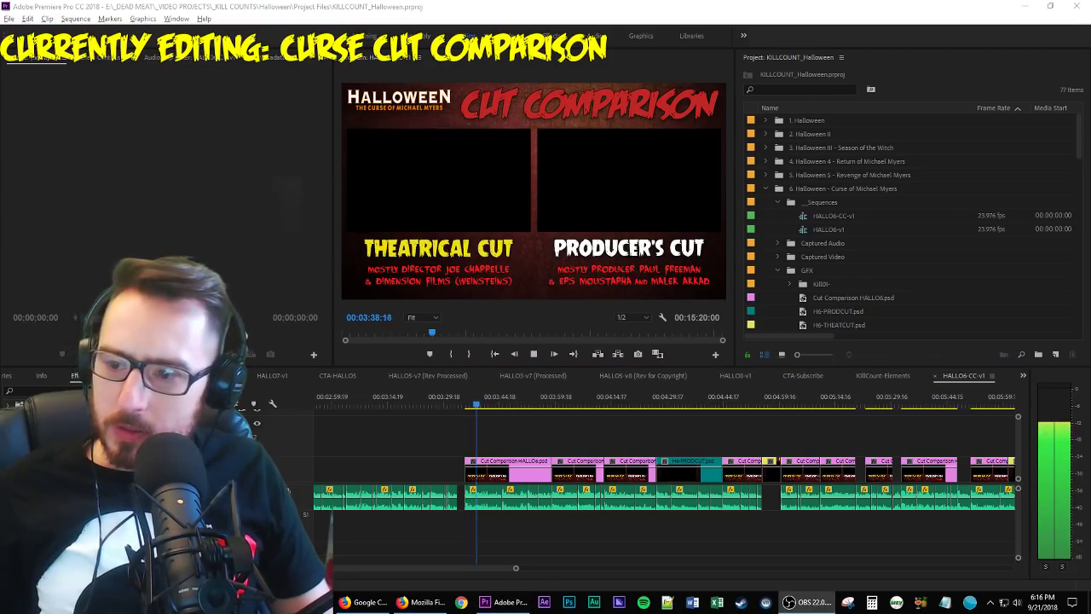
pyautogui.click(578, 443)
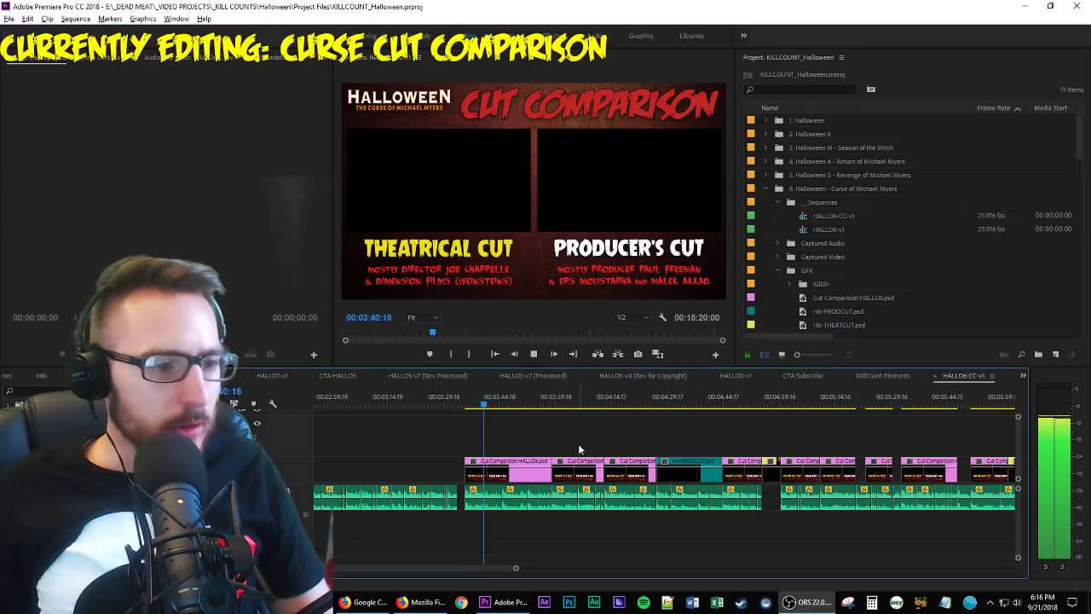
pyautogui.click(790, 602)
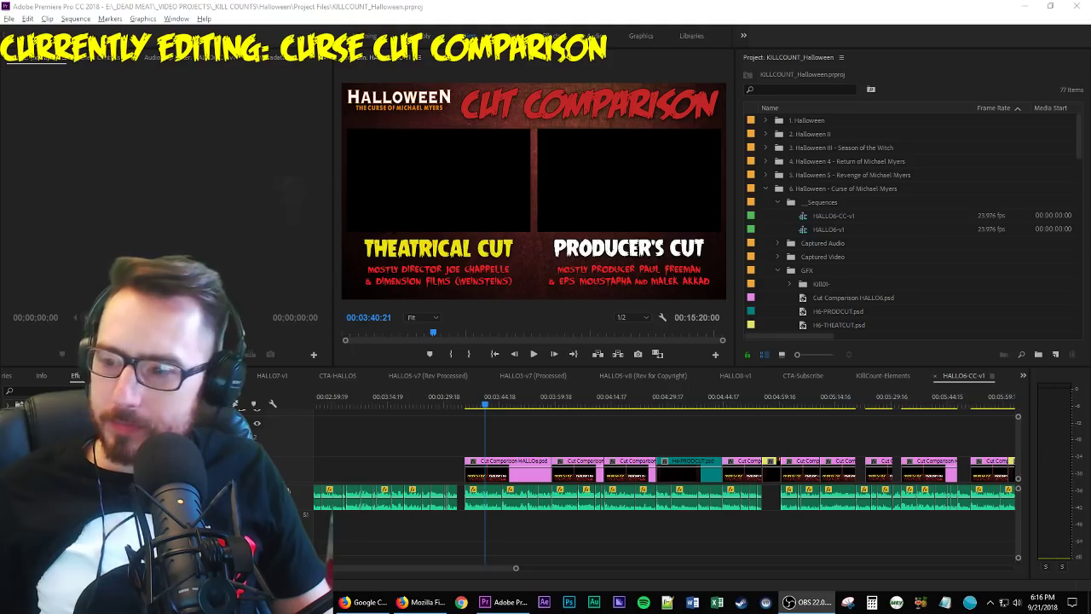
pyautogui.click(601, 431)
pyautogui.press('space')
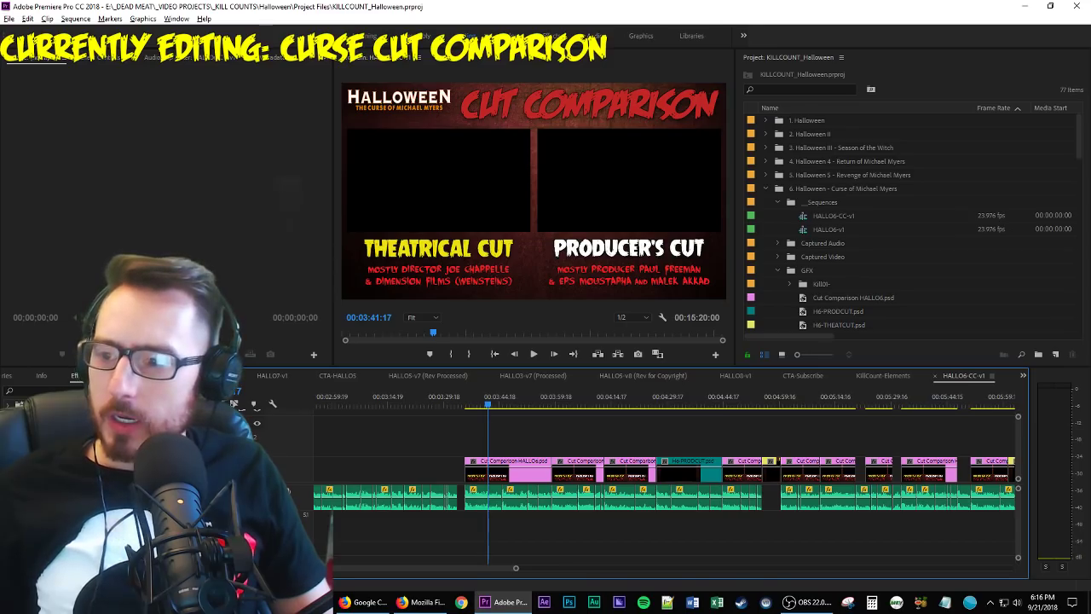
pyautogui.click(801, 602)
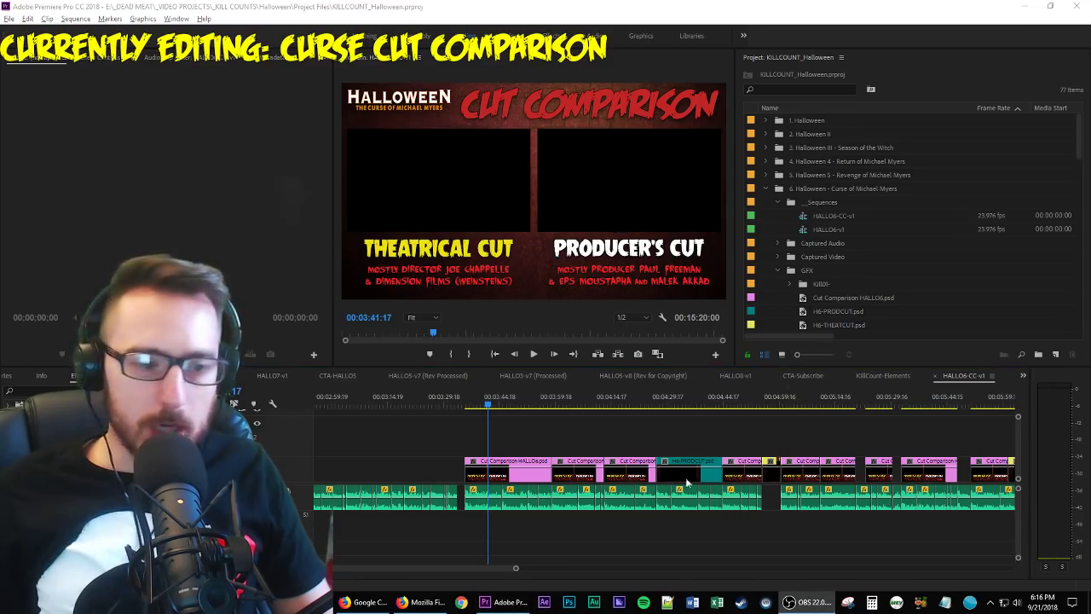
# Review the Cut Comparison section of the HALLO6-CC-v1 timeline and play its opening from the start of the first graphic clip.
pyautogui.click(560, 441)
pyautogui.press('=')
pyautogui.press('=')
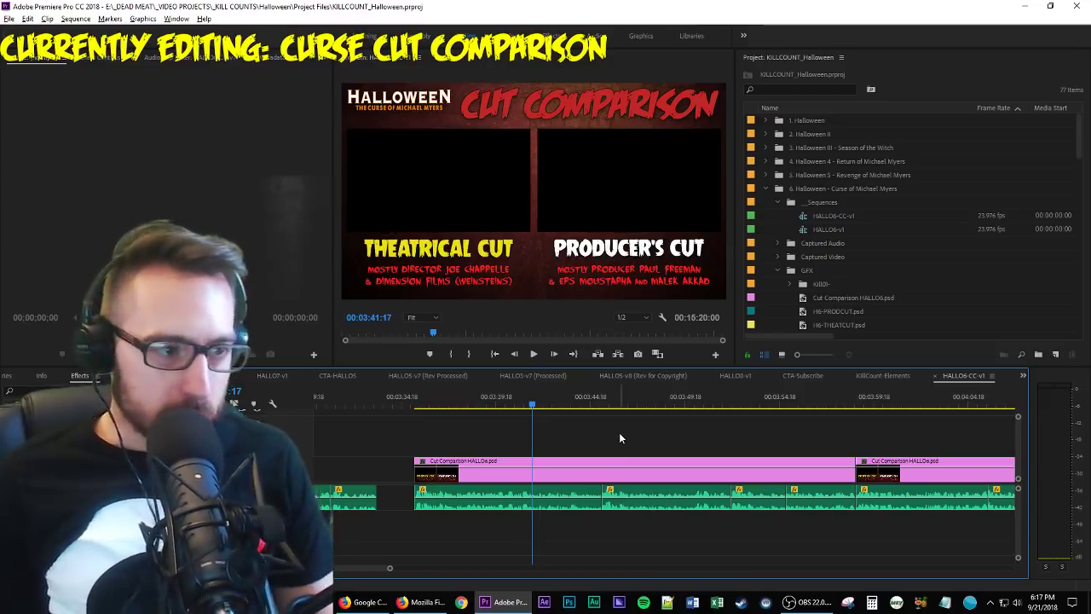
pyautogui.scroll(-10, 615, 452)
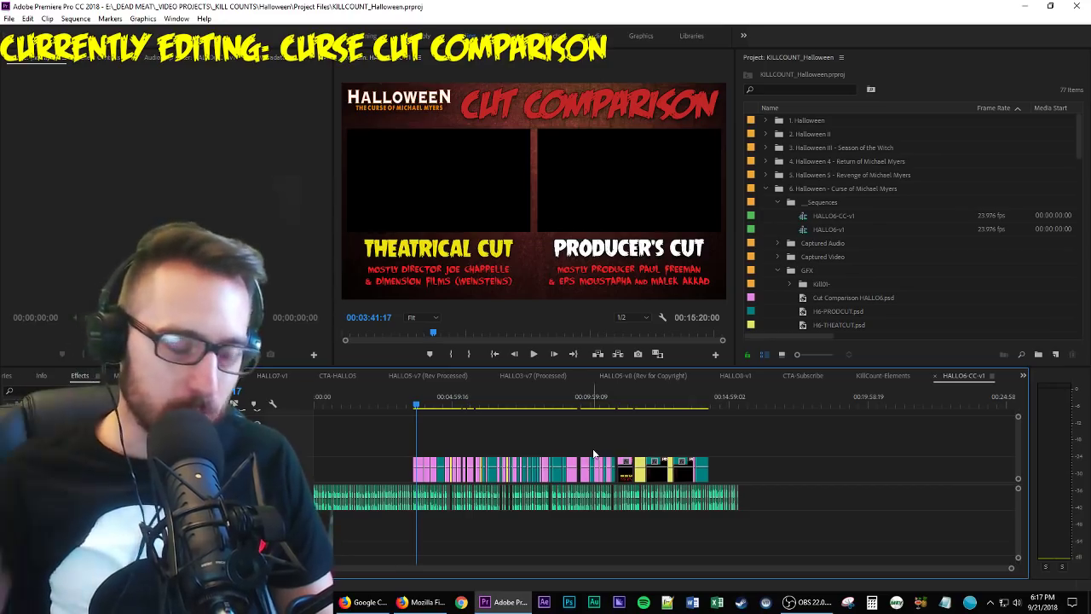
pyautogui.scroll(10, 440, 468)
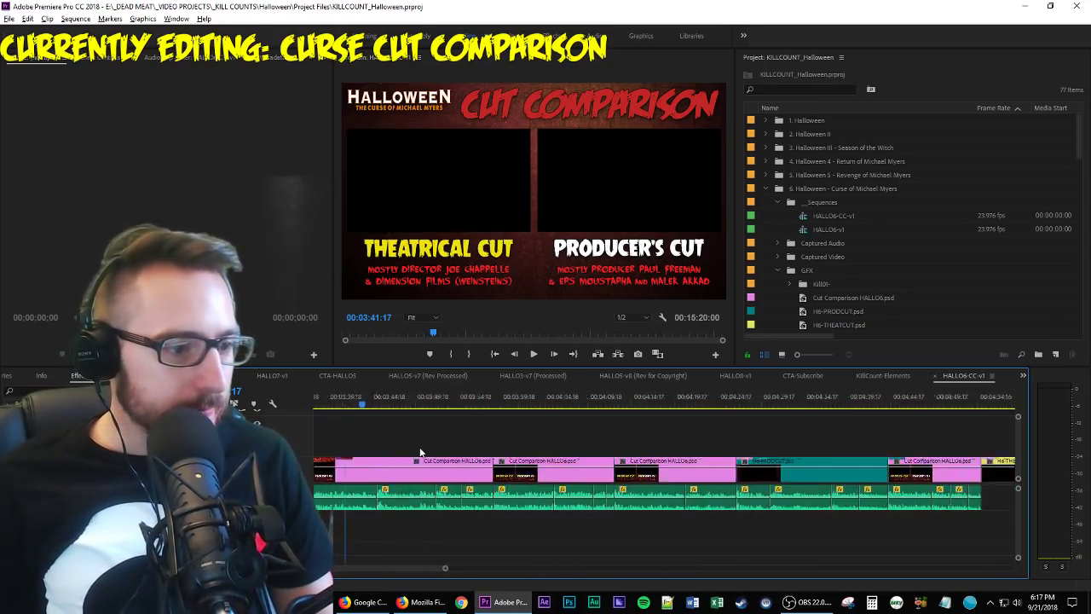
pyautogui.hscroll(-6, 426, 445)
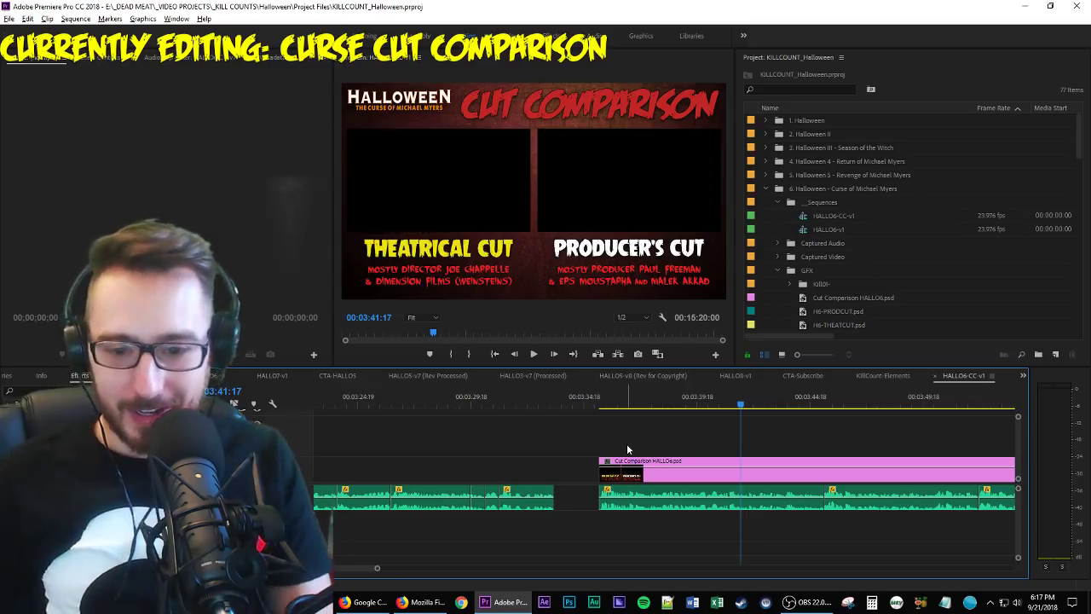
pyautogui.hotkey('shift', '7')
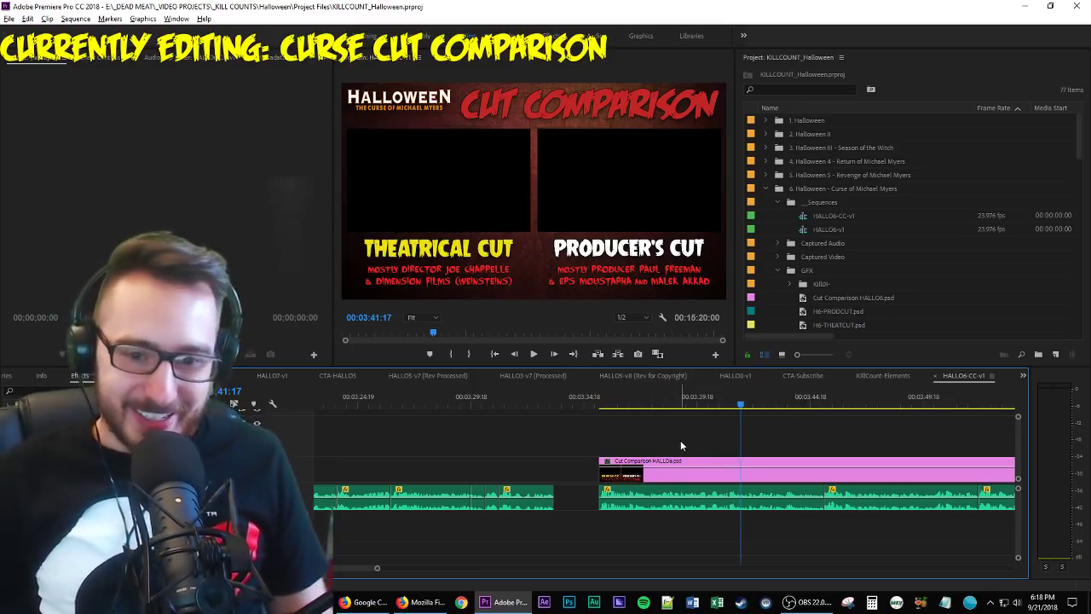
pyautogui.press('Up')
pyautogui.press('space')
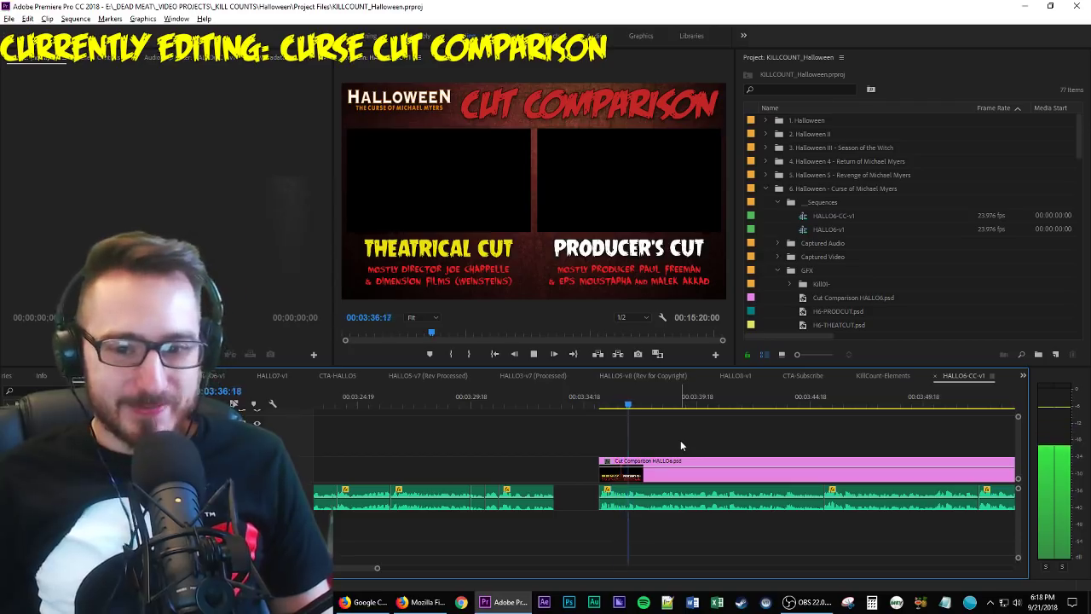
pyautogui.press('space')
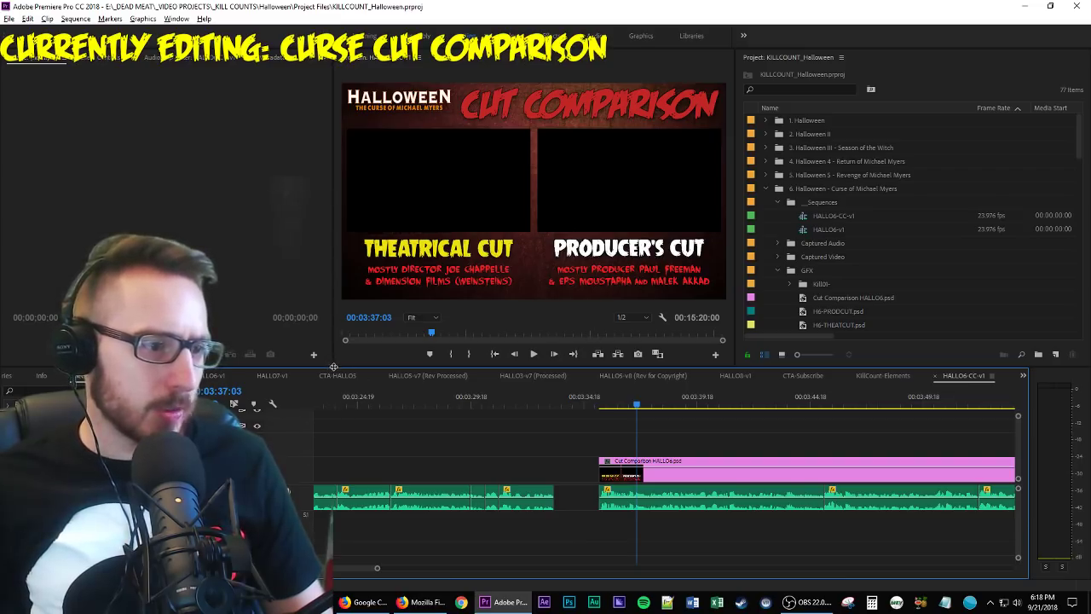
# Enlarge the timeline area and assign the Forest label colour to 1995-Halloween6PC_1080p.mp4 in the project bin.
pyautogui.moveTo(330, 366); pyautogui.dragTo(341, 343)
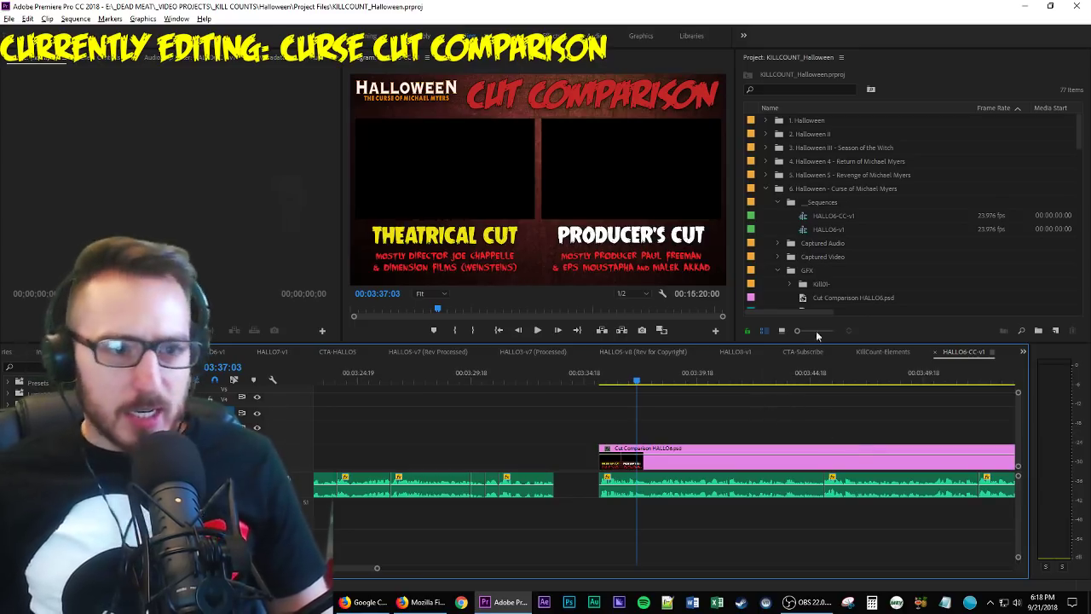
pyautogui.scroll(-3, 862, 260)
pyautogui.scroll(-6, 864, 258)
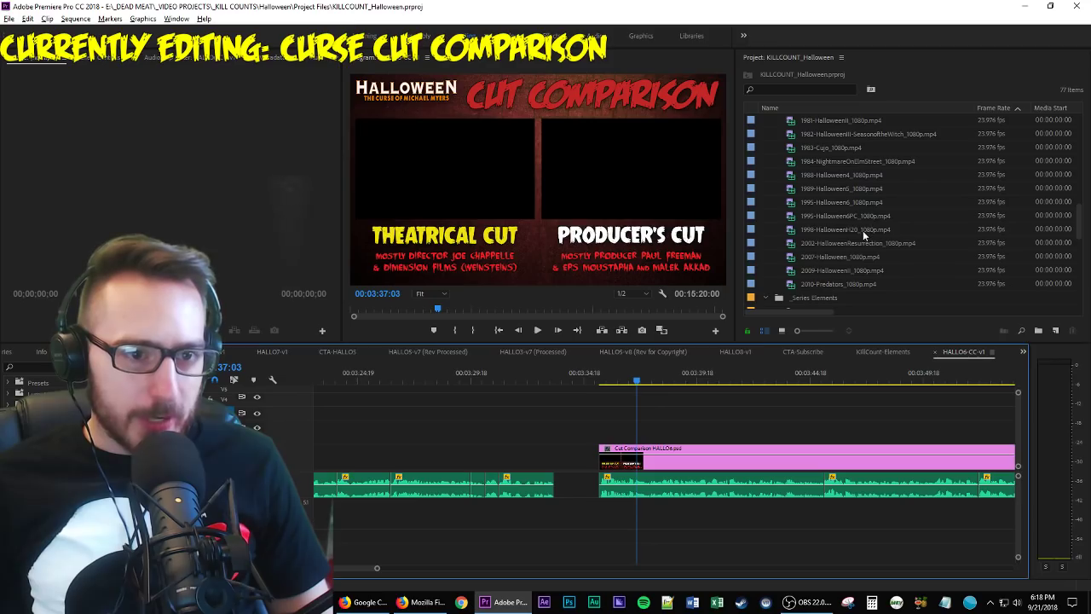
pyautogui.rightClick(864, 218)
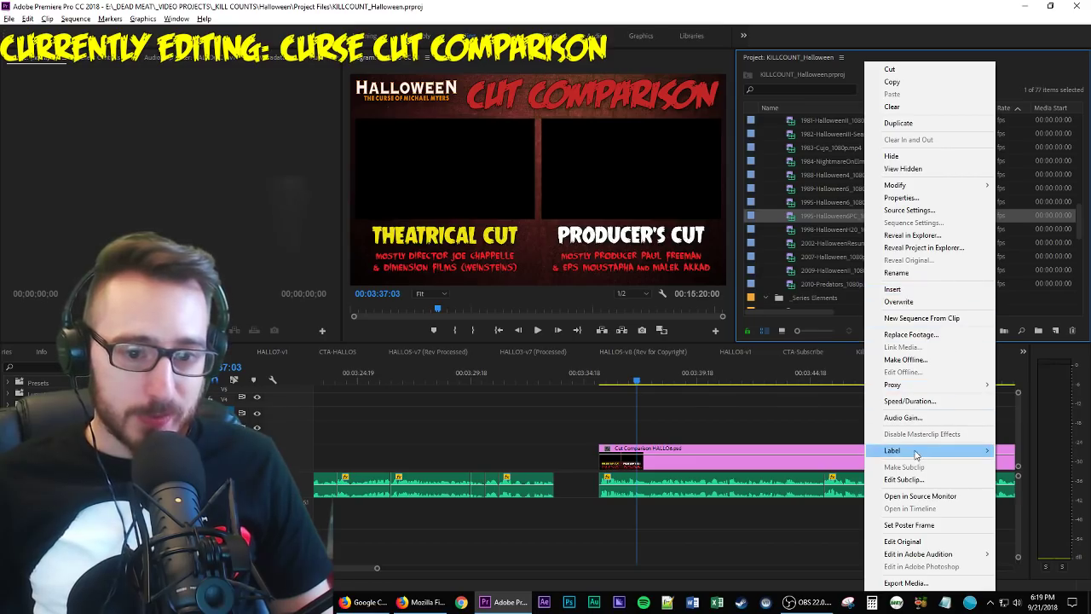
pyautogui.moveTo(919, 452)
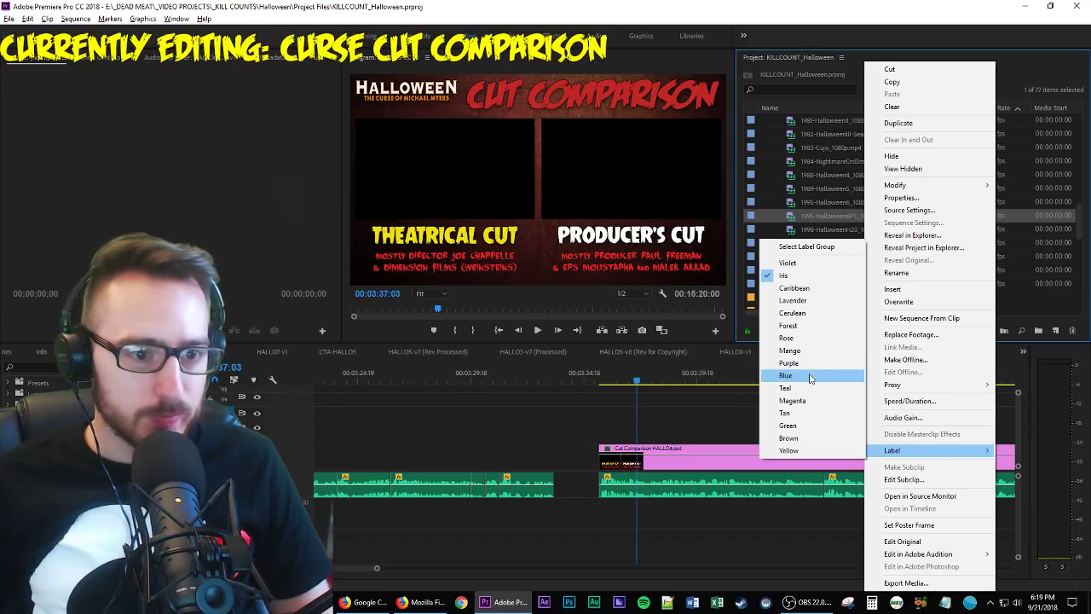
pyautogui.click(816, 327)
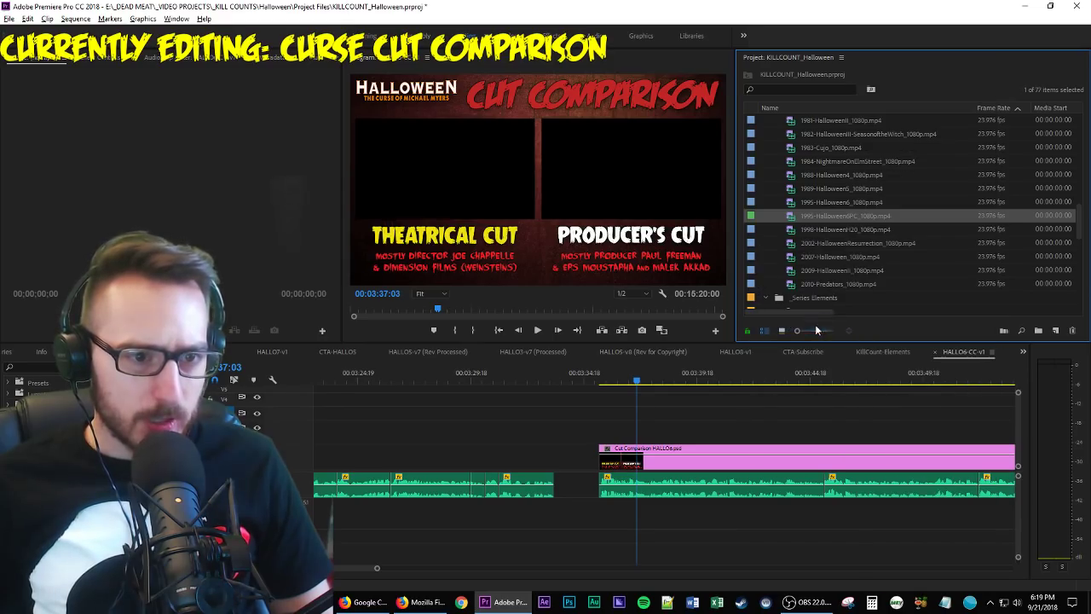
# Open 1995-Halloween6PC_1080p.mp4 as the source and play the sequence from the start of the first Cut Comparison clip.
pyautogui.doubleClick(789, 216)
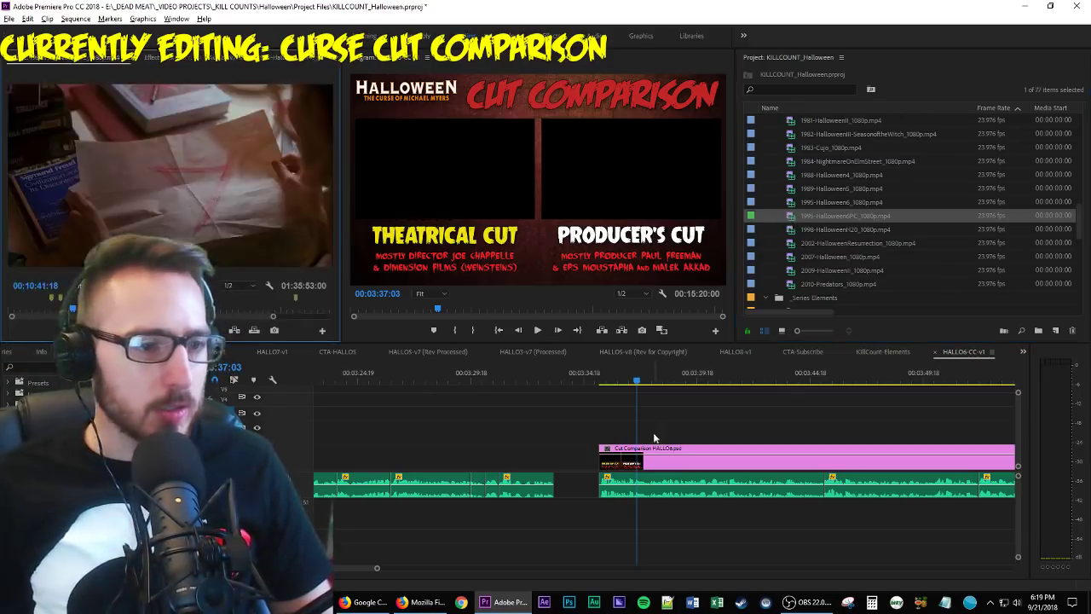
pyautogui.click(679, 427)
pyautogui.press('Up')
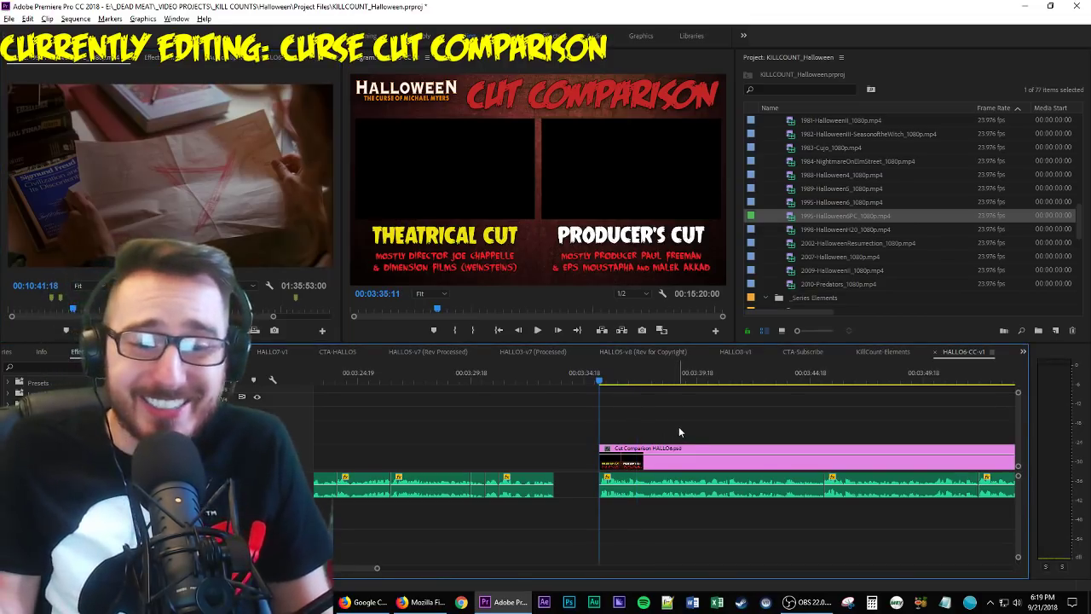
pyautogui.press('space')
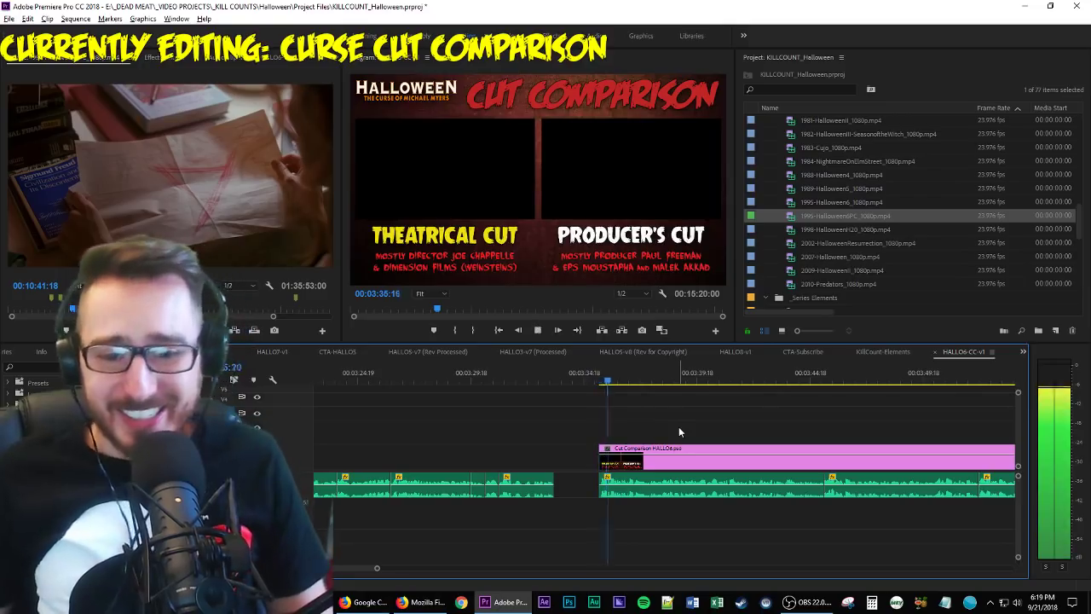
# Mark the title card in 1995-Halloween6_1080p.mp4, ending at 00:00:52:12, and place it above the Cut Comparison graphic at 00:03:35:11.
pyautogui.doubleClick(845, 201)
pyautogui.press('Home')
pyautogui.press('space')
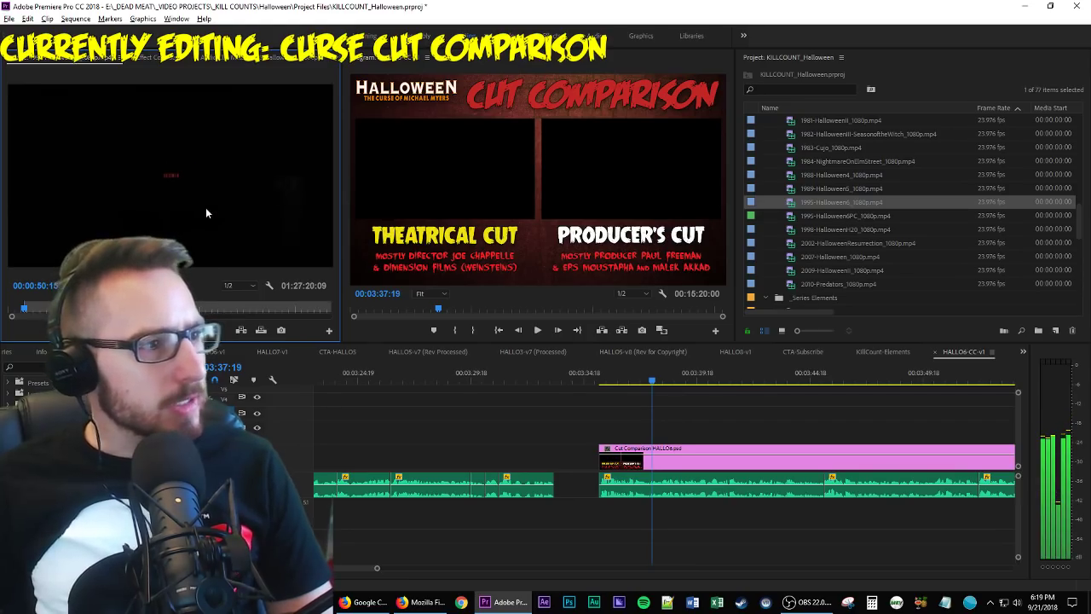
pyautogui.press('space')
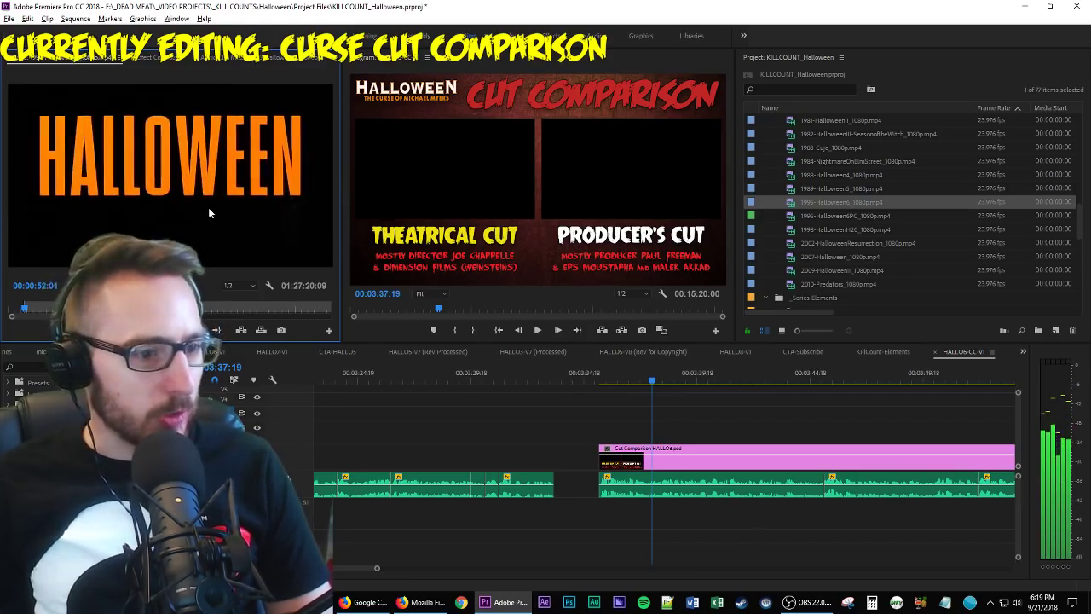
pyautogui.press('o')
pyautogui.moveTo(171, 162); pyautogui.dragTo(618, 427)
pyautogui.press('Up')
pyautogui.click(618, 431)
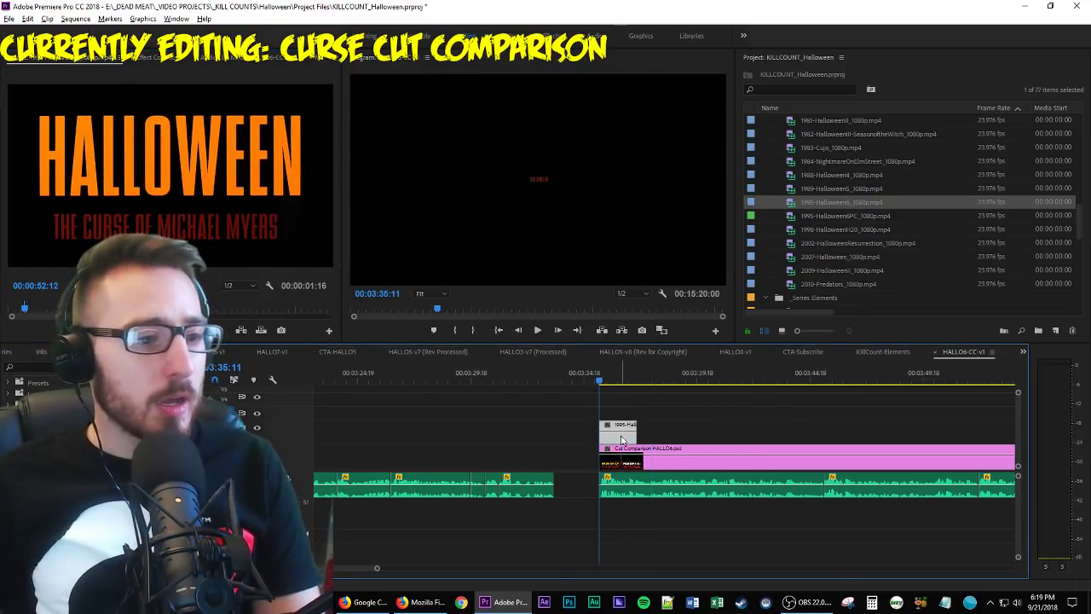
# Scale the title card clip to 50 and move it over the Producer's Cut window.
pyautogui.click(149, 57)
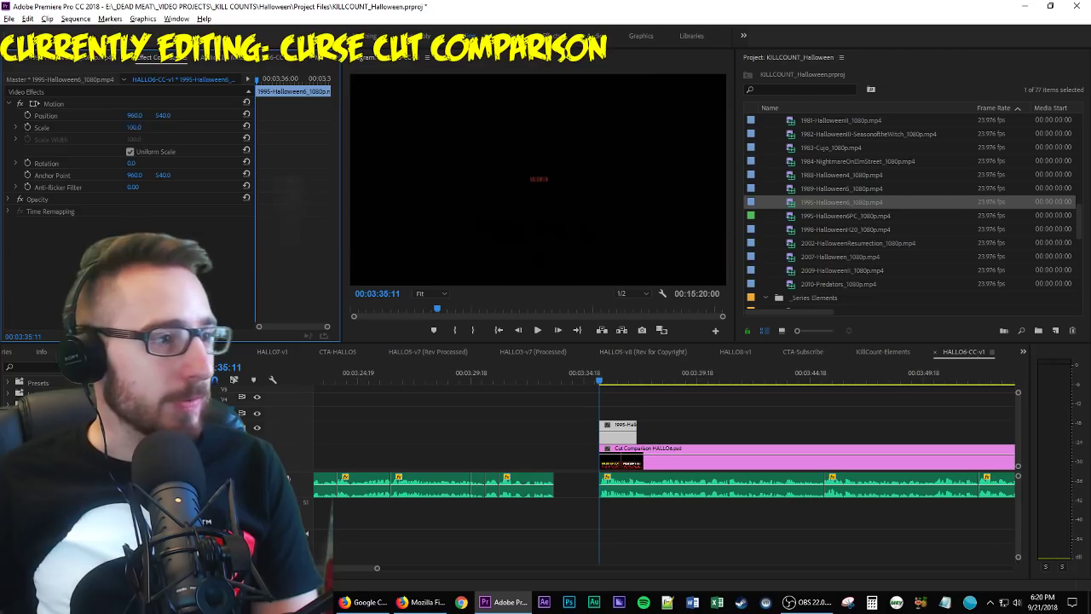
pyautogui.click(134, 127)
pyautogui.write('50')
pyautogui.press('Return')
pyautogui.click(128, 104)
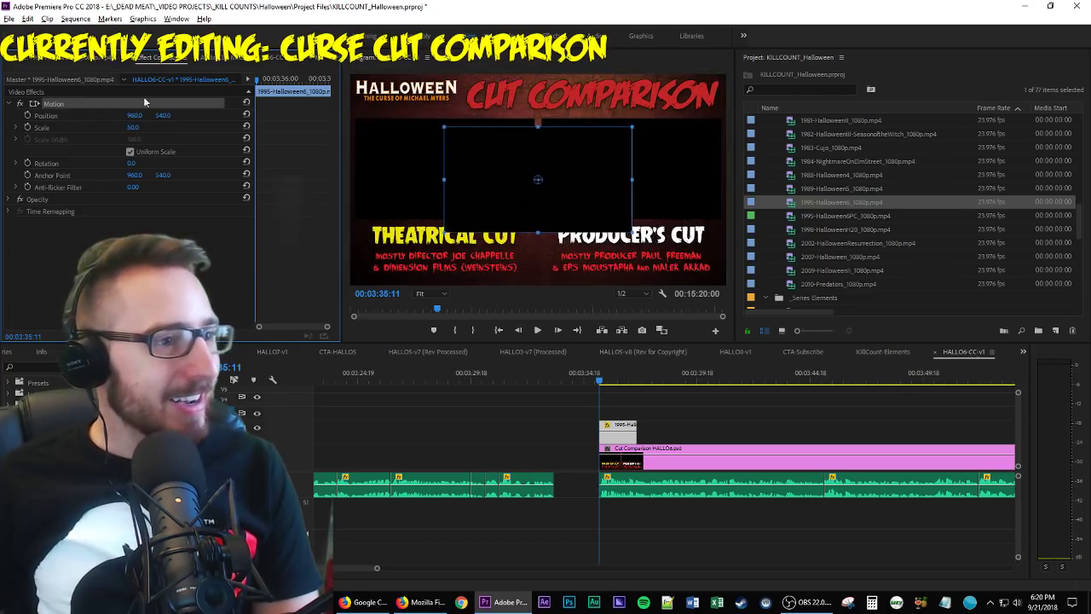
pyautogui.moveTo(554, 147); pyautogui.dragTo(648, 150)
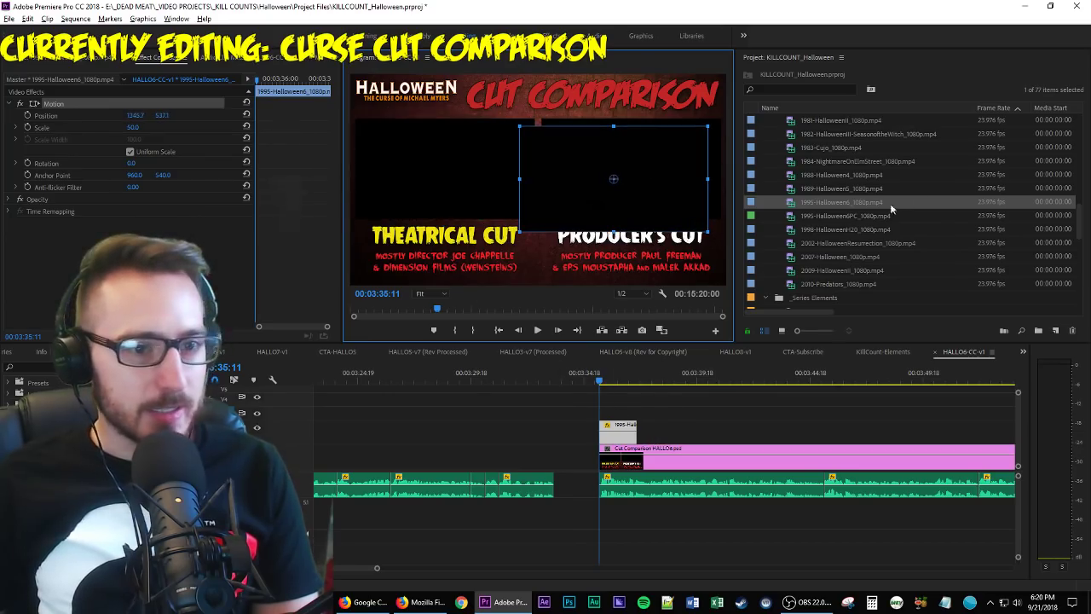
# Mark the shot of the man holding the baby near 00:14:28 in 1995-Halloween6_1080p.mp4 and place it above the title clip at 00:03:35:11.
pyautogui.doubleClick(789, 202)
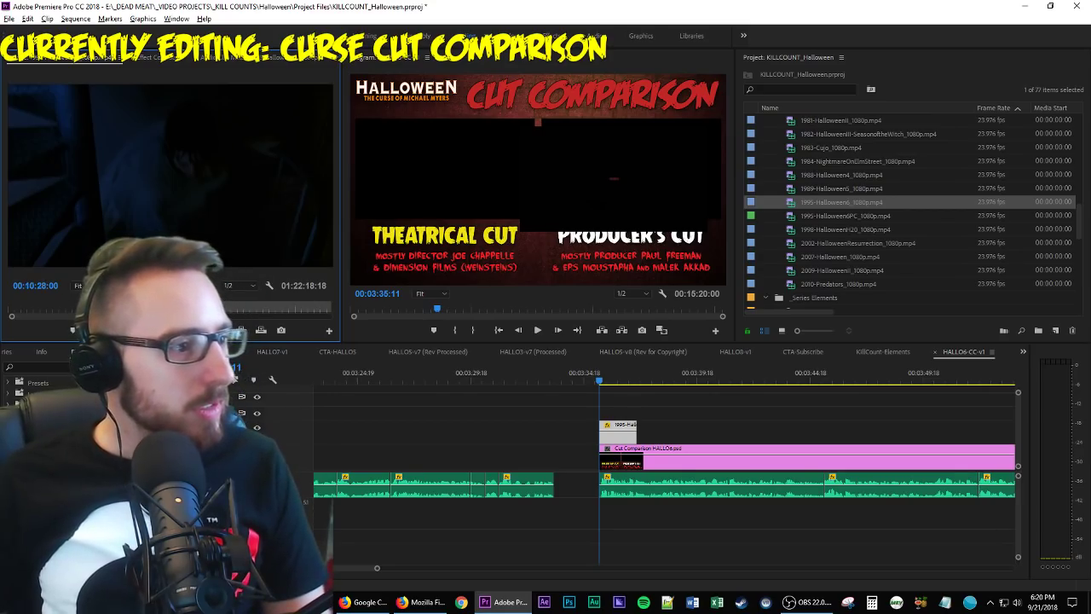
pyautogui.click(44, 307)
pyautogui.moveTo(43, 307); pyautogui.dragTo(29, 307)
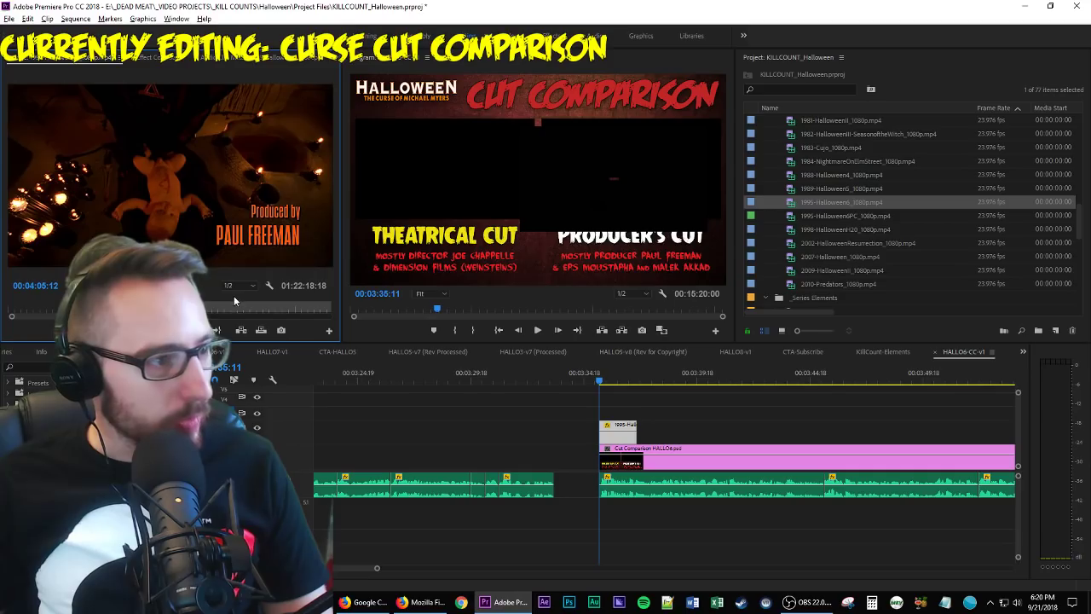
pyautogui.click(234, 295)
pyautogui.press('i')
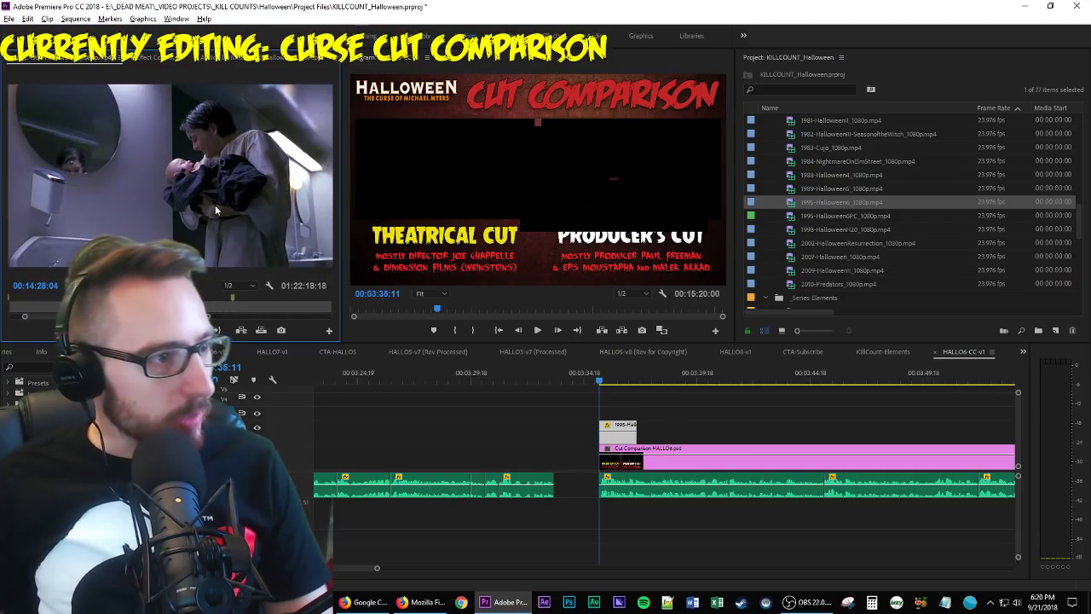
pyautogui.press('space')
pyautogui.press('space')
pyautogui.press('o')
pyautogui.moveTo(196, 286); pyautogui.dragTo(625, 412)
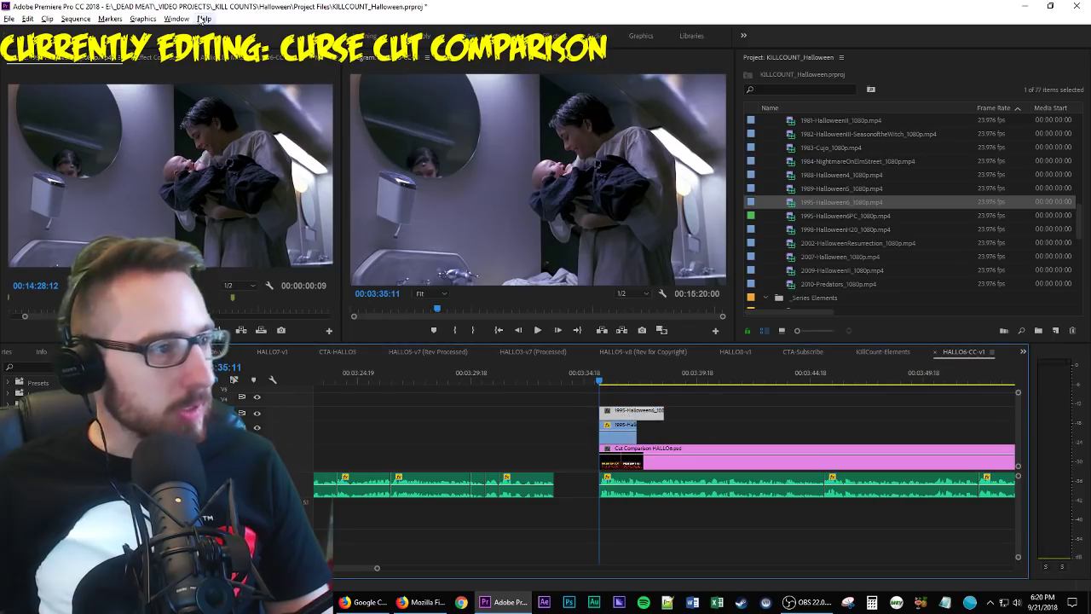
# Scale the baby shot to about 43.4 and fit it inside the Theatrical Cut window at position about 487, 491.
pyautogui.click(149, 58)
pyautogui.moveTo(132, 132); pyautogui.dragTo(91, 132)
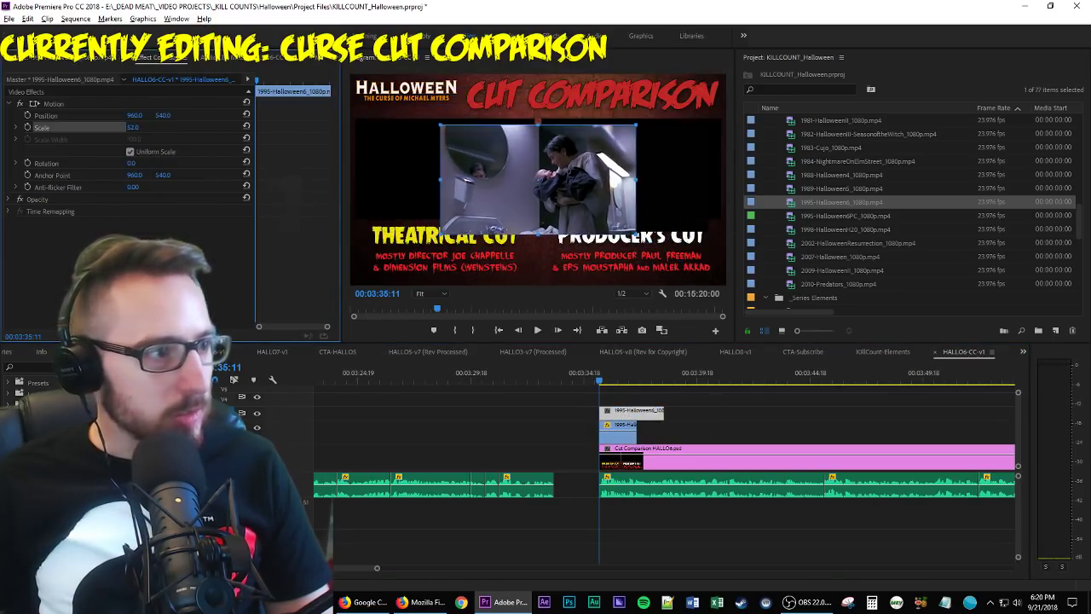
pyautogui.click(87, 100)
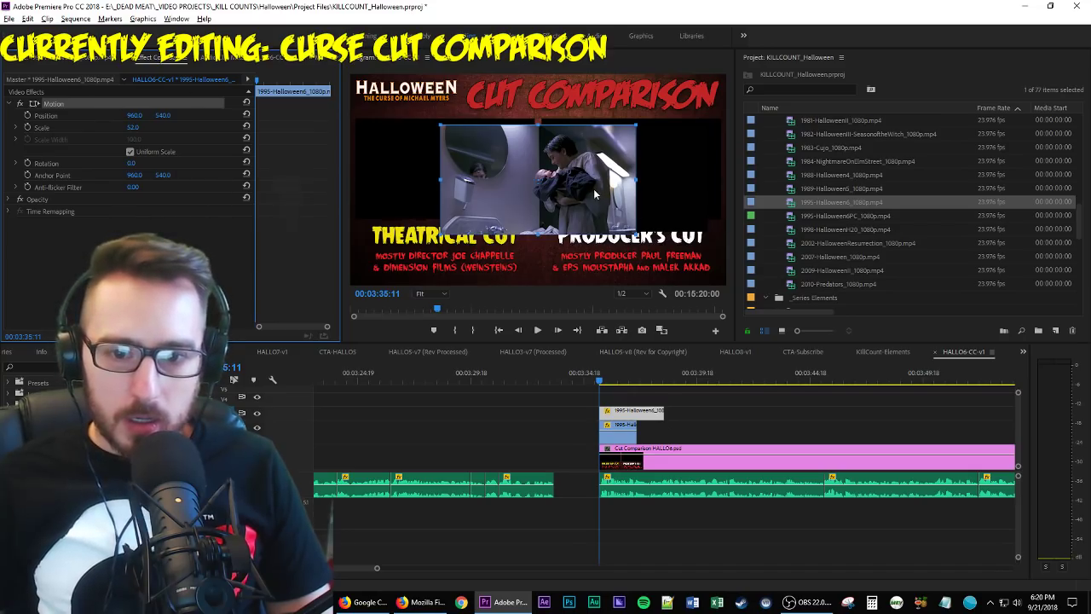
pyautogui.moveTo(577, 180); pyautogui.dragTo(491, 170)
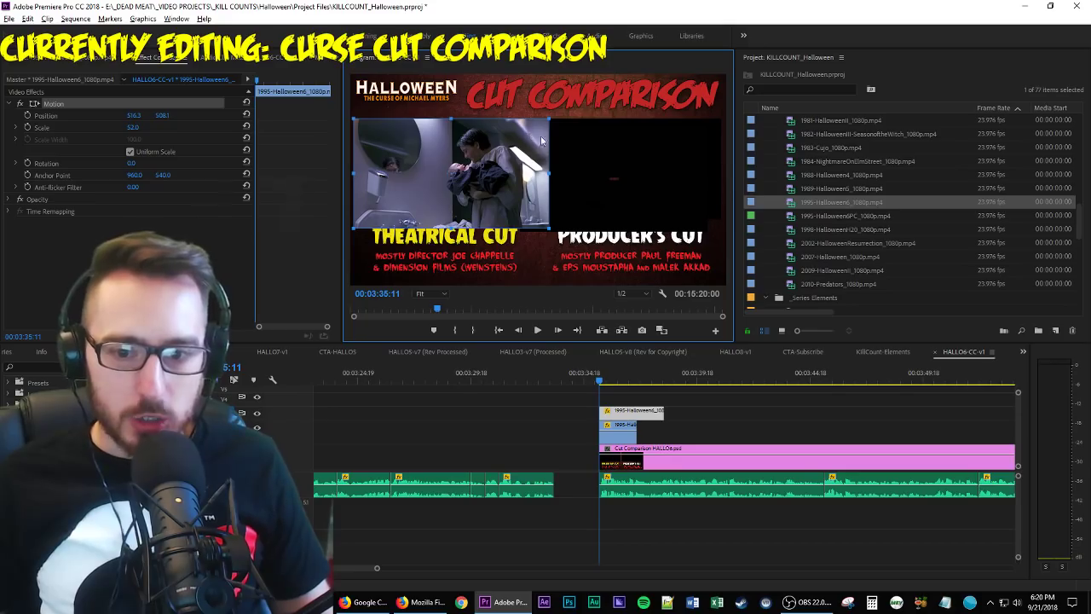
pyautogui.moveTo(551, 117); pyautogui.dragTo(502, 147)
# Move the title card clip along the timeline to start at about 00:03:39, then reselect the baby shot and enlarge the preview area.
pyautogui.moveTo(631, 444); pyautogui.dragTo(719, 434)
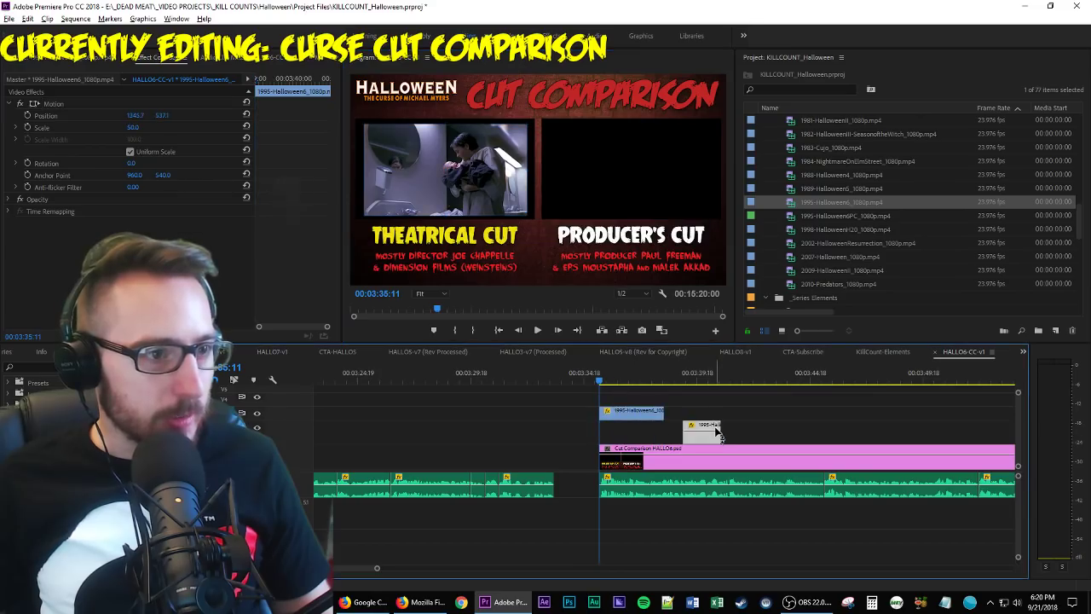
pyautogui.click(625, 410)
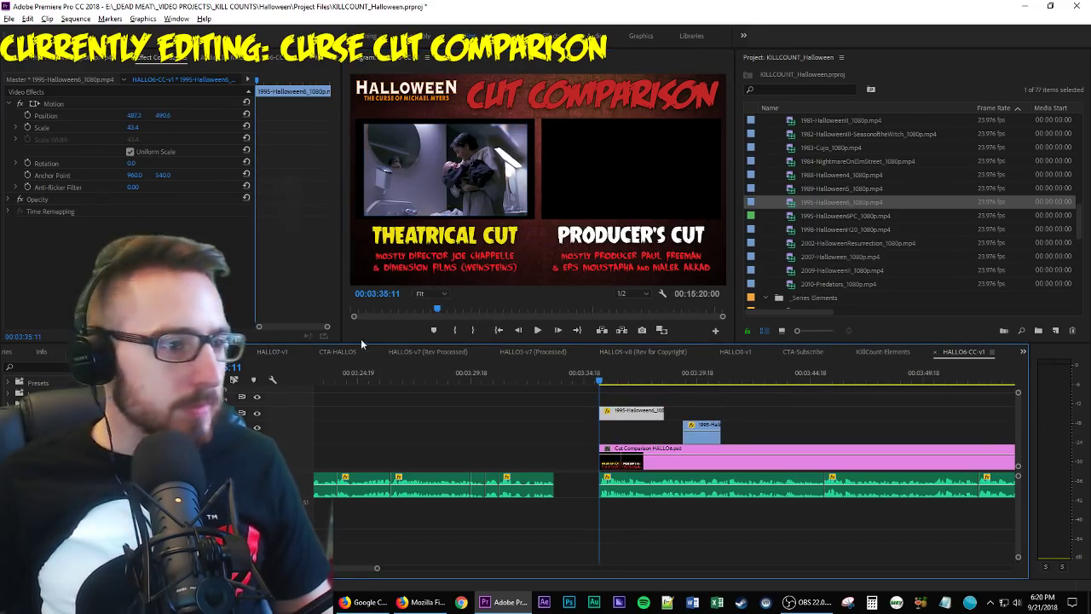
pyautogui.moveTo(340, 342); pyautogui.dragTo(341, 421)
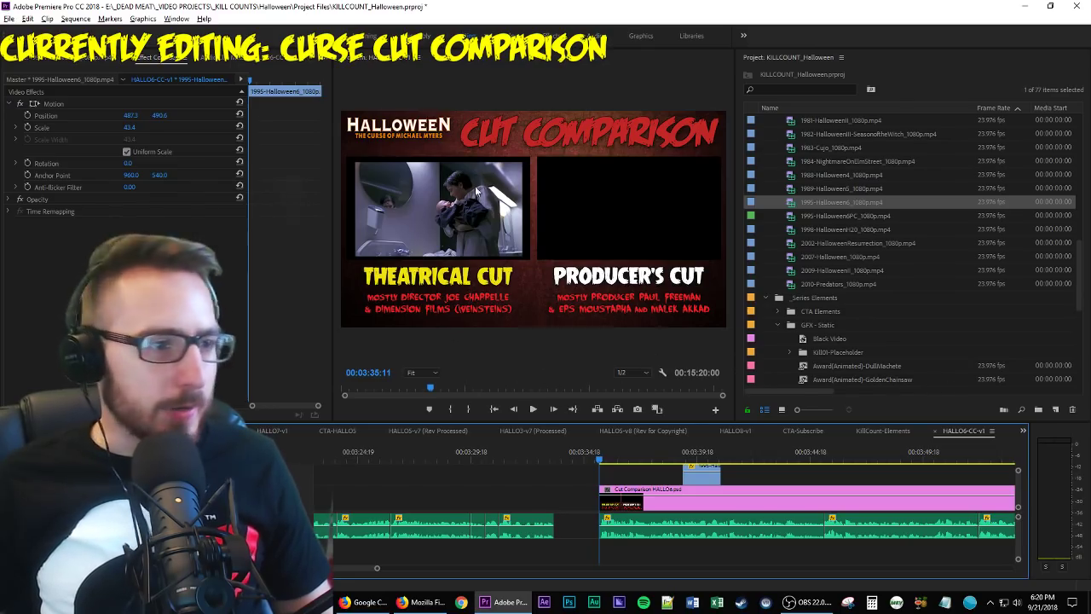
# Set the scale of the baby shot in the Theatrical Cut window to 45.4.
pyautogui.click(459, 232)
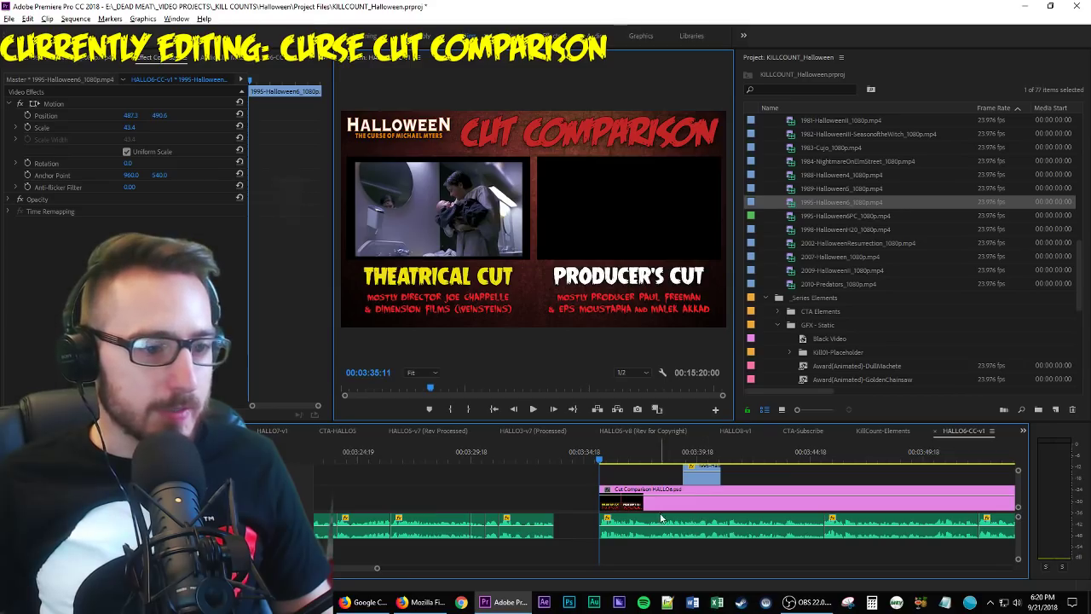
pyautogui.scroll(1, 635, 486)
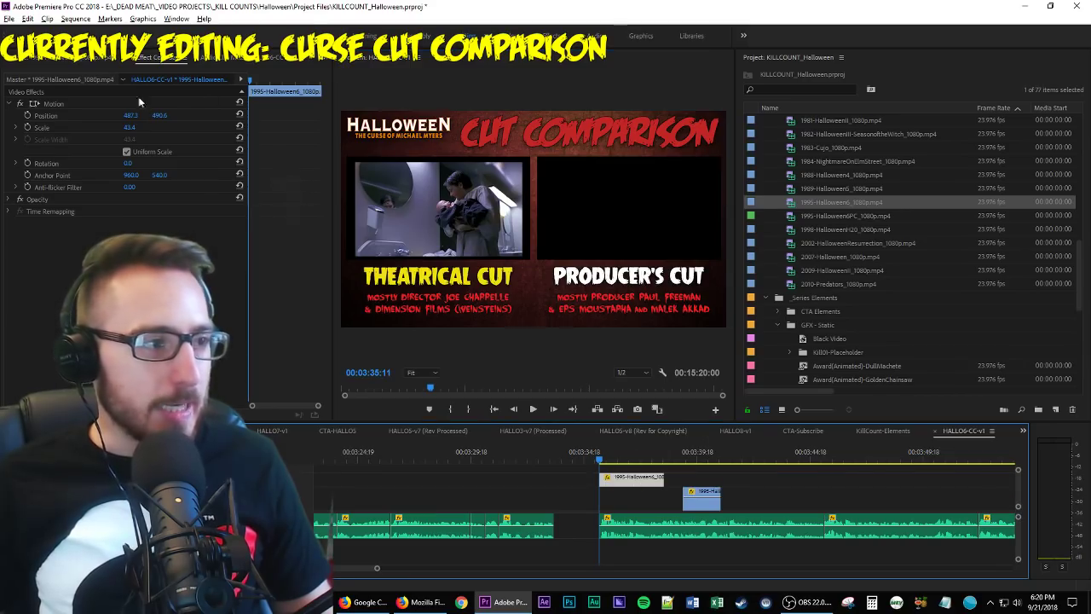
pyautogui.click(130, 128)
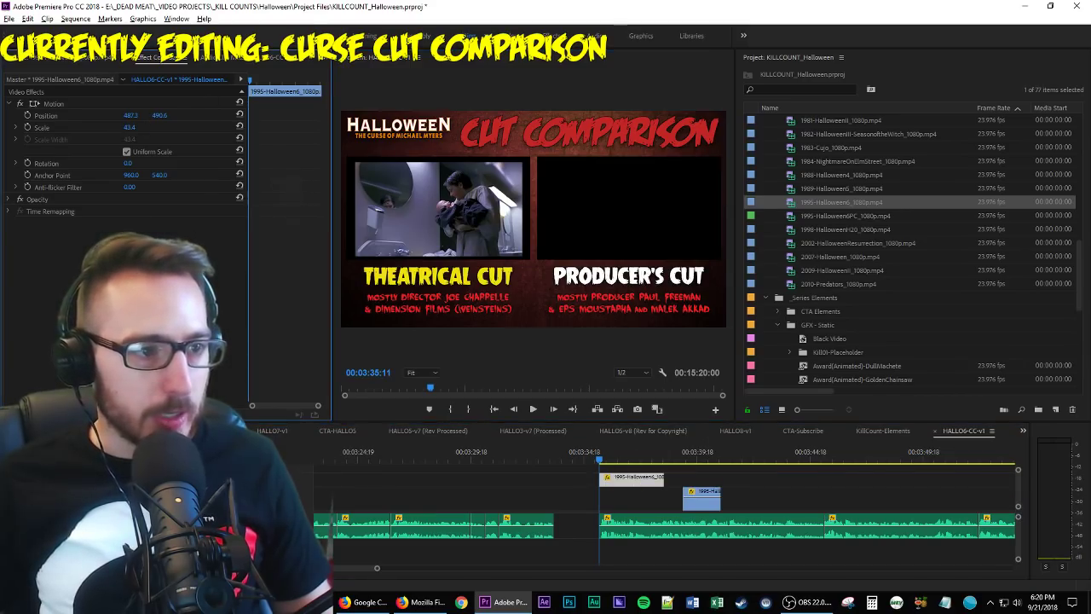
pyautogui.click(134, 125)
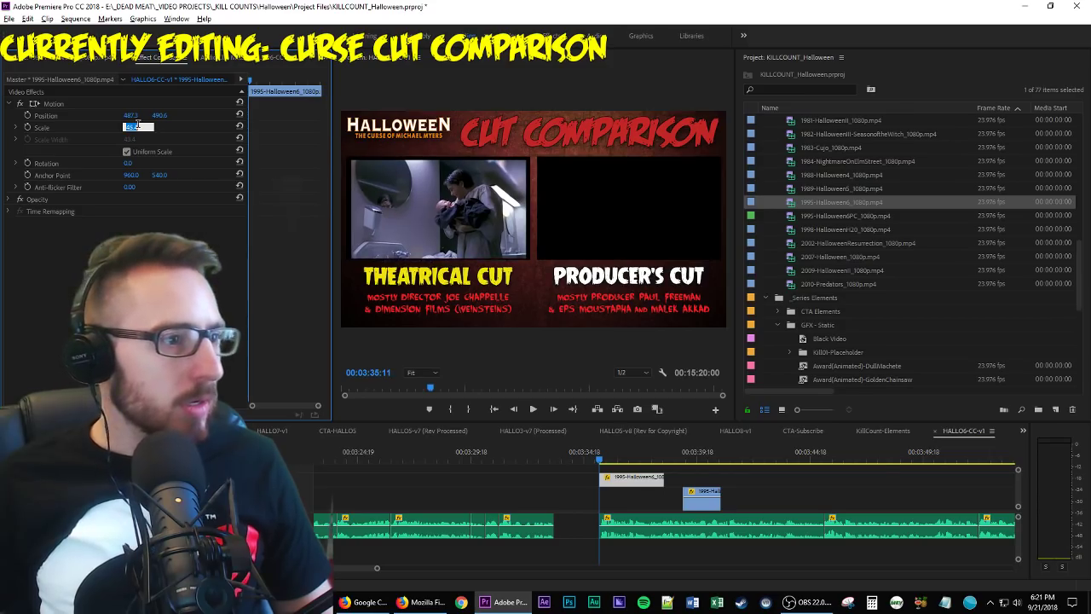
pyautogui.write('45.4')
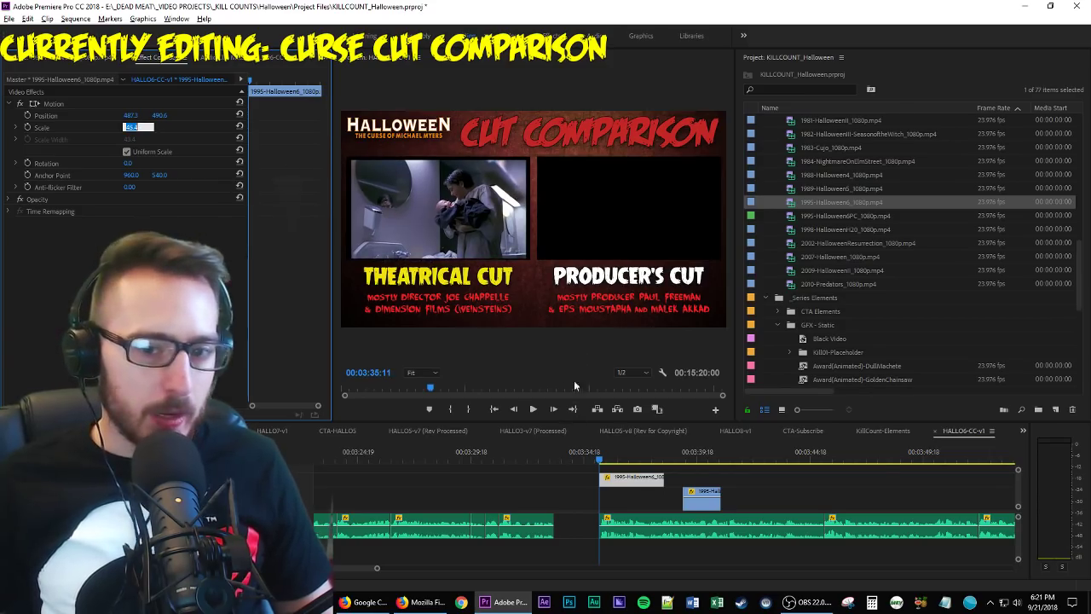
# Enlarge the baby shot to a scale of about 46 and move it to about 492.6, 486.2 over the Theatrical Cut window.
pyautogui.click(420, 373)
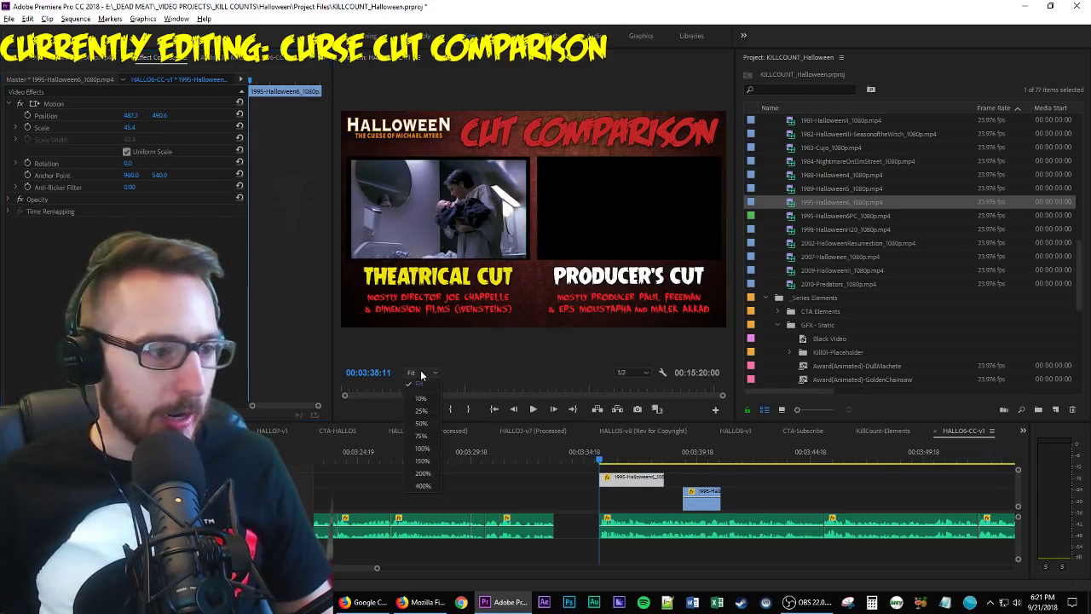
pyautogui.click(426, 446)
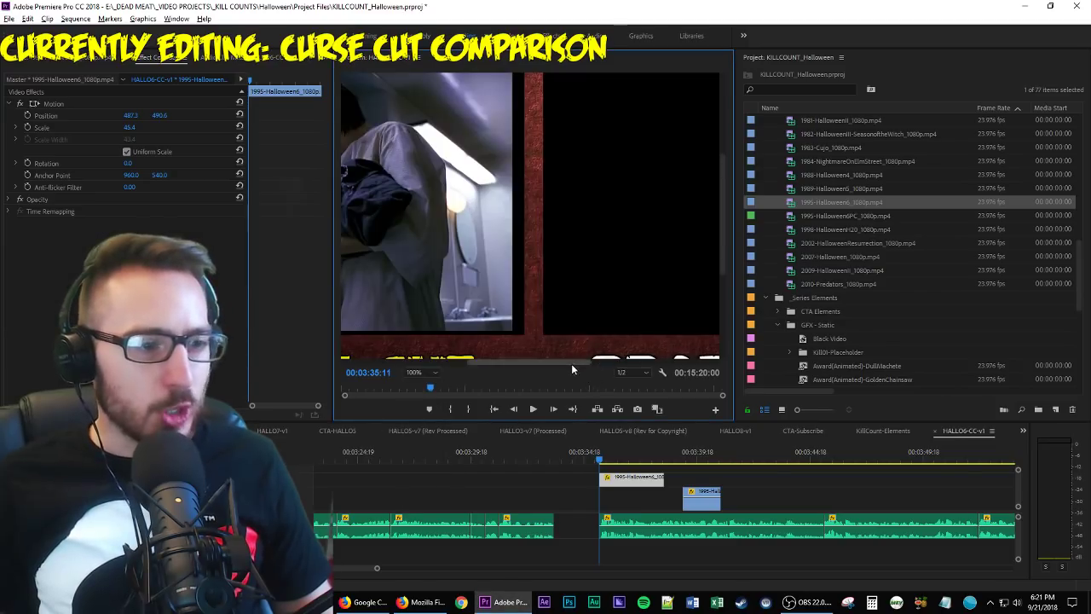
pyautogui.moveTo(571, 363); pyautogui.dragTo(458, 361)
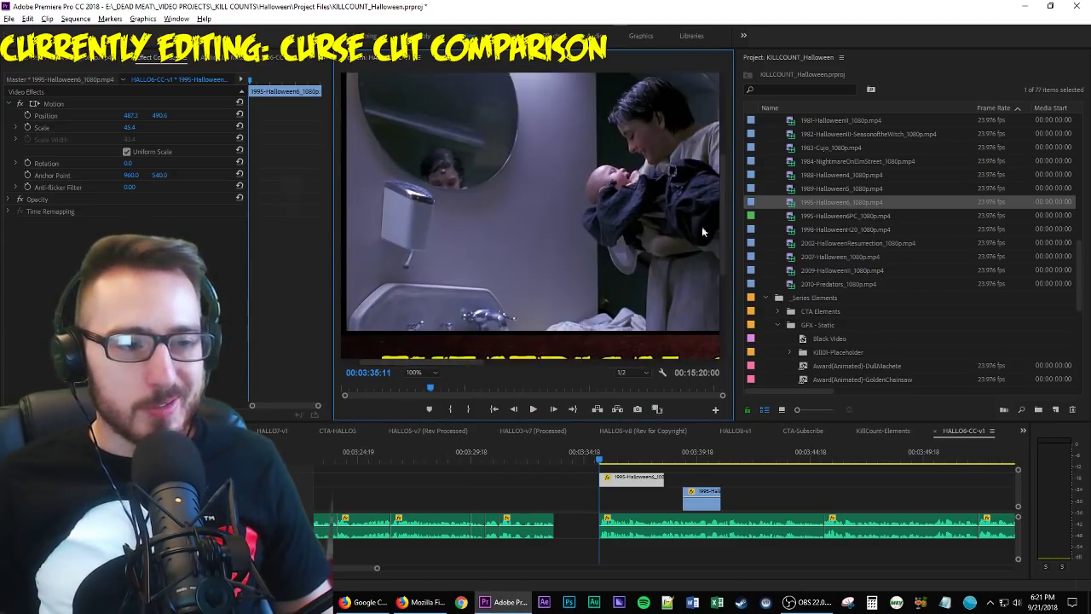
pyautogui.scroll(-3, 720, 237)
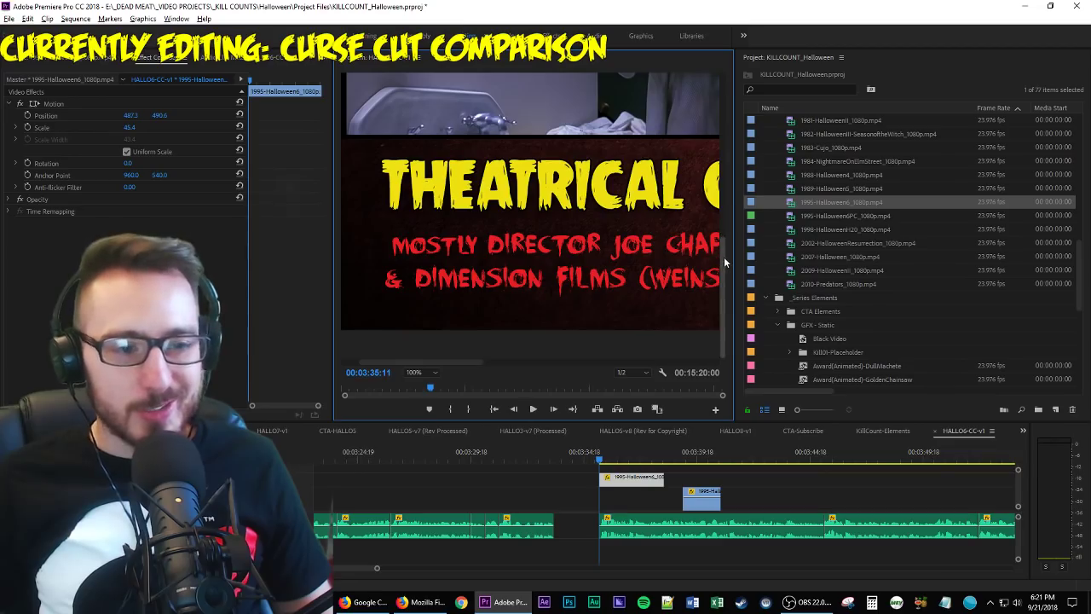
pyautogui.scroll(4, 723, 256)
pyautogui.moveTo(732, 219); pyautogui.dragTo(739, 140)
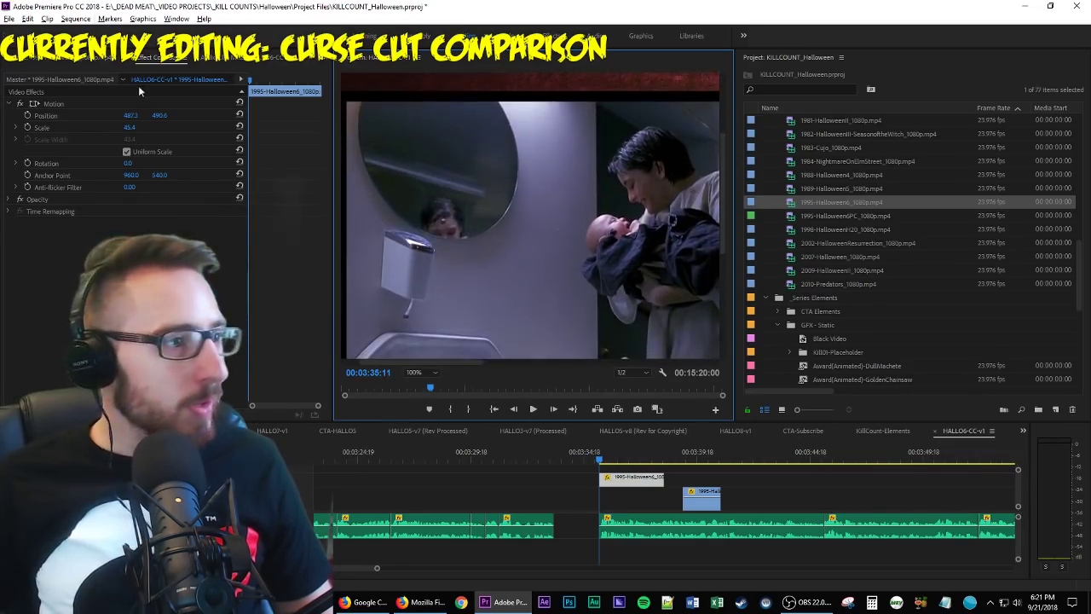
pyautogui.click(422, 373)
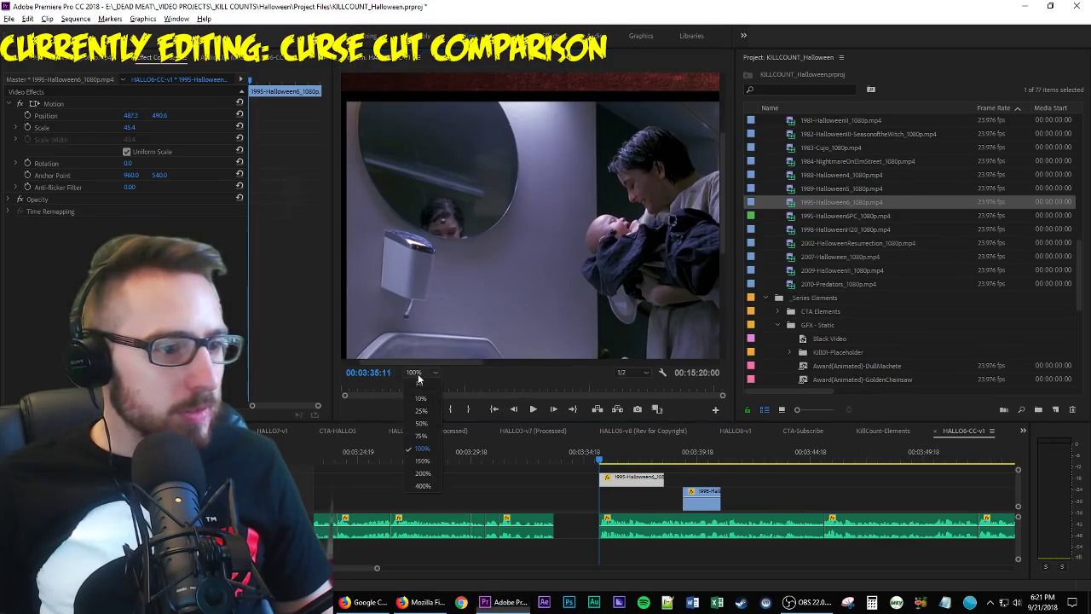
pyautogui.click(427, 438)
pyautogui.moveTo(526, 363); pyautogui.dragTo(443, 365)
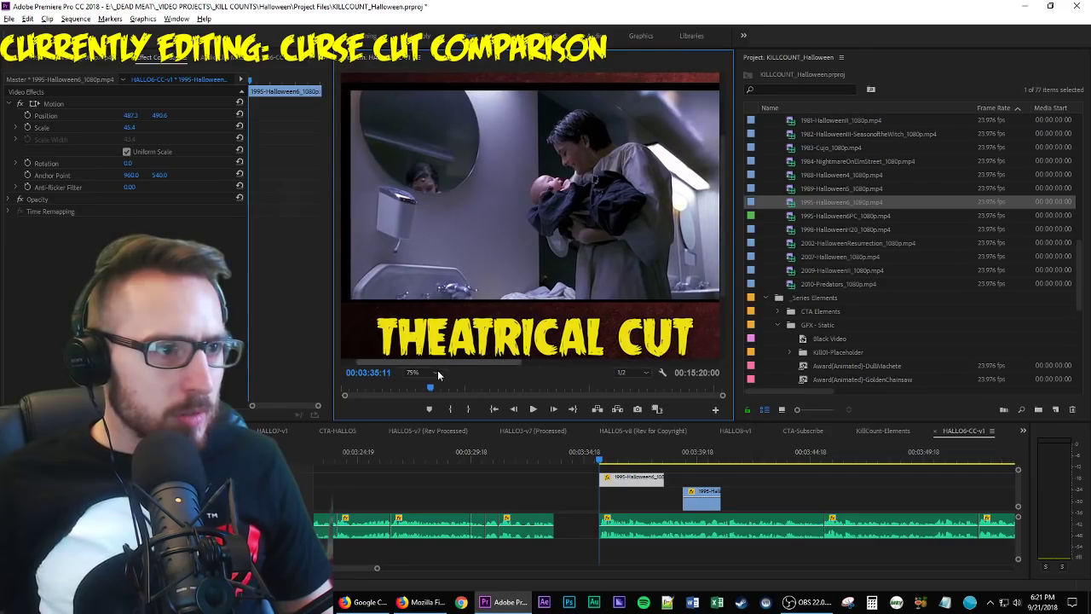
pyautogui.click(63, 104)
pyautogui.moveTo(627, 188); pyautogui.dragTo(629, 184)
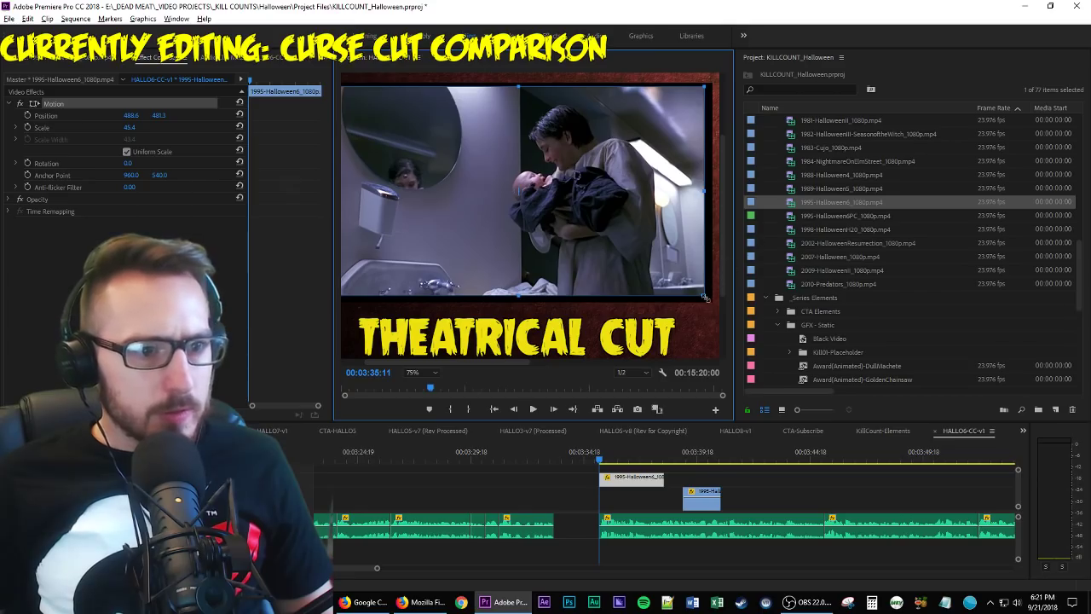
pyautogui.moveTo(704, 296); pyautogui.dragTo(706, 299)
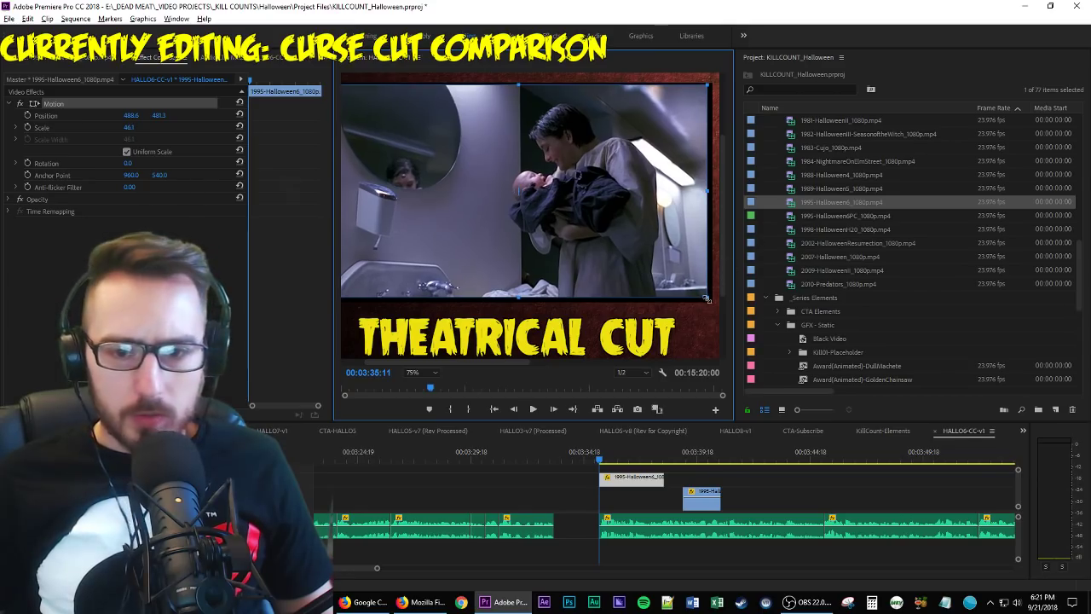
pyautogui.moveTo(631, 264); pyautogui.dragTo(634, 265)
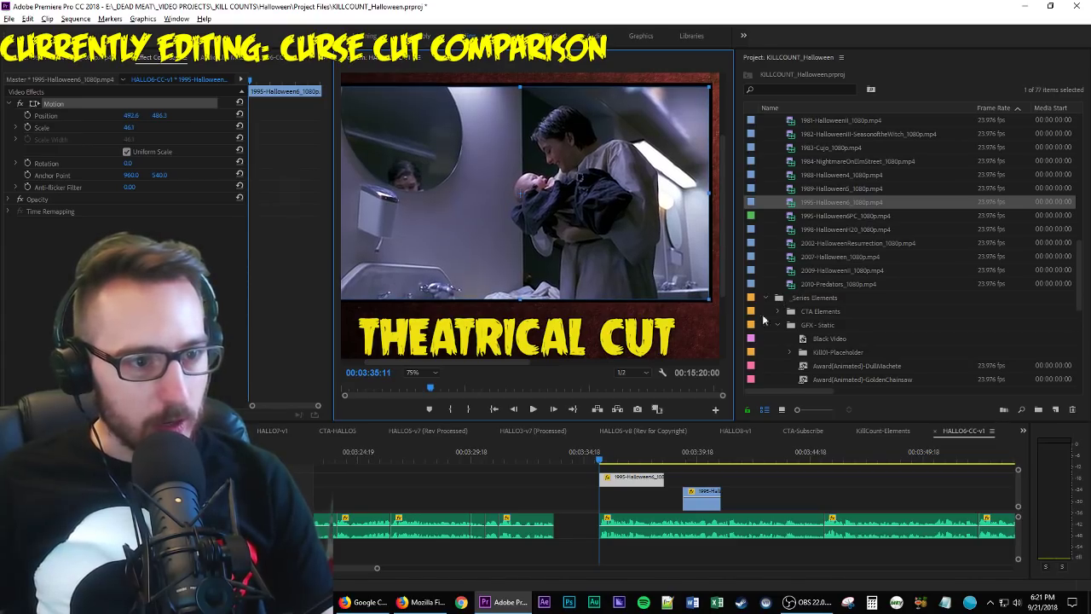
# Nudge the baby shot to position 486.6, 484.2 so it is centred in the Theatrical Cut window.
pyautogui.press('Left')
pyautogui.press('Left')
pyautogui.press('Up')
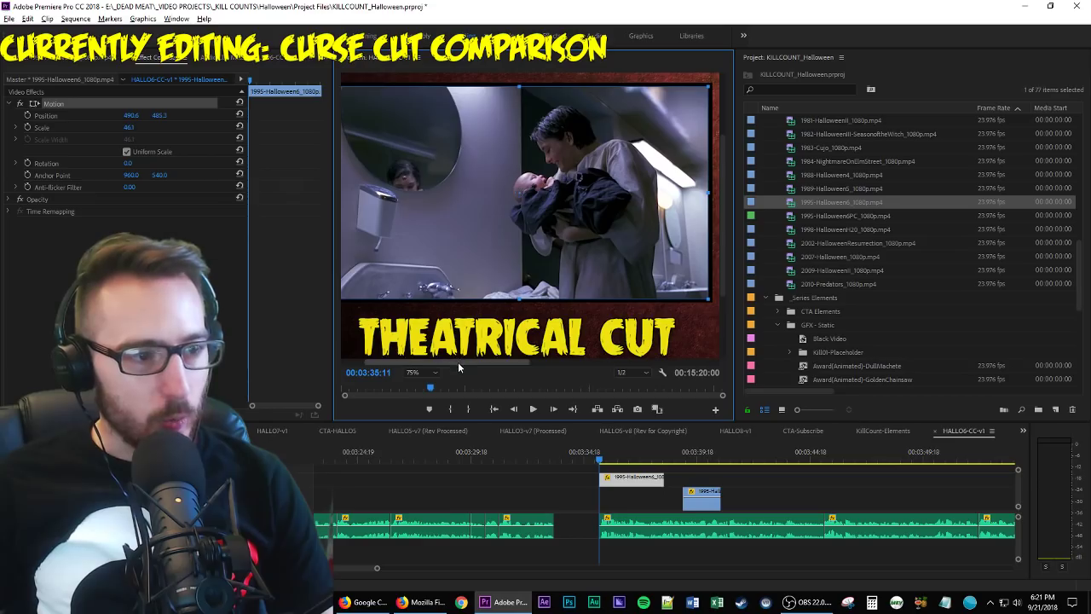
pyautogui.moveTo(458, 361); pyautogui.dragTo(445, 366)
pyautogui.press('Left')
pyautogui.press('Left')
pyautogui.press('Left')
pyautogui.press('Left')
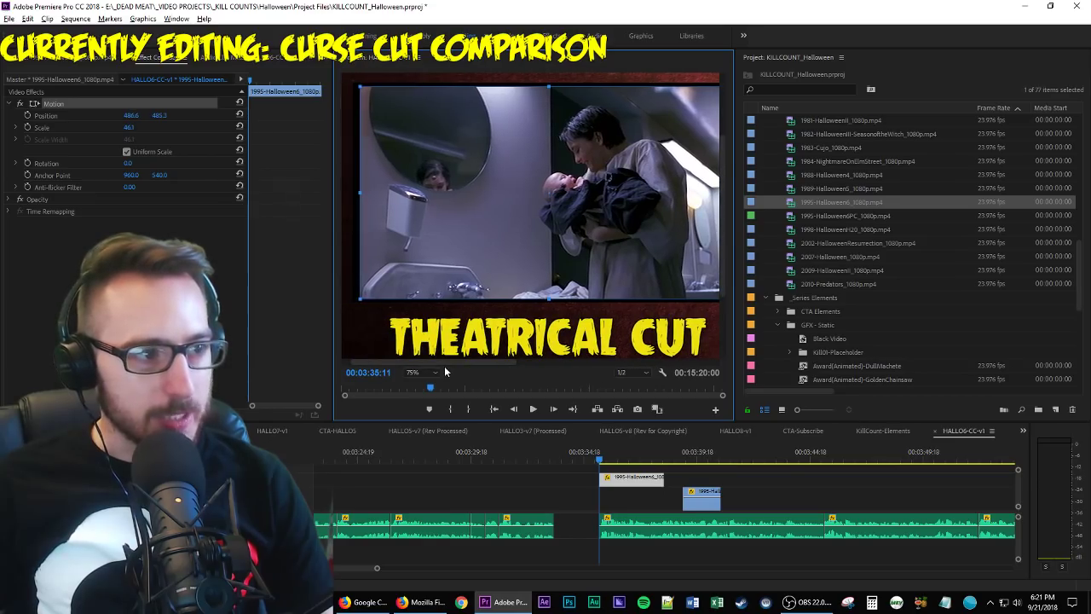
pyautogui.press('Left')
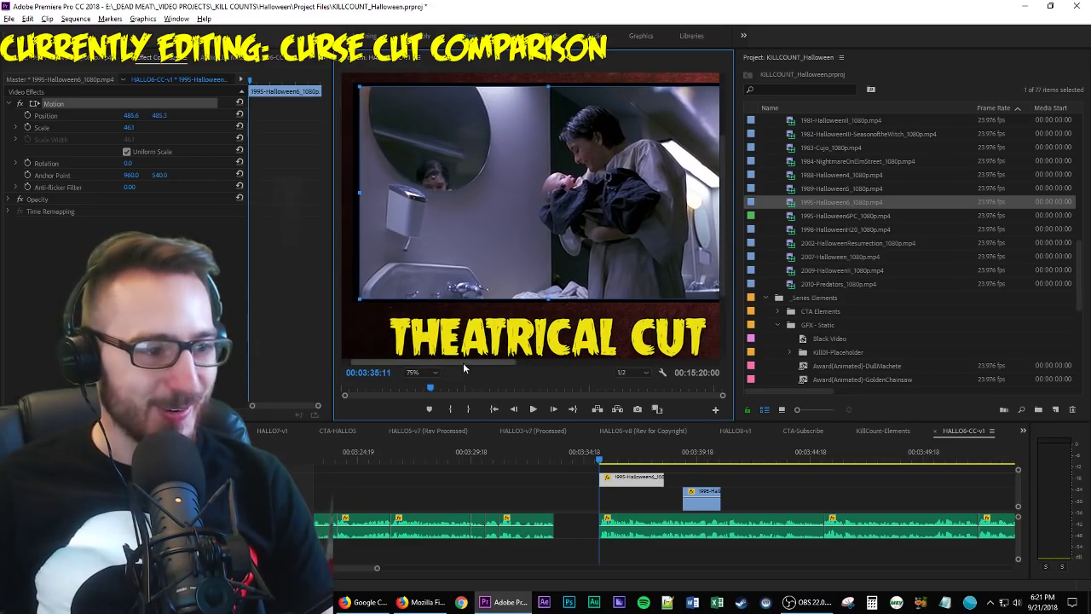
pyautogui.moveTo(463, 362); pyautogui.dragTo(474, 361)
pyautogui.press('Up')
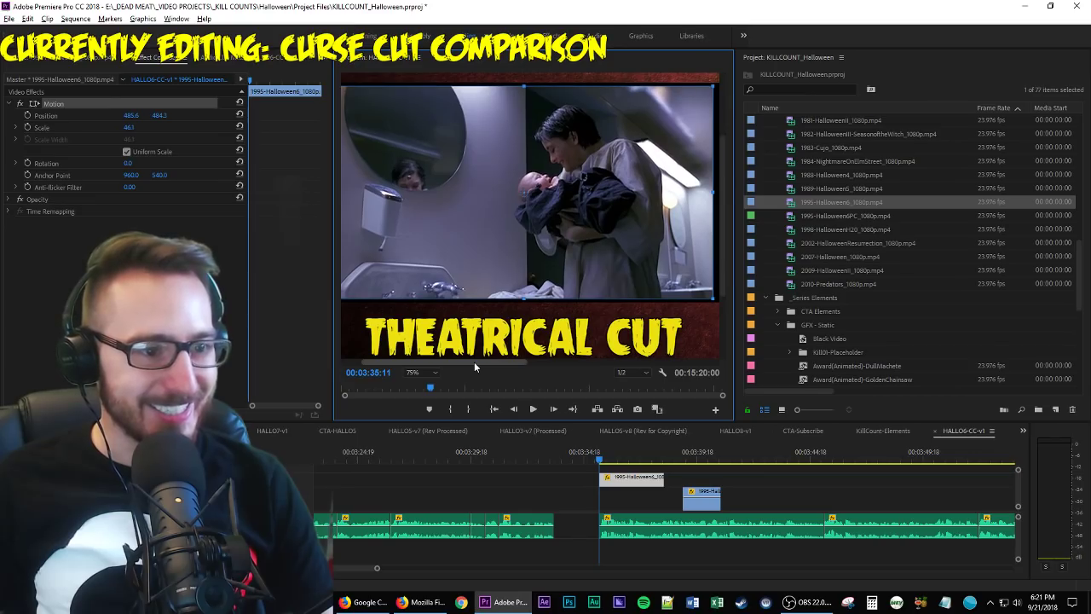
pyautogui.press('Right')
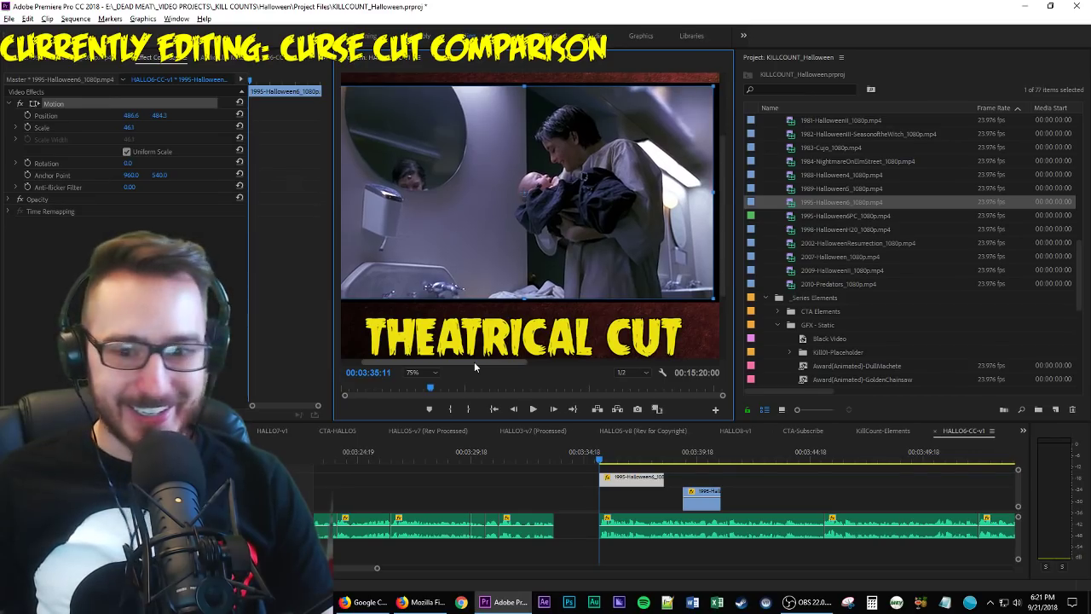
pyautogui.moveTo(474, 362)
pyautogui.mouseDown()
pyautogui.moveTo(494, 365)
pyautogui.moveTo(463, 362)
pyautogui.moveTo(487, 366)
pyautogui.mouseUp()
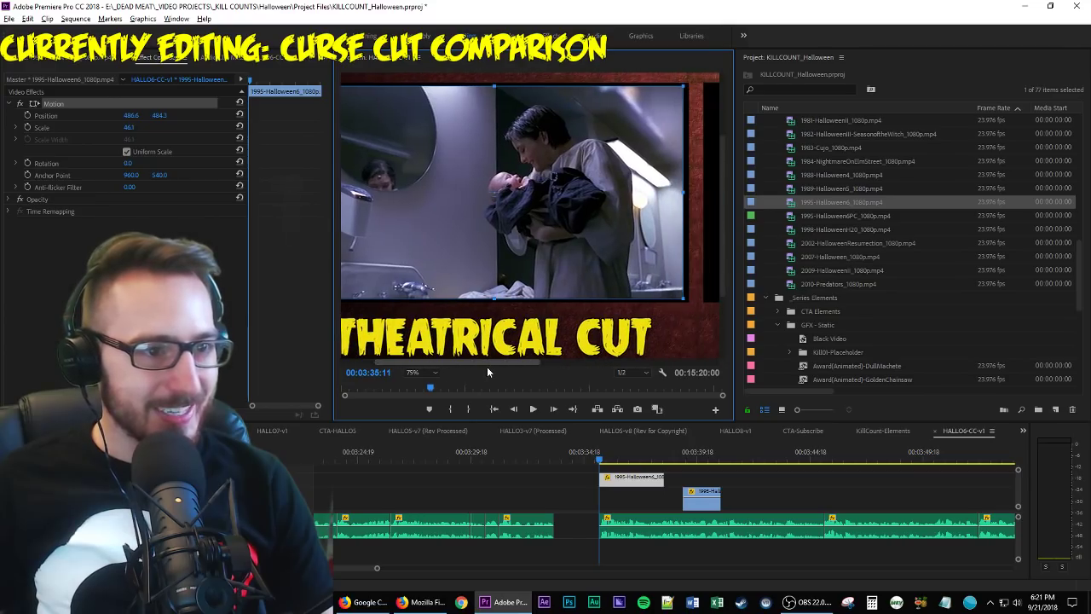
# Check the baby shot's borders at 75% zoom, and review the whole comparison graphic fitted in the preview at 00:03:36:06.
pyautogui.click(683, 326)
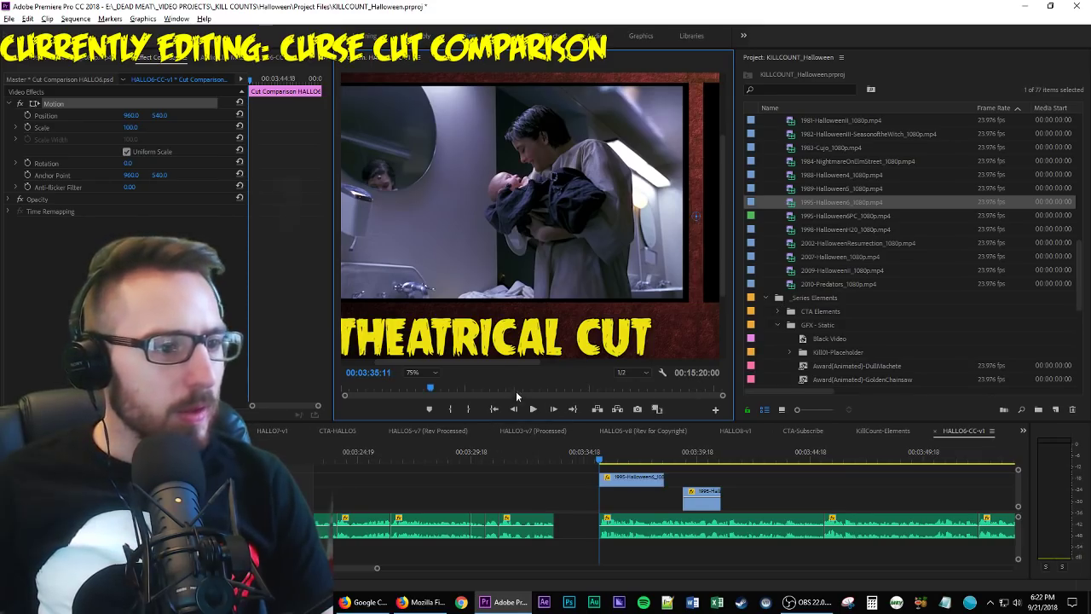
pyautogui.moveTo(511, 364); pyautogui.dragTo(499, 388)
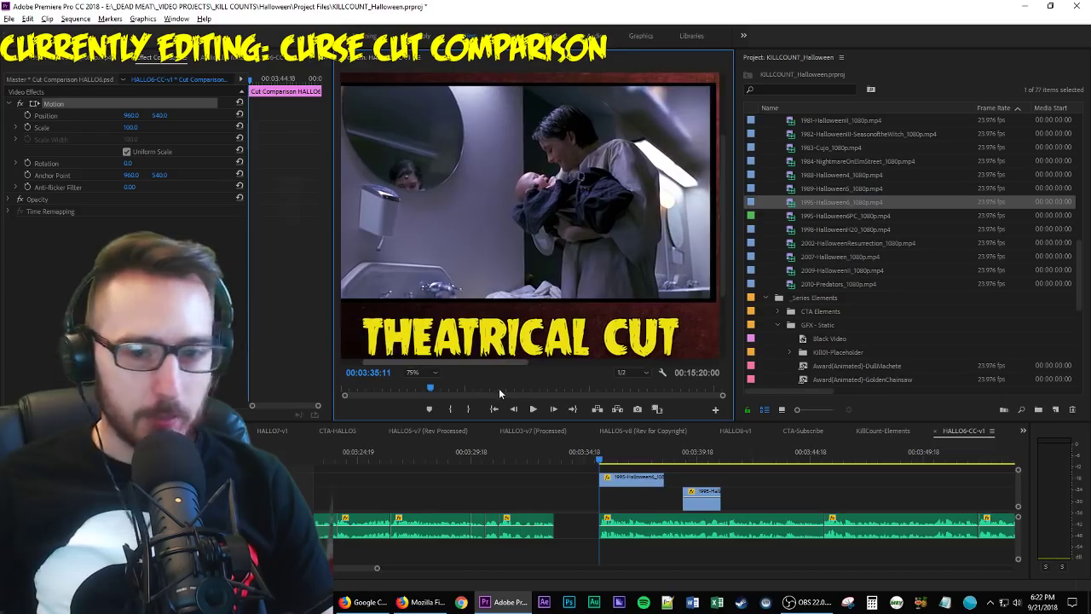
pyautogui.click(499, 390)
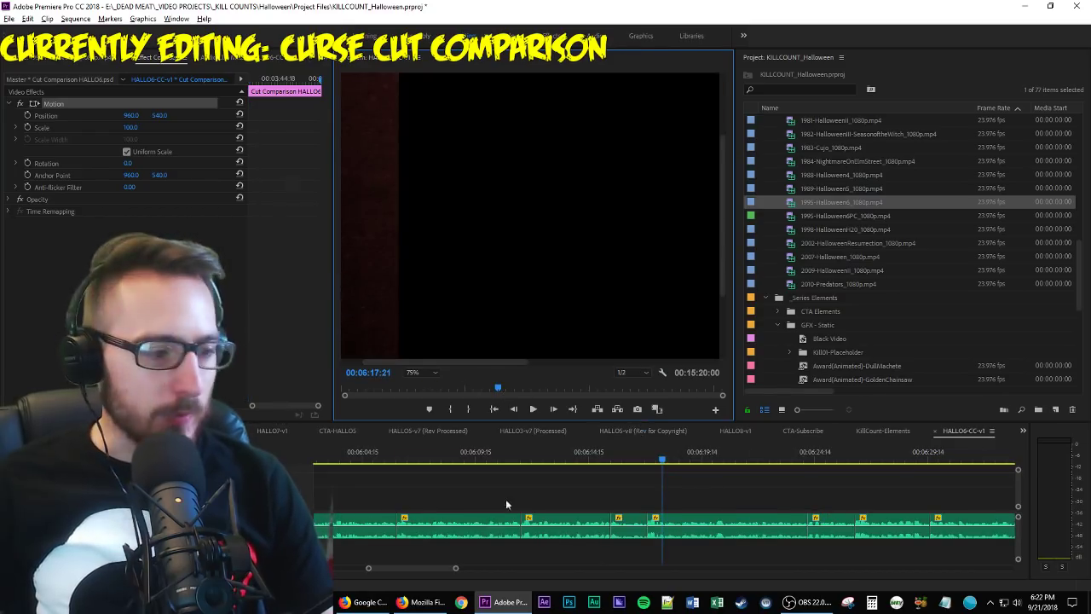
pyautogui.moveTo(412, 569); pyautogui.dragTo(332, 568)
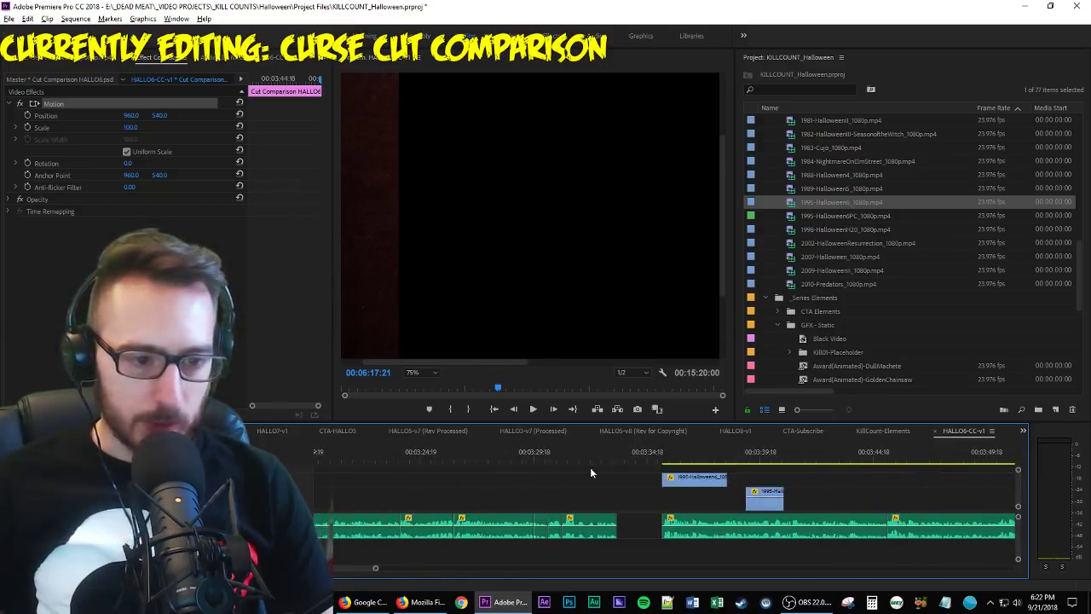
pyautogui.click(681, 460)
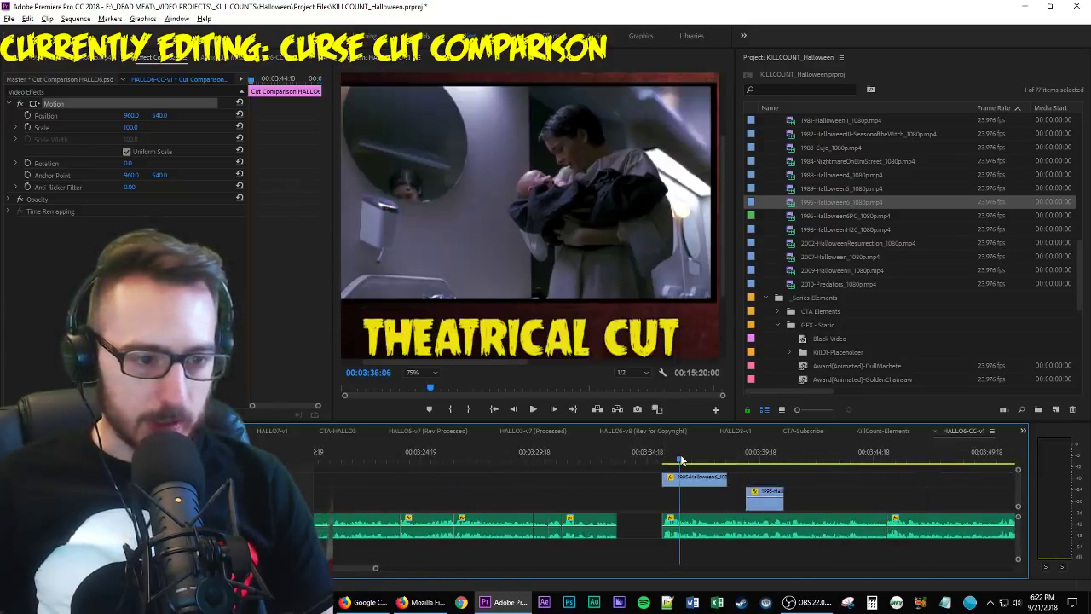
pyautogui.click(414, 373)
pyautogui.click(430, 390)
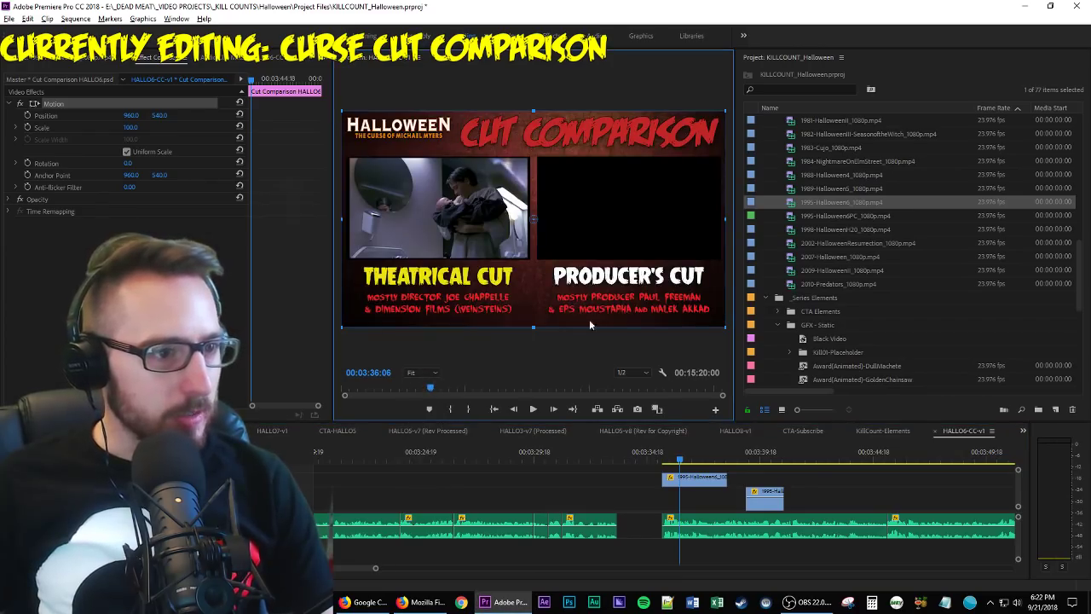
pyautogui.click(598, 358)
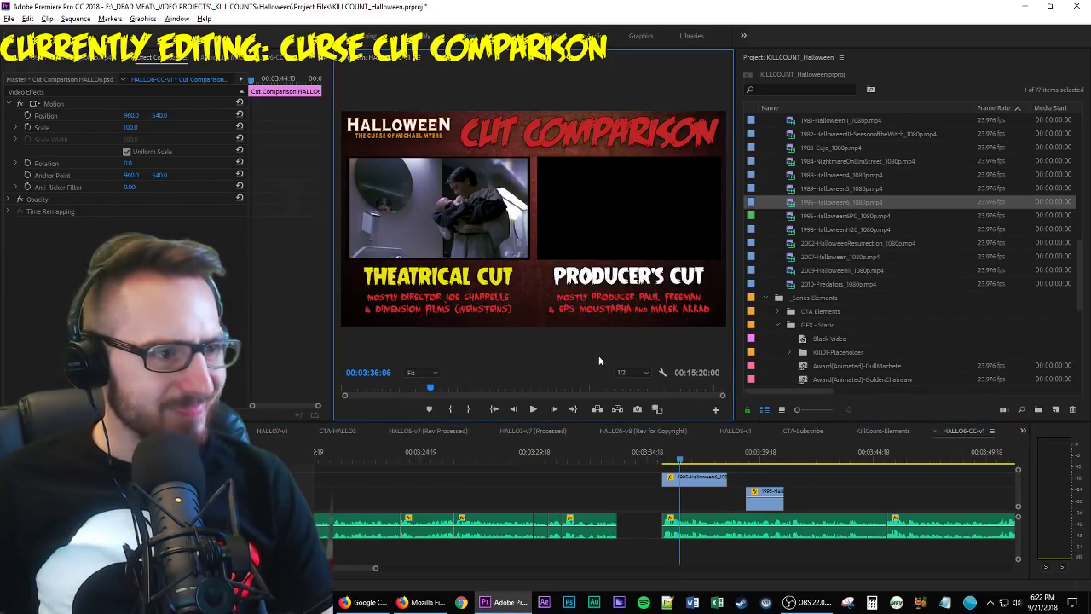
# Reselect the baby shot on the timeline and try a scale of 48.
pyautogui.click(713, 491)
pyautogui.click(709, 481)
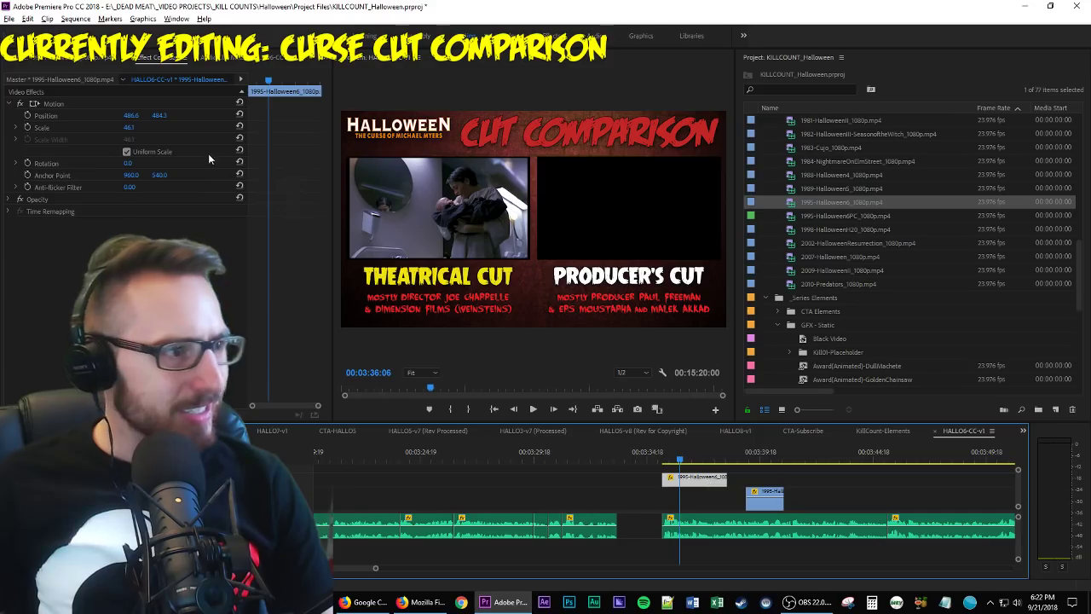
pyautogui.click(130, 127)
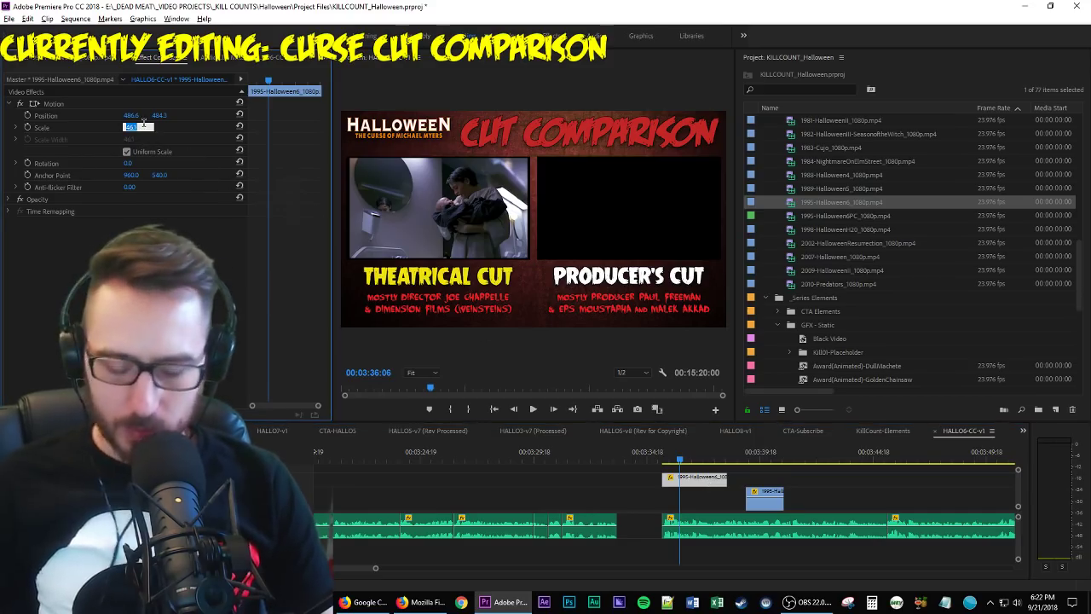
pyautogui.write('48')
pyautogui.press('Return')
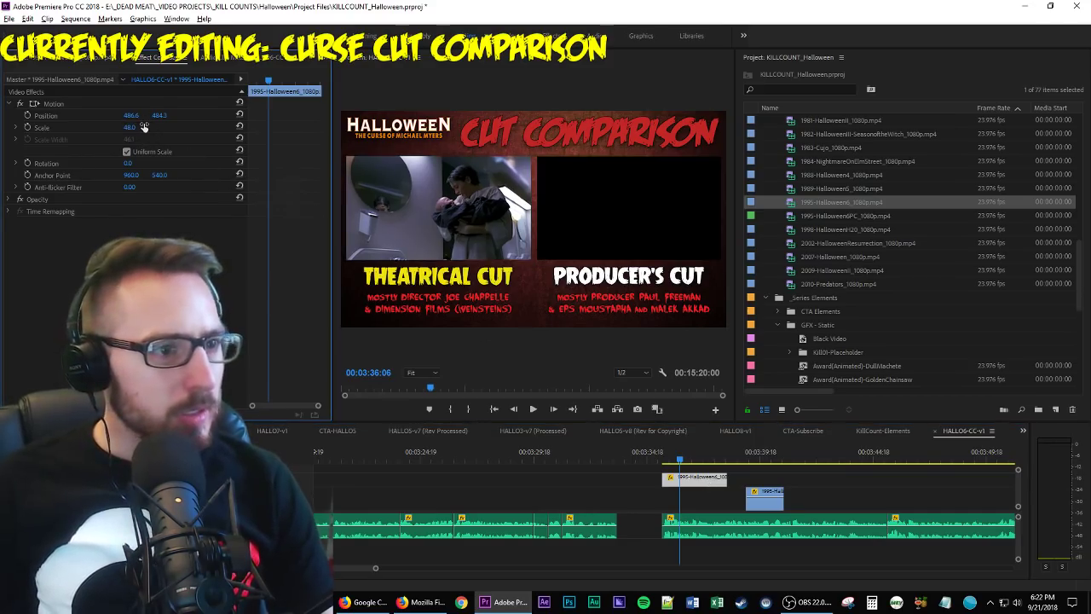
# Set the baby shot's scale to 47 and its horizontal position to 486.
pyautogui.click(131, 127)
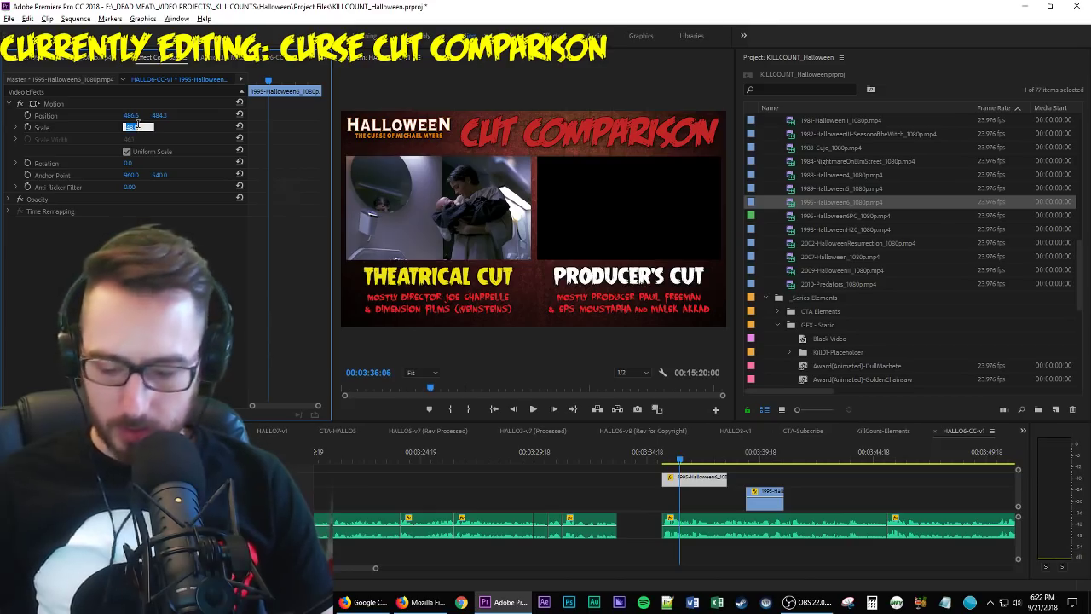
pyautogui.write('47')
pyautogui.press('Return')
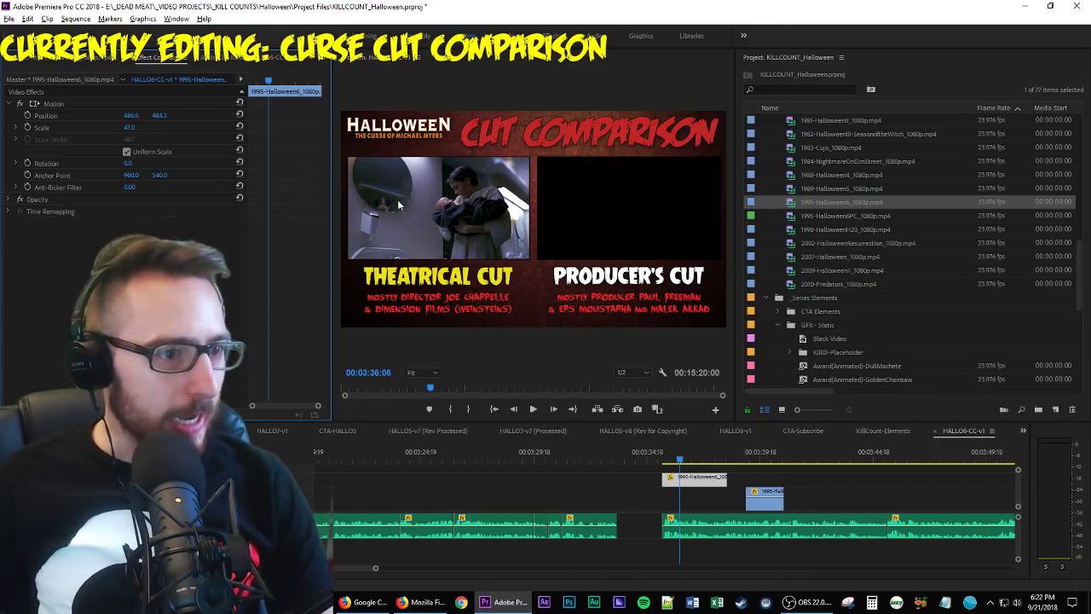
pyautogui.click(133, 115)
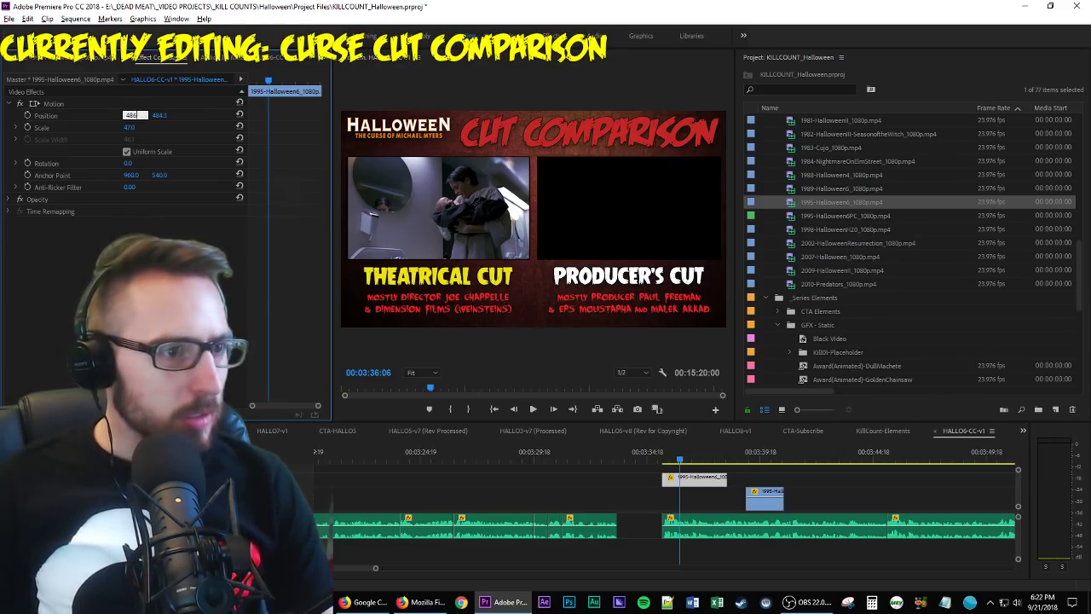
pyautogui.press('Return')
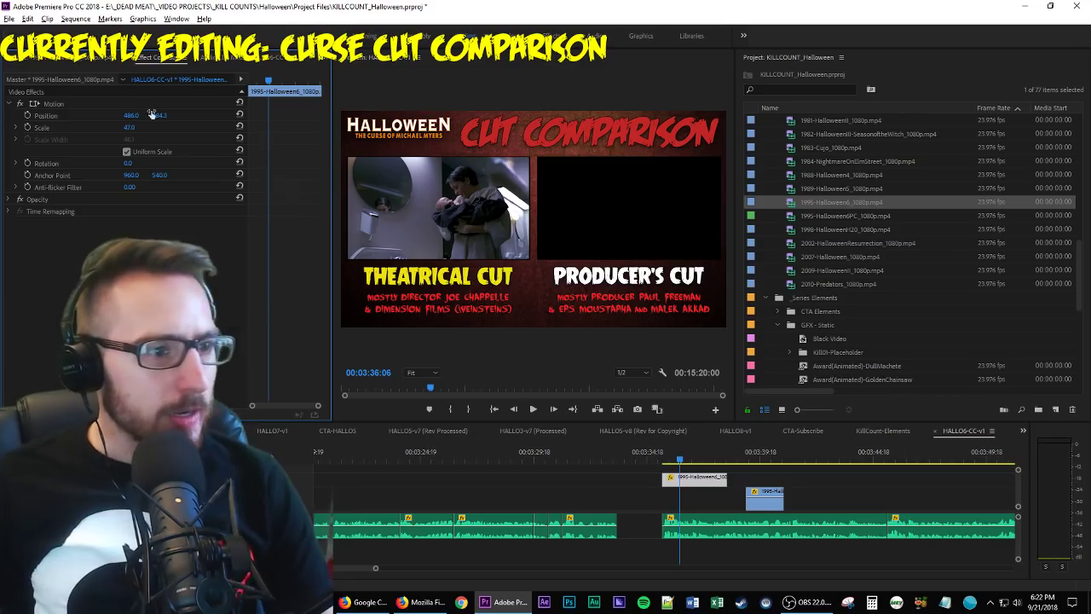
# Move the baby shot down one track and put the playhead at its start, 00:03:35:11, with the clip selected.
pyautogui.moveTo(701, 483); pyautogui.dragTo(700, 508)
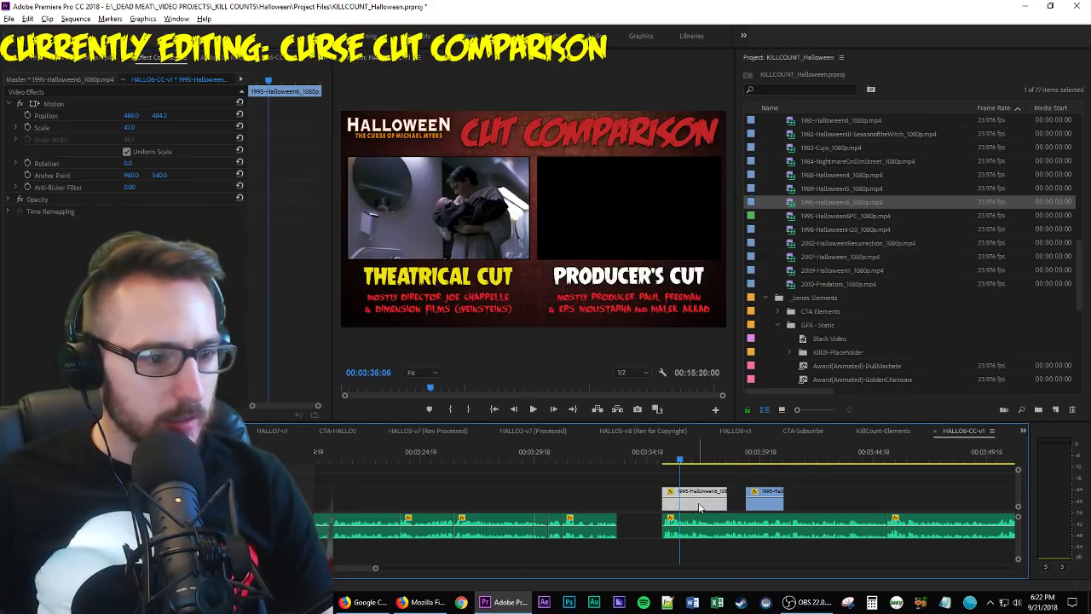
pyautogui.click(804, 496)
pyautogui.press('Up')
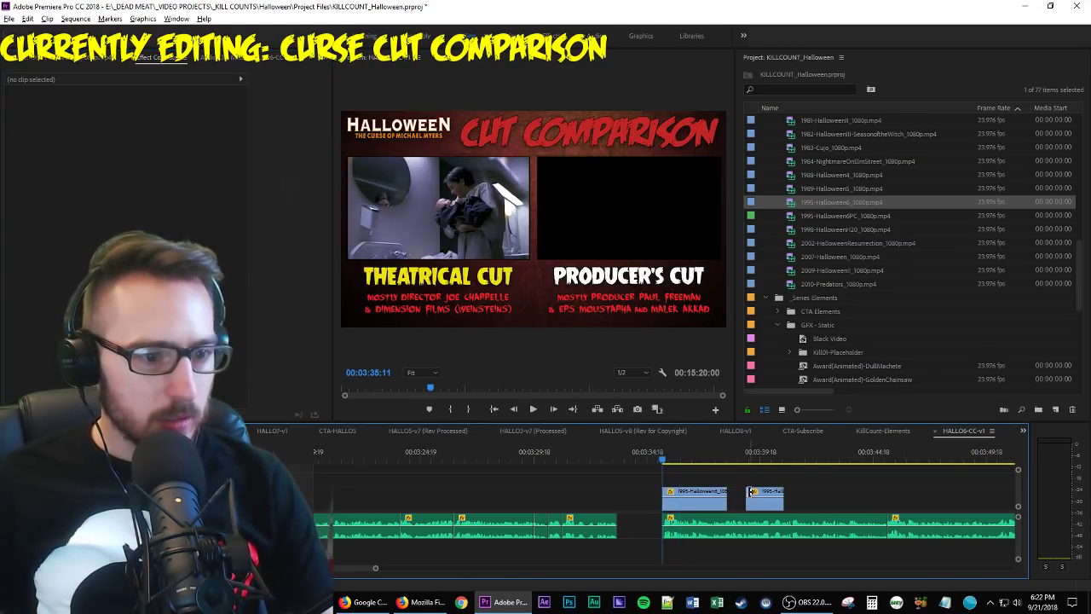
pyautogui.click(692, 509)
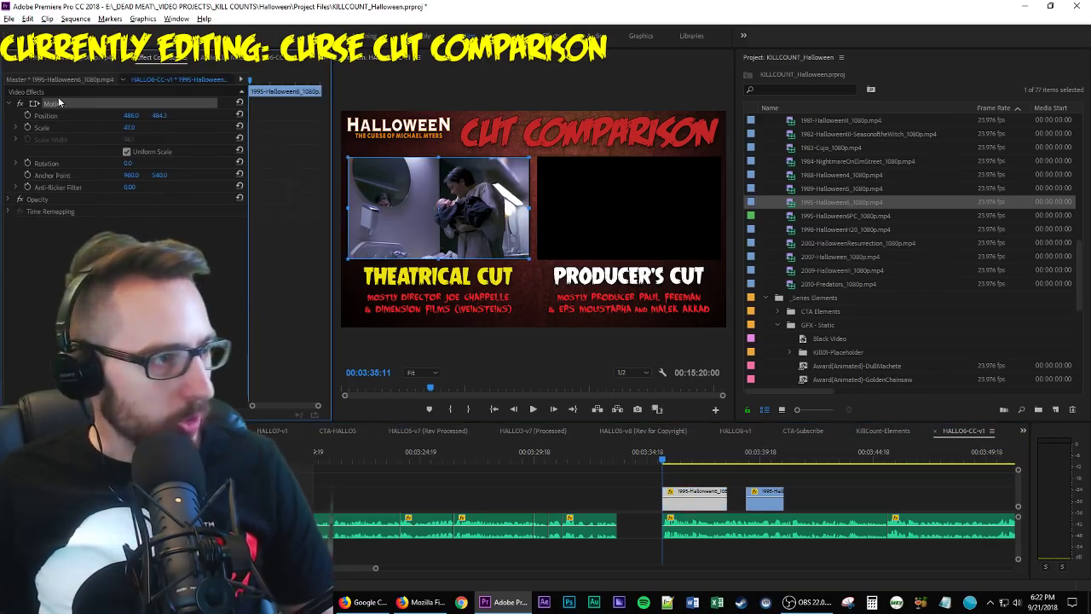
# Duplicate the baby shot onto the track above and set the copy's horizontal position to 1432 to fill the Producer's Cut window.
pyautogui.moveTo(768, 510); pyautogui.dragTo(686, 510)
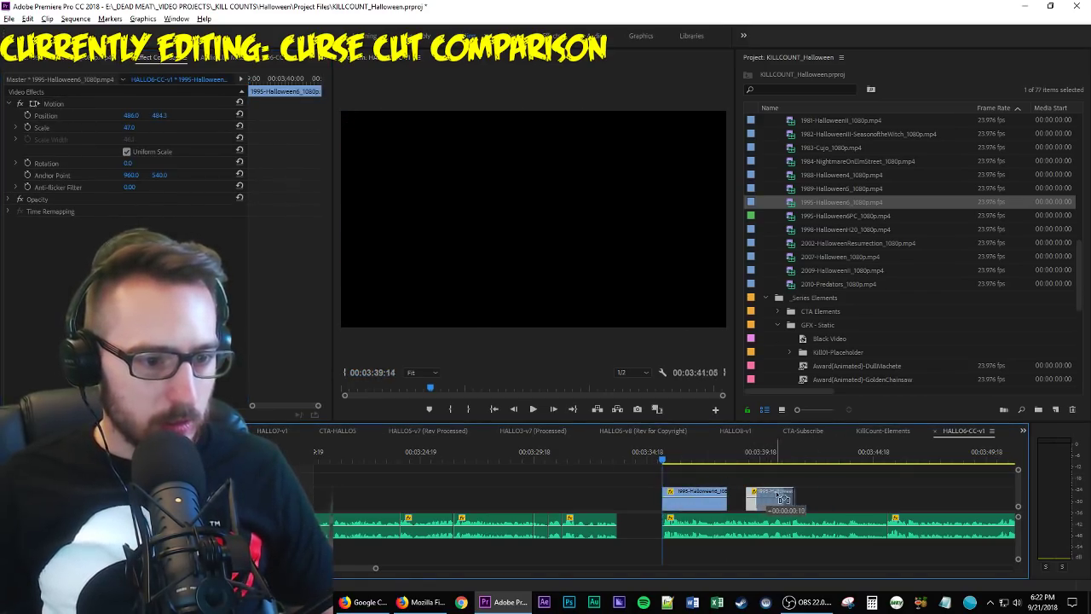
pyautogui.click(800, 492)
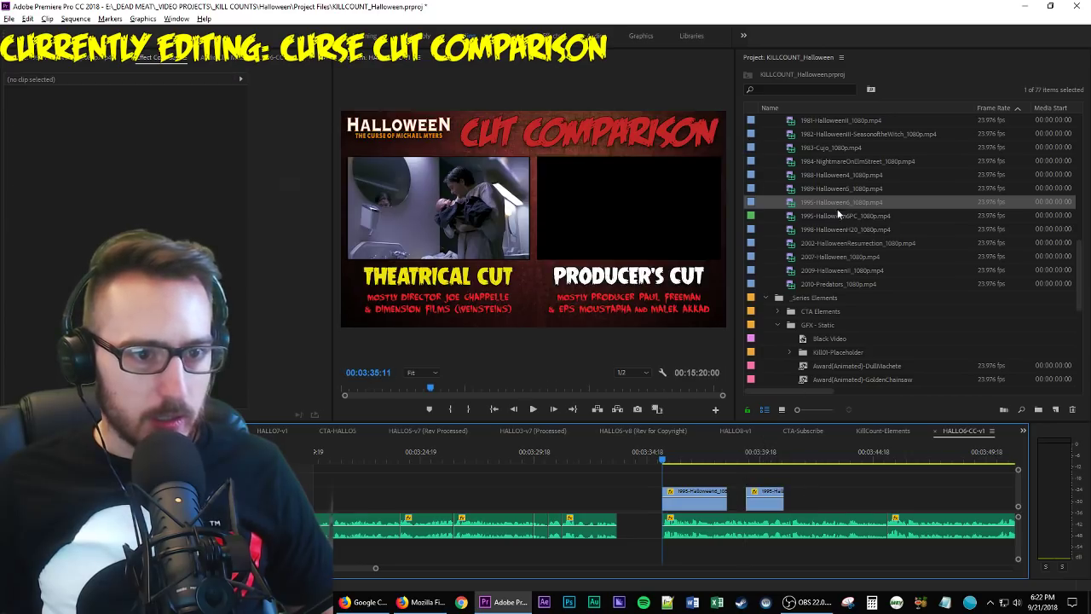
pyautogui.click(686, 509)
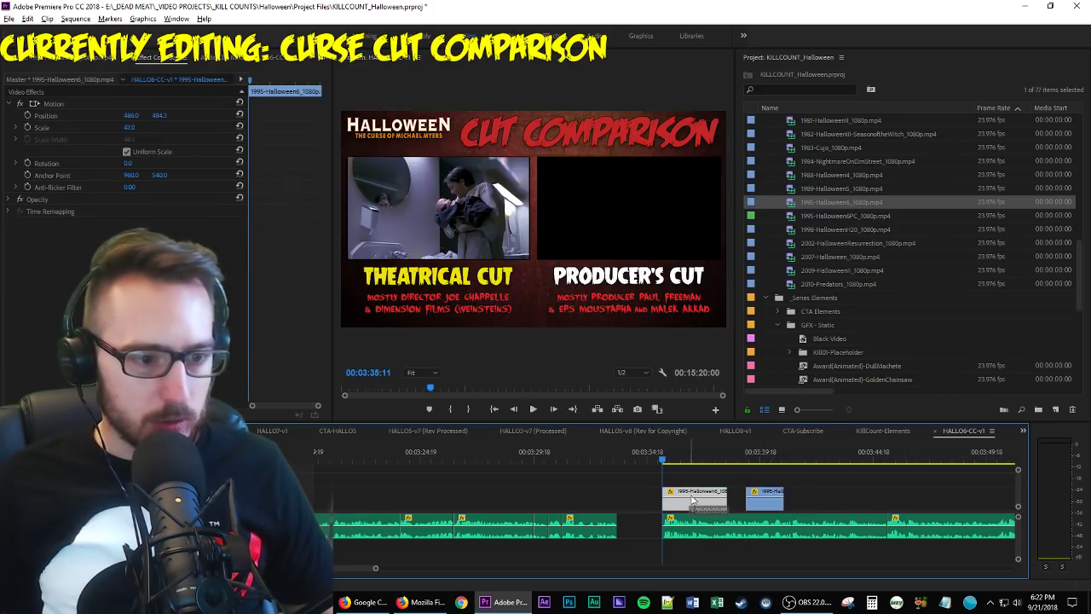
pyautogui.moveTo(687, 509); pyautogui.dragTo(695, 483)
pyautogui.moveTo(145, 114); pyautogui.dragTo(252, 114)
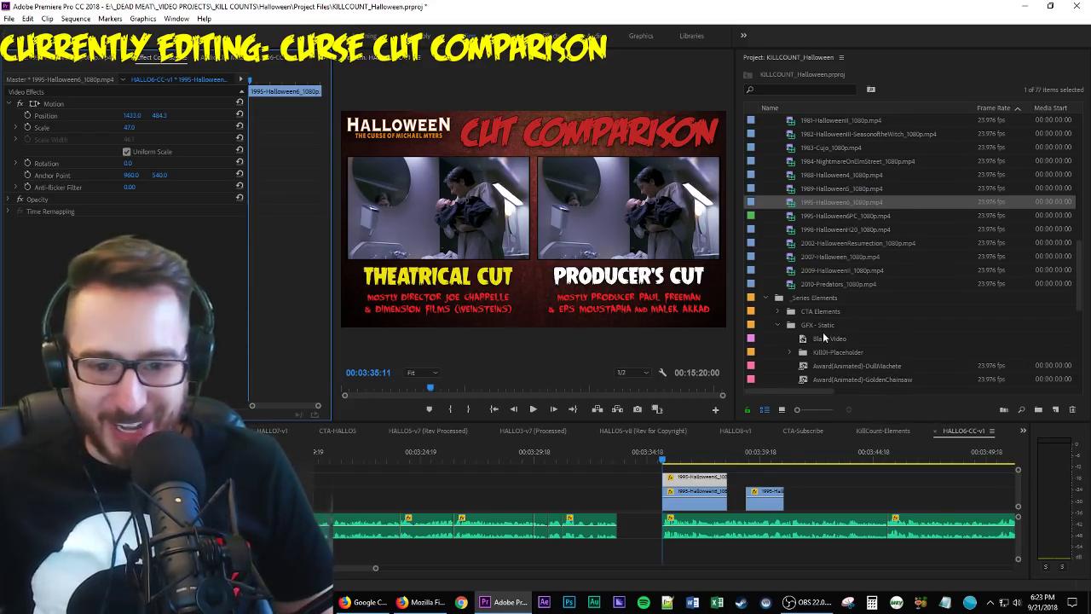
# Load 1995-Halloween6PC_1080p.mp4, mark its opening Halloween 6 title sequence and place it at 00:03:35:11 above the baby shots.
pyautogui.doubleClick(794, 203)
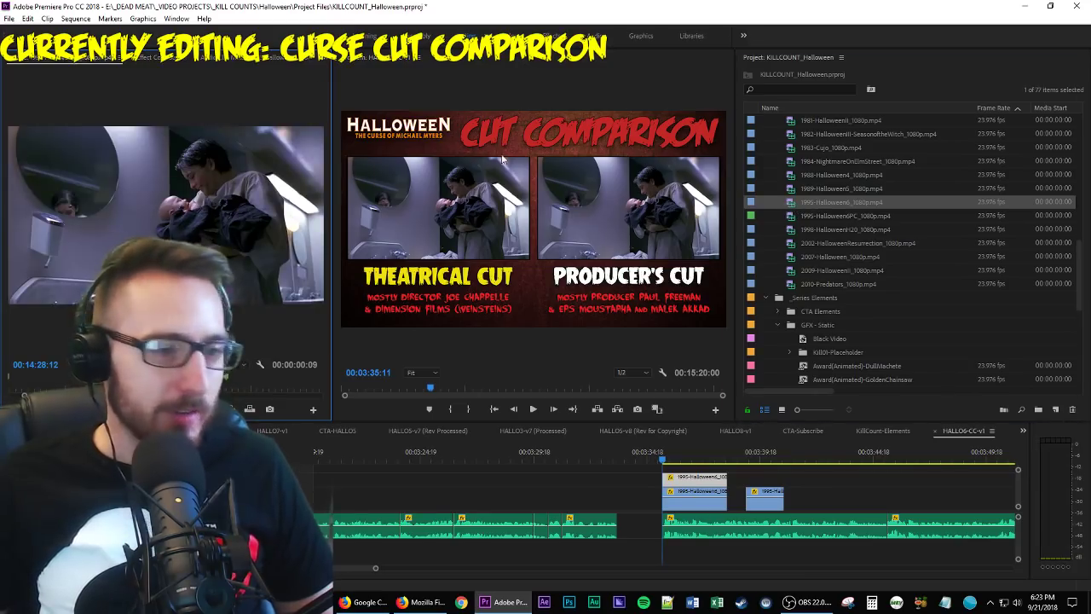
pyautogui.doubleClick(868, 217)
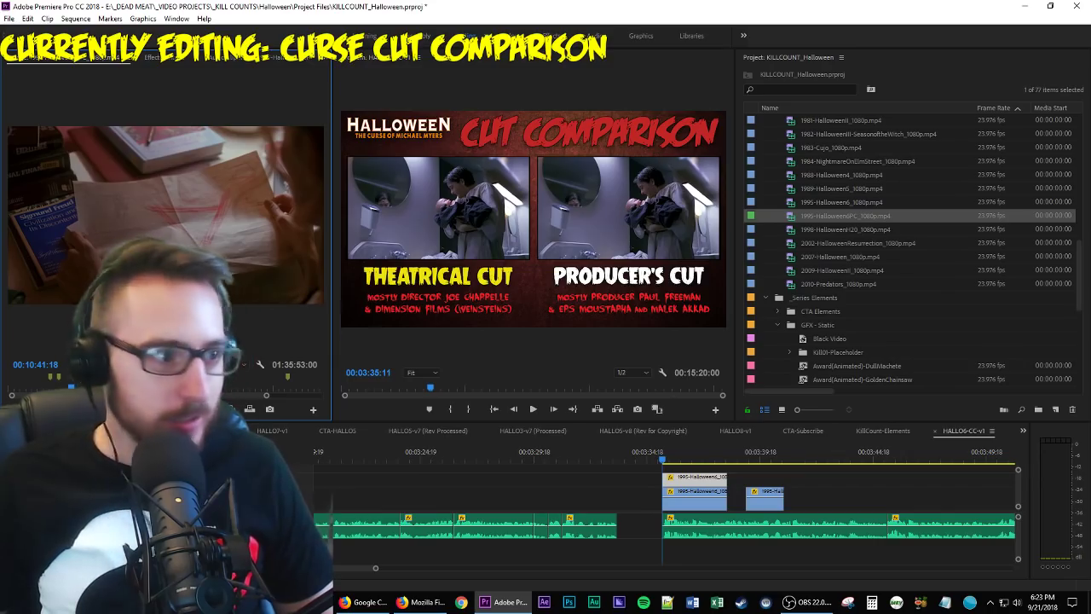
pyautogui.press('Home')
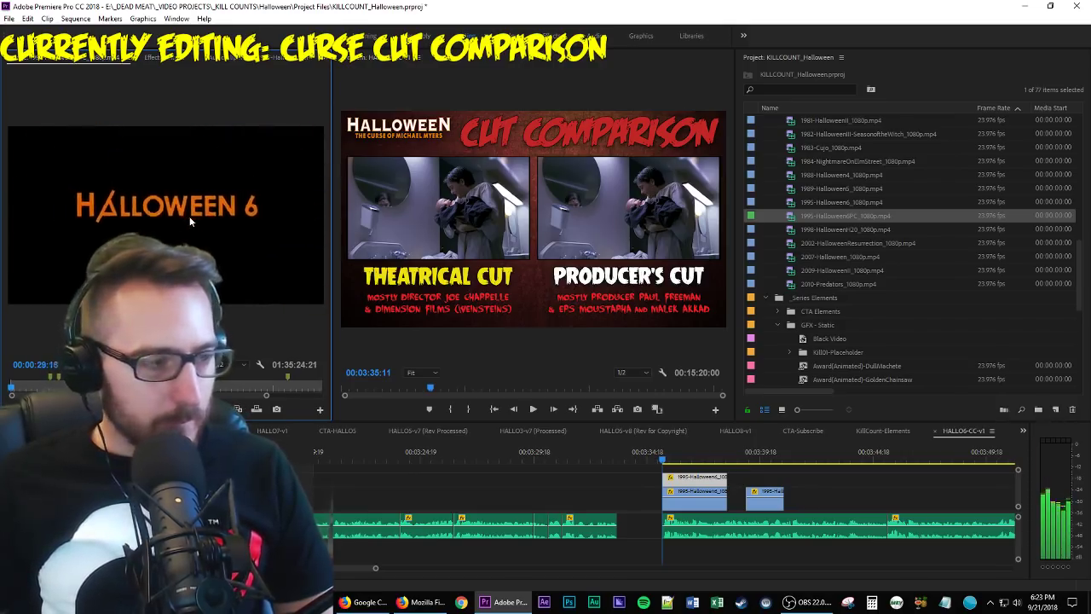
pyautogui.press('o')
pyautogui.press('Down')
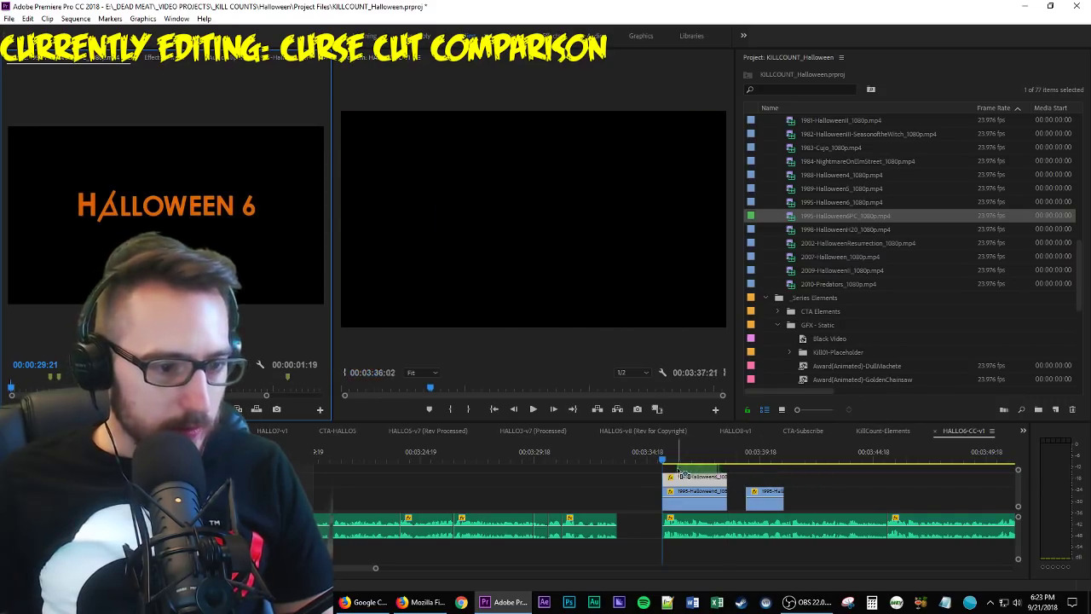
pyautogui.click(664, 472)
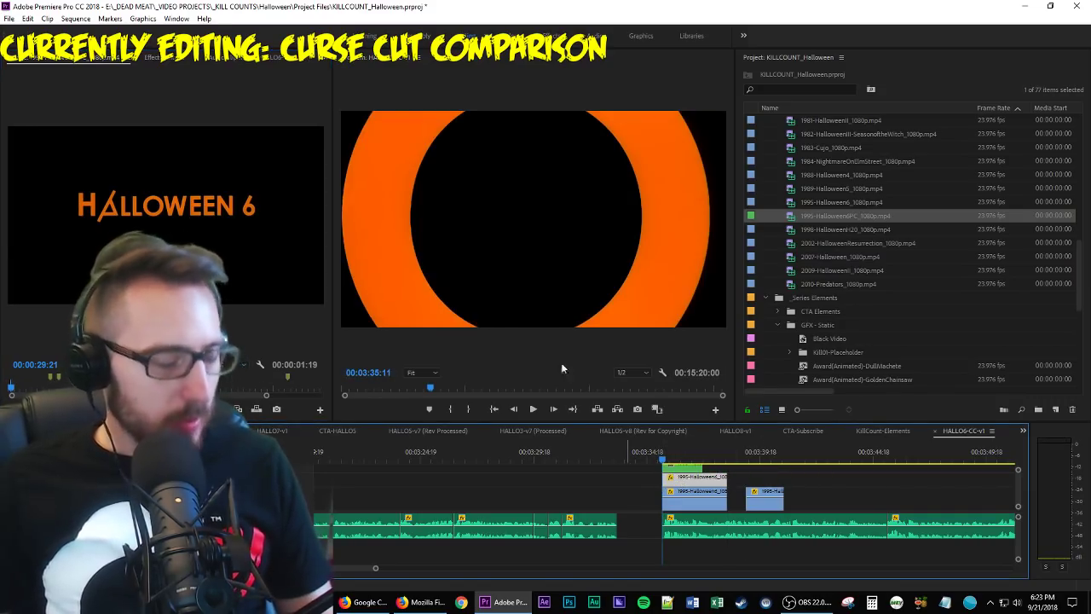
# Apply the duplicate baby shot's Motion settings to the Producer's Cut title clip and delete the duplicate.
pyautogui.hotkey('shift', '5')
pyautogui.click(43, 103)
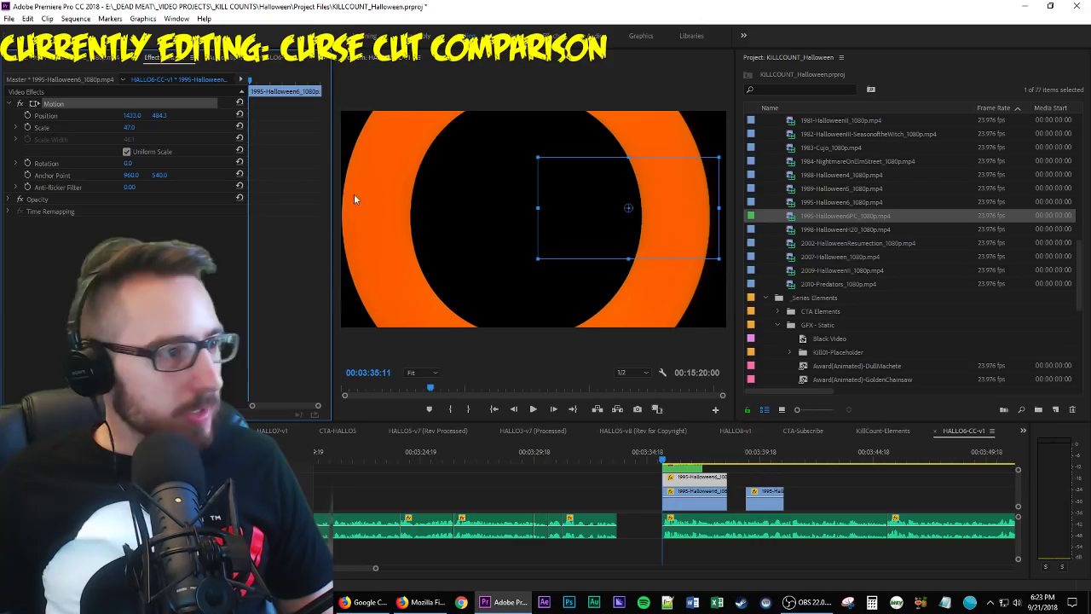
pyautogui.click(696, 471)
pyautogui.press('Delete')
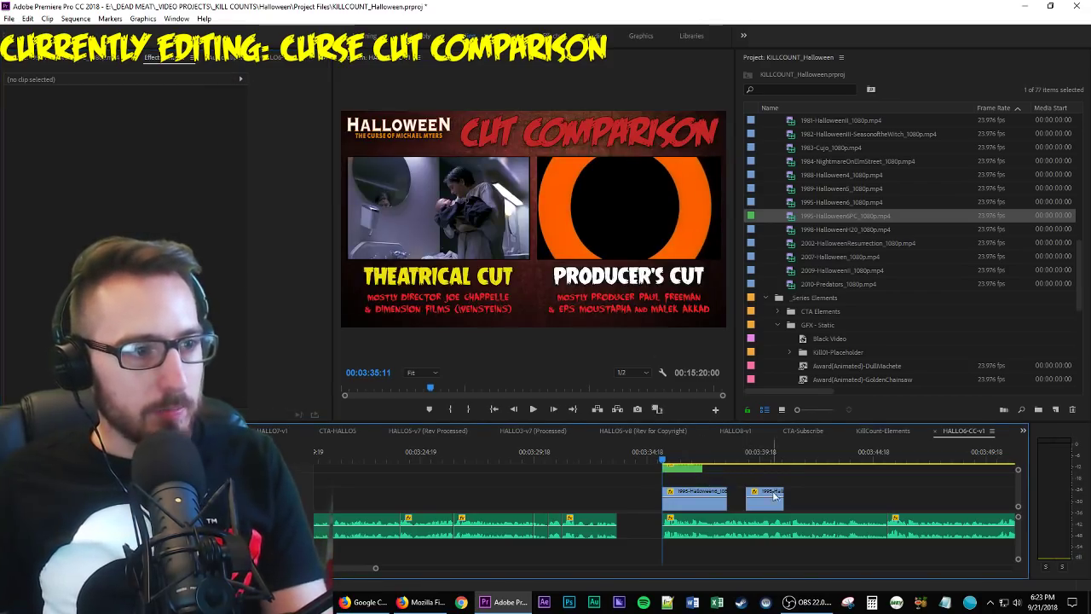
# Replace the remaining baby shot with the theatrical title clip at 00:03:35:11, giving it the baby shot's Motion settings.
pyautogui.click(720, 508)
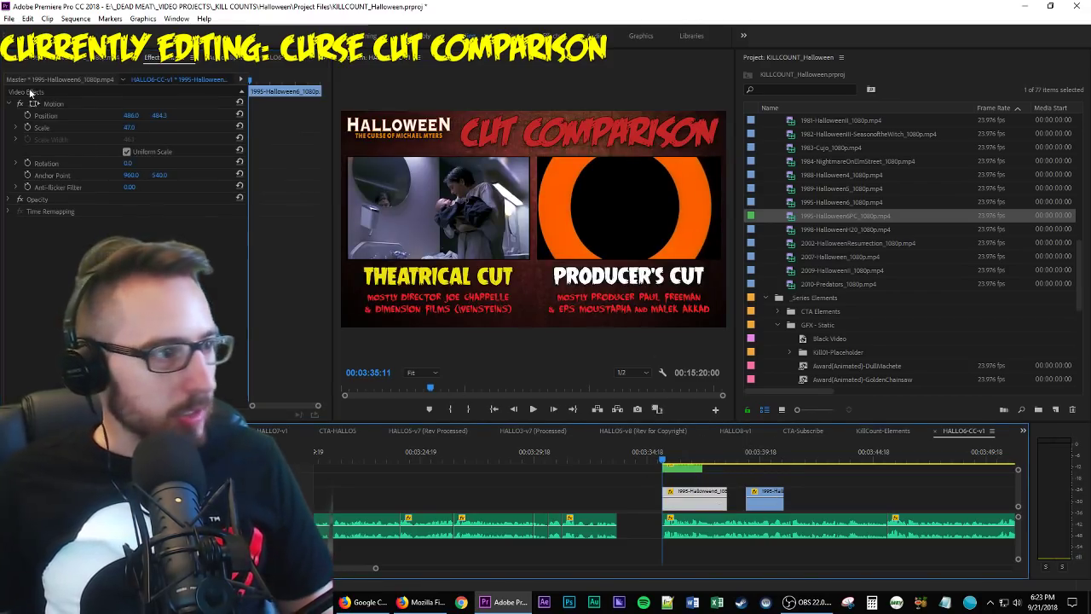
pyautogui.click(754, 510)
pyautogui.click(705, 507)
pyautogui.press('Delete')
pyautogui.moveTo(757, 509); pyautogui.dragTo(679, 506)
# Move the Producer's Cut title clip directly above the theatrical one and extend both to end together at about 00:03:38:00.
pyautogui.press('=')
pyautogui.press('=')
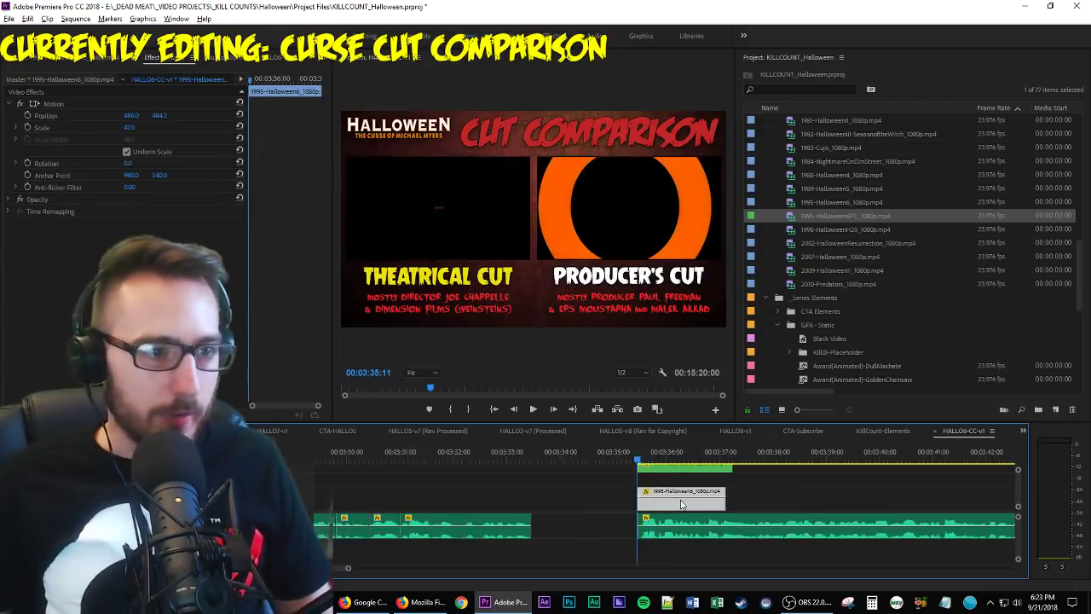
pyautogui.click(680, 484)
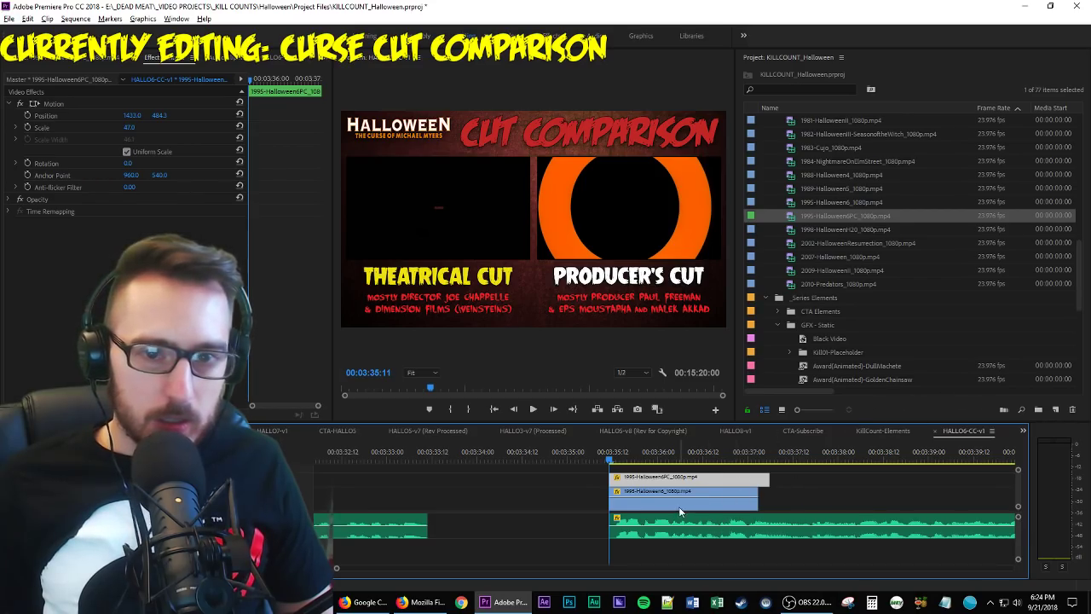
pyautogui.moveTo(836, 499); pyautogui.dragTo(841, 478)
pyautogui.click(901, 486)
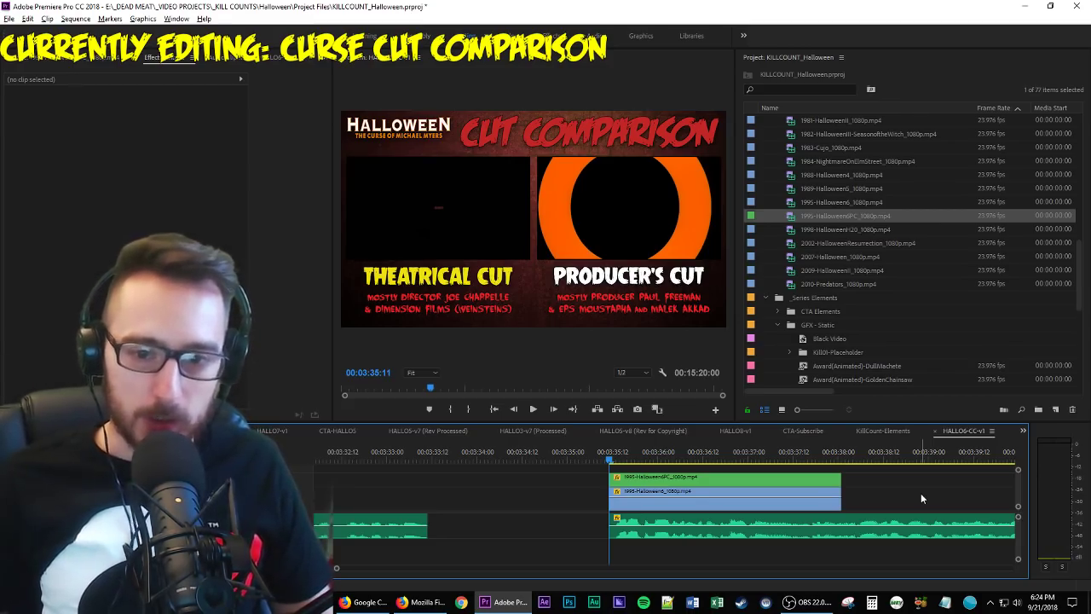
# Play both title clips against the narration and extend their ends together to about 00:03:41:00.
pyautogui.press('space')
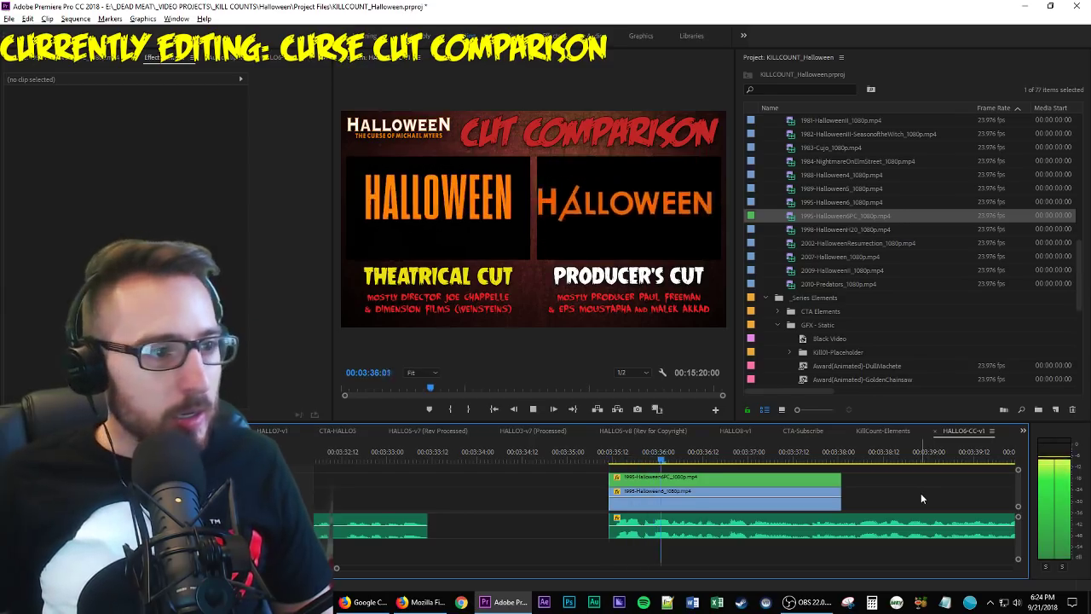
pyautogui.press('space')
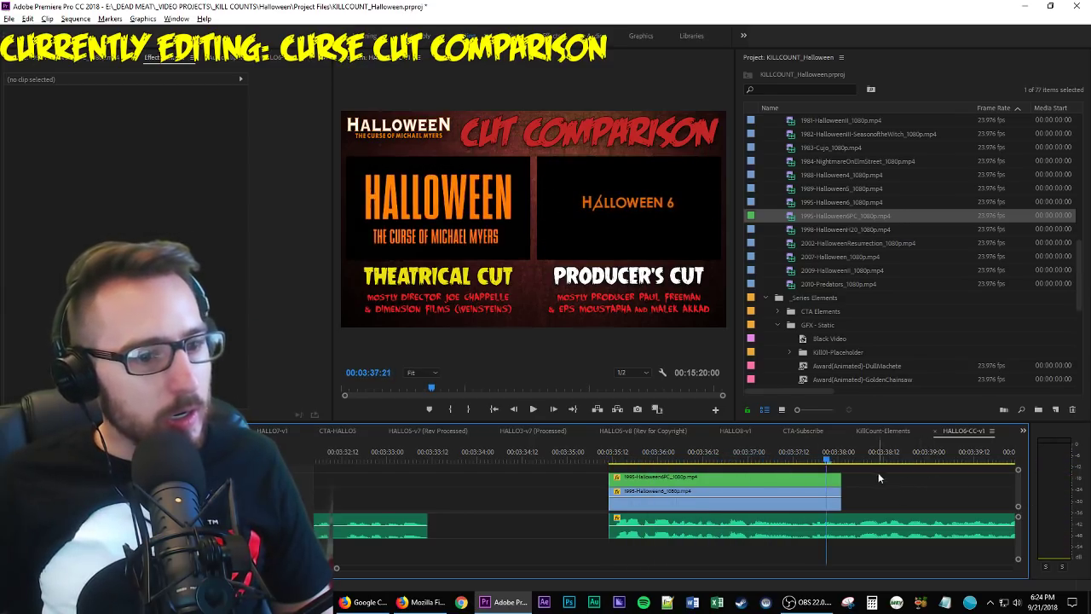
pyautogui.moveTo(879, 472); pyautogui.dragTo(836, 496)
pyautogui.scroll(-2, 848, 517)
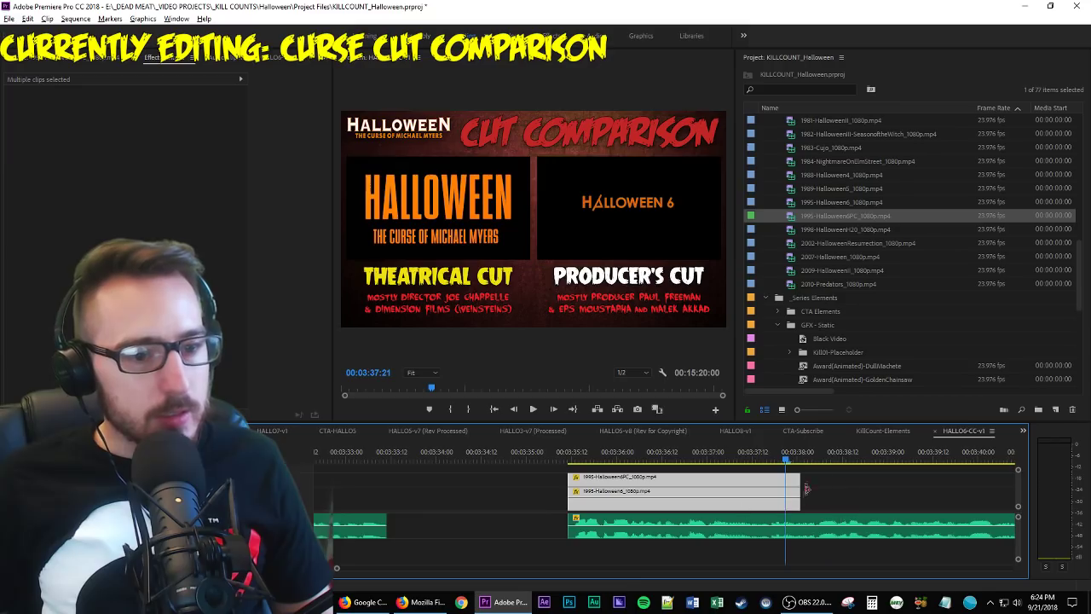
pyautogui.moveTo(947, 477); pyautogui.dragTo(918, 488)
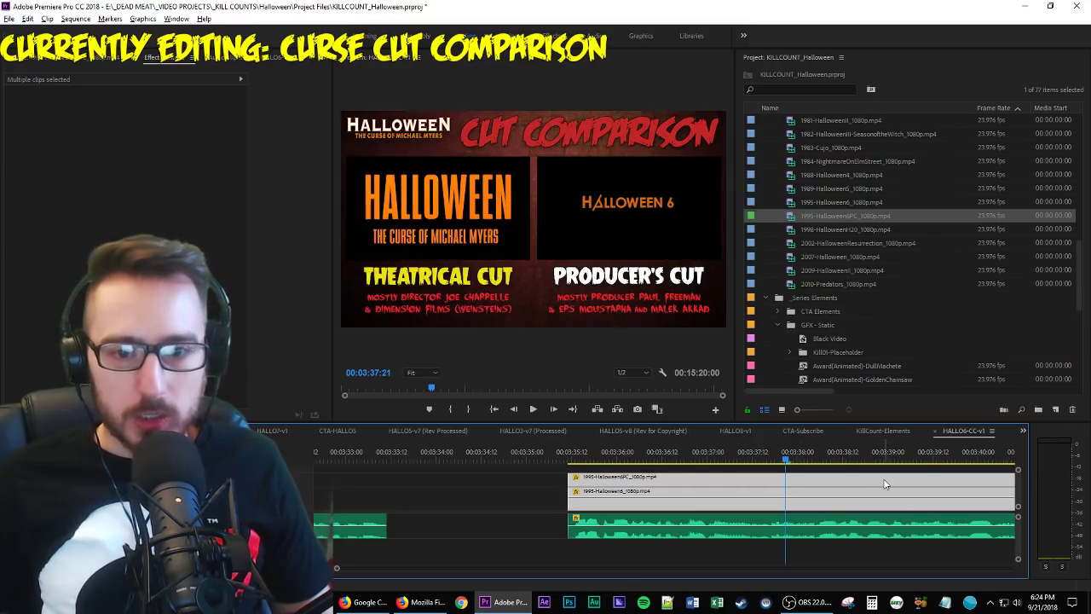
pyautogui.scroll(-6, 880, 484)
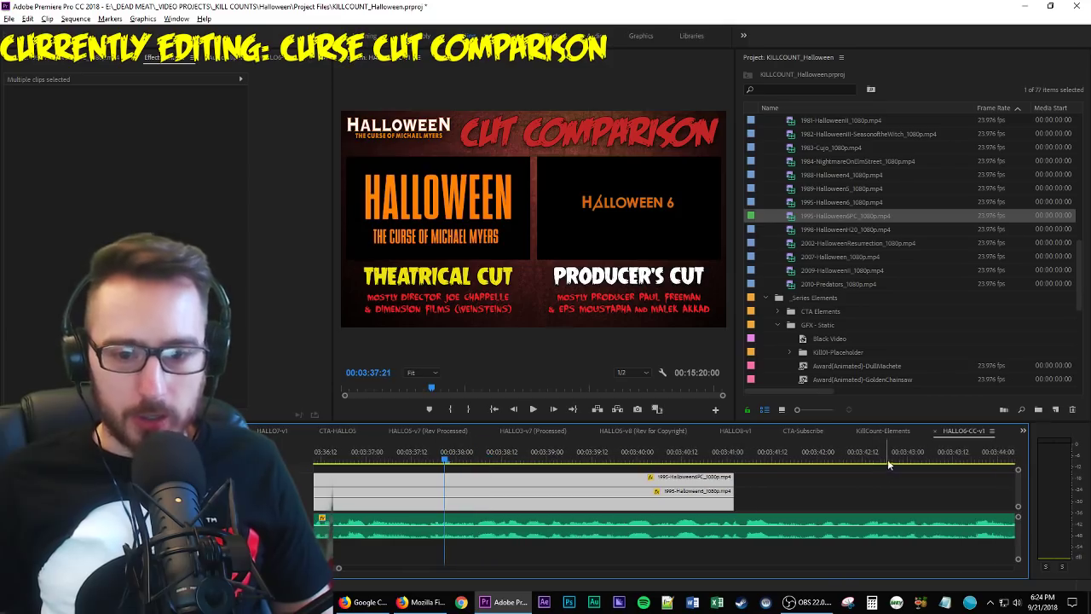
# Play the extended titles and add a frame hold to the theatrical title clip at 00:03:40:06.
pyautogui.press('space')
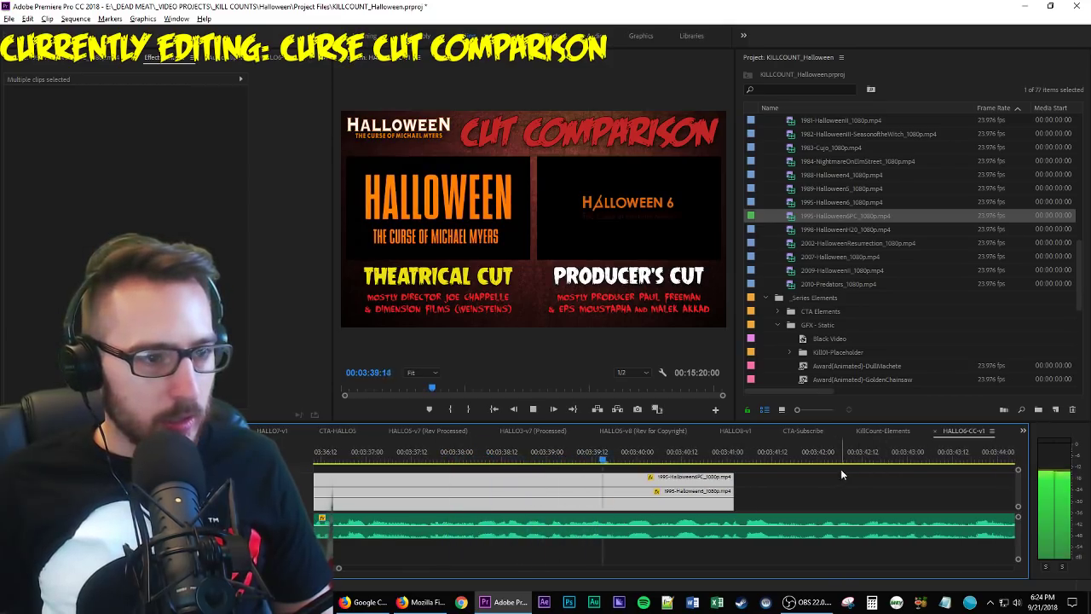
pyautogui.press('space')
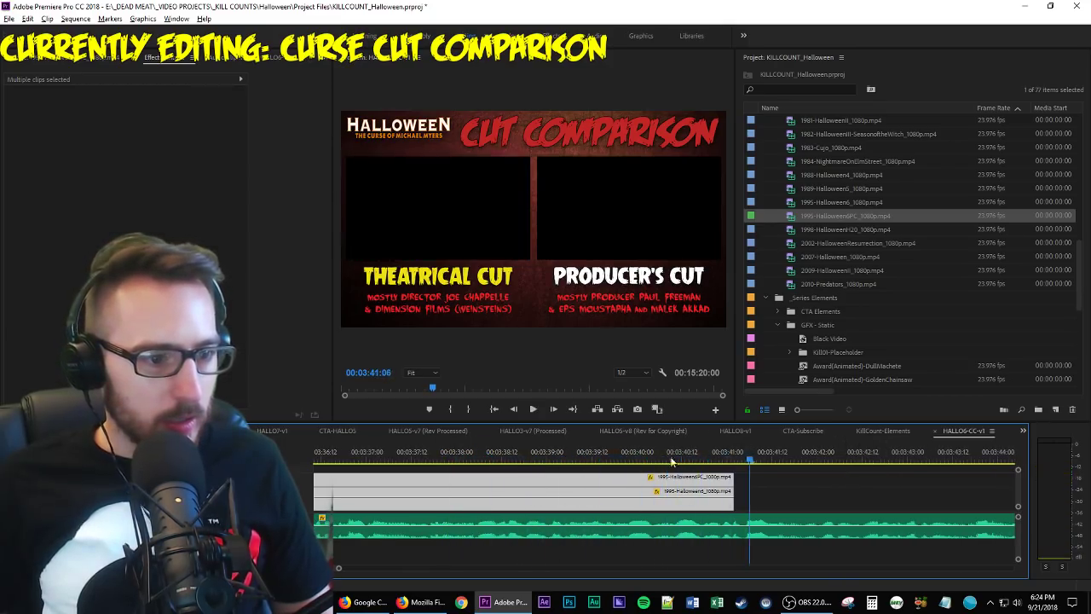
pyautogui.click(660, 460)
pyautogui.click(812, 480)
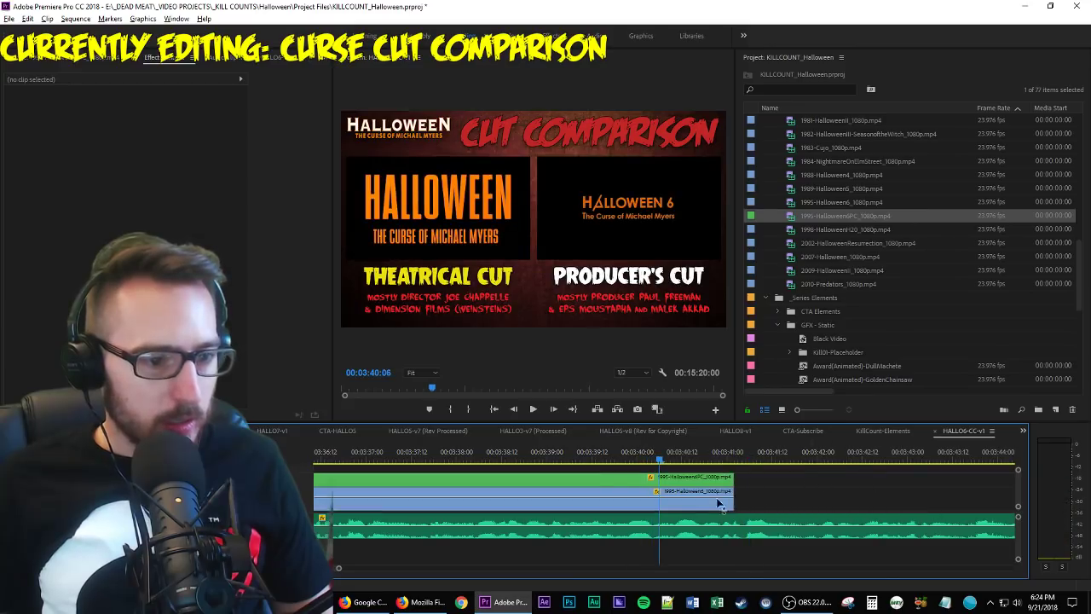
pyautogui.rightClick(719, 505)
pyautogui.click(750, 393)
# Play past the theatrical frame hold and extend both upper clips' ends together to about 00:03:44:00.
pyautogui.press('space')
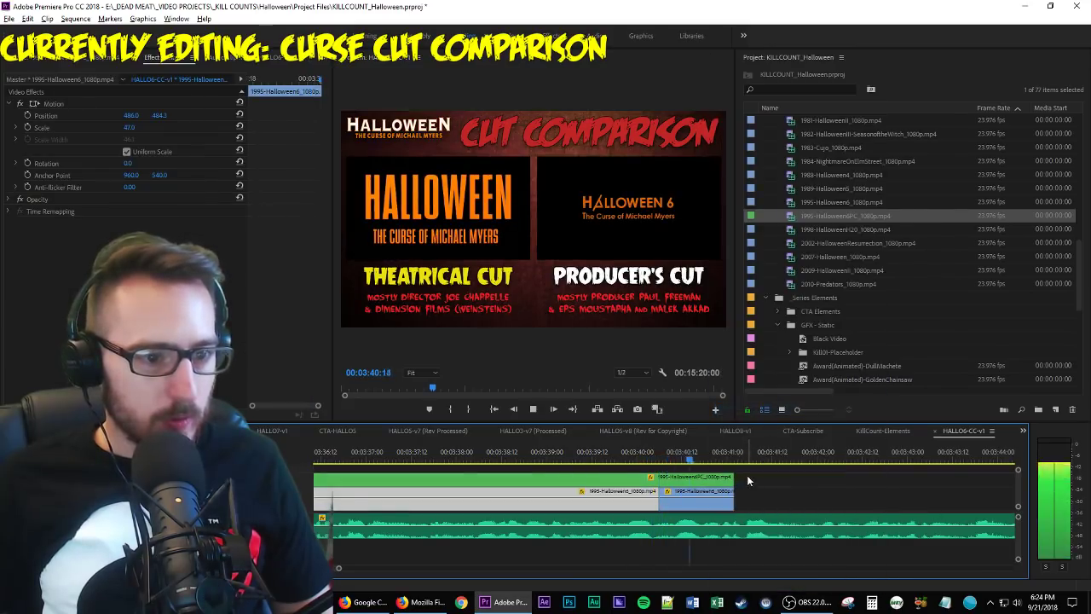
pyautogui.press('space')
pyautogui.moveTo(752, 475); pyautogui.dragTo(1014, 506)
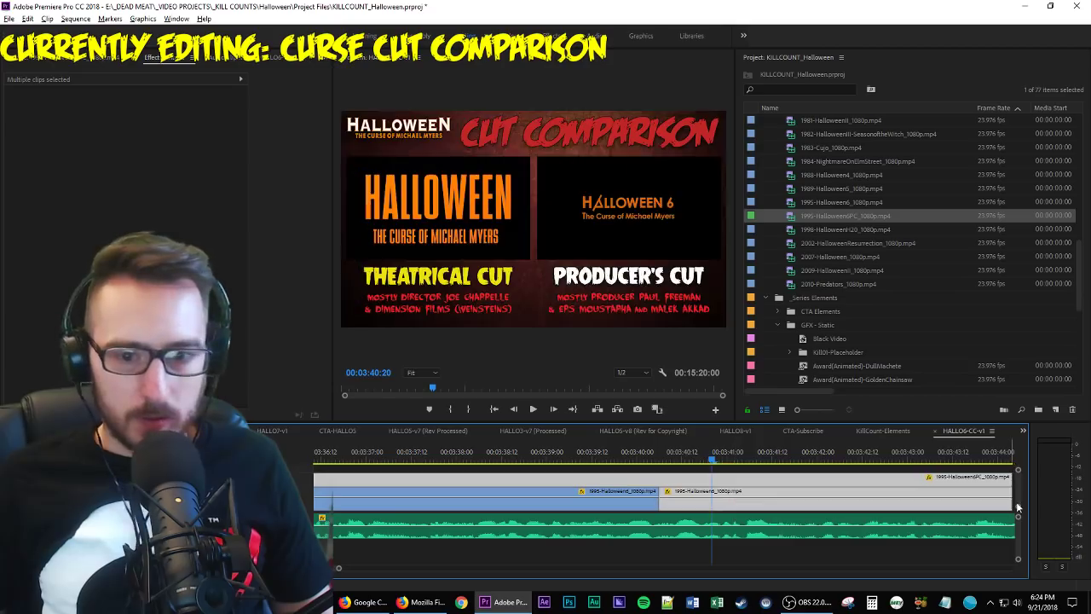
# Play the Producer's Cut title and add a frame hold to its clip at 00:03:41:20.
pyautogui.press('space')
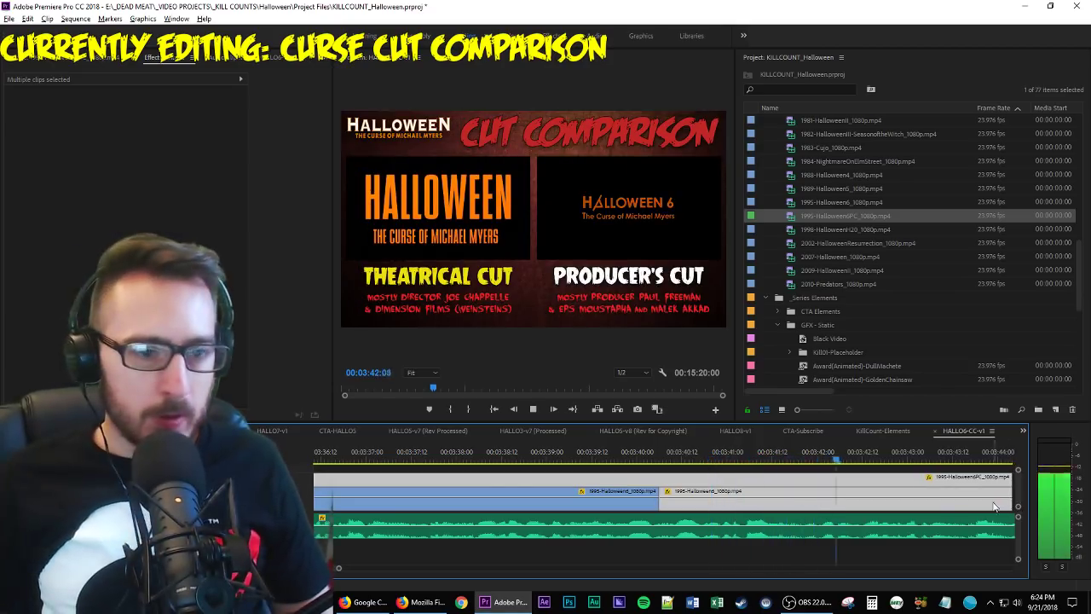
pyautogui.scroll(-2, 929, 476)
pyautogui.press('space')
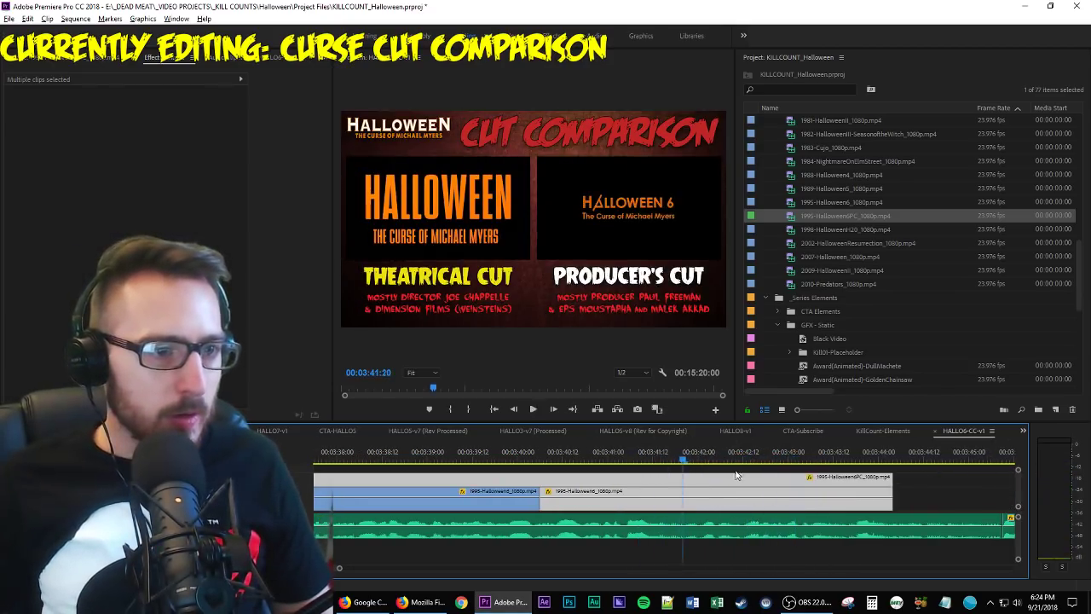
pyautogui.click(929, 492)
pyautogui.rightClick(800, 480)
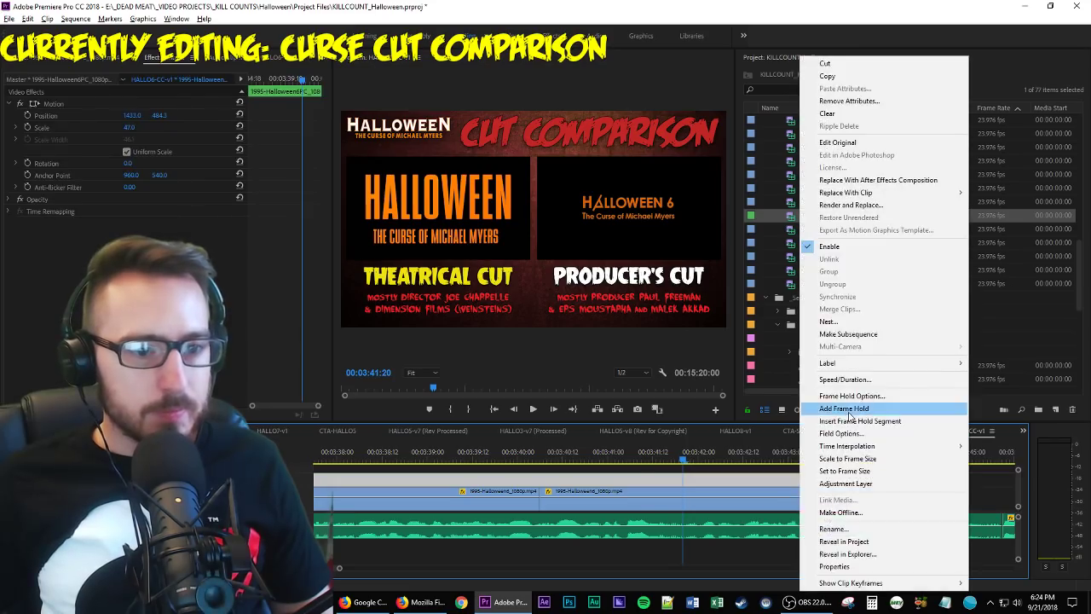
pyautogui.click(882, 472)
# Play on through the narration and extend both held title clips to about 00:03:46:06.
pyautogui.press('space')
pyautogui.press('-')
pyautogui.press('-')
pyautogui.press('-')
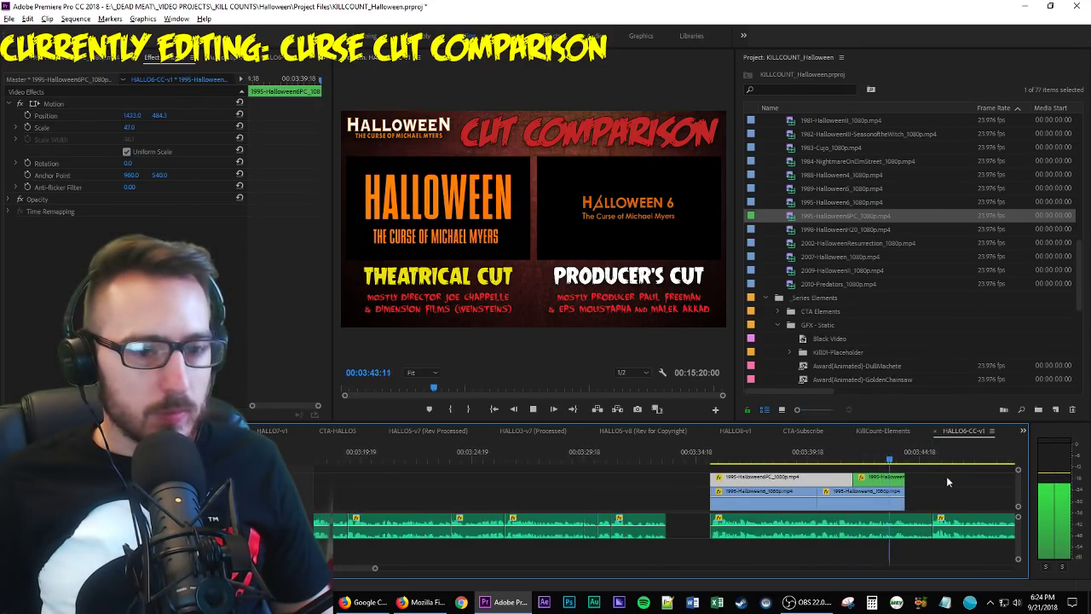
pyautogui.moveTo(841, 491); pyautogui.dragTo(816, 503)
# Play the title comparison back to 00:03:47:23 and check its timing against the narration.
pyautogui.click(785, 459)
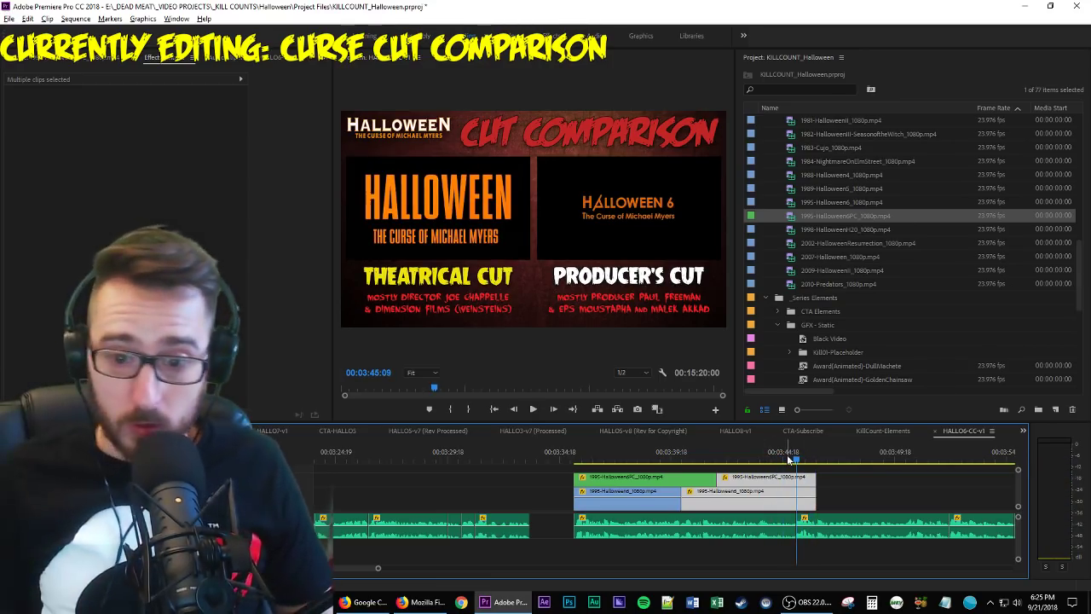
pyautogui.click(874, 496)
pyautogui.click(548, 458)
pyautogui.press('space')
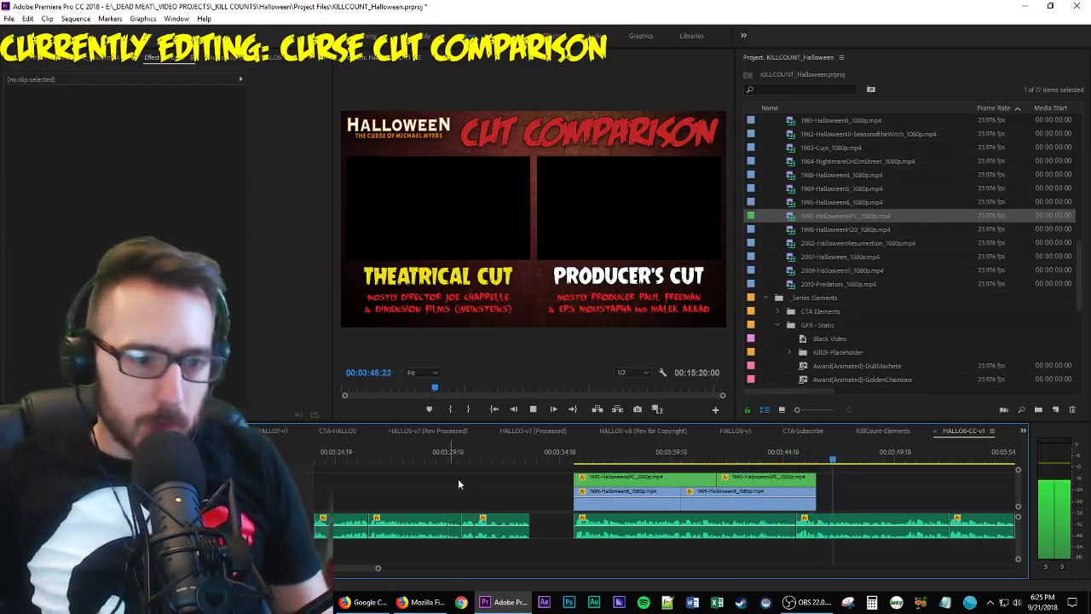
pyautogui.press('space')
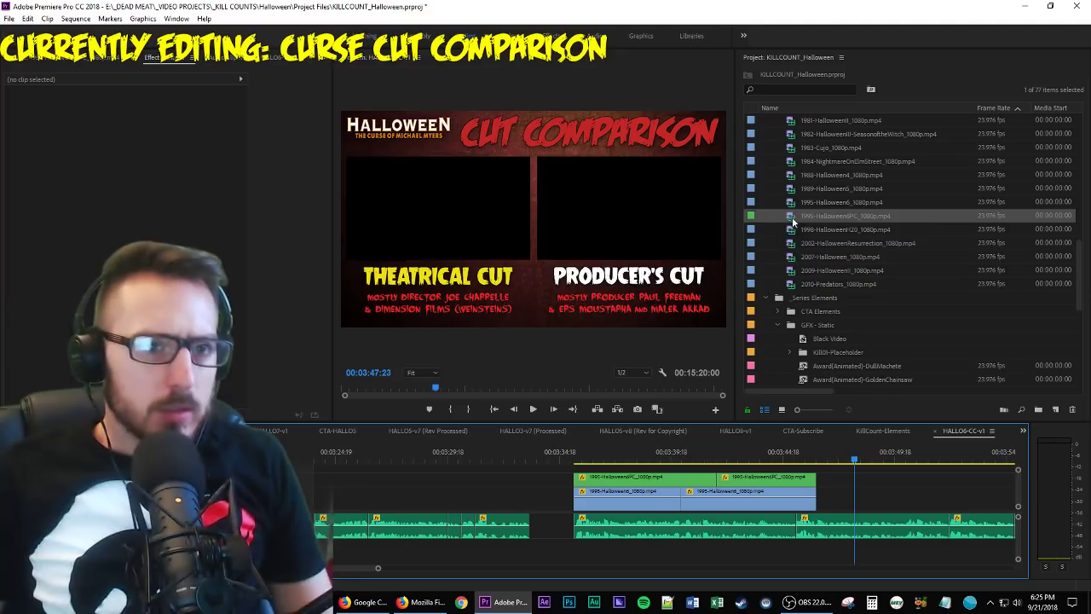
# Mark the opening screaming scene in the Producer's Cut source and place it on the upper track at 00:03:45:09, overwriting the held title's end.
pyautogui.click(788, 455)
pyautogui.doubleClick(768, 477)
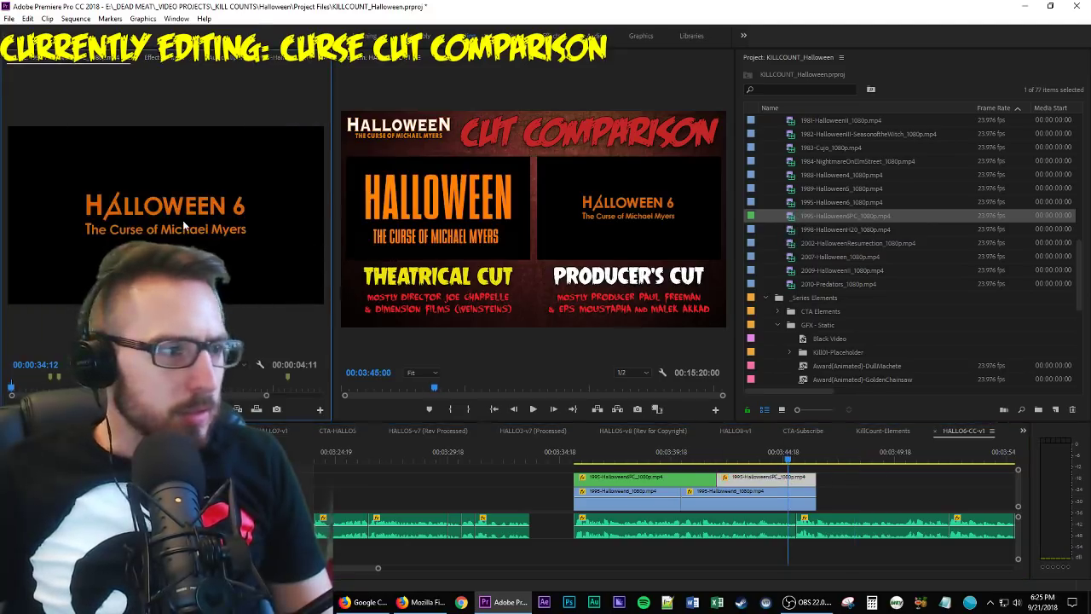
pyautogui.press('space')
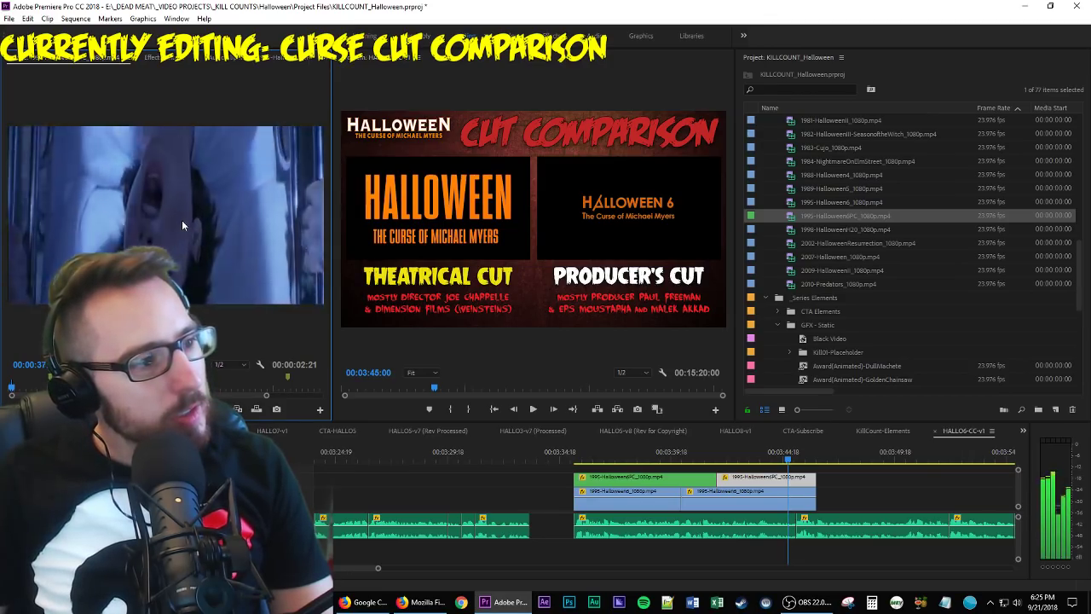
pyautogui.press('j')
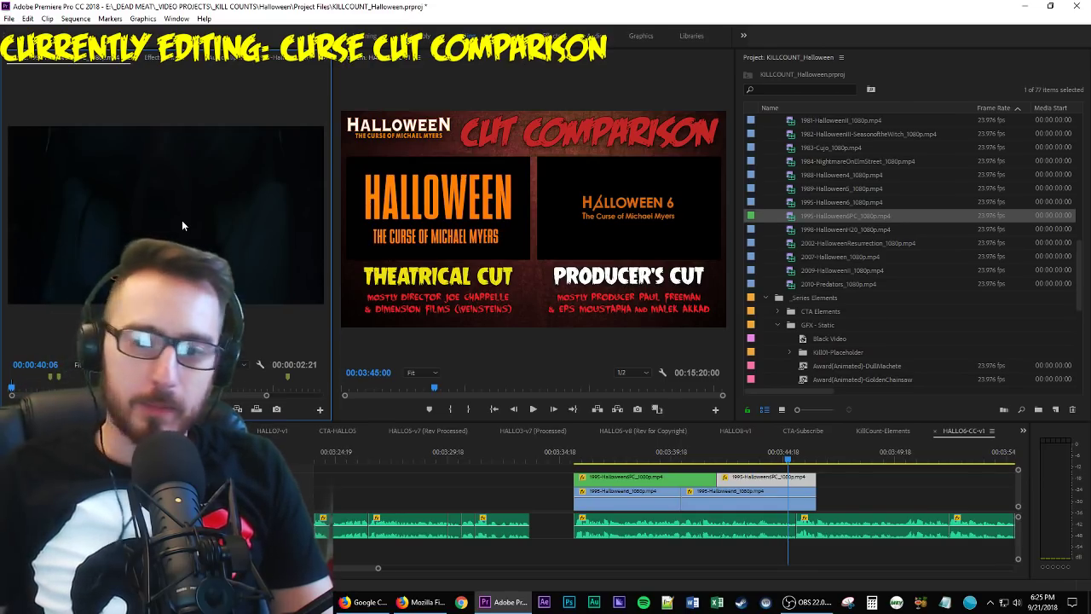
pyautogui.press('space')
pyautogui.press('o')
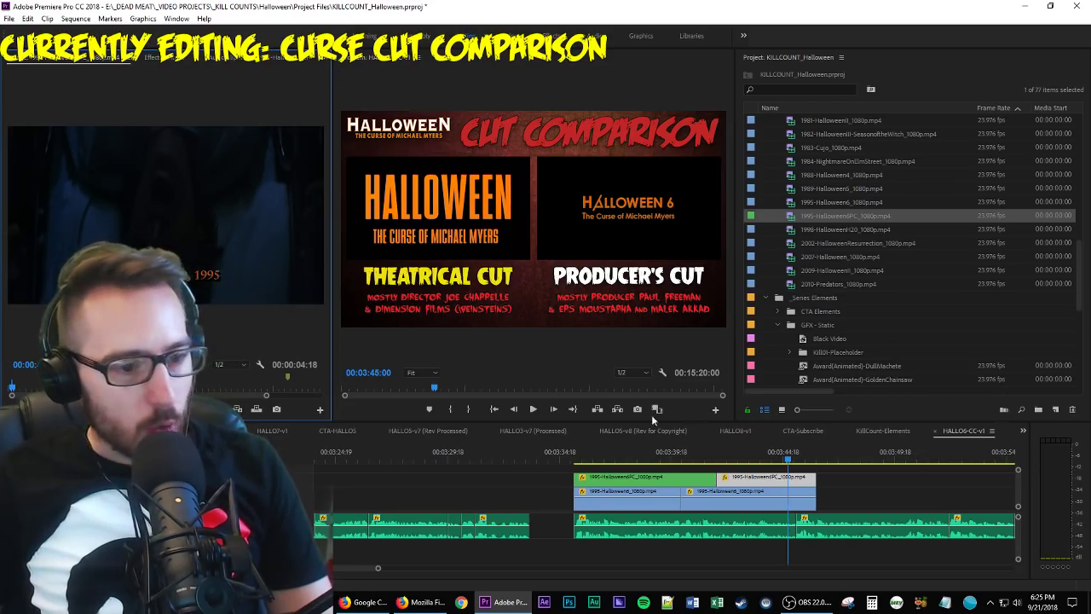
pyautogui.moveTo(167, 213); pyautogui.dragTo(824, 495)
# Mark the matching theatrical screaming scene with its out point at 00:00:59:18 and place it beneath the new Producer's Cut clip.
pyautogui.click(871, 230)
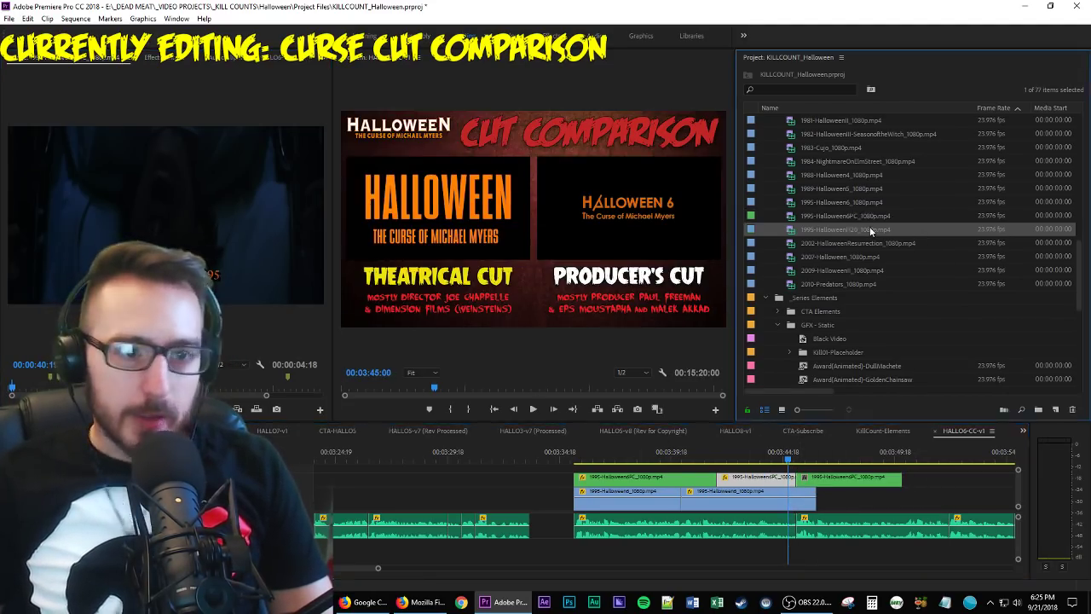
pyautogui.doubleClick(871, 203)
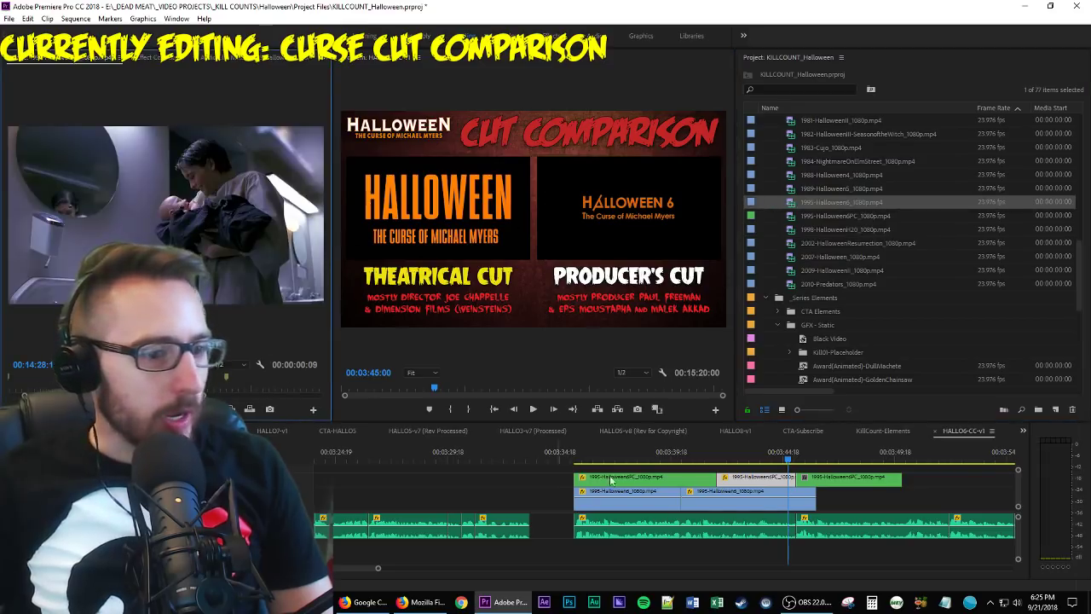
pyautogui.doubleClick(611, 491)
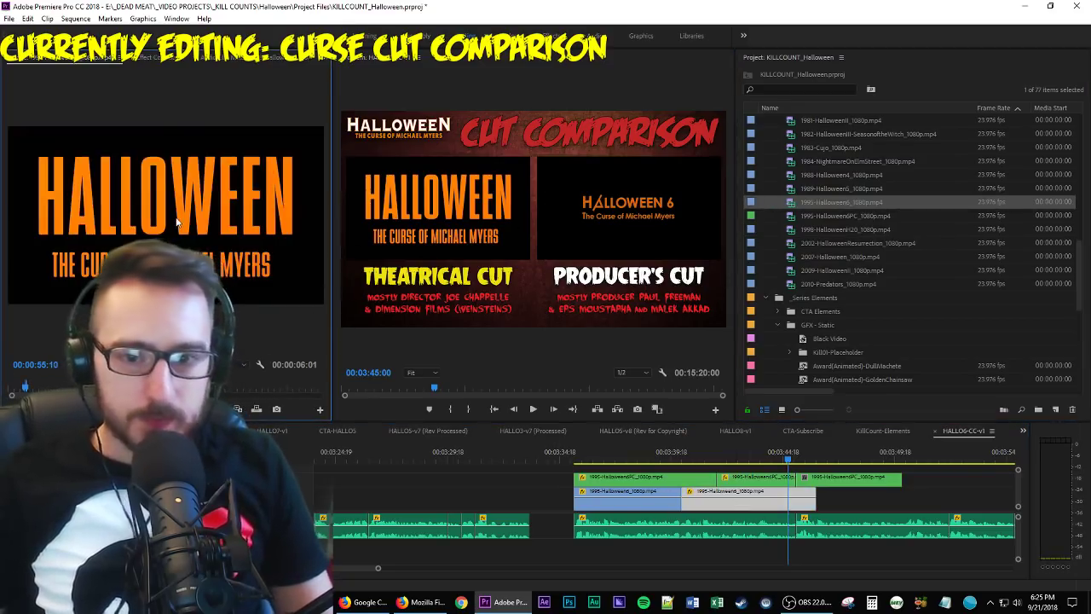
pyautogui.press('space')
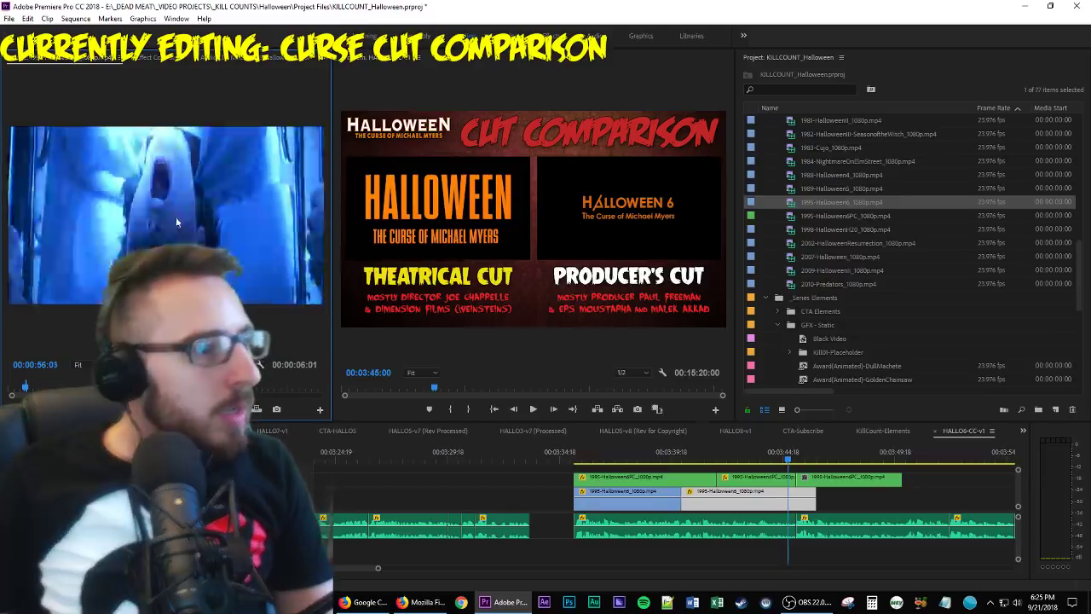
pyautogui.press('i')
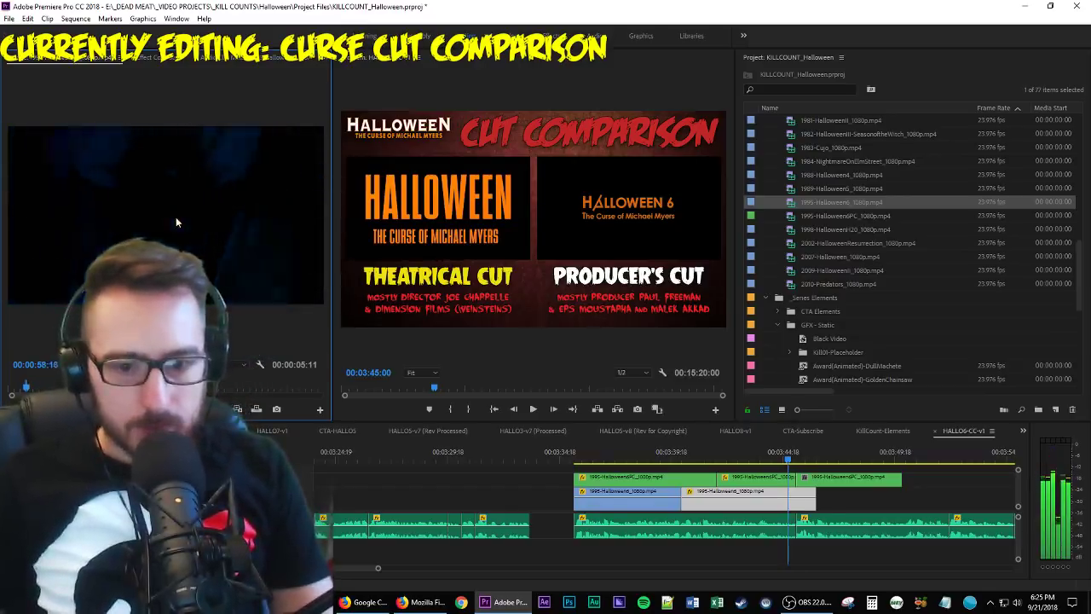
pyautogui.press('o')
pyautogui.press('.')
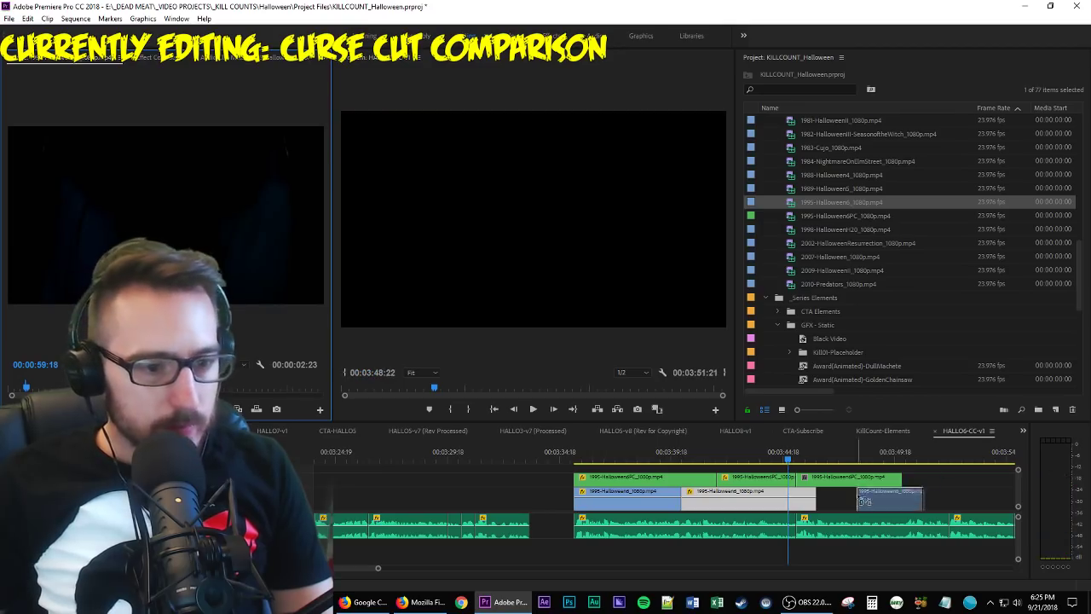
# Copy the title clips' Motion settings onto the matching new scene clips, with scale 47 in both comparison windows.
pyautogui.click(748, 501)
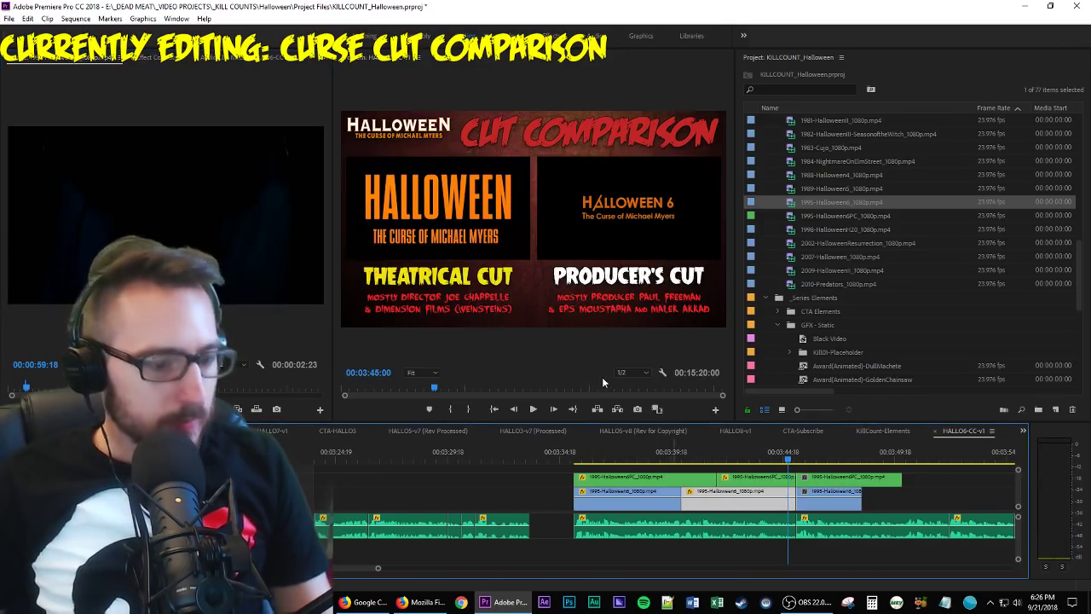
pyautogui.hotkey('shift', '5')
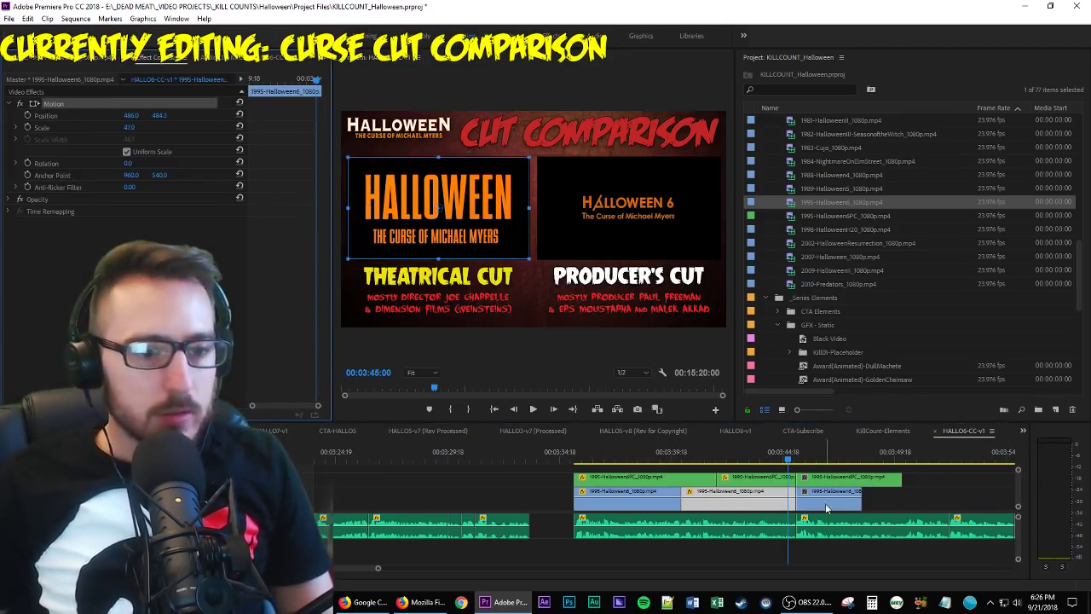
pyautogui.click(870, 480)
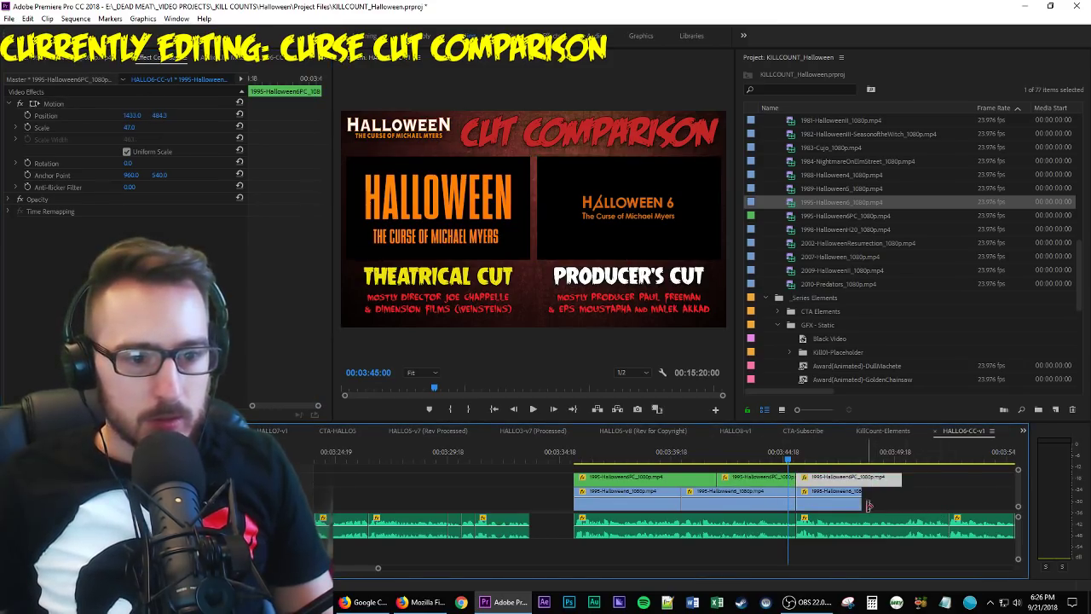
# Extend the theatrical scene clip to about 00:03:55:14 and the Producer's Cut one to 00:03:56:21, playing them against the narration.
pyautogui.moveTo(869, 505)
pyautogui.mouseDown()
pyautogui.moveTo(1014, 503)
pyautogui.moveTo(874, 494)
pyautogui.mouseUp()
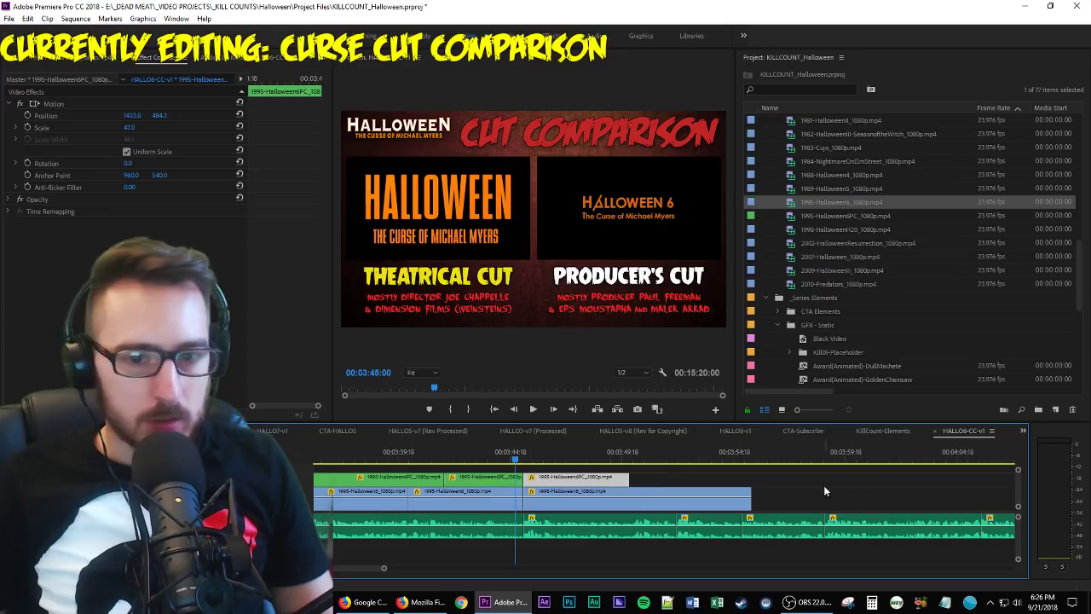
pyautogui.moveTo(636, 477); pyautogui.dragTo(803, 496)
pyautogui.press('space')
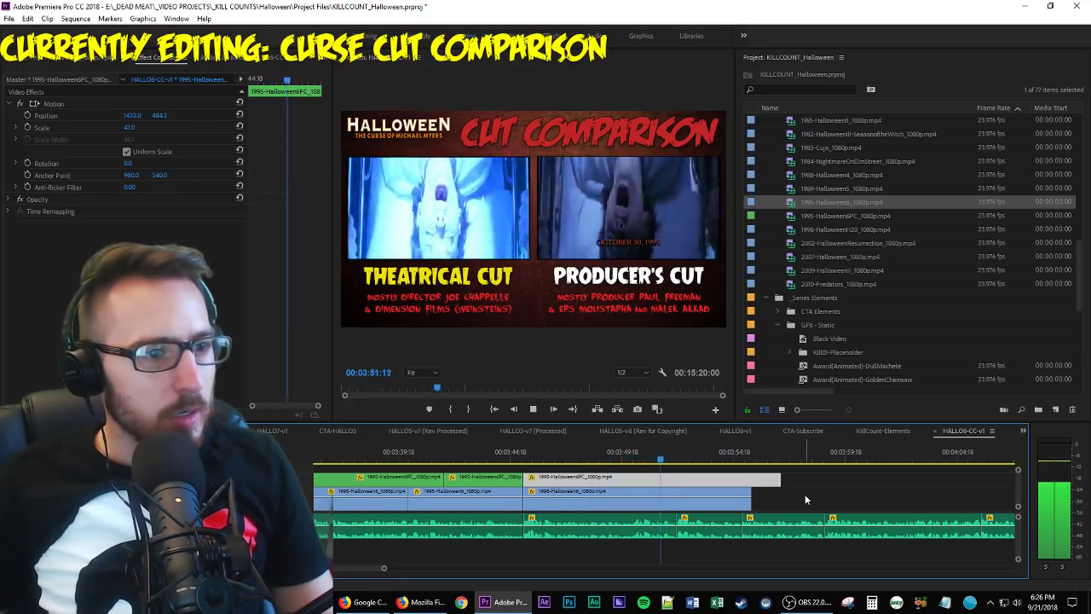
pyautogui.press('space')
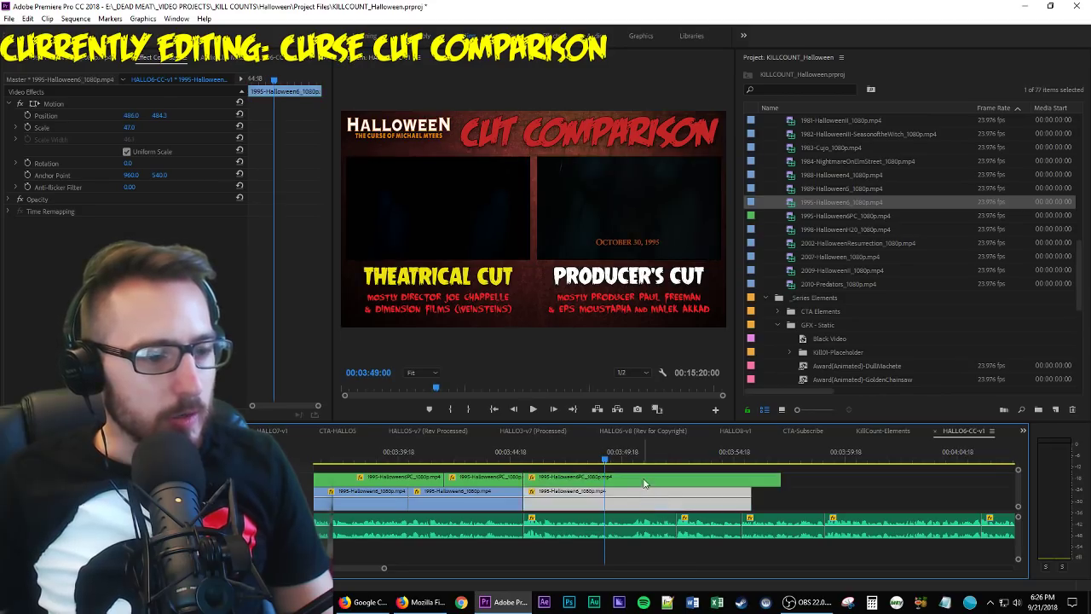
# Select both new scene clips and review their playback from 00:03:45:09 against the narration.
pyautogui.click(597, 467)
pyautogui.click(585, 459)
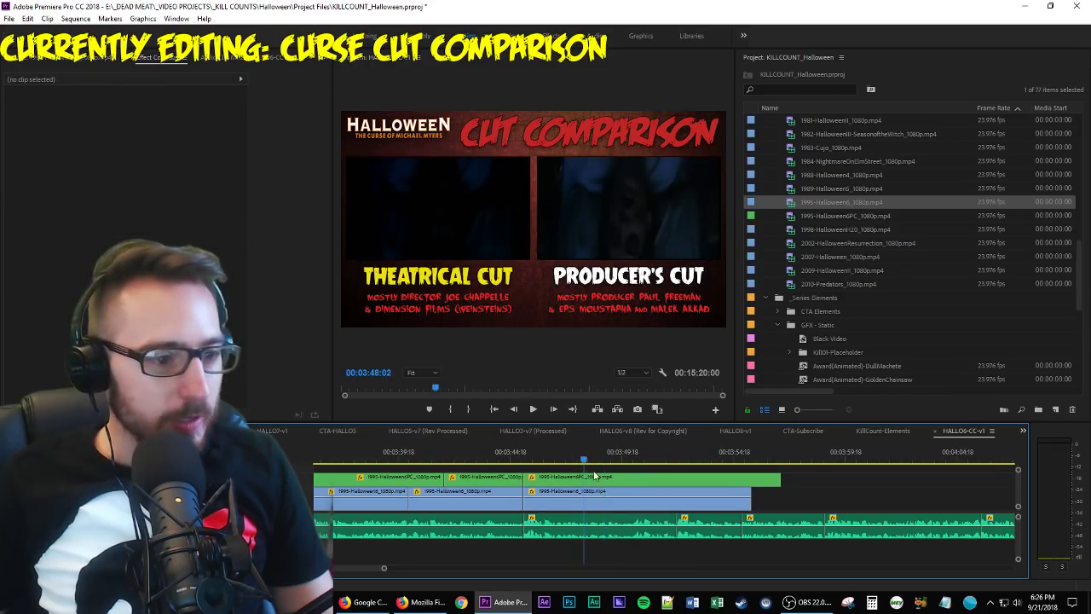
pyautogui.click(597, 476)
pyautogui.keyDown('shift'); pyautogui.click(604, 491); pyautogui.keyUp('shift')
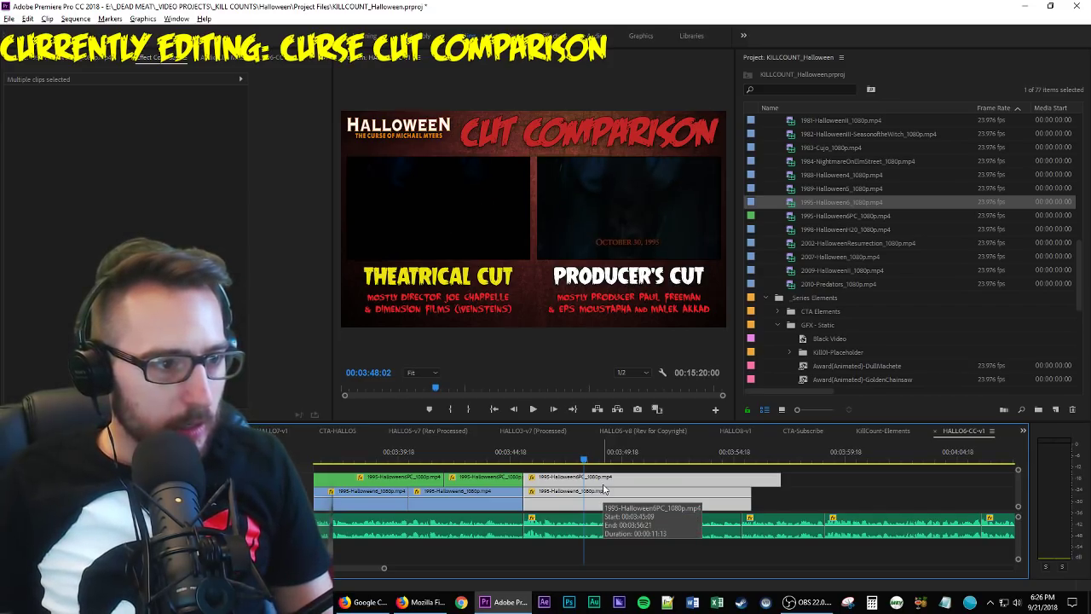
pyautogui.press('space')
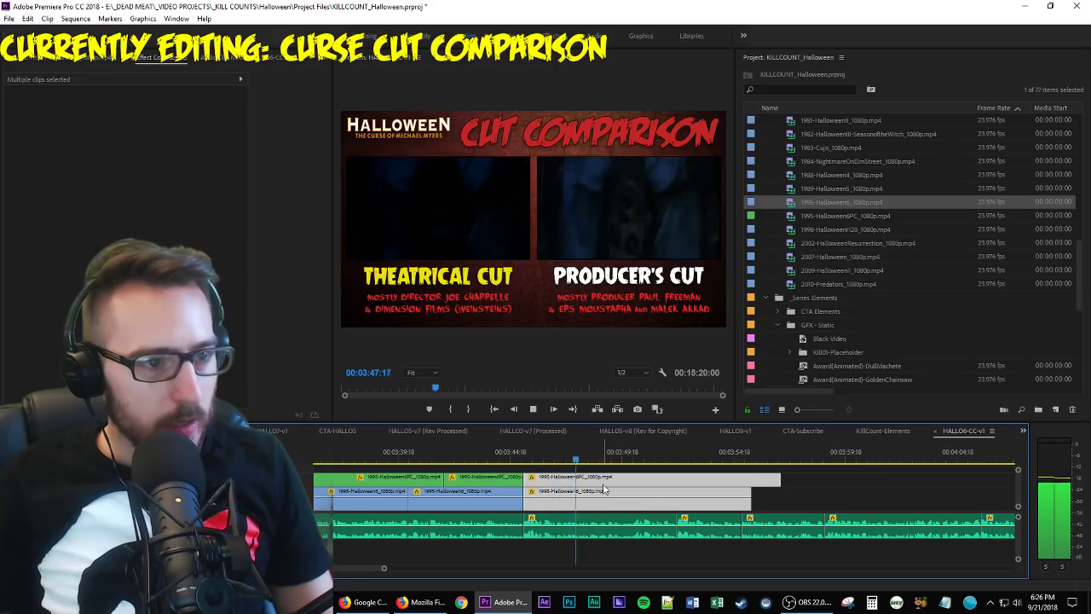
pyautogui.press('space')
pyautogui.press('j')
pyautogui.press('j')
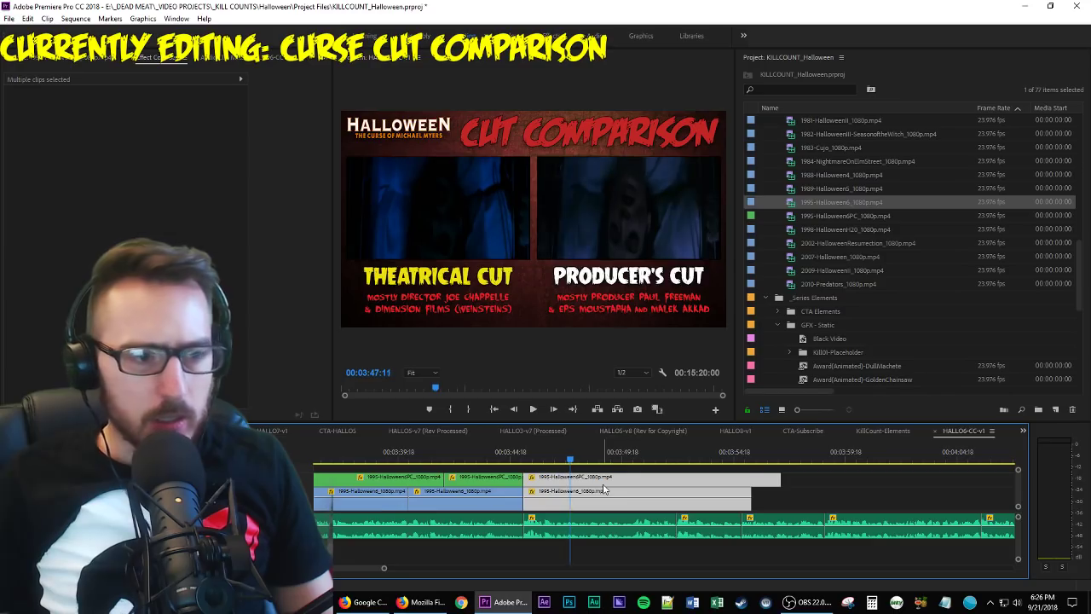
pyautogui.press('l')
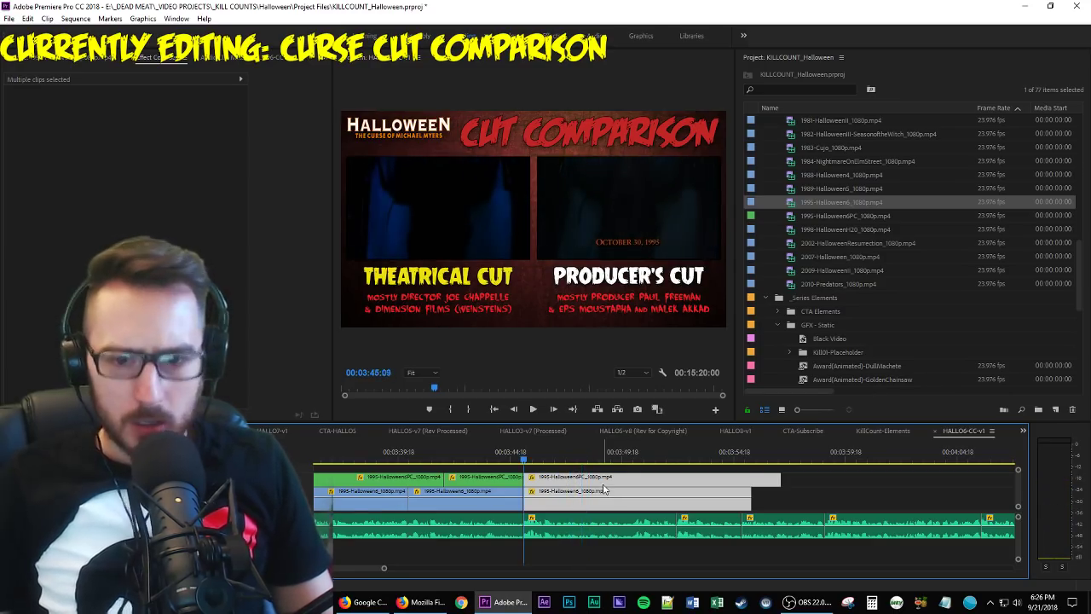
# Split both scene clips at 00:03:50:04 and delete the portions after the cut.
pyautogui.press('space')
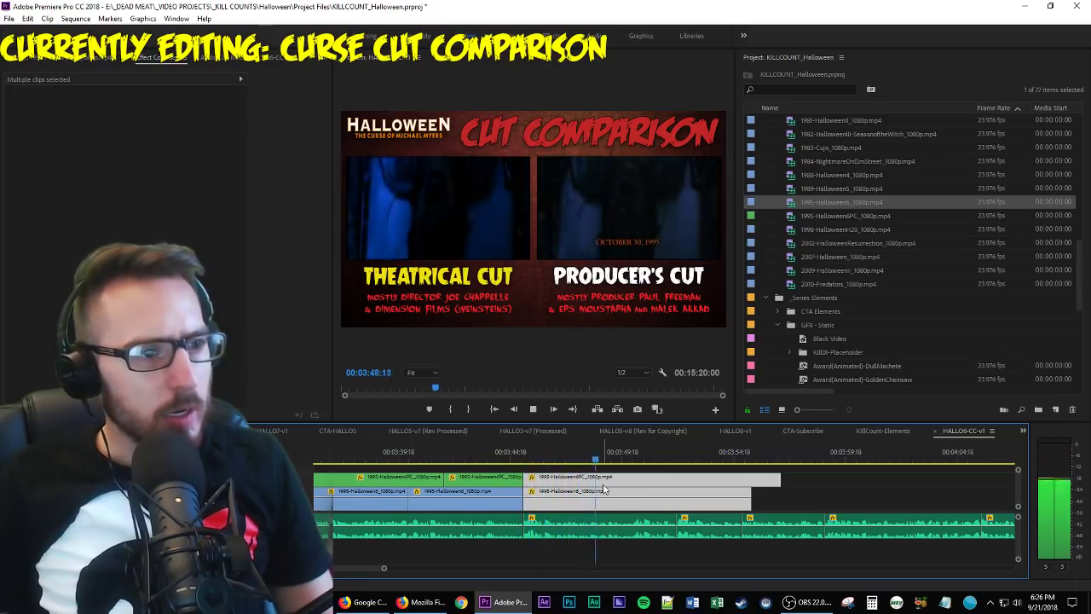
pyautogui.press('space')
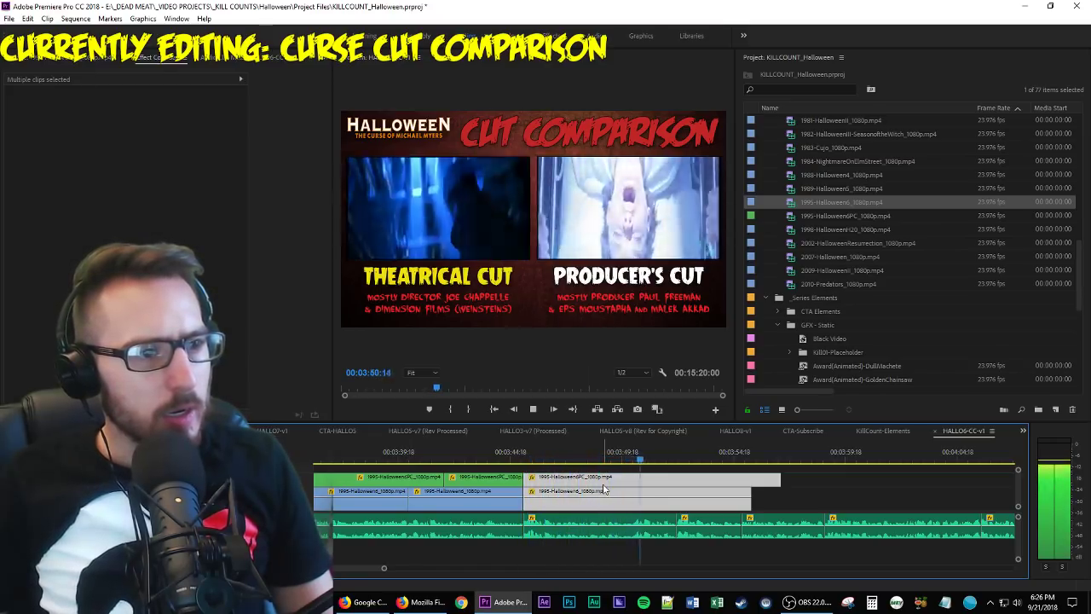
pyautogui.press('Left')
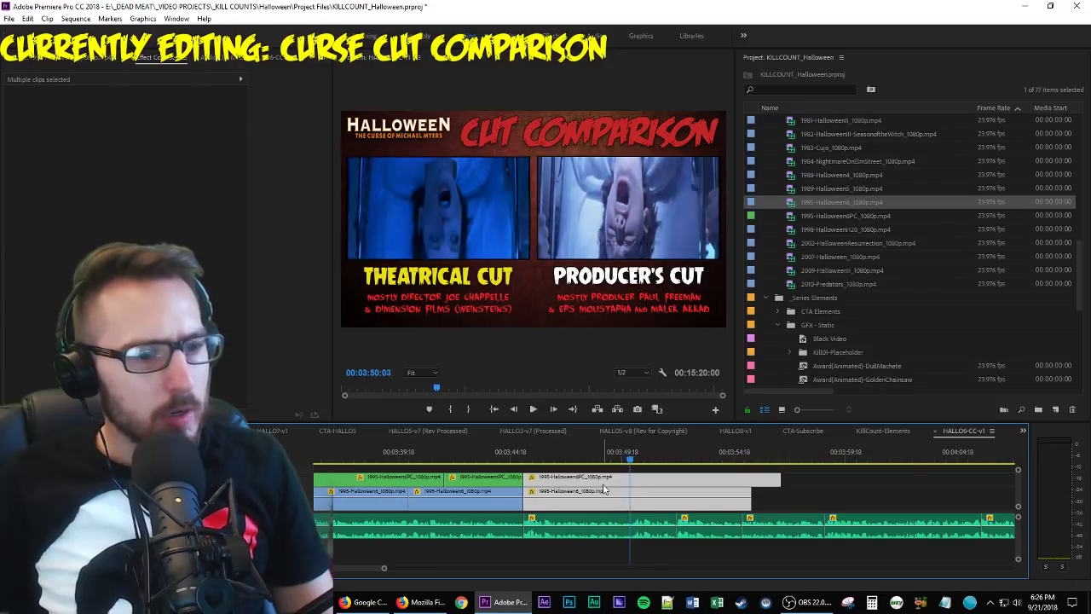
pyautogui.hotkey('ctrl', 'k')
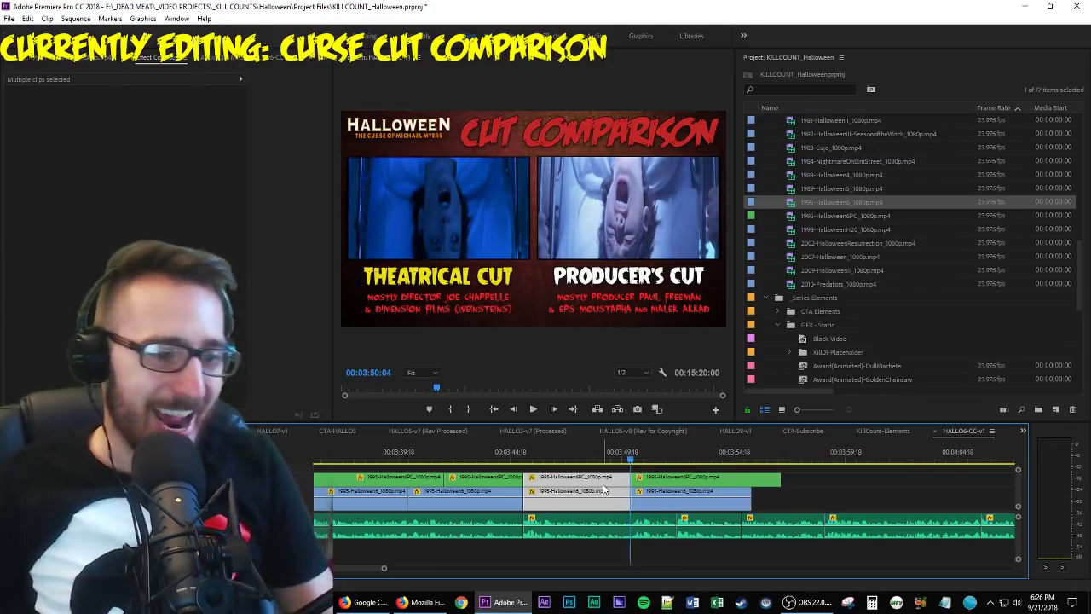
pyautogui.click(738, 501)
pyautogui.press('Delete')
# Play the narration on to 00:03:52:15 and match the Producer's Cut scene's frame at 00:03:49:16 in its source footage.
pyautogui.scroll(-3, 749, 498)
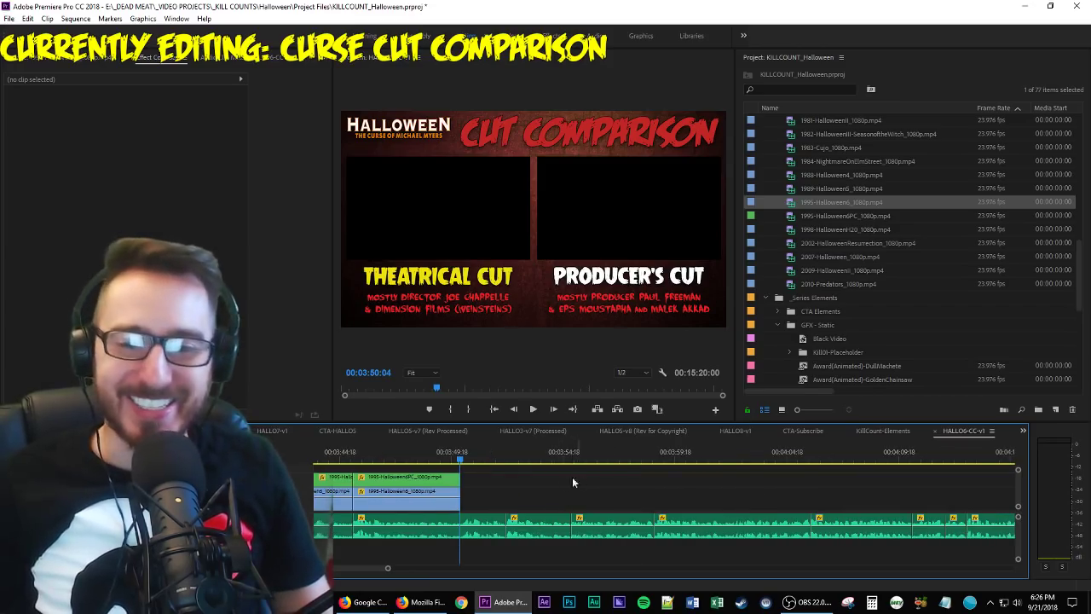
pyautogui.scroll(4, 569, 490)
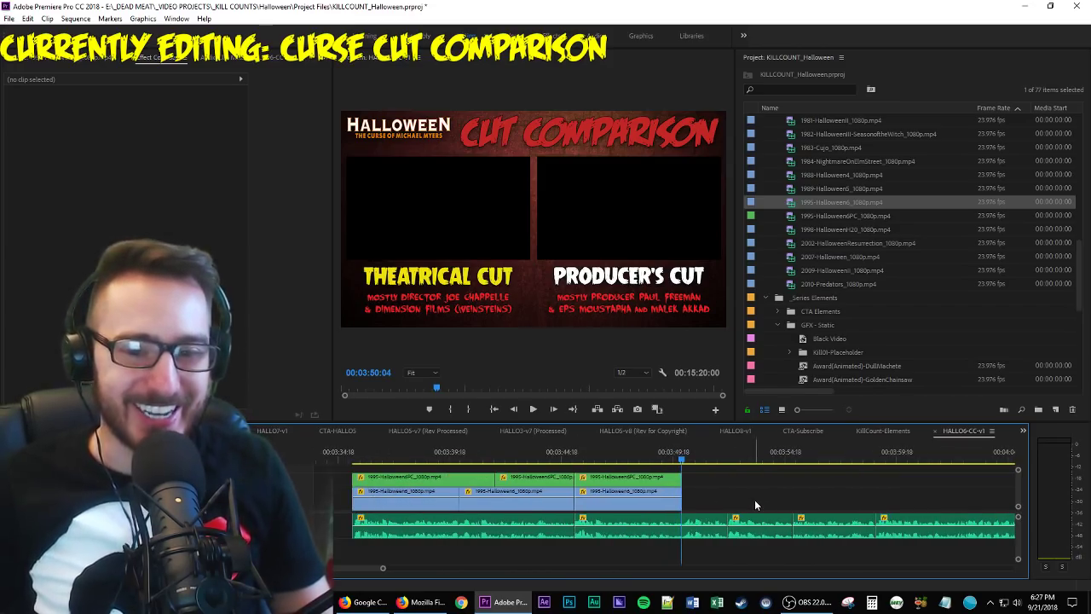
pyautogui.press('space')
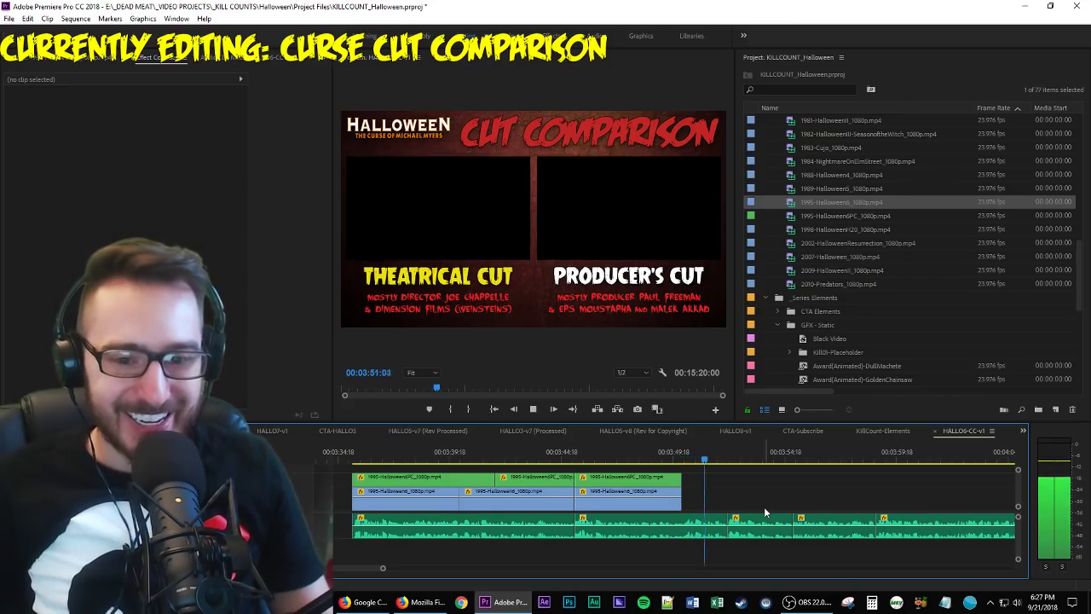
pyautogui.press('space')
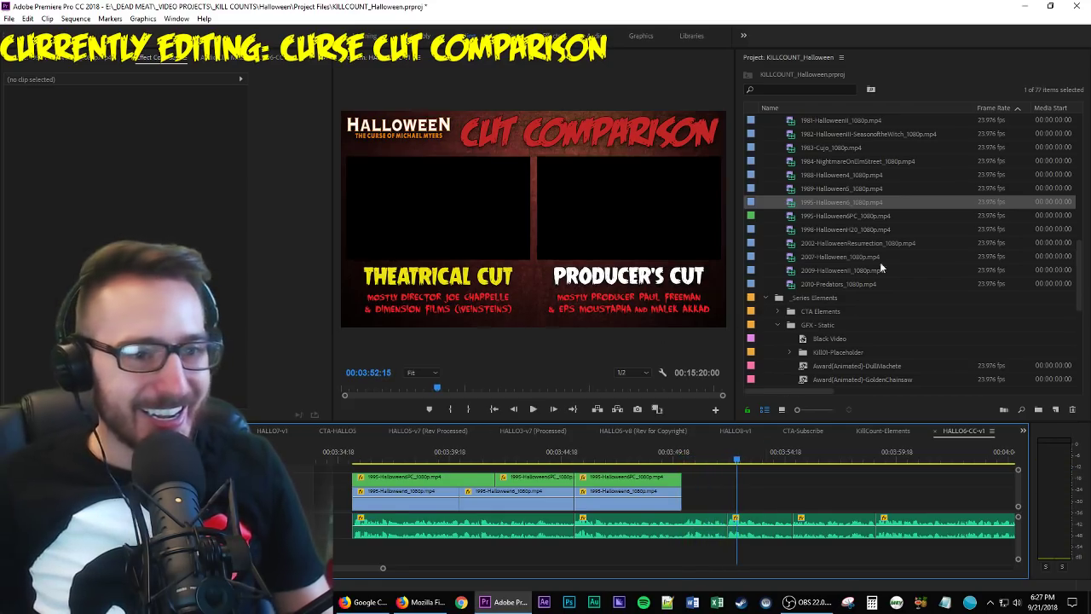
pyautogui.doubleClick(645, 506)
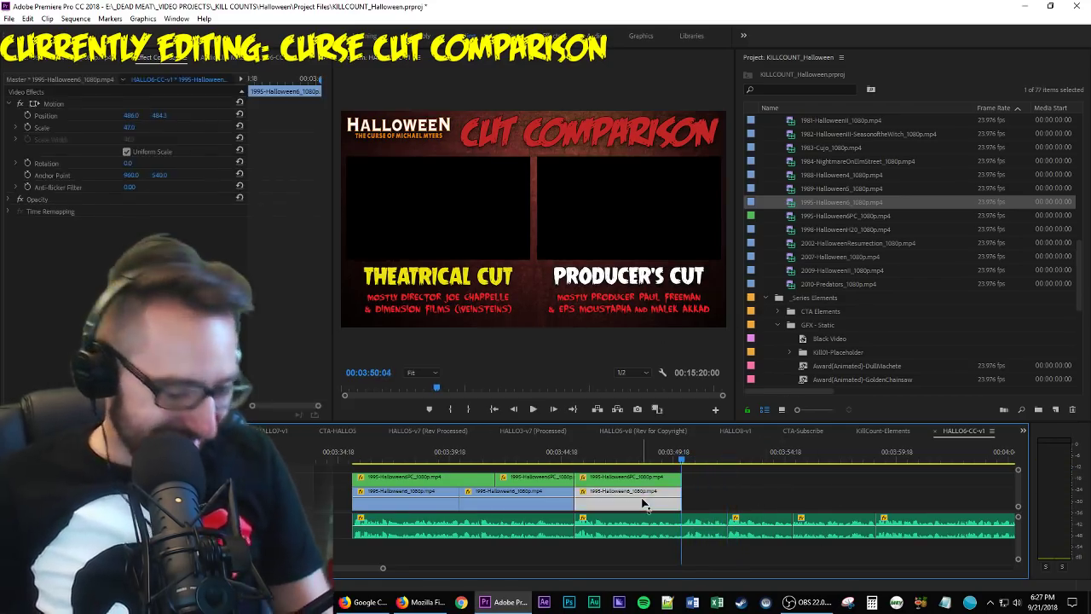
pyautogui.click(671, 454)
pyautogui.press('f')
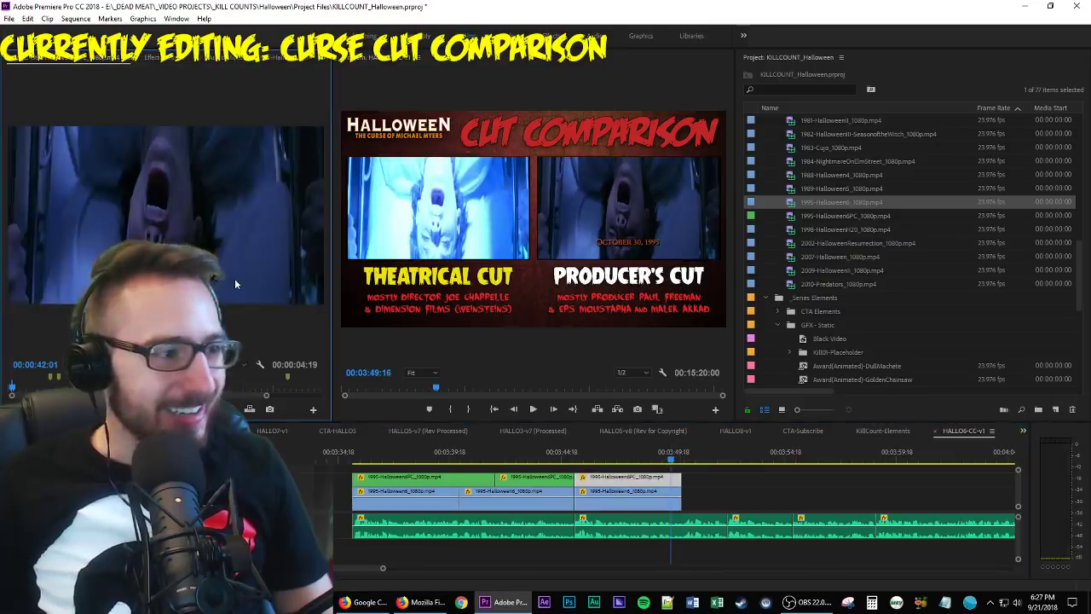
# Find the Marianne Hagan credit in the Producer's Cut source, clear the old in and out points, and mark a range ending at 00:01:08:13.
pyautogui.press('space')
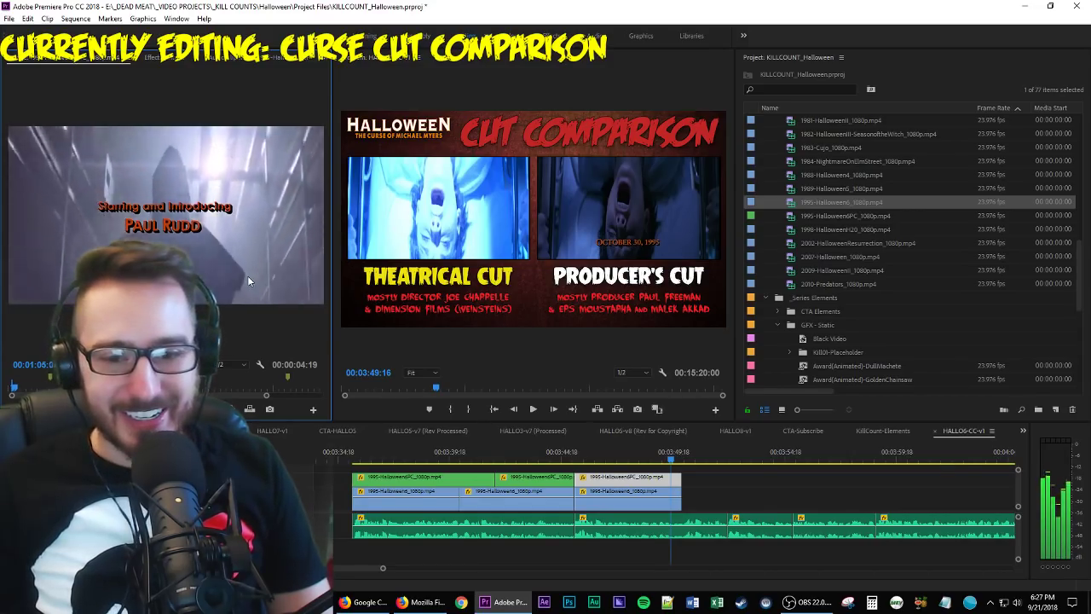
pyautogui.press('space')
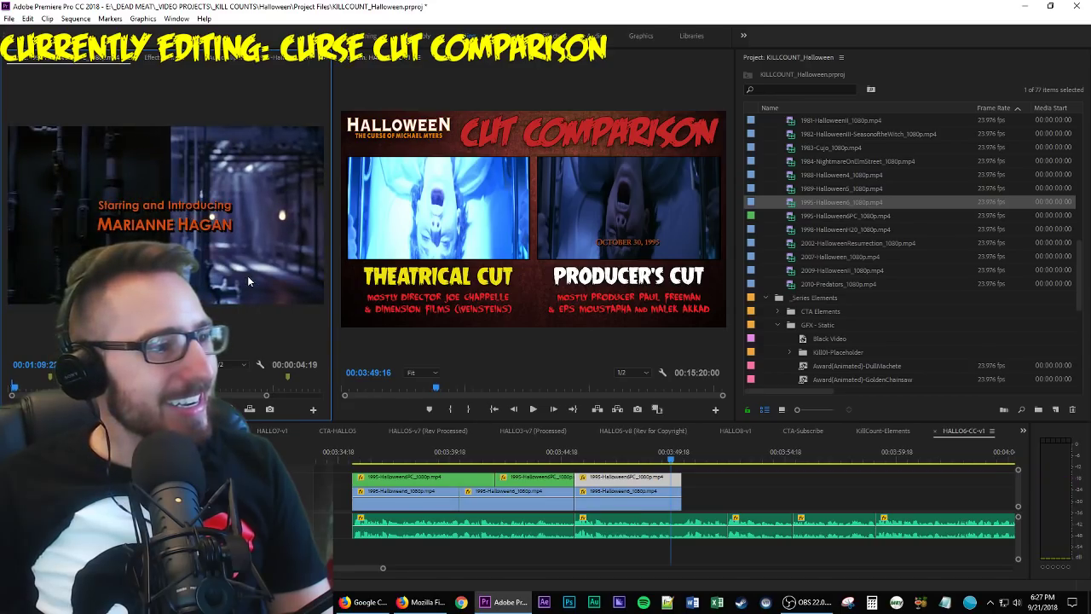
pyautogui.press('j')
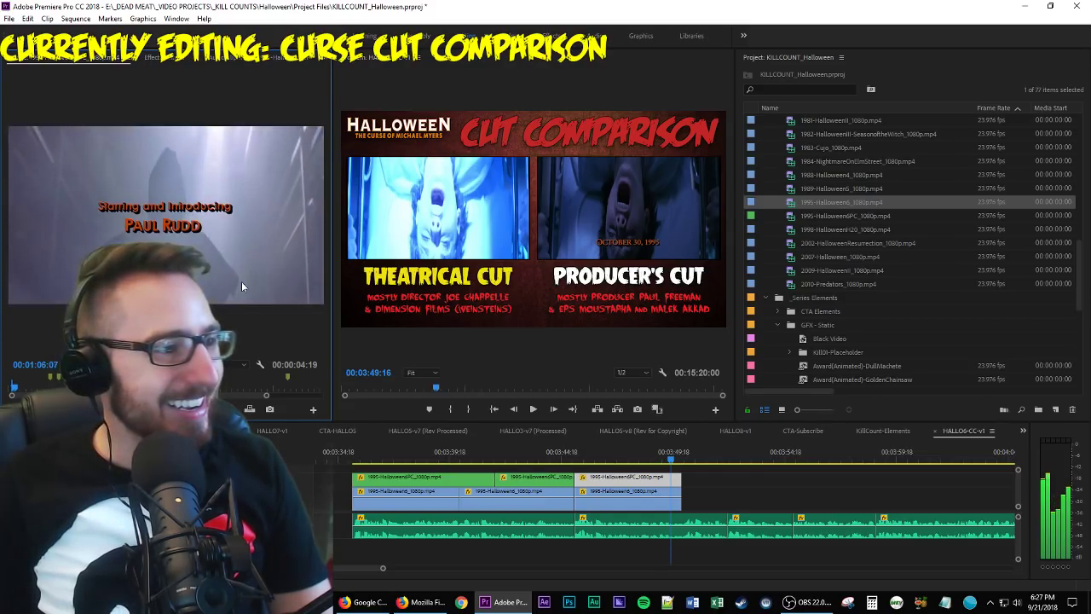
pyautogui.hotkey('ctrl', 'shift', 'x')
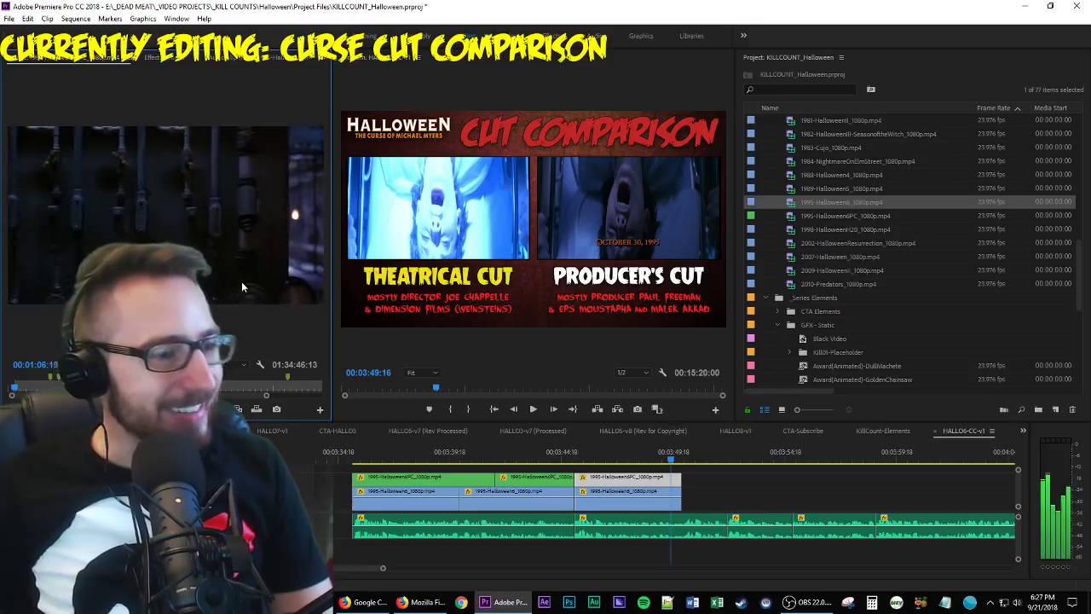
pyautogui.press('i')
pyautogui.press('l')
pyautogui.press('o')
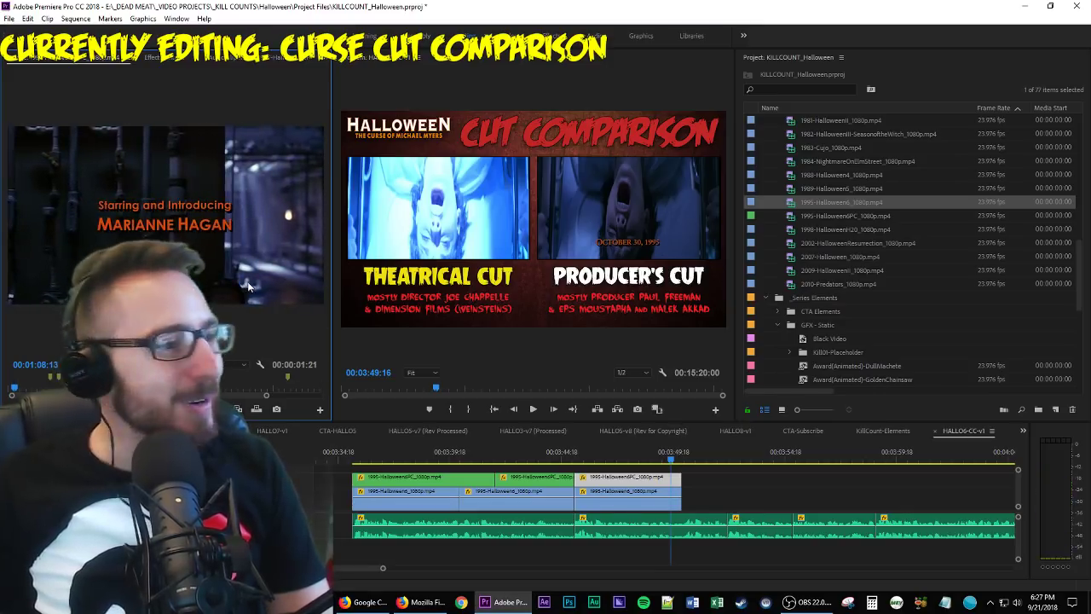
# Open the latest theatrical clip's source footage and search through it for the matching Marianne Hagan credit.
pyautogui.click(630, 506)
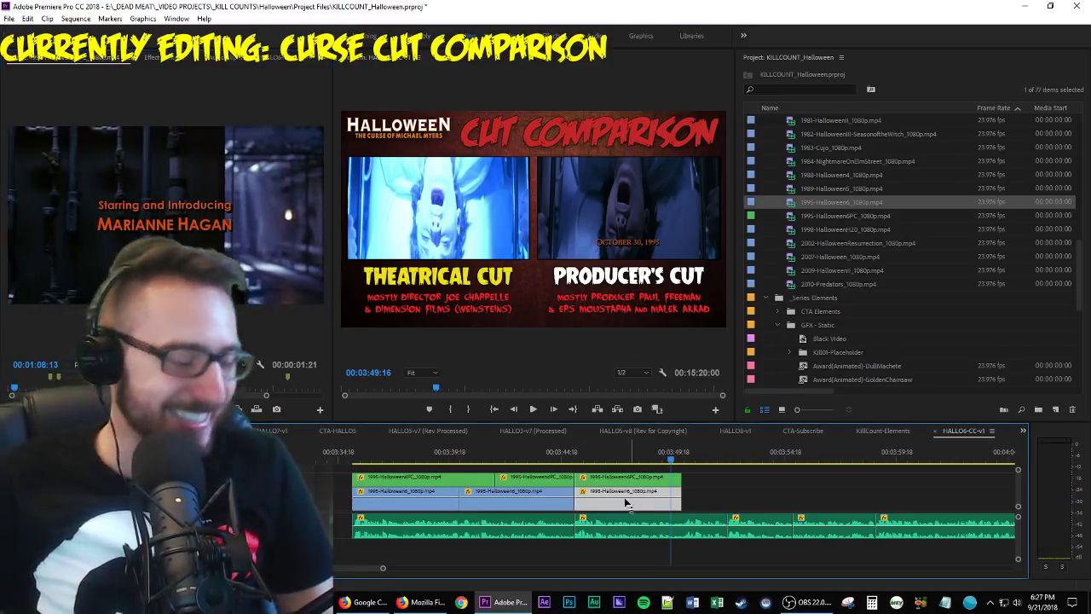
pyautogui.doubleClick(627, 503)
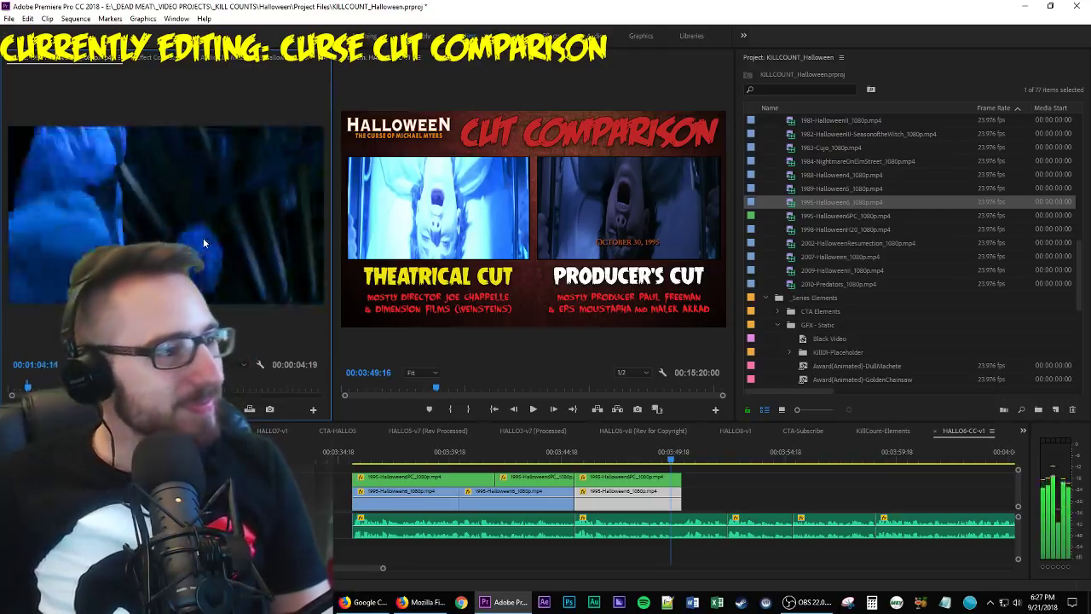
pyautogui.press('l')
pyautogui.press('l')
pyautogui.press('l')
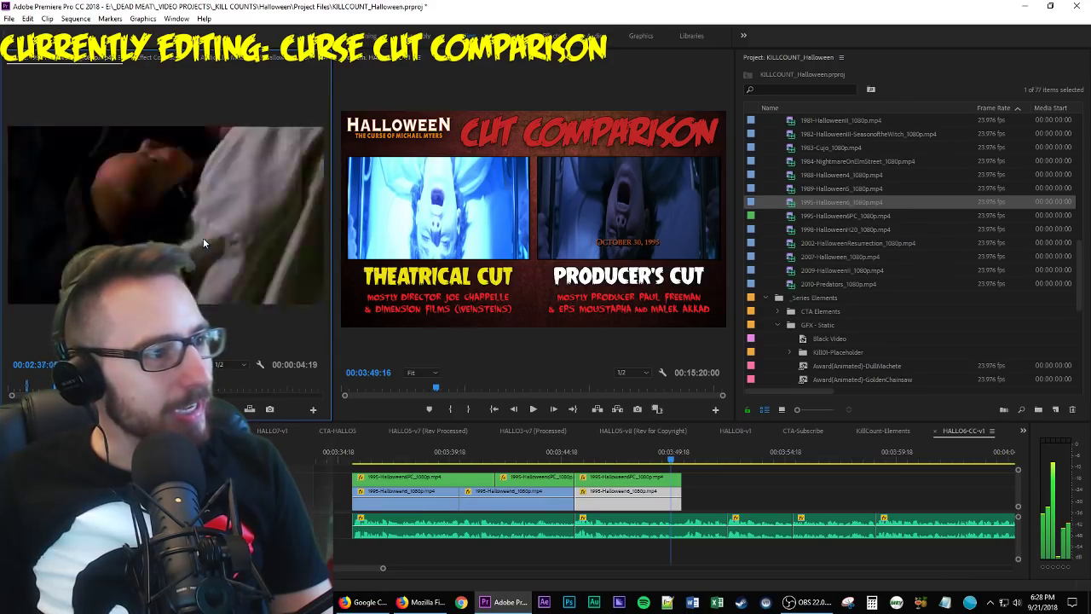
pyautogui.press('j')
pyautogui.press('j')
pyautogui.press('j')
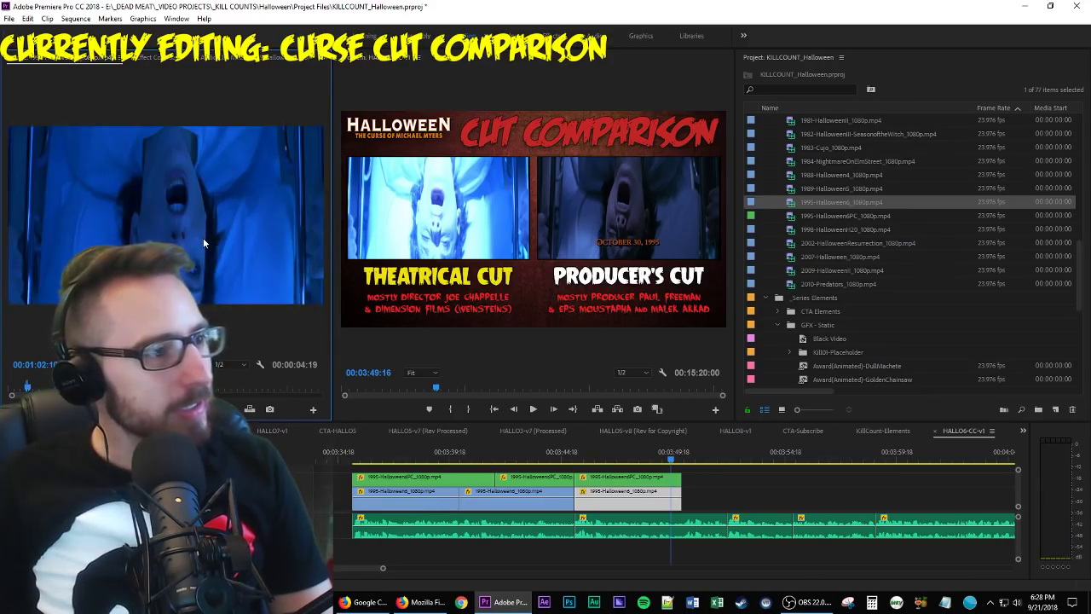
pyautogui.press('l')
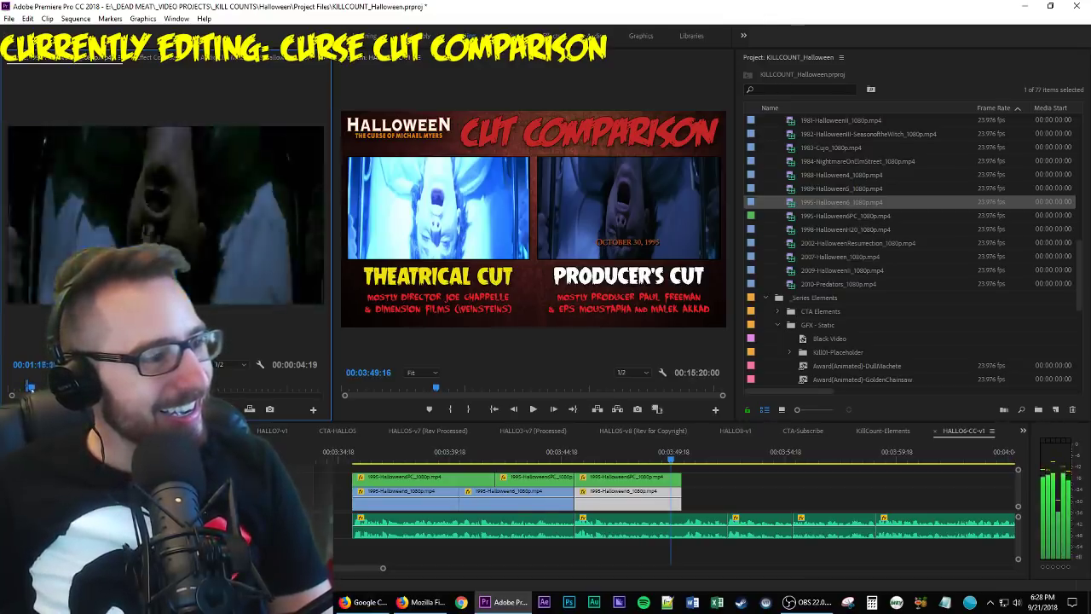
pyautogui.click(19, 391)
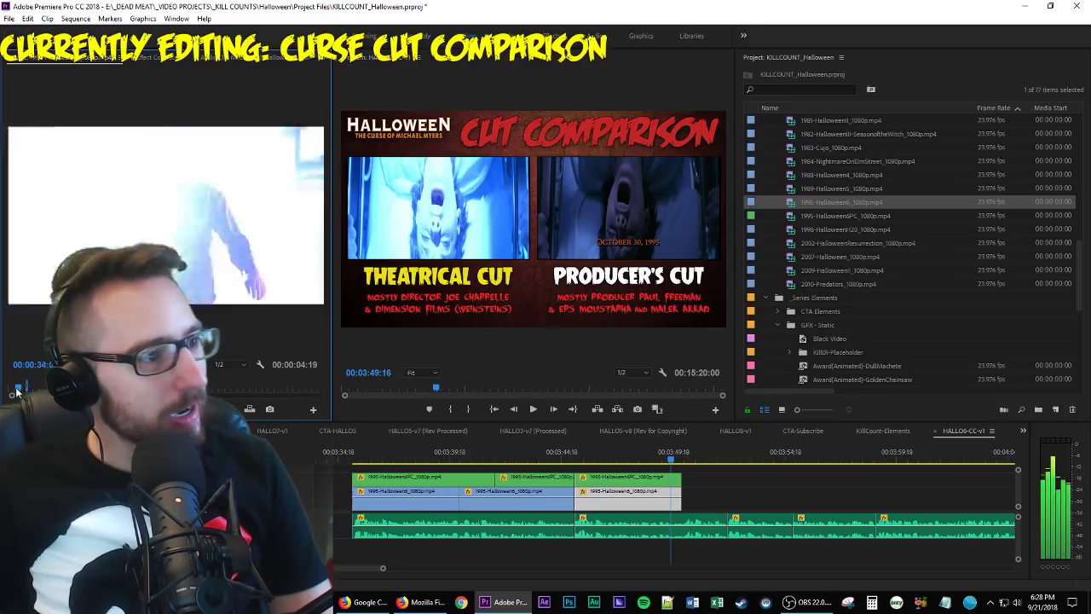
pyautogui.moveTo(17, 391); pyautogui.dragTo(28, 378)
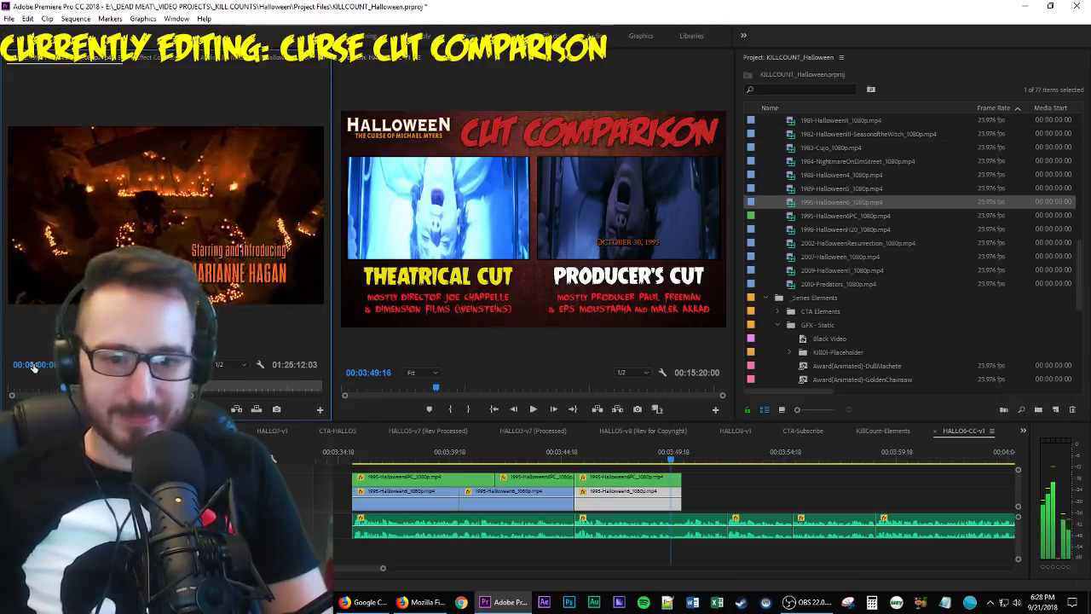
# Mark the theatrical Marianne Hagan credit shot out at 00:03:02:11 and place it directly after the last theatrical clip on the timeline.
pyautogui.press('space')
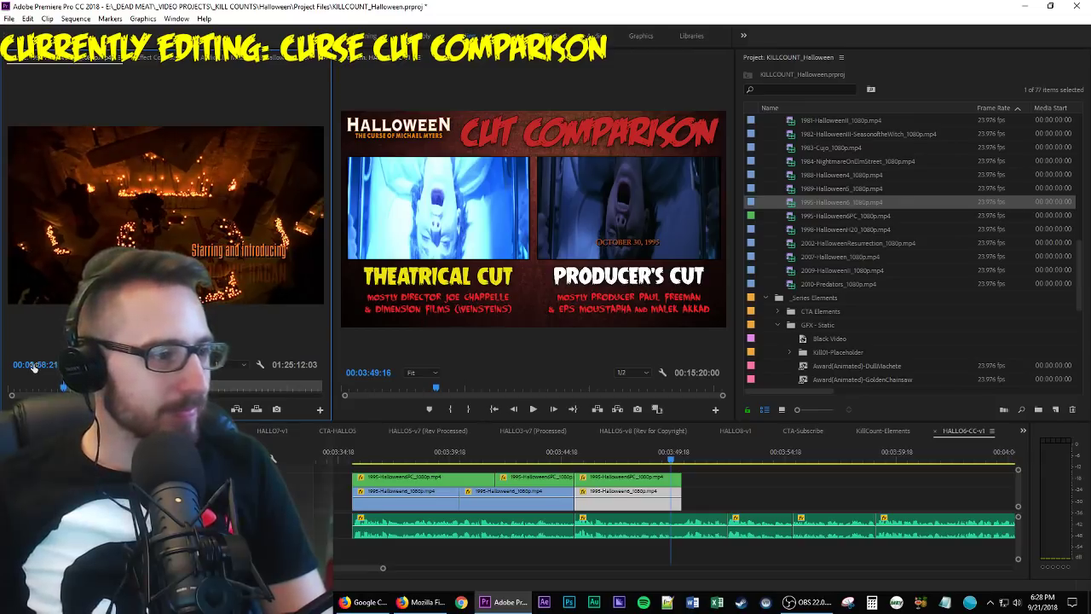
pyautogui.press('space')
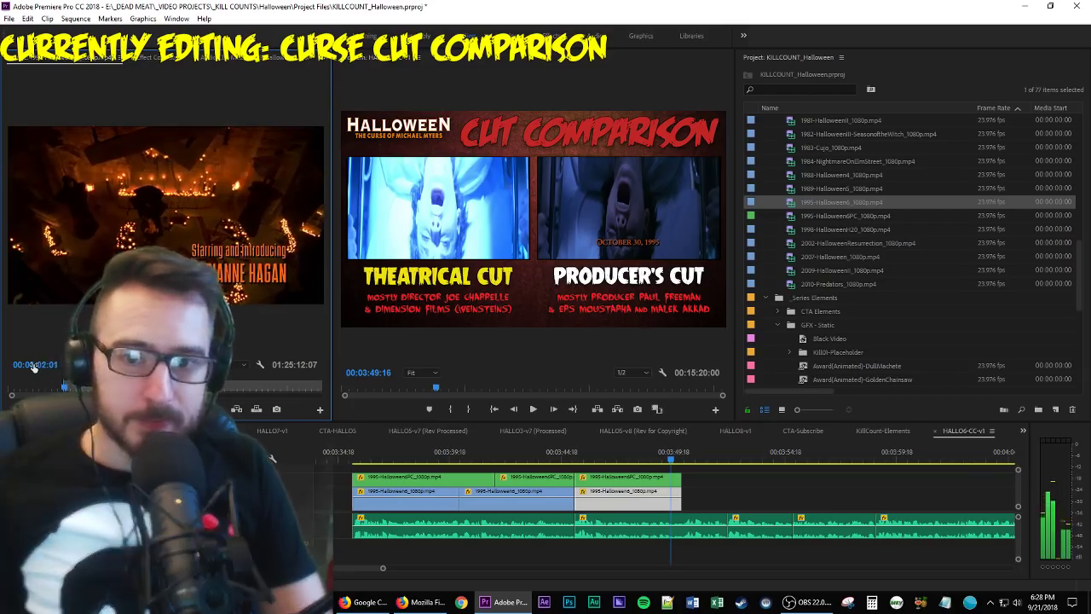
pyautogui.press('o')
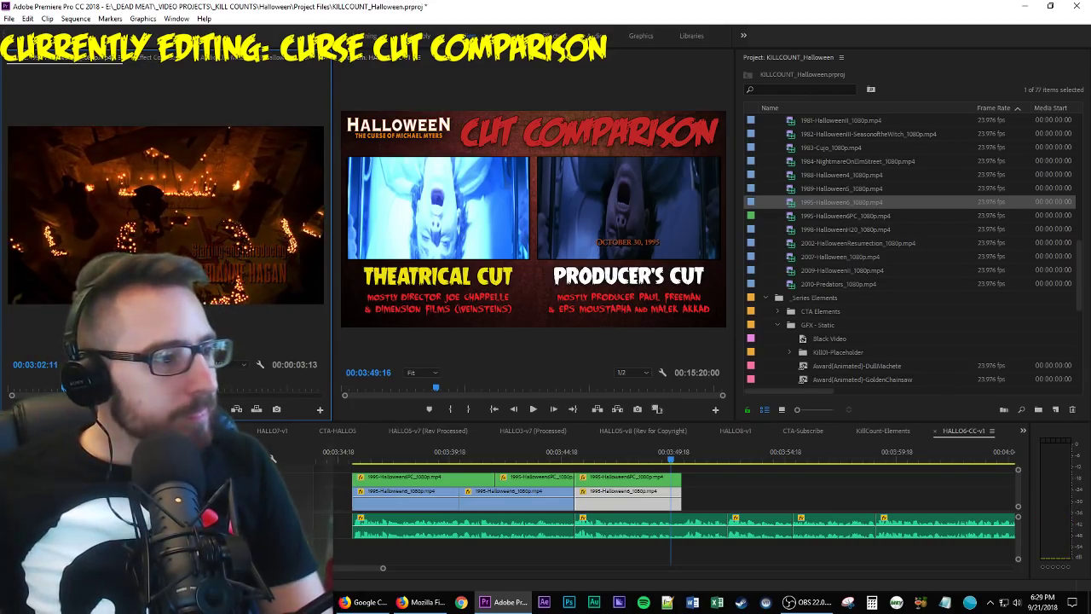
pyautogui.moveTo(166, 213); pyautogui.dragTo(648, 493)
pyautogui.moveTo(575, 514); pyautogui.dragTo(687, 509)
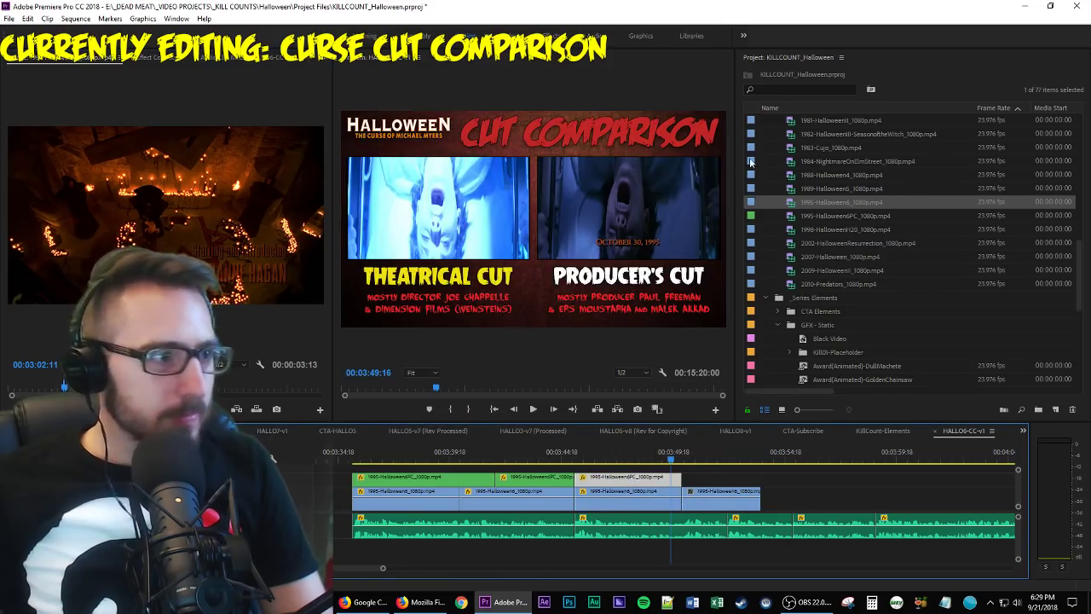
# Reopen 1995-Halloween6PC_1080p.mp4 and mark its Marianne Hagan credit shot out at 00:01:11:21.
pyautogui.doubleClick(861, 216)
pyautogui.click(171, 234)
pyautogui.press('space')
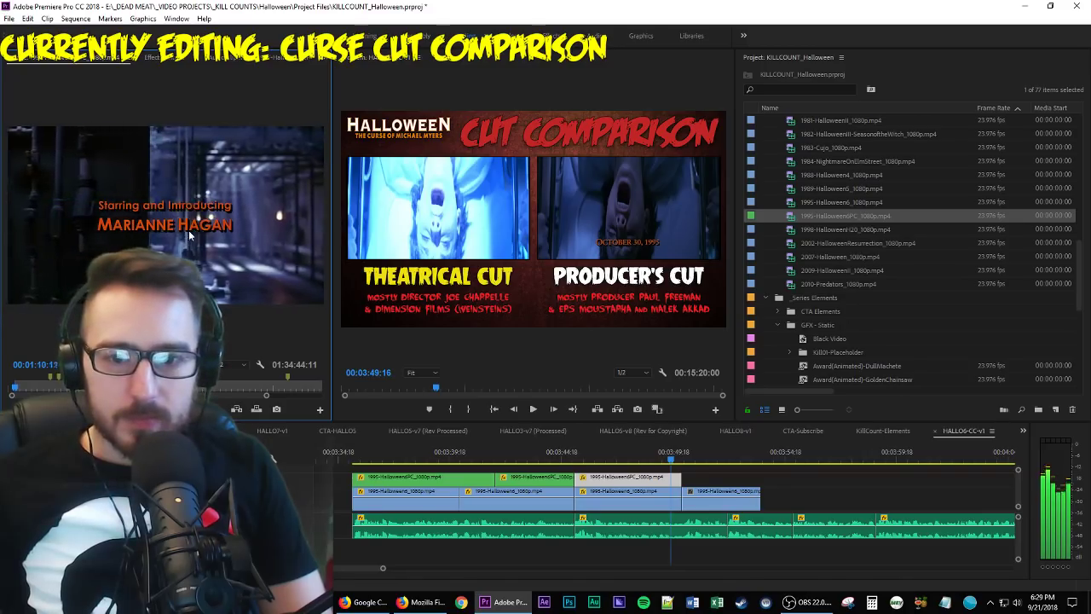
pyautogui.press('space')
pyautogui.press('o')
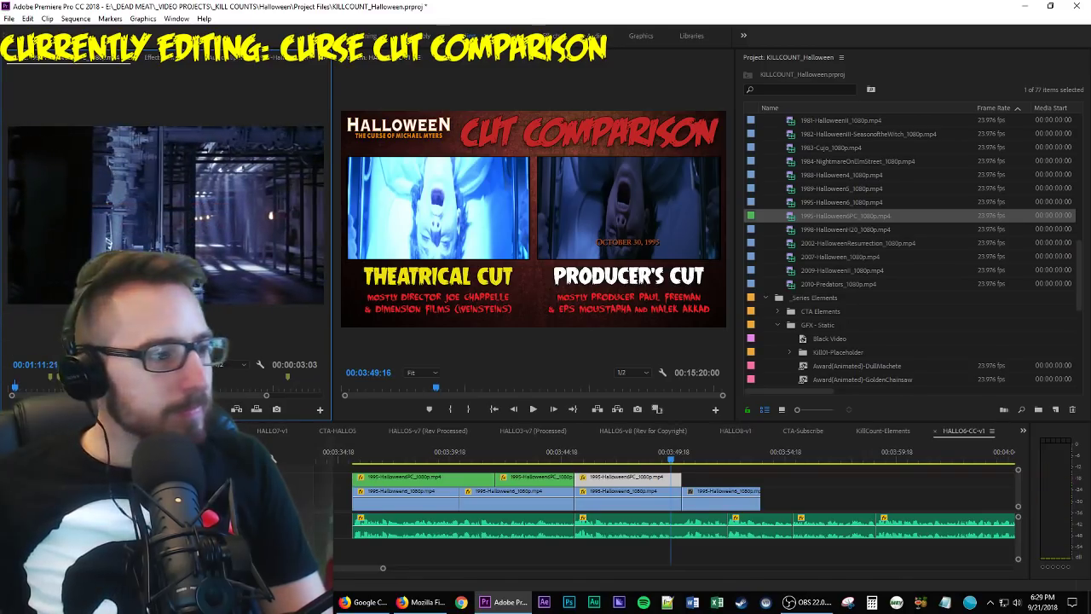
# Place the marked Producer's Cut shot above the new theatrical clip, starting at 00:03:50:04, and extend its end to the narration cut.
pyautogui.press('.')
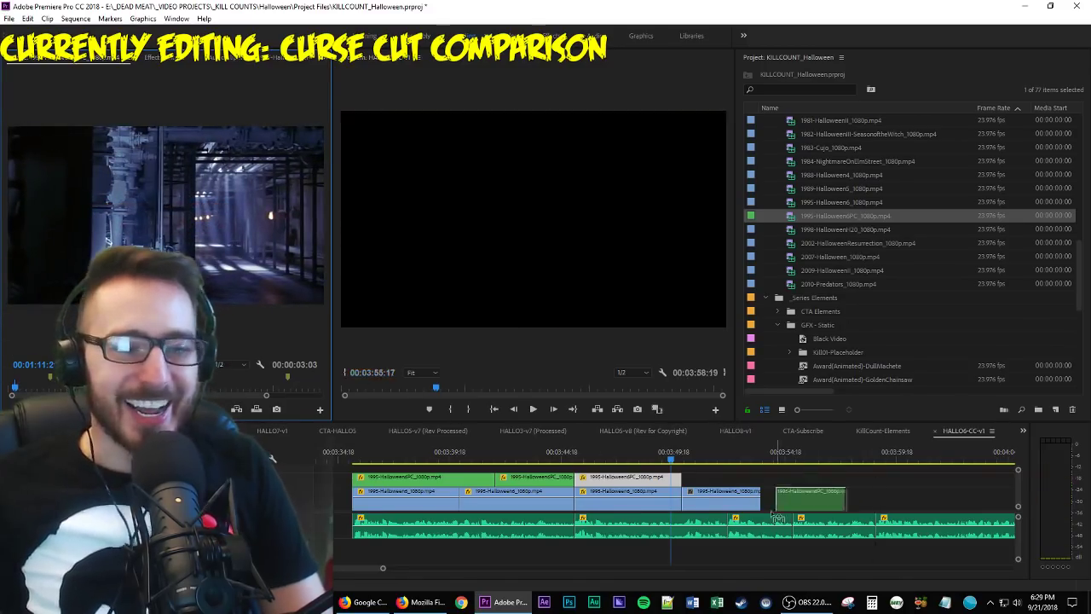
pyautogui.click(747, 482)
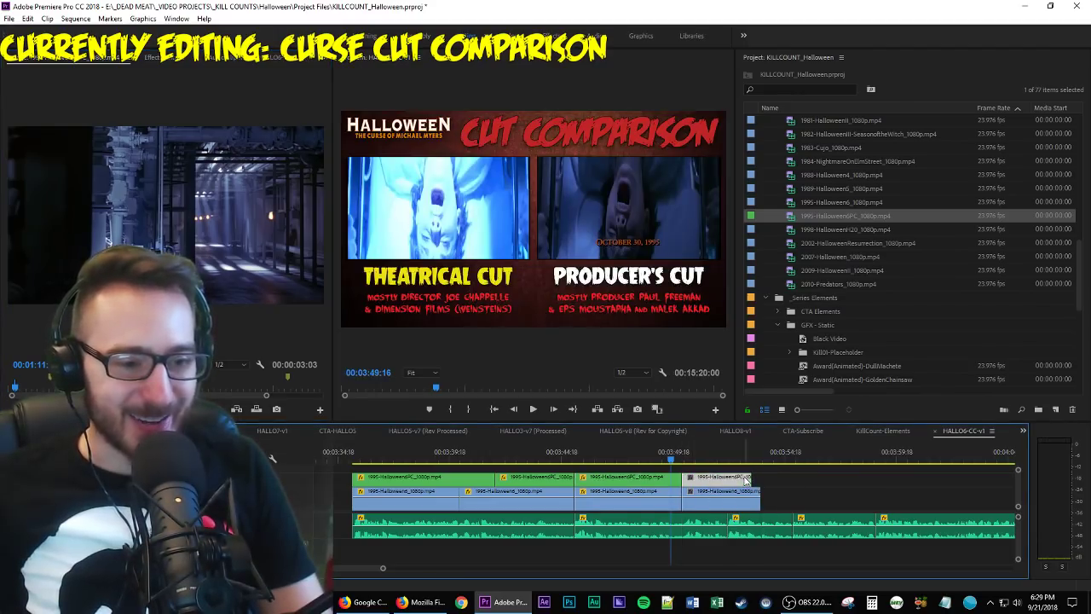
pyautogui.moveTo(768, 475); pyautogui.dragTo(791, 476)
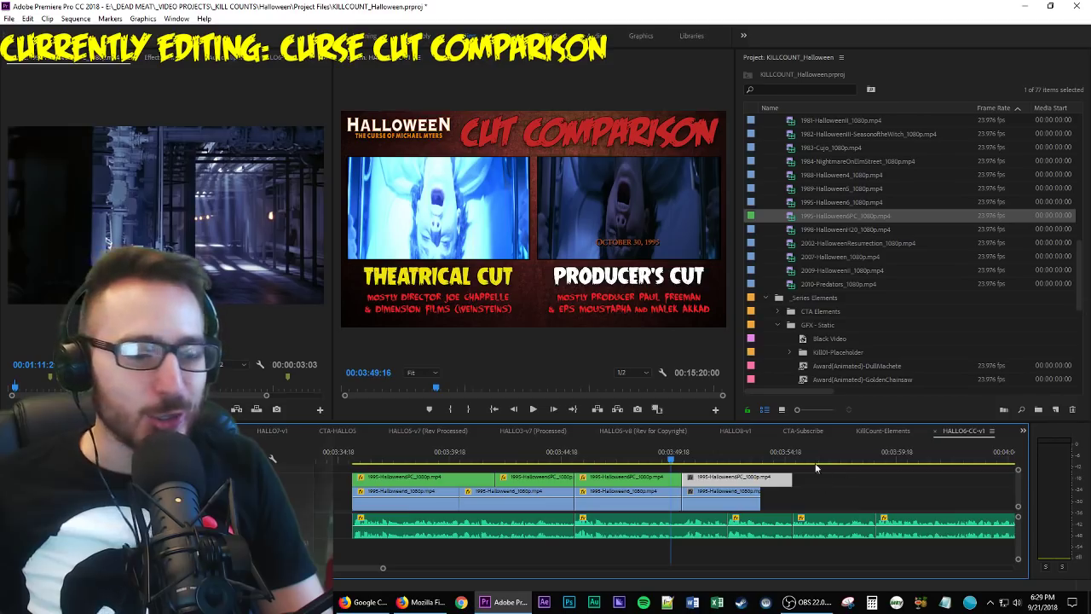
# Copy the Motion settings, including scale 47.0, from the preceding Producer's Cut and theatrical clips to their matching new credit clips.
pyautogui.click(648, 483)
pyautogui.click(156, 56)
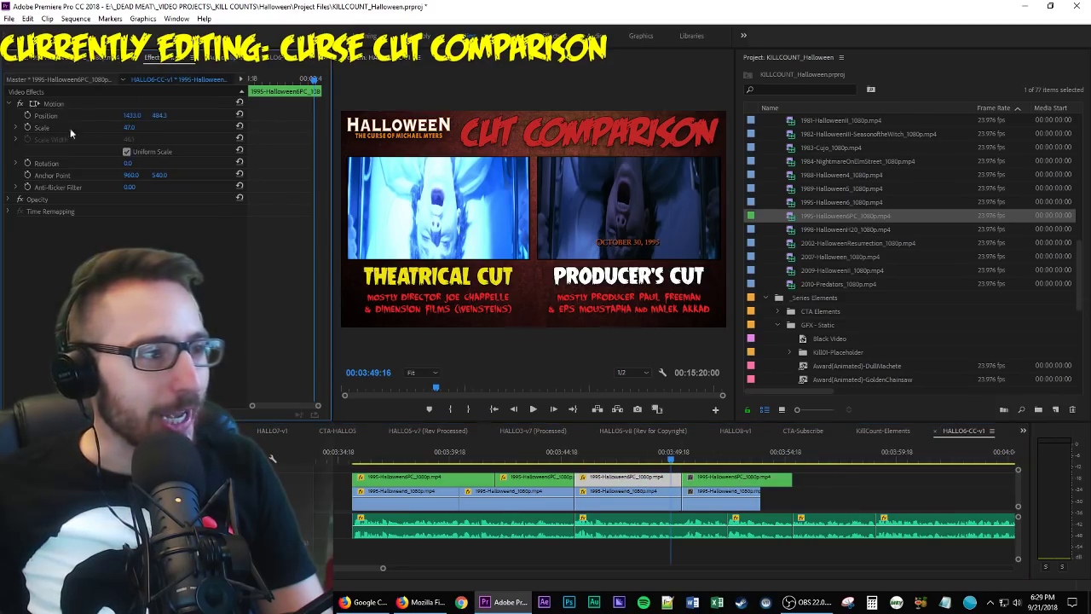
pyautogui.click(62, 104)
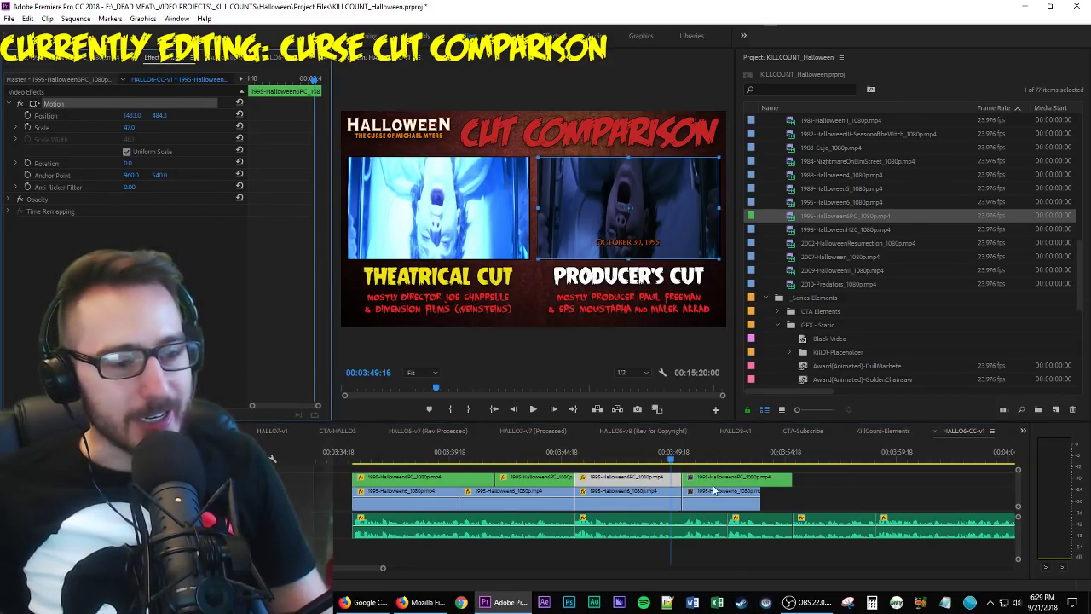
pyautogui.click(631, 491)
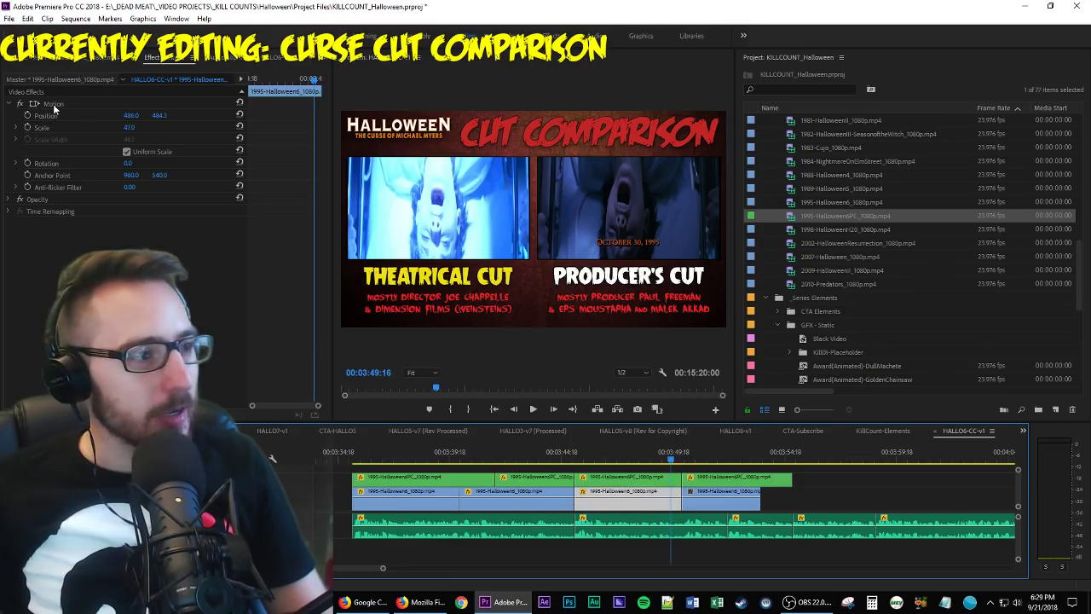
pyautogui.click(725, 492)
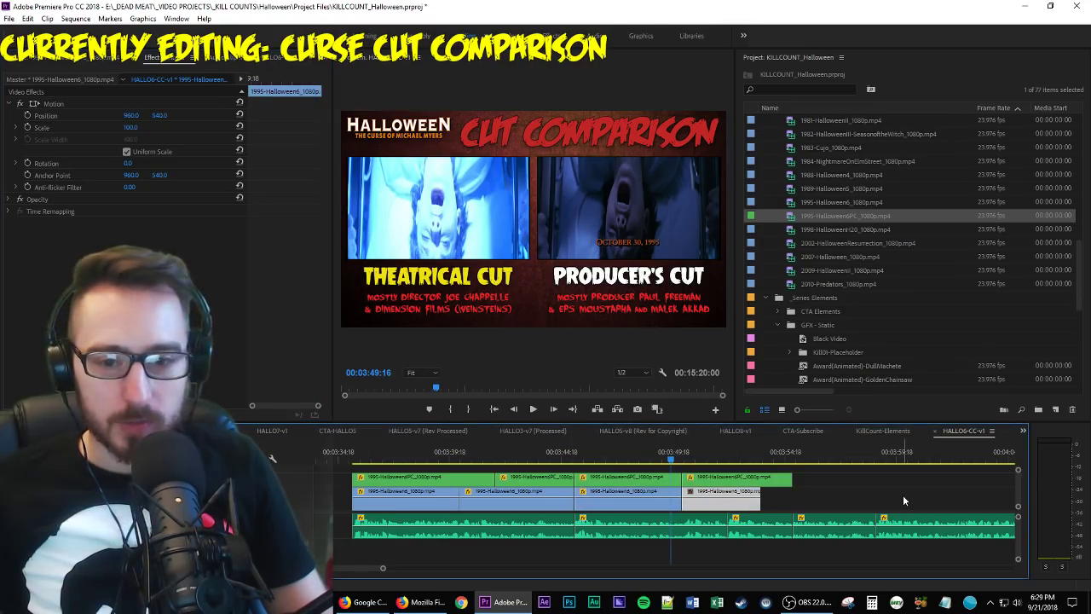
# Play the new clips with the narration and extend the theatrical credit clip past the end of the Producer's Cut one.
pyautogui.press('space')
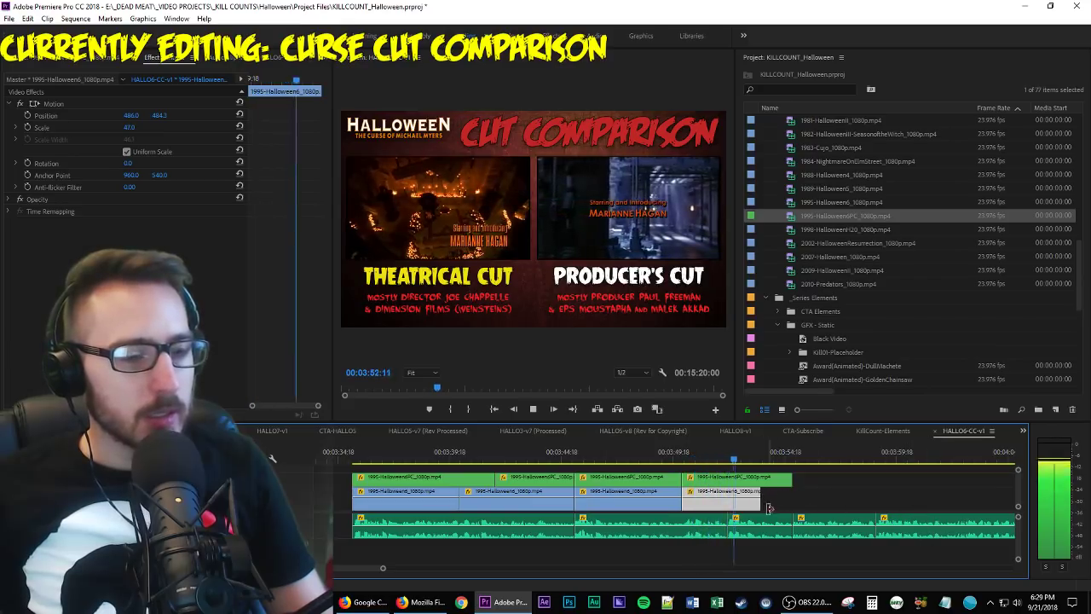
pyautogui.moveTo(761, 493); pyautogui.dragTo(827, 496)
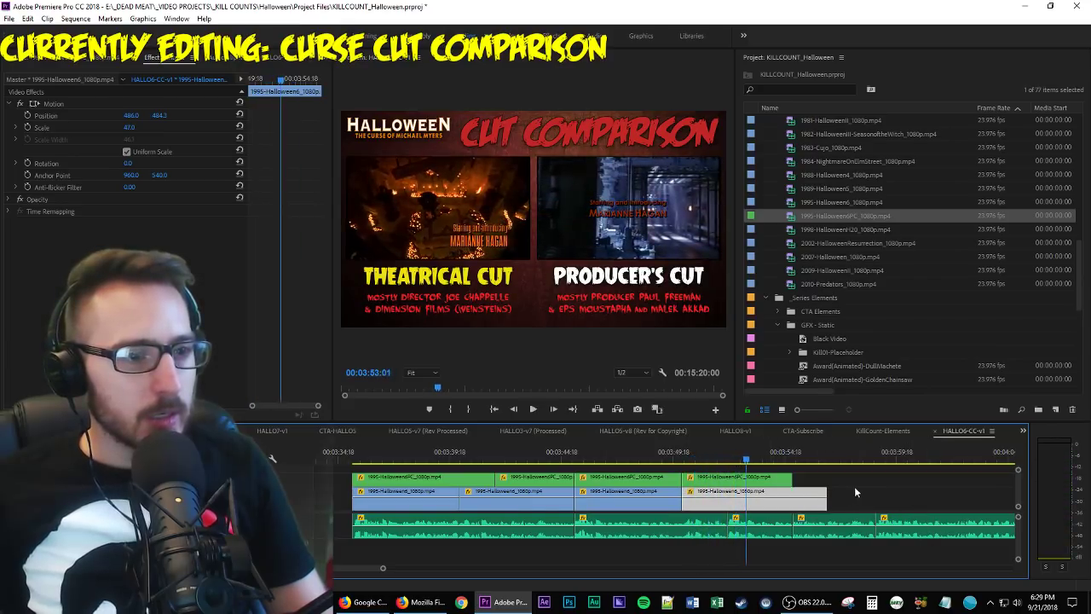
pyautogui.press('space')
pyautogui.press('space')
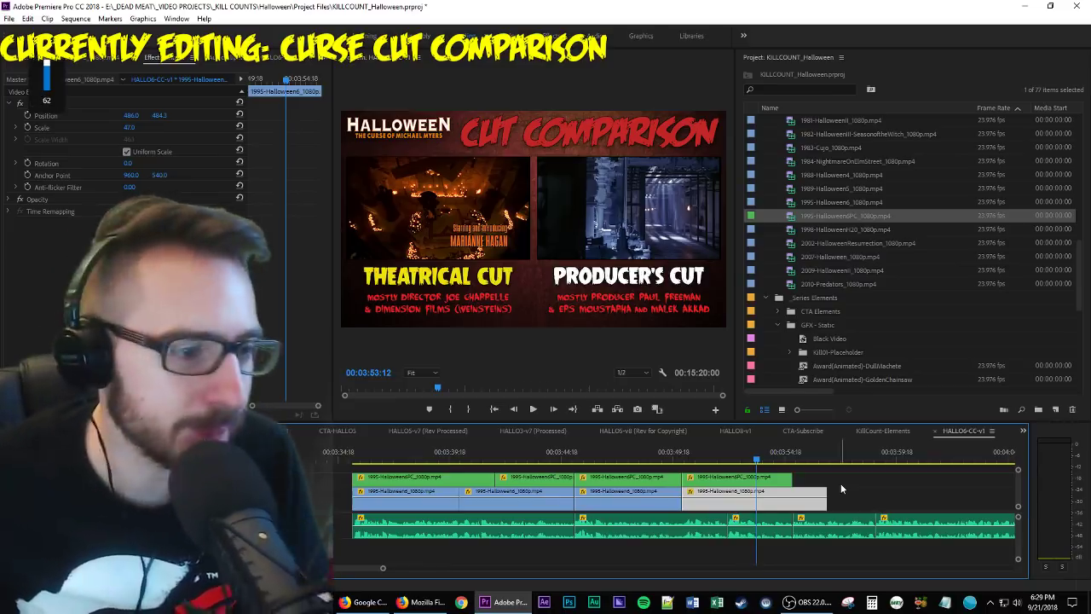
# Replay the new credit clips and the transition into them against the narration, stopping at 00:03:51:09.
pyautogui.press('space')
pyautogui.press('j')
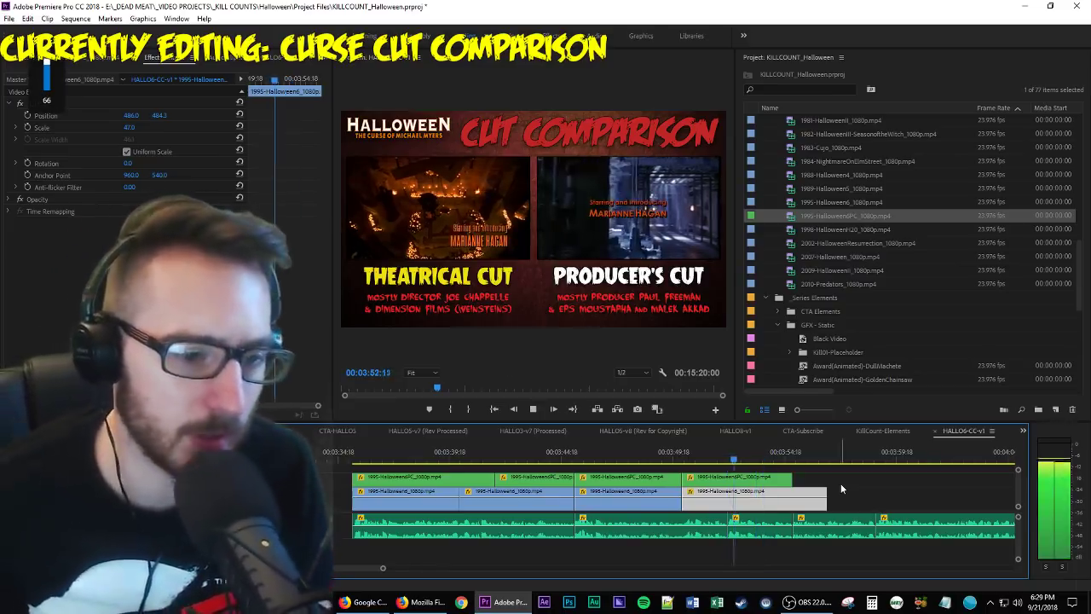
pyautogui.press('k')
pyautogui.press('l')
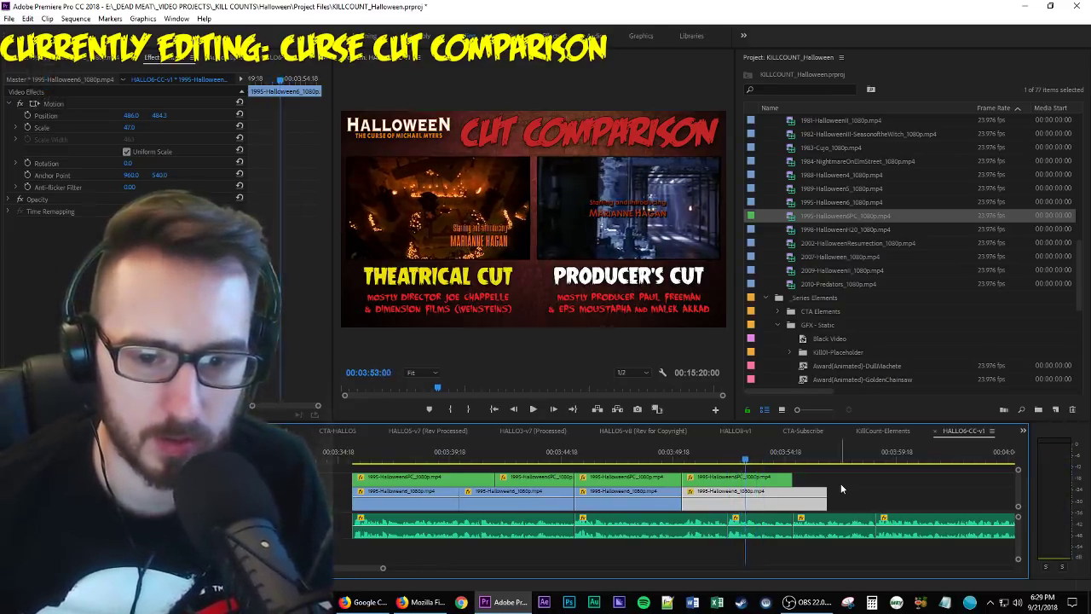
pyautogui.press('Left')
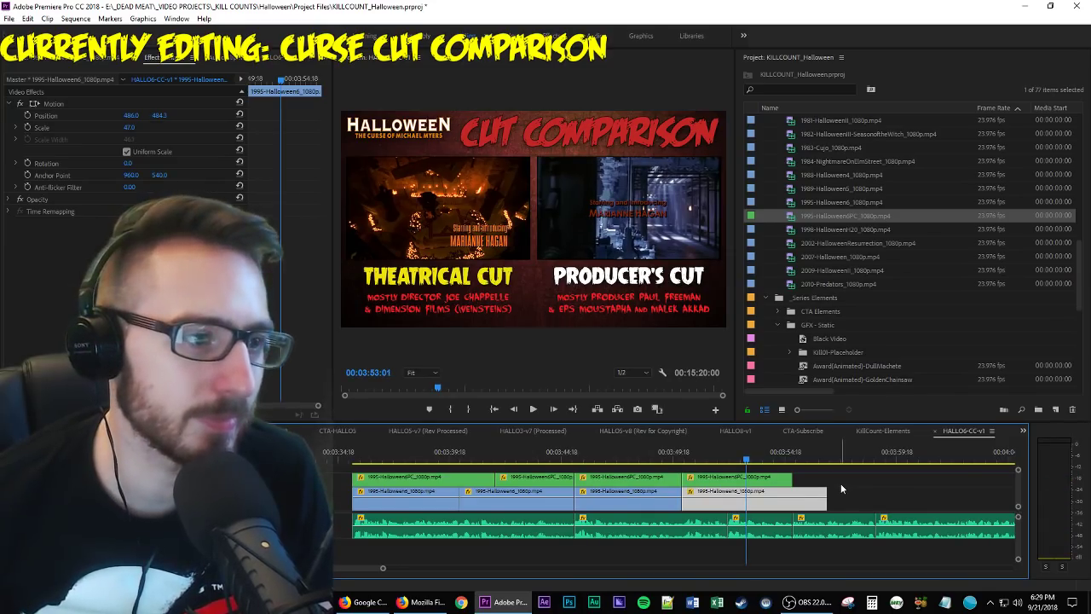
pyautogui.press('Up')
pyautogui.press('Up')
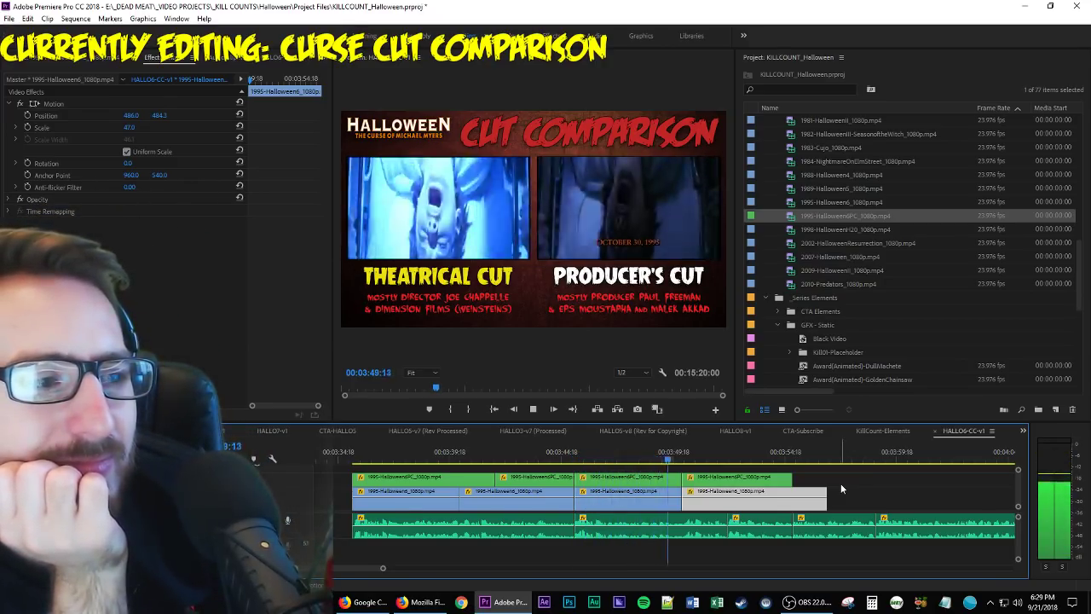
pyautogui.press('space')
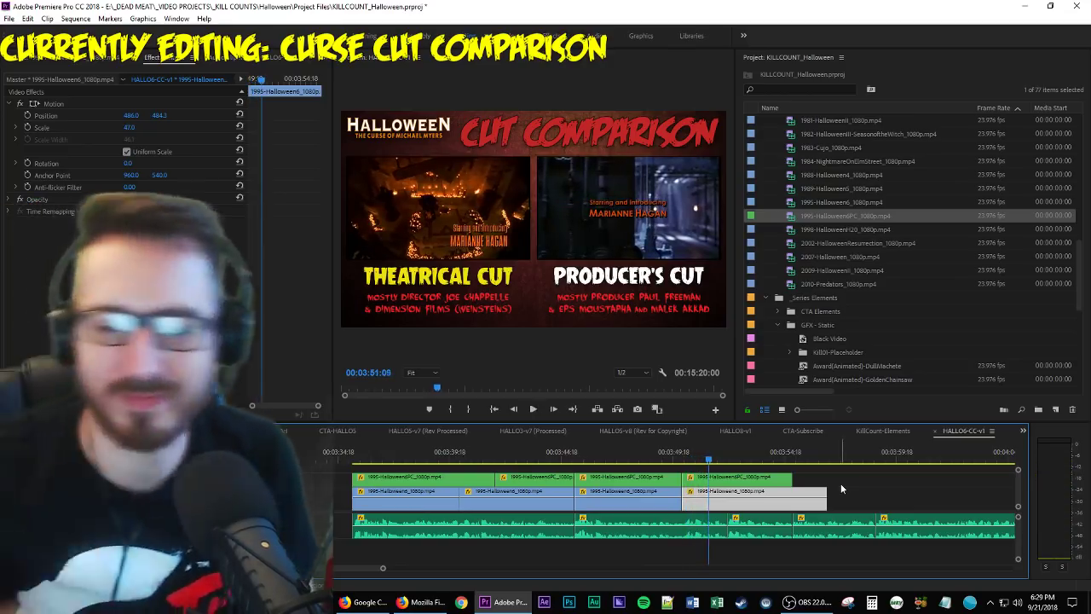
# Select both new credit clips and return the playhead to their start at 00:03:50:04.
pyautogui.click(735, 479)
pyautogui.keyDown('shift'); pyautogui.click(740, 493); pyautogui.keyUp('shift')
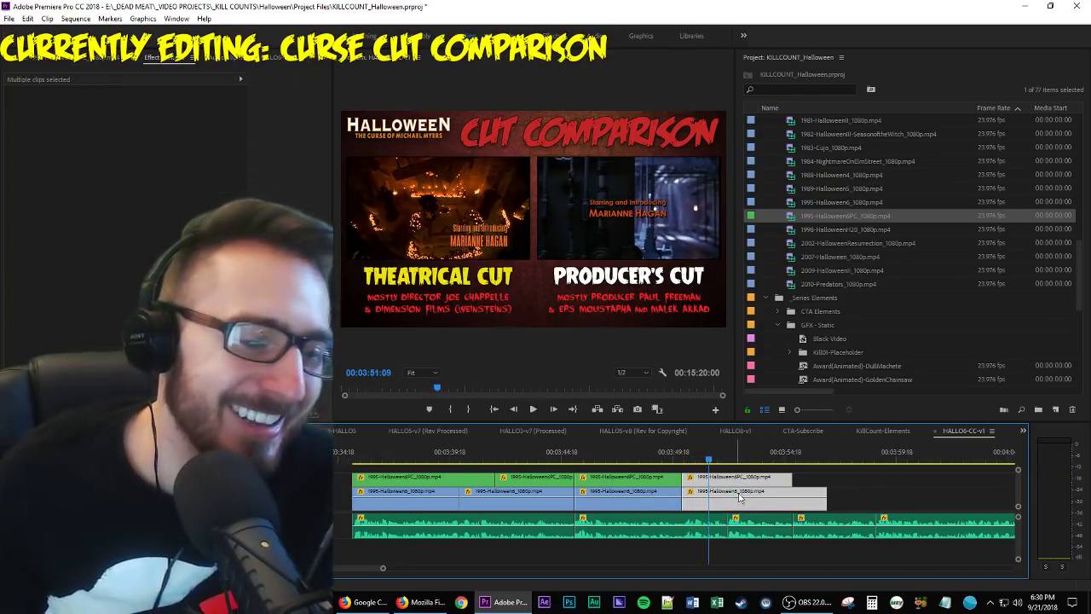
pyautogui.press('Up')
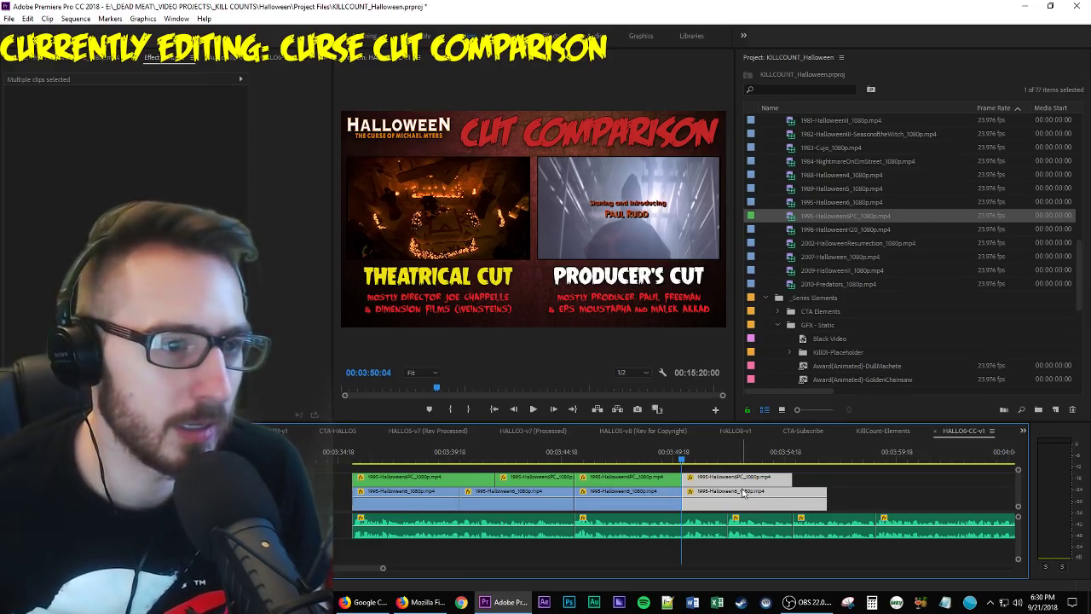
# Play both new credit clips from 00:03:50:04 to compare the timing of their Paul Rudd titles.
pyautogui.click(821, 473)
pyautogui.click(770, 479)
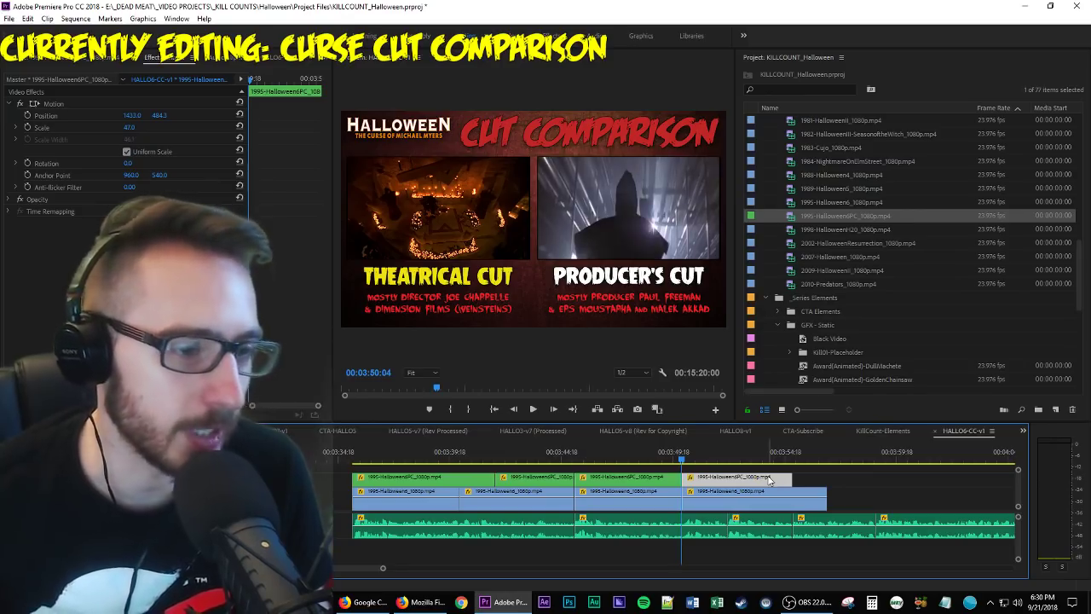
pyautogui.click(735, 501)
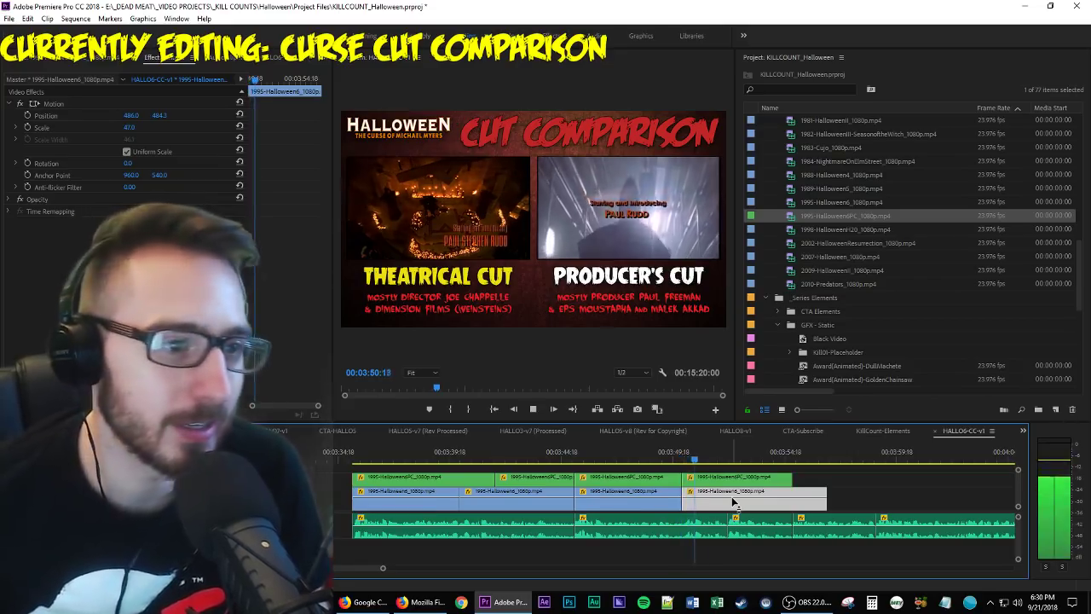
pyautogui.press('space')
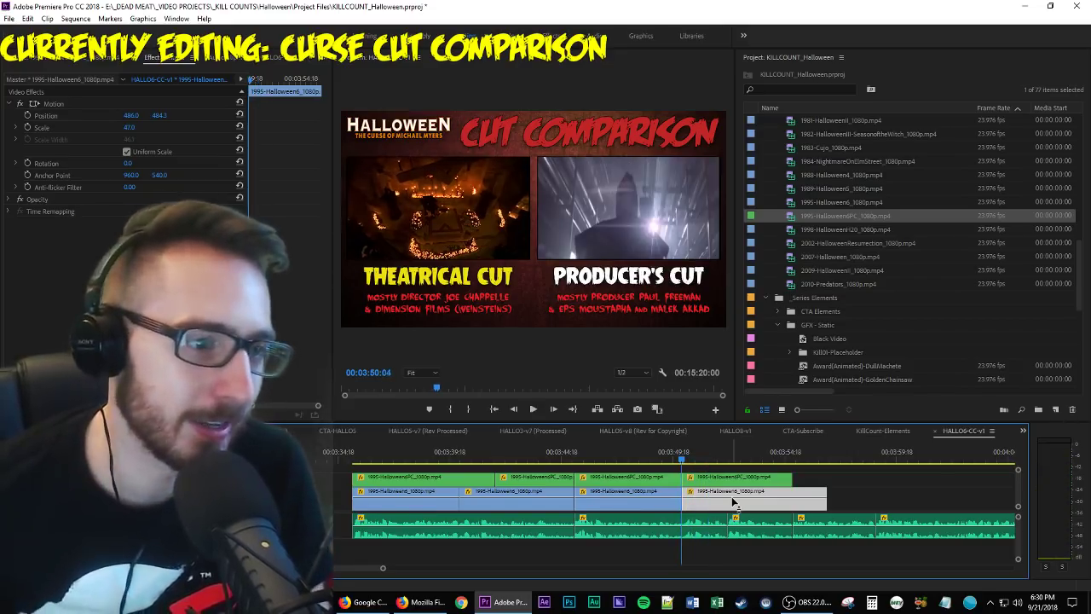
# Slip the footage within the Producer's Cut credit clip and check its opening frames against the theatrical clip from 00:03:50:04.
pyautogui.click(745, 480)
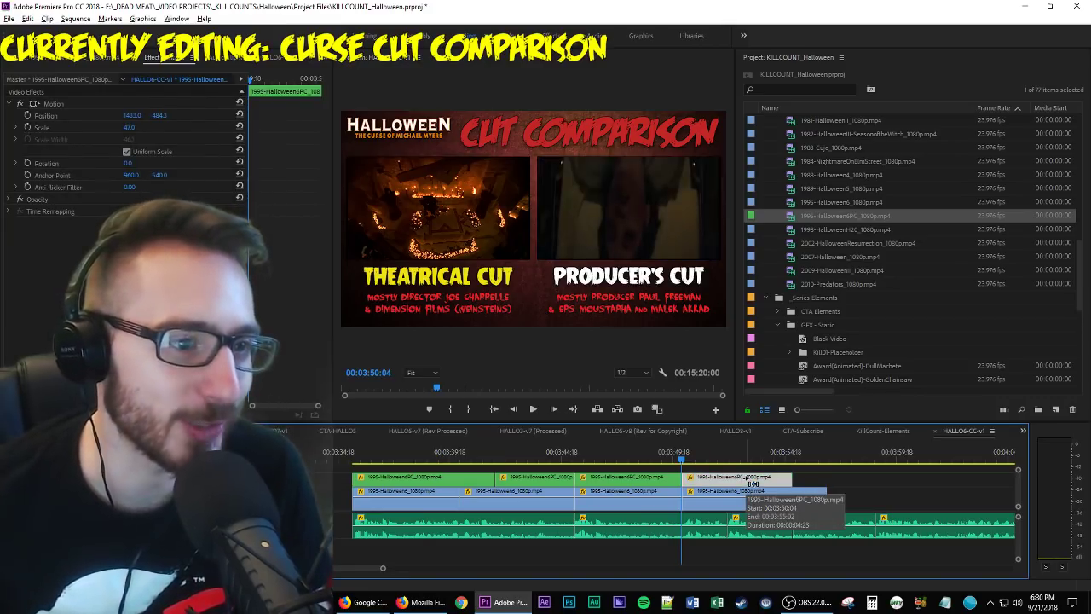
pyautogui.press('Right')
pyautogui.press('Right')
pyautogui.press('Right')
pyautogui.press('Right')
pyautogui.press('Right')
pyautogui.press('Right')
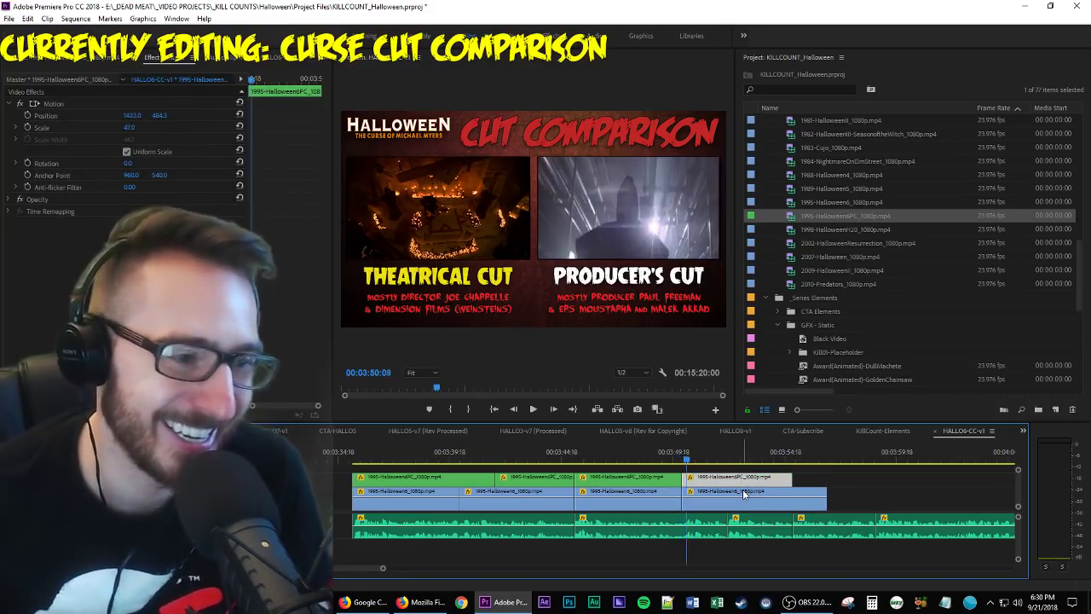
pyautogui.click(745, 495)
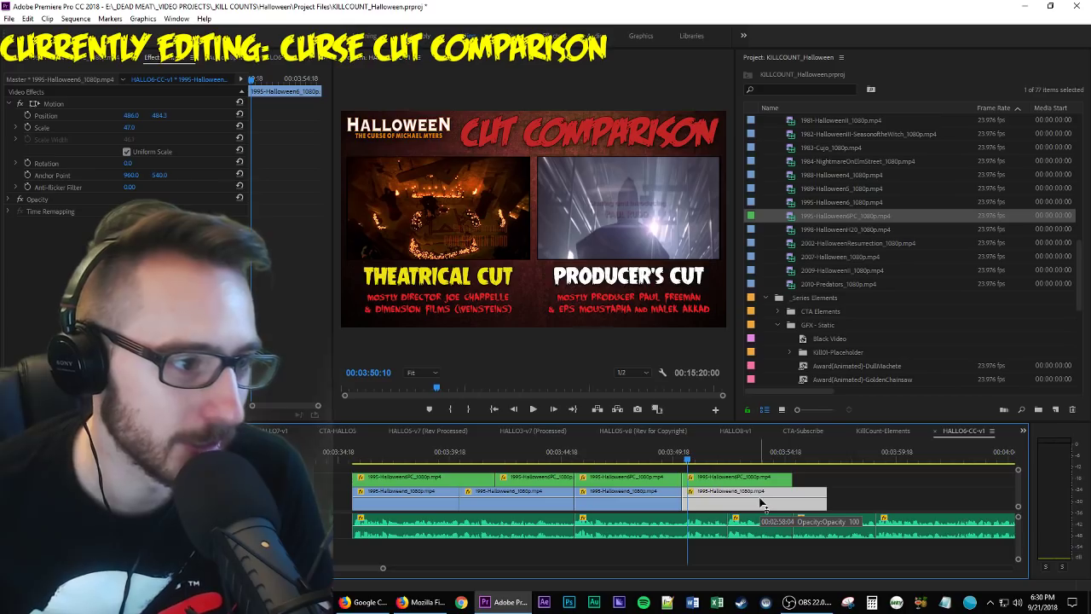
pyautogui.press('Left')
pyautogui.press('Left')
pyautogui.press('Left')
pyautogui.press('Left')
pyautogui.press('Left')
pyautogui.press('Left')
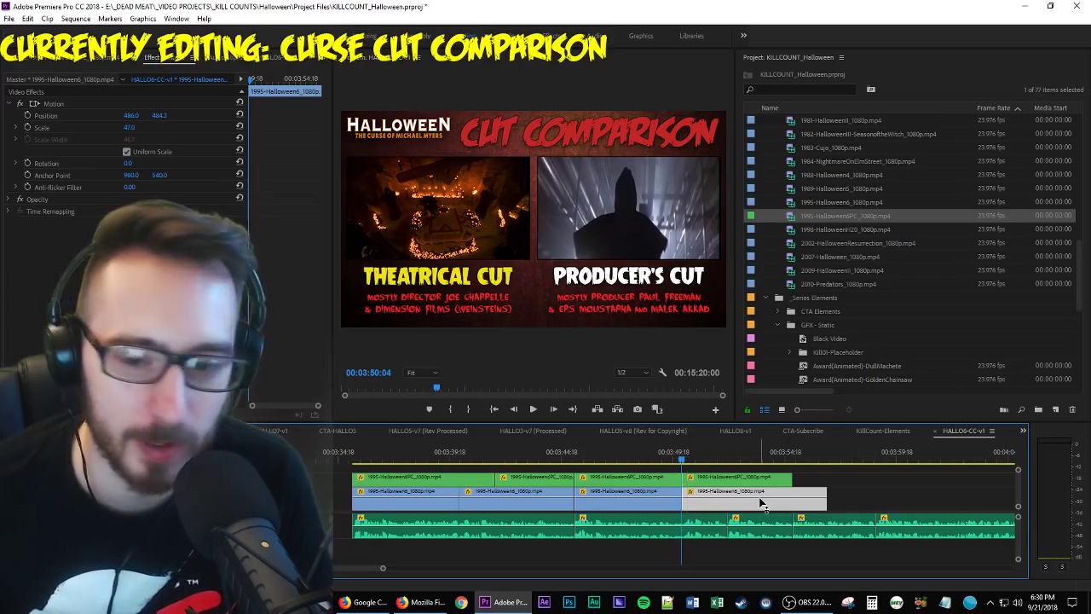
# Play the credit clips against the narration and set the speed of both clips to 85%.
pyautogui.press('space')
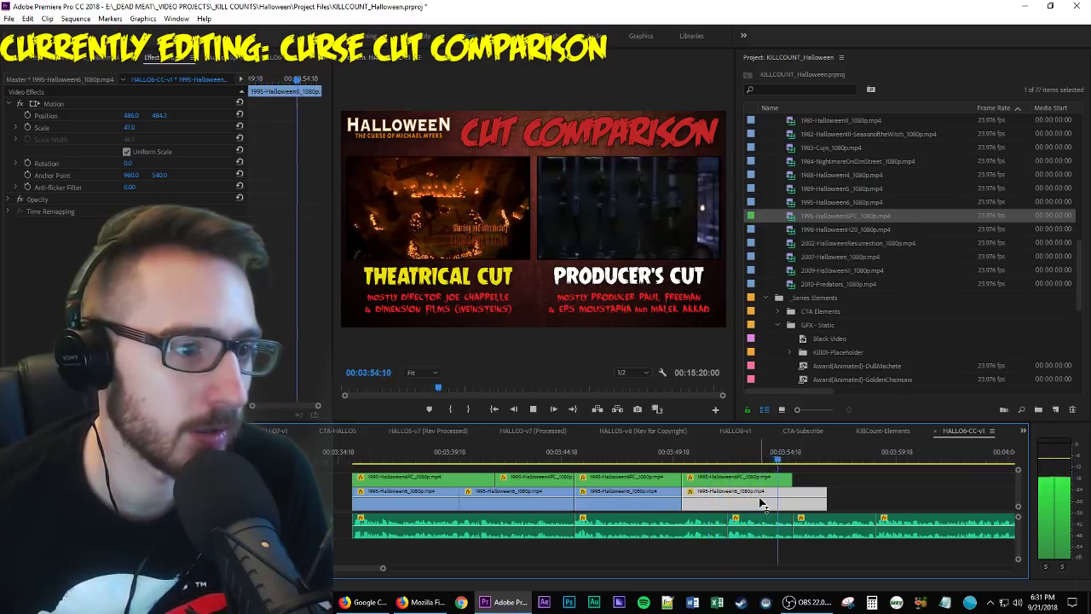
pyautogui.press('space')
pyautogui.moveTo(838, 474); pyautogui.dragTo(724, 503)
pyautogui.hotkey('ctrl', 'r')
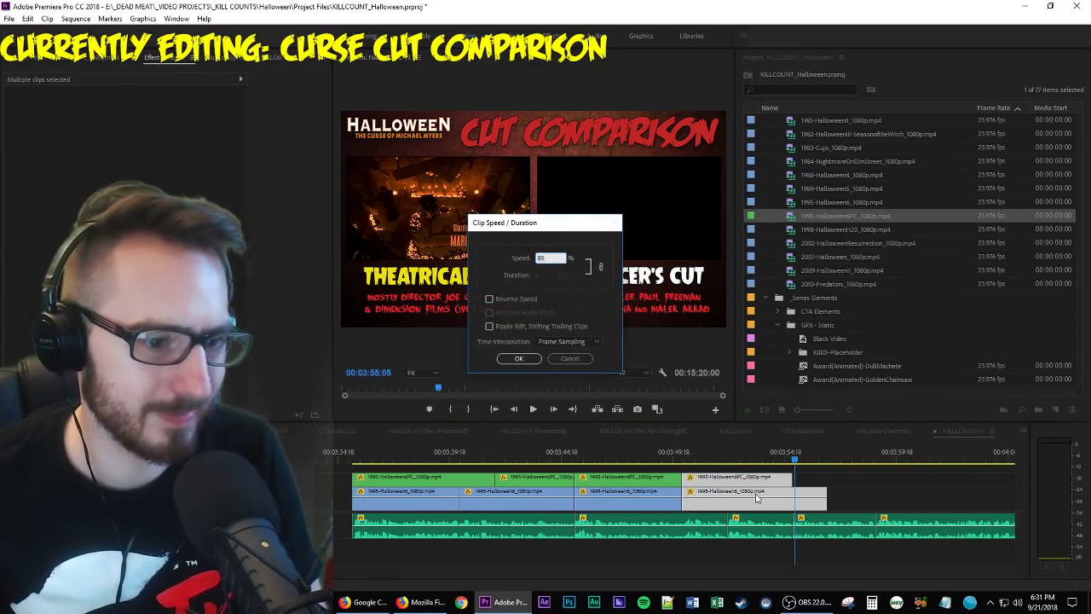
pyautogui.press('Return')
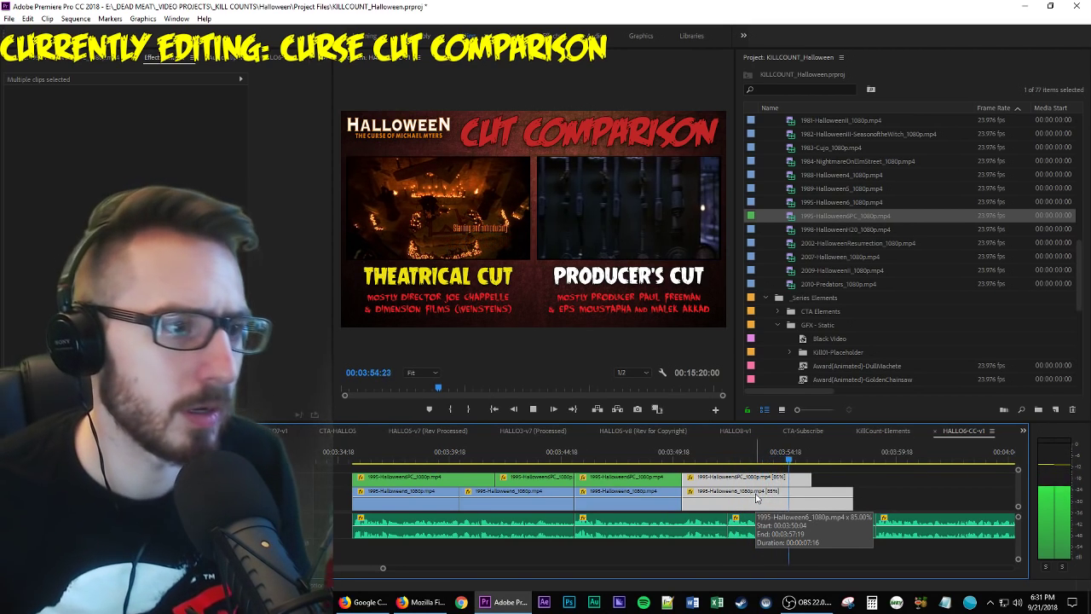
pyautogui.press('space')
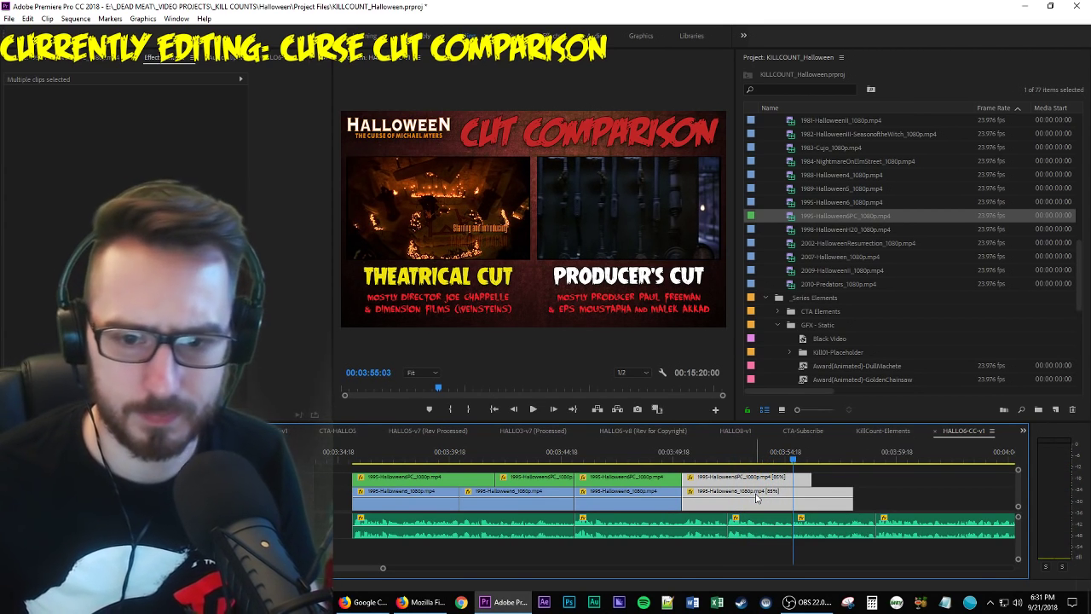
# Set the speed of both new credit clips to 80% and step the playhead back to 00:03:54:23.
pyautogui.hotkey('ctrl', 'r')
pyautogui.write('80')
pyautogui.press('Return')
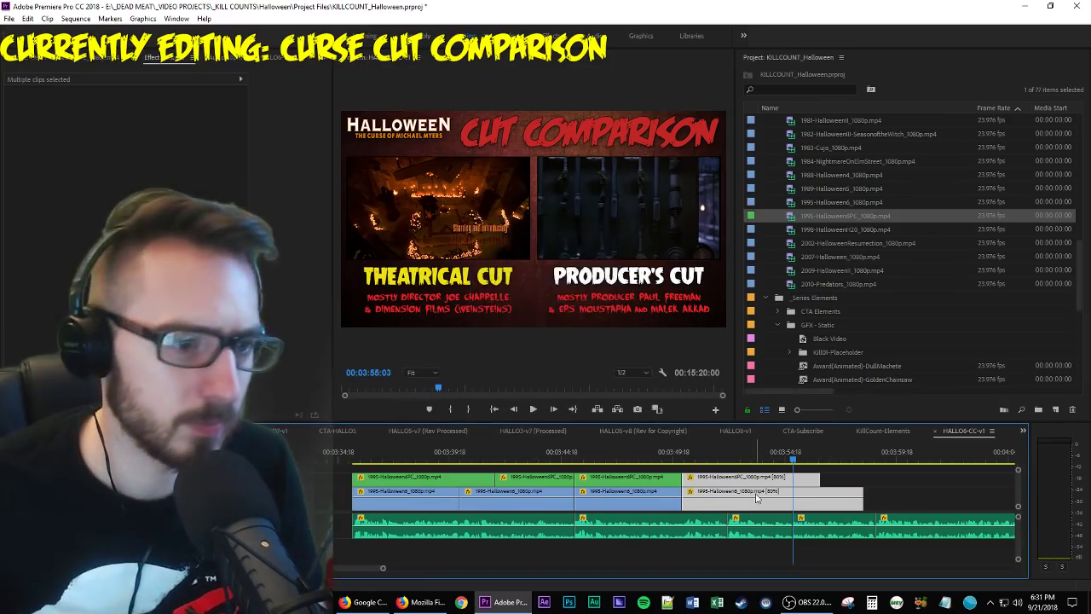
pyautogui.press('Left')
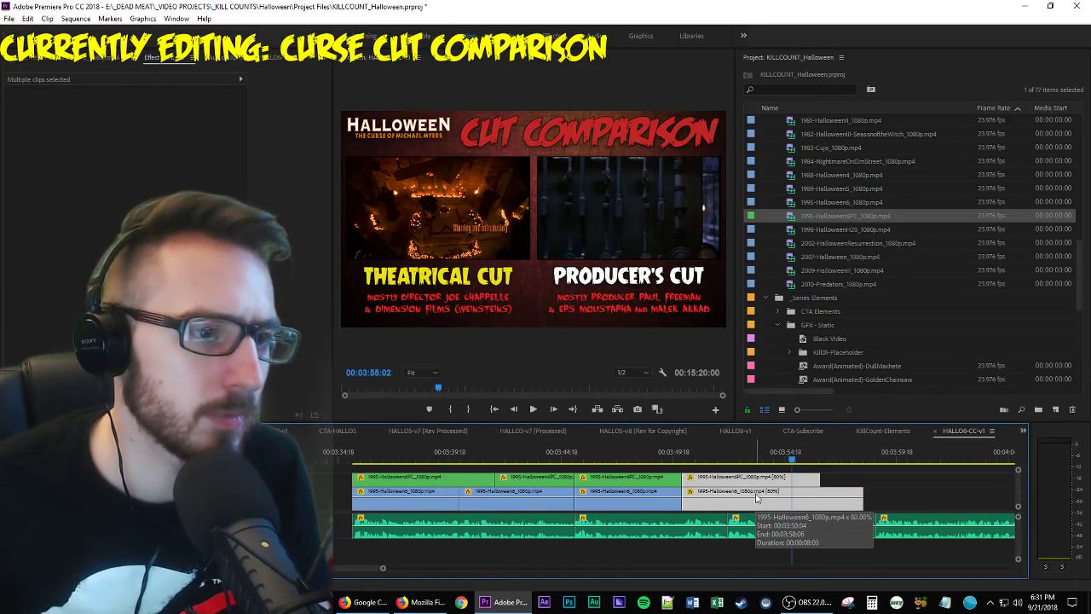
pyautogui.press('Left')
pyautogui.press('Left')
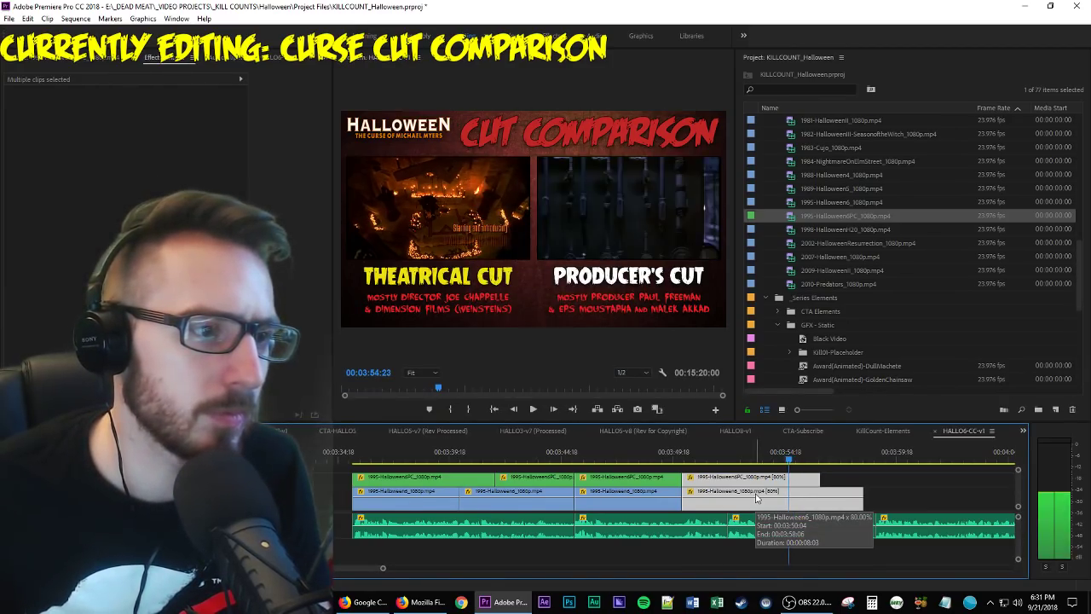
# Trim the end of the Producer's Cut credit clip to 00:03:54:23, right after its last title frame.
pyautogui.click(739, 485)
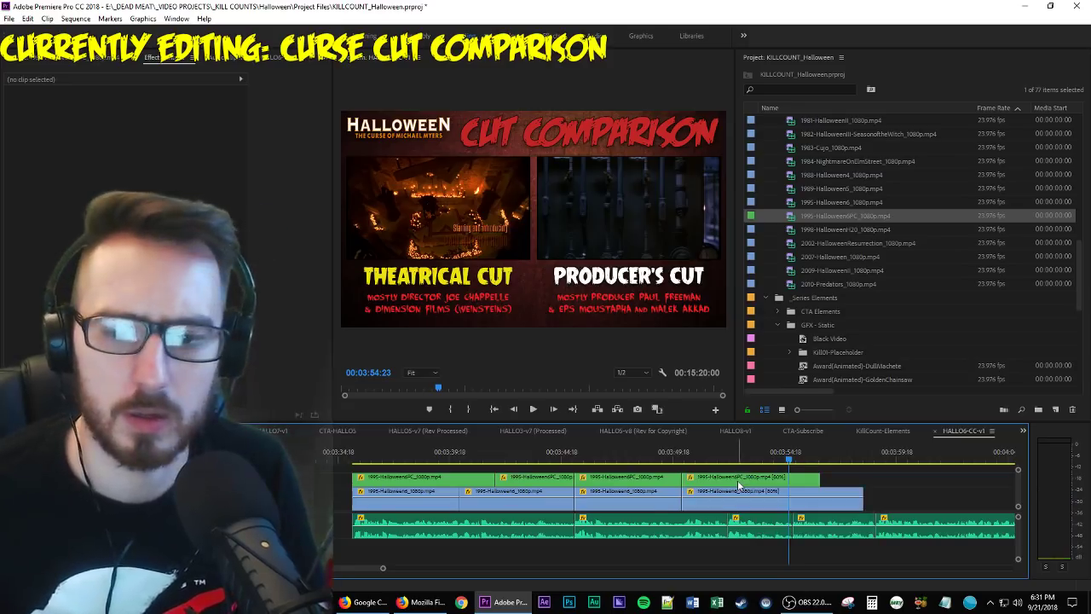
pyautogui.press('Left')
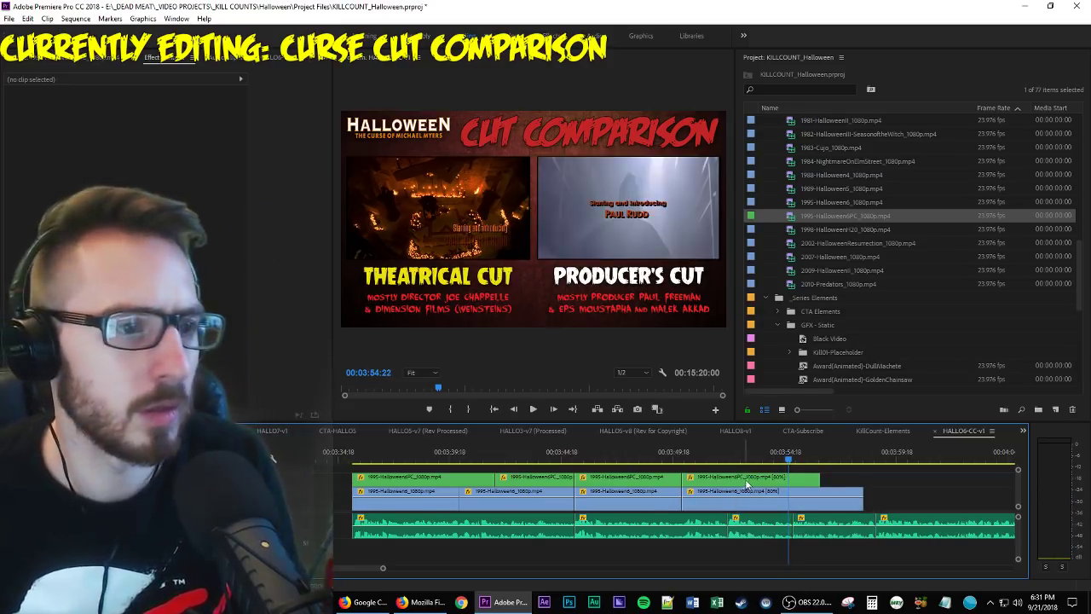
pyautogui.press('Right')
pyautogui.click(772, 478)
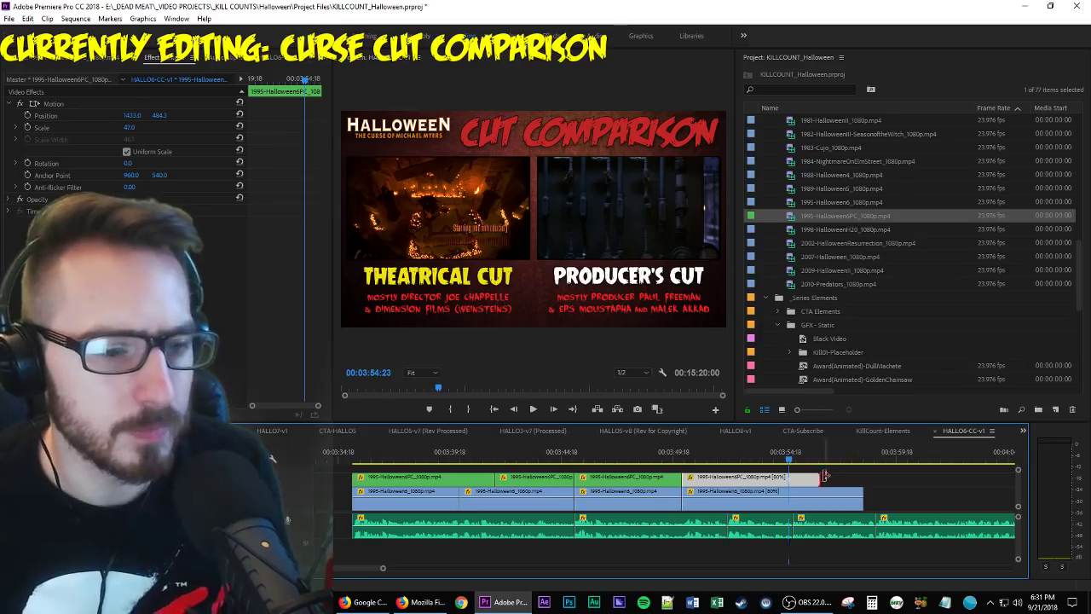
pyautogui.moveTo(824, 476); pyautogui.dragTo(789, 476)
pyautogui.press('=')
pyautogui.press('=')
pyautogui.press('=')
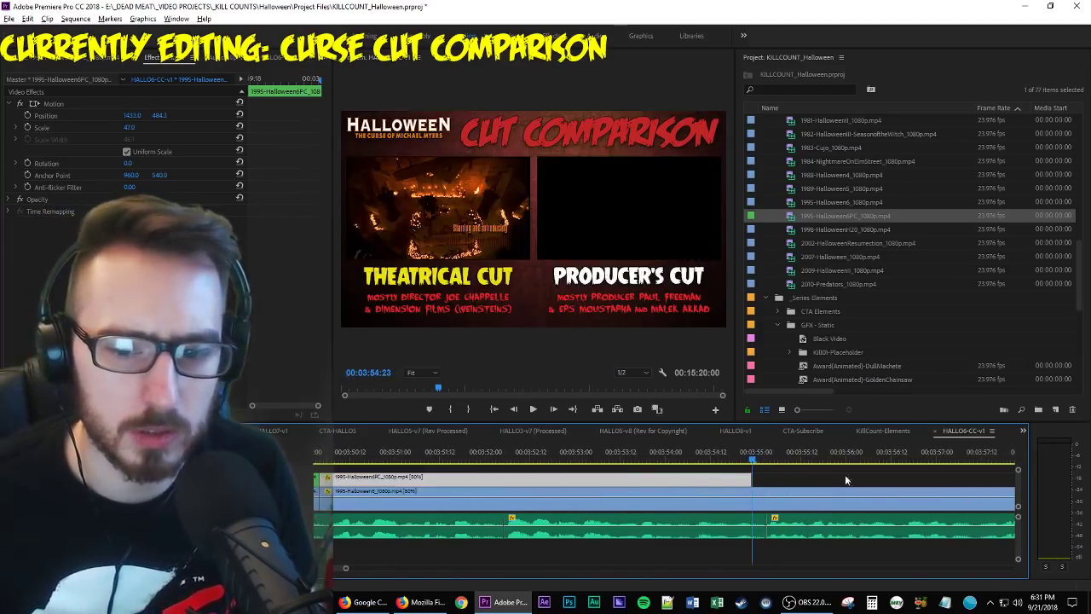
pyautogui.click(846, 480)
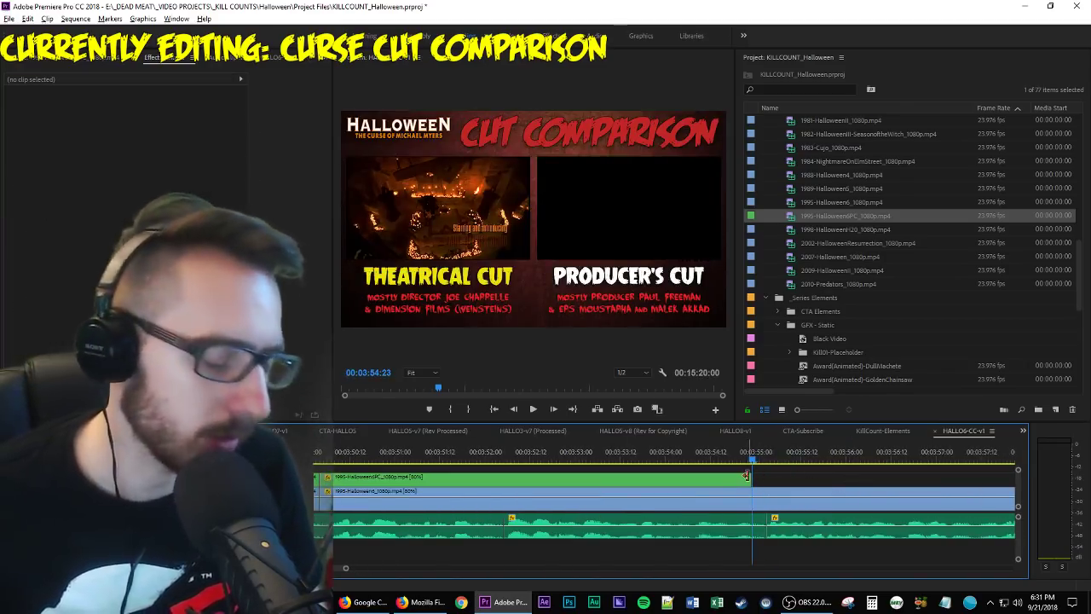
# Rate-stretch the Producer's Cut credit clip to end at 00:03:55:03 and replay both credit clips from 00:03:50:04.
pyautogui.moveTo(748, 476); pyautogui.dragTo(765, 475)
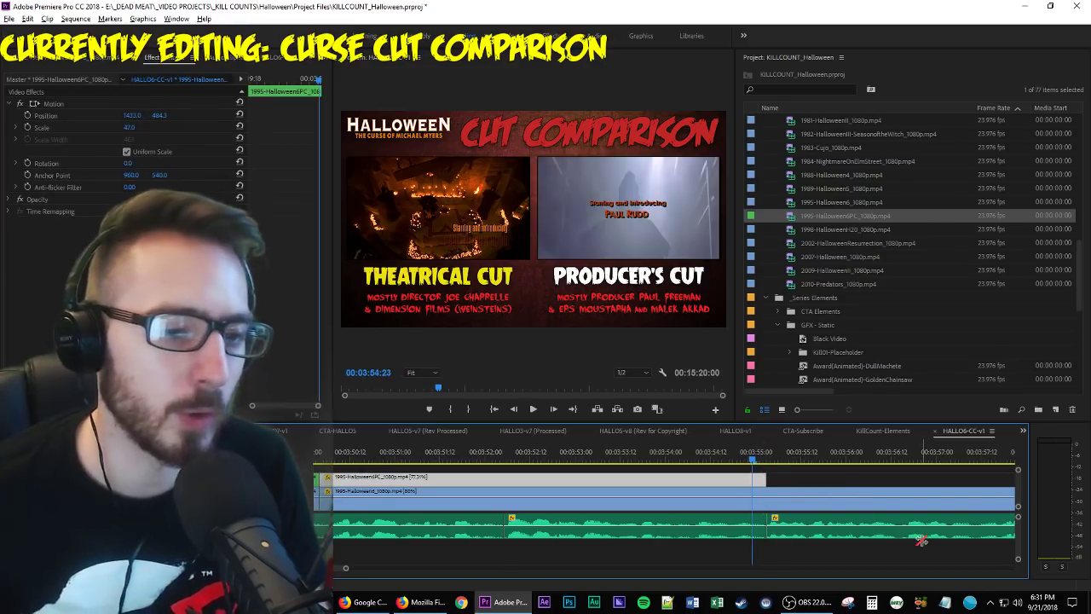
pyautogui.press('Up')
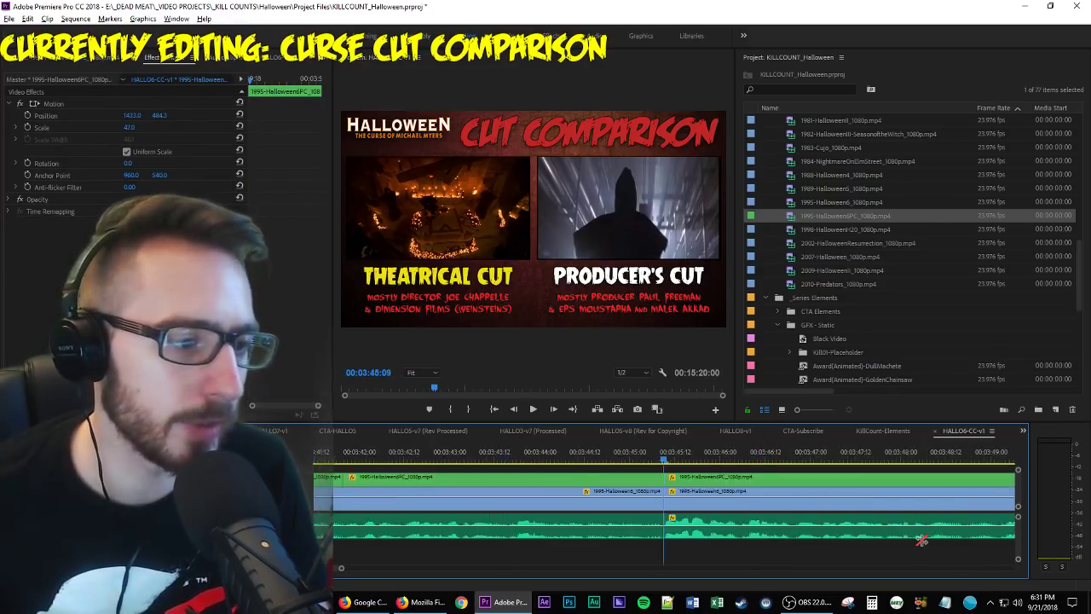
pyautogui.press('space')
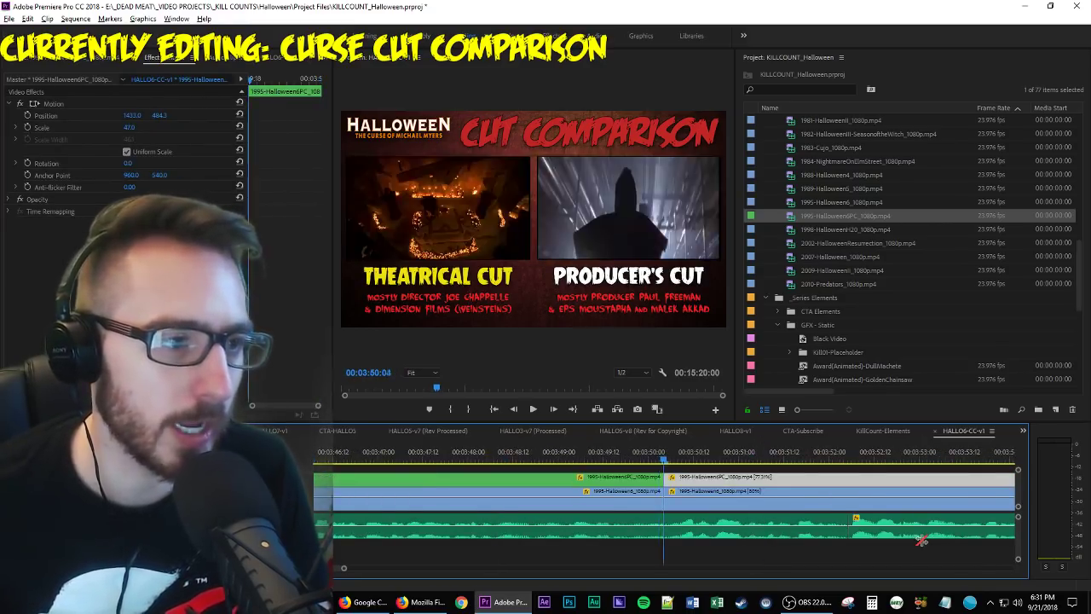
pyautogui.press('space')
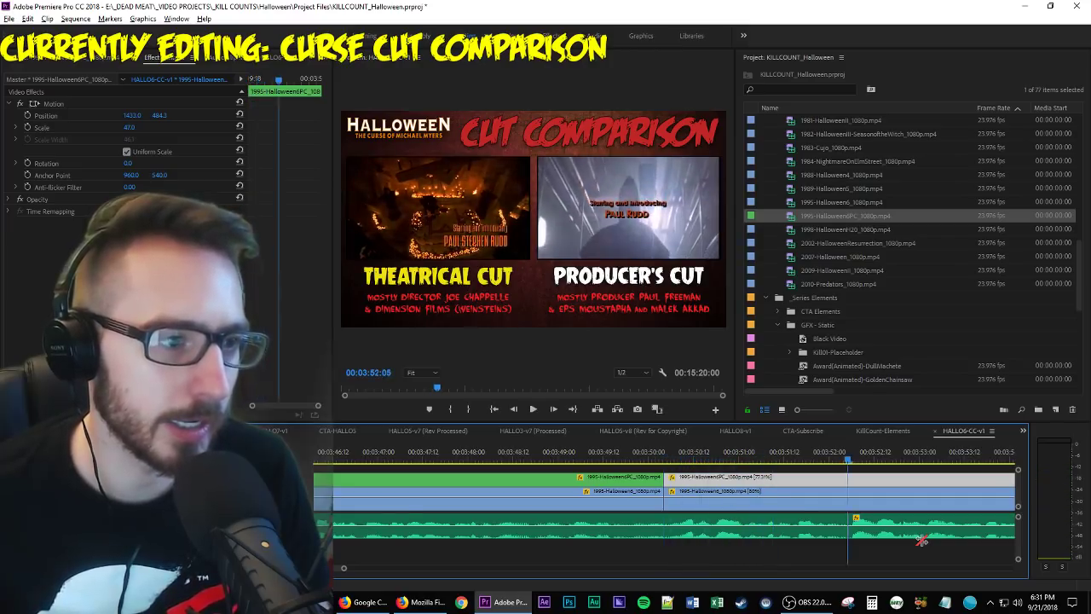
# Cut the theatrical credit clip at 00:03:55:03, delete the remainder after the cut and save the project.
pyautogui.press('Down')
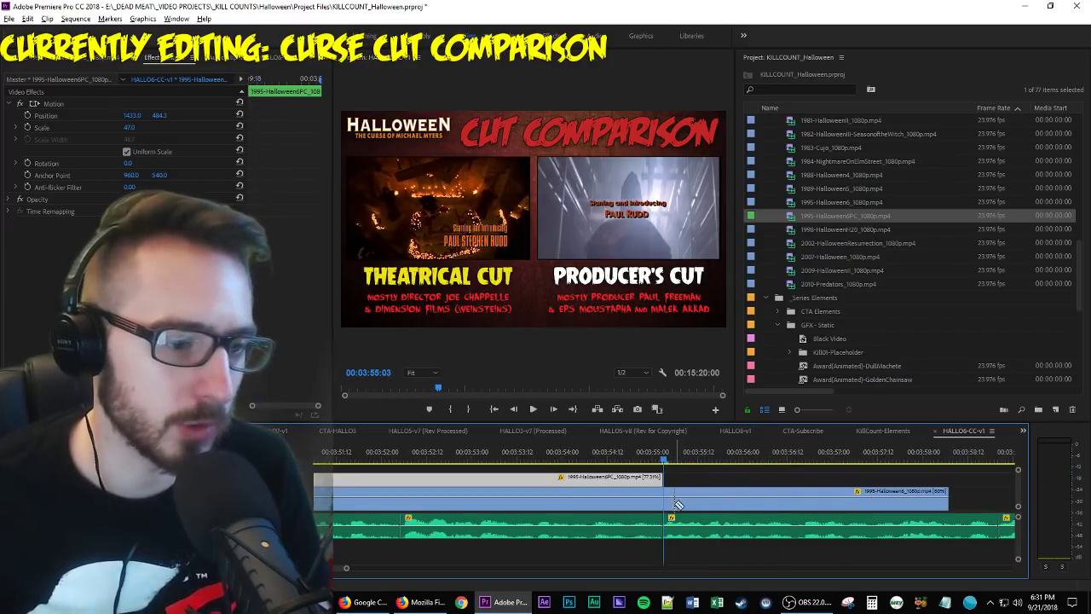
pyautogui.click(667, 501)
pyautogui.press('Delete')
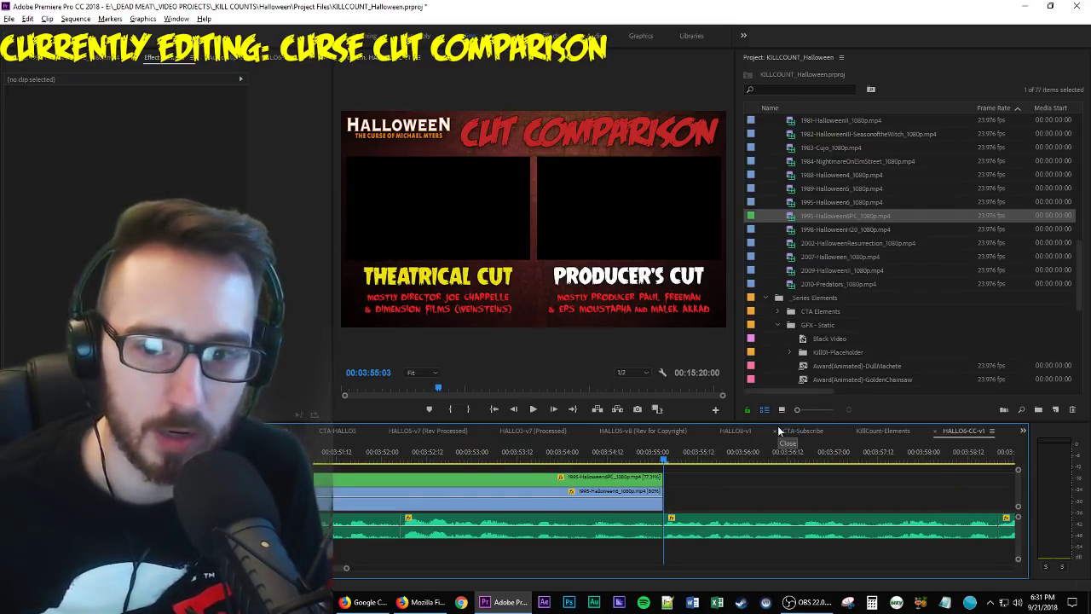
pyautogui.hotkey('ctrl', 's')
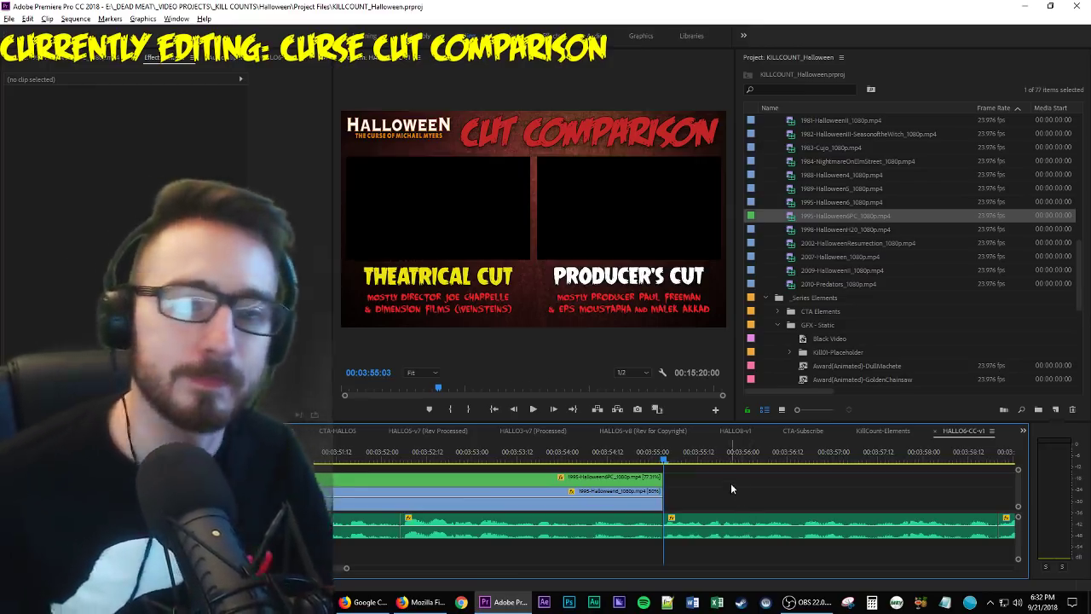
# Play the narration after the credit clips and give the narration clip starting at 00:03:55:03 an orange label.
pyautogui.click(627, 458)
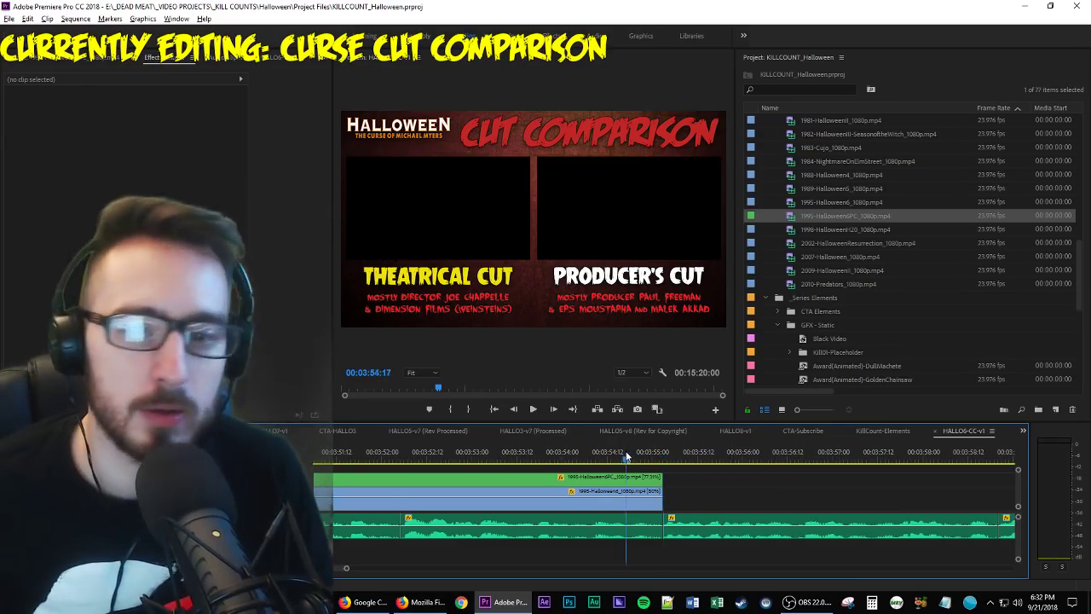
pyautogui.press('space')
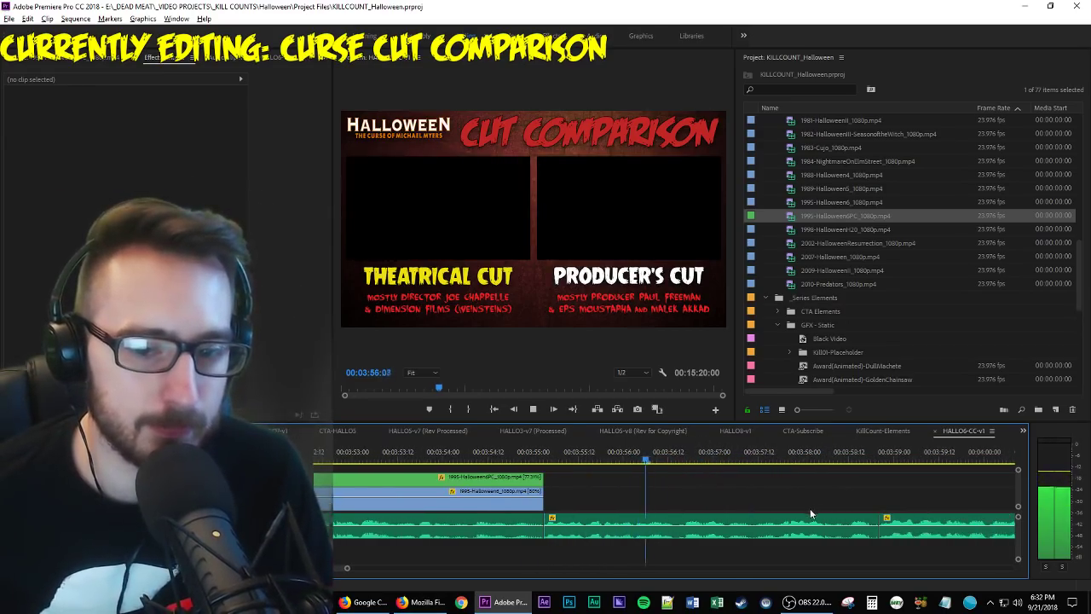
pyautogui.rightClick(628, 529)
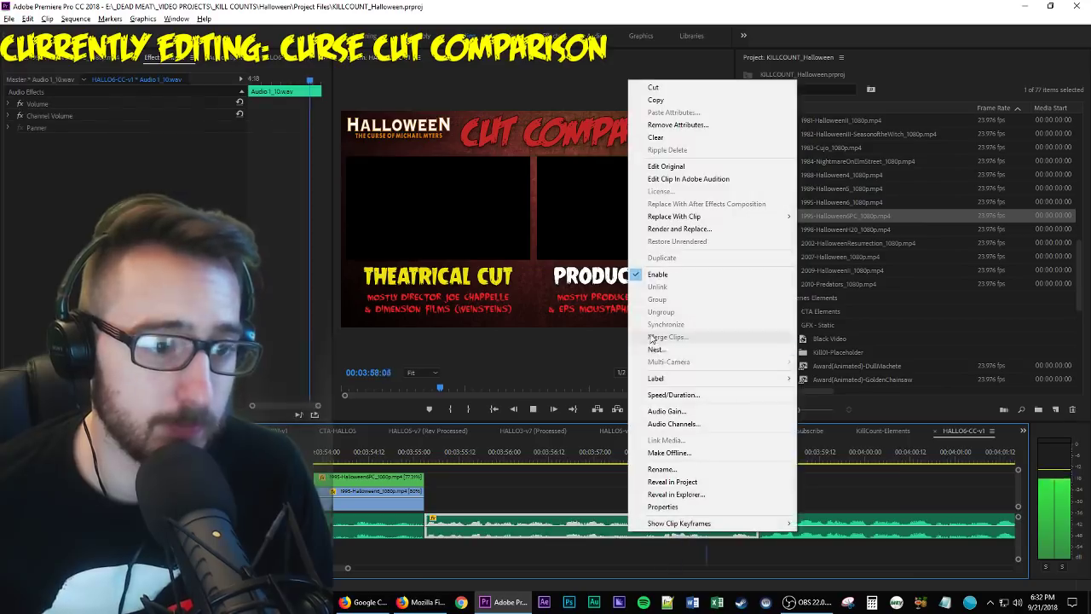
pyautogui.moveTo(669, 380)
pyautogui.click(855, 483)
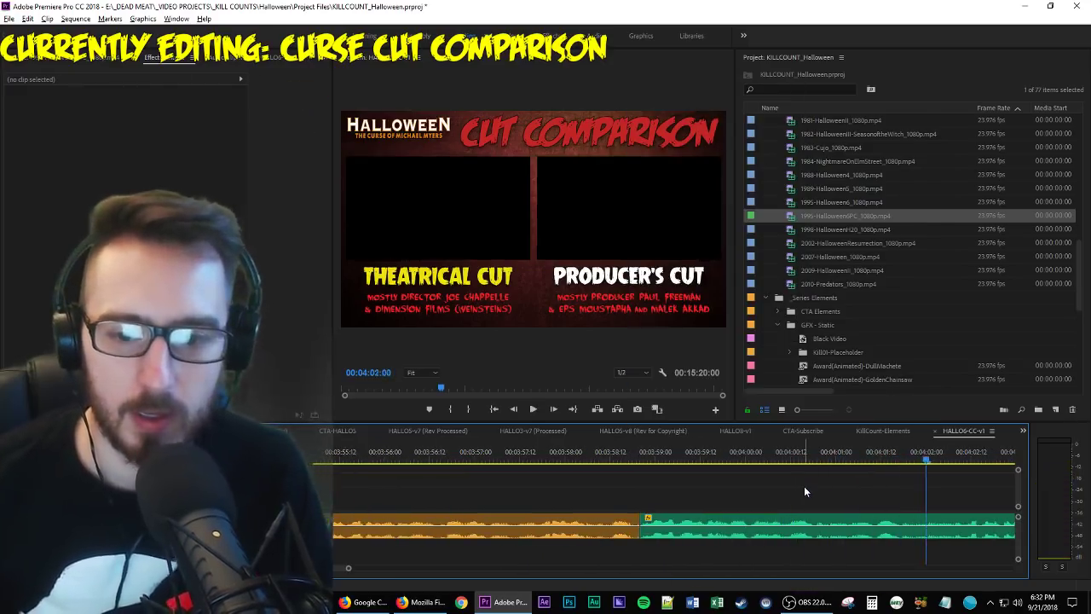
# Find the woman-in-labor shot in the Producer's Cut source footage and place a 00:00:01:02 excerpt directly after its credit clip.
pyautogui.press('Up')
pyautogui.press('Up')
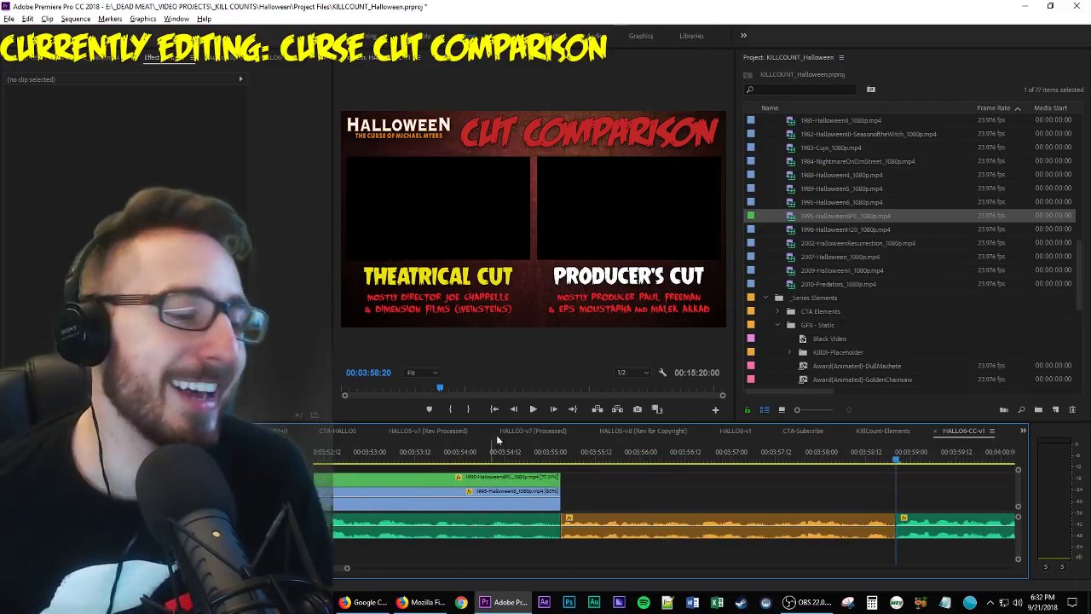
pyautogui.press('Left')
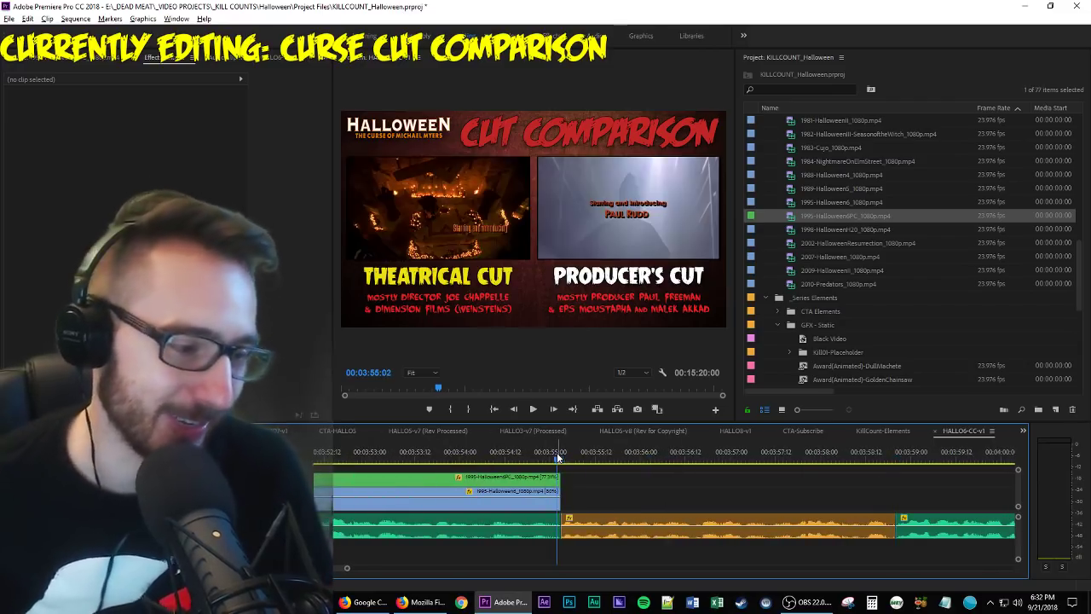
pyautogui.doubleClick(546, 484)
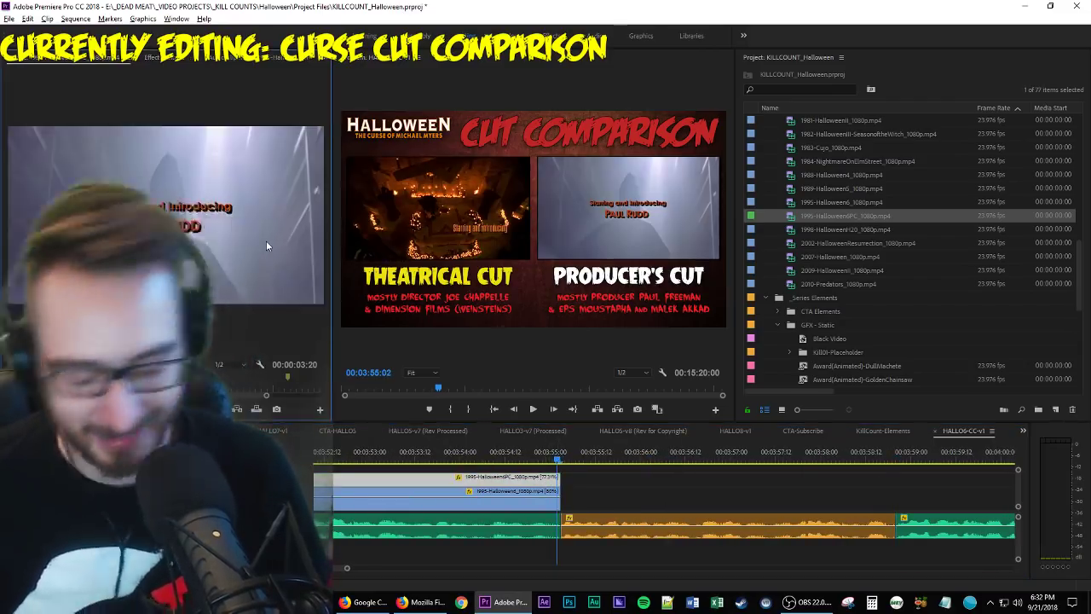
pyautogui.press('space')
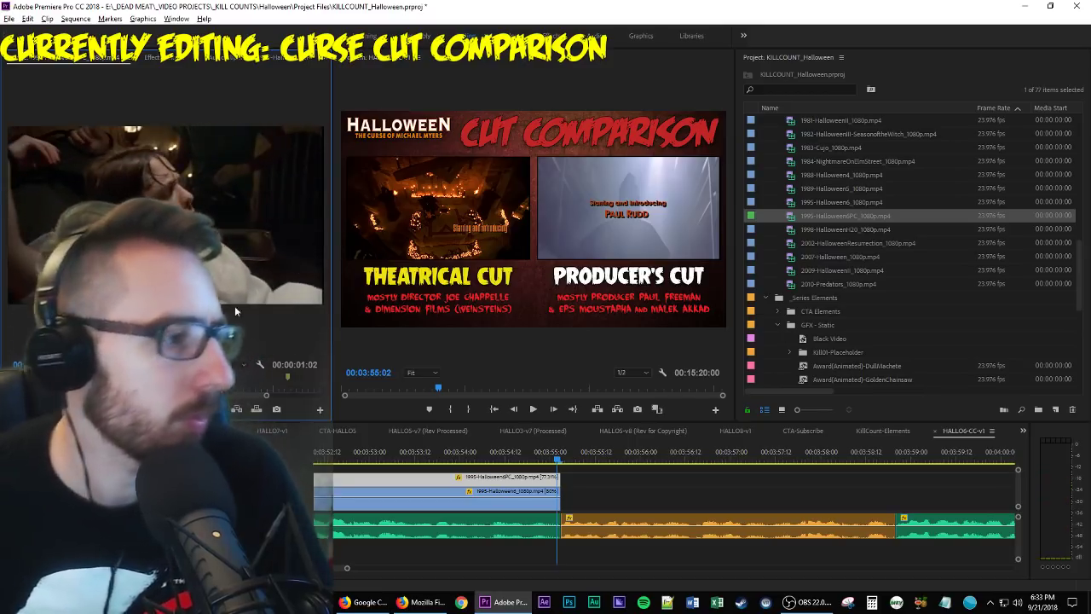
pyautogui.moveTo(236, 409); pyautogui.dragTo(572, 483)
# Place a 00:00:00:15 theatrical woman-in-labor excerpt after its credit clip and copy each credit clip's Motion settings onto the matching new excerpt.
pyautogui.doubleClick(544, 500)
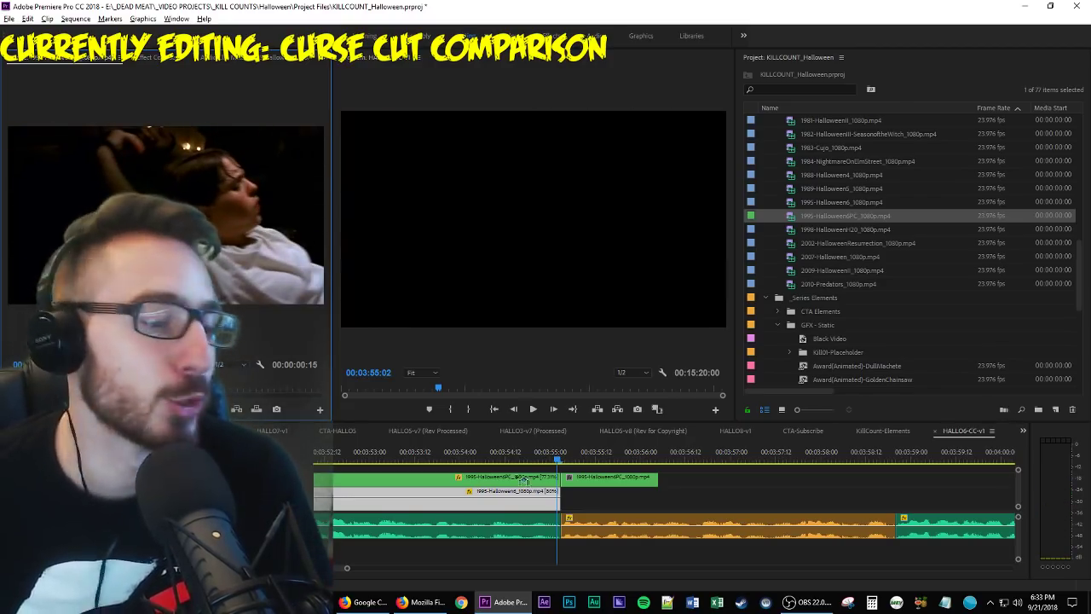
pyautogui.press('.')
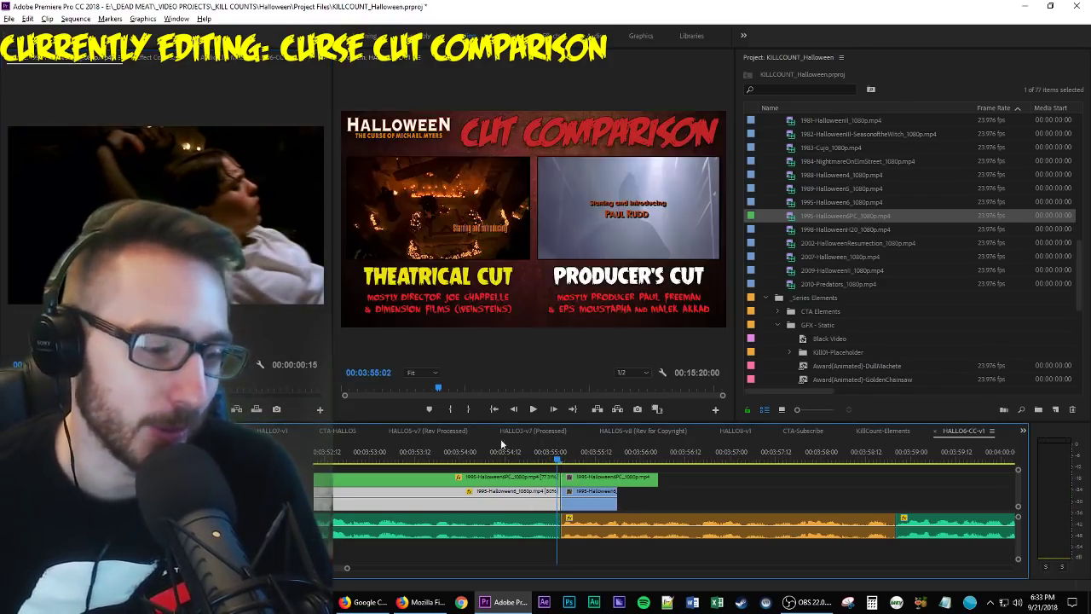
pyautogui.click(136, 56)
pyautogui.click(53, 103)
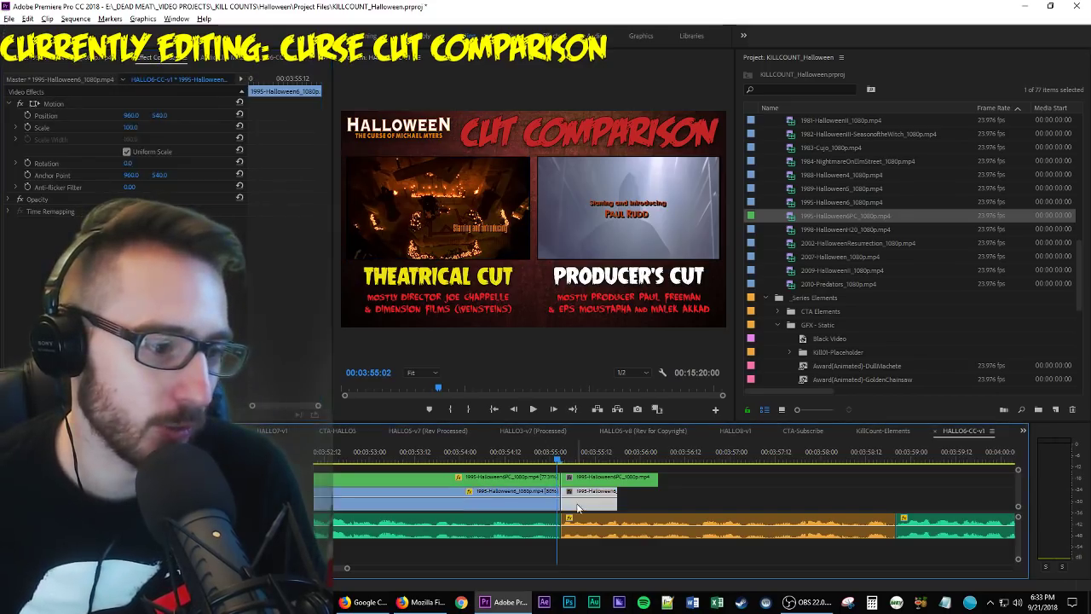
pyautogui.click(538, 479)
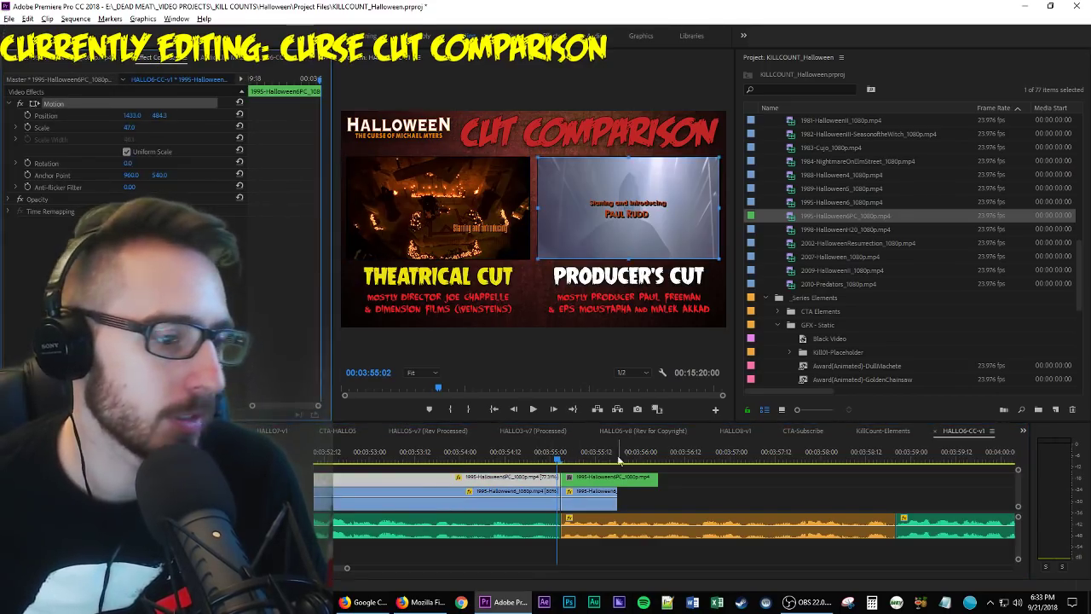
pyautogui.click(614, 482)
# Extend the theatrical labor excerpt past the end of the Producer's Cut excerpt and play both from 00:03:55:02.
pyautogui.moveTo(625, 503); pyautogui.dragTo(778, 491)
pyautogui.click(778, 492)
pyautogui.press('space')
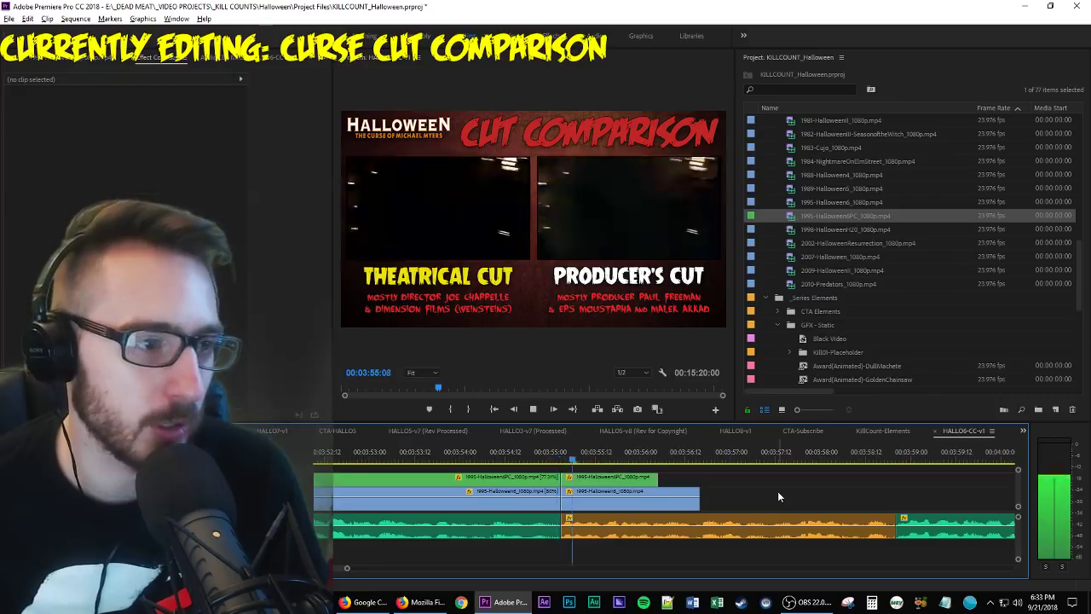
pyautogui.press('space')
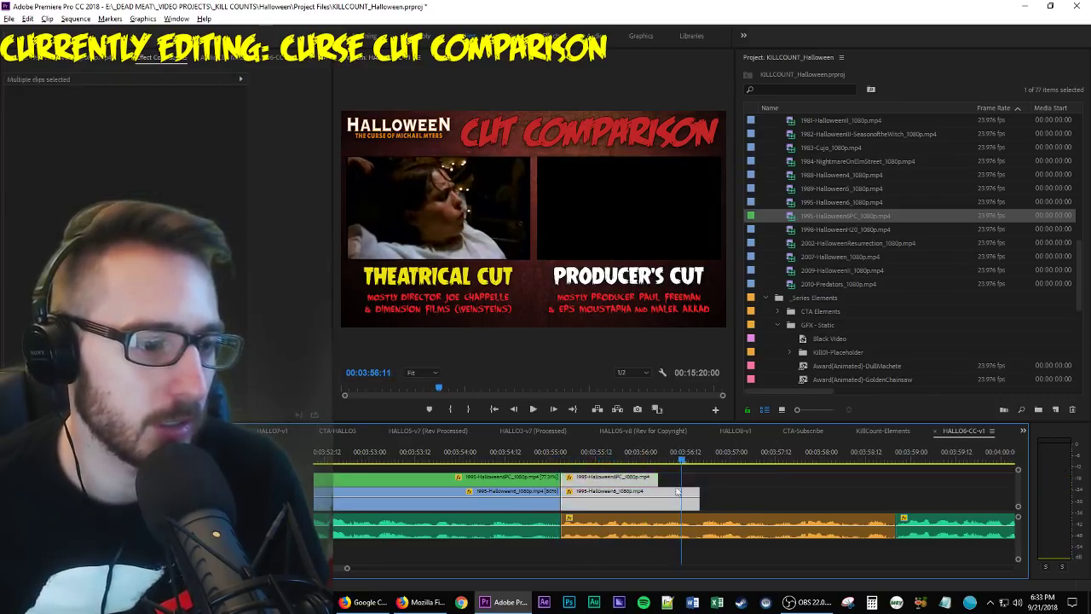
# Lengthen the Producer's Cut labor excerpt and move both labor excerpts to start with the green narration clip at 00:03:58:20.
pyautogui.moveTo(658, 478); pyautogui.dragTo(944, 506)
pyautogui.scroll(-5, 847, 519)
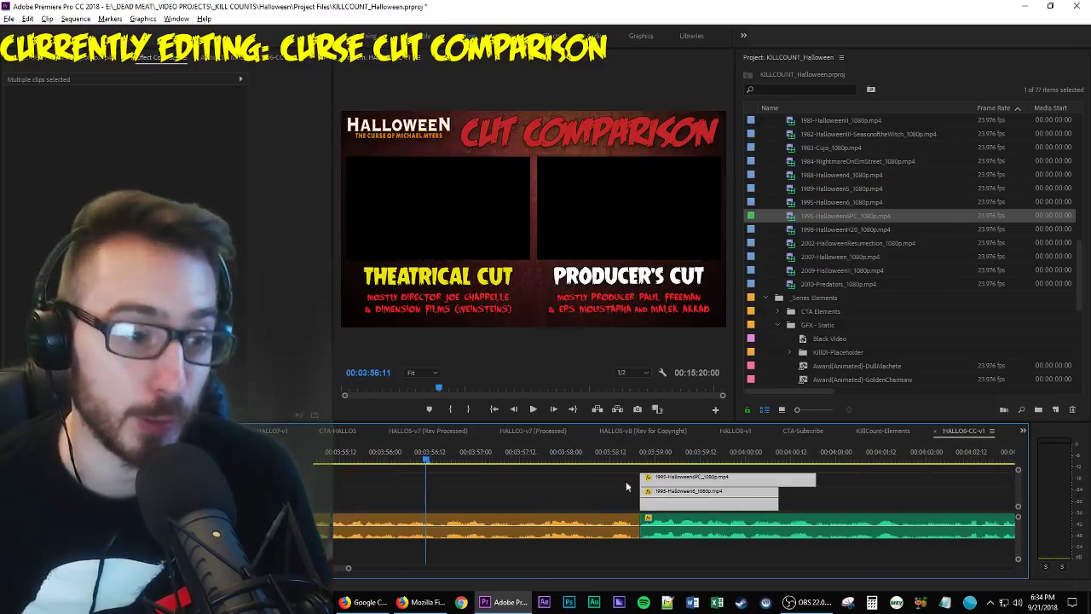
pyautogui.scroll(3, 606, 496)
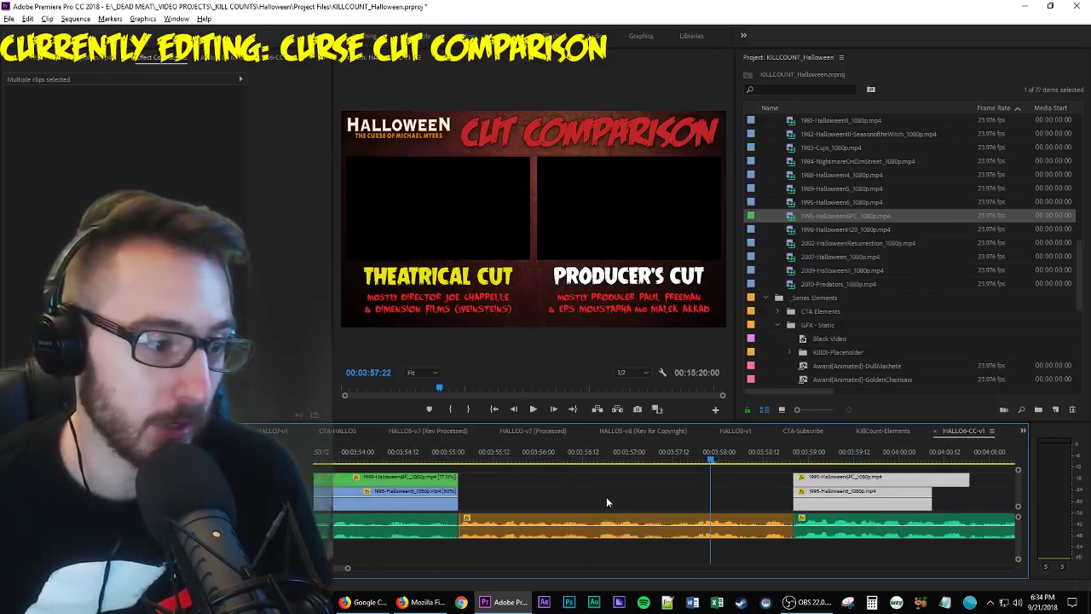
# Delete the section of the Cut Comparison graphic above the orange narration clip and bring the playhead to 00:03:58:20.
pyautogui.press('Delete')
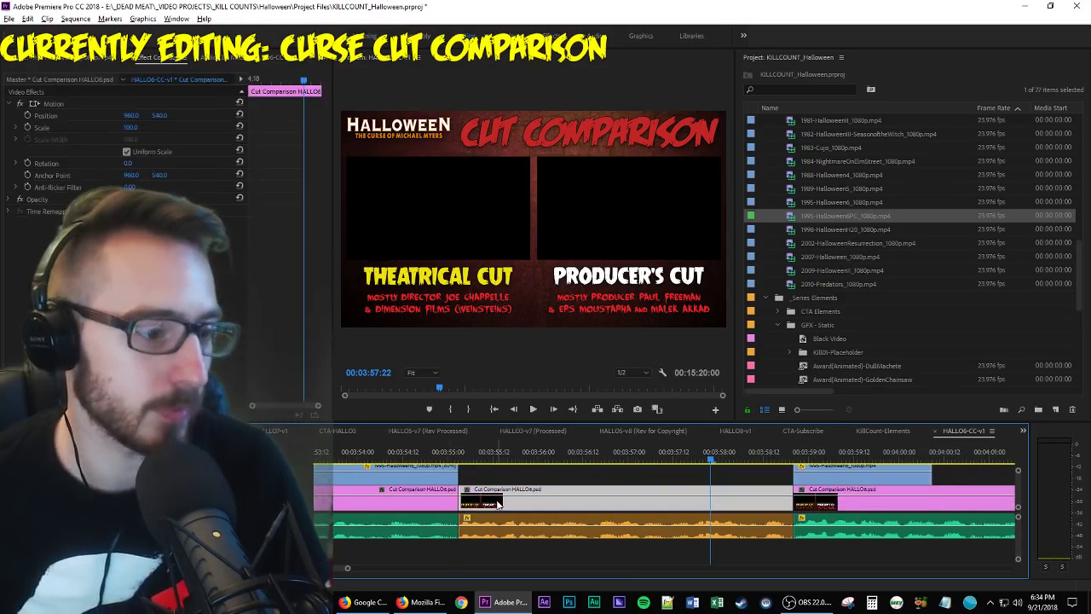
pyautogui.press('space')
pyautogui.scroll(-3, 559, 485)
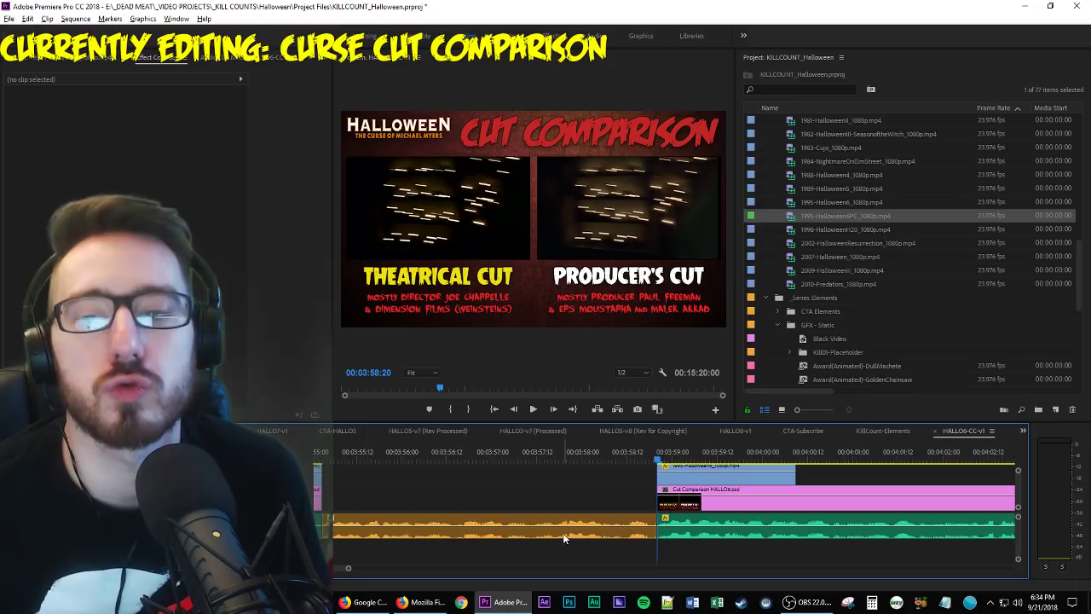
pyautogui.scroll(-5, 563, 533)
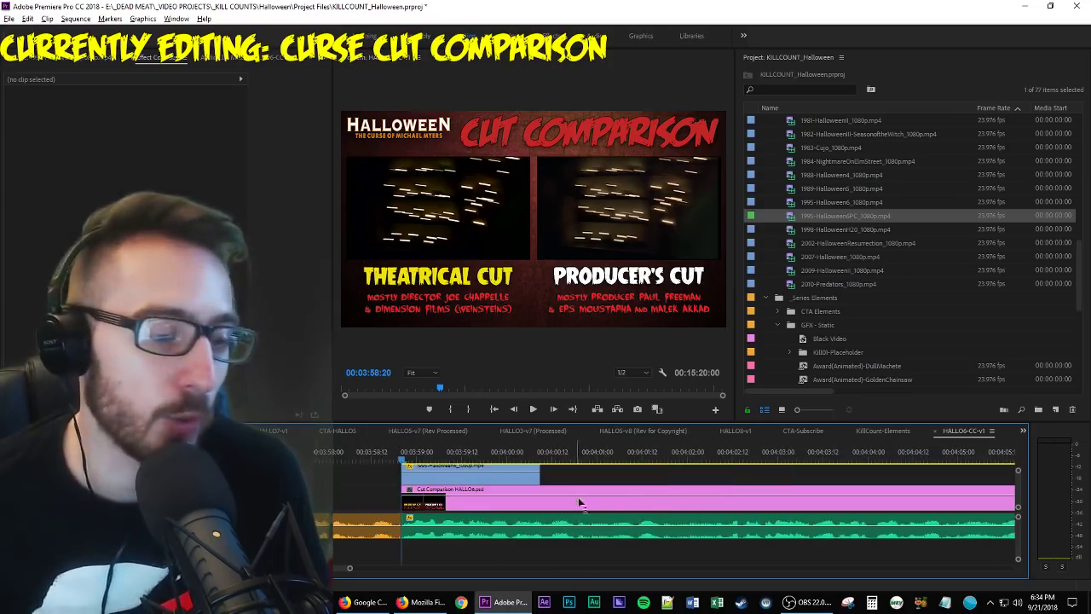
# Extend the theatrical labor clip to 00:04:03:20 and the Producer's Cut clip slightly beyond it, and play both from 00:03:58:20.
pyautogui.moveTo(544, 473); pyautogui.dragTo(772, 476)
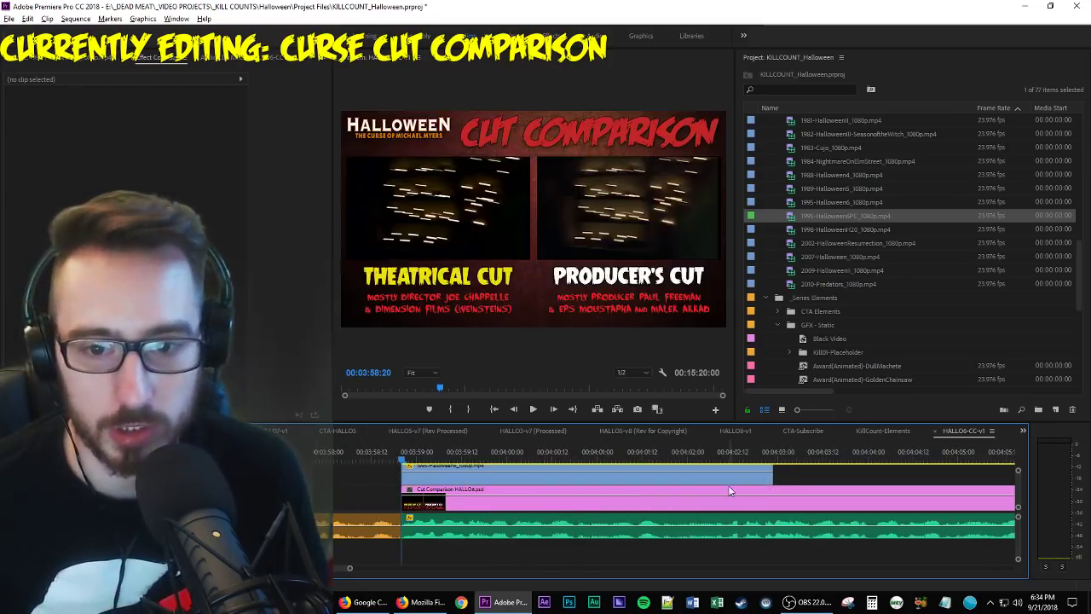
pyautogui.scroll(-5, 724, 490)
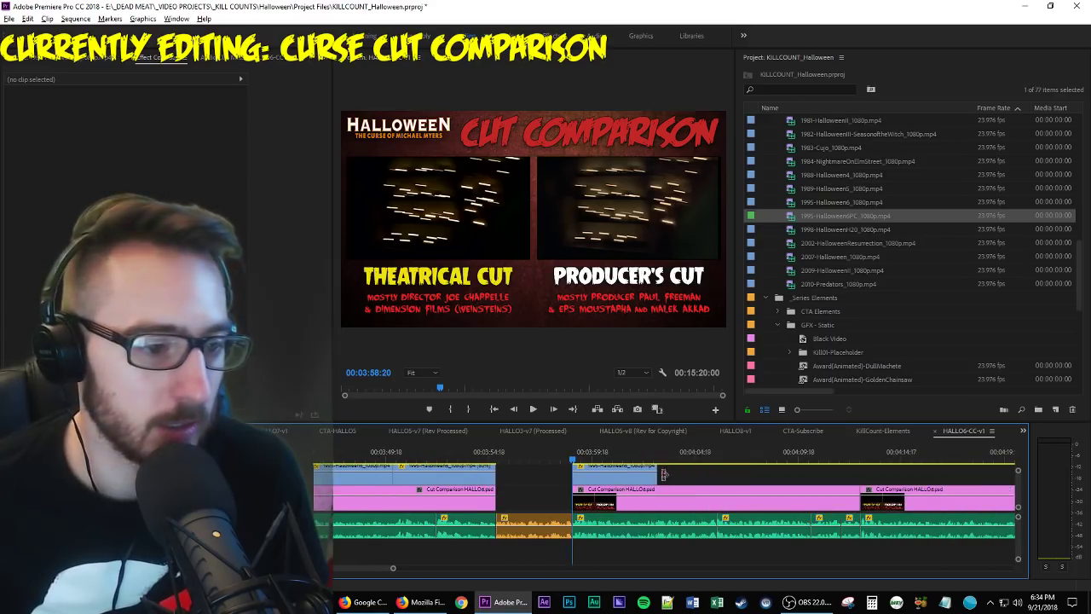
pyautogui.moveTo(652, 479); pyautogui.dragTo(671, 480)
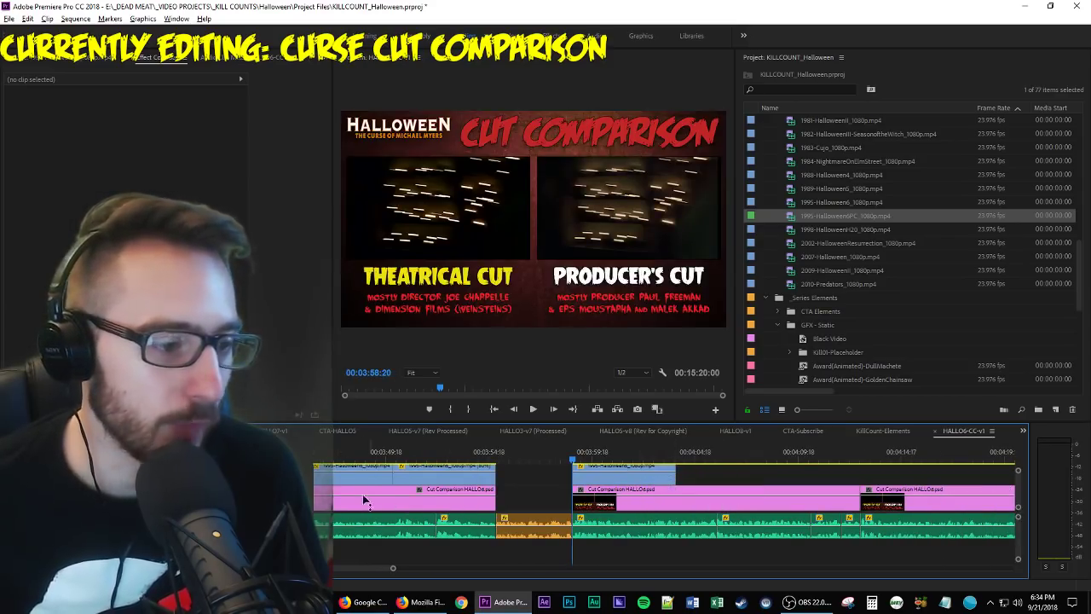
pyautogui.hotkey('ctrl', '-')
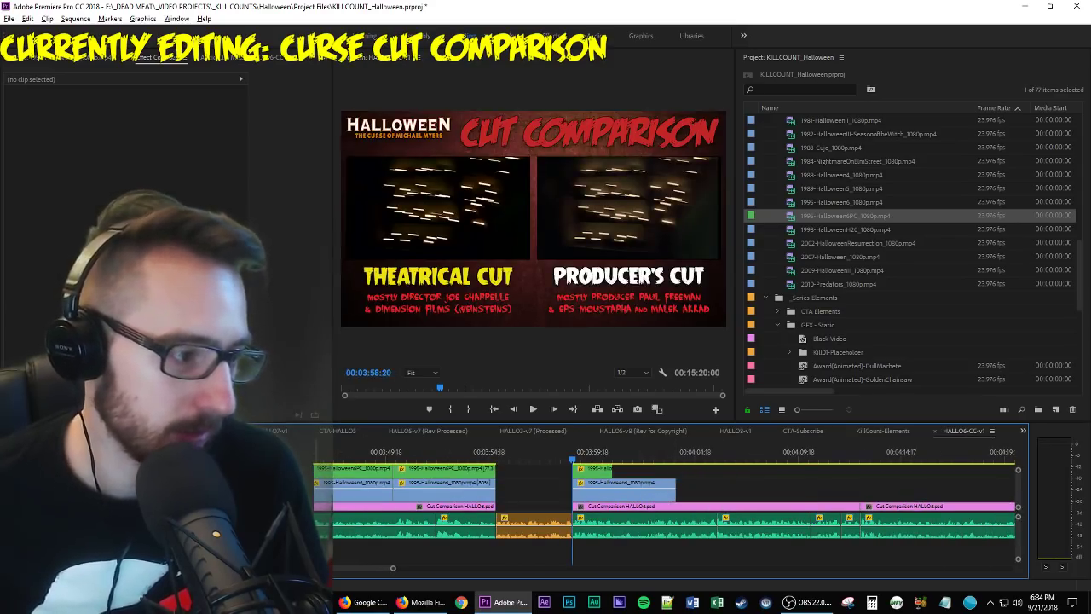
pyautogui.scroll(-1, 665, 486)
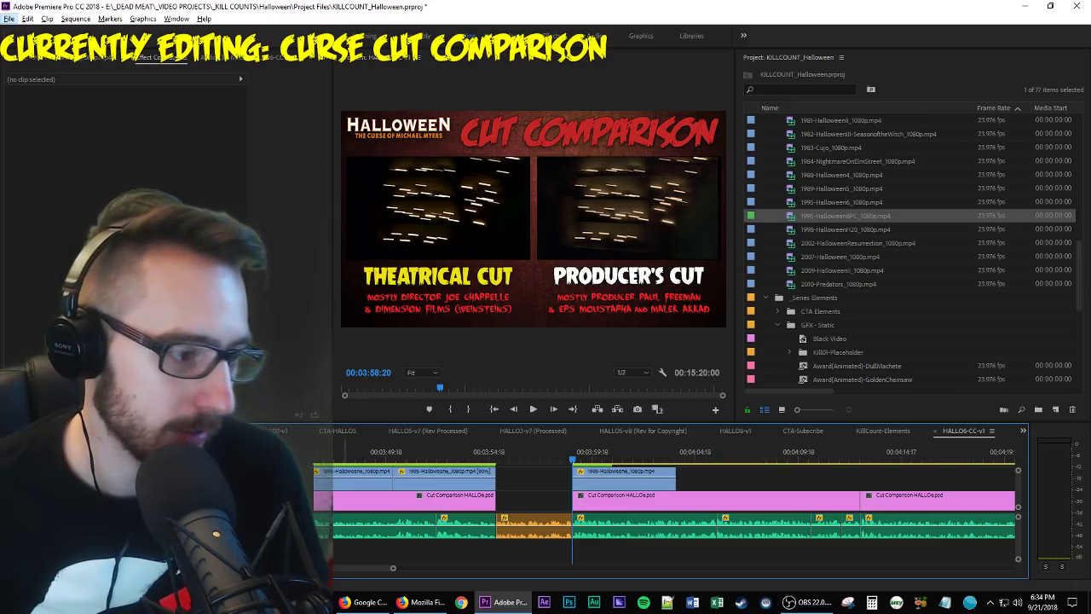
pyautogui.scroll(1, 441, 535)
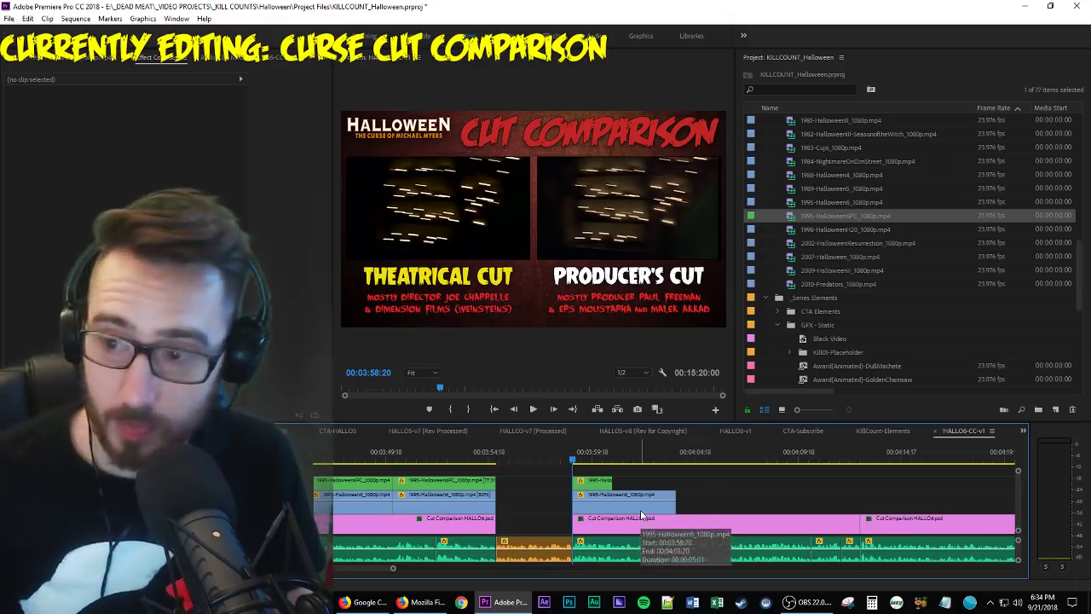
pyautogui.moveTo(609, 479); pyautogui.dragTo(704, 479)
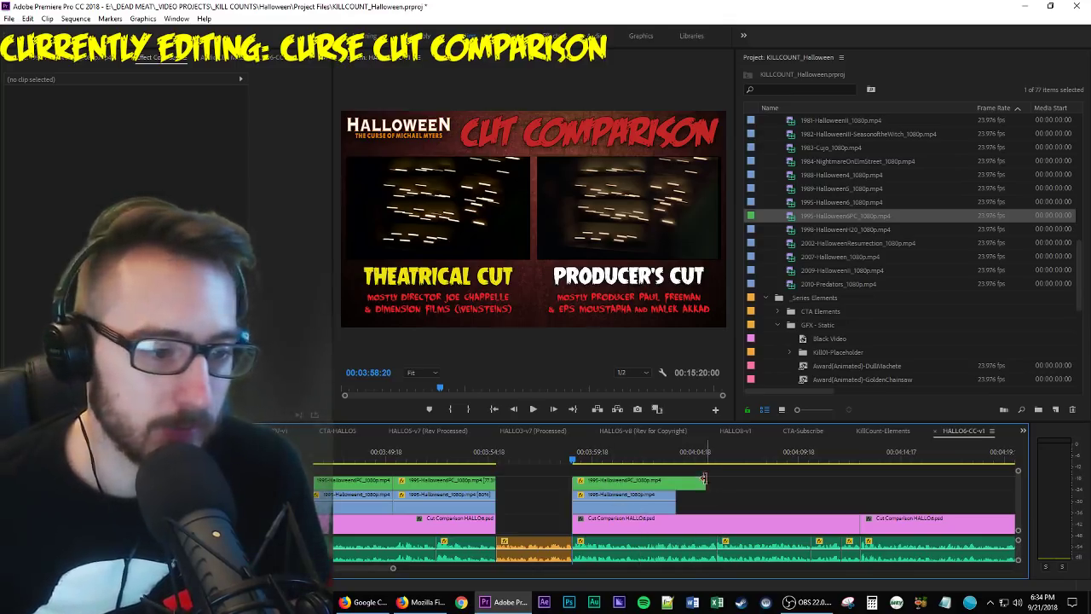
pyautogui.press('space')
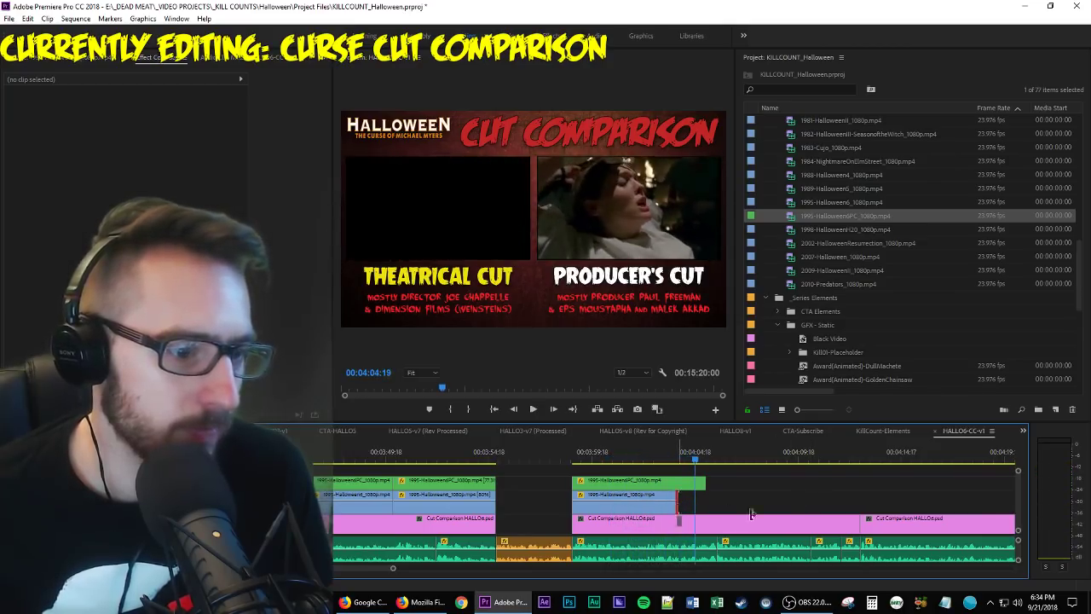
# Extend both labor clips further over the narration and replay them to find the cut point around 00:04:04:01.
pyautogui.moveTo(676, 495); pyautogui.dragTo(800, 483)
pyautogui.press('space')
pyautogui.press('space')
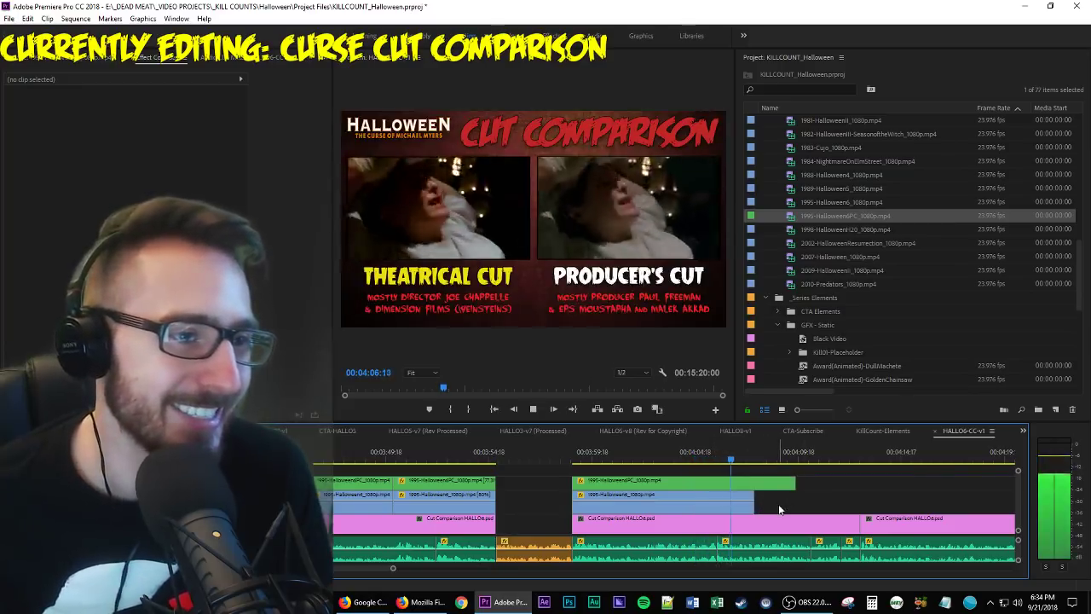
pyautogui.press('space')
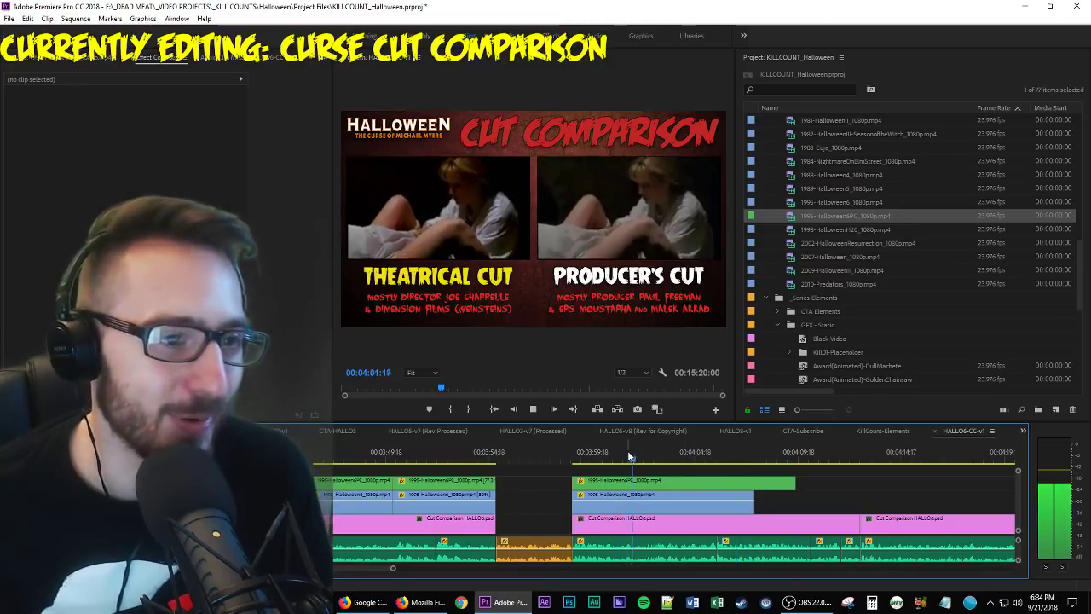
pyautogui.press('space')
pyautogui.press('space')
pyautogui.press('space')
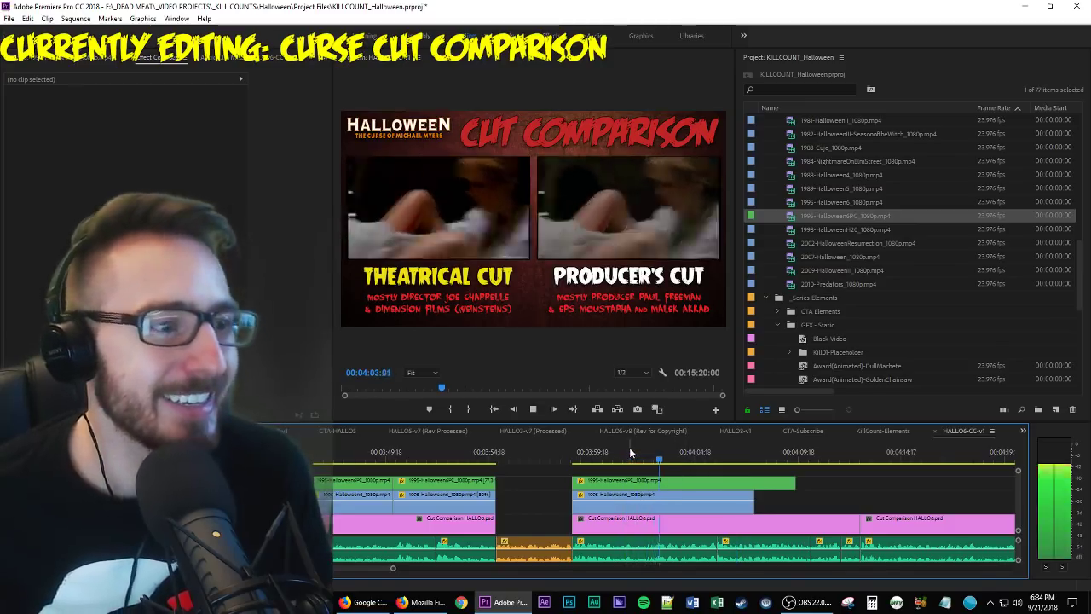
pyautogui.press('space')
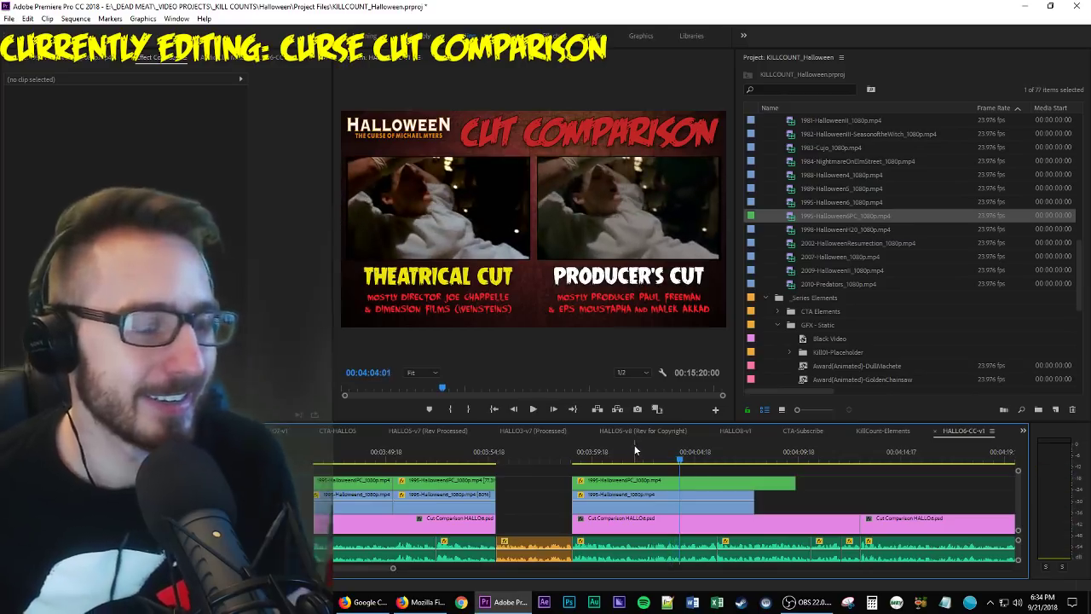
# Split both labor clips at 00:04:04:02 and slip the second segments to the distant theatrical shot and the Producer's Cut shot with the baby.
pyautogui.press('Right')
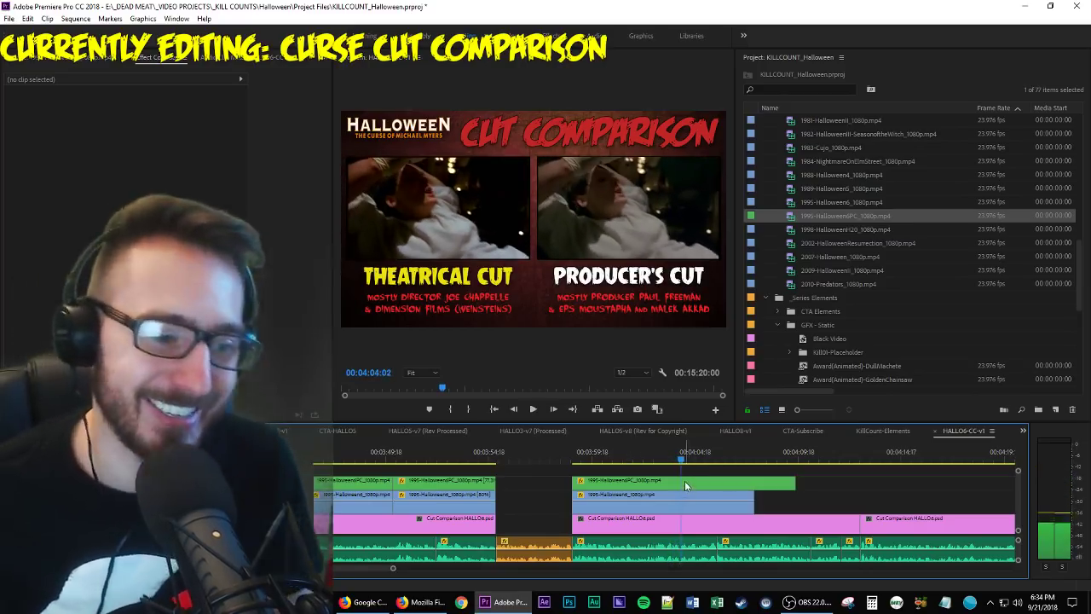
pyautogui.hotkey('ctrl', 'k')
pyautogui.click(714, 484)
pyautogui.keyDown('shift'); pyautogui.click(714, 508); pyautogui.keyUp('shift')
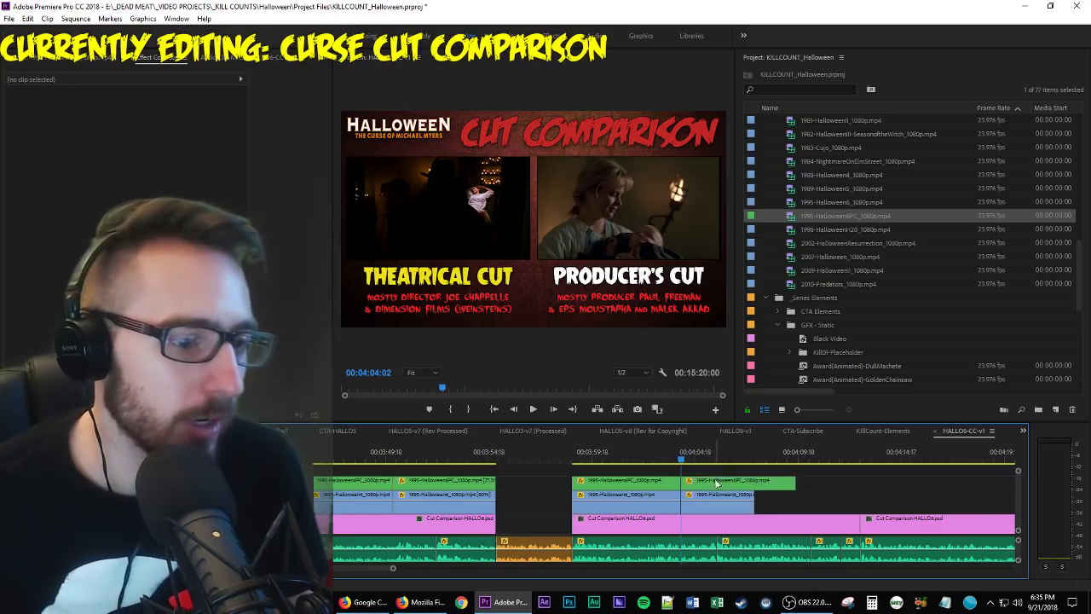
# Temporarily disable the Motion effect on the second Producer's Cut segment to inspect its shot full frame, and re-enable it.
pyautogui.click(700, 481)
pyautogui.click(18, 104)
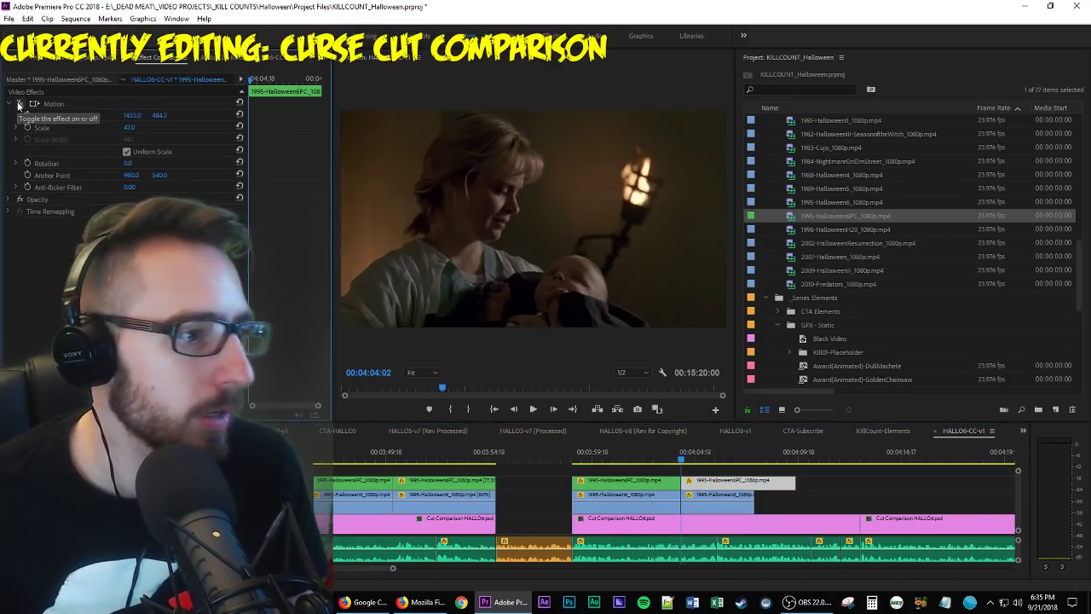
pyautogui.click(19, 104)
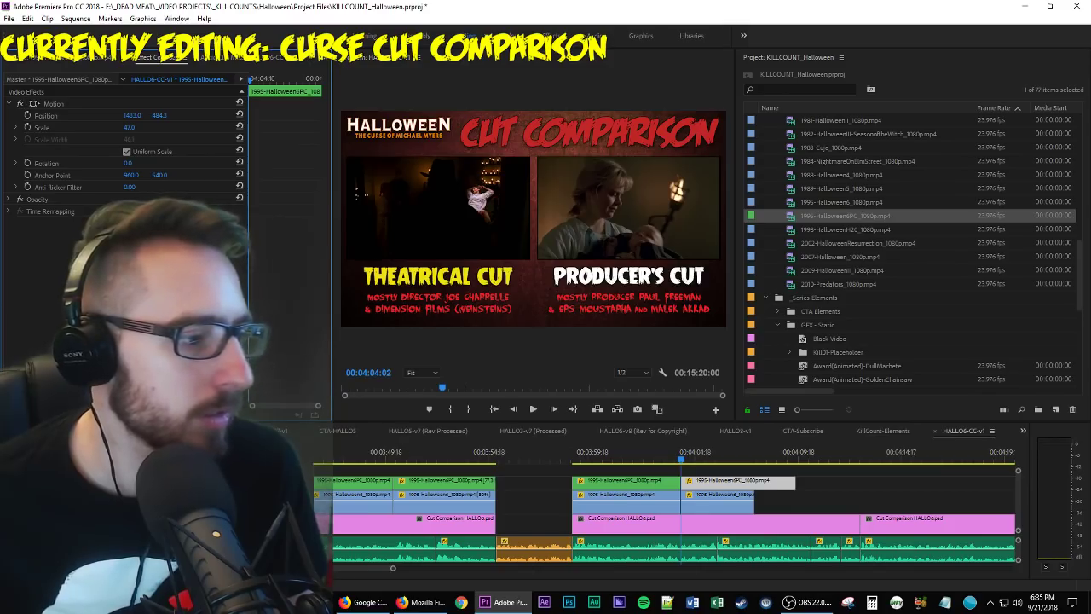
# Extend the second theatrical segment to just past the end of the Producer's Cut segment above it.
pyautogui.click(786, 501)
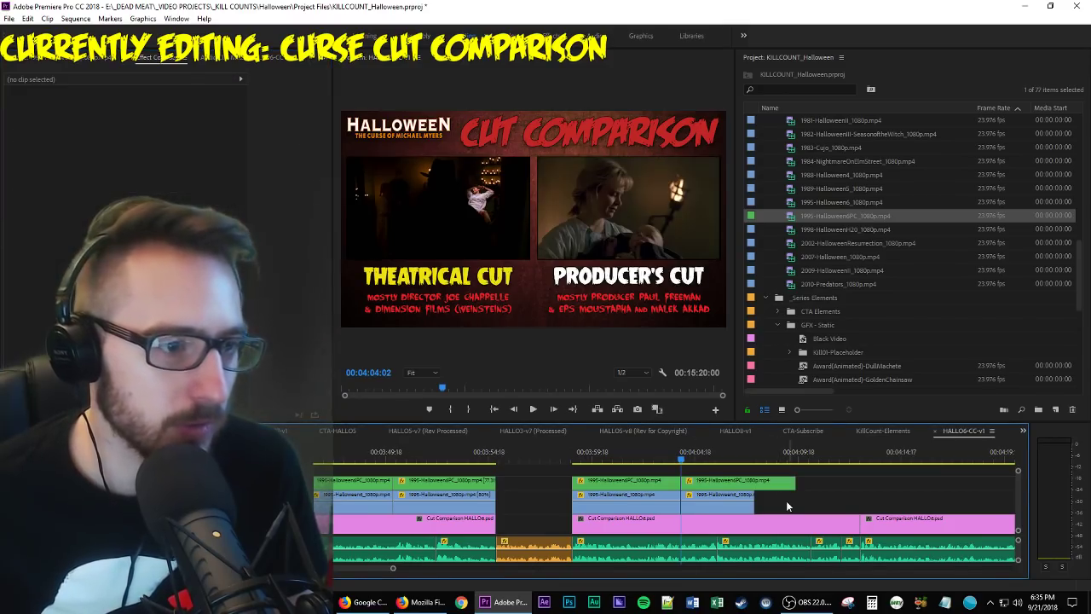
pyautogui.click(747, 484)
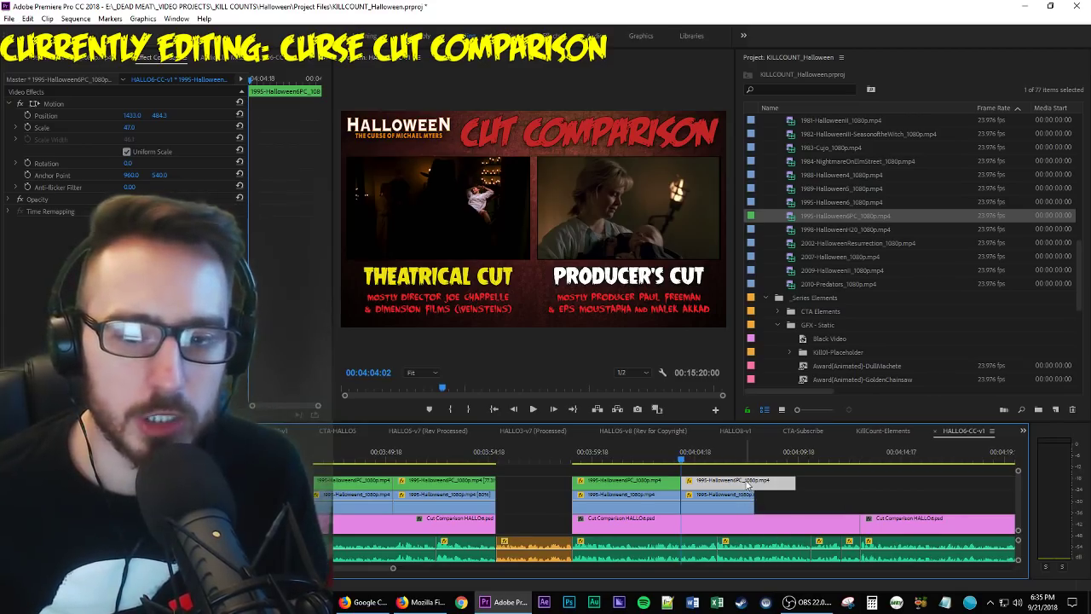
pyautogui.click(794, 504)
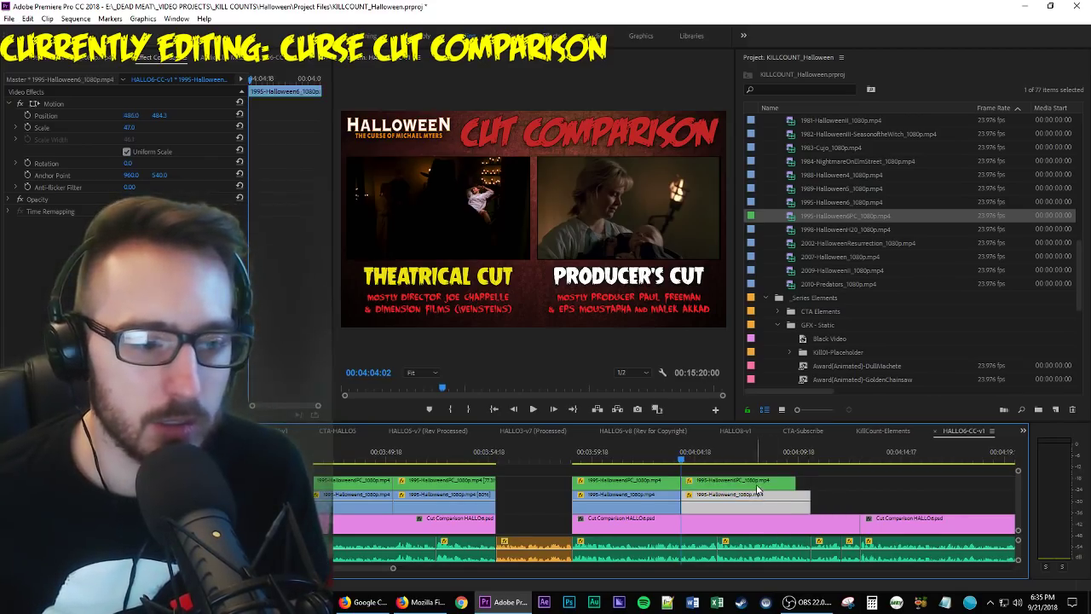
# Slip the second theatrical and Producer's Cut segments to different points in their footage and play both from 00:04:04:02.
pyautogui.keyDown('shift'); pyautogui.click(756, 486); pyautogui.keyUp('shift')
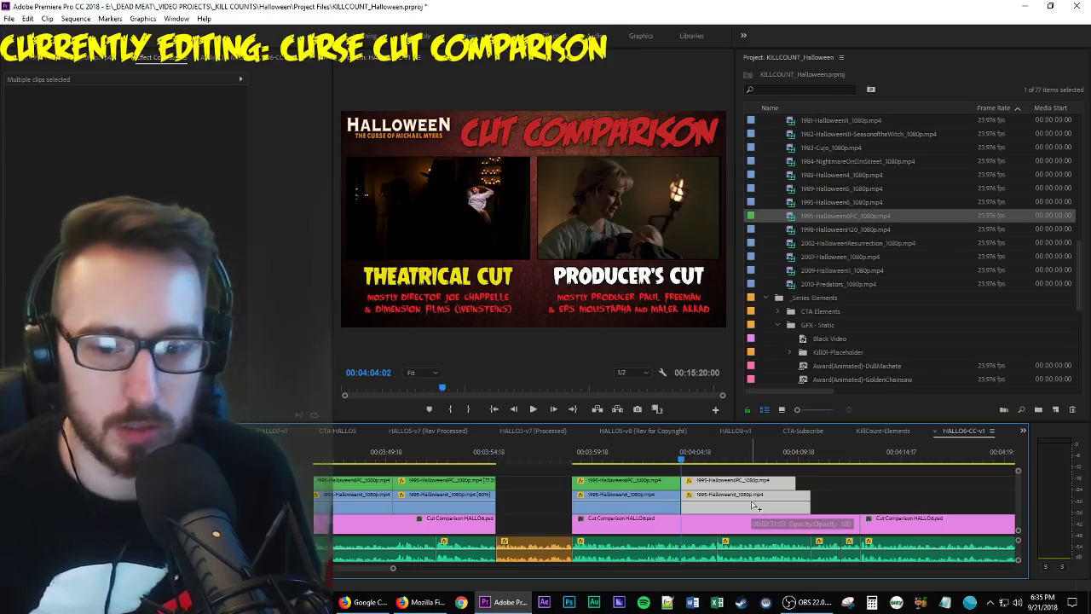
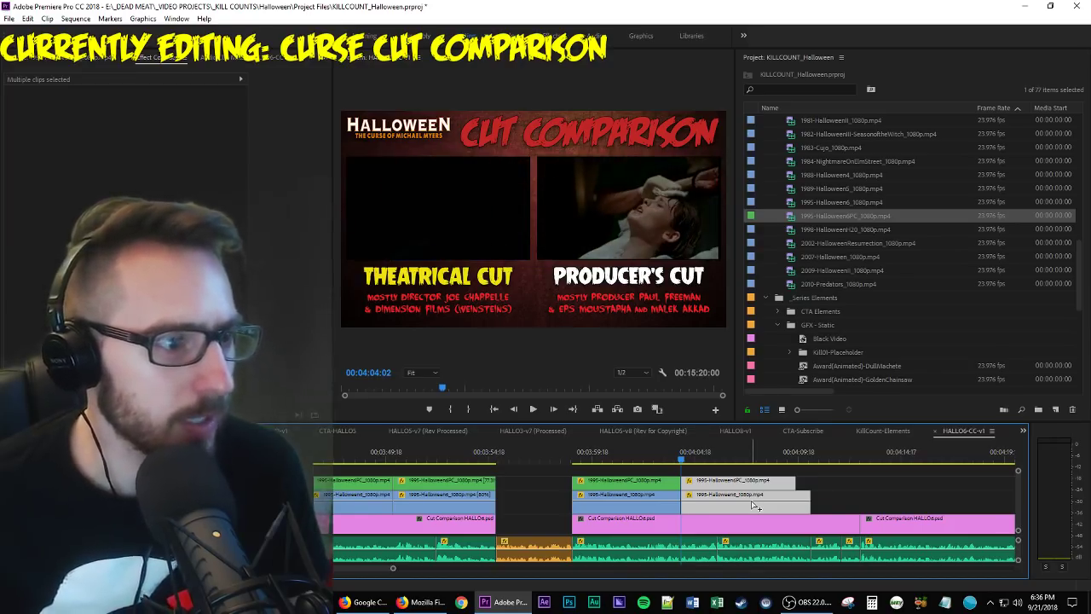
pyautogui.click(862, 479)
pyautogui.click(788, 504)
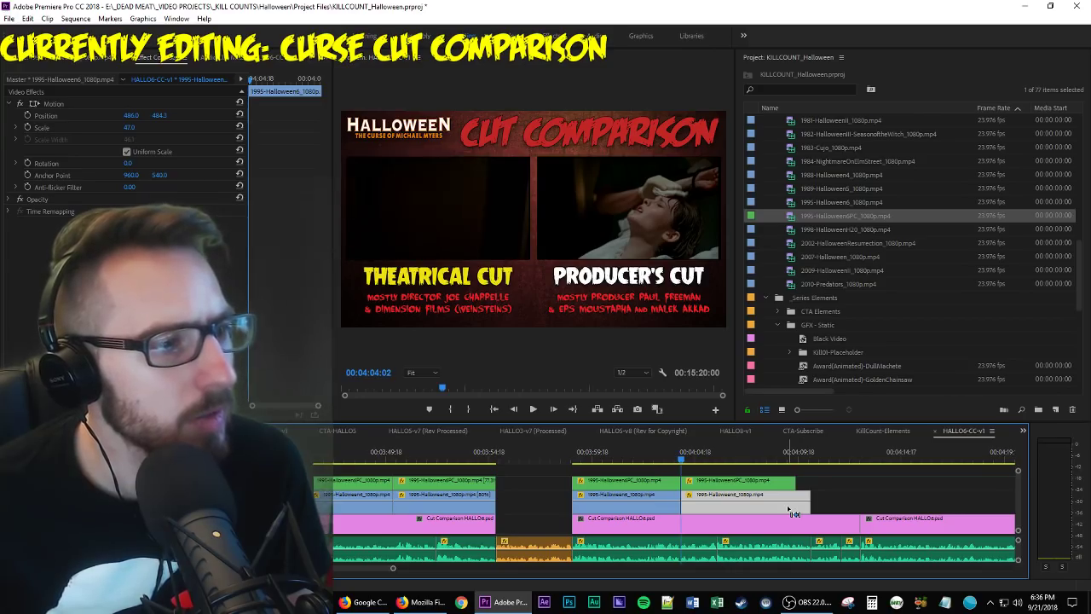
pyautogui.click(762, 482)
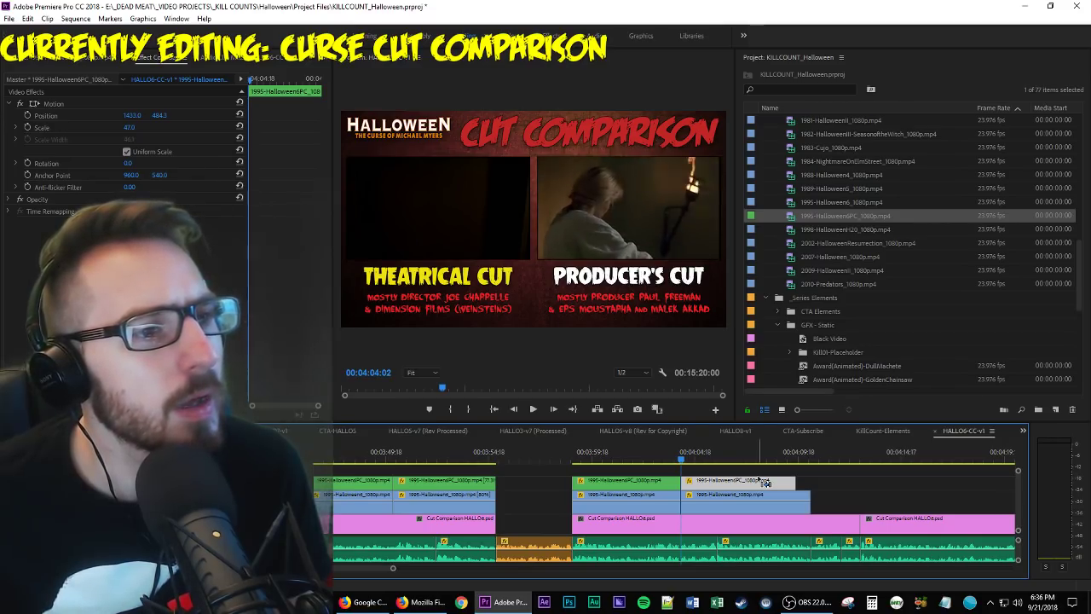
pyautogui.press('space')
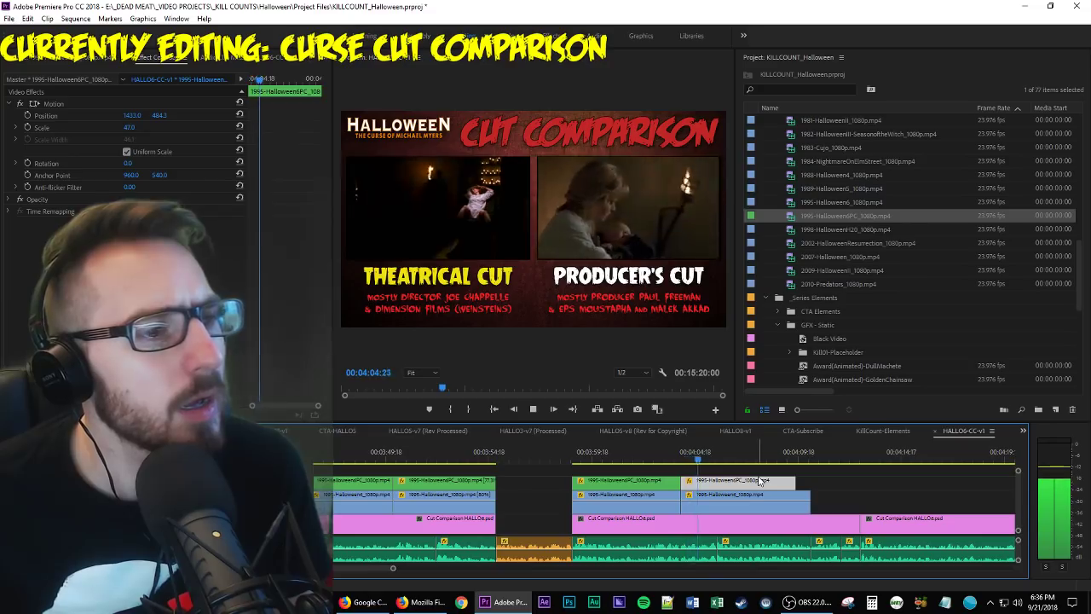
# Play the second theatrical and Producer's Cut segments against the narration and extend both to about 00:04:15.
pyautogui.press('space')
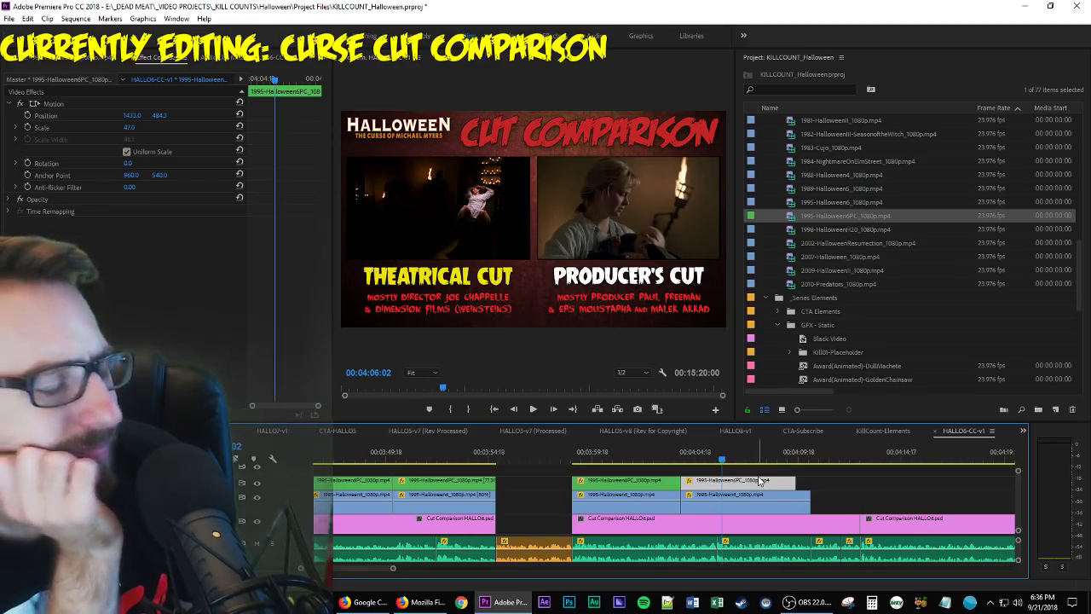
pyautogui.press('space')
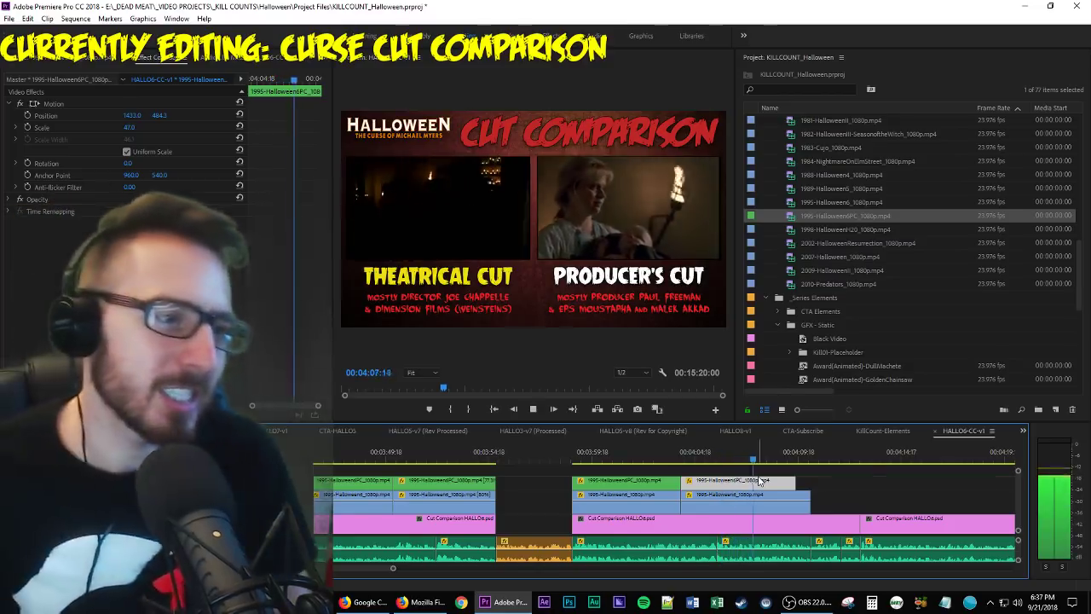
pyautogui.press('space')
pyautogui.moveTo(794, 480); pyautogui.dragTo(919, 504)
pyautogui.press('space')
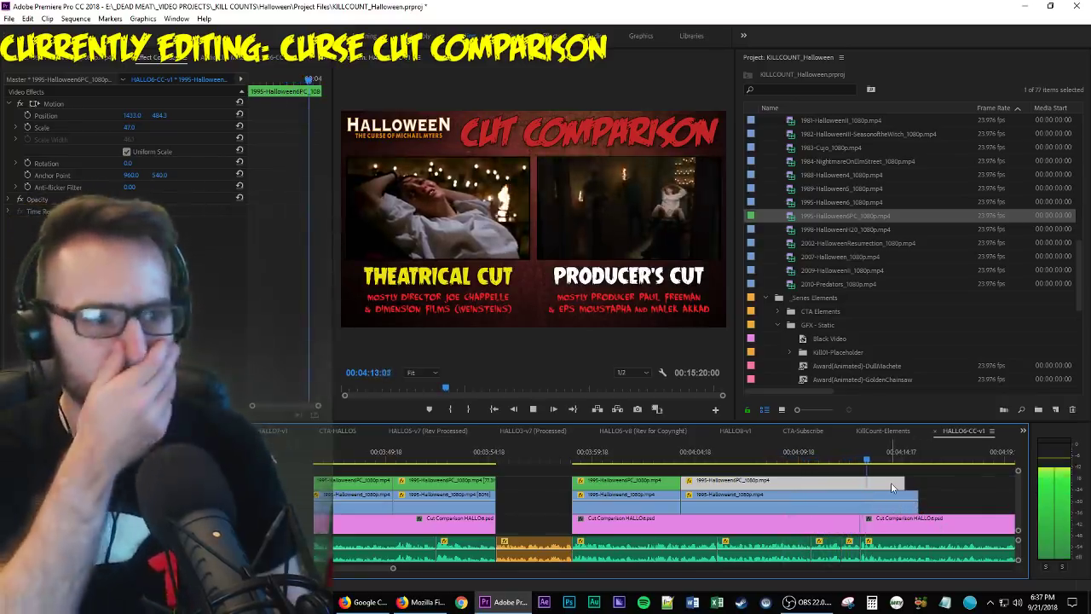
pyautogui.press('space')
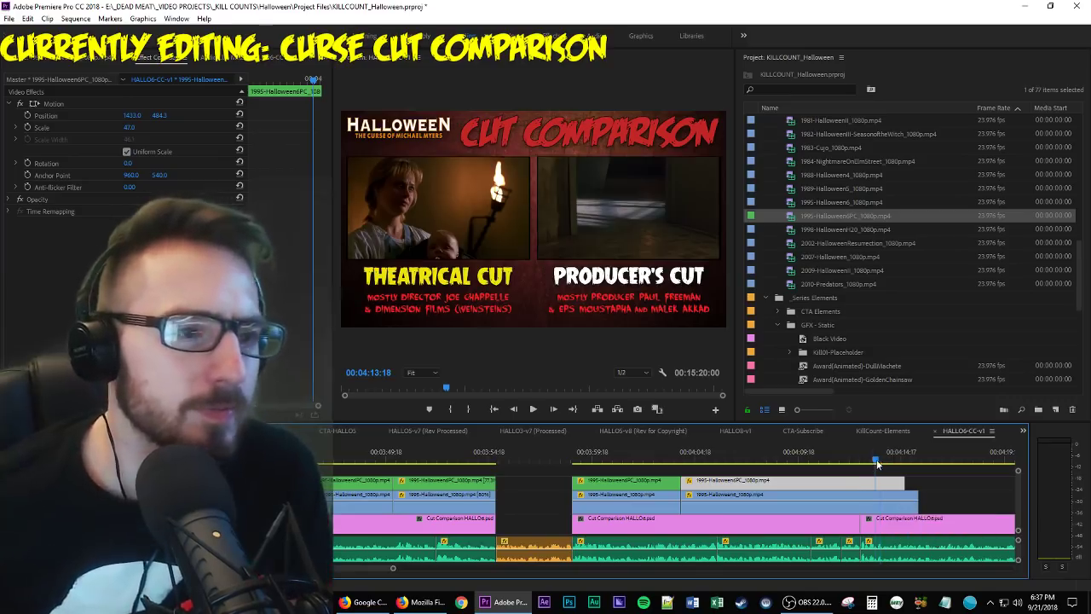
# Split the second Producer's Cut segment at 00:04:10:17, move the latter piece back to the segment's start and delete the leftover.
pyautogui.moveTo(878, 463); pyautogui.dragTo(814, 467)
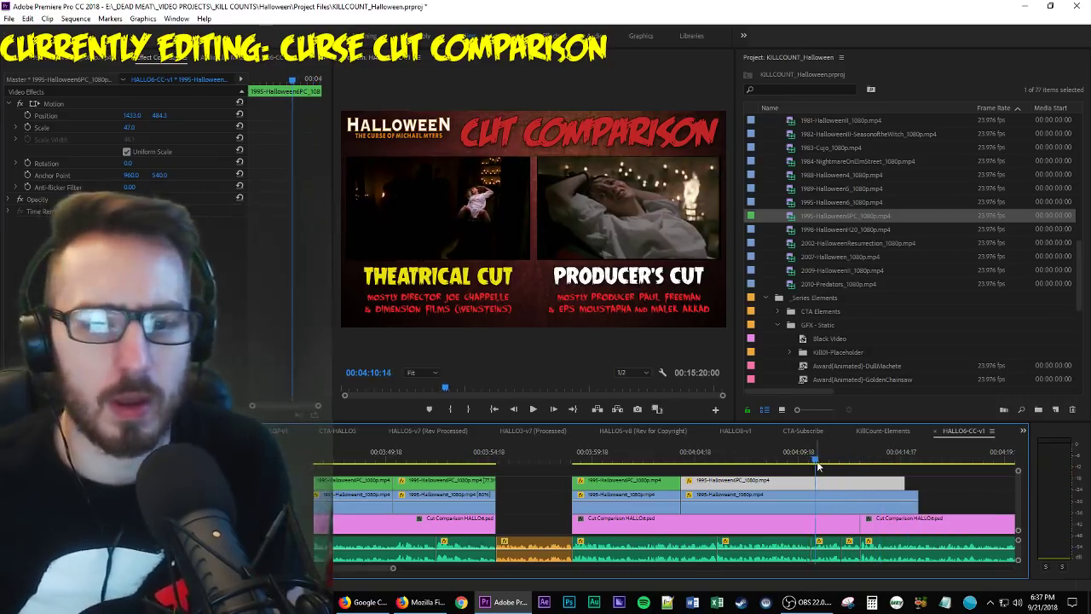
pyautogui.press('Right')
pyautogui.press('Right')
pyautogui.press('Right')
pyautogui.press('c')
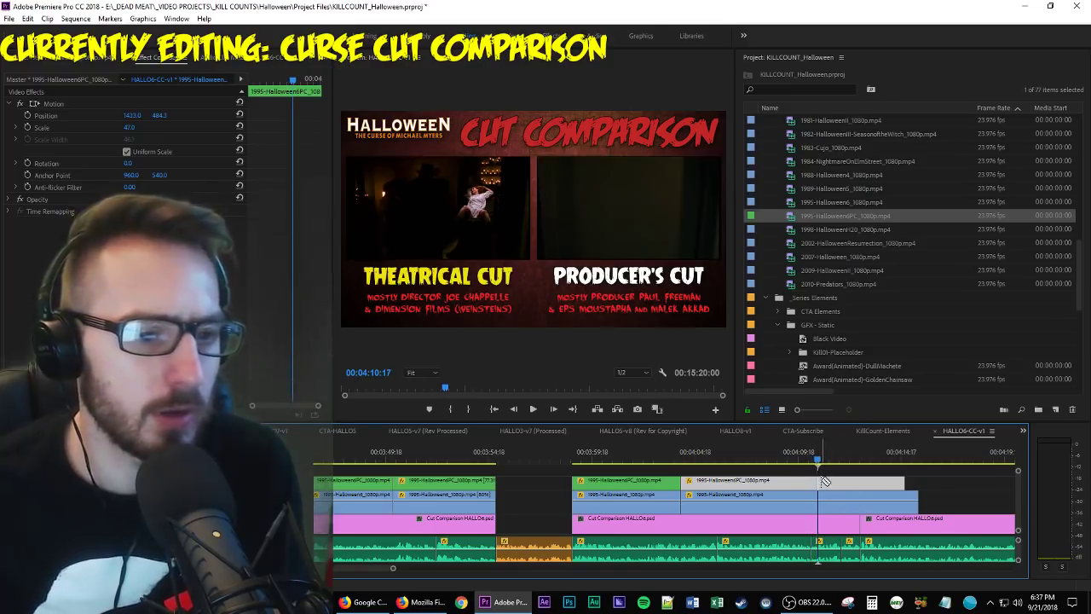
pyautogui.click(824, 481)
pyautogui.moveTo(845, 481); pyautogui.dragTo(727, 481)
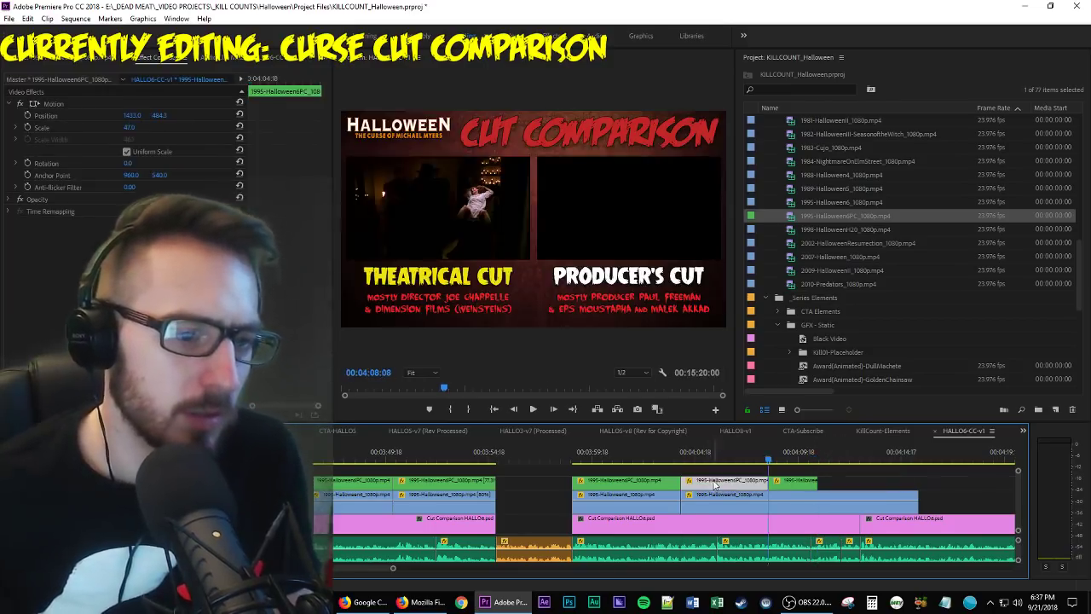
pyautogui.click(794, 483)
pyautogui.press('Delete')
# Extend the moved Producer's Cut piece to just past the end of the theatrical segment below while playing both.
pyautogui.press('space')
pyautogui.moveTo(770, 481); pyautogui.dragTo(845, 480)
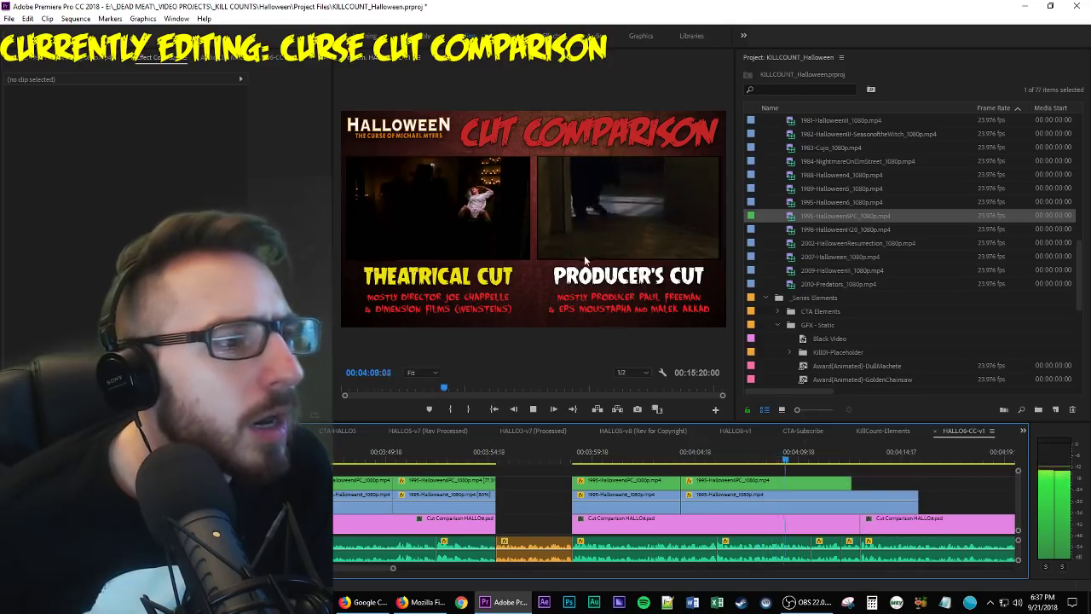
pyautogui.moveTo(850, 482); pyautogui.dragTo(925, 484)
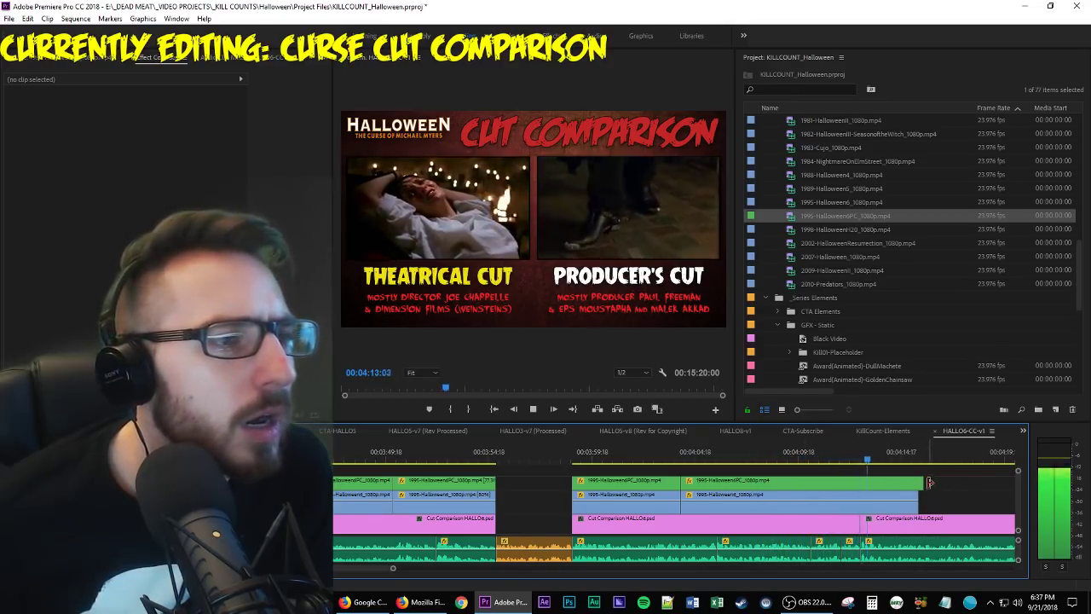
pyautogui.press('space')
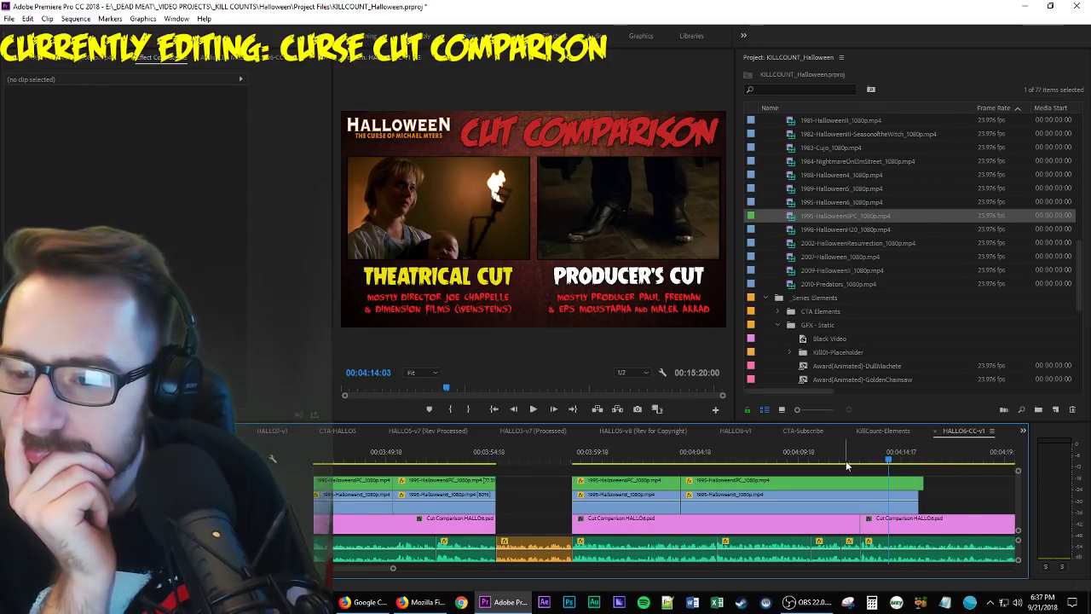
# Play both second segments again from their start and step back to 00:04:06:13 to compare the two shots.
pyautogui.press('Up')
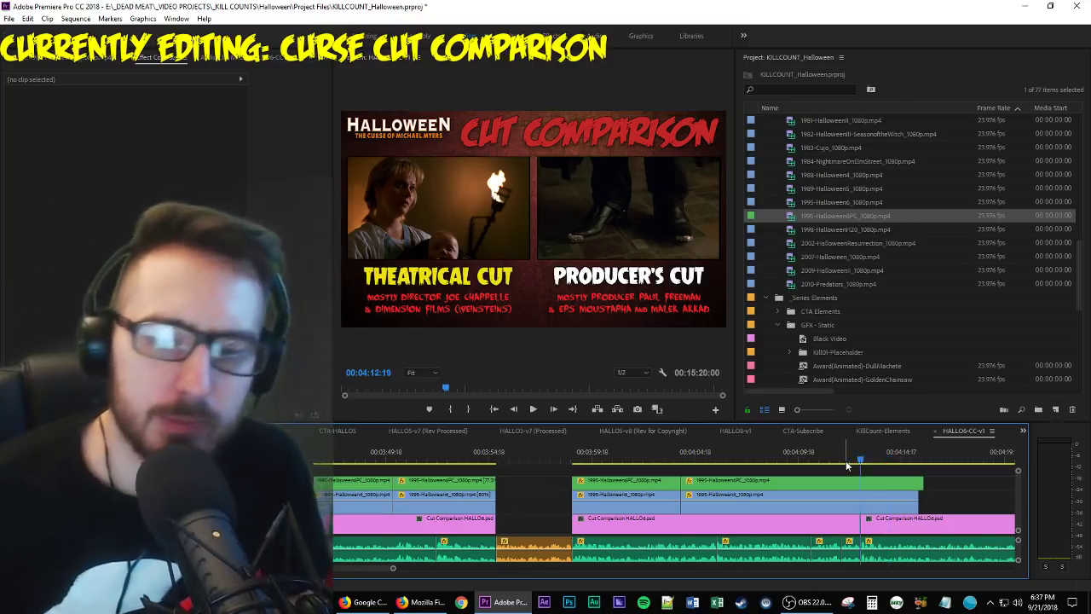
pyautogui.press('Up')
pyautogui.press('Up')
pyautogui.press('space')
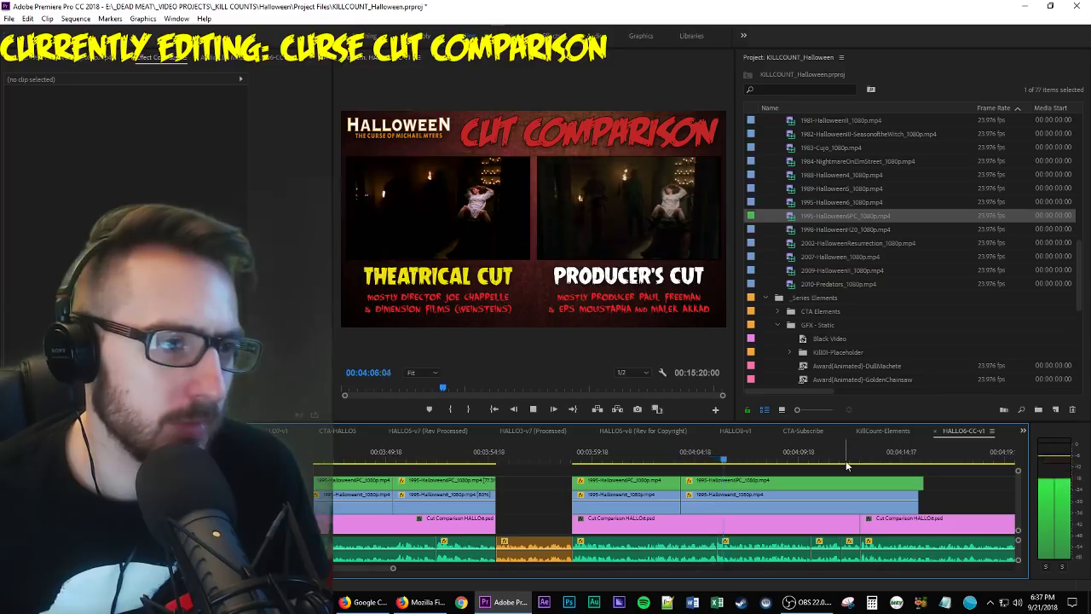
pyautogui.press('space')
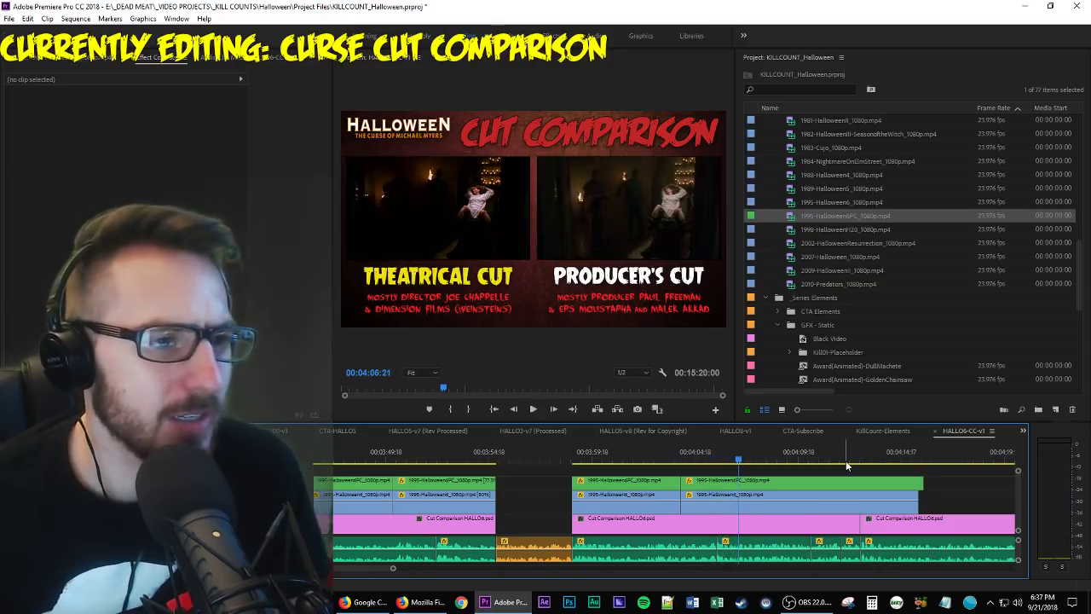
pyautogui.press('Left')
pyautogui.press('Left')
pyautogui.press('Left')
pyautogui.press('Left')
pyautogui.press('Left')
pyautogui.press('Left')
pyautogui.press('Left')
pyautogui.press('Left')
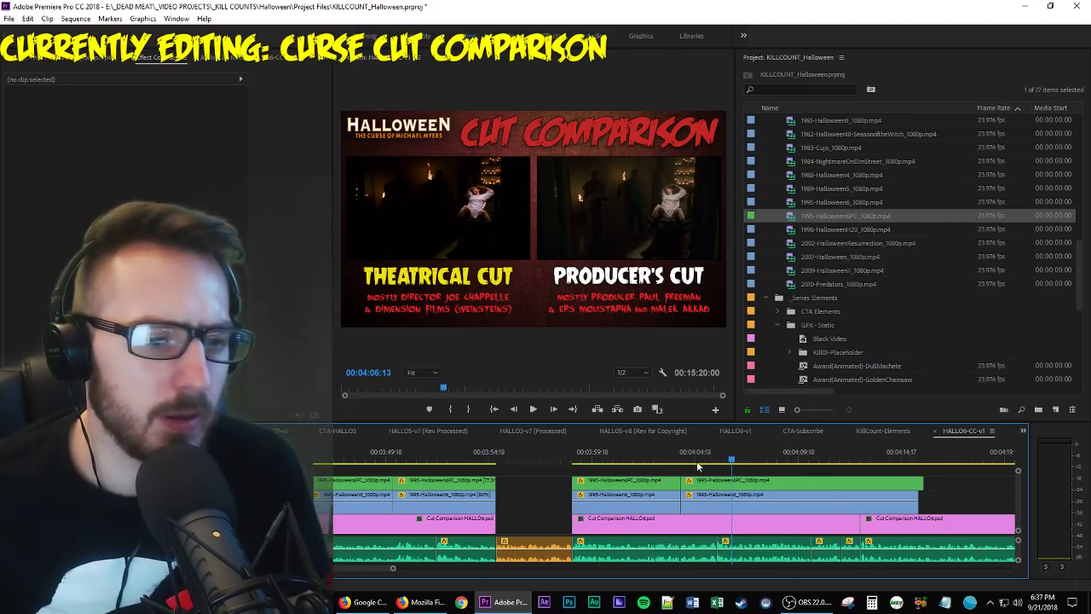
# Split the Cut Comparison graphic at the cut between the first and second clip segments and play across it.
pyautogui.click(667, 459)
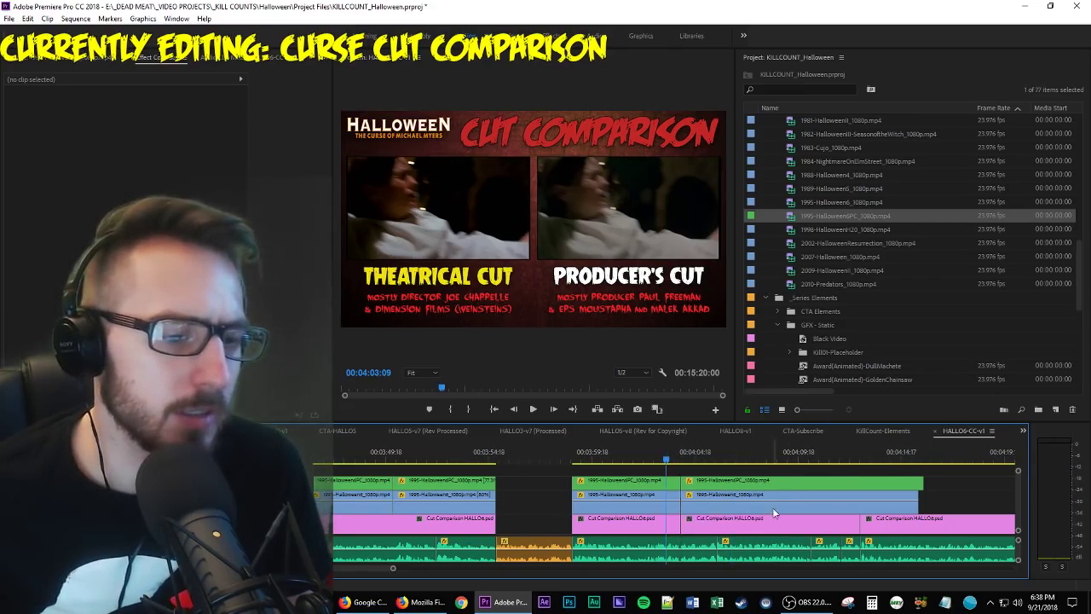
pyautogui.press('Up')
pyautogui.press('space')
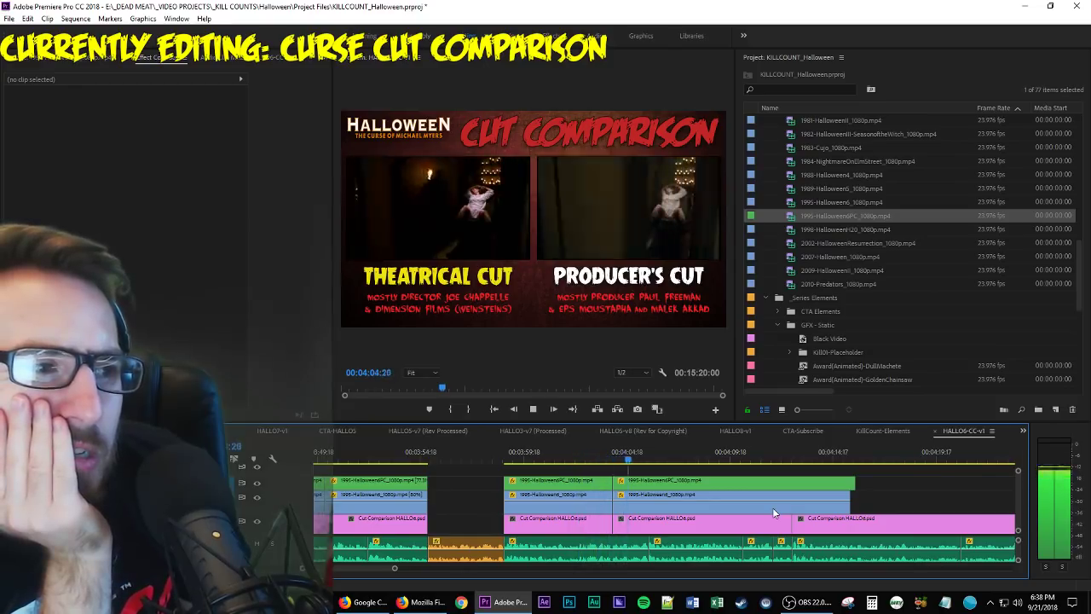
pyautogui.press('space')
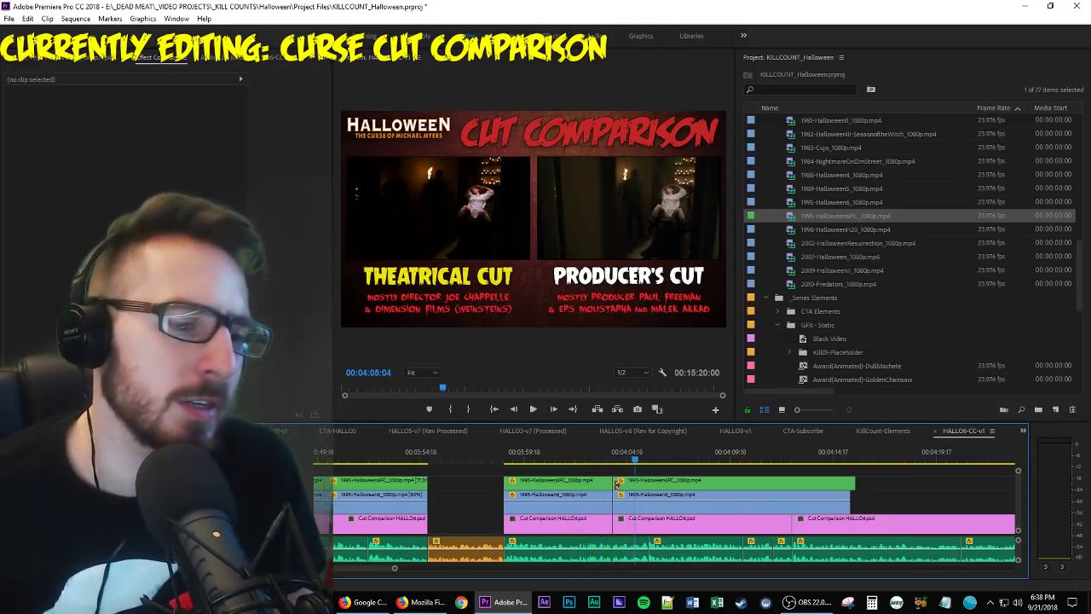
# Move both second segments back over the first ones to the start of the graphic and extend them to about 00:04:14.
pyautogui.moveTo(772, 507); pyautogui.dragTo(546, 508)
pyautogui.press('space')
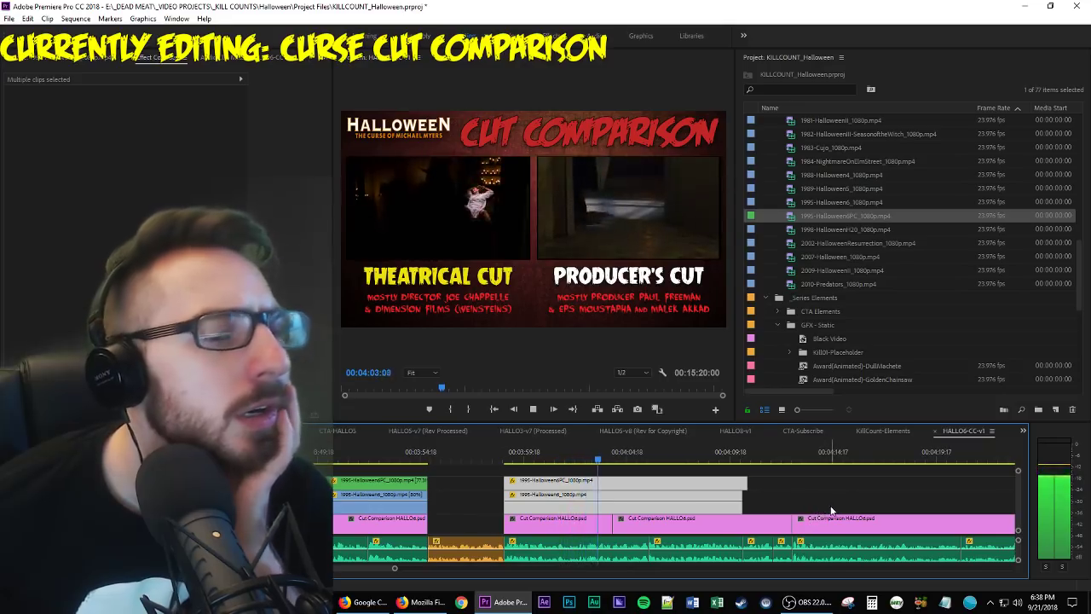
pyautogui.moveTo(783, 485)
pyautogui.mouseDown()
pyautogui.moveTo(738, 503)
pyautogui.moveTo(800, 492)
pyautogui.mouseUp()
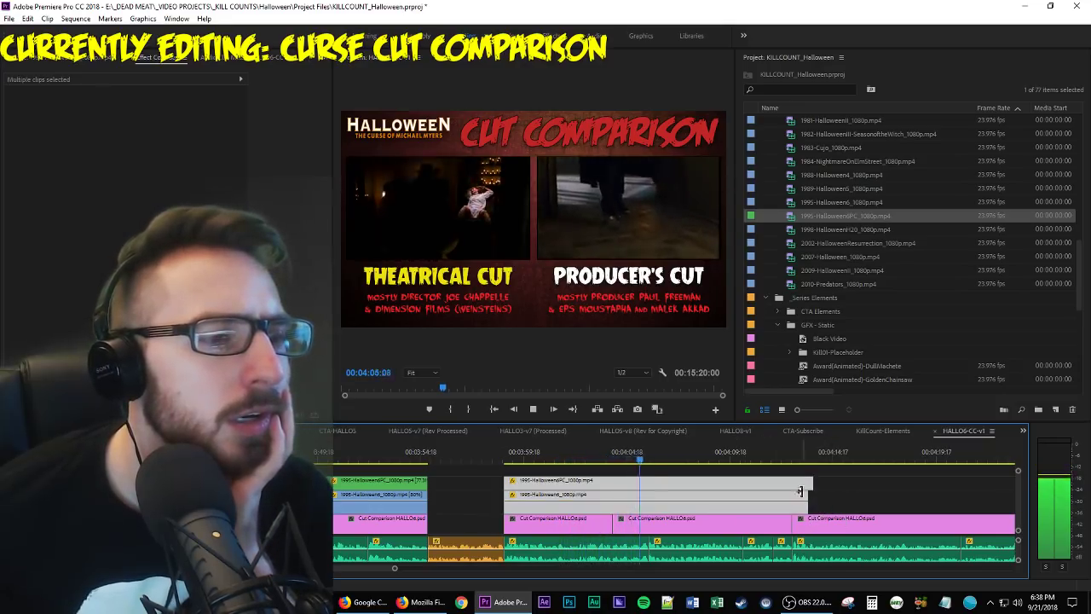
pyautogui.click(853, 489)
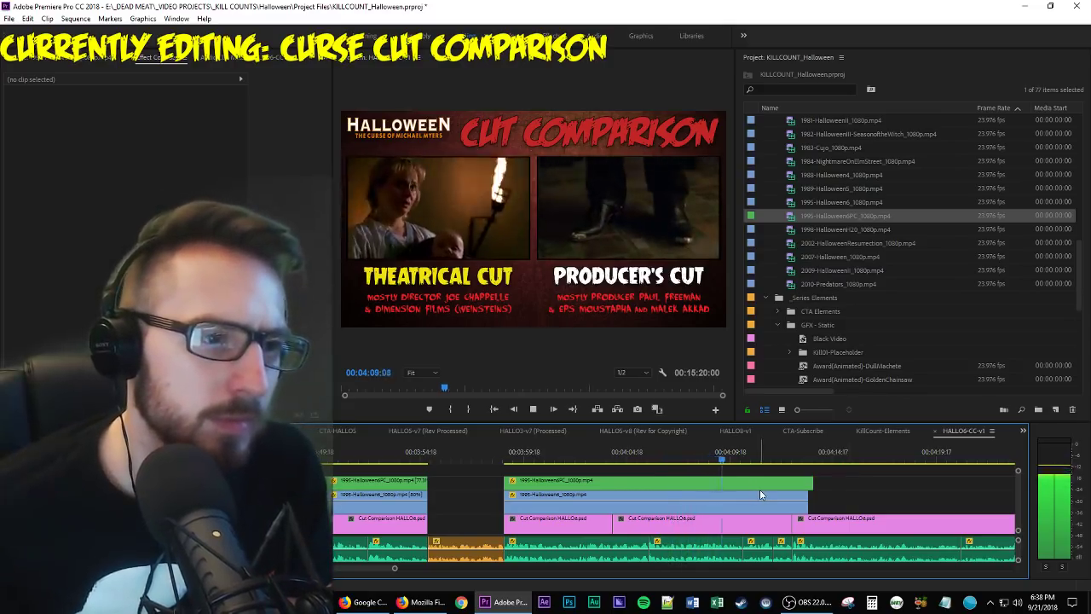
# Extend the theatrical clip to about 00:04:19 and the Producer's Cut clip to about 00:04:22.
pyautogui.press('space')
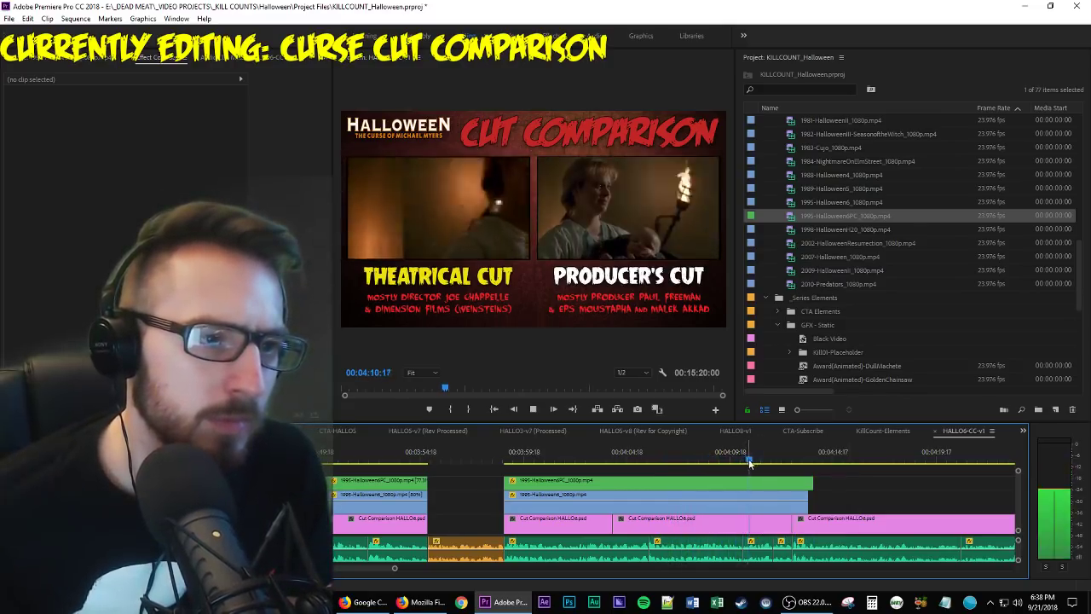
pyautogui.moveTo(727, 459); pyautogui.dragTo(919, 499)
pyautogui.moveTo(815, 481); pyautogui.dragTo(989, 482)
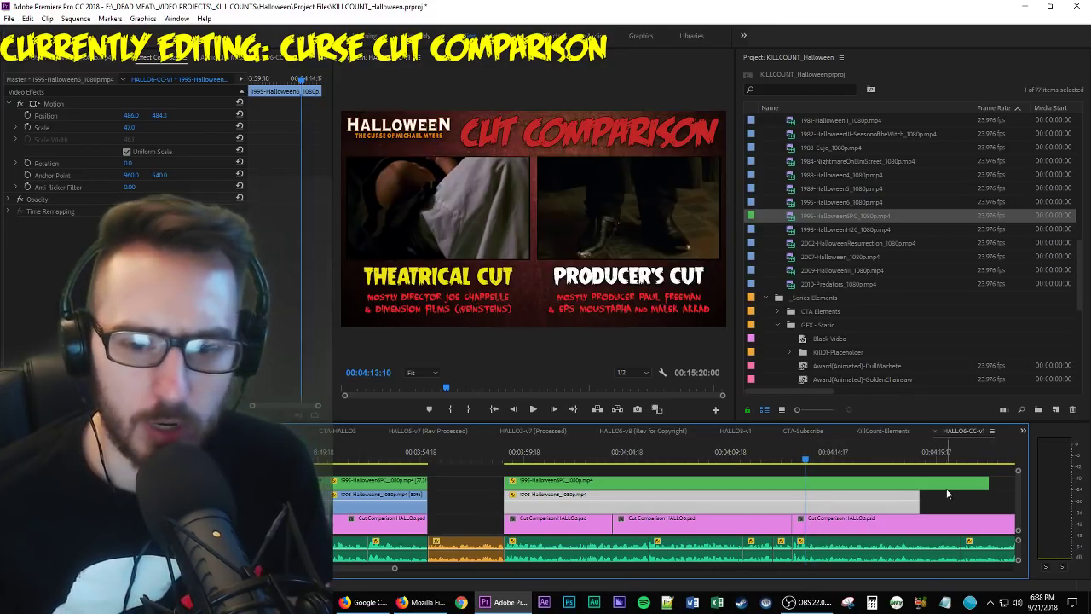
pyautogui.hscroll(2, 904, 488)
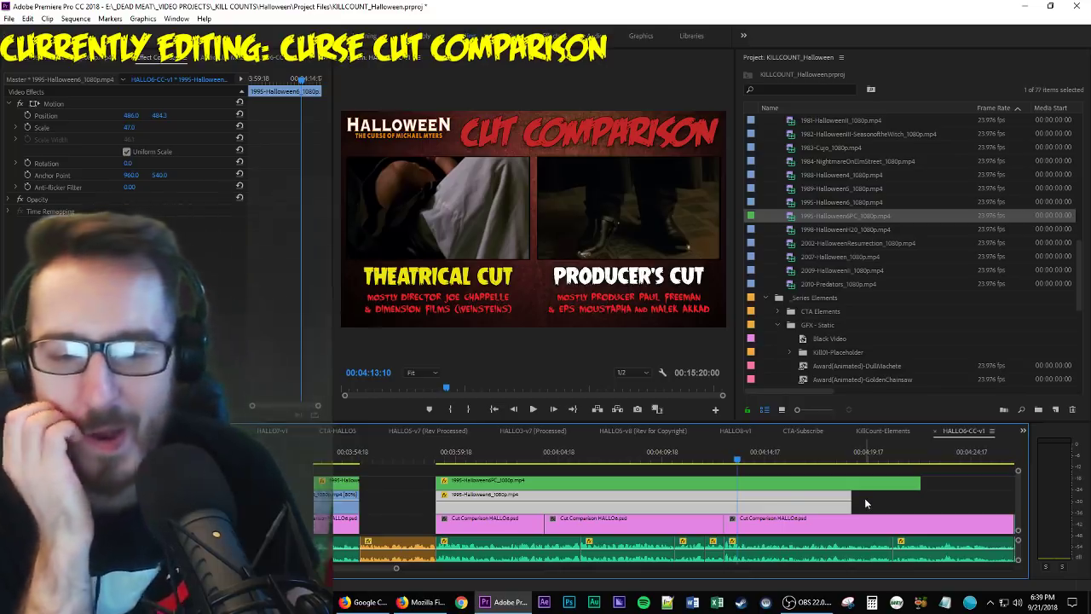
# Extend the theatrical clip to 00:04:24:00 and the Producer's Cut clip to the end of the Cut Comparison graphic.
pyautogui.press('space')
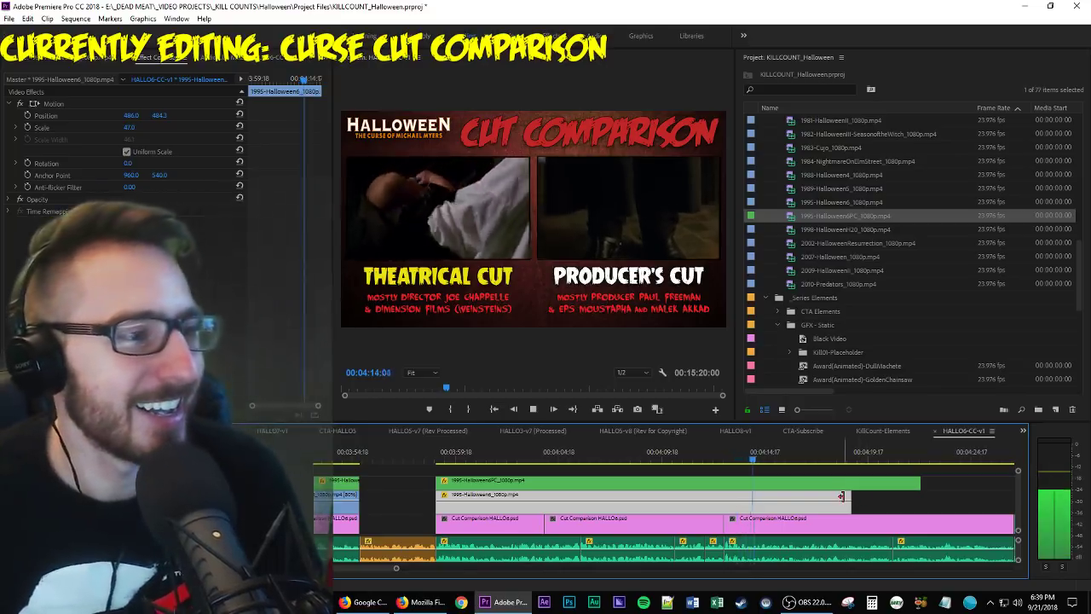
pyautogui.press('space')
pyautogui.moveTo(846, 510); pyautogui.dragTo(956, 509)
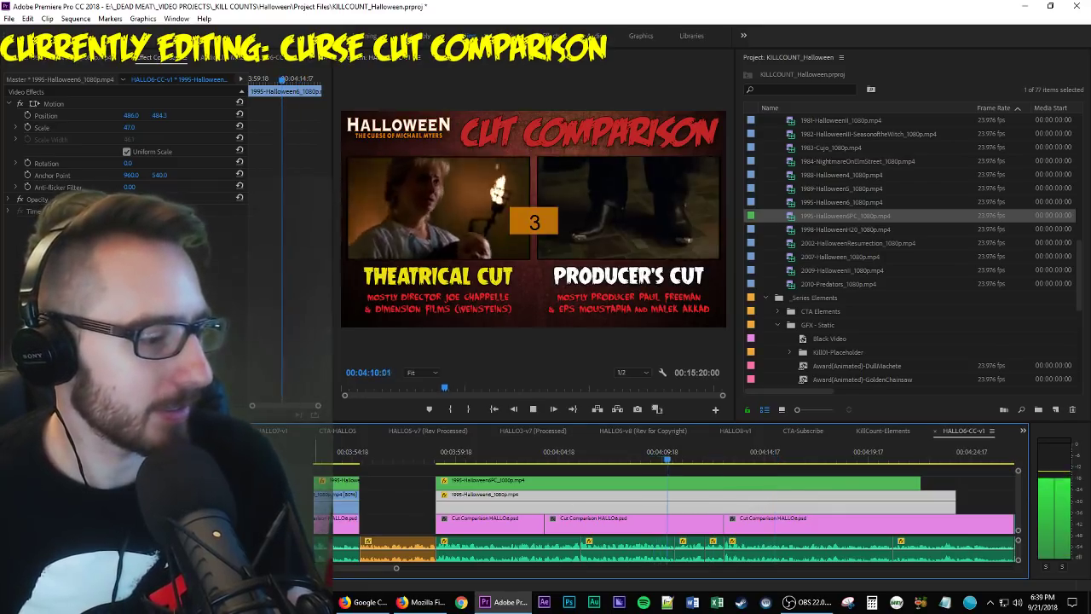
pyautogui.click(396, 501)
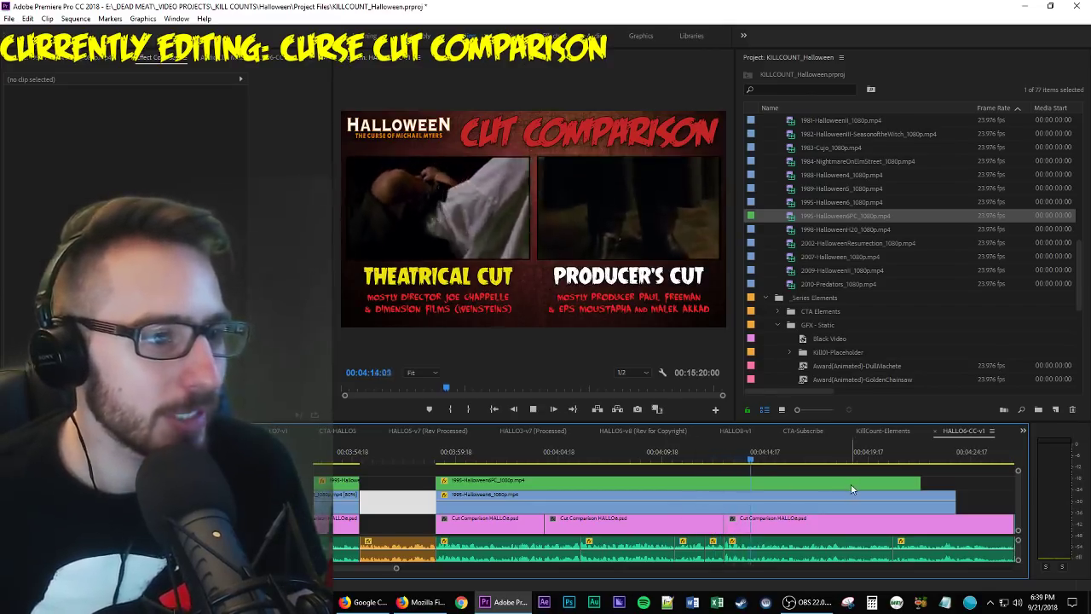
pyautogui.scroll(-2, 932, 491)
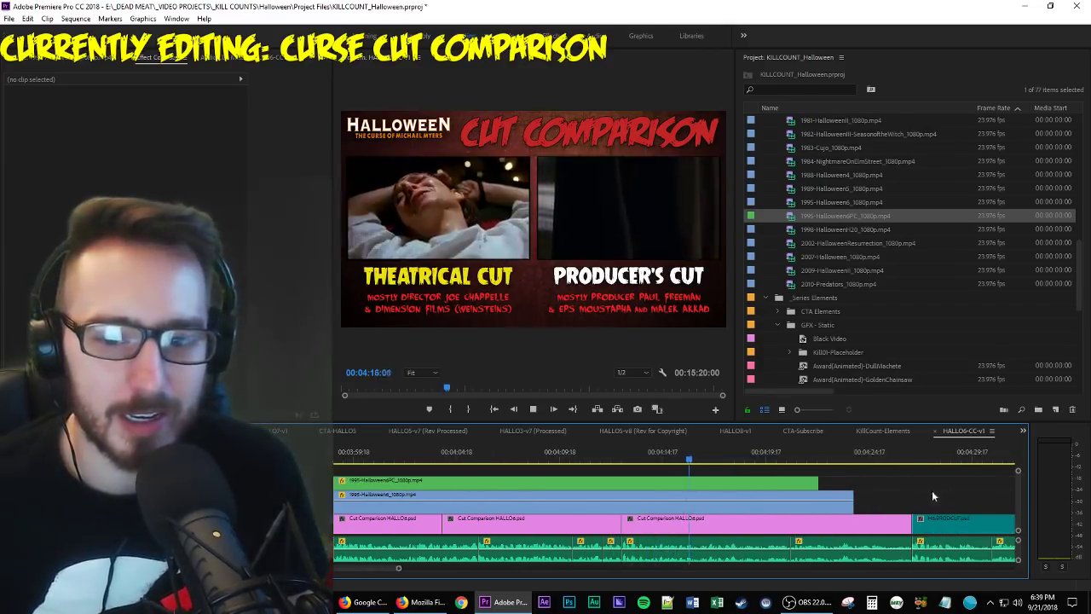
pyautogui.moveTo(824, 481); pyautogui.dragTo(905, 483)
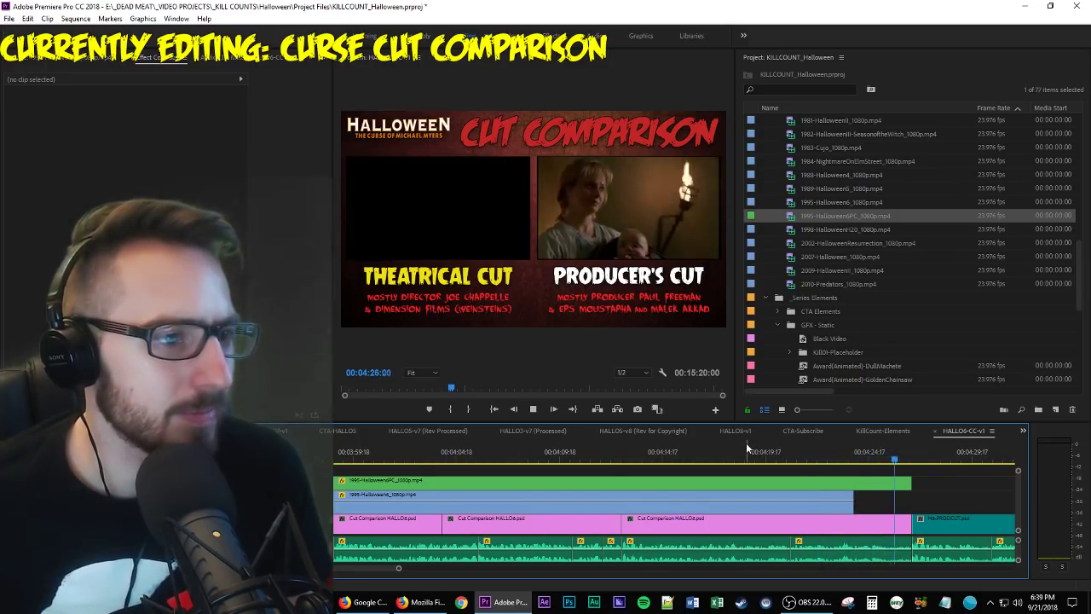
pyautogui.press('space')
# Play both clips from the start of the section, around 00:03:59, to check their timing against the narration.
pyautogui.scroll(3, 625, 459)
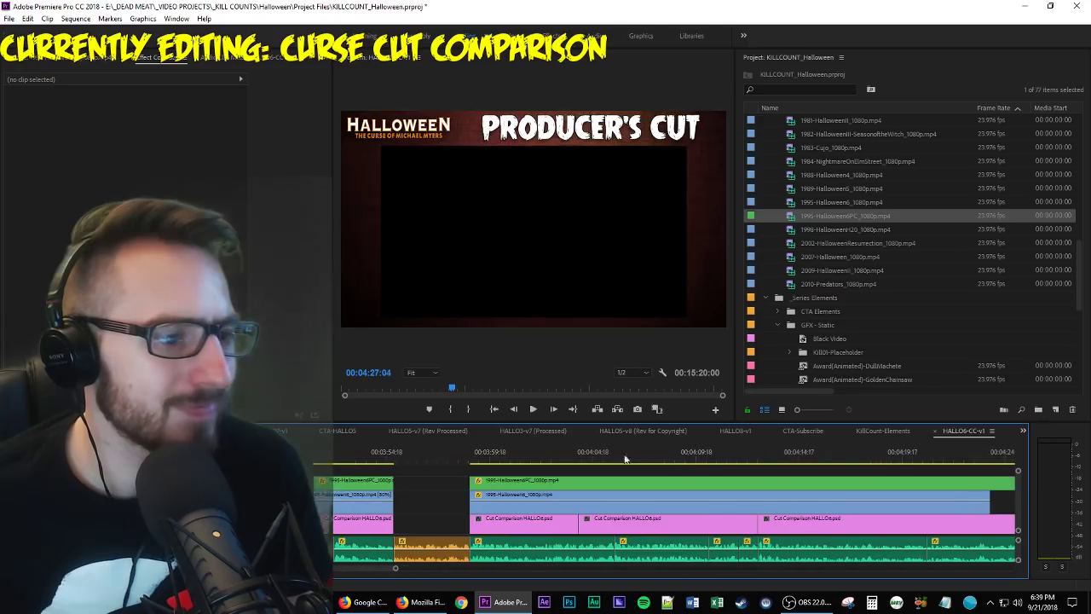
pyautogui.click(455, 453)
pyautogui.press('space')
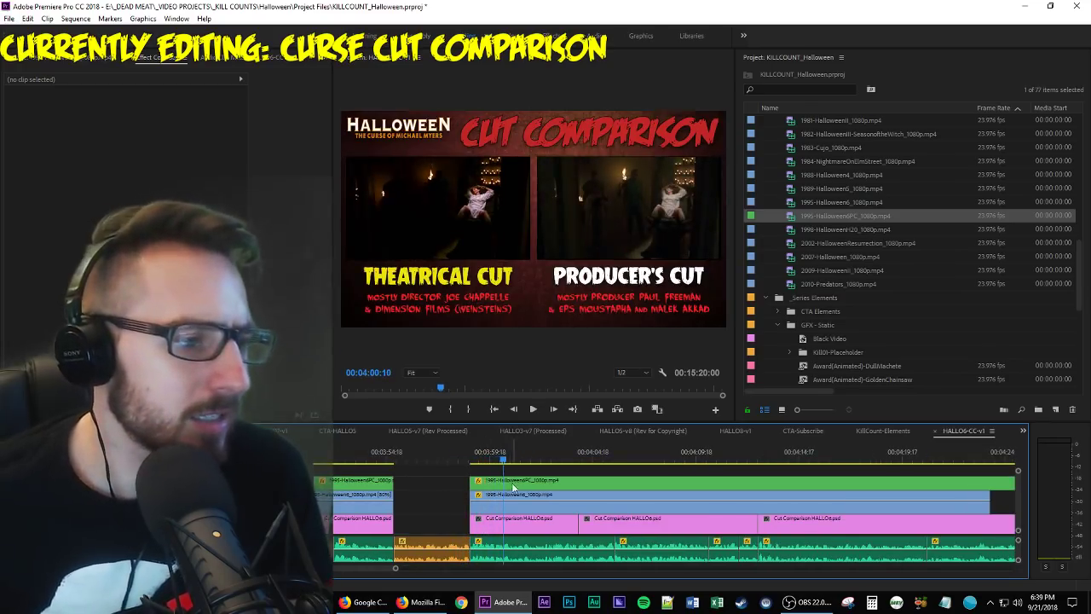
pyautogui.click(514, 488)
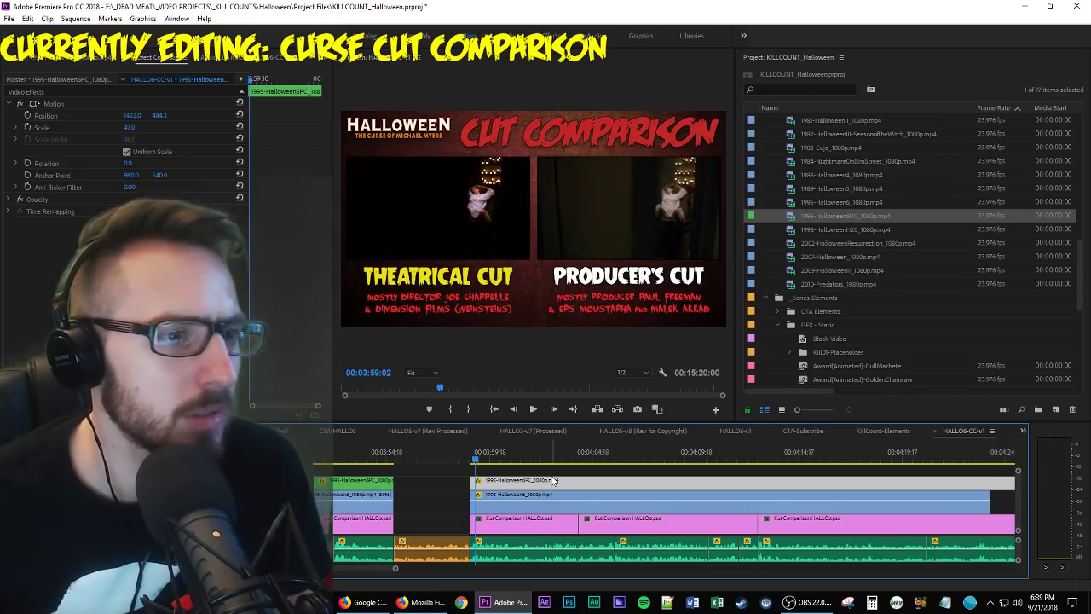
pyautogui.press('space')
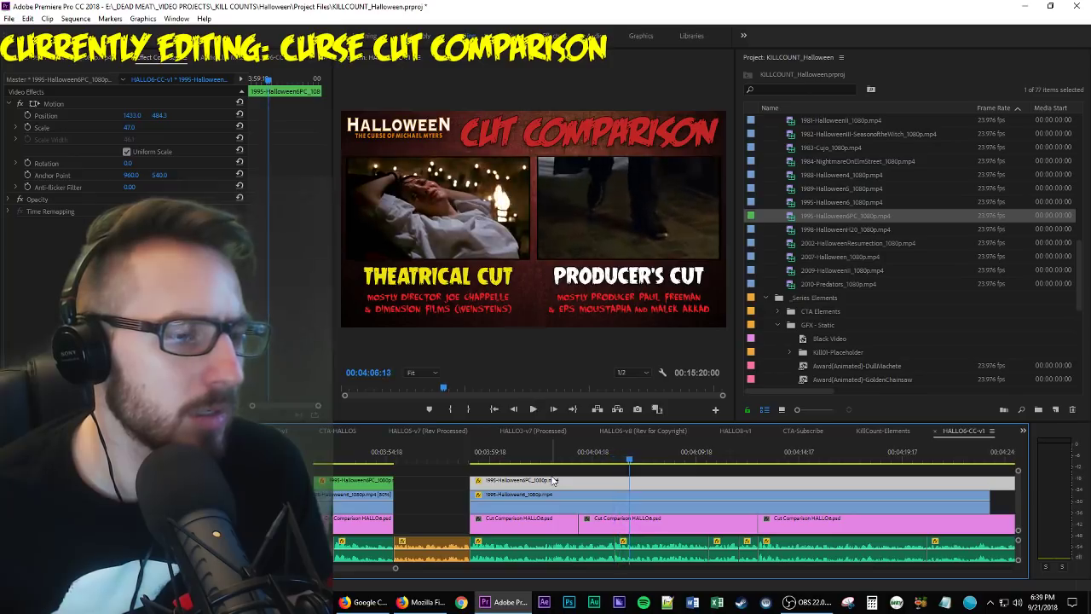
# Split the theatrical clip at 00:04:06:02 and play on past the cut.
pyautogui.hotkey('shift', 'Left')
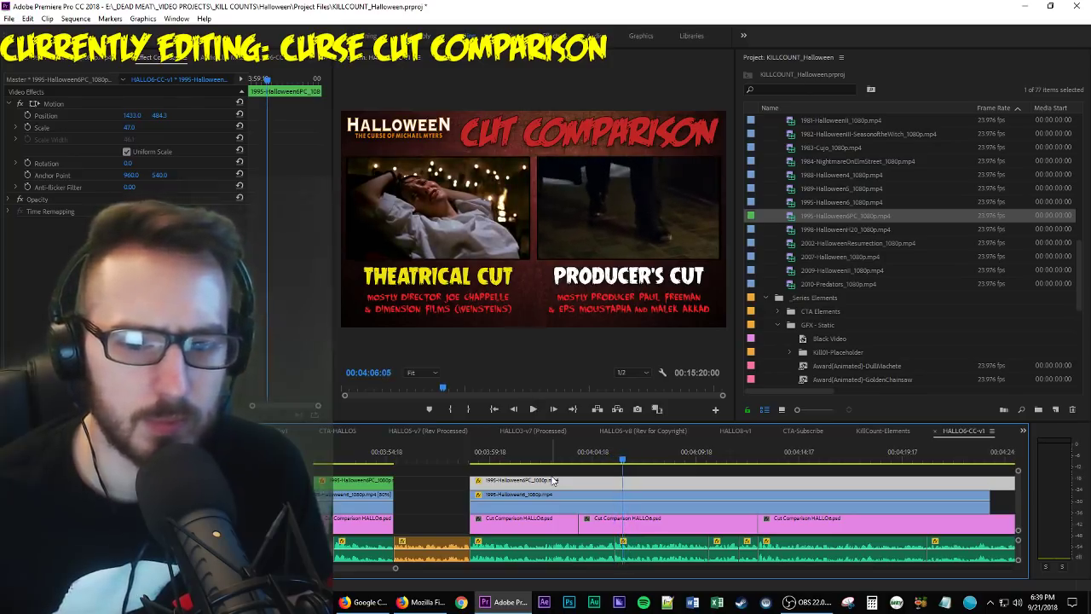
pyautogui.press('Left')
pyautogui.press('Left')
pyautogui.press('Left')
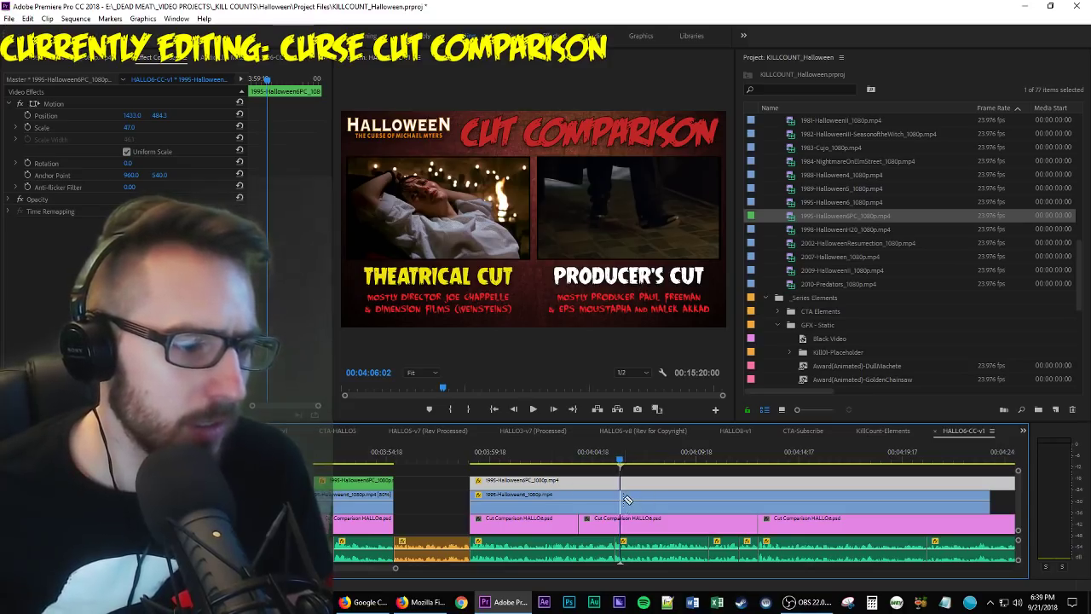
pyautogui.press('space')
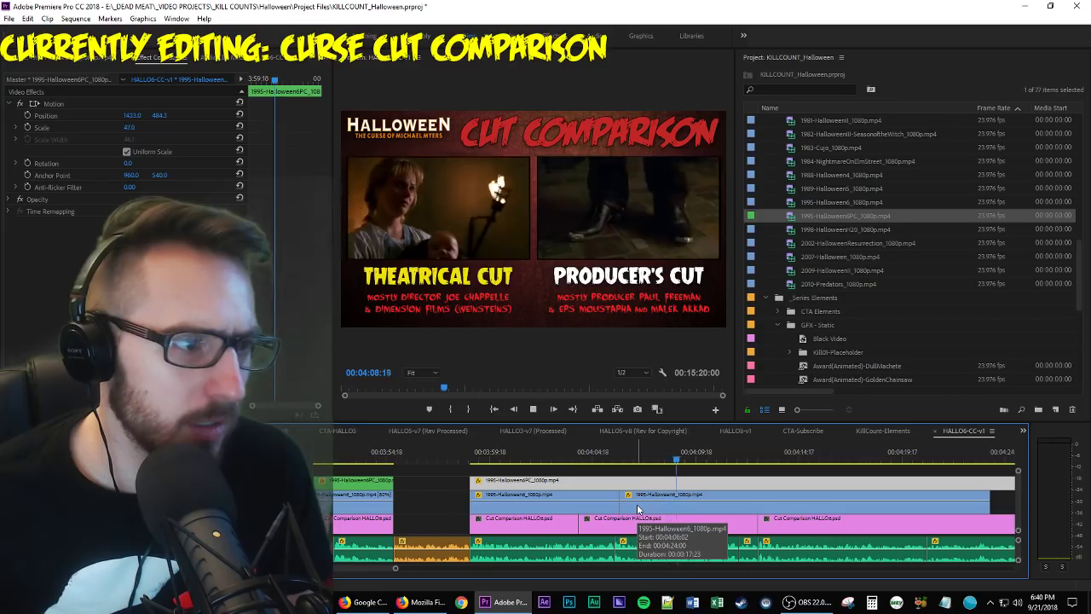
# Split the Producer's Cut clip at 00:04:09:19.
pyautogui.press('space')
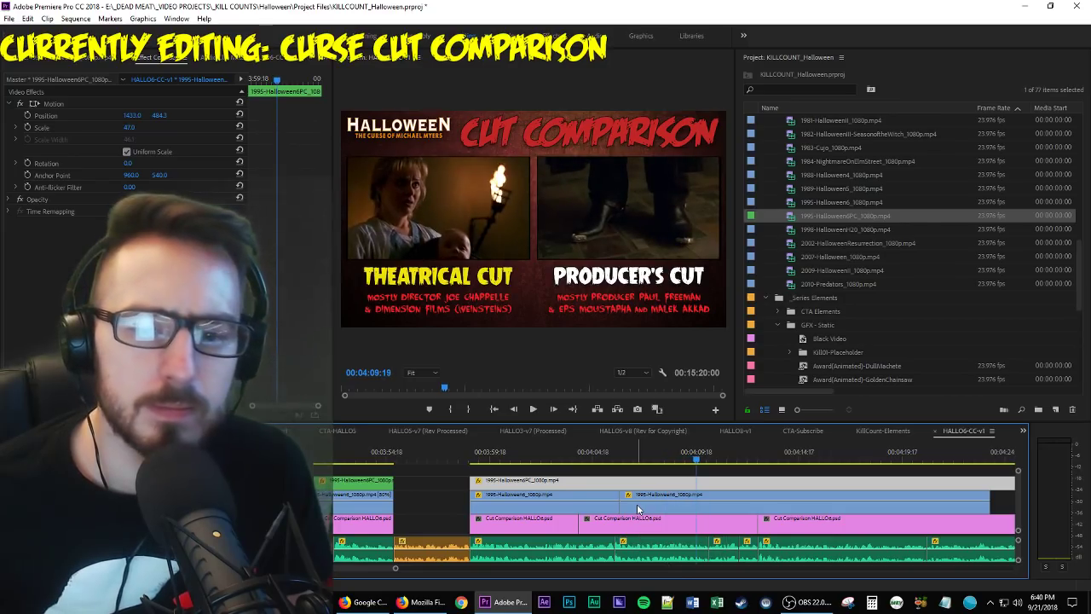
pyautogui.hotkey('ctrl', 'k')
# Try a second split in the Producer's Cut clip at about 00:04:17, play across it, and undo it.
pyautogui.moveTo(704, 464); pyautogui.dragTo(901, 460)
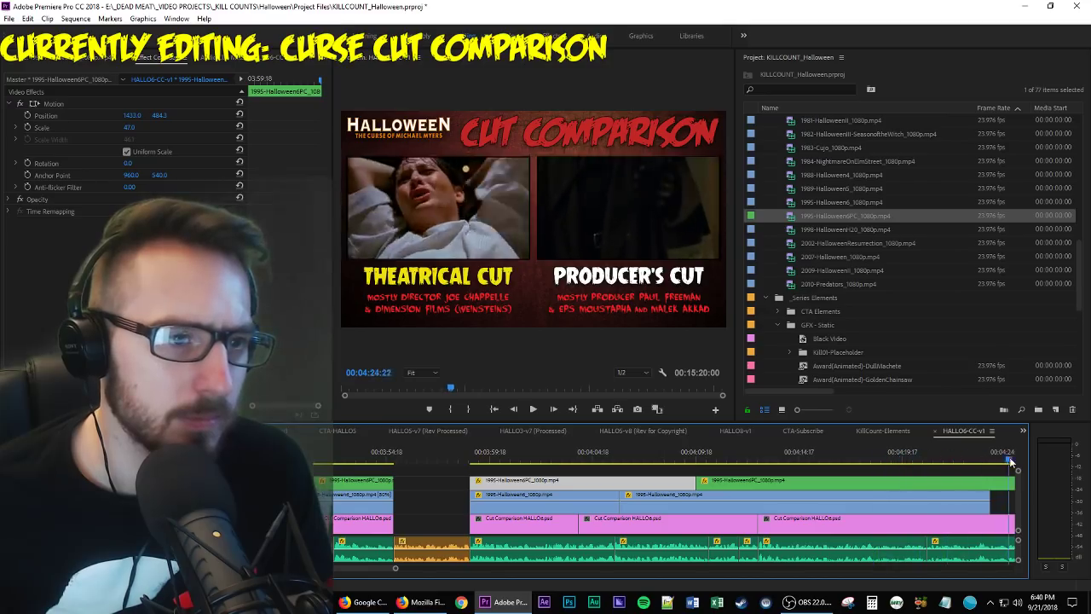
pyautogui.moveTo(912, 459); pyautogui.dragTo(732, 488)
pyautogui.hotkey('ctrl', 'k')
pyautogui.click(662, 459)
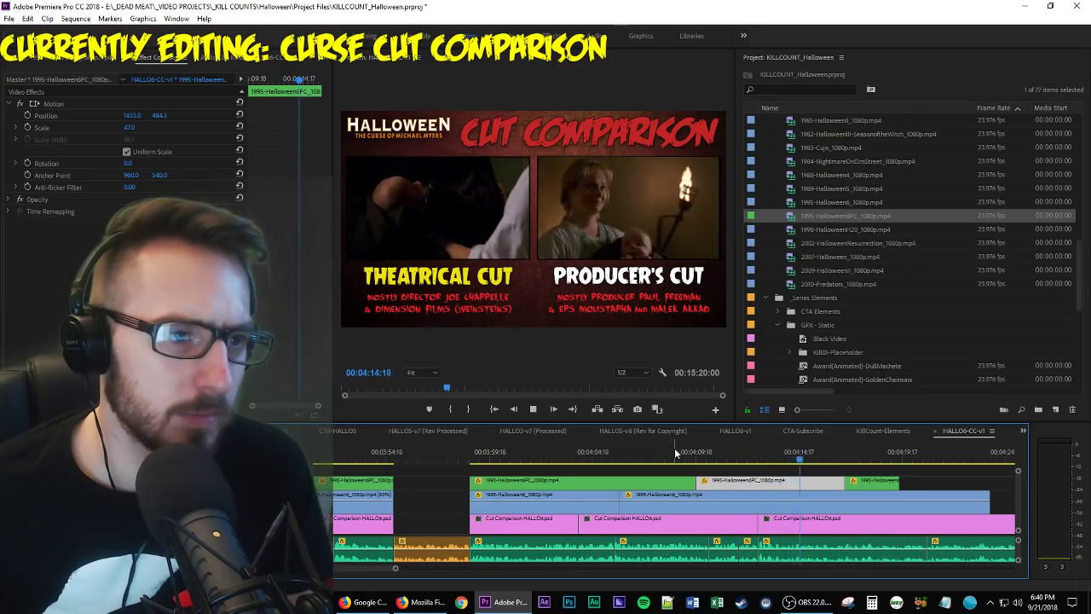
pyautogui.click(858, 483)
pyautogui.hotkey('ctrl', 'z')
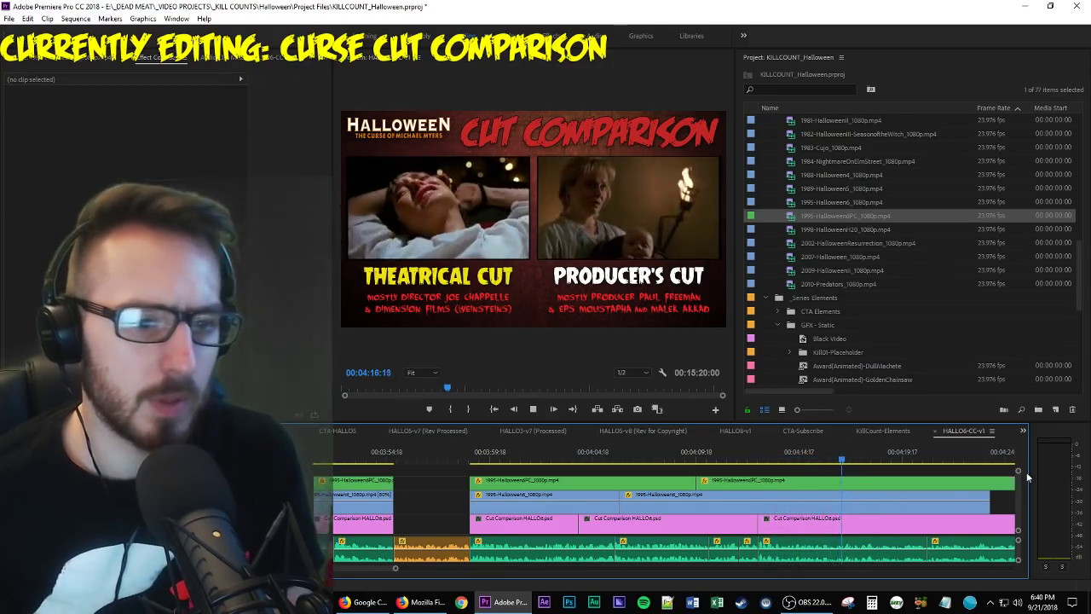
# Play both clips on to 00:04:20:14 to check their timing against the narration.
pyautogui.hscroll(1, 864, 506)
pyautogui.hscroll(1, 866, 506)
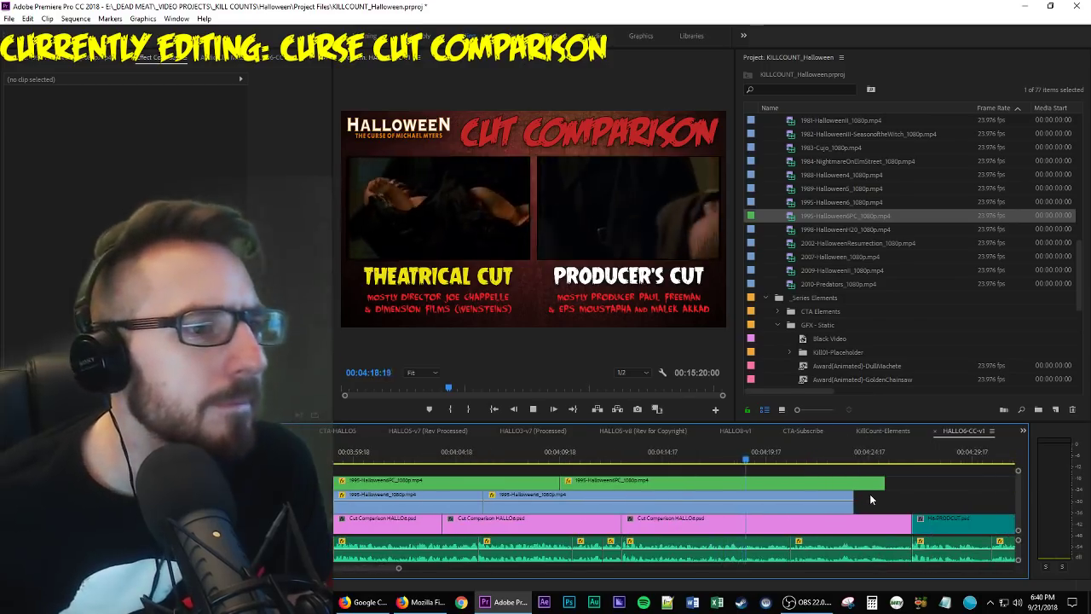
pyautogui.press('space')
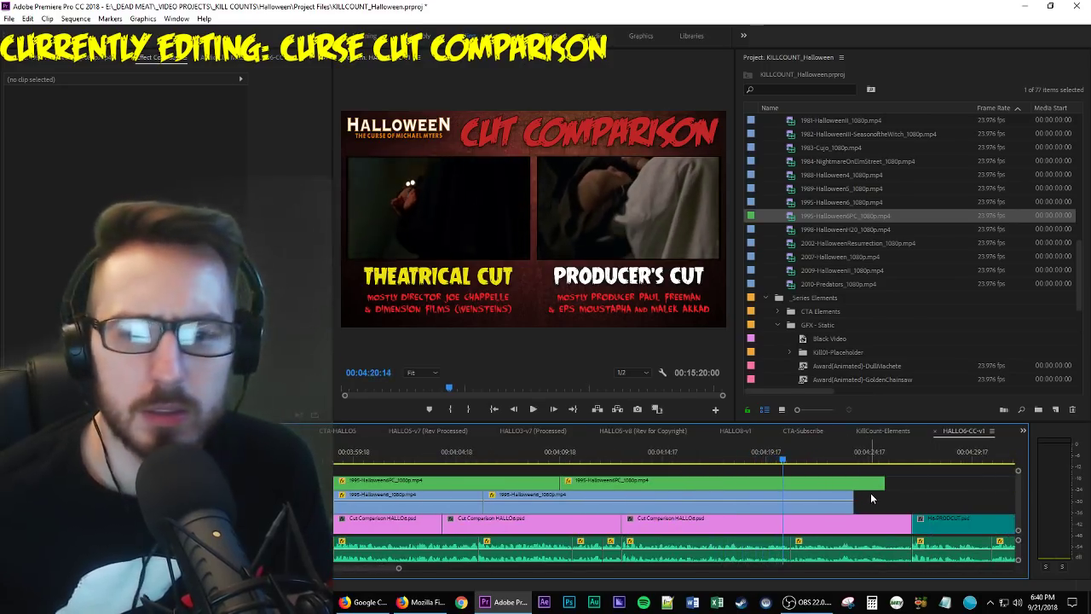
# Split both clips at 00:04:01:01 and slip the segments after the cut so they open on their closer shots.
pyautogui.hscroll(-3, 863, 493)
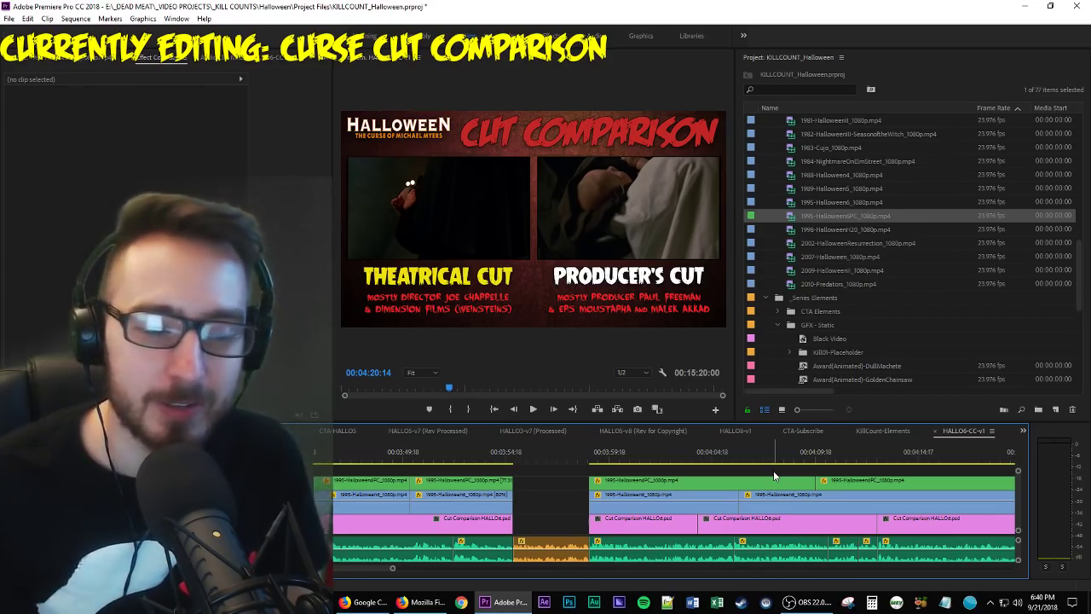
pyautogui.click(678, 452)
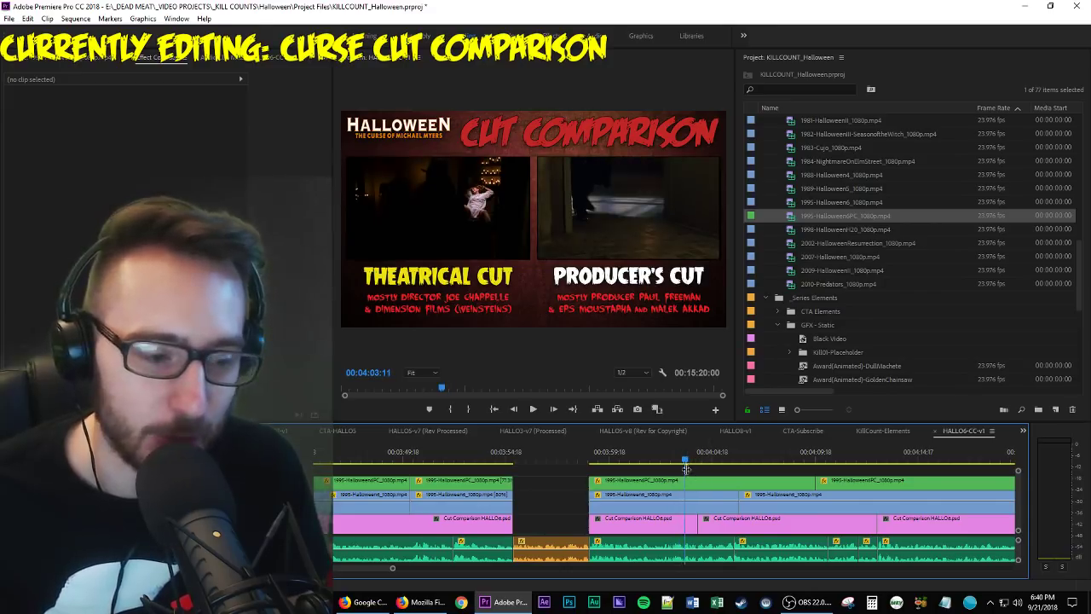
pyautogui.click(680, 483)
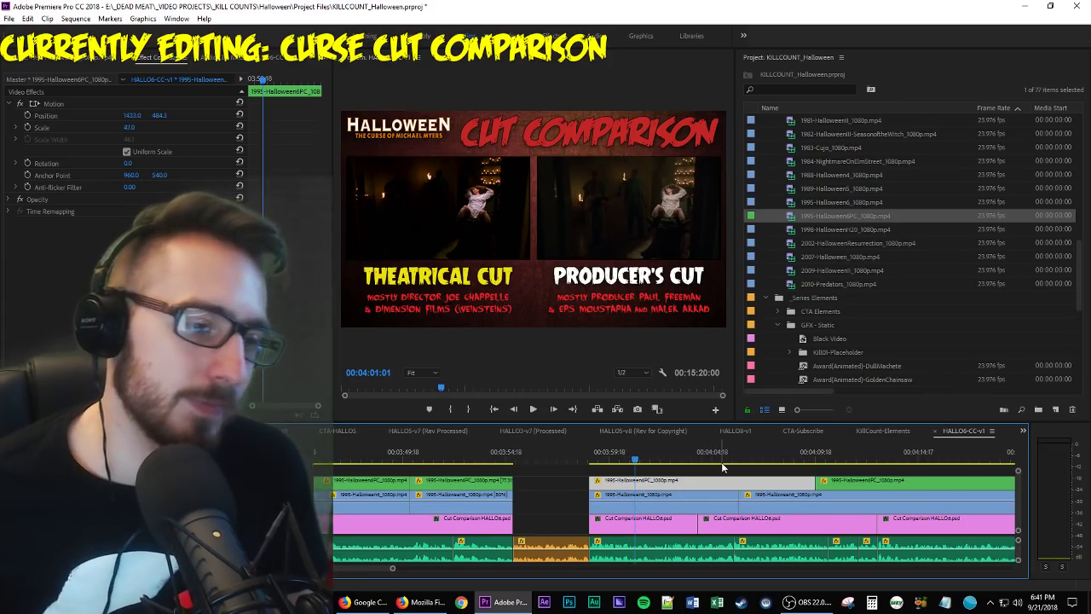
pyautogui.click(636, 482)
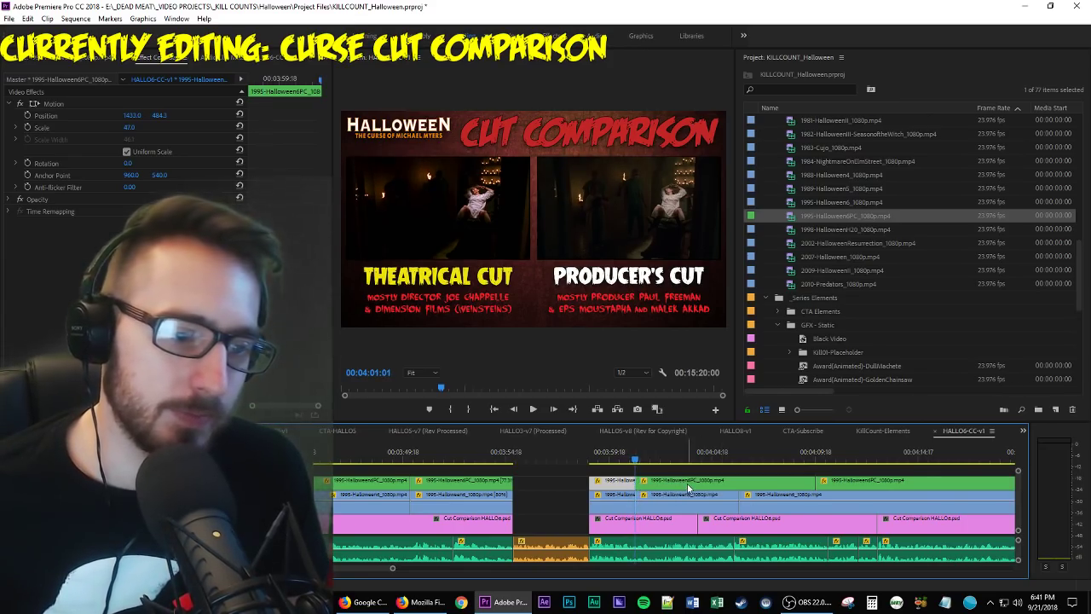
pyautogui.click(687, 484)
pyautogui.keyDown('shift'); pyautogui.click(692, 499); pyautogui.keyUp('shift')
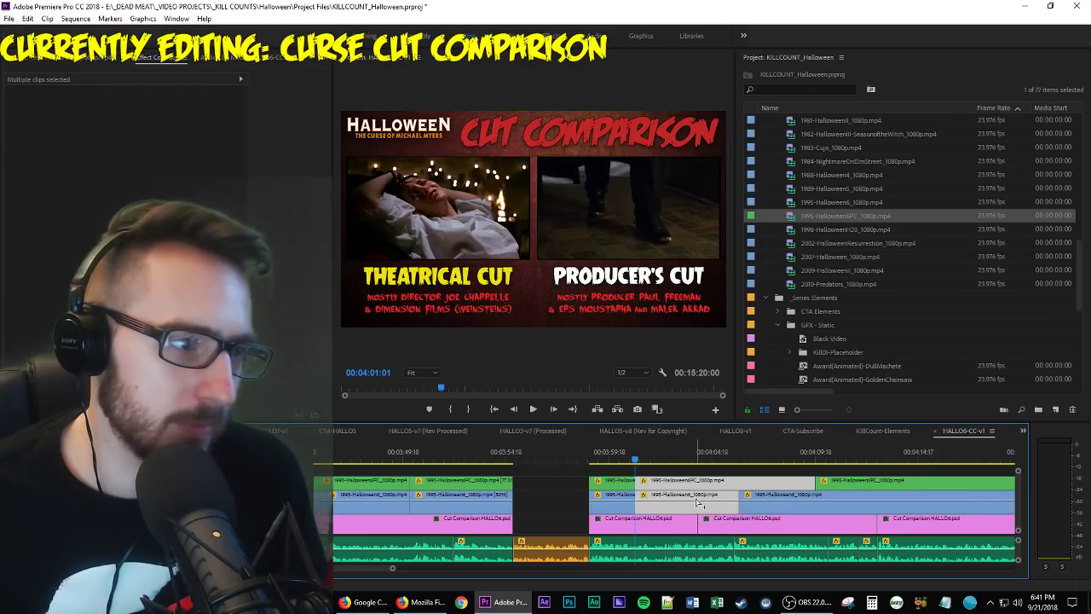
# Split the theatrical clip at 00:04:05:15 and move the following Producer's Cut clip back to start at that point.
pyautogui.press('space')
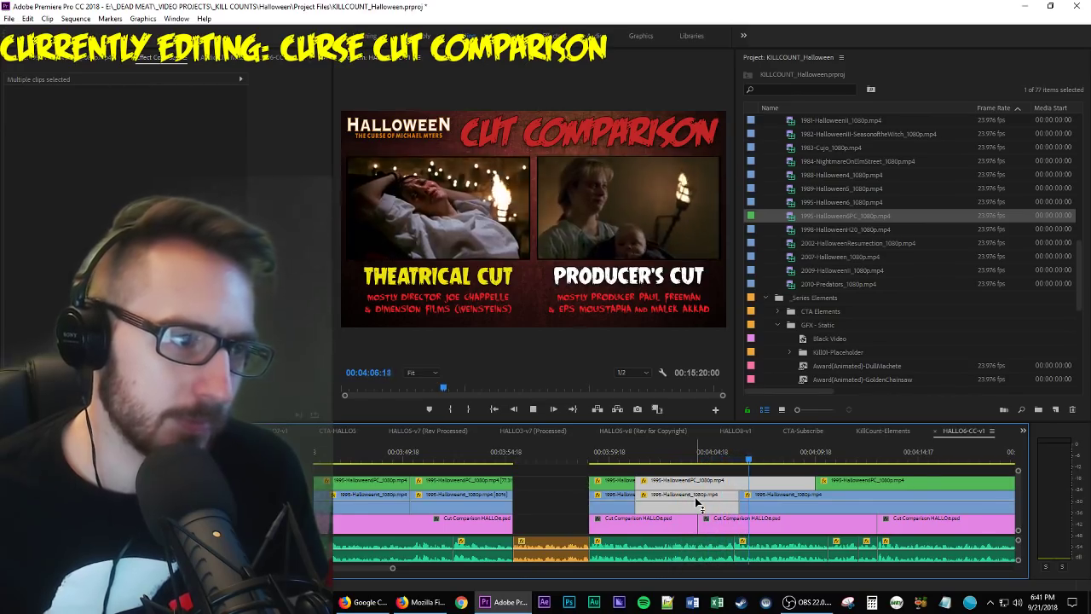
pyautogui.press('space')
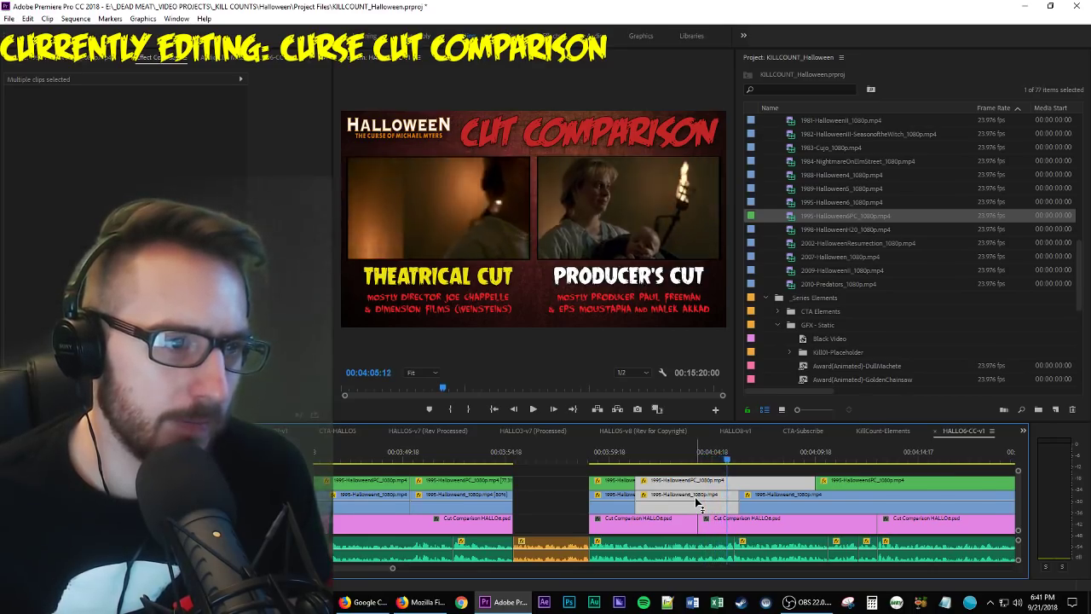
pyautogui.press('Left')
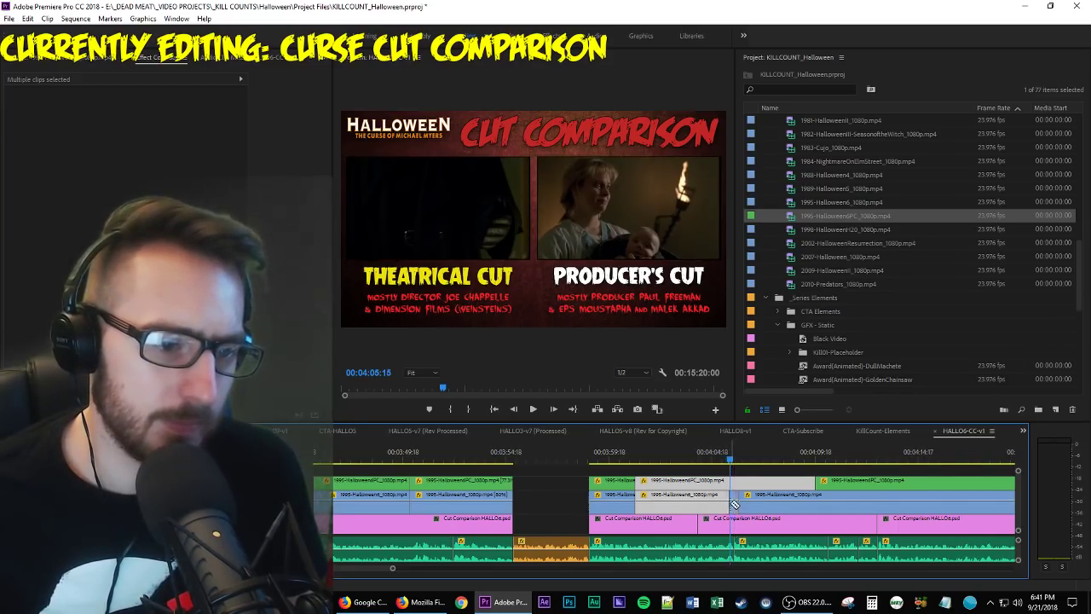
pyautogui.moveTo(831, 482); pyautogui.dragTo(737, 484)
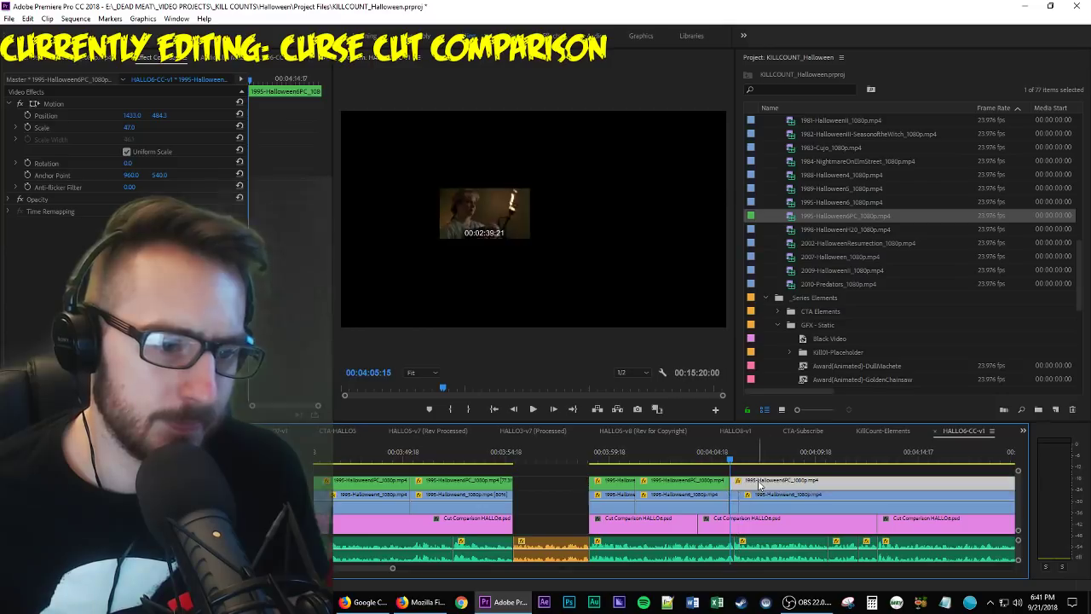
# Delete the leftover theatrical piece after 00:04:05:15 and close the gap with the next theatrical clip.
pyautogui.click(735, 515)
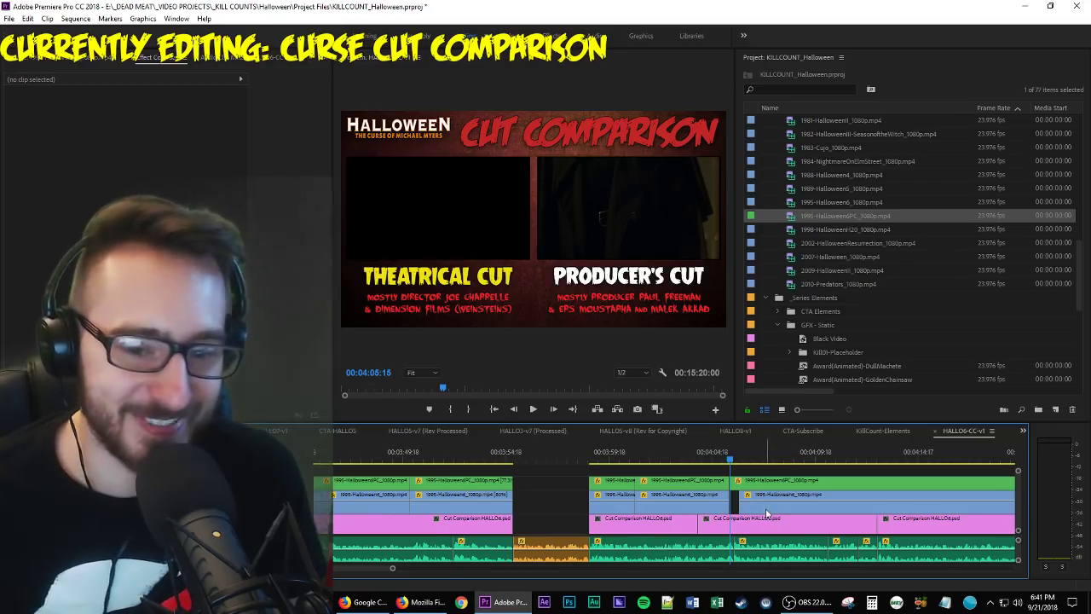
pyautogui.press('space')
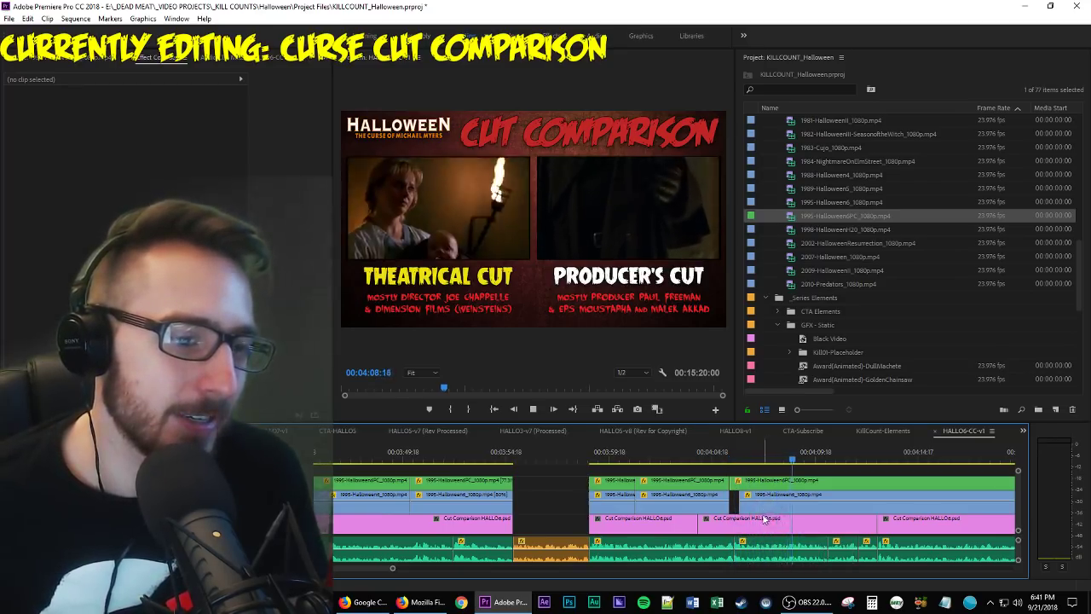
pyautogui.click(747, 510)
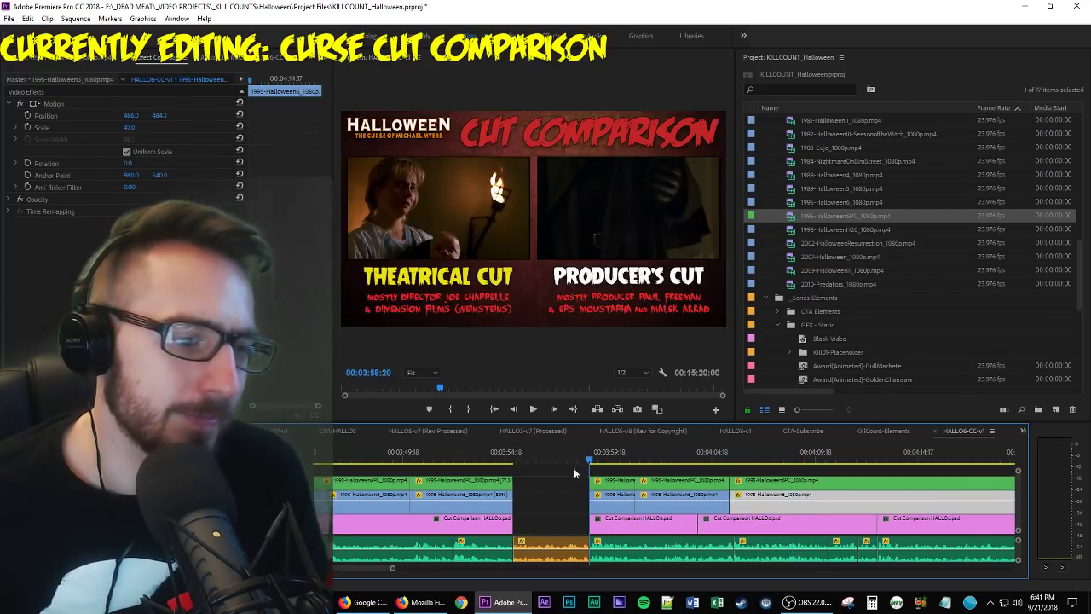
# Split the theatrical clip at 00:04:02:22 and move the piece after the cut to 00:04:09:13.
pyautogui.press('space')
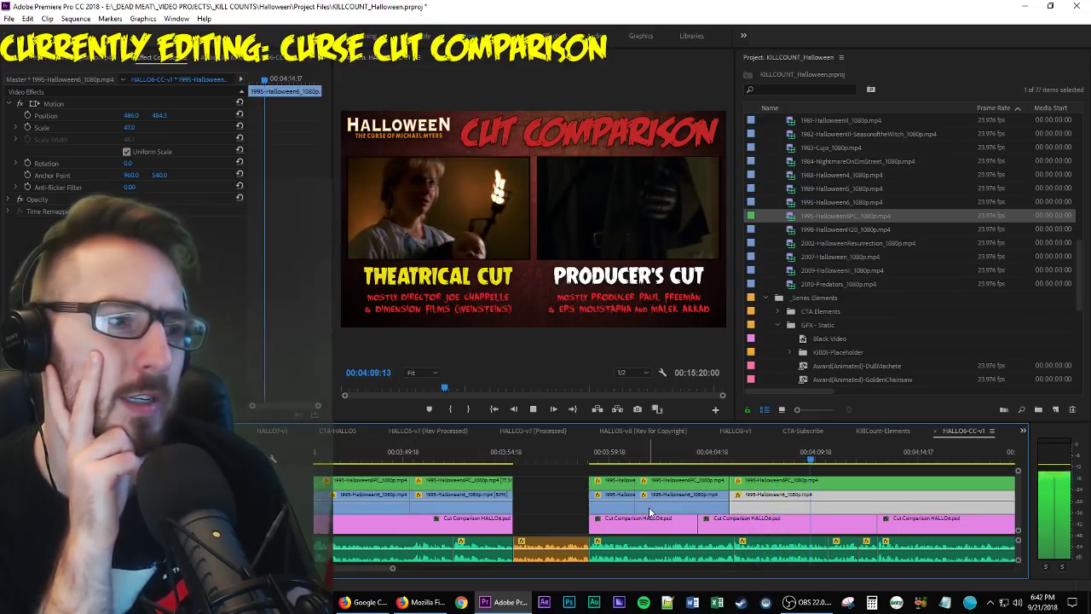
pyautogui.press('space')
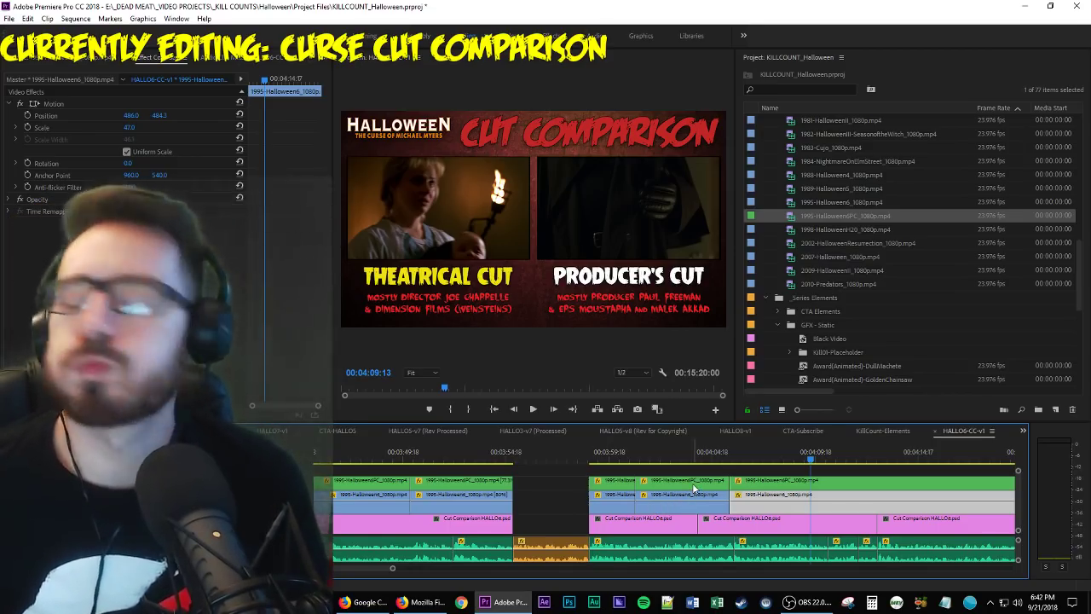
pyautogui.click(635, 452)
pyautogui.press('space')
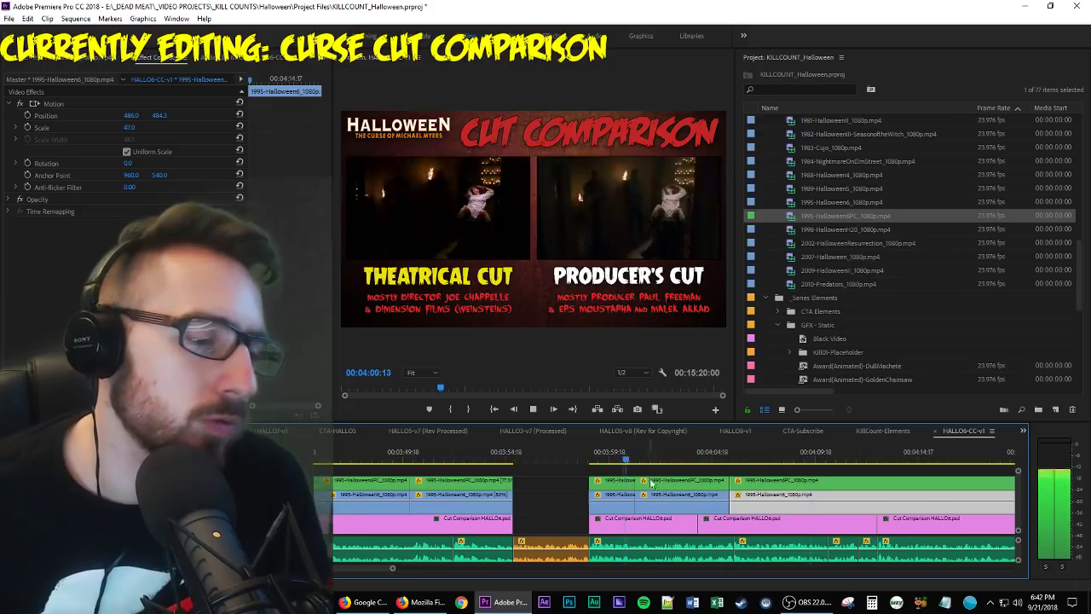
pyautogui.press('space')
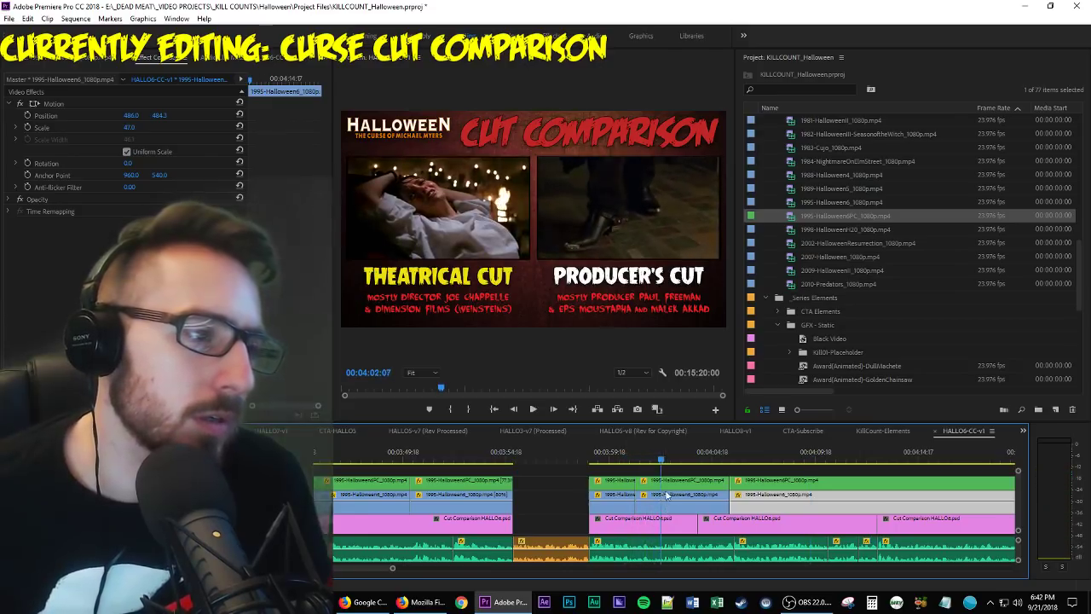
pyautogui.press('space')
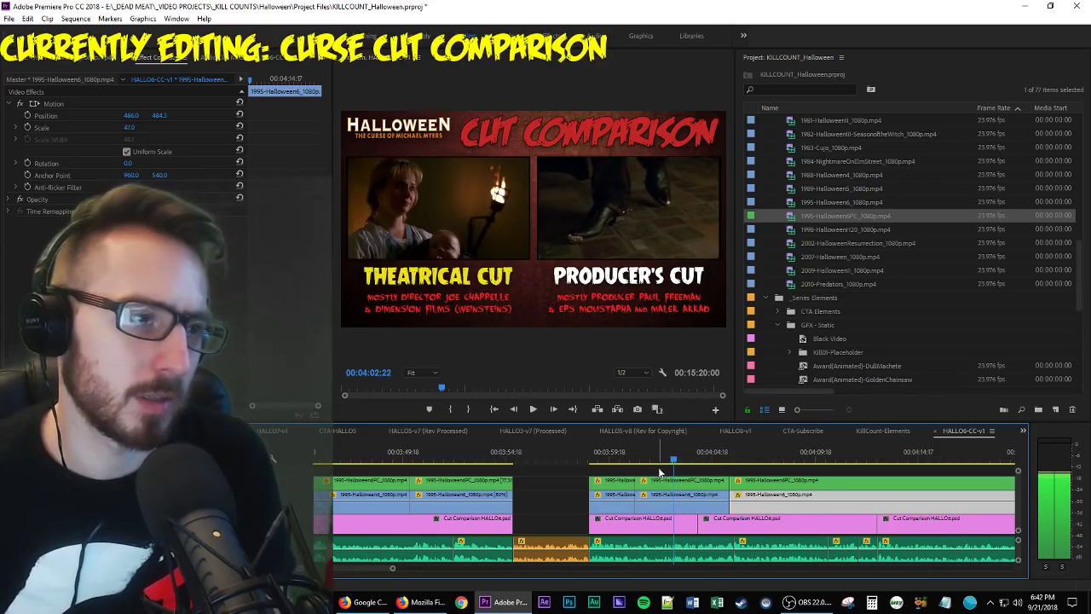
pyautogui.moveTo(680, 504); pyautogui.dragTo(825, 507)
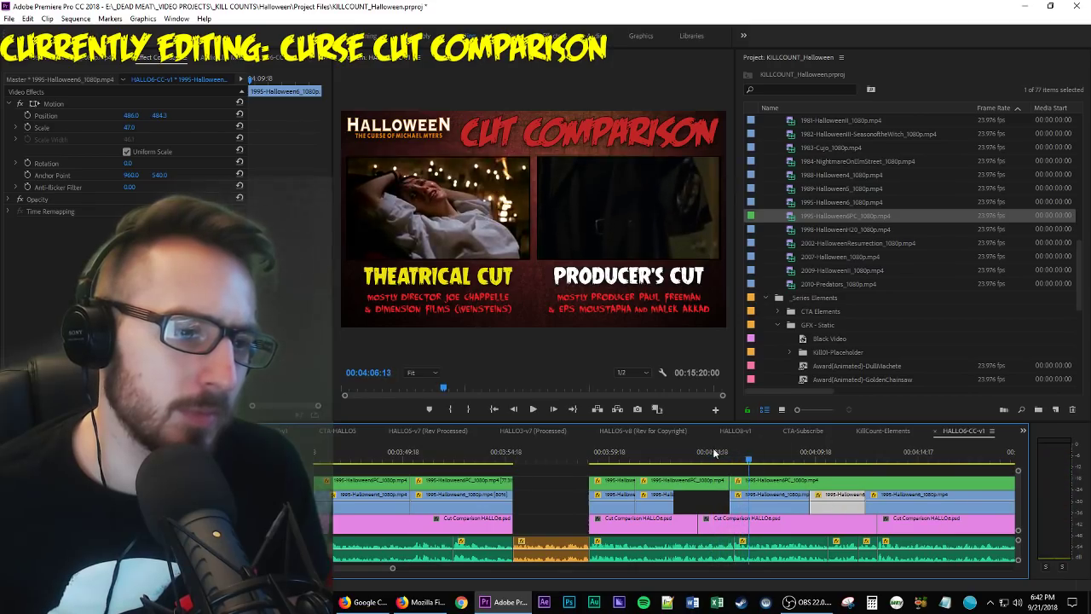
# End the Producer's Cut segment at 00:04:04:19 and bring the next Producer's Cut clip back to start there.
pyautogui.click(676, 458)
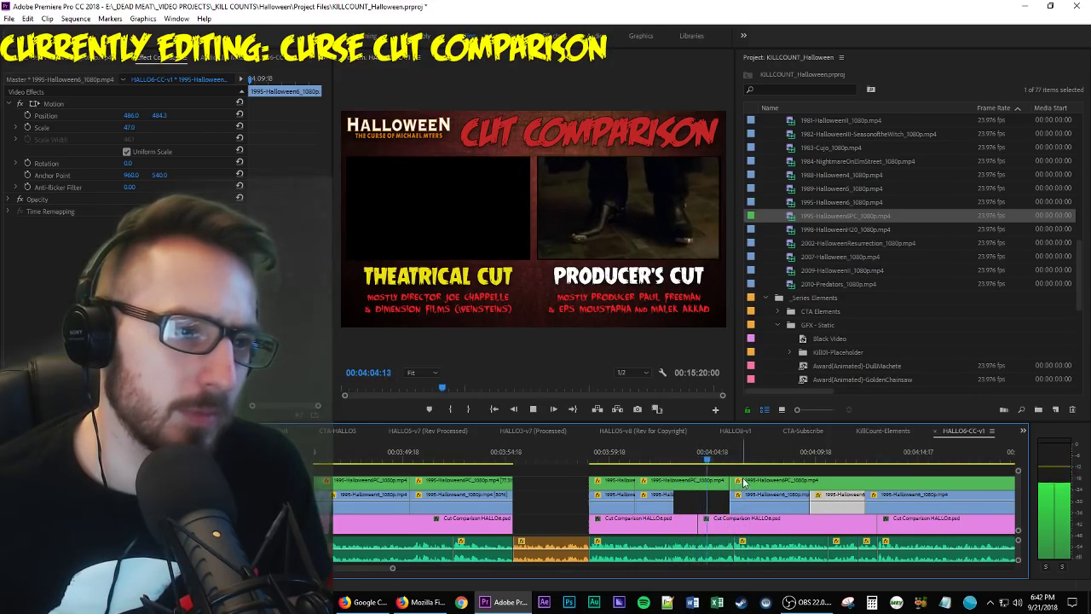
pyautogui.press('space')
pyautogui.click(698, 482)
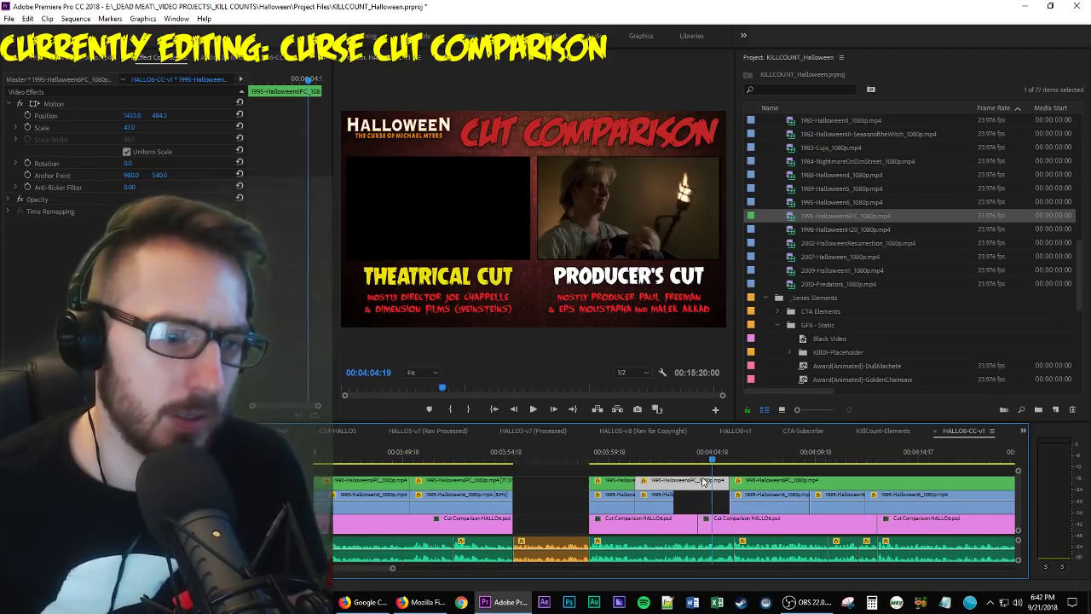
pyautogui.moveTo(699, 486); pyautogui.dragTo(746, 483)
# Split the Producer's Cut clip at 00:04:07:06 and slip the part after the cut so it opens on the torch-lit shot.
pyautogui.press('space')
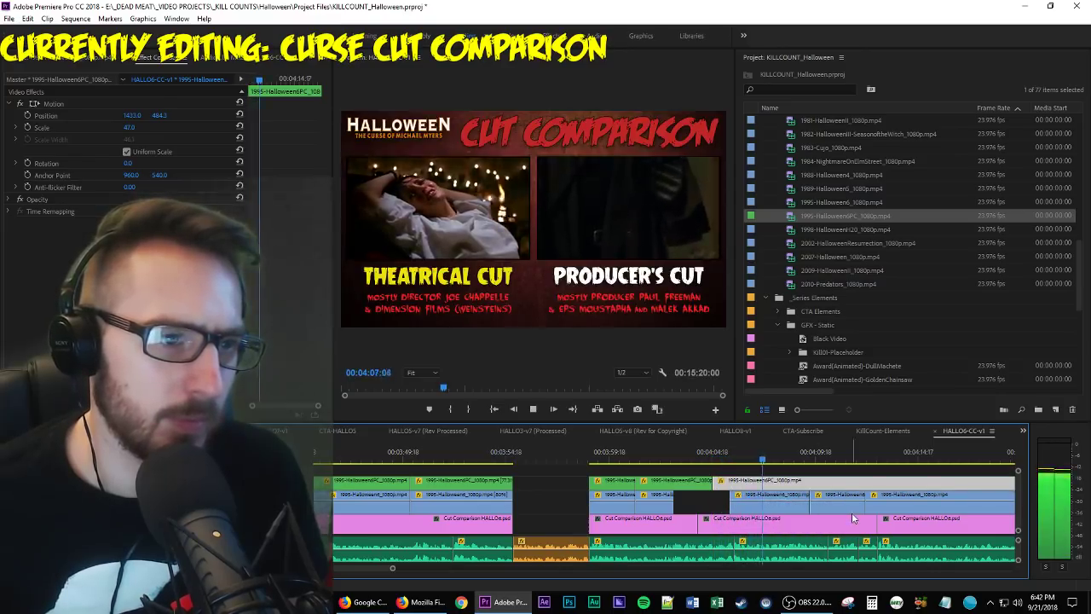
pyautogui.press('space')
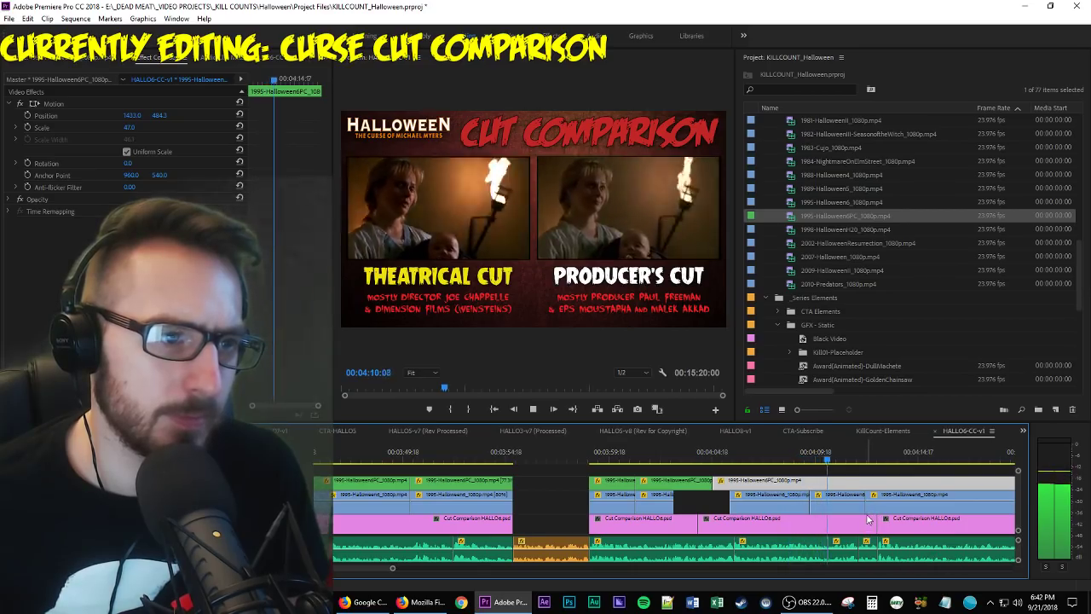
pyautogui.press('space')
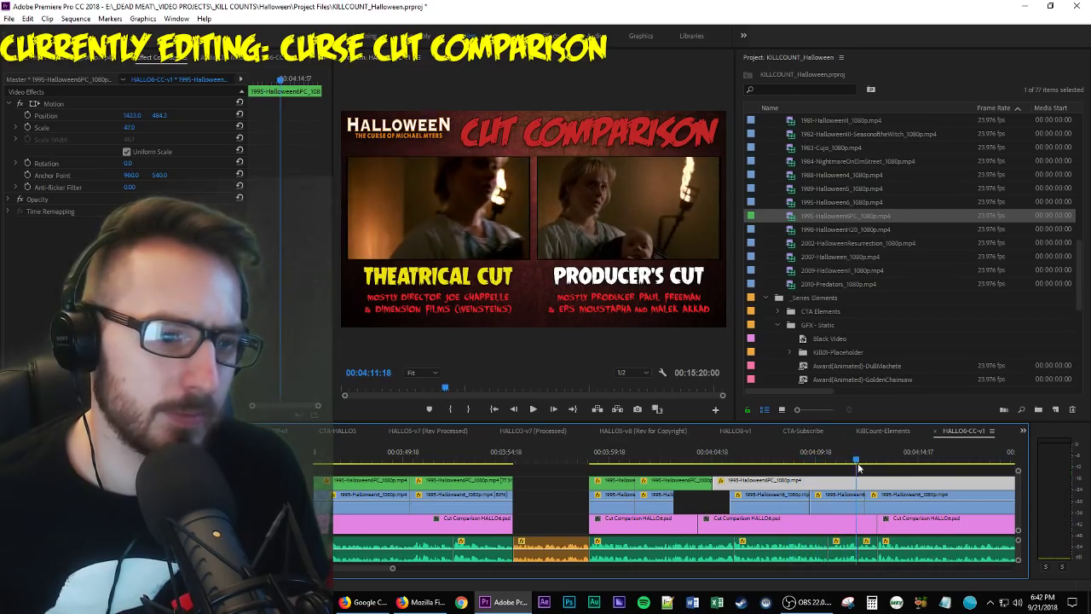
pyautogui.moveTo(858, 467); pyautogui.dragTo(767, 465)
pyautogui.press('Left')
pyautogui.press('Left')
pyautogui.press('Left')
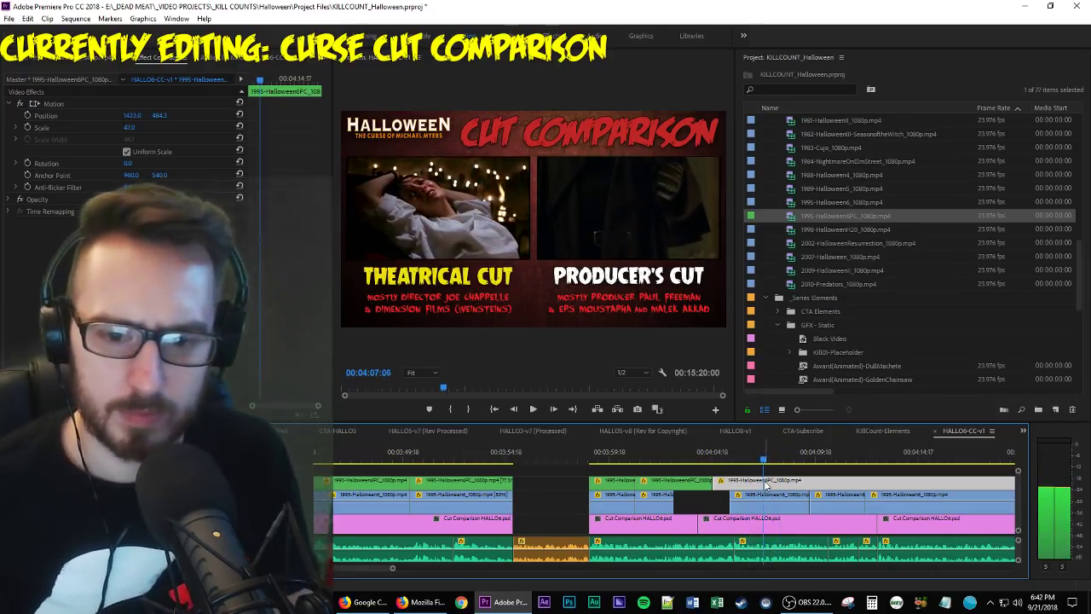
pyautogui.click(763, 482)
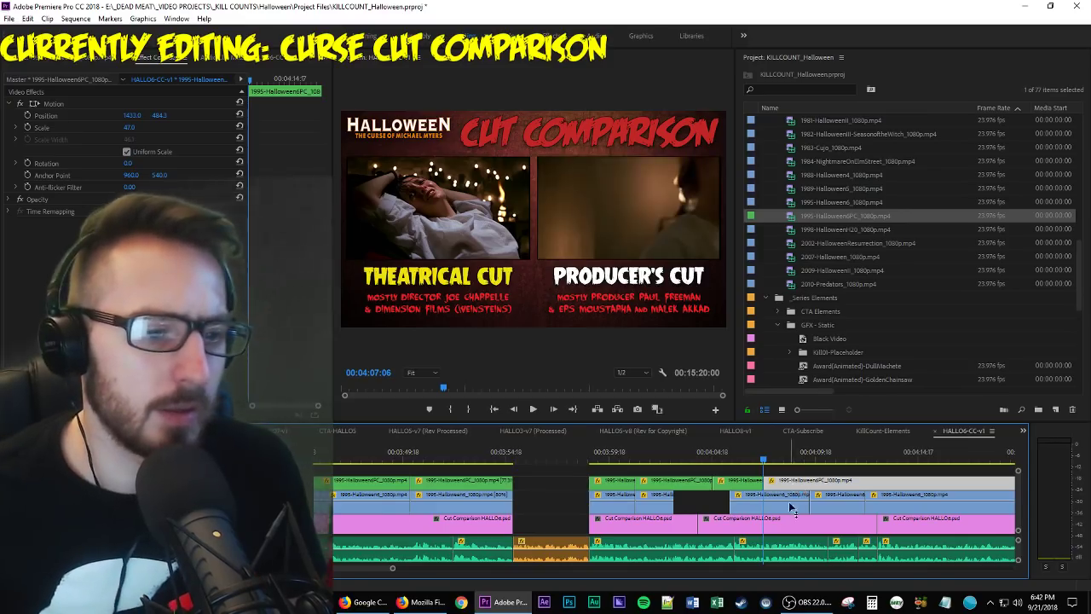
# Move the theatrical clip after the gap to 00:04:07:06, and nudge it earlier to start at about 00:04:03:16.
pyautogui.moveTo(791, 508); pyautogui.dragTo(810, 510)
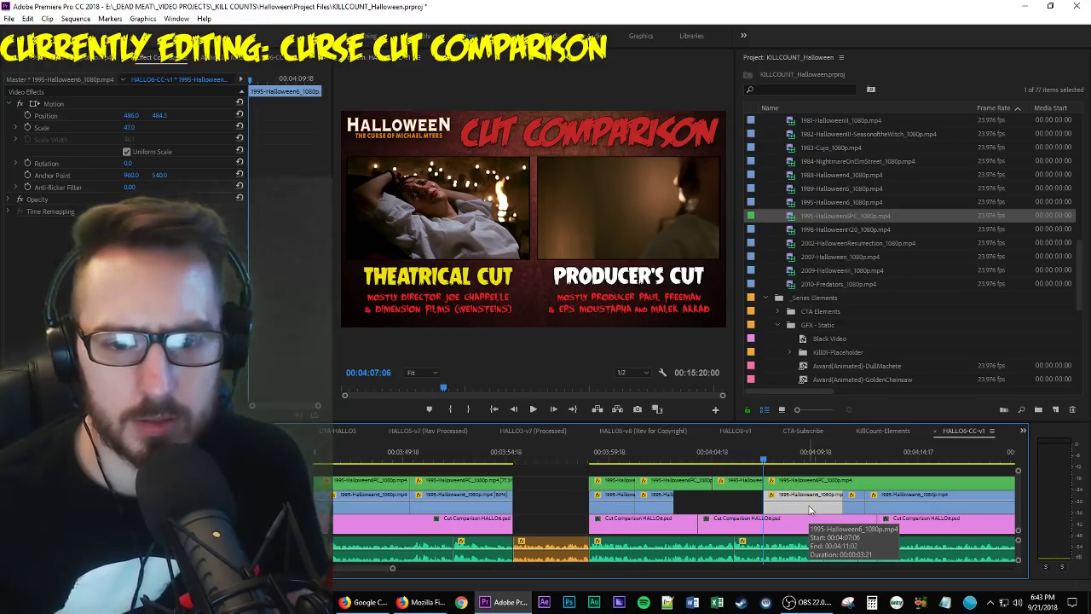
pyautogui.hotkey('alt', 'shift', 'Left')
pyautogui.hotkey('alt', 'shift', 'Left')
pyautogui.hotkey('alt', 'shift', 'Left')
pyautogui.hotkey('alt', 'shift', 'Left')
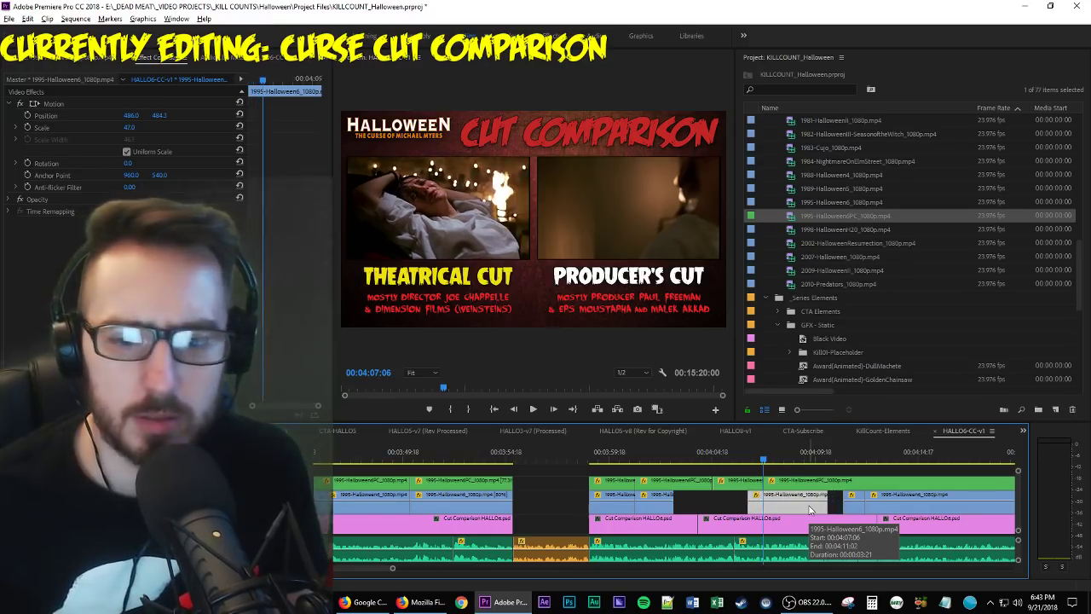
pyautogui.hotkey('alt', 'shift', 'Left')
pyautogui.hotkey('alt', 'shift', 'Left')
pyautogui.hotkey('alt', 'shift', 'Left')
pyautogui.hotkey('alt', 'shift', 'Left')
pyautogui.hotkey('alt', 'shift', 'Left')
pyautogui.hotkey('alt', 'shift', 'Left')
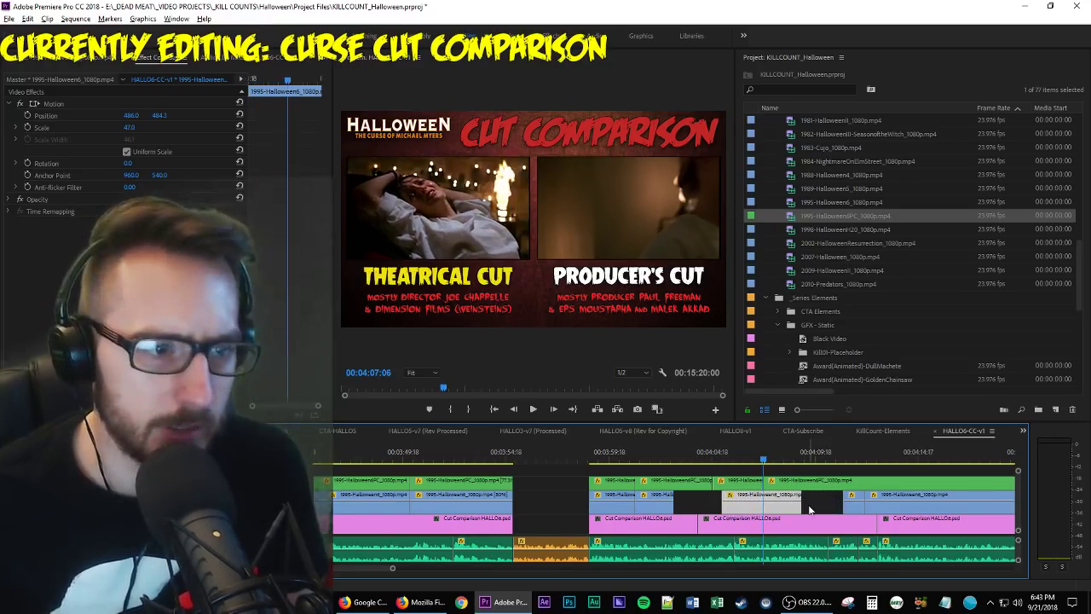
pyautogui.hotkey('alt', 'shift', 'Left')
pyautogui.hotkey('alt', 'shift', 'Left')
pyautogui.hotkey('alt', 'shift', 'Left')
pyautogui.hotkey('alt', 'shift', 'Left')
pyautogui.hotkey('alt', 'shift', 'Left')
pyautogui.hotkey('alt', 'shift', 'Left')
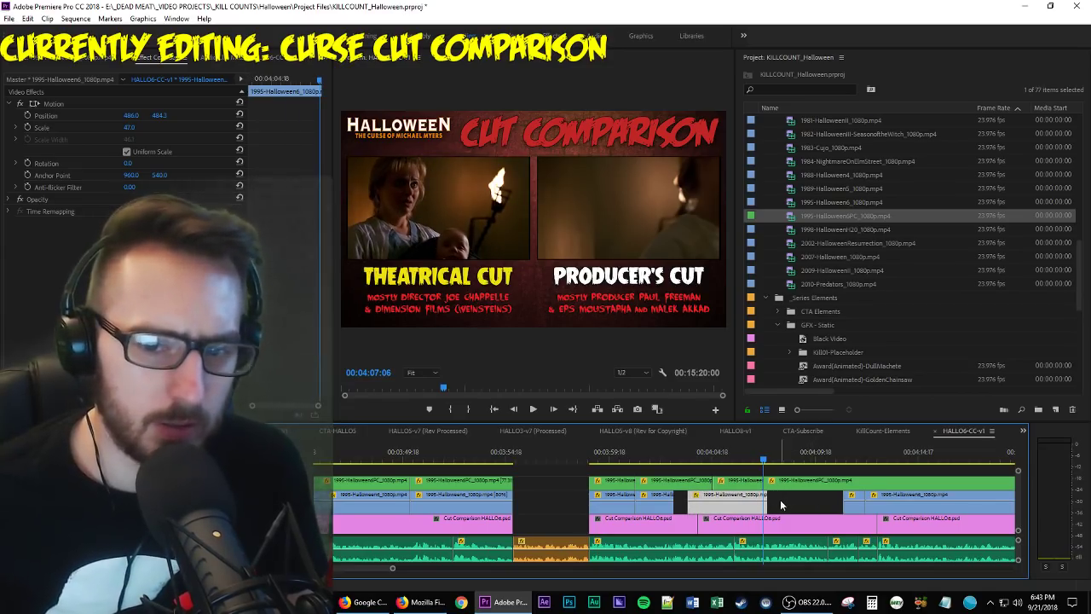
# Extend the theatrical clip's end toward the next theatrical clip, and nudge it earlier to close the gap before it.
pyautogui.moveTo(774, 499); pyautogui.dragTo(842, 498)
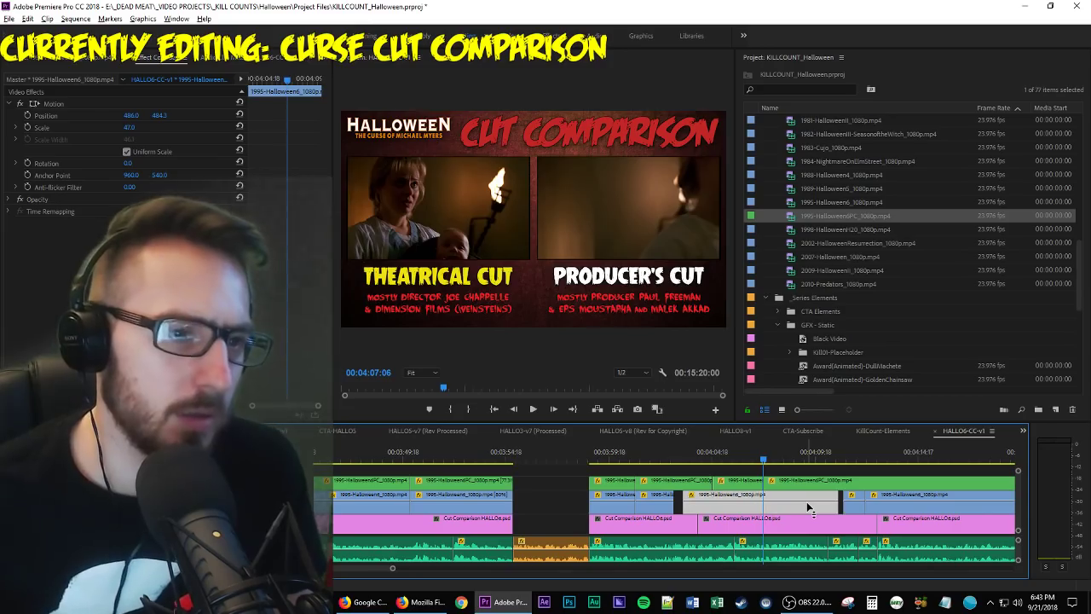
pyautogui.hotkey('alt', 'shift', 'Left')
pyautogui.hotkey('alt', 'shift', 'Left')
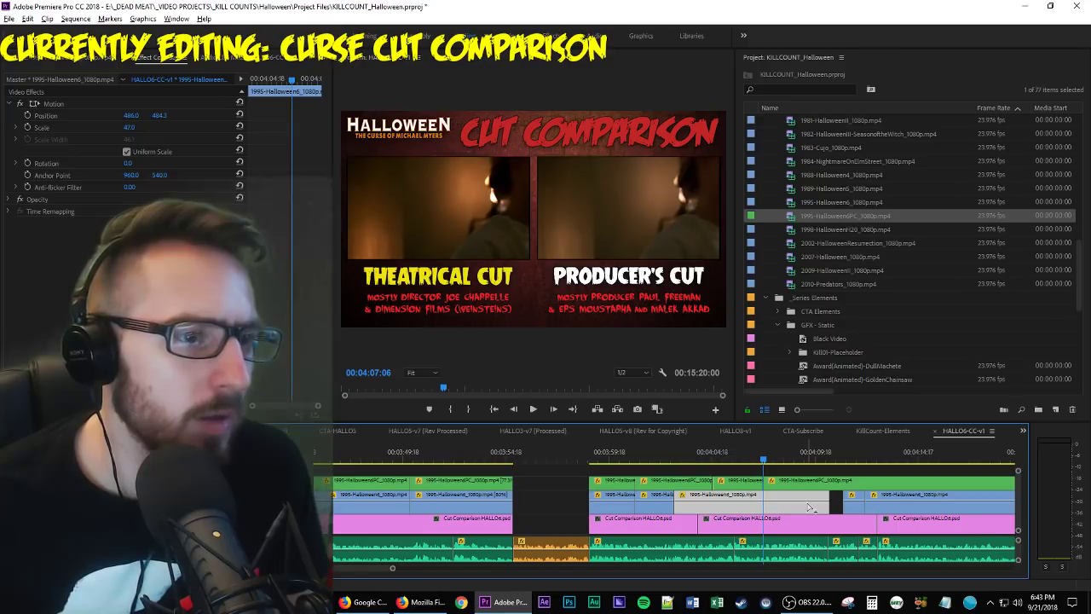
# Remove the short theatrical piece starting at 00:04:01:01 and extend the following theatrical clip back to that point.
pyautogui.press('Up')
pyautogui.press('Up')
pyautogui.press('space')
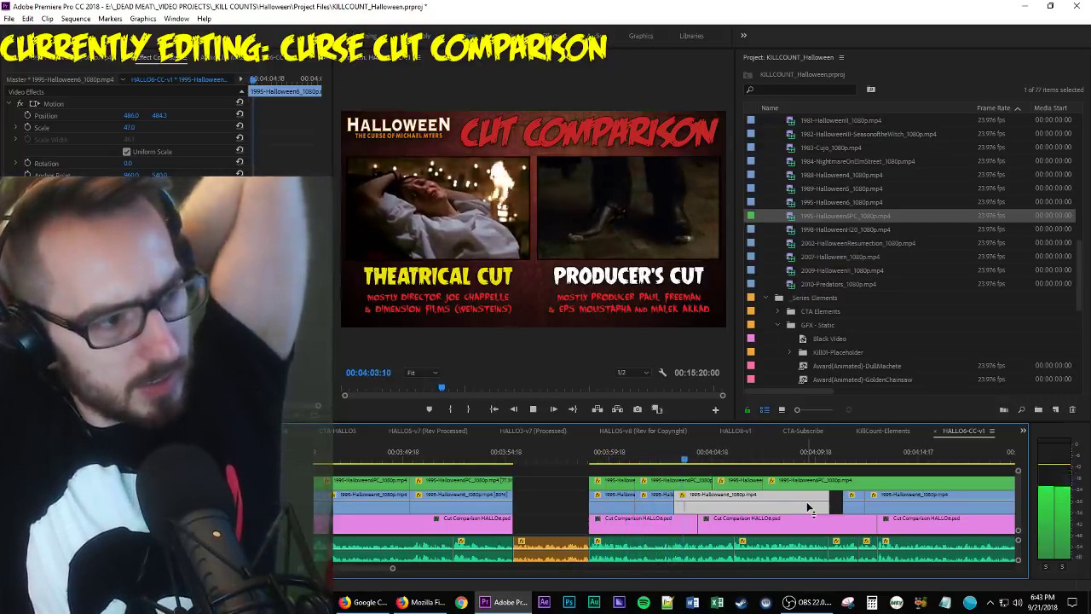
pyautogui.press('space')
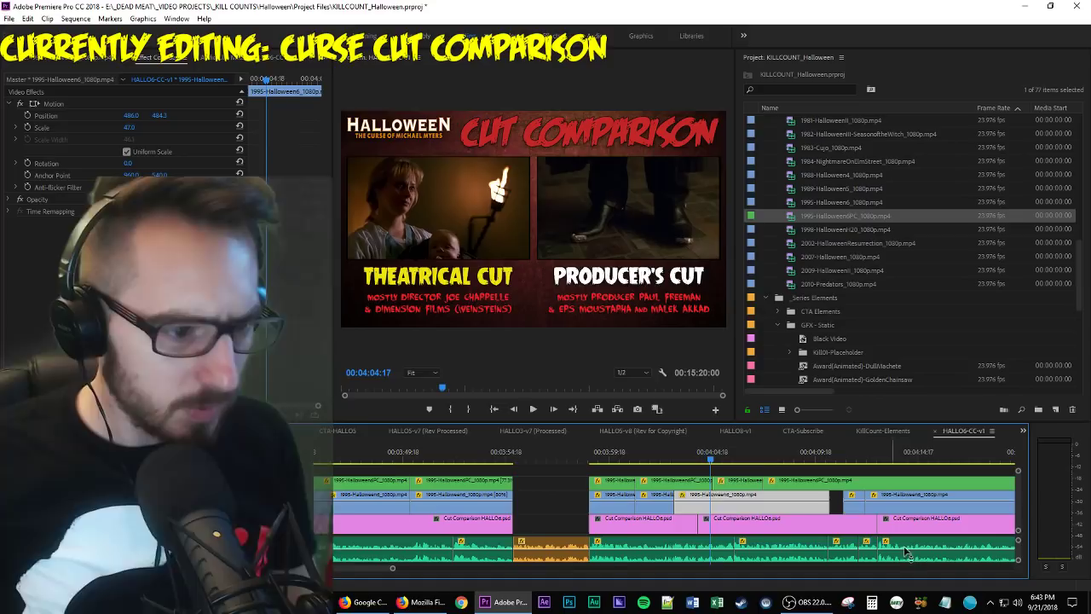
pyautogui.click(650, 465)
pyautogui.press('space')
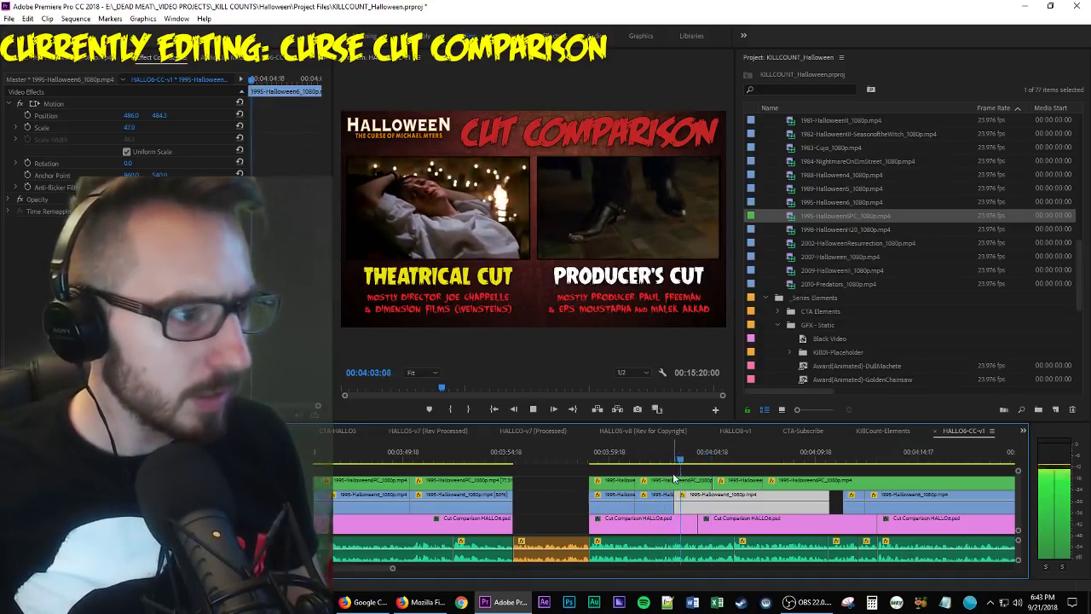
pyautogui.press('Delete')
pyautogui.hotkey('ctrl', 'z')
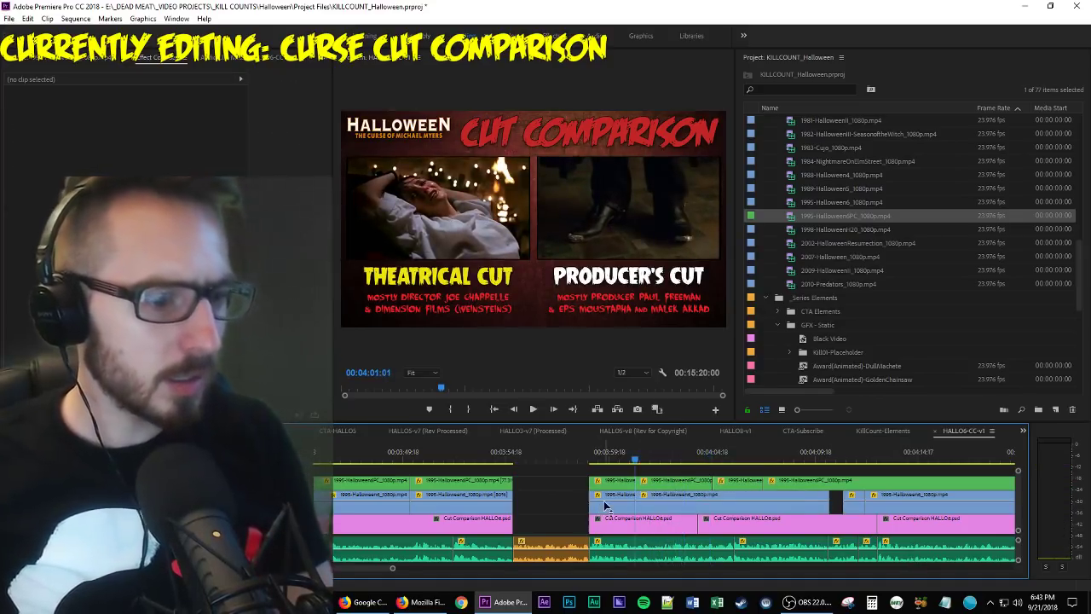
# Roll the cut between the two theatrical clips from 00:04:01:01 to 00:04:02:14, just where the wide shot ends.
pyautogui.press('space')
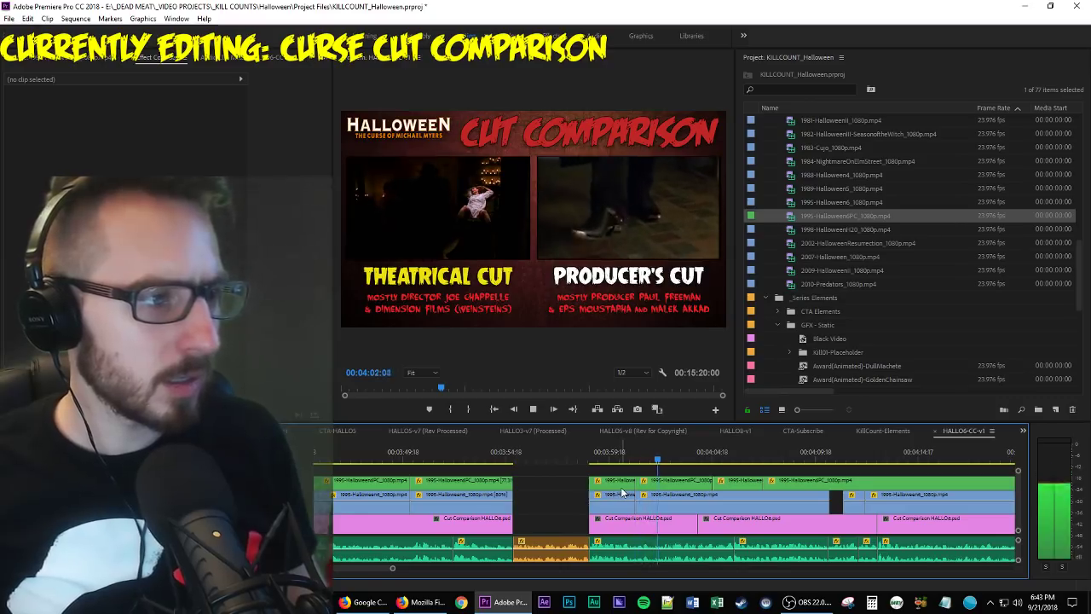
pyautogui.press('space')
pyautogui.press('Right')
pyautogui.press('Right')
pyautogui.press('Right')
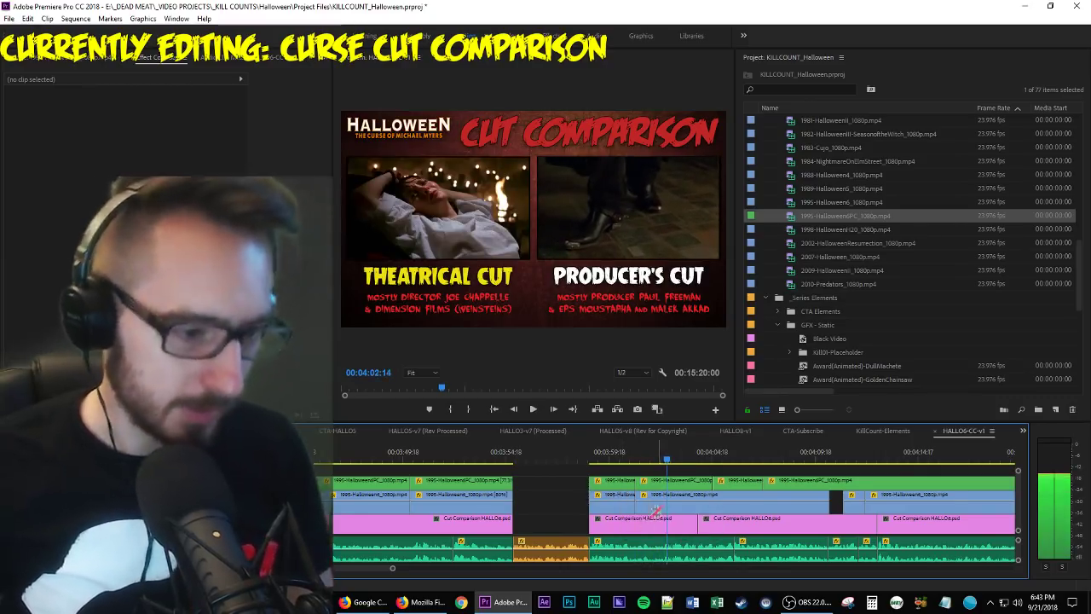
pyautogui.moveTo(635, 504); pyautogui.dragTo(668, 504)
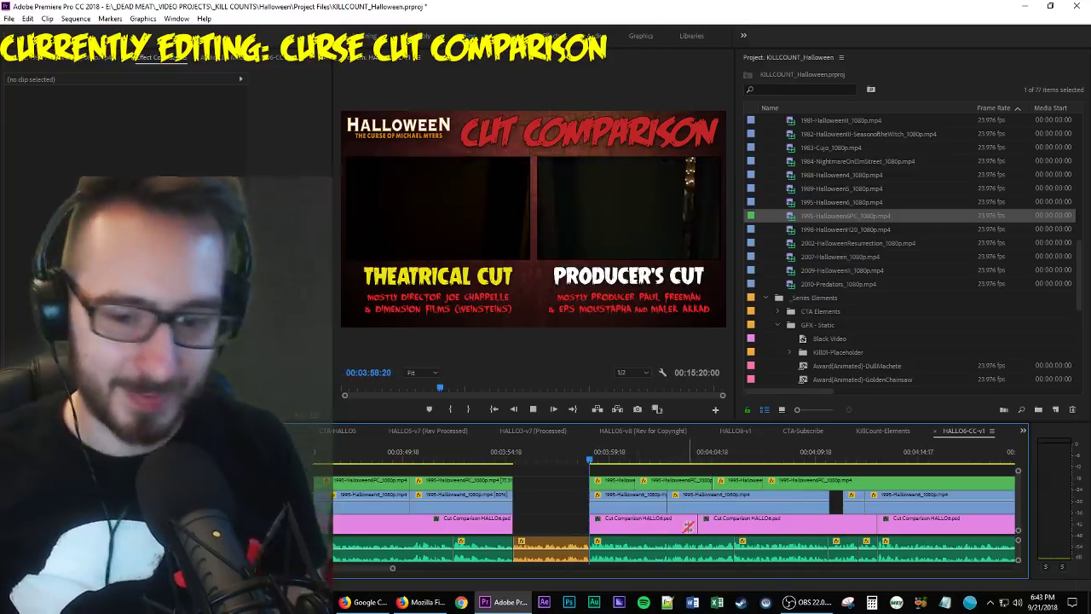
# Move the short Producer's Cut clip back to start at 00:04:04:02, in line with the second Cut Comparison graphic.
pyautogui.press('space')
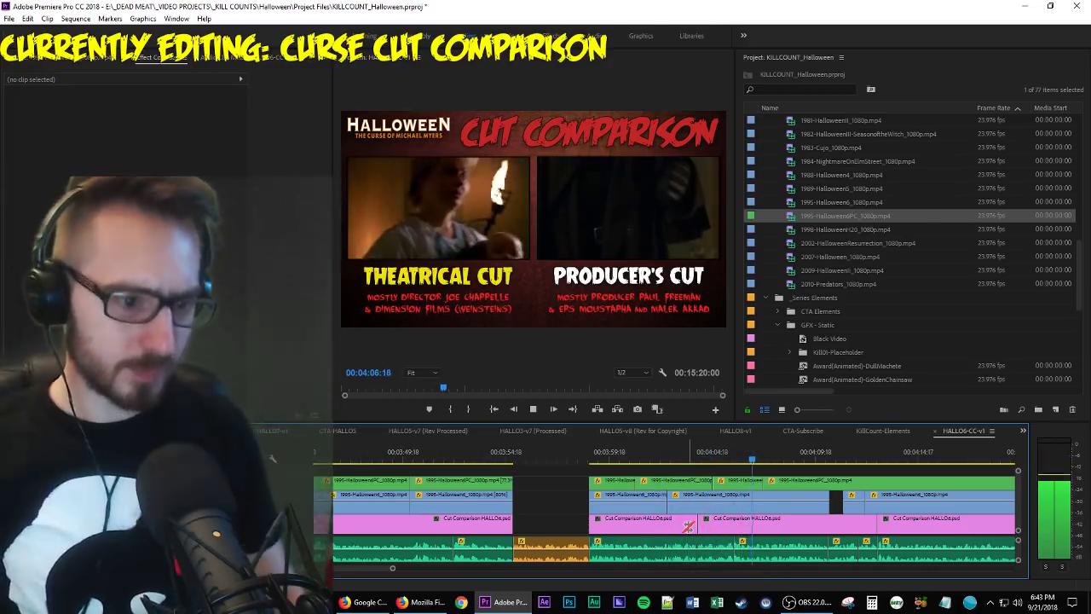
pyautogui.click(675, 462)
pyautogui.press('space')
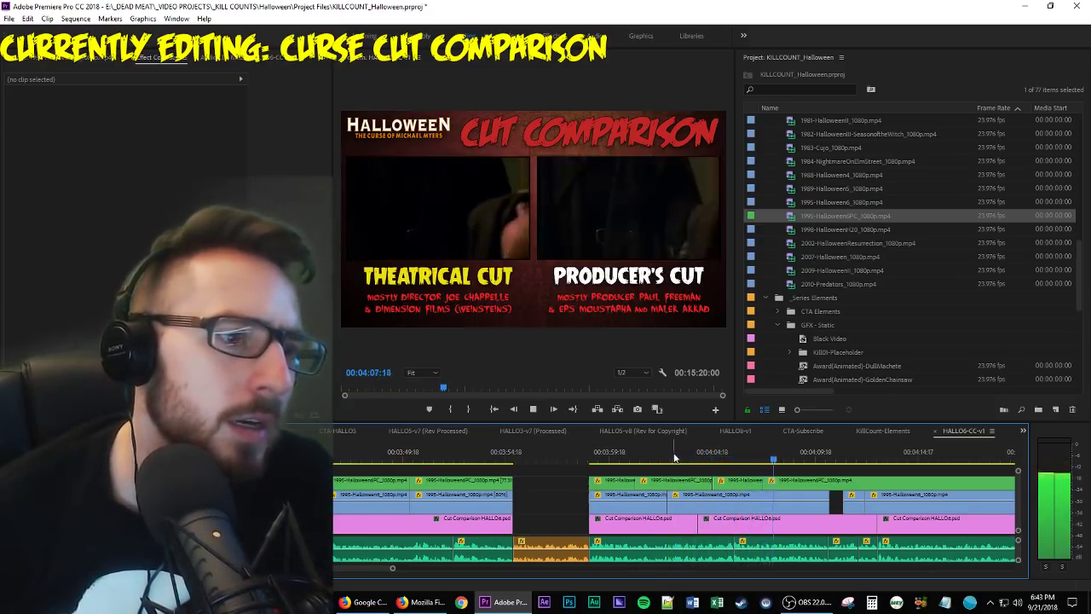
pyautogui.press('space')
pyautogui.moveTo(689, 459); pyautogui.dragTo(698, 463)
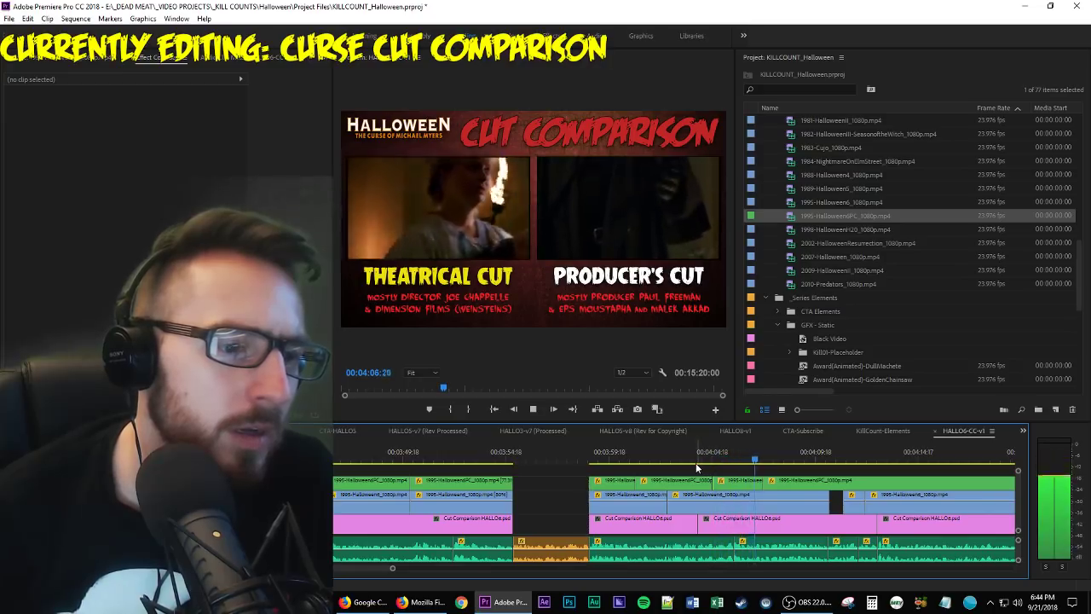
pyautogui.press('space')
pyautogui.click(833, 484)
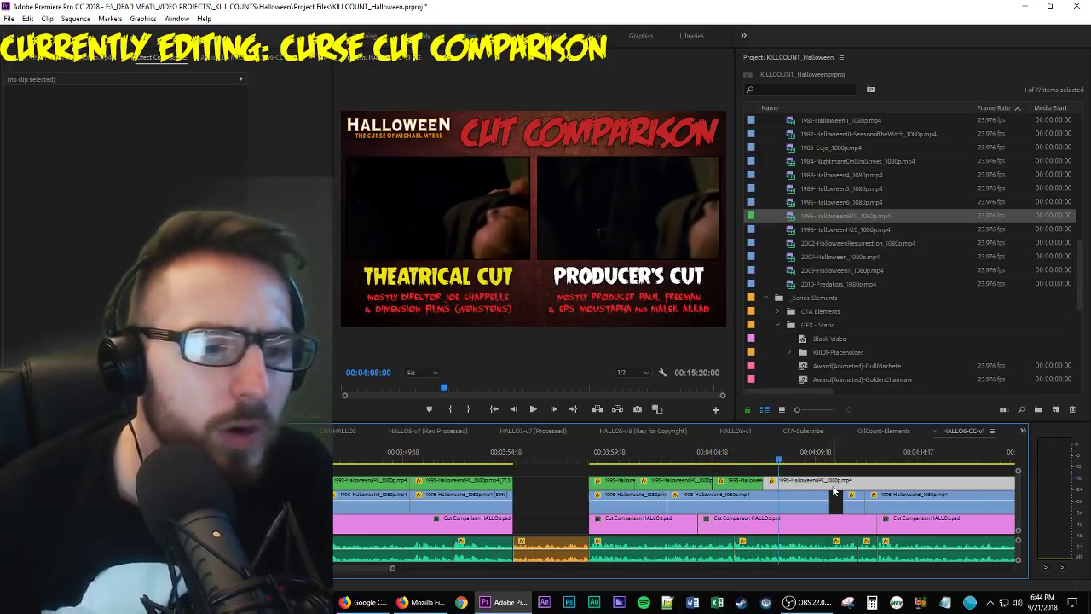
pyautogui.click(694, 463)
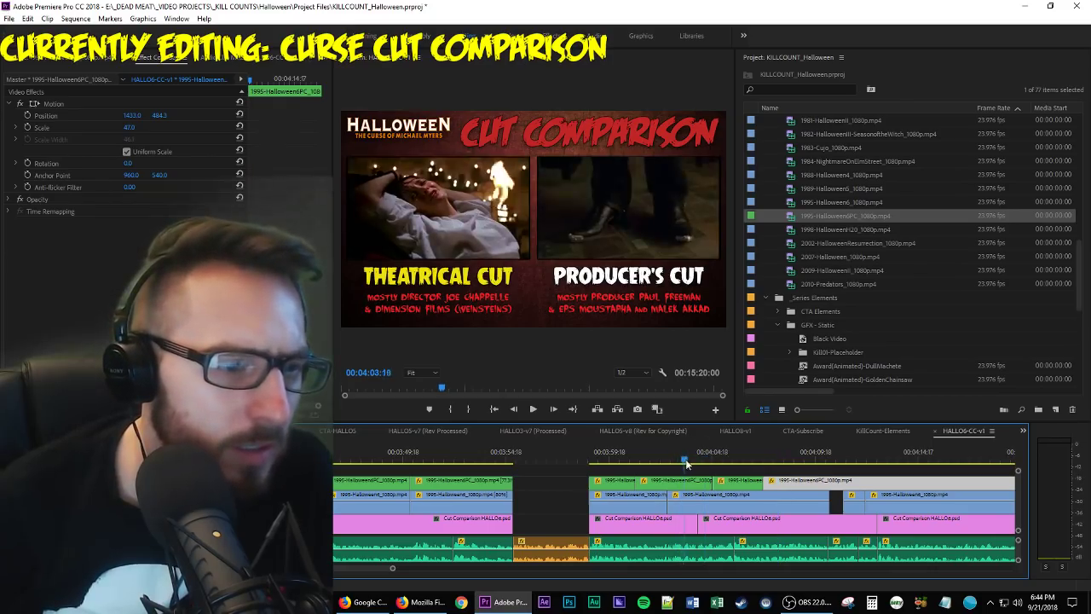
pyautogui.moveTo(694, 462); pyautogui.dragTo(698, 463)
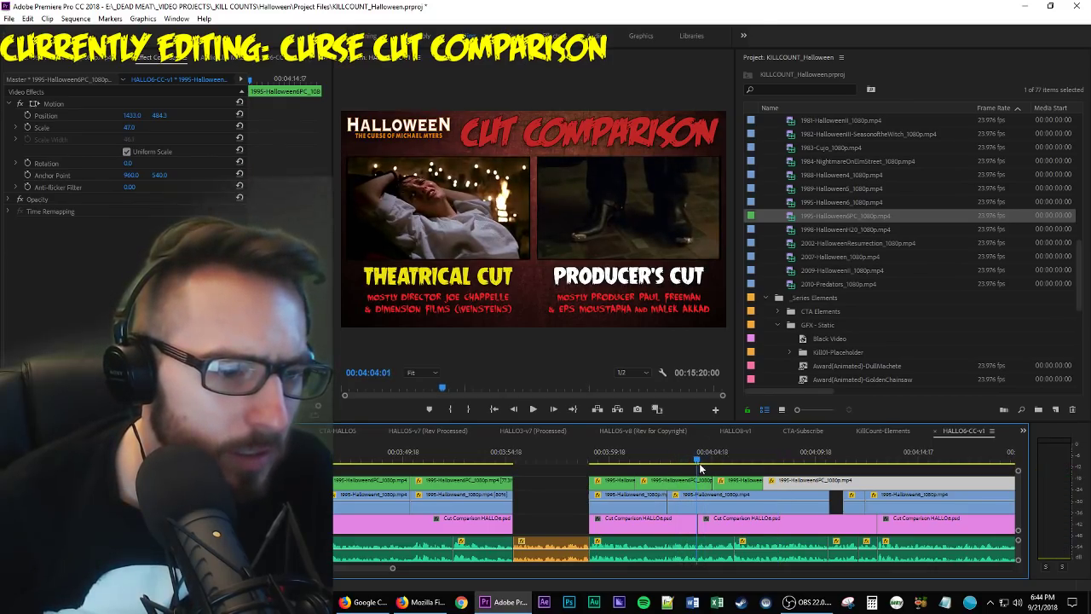
pyautogui.press('Right')
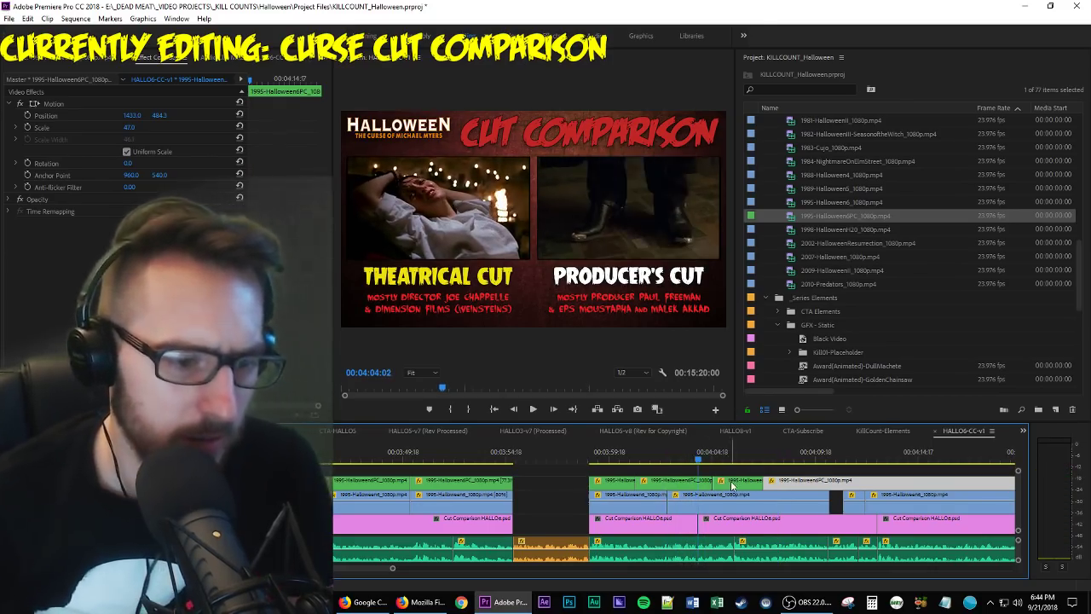
pyautogui.click(731, 480)
pyautogui.press('space')
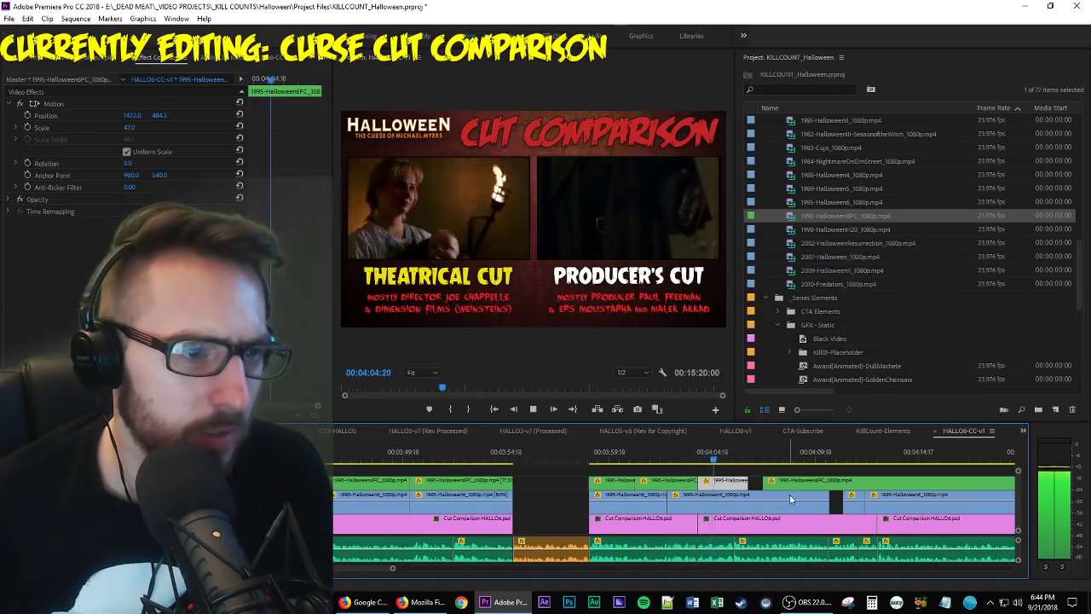
# Trim the theatrical clip's start to match the torch-lit Producer's Cut clip, and move both back to start at 00:04:06:13.
pyautogui.moveTo(796, 484); pyautogui.dragTo(799, 494)
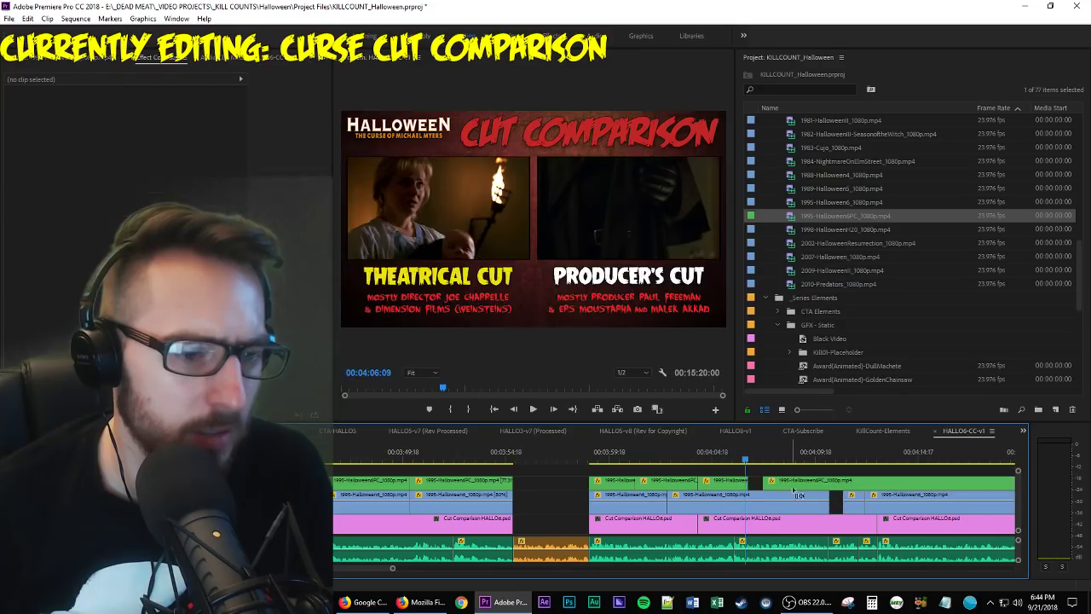
pyautogui.click(787, 510)
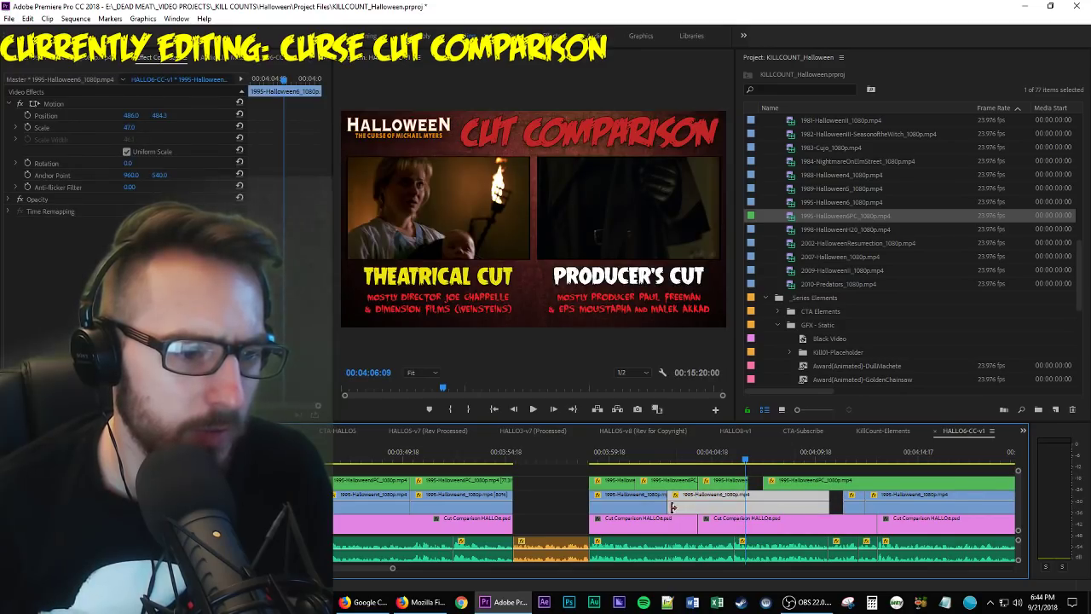
pyautogui.moveTo(673, 507); pyautogui.dragTo(774, 508)
pyautogui.press('space')
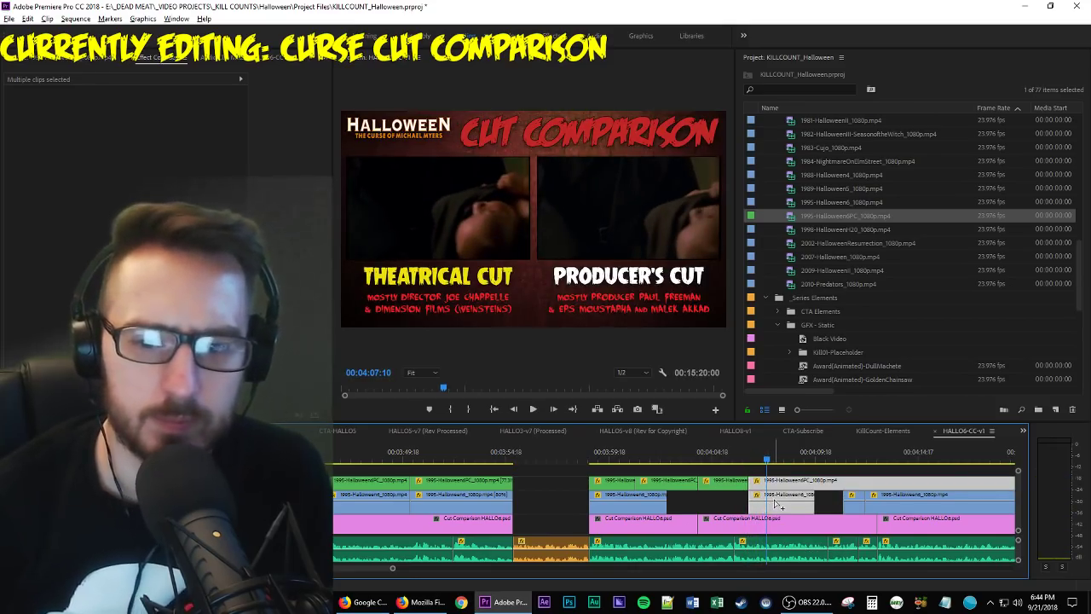
pyautogui.press('Up')
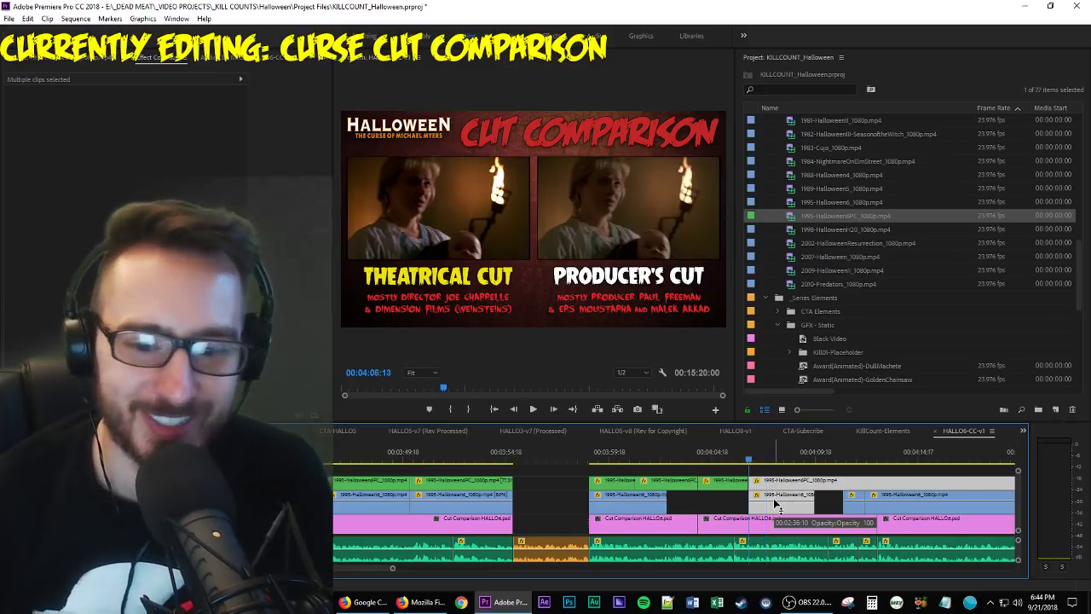
pyautogui.press('space')
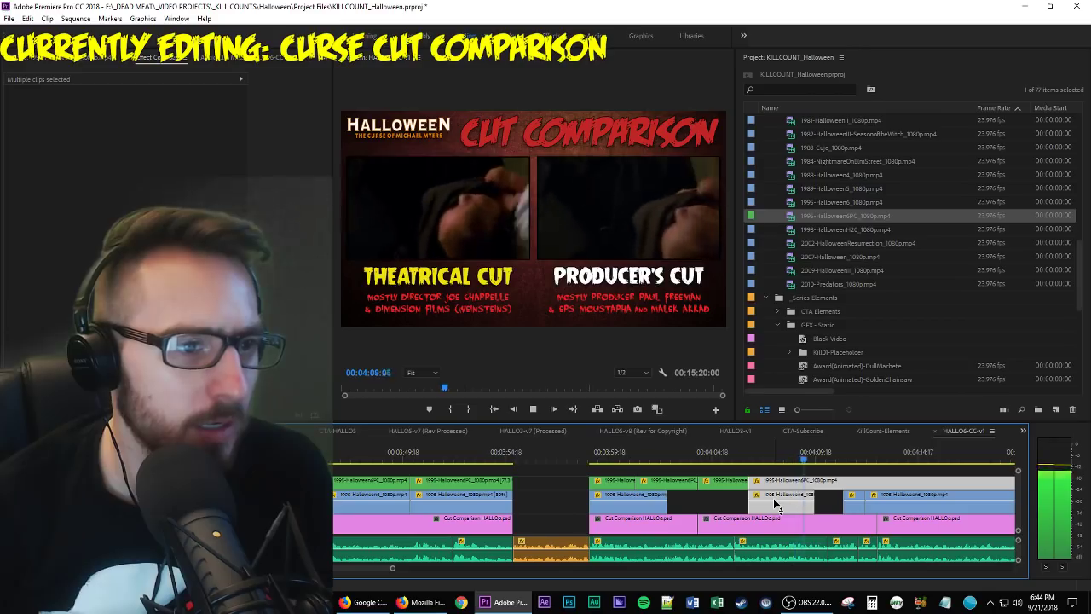
pyautogui.press('space')
# Extend the theatrical clip back over the gap, and roll its cut with the previous theatrical clip to 00:04:04:02.
pyautogui.hotkey('ctrl', 'z')
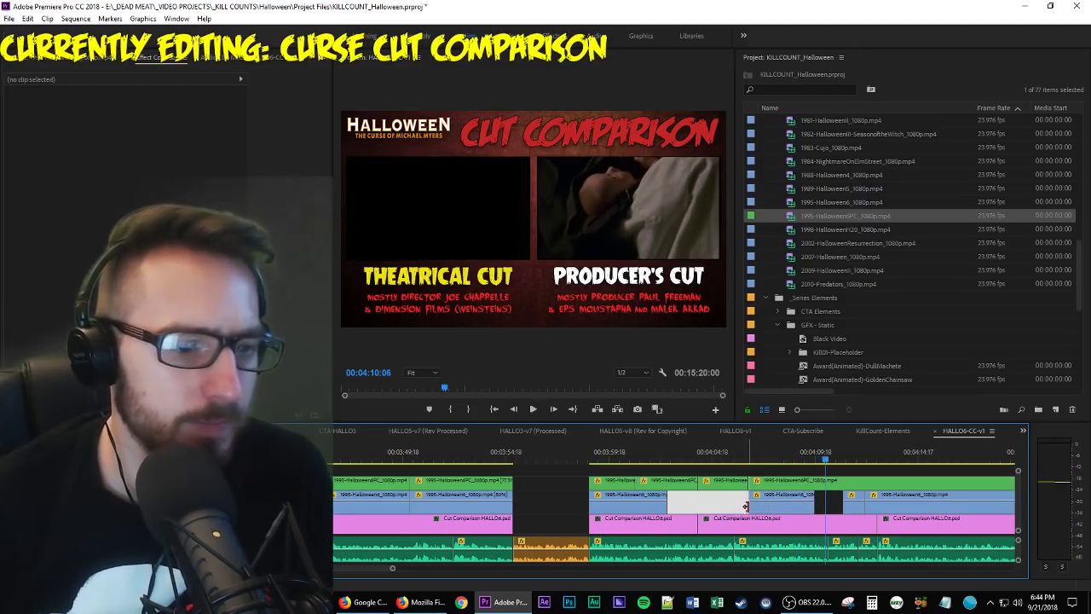
pyautogui.click(669, 453)
pyautogui.moveTo(671, 450); pyautogui.dragTo(689, 461)
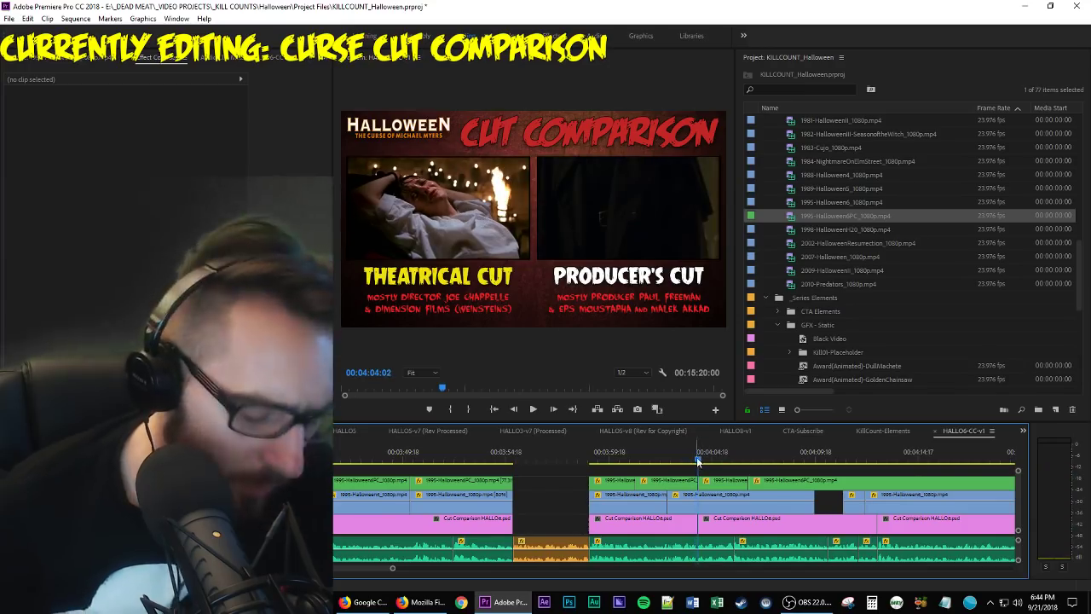
pyautogui.click(698, 499)
# Nudge the theatrical and torch-lit Producer's Cut clips later together, so the Producer's Cut clip starts at about 00:04:07:08.
pyautogui.click(659, 452)
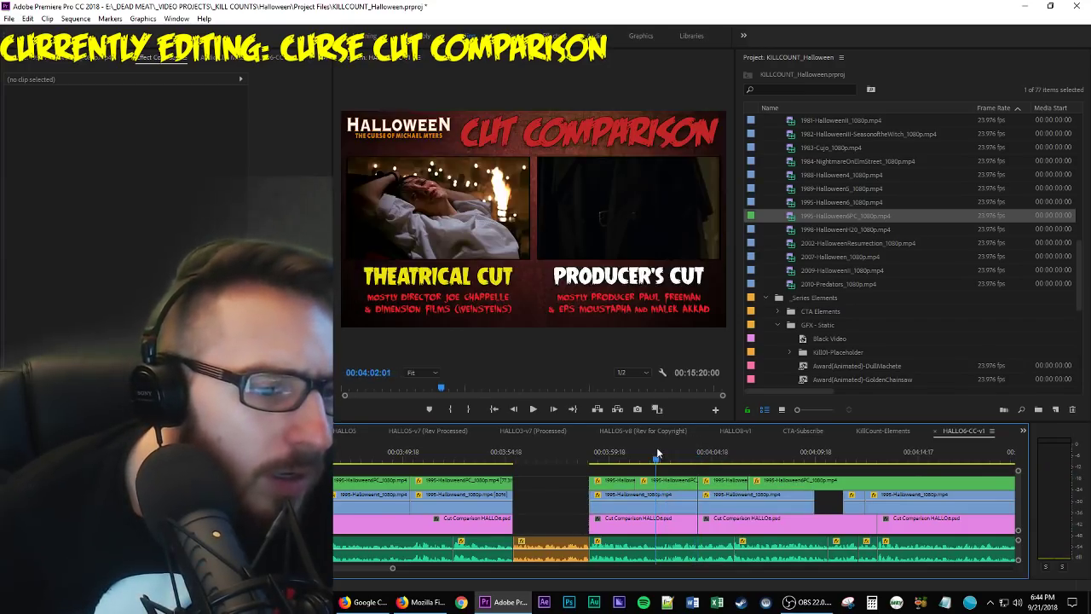
pyautogui.press('space')
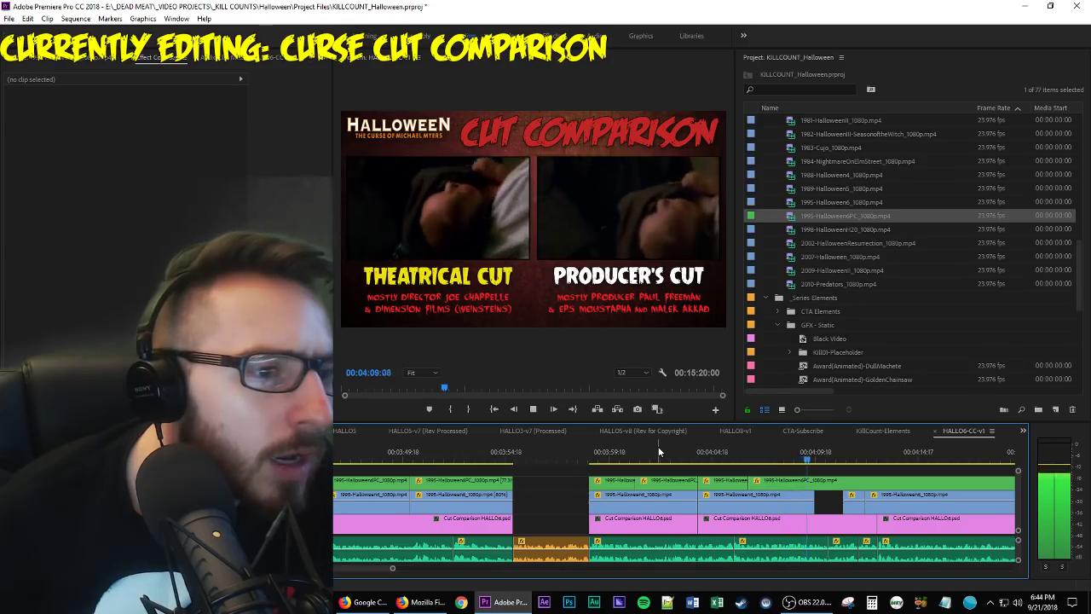
pyautogui.click(706, 460)
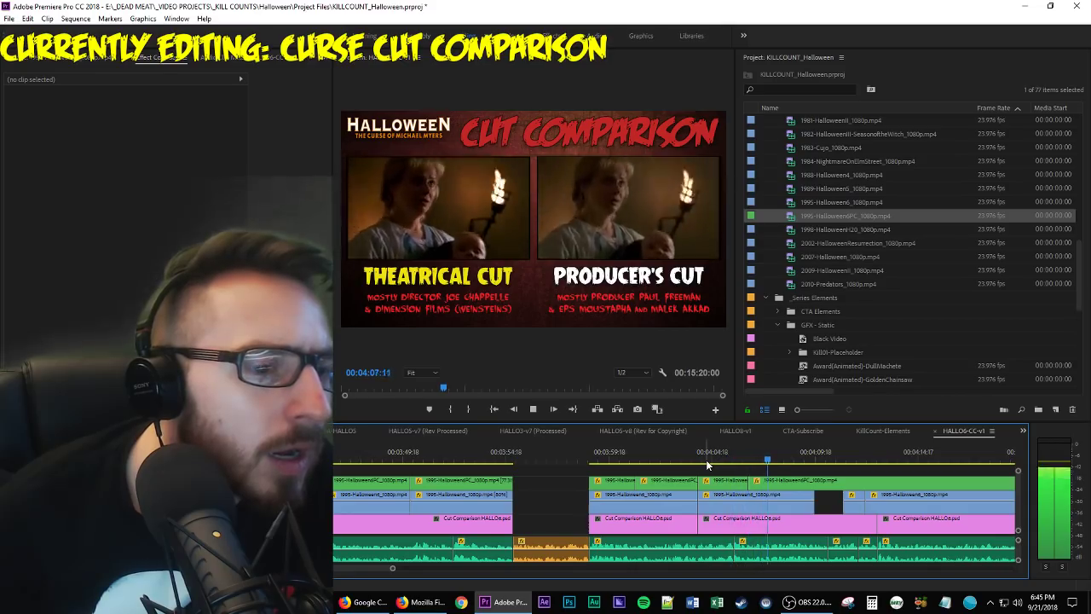
pyautogui.click(752, 459)
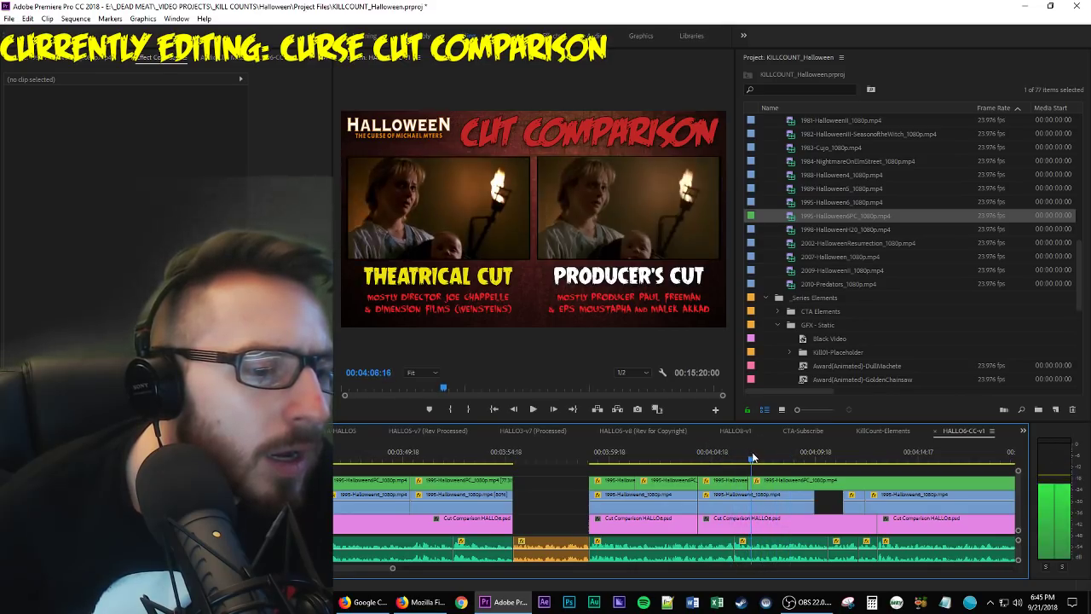
pyautogui.moveTo(750, 471); pyautogui.dragTo(792, 491)
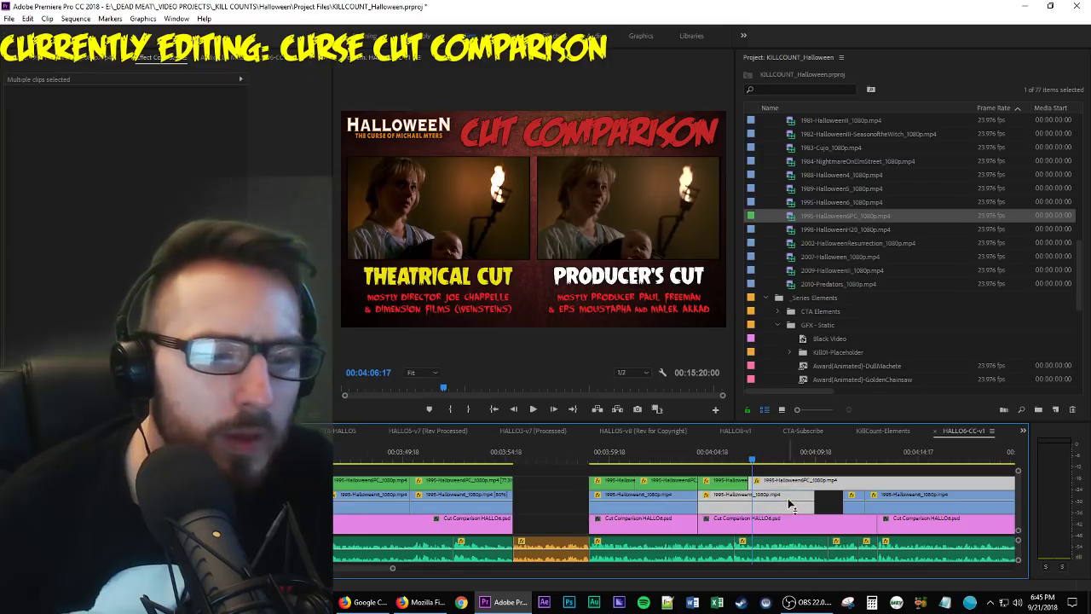
pyautogui.press('space')
pyautogui.press('space')
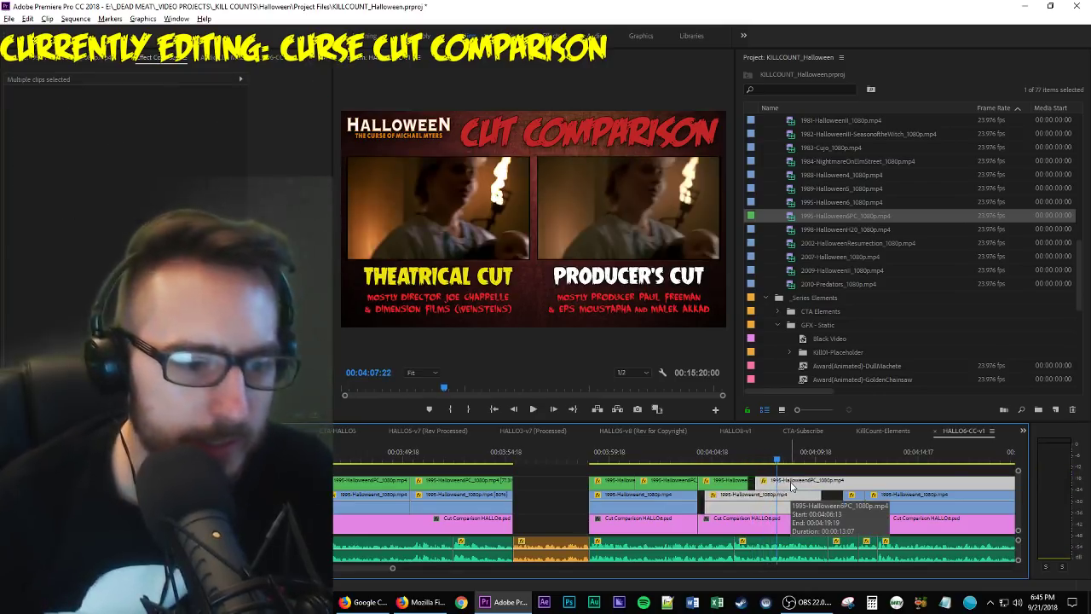
pyautogui.hotkey('alt', 'shift', 'Right')
pyautogui.hotkey('alt', 'shift', 'Right')
pyautogui.hotkey('alt', 'shift', 'Right')
pyautogui.hotkey('alt', 'shift', 'Right')
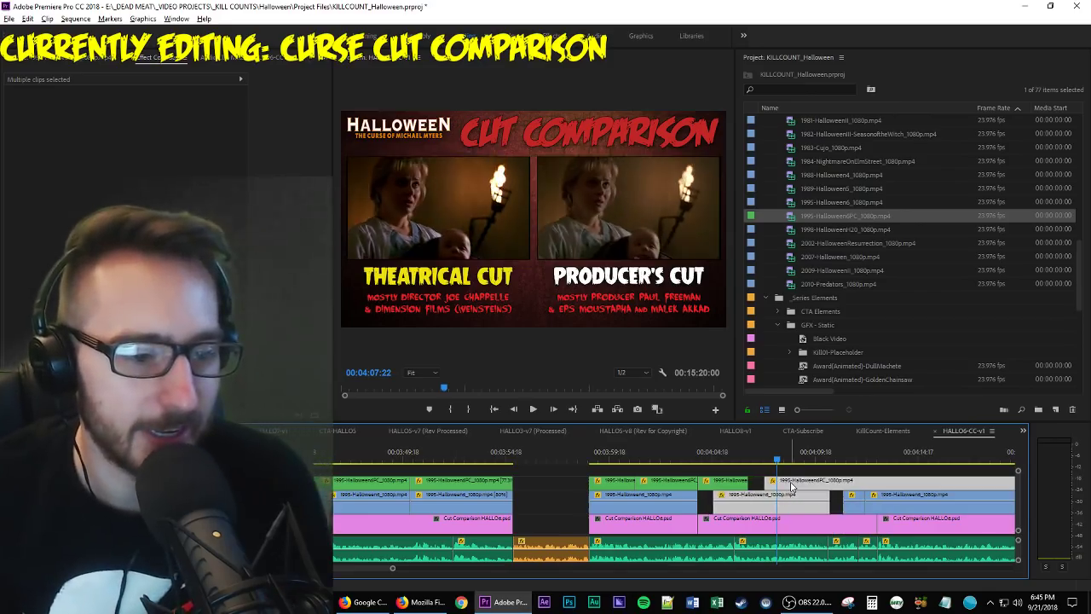
# Shift the selected theatrical and Producer's Cut clips later on the timeline and extend their starts back to close the gaps before them.
pyautogui.hotkey('alt', 'shift', 'Right')
pyautogui.hotkey('alt', 'shift', 'Right')
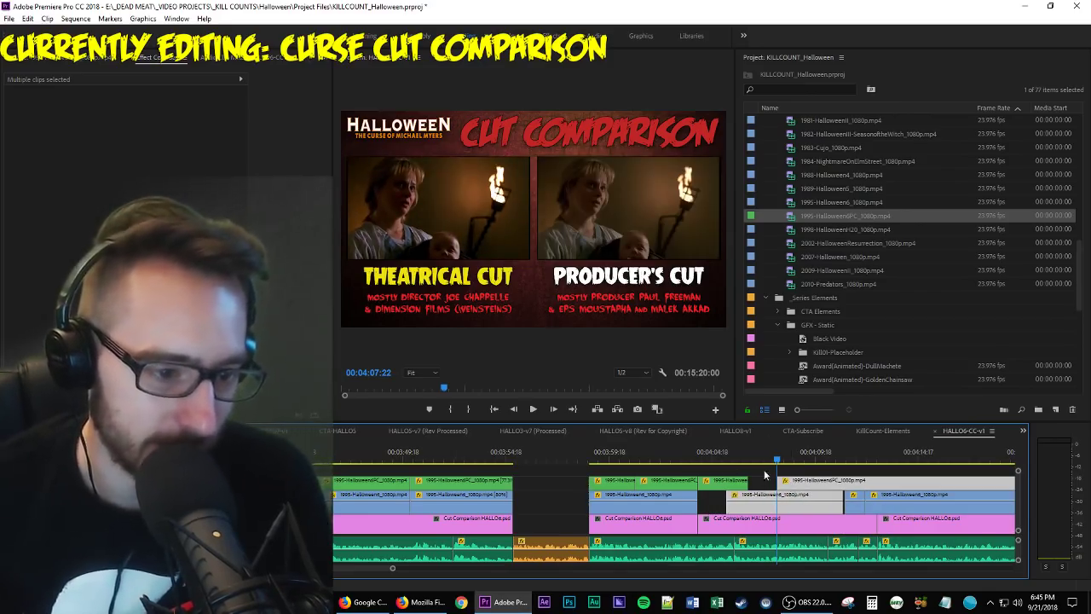
pyautogui.moveTo(731, 508); pyautogui.dragTo(679, 491)
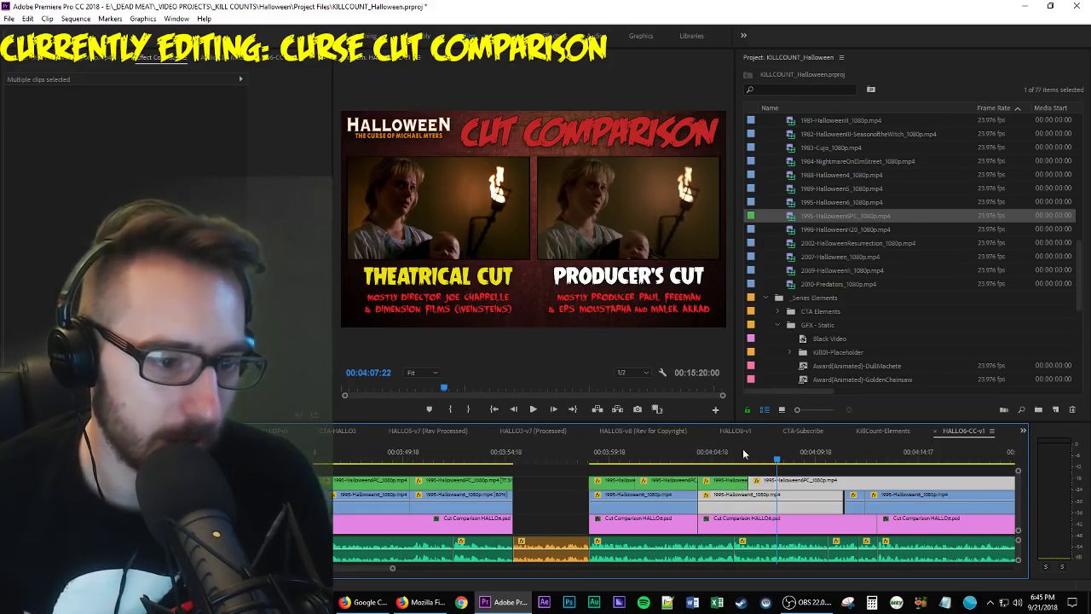
# Play back the section and roll the cut between the two Producer's Cut clips to 00:04:07:23.
pyautogui.moveTo(742, 452); pyautogui.dragTo(669, 458)
pyautogui.press('space')
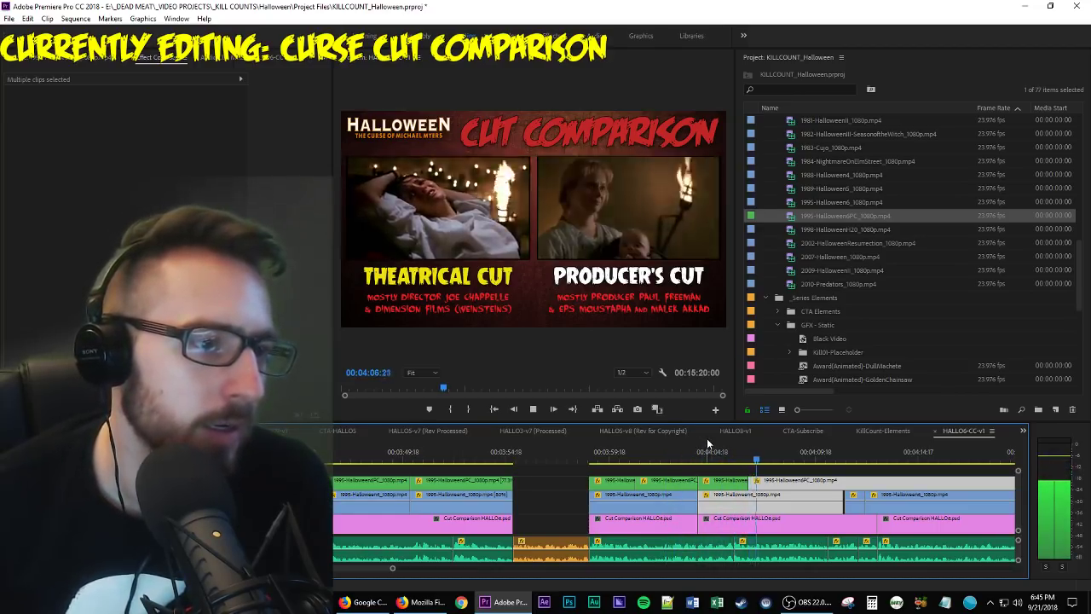
pyautogui.press('space')
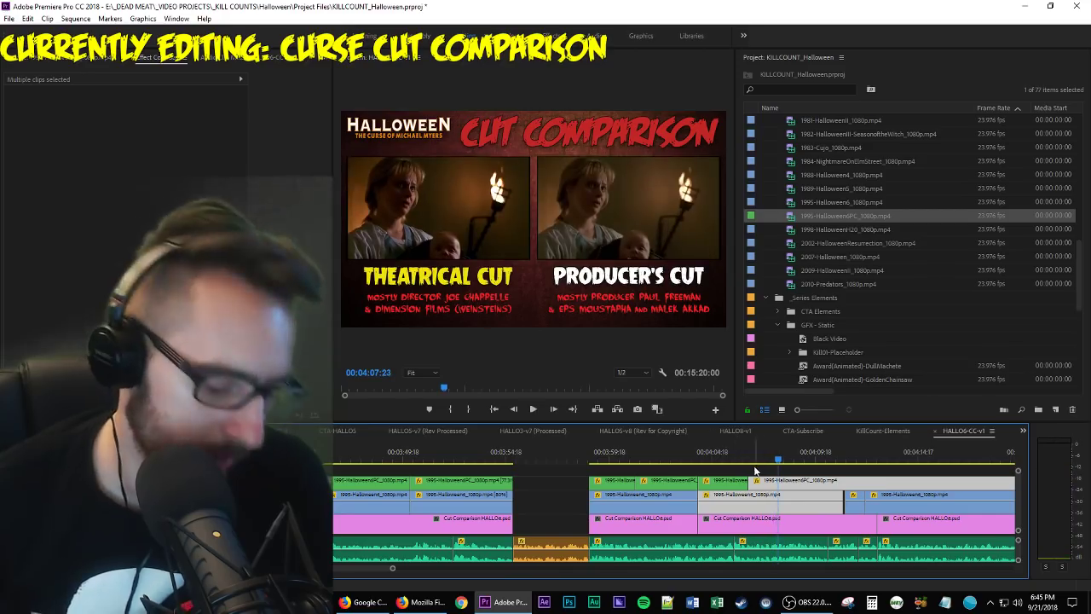
pyautogui.moveTo(751, 481); pyautogui.dragTo(780, 483)
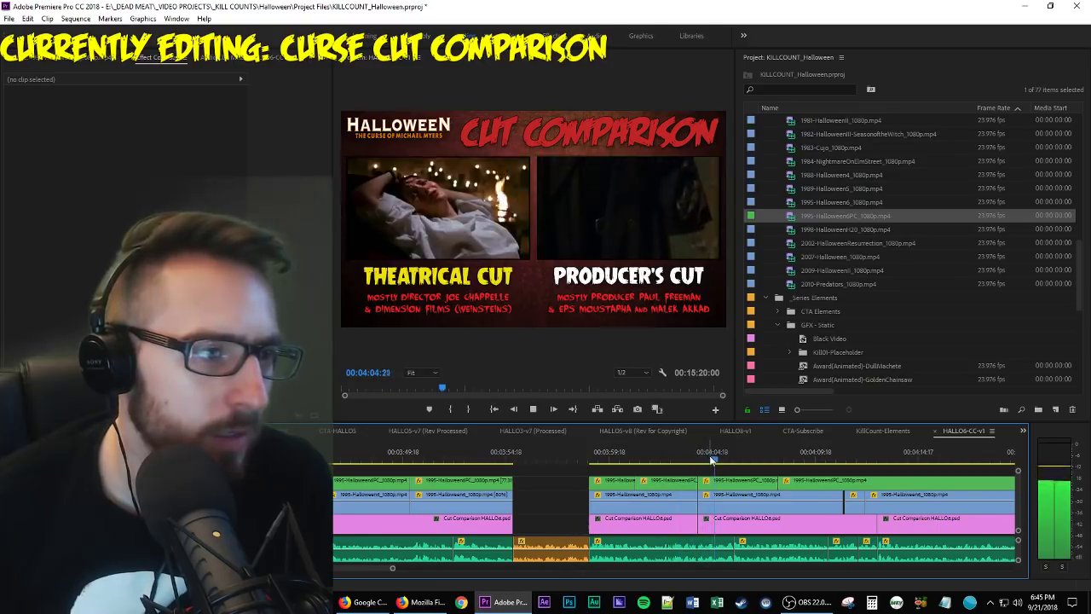
# Roll the theatrical track's cut to 00:04:04:23 and play the comparison back to check sync.
pyautogui.press('space')
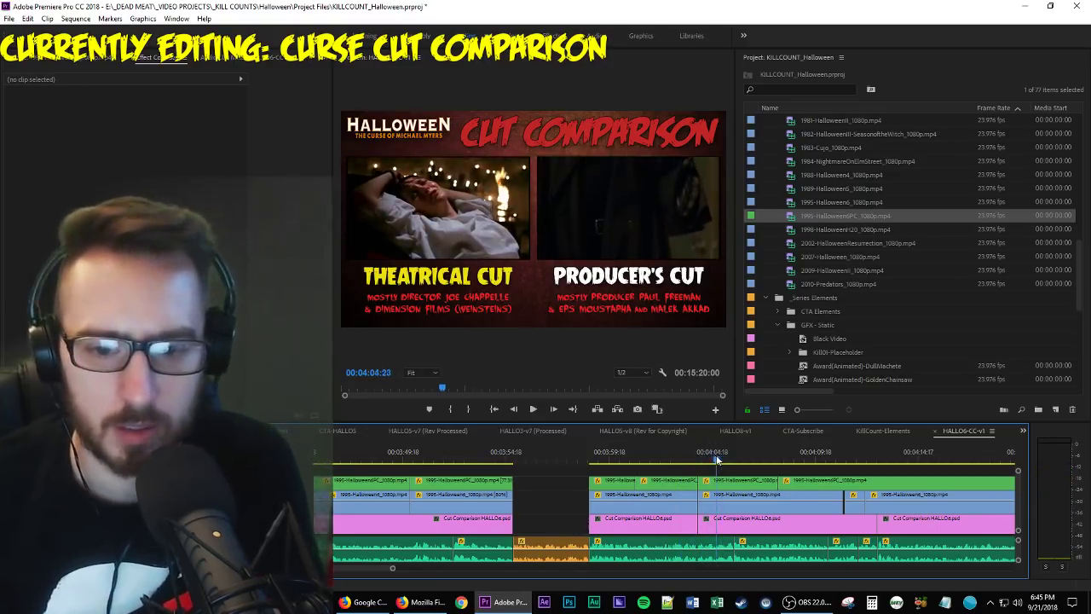
pyautogui.click(716, 460)
pyautogui.moveTo(700, 503); pyautogui.dragTo(711, 503)
pyautogui.click(678, 458)
pyautogui.press('space')
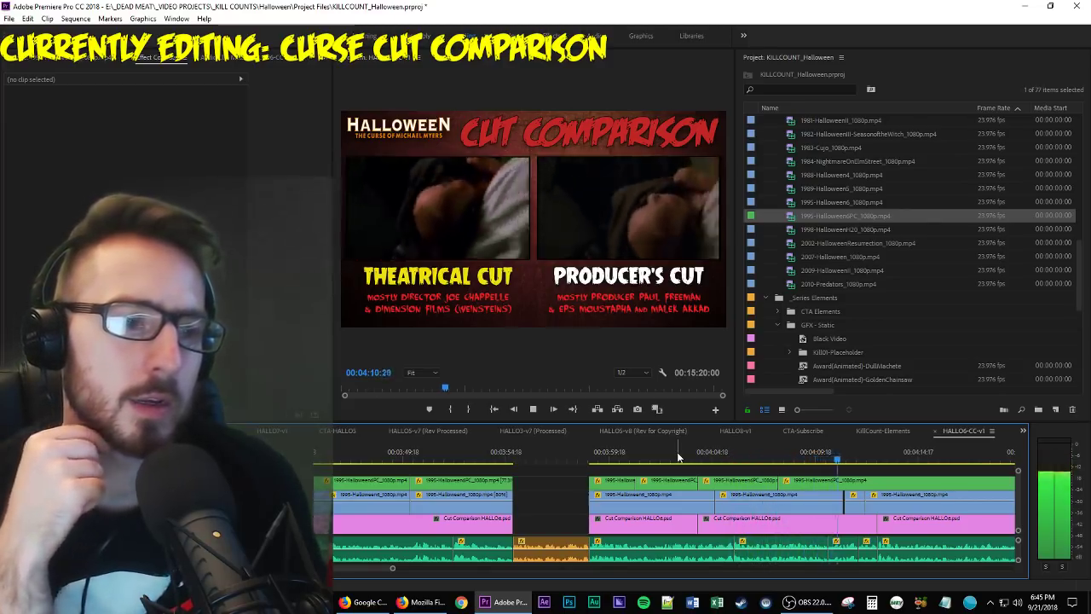
pyautogui.press('space')
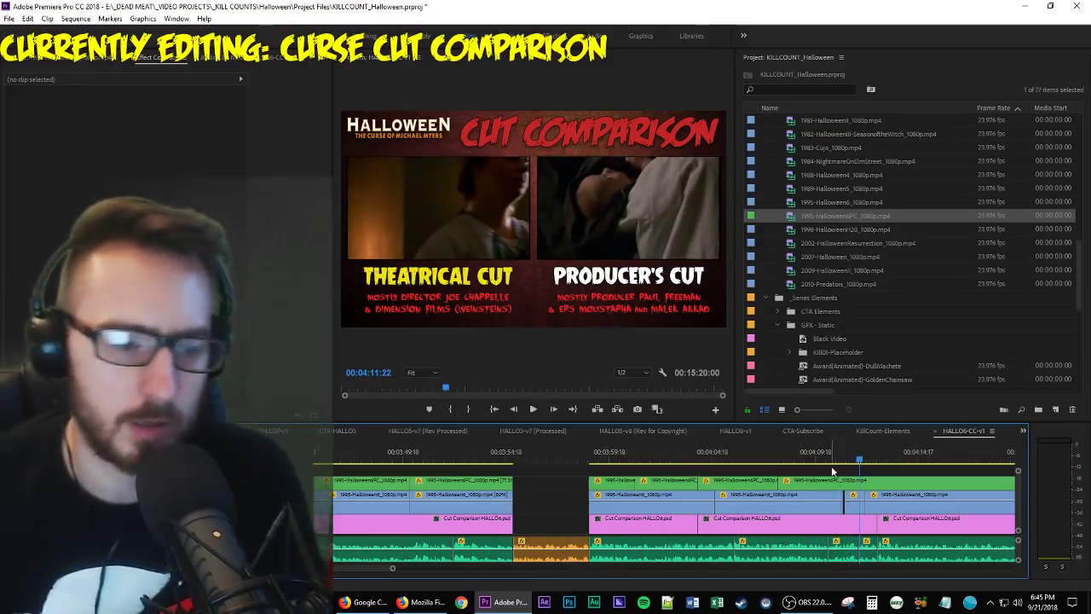
# Clear the leftover theatrical clips after 00:04:12:05 and extend the end of the remaining theatrical clip by about 2.5 seconds.
pyautogui.click(833, 455)
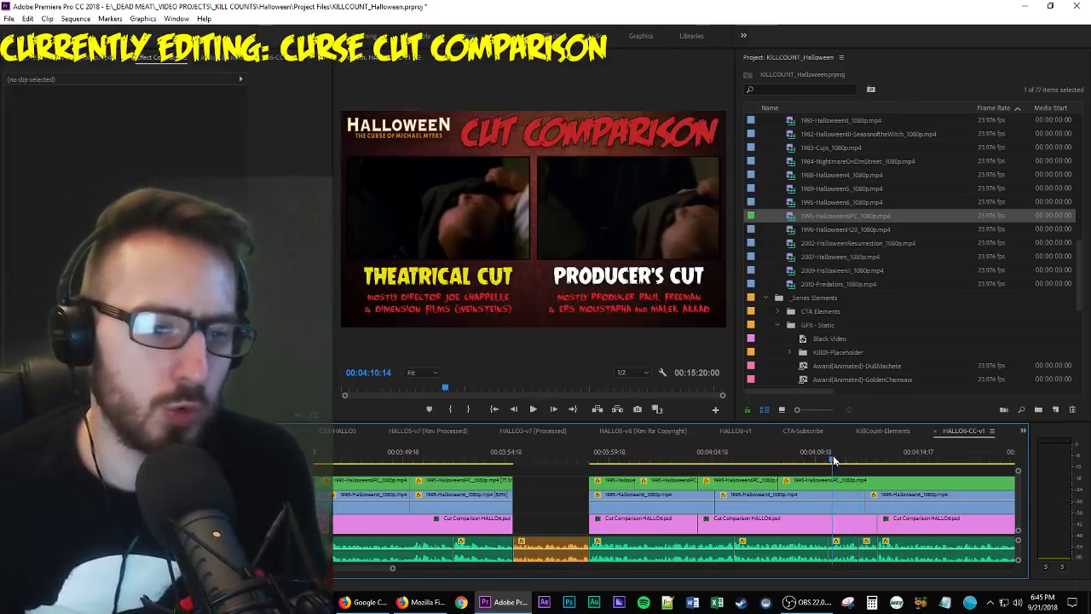
pyautogui.press('space')
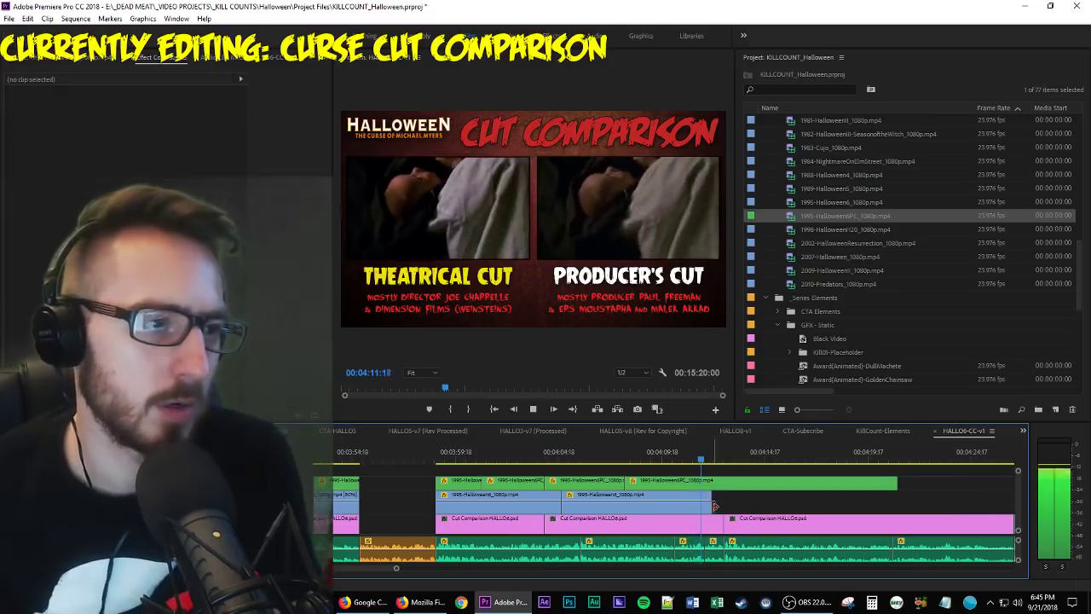
pyautogui.press('space')
pyautogui.doubleClick(711, 501)
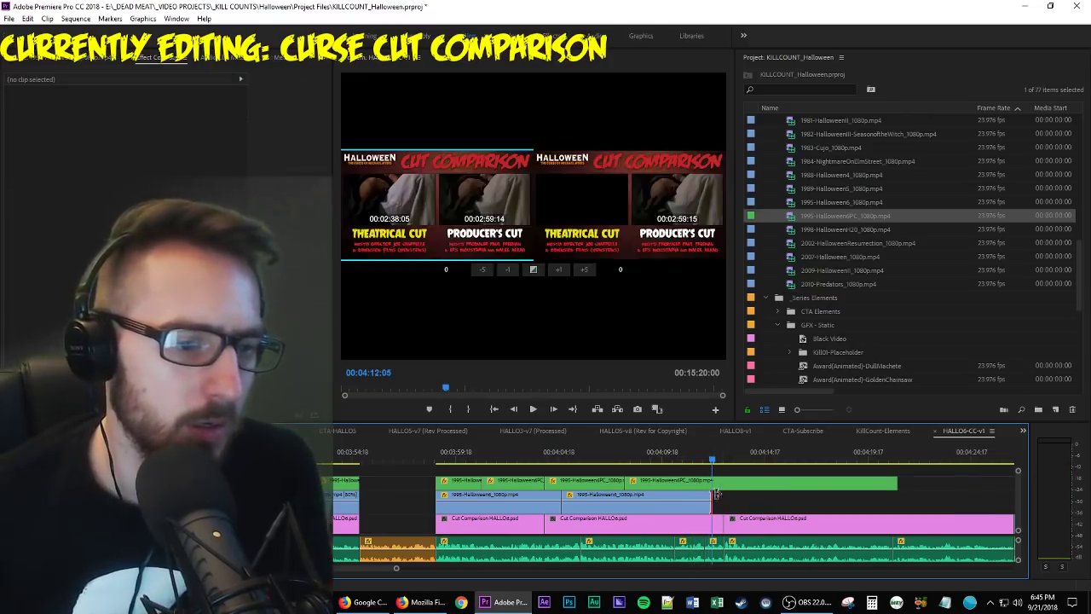
pyautogui.moveTo(716, 492); pyautogui.dragTo(763, 492)
# Review the extended shot and split the clips on both comparison tracks at 00:04:09:16.
pyautogui.click(845, 517)
pyautogui.press('space')
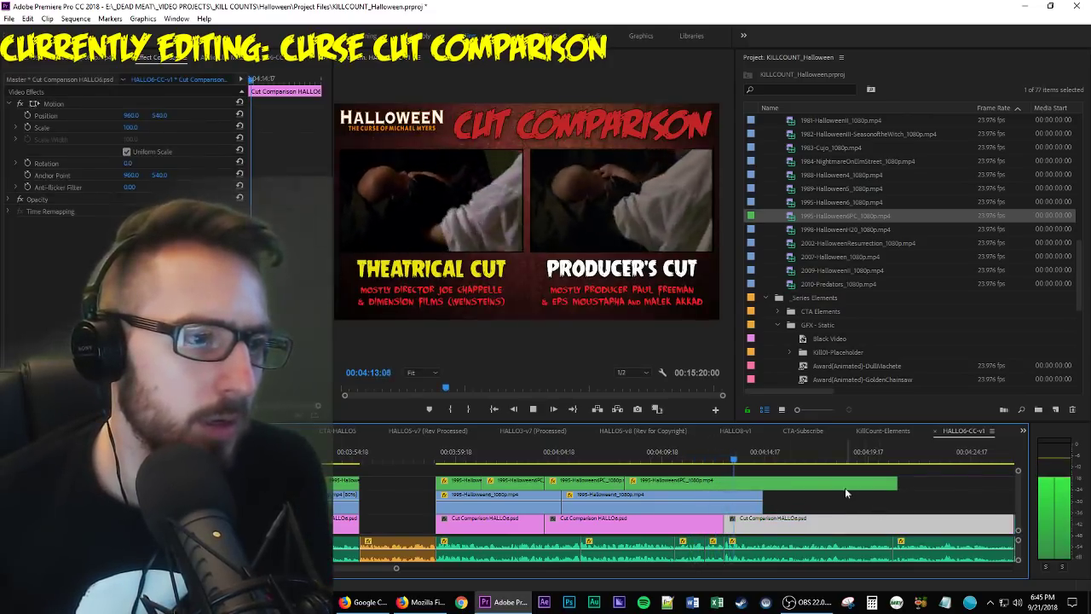
pyautogui.click(609, 451)
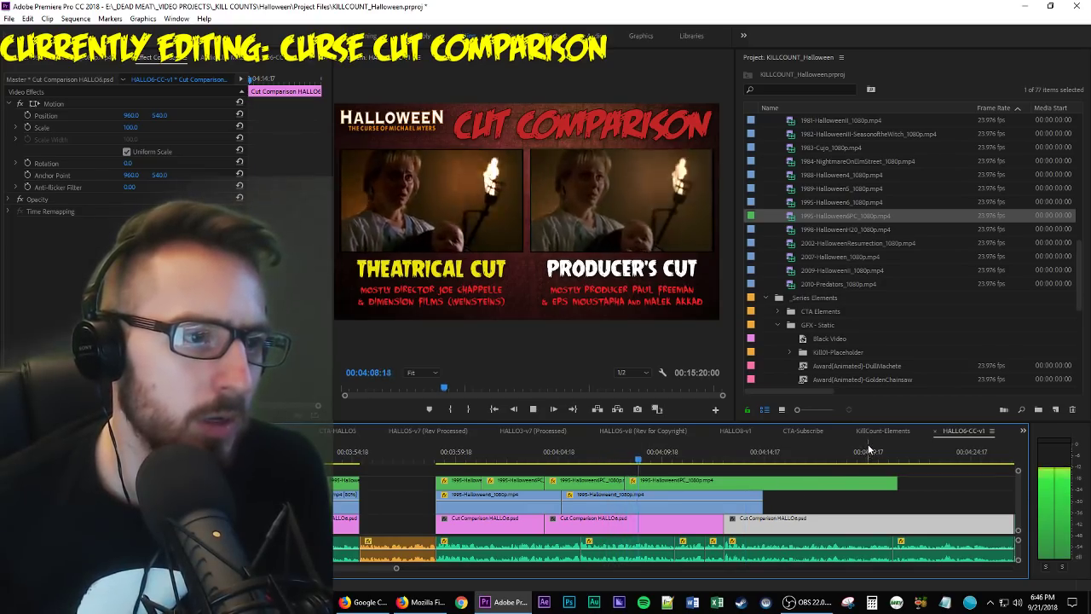
pyautogui.press('space')
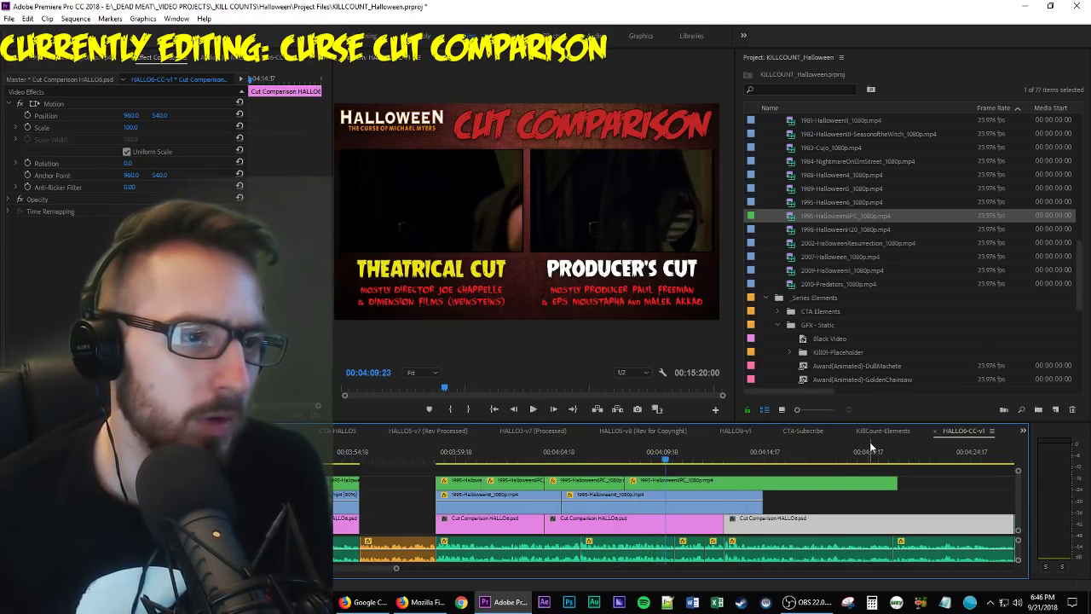
pyautogui.press('space')
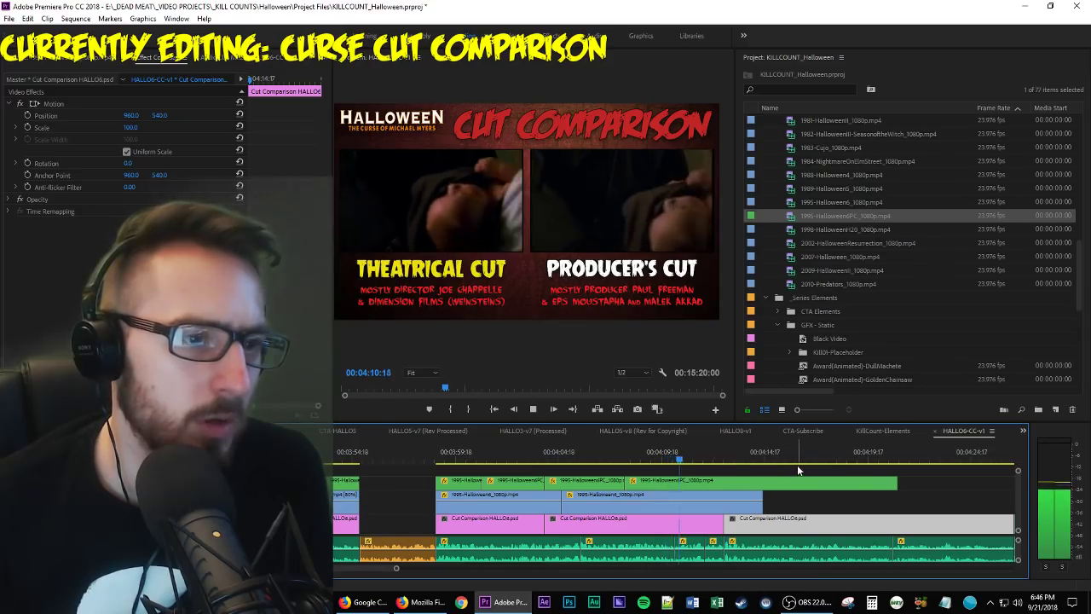
pyautogui.moveTo(650, 454); pyautogui.dragTo(661, 455)
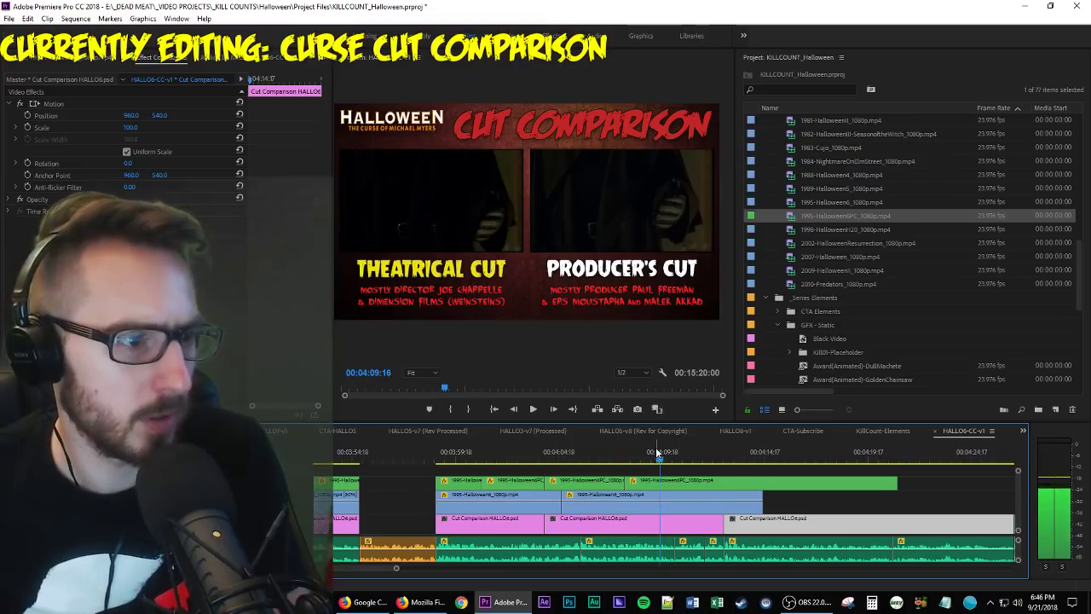
pyautogui.click(694, 496)
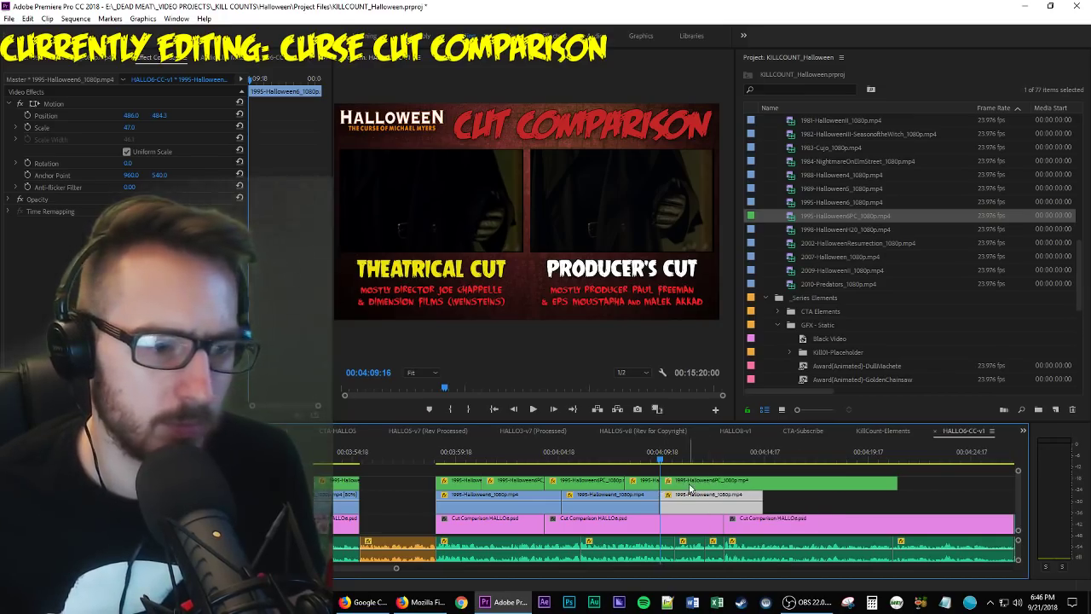
# Play the split shot and cut both comparison clips at the background graphic's edit point, 00:04:12:19.
pyautogui.click(691, 486)
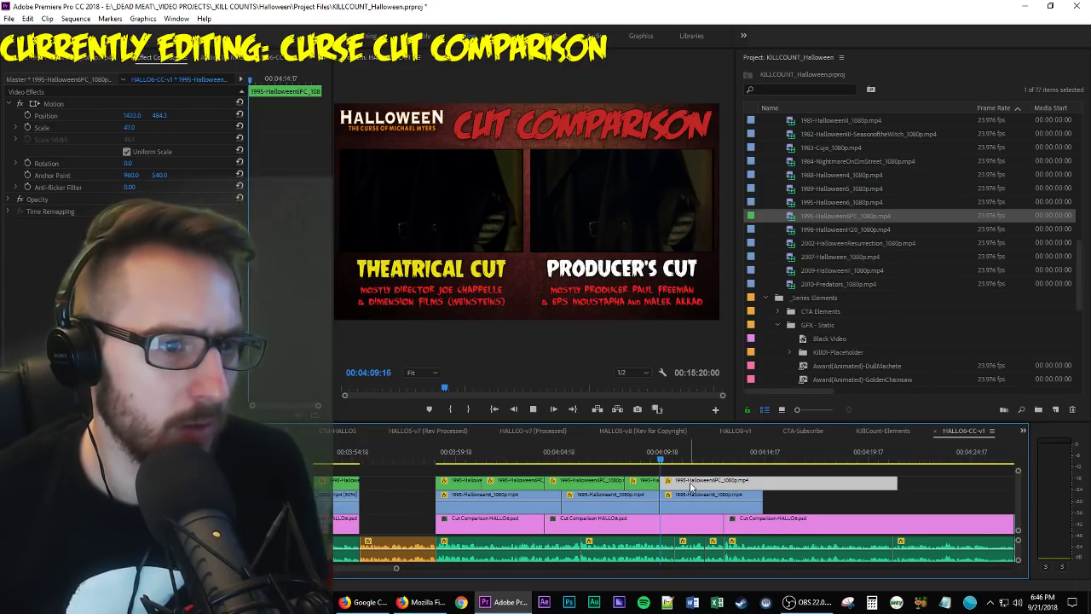
pyautogui.press('space')
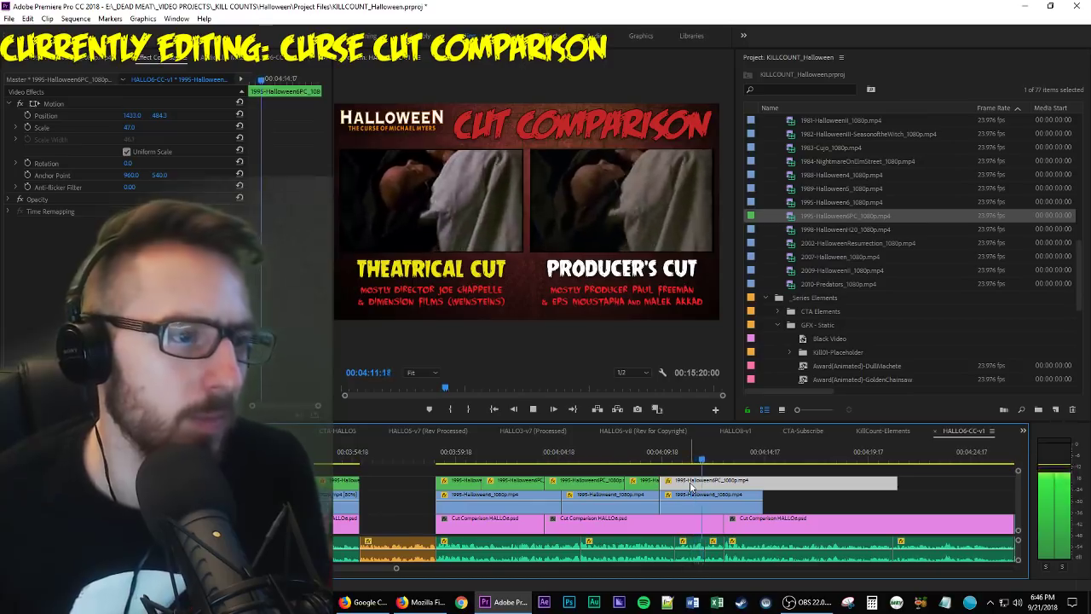
pyautogui.press('space')
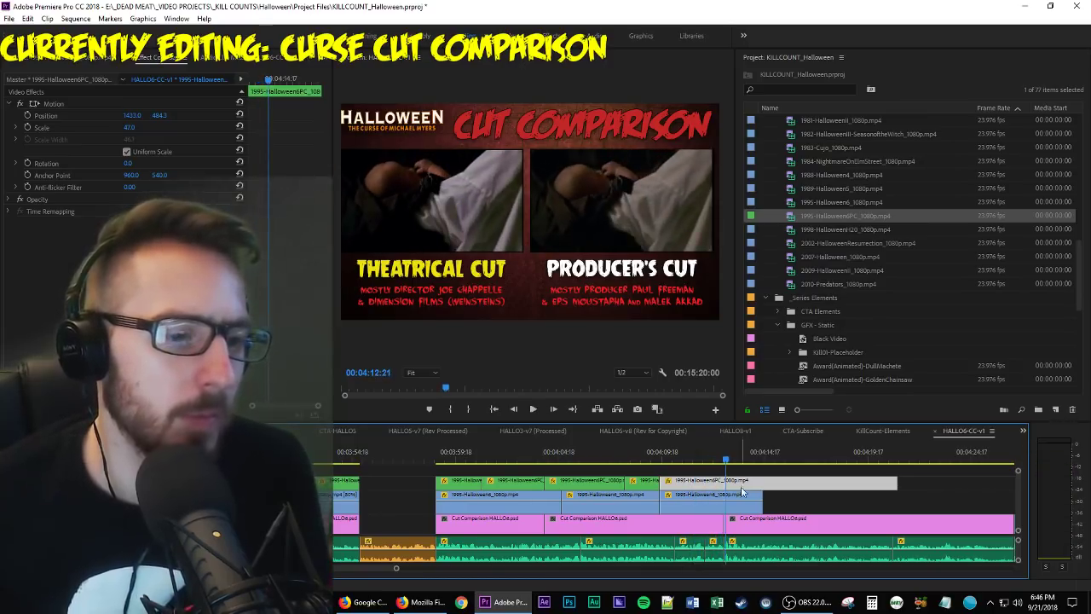
pyautogui.press('space')
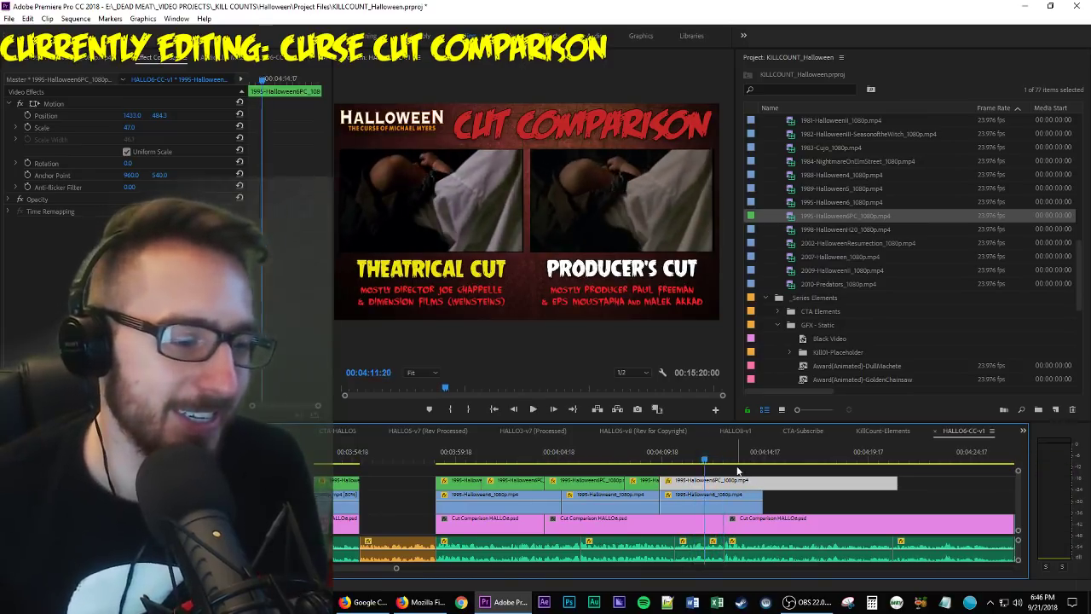
pyautogui.press('Up')
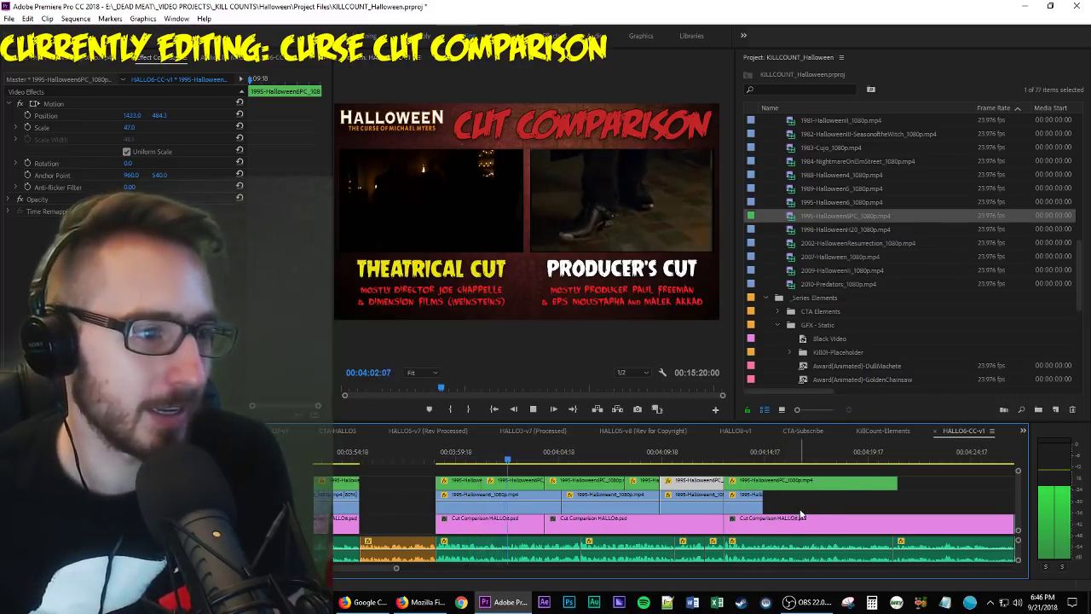
# Delete the theatrical and Producer's Cut pieces after 00:04:12:19 and save the project.
pyautogui.moveTo(800, 510); pyautogui.dragTo(755, 478)
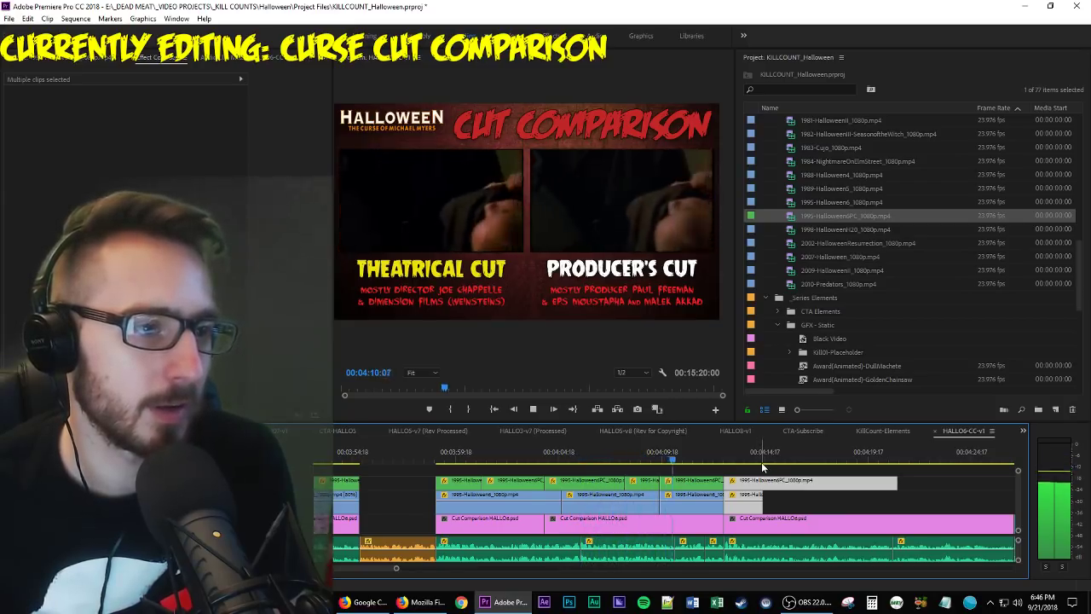
pyautogui.press('Delete')
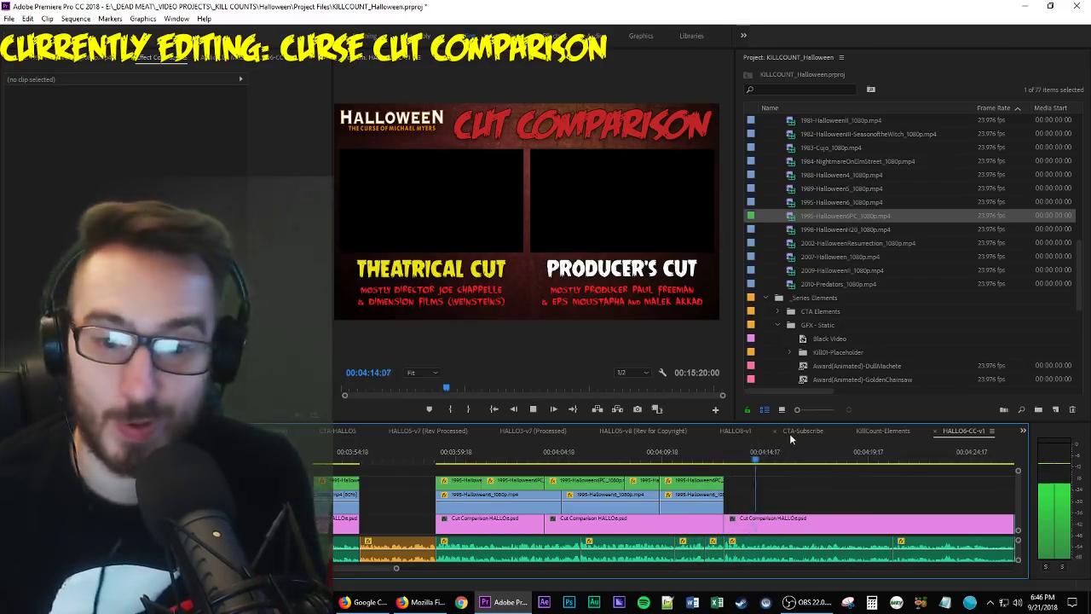
pyautogui.scroll(-3, 818, 477)
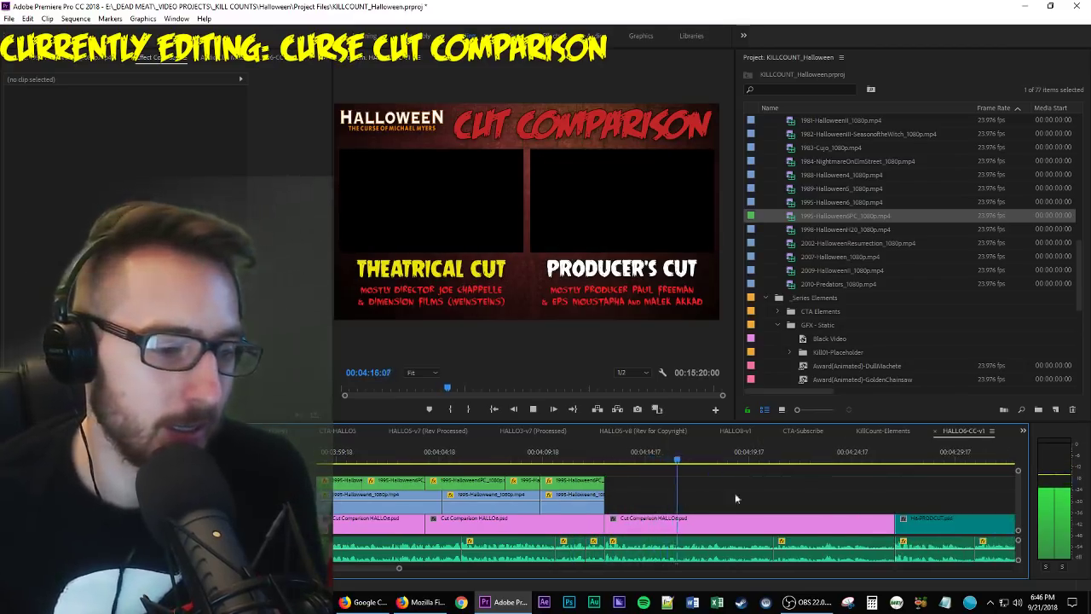
pyautogui.hotkey('ctrl', 's')
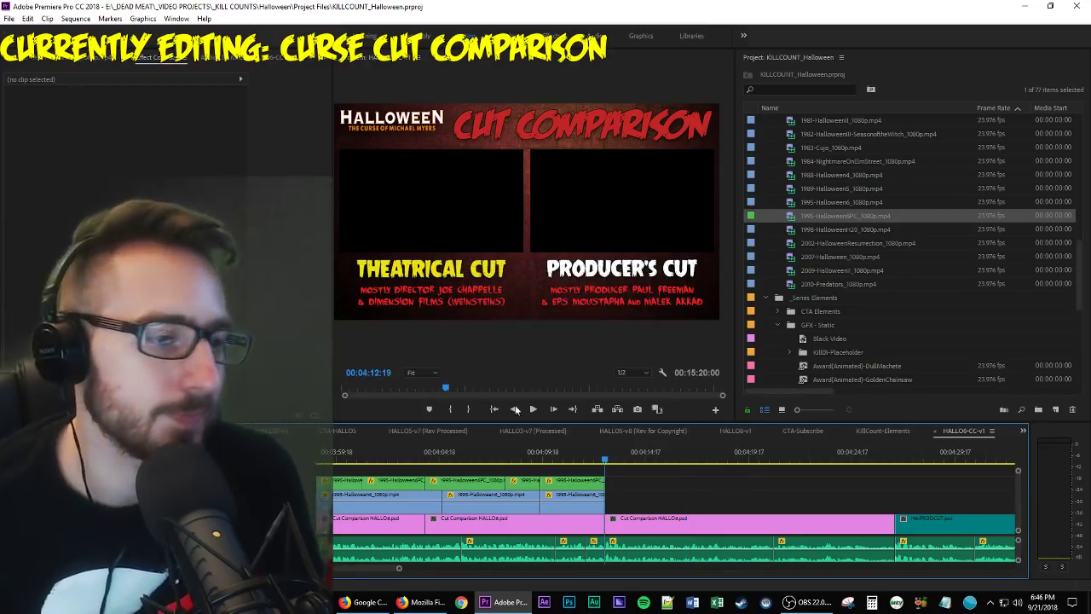
# Mark a 2:12 candlelit opening shot in the Producer's Cut source and place it right after the last Producer's Cut clip.
pyautogui.press('Left')
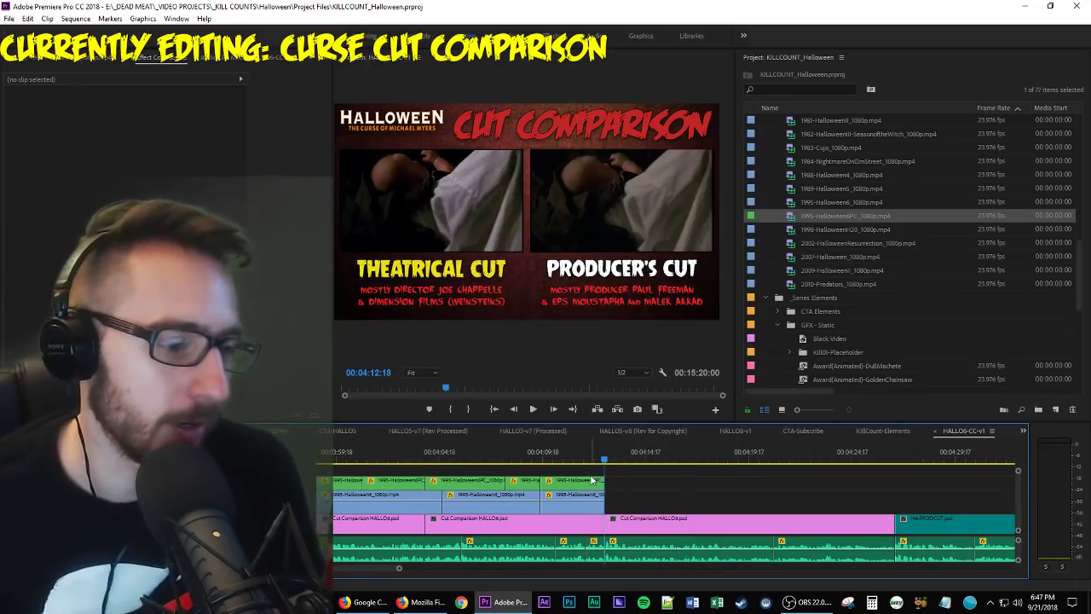
pyautogui.doubleClick(589, 480)
pyautogui.press('space')
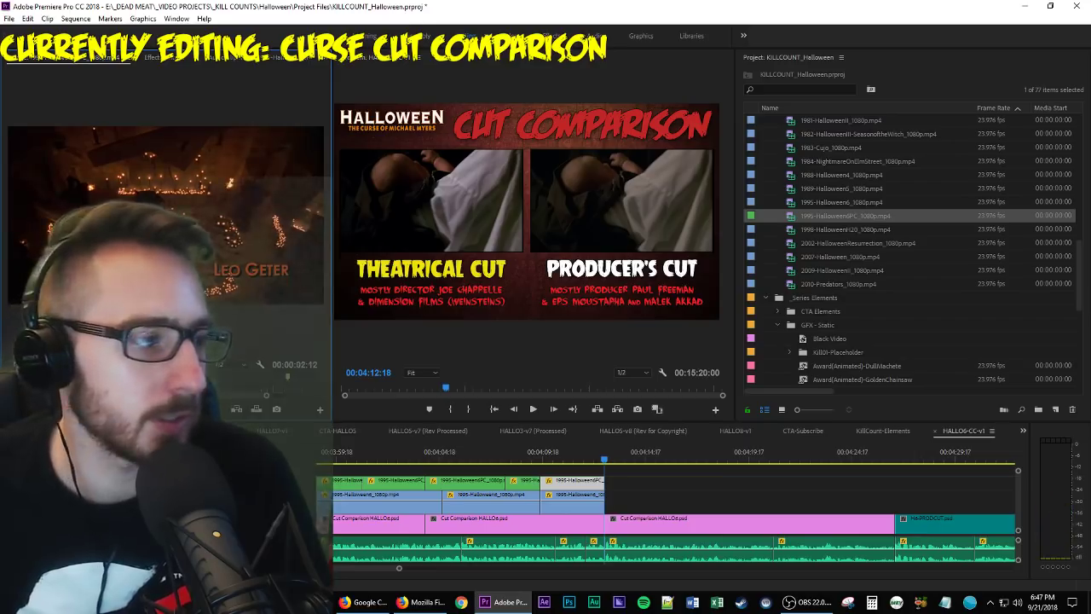
pyautogui.moveTo(162, 213); pyautogui.dragTo(585, 507)
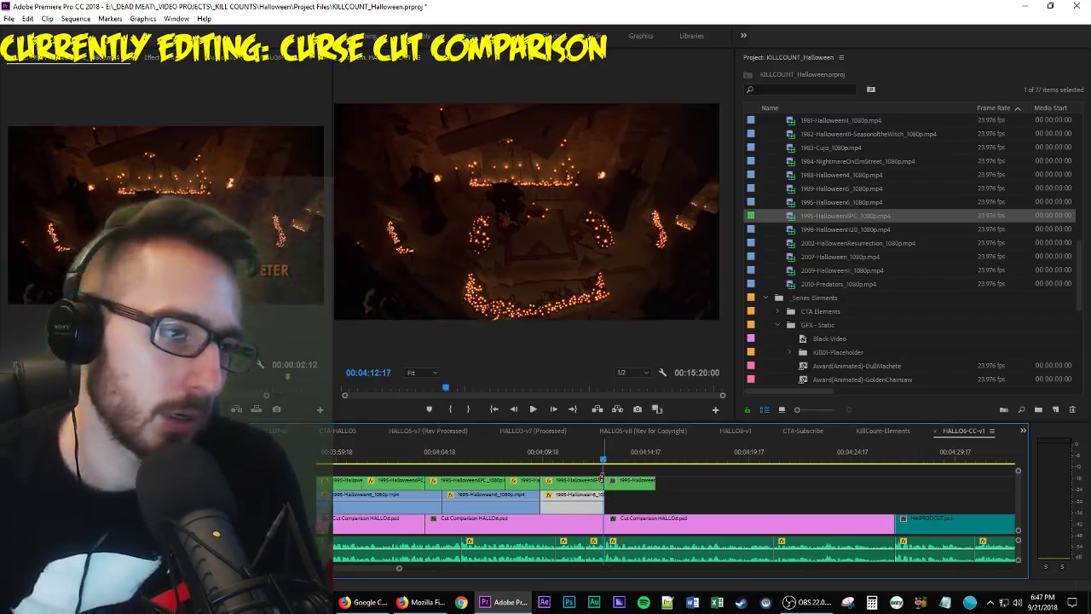
# Mark the matching 1:06 opening shot in the theatrical source and place it right after the last theatrical clip.
pyautogui.press('Left')
pyautogui.hotkey('shift', '2')
pyautogui.press('space')
pyautogui.press('space')
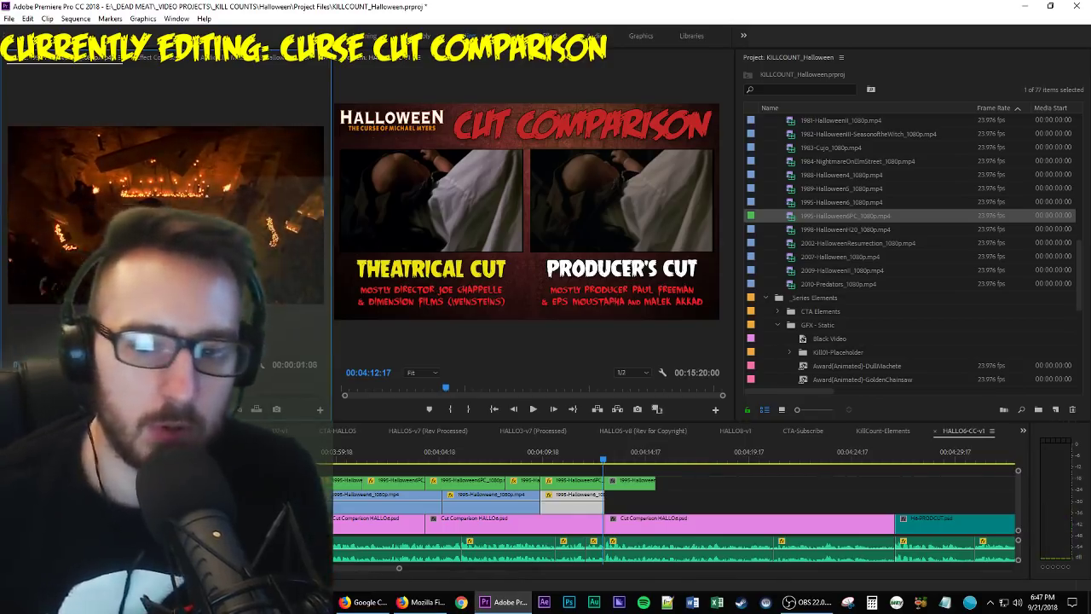
pyautogui.moveTo(255, 409); pyautogui.dragTo(584, 507)
# Align the new Producer's Cut clip's start with the background graphic's cut and close the small gap before it.
pyautogui.press('=')
pyautogui.press('=')
pyautogui.press('=')
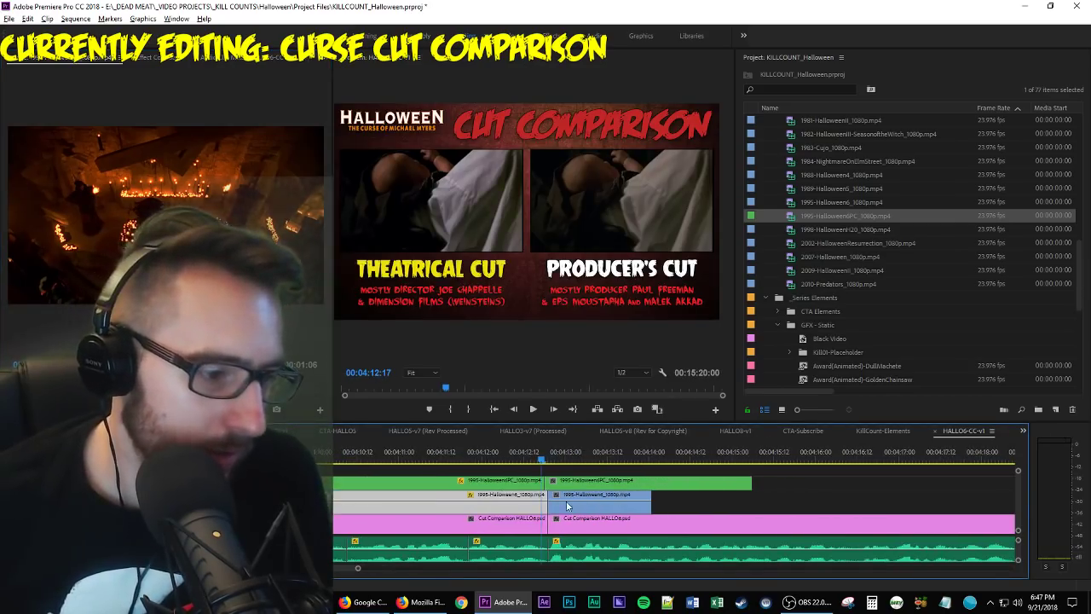
pyautogui.click(548, 483)
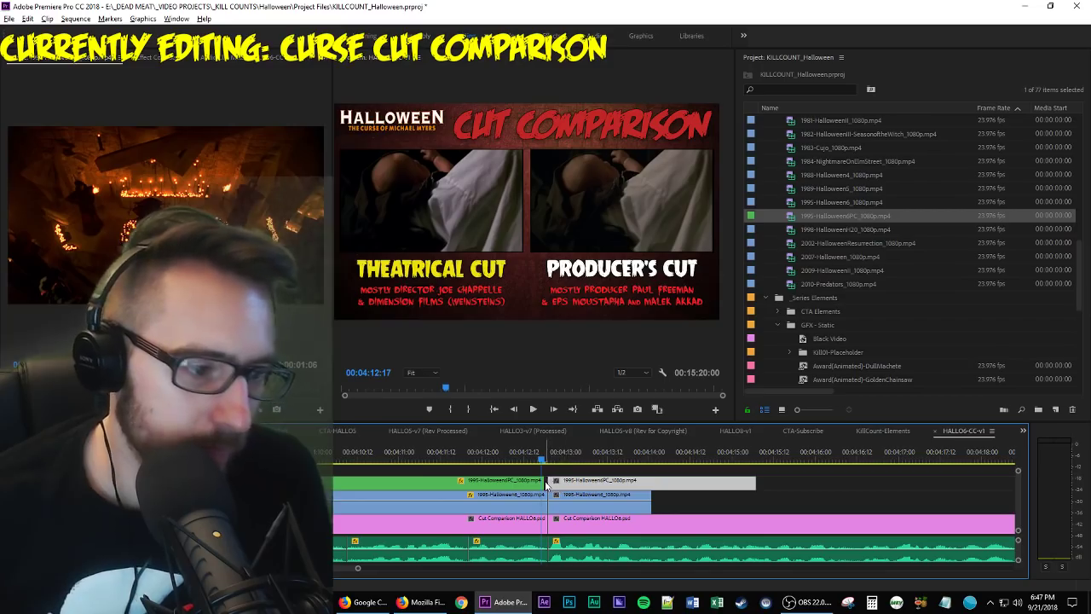
# Copy the Motion settings of the preceding theatrical and Producer's Cut clips onto the matching new candlelit clips.
pyautogui.click(499, 494)
pyautogui.hotkey('shift', '5')
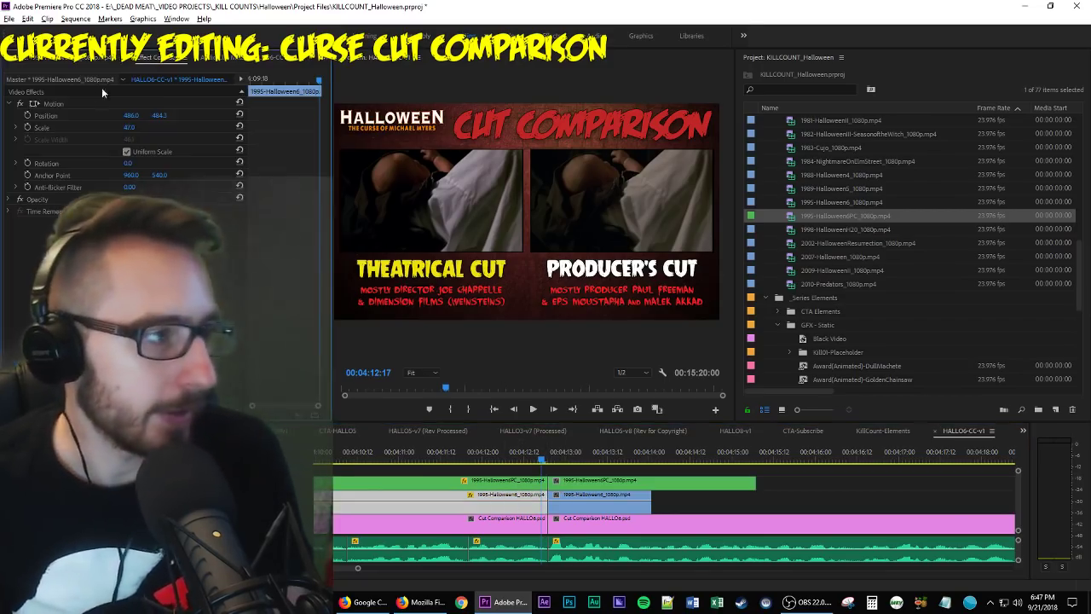
pyautogui.click(508, 482)
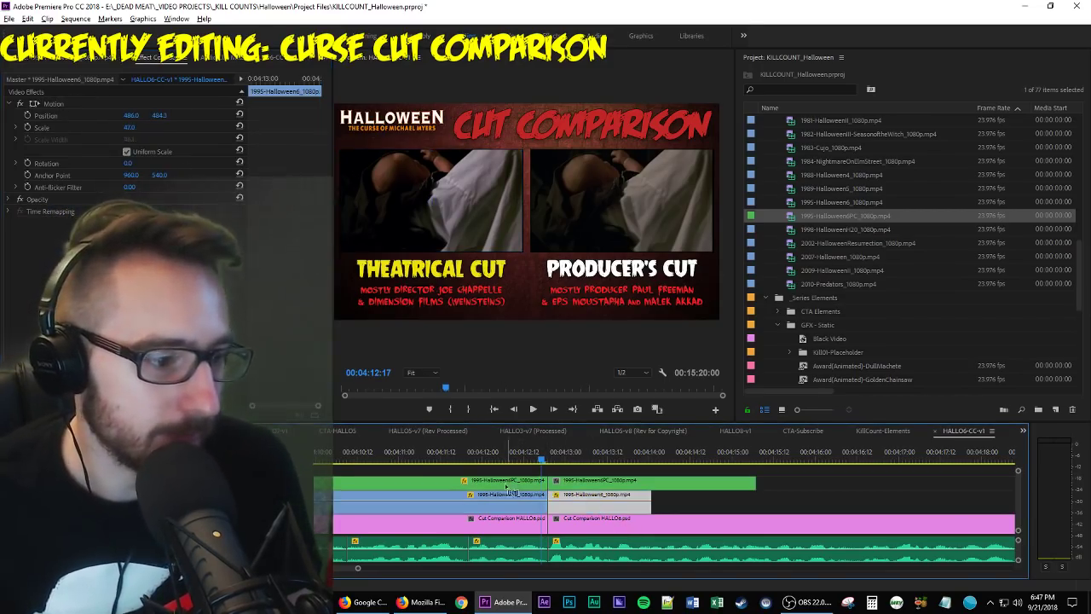
pyautogui.click(77, 101)
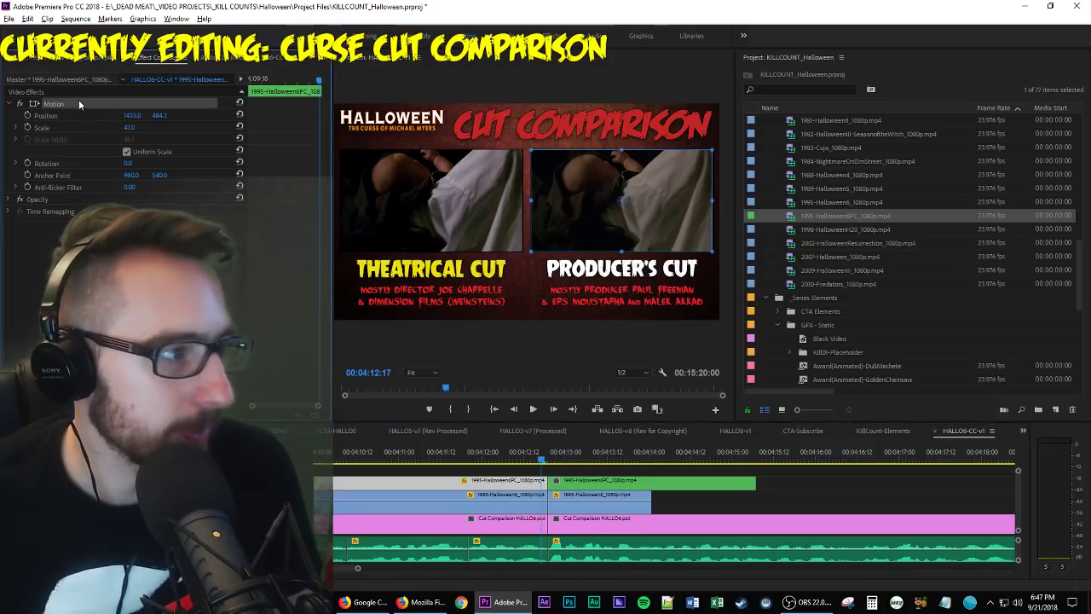
pyautogui.click(645, 484)
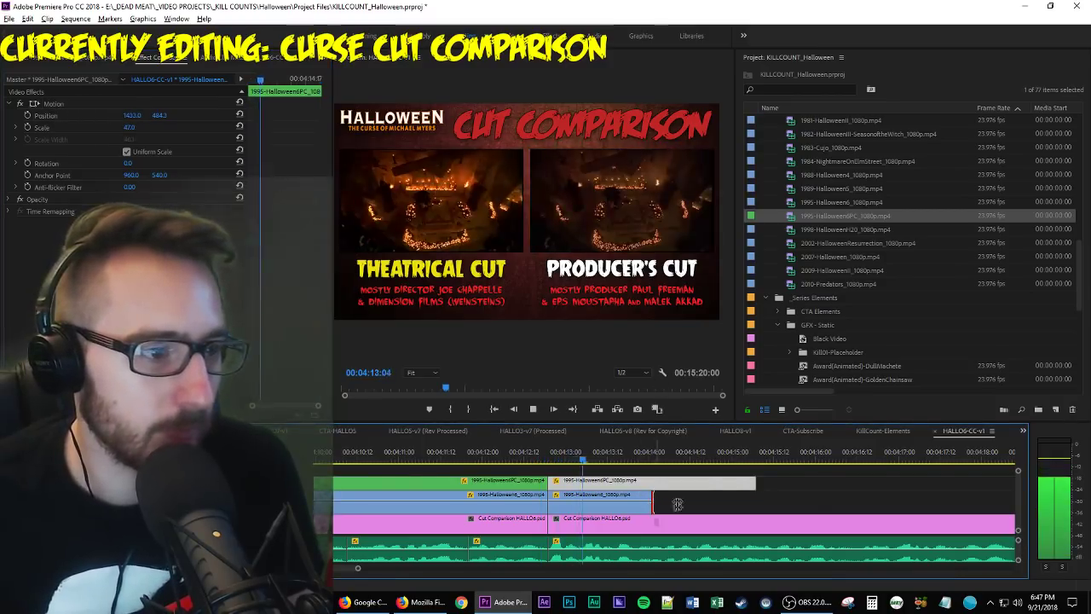
# Extend the new theatrical and Producer's Cut clips to the end of the background graphic at 00:04:26:19.
pyautogui.moveTo(654, 507); pyautogui.dragTo(946, 482)
pyautogui.moveTo(1004, 512); pyautogui.dragTo(1015, 506)
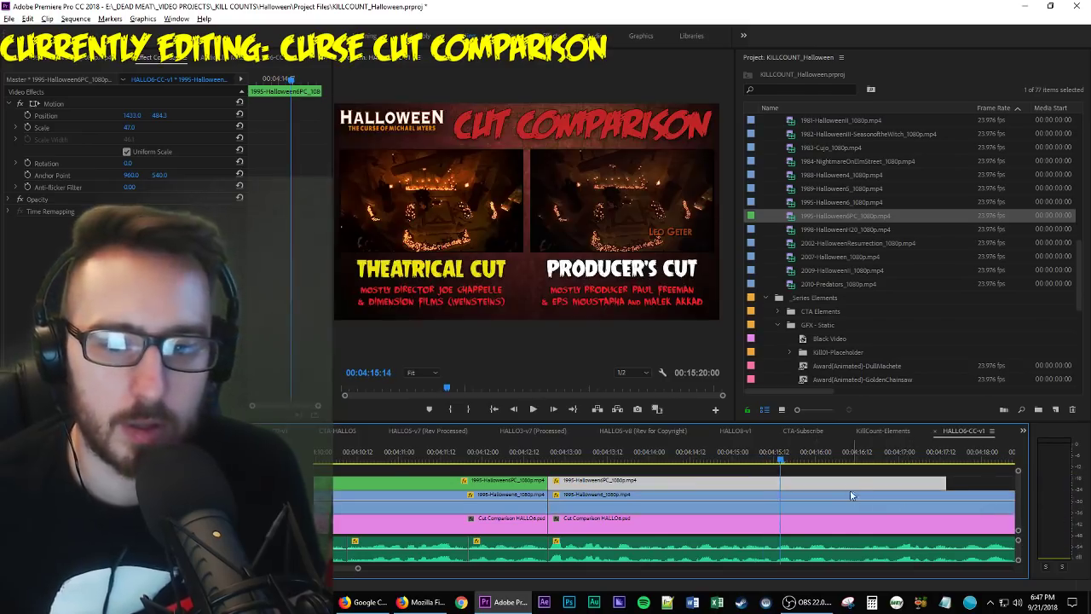
pyautogui.scroll(-5, 841, 483)
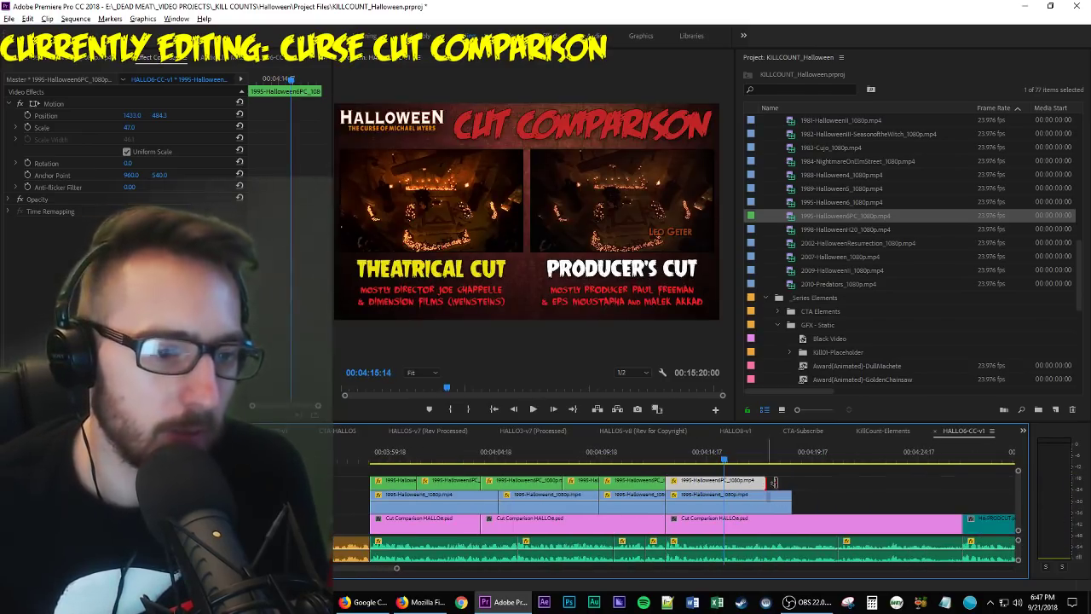
pyautogui.moveTo(790, 482); pyautogui.dragTo(963, 509)
# Play back the extended side-by-side opening shots to check their credits against the narration.
pyautogui.press('space')
pyautogui.scroll(-4, 974, 511)
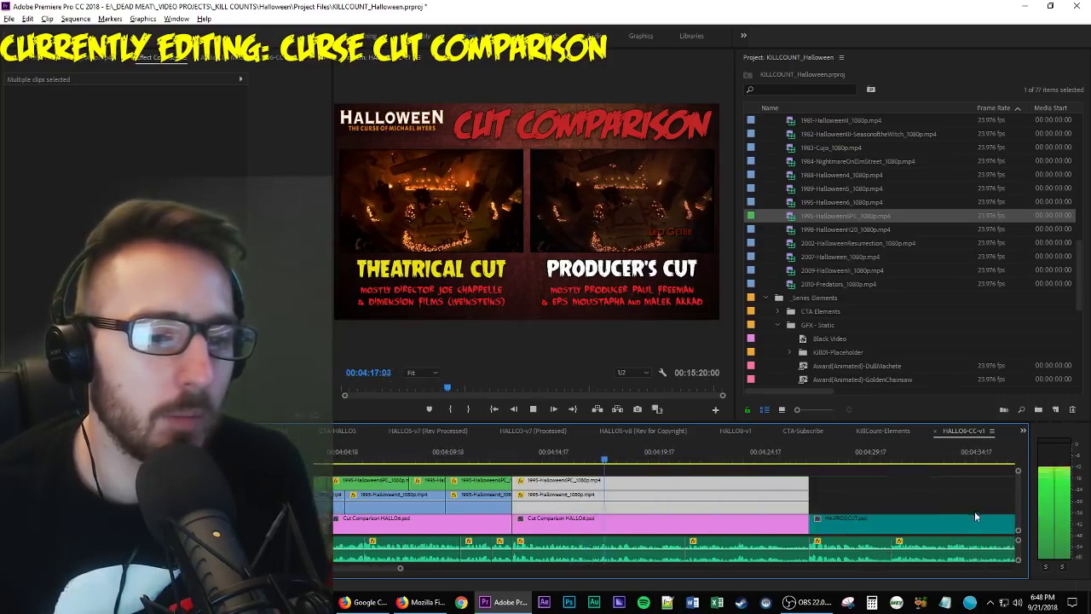
pyautogui.scroll(2, 465, 530)
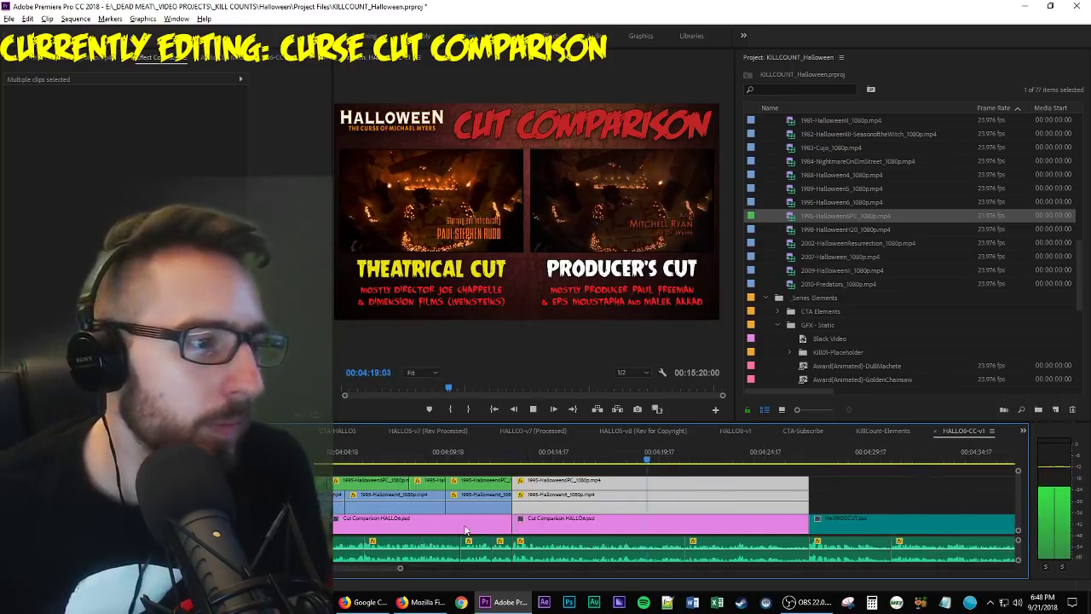
pyautogui.press('space')
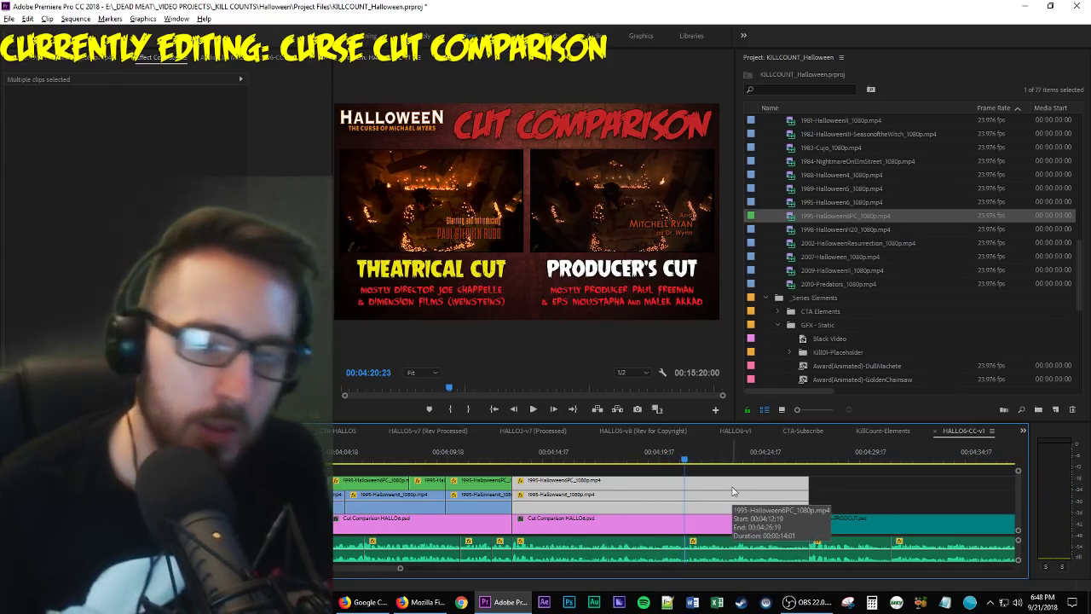
pyautogui.press('space')
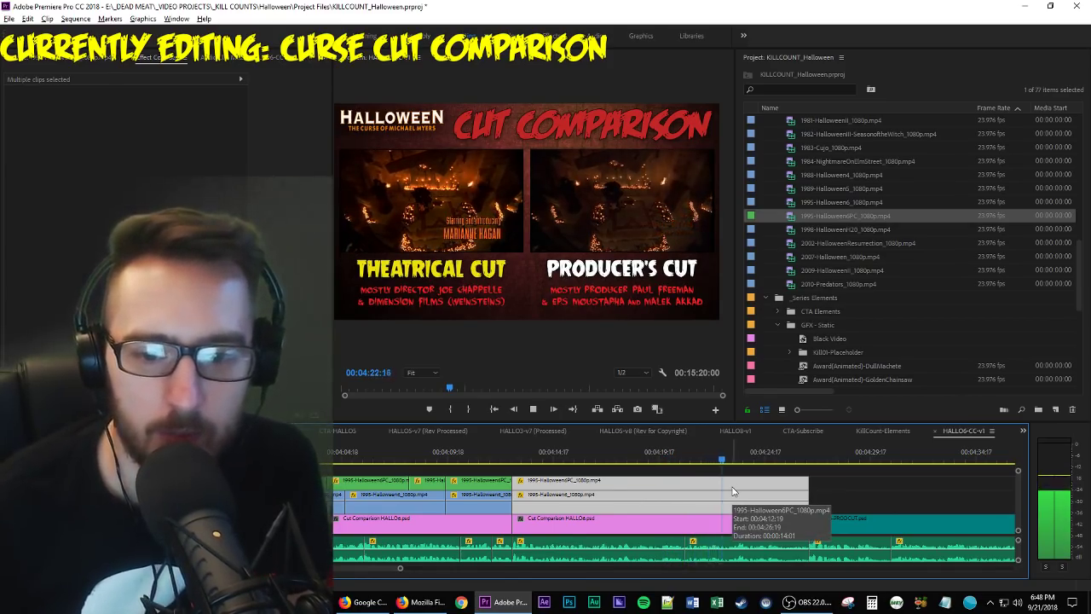
pyautogui.press('space')
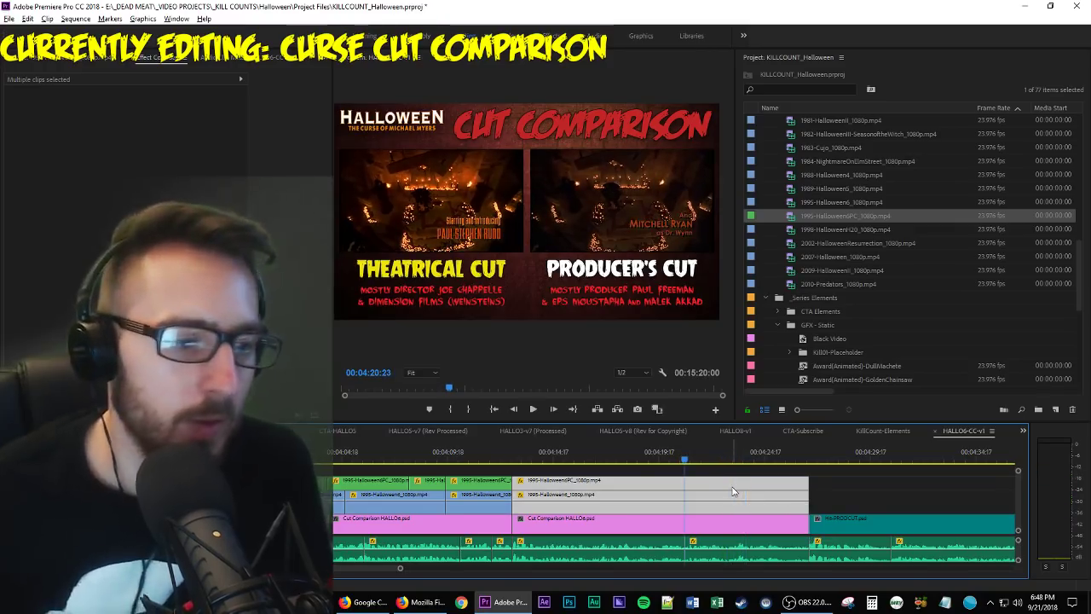
# Mark a 3:06 credits stretch in the theatrical source and an out point at the associate producer credit in the Producer's Cut source.
pyautogui.doubleClick(631, 485)
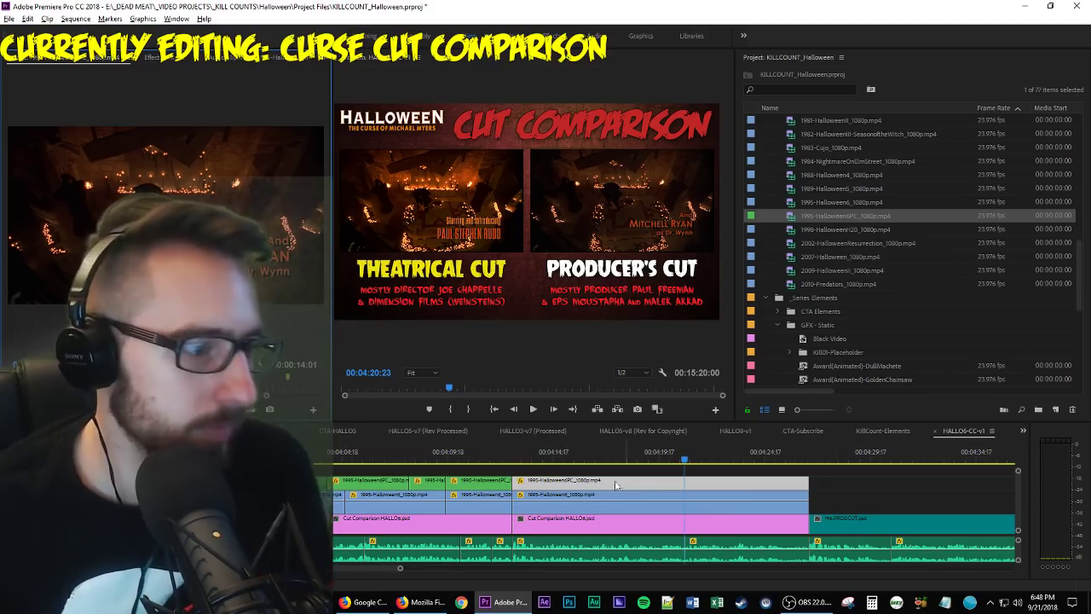
pyautogui.press('space')
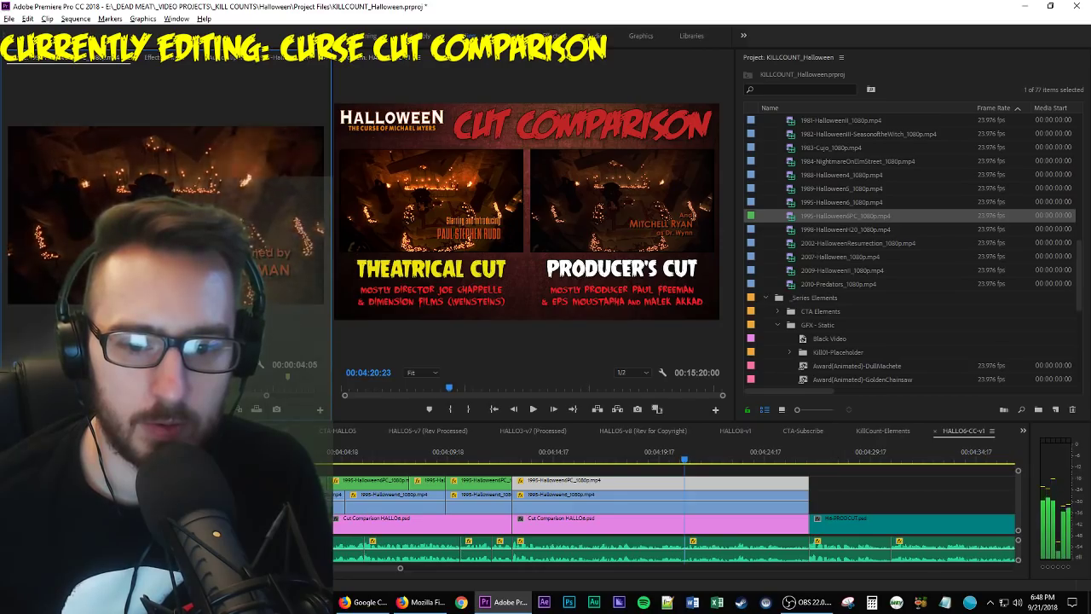
pyautogui.click(654, 501)
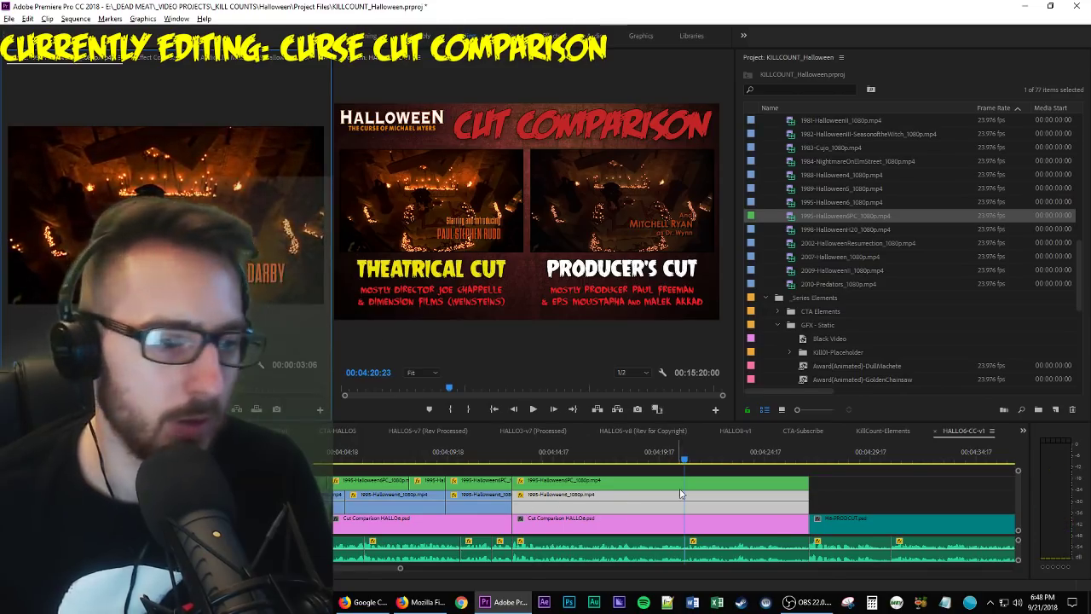
pyautogui.press('f')
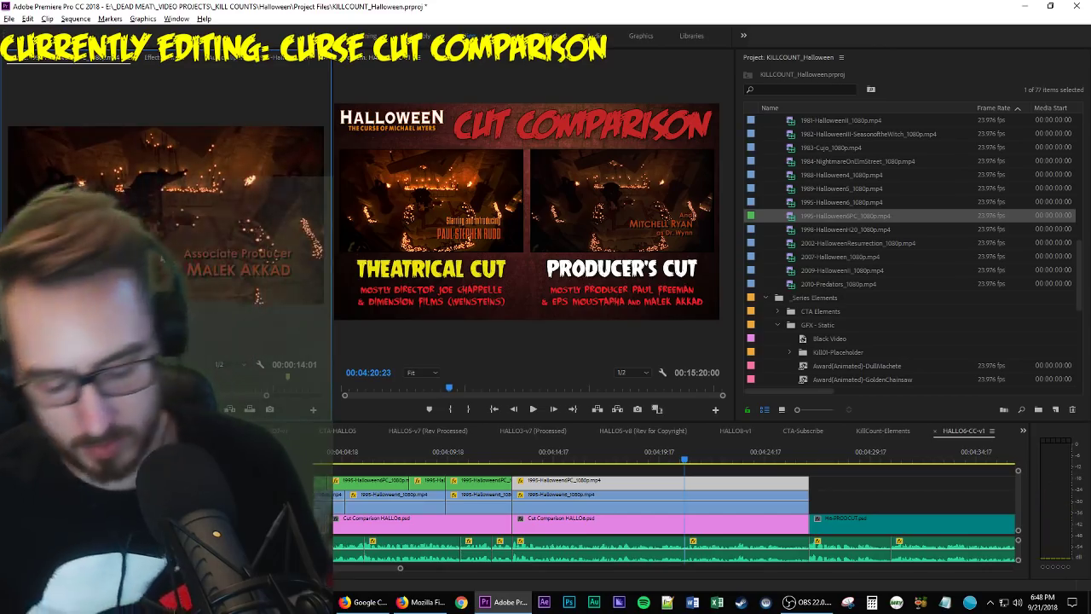
pyautogui.press('o')
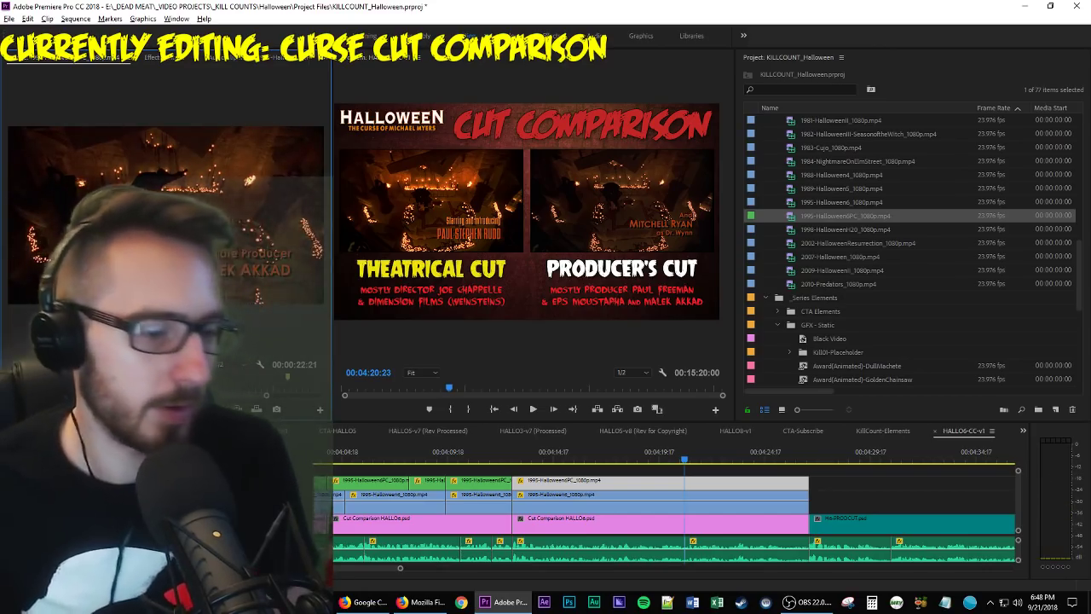
# Find the narration break at 00:04:18:09 and insert the marked 3:06 theatrical credits shot there, splitting the side-by-side clips.
pyautogui.click(635, 460)
pyautogui.press('space')
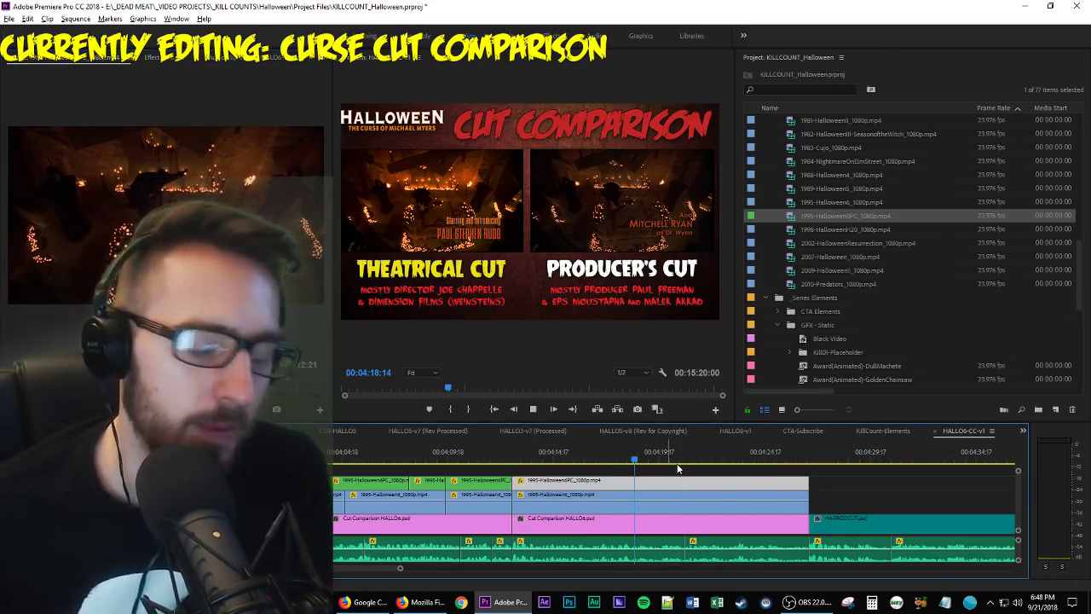
pyautogui.click(519, 459)
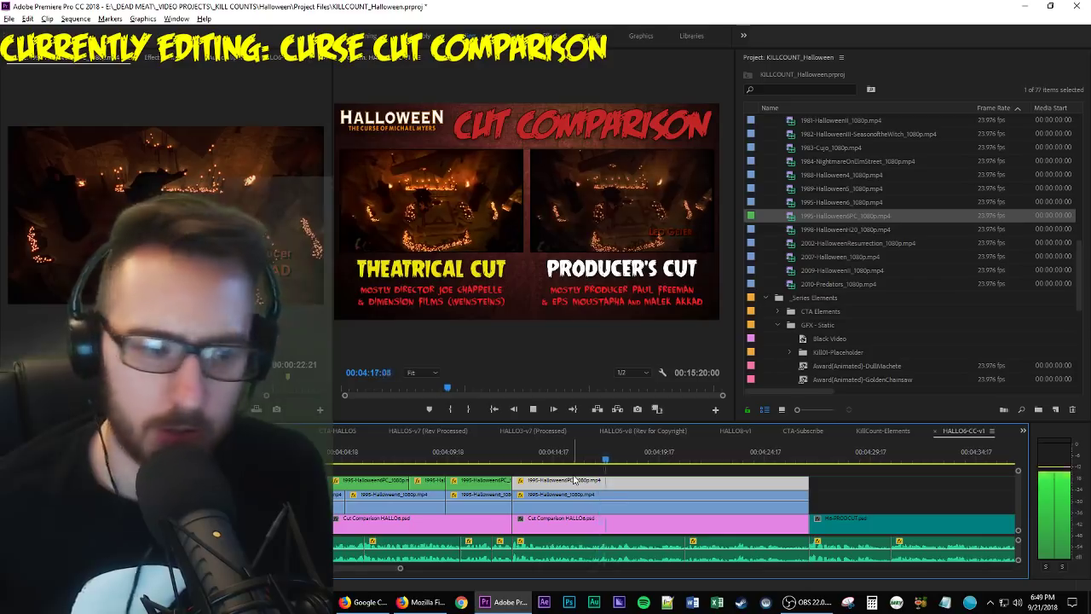
pyautogui.press('space')
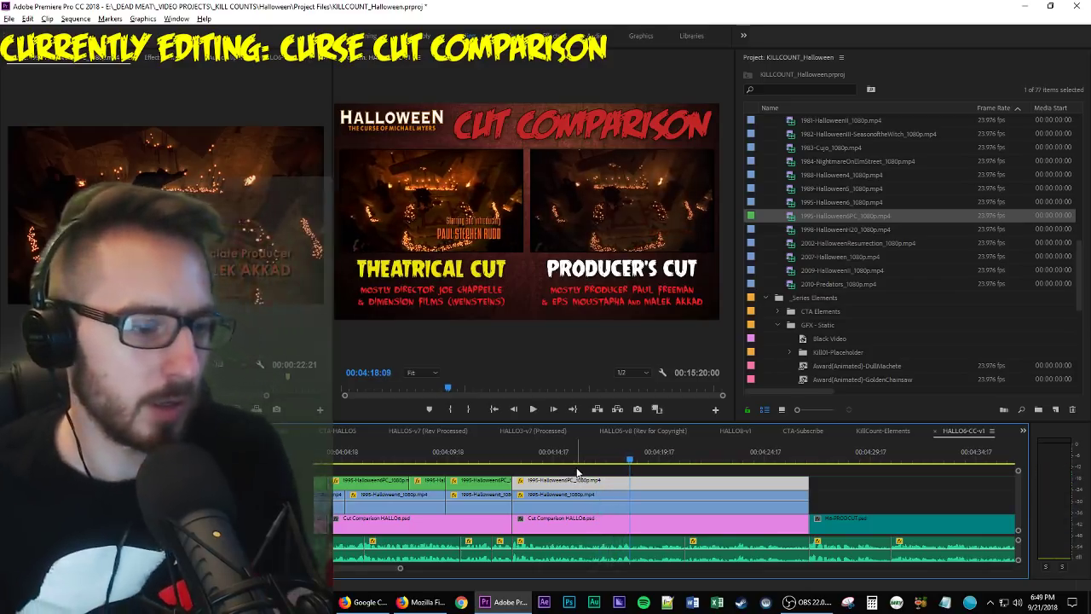
pyautogui.click(605, 509)
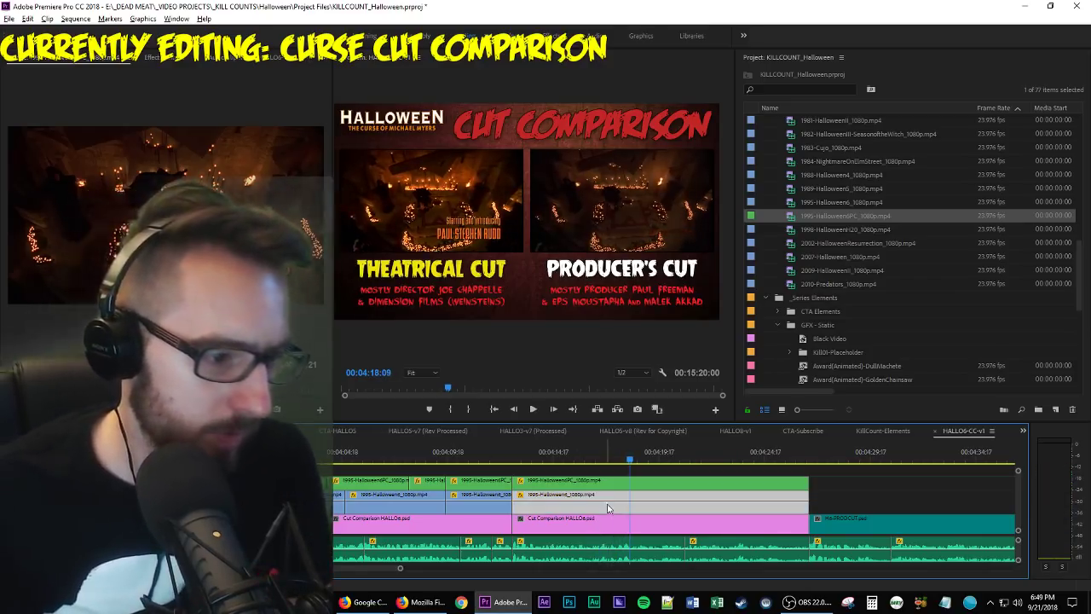
pyautogui.doubleClick(851, 205)
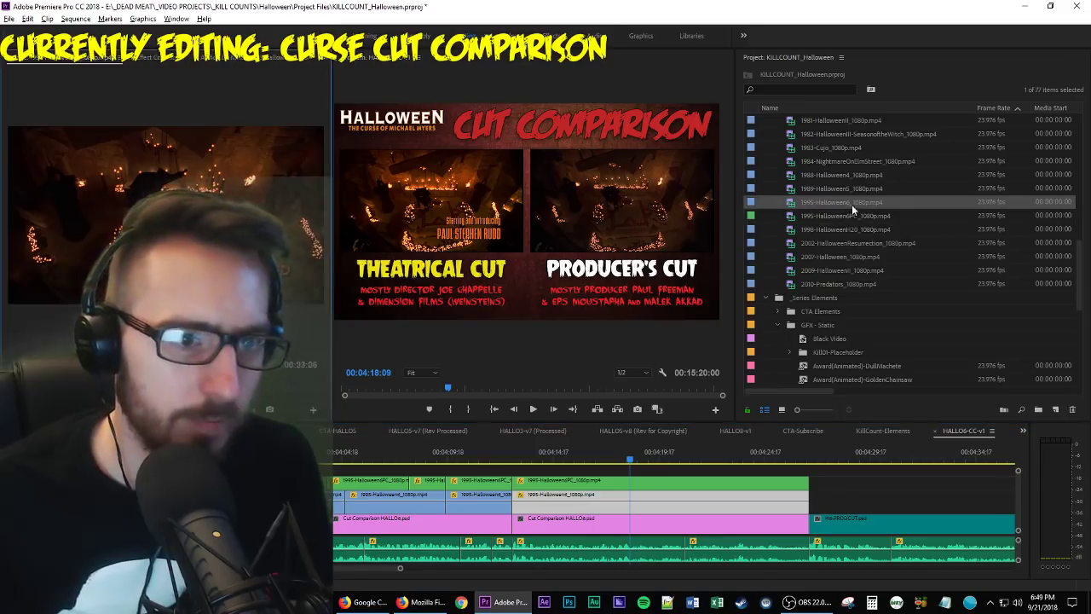
pyautogui.press(',')
# Play back the inserted theatrical shot and enlarge the timeline area to show its audio track.
pyautogui.click(598, 452)
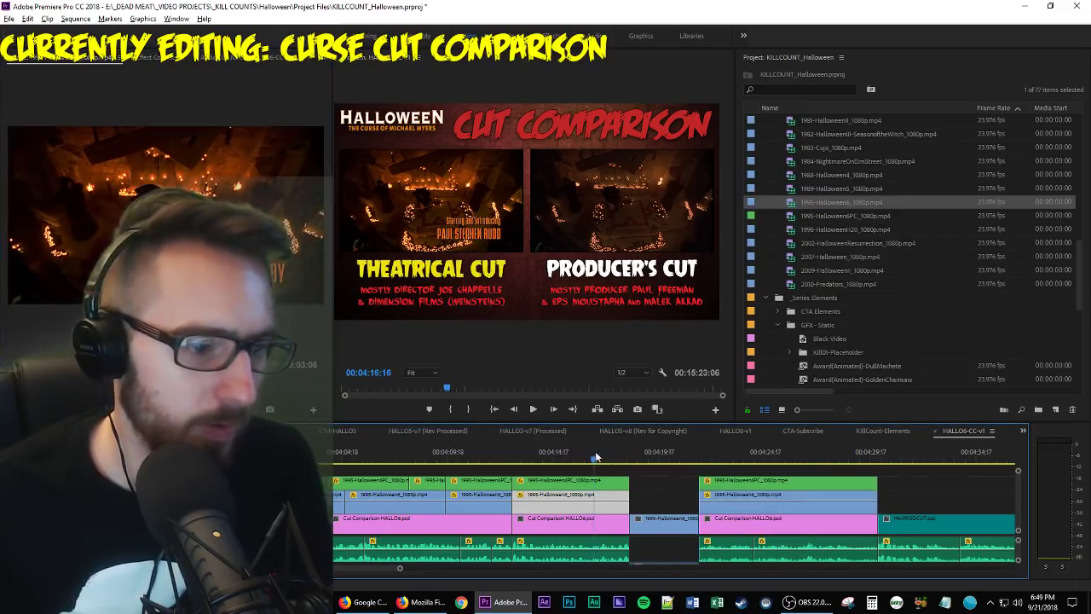
pyautogui.press('space')
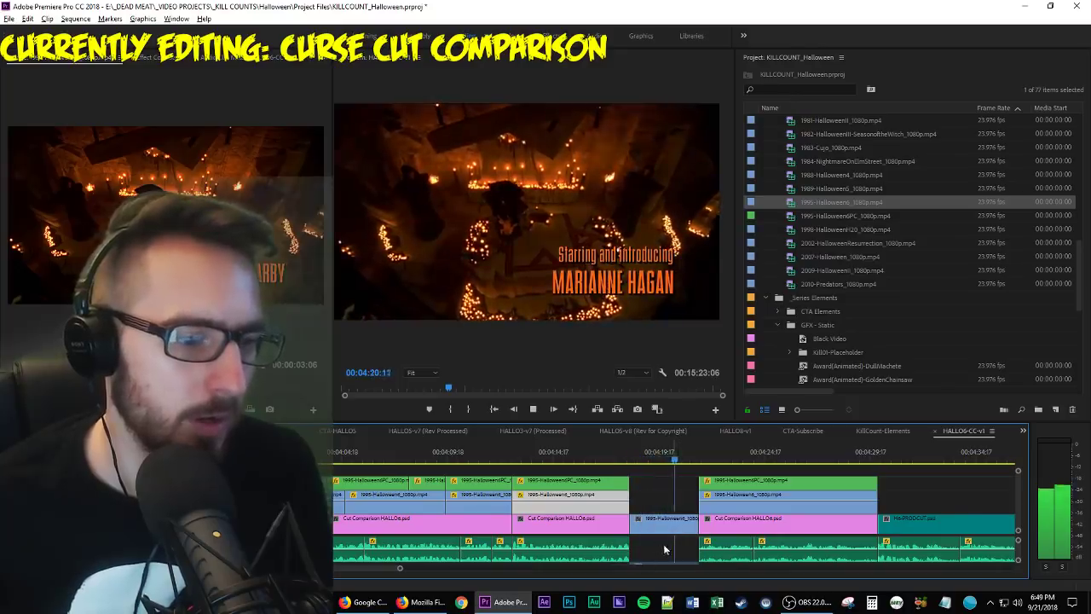
pyautogui.press('-')
pyautogui.press('space')
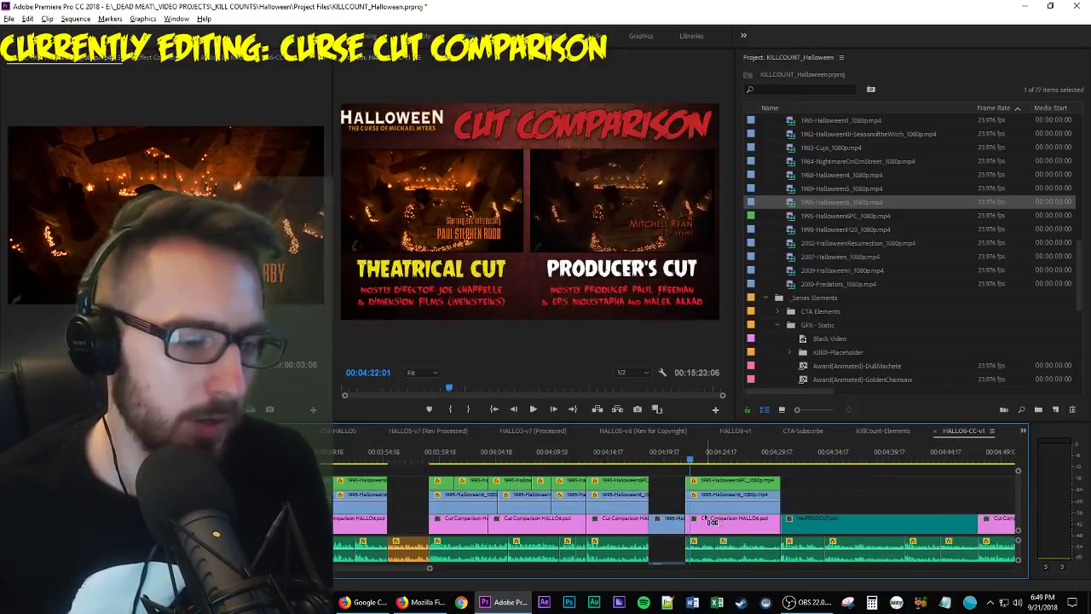
pyautogui.moveTo(702, 547); pyautogui.dragTo(677, 545)
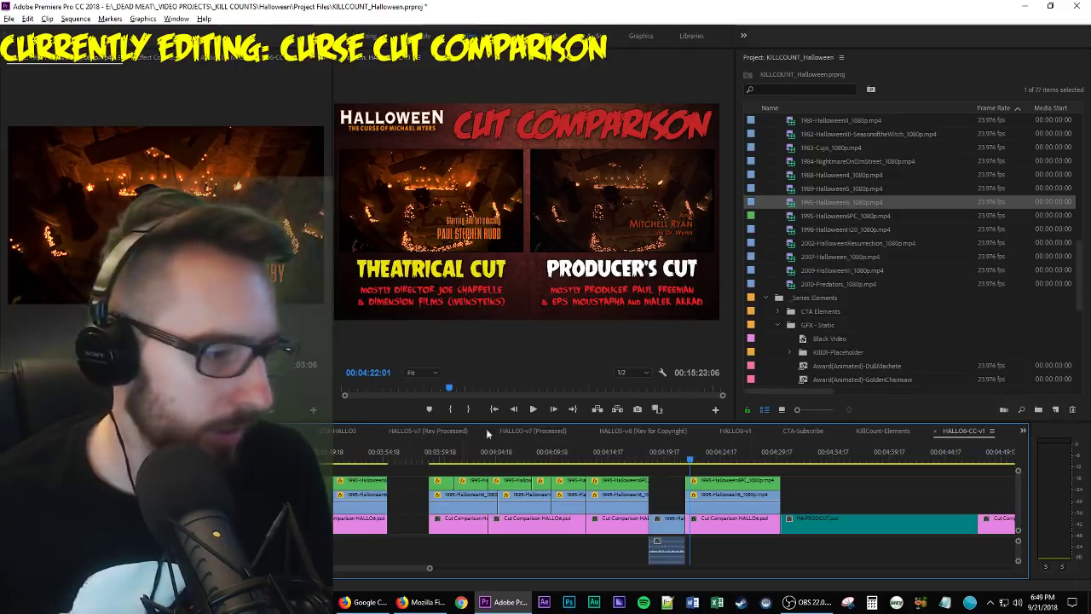
pyautogui.moveTo(734, 421); pyautogui.dragTo(728, 355)
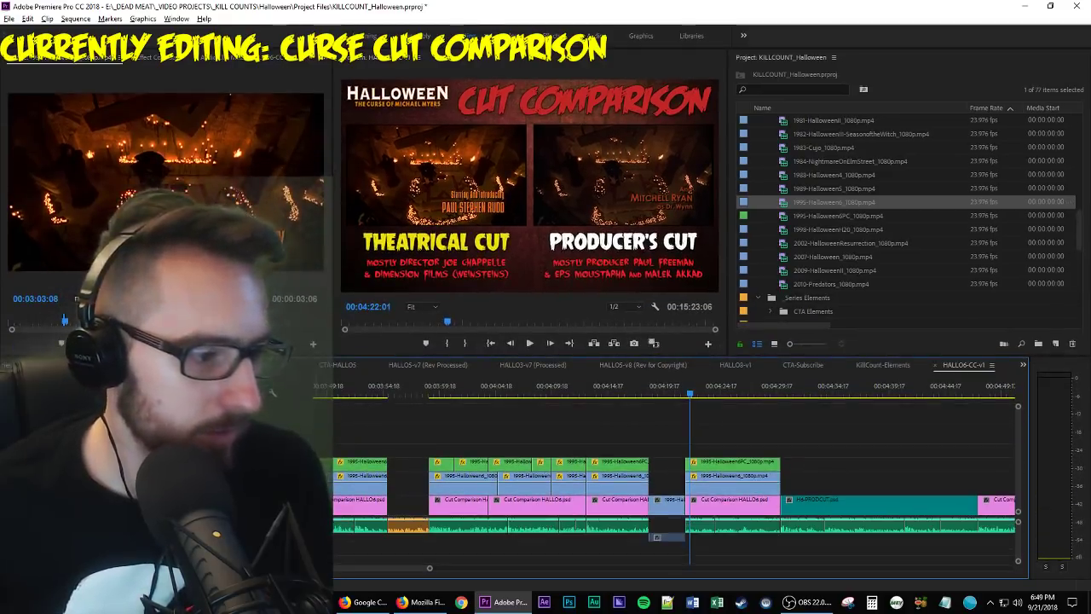
pyautogui.scroll(-1, 564, 436)
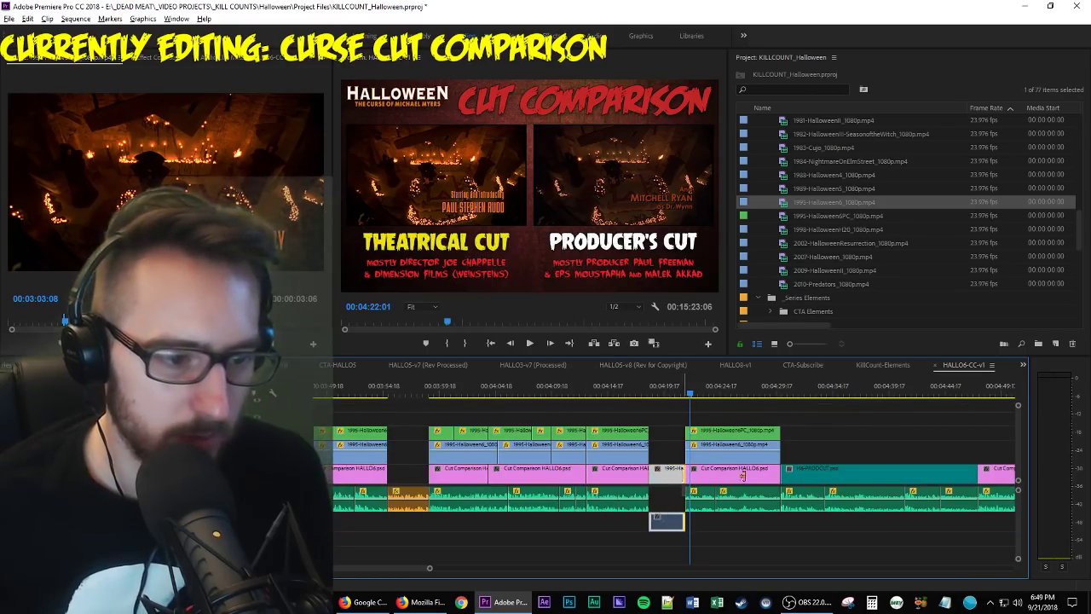
# Ripple-extend the inserted theatrical shot to about 11 seconds, adjust its start, and play it through the credits.
pyautogui.hotkey('ctrl', 'z')
pyautogui.moveTo(635, 393); pyautogui.dragTo(642, 392)
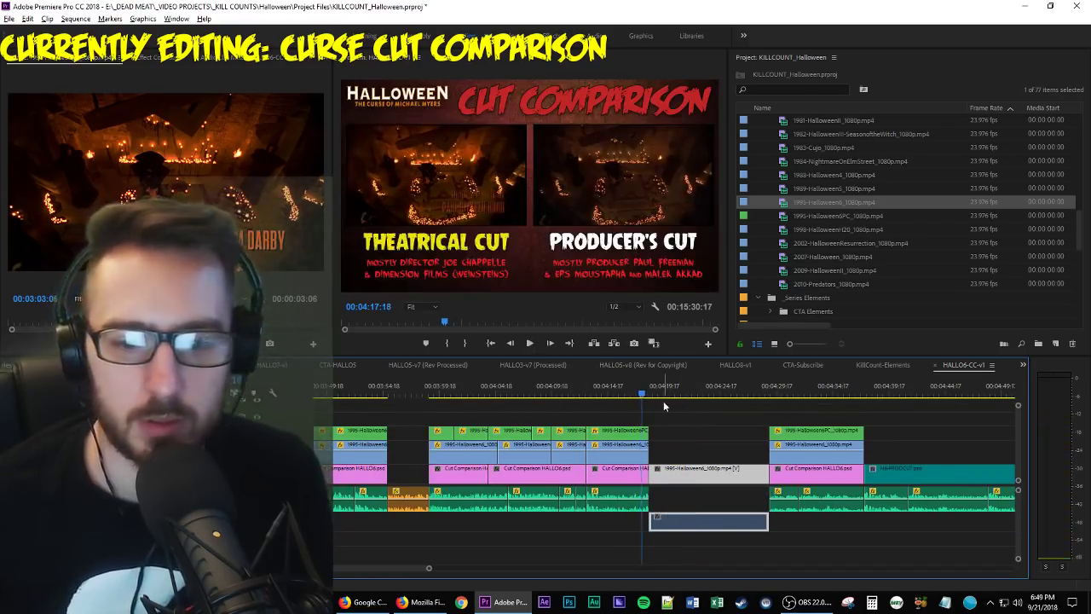
pyautogui.moveTo(656, 475); pyautogui.dragTo(655, 479)
pyautogui.press('space')
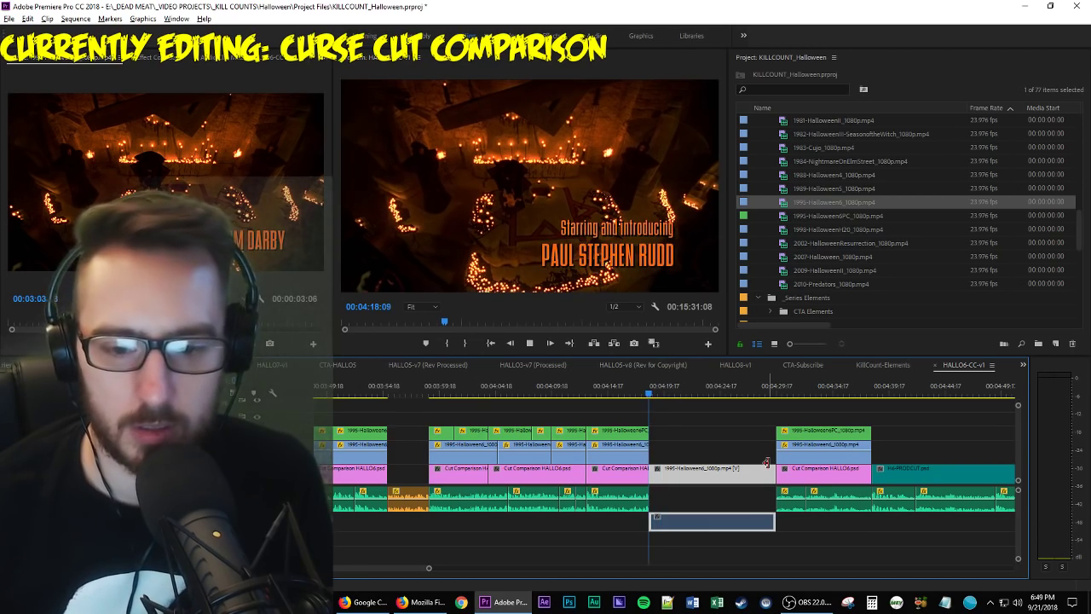
pyautogui.press('space')
pyautogui.hotkey('ctrl', 'shift', 'Left')
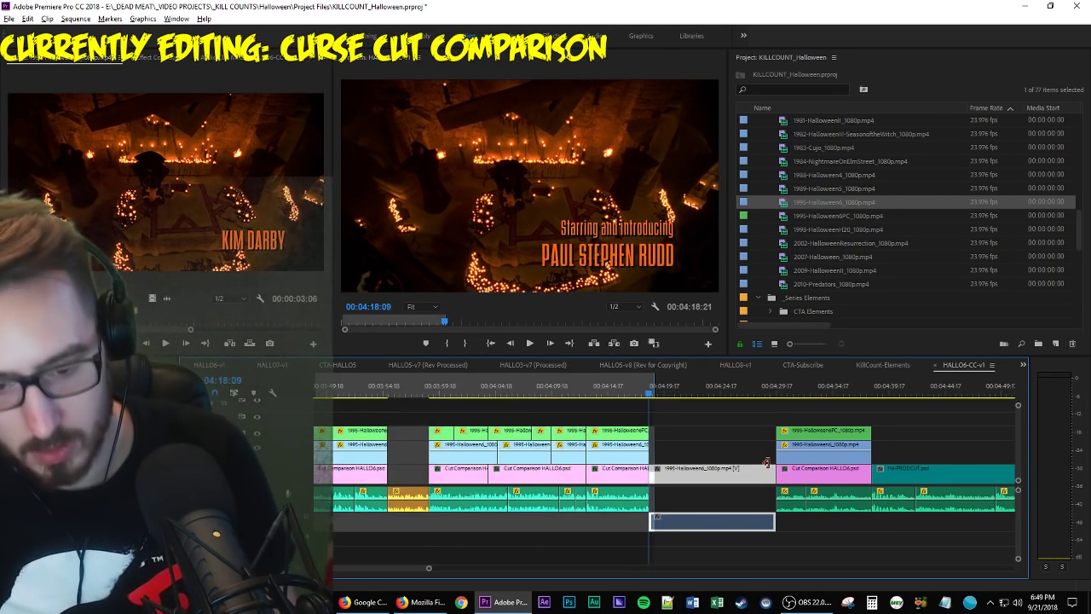
pyautogui.press('space')
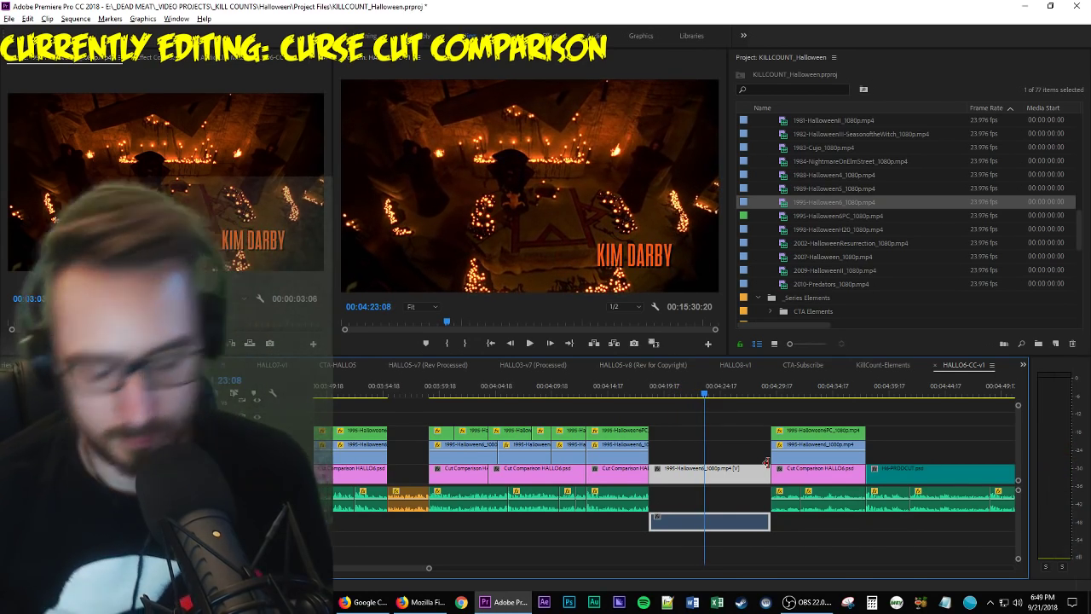
# Remove the part of the inserted theatrical shot after 00:04:23:08 and close the gap.
pyautogui.press('i')
pyautogui.press('Down')
pyautogui.press('o')
pyautogui.press("'")
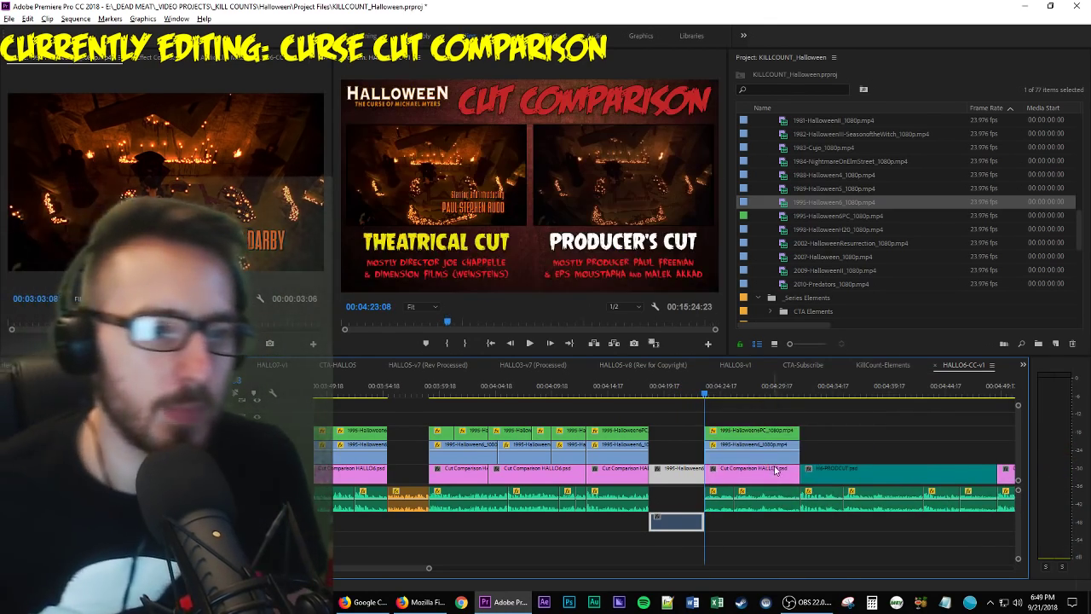
# Move the inserted theatrical shot's video up one track and place a copy of H6-THEATCUT.psd in the gap beneath it.
pyautogui.scroll(-2, 854, 257)
pyautogui.scroll(-3, 854, 257)
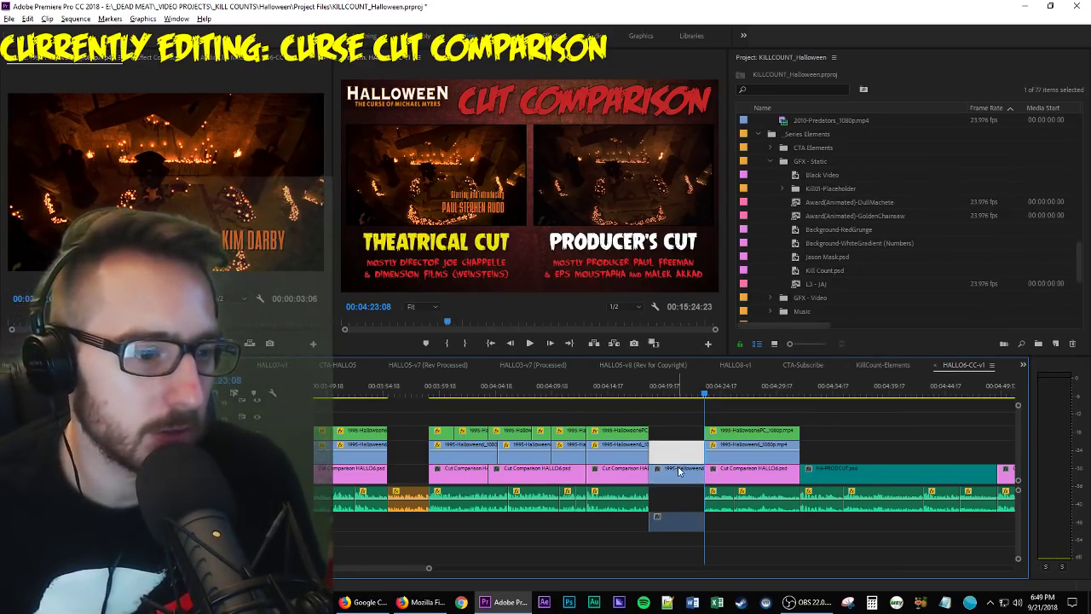
pyautogui.hotkey('alt', 'Up')
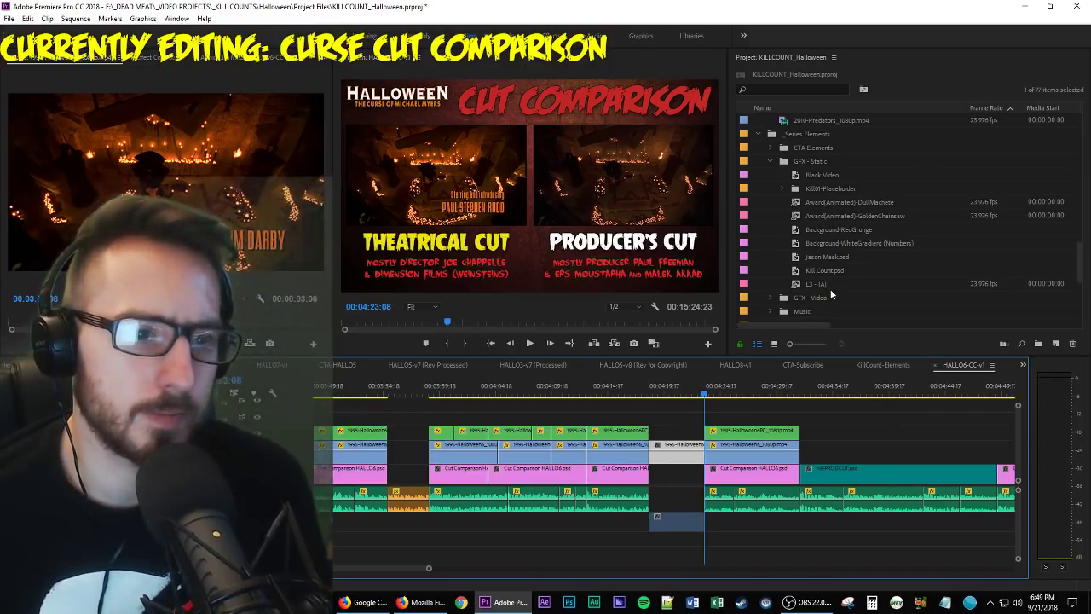
pyautogui.scroll(-10, 830, 290)
pyautogui.scroll(-5, 959, 476)
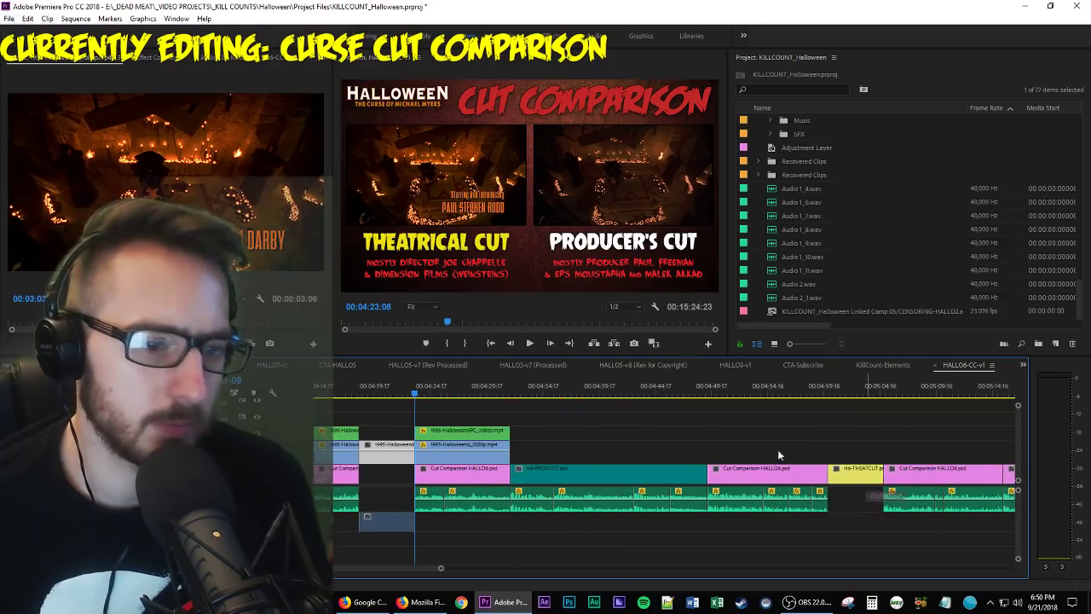
pyautogui.moveTo(882, 471); pyautogui.dragTo(386, 479)
pyautogui.scroll(3, 467, 413)
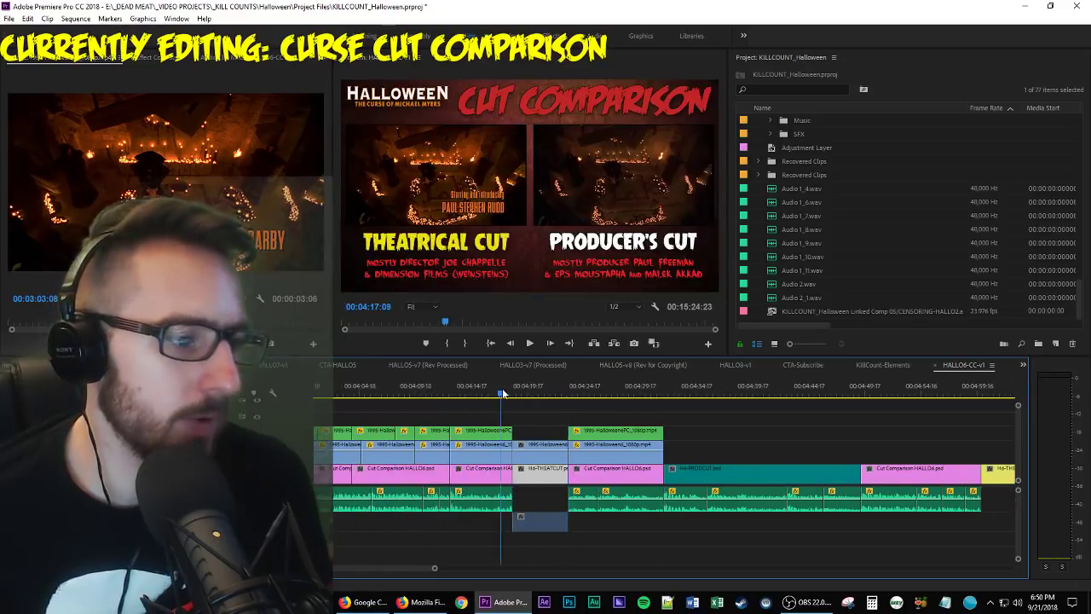
# Find the narration break at 00:04:25:22 and insert the marked 22:21 range of 1995-Halloween6PC_1080p.mp4 there.
pyautogui.press('space')
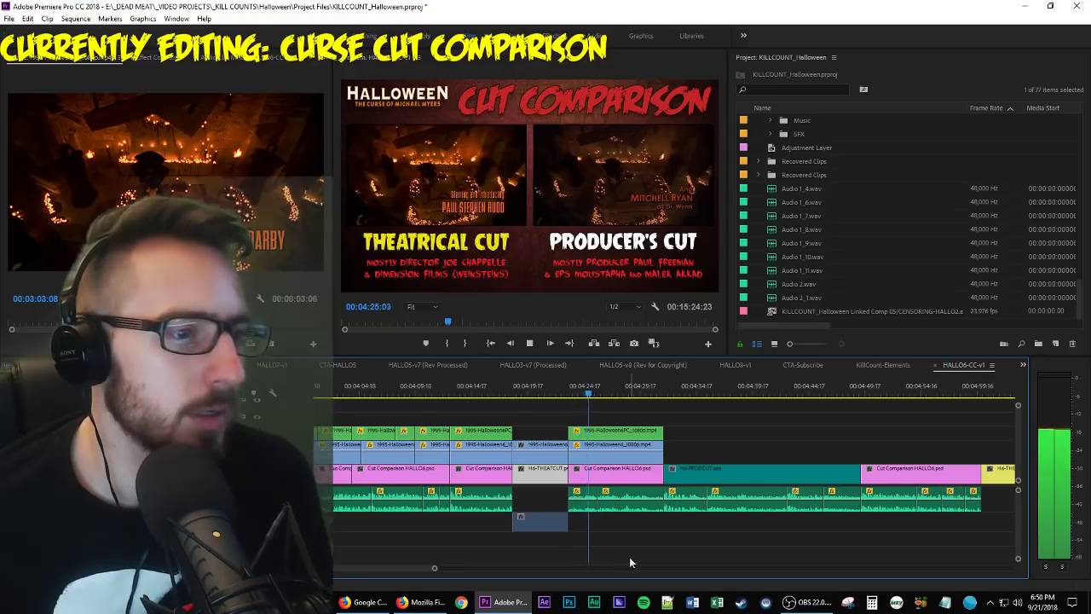
pyautogui.press('space')
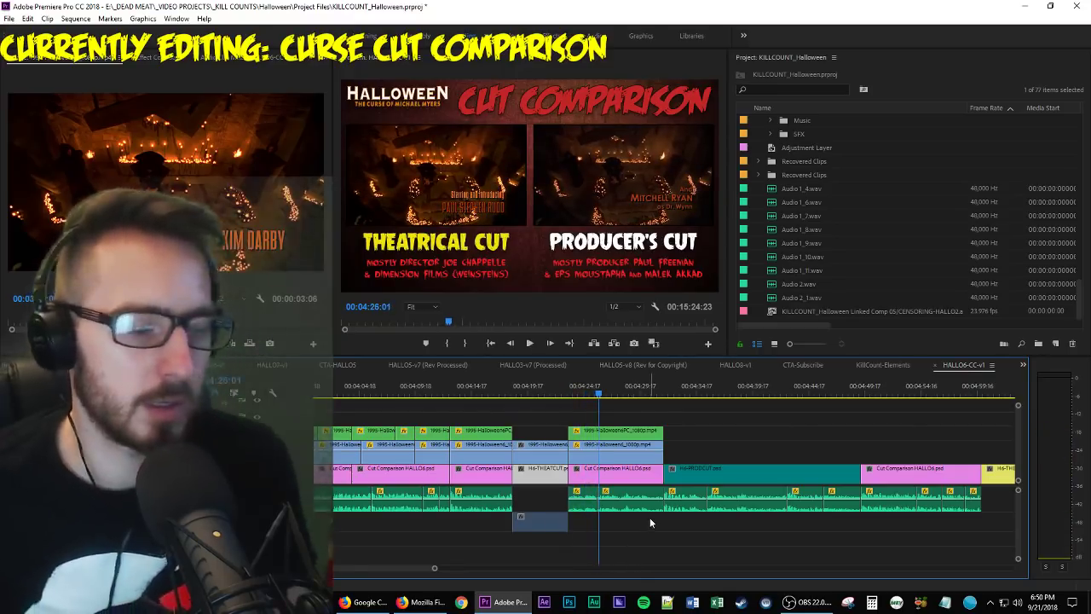
pyautogui.press('Left')
pyautogui.press('Left')
pyautogui.press('Left')
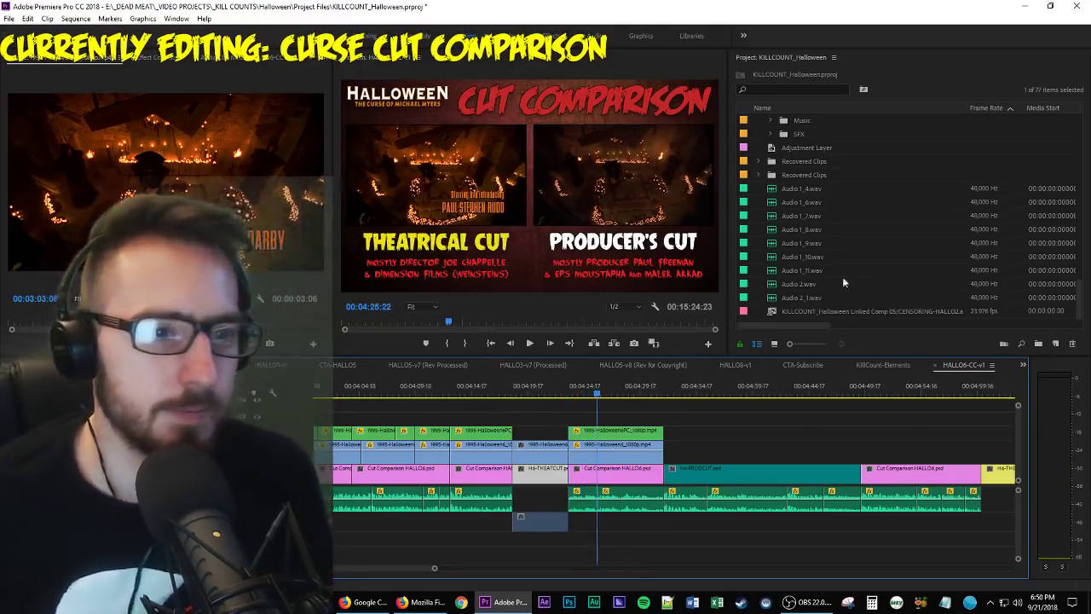
pyautogui.scroll(10, 877, 275)
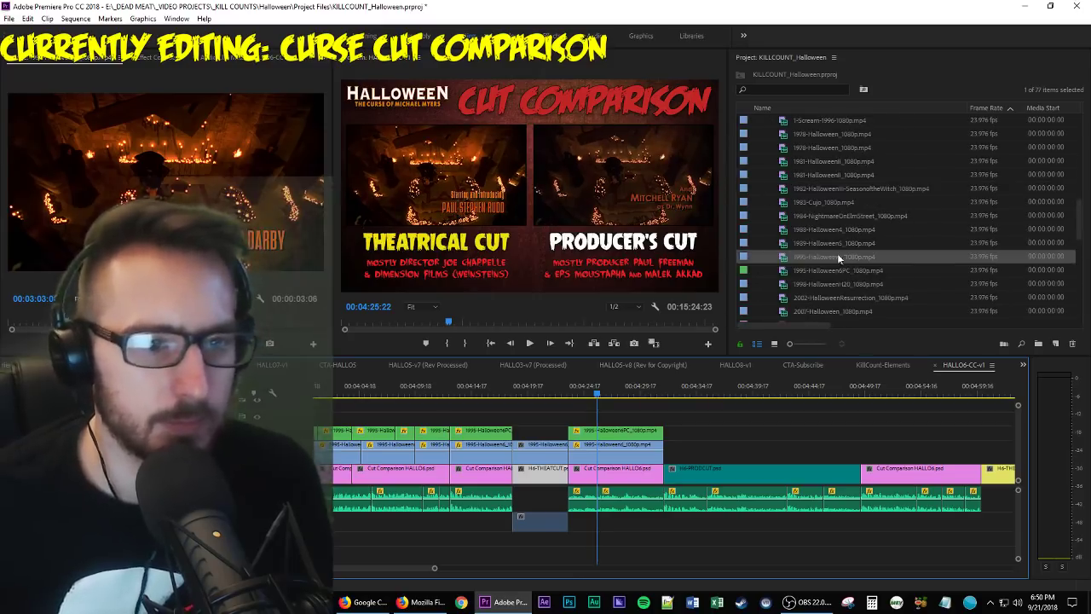
pyautogui.doubleClick(846, 269)
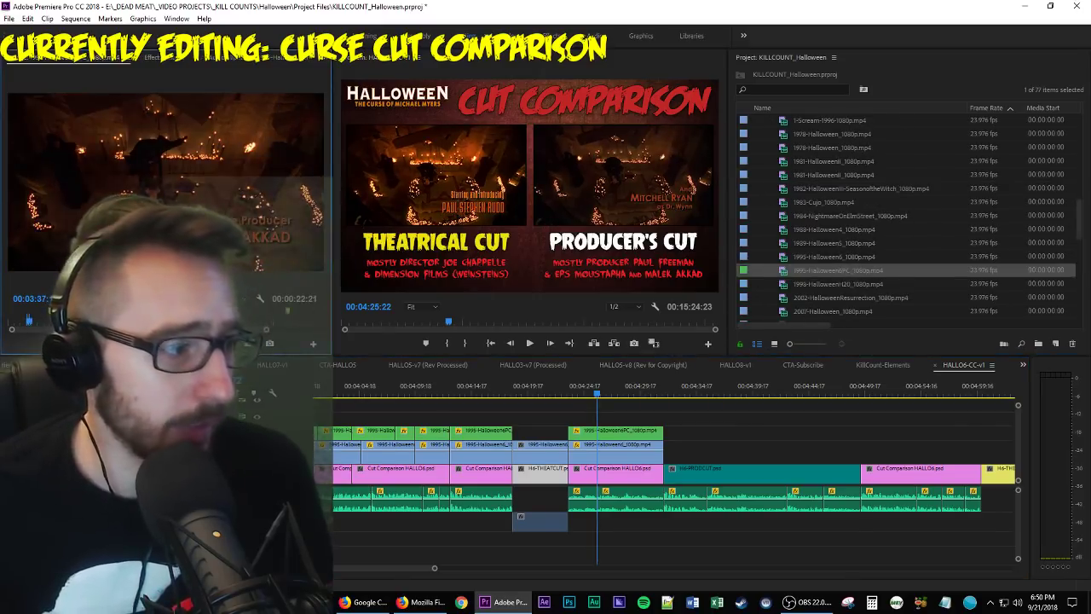
pyautogui.click(686, 480)
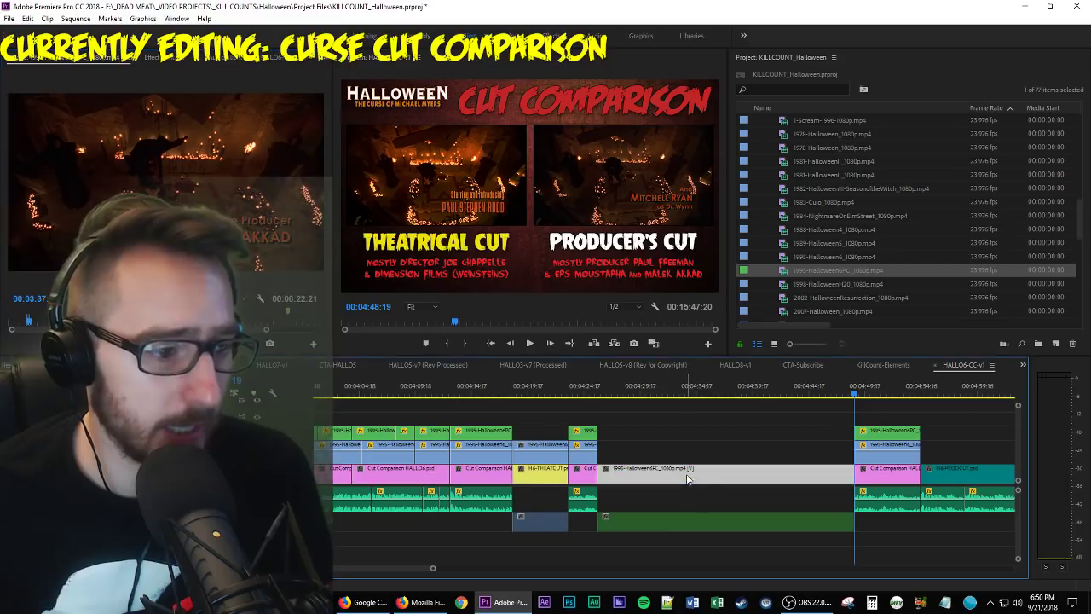
# Scale the inserted theatrical shot to 78 and set its vertical position to 606 to fit the Theatrical Cut frame.
pyautogui.click(545, 389)
pyautogui.click(540, 482)
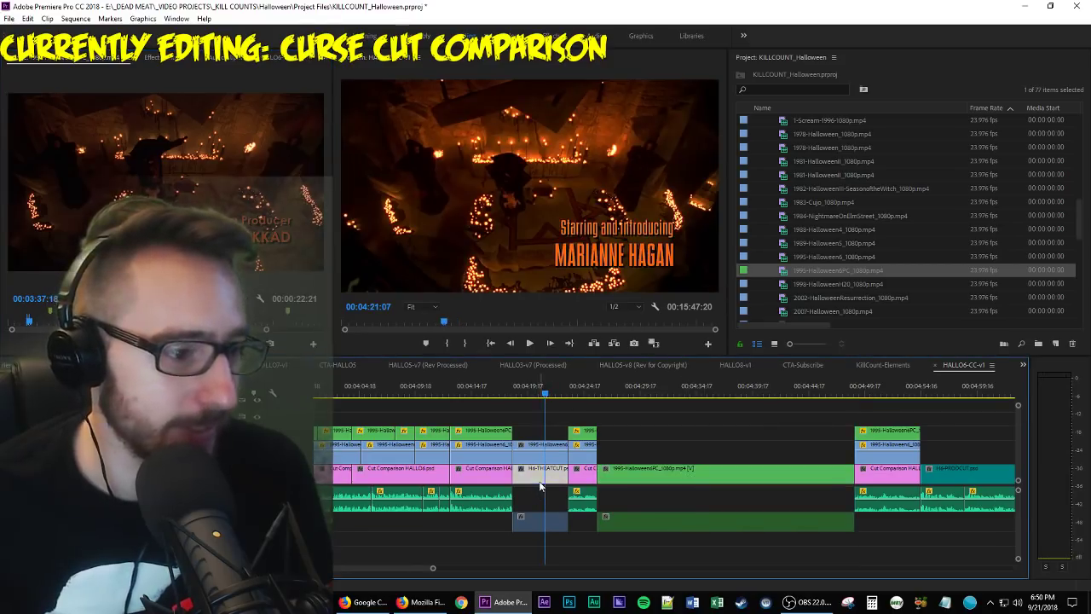
pyautogui.click(155, 58)
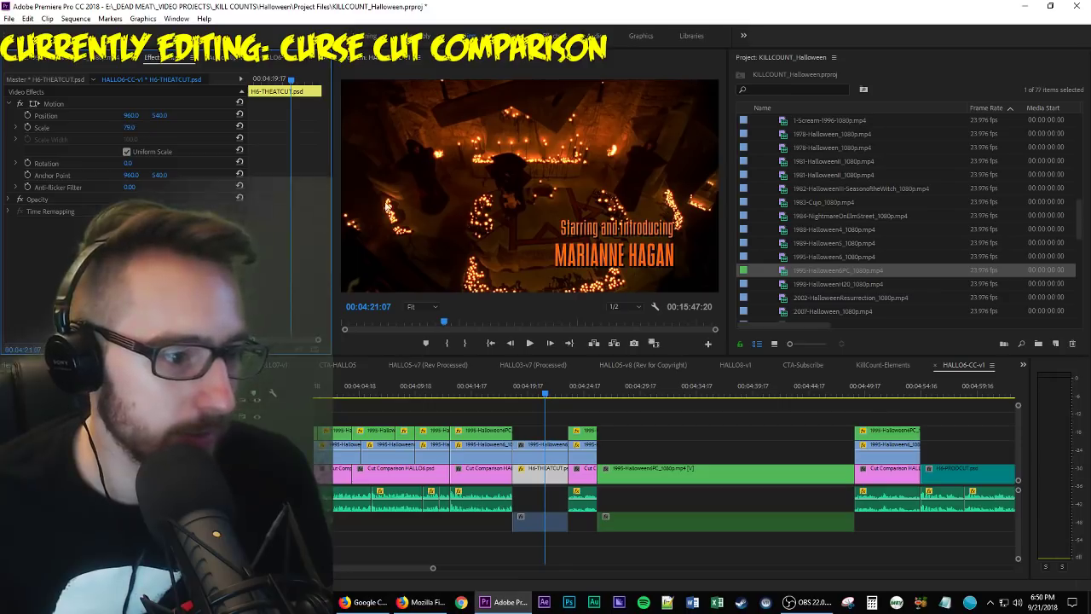
pyautogui.click(545, 445)
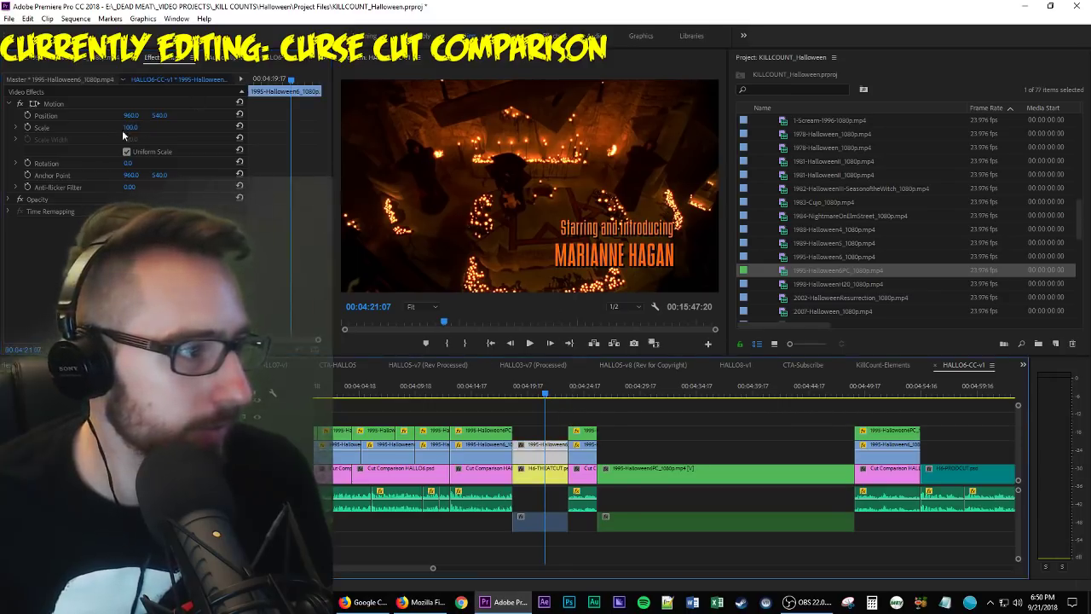
pyautogui.moveTo(128, 128); pyautogui.dragTo(112, 128)
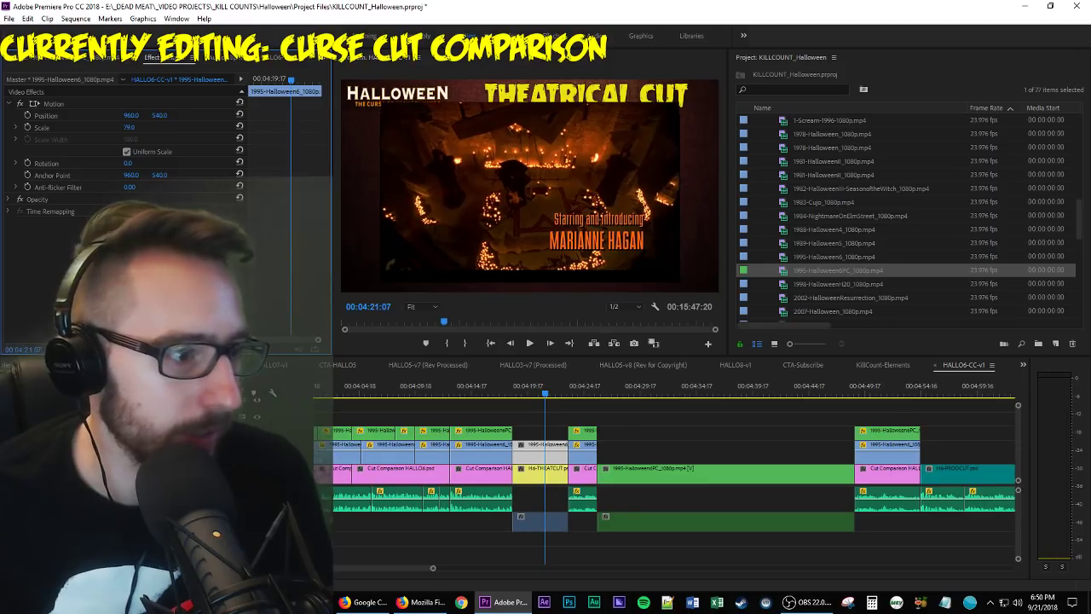
pyautogui.click(134, 127)
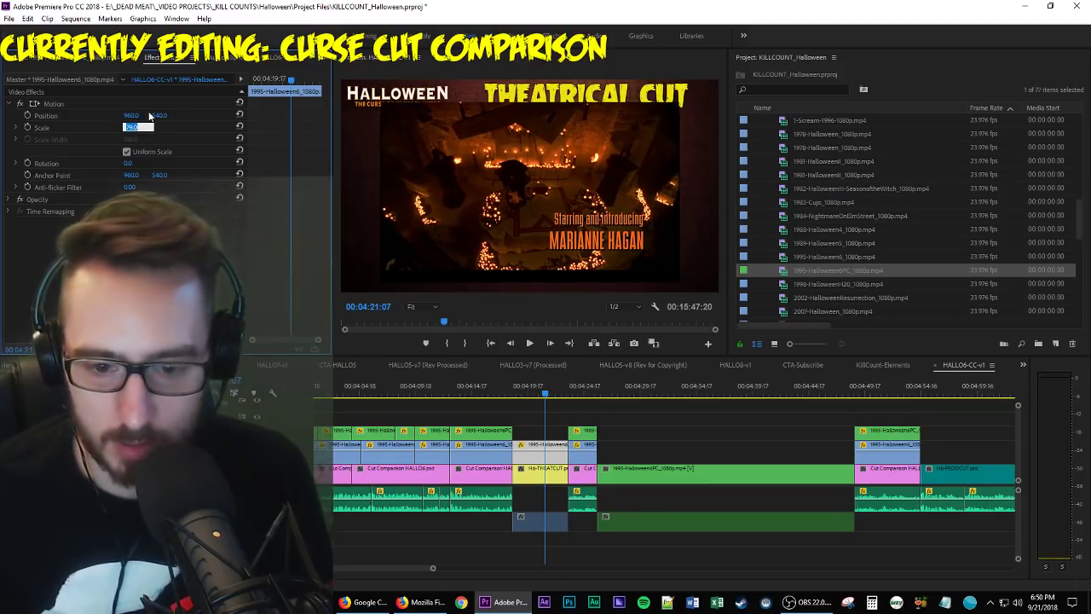
pyautogui.write('78')
pyautogui.press('Return')
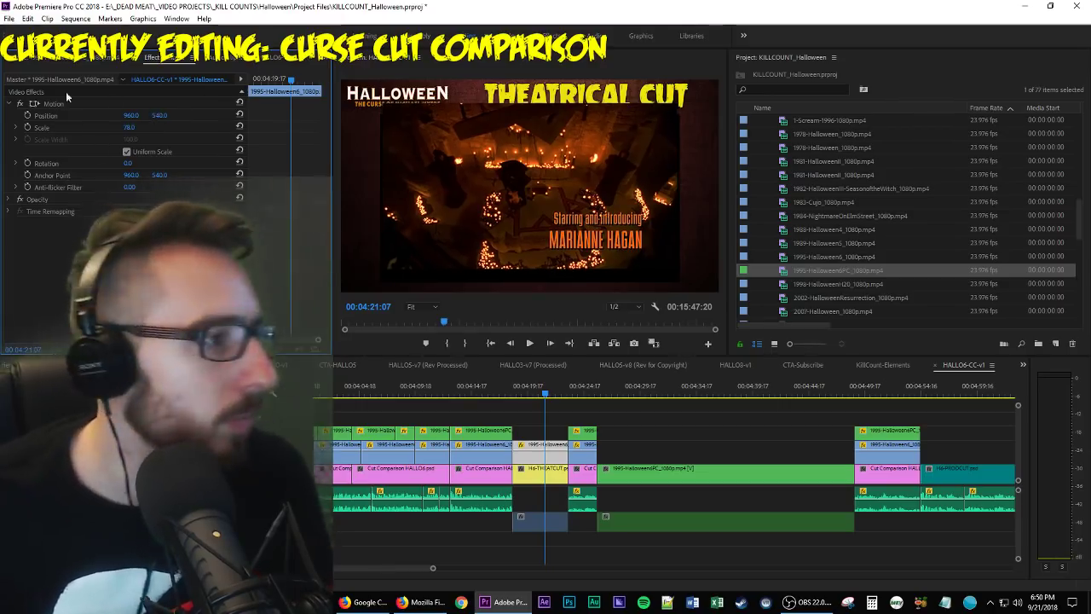
pyautogui.moveTo(159, 116); pyautogui.dragTo(196, 115)
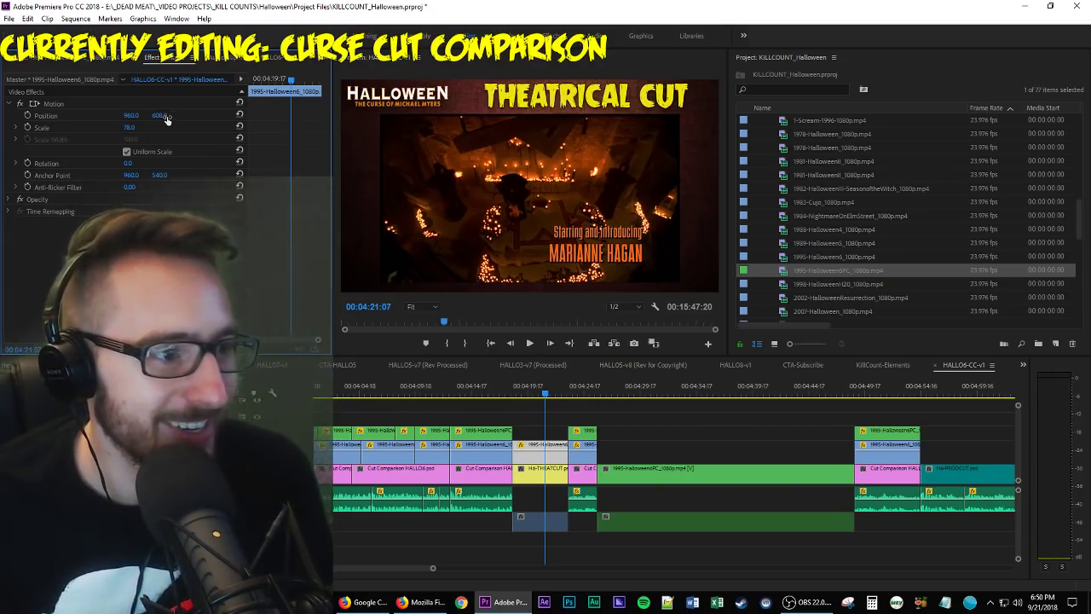
pyautogui.moveTo(167, 117); pyautogui.dragTo(166, 117)
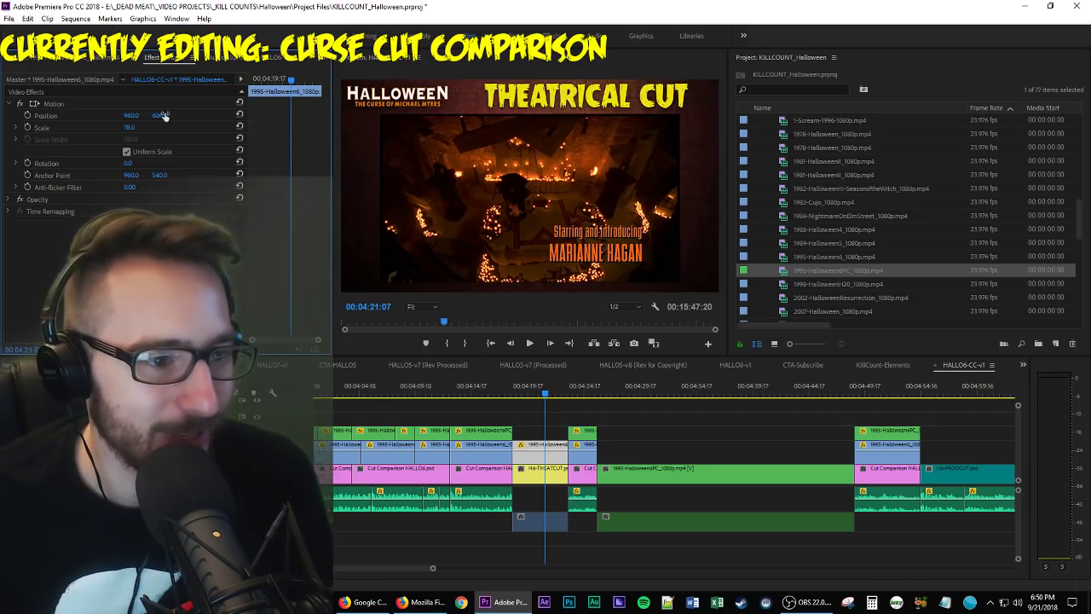
# Play back the transition from the side-by-side view at 00:04:16:03 into the framed theatrical shot.
pyautogui.click(747, 446)
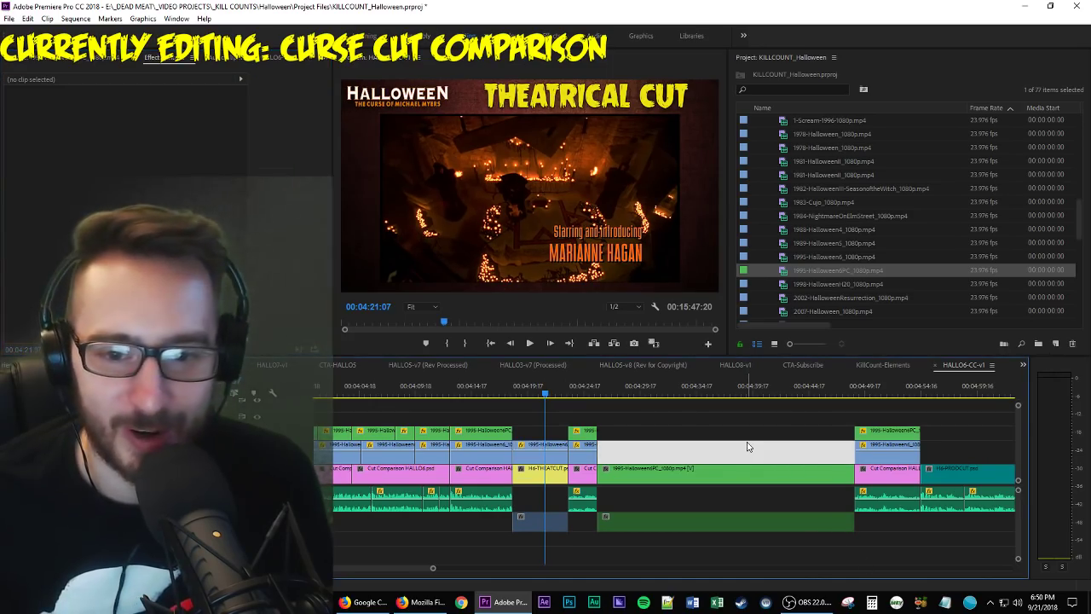
pyautogui.scroll(-3, 748, 446)
pyautogui.scroll(4, 717, 454)
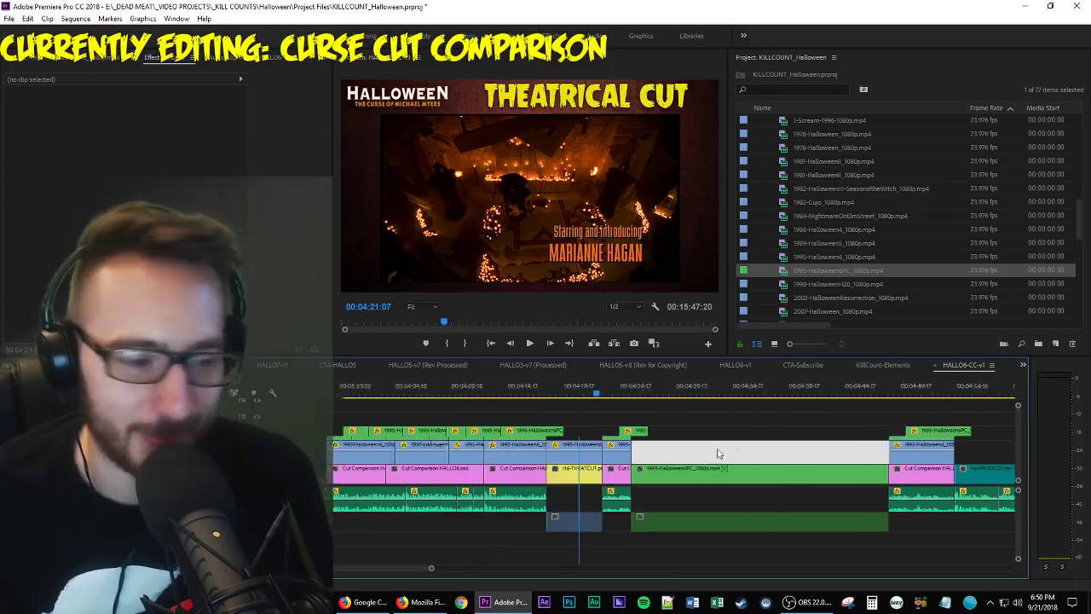
pyautogui.click(556, 392)
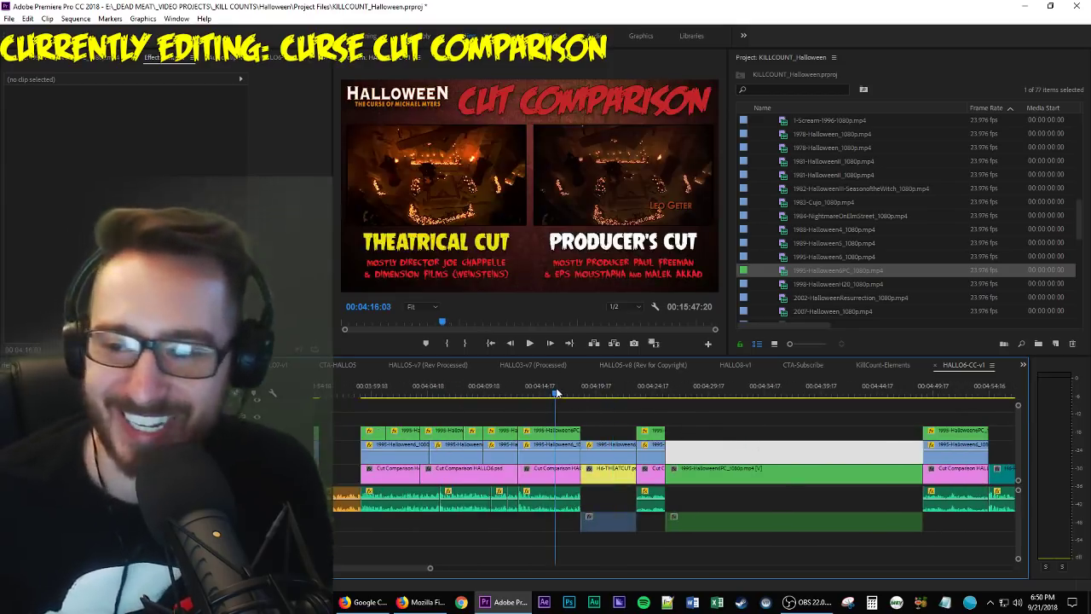
pyautogui.press('space')
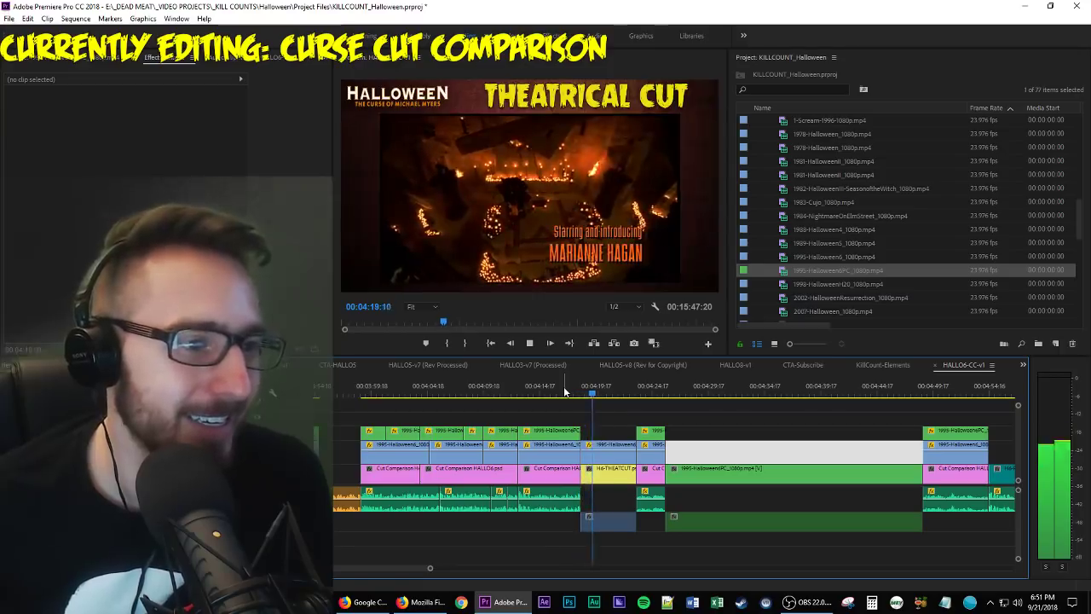
pyautogui.press('space')
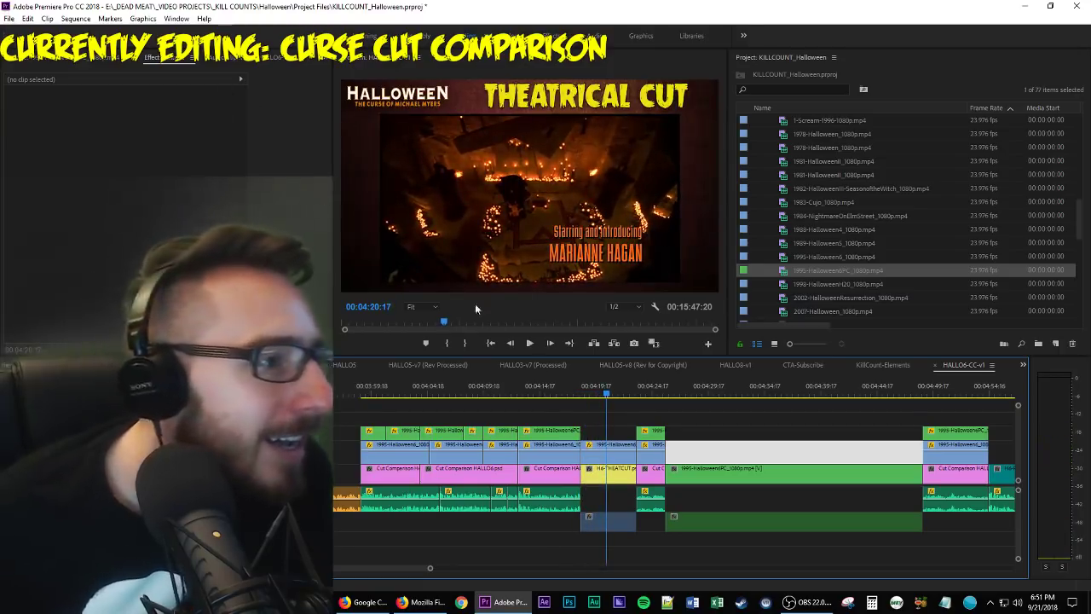
# Try a scale of 78.5 on the framed theatrical shot, and set it to 79.
pyautogui.click(607, 444)
pyautogui.click(136, 126)
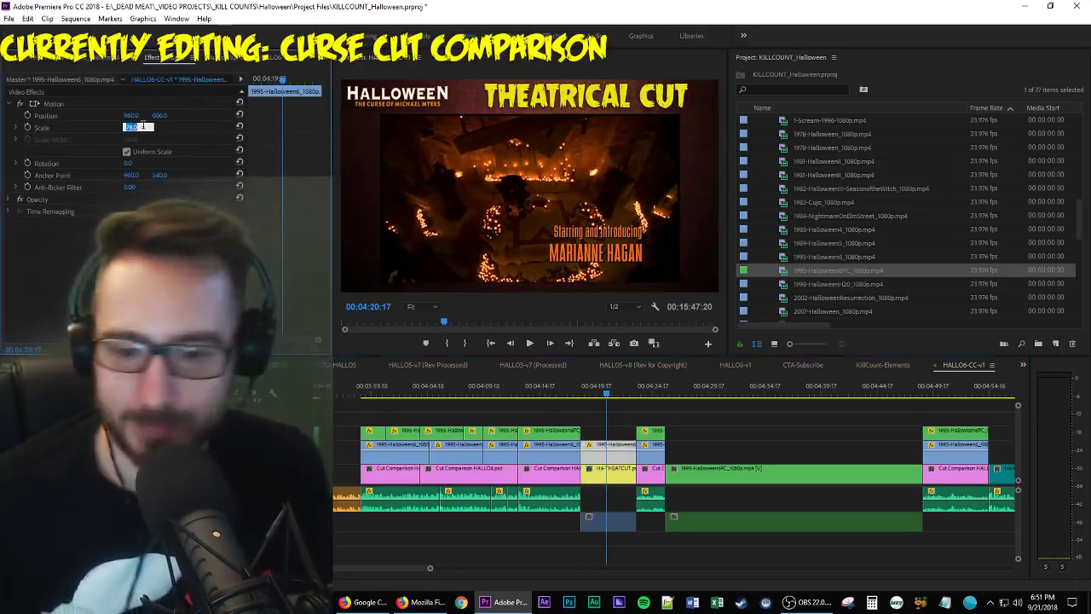
pyautogui.write('78.5')
pyautogui.press('Return')
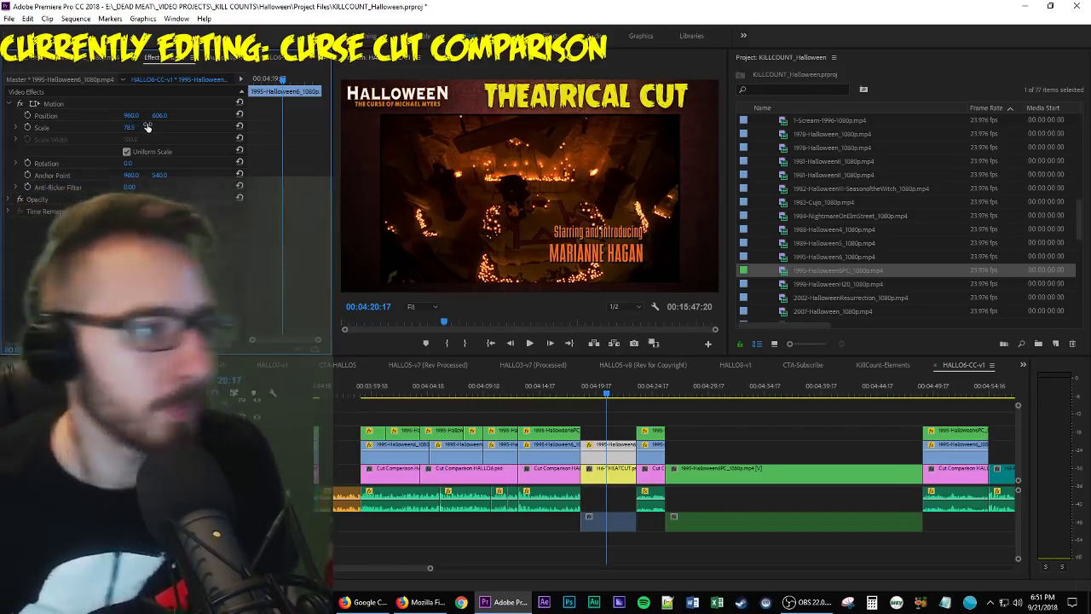
pyautogui.click(135, 126)
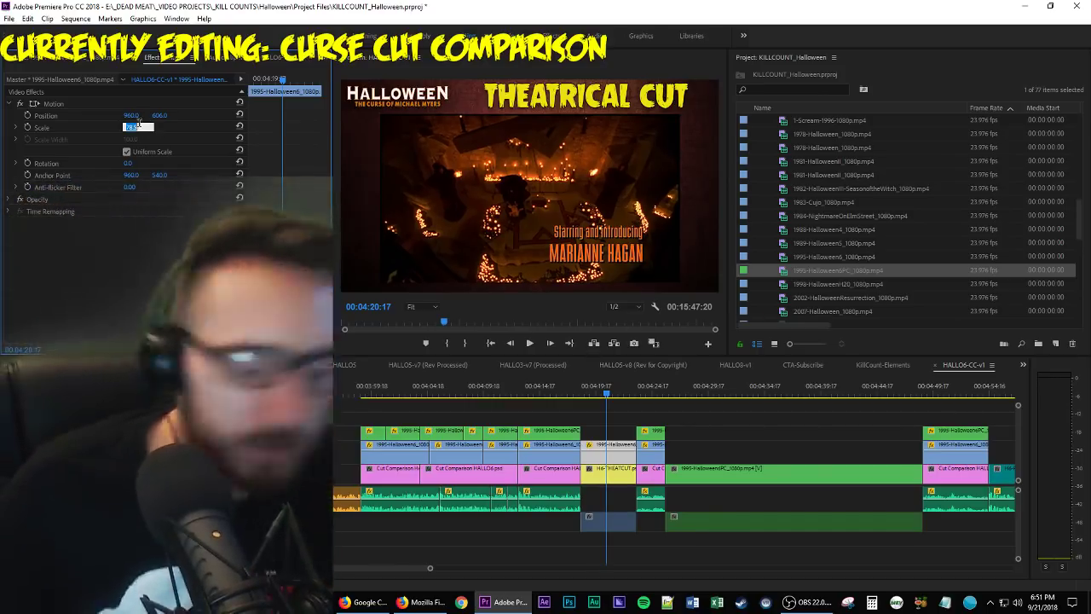
pyautogui.write('79')
pyautogui.press('Return')
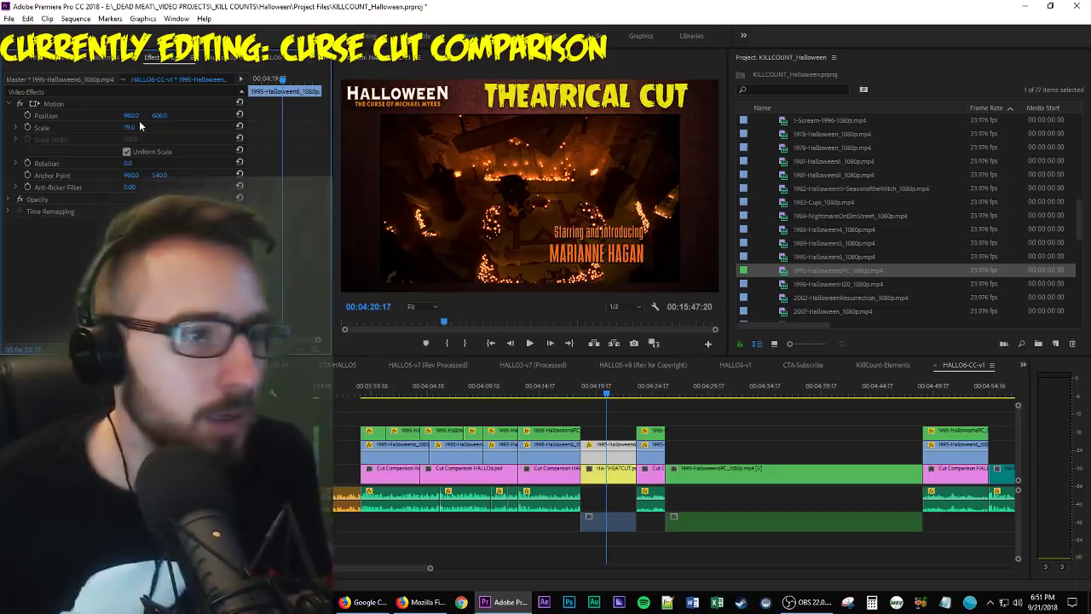
# Ripple-trim the start of the Producer's Cut insert up to about 00:04:38 and move its video up one track.
pyautogui.press('space')
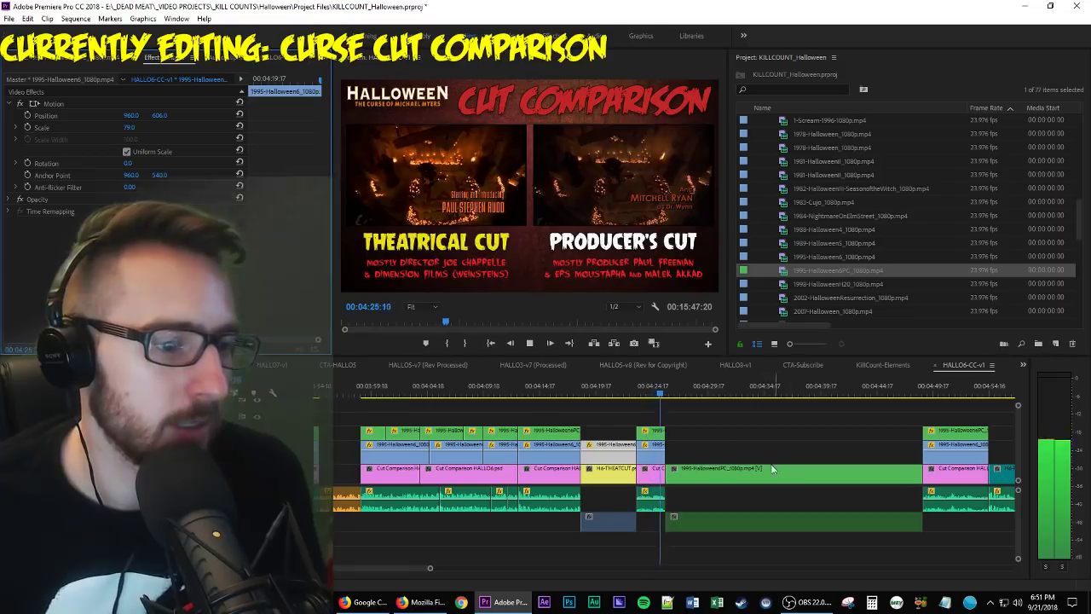
pyautogui.click(752, 468)
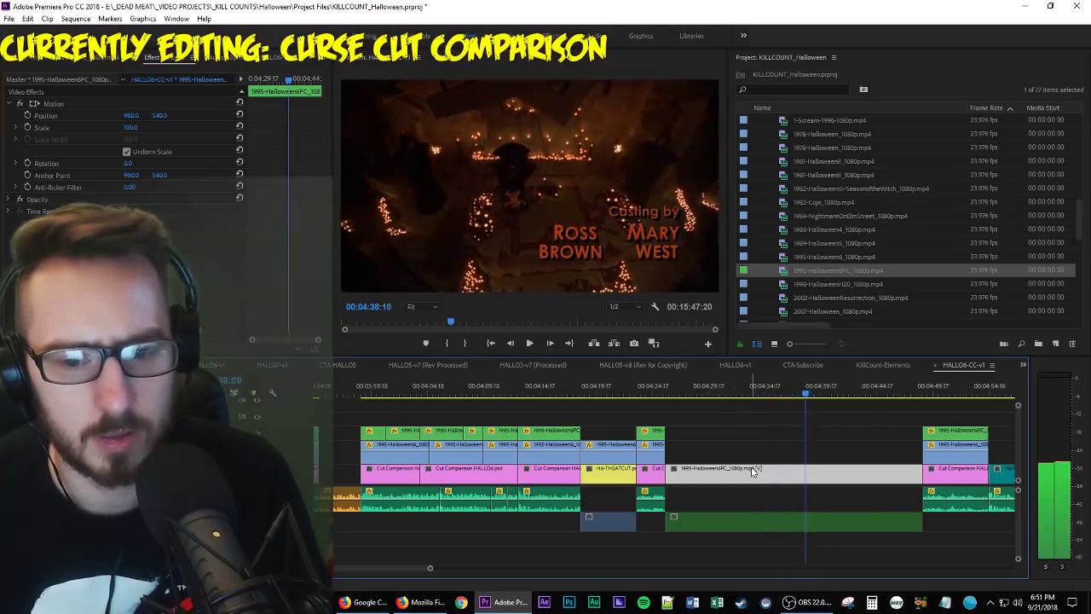
pyautogui.press('q')
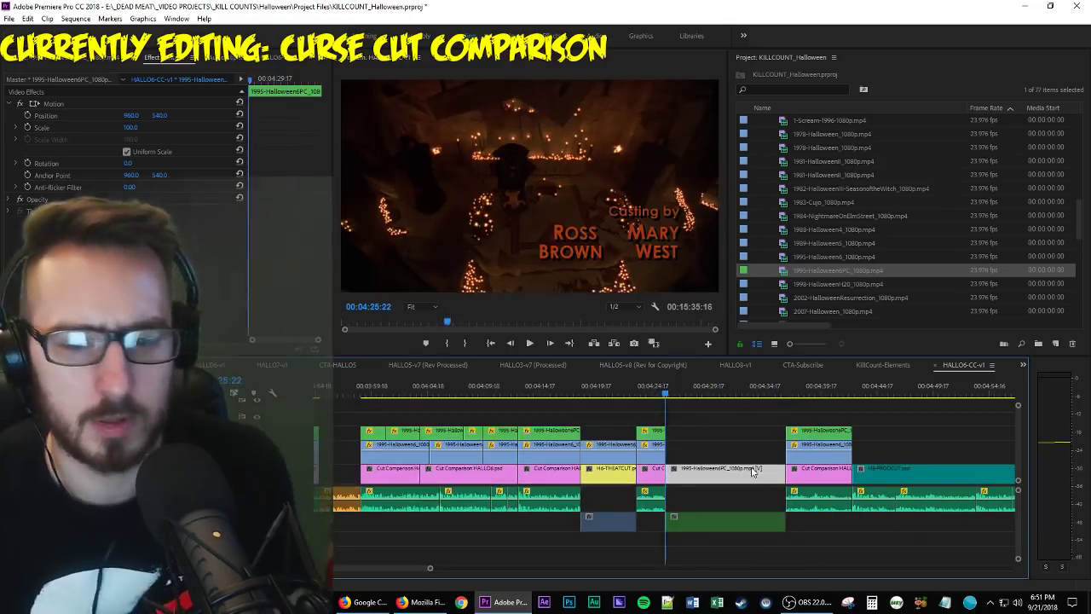
pyautogui.hotkey('alt', 'Up')
pyautogui.press('space')
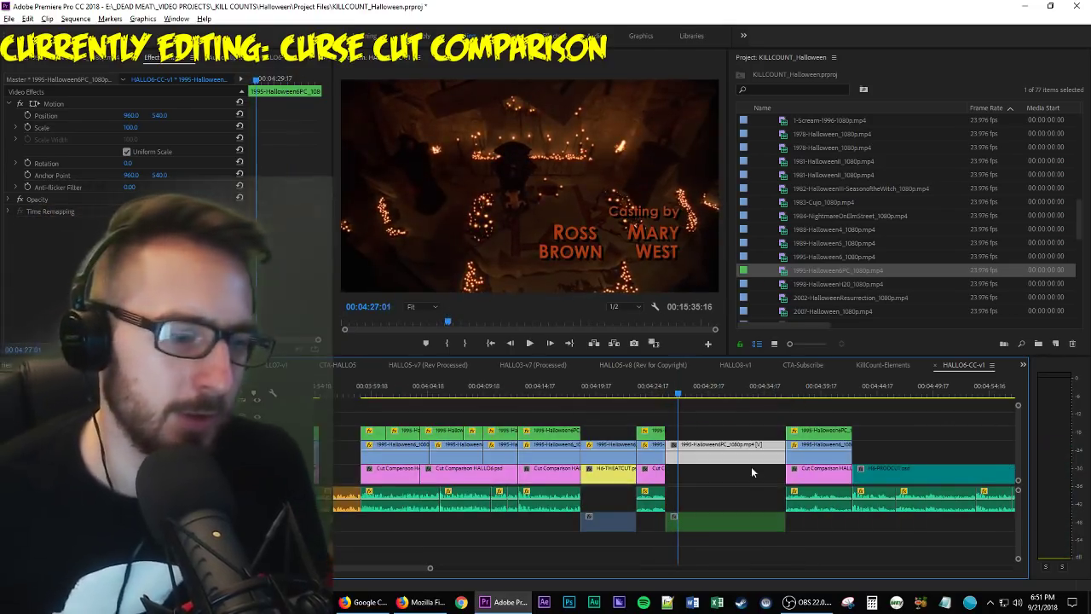
# Apply the theatrical shot's position and scale to the Producer's Cut insert and fill the gap beneath it with a copy of H6-PRODCUT.psd.
pyautogui.click(610, 456)
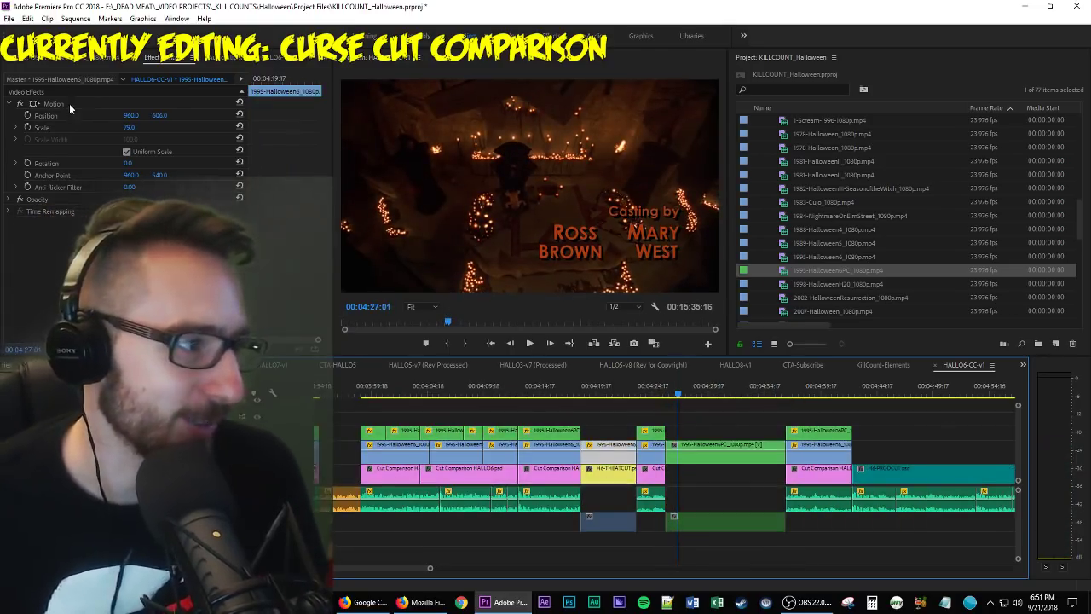
pyautogui.click(725, 444)
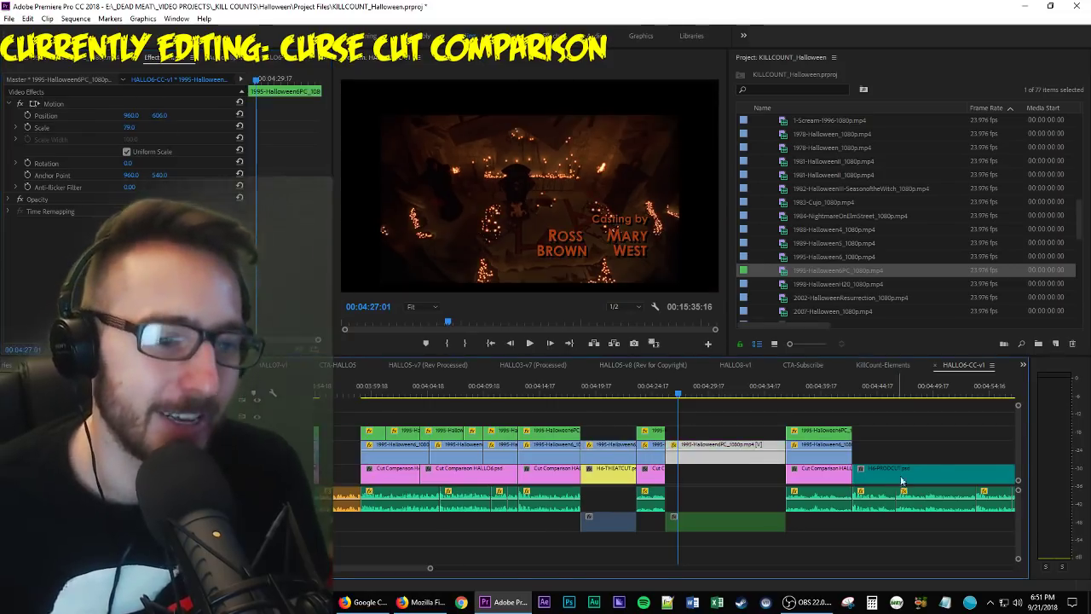
pyautogui.moveTo(911, 484); pyautogui.dragTo(785, 479)
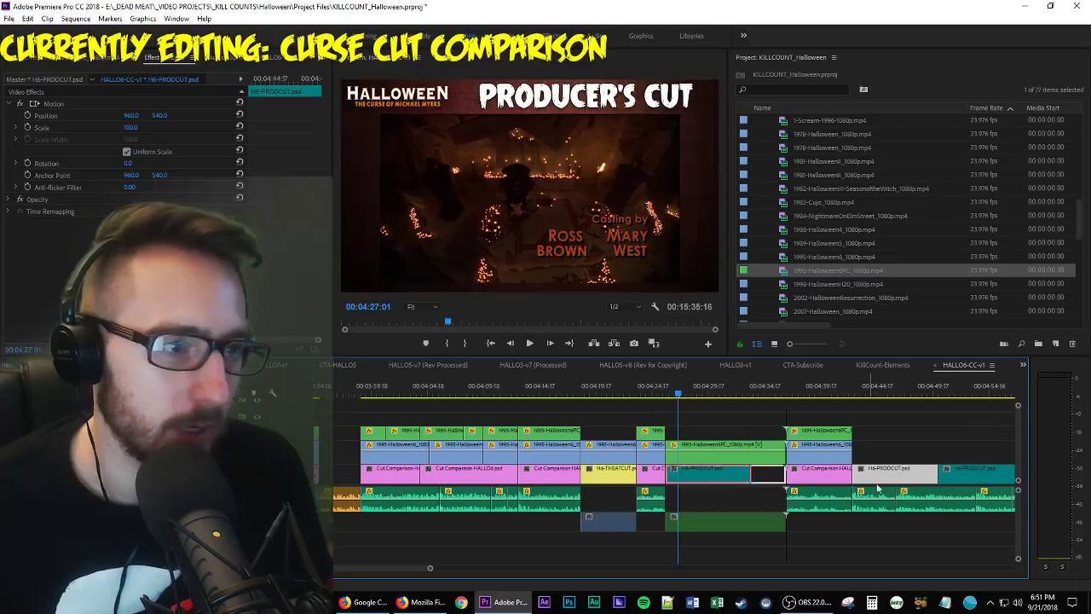
pyautogui.click(667, 427)
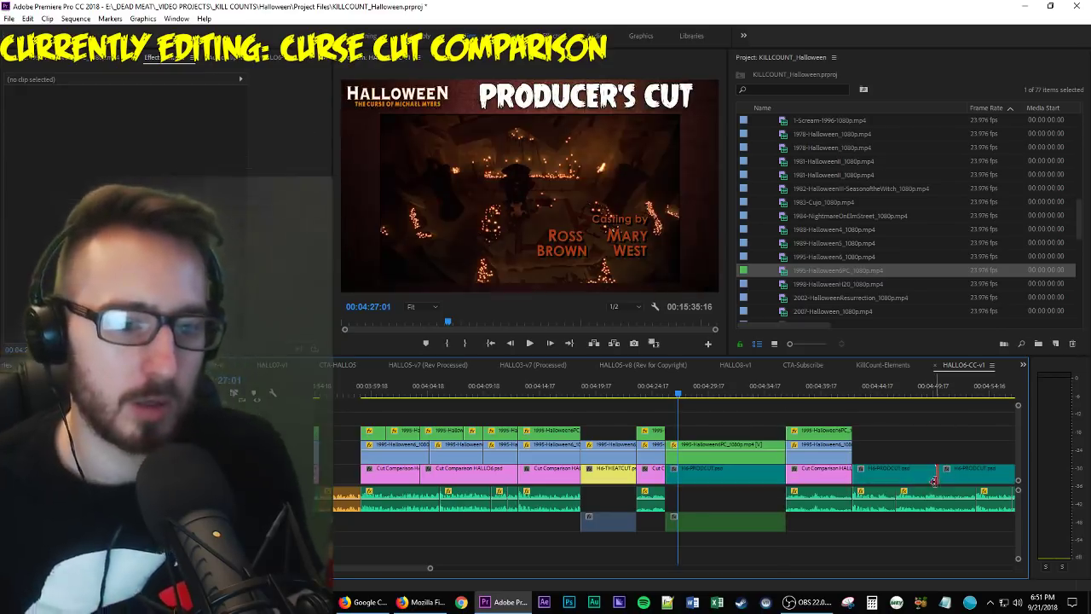
# Play back the sequence from 00:04:15:23 through both framed inserts into the side-by-side section at about 00:04:37.
pyautogui.click(552, 389)
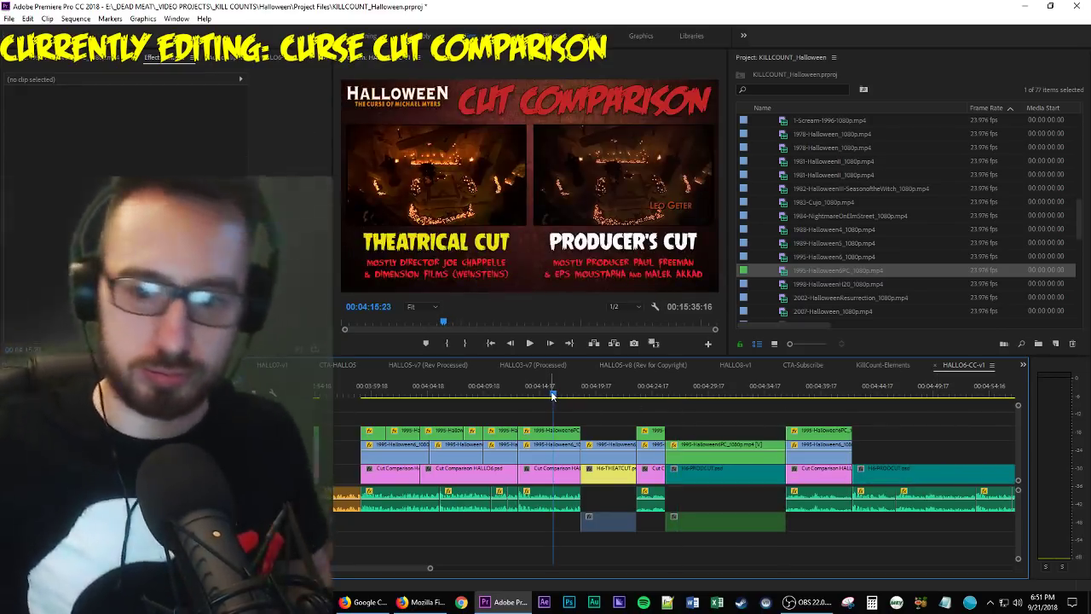
pyautogui.press('space')
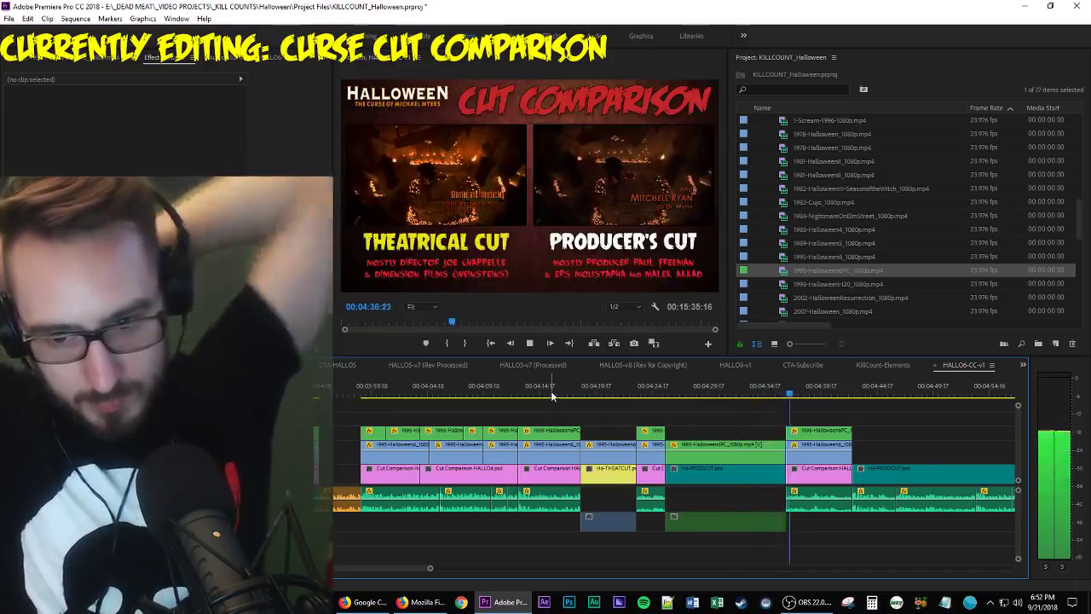
pyautogui.press('space')
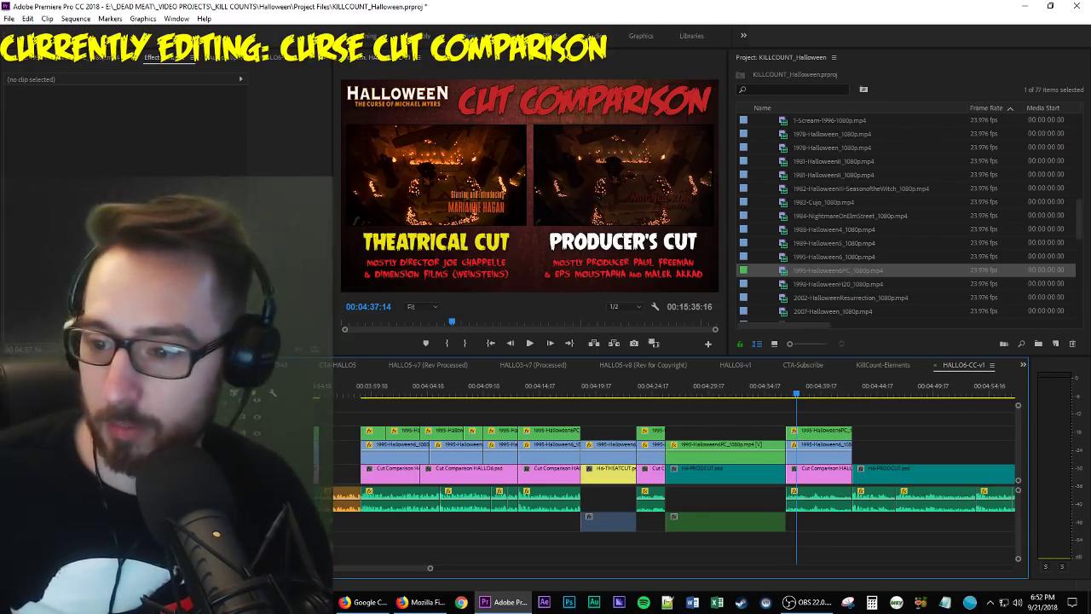
pyautogui.hotkey('alt', 'Tab')
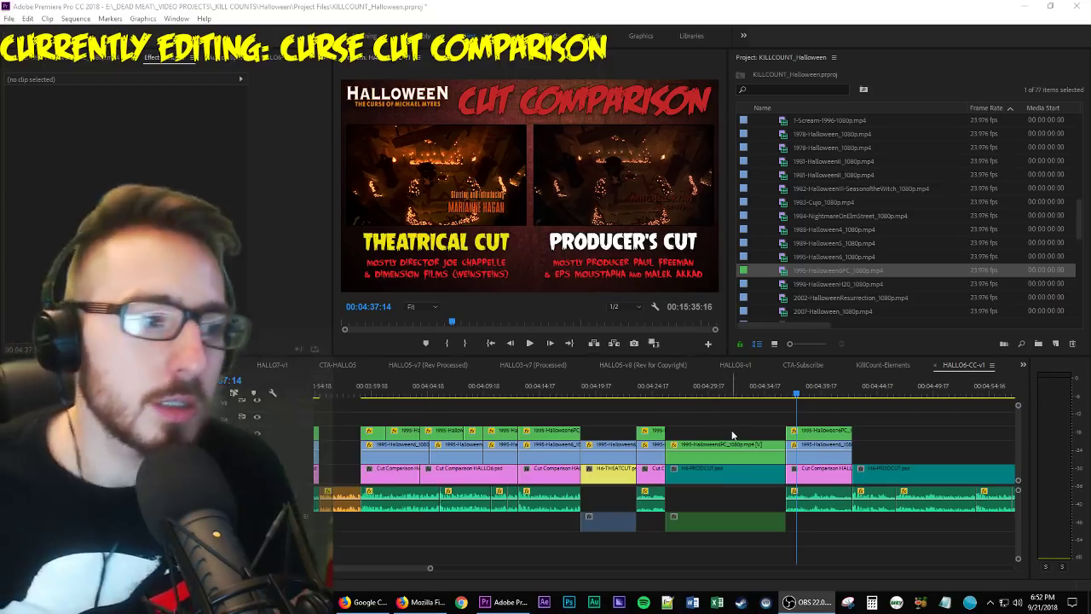
# Move the framed Producer's Cut insert's video up one track, and play back the edit from about 00:04:17 to 00:04:39.
pyautogui.click(721, 454)
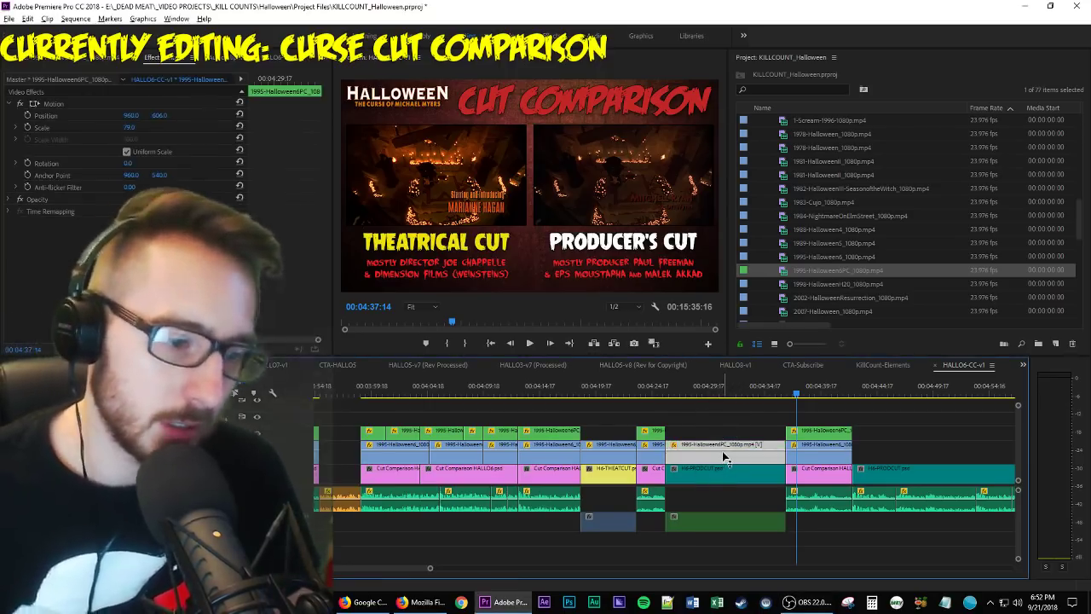
pyautogui.hotkey('alt', 'Up')
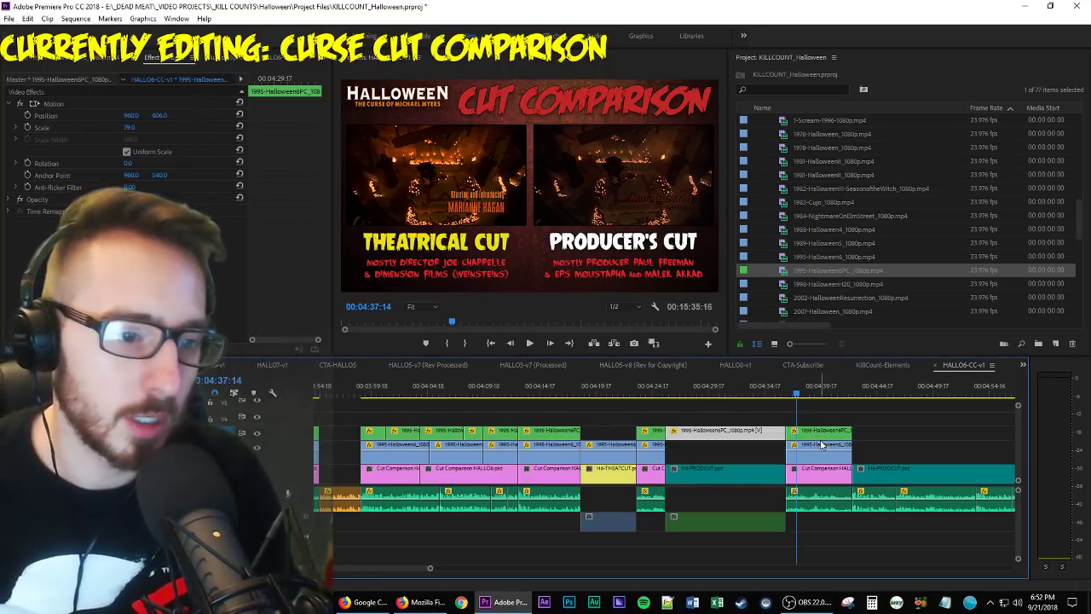
pyautogui.click(849, 424)
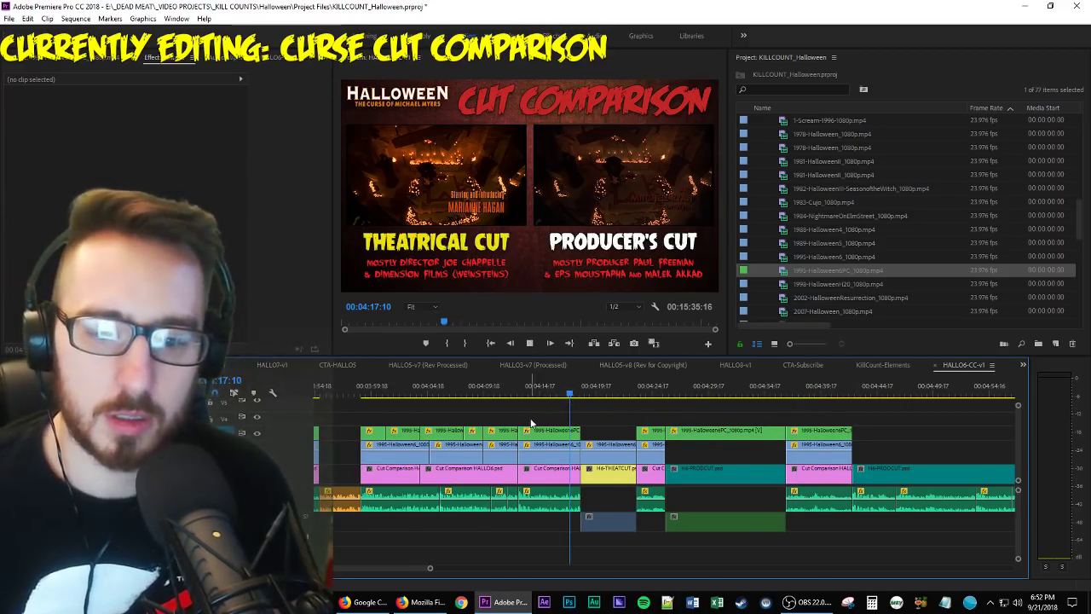
pyautogui.press('space')
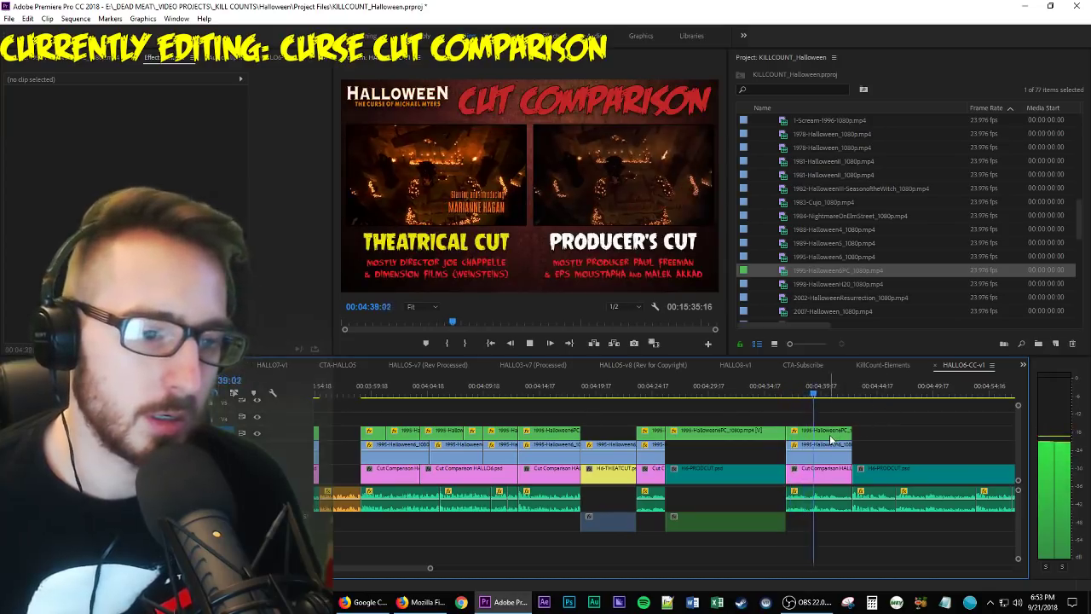
pyautogui.press('space')
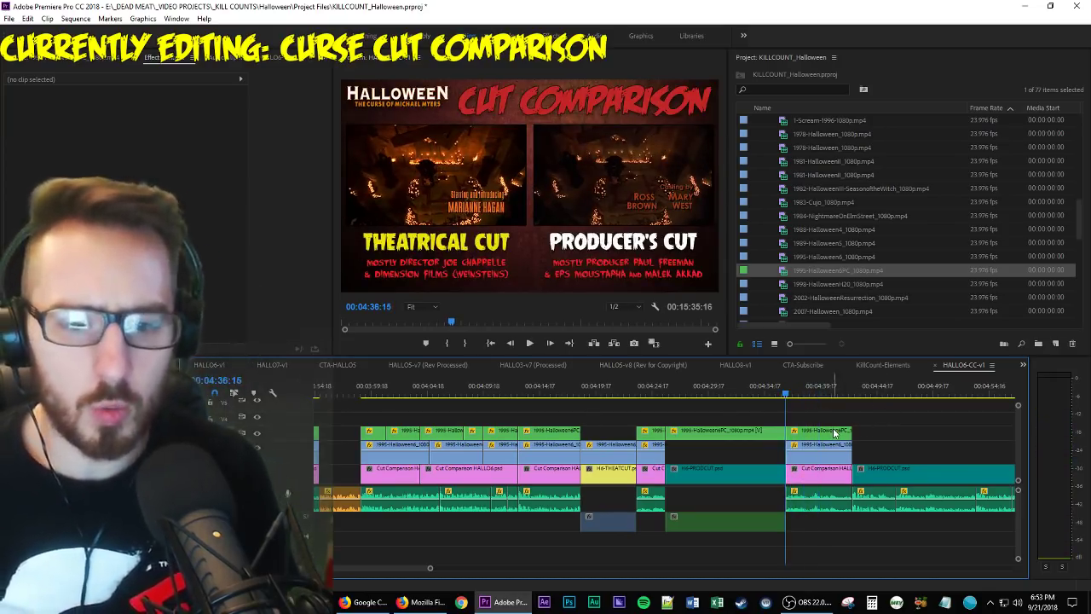
# Replace the framed Producer's Cut insert at 00:04:25:22 with footage continuing from the preceding side-by-side clip at scale 79, and play the transition.
pyautogui.click(690, 435)
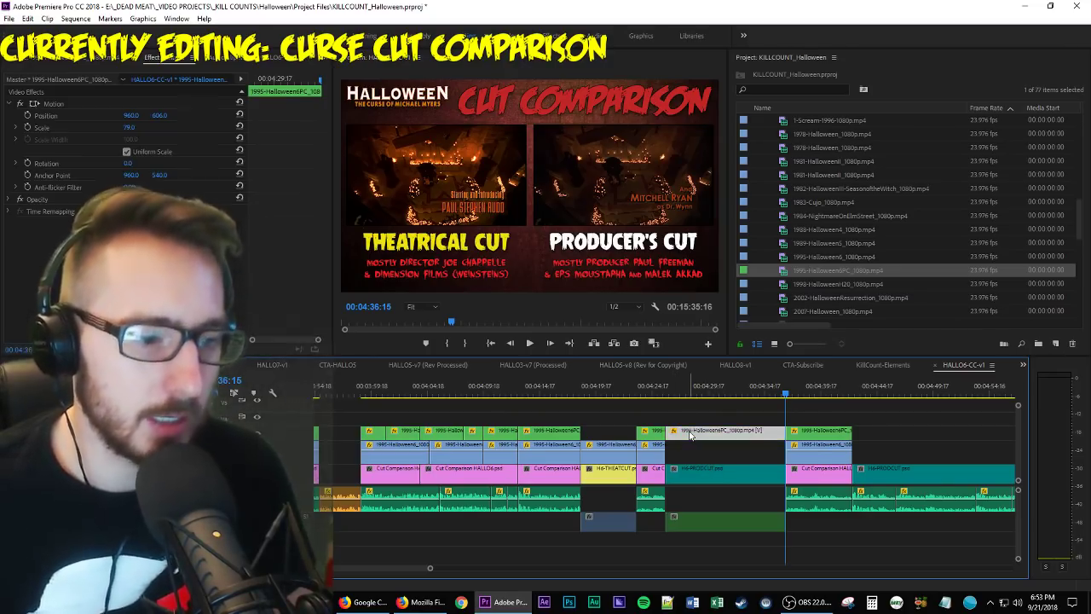
pyautogui.press('Up')
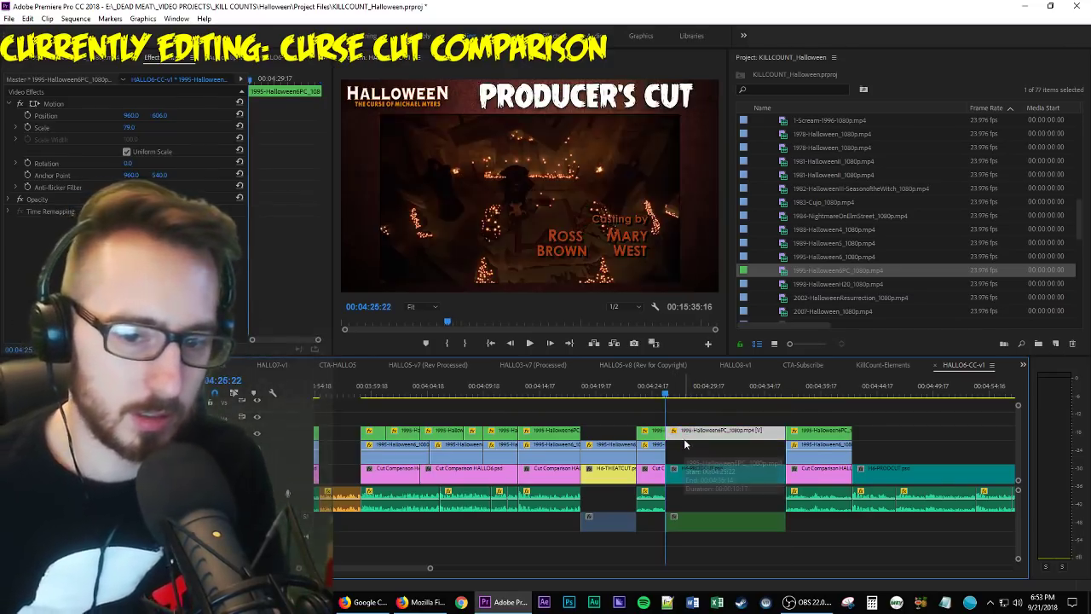
pyautogui.moveTo(683, 431); pyautogui.dragTo(668, 419)
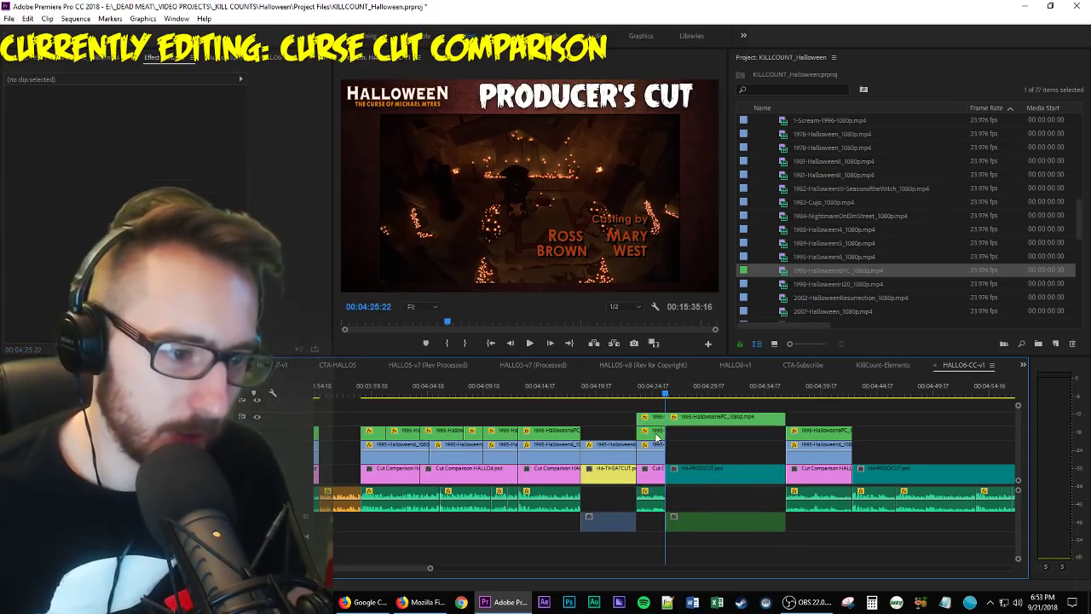
pyautogui.click(64, 103)
pyautogui.click(653, 419)
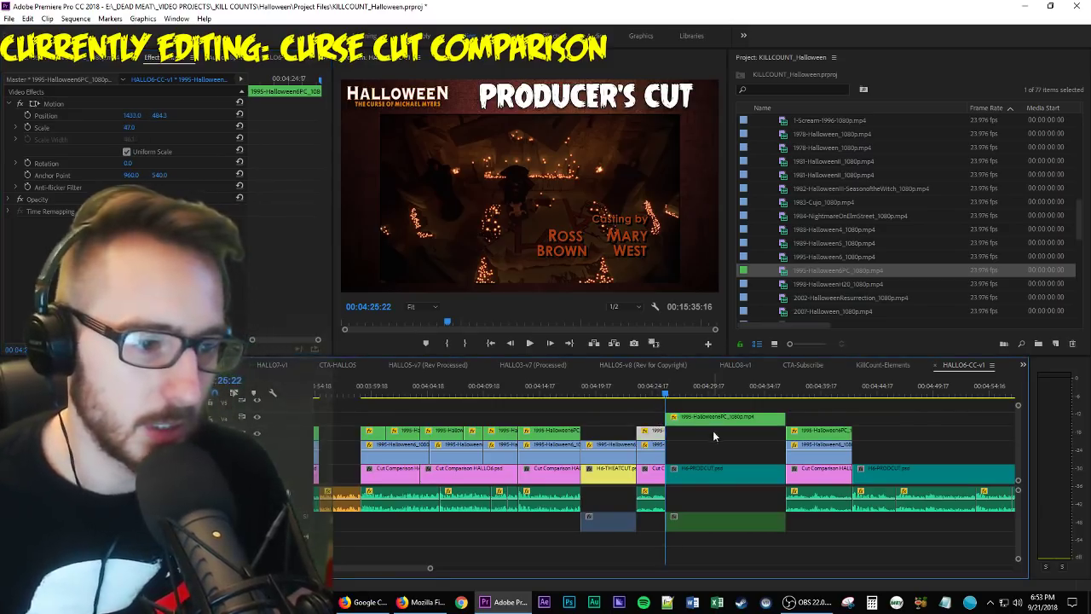
pyautogui.moveTo(722, 427); pyautogui.dragTo(704, 437)
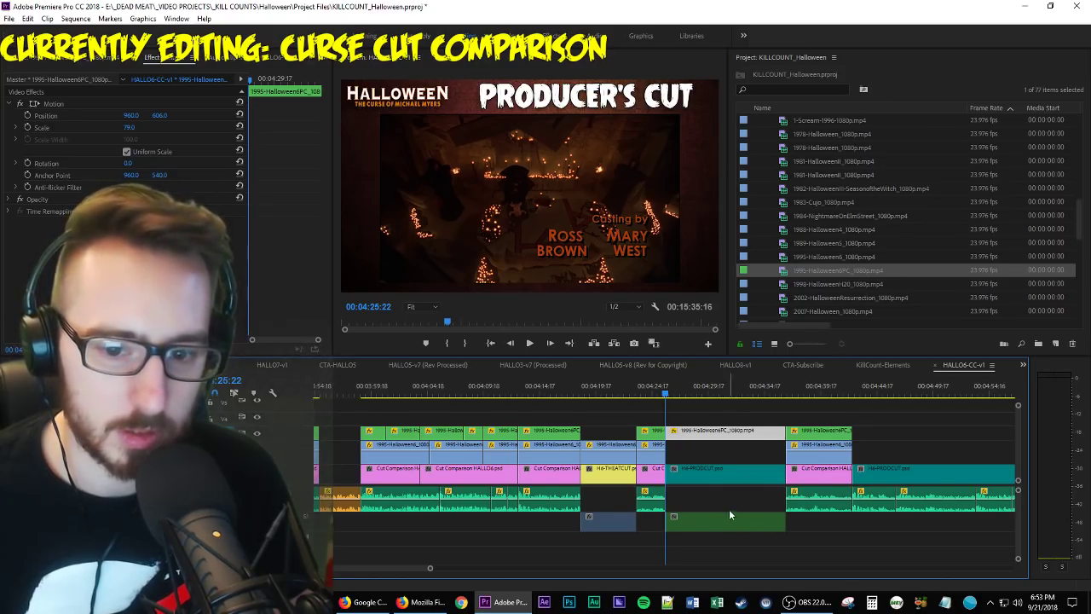
pyautogui.moveTo(666, 390); pyautogui.dragTo(648, 388)
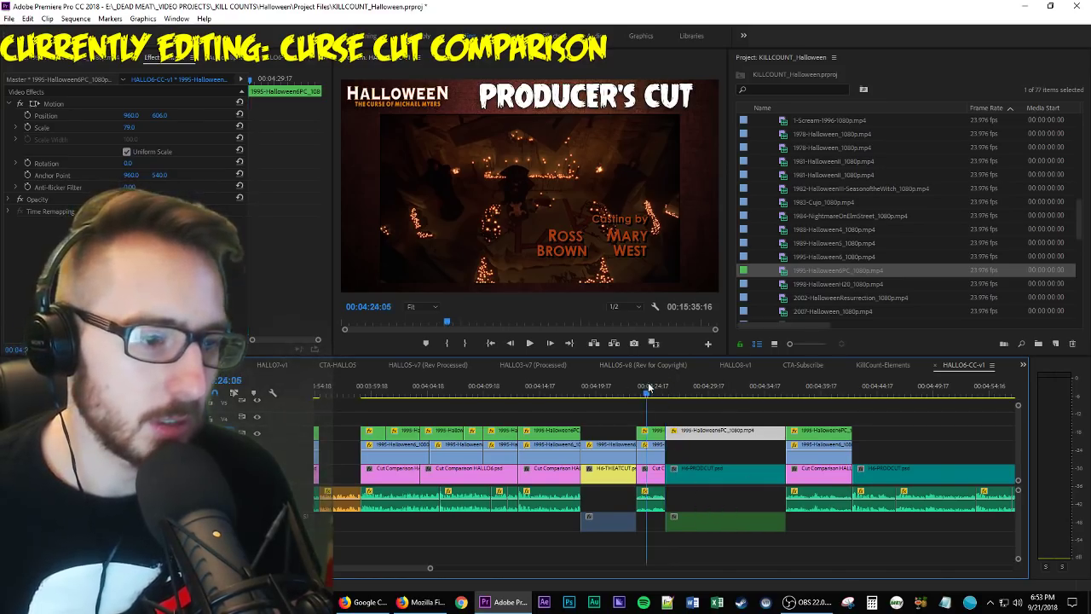
pyautogui.press('space')
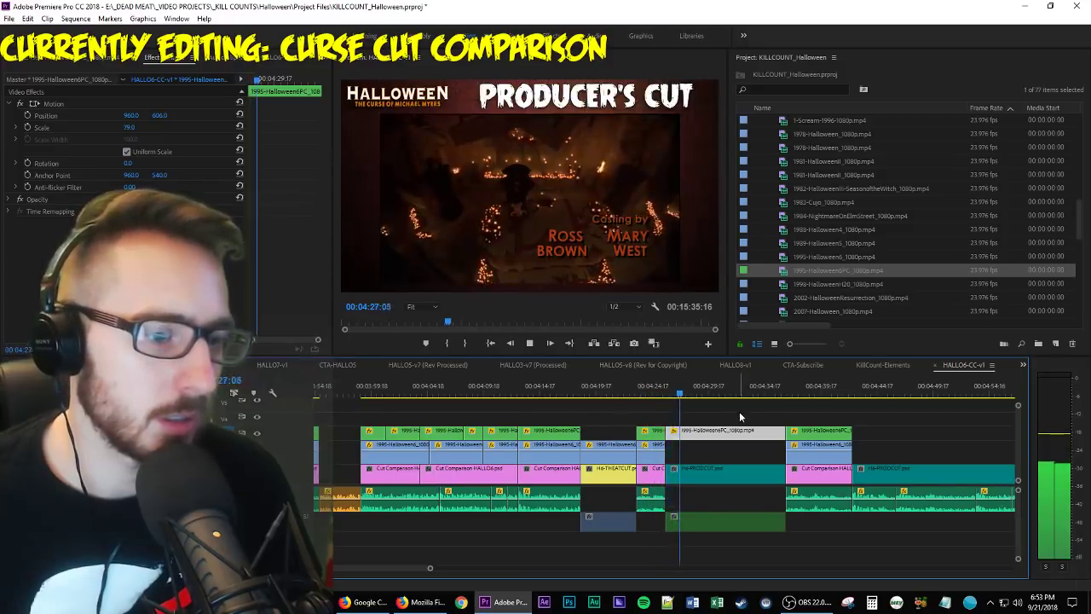
pyautogui.press('space')
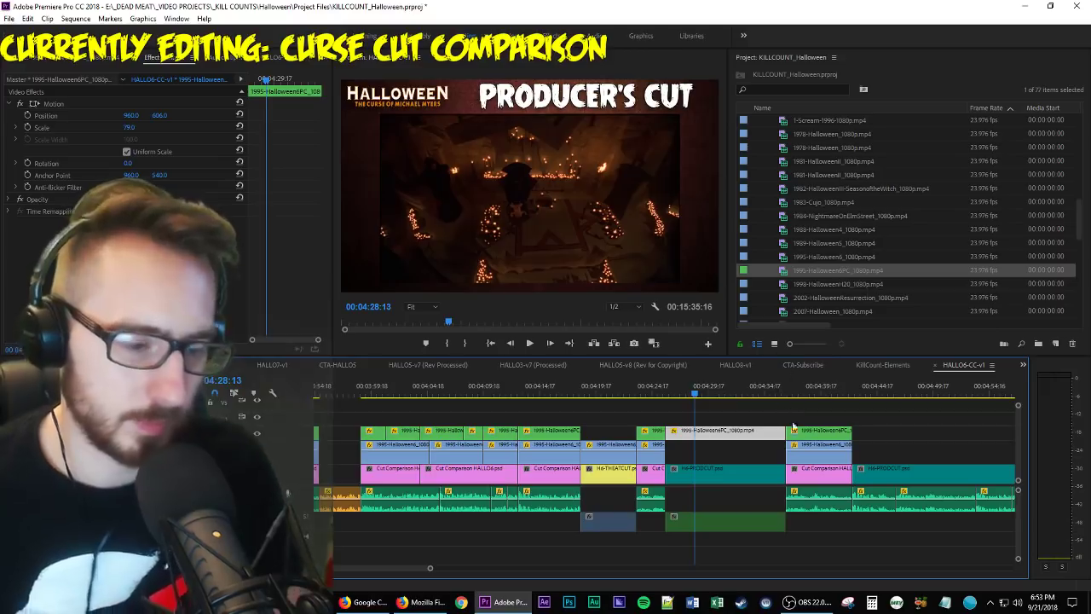
# Continue the Producer's Cut footage from 00:04:36:15 over the next side-by-side section, trimmed to its length, with the side-by-side position and scale 47.
pyautogui.moveTo(765, 425); pyautogui.dragTo(777, 429)
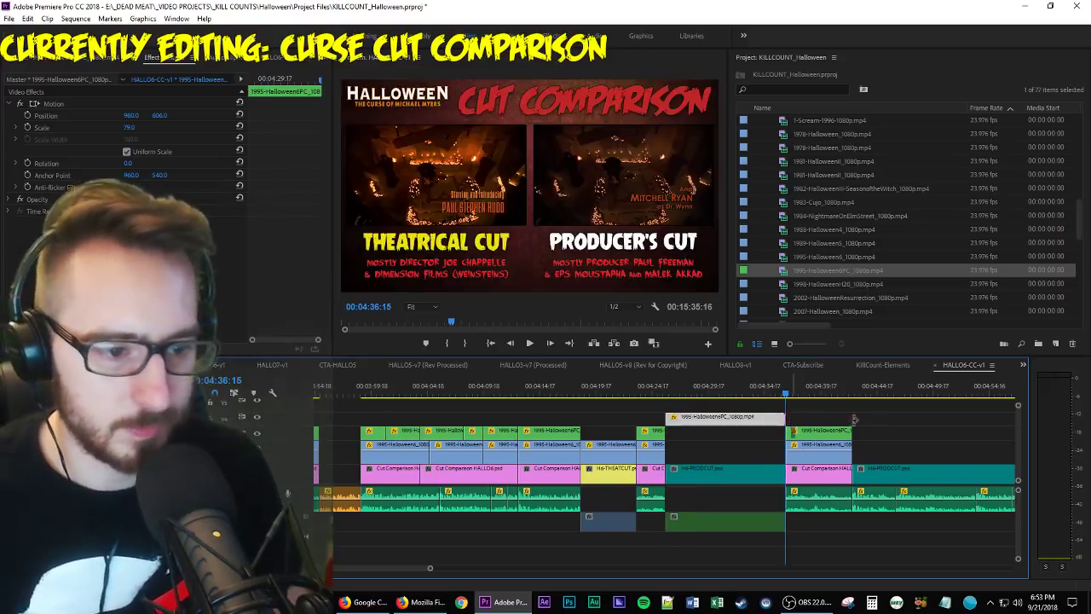
pyautogui.moveTo(854, 420); pyautogui.dragTo(793, 418)
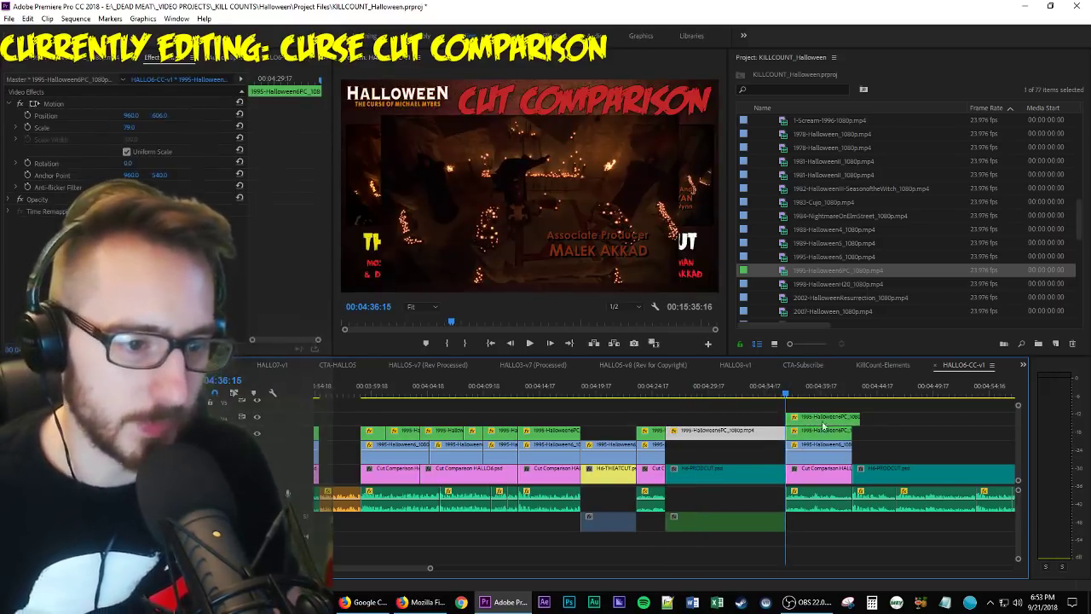
pyautogui.moveTo(860, 417); pyautogui.dragTo(832, 433)
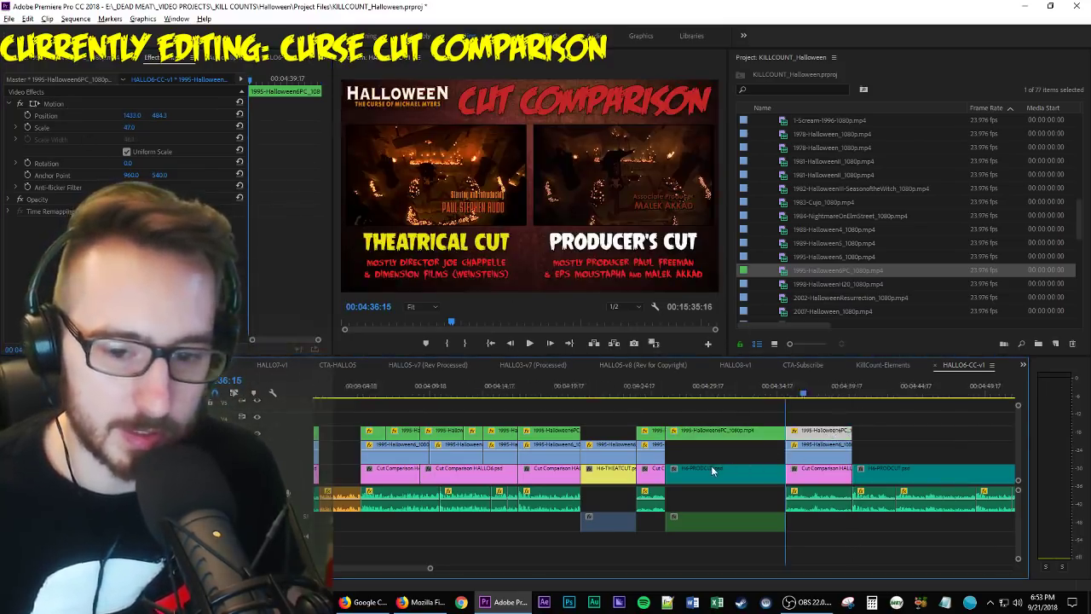
# Play back the edit from the framed theatrical shot at 00:04:19:15 into the framed Producer's Cut insert.
pyautogui.scroll(3, 714, 465)
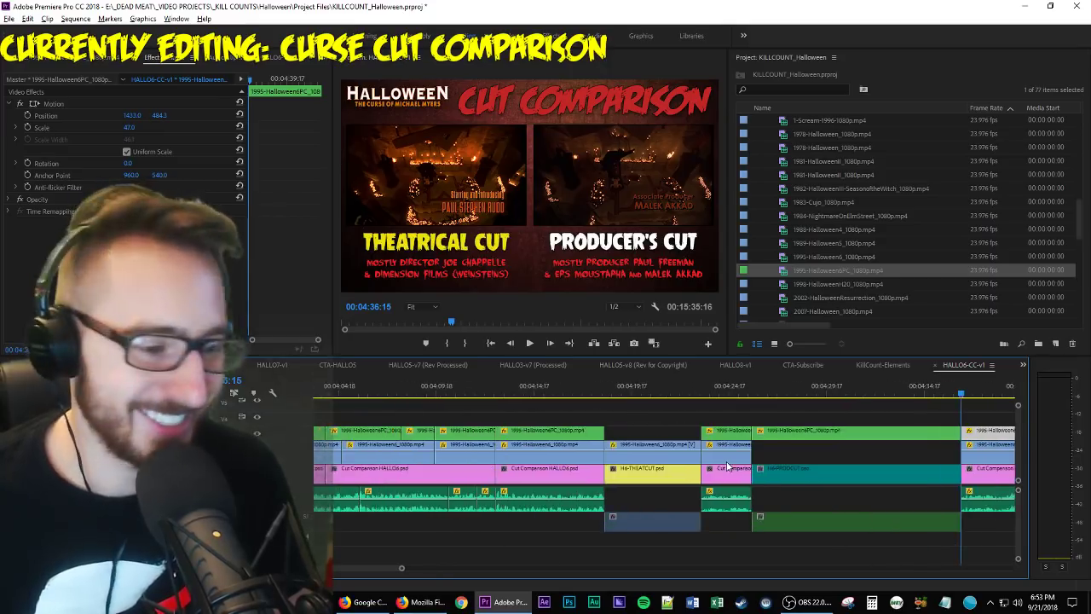
pyautogui.hscroll(3, 726, 466)
pyautogui.click(529, 386)
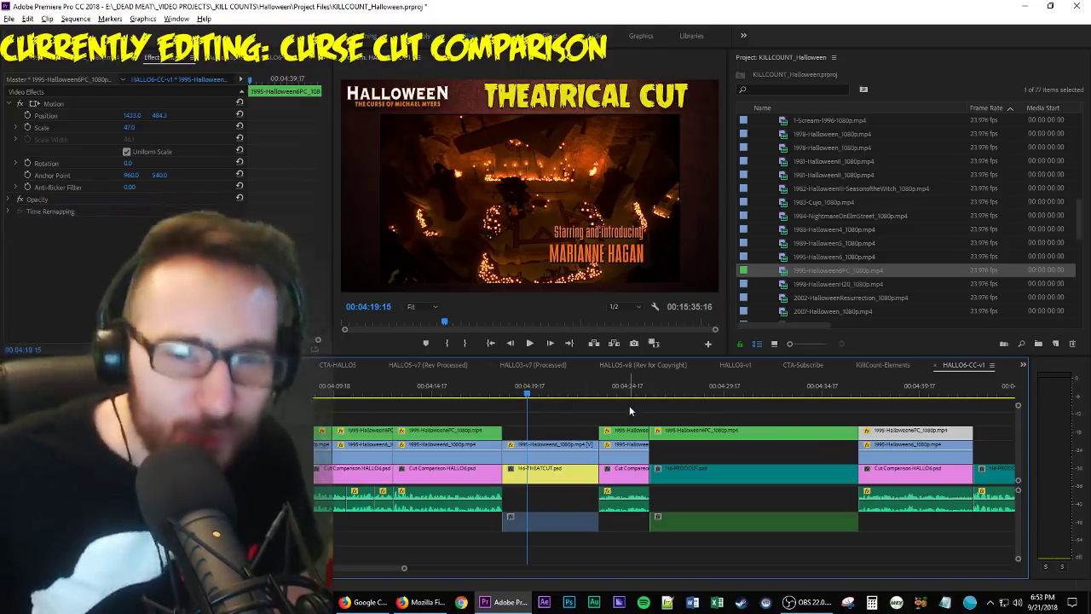
pyautogui.press('space')
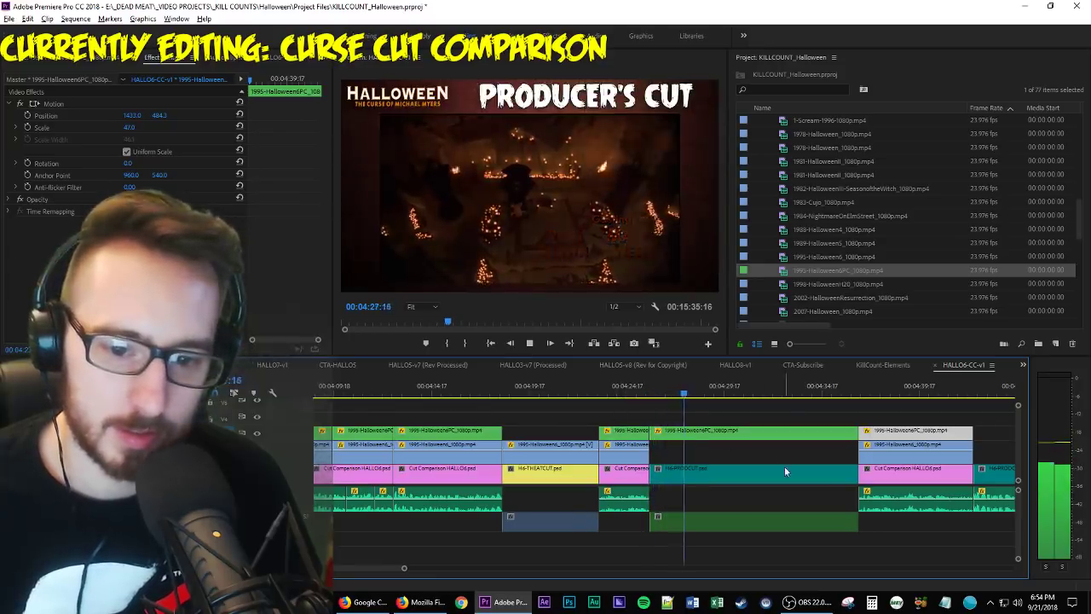
pyautogui.press('space')
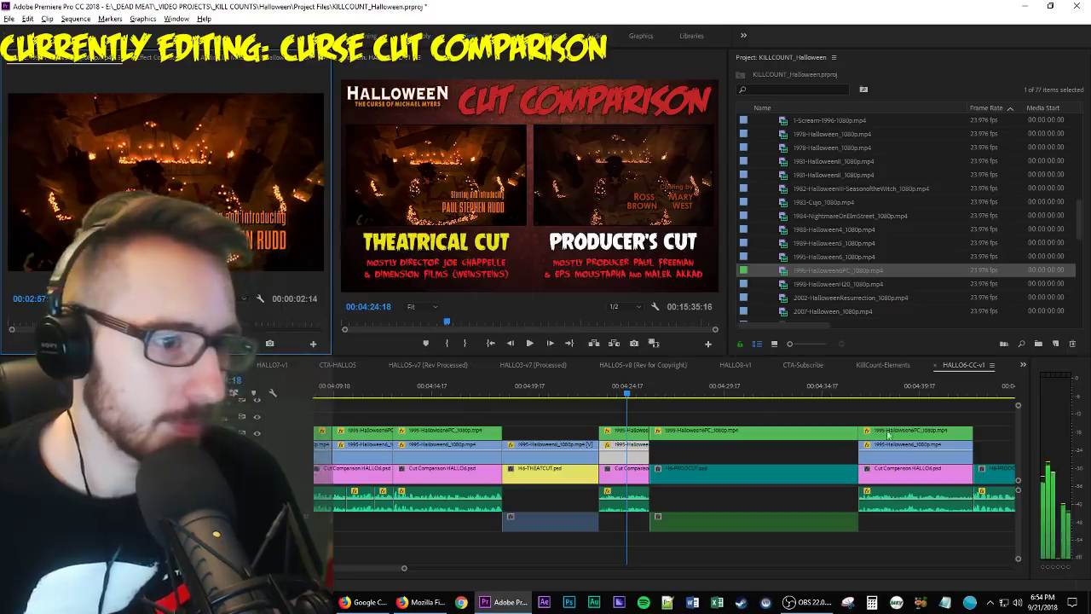
# Check the side-by-side section from 00:04:36:15 and mark a 19-frame range of continuing theatrical footage in the source clip.
pyautogui.click(855, 394)
pyautogui.press('space')
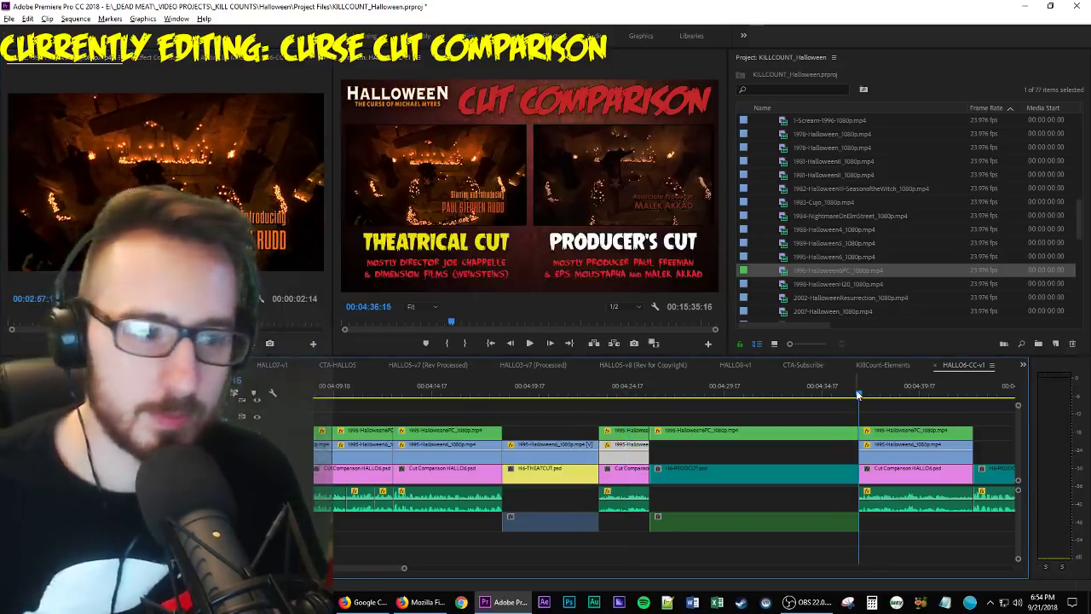
pyautogui.press('space')
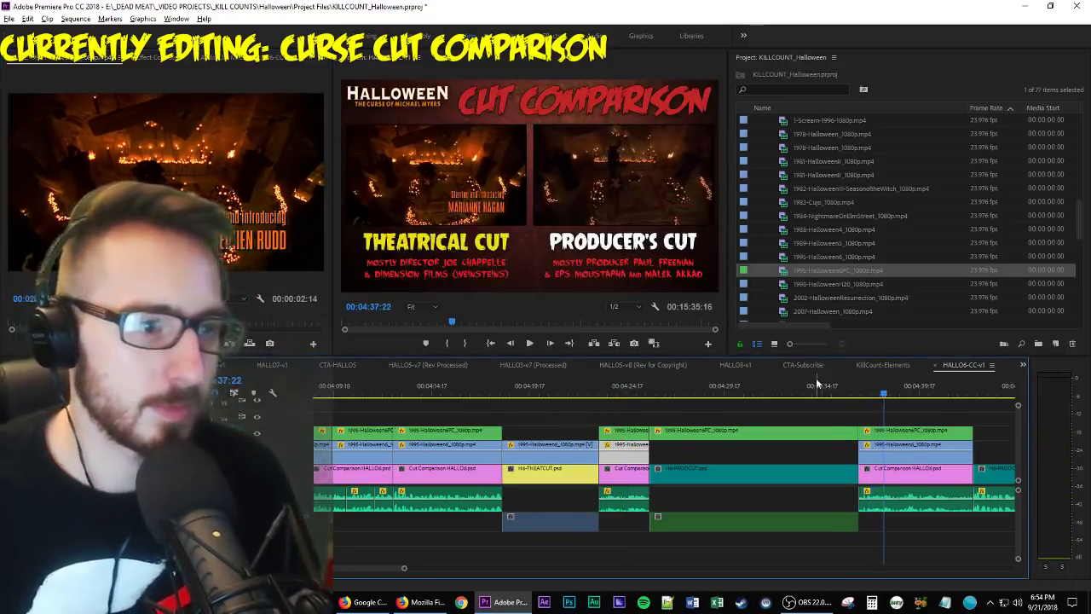
pyautogui.press('Right')
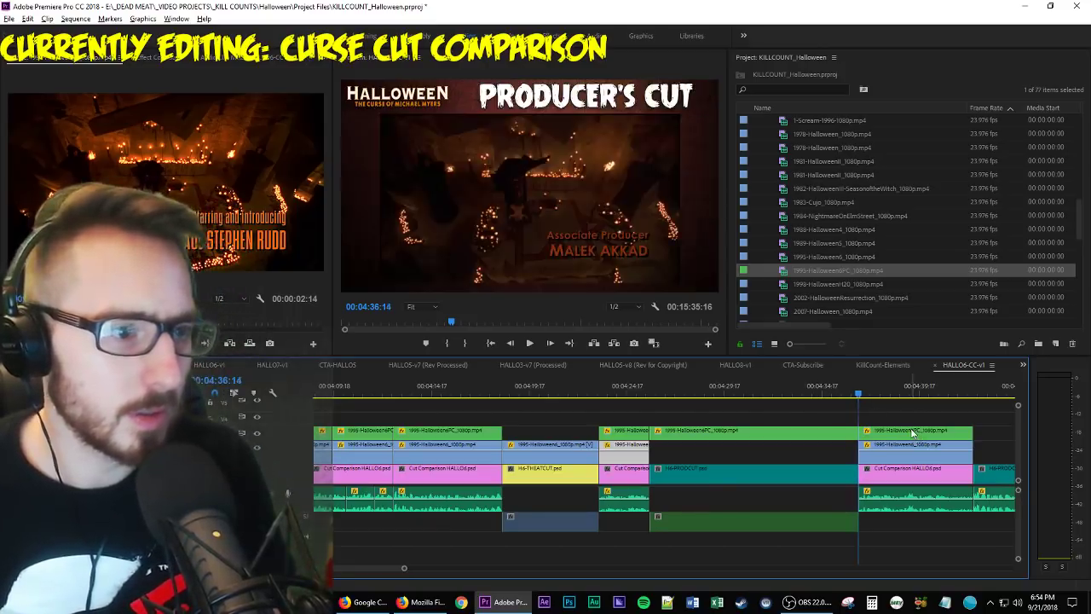
pyautogui.click(240, 220)
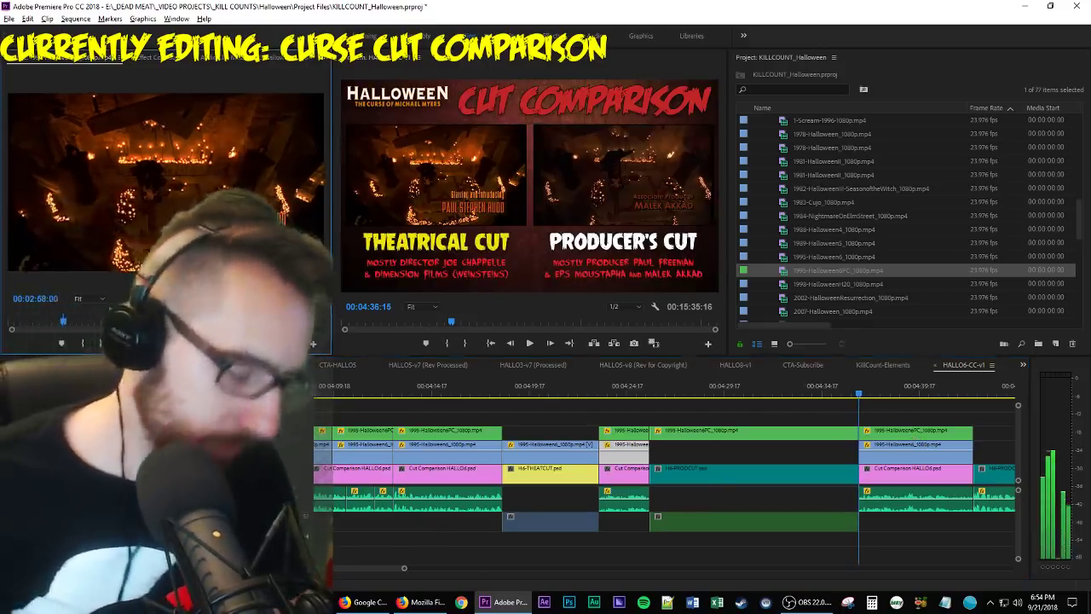
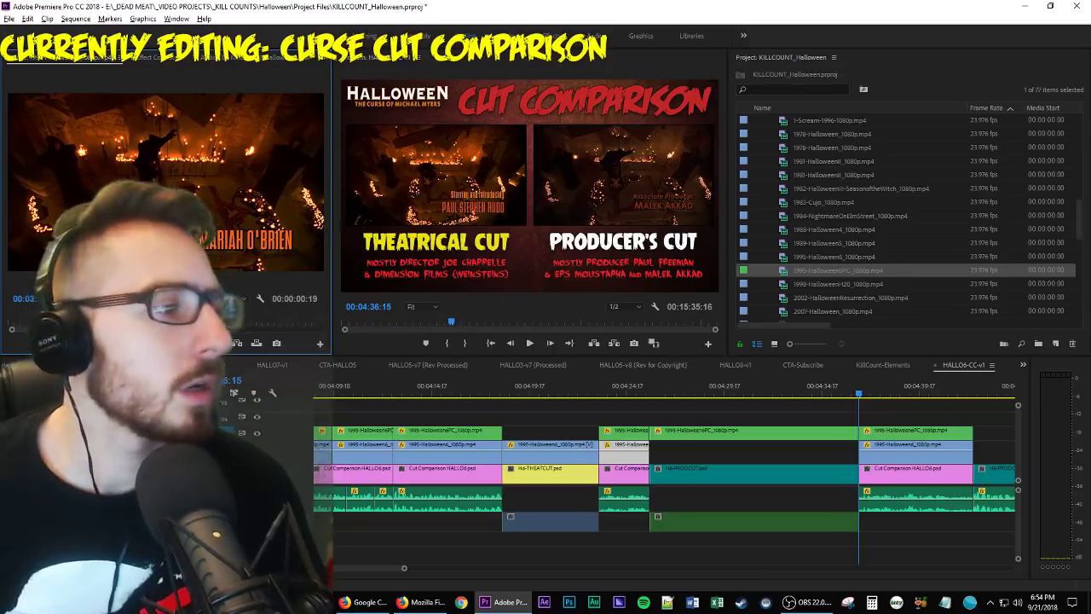
# Place the marked theatrical footage at 00:04:36:15, apply the side-by-side framing, and extend it over the old clip to the section's end.
pyautogui.hotkey('shift', 'e')
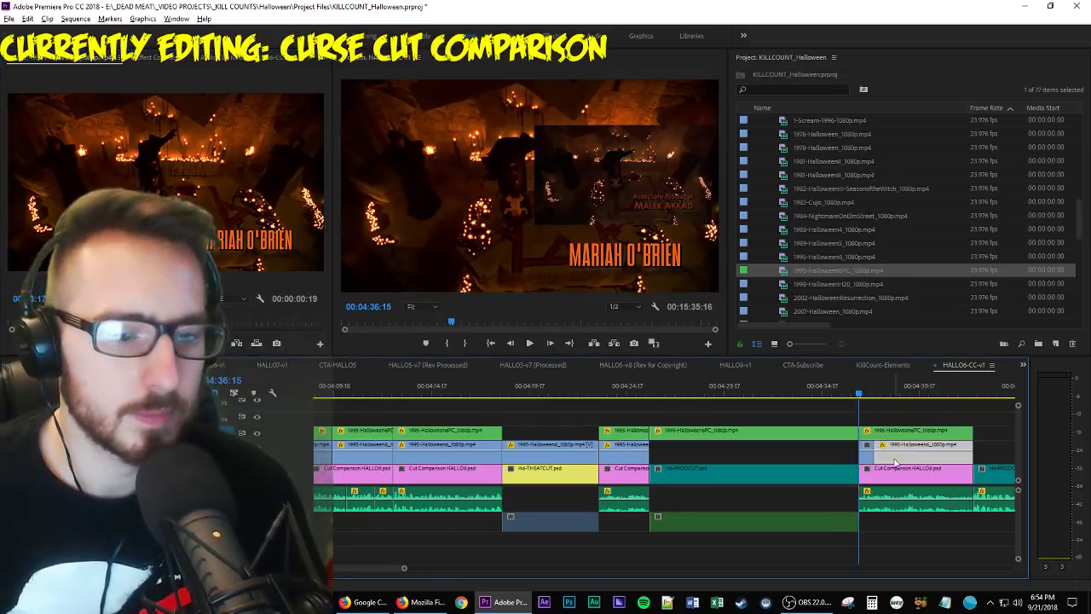
pyautogui.hotkey('shift', '5')
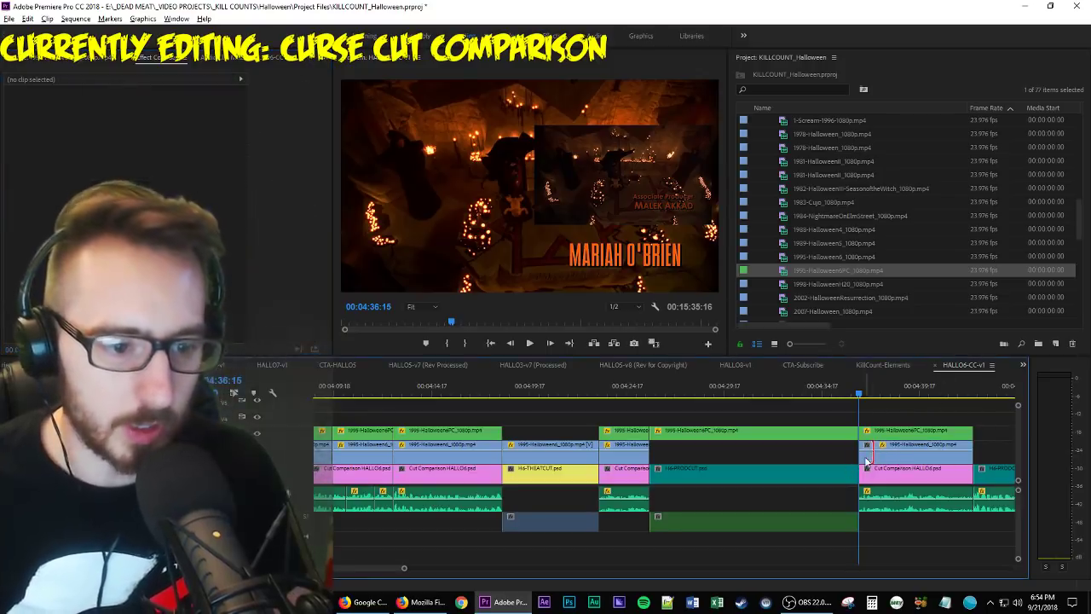
pyautogui.hotkey('shift', 'e')
pyautogui.click(980, 464)
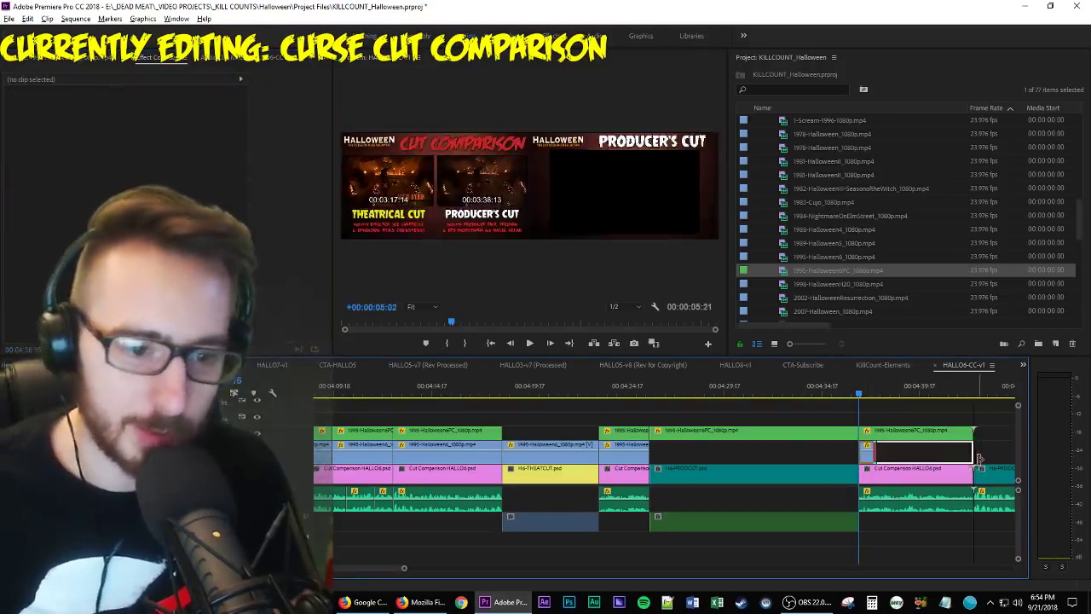
# Mark a 2:22 range of the October 31, 1989 shot in the Producer's Cut source and place it at the next Producer's Cut section's start.
pyautogui.press('space')
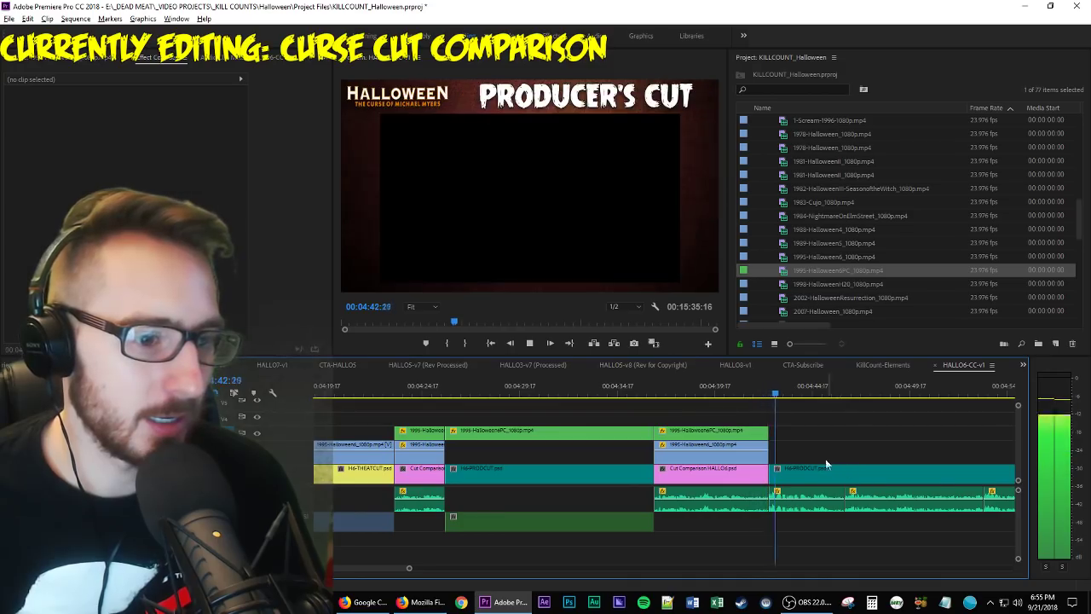
pyautogui.press('space')
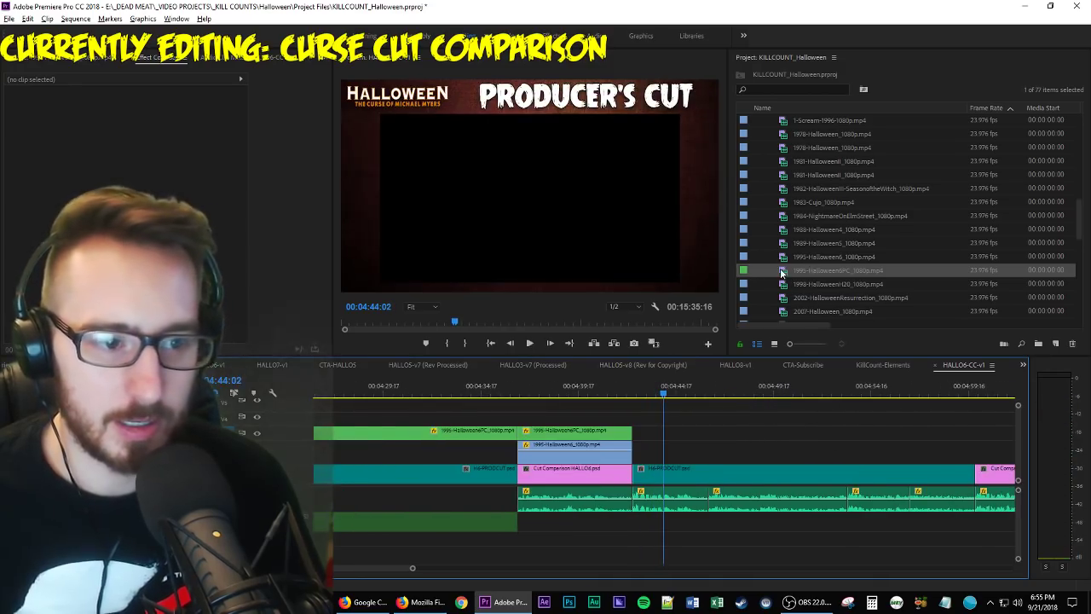
pyautogui.doubleClick(781, 271)
pyautogui.press('space')
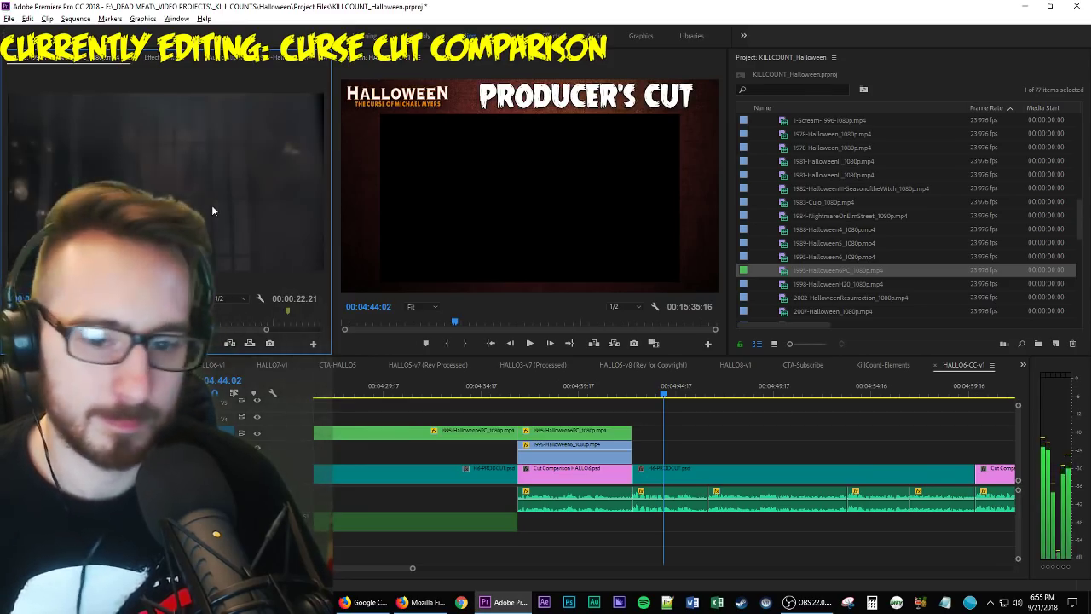
pyautogui.hotkey('ctrl', 'shift', 'x')
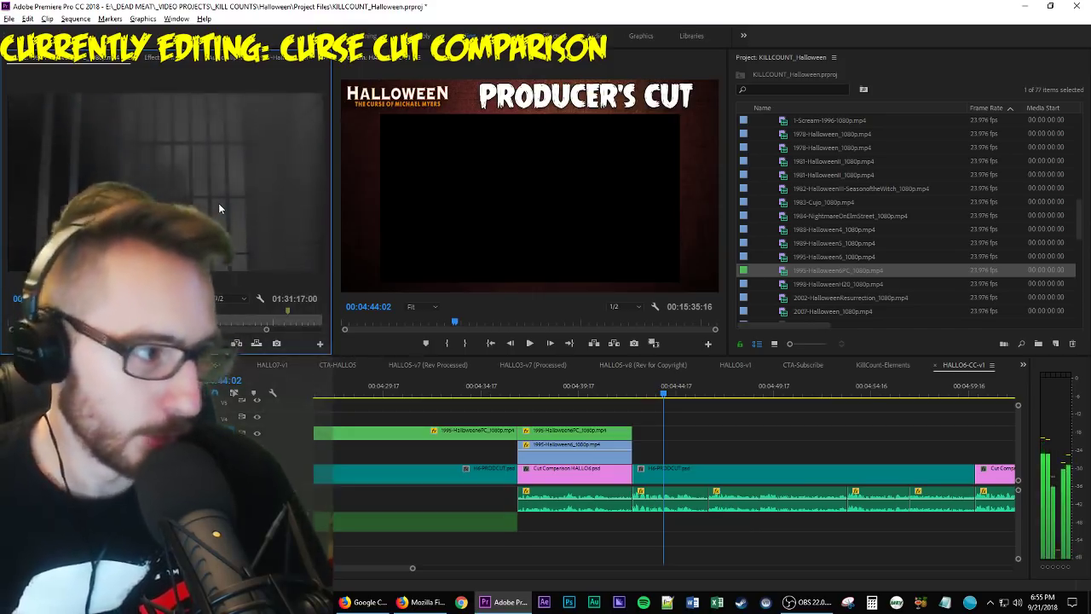
pyautogui.press('i')
pyautogui.press('o')
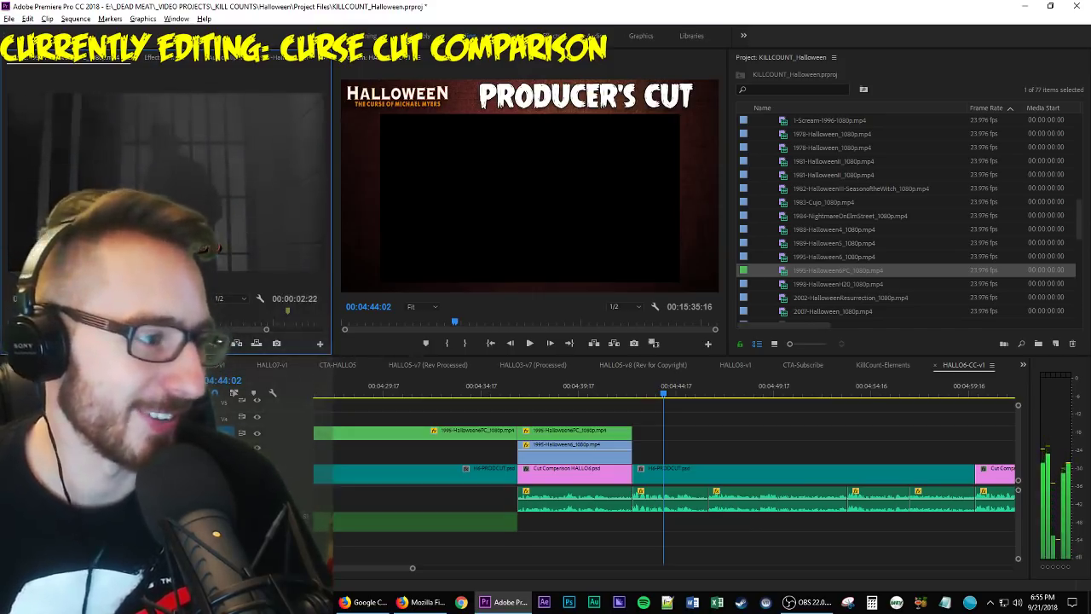
pyautogui.moveTo(212, 212); pyautogui.dragTo(631, 465)
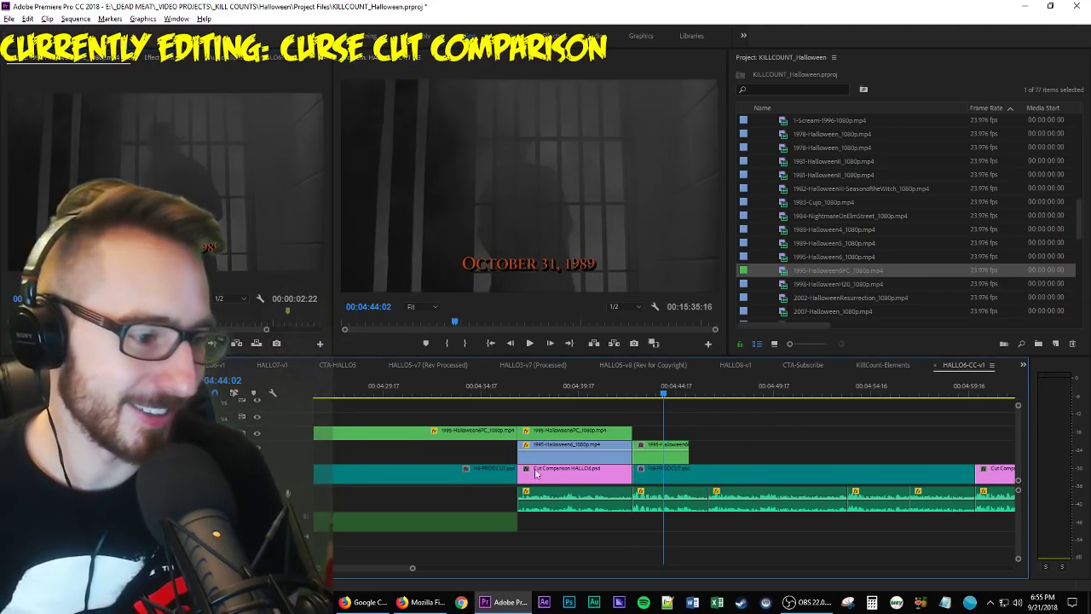
# Apply the framed-insert position 960, 606 and scale 79 to the October 31, 1989 clip and move it to the upper video track.
pyautogui.click(476, 438)
pyautogui.click(153, 57)
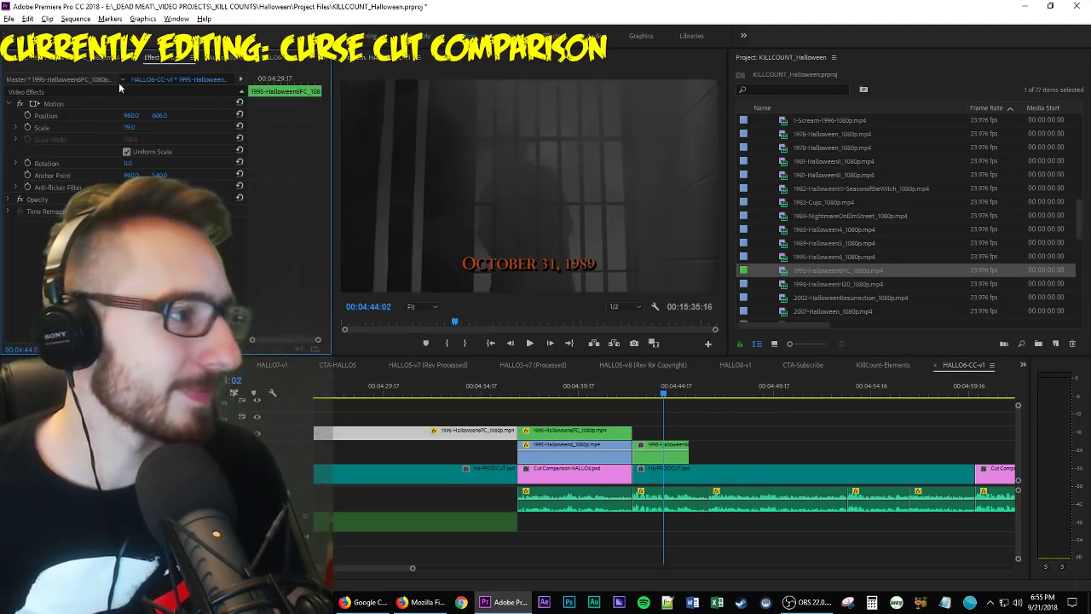
pyautogui.click(63, 100)
pyautogui.moveTo(662, 445); pyautogui.dragTo(664, 432)
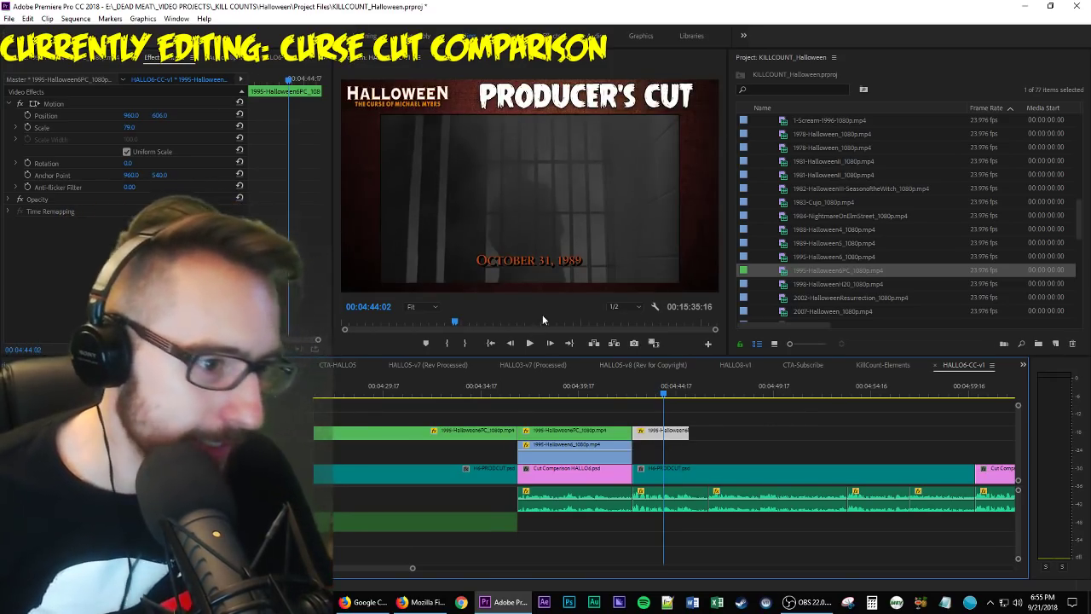
# Save the project and magnify the program preview to 100% at the lower edge of the framed October 31, 1989 shot.
pyautogui.click(421, 307)
pyautogui.hotkey('ctrl', 's')
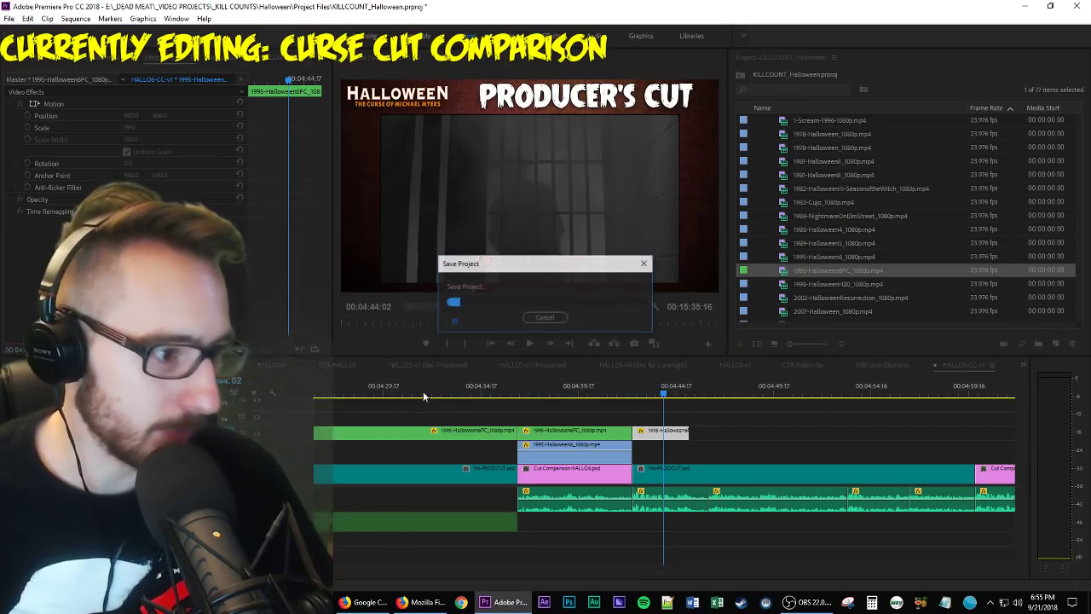
pyautogui.click(419, 307)
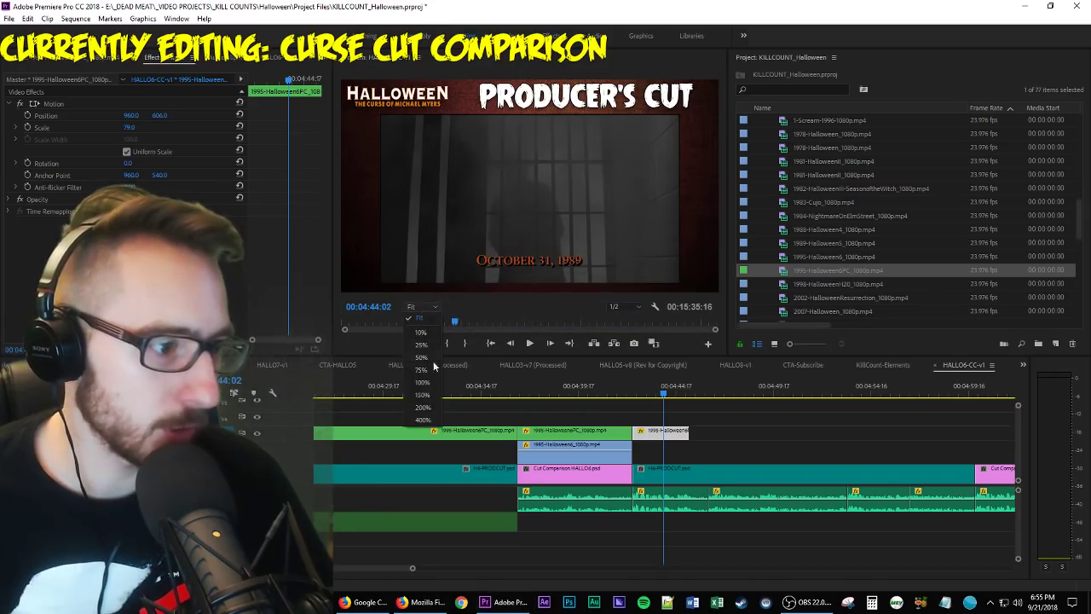
pyautogui.click(426, 388)
pyautogui.click(715, 219)
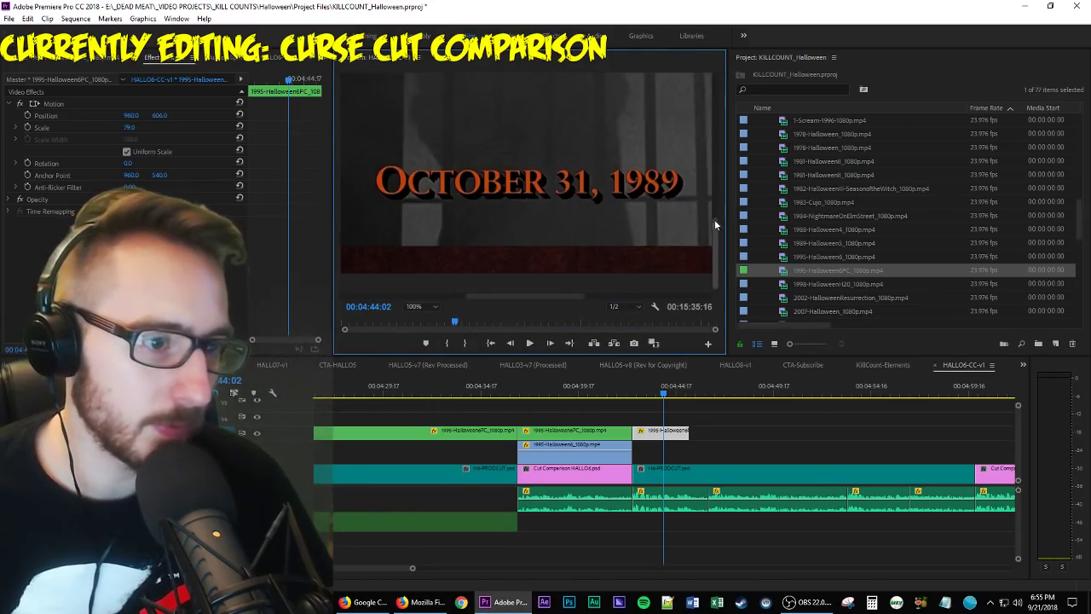
# Set the October 31, 1989 clip's vertical position to 602 and check its upper and lower edges against the frame artwork.
pyautogui.click(665, 438)
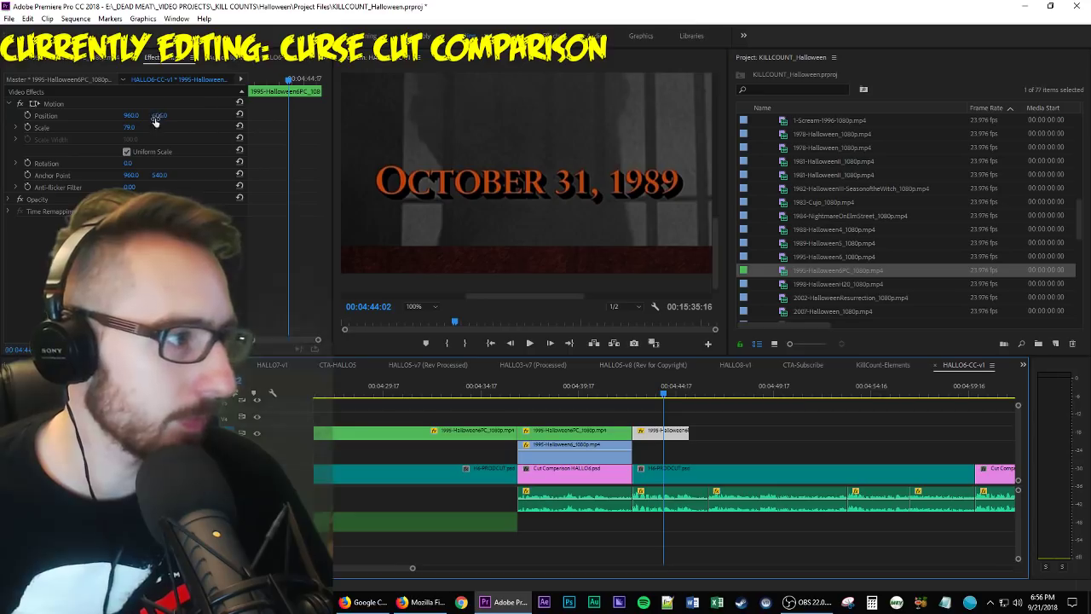
pyautogui.moveTo(155, 118); pyautogui.dragTo(136, 119)
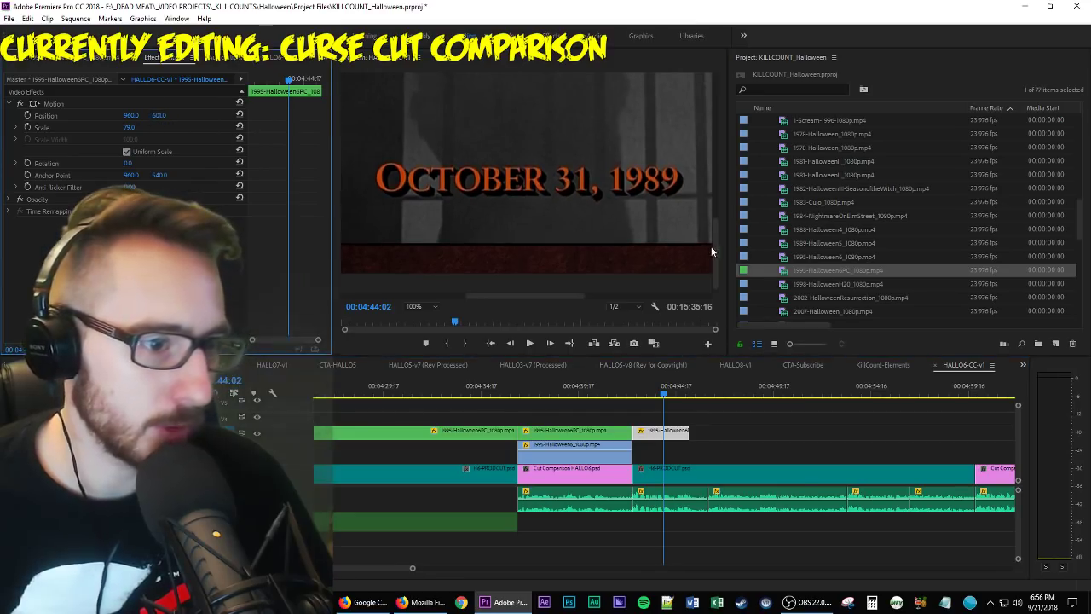
pyautogui.moveTo(715, 245); pyautogui.dragTo(707, 125)
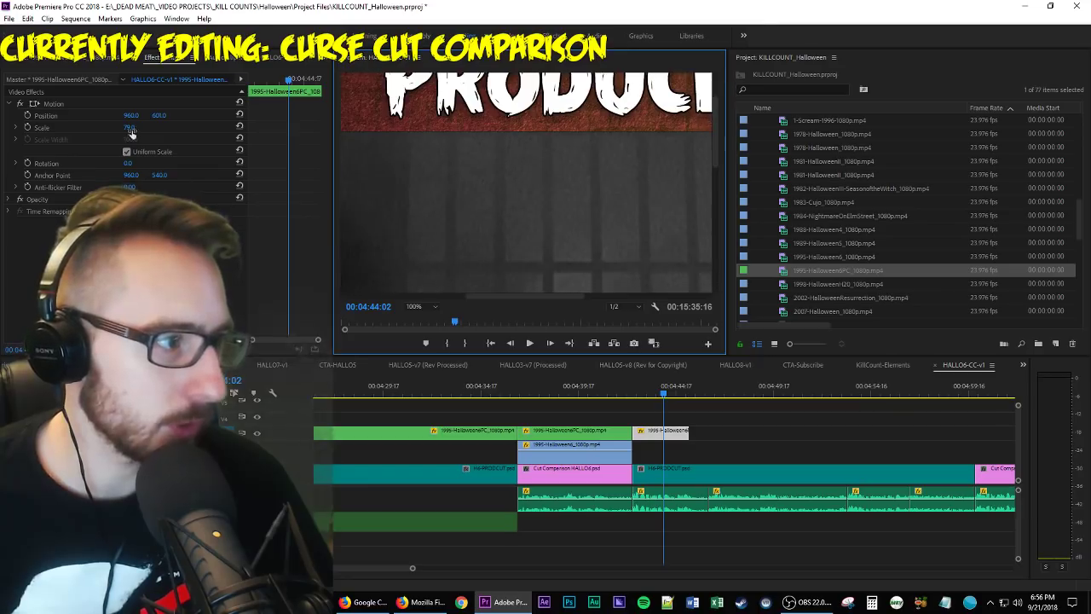
pyautogui.click(162, 115)
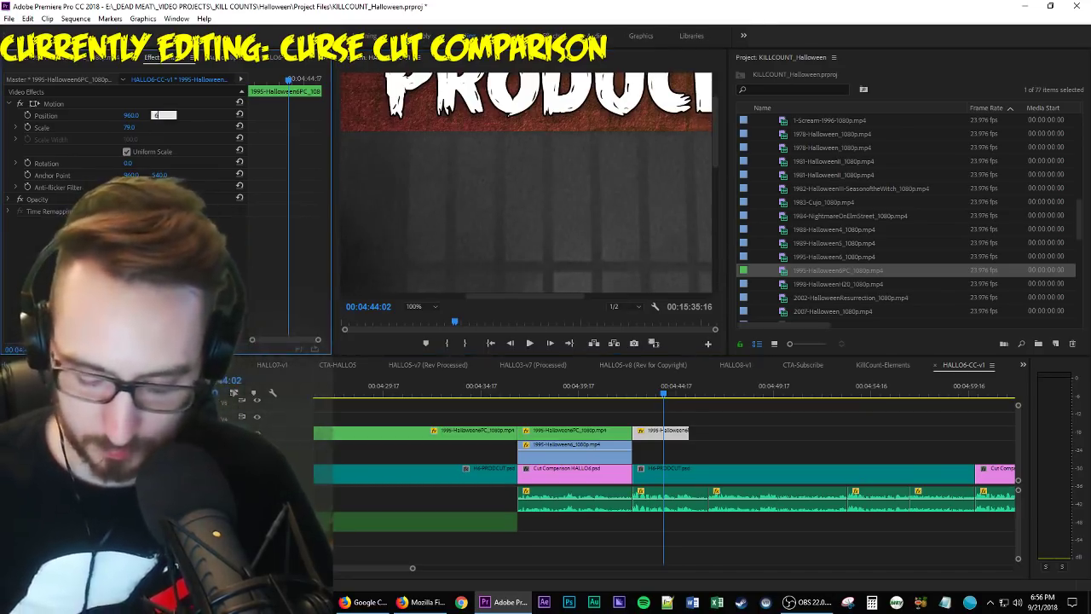
pyautogui.moveTo(716, 156); pyautogui.dragTo(707, 294)
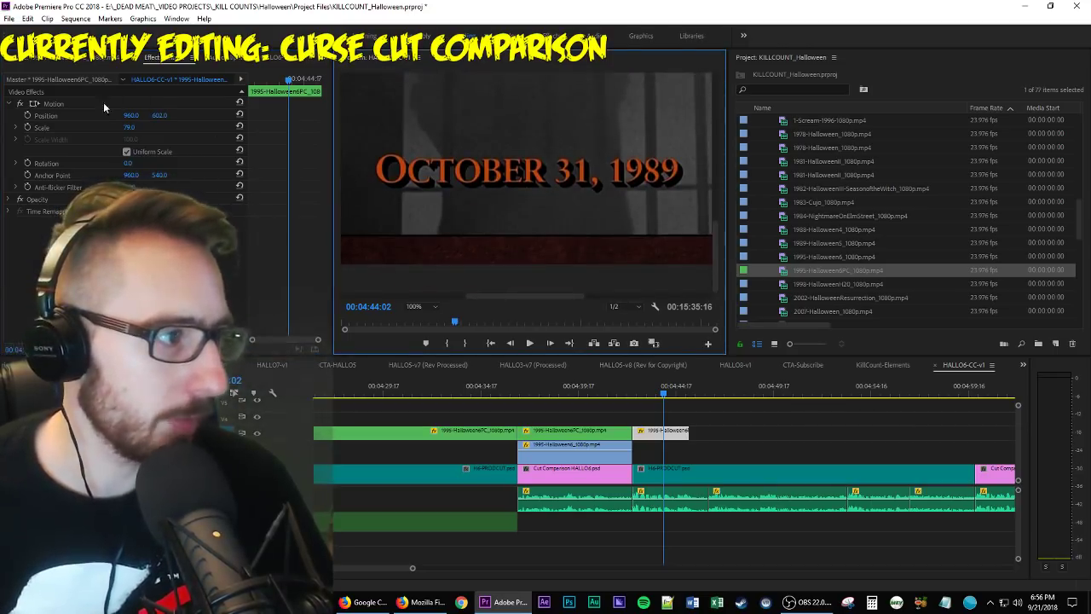
# Copy the corrected motion settings, position 960, 602 and scale 79, to the earlier framed theatrical and Producer's Cut clips.
pyautogui.click(61, 104)
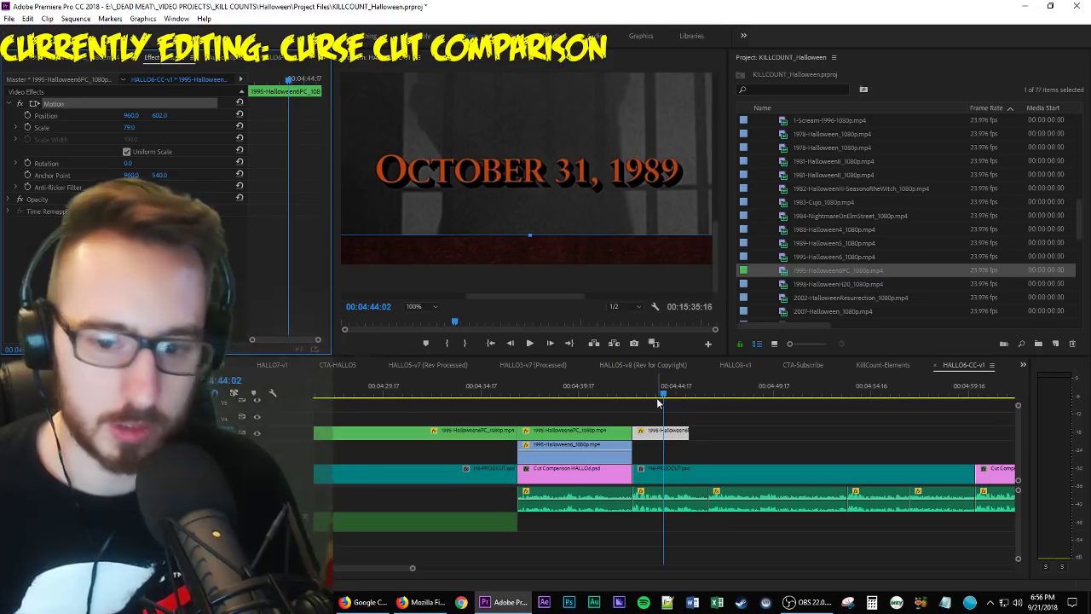
pyautogui.press('-')
pyautogui.press('-')
pyautogui.press('-')
pyautogui.press('-')
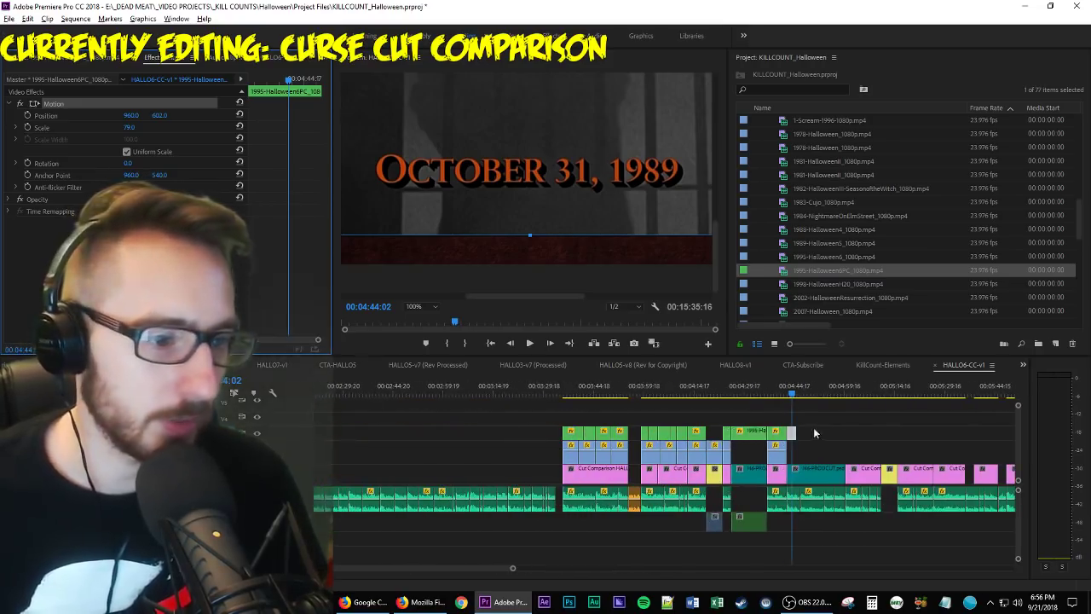
pyautogui.click(750, 437)
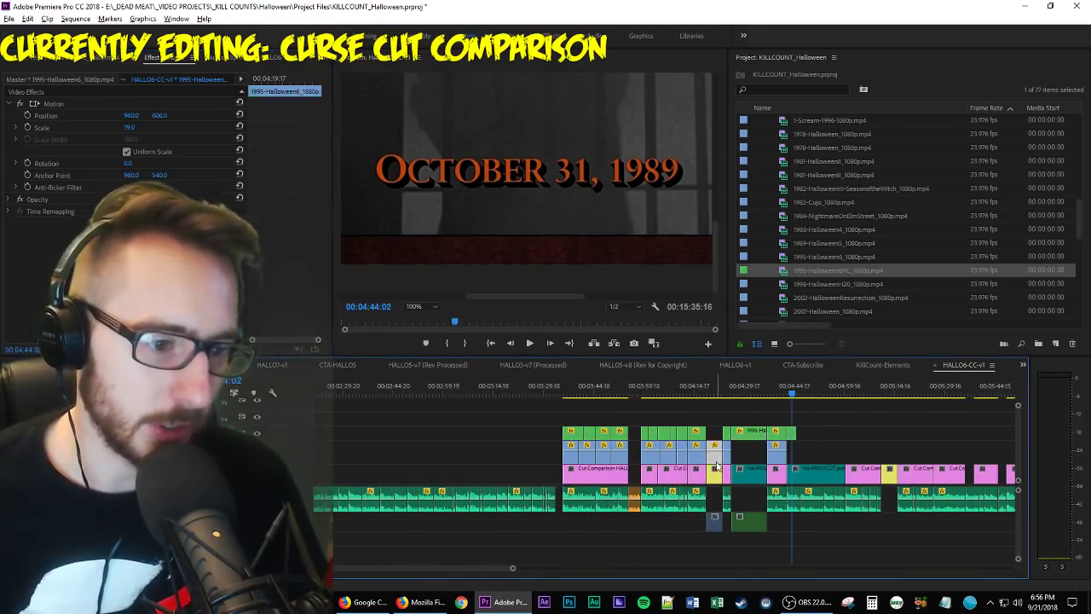
pyautogui.moveTo(720, 401); pyautogui.dragTo(755, 394)
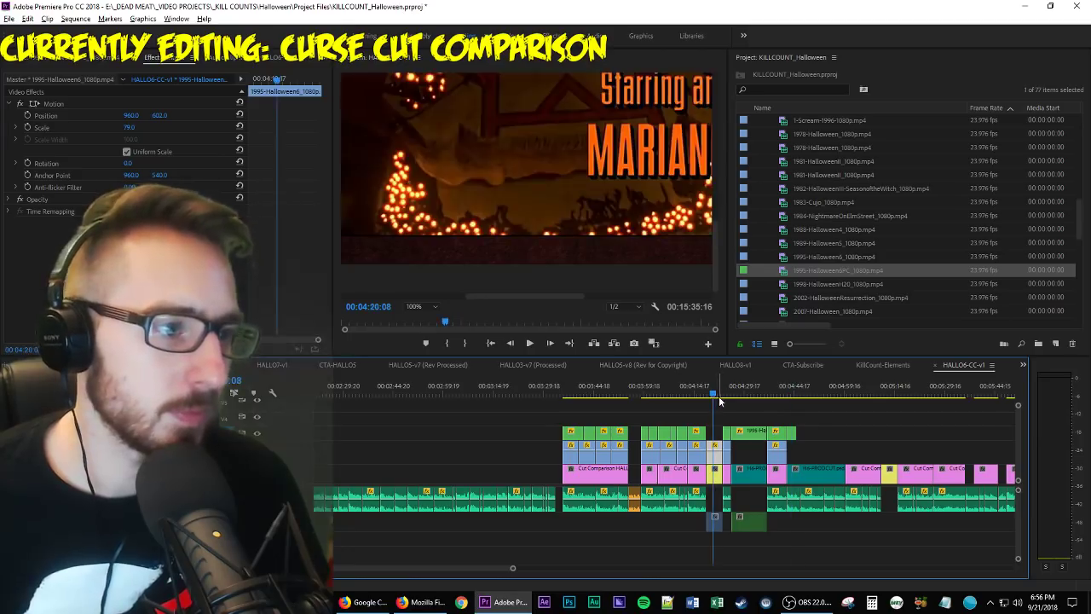
# Fit the full frame in the program preview and play back the reframed inserts up to the new Producer's Cut section.
pyautogui.click(421, 306)
pyautogui.click(418, 322)
pyautogui.press('space')
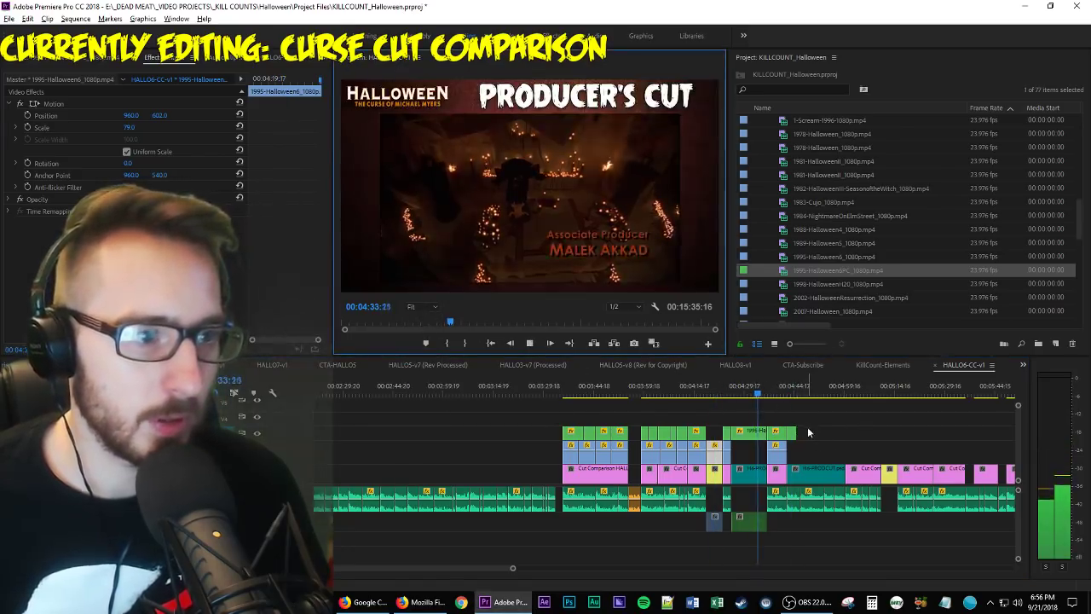
pyautogui.click(786, 395)
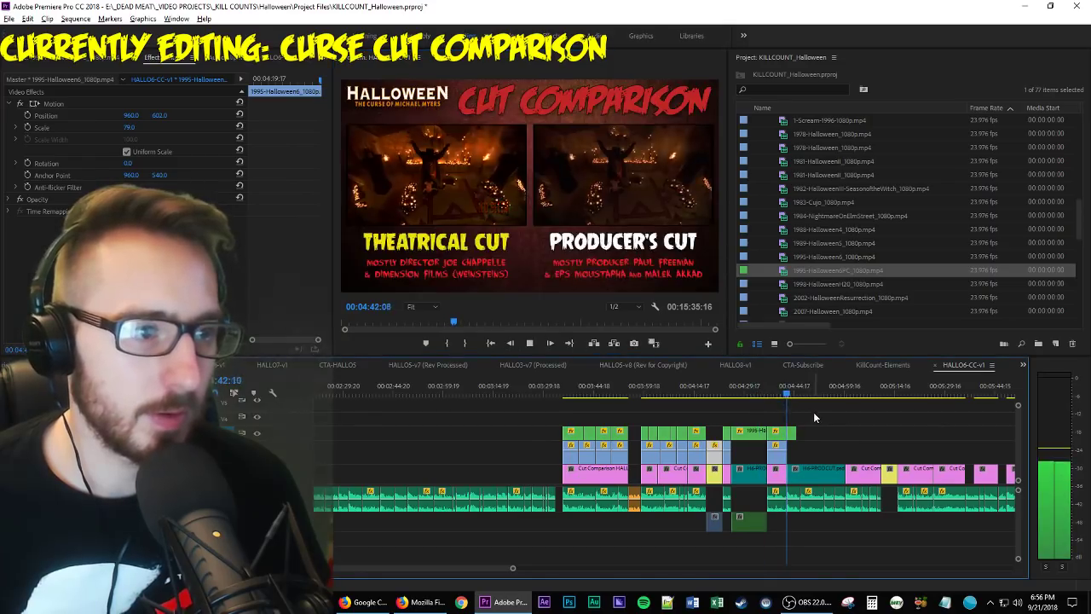
# Extend the framed October 31, 1989 clip past its section's end and mark a 3:14 range of footage in its source.
pyautogui.scroll(-2, 827, 427)
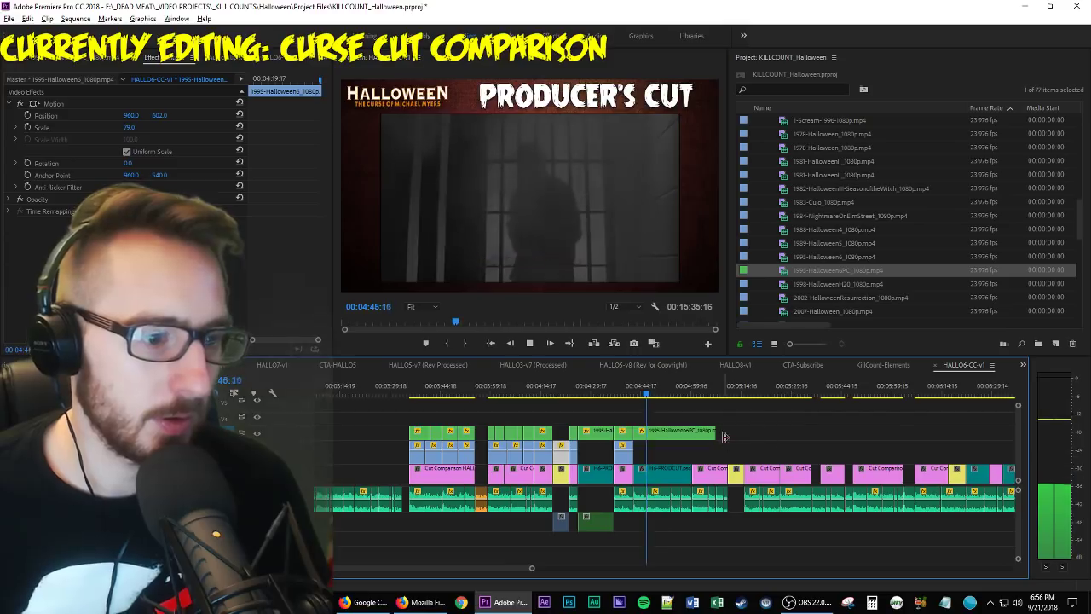
pyautogui.click(688, 453)
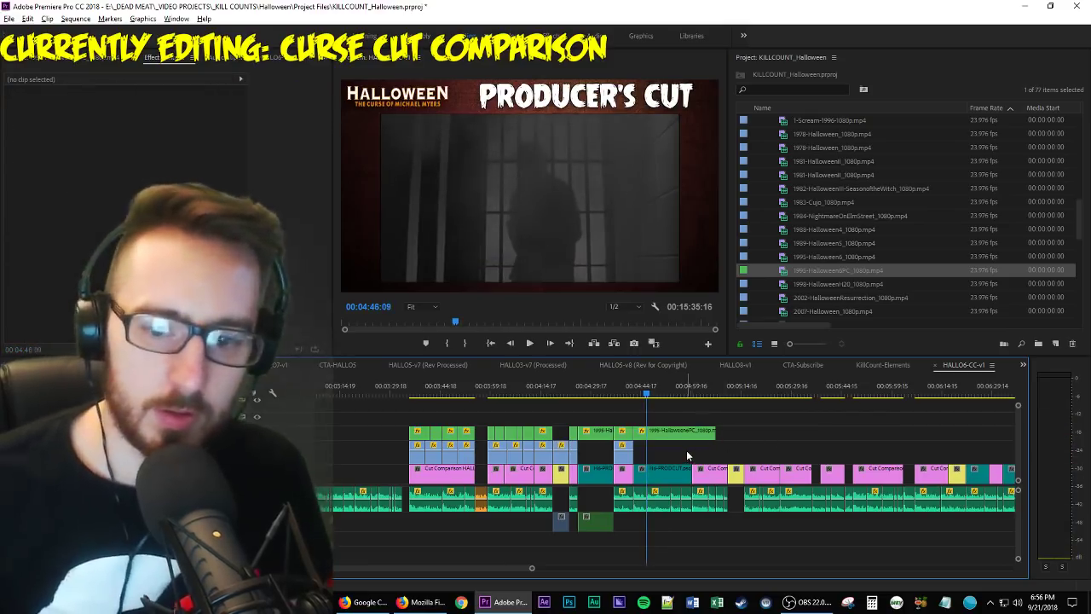
pyautogui.doubleClick(669, 434)
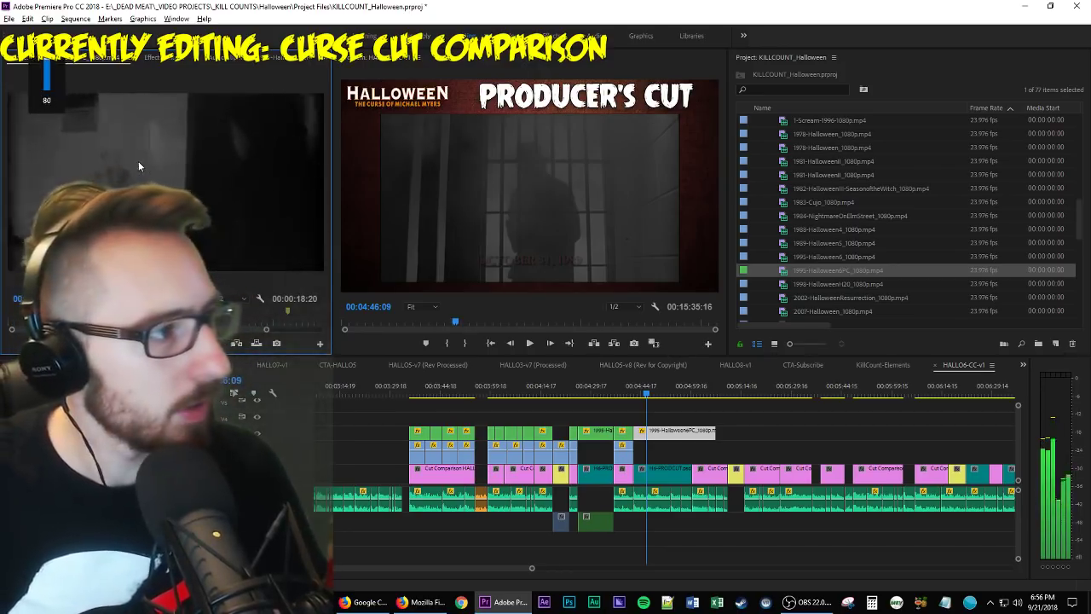
pyautogui.press('XF86AudioRaiseVolume')
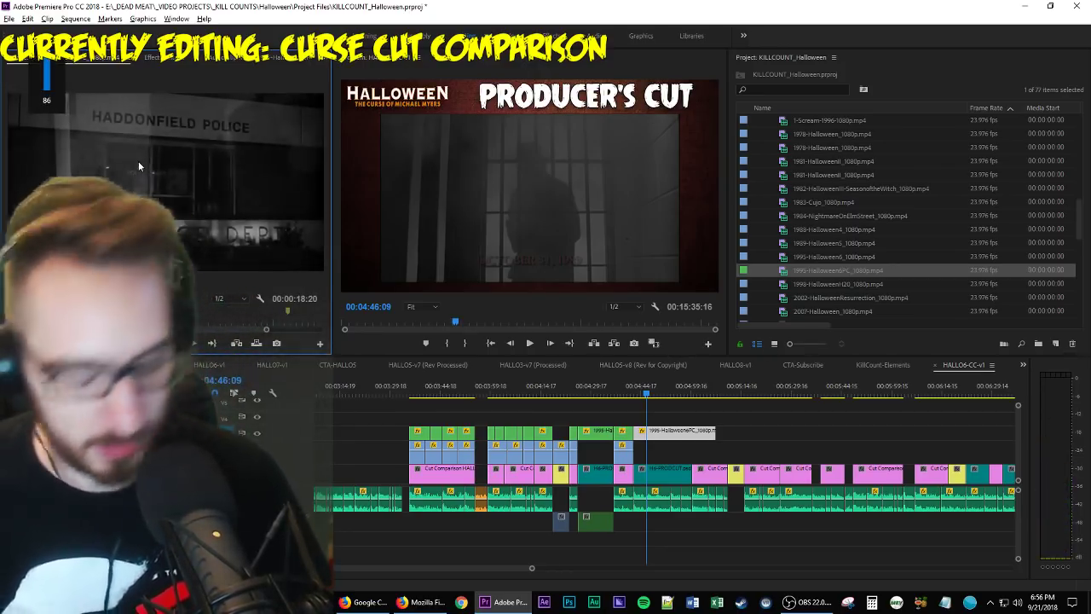
pyautogui.press('i')
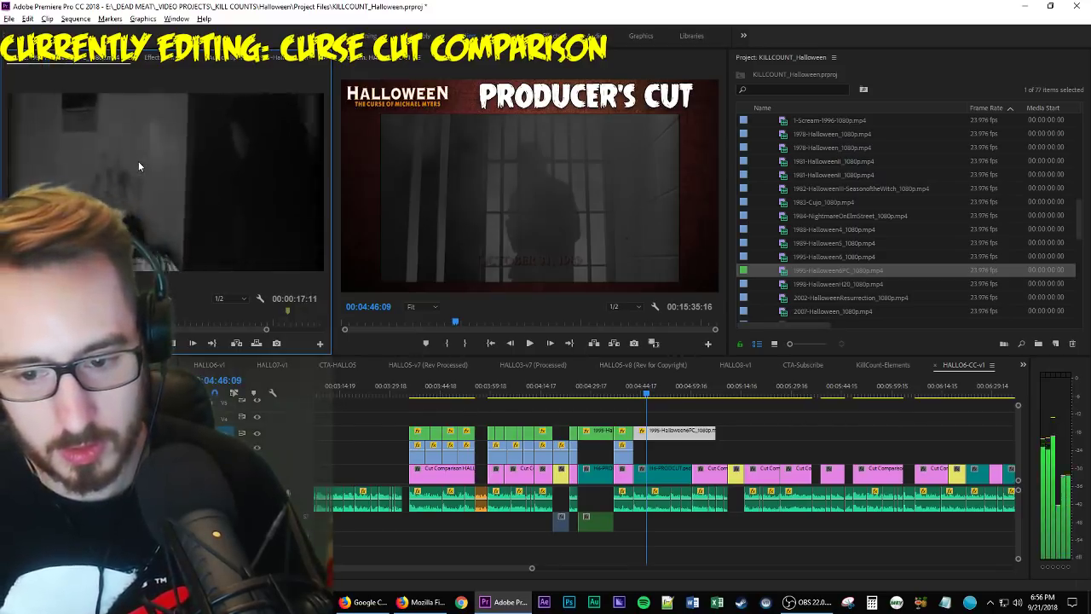
pyautogui.press('o')
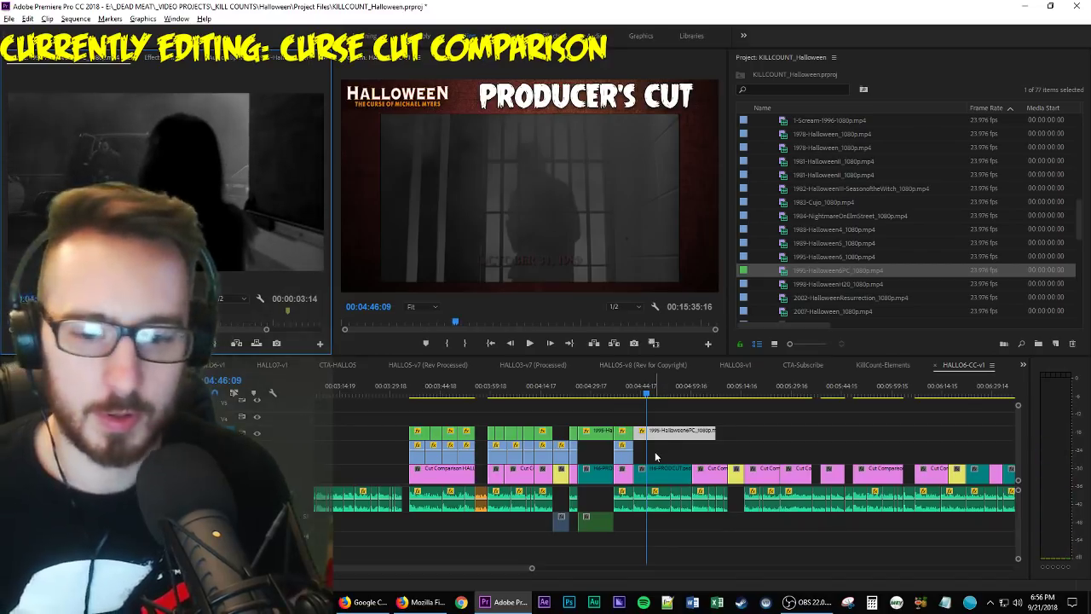
# Insert the marked 3:14 Producer's Cut footage with its audio at 00:04:46:09, pushing the following clips later.
pyautogui.scroll(3, 659, 479)
pyautogui.scroll(5, 651, 472)
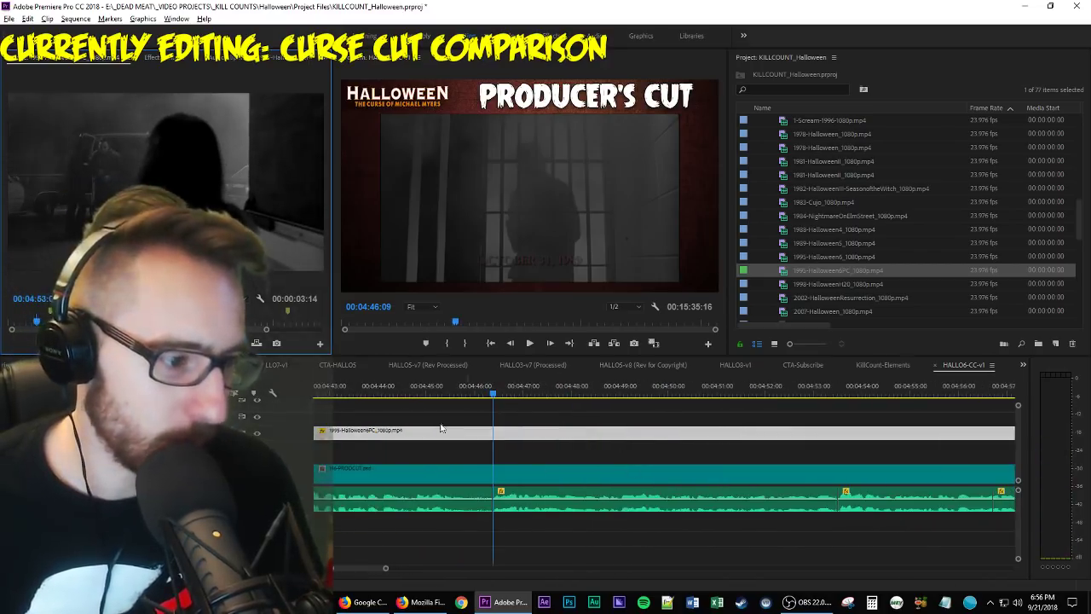
pyautogui.press('.')
pyautogui.moveTo(511, 469); pyautogui.dragTo(512, 431)
# Apply the 960, 602 framing at scale 79 to the inserted clip and extend the Producer's Cut background beneath it to 00:04:49:23.
pyautogui.click(154, 57)
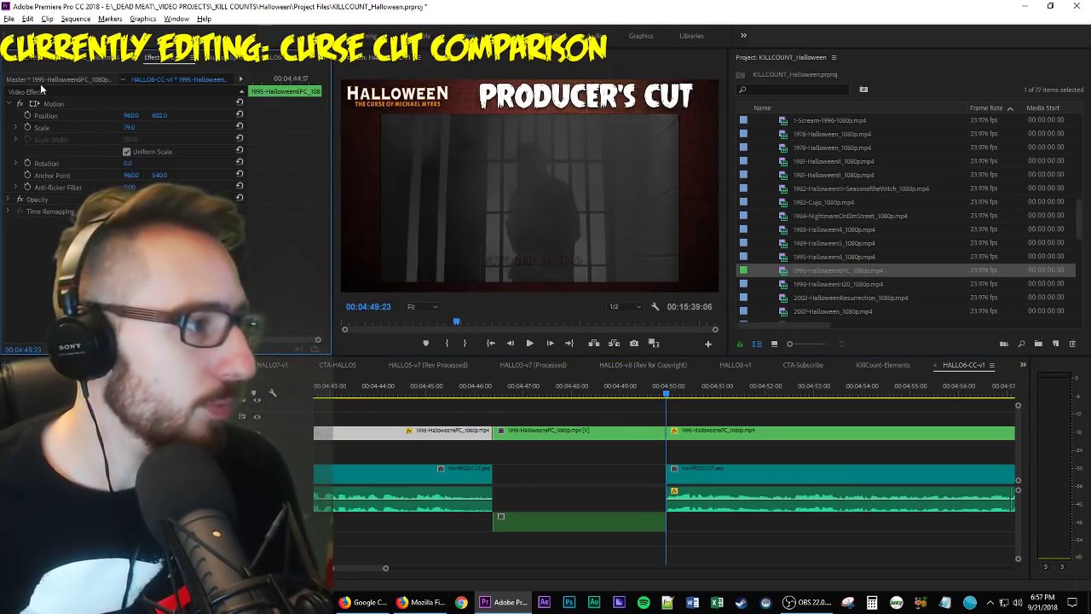
pyautogui.click(553, 443)
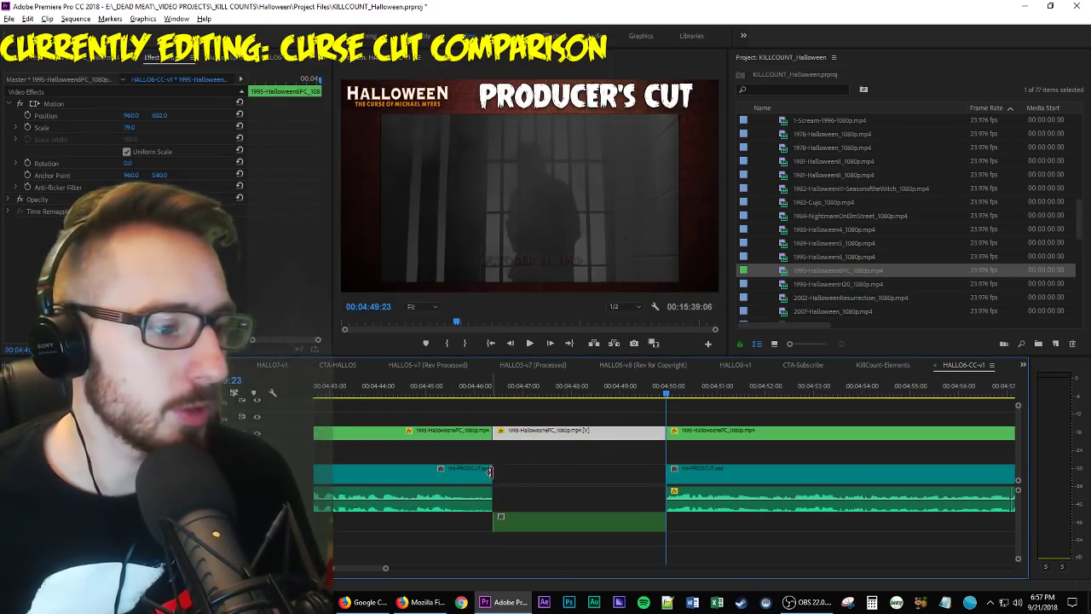
pyautogui.moveTo(491, 470); pyautogui.dragTo(666, 471)
# Play back the edit from 00:04:45:12 through the inserted footage and return to the start of the insert for review.
pyautogui.click(452, 394)
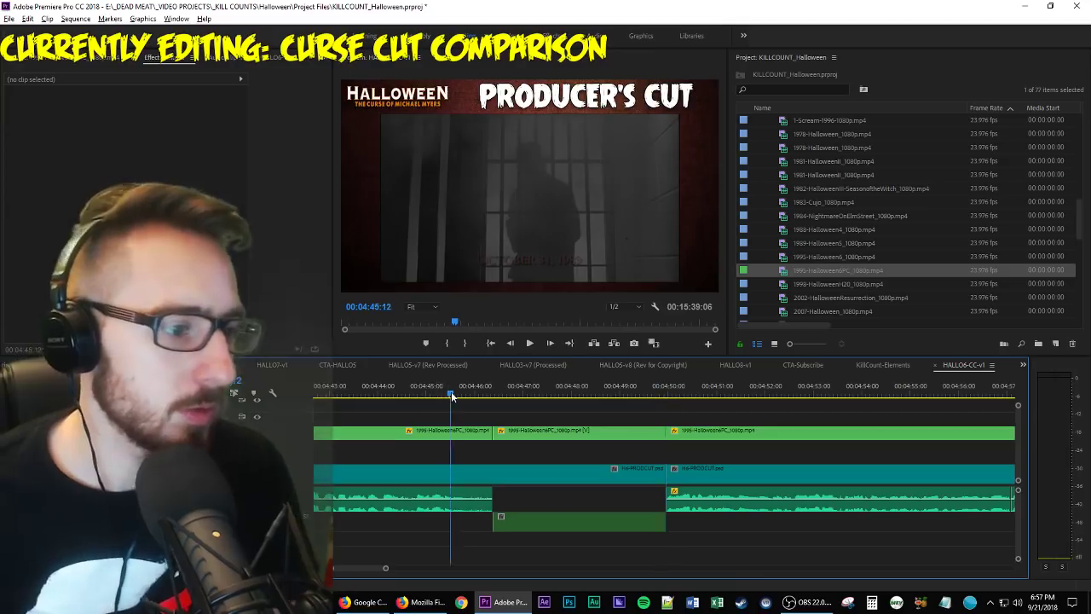
pyautogui.press('space')
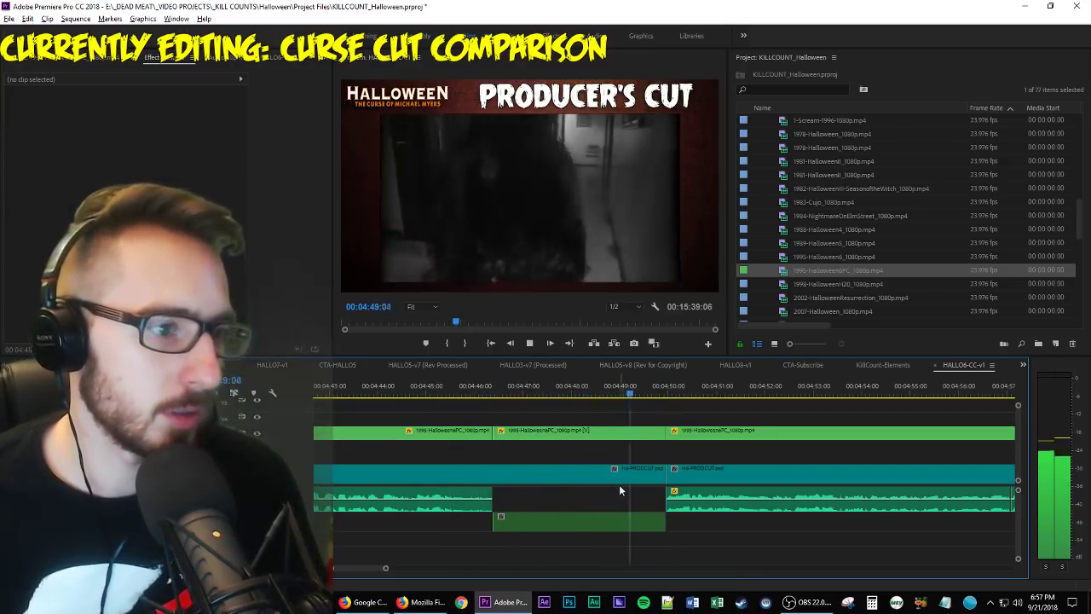
pyautogui.press('space')
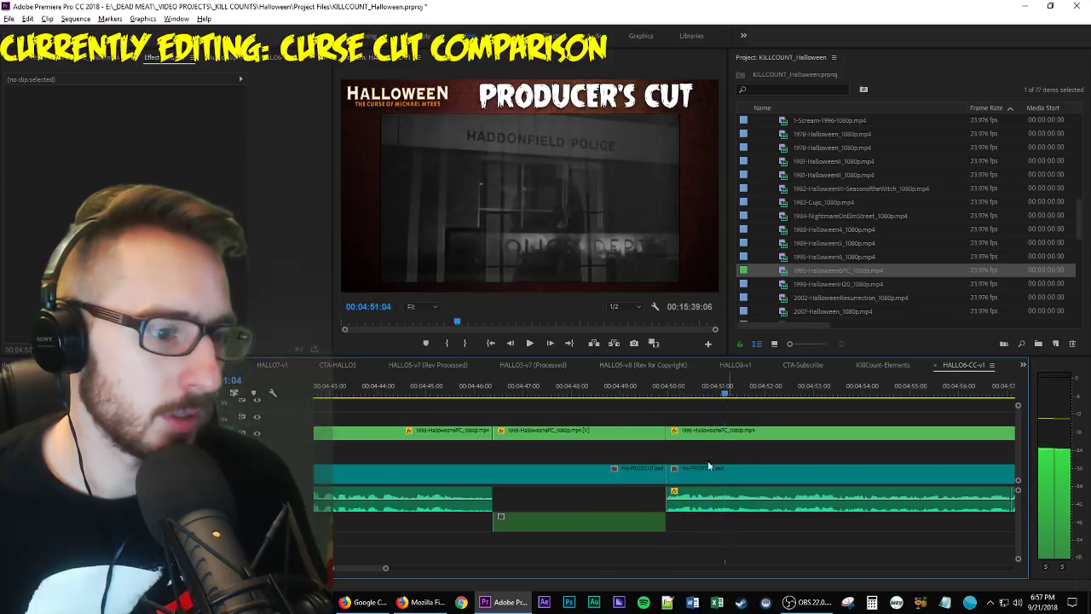
pyautogui.moveTo(708, 394); pyautogui.dragTo(493, 397)
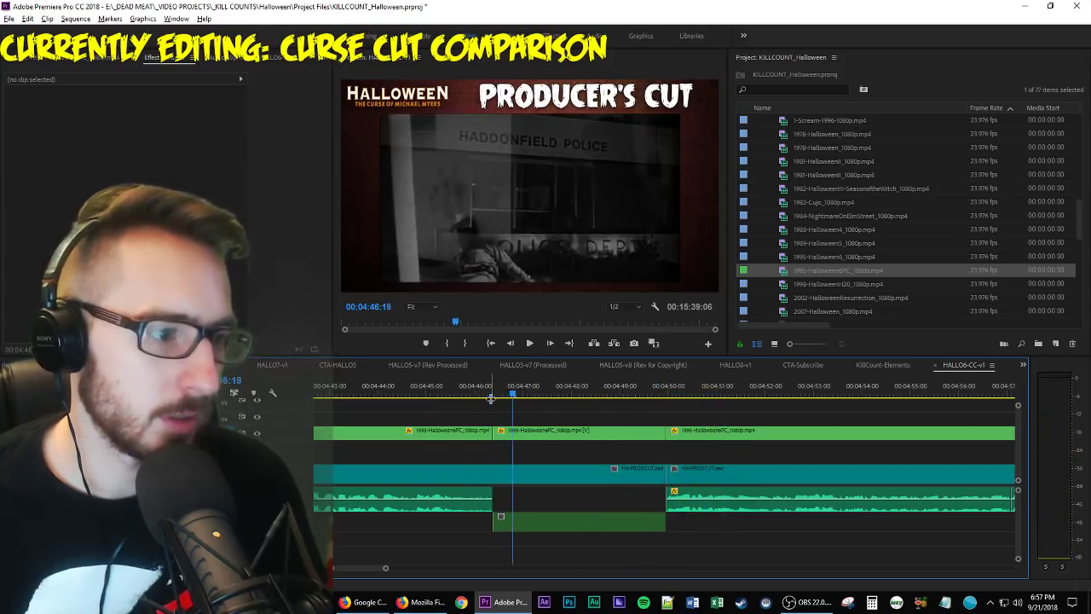
# Ripple-trim the start of the inserted Producer's Cut clip twice, removing a few opening frames each time and keeping its start at 00:04:46:09.
pyautogui.press('space')
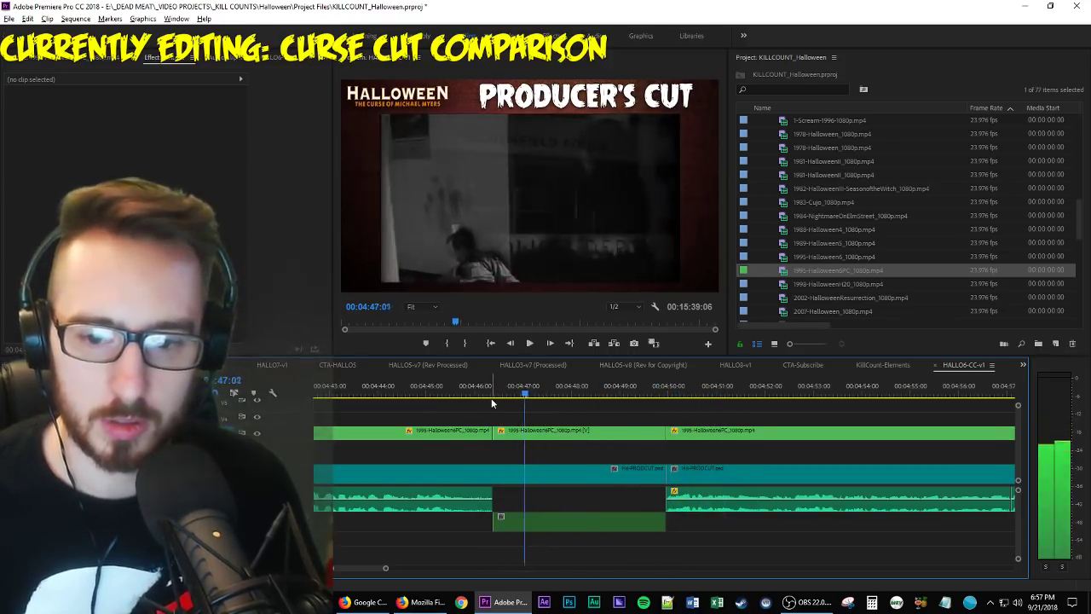
pyautogui.press('space')
pyautogui.press('q')
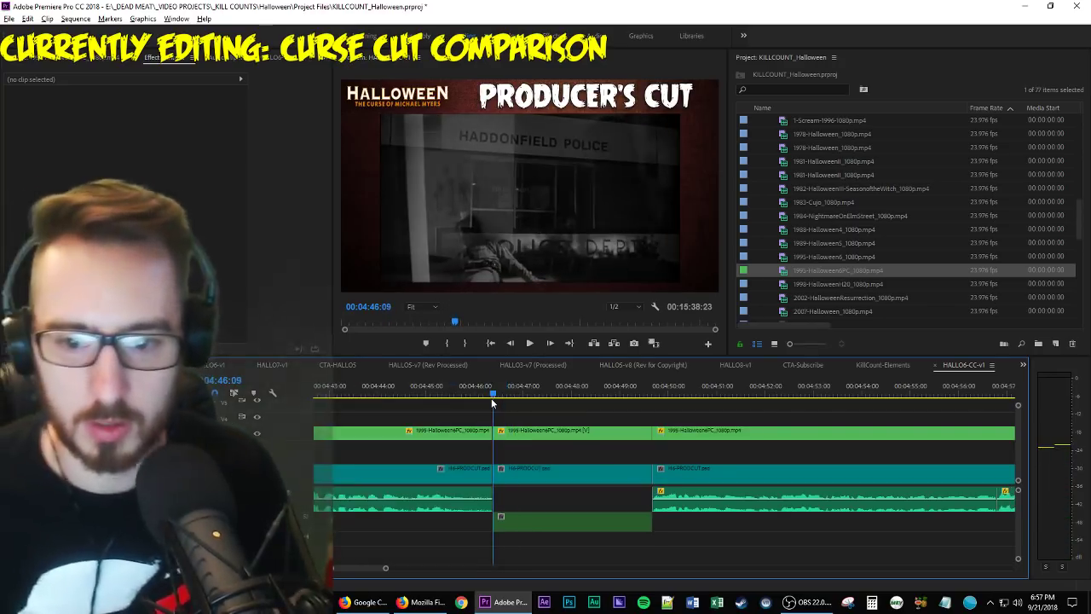
pyautogui.press('space')
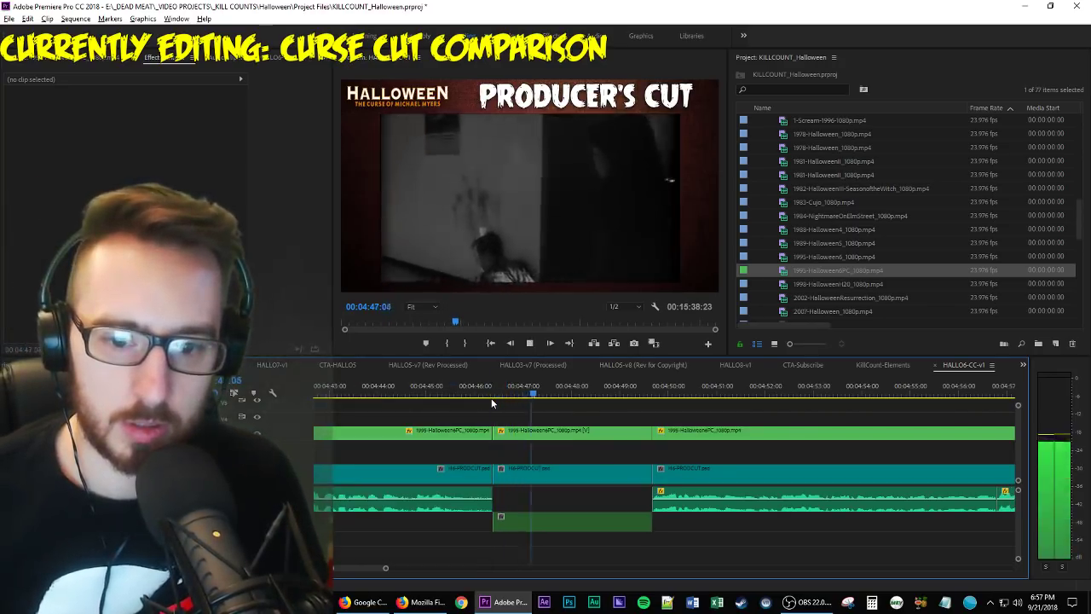
pyautogui.press('space')
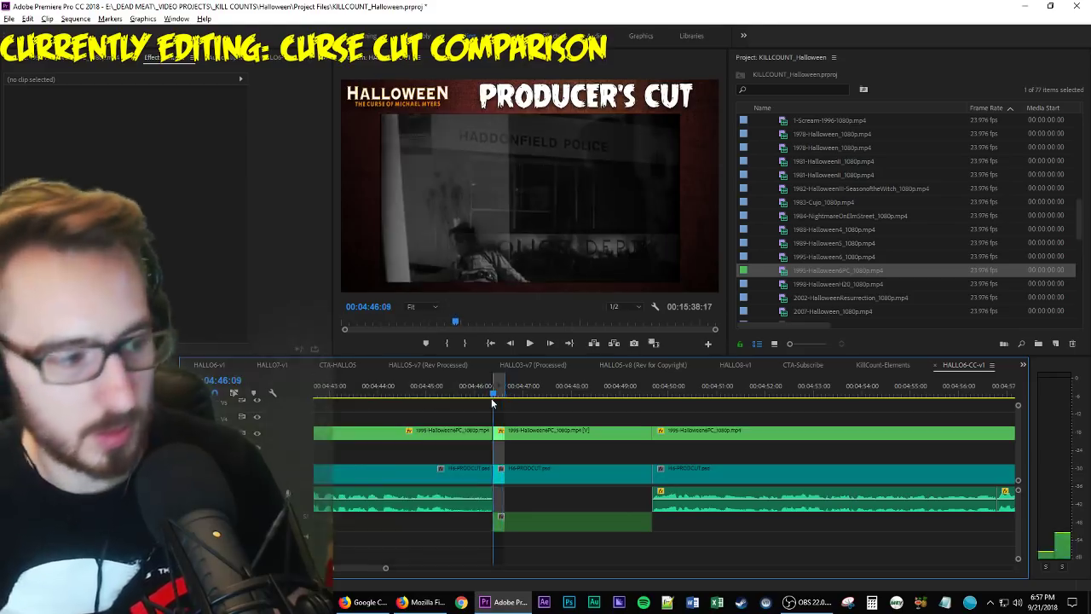
pyautogui.press('q')
# Review the shortened insert and ripple-trim its end to 00:04:49:04, then play across the new cut.
pyautogui.press('space')
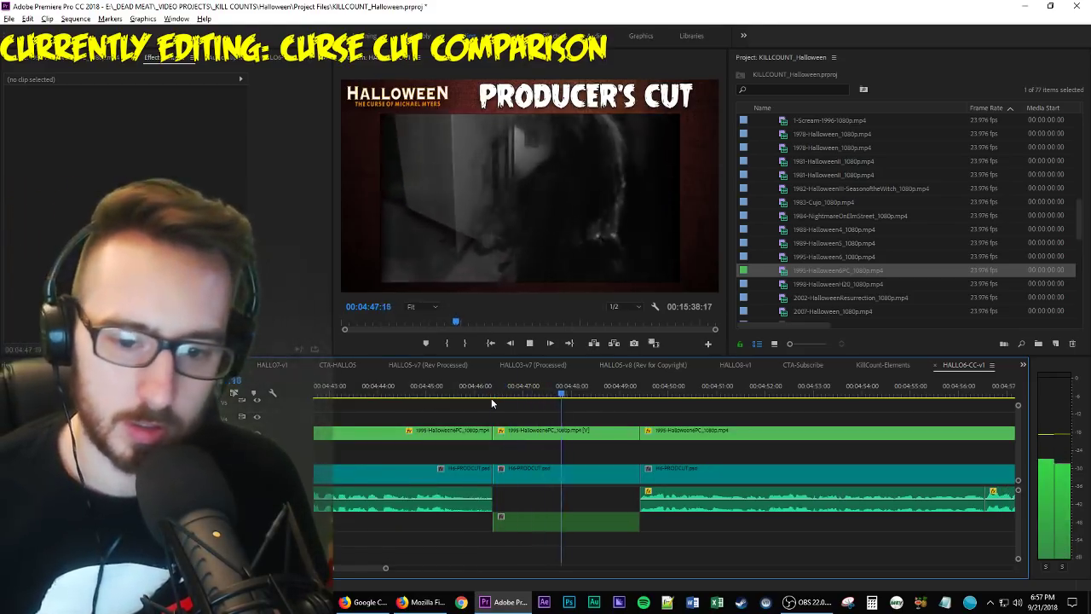
pyautogui.press('space')
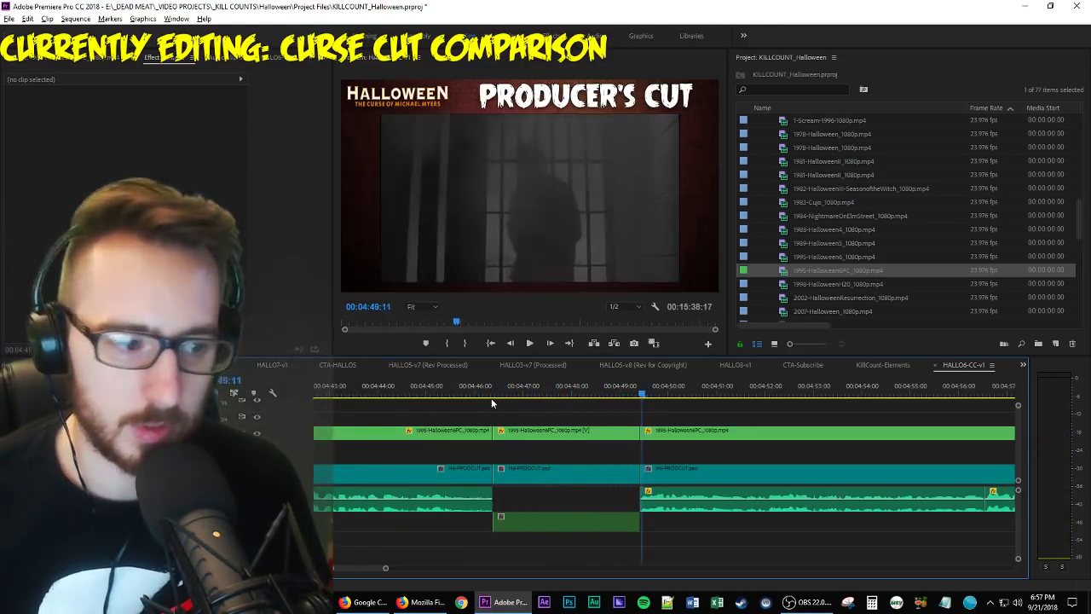
pyautogui.press('j')
pyautogui.press('l')
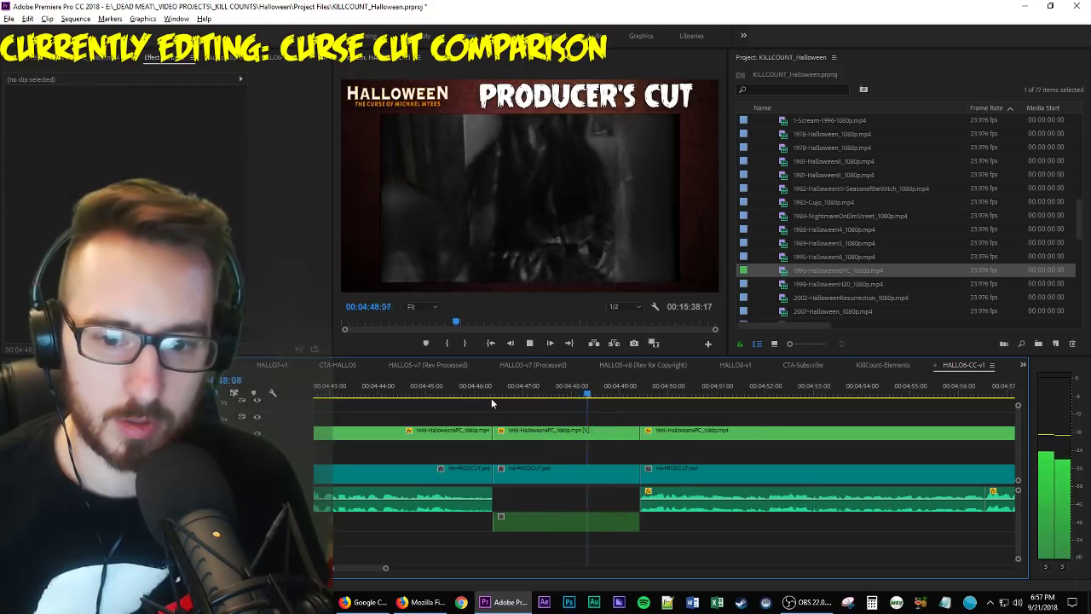
pyautogui.press('space')
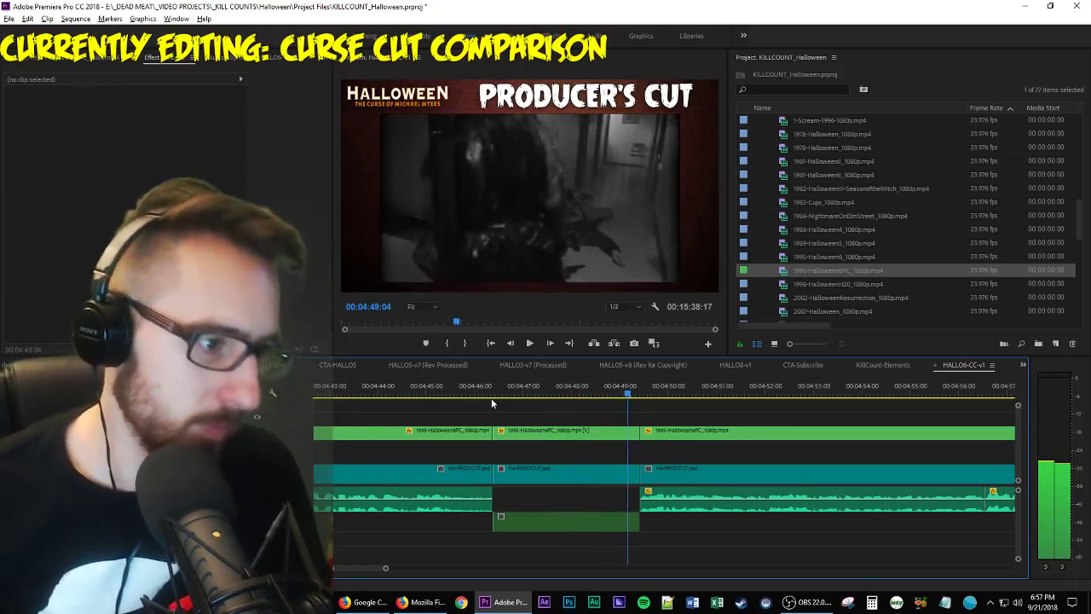
pyautogui.press('w')
pyautogui.press('space')
pyautogui.press('space')
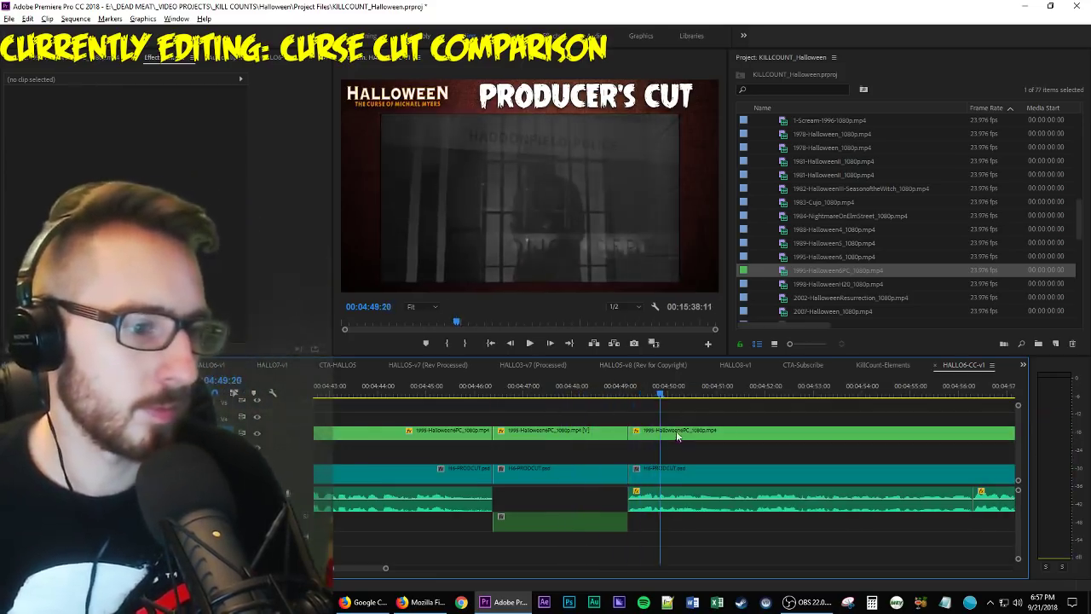
# Enlarge the clip's video track and slip the framed Producer's Cut clip after the insert to open on the dark shot of the girl.
pyautogui.click(677, 435)
pyautogui.press('f')
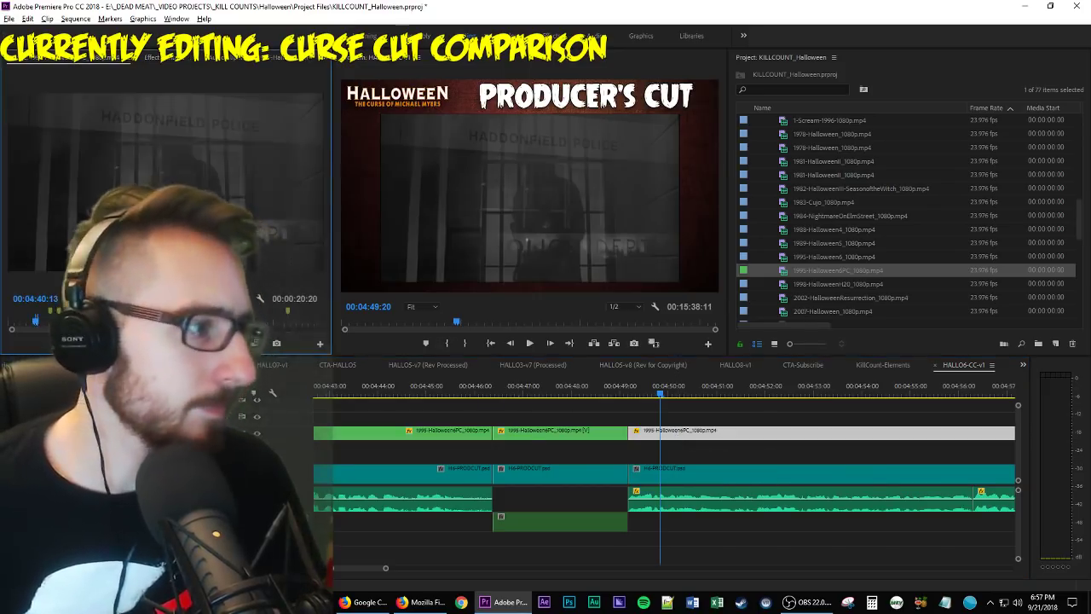
pyautogui.doubleClick(300, 431)
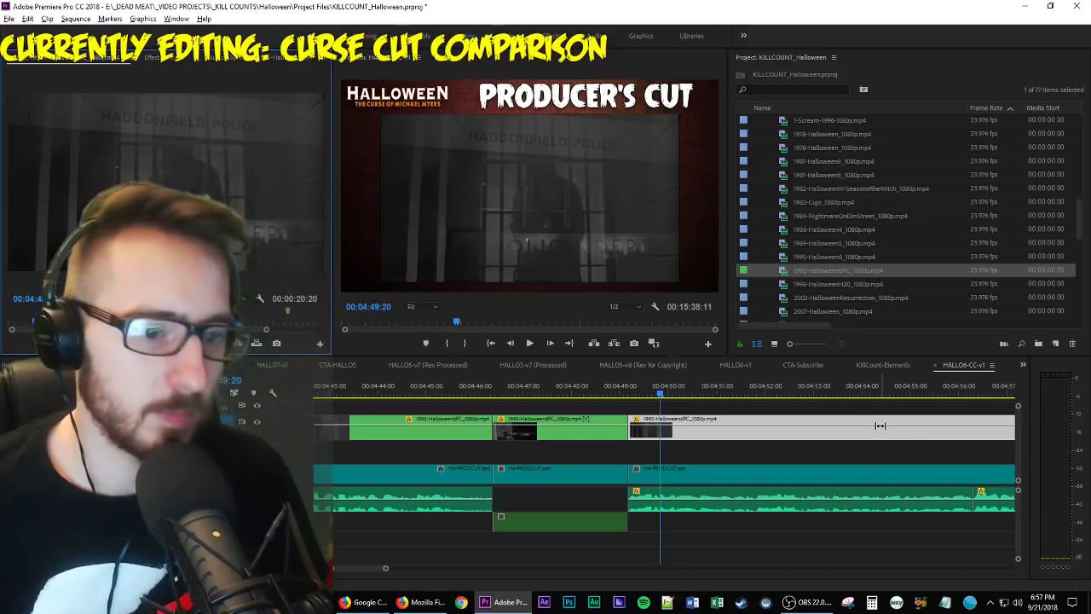
pyautogui.moveTo(880, 425); pyautogui.dragTo(487, 426)
pyautogui.moveTo(379, 437); pyautogui.dragTo(342, 438)
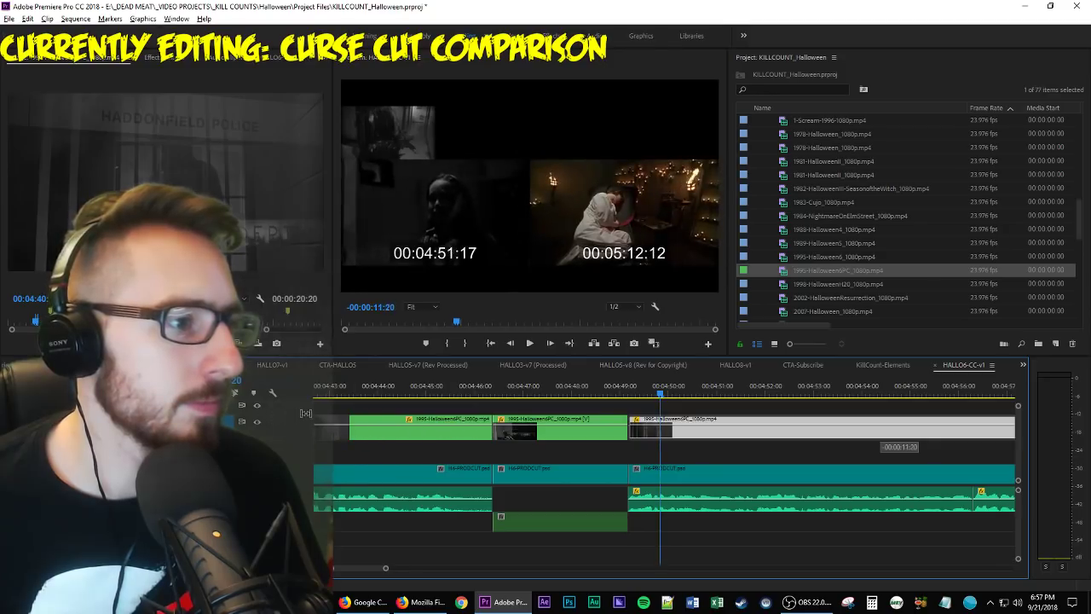
pyautogui.moveTo(313, 415); pyautogui.dragTo(312, 416)
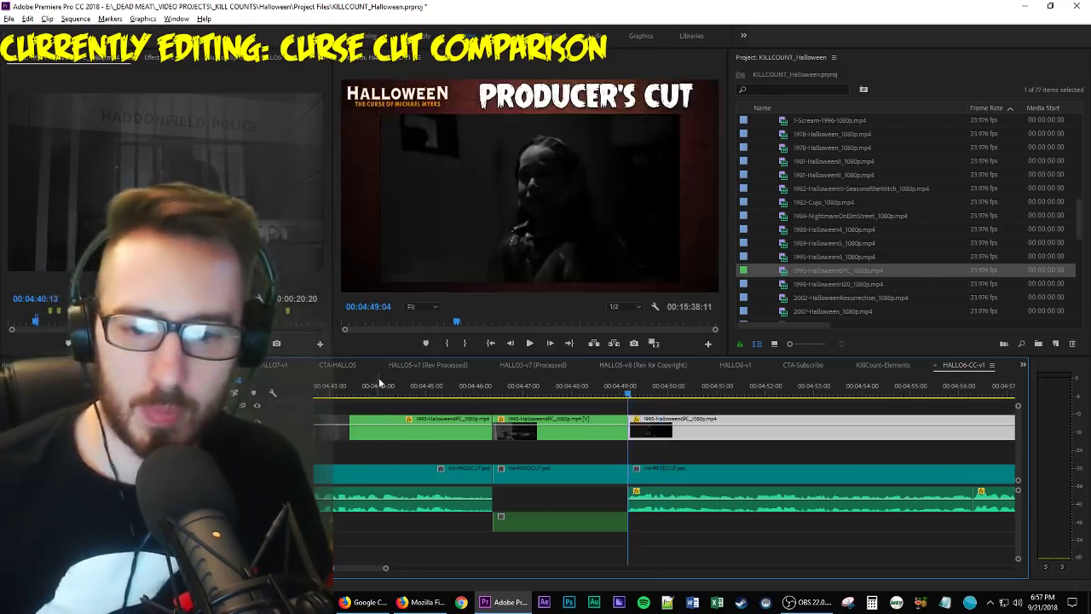
# Play back the slipped clip with the narration from about 00:04:49, replaying the shots leading to the van.
pyautogui.press('space')
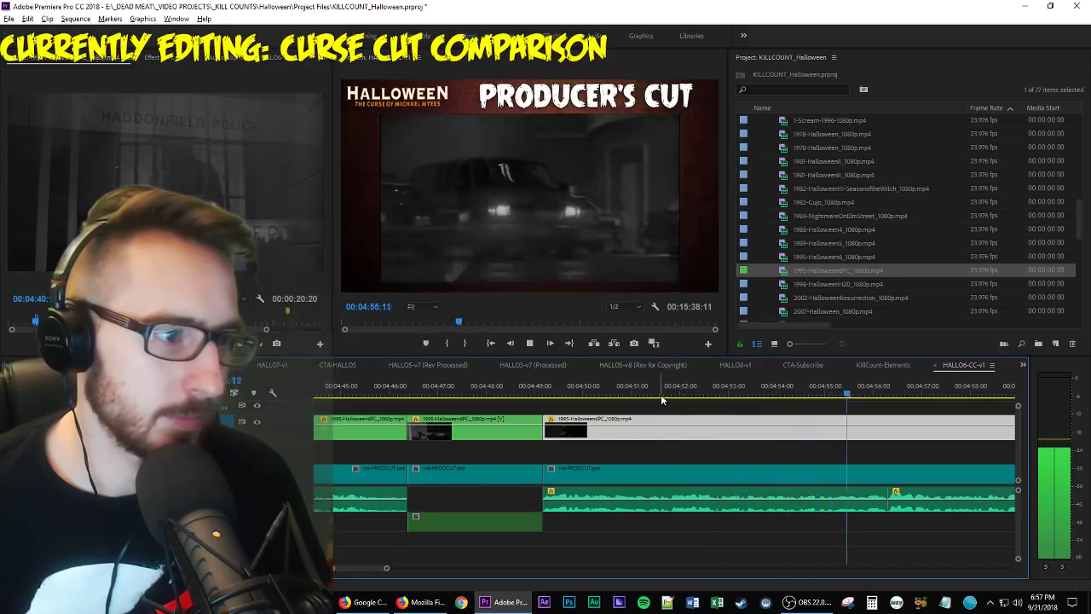
pyautogui.press('space')
pyautogui.click(536, 395)
pyautogui.press('space')
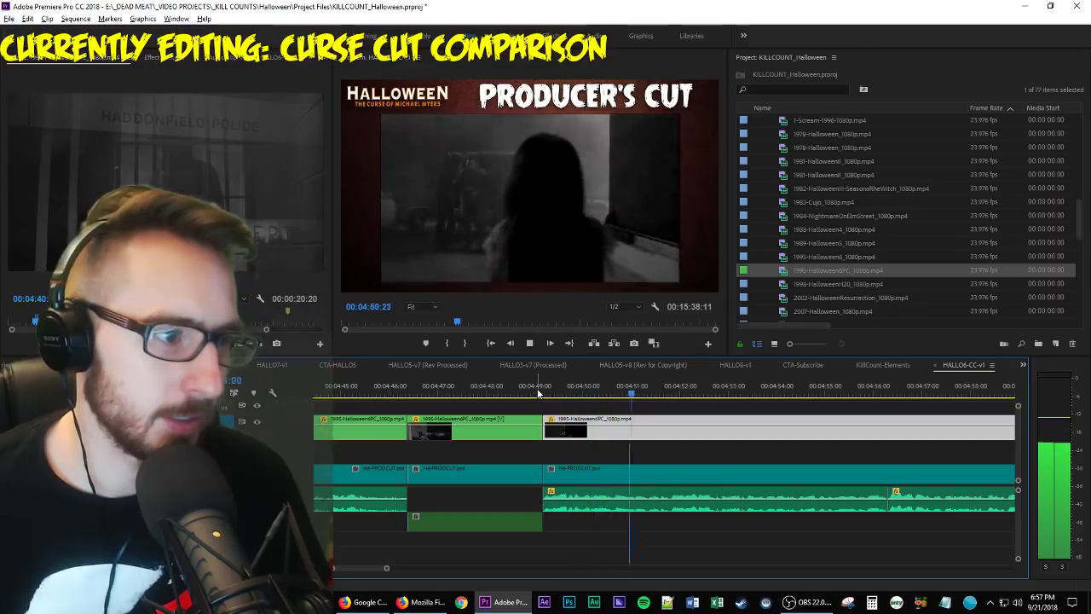
pyautogui.press('space')
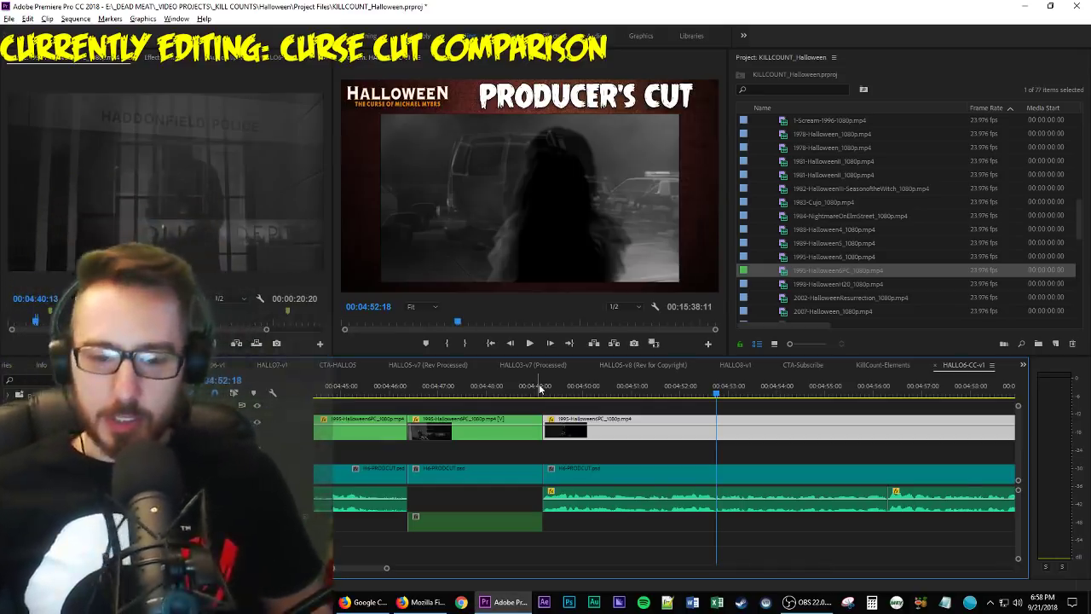
pyautogui.press('space')
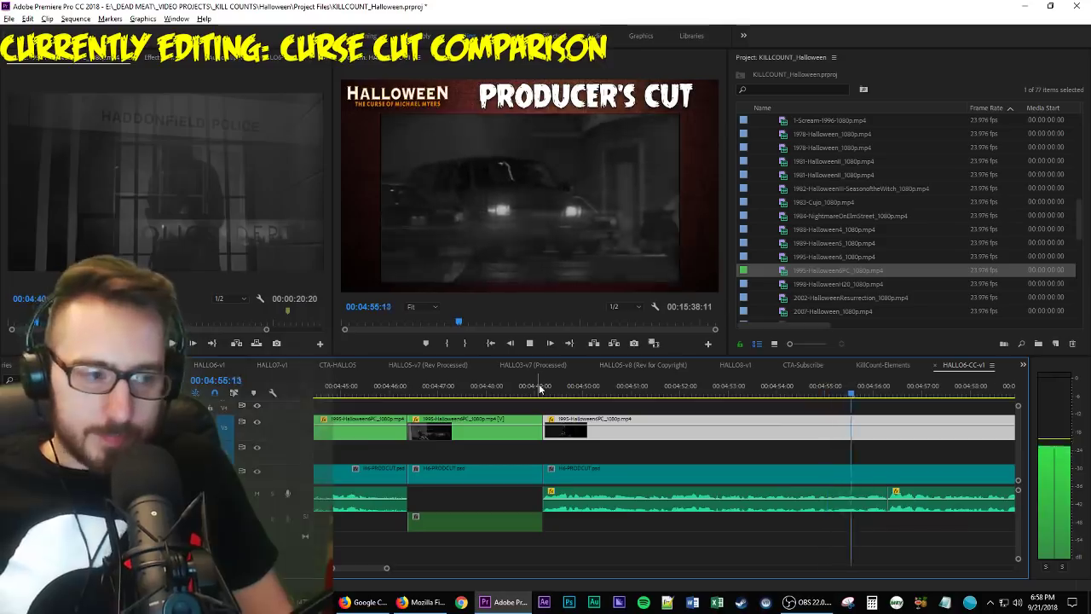
pyautogui.press('space')
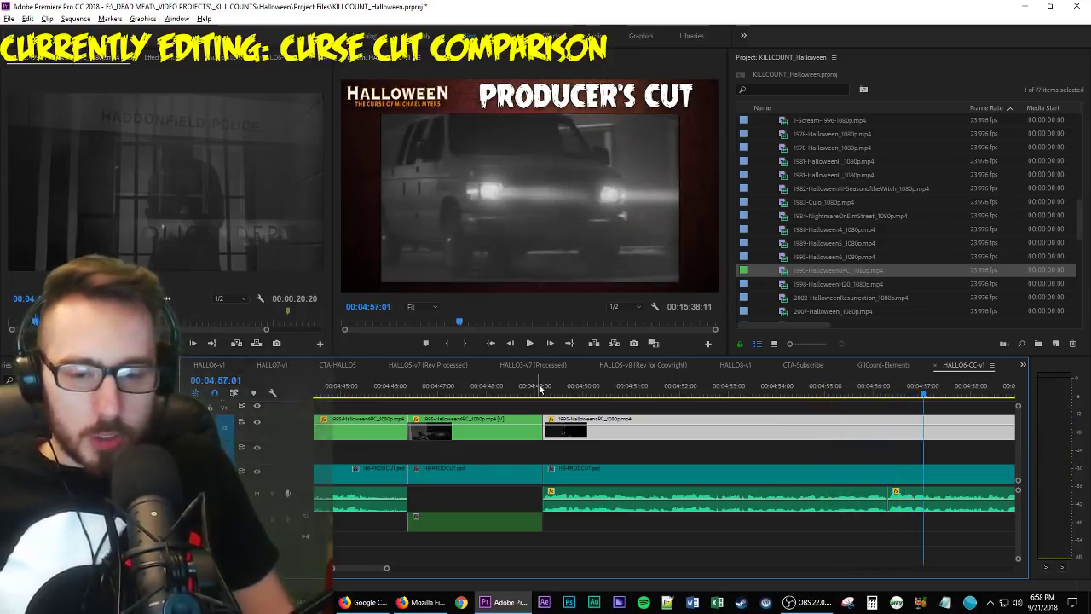
pyautogui.press('space')
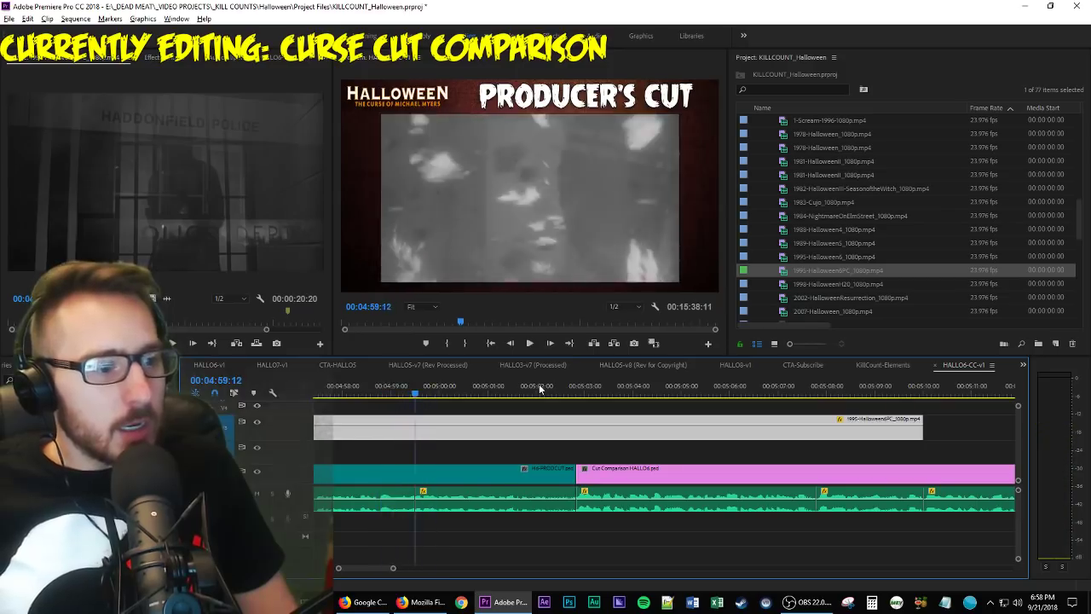
# Cut the slipped clip where the Cut Comparison background starts at 00:05:02:20 and delete the excess after it.
pyautogui.press('Up')
pyautogui.press('space')
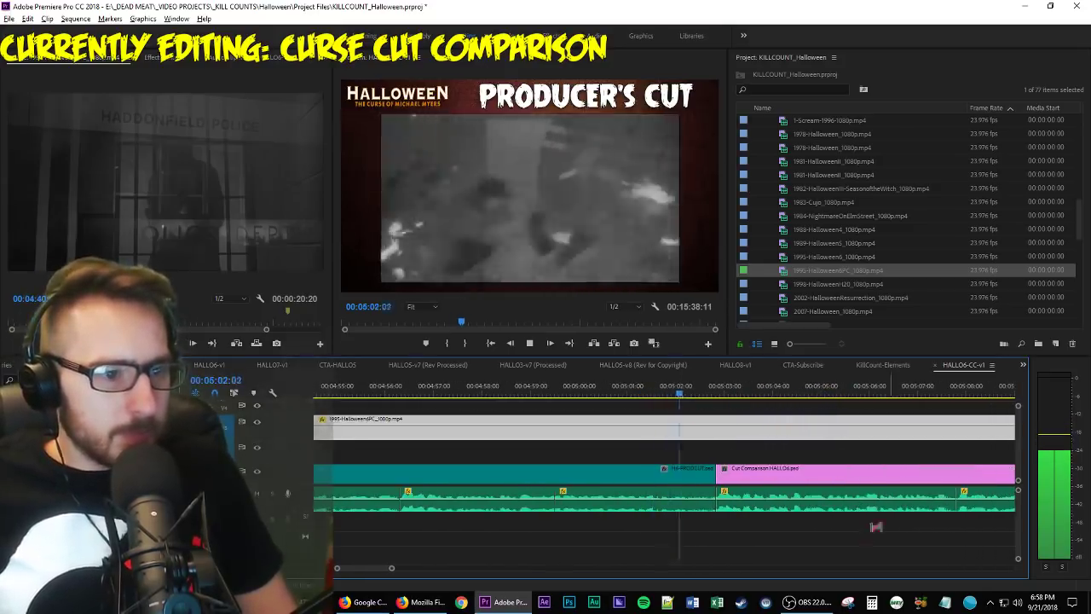
pyautogui.press('space')
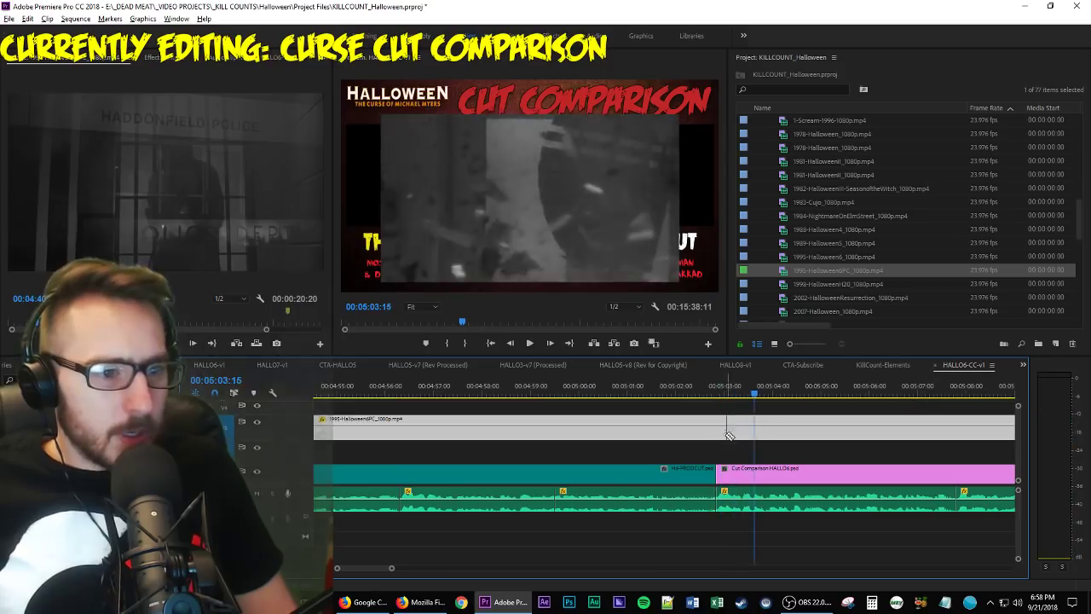
pyautogui.click(722, 431)
pyautogui.press('v')
pyautogui.click(736, 431)
pyautogui.press('Delete')
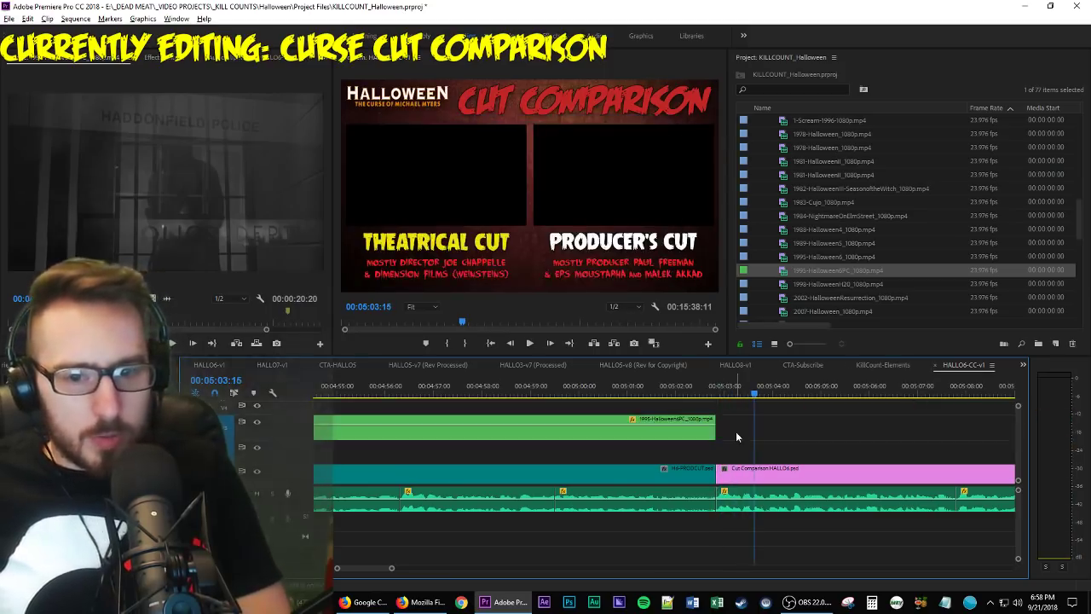
# Load the trimmed clip's source footage and play the narration of the following Cut Comparison section up to 00:05:07:06.
pyautogui.press('Up')
pyautogui.press('Left')
pyautogui.doubleClick(701, 437)
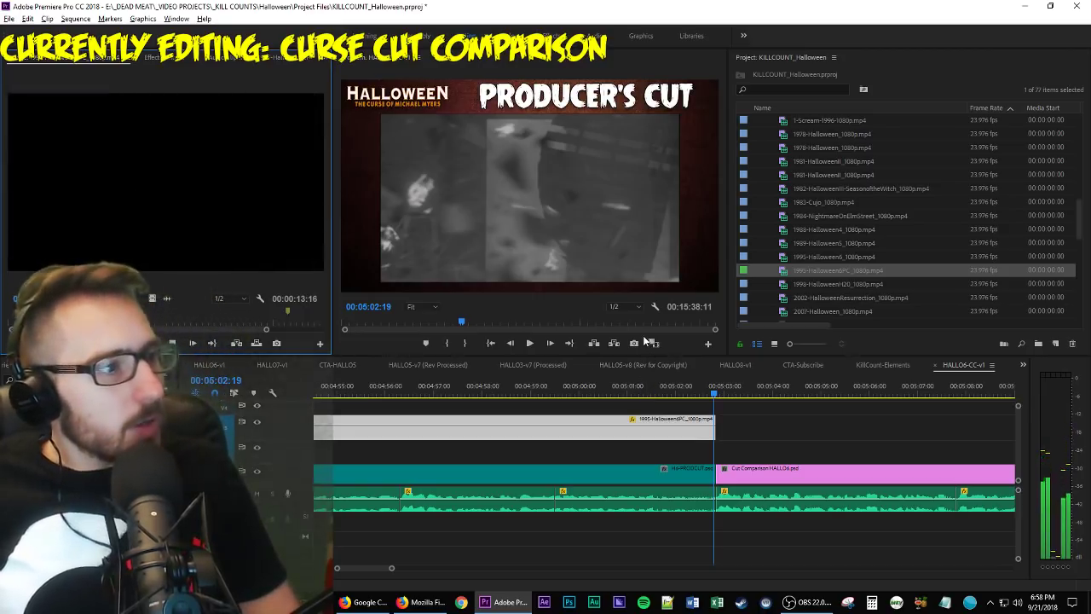
pyautogui.click(848, 429)
pyautogui.press('space')
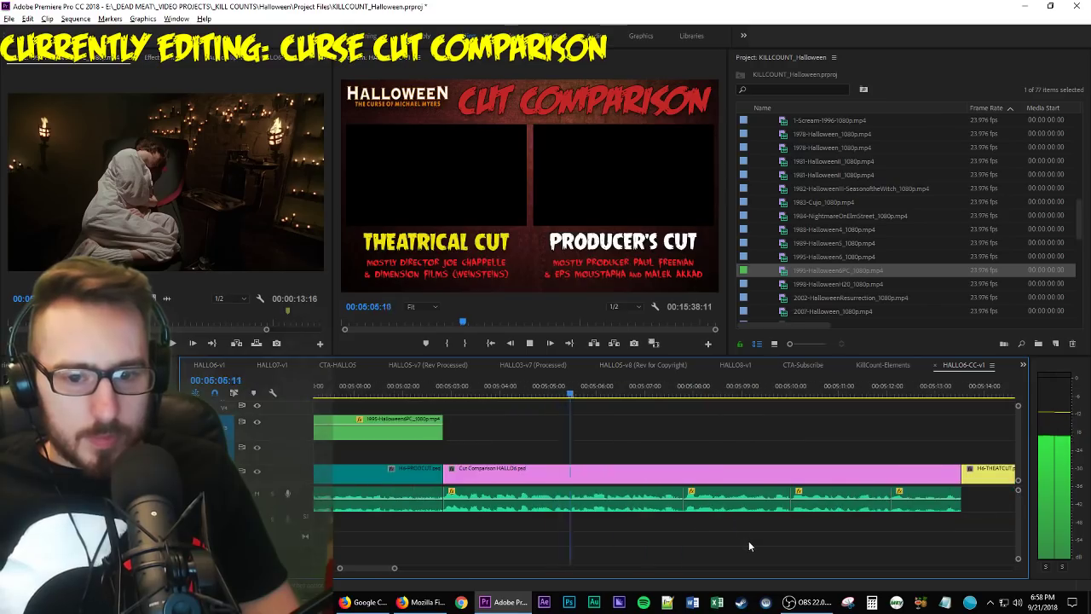
pyautogui.press('space')
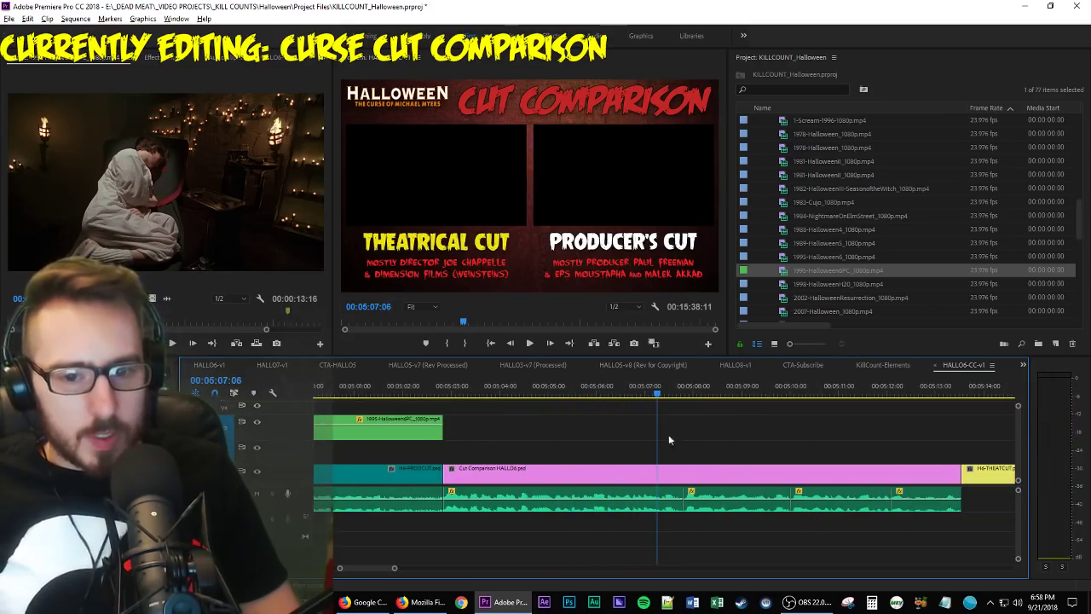
# Mark a 20-frame range of the candlelit Producer's Cut footage from 00:05:17:13 and place only its video at 00:05:02:20.
pyautogui.click(188, 223)
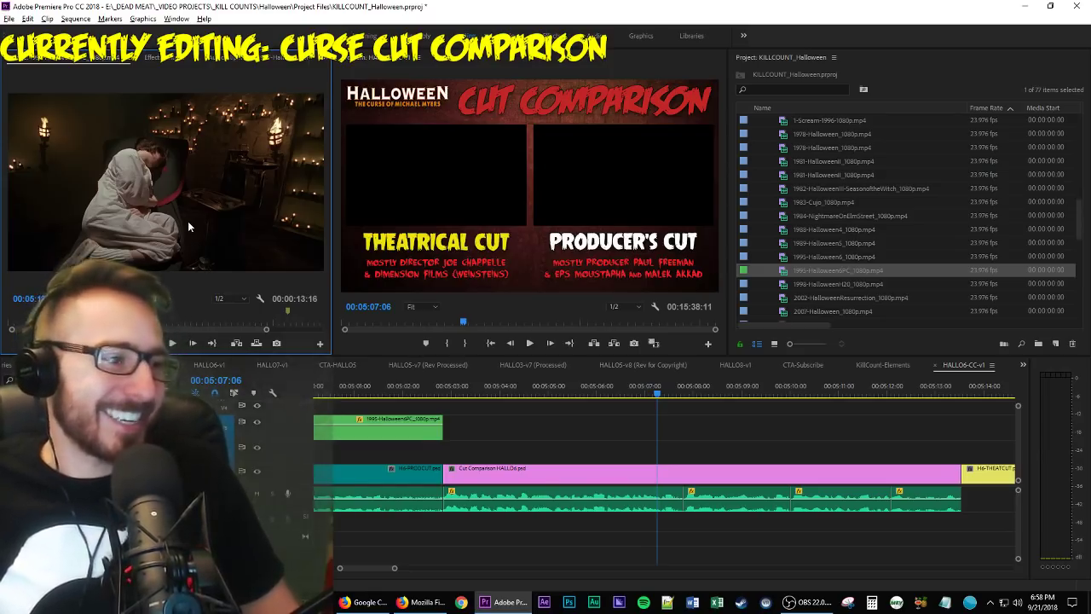
pyautogui.press('space')
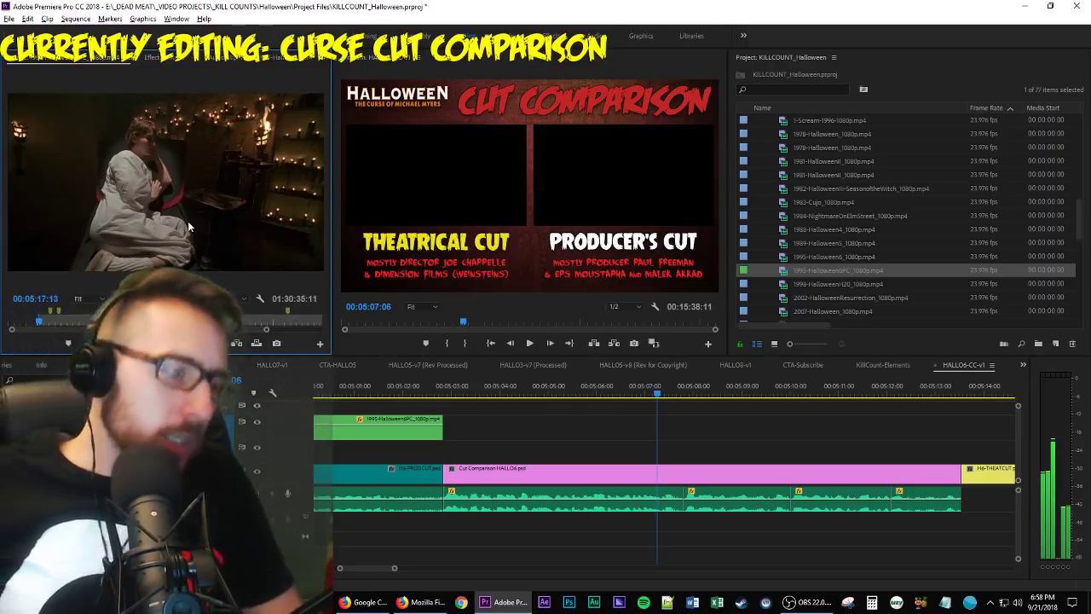
pyautogui.press('i')
pyautogui.press('space')
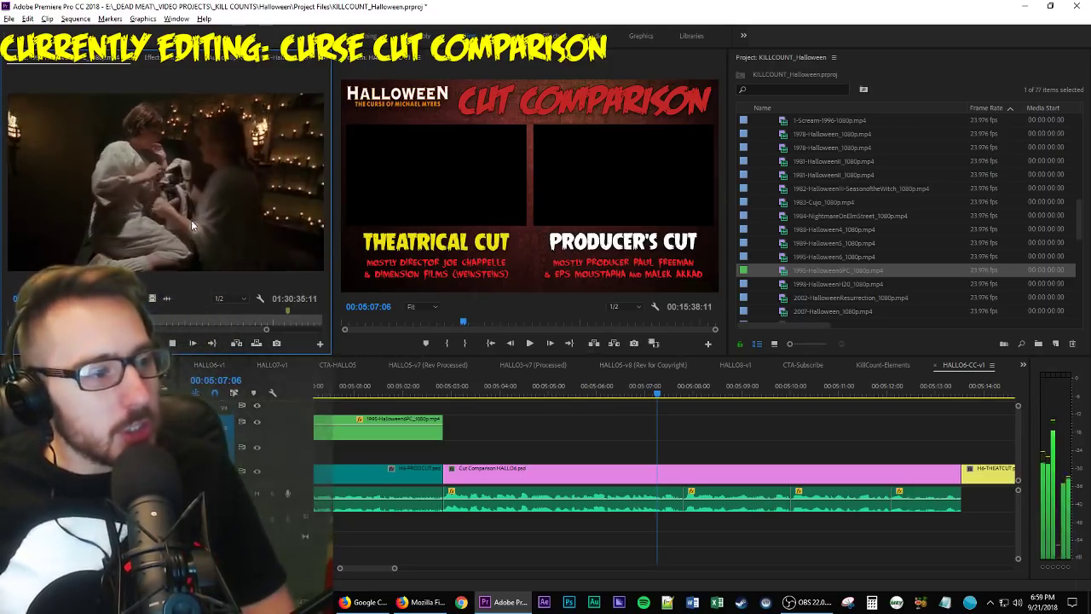
pyautogui.press('o')
pyautogui.moveTo(149, 300); pyautogui.dragTo(480, 432)
pyautogui.press('Up')
# Load the source of the theatrical clip ending the previous Cut Comparison section and play its title-credits footage onward.
pyautogui.press('=')
pyautogui.press('=')
pyautogui.press('=')
pyautogui.press('=')
pyautogui.press('=')
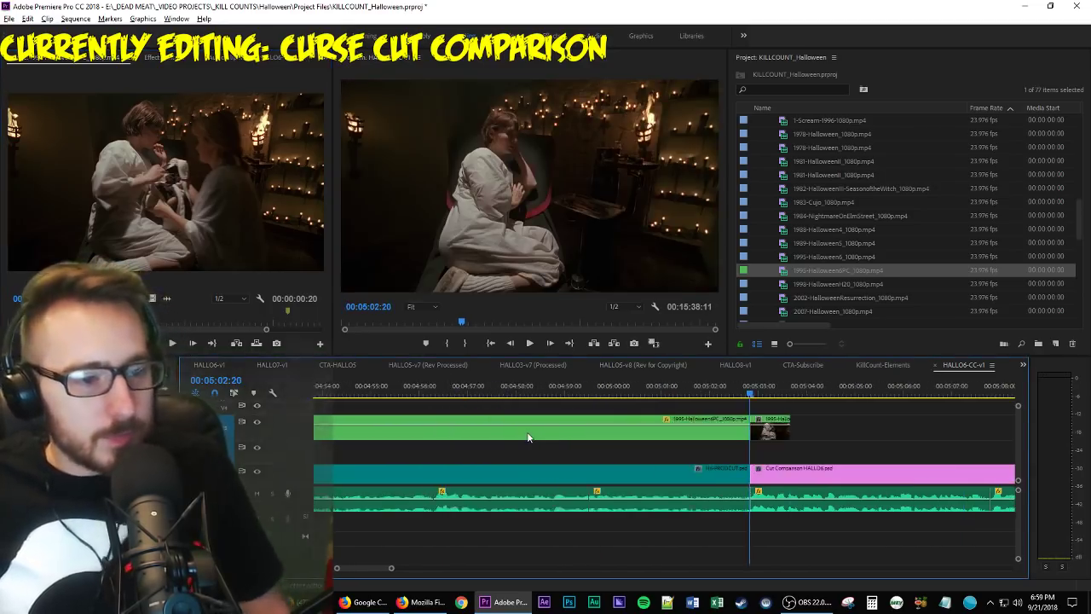
pyautogui.press('-')
pyautogui.press('-')
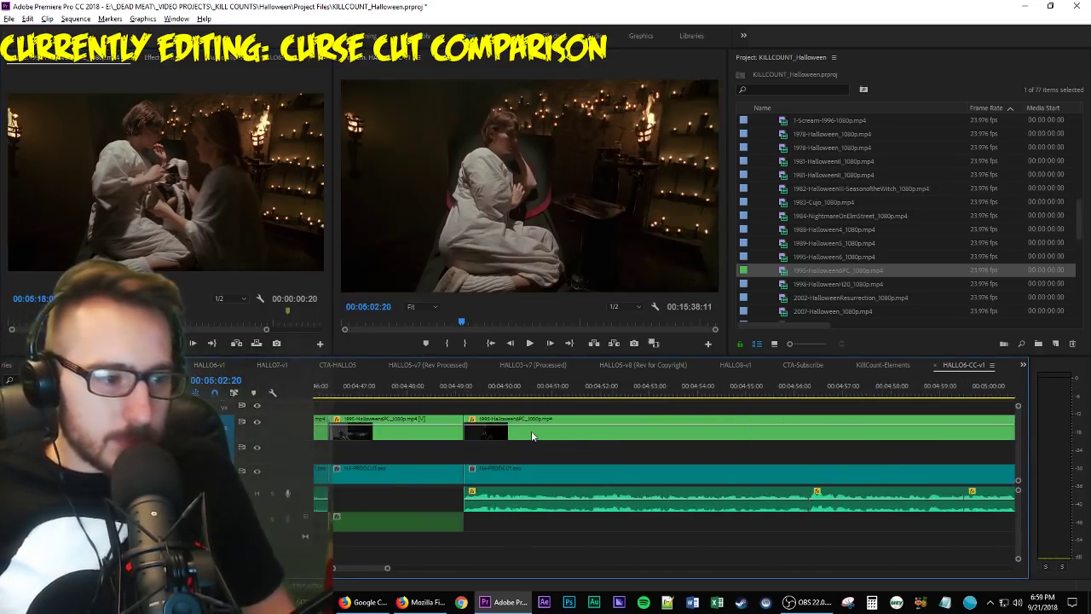
pyautogui.scroll(4, 424, 447)
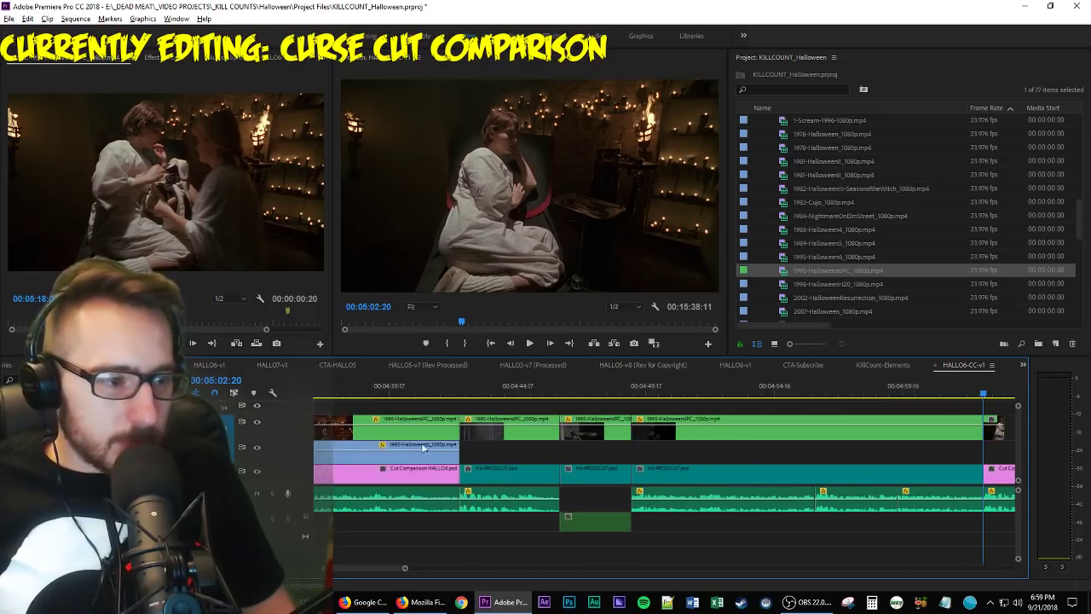
pyautogui.click(440, 391)
pyautogui.doubleClick(388, 444)
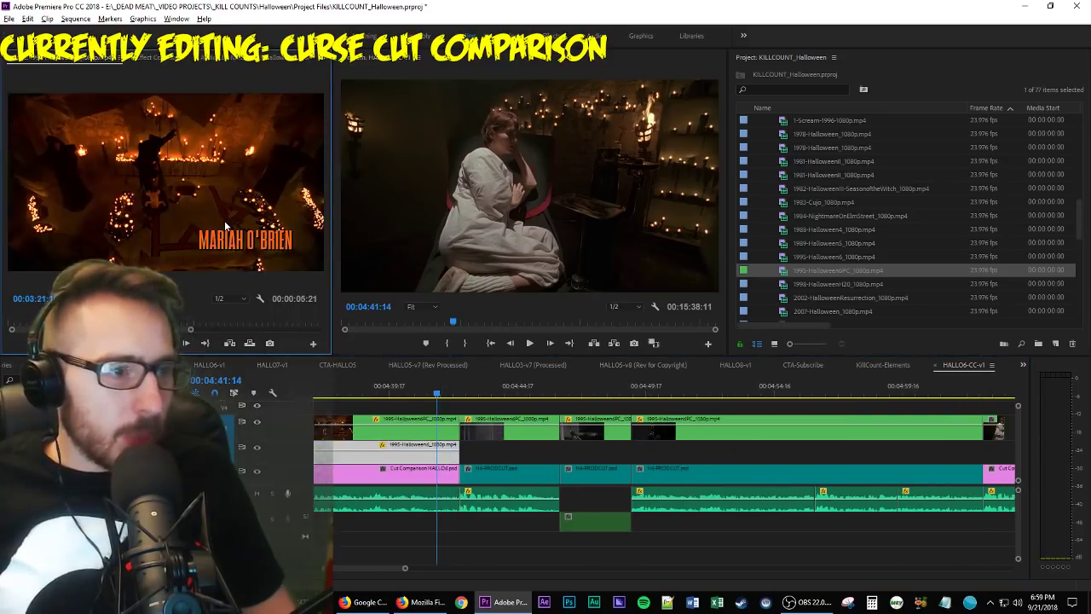
pyautogui.press('space')
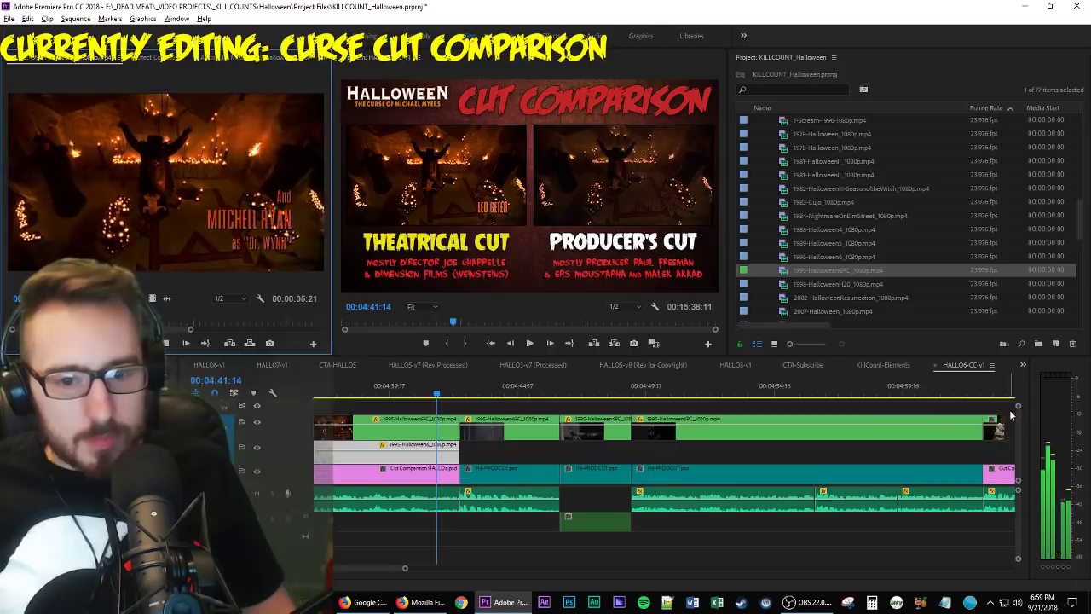
# Play the new Cut Comparison section from 00:05:02:20 to 00:05:04:07 to hear its narration.
pyautogui.click(983, 394)
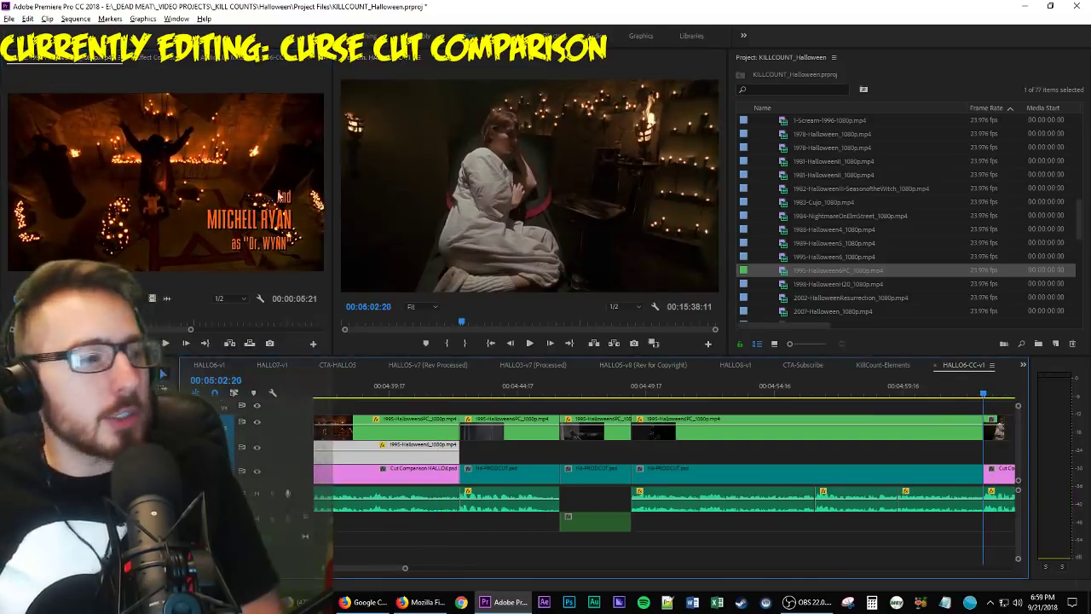
pyautogui.click(413, 241)
pyautogui.press('space')
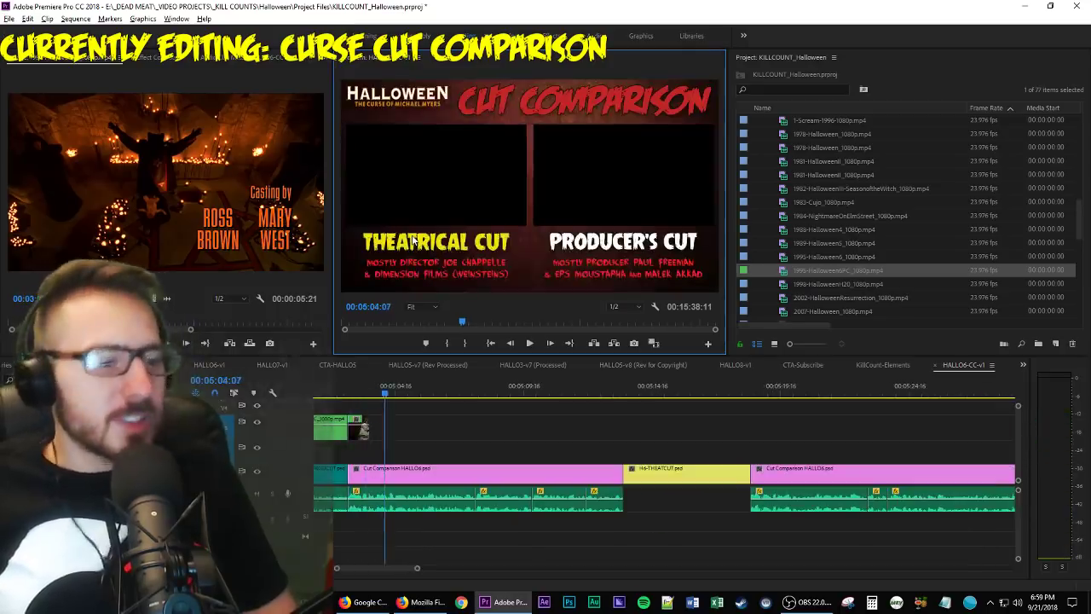
# Mark a 22-frame range of the candlelit theatrical footage and place only its video at 00:05:02:20, beneath the Producer's Cut clip.
pyautogui.press('space')
pyautogui.click(208, 186)
pyautogui.press('space')
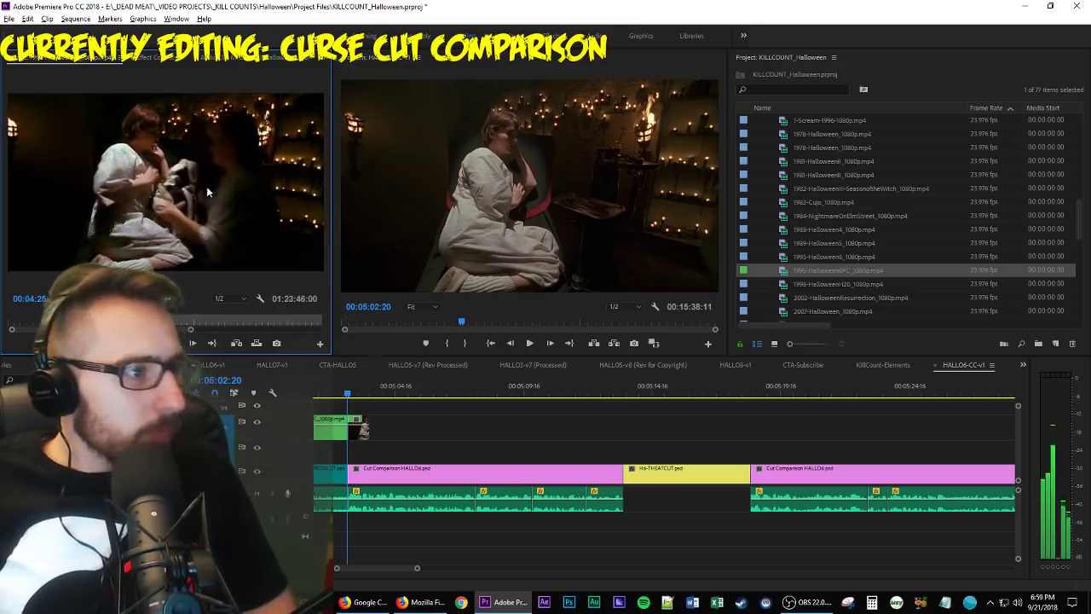
pyautogui.moveTo(153, 298); pyautogui.dragTo(354, 466)
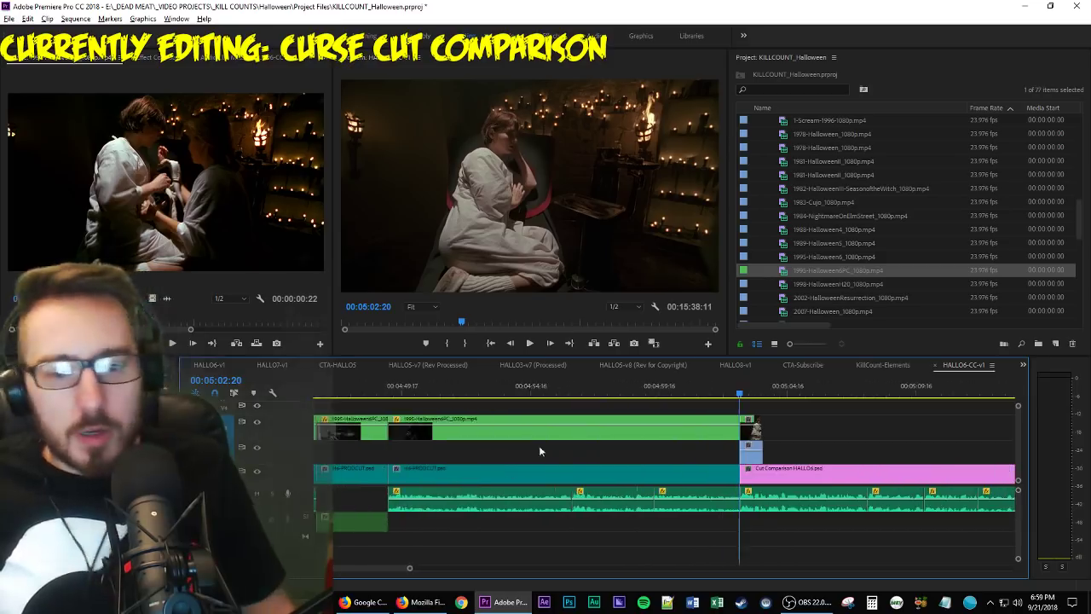
# Copy the Motion settings of the previous side-by-side Producer's Cut clip, scale 47.0, onto the Producer's Cut clip at 00:05:02:20.
pyautogui.press('-')
pyautogui.press('-')
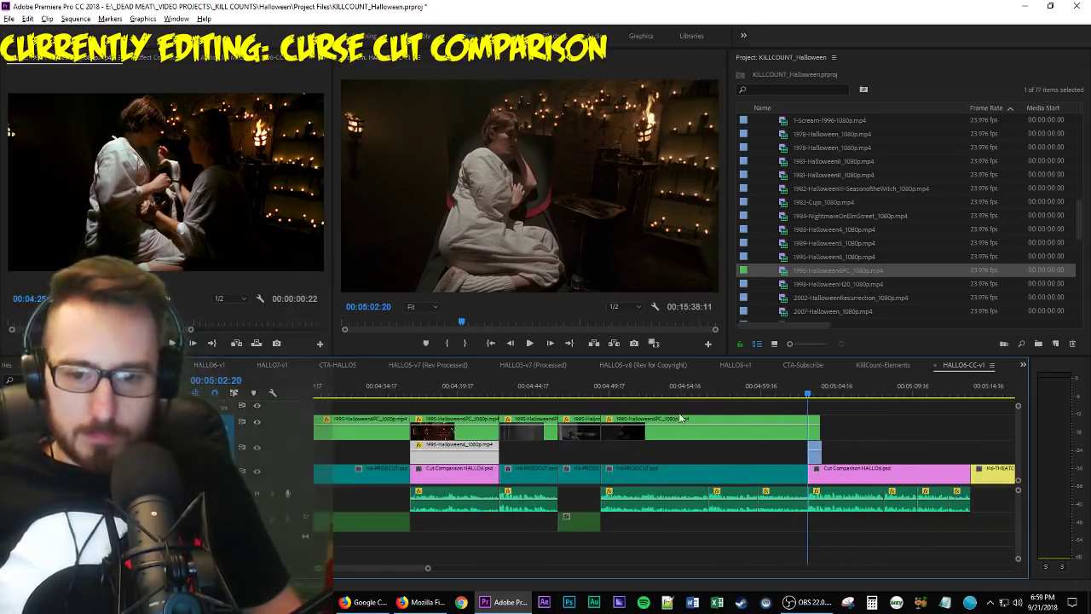
pyautogui.click(492, 440)
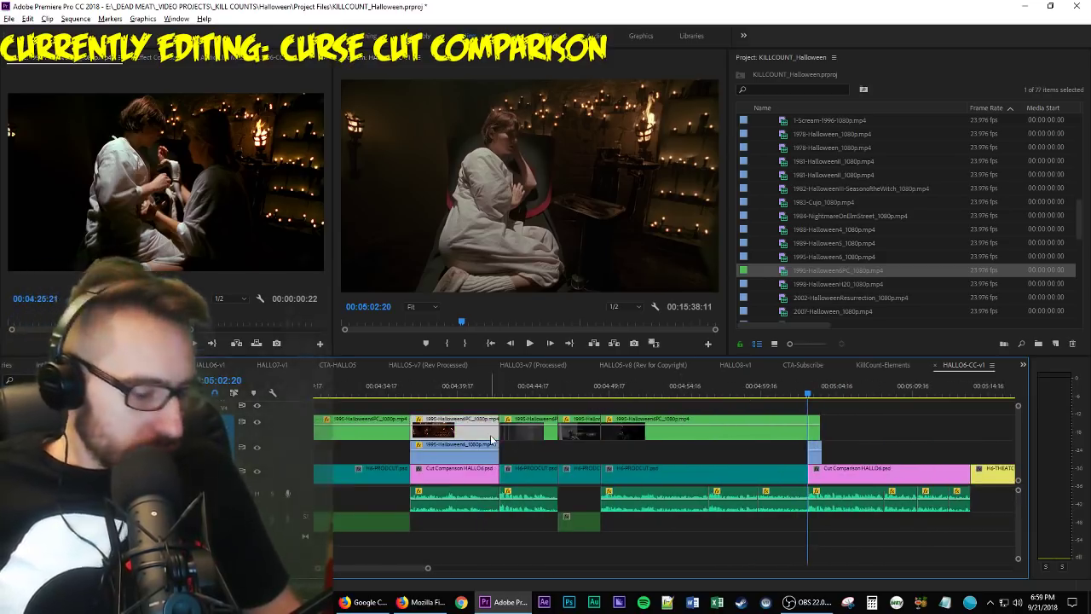
pyautogui.click(64, 57)
pyautogui.click(75, 100)
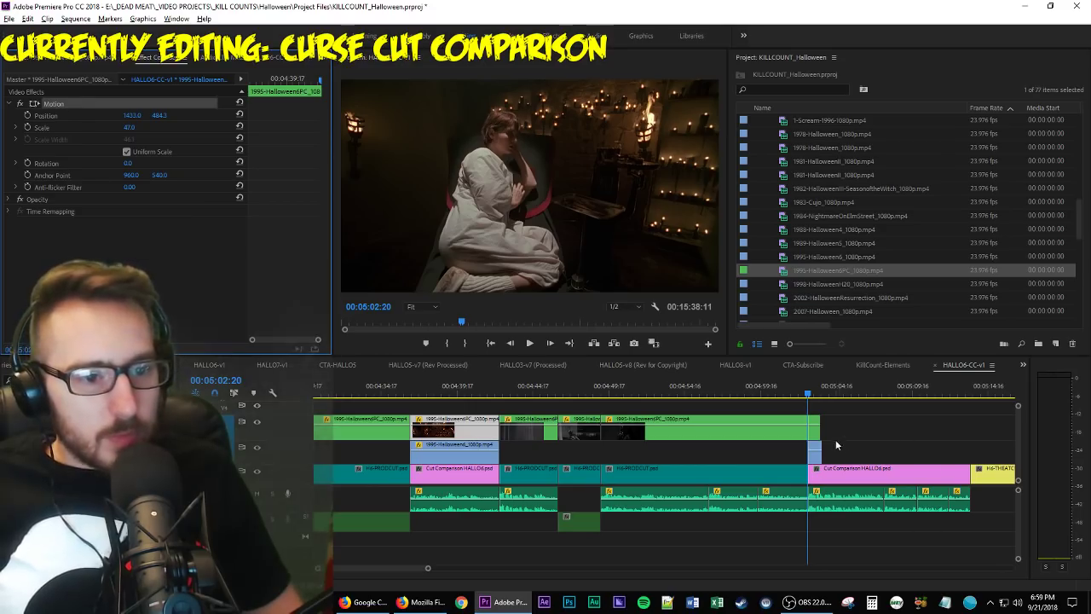
pyautogui.click(814, 431)
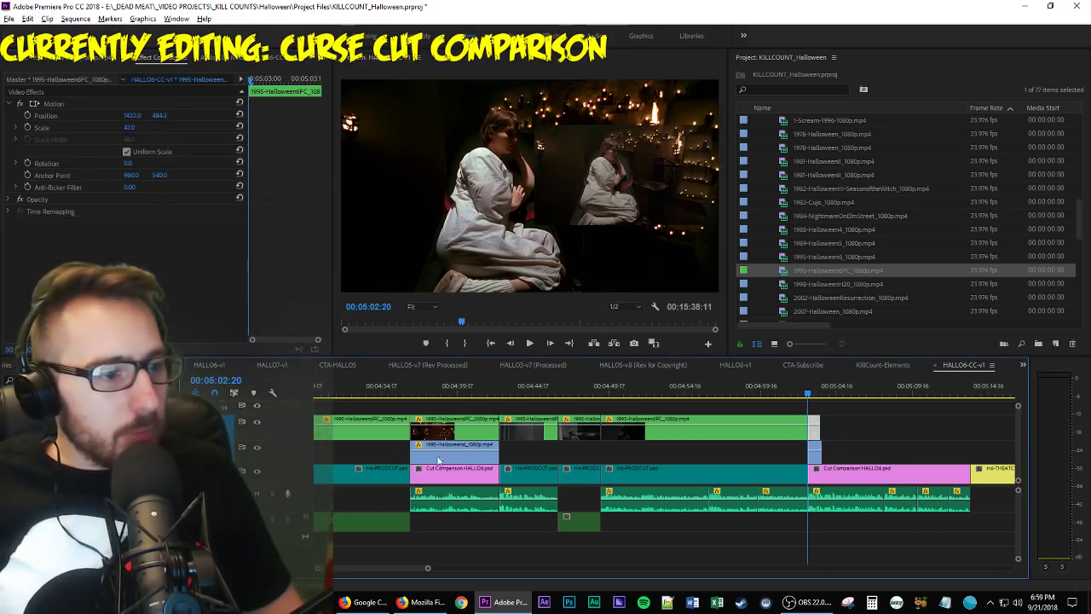
# Copy the Motion settings of the previous side-by-side theatrical clip, scale 47.0, onto the theatrical clip at 00:05:02:20.
pyautogui.click(438, 461)
pyautogui.click(65, 102)
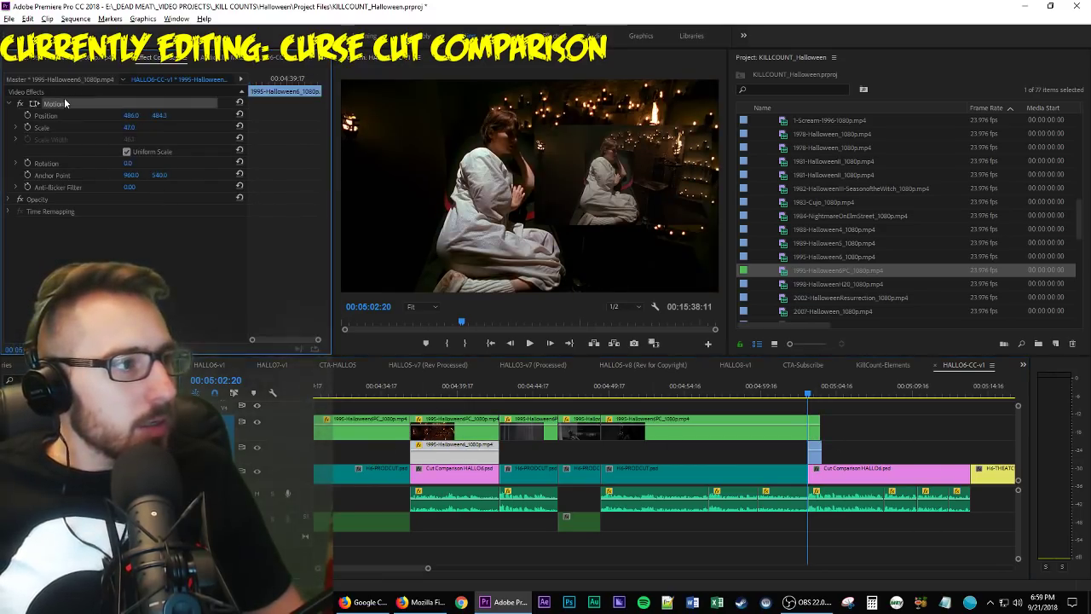
pyautogui.click(814, 458)
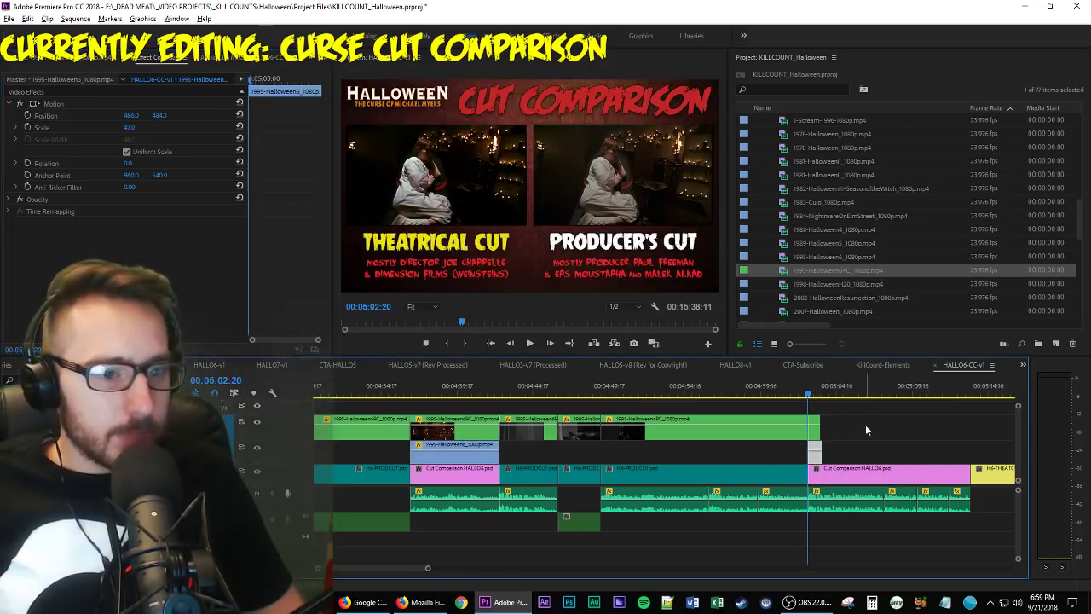
# Extend the new theatrical and Producer's Cut clips over the narration and play the section up to 00:05:06:07.
pyautogui.moveTo(815, 428); pyautogui.dragTo(931, 449)
pyautogui.press('space')
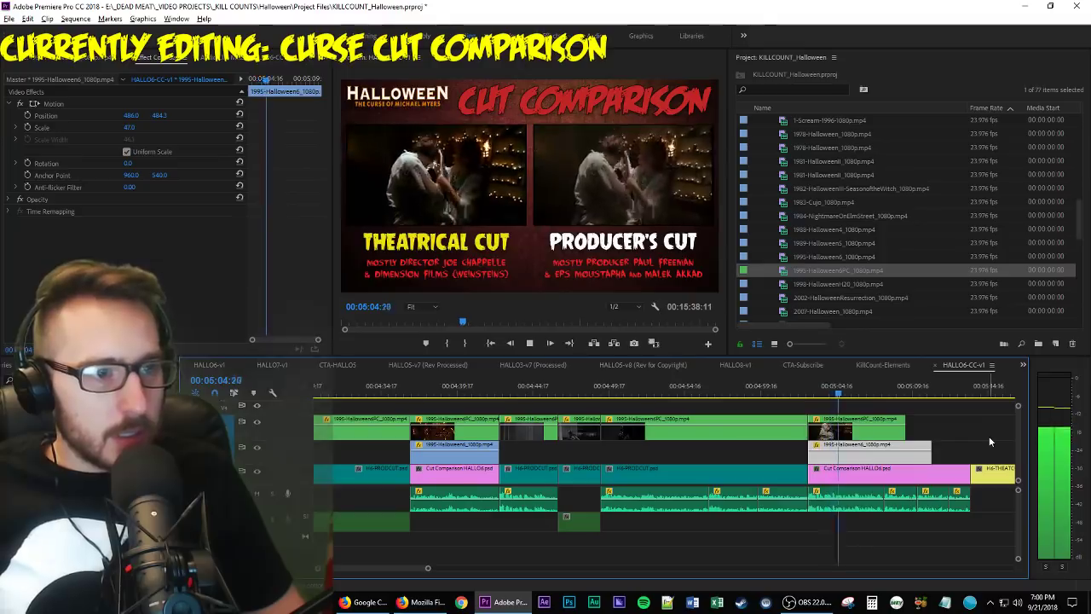
pyautogui.press('space')
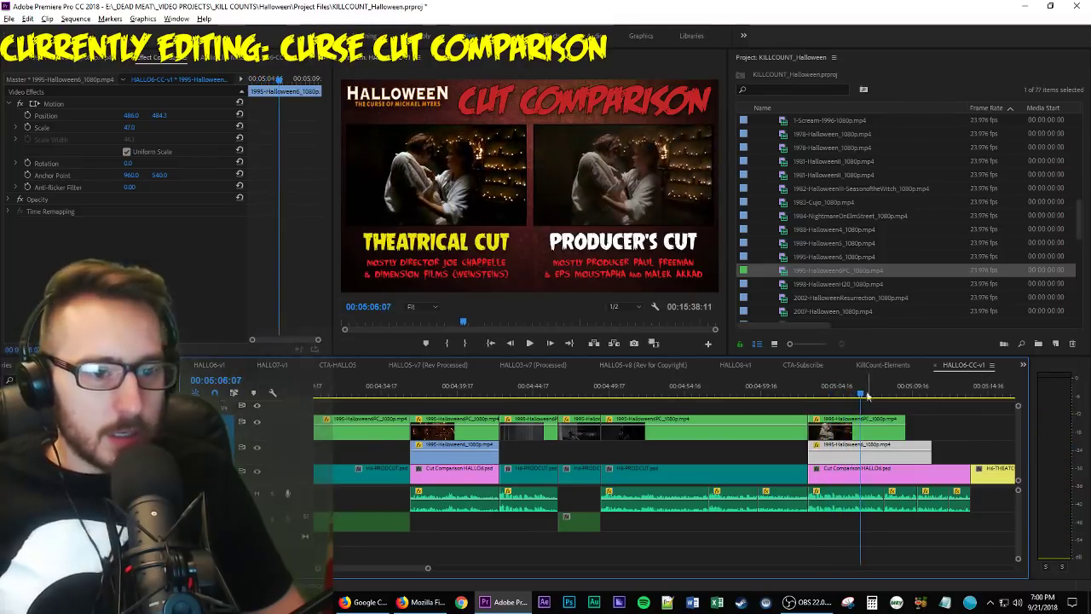
# Cut both side-by-side clips at 00:05:06:05 and slip their second parts to the blue-lit barred corridor footage.
pyautogui.press('Left')
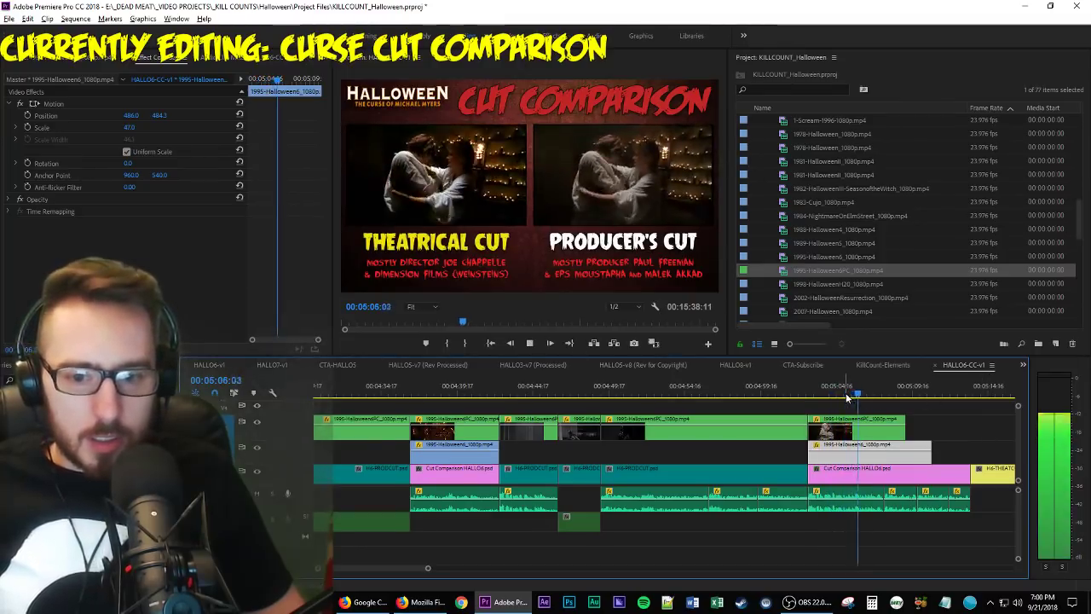
pyautogui.press('Left')
pyautogui.press('=')
pyautogui.press('=')
pyautogui.press('=')
pyautogui.click(876, 424)
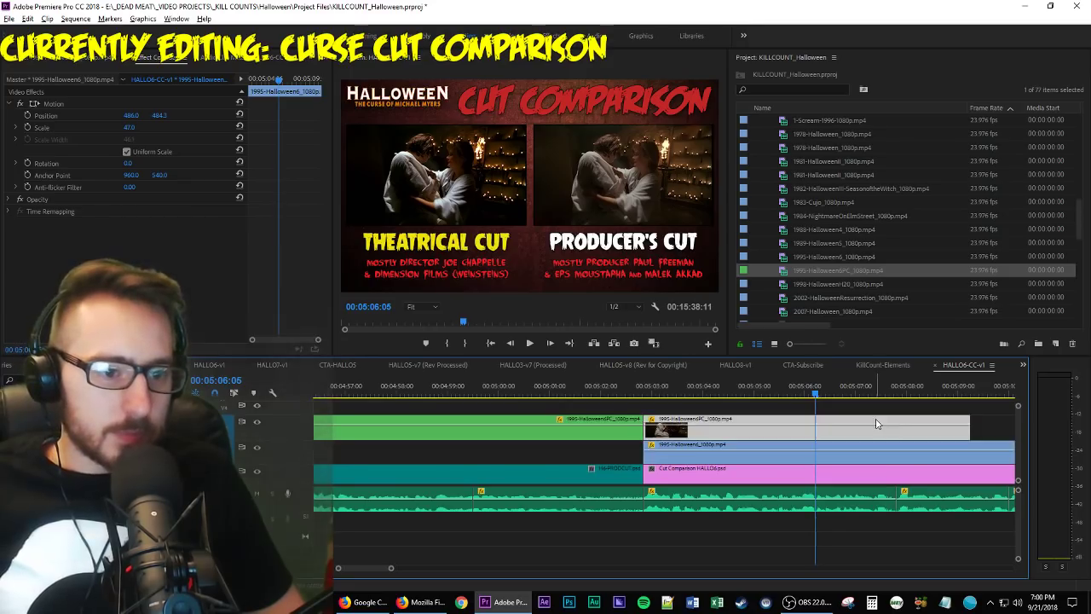
pyautogui.click(820, 431)
pyautogui.click(862, 432)
pyautogui.keyDown('shift'); pyautogui.click(855, 458); pyautogui.keyUp('shift')
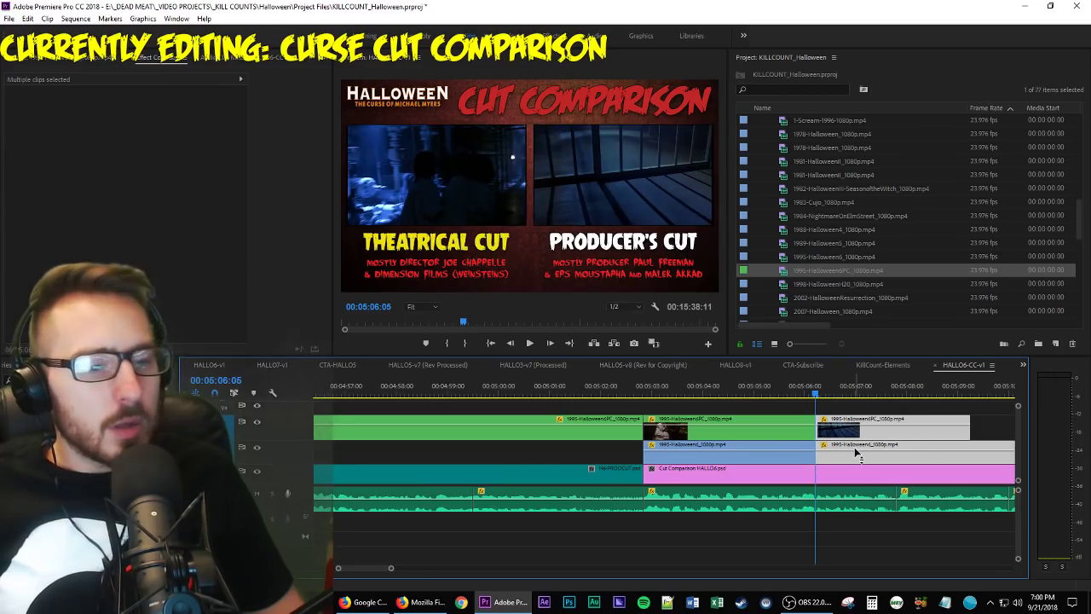
pyautogui.click(863, 464)
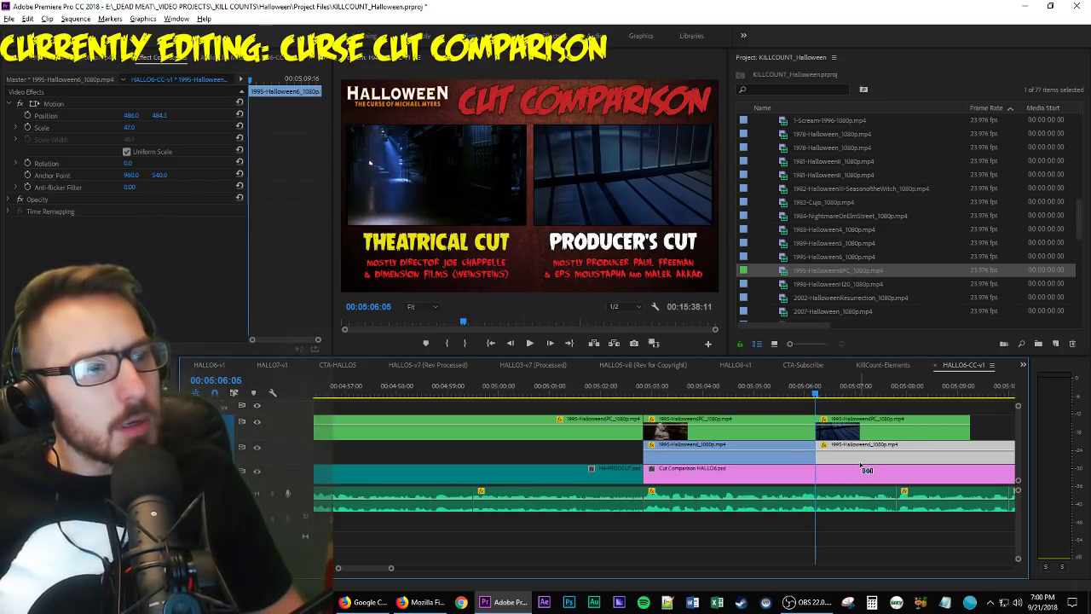
# Play the narration from 00:05:06:05 and extend both corridor clips to the end of the Cut Comparison section at 00:05:13:12.
pyautogui.press('space')
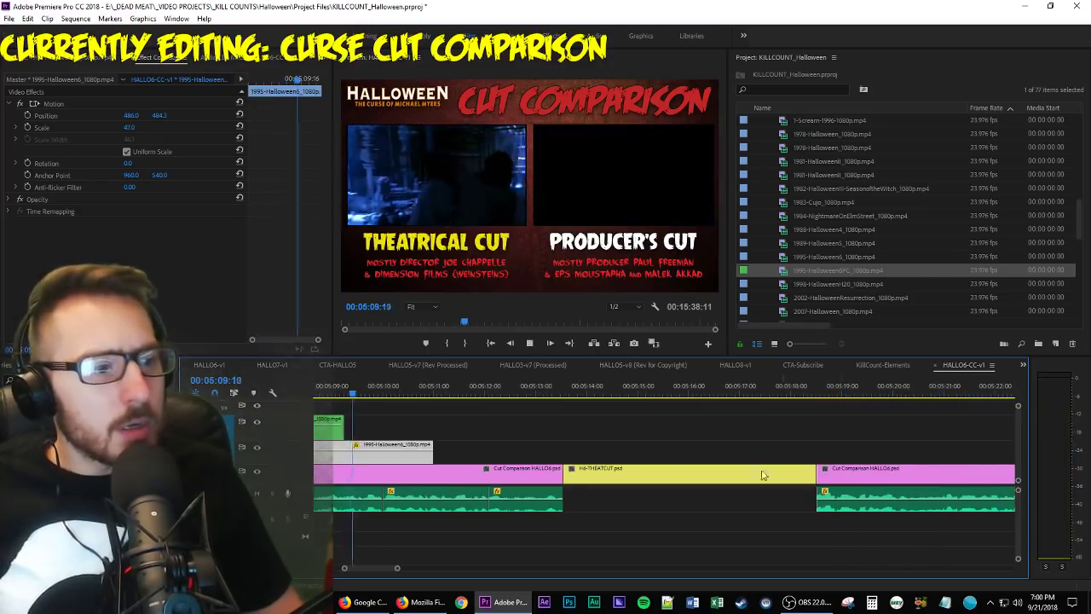
pyautogui.scroll(3, 549, 458)
pyautogui.press('space')
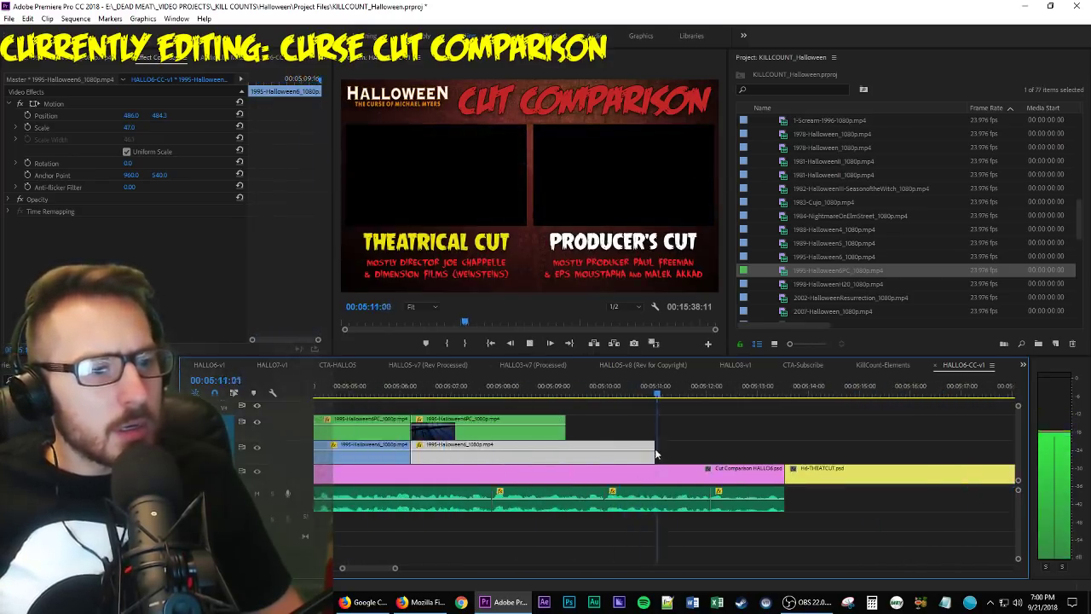
pyautogui.moveTo(719, 426); pyautogui.dragTo(785, 426)
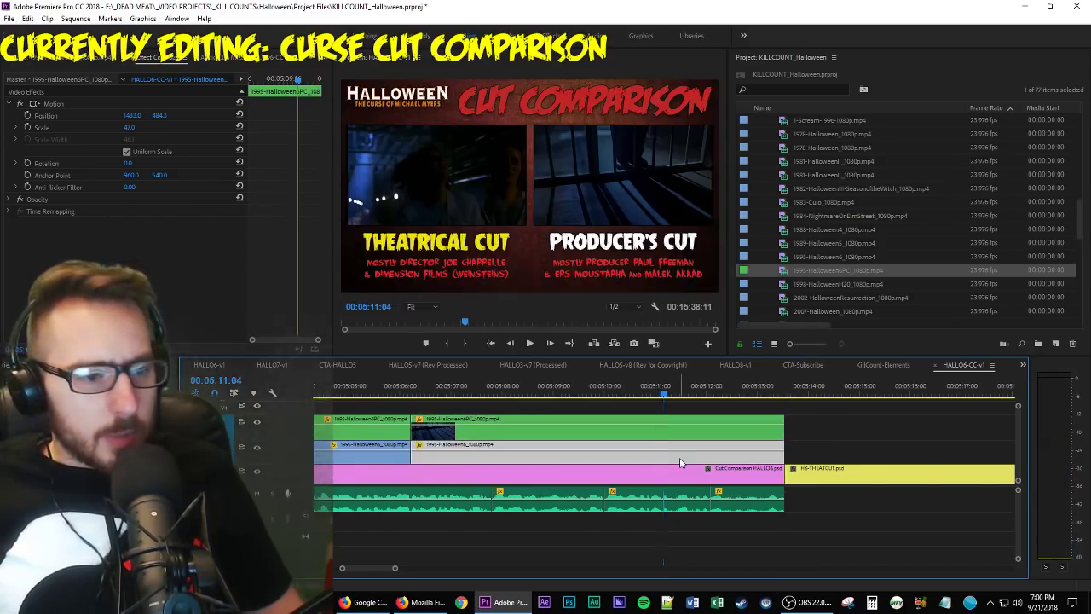
# Slip both corridor clips so the Producer's Cut starts on legs behind the bars, and play them from 00:05:06:05.
pyautogui.press('Up')
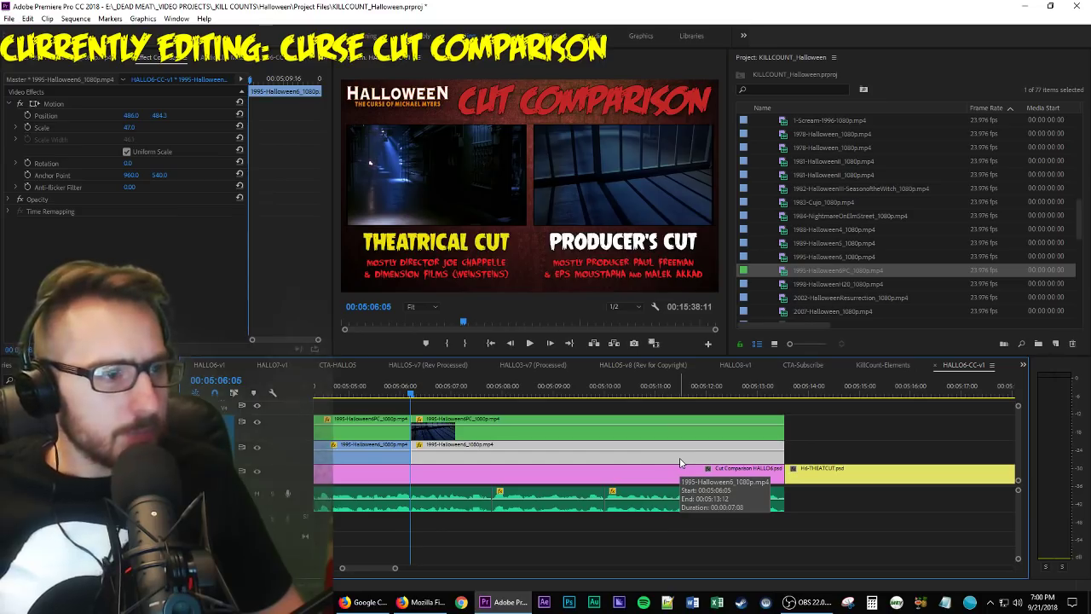
pyautogui.keyDown('shift'); pyautogui.click(454, 437); pyautogui.keyUp('shift')
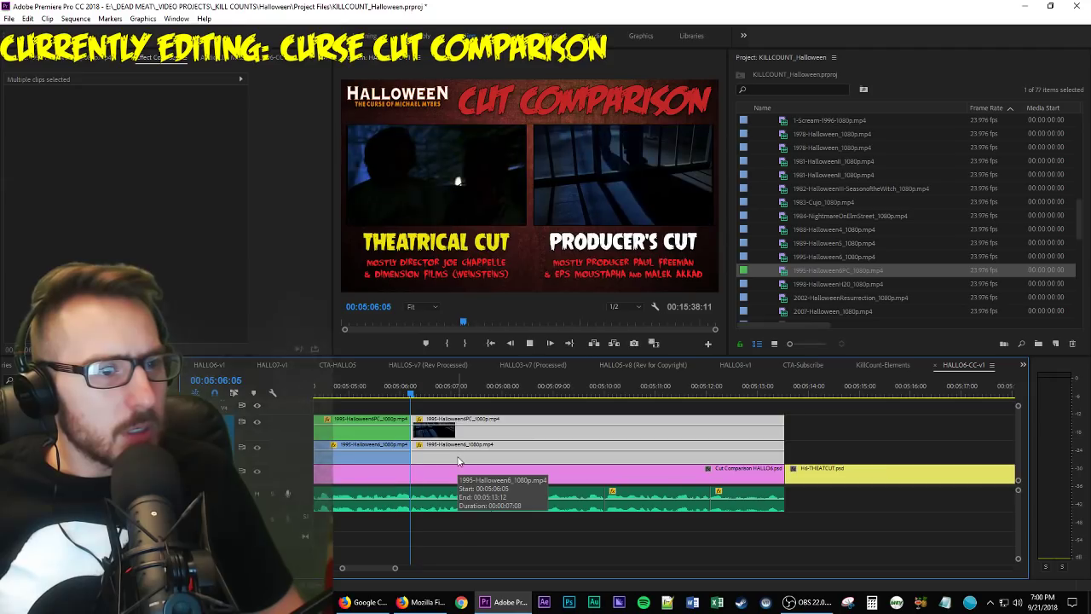
pyautogui.press('space')
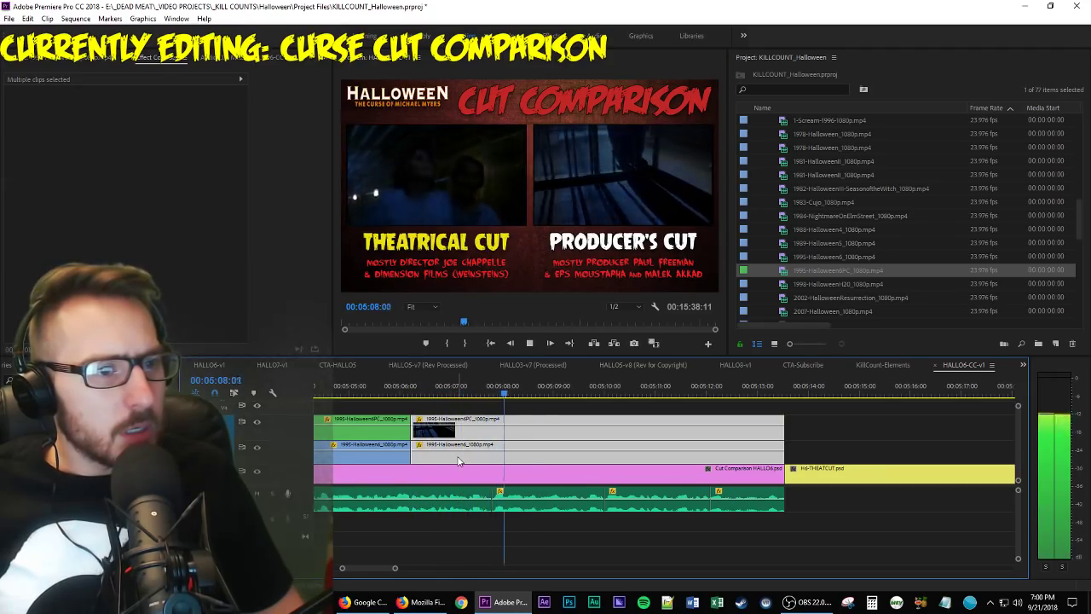
# Play the Cut Comparison section from 00:05:02:20 to its end, and replay the corridor clips from 00:05:06:05 to 00:05:12:16.
pyautogui.press('Up')
pyautogui.press('Up')
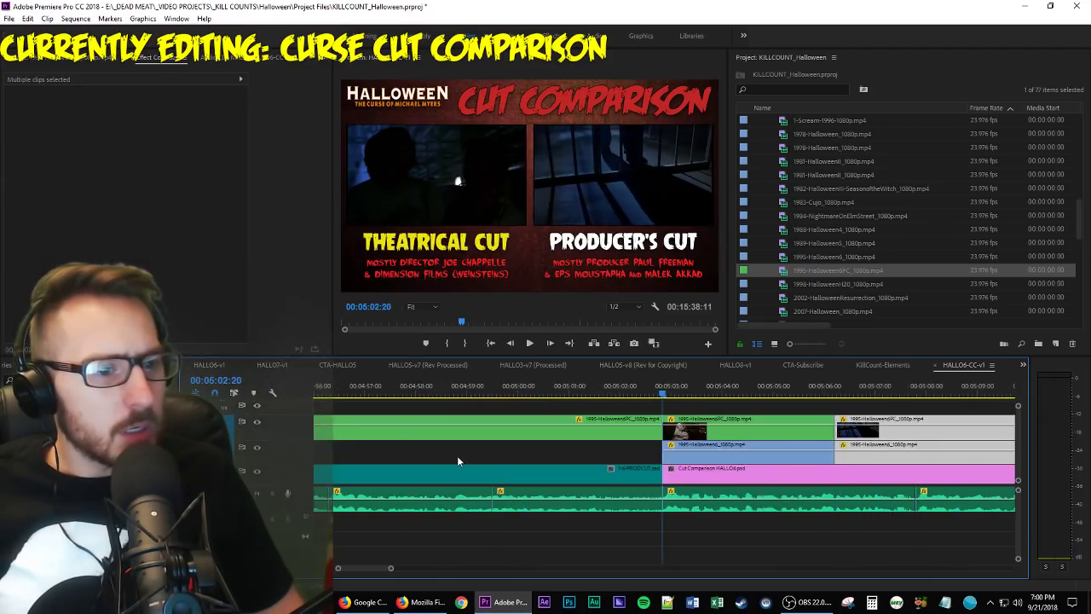
pyautogui.press('space')
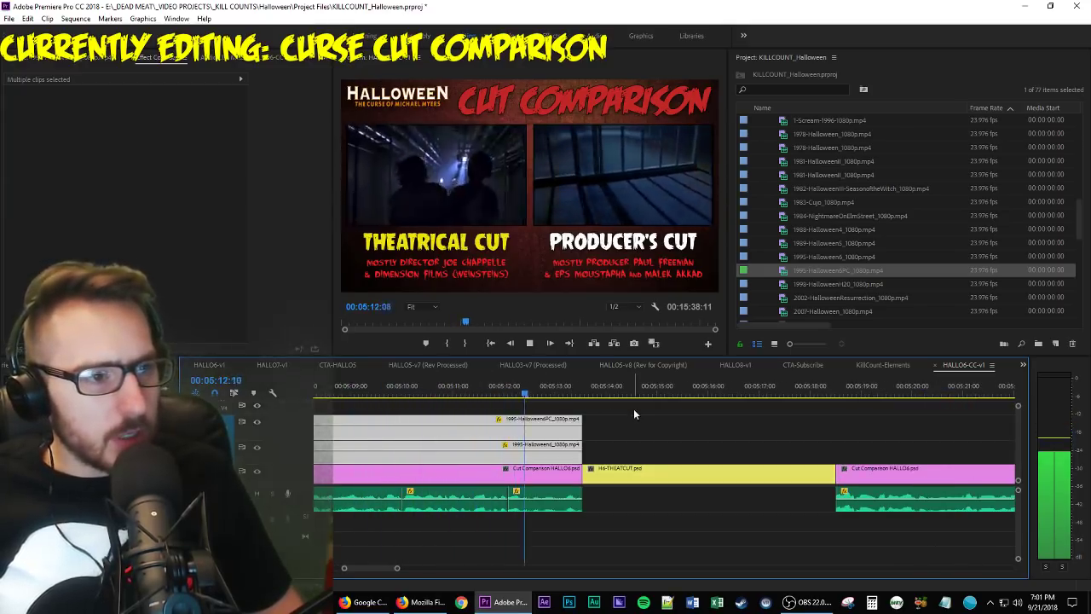
pyautogui.press('space')
pyautogui.scroll(5, 634, 414)
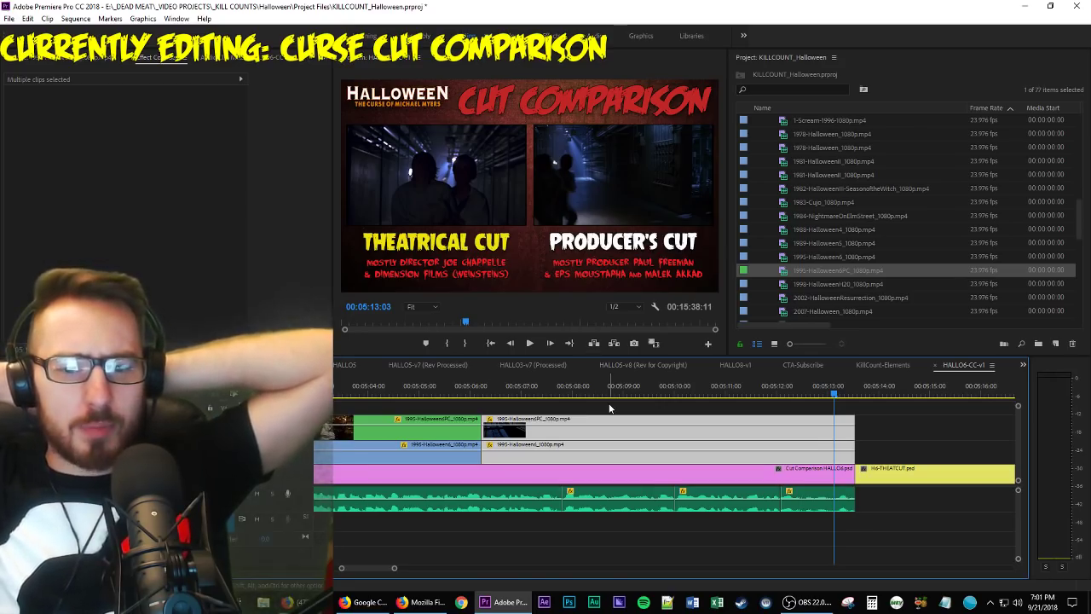
pyautogui.press('Up')
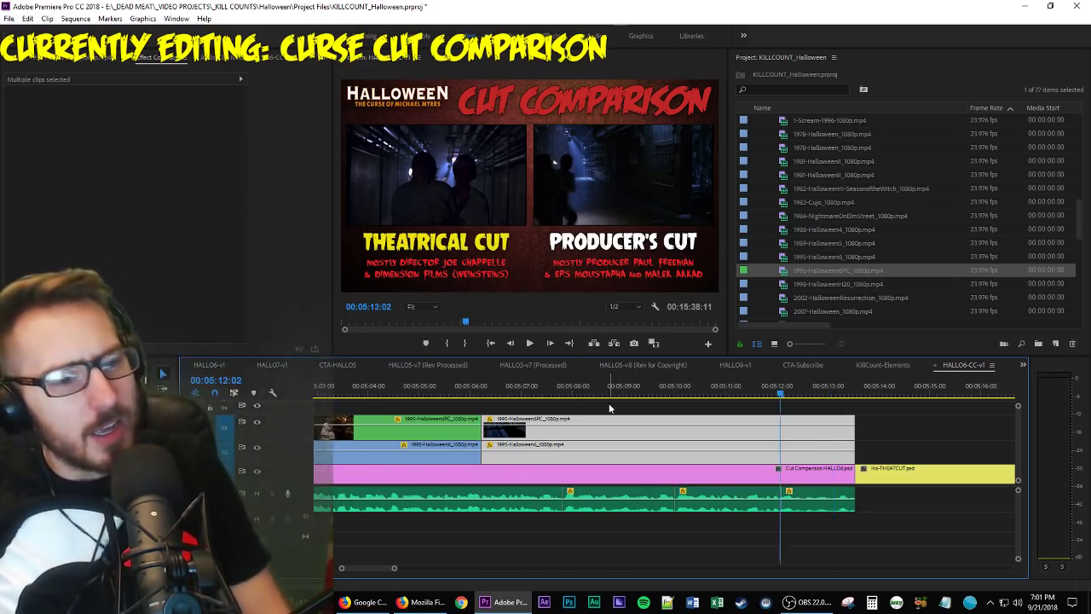
pyautogui.press('Up')
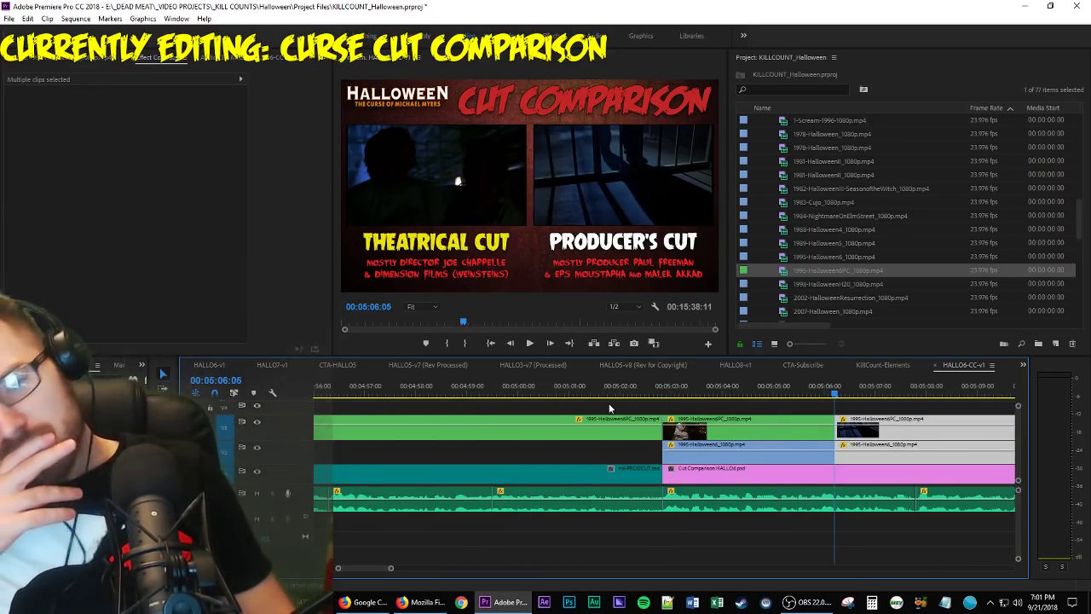
pyautogui.press('space')
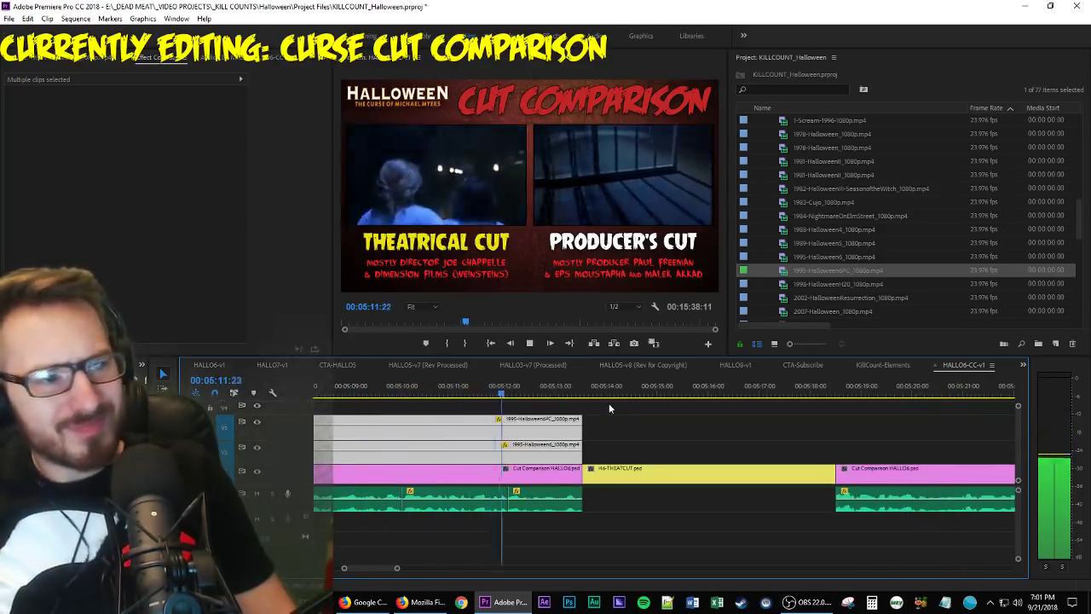
pyautogui.press('space')
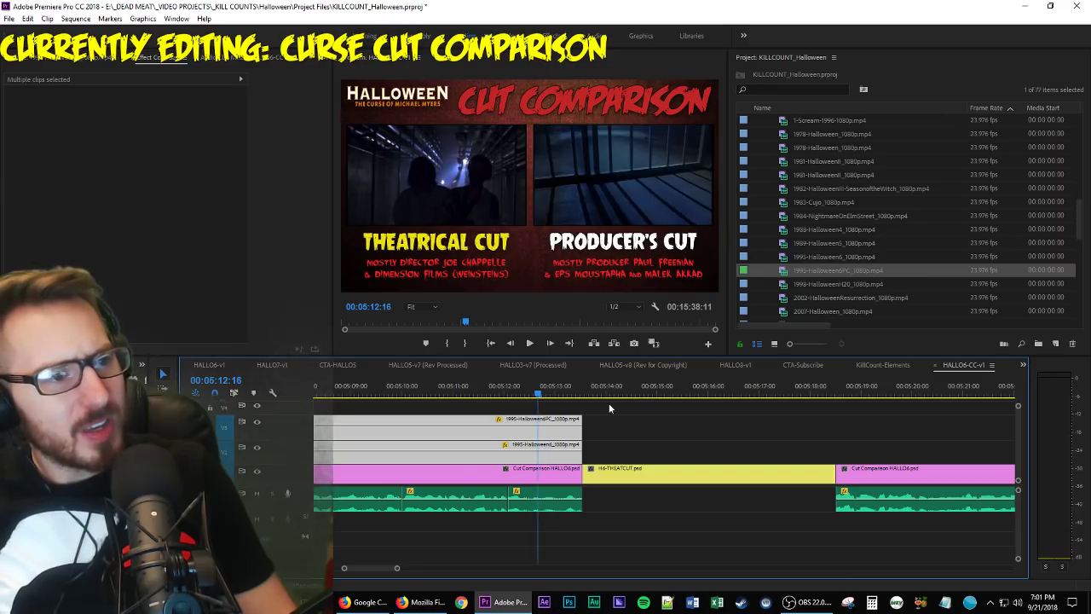
# Place a copy of the H6-PRODCUT.psd frame over the Cut Comparison graphic from 00:05:06:05 to the section's end.
pyautogui.press('Up')
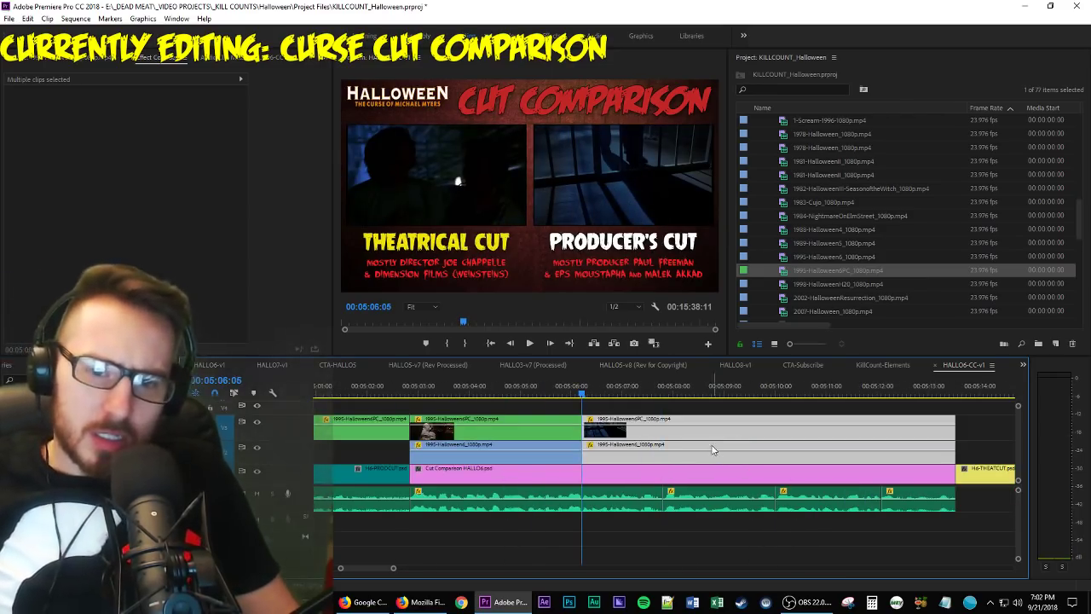
pyautogui.scroll(-2, 694, 457)
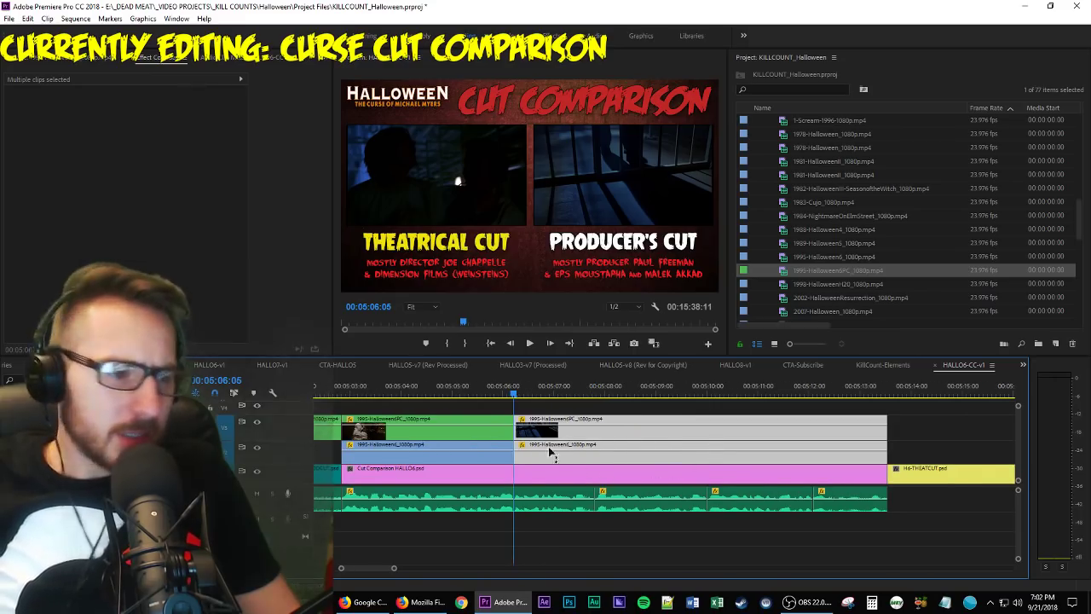
pyautogui.click(579, 400)
pyautogui.keyDown('alt'); pyautogui.scroll(-4, 596, 411); pyautogui.keyUp('alt')
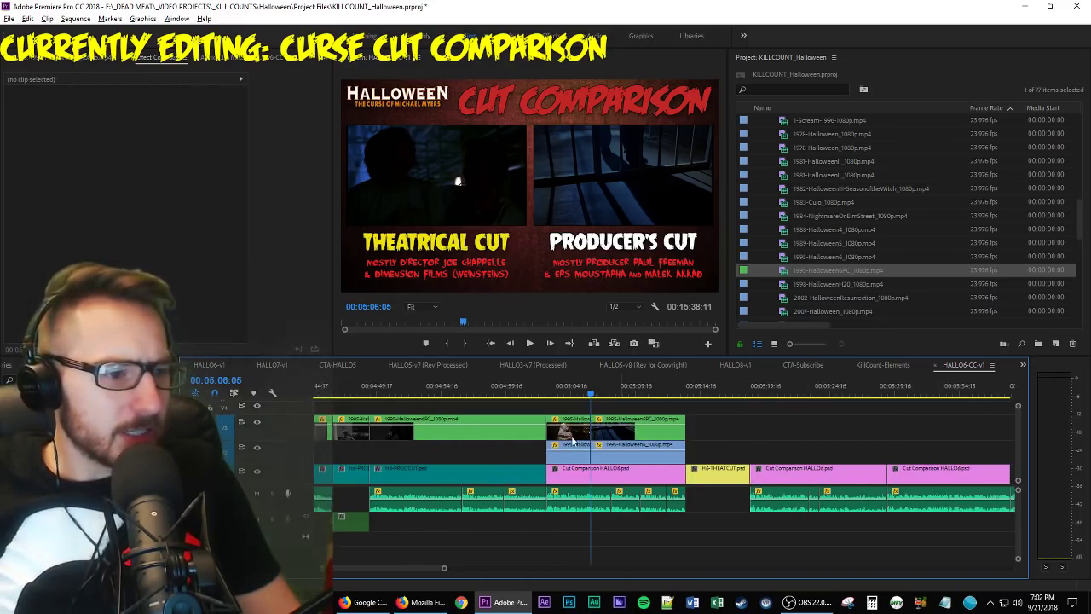
pyautogui.moveTo(410, 474); pyautogui.dragTo(610, 478)
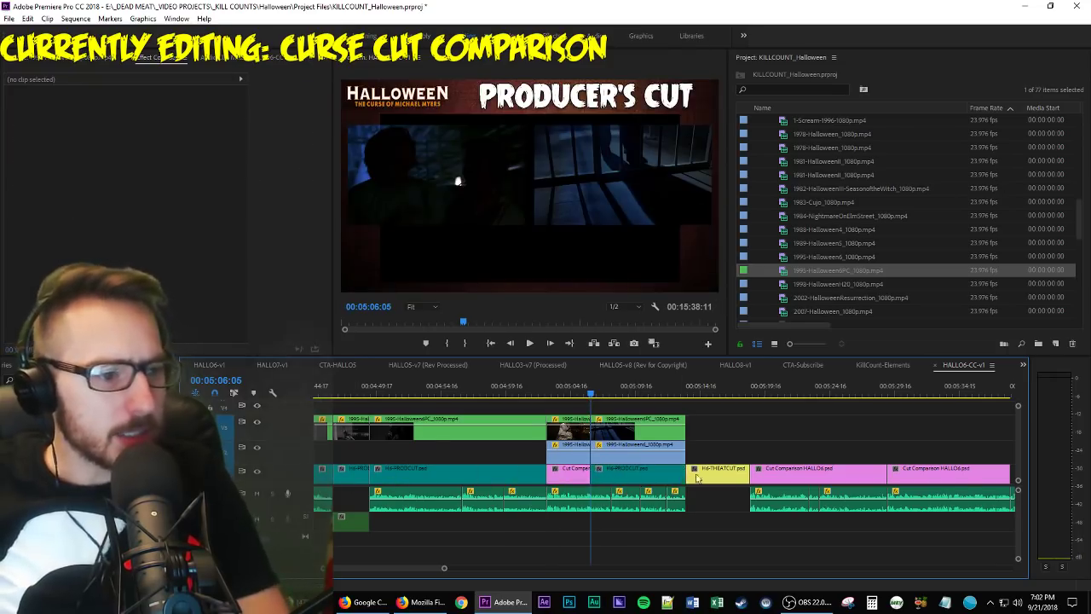
# Copy the Motion settings of the preceding framed Producer's Cut clip, position 960.0, 602.0 and scale 79.0, onto the Producer's Cut corridor clip.
pyautogui.click(459, 444)
pyautogui.click(459, 440)
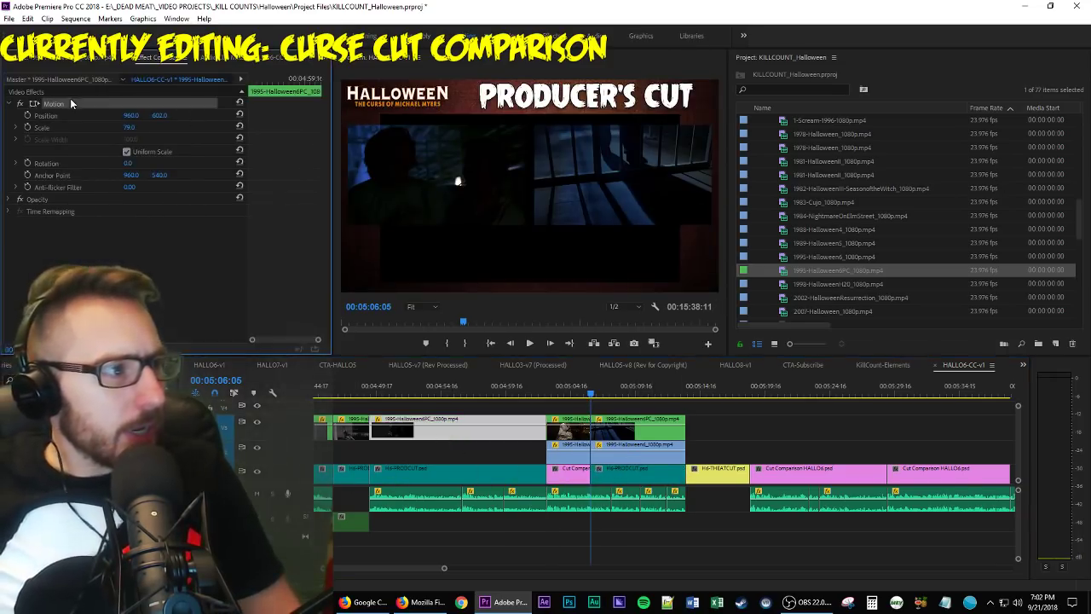
pyautogui.click(644, 435)
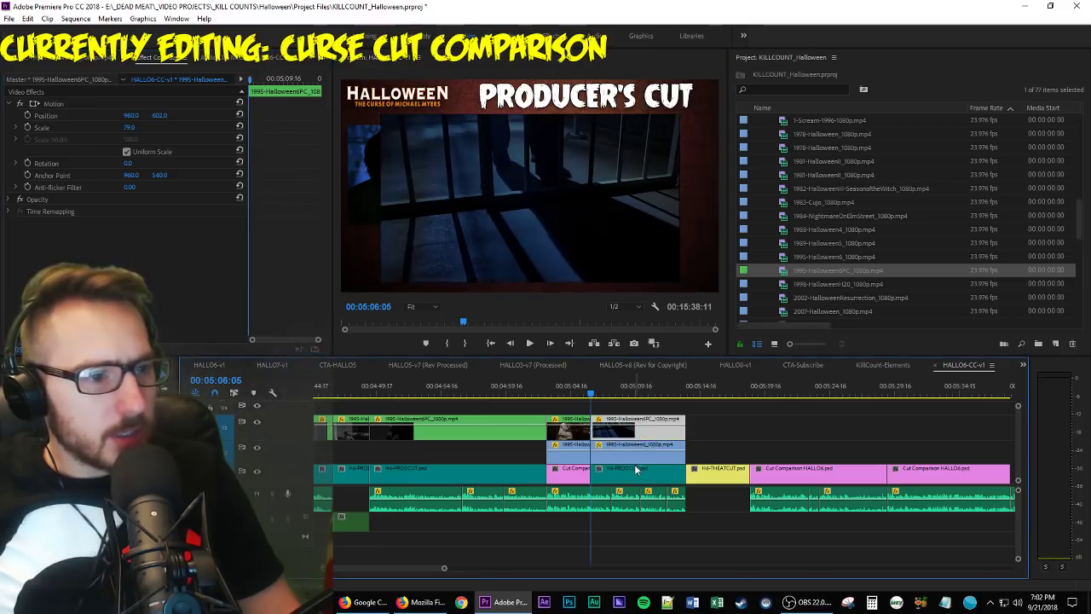
# Delete the theatrical corridor clip beneath the Producer's Cut insert and play the section from 00:05:04:07.
pyautogui.click(635, 460)
pyautogui.press('Delete')
pyautogui.click(568, 390)
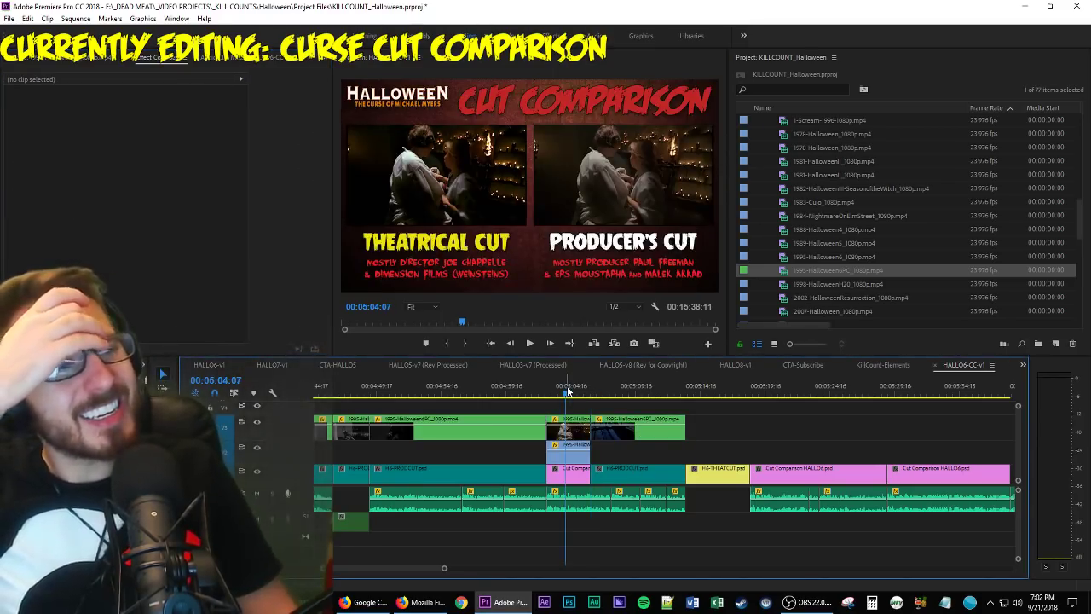
pyautogui.press('j')
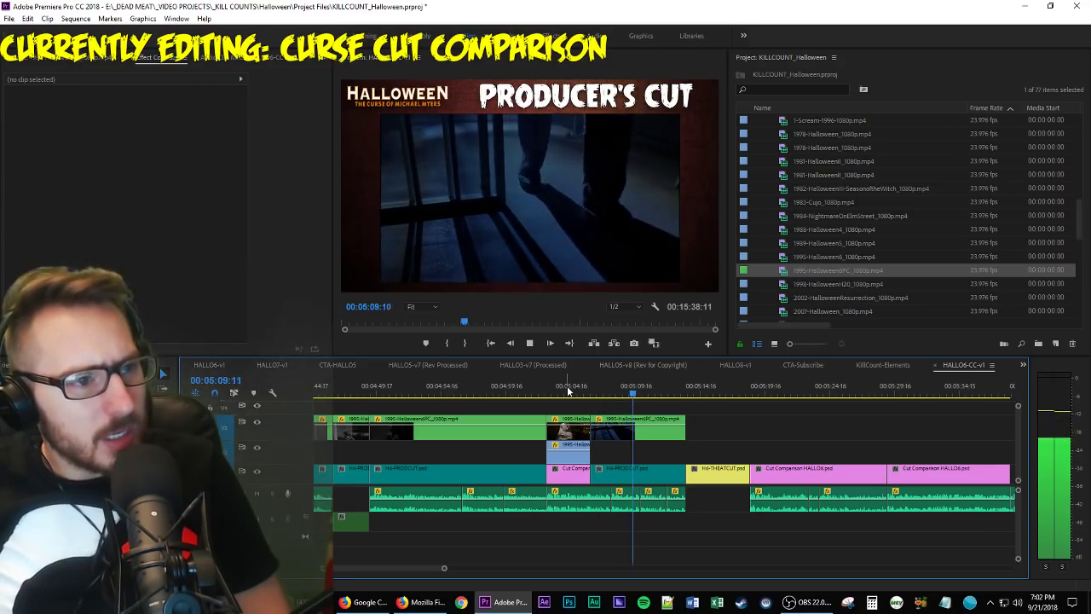
# Play the side-by-side candlelit clips repeatedly from their start, checking them up to 00:05:04:22.
pyautogui.click(567, 391)
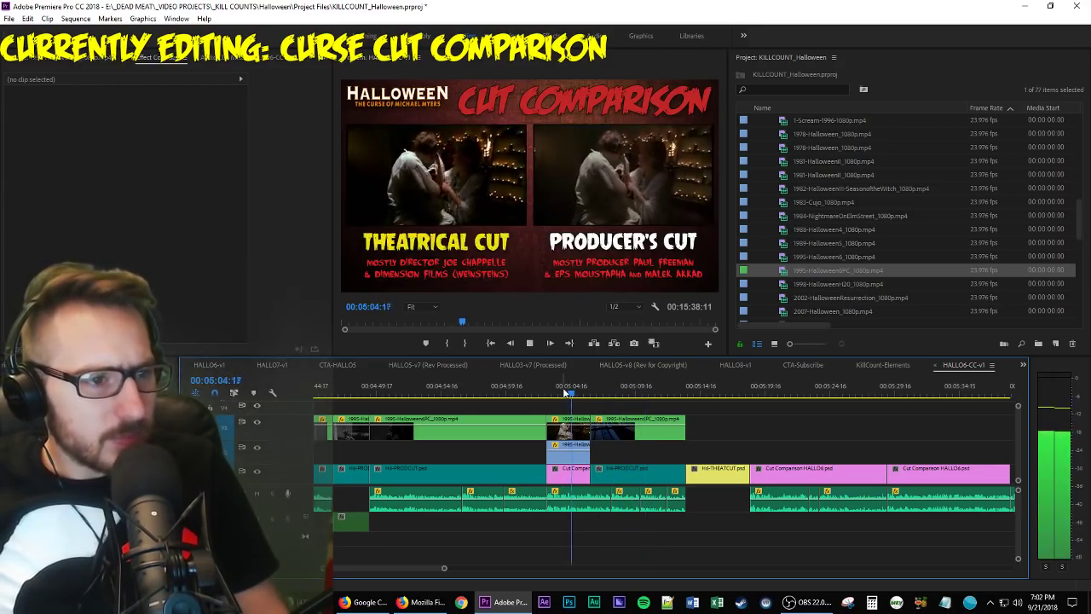
pyautogui.press('space')
pyautogui.scroll(3, 528, 424)
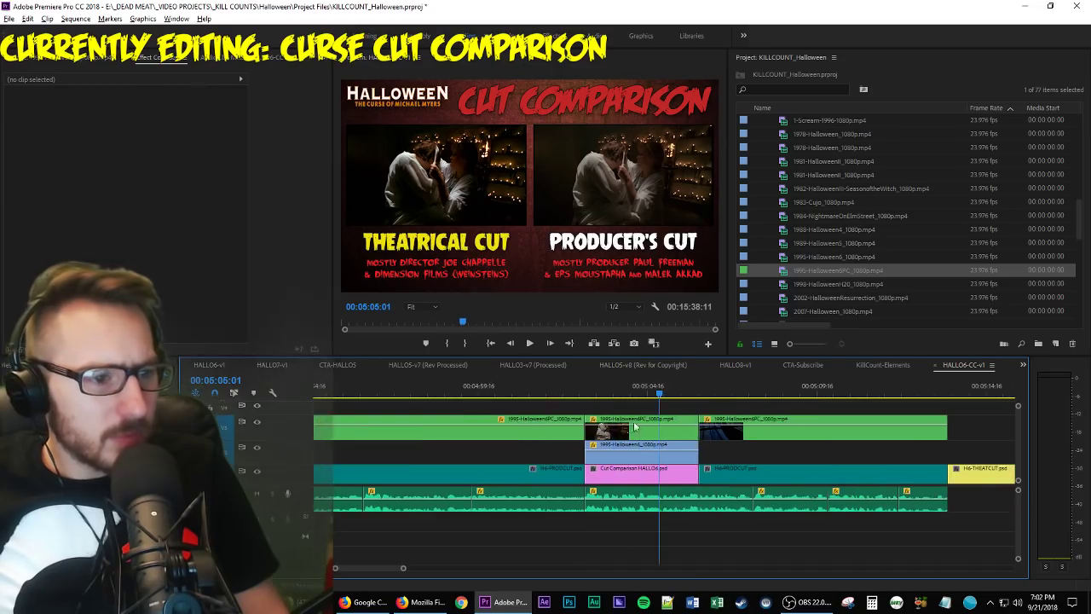
pyautogui.click(614, 426)
pyautogui.keyDown('shift'); pyautogui.click(635, 460); pyautogui.keyUp('shift')
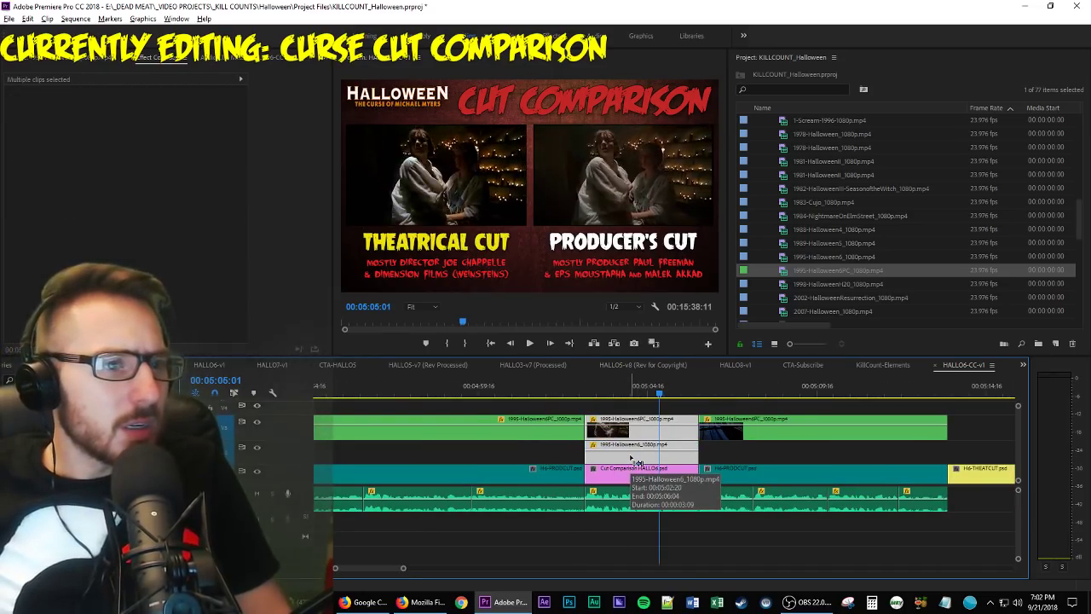
pyautogui.press('space')
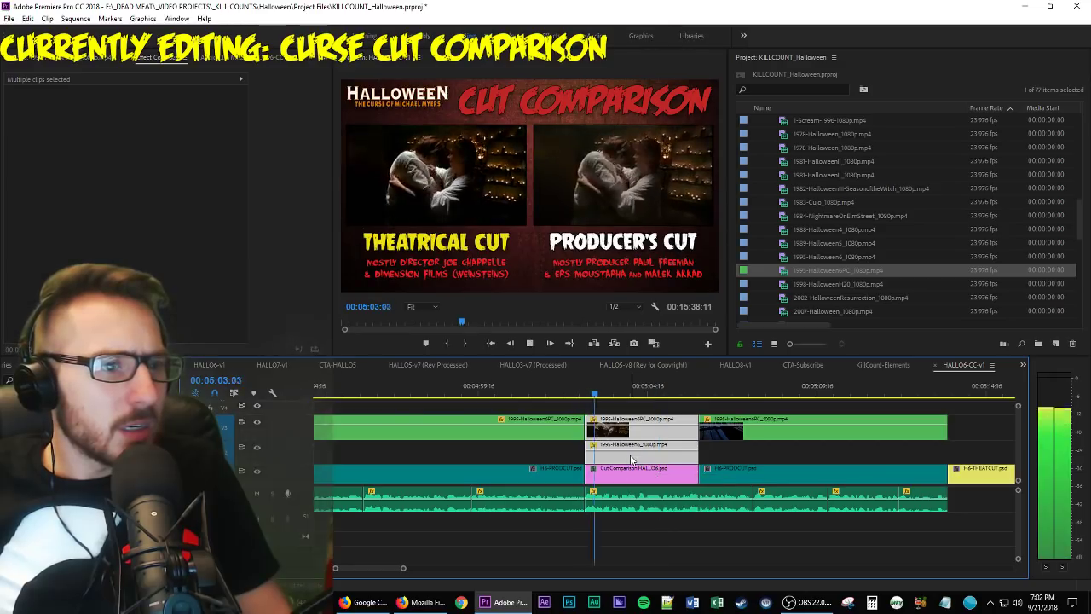
pyautogui.press('space')
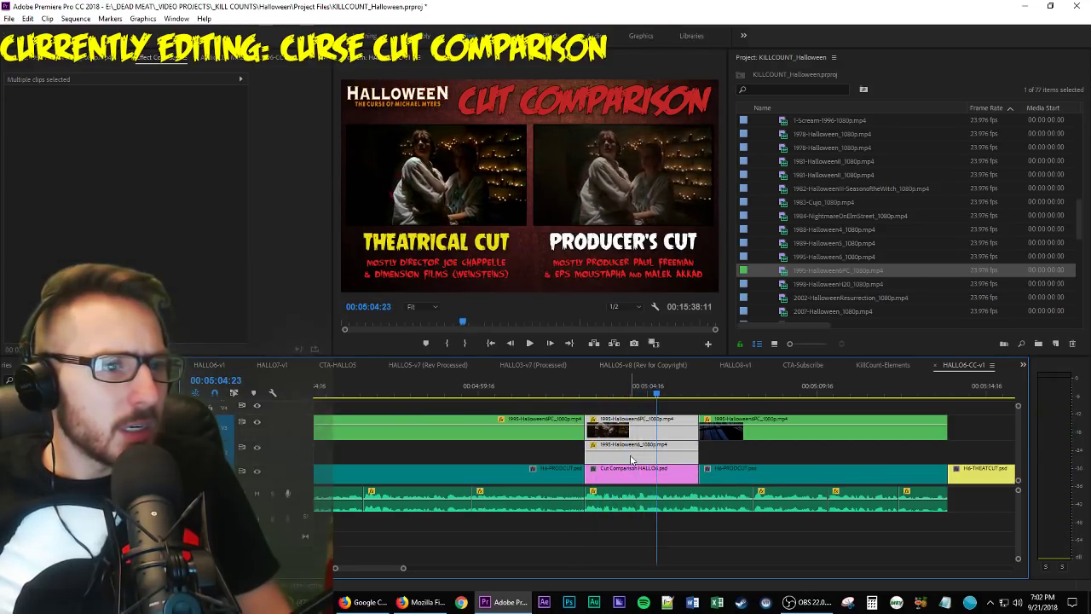
pyautogui.press('space')
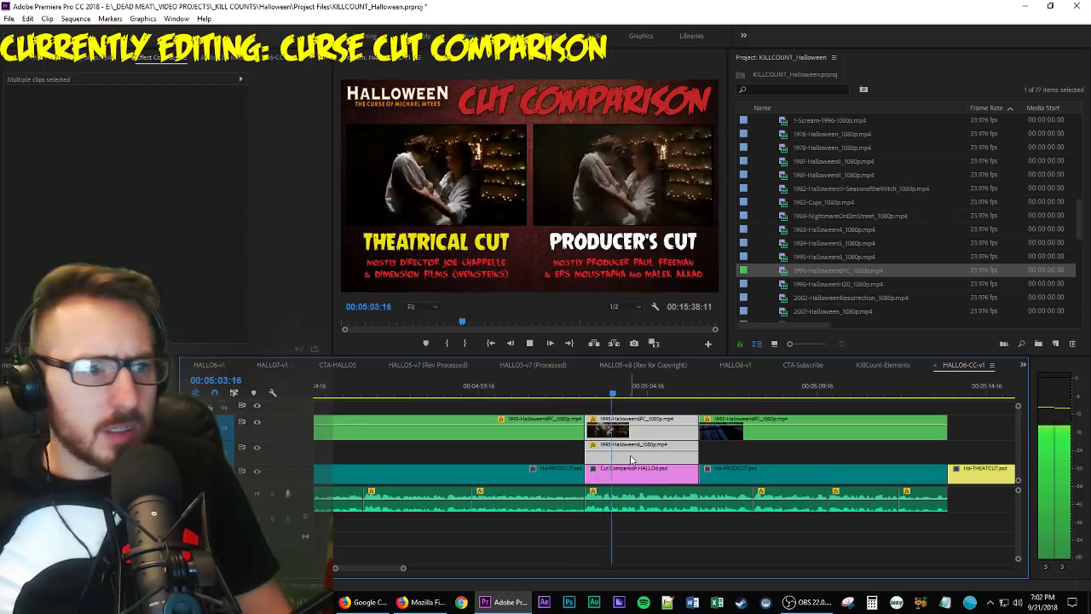
pyautogui.press('space')
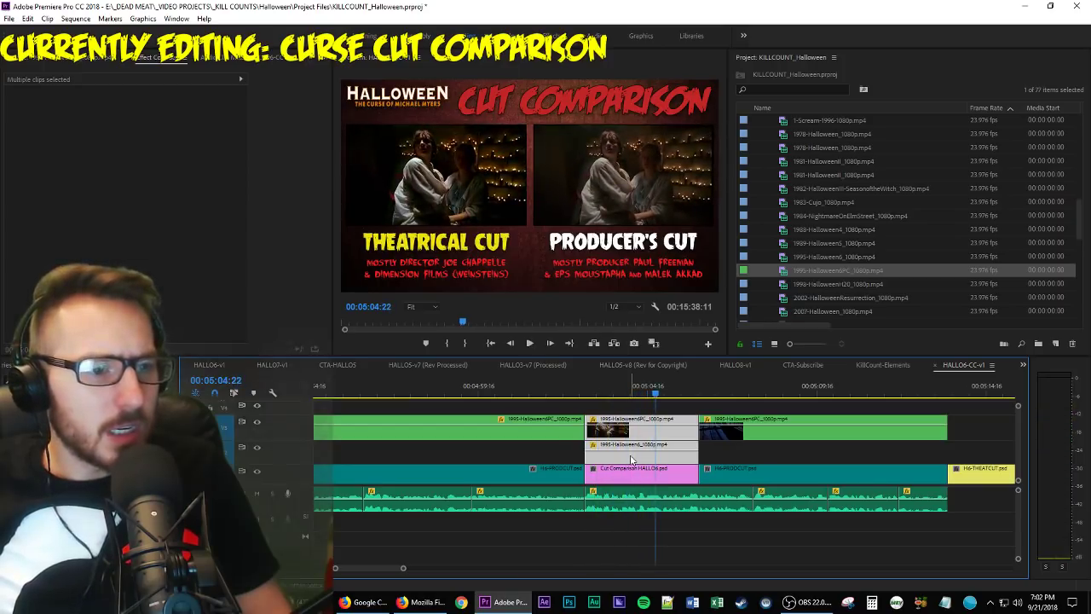
# Move the cut between the side-by-side clips and the framed Producer's Cut corridor insert back to 00:05:04:22 on all video tracks.
pyautogui.moveTo(738, 444); pyautogui.dragTo(727, 473)
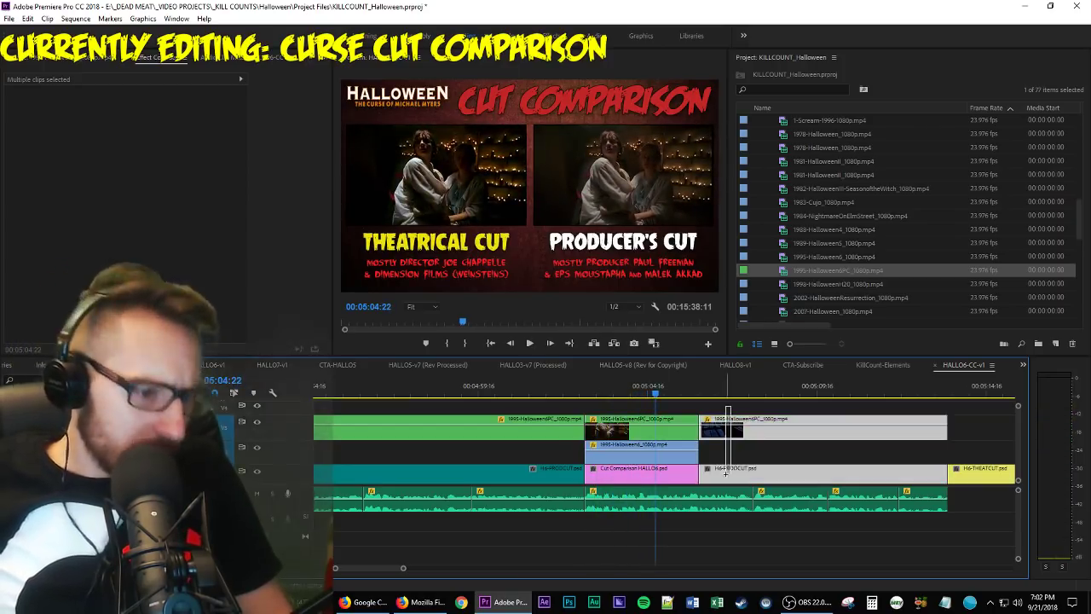
pyautogui.moveTo(705, 425); pyautogui.dragTo(655, 458)
pyautogui.click(679, 457)
# Play the framed Producer's Cut corridor insert past its end at 00:05:13:13, and replay its closing part from about 00:05:10:00.
pyautogui.press('space')
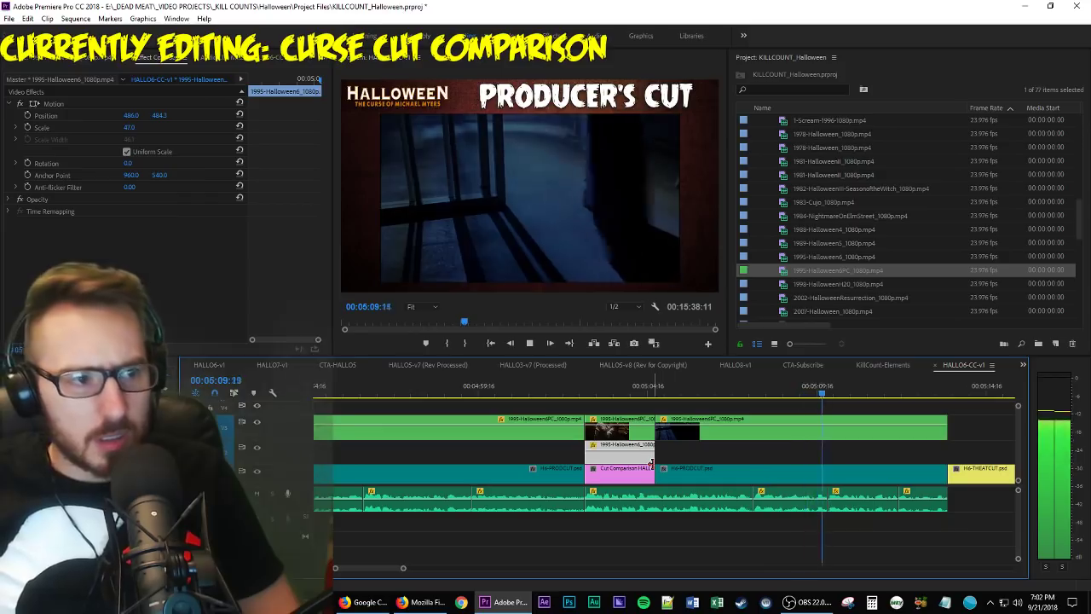
pyautogui.scroll(-2, 880, 491)
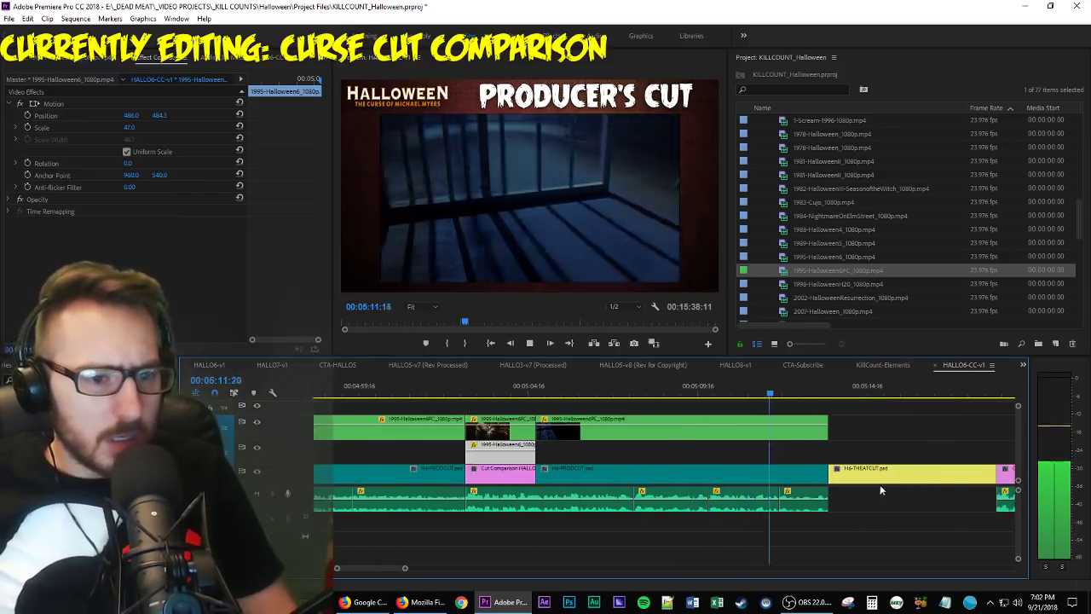
pyautogui.click(892, 436)
pyautogui.press('space')
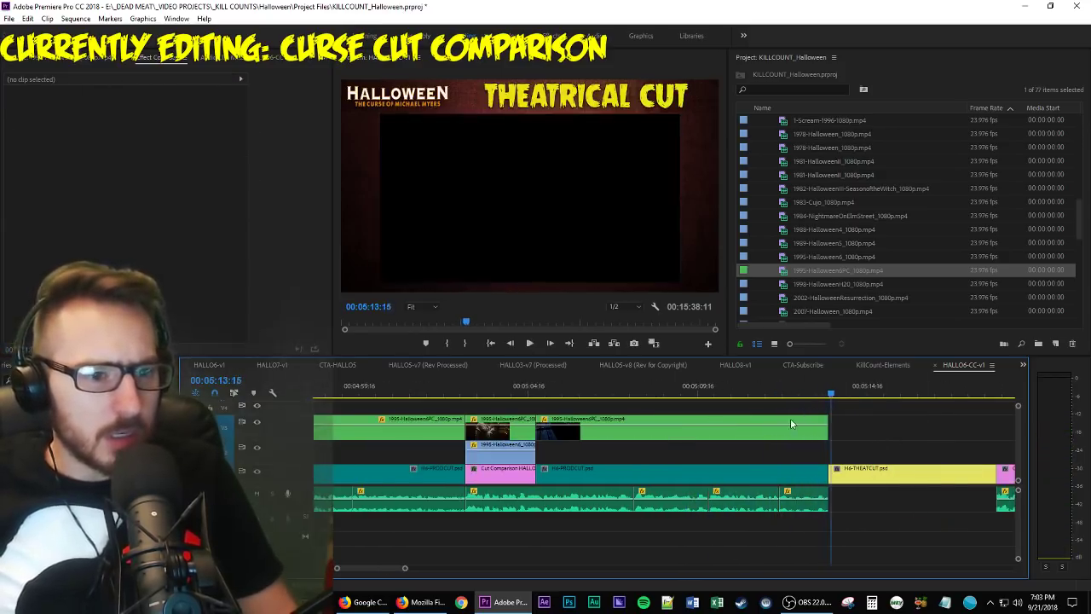
pyautogui.click(790, 424)
pyautogui.press('Left')
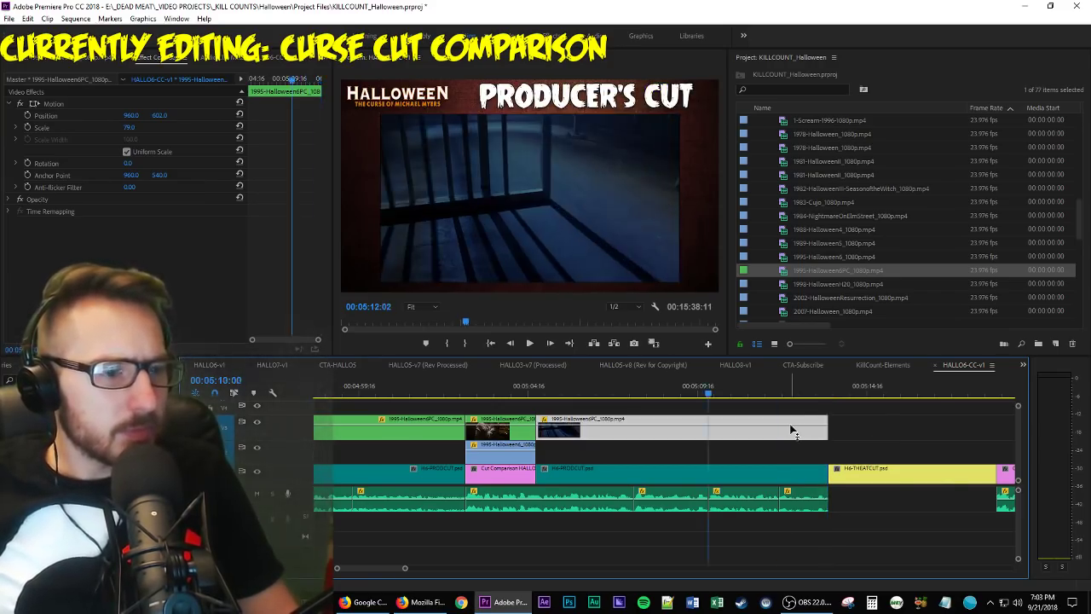
pyautogui.press('Up')
pyautogui.press('space')
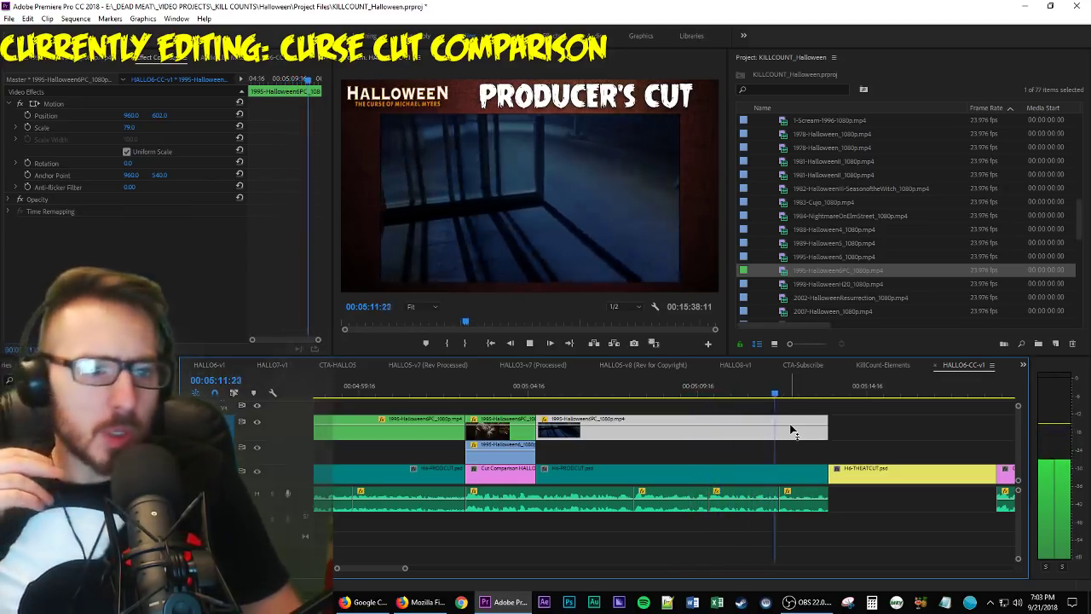
pyautogui.press('space')
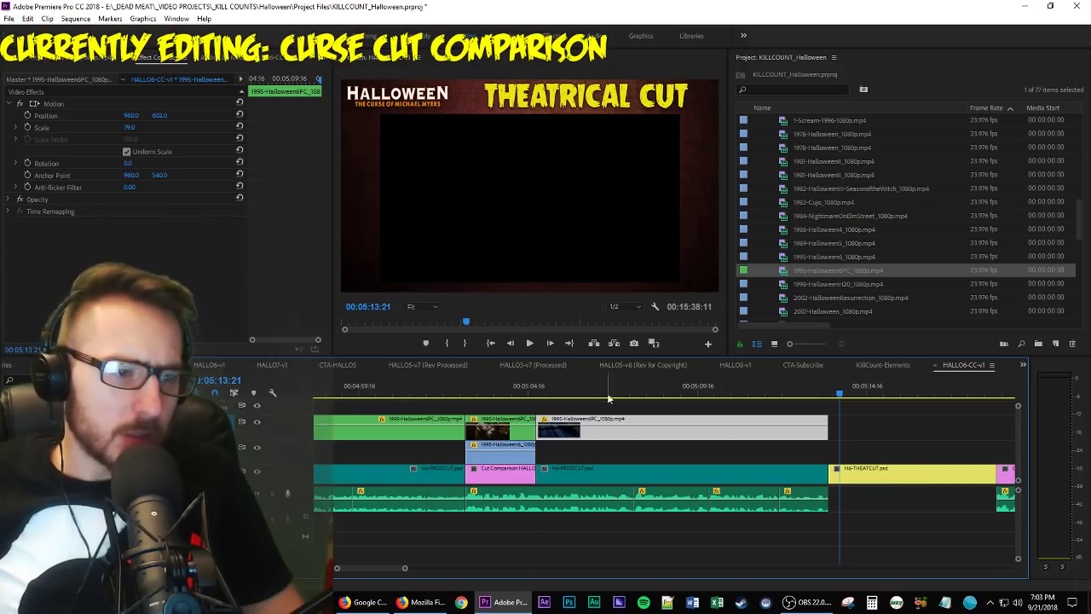
# Open the theatrical candlelit clip in the source view and mark an In point at the blue-lit shot of two figures from behind.
pyautogui.doubleClick(534, 431)
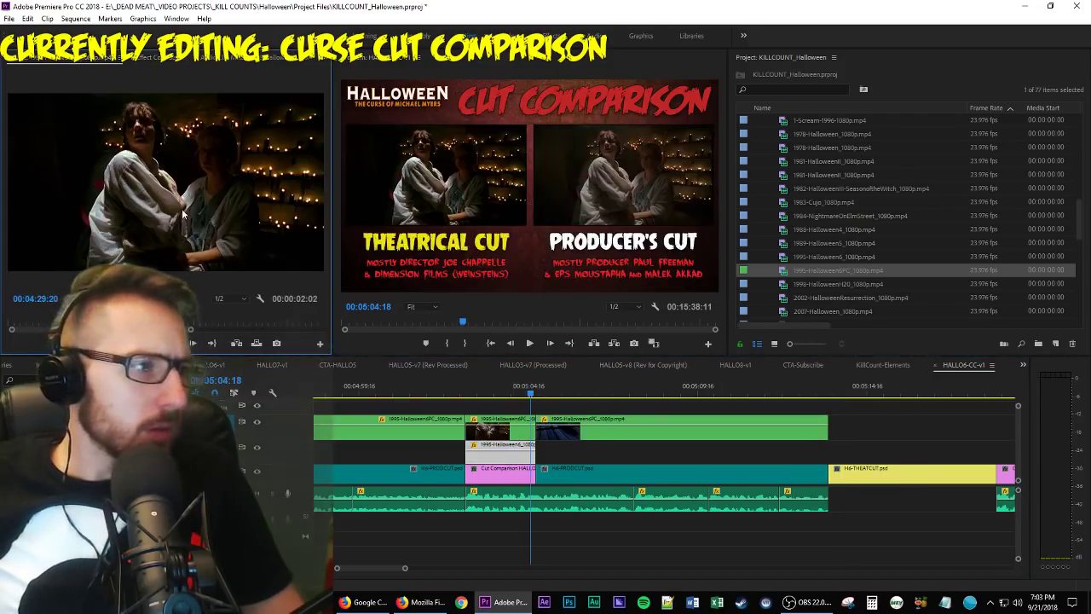
pyautogui.press('space')
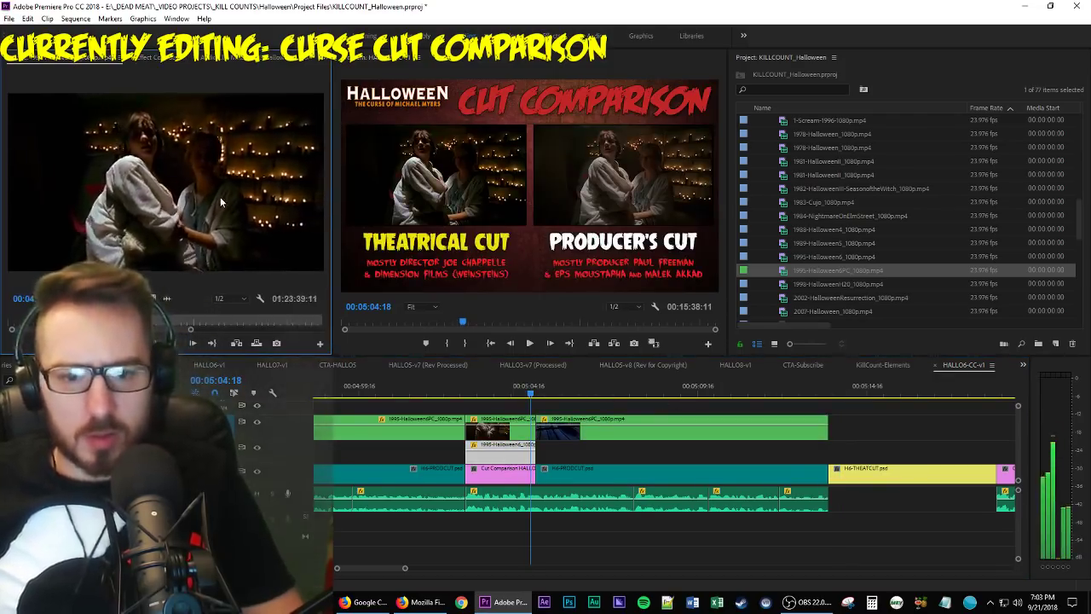
pyautogui.press('o')
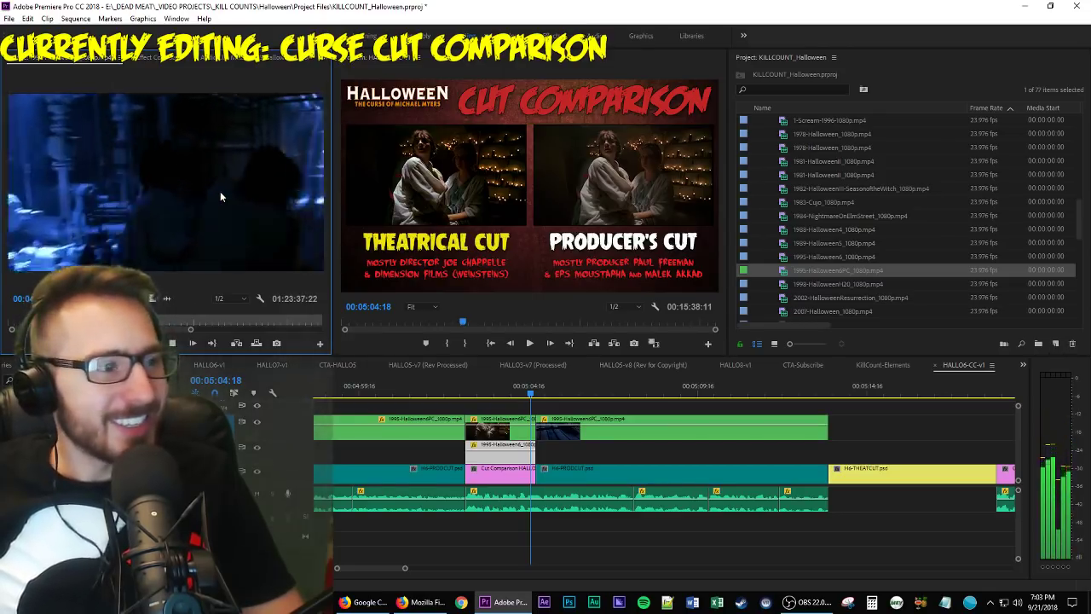
pyautogui.press('i')
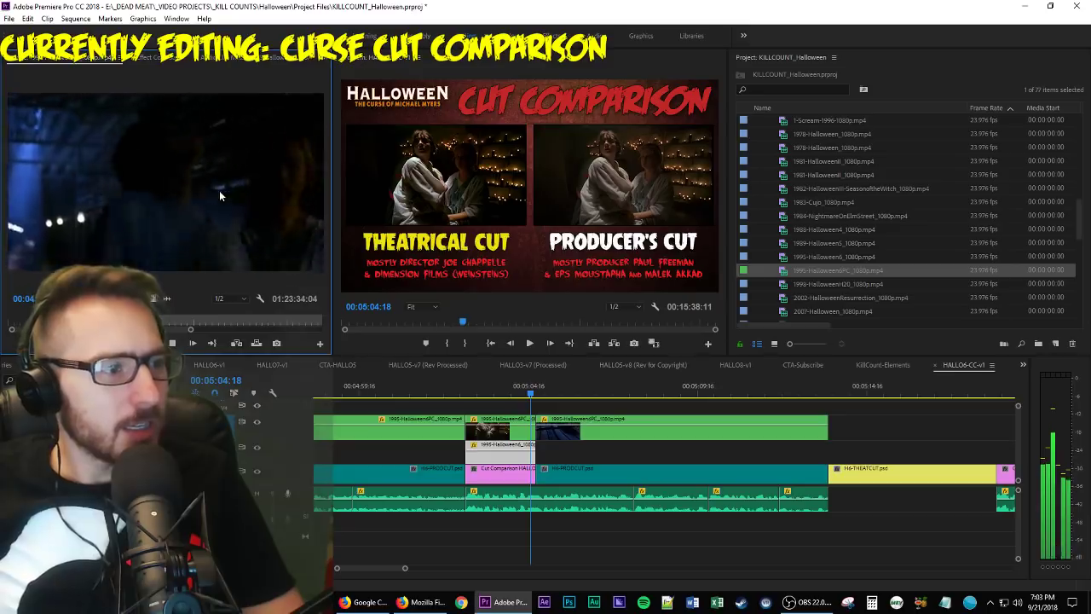
pyautogui.press('i')
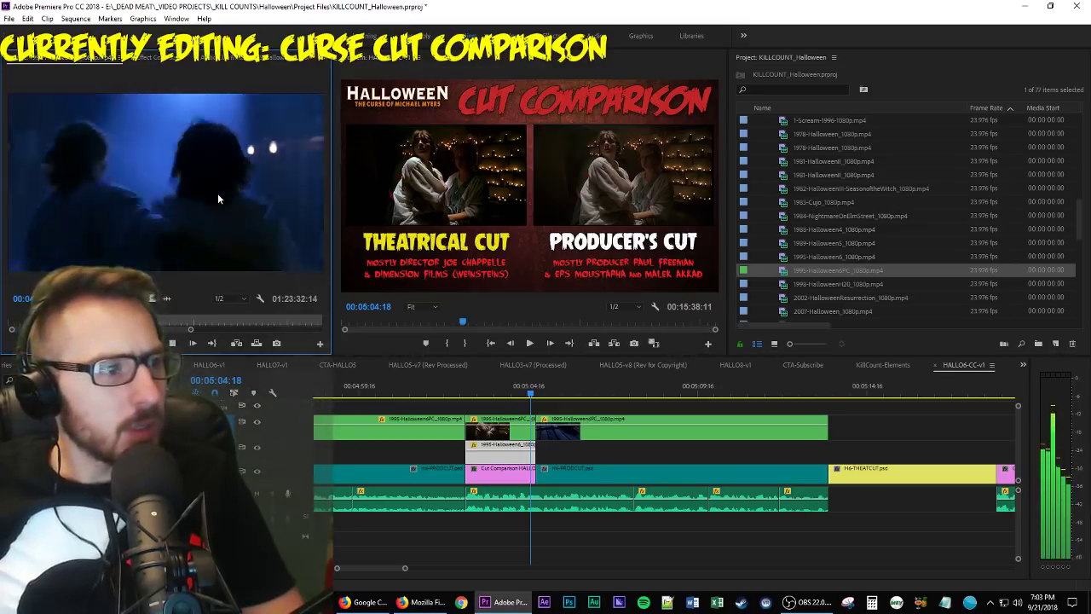
pyautogui.press('i')
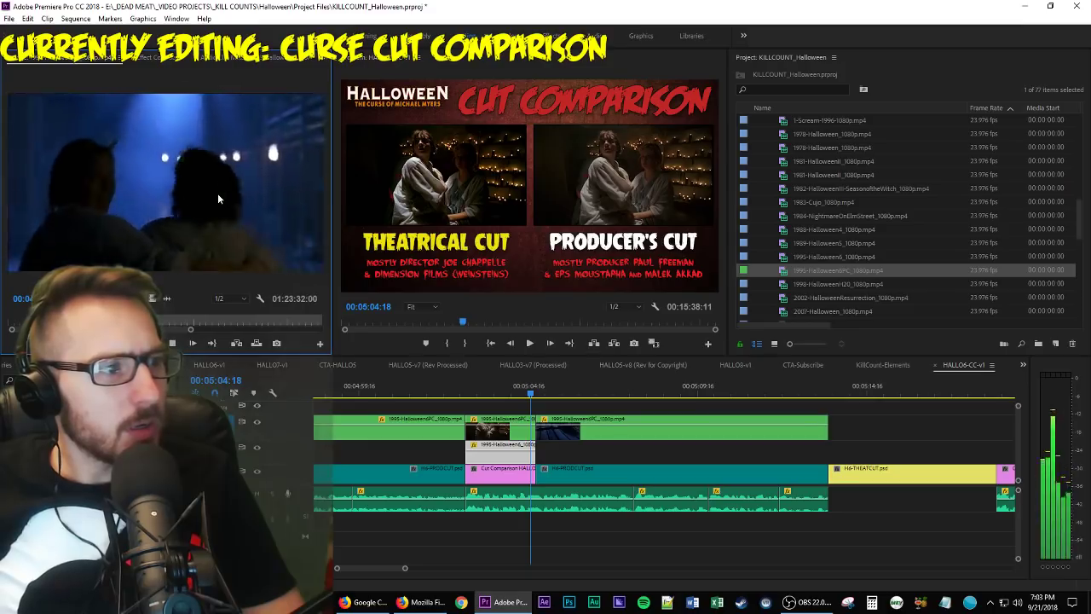
pyautogui.press('i')
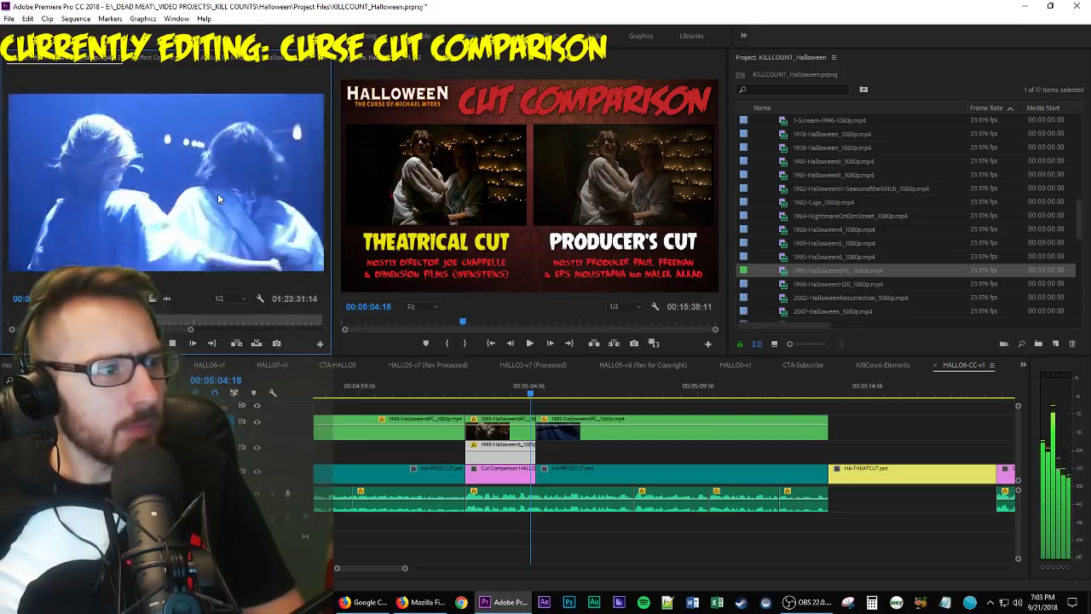
# Mark the Out point for a 3:17 range and insert it after the Producer's Cut insert at 00:05:13:13, with its video on the upper track.
pyautogui.press('o')
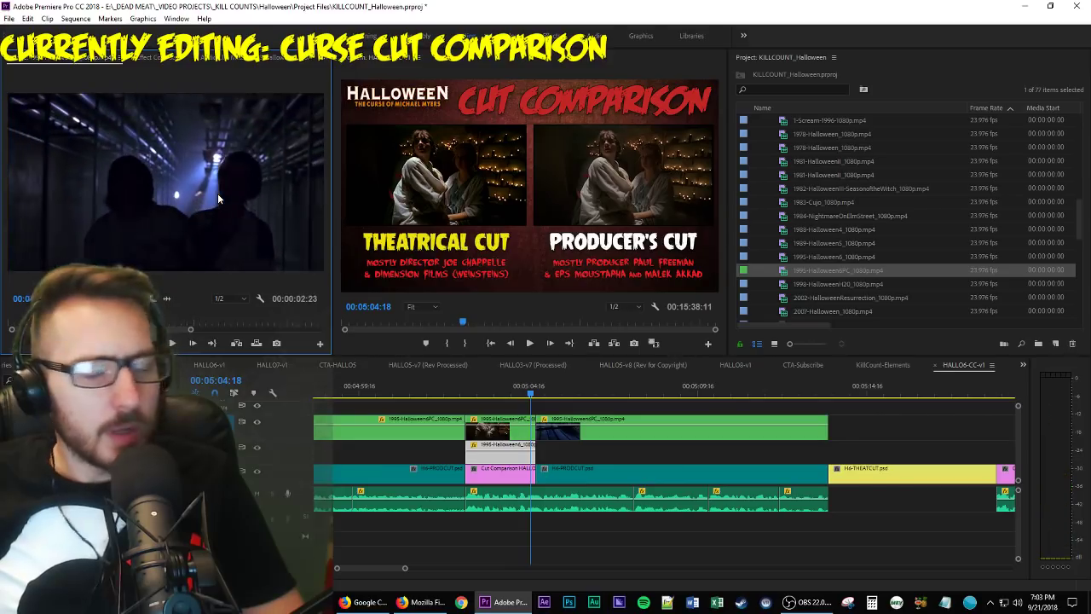
pyautogui.press('o')
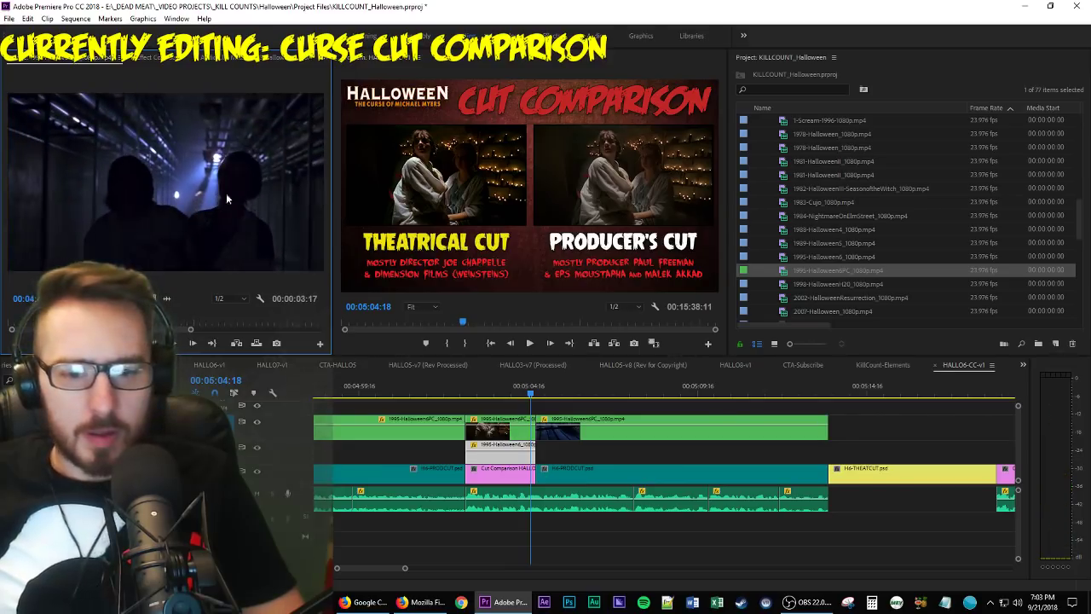
pyautogui.click(876, 394)
pyautogui.click(243, 342)
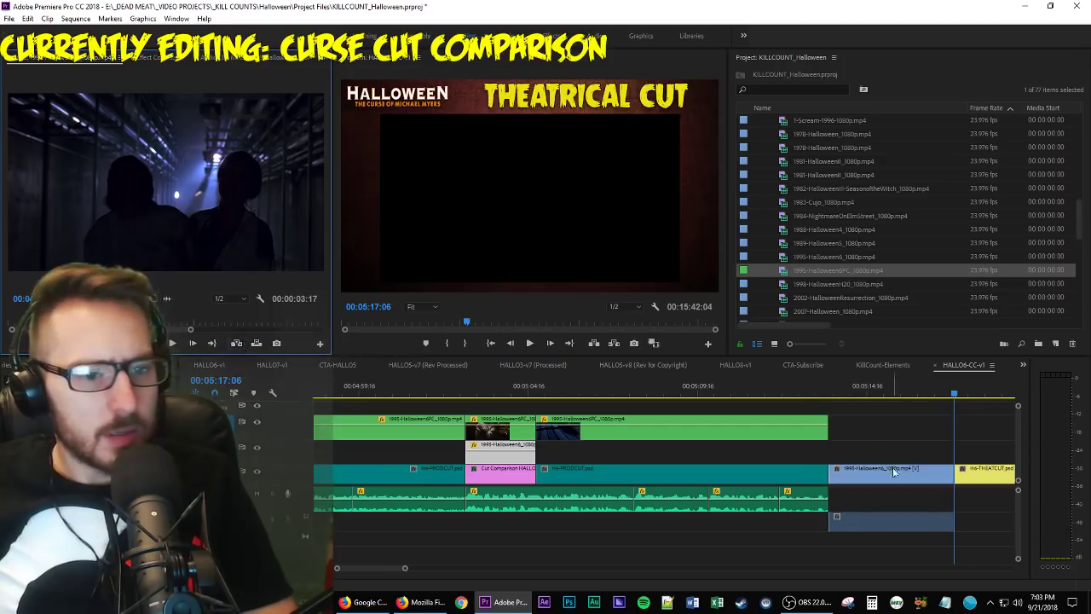
# Replay the corridor section and move the H6-THEATCUT.psd frame beneath the new theatrical clip, starting at 00:05:13:13.
pyautogui.click(743, 392)
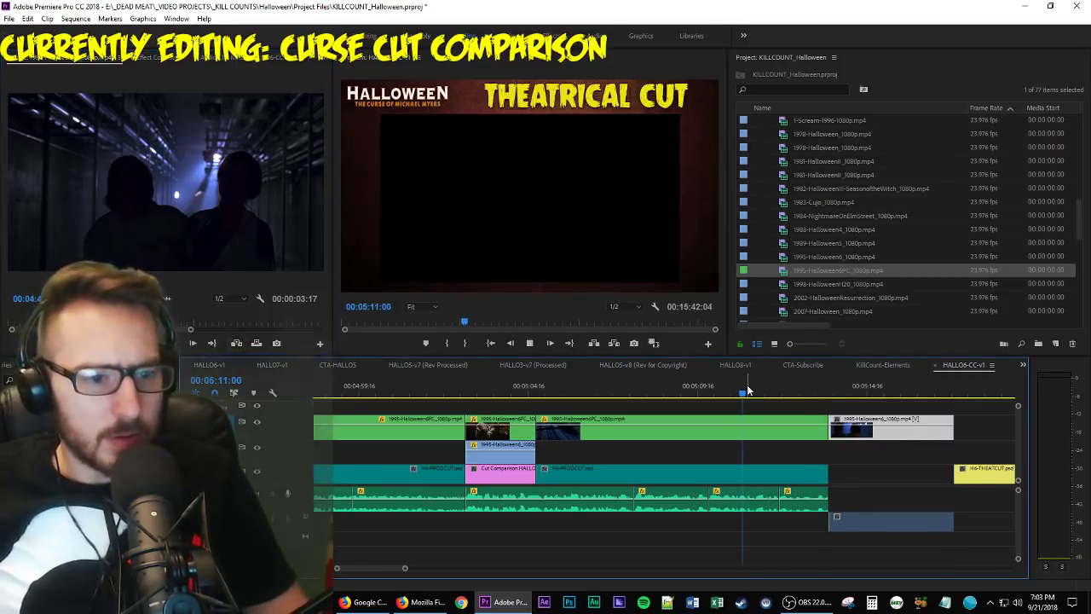
pyautogui.press('space')
pyautogui.press('space')
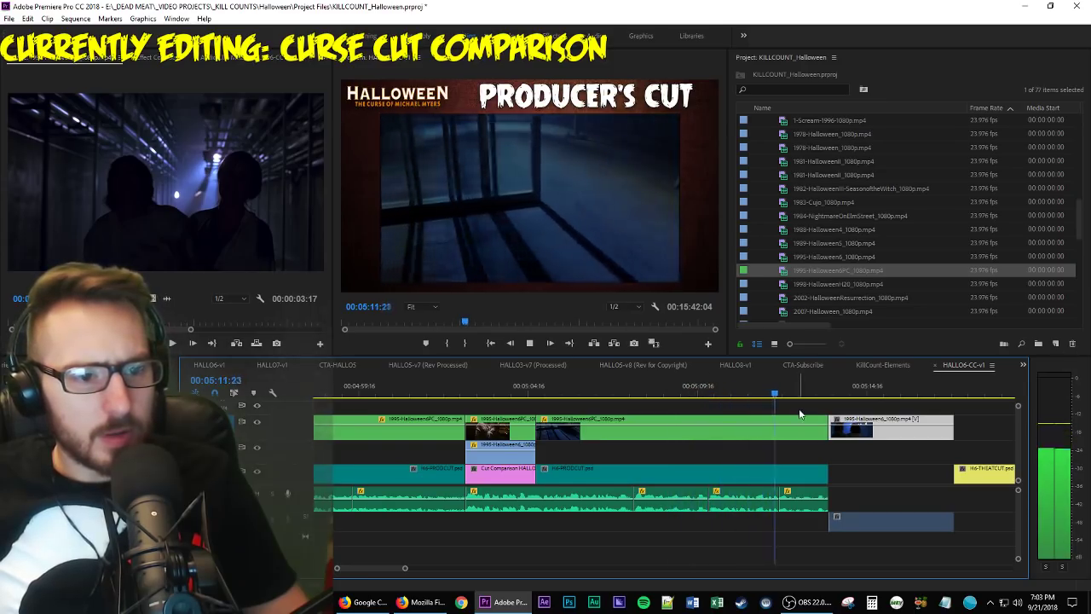
pyautogui.press('space')
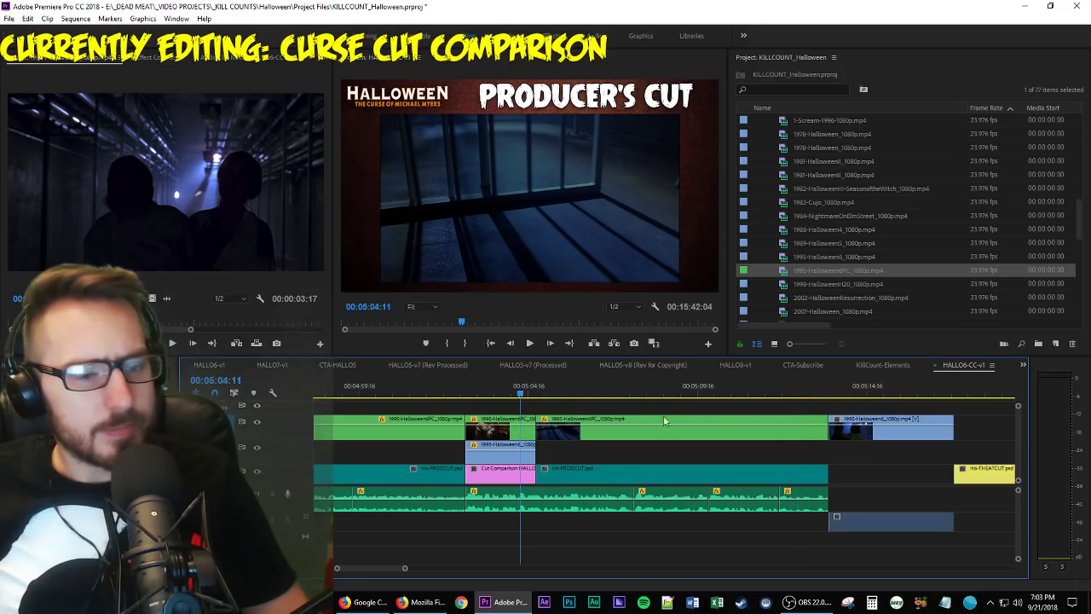
pyautogui.moveTo(805, 397); pyautogui.dragTo(796, 398)
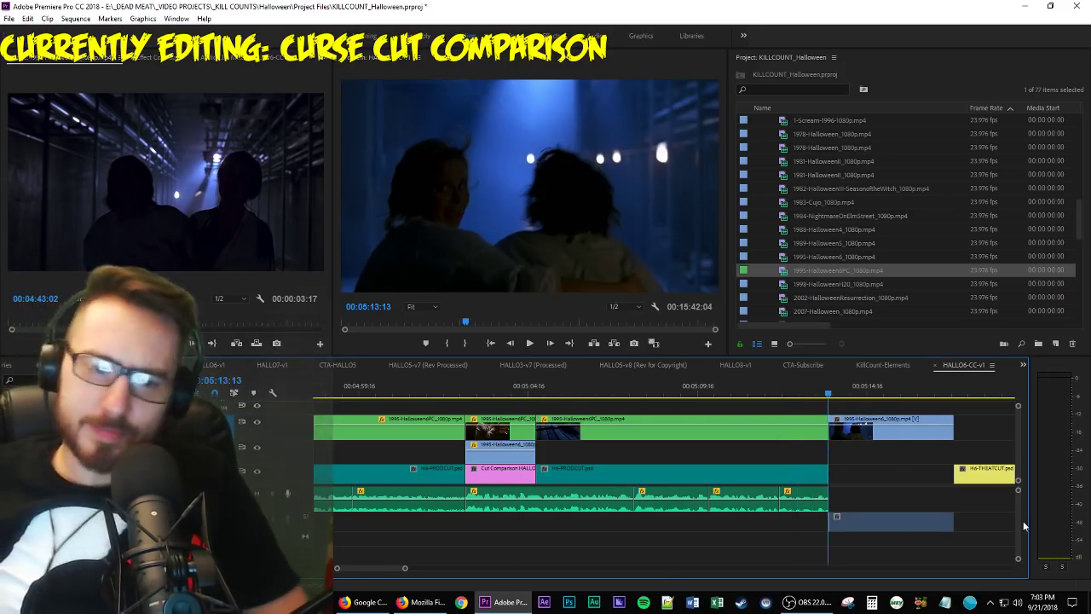
pyautogui.scroll(-3, 891, 493)
pyautogui.moveTo(792, 475); pyautogui.dragTo(731, 471)
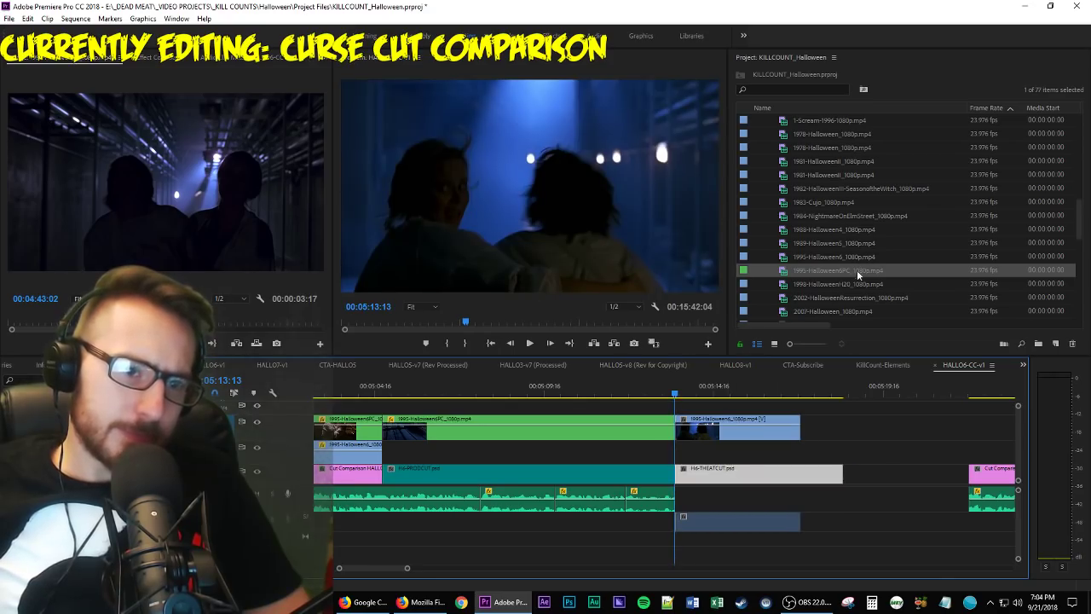
# Open 1995-Halloween6PC_1080p.mp4 in the source view, play past the barred-corridor shot, and mark a 4:10 range of the dark industrial corridor.
pyautogui.doubleClick(781, 270)
pyautogui.press('space')
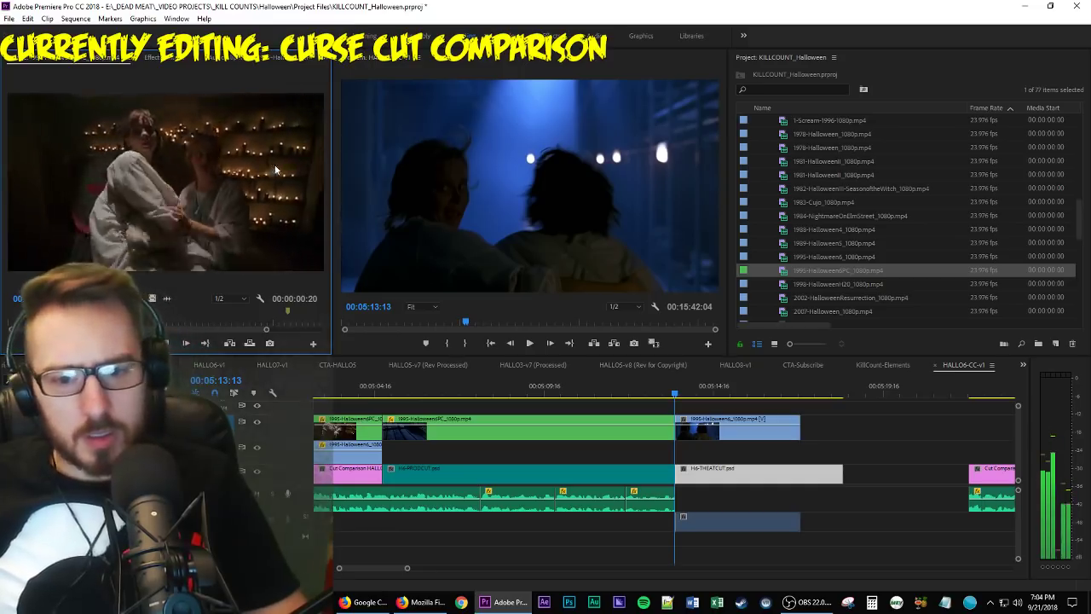
pyautogui.press('space')
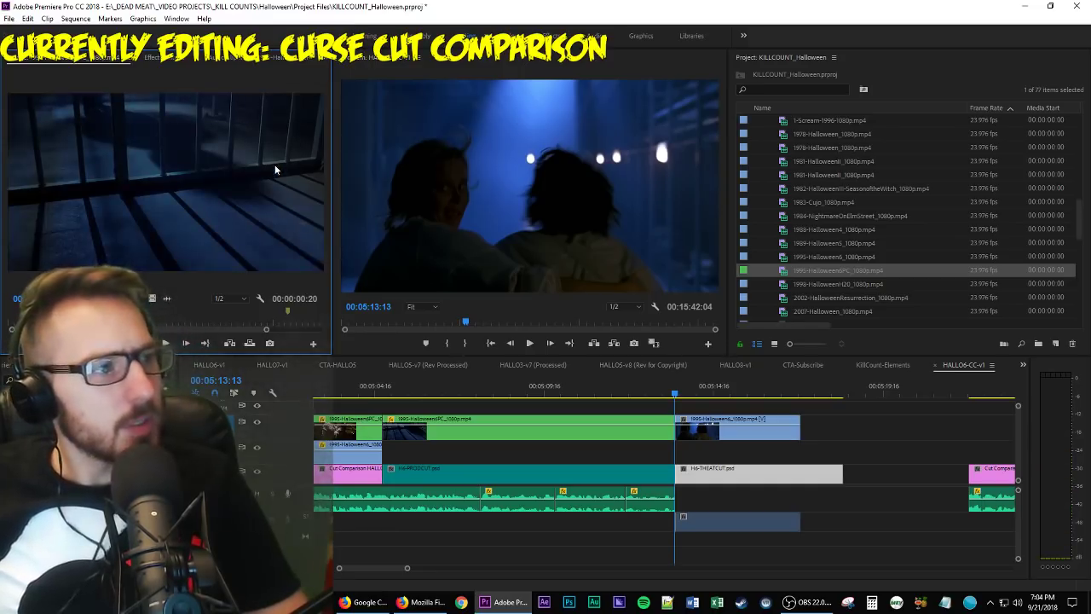
pyautogui.press('space')
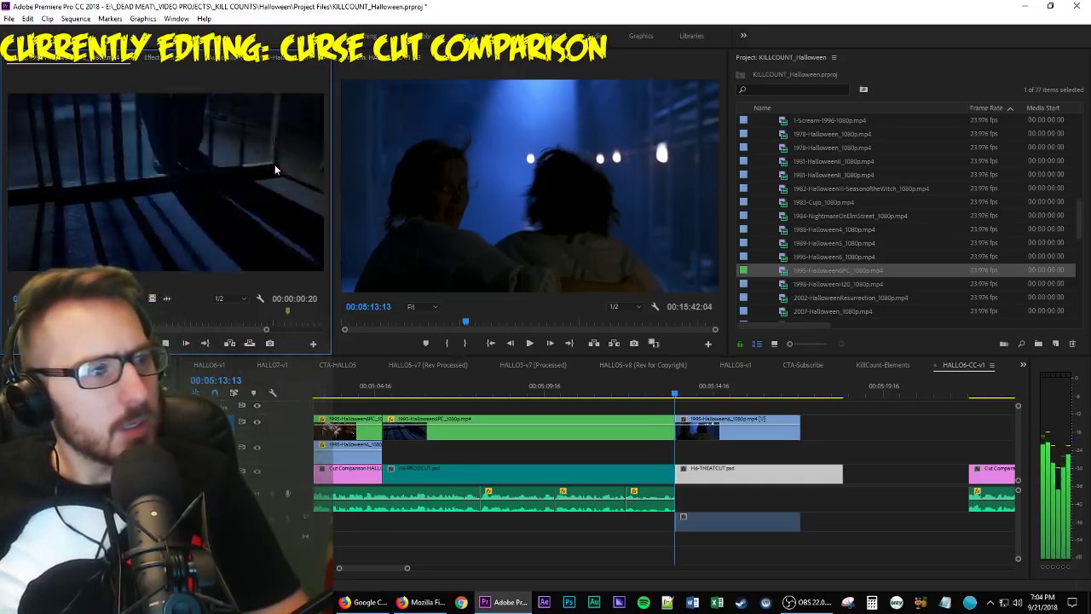
pyautogui.press('space')
pyautogui.press('space')
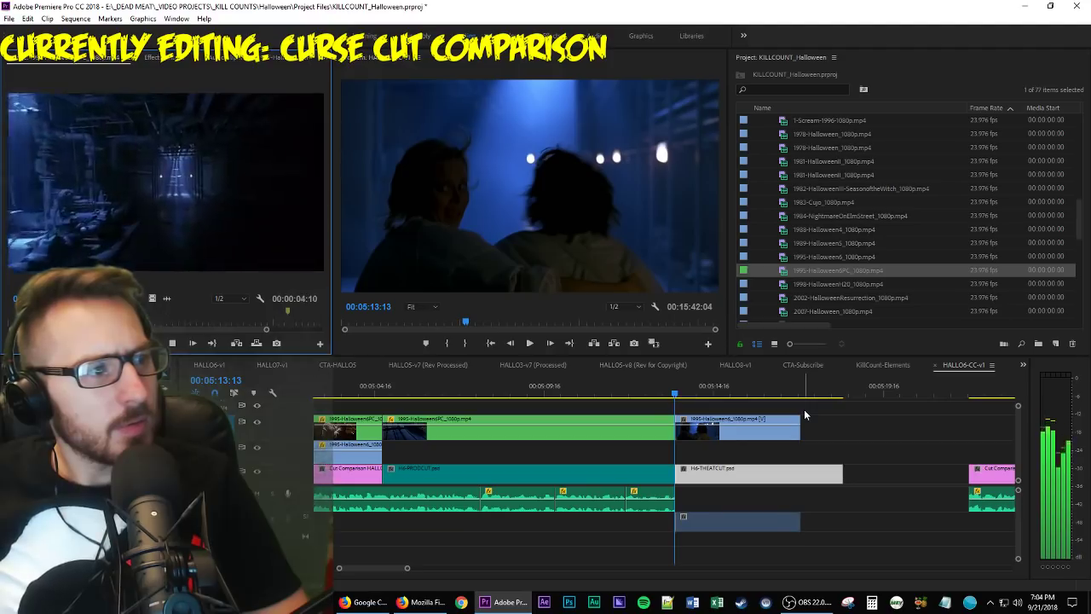
# Insert the marked Producer's Cut range at 00:05:13:13, ahead of the theatrical clip, and move its video to the upper track.
pyautogui.click(238, 343)
pyautogui.moveTo(725, 479); pyautogui.dragTo(726, 424)
pyautogui.scroll(-2, 851, 504)
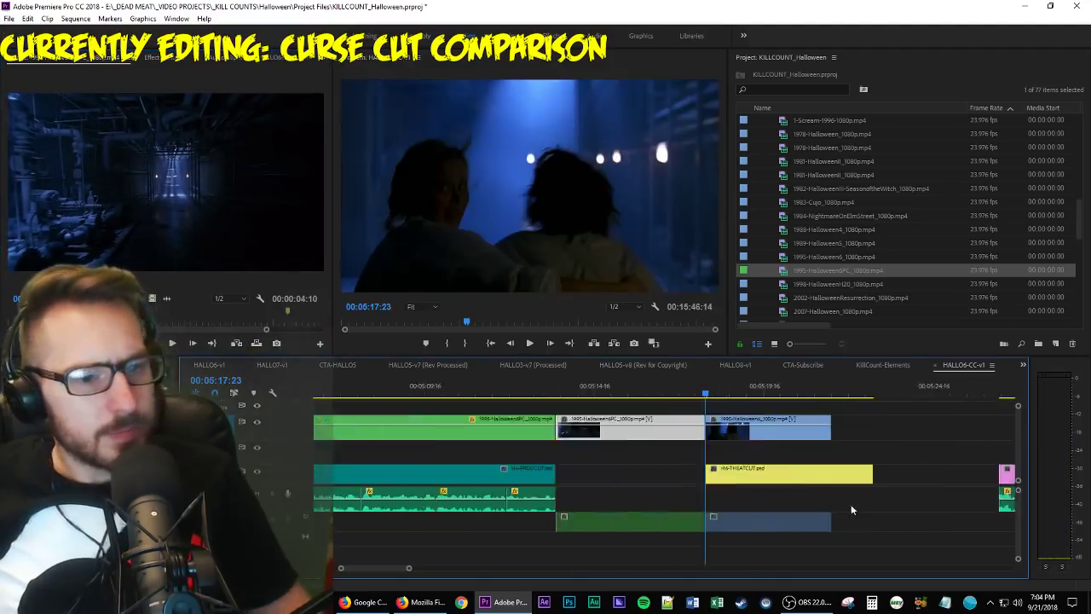
pyautogui.scroll(-2, 840, 495)
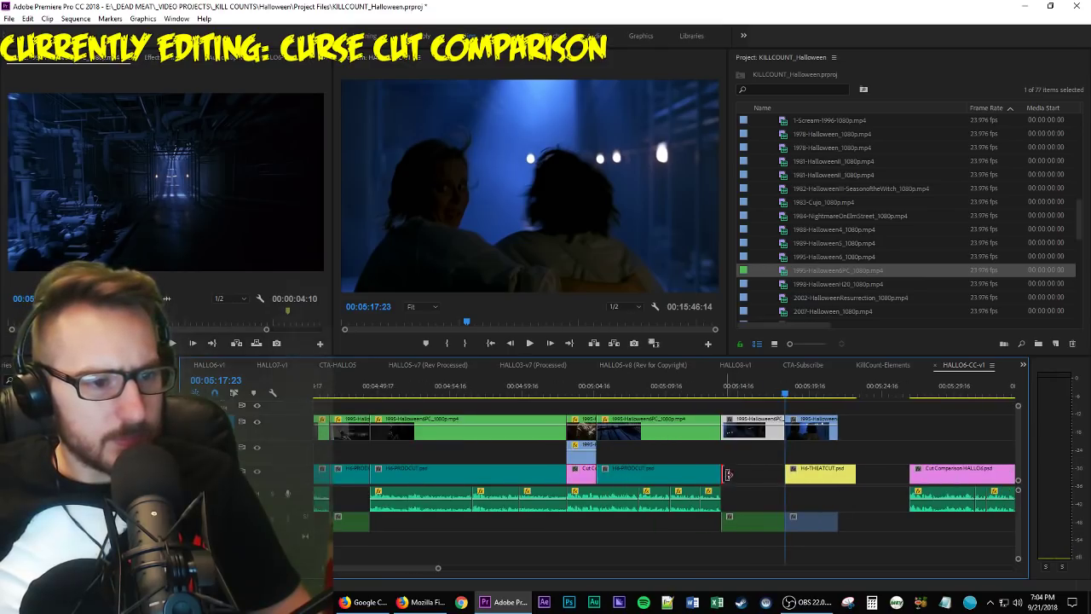
# Extend the H6-PRODCUT.psd frame under the new Producer's Cut clip and paste the earlier clip's Motion settings onto both new clips.
pyautogui.click(700, 388)
pyautogui.press('space')
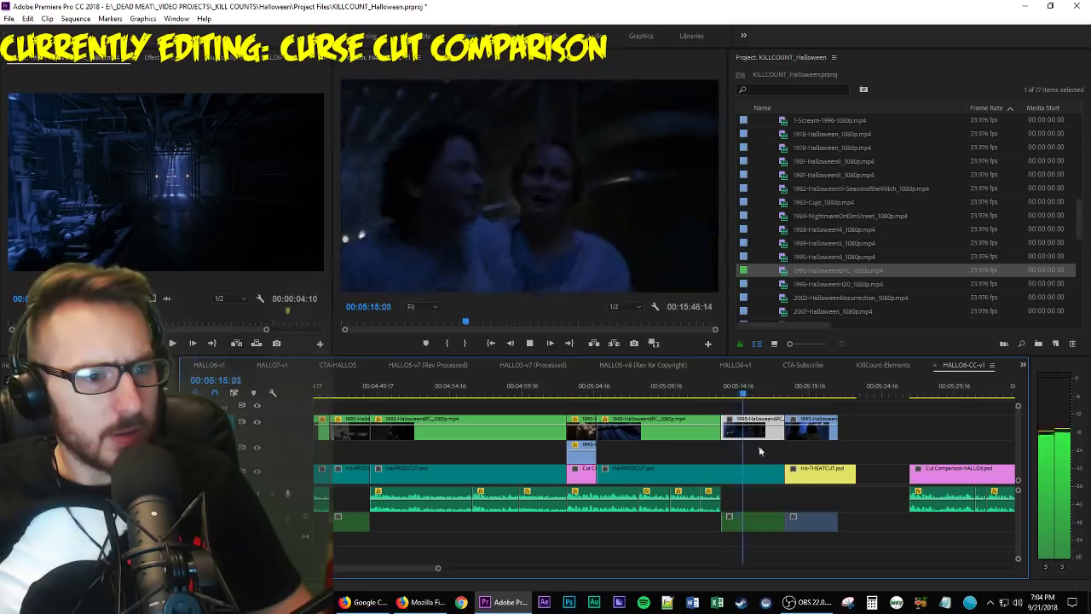
pyautogui.click(689, 440)
pyautogui.click(150, 58)
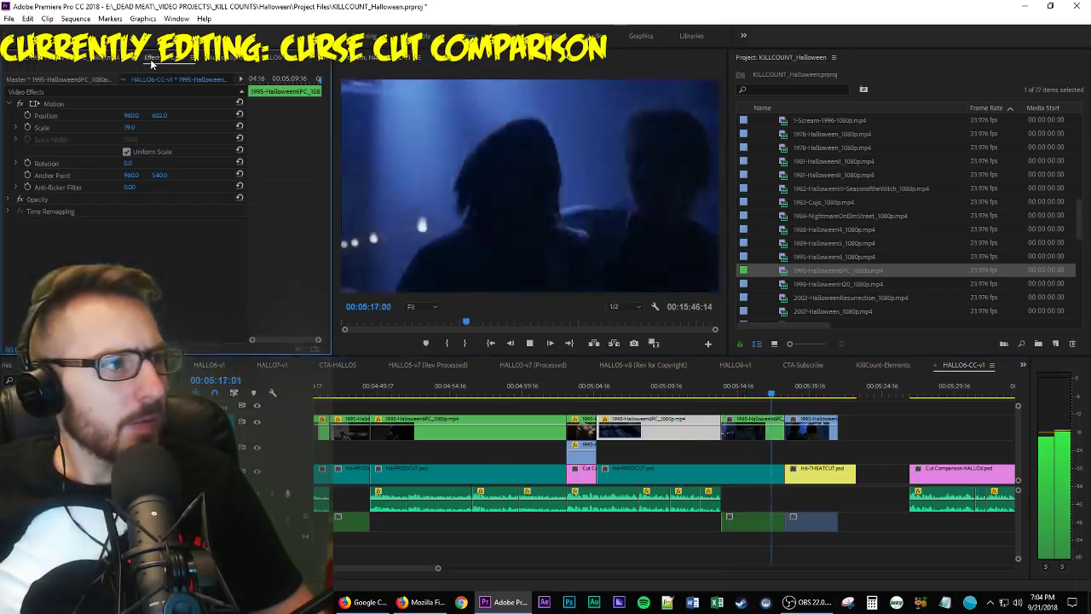
pyautogui.click(68, 105)
pyautogui.press('space')
pyautogui.click(744, 417)
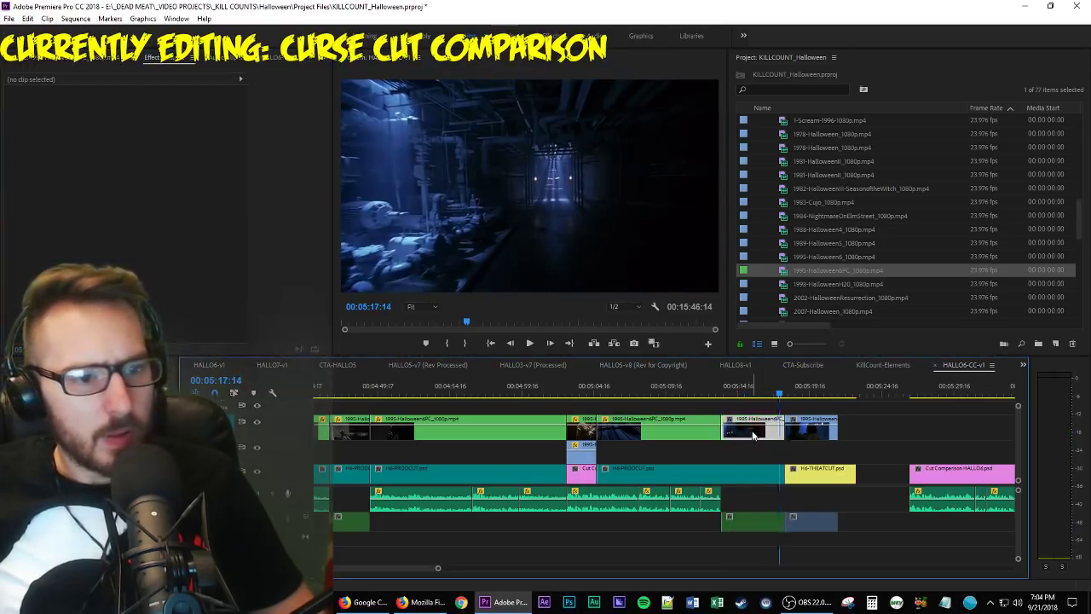
# Extract the last frames of the Producer's Cut clip from 00:05:17:16 up to the theatrical clip, closing the gap.
pyautogui.press('Right')
pyautogui.press('Right')
pyautogui.press('Right')
pyautogui.press('Right')
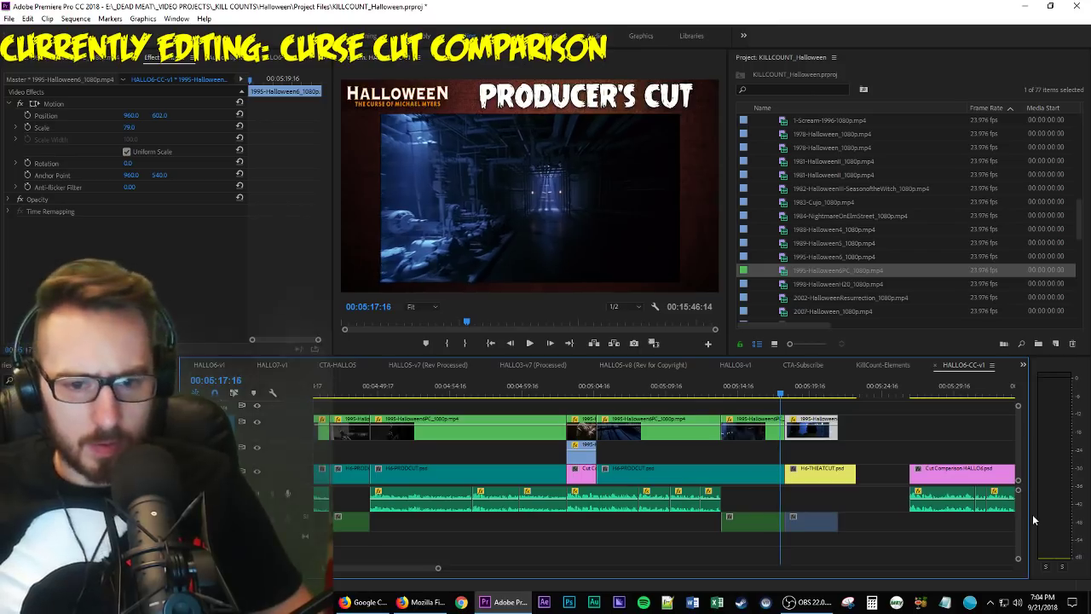
pyautogui.press('Left')
pyautogui.press('Left')
pyautogui.press('i')
pyautogui.press('Down')
pyautogui.press('o')
pyautogui.press("'")
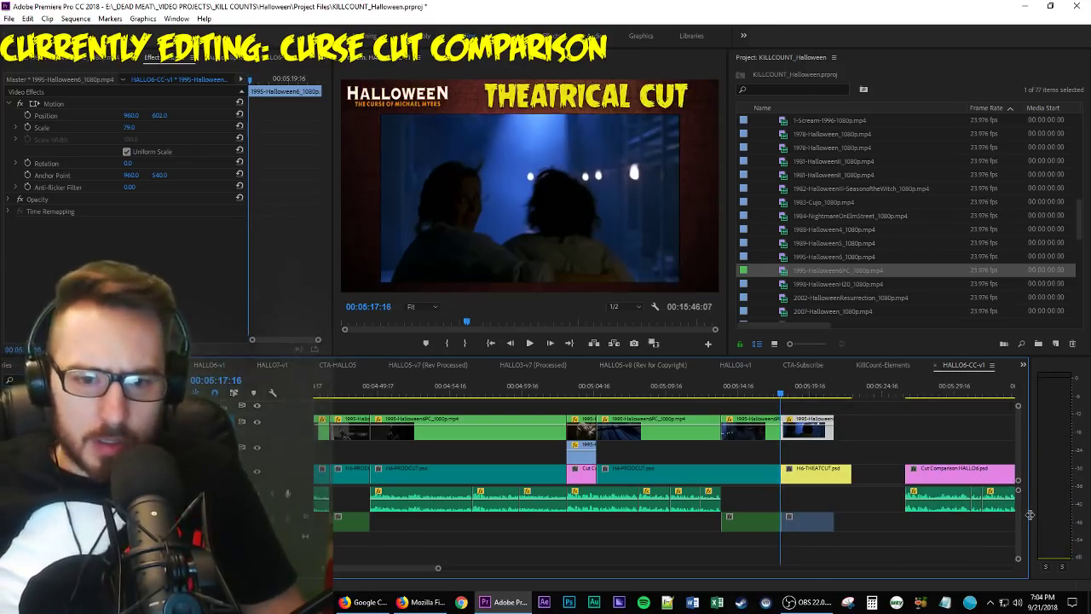
# Nudge the Producer's Cut clip starting at 00:05:13:13 and play the section through into the theatrical clip.
pyautogui.click(753, 432)
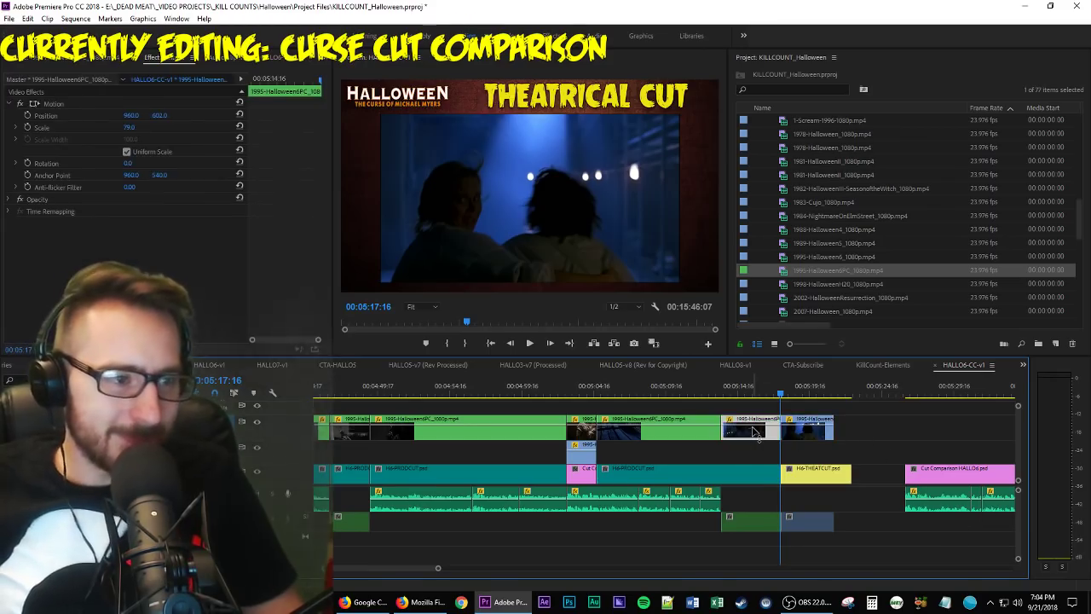
pyautogui.press('Left')
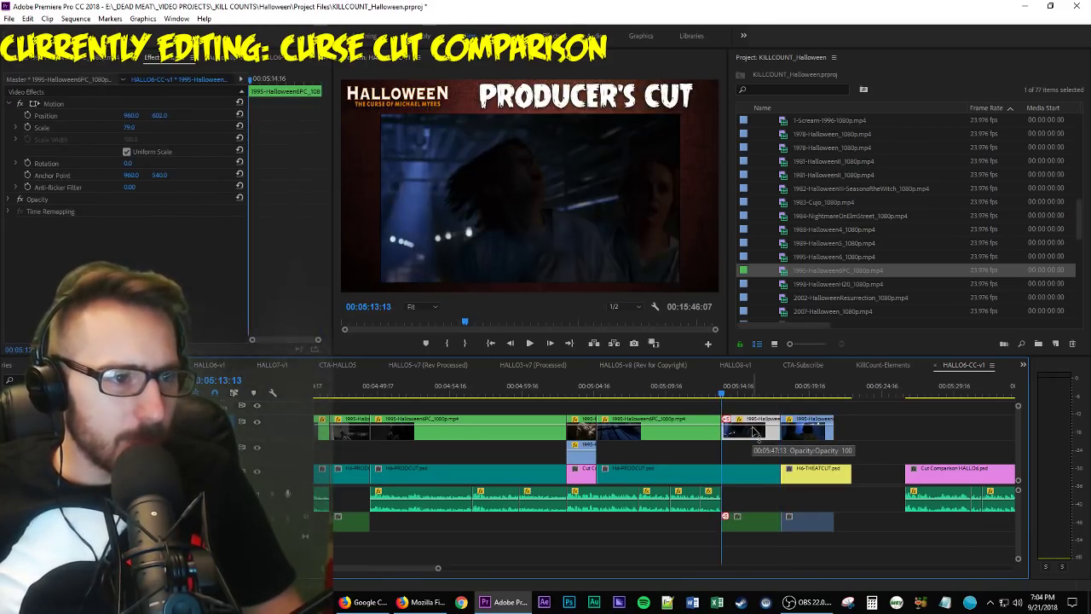
pyautogui.press('space')
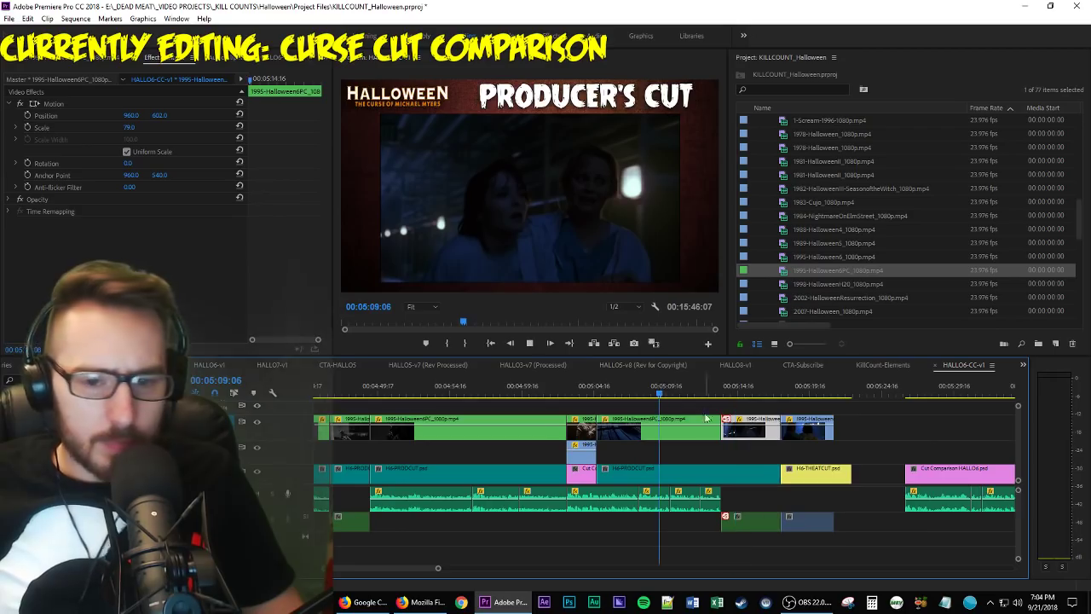
pyautogui.scroll(2, 712, 475)
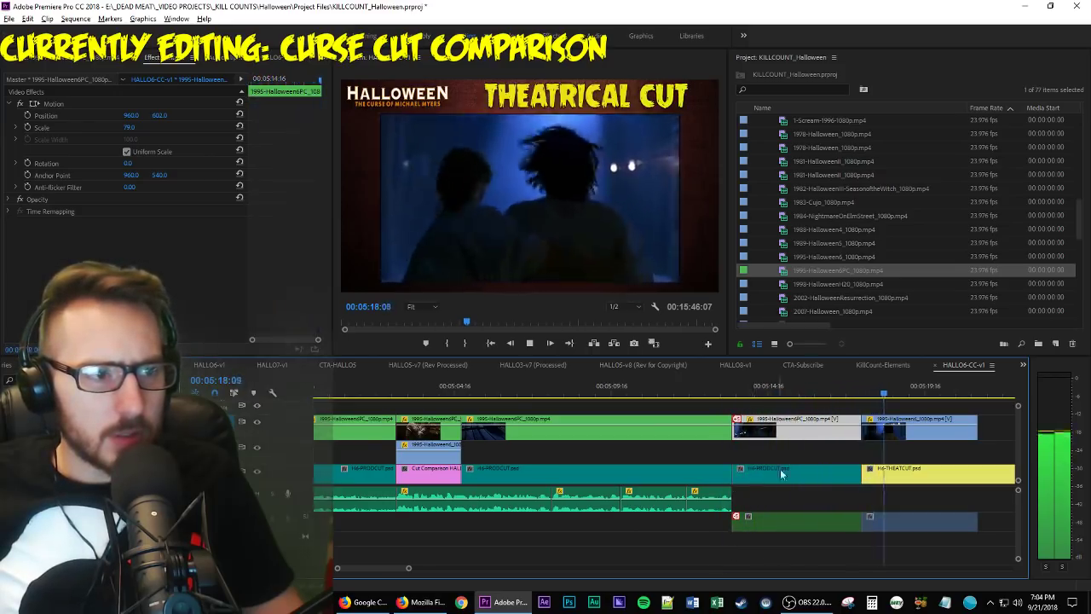
pyautogui.scroll(-3, 970, 491)
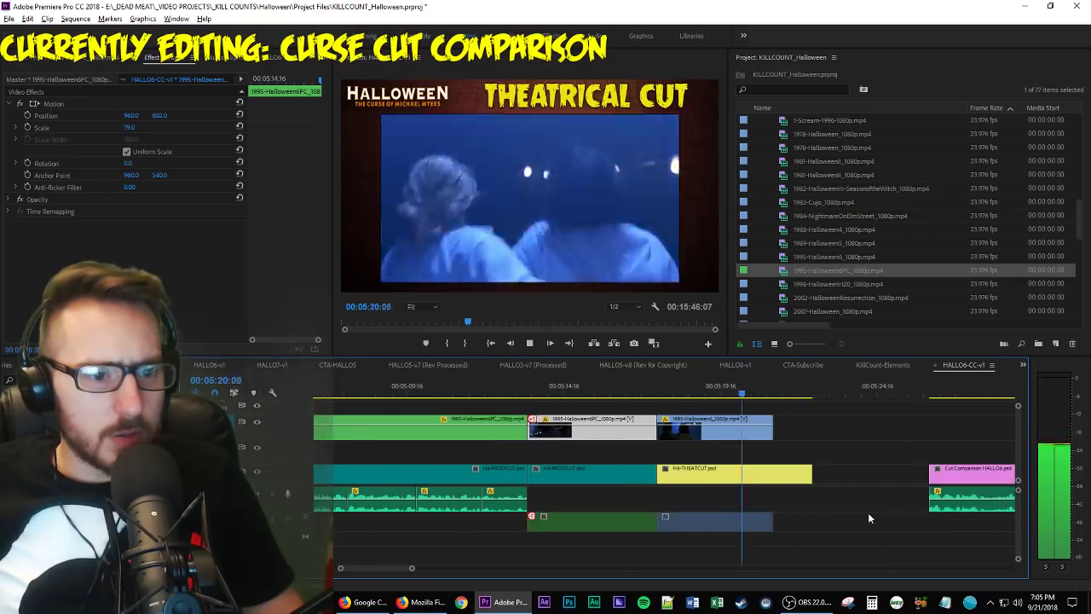
# Remove the empty stretch after the theatrical clip so the Cut Comparison card follows directly, and play the narration over it.
pyautogui.press('space')
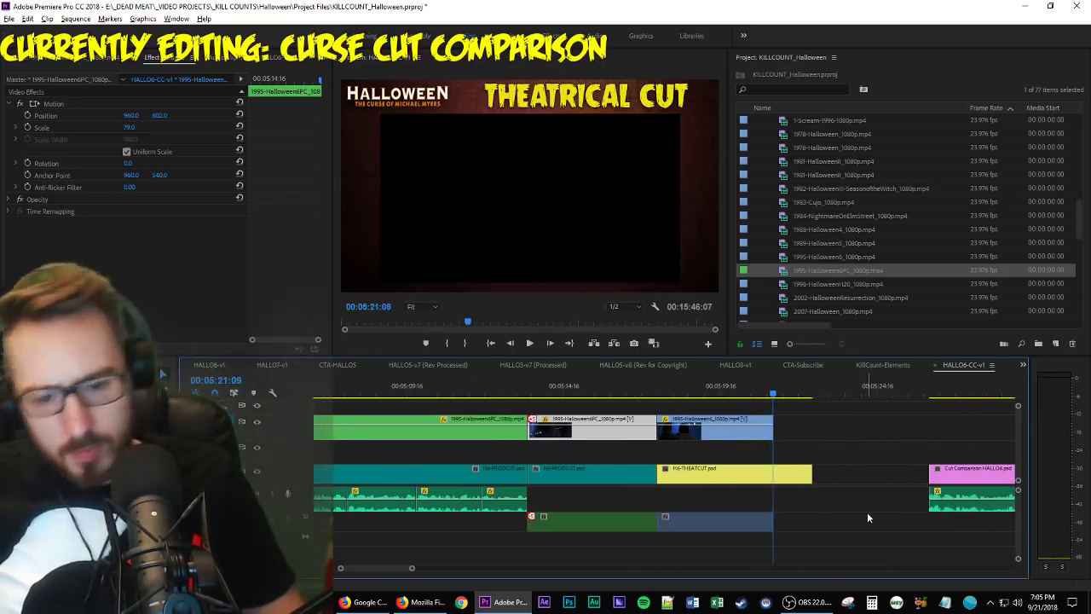
pyautogui.hotkey('ctrl', 'z')
pyautogui.press('space')
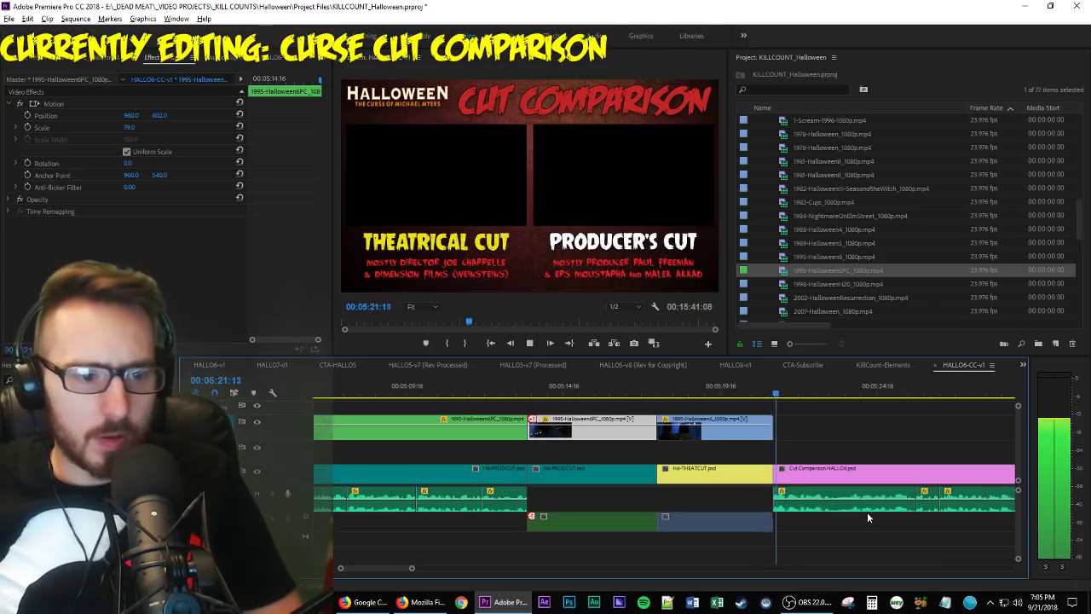
pyautogui.scroll(-4, 845, 528)
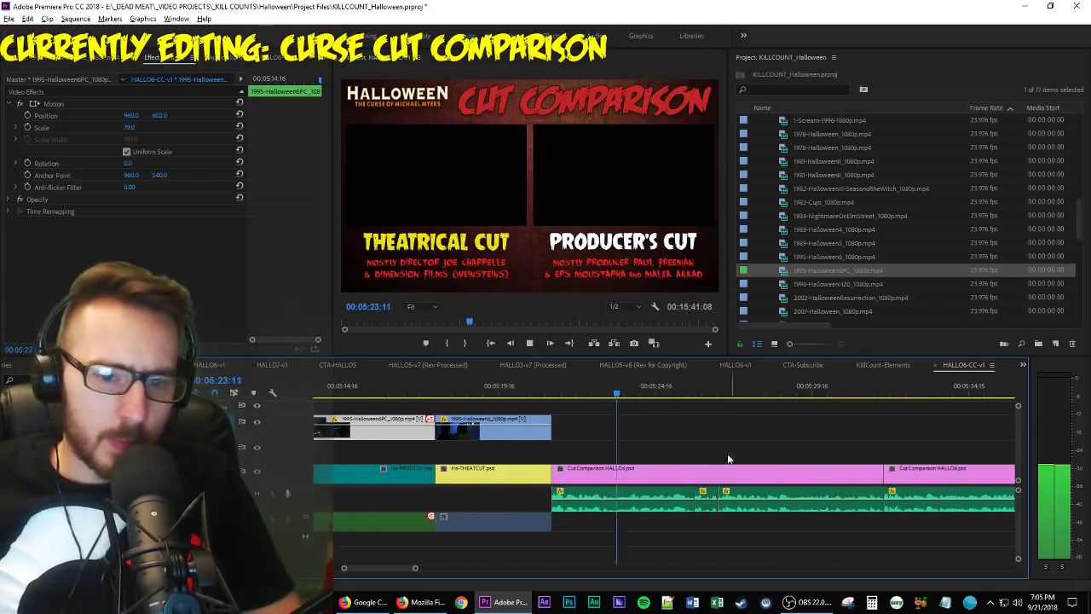
pyautogui.click(675, 435)
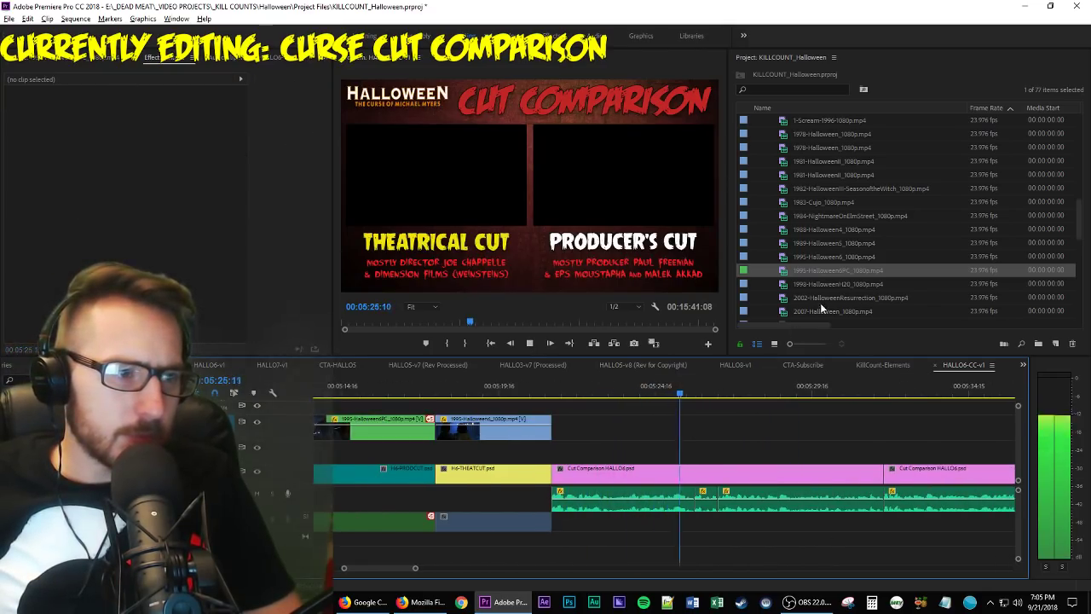
pyautogui.press('space')
# Mark a new one-second range in the theatrical source and place its video above the Cut Comparison card at 00:05:21:08.
pyautogui.press('Up')
pyautogui.doubleClick(490, 438)
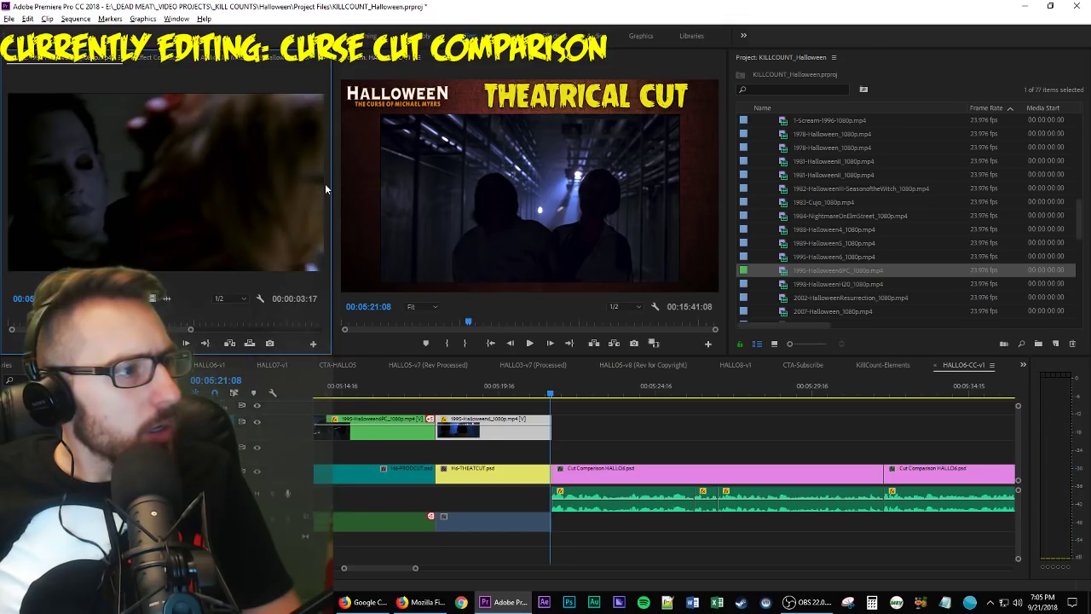
pyautogui.hotkey('ctrl', 'shift', 'x')
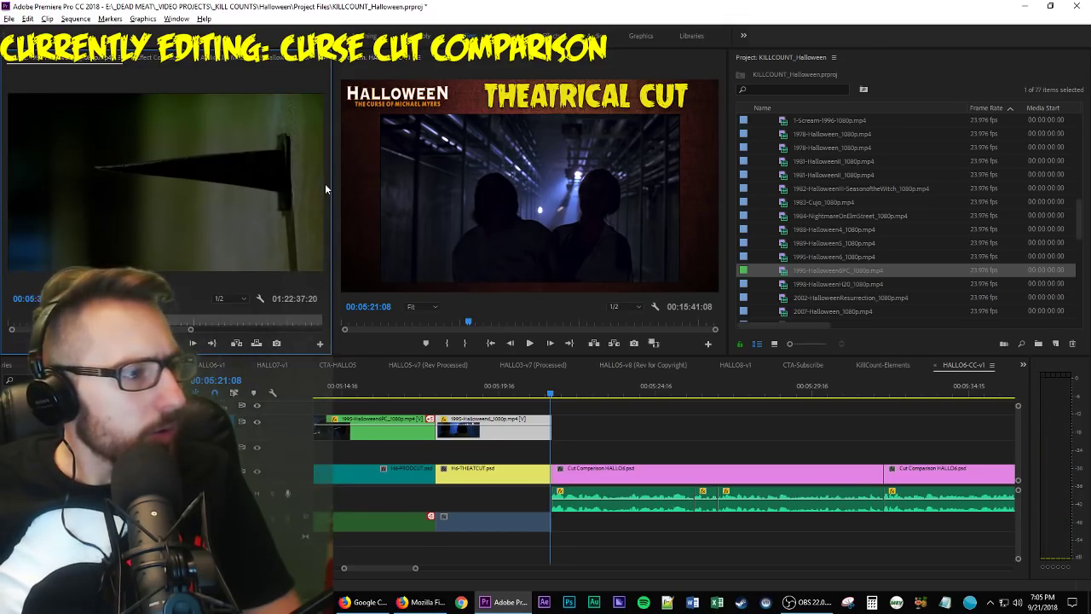
pyautogui.press('i')
pyautogui.press('o')
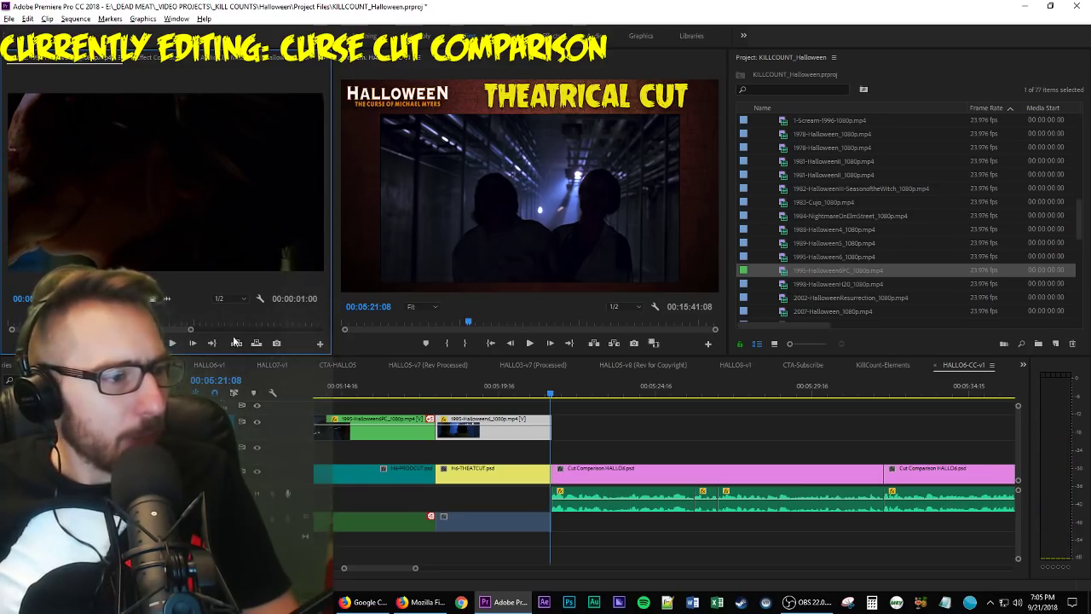
pyautogui.moveTo(152, 298); pyautogui.dragTo(564, 451)
# Mark a 20-frame range of the matching Producer's Cut shot and place its video above the theatrical comparison clip, lengthening both clips.
pyautogui.doubleClick(458, 433)
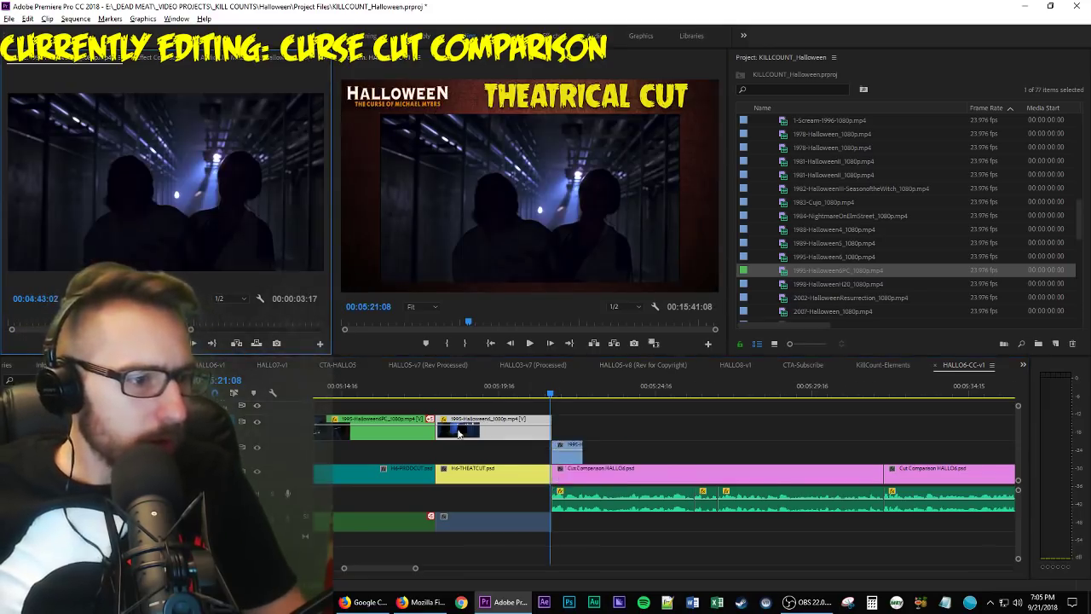
pyautogui.scroll(2, 525, 398)
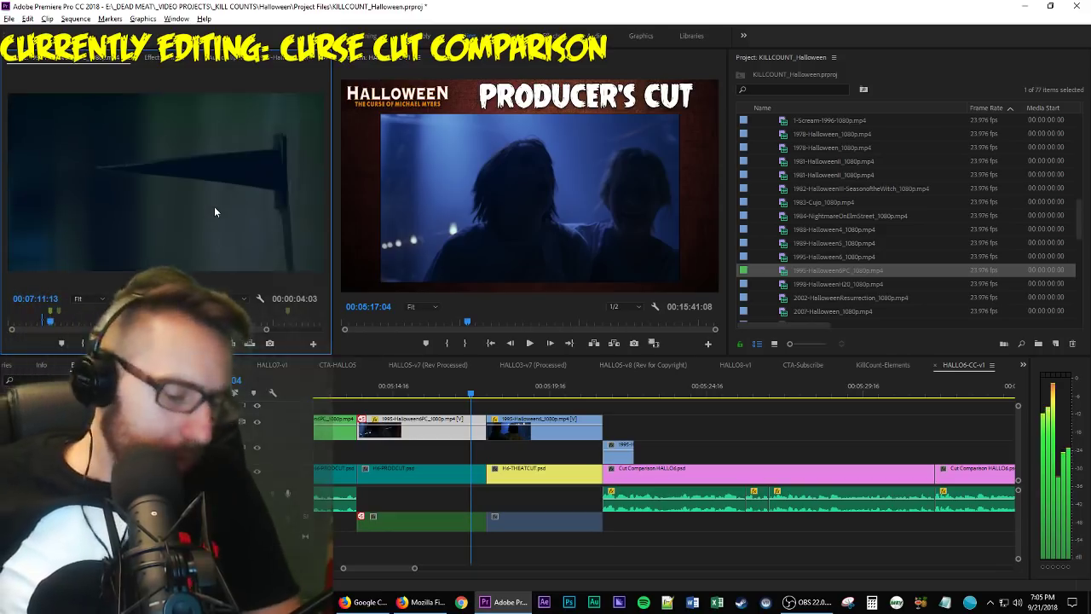
pyautogui.hotkey('ctrl', 'shift', 'x')
pyautogui.press('i')
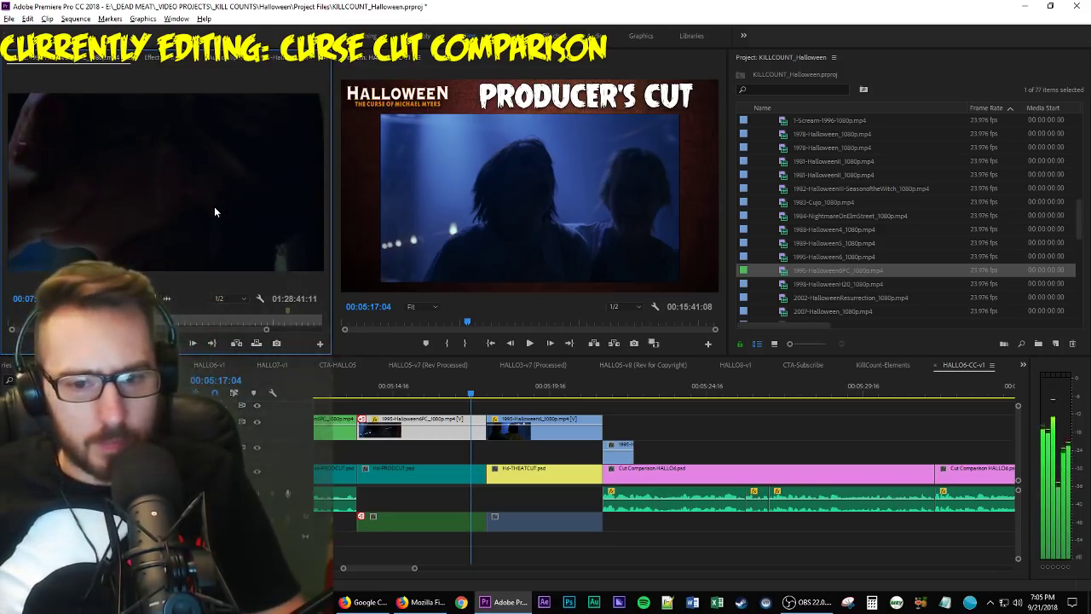
pyautogui.press('o')
pyautogui.moveTo(167, 298); pyautogui.dragTo(634, 425)
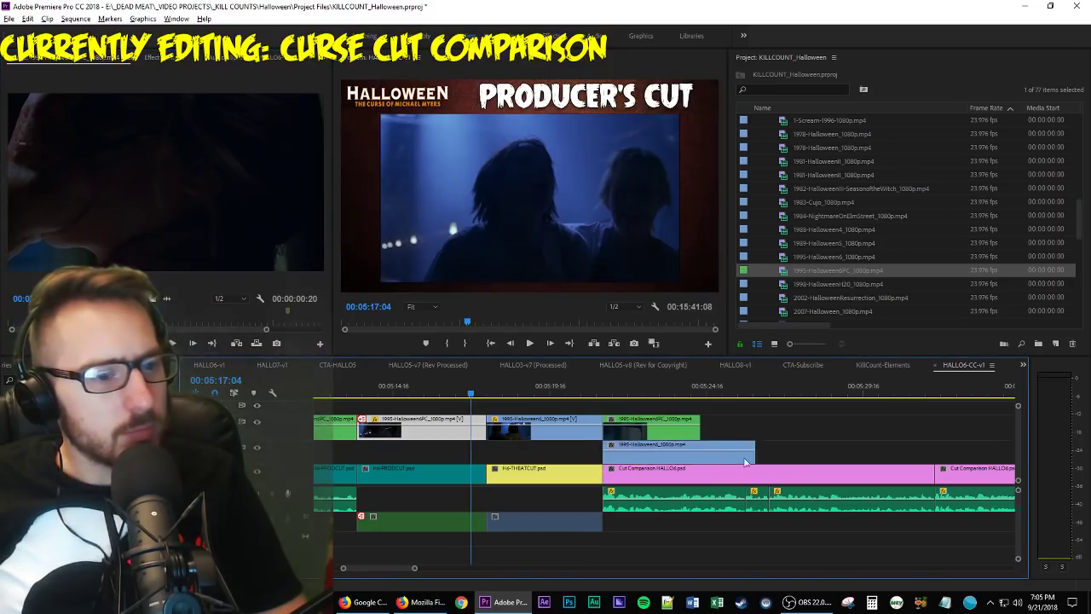
# Copy the Motion settings of the earlier side-by-side pair onto the new Producer's Cut and theatrical comparison clips.
pyautogui.scroll(5, 745, 461)
pyautogui.press('-')
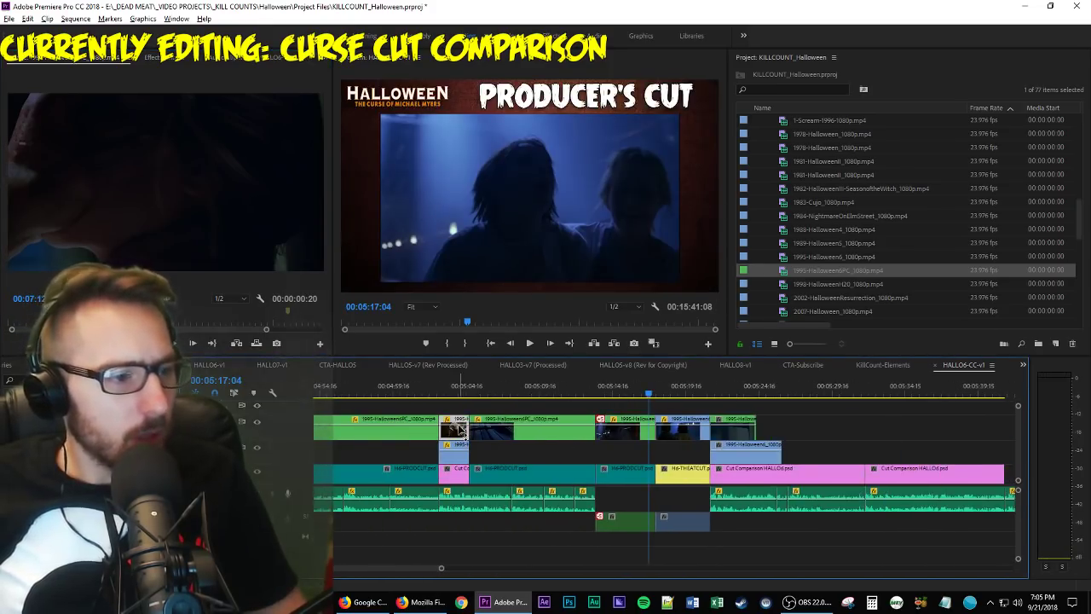
pyautogui.hotkey('shift', '5')
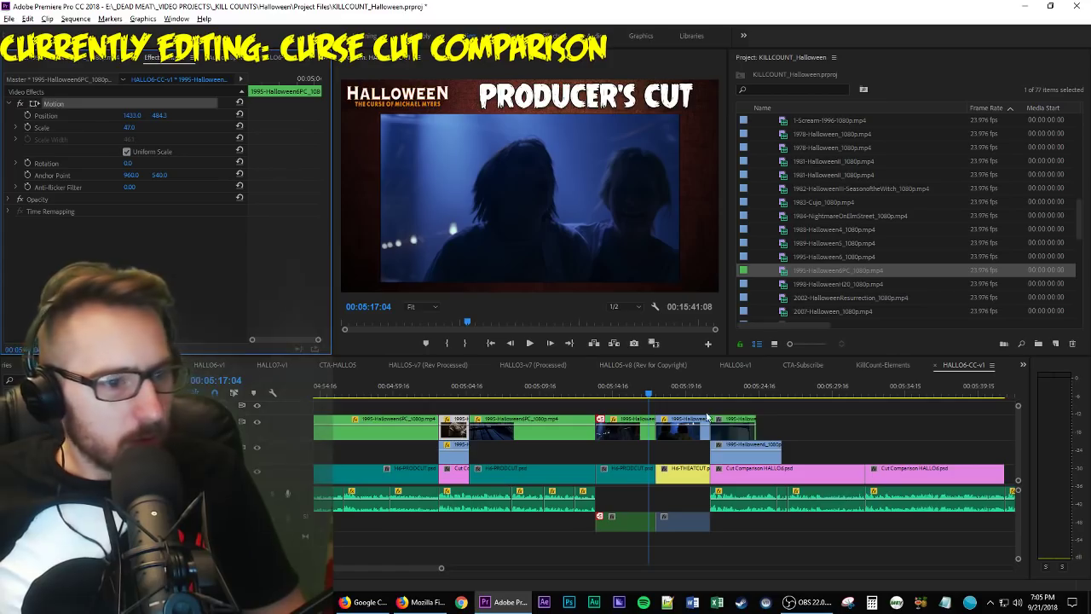
pyautogui.click(748, 435)
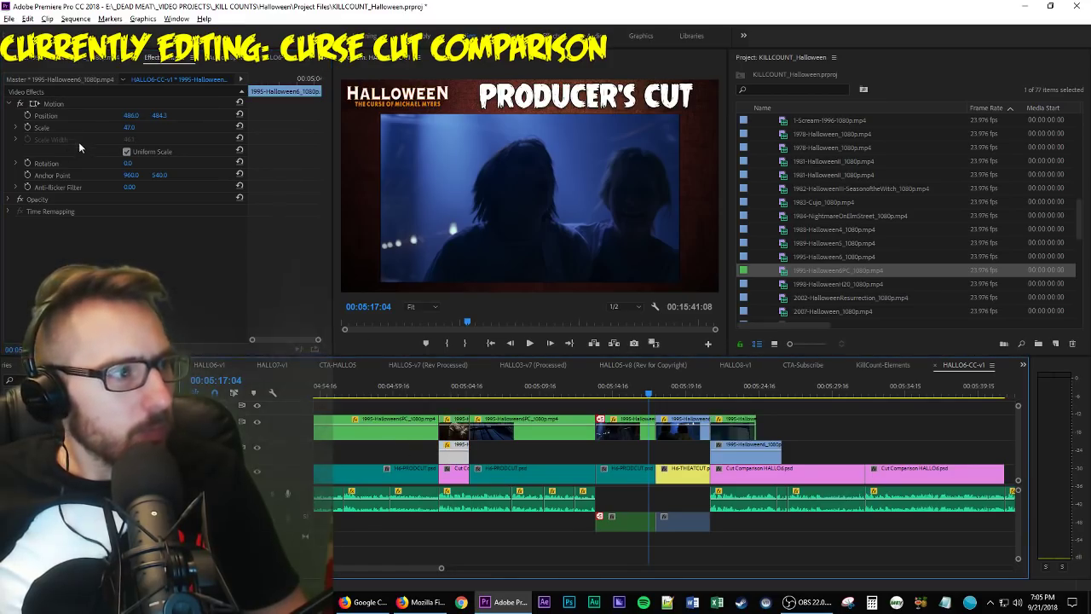
pyautogui.click(65, 104)
pyautogui.click(746, 447)
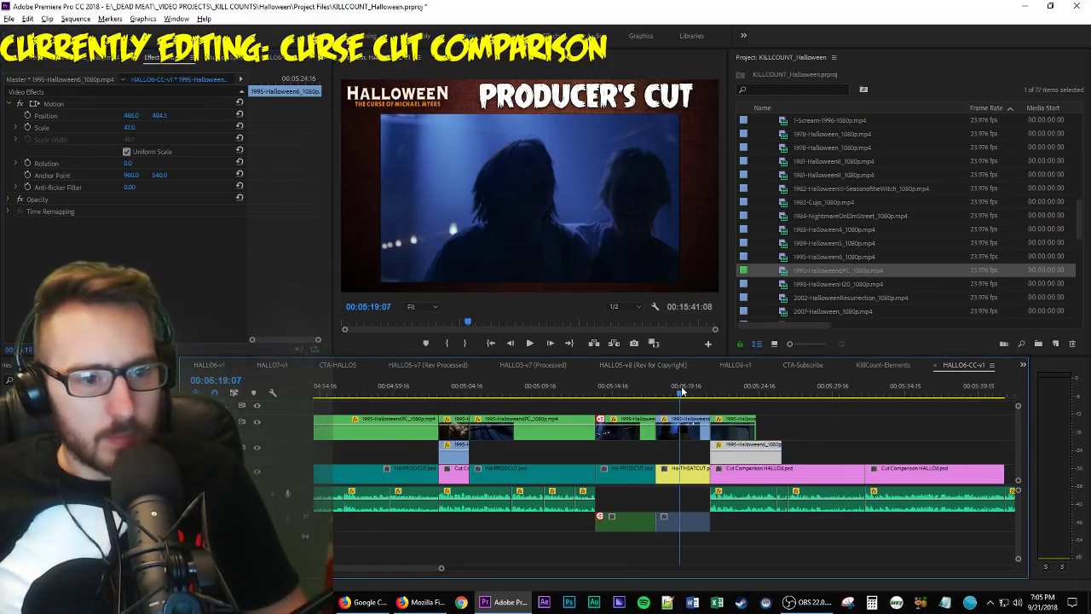
# Play the new side-by-side comparison and extend the ends of both clips further under the narration.
pyautogui.press('space')
pyautogui.scroll(-2, 761, 430)
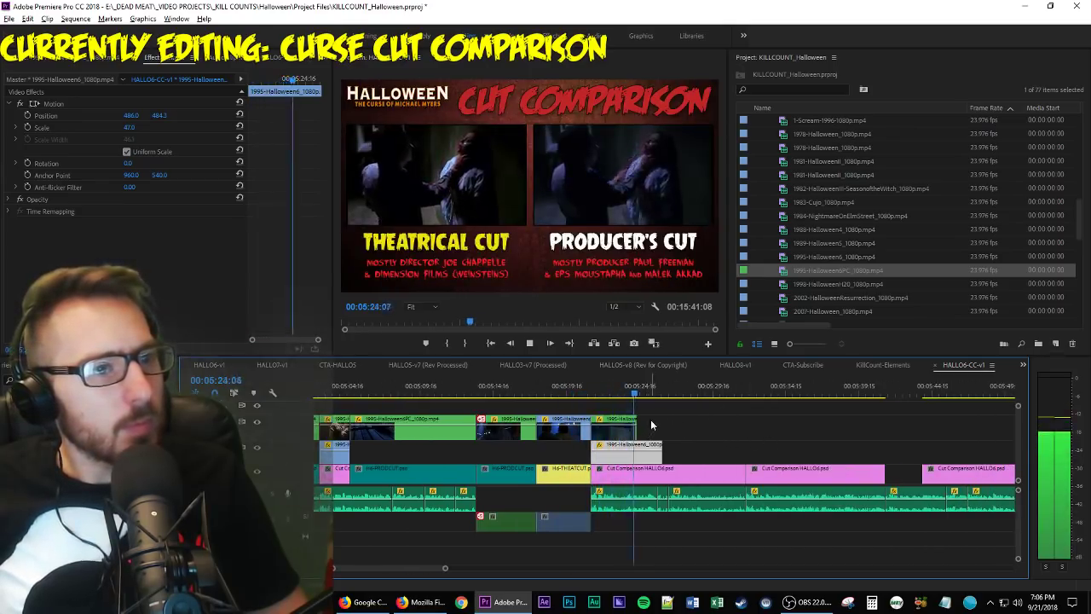
pyautogui.moveTo(637, 422); pyautogui.dragTo(666, 454)
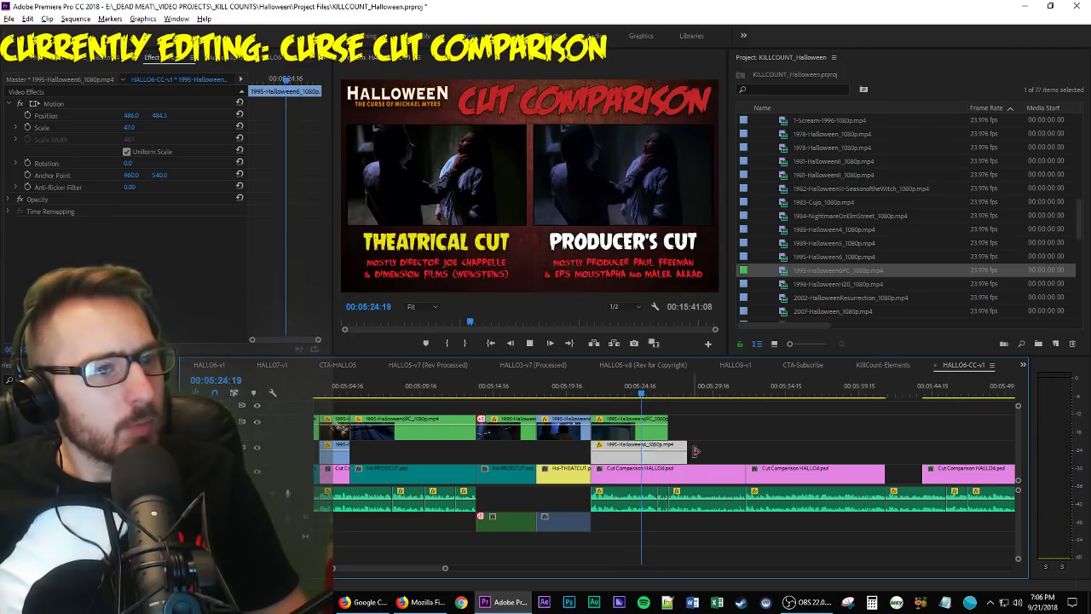
pyautogui.press('space')
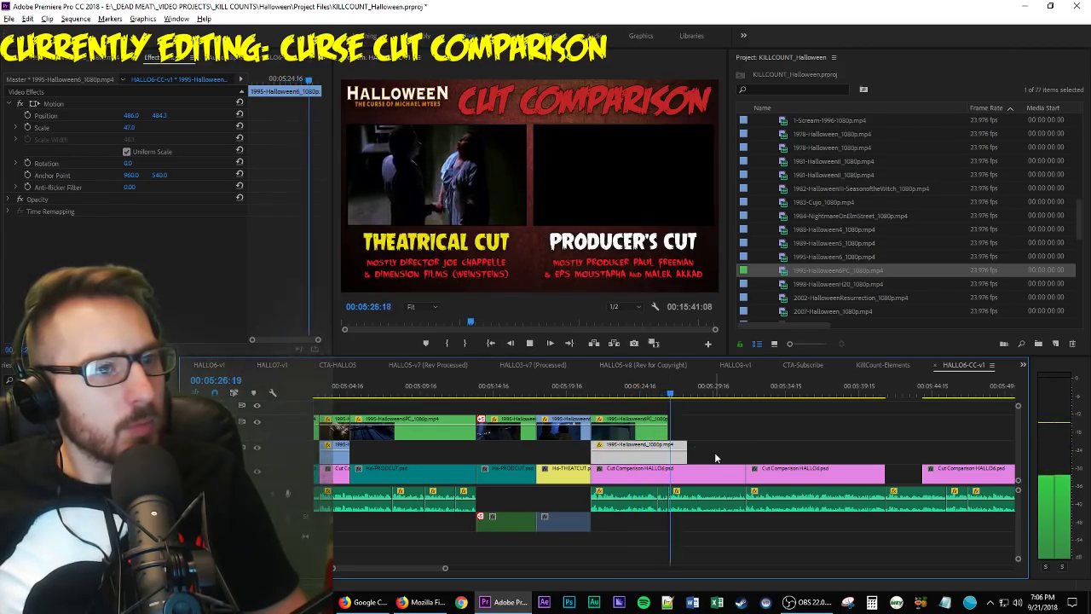
# Replay the attack shots and split the Producer's Cut comparison clip near 00:05:22:22 to match its second shot with the theatrical clip.
pyautogui.moveTo(665, 386); pyautogui.dragTo(609, 391)
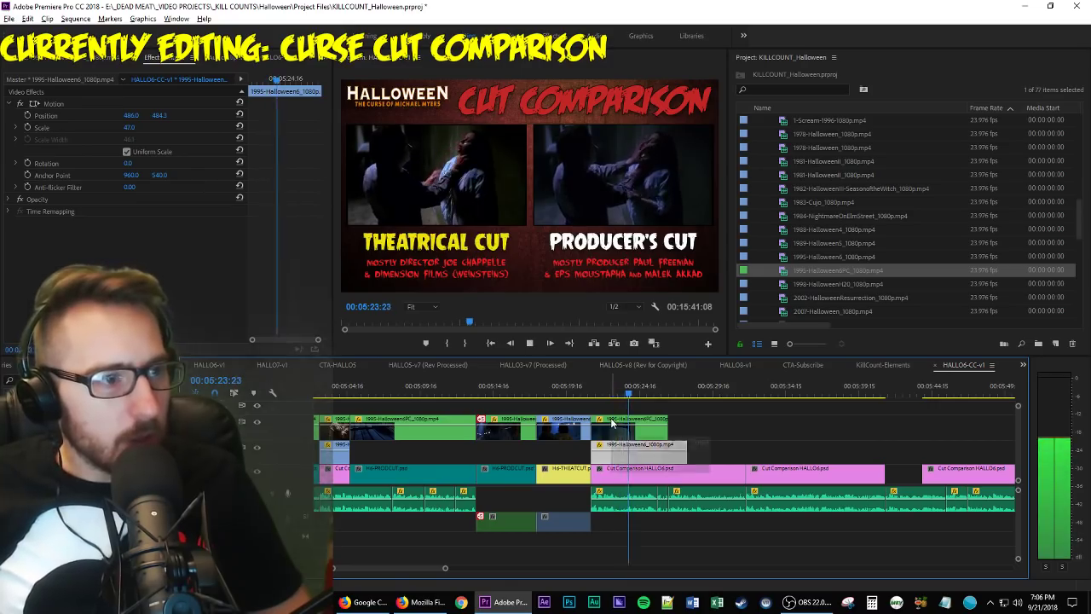
pyautogui.press('space')
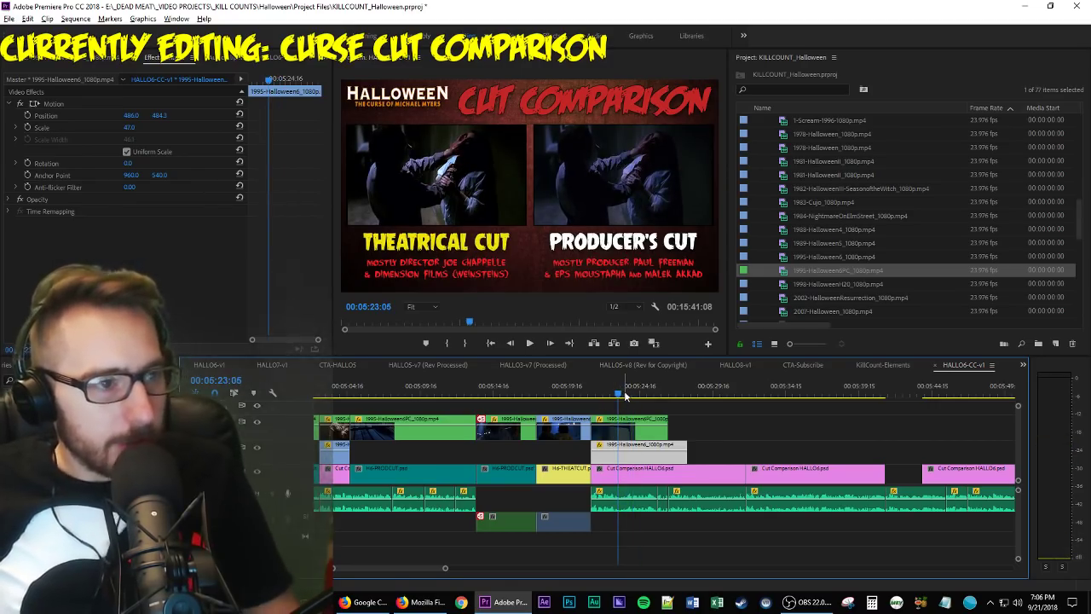
pyautogui.click(625, 395)
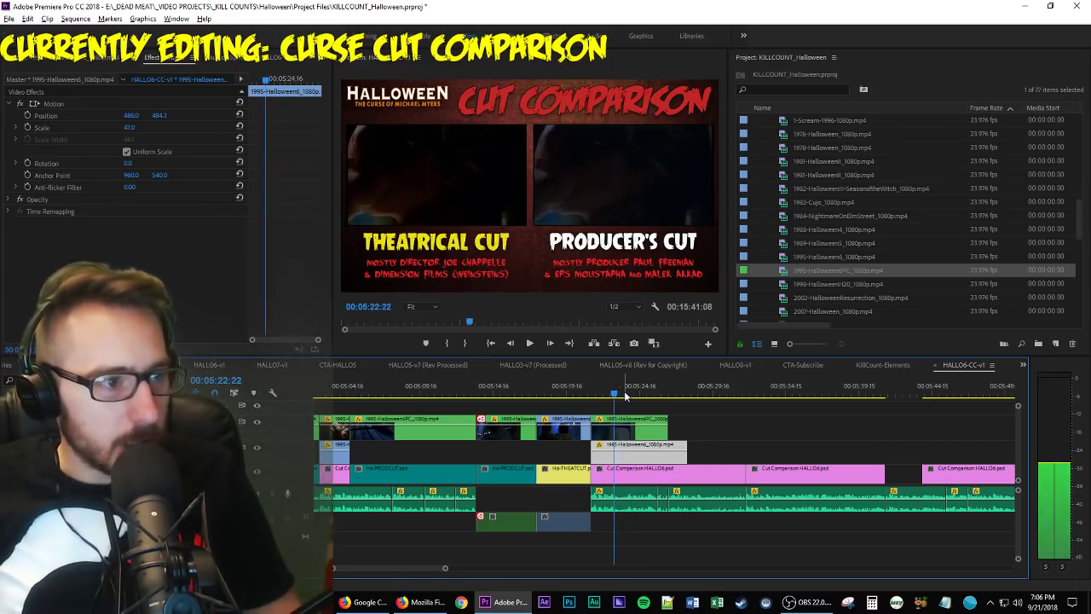
pyautogui.click(623, 433)
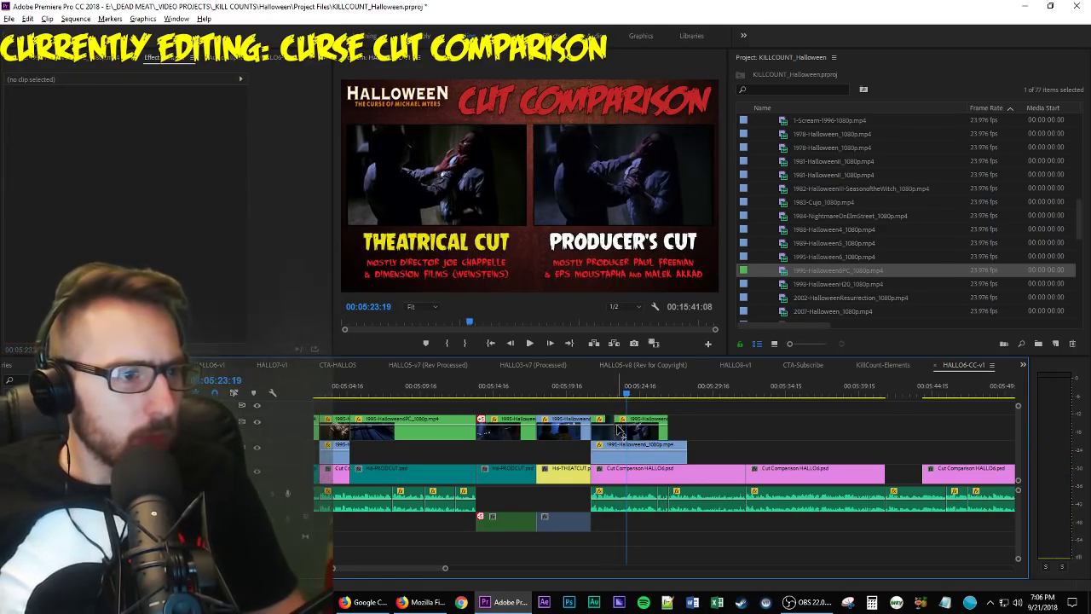
pyautogui.click(638, 432)
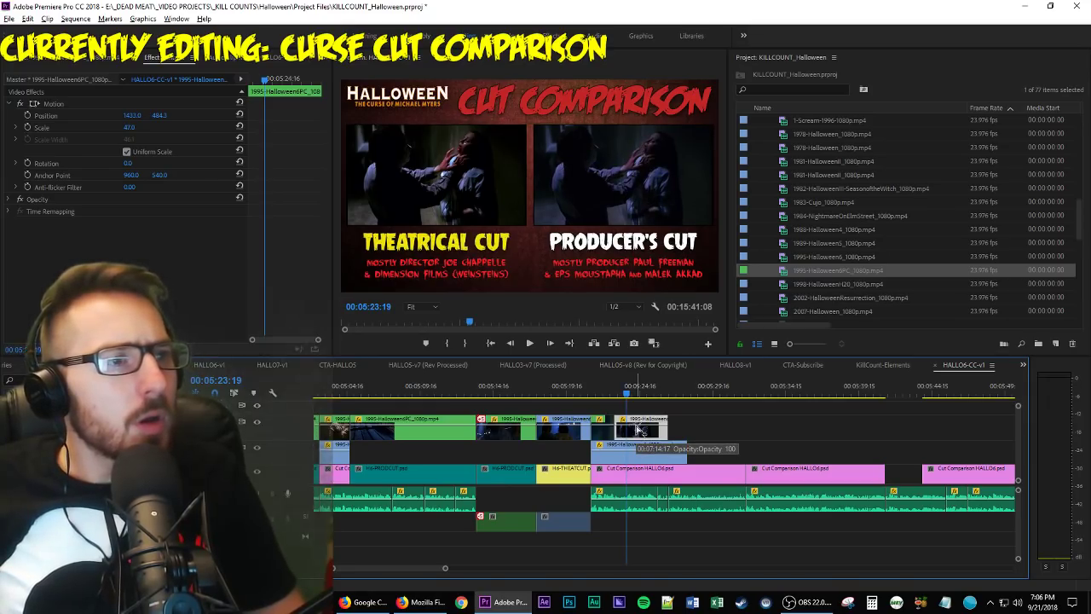
# Play to 00:05:26:23 and extend the second Producer's Cut segment to the end of the theatrical comparison clip.
pyautogui.press('space')
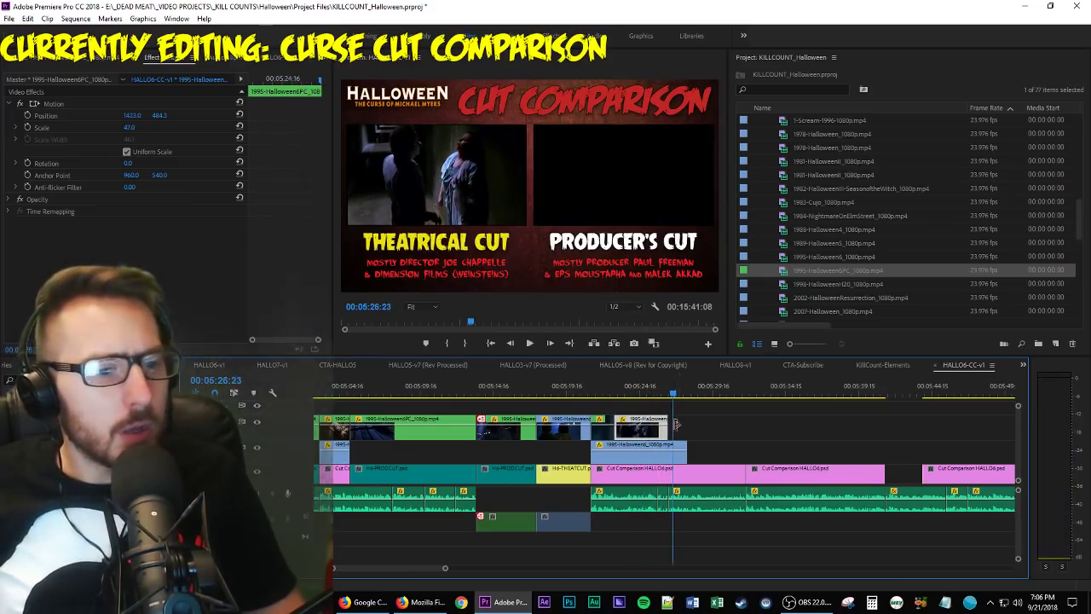
pyautogui.moveTo(668, 426); pyautogui.dragTo(687, 426)
pyautogui.press('=')
pyautogui.press('=')
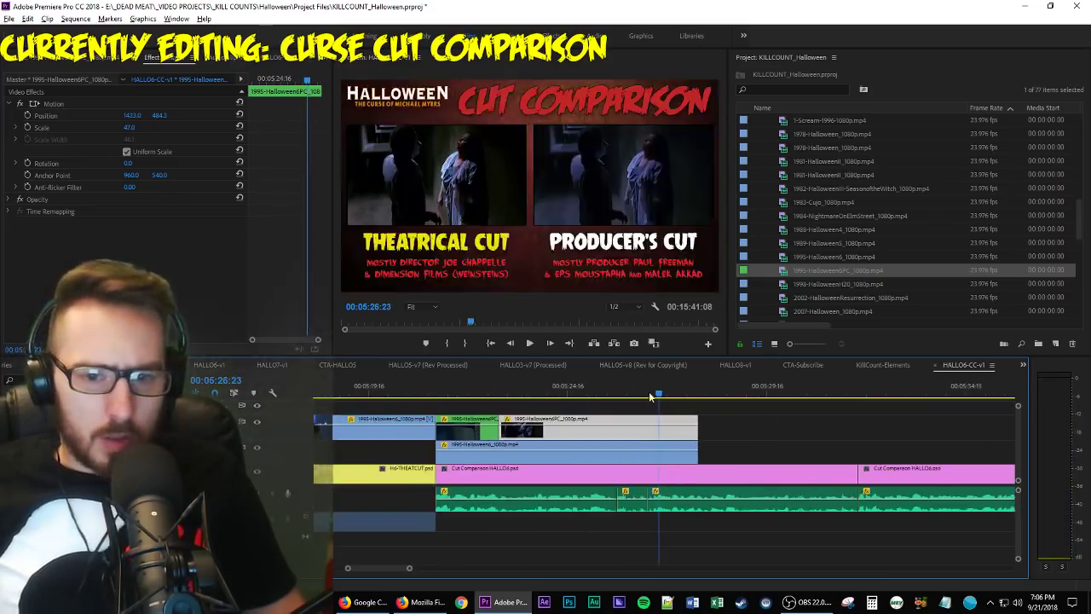
# Play past the narration pause, trim the ends of both comparison clips back to 00:05:26:16 and save the project.
pyautogui.press('space')
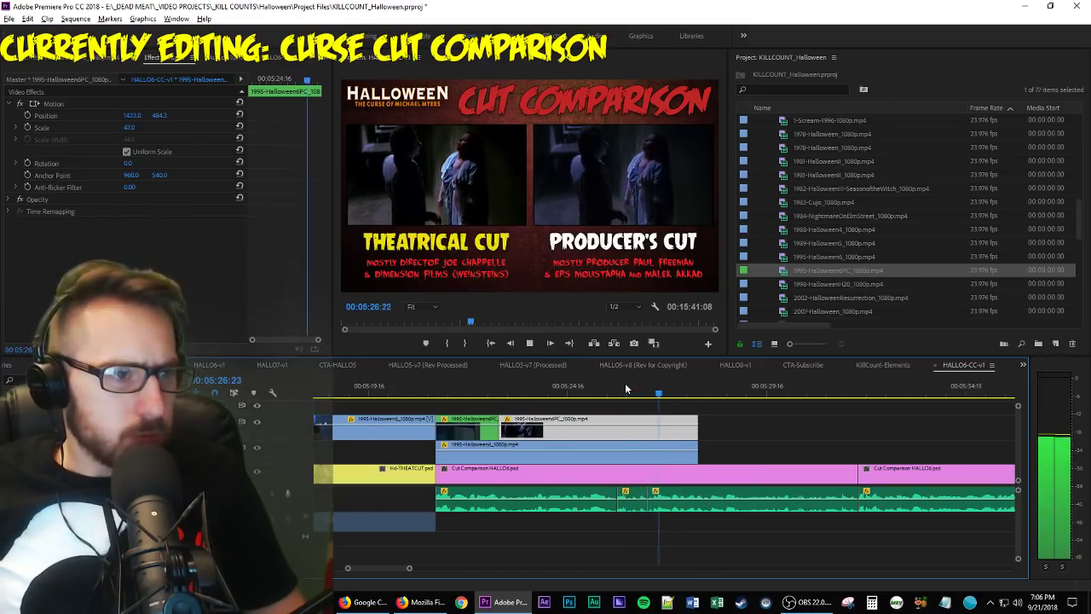
pyautogui.moveTo(743, 421); pyautogui.dragTo(646, 450)
pyautogui.click(736, 439)
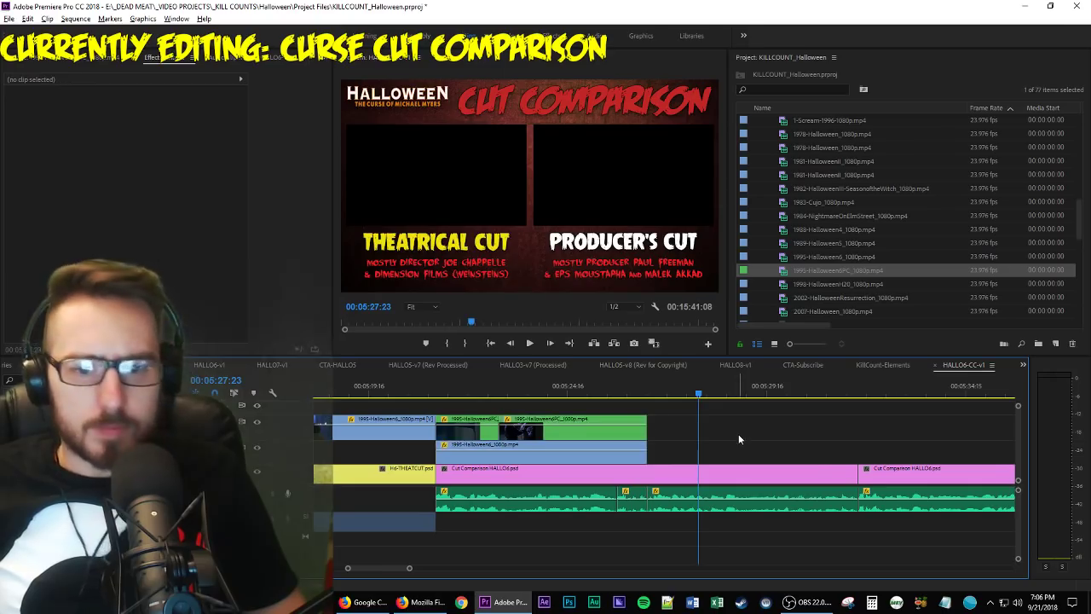
pyautogui.hotkey('ctrl', 's')
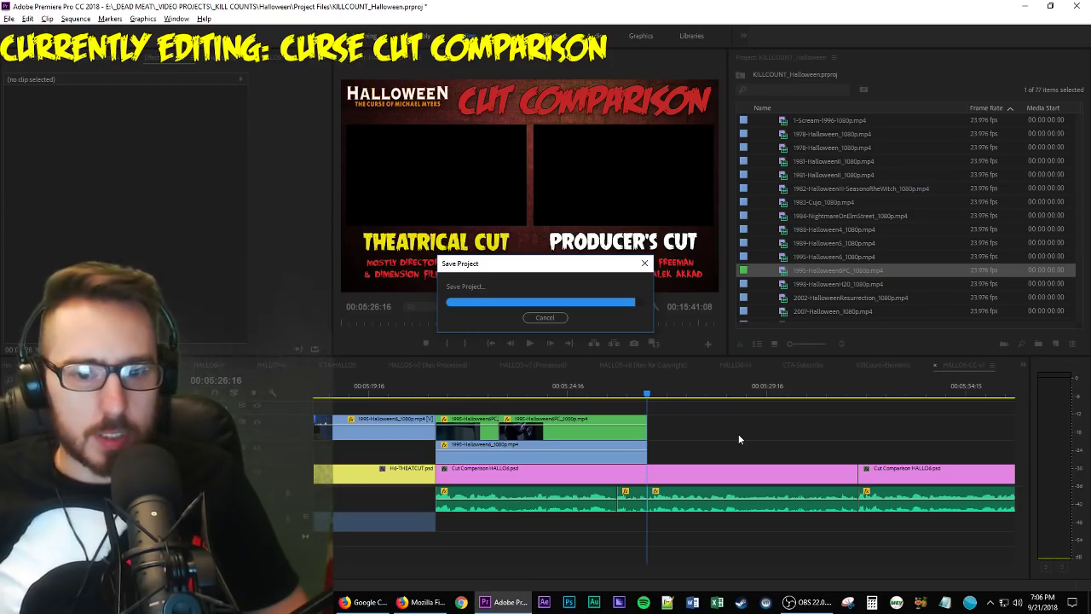
# Find the screaming man's shot in the Producer's Cut source and place it right after the existing Producer's Cut clip at 00:05:26:16.
pyautogui.press('Left')
pyautogui.press('Left')
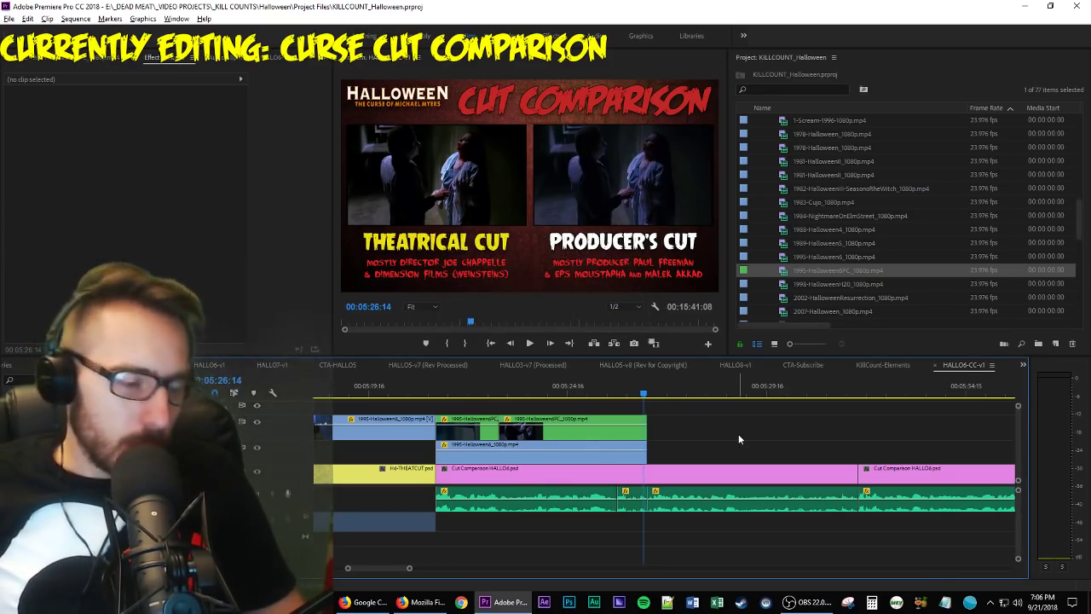
pyautogui.doubleClick(579, 433)
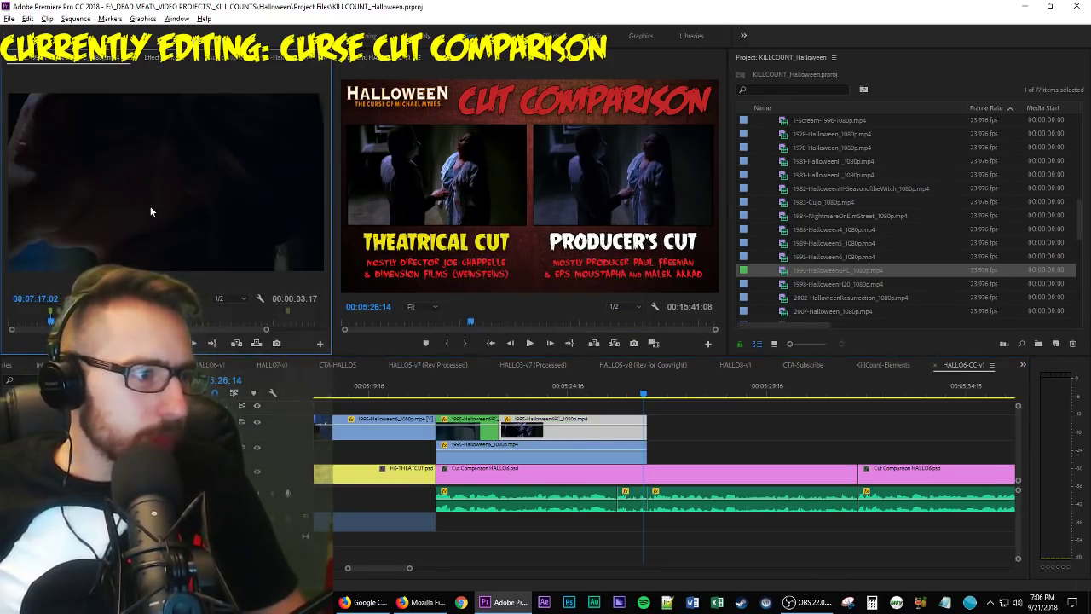
pyautogui.press('l')
pyautogui.press('l')
pyautogui.press('l')
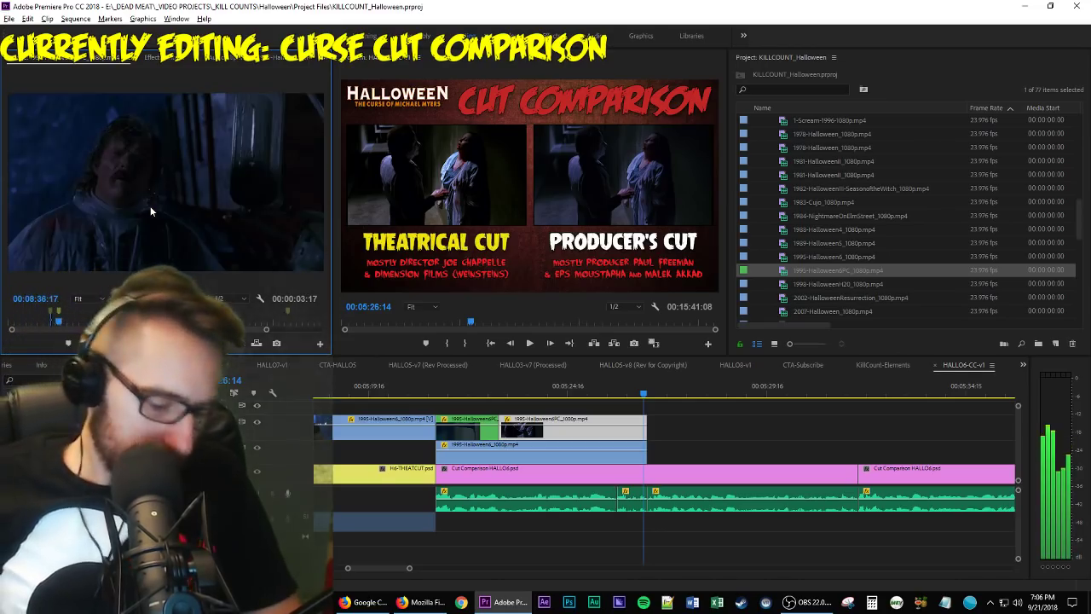
pyautogui.press('i')
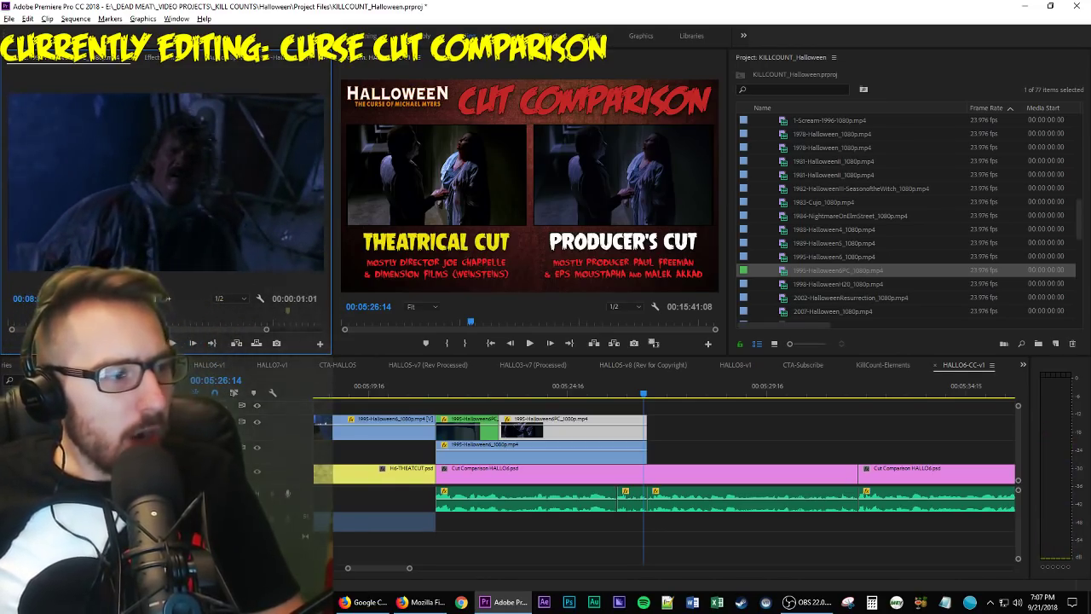
pyautogui.press('.')
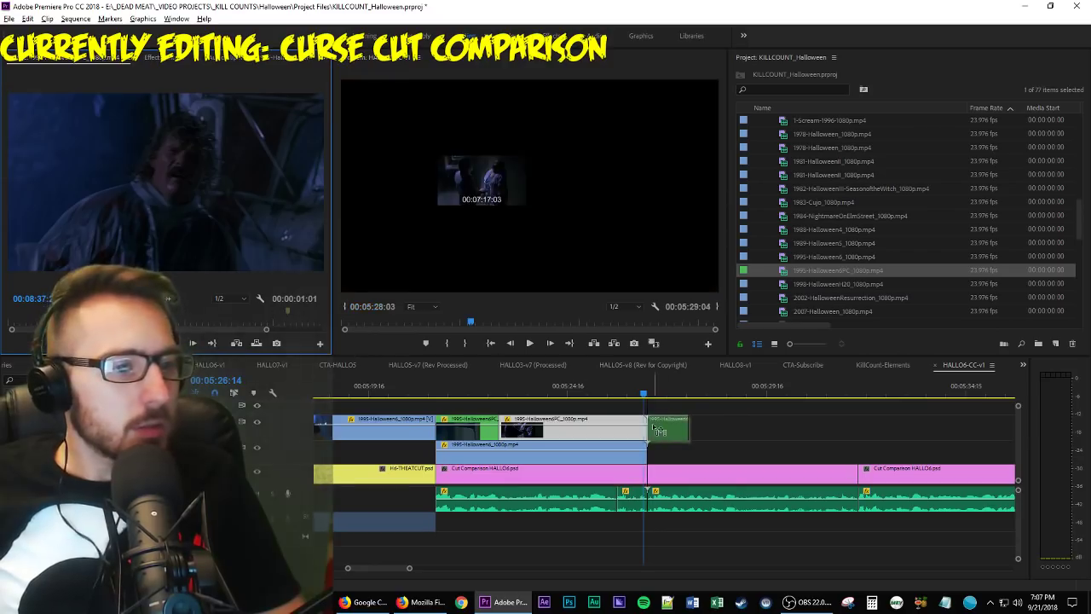
# Mark the matching screaming man's shot in the theatrical source from about 00:06:49:03 and place it beneath the new Producer's Cut clip.
pyautogui.press('f')
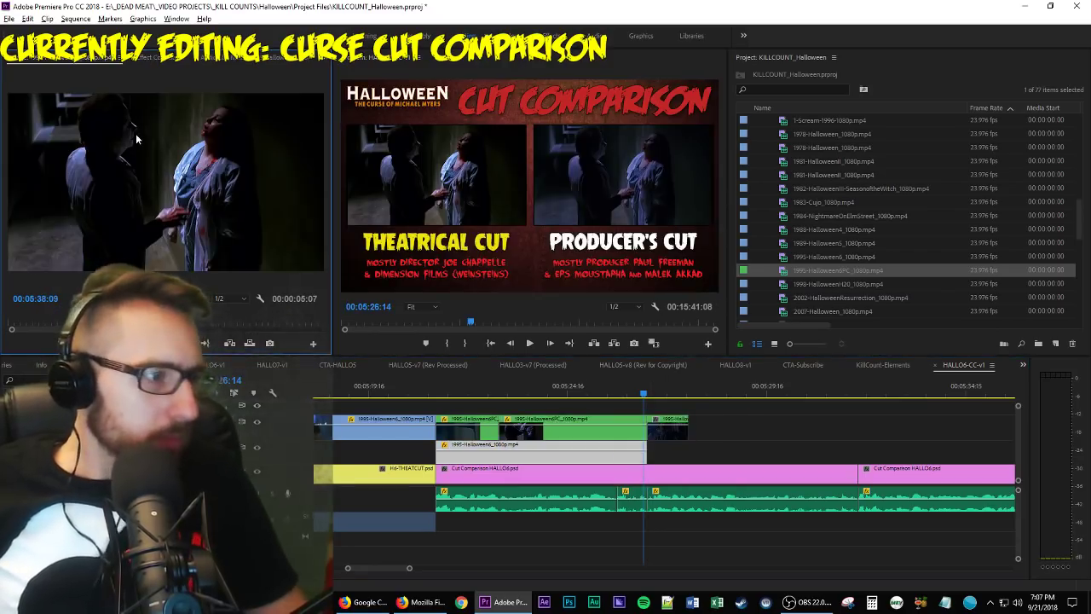
pyautogui.press('space')
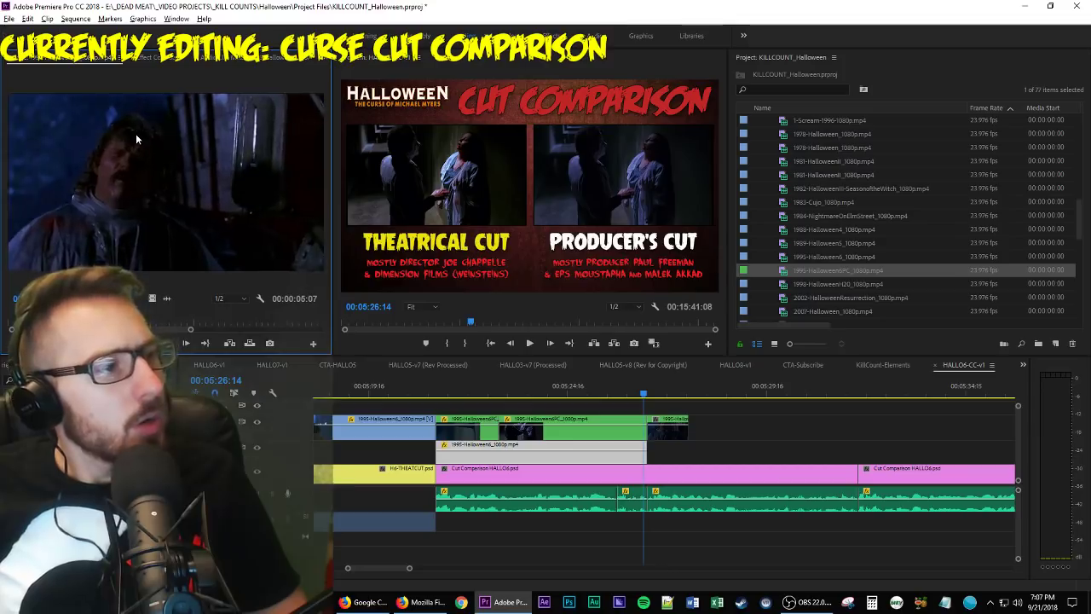
pyautogui.press('i')
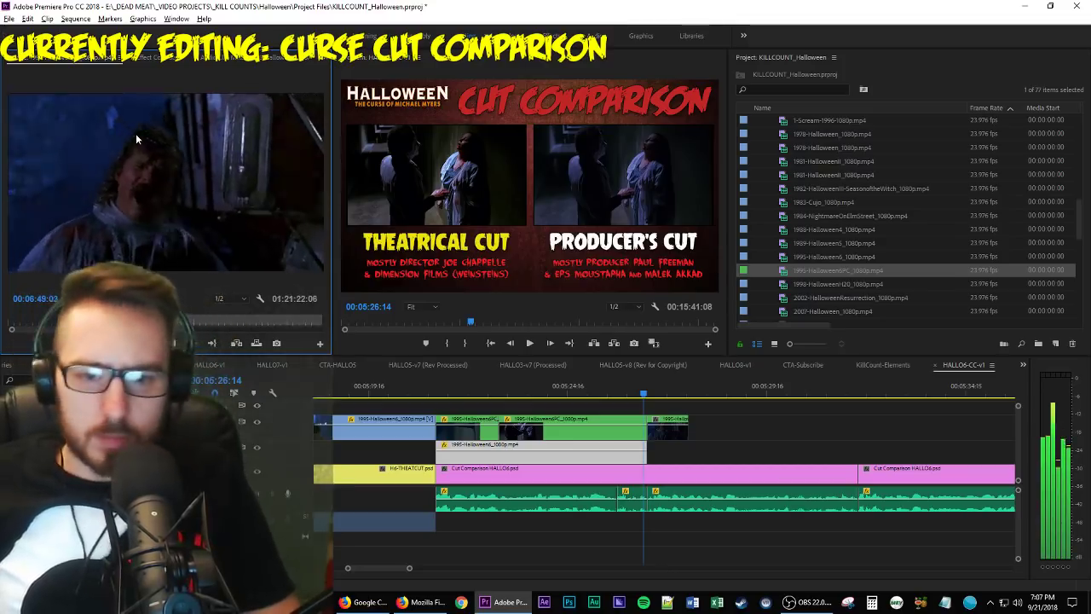
pyautogui.press('o')
pyautogui.press('space')
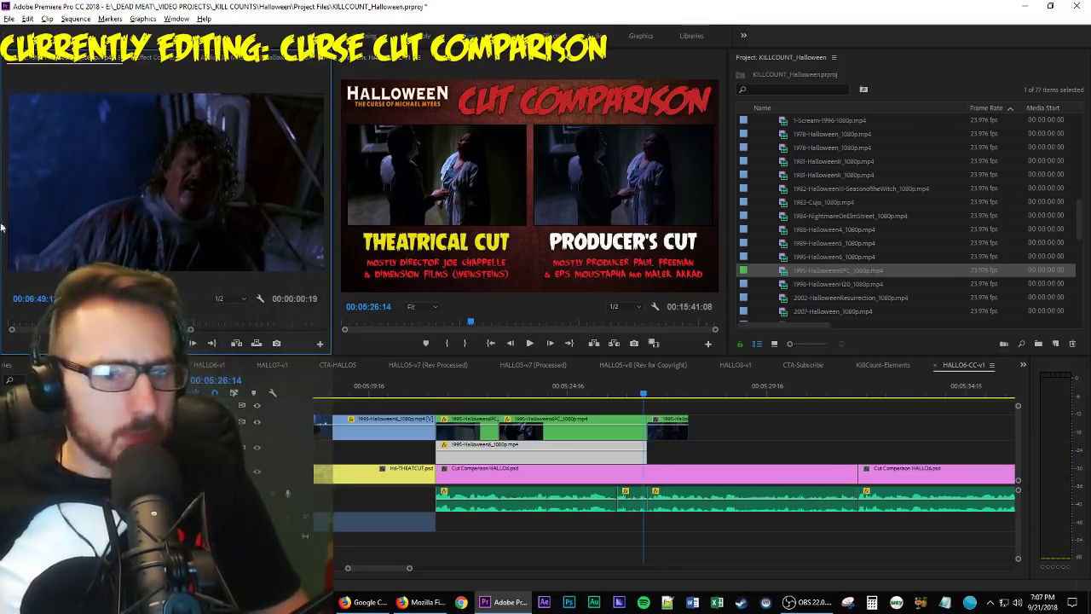
pyautogui.press('.')
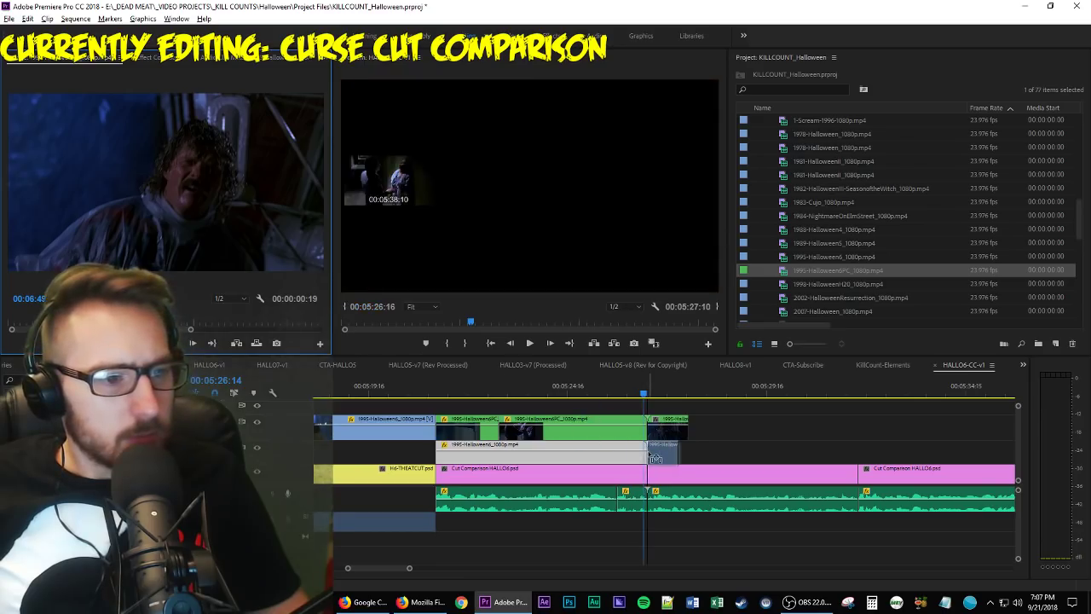
# Copy the Motion settings of the preceding theatrical and Producer's Cut clips onto the new clips starting at 00:05:26:16.
pyautogui.hotkey('shift', '5')
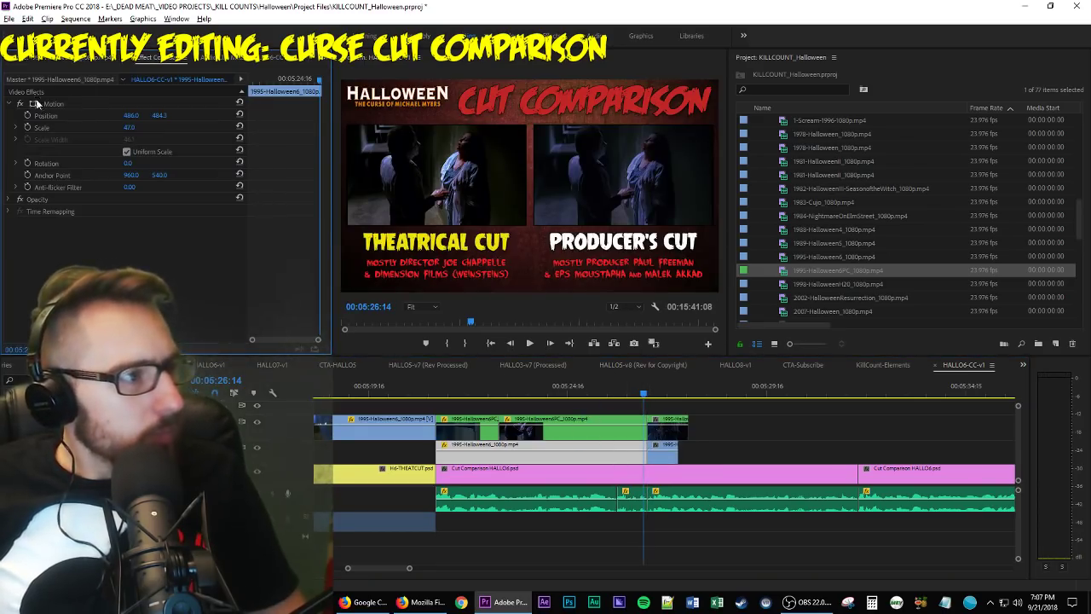
pyautogui.click(46, 104)
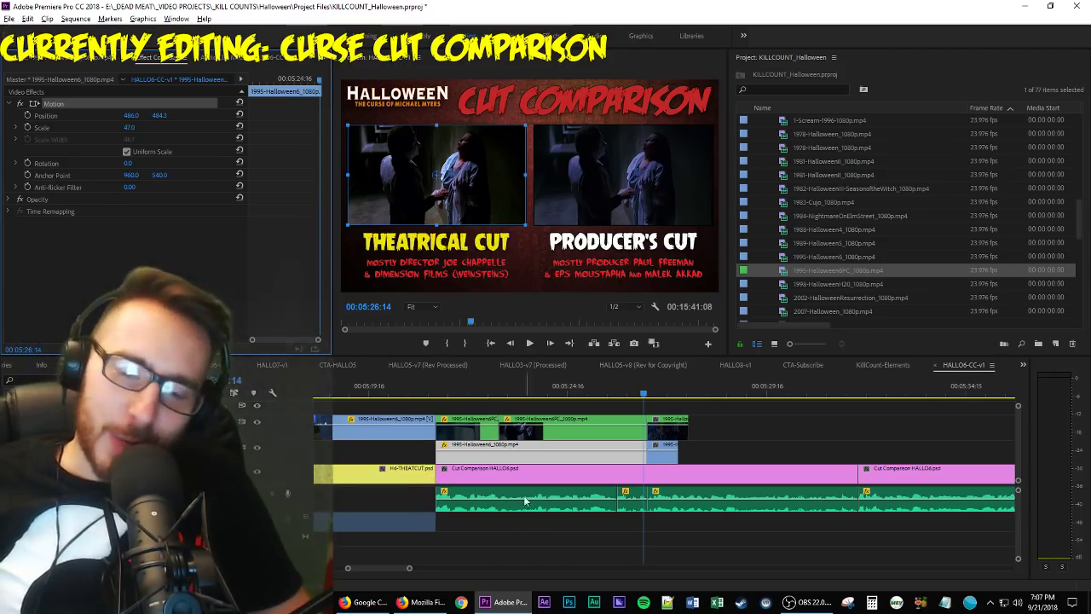
pyautogui.click(667, 459)
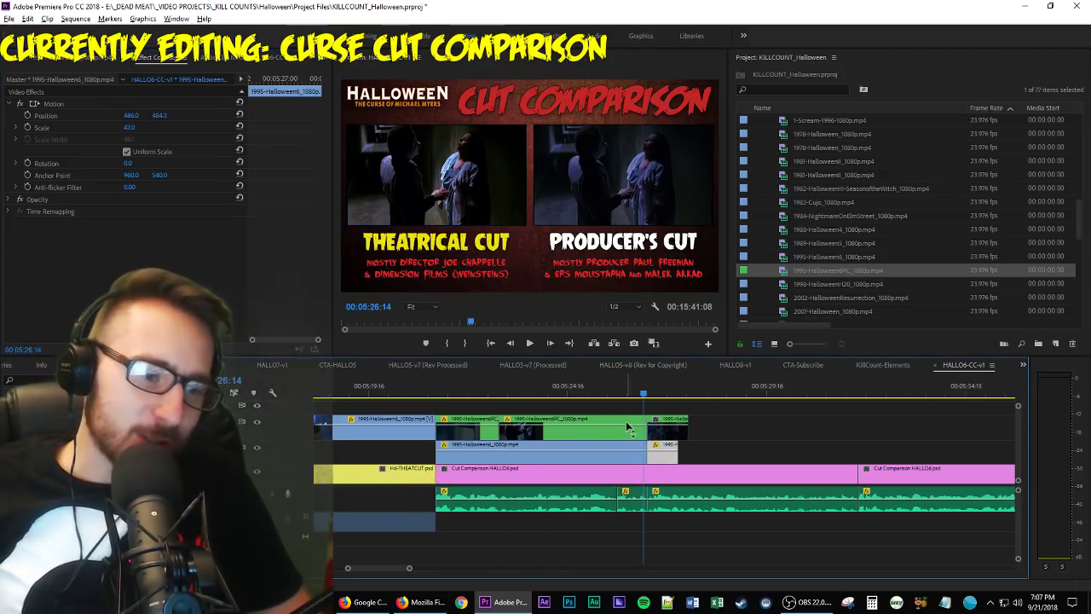
pyautogui.click(625, 426)
pyautogui.click(66, 106)
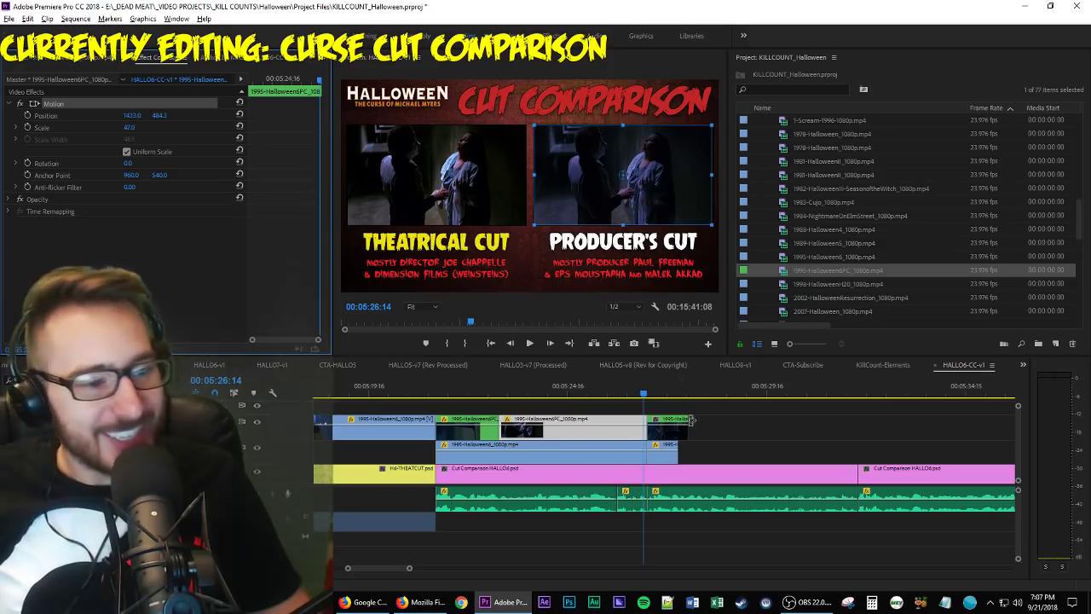
# Play the new comparison and extend both clips, taking the theatrical one to 00:05:33:06 and the Producer's Cut one slightly less.
pyautogui.moveTo(688, 434); pyautogui.dragTo(773, 434)
pyautogui.moveTo(686, 449); pyautogui.dragTo(798, 449)
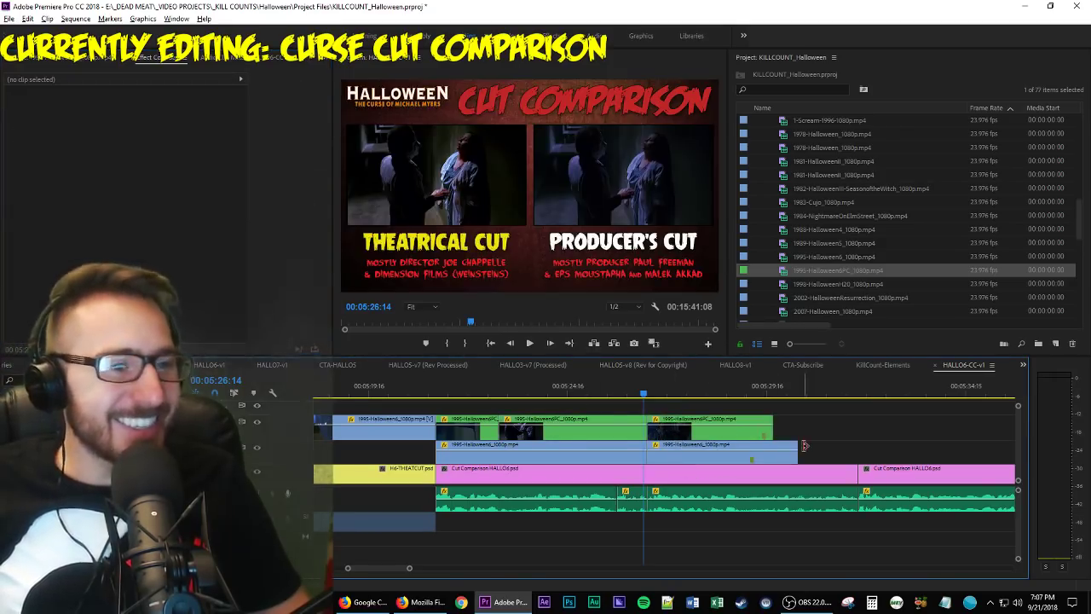
pyautogui.press('space')
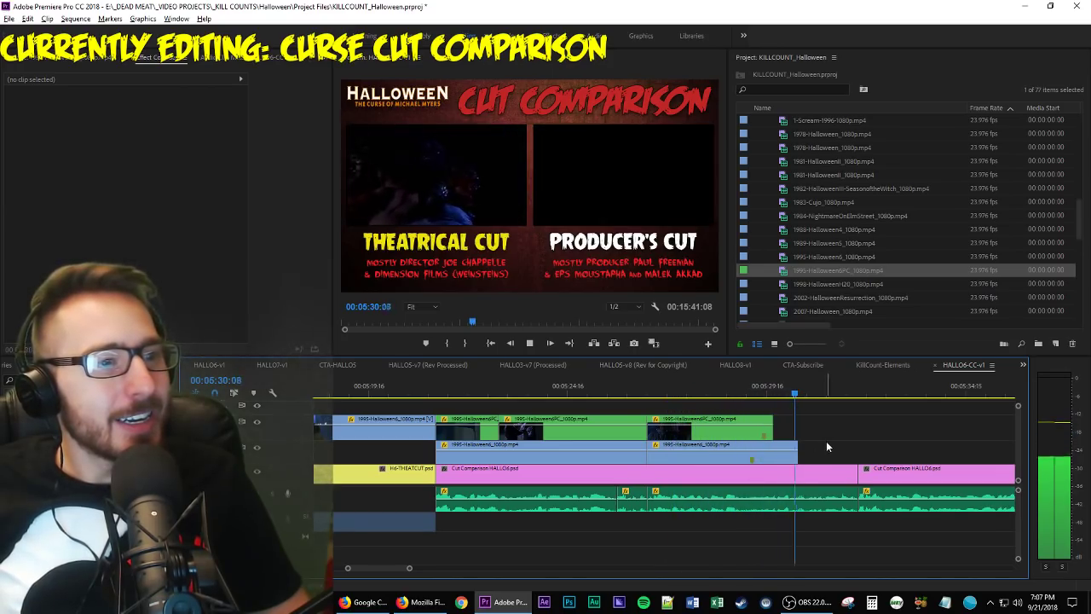
pyautogui.press('space')
pyautogui.moveTo(775, 425); pyautogui.dragTo(867, 421)
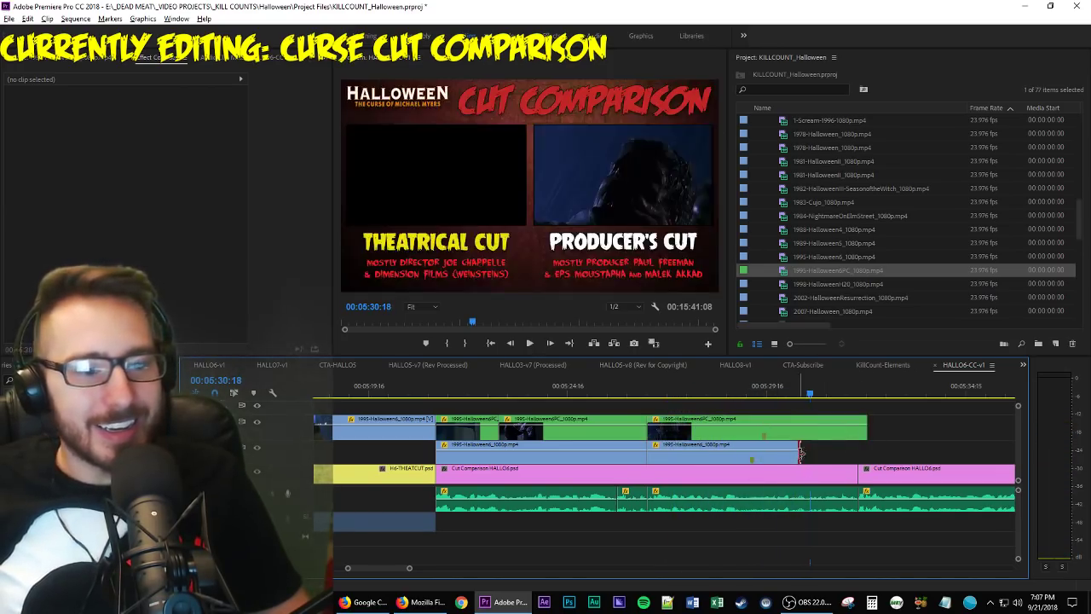
pyautogui.moveTo(798, 449); pyautogui.dragTo(910, 449)
# Replay the end of the new comparison and park the playhead at 00:05:30:16, where the theatrical clip changes to the truck shot.
pyautogui.press('Up')
pyautogui.press('space')
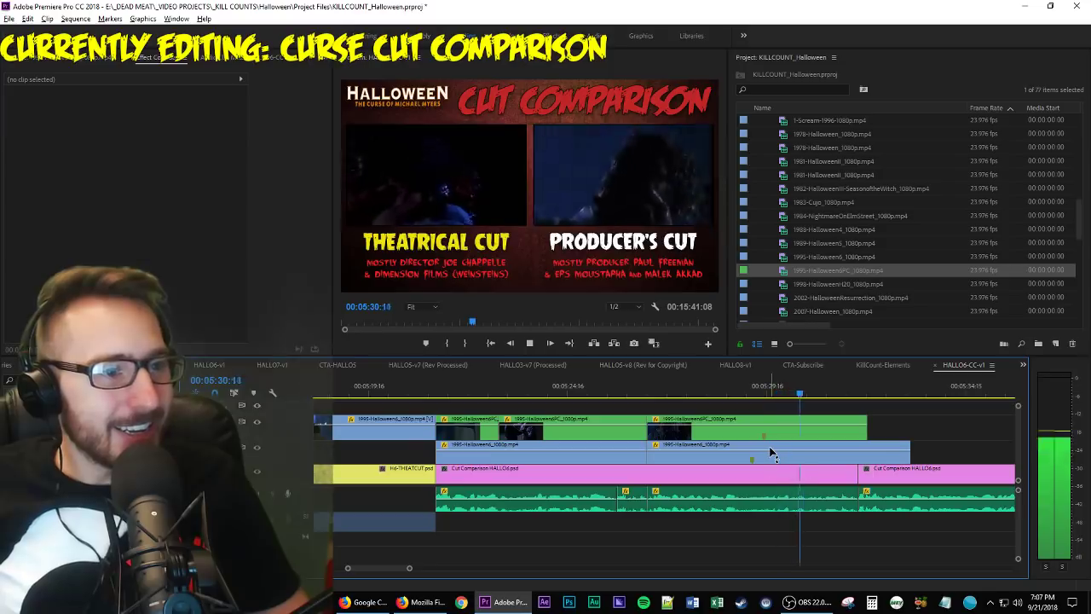
pyautogui.click(797, 395)
pyautogui.press('space')
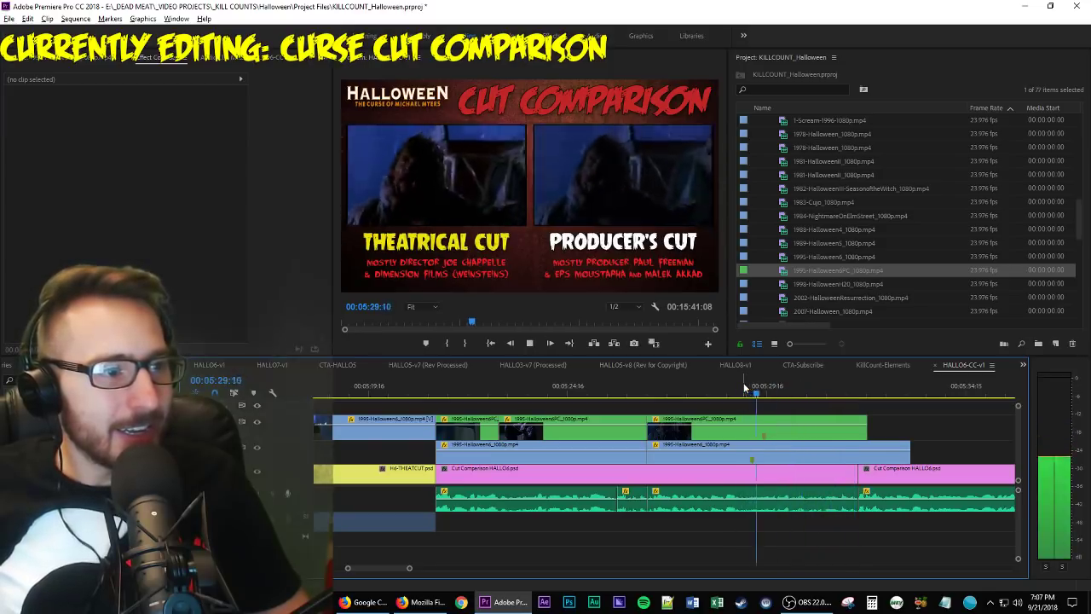
pyautogui.press('space')
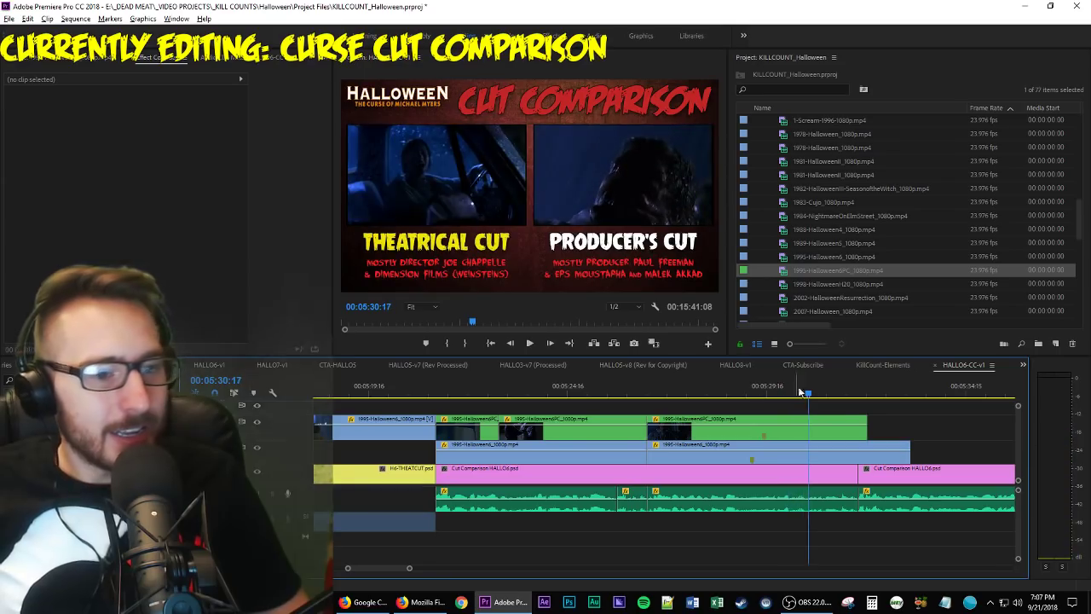
pyautogui.press('Right')
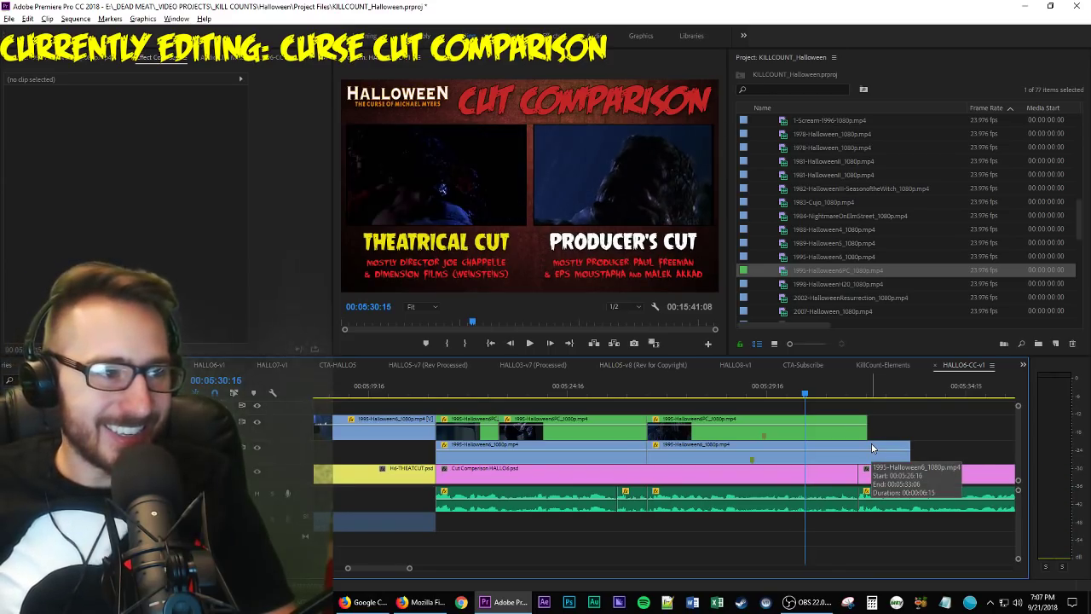
# Copy the H6-THEATCUT.psd frame over the Cut Comparison graphic at 00:05:30:16 and replace the leftover sliver before the next graphic.
pyautogui.press('-')
pyautogui.press('-')
pyautogui.press('-')
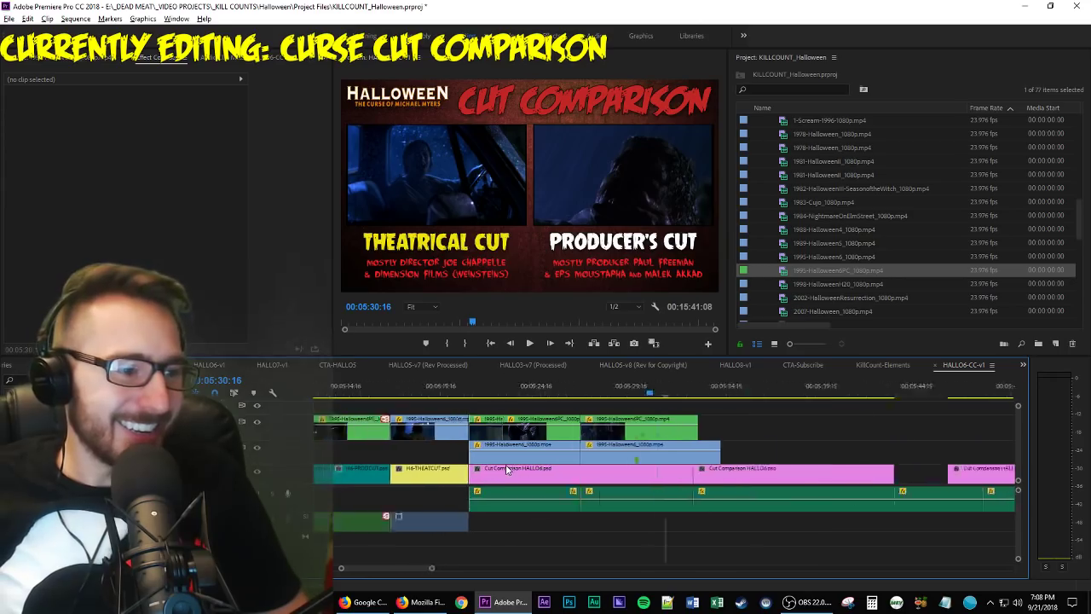
pyautogui.moveTo(466, 481); pyautogui.dragTo(682, 452)
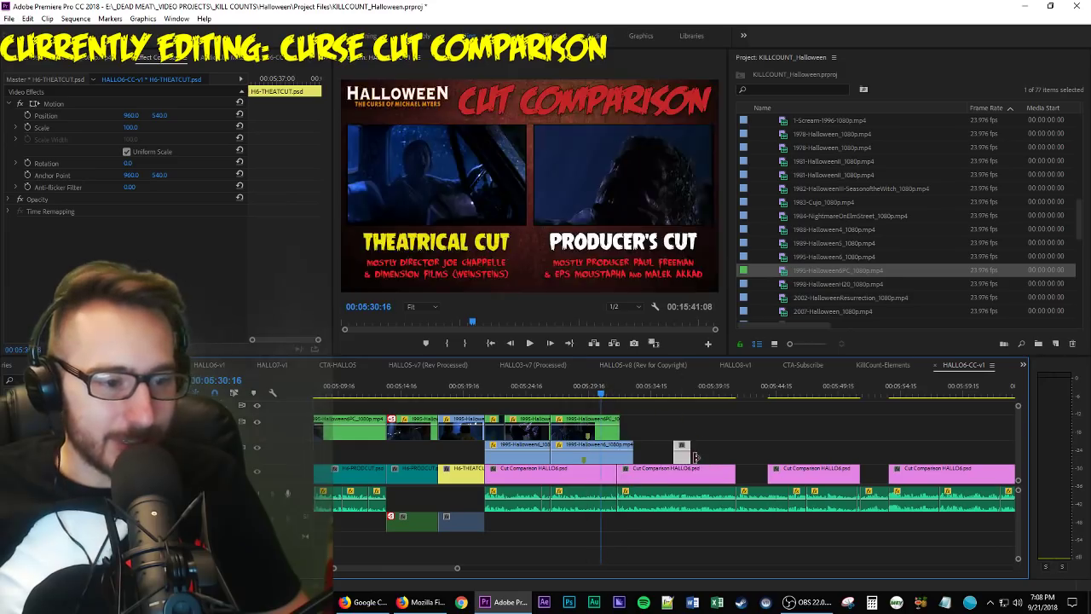
pyautogui.press('=')
pyautogui.press('=')
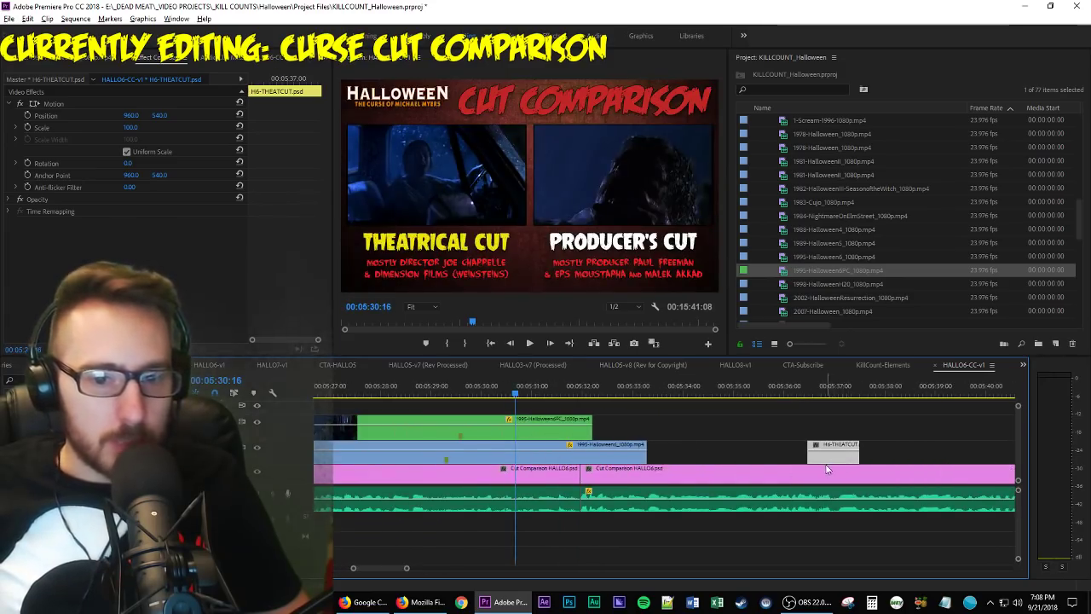
pyautogui.moveTo(825, 469); pyautogui.dragTo(533, 471)
pyautogui.click(574, 478)
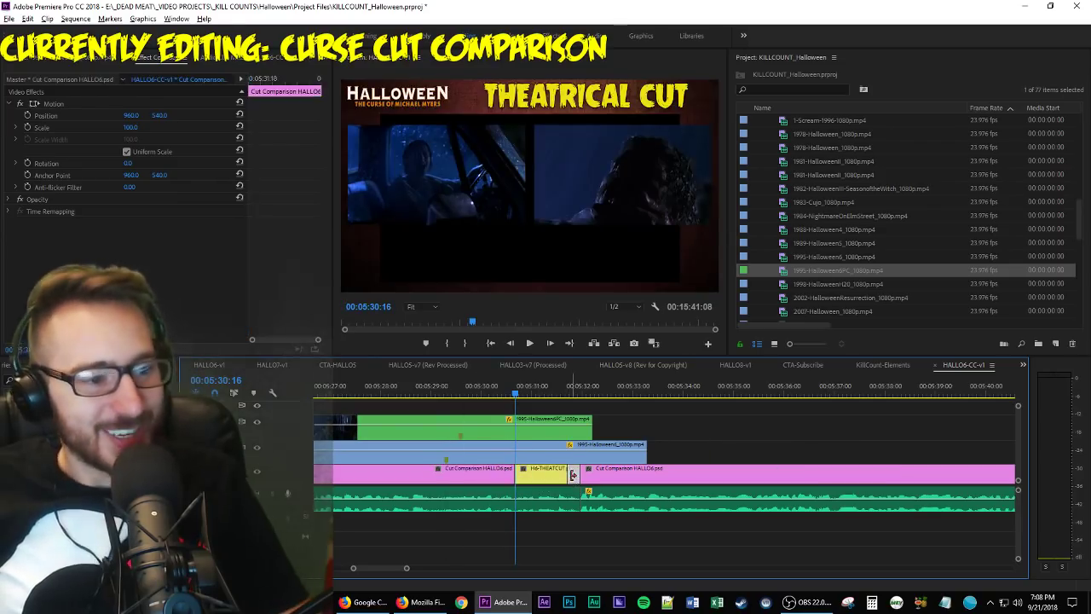
# Trim the Producer's Cut clip to end at 00:05:30:16 and split the theatrical clip there.
pyautogui.scroll(5, 623, 474)
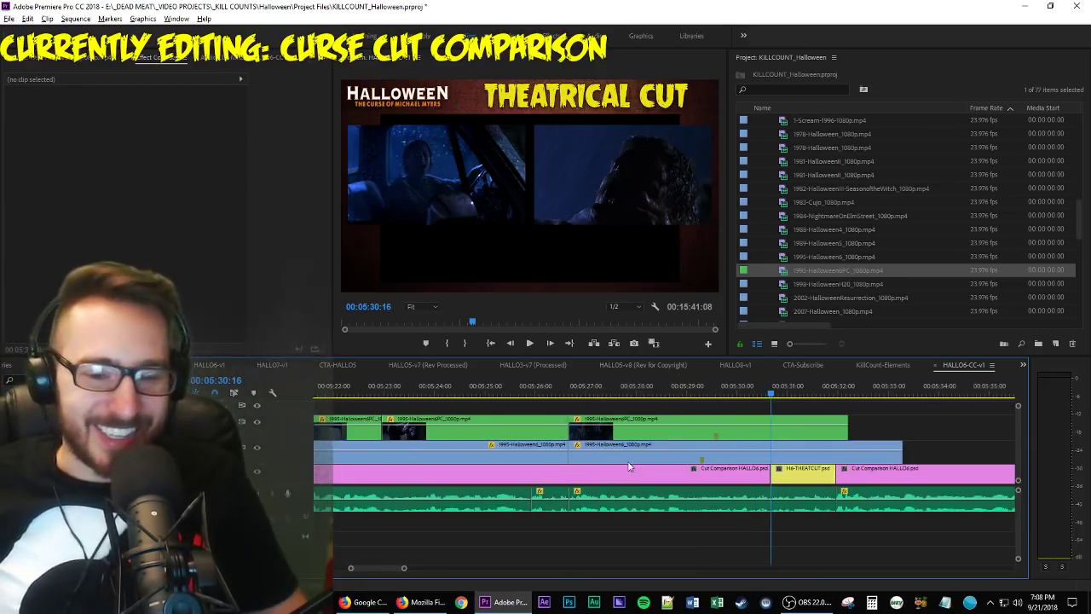
pyautogui.scroll(-3, 596, 459)
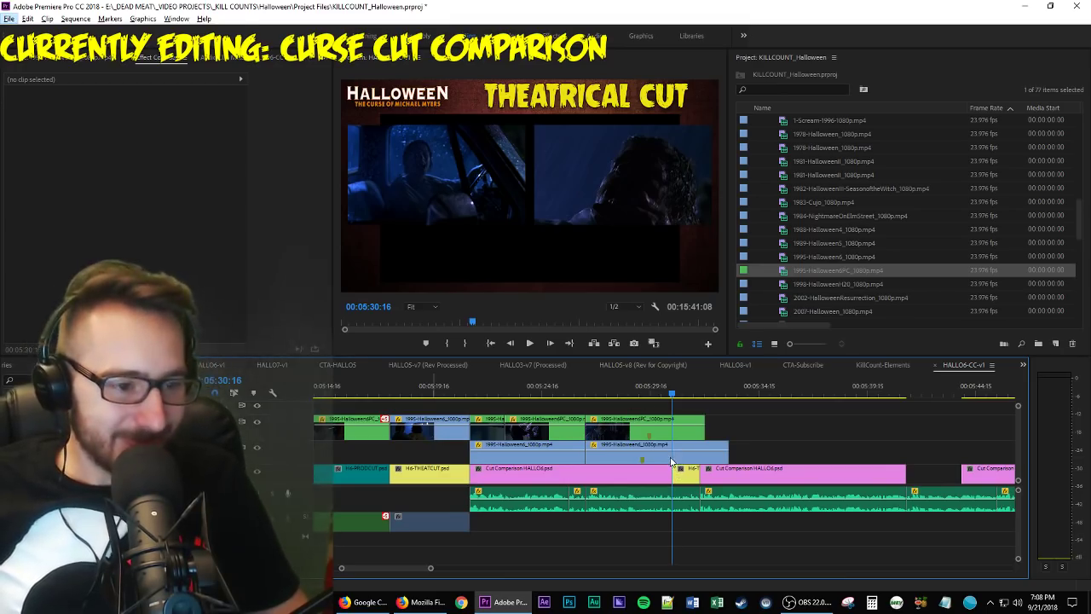
pyautogui.press('Down')
pyautogui.press('Escape')
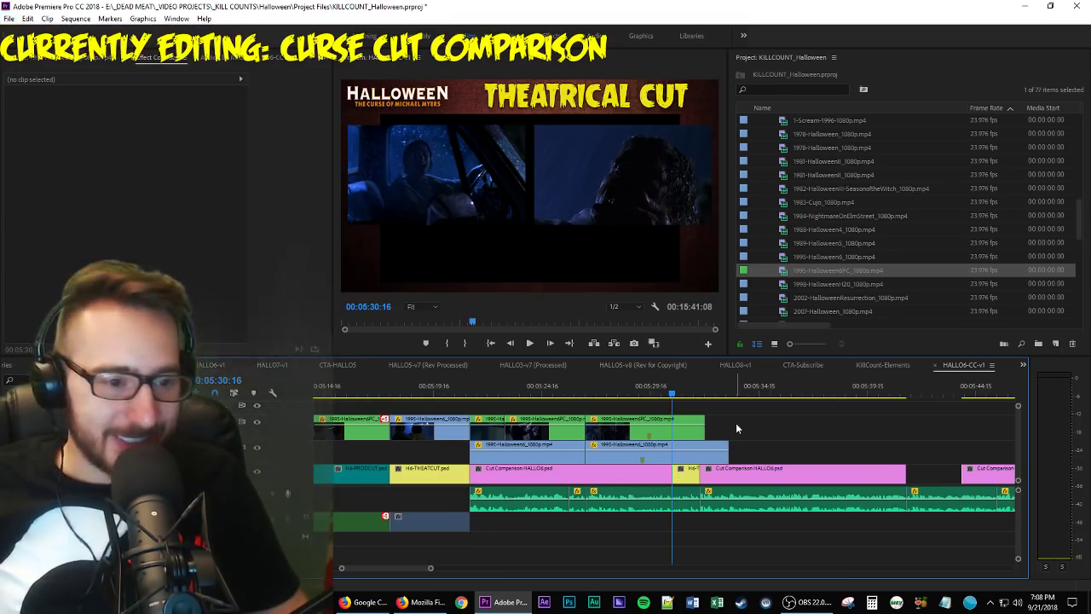
pyautogui.moveTo(706, 420); pyautogui.dragTo(673, 416)
pyautogui.press('=')
pyautogui.press('=')
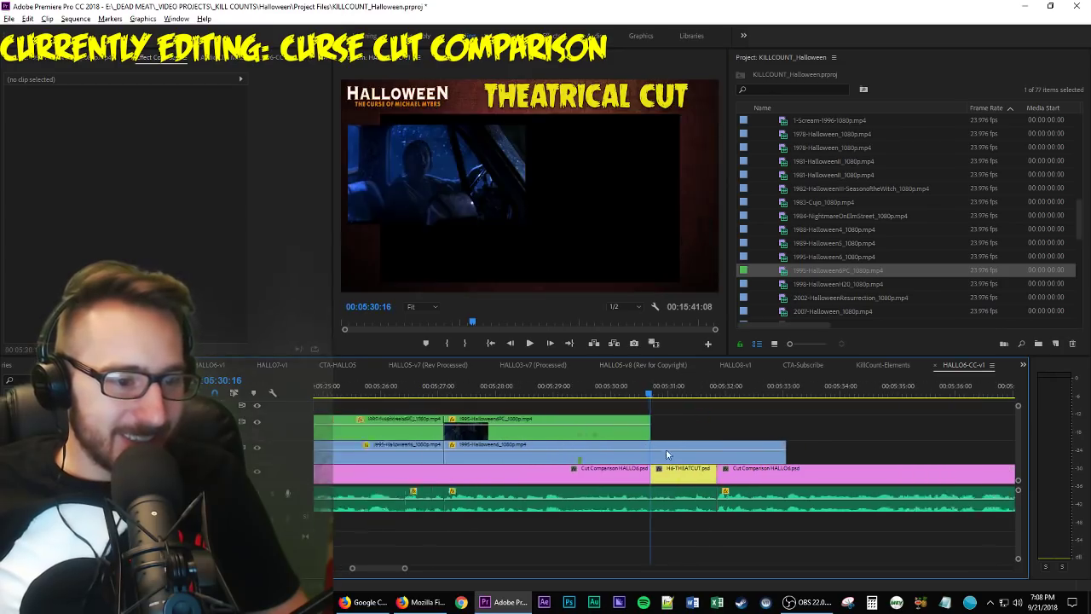
pyautogui.click(654, 450)
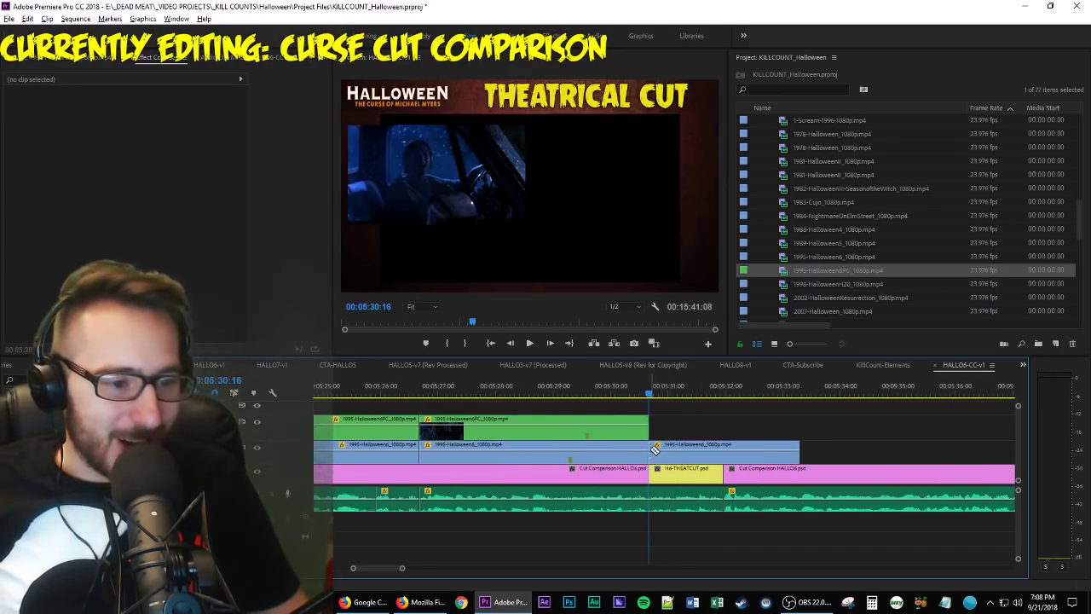
# Move the earlier framed theatrical clip onto the track directly above its H6-THEATCUT.psd frame and select its Motion settings.
pyautogui.press('-')
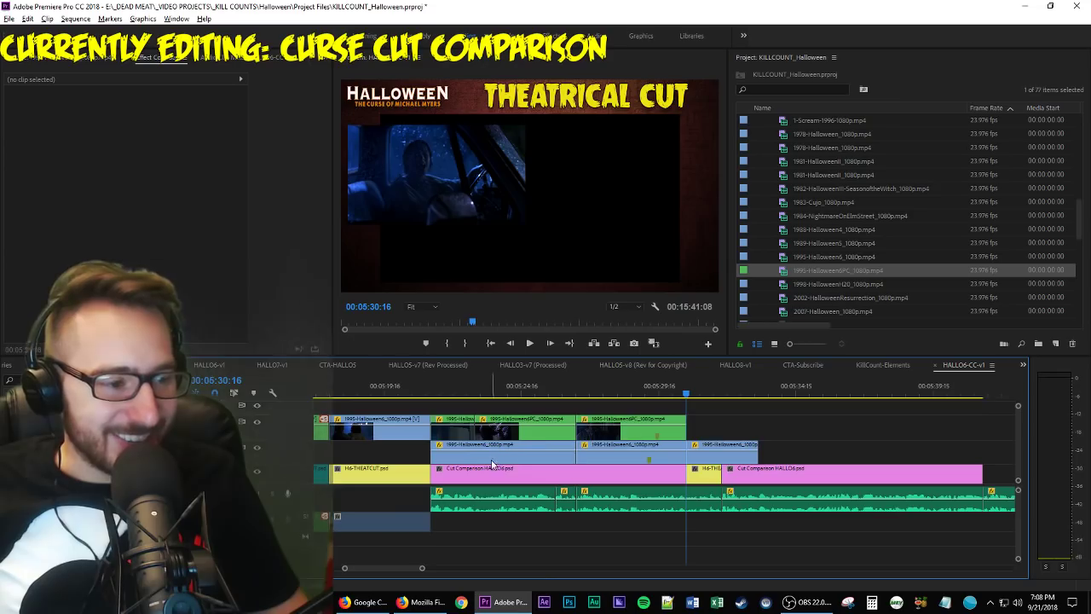
pyautogui.moveTo(391, 435); pyautogui.dragTo(392, 445)
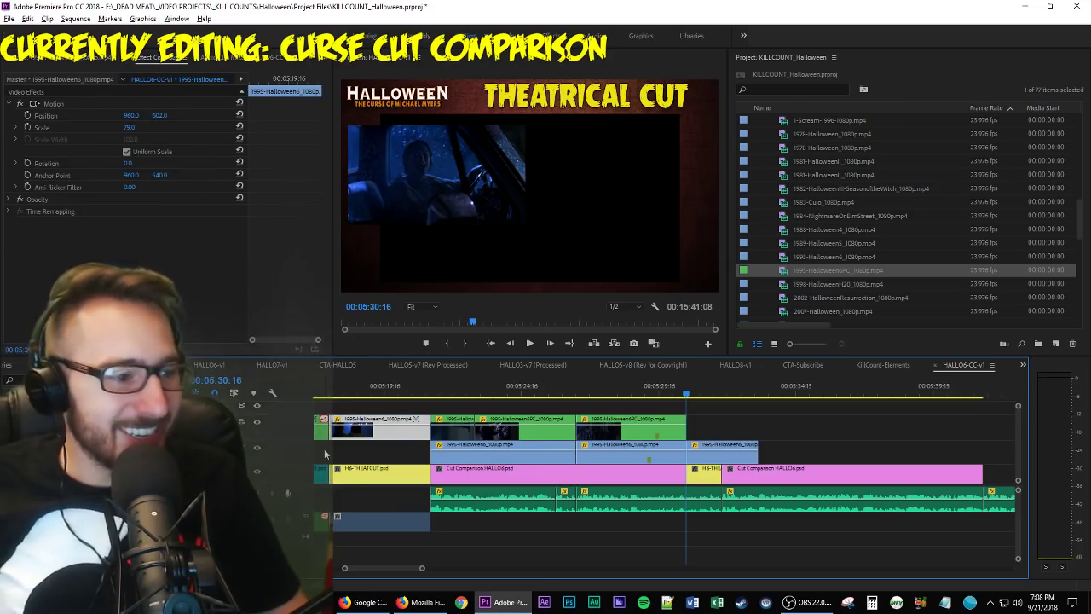
pyautogui.click(53, 104)
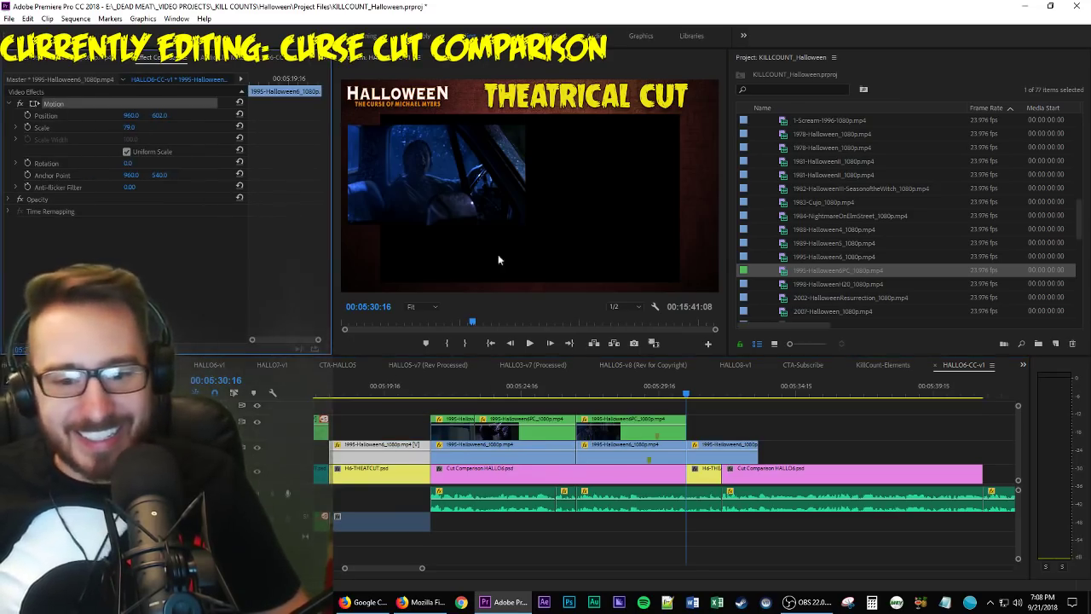
# Set the speed of the last 1995-Halloween6 clip on the timeline, starting at 00:05:30:16, to 95%.
pyautogui.click(729, 452)
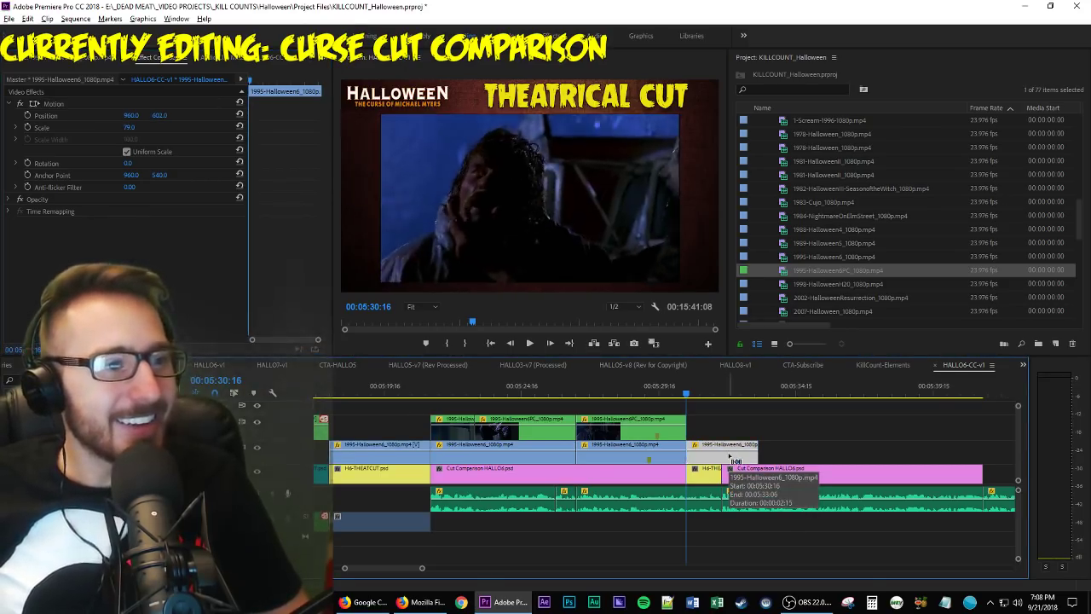
pyautogui.press('space')
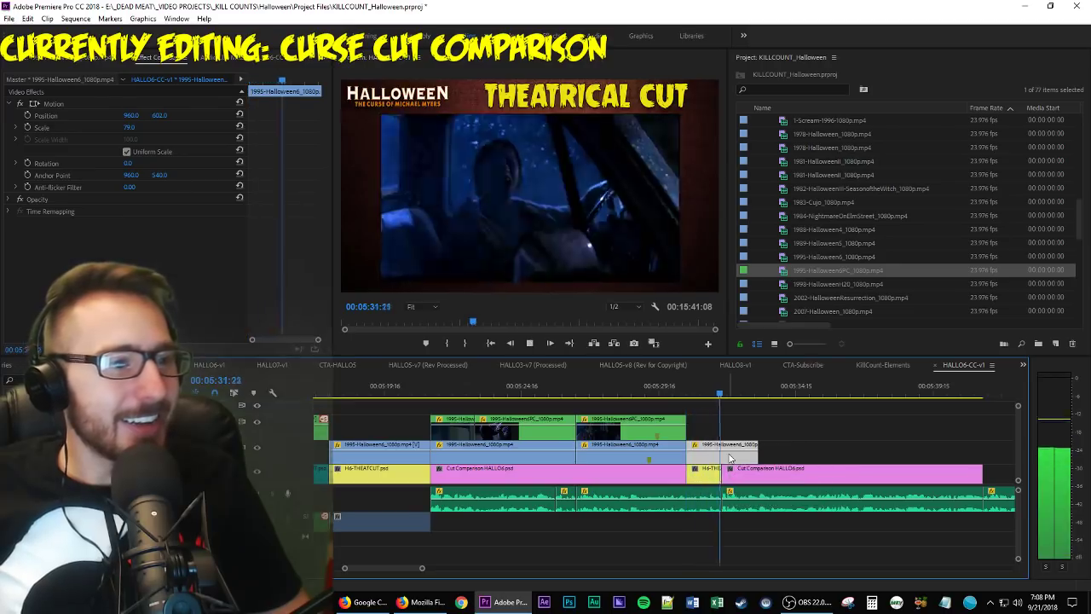
pyautogui.press('space')
pyautogui.press('Left')
pyautogui.press('Left')
pyautogui.press('Left')
pyautogui.press('Left')
pyautogui.press('Left')
pyautogui.press('Left')
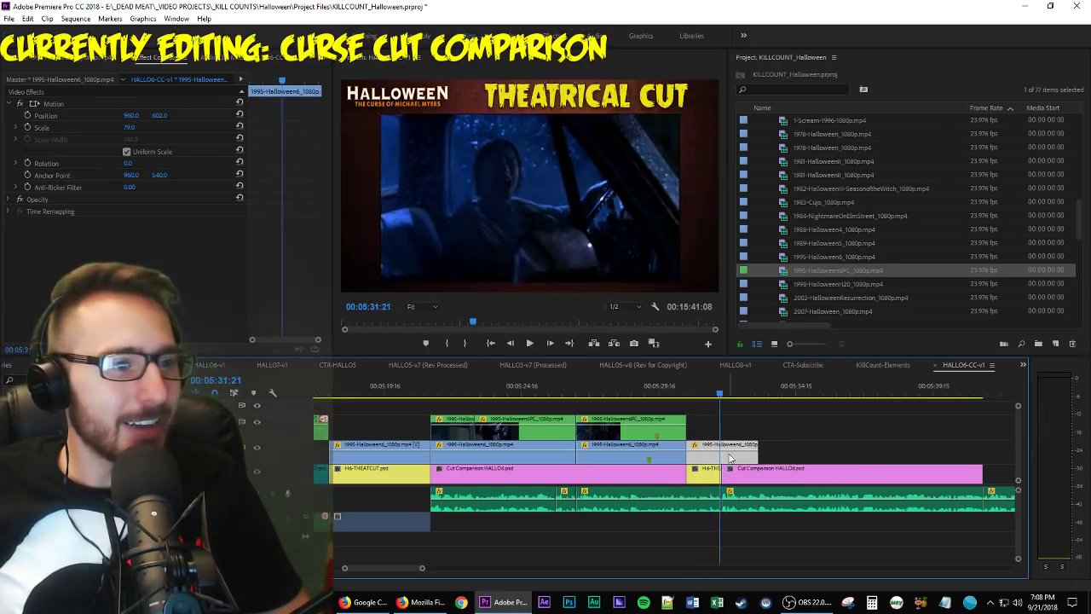
pyautogui.press('Right')
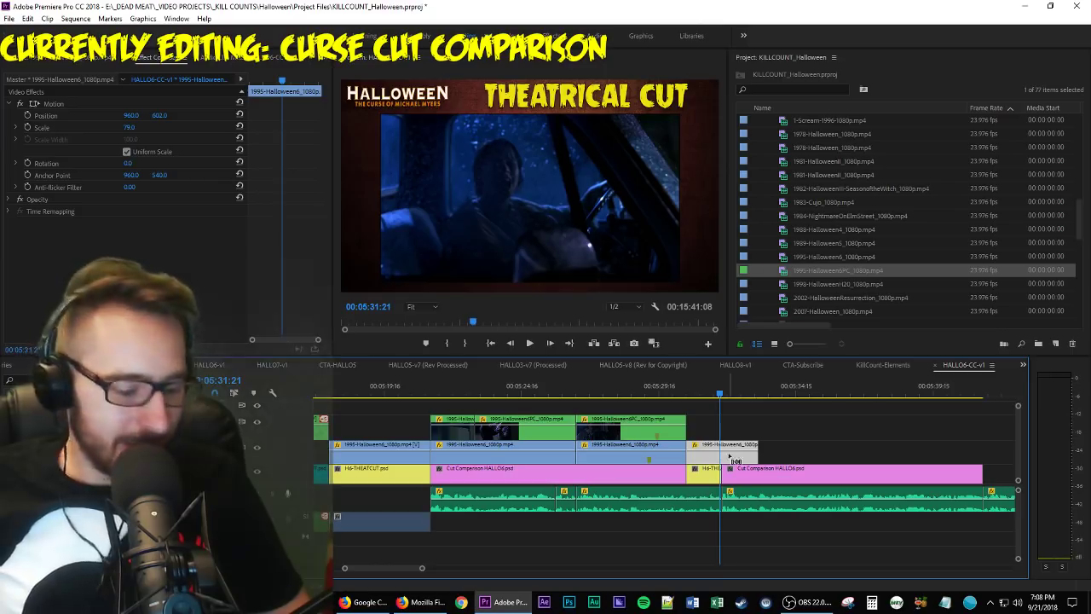
pyautogui.hotkey('ctrl', 'r')
pyautogui.write('95')
pyautogui.press('Return')
pyautogui.press('Up')
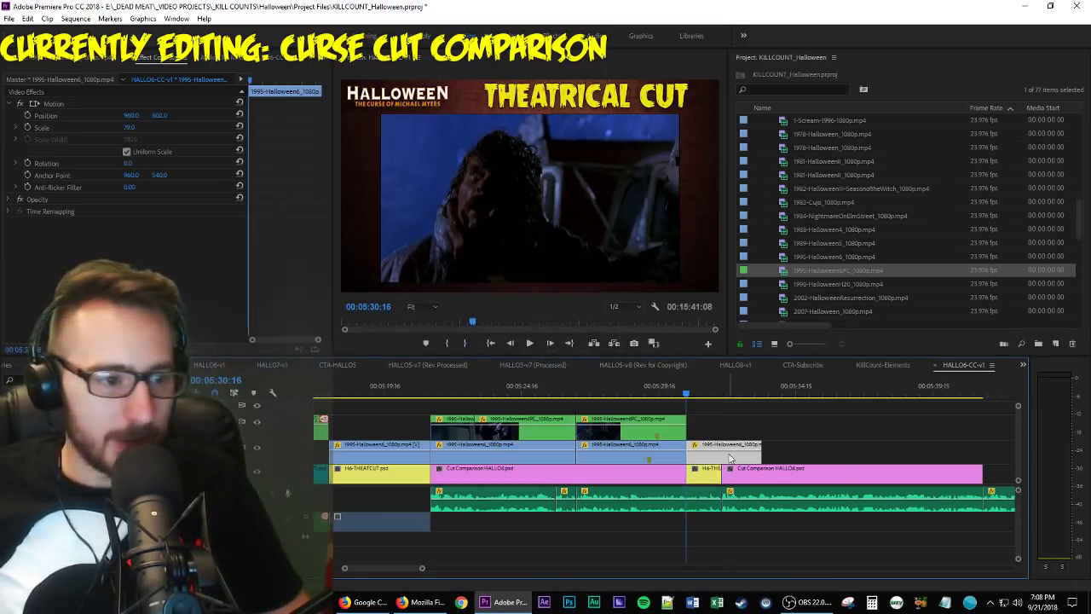
# Cut the slowed 1995-Halloween6 clip at 00:05:31:23, where the theatrical cut card ends, and delete the part after the cut.
pyautogui.press('space')
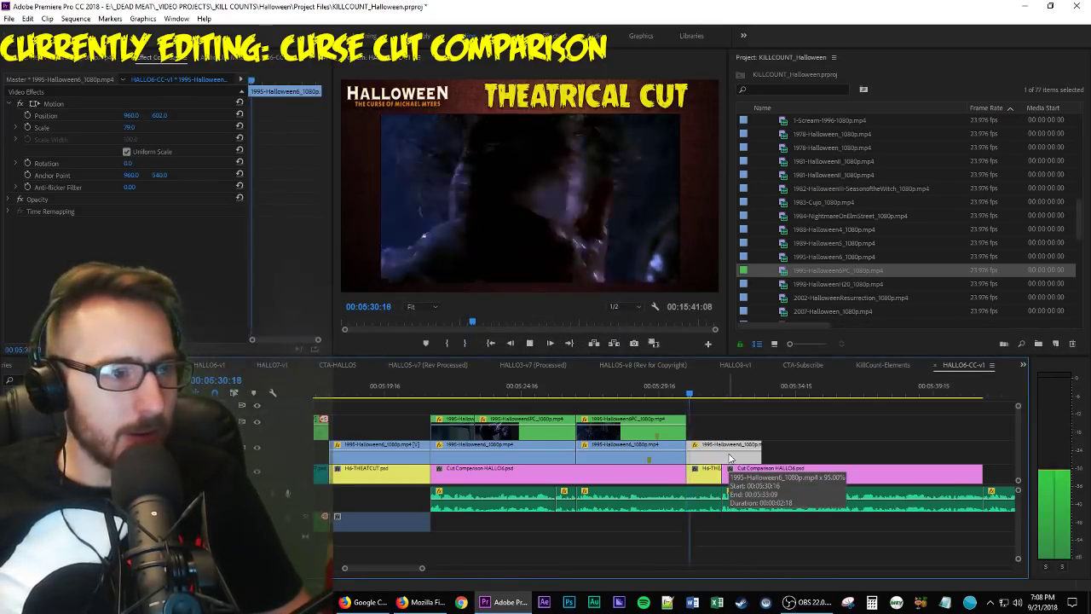
pyautogui.press('space')
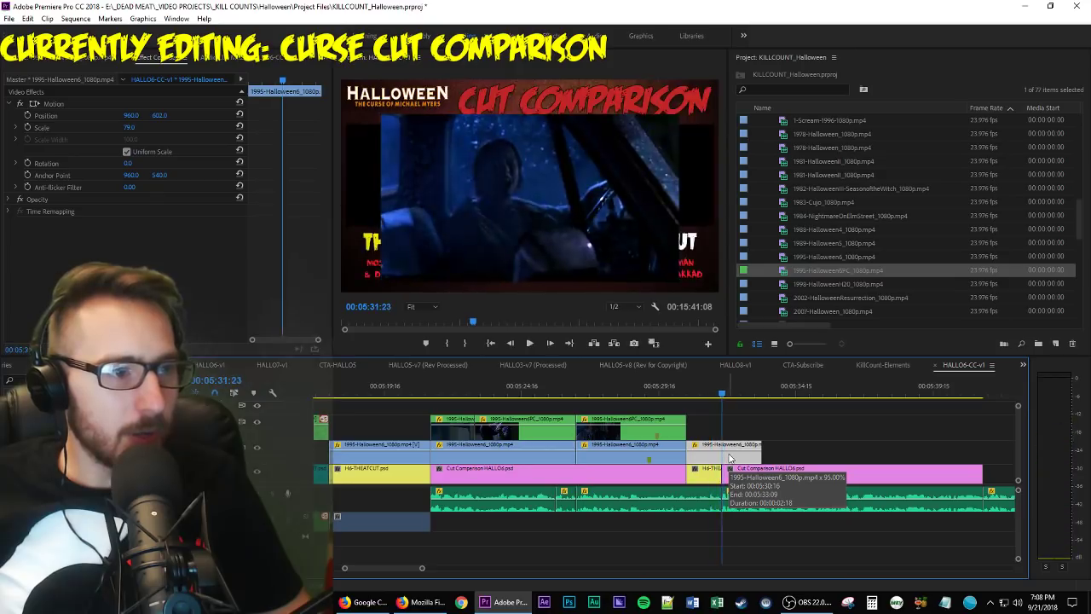
pyautogui.press('c')
pyautogui.click(731, 459)
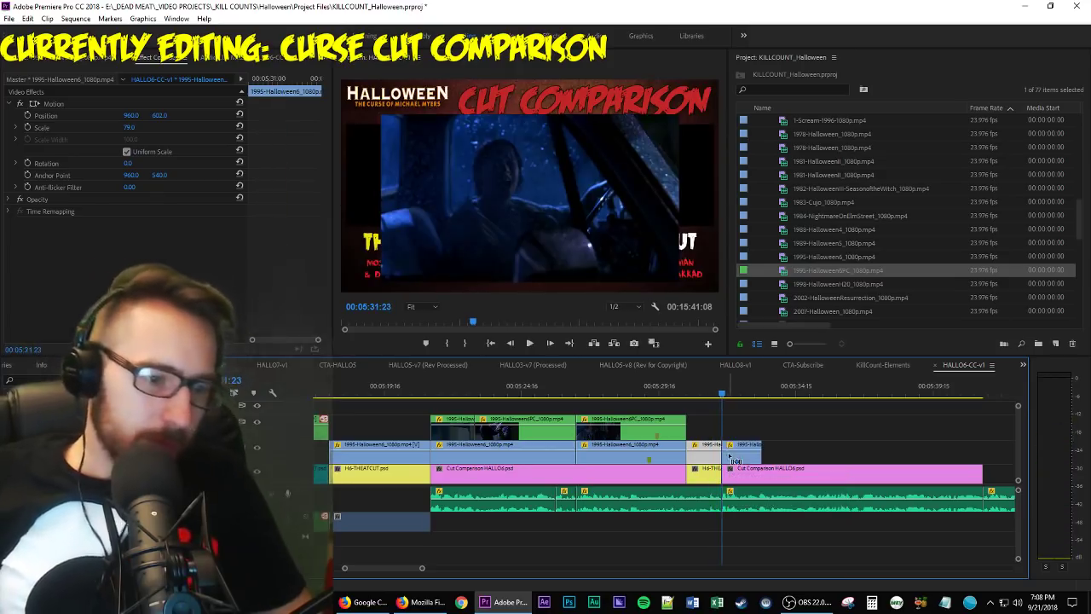
pyautogui.press('Delete')
# Play back the section around the trimmed clip and save the project.
pyautogui.click(625, 389)
pyautogui.press('space')
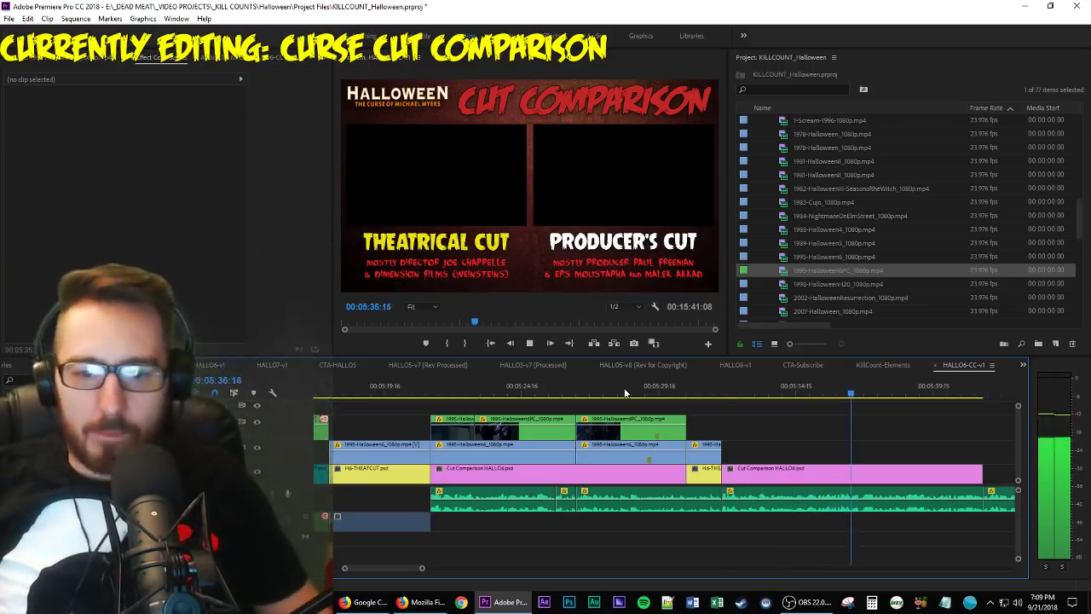
pyautogui.press('space')
pyautogui.hotkey('ctrl', 's')
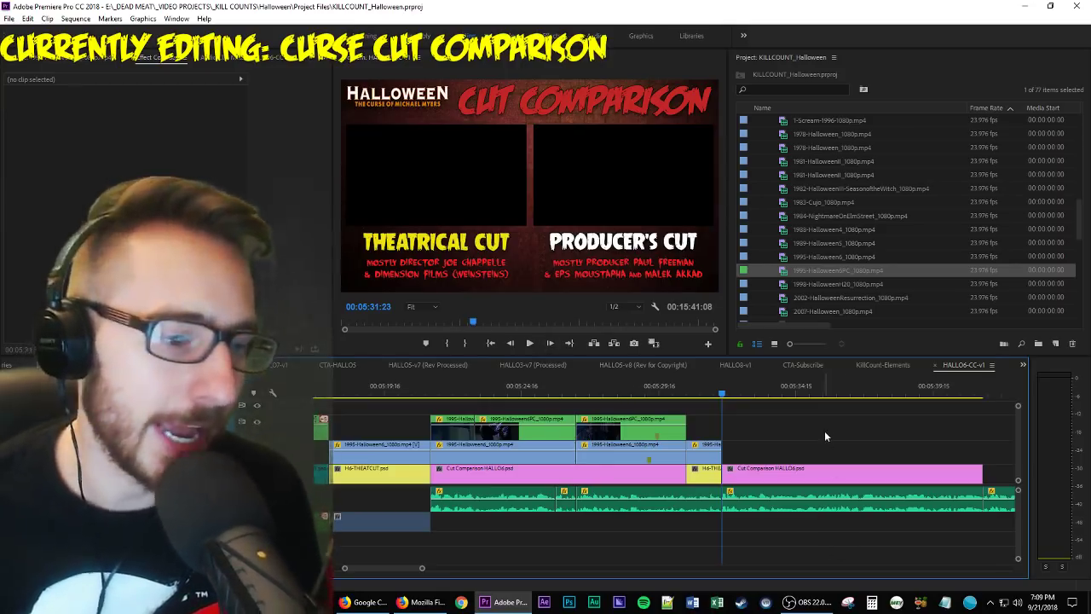
# Examine the whole sequence's layout and the beginning of the first cut comparison segment near 00:03:35:11.
pyautogui.press('\\')
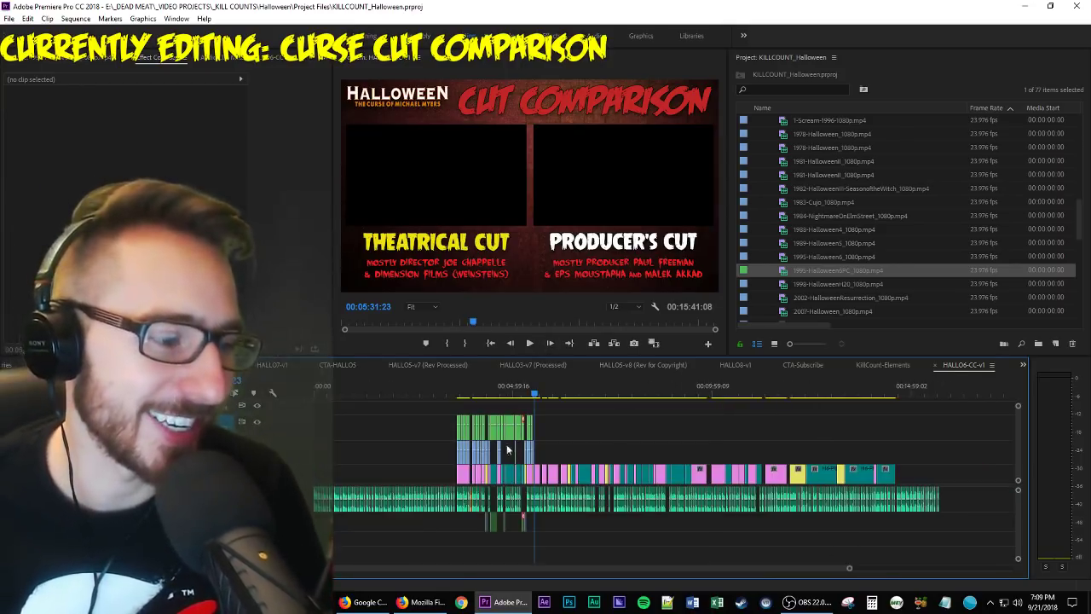
pyautogui.press('\\')
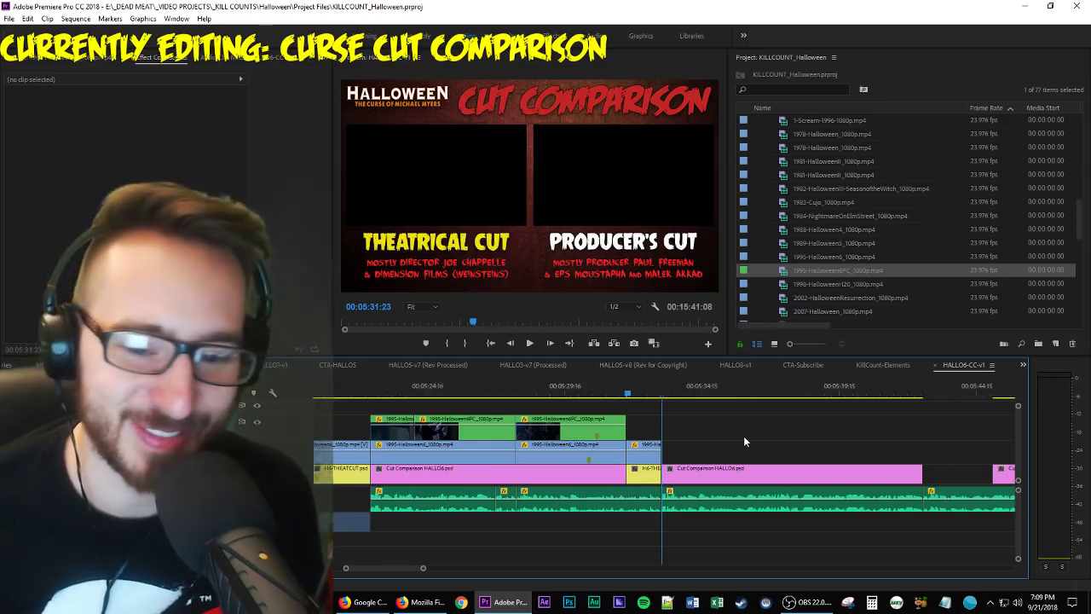
pyautogui.scroll(1, 724, 449)
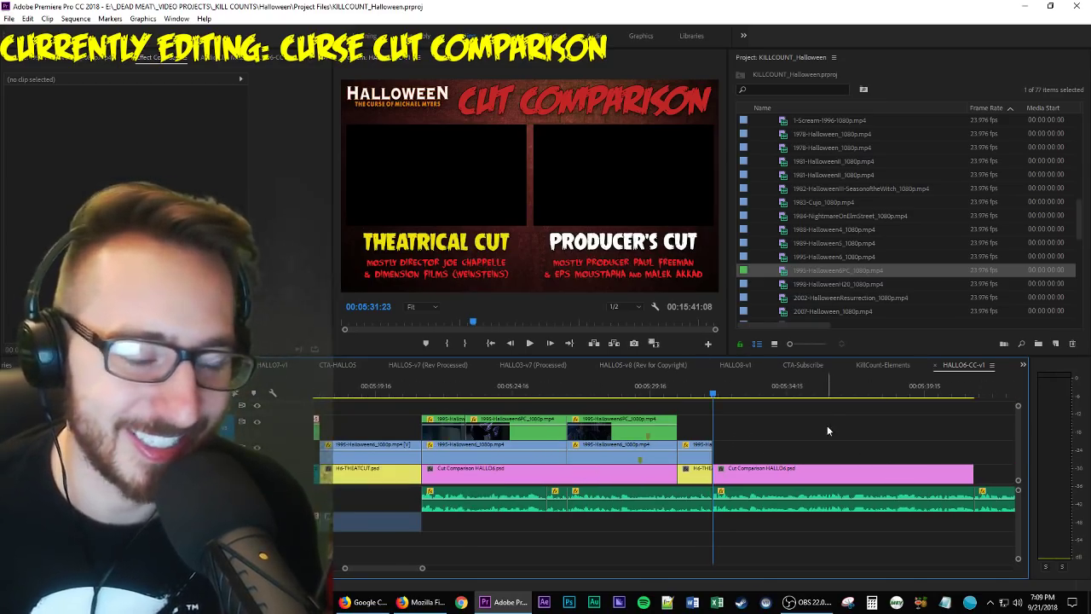
pyautogui.press('\\')
pyautogui.click(454, 395)
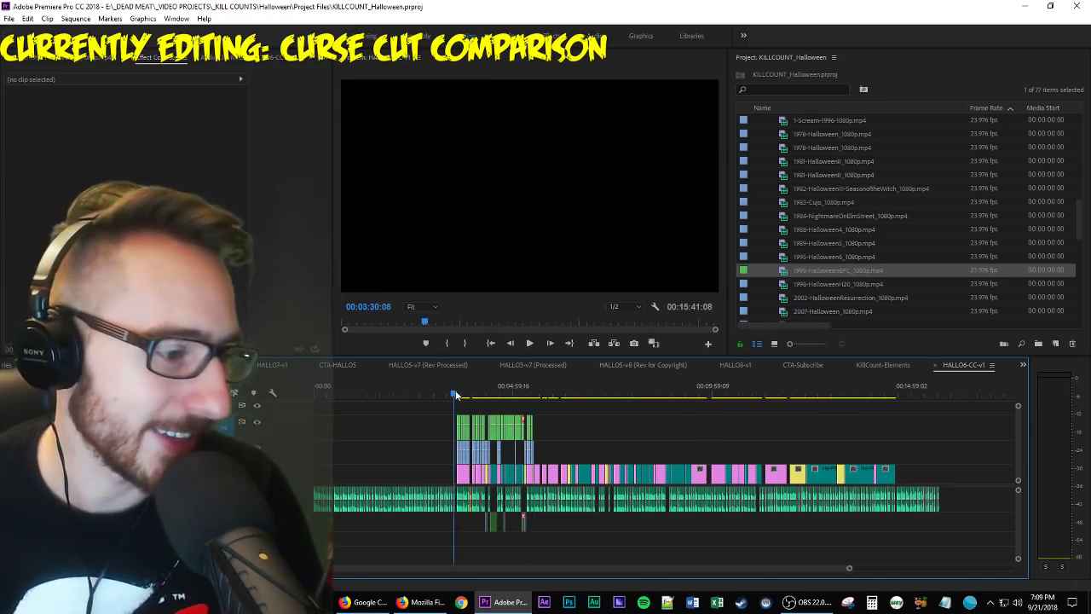
pyautogui.press('\\')
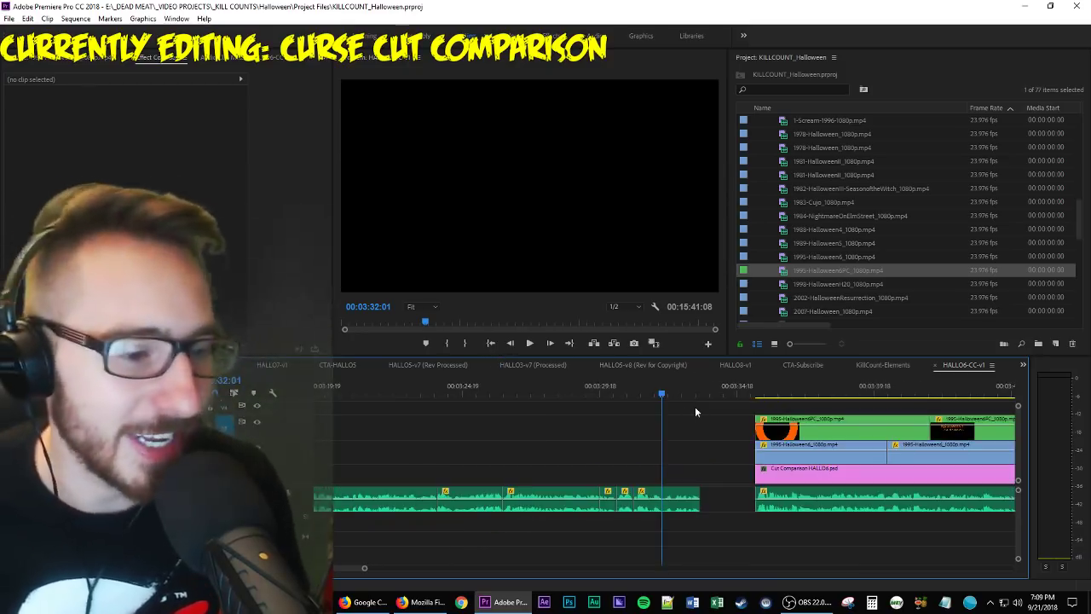
pyautogui.click(760, 406)
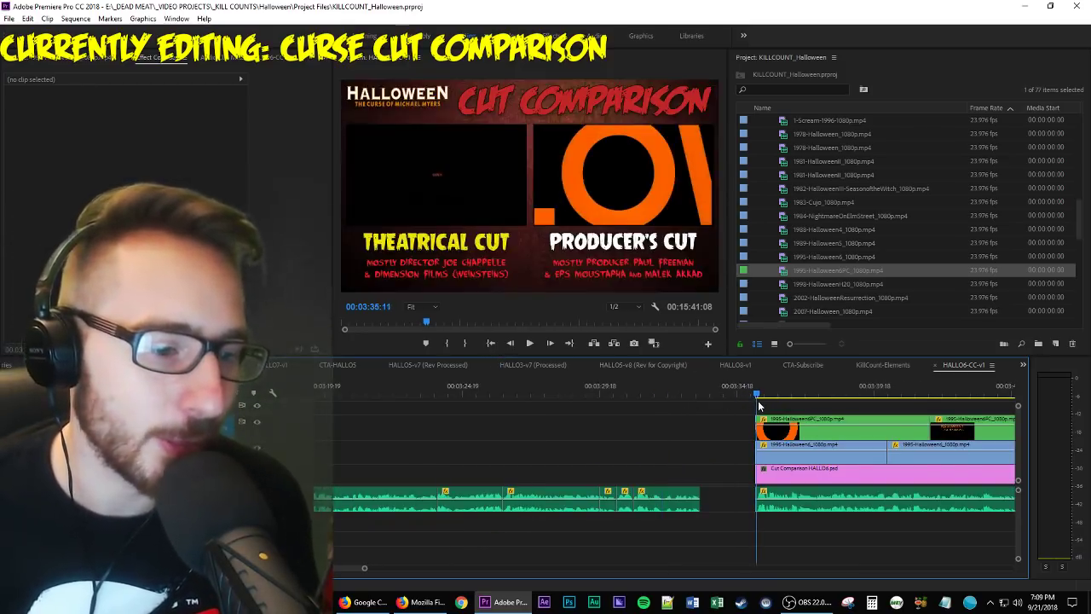
pyautogui.press('Left')
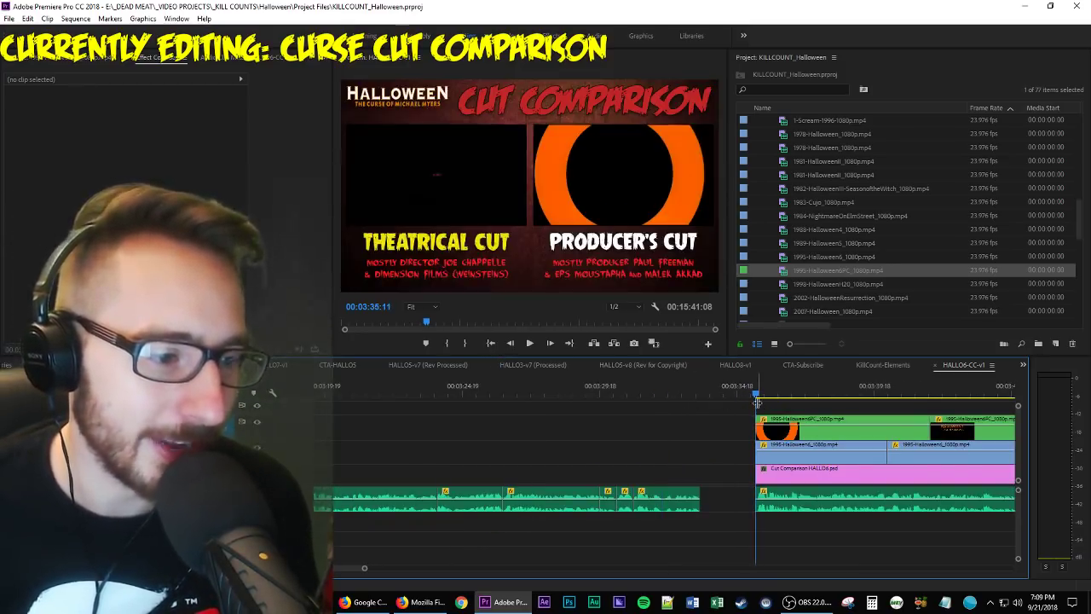
# Play the opening narration from the very start of the sequence.
pyautogui.scroll(-8, 610, 468)
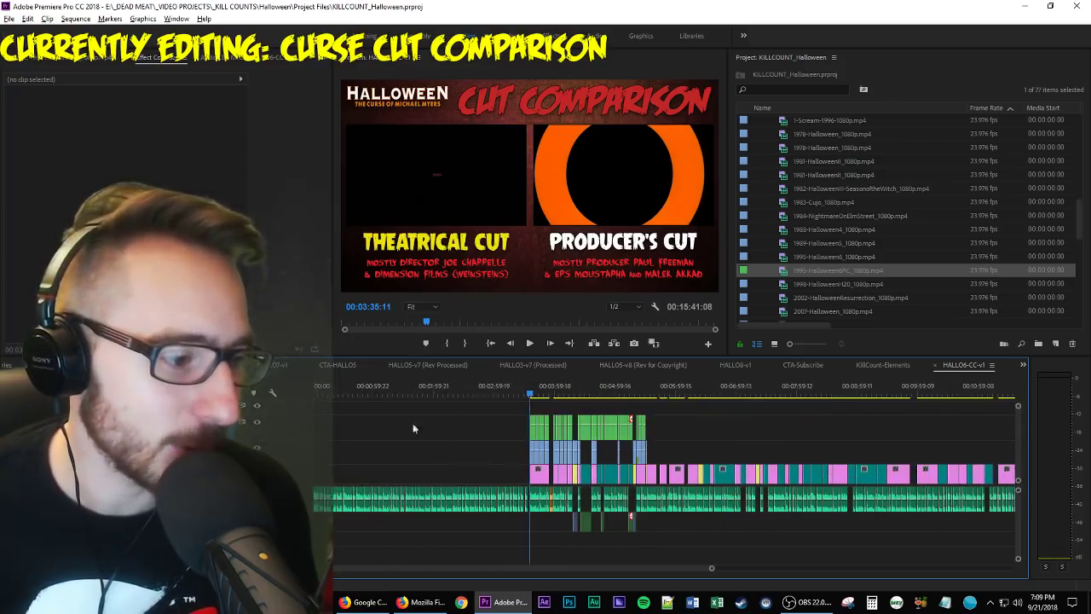
pyautogui.click(318, 389)
pyautogui.moveTo(317, 390); pyautogui.dragTo(314, 390)
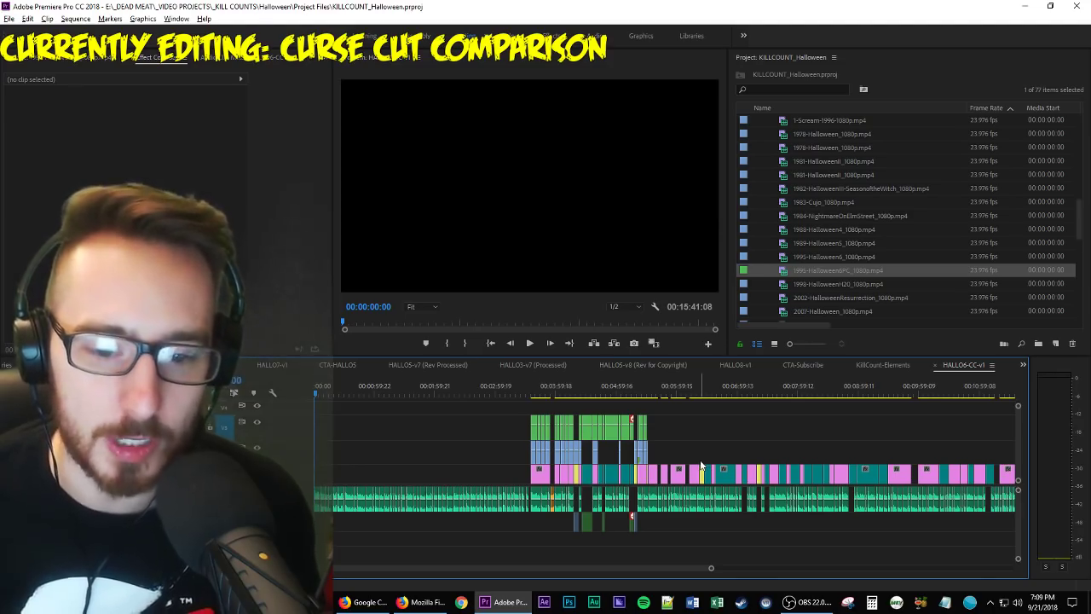
pyautogui.press('space')
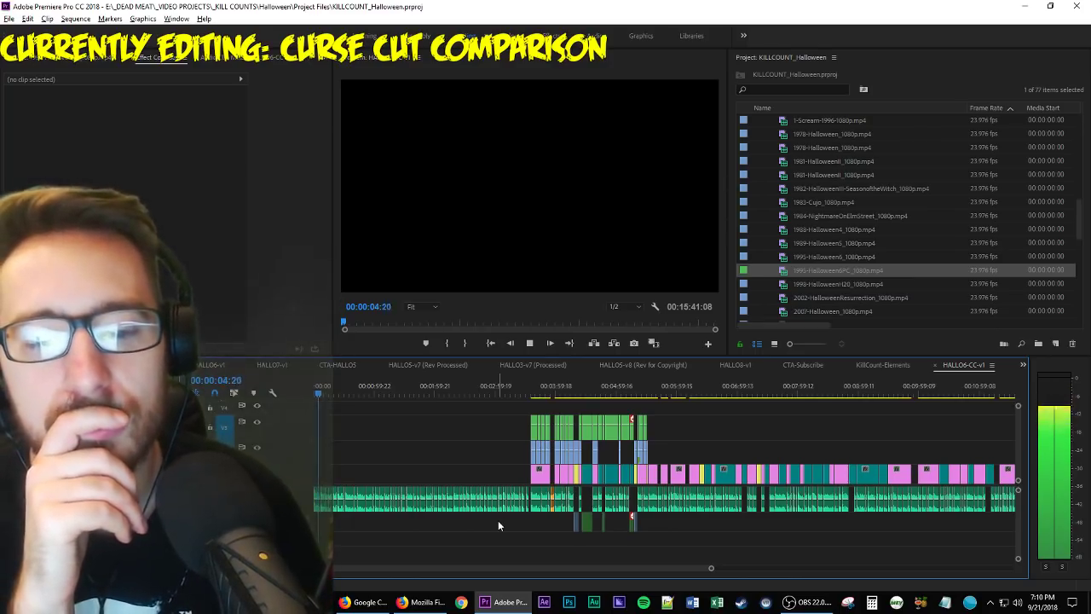
pyautogui.press('space')
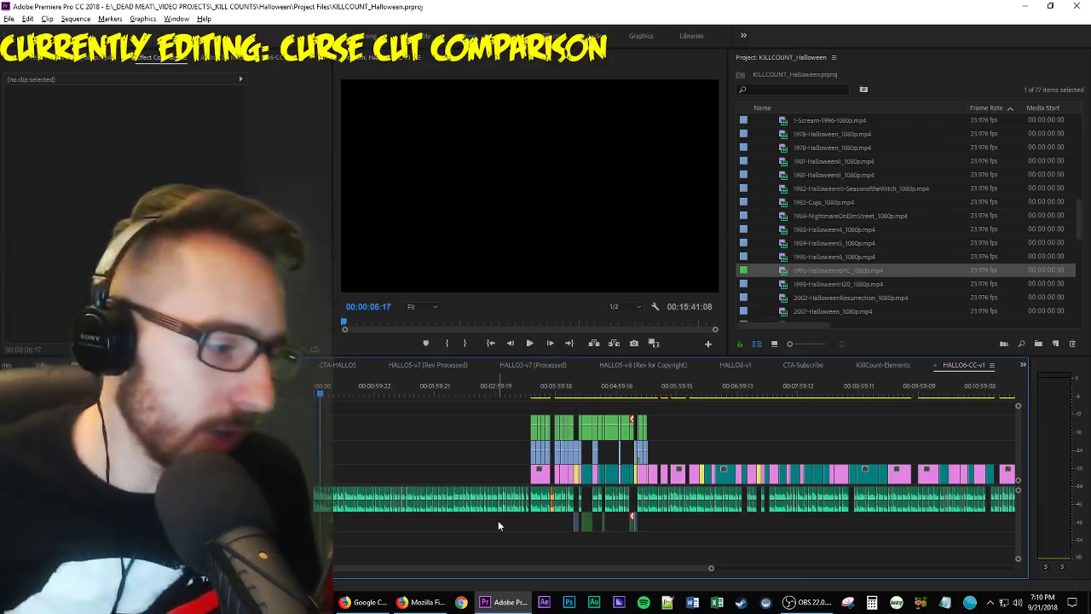
# Position the playhead at 00:00:03:23 in the opening narration.
pyautogui.press('j')
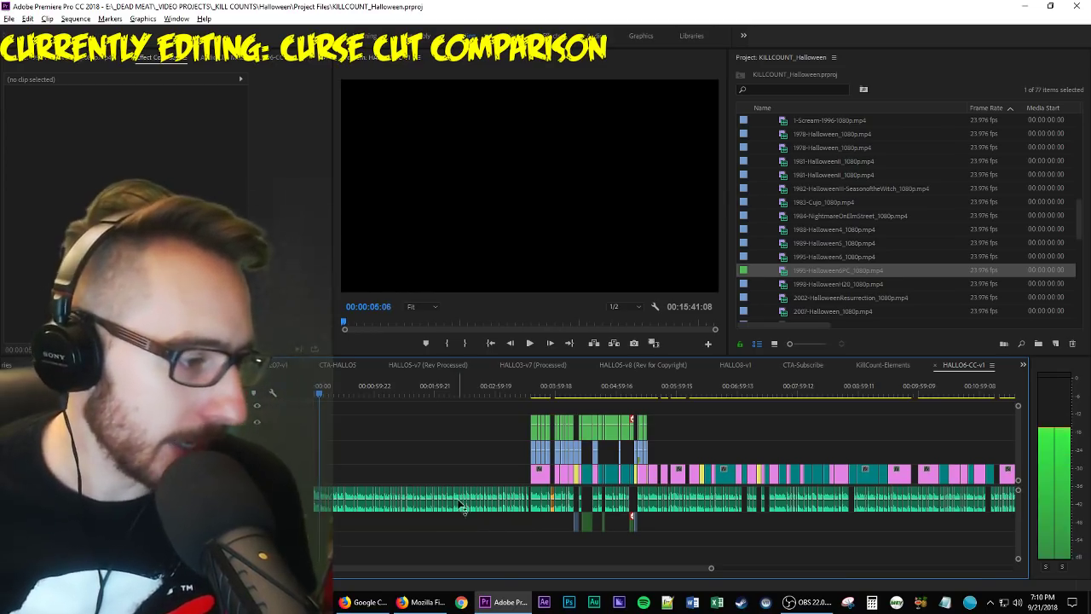
pyautogui.press('=')
pyautogui.press('=')
pyautogui.press('=')
pyautogui.press('=')
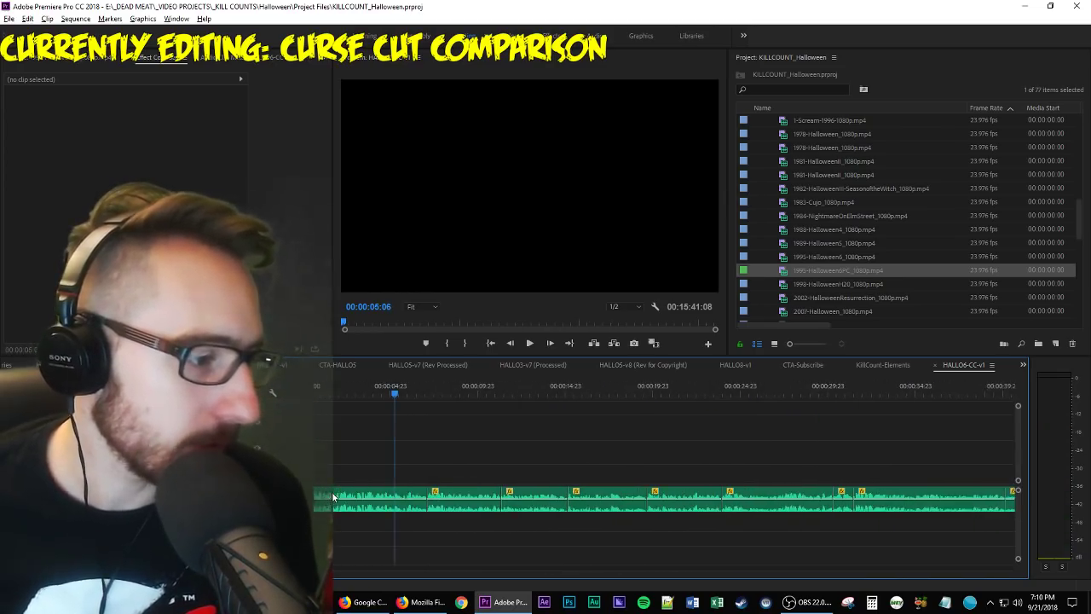
pyautogui.scroll(1, 333, 496)
pyautogui.click(384, 389)
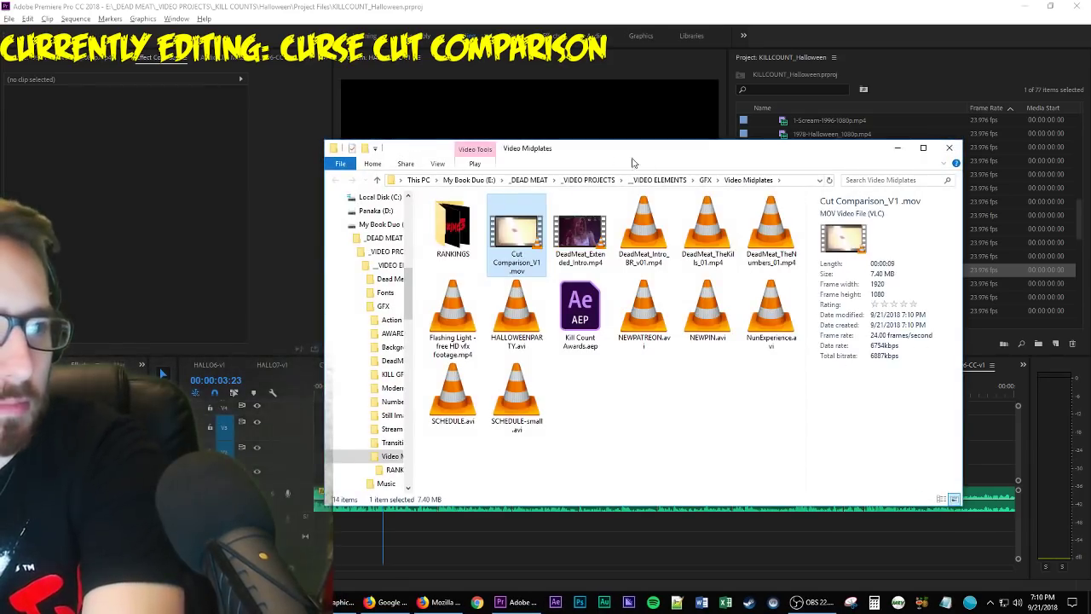
# Import Cut Comparison_V1.mov from the Video Midplates folder into the project's GFX - Video bin.
pyautogui.click(949, 148)
pyautogui.scroll(5, 895, 249)
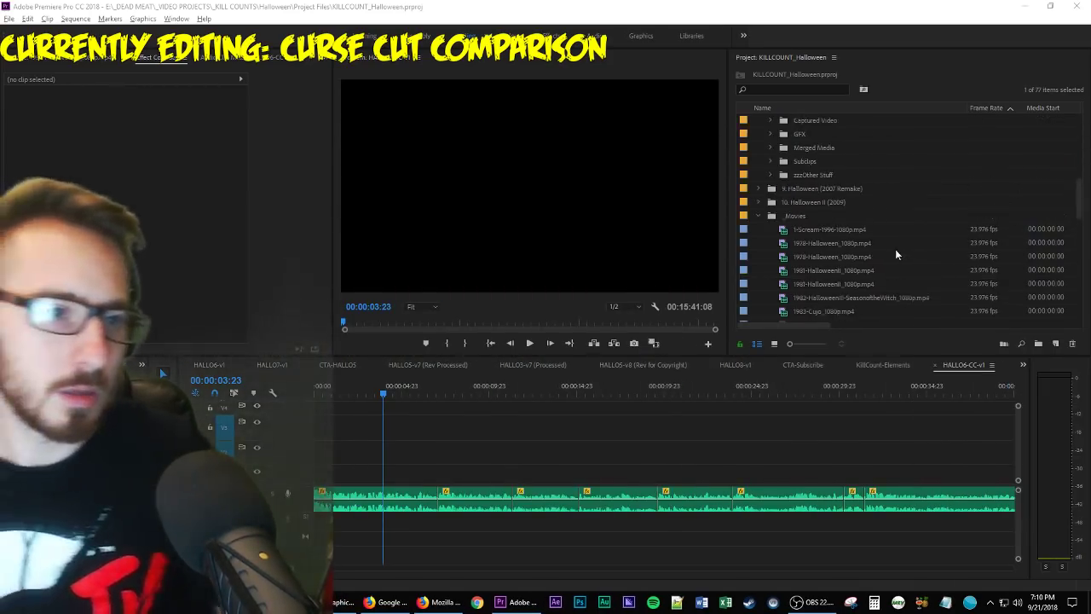
pyautogui.scroll(-10, 885, 256)
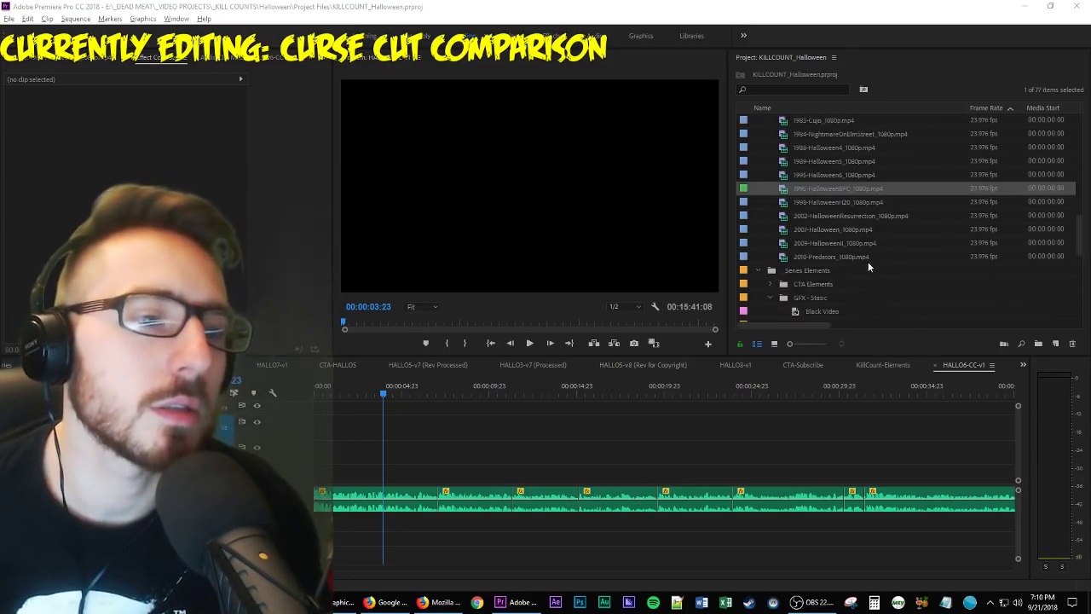
pyautogui.scroll(-5, 867, 260)
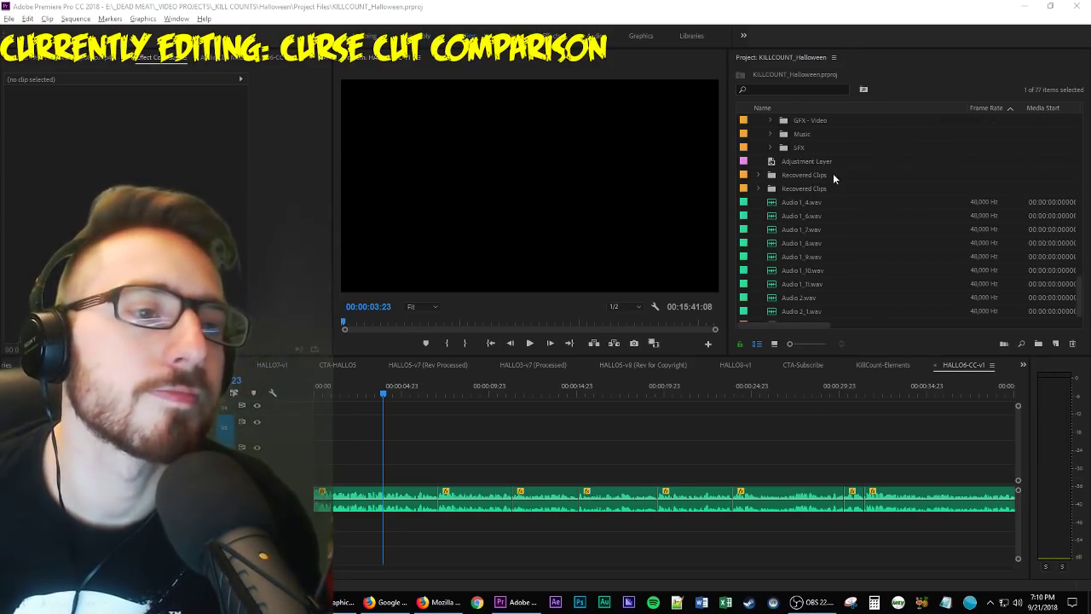
pyautogui.scroll(2, 833, 173)
pyautogui.click(770, 175)
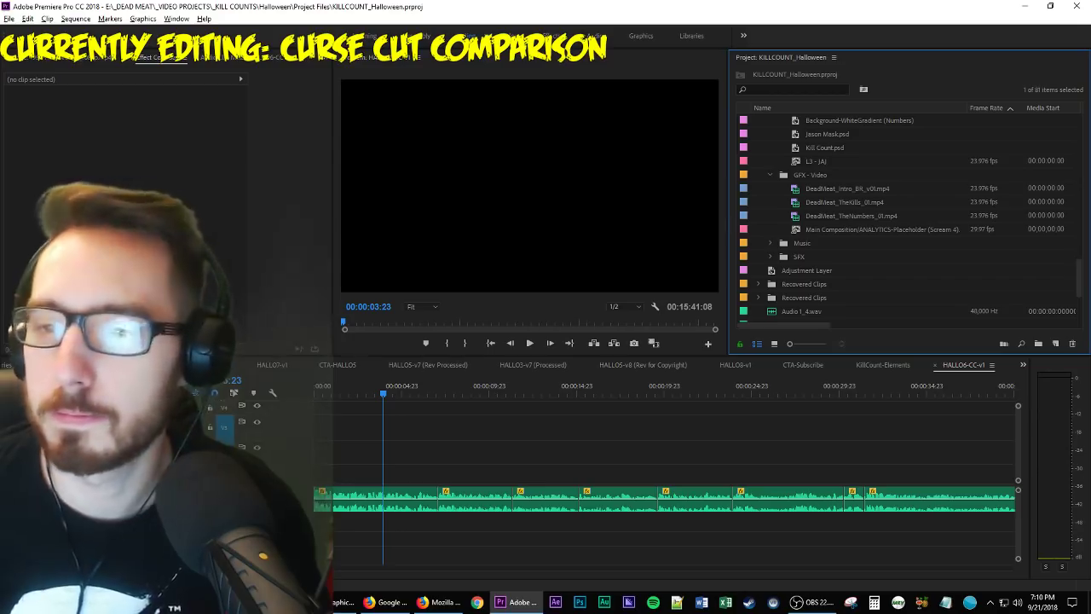
pyautogui.moveTo(839, 189); pyautogui.dragTo(845, 206)
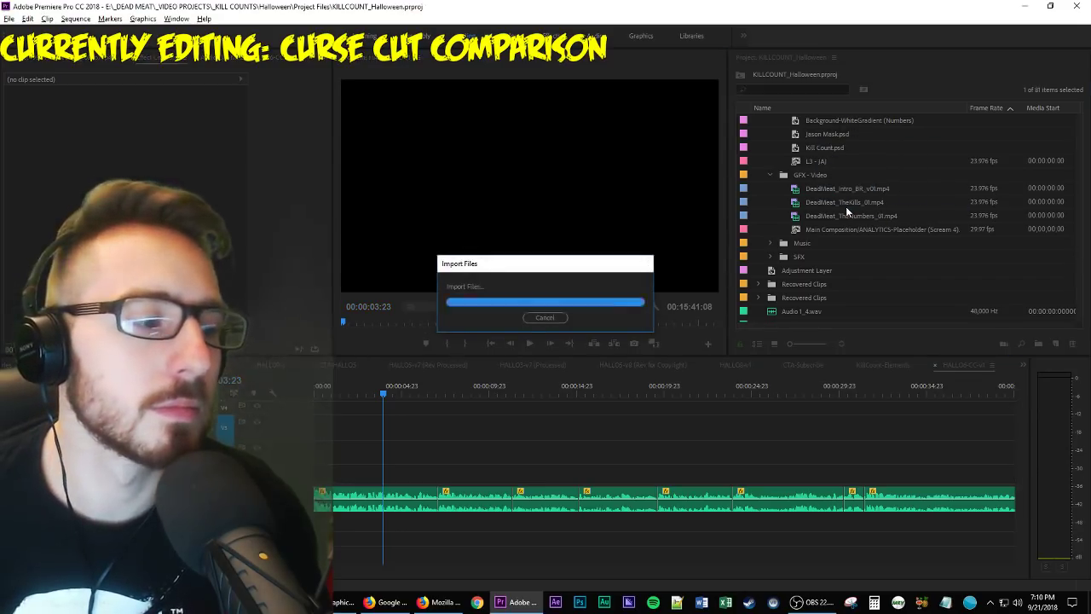
# Place Cut Comparison_V1.mov on the lowest video track at 00:00:03:23 and trim it to about 3 seconds.
pyautogui.doubleClick(802, 228)
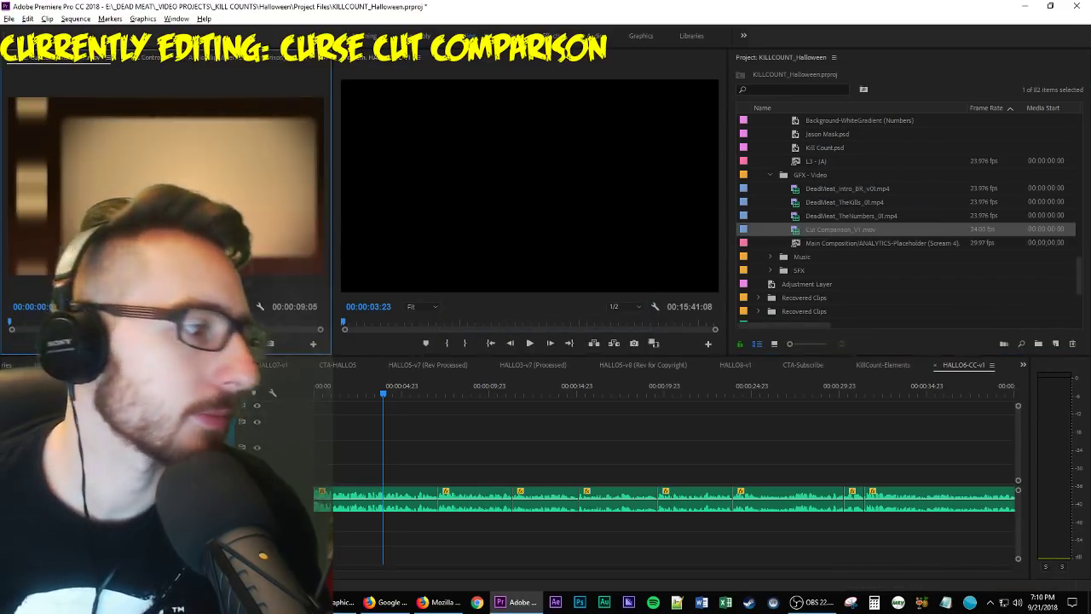
pyautogui.moveTo(170, 196); pyautogui.dragTo(455, 474)
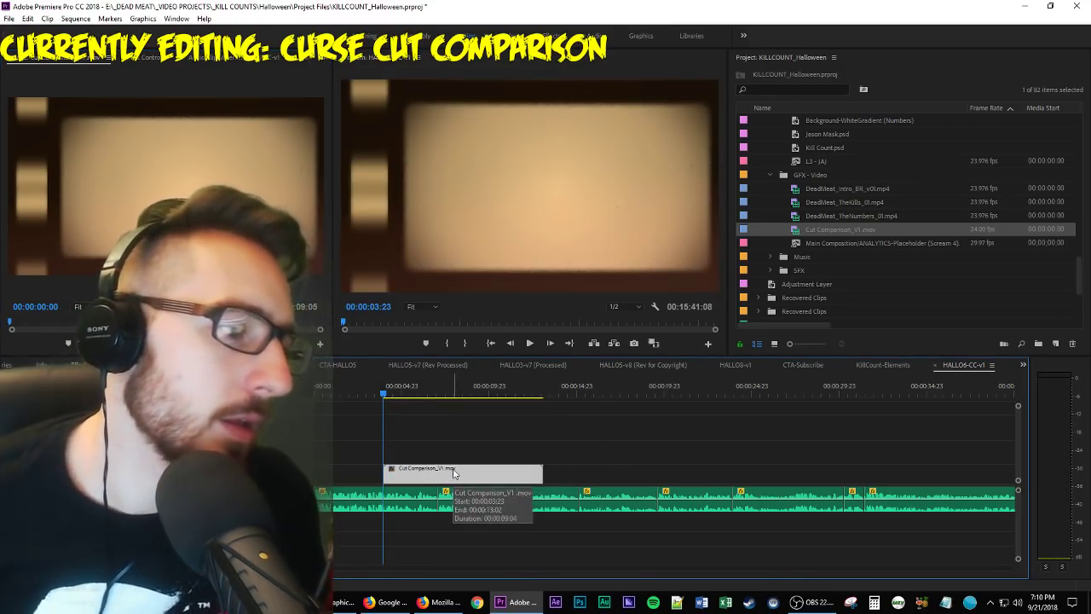
pyautogui.moveTo(541, 476); pyautogui.dragTo(435, 473)
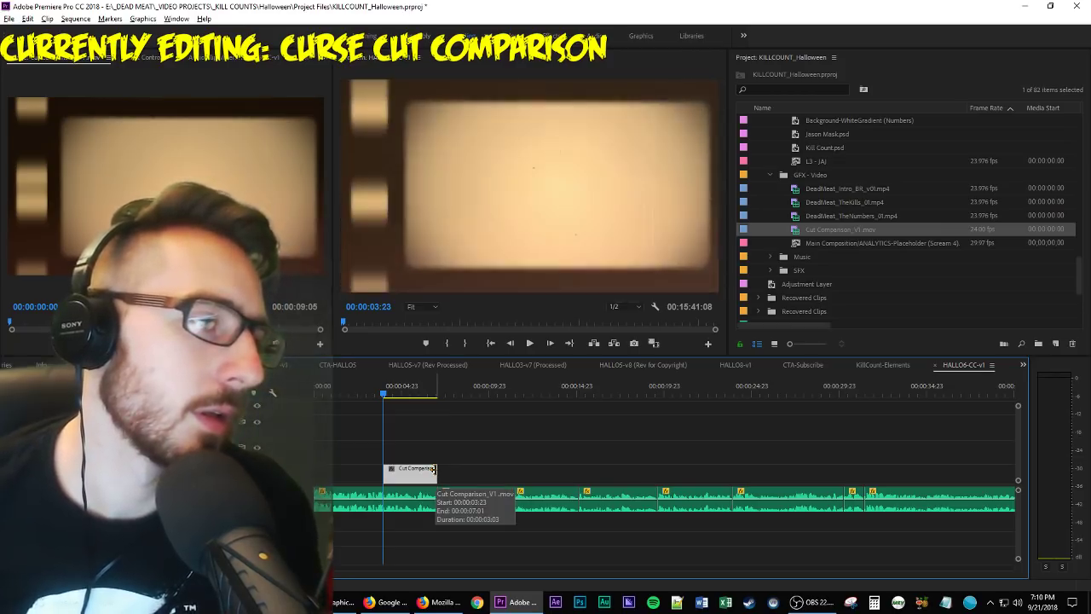
# Move the Cut Comparison_V1.mov clip to start at 00:00:05:16 and preview the title against the narration.
pyautogui.press('space')
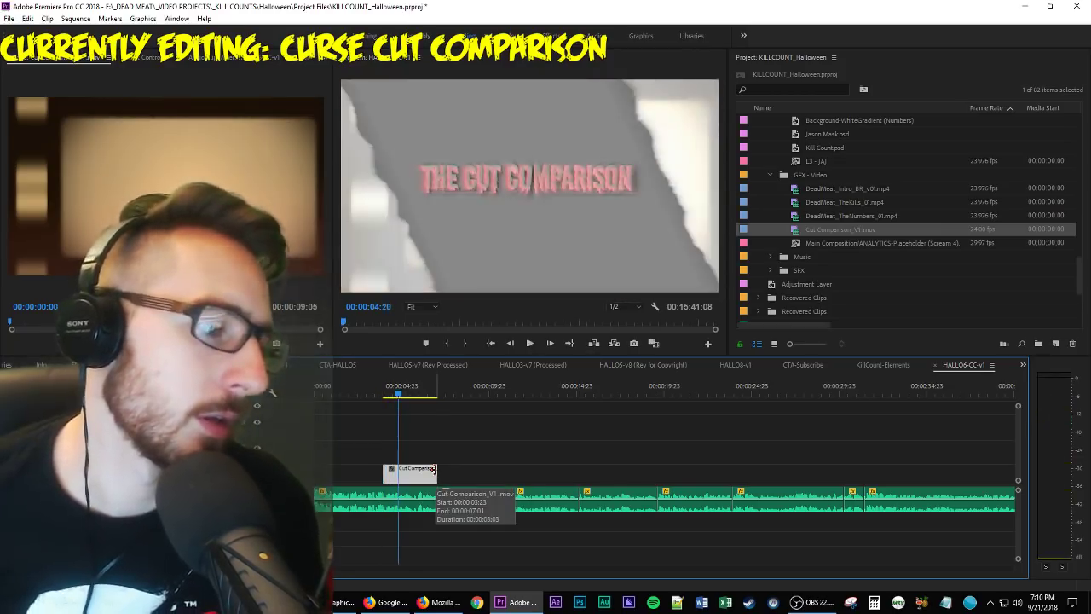
pyautogui.press('space')
pyautogui.moveTo(426, 474); pyautogui.dragTo(457, 474)
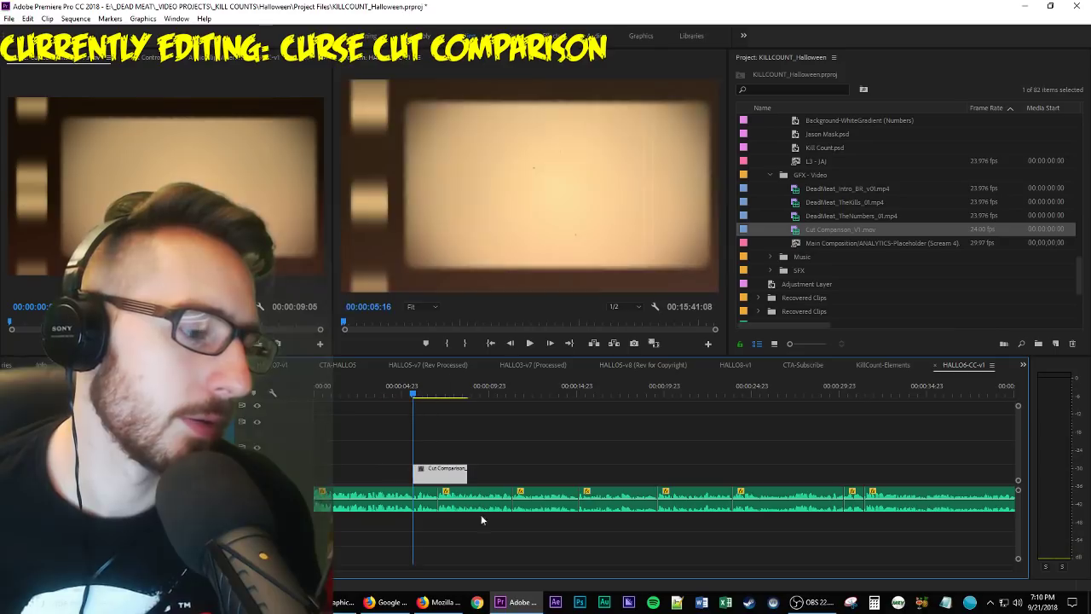
pyautogui.click(578, 461)
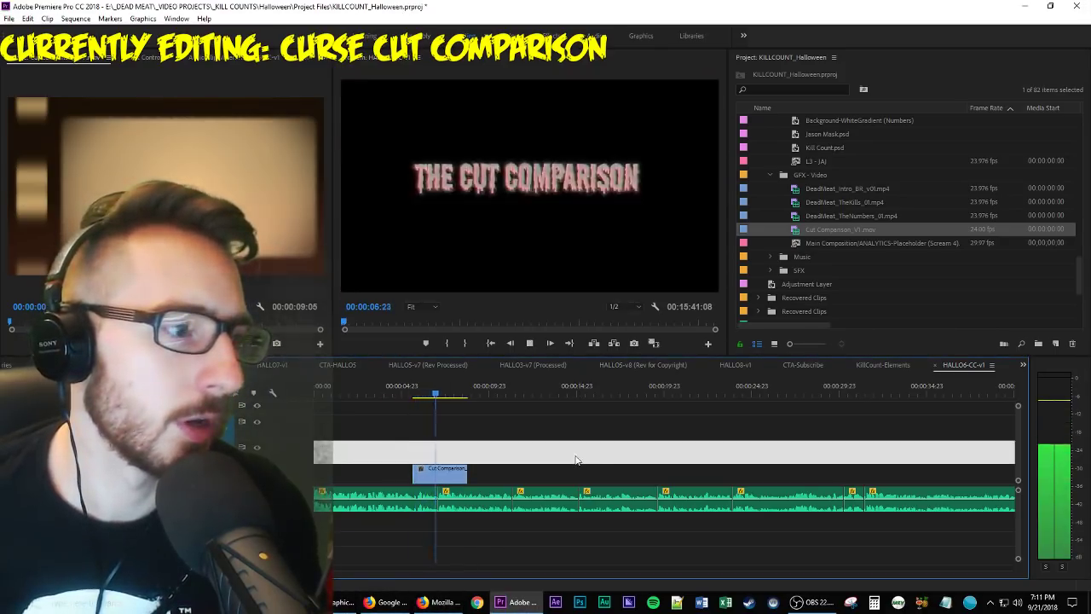
# Extend the end of Cut Comparison_V1.mov to the narration cut at about 00:00:11 and listen to the narration up to 00:00:20:10.
pyautogui.moveTo(464, 475); pyautogui.dragTo(511, 475)
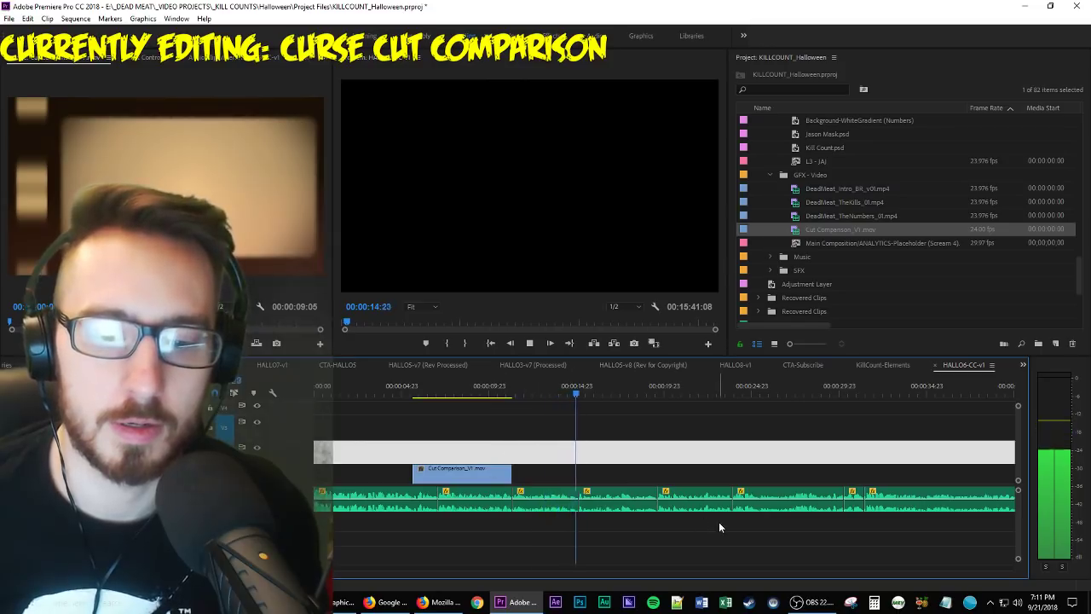
pyautogui.click(492, 394)
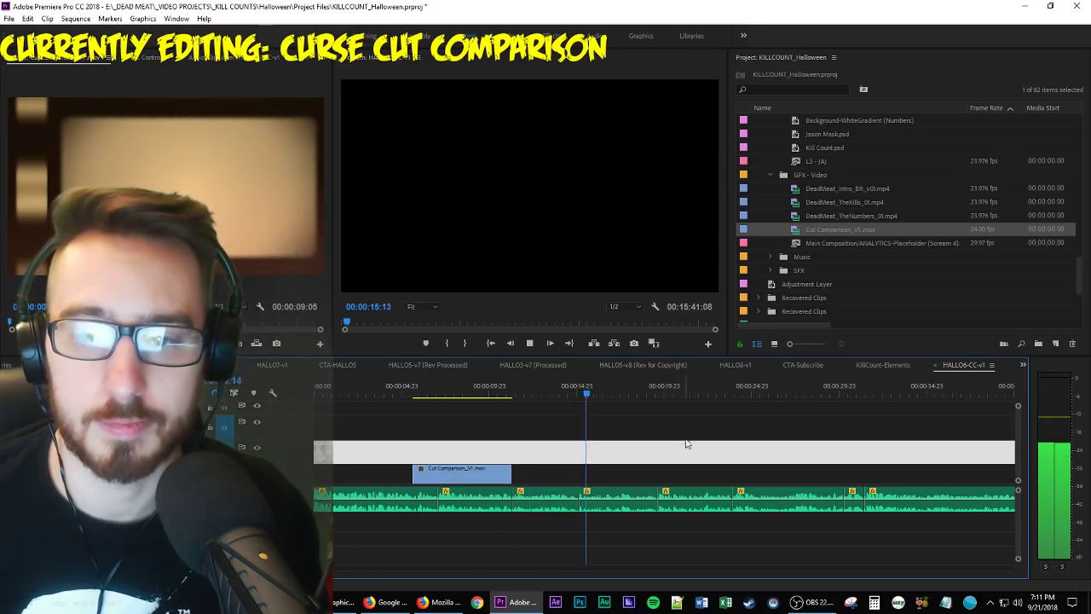
pyautogui.hotkey('ctrl', 'z')
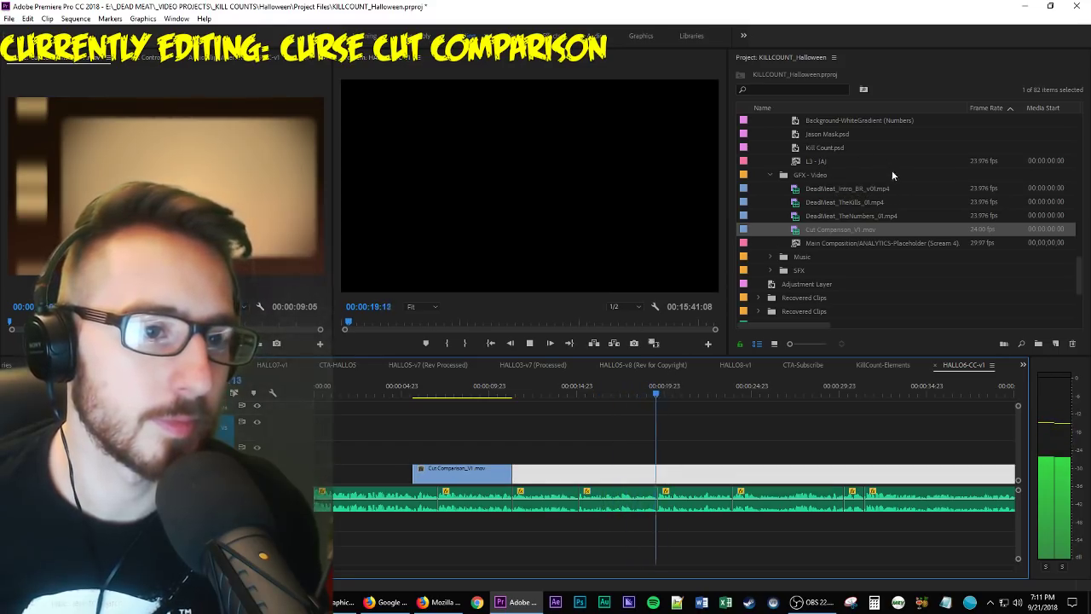
pyautogui.press('space')
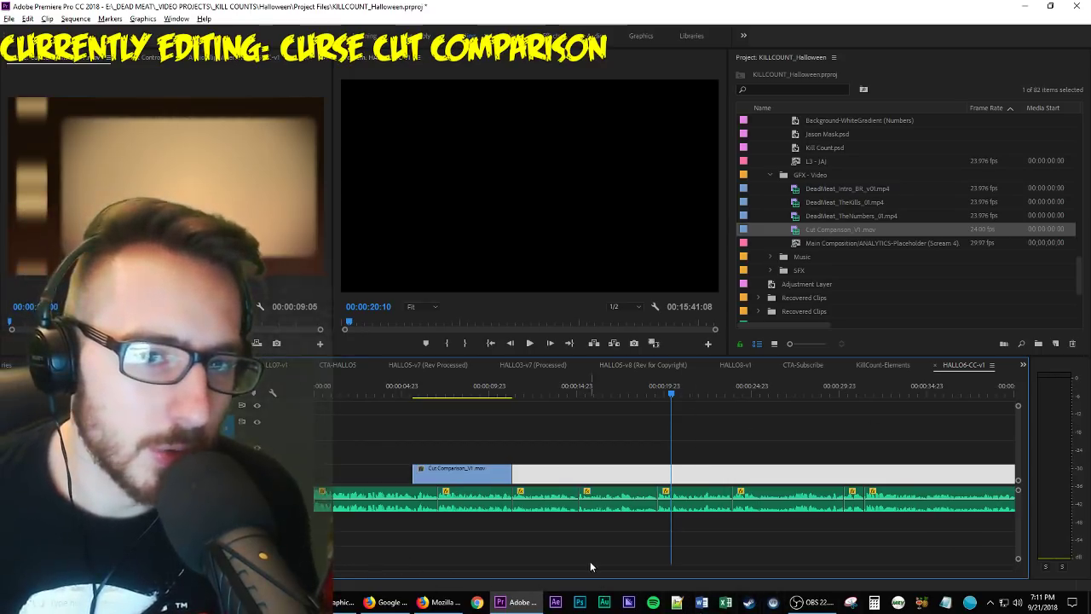
# Split Cut Comparison HALLO6.psd where the opening title clips end and move that three-layer title stack to about 00:00:19:15 in the opening narration.
pyautogui.scroll(-10, 590, 561)
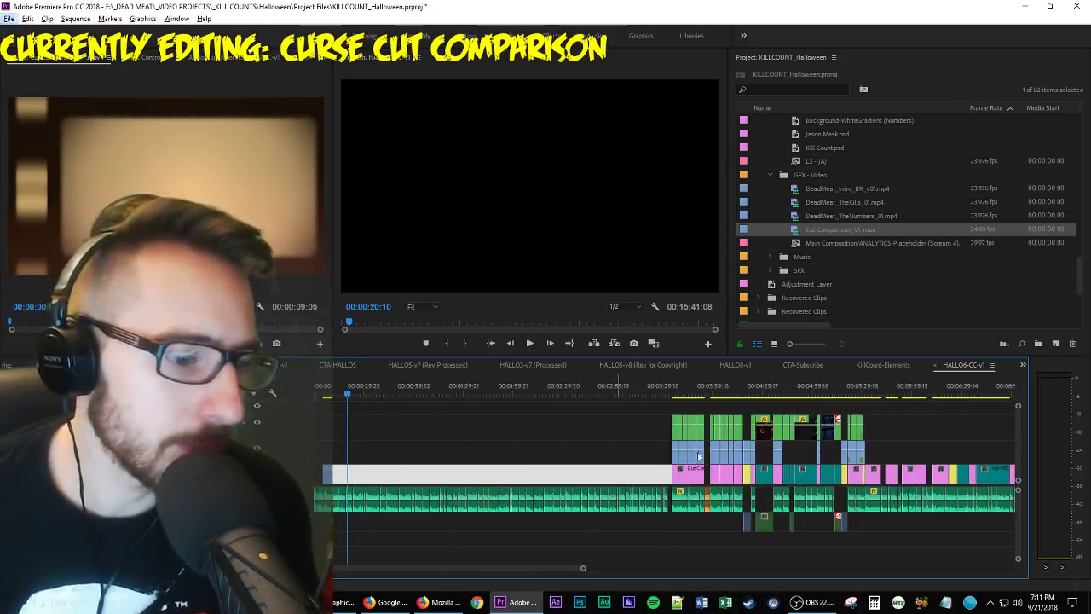
pyautogui.scroll(10, 699, 456)
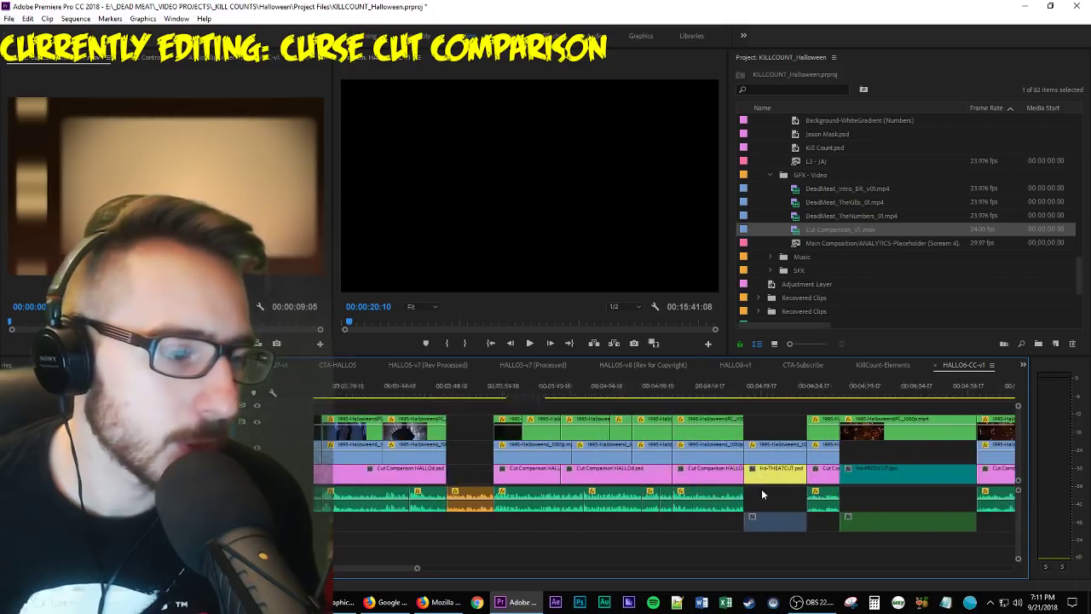
pyautogui.scroll(-3, 762, 489)
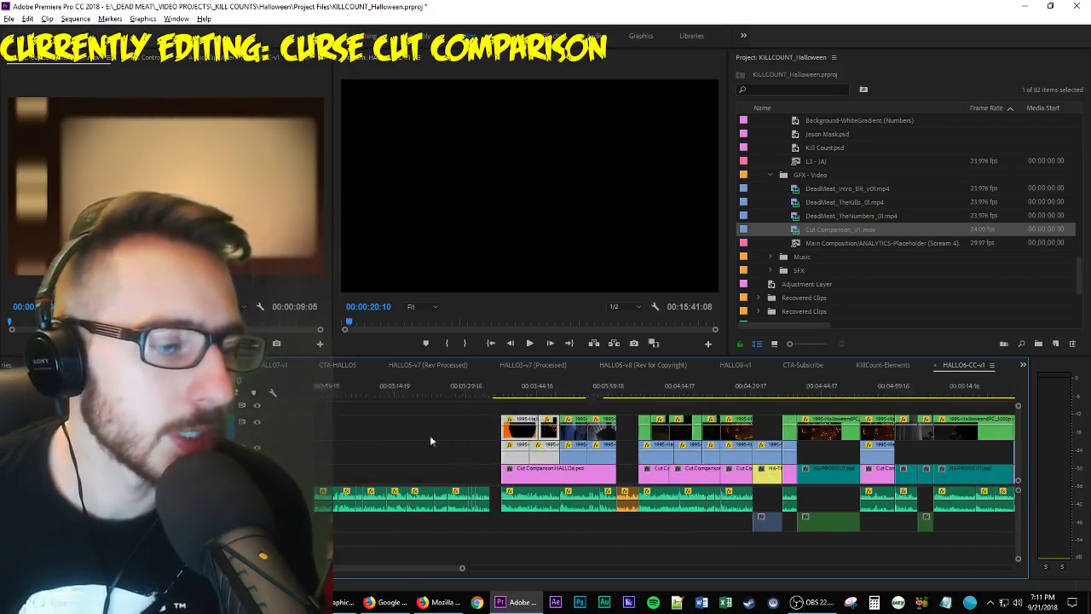
pyautogui.scroll(10, 430, 441)
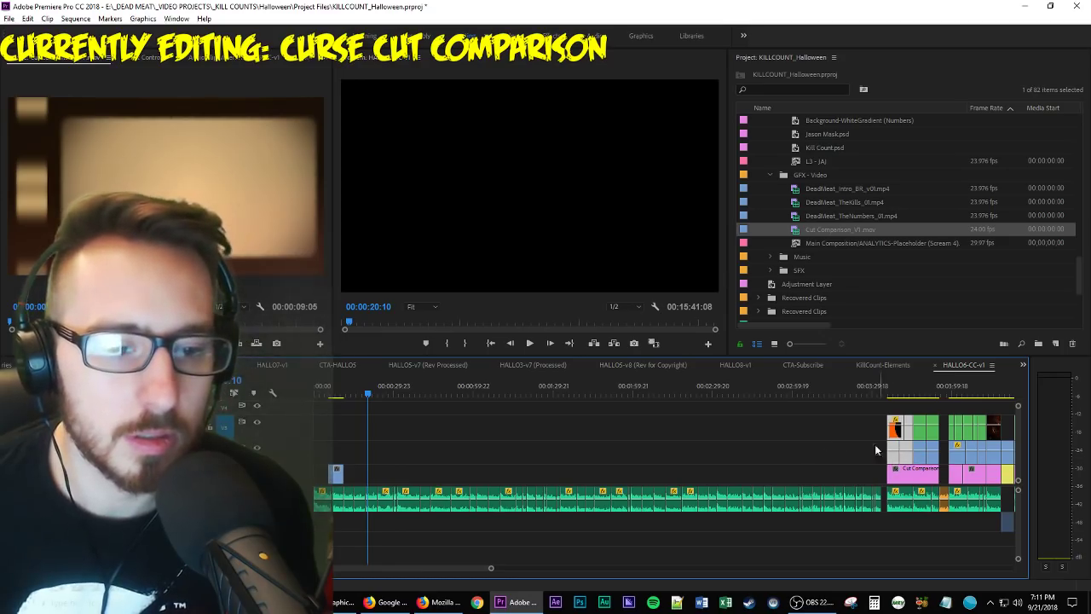
pyautogui.press('c')
pyautogui.click(912, 473)
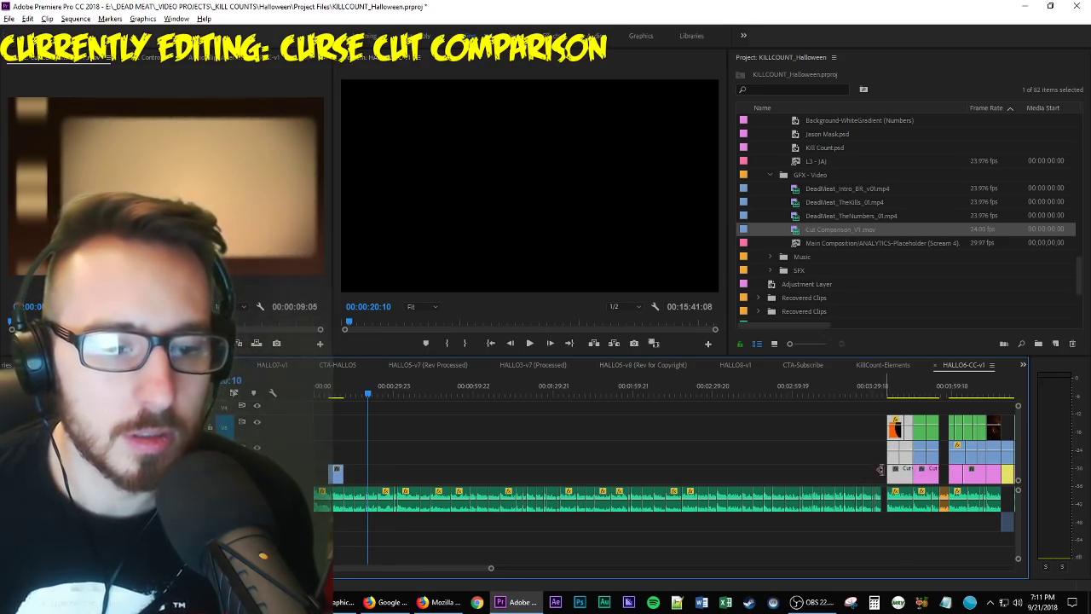
pyautogui.moveTo(899, 481); pyautogui.dragTo(376, 478)
pyautogui.press('=')
pyautogui.press('=')
pyautogui.press('=')
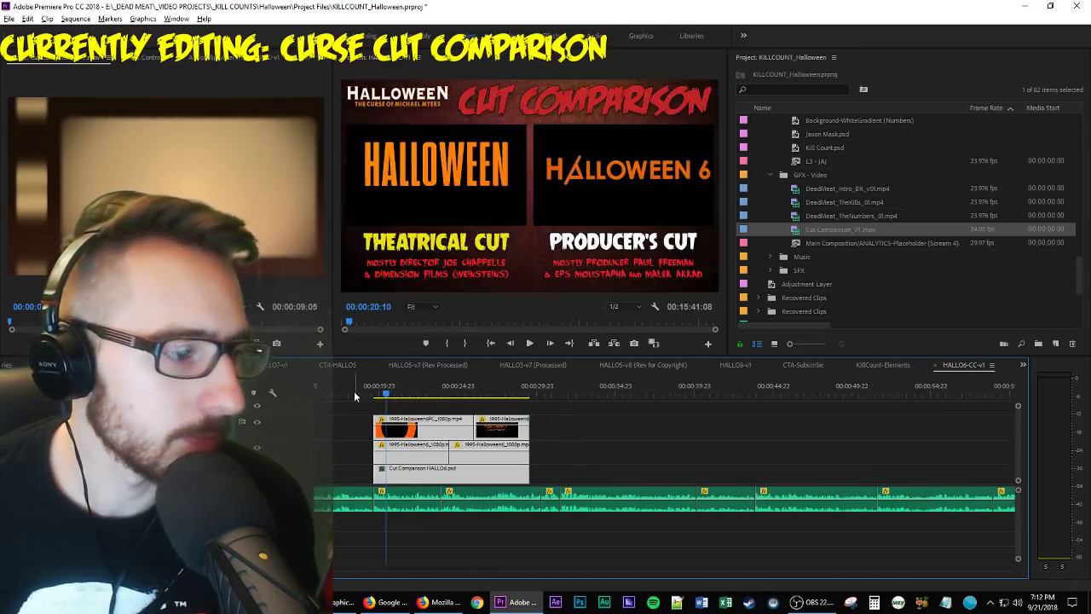
# Preview the title comparison stack against the narration and move it earlier to the narration cut at about 00:00:15.
pyautogui.click(351, 391)
pyautogui.press('space')
pyautogui.scroll(3, 358, 395)
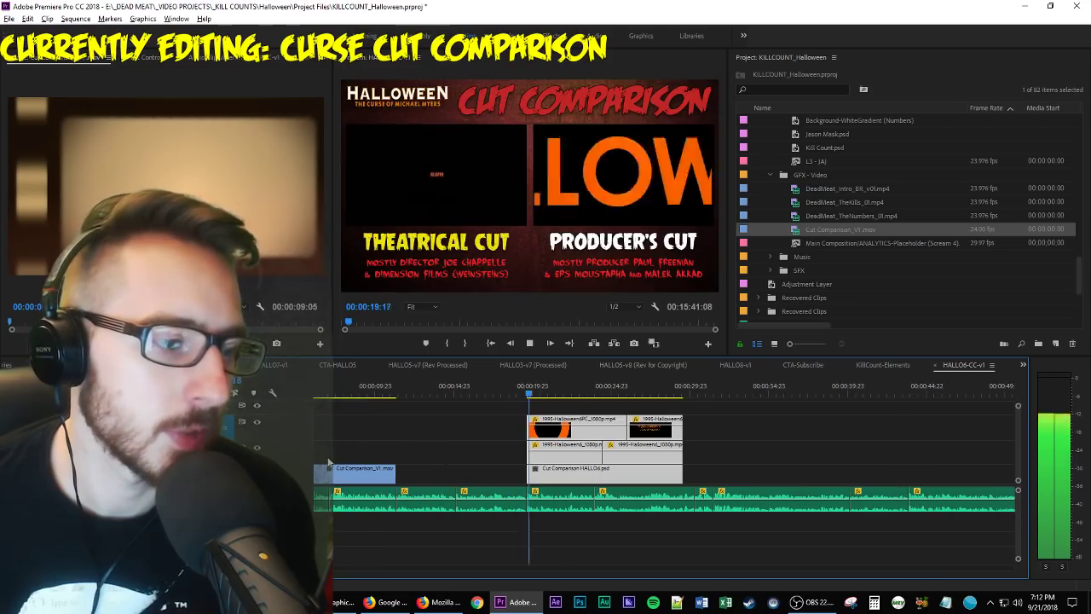
pyautogui.press('space')
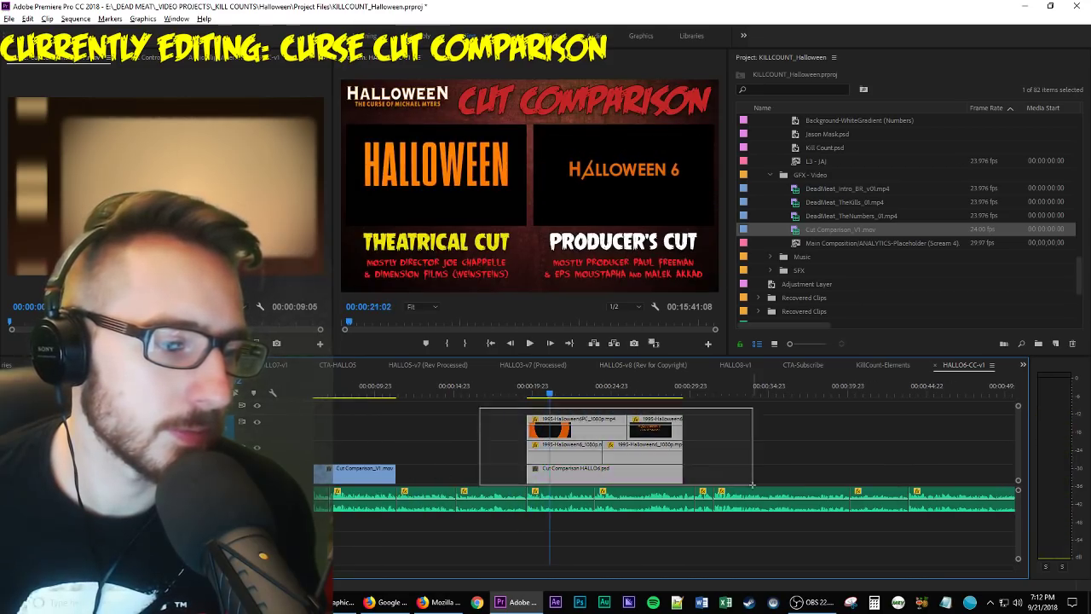
pyautogui.moveTo(567, 485); pyautogui.dragTo(496, 484)
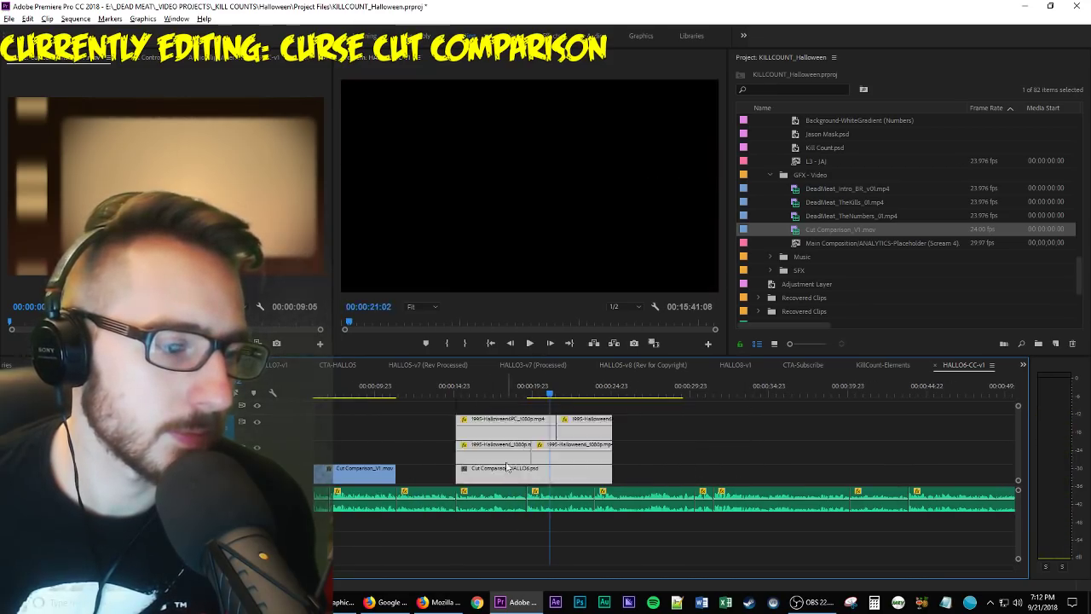
pyautogui.moveTo(463, 390); pyautogui.dragTo(444, 392)
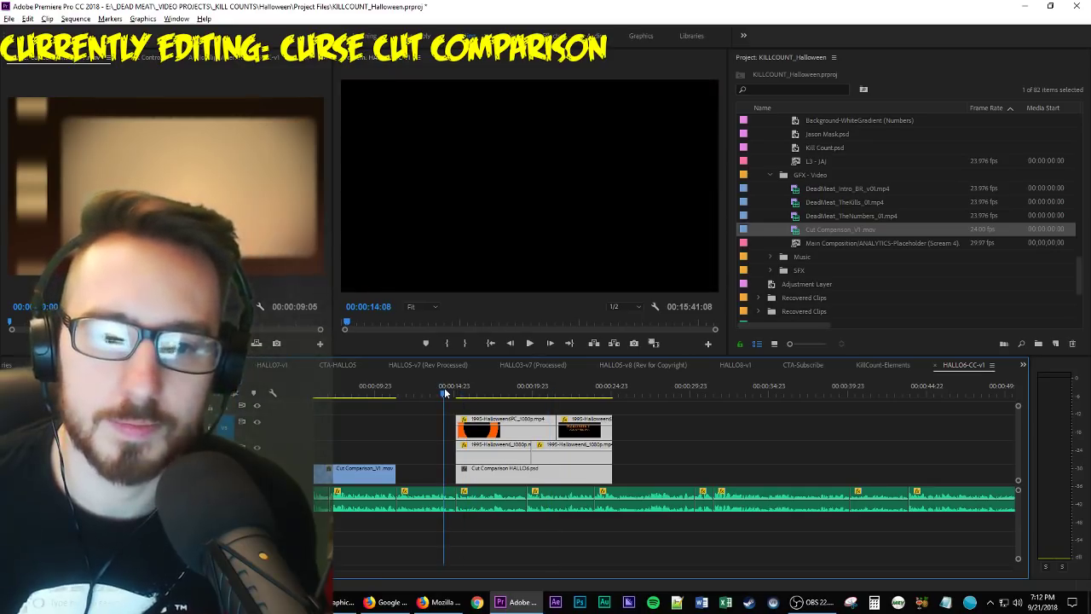
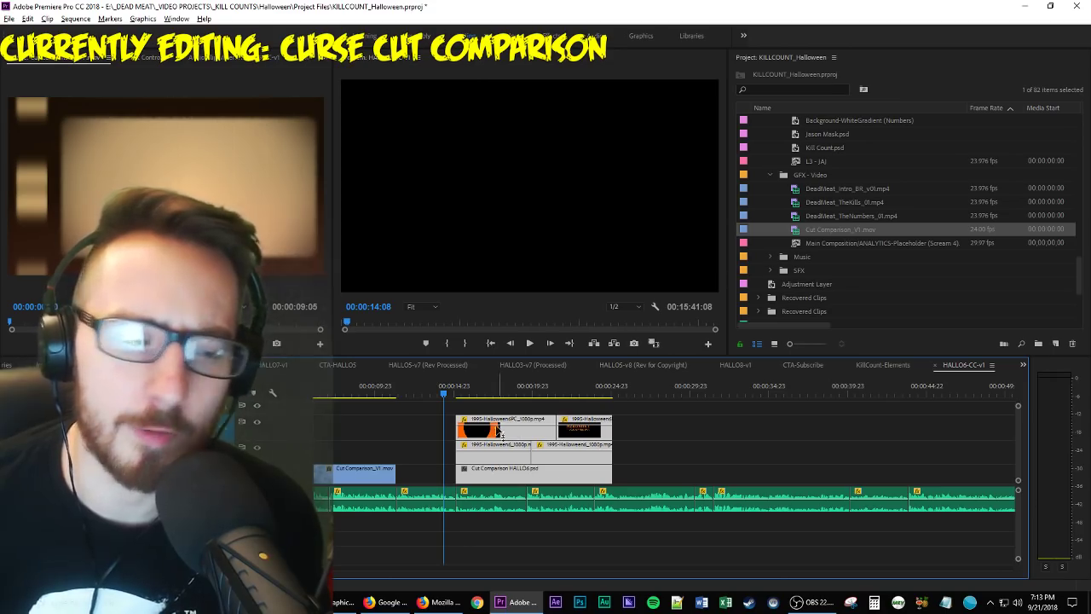
# Trim the end of the three-layer title comparison stack to 00:00:23:21, check it against the narration and save the project.
pyautogui.moveTo(732, 426); pyautogui.dragTo(534, 463)
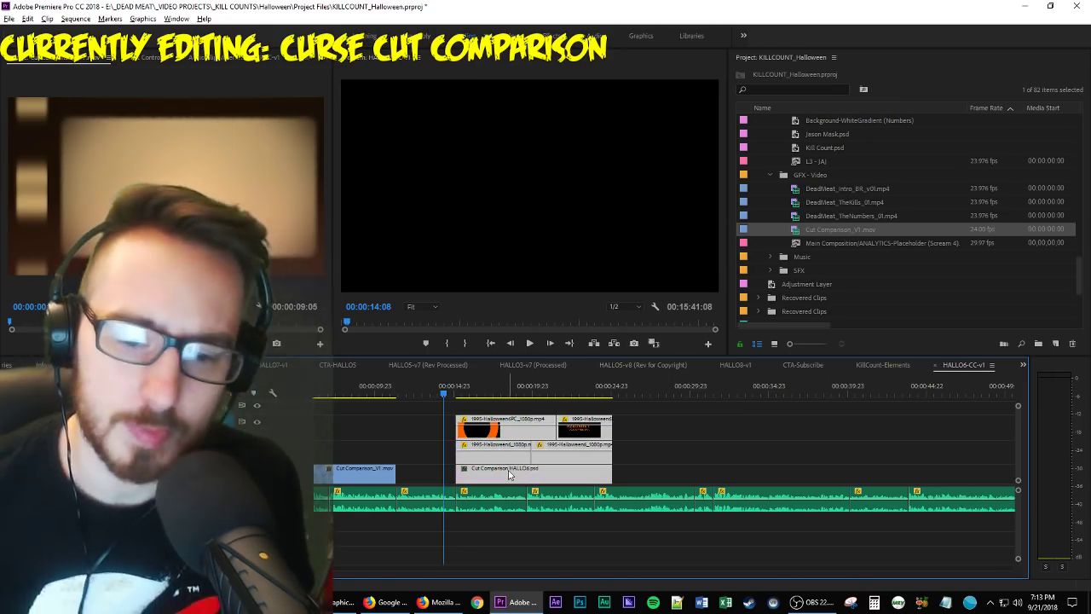
pyautogui.press('y')
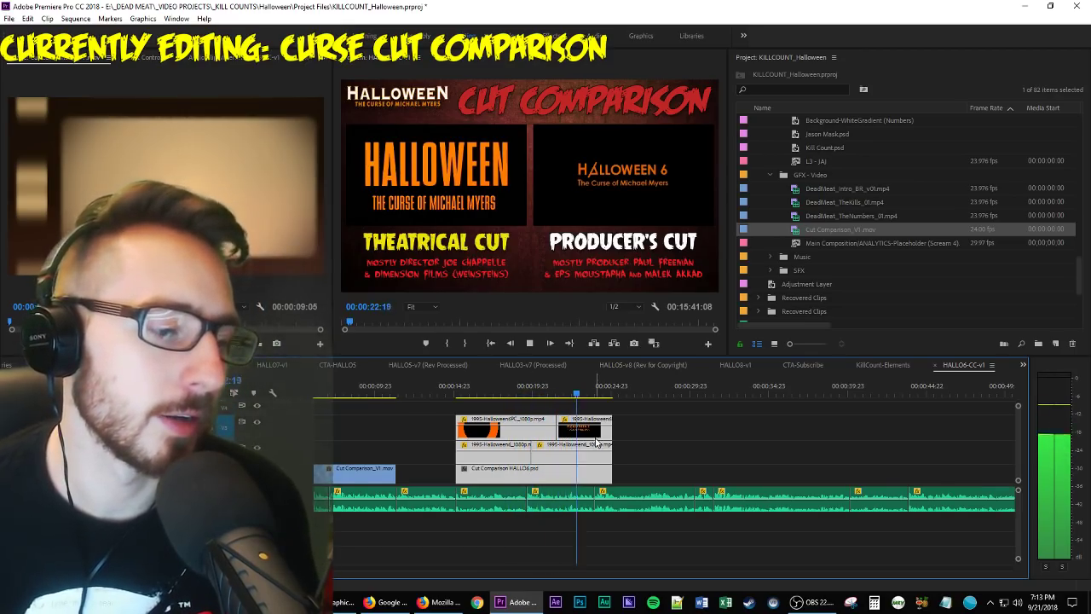
pyautogui.moveTo(646, 416); pyautogui.dragTo(593, 472)
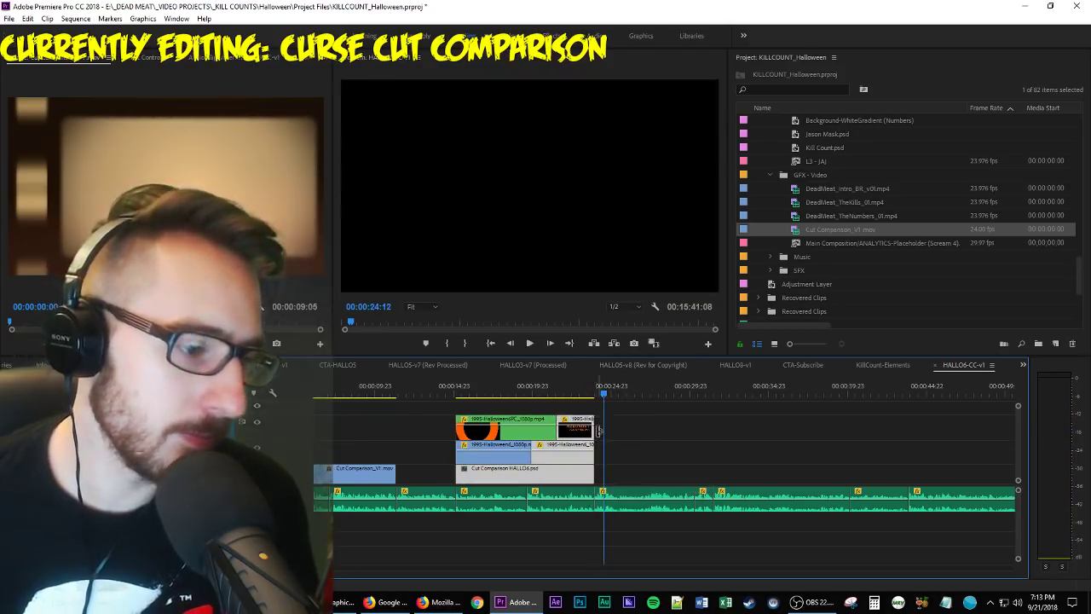
pyautogui.click(577, 392)
pyautogui.press('space')
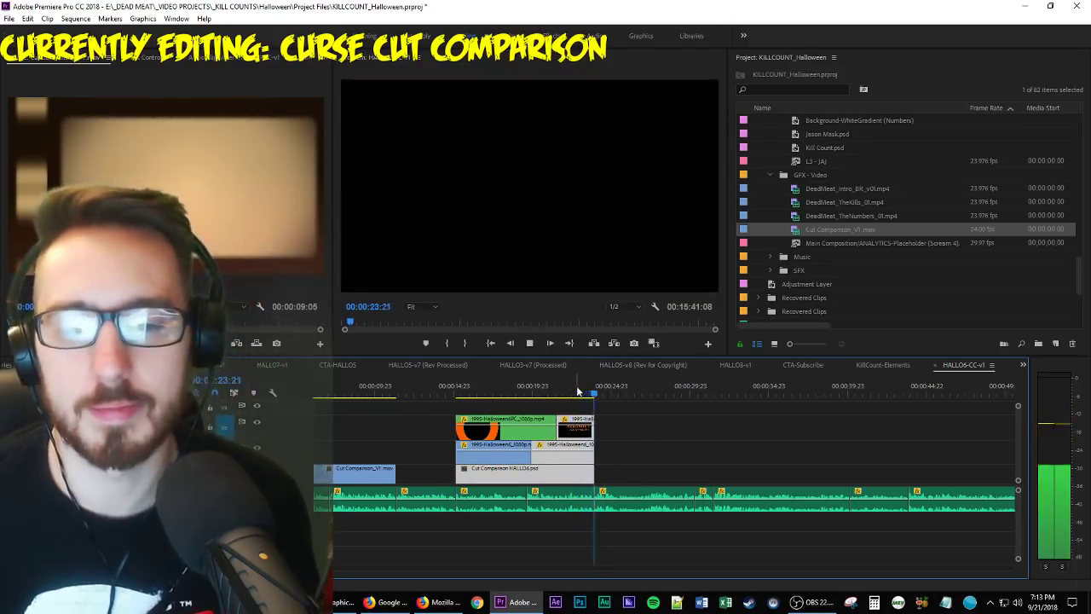
pyautogui.press('space')
pyautogui.hotkey('ctrl', 's')
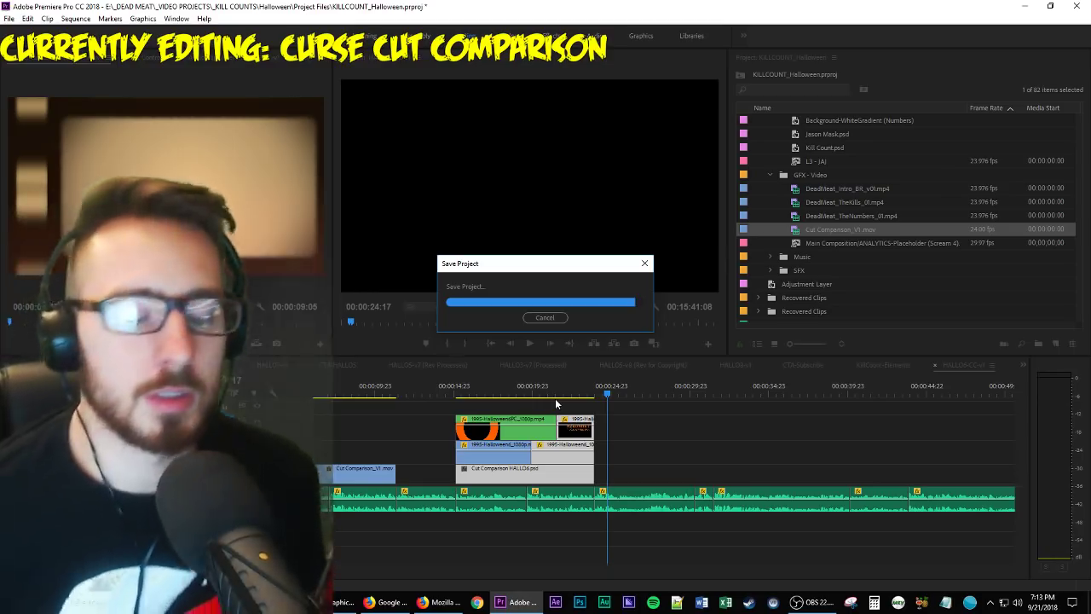
# Mark the 00:00:02:23 Halloween 5 title shot in 1989-Halloween5_1080p.mp4 and place it on the lowest video track at 00:00:23:21.
pyautogui.scroll(3, 867, 261)
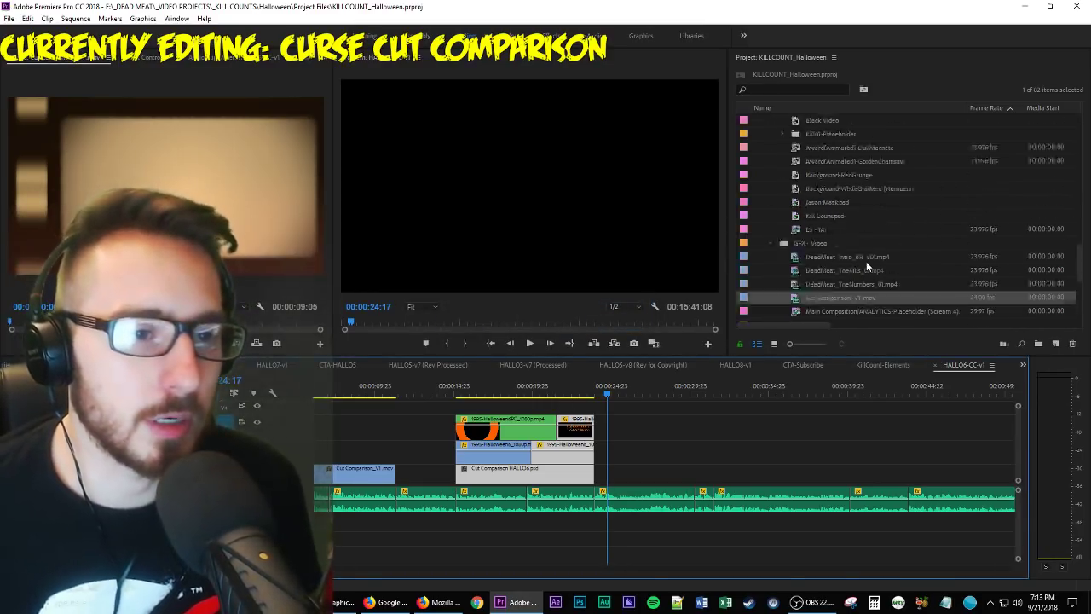
pyautogui.scroll(5, 866, 261)
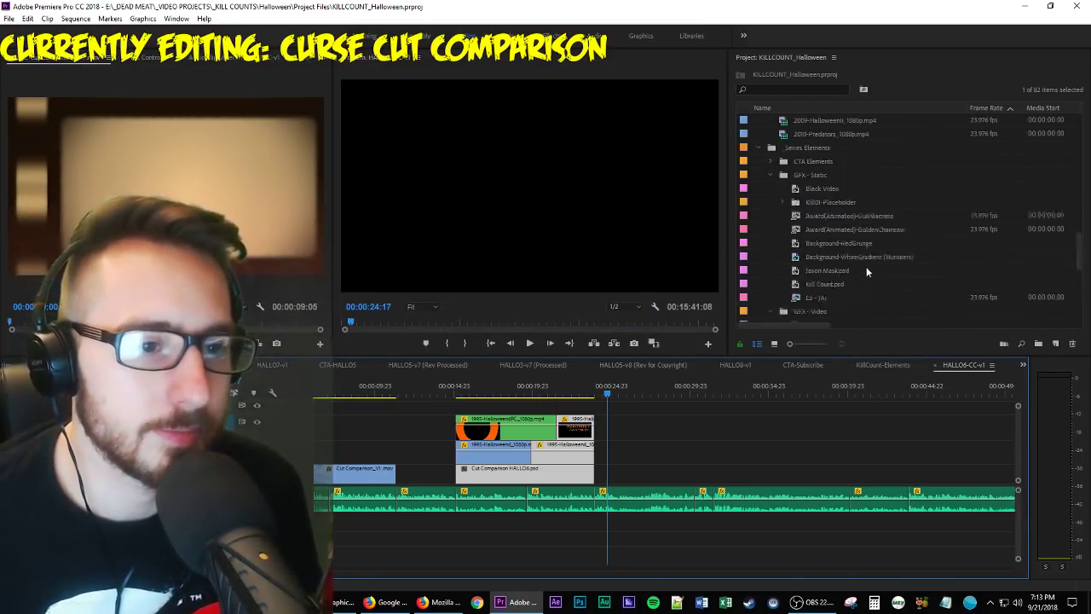
pyautogui.scroll(3, 867, 271)
pyautogui.click(858, 162)
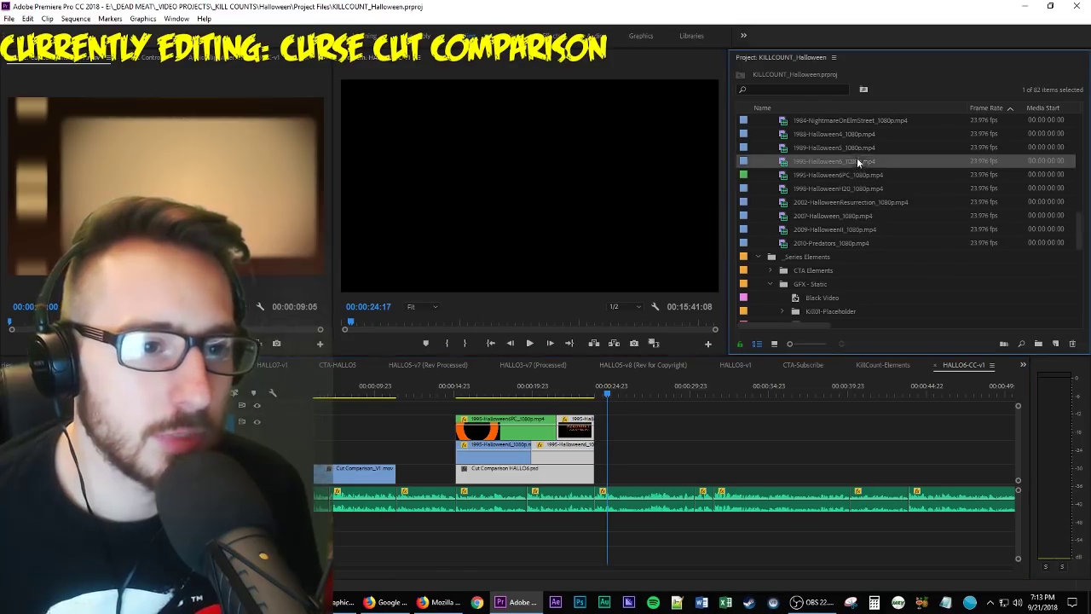
pyautogui.doubleClick(848, 149)
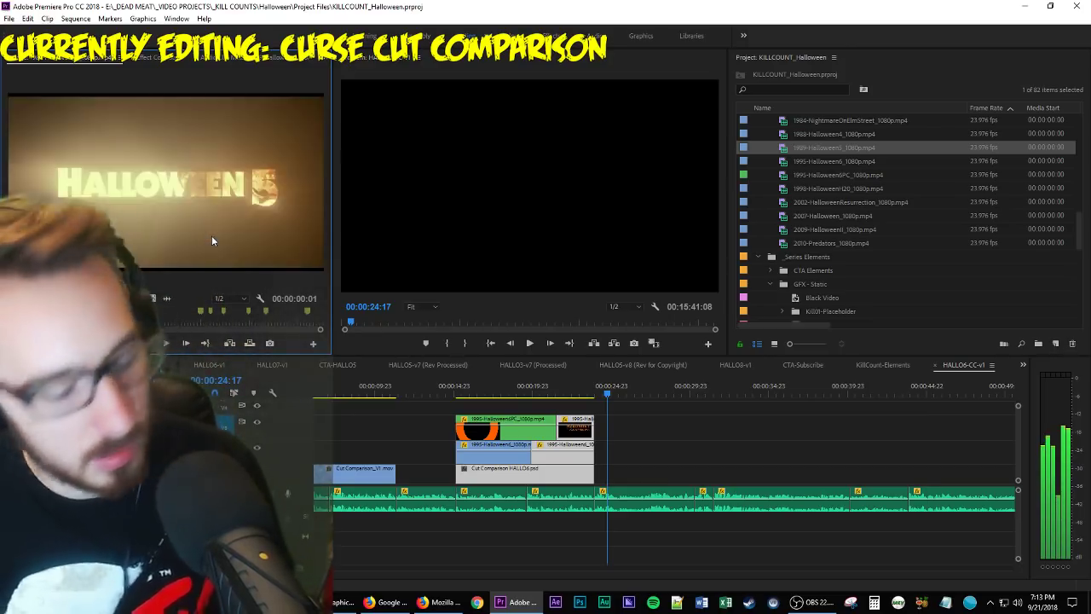
pyautogui.press('space')
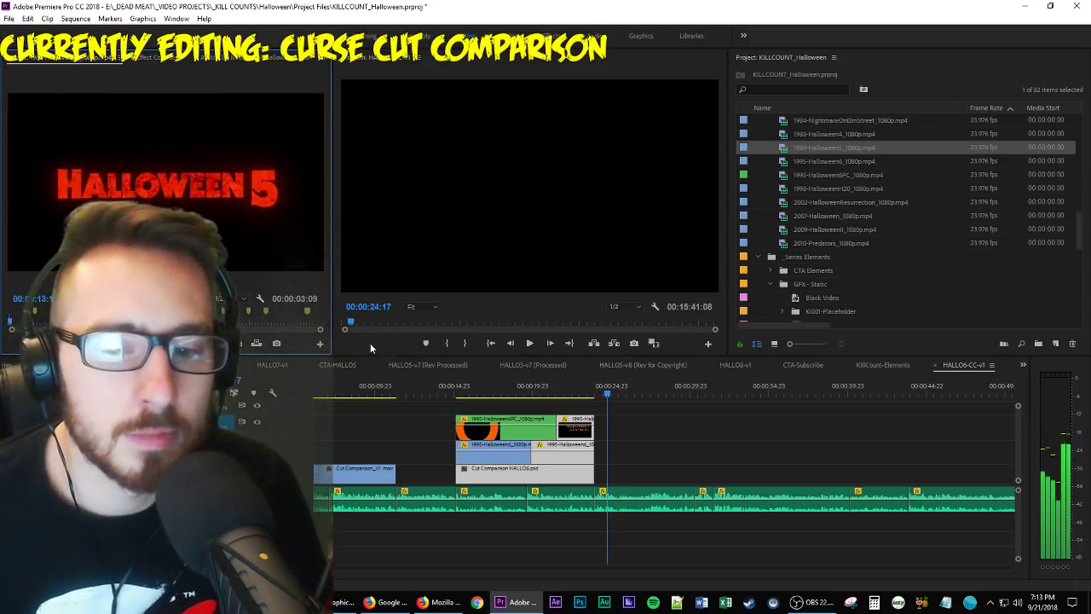
pyautogui.press('i')
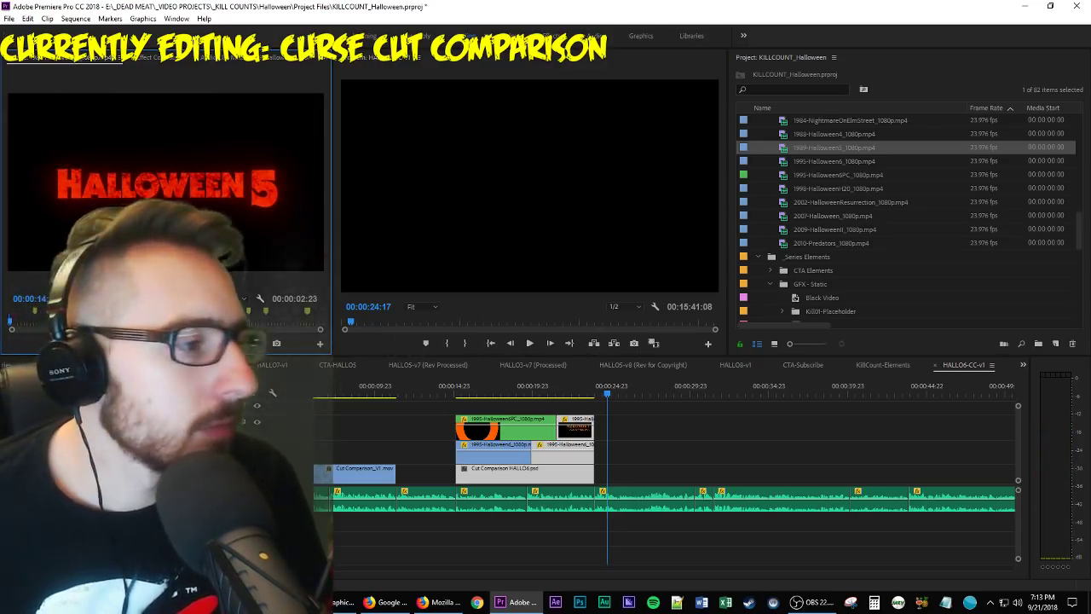
pyautogui.press('.')
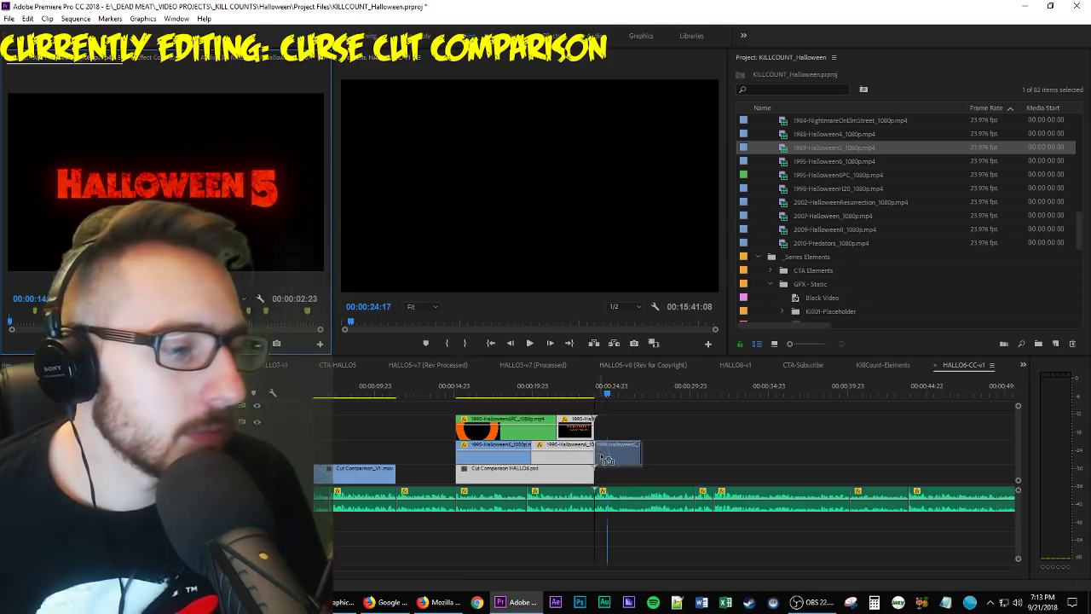
# Play the Halloween 5 title clip against the narration and adjust its length so it ends at 00:00:28:05.
pyautogui.click(585, 394)
pyautogui.press('space')
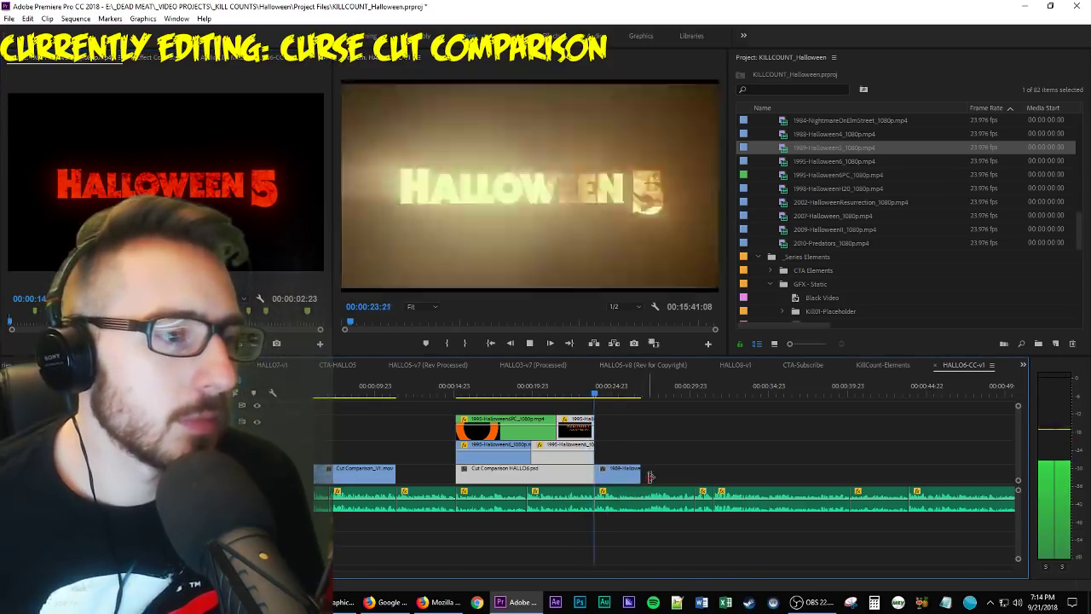
pyautogui.moveTo(640, 475); pyautogui.dragTo(692, 474)
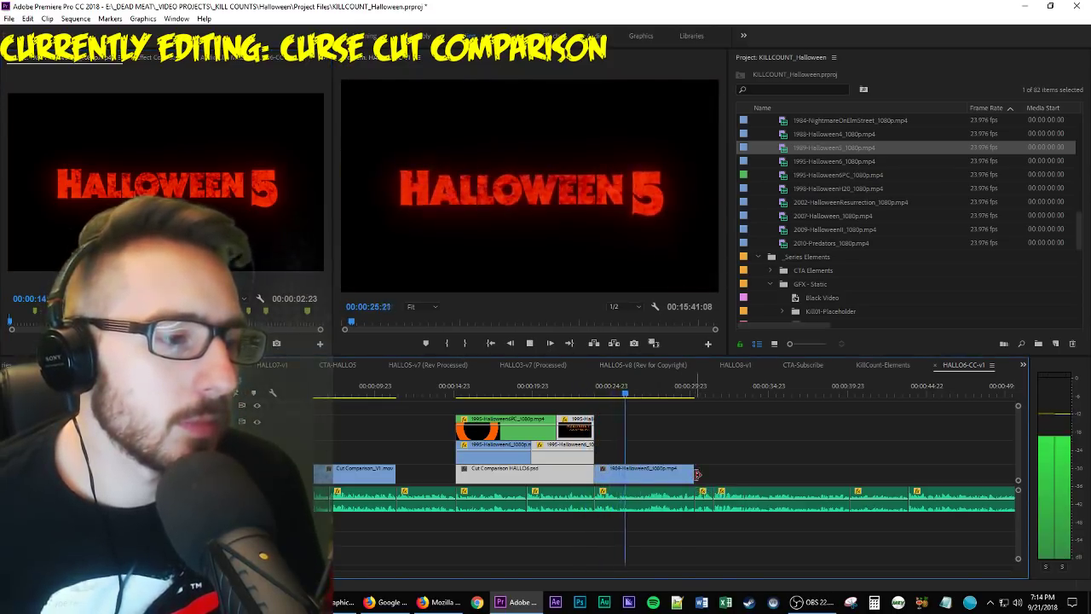
pyautogui.press('=')
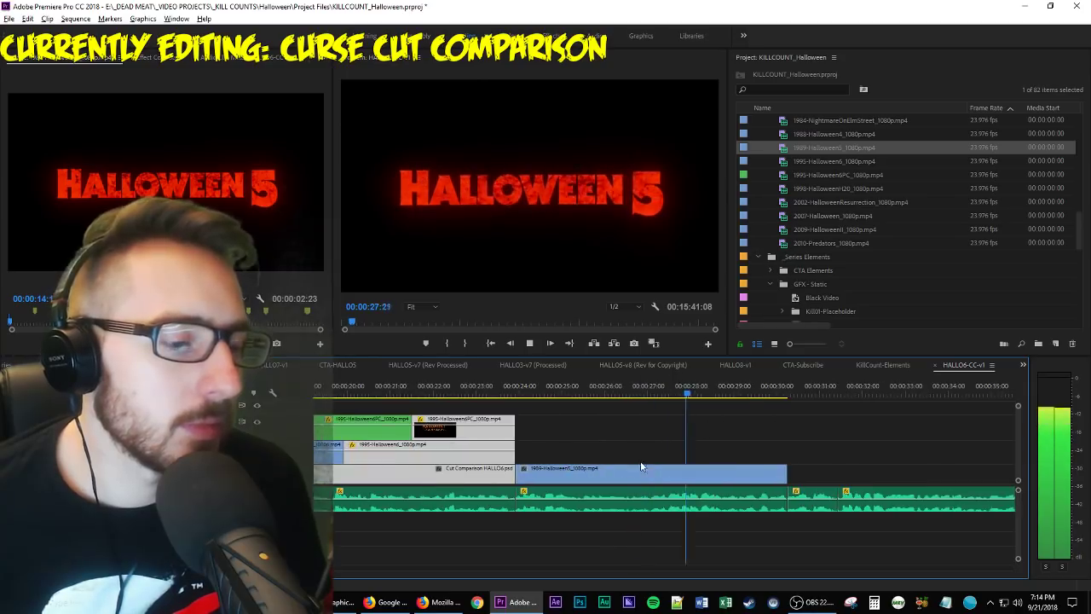
pyautogui.click(645, 392)
pyautogui.moveTo(649, 392); pyautogui.dragTo(700, 403)
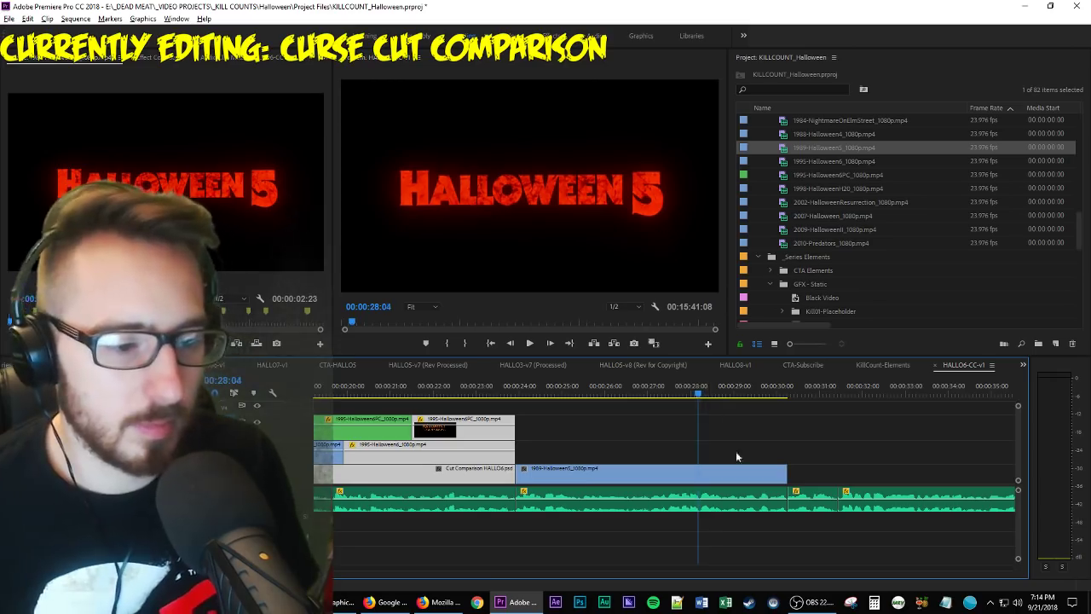
pyautogui.moveTo(784, 467); pyautogui.dragTo(699, 467)
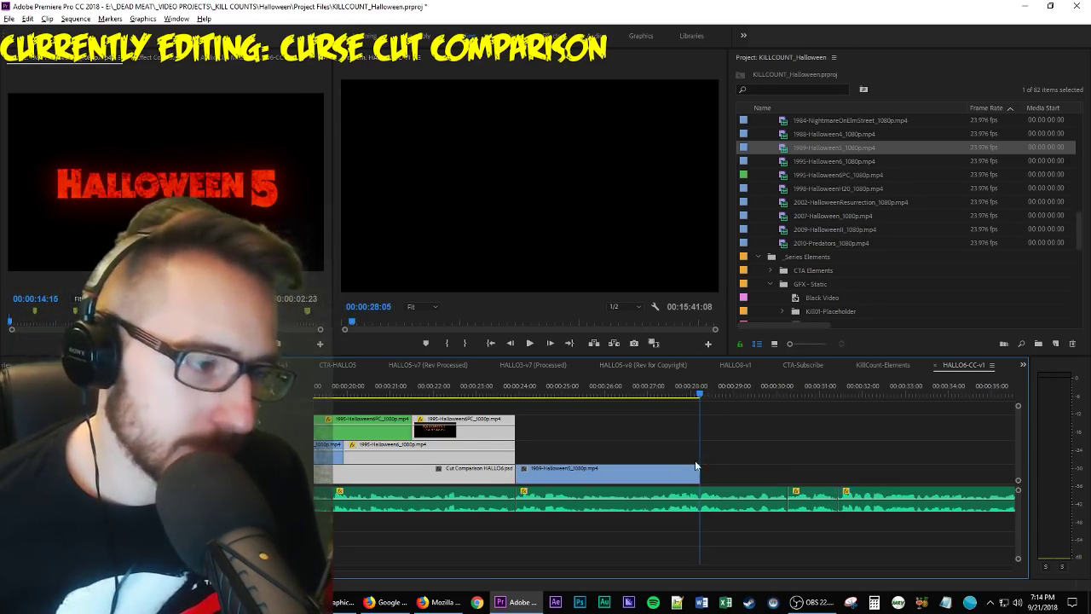
# Review the Halloween 5 opening credits in the source footage and listen to the narration following the title clip, around 00:00:31.
pyautogui.press('l')
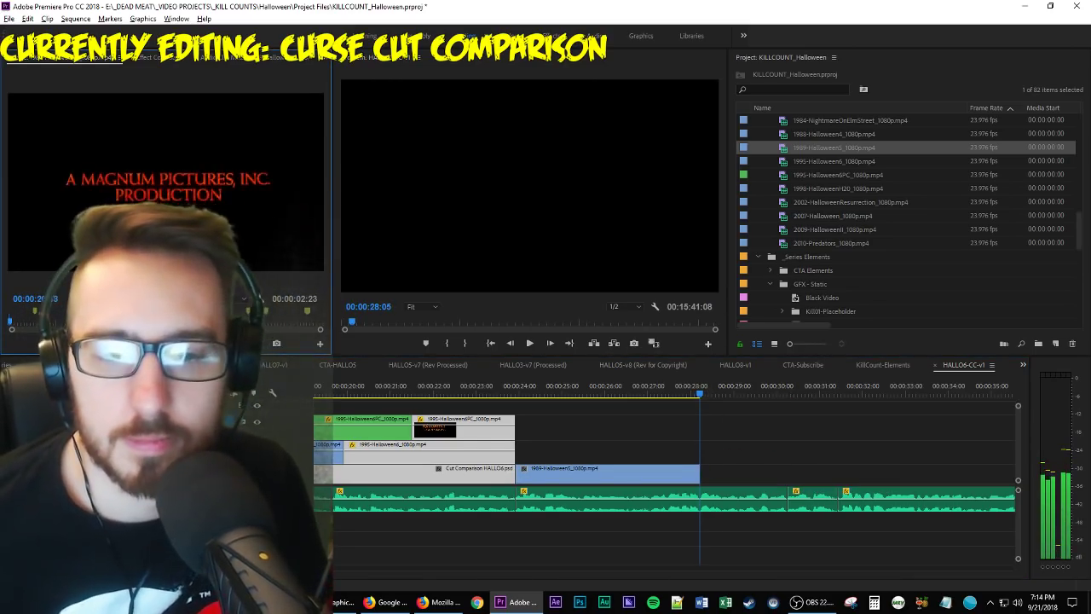
pyautogui.press('.')
pyautogui.press('space')
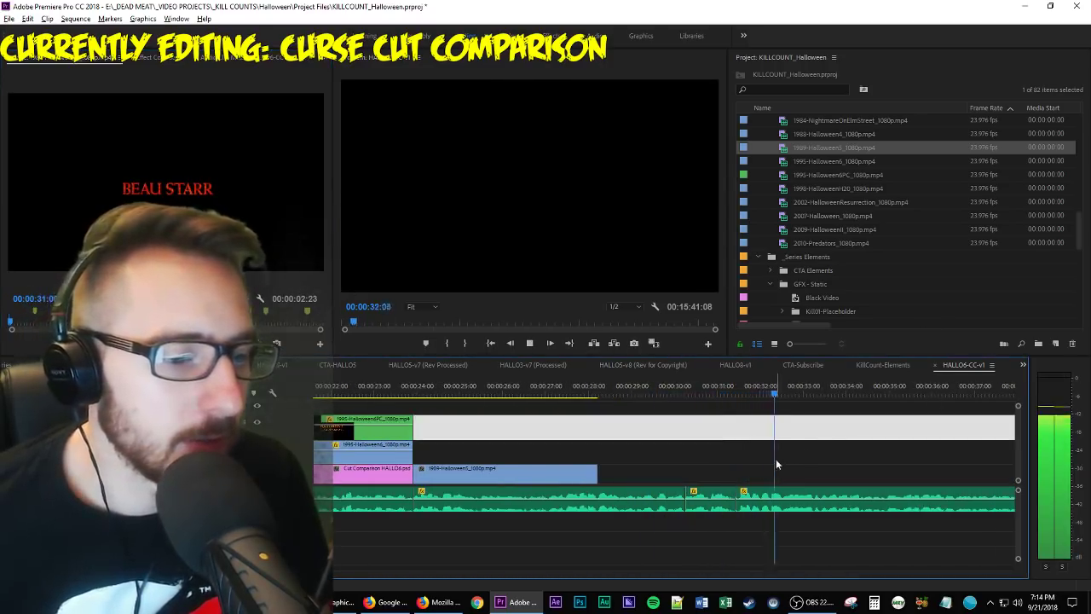
pyautogui.click(713, 388)
pyautogui.press('space')
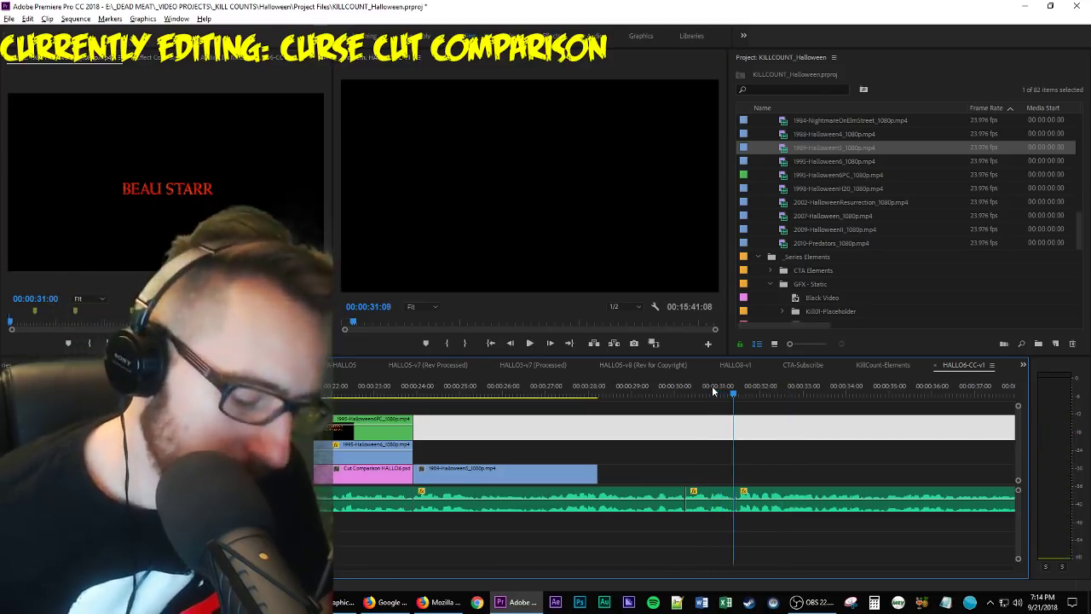
pyautogui.press('Right')
pyautogui.press('Right')
pyautogui.press('Right')
pyautogui.press('i')
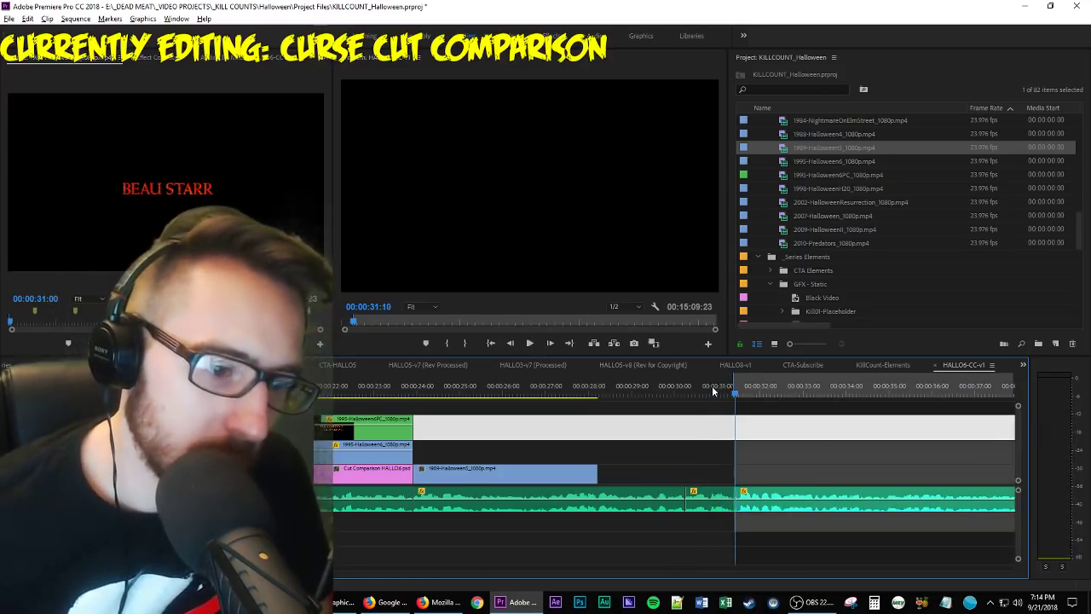
pyautogui.hotkey('ctrl', 'z')
pyautogui.hotkey('ctrl', 'z')
# Review the Halloween 5 source footage past the opening credits and listen to the narration up to 00:00:40:01, then replay the title clip's ending.
pyautogui.press('j')
pyautogui.press('k')
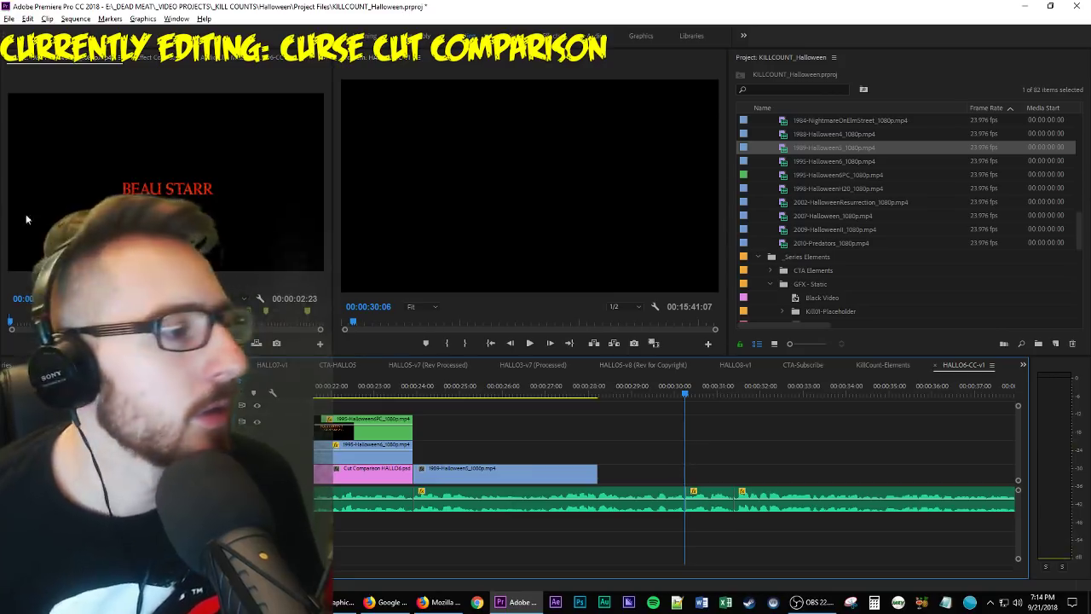
pyautogui.click(167, 192)
pyautogui.press('space')
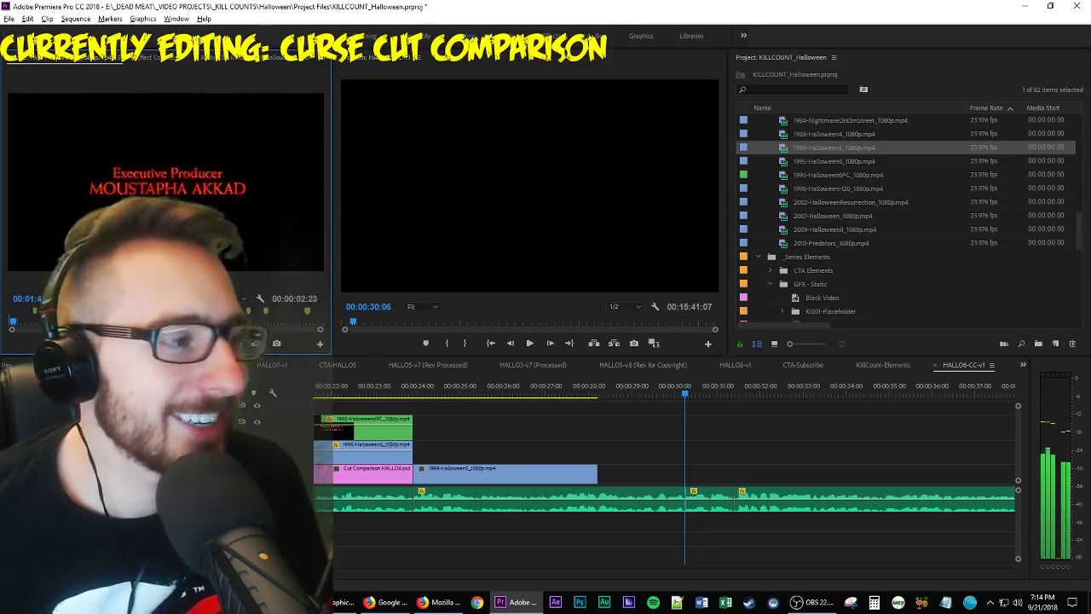
pyautogui.click(16, 323)
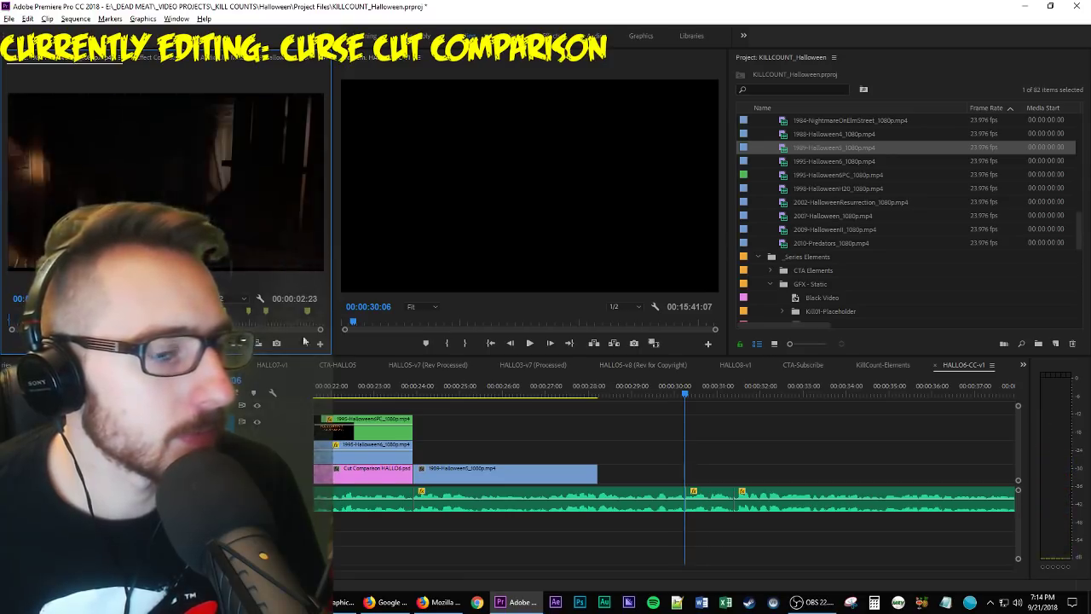
pyautogui.click(724, 463)
pyautogui.press('space')
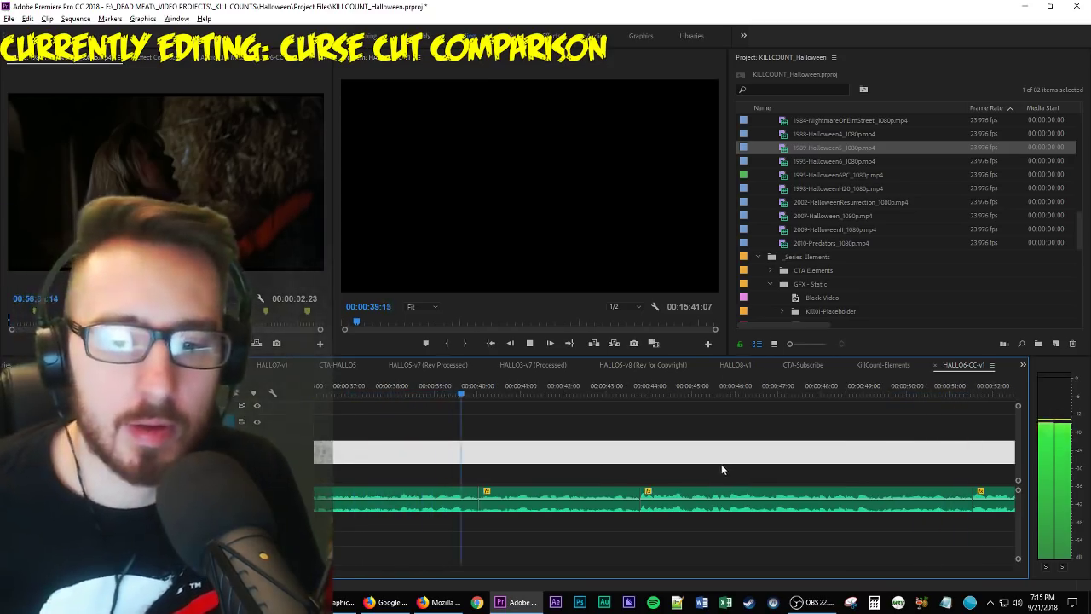
pyautogui.scroll(2, 504, 465)
pyautogui.press('space')
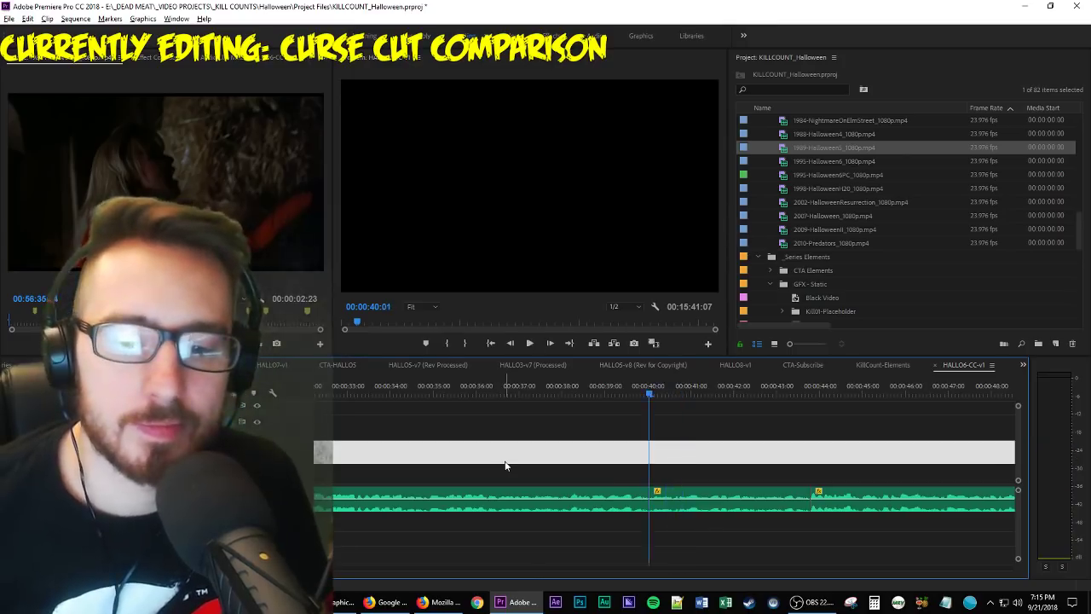
pyautogui.press('Up')
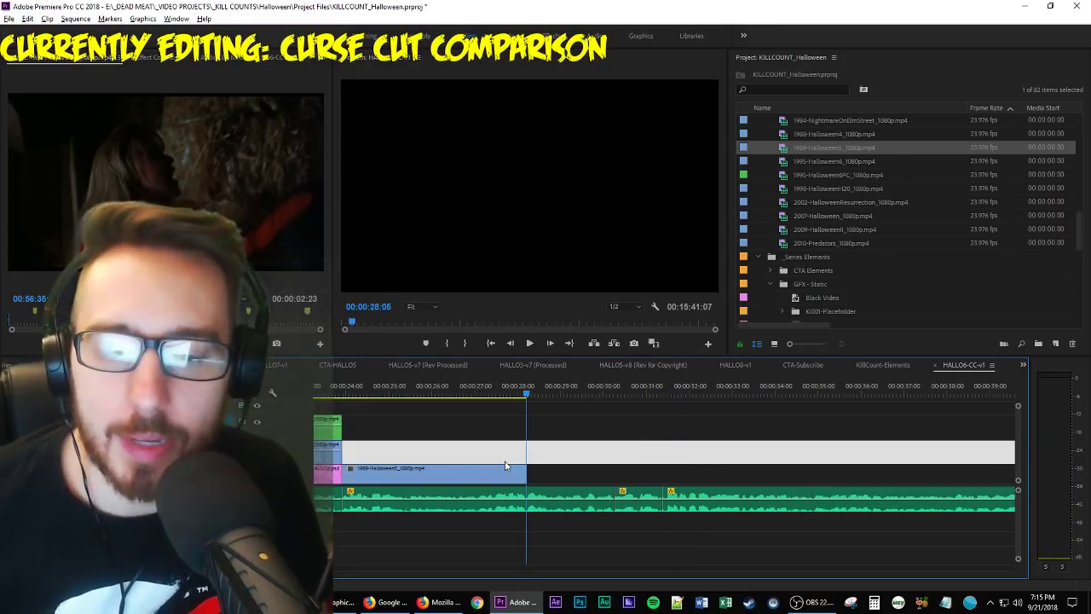
pyautogui.press('space')
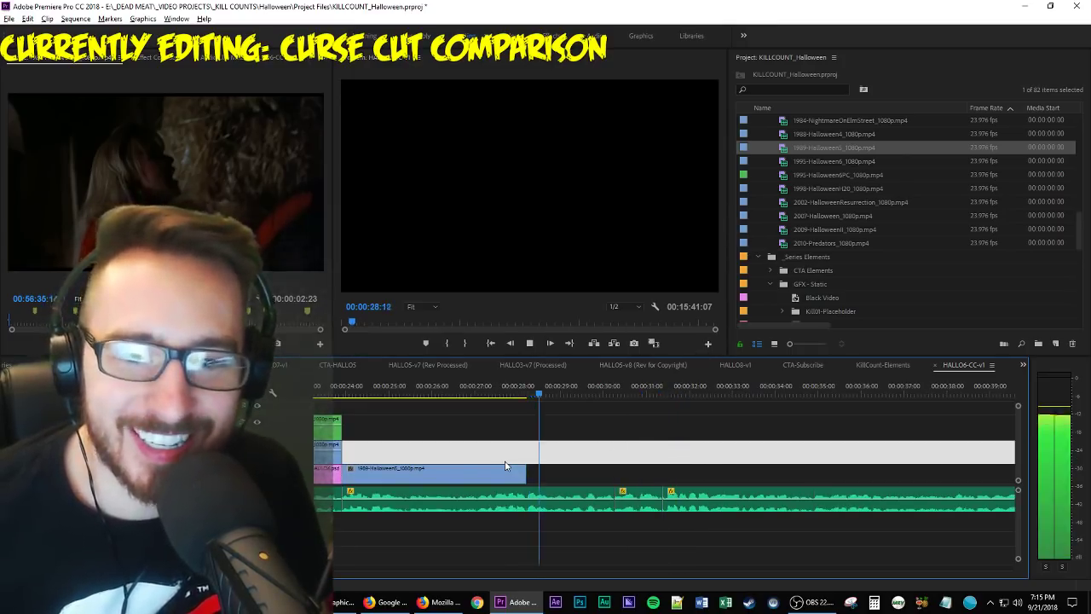
pyautogui.press('Up')
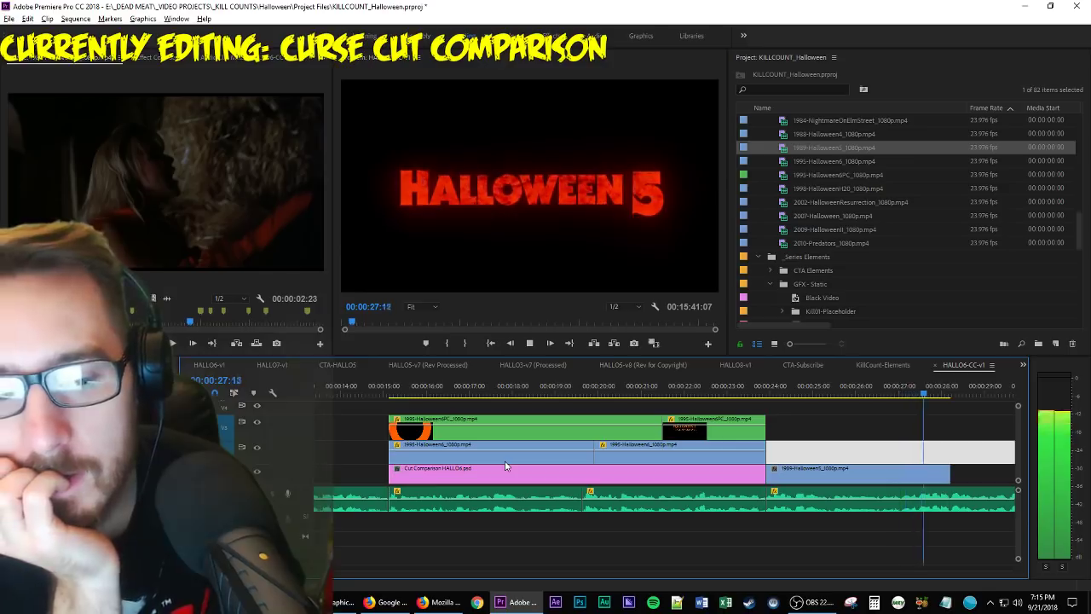
pyautogui.press('space')
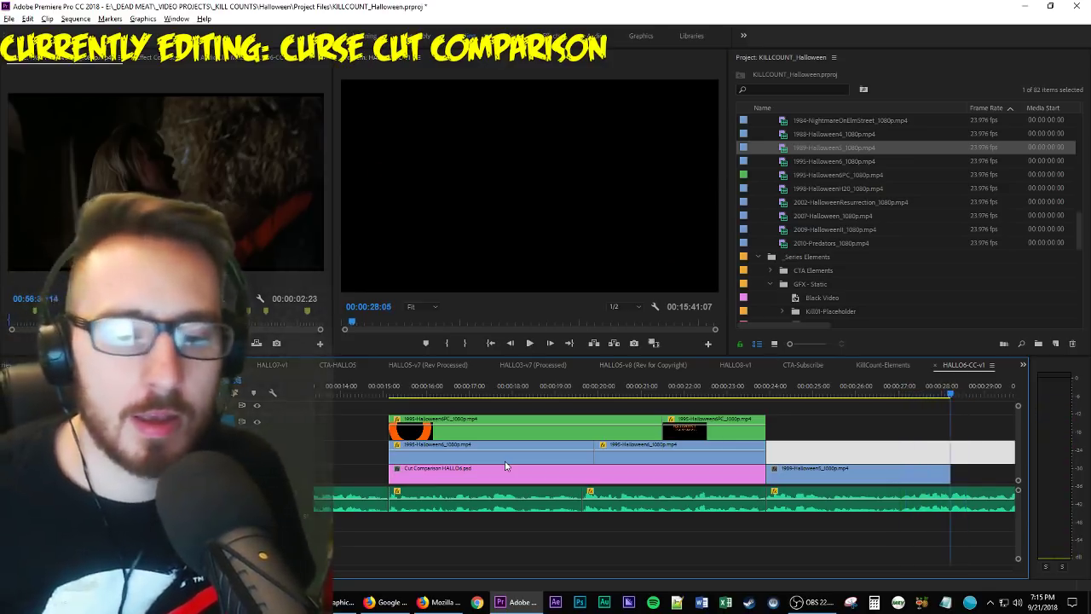
# Mark the 00:00:03:12 dark tattoo shot near 00:34:21 in 1989-Halloween5_1080p.mp4 and place it on the lowest video track after the Halloween 5 title clip.
pyautogui.press('d')
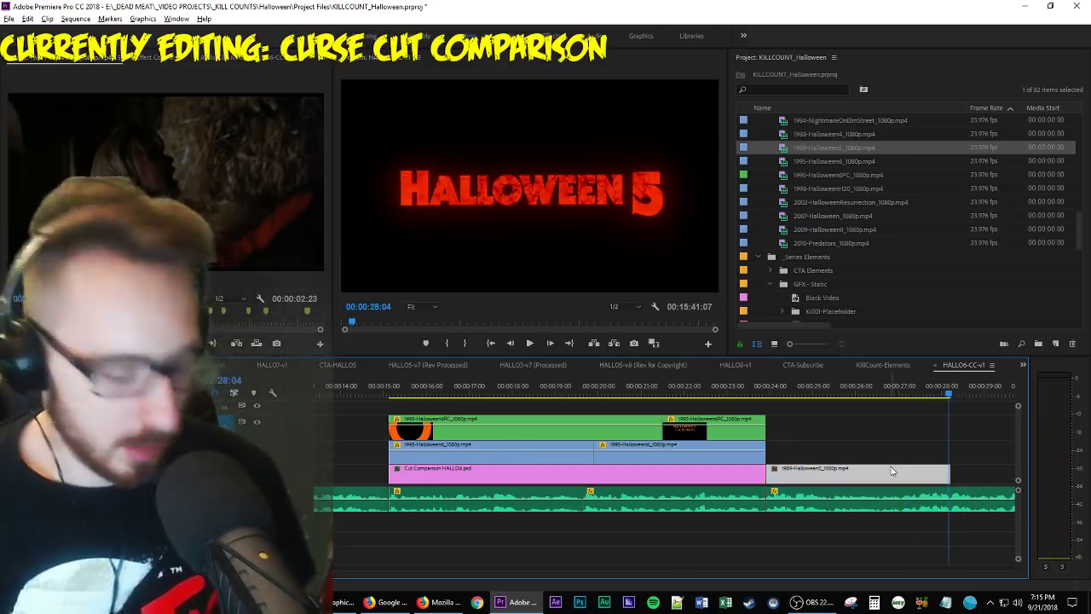
pyautogui.press('f')
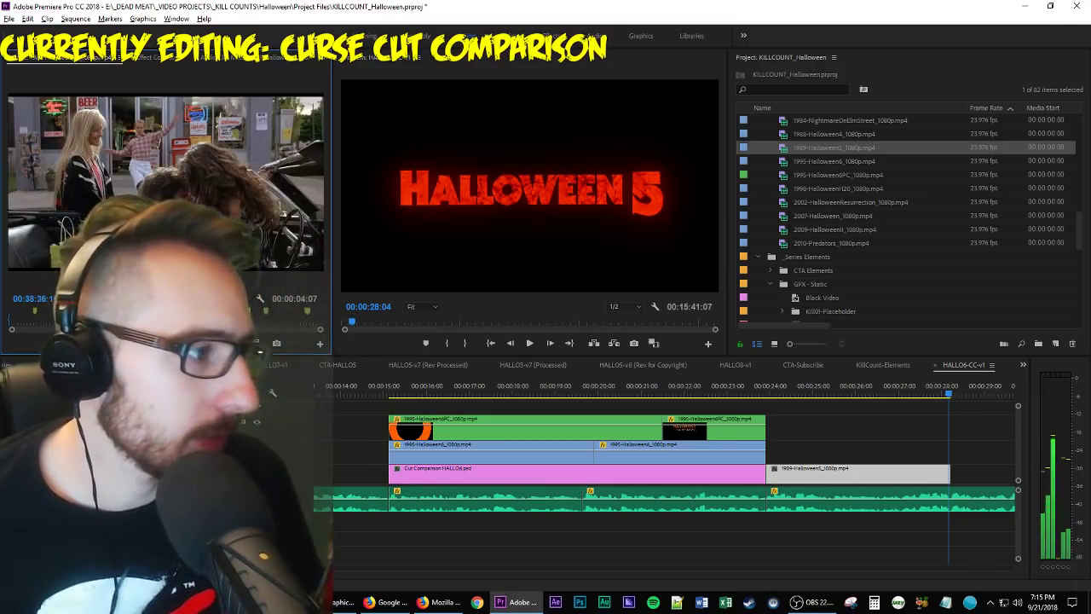
pyautogui.press('j')
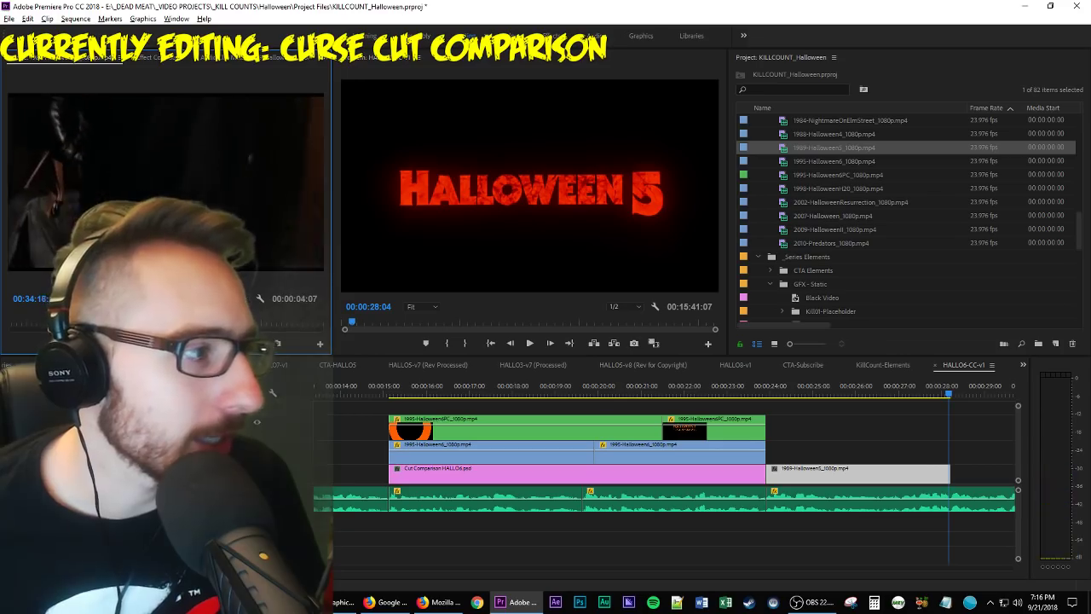
pyautogui.hotkey('ctrl', 'shift', 'x')
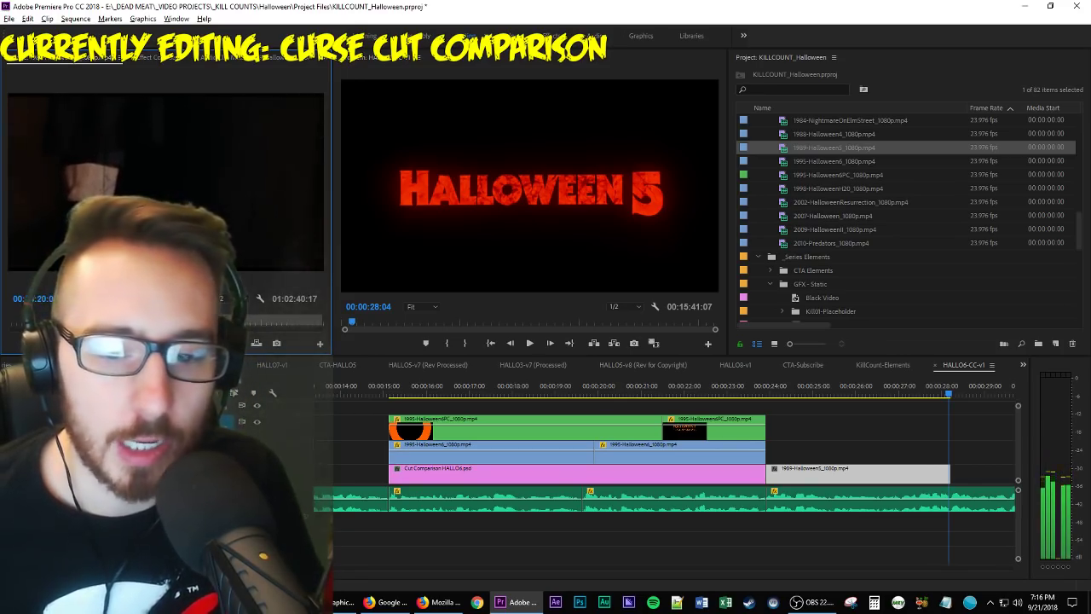
pyautogui.press('o')
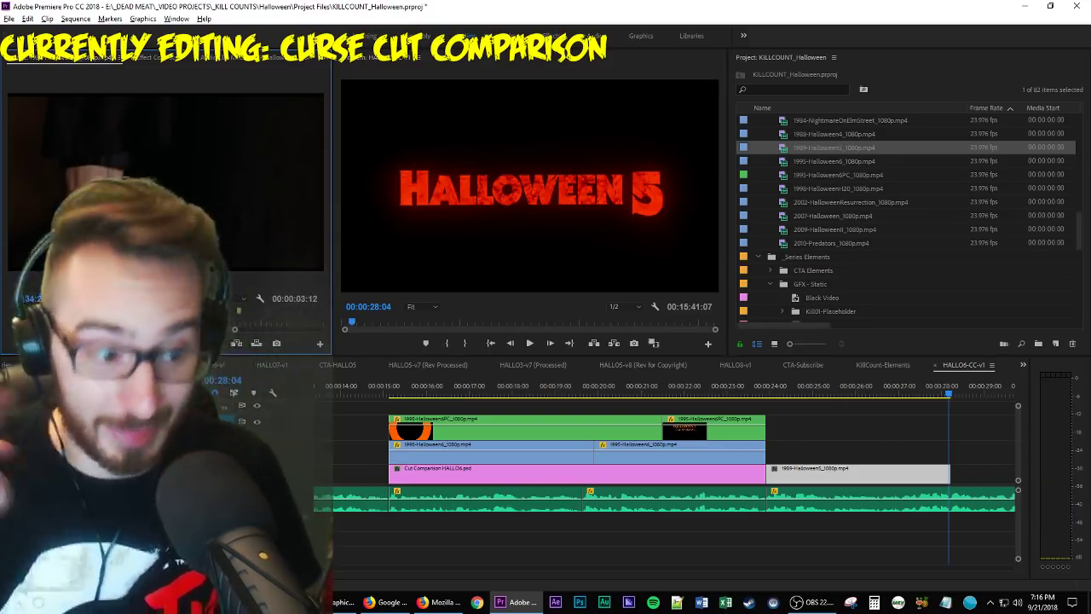
pyautogui.moveTo(162, 298); pyautogui.dragTo(957, 457)
pyautogui.scroll(-3, 956, 456)
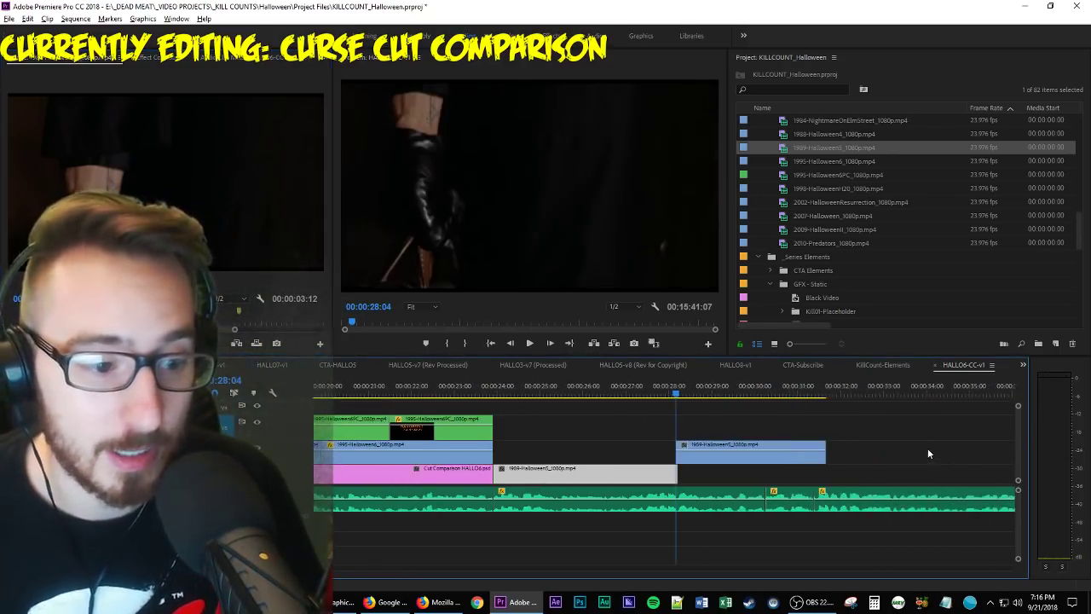
pyautogui.click(927, 448)
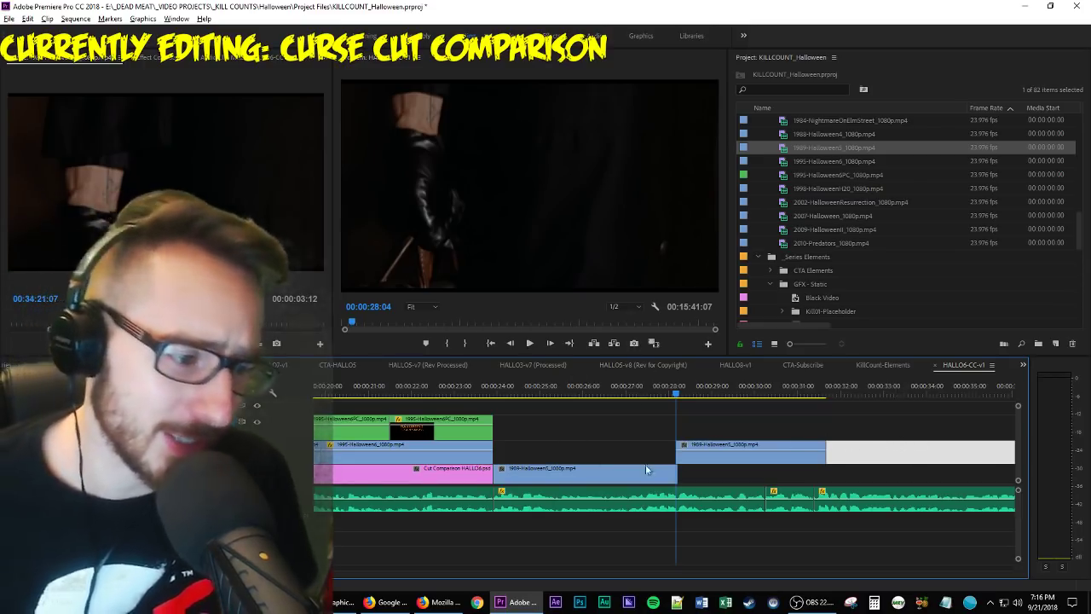
pyautogui.moveTo(724, 448); pyautogui.dragTo(727, 471)
# Play the transition from the title into the tattoo shot and trim seven frames off the shot's end to make it 00:00:03:05 long.
pyautogui.click(654, 397)
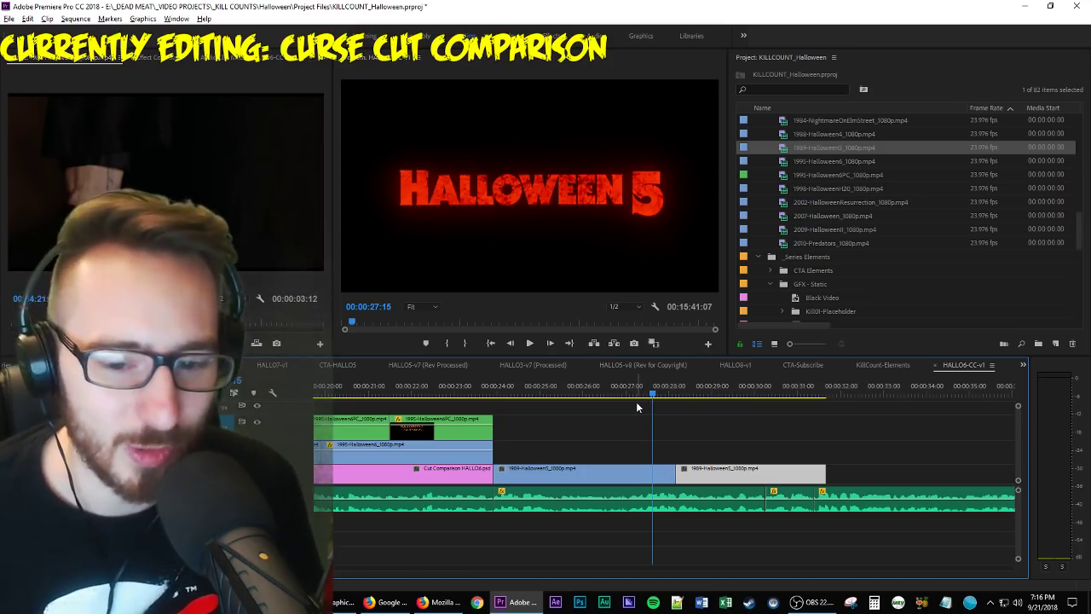
pyautogui.press('space')
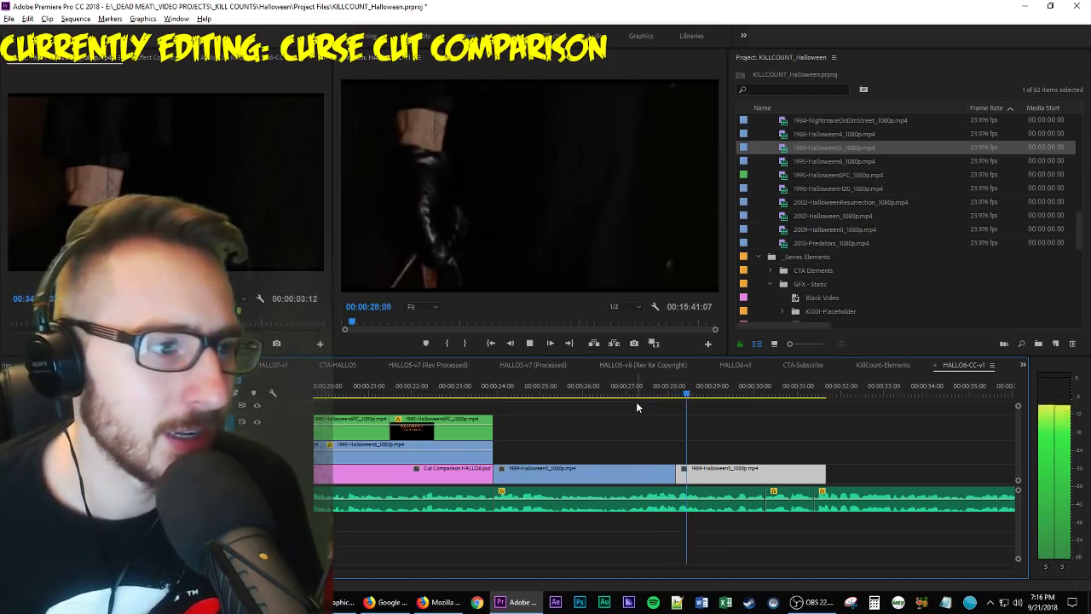
pyautogui.click(823, 469)
pyautogui.moveTo(822, 468); pyautogui.dragTo(813, 468)
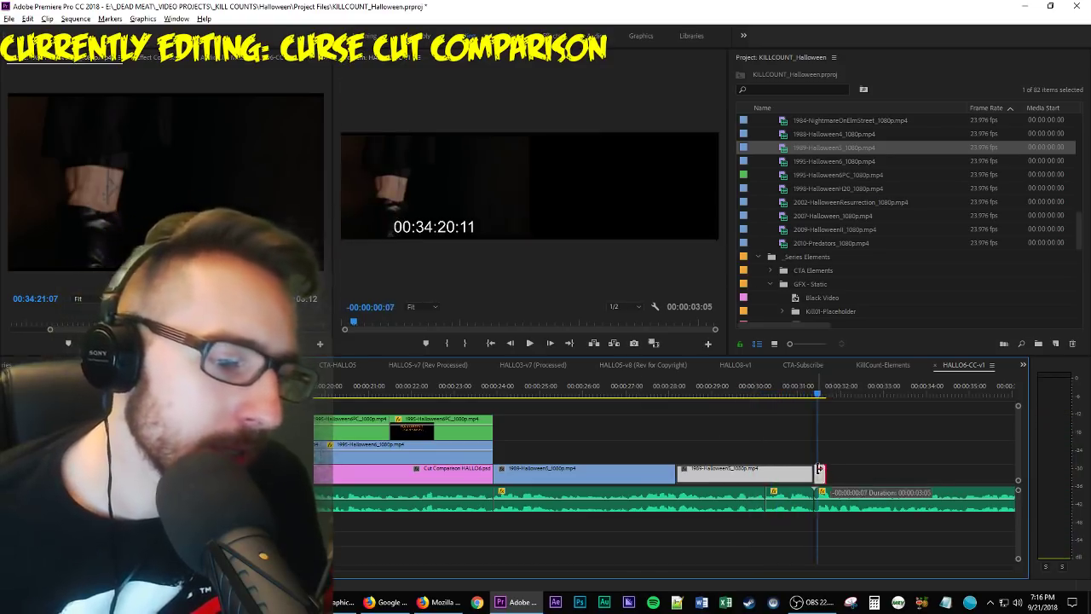
# Listen to the narration following the tattoo shot and split the narration audio at 00:00:34:14.
pyautogui.press('space')
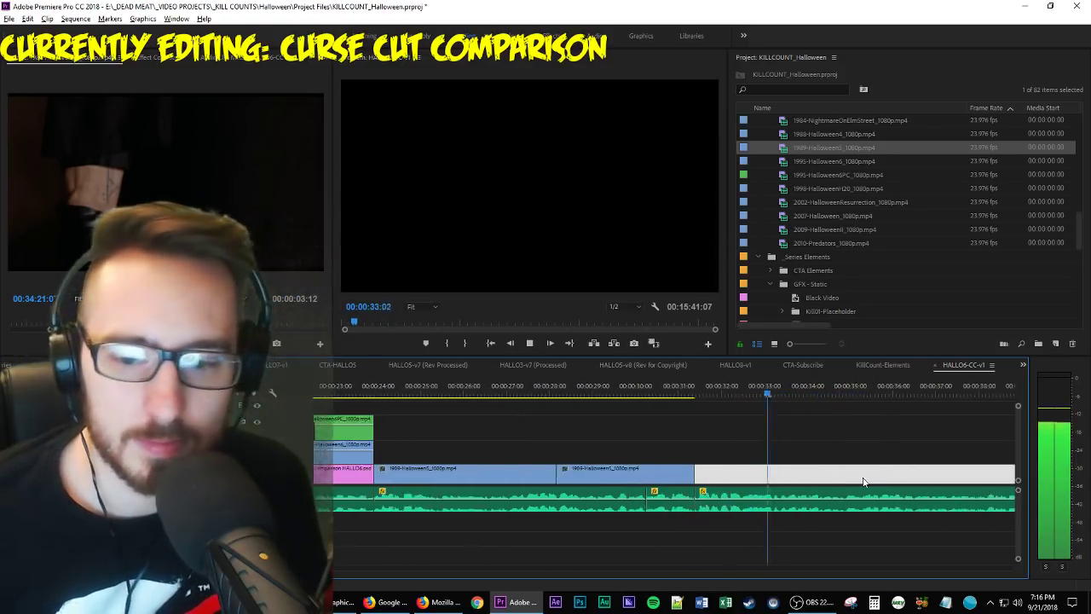
pyautogui.press('space')
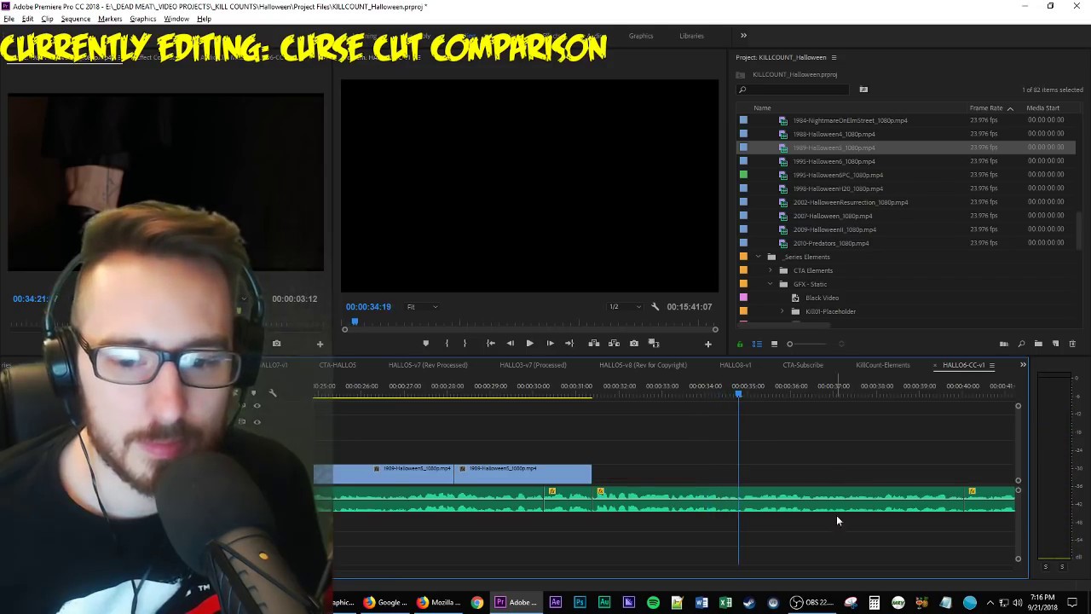
pyautogui.moveTo(724, 393); pyautogui.dragTo(731, 393)
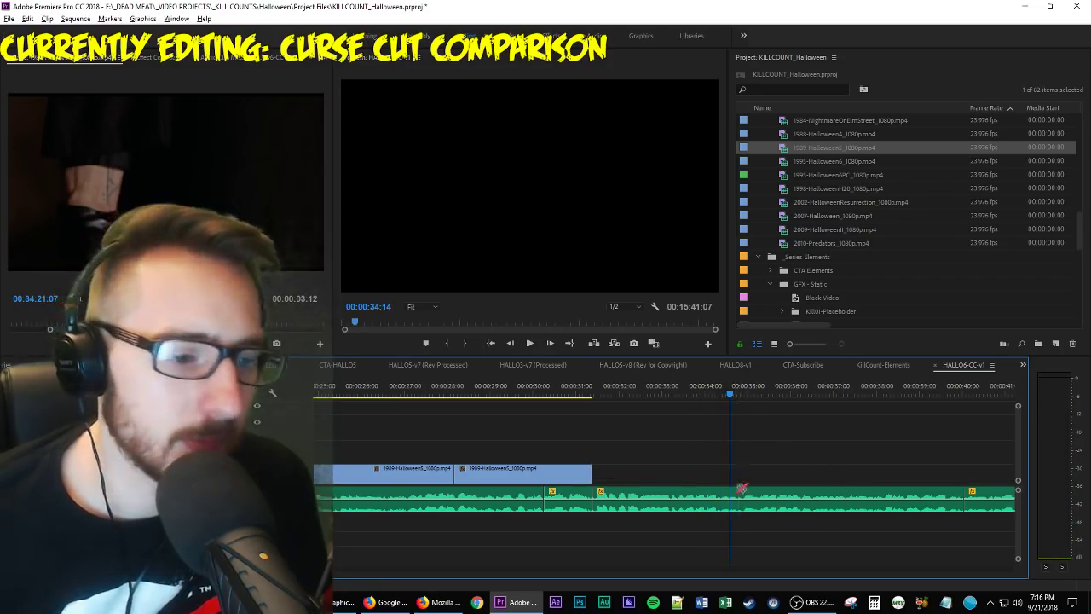
pyautogui.hotkey('ctrl', 'k')
# Scan the Halloween 5 source footage between about 00:02:43 and 00:07:35 for the close-up of the tattooed wrist and hand.
pyautogui.hotkey('shift', '2')
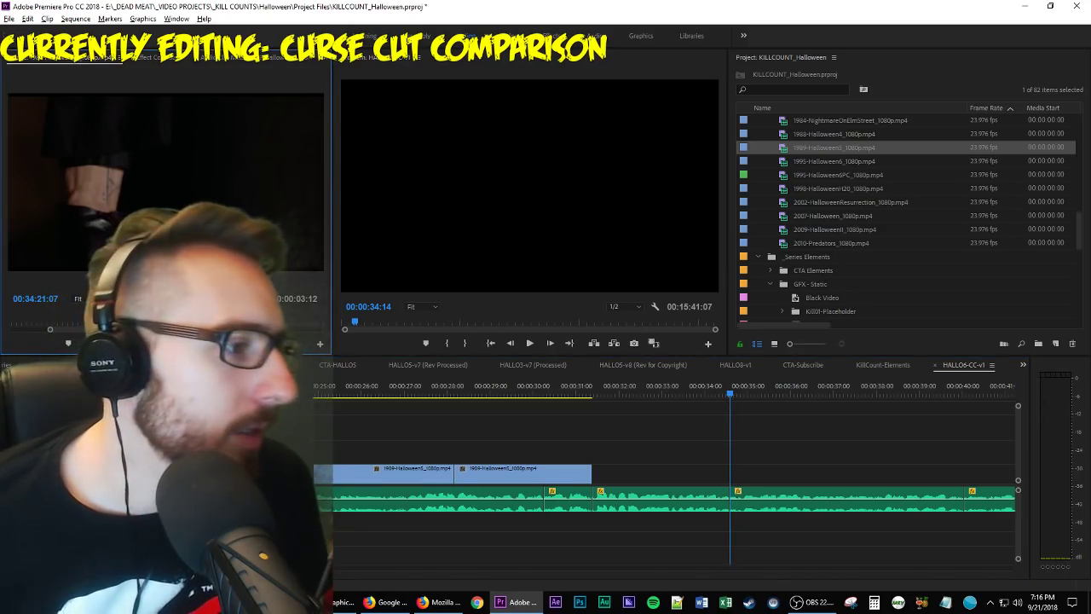
pyautogui.click(65, 323)
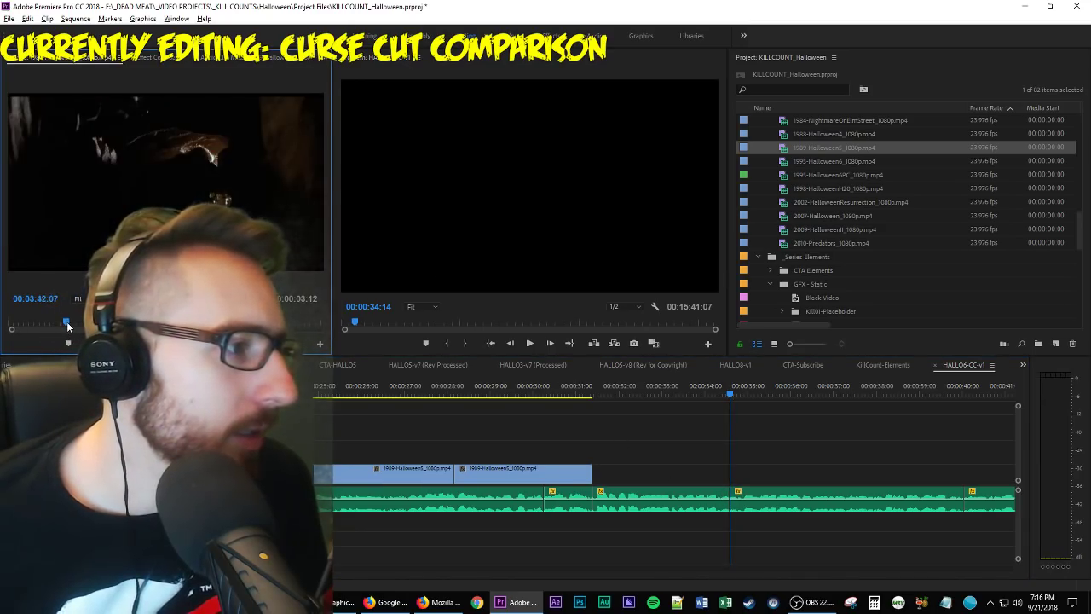
pyautogui.click(52, 323)
pyautogui.press('space')
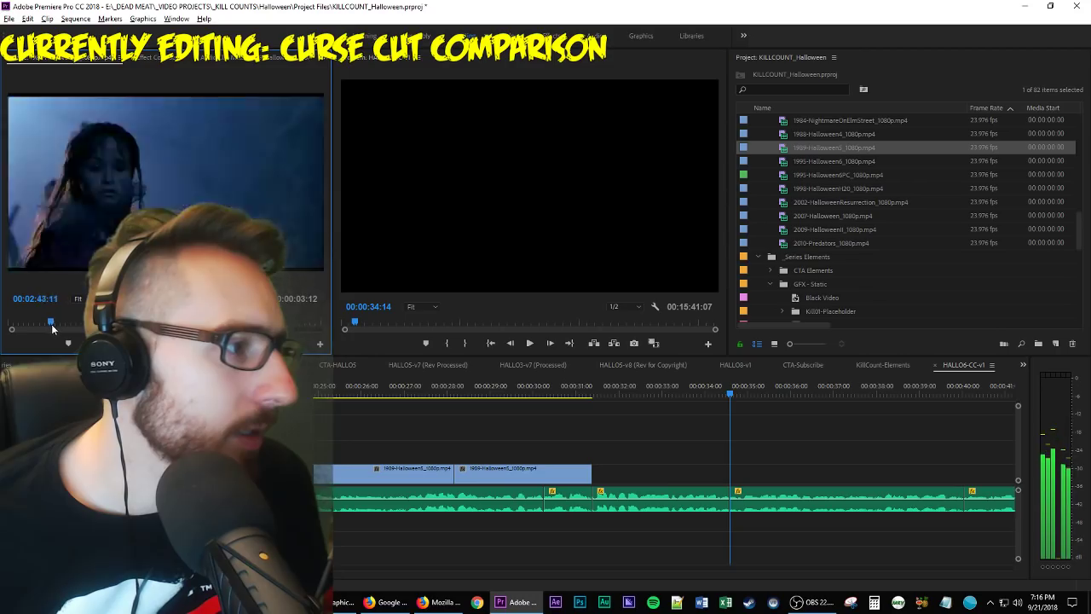
pyautogui.click(96, 323)
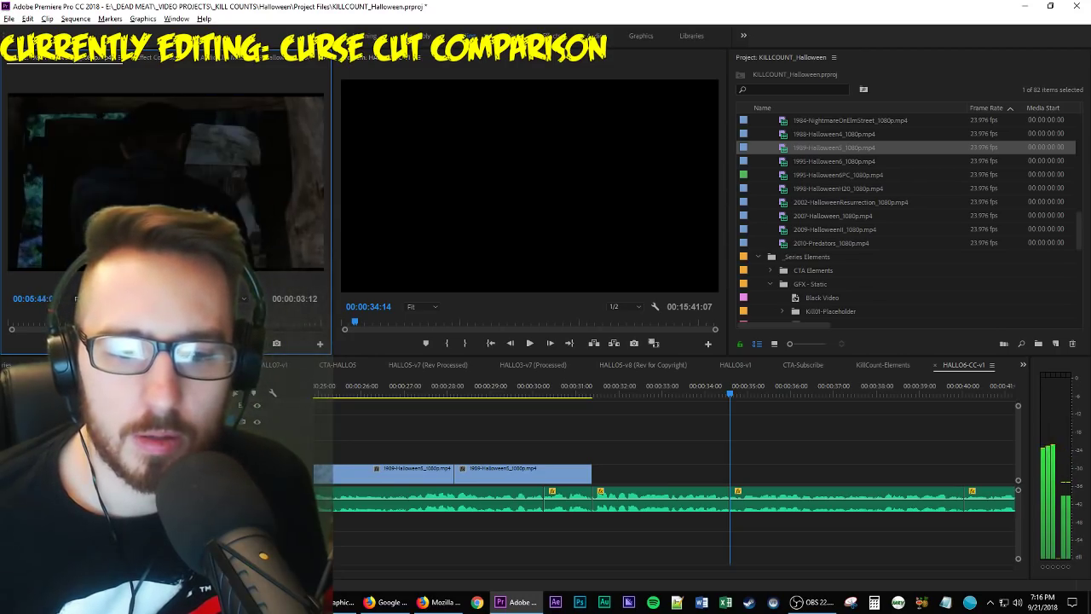
pyautogui.press('l')
pyautogui.press('l')
pyautogui.press('l')
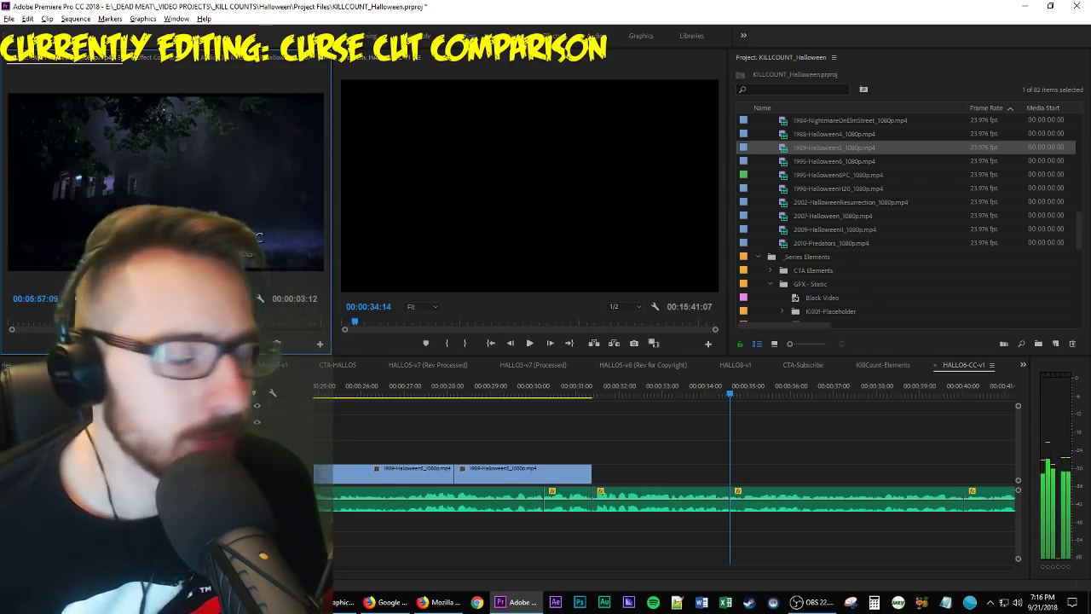
pyautogui.press('l')
pyautogui.press('l')
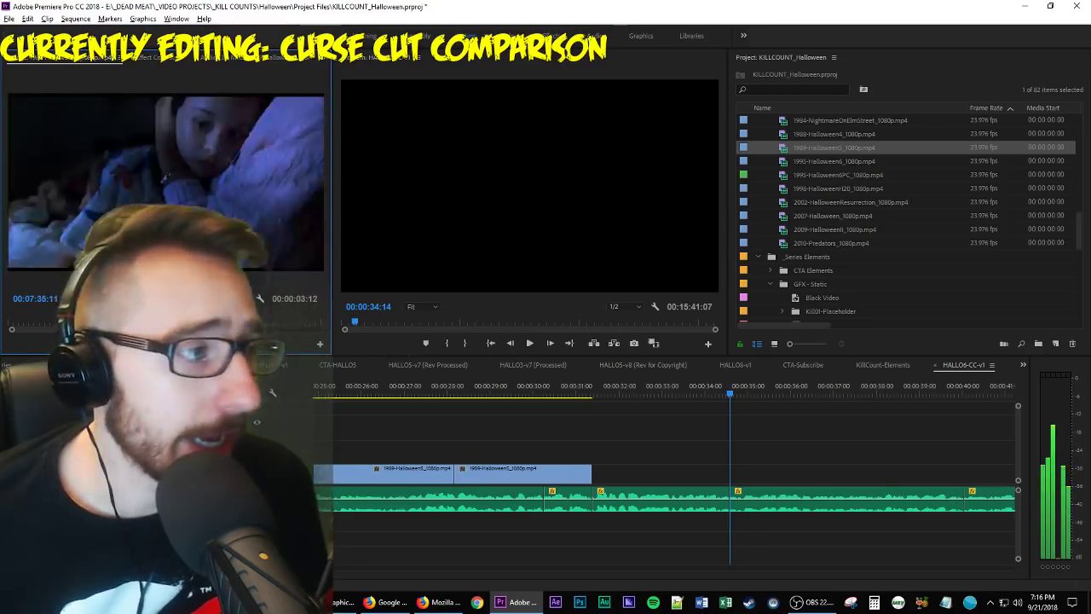
# Mark the 00:00:03:00 hand close-up around 00:07:30:03, place it on the lowest video track at 00:00:34:14 and play it against the narration.
pyautogui.press('j')
pyautogui.press('j')
pyautogui.press('j')
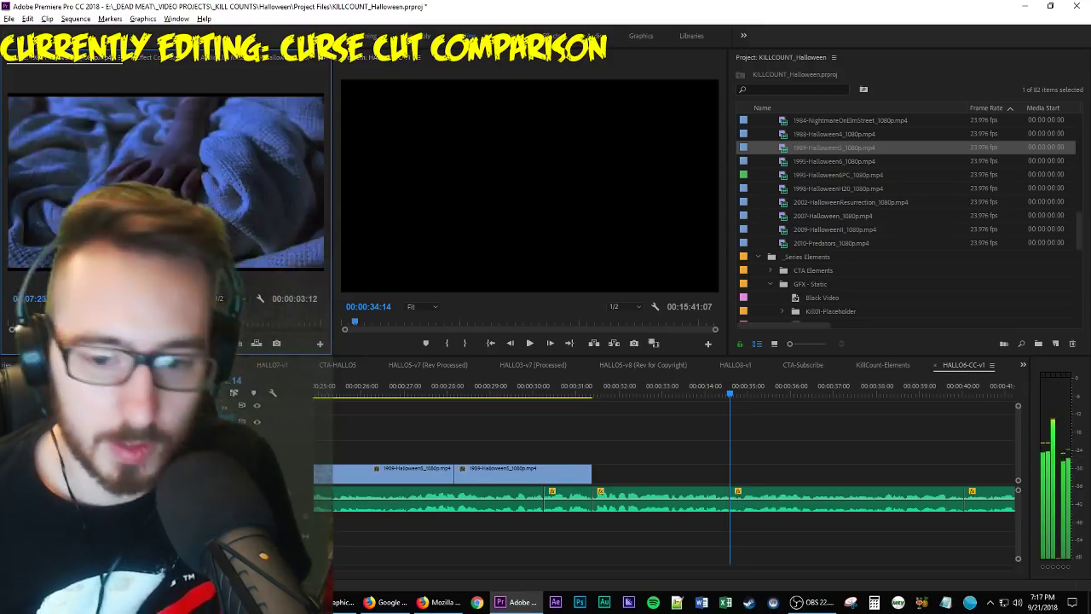
pyautogui.press('i')
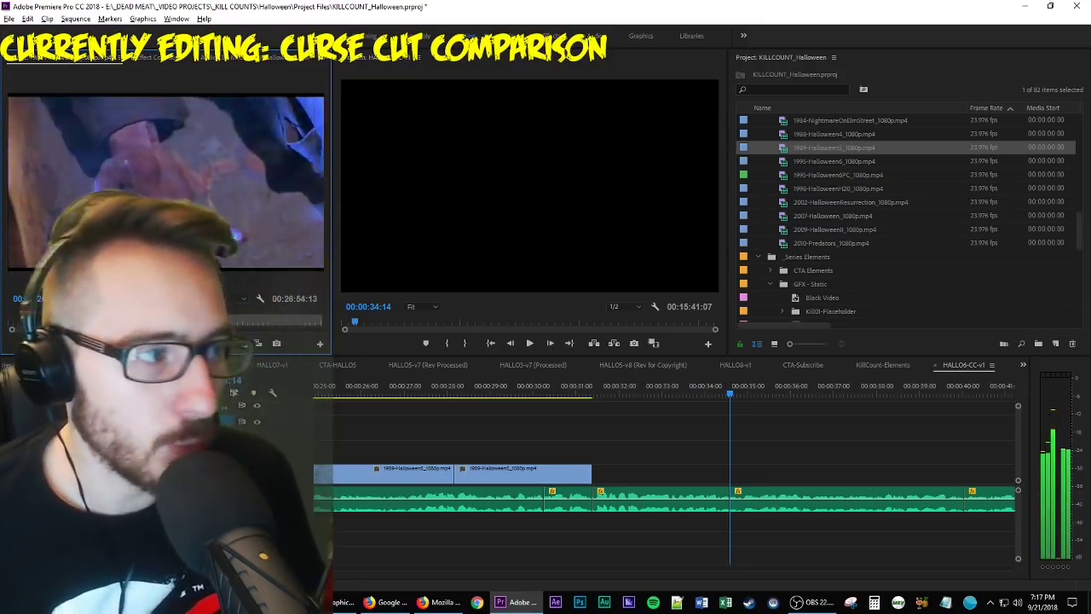
pyautogui.press('i')
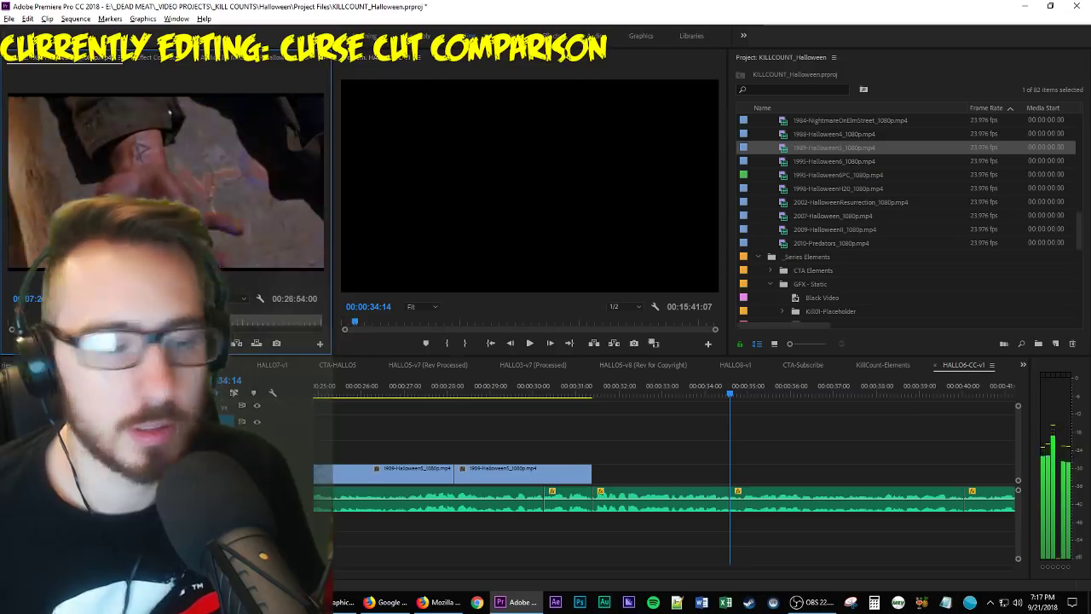
pyautogui.press('o')
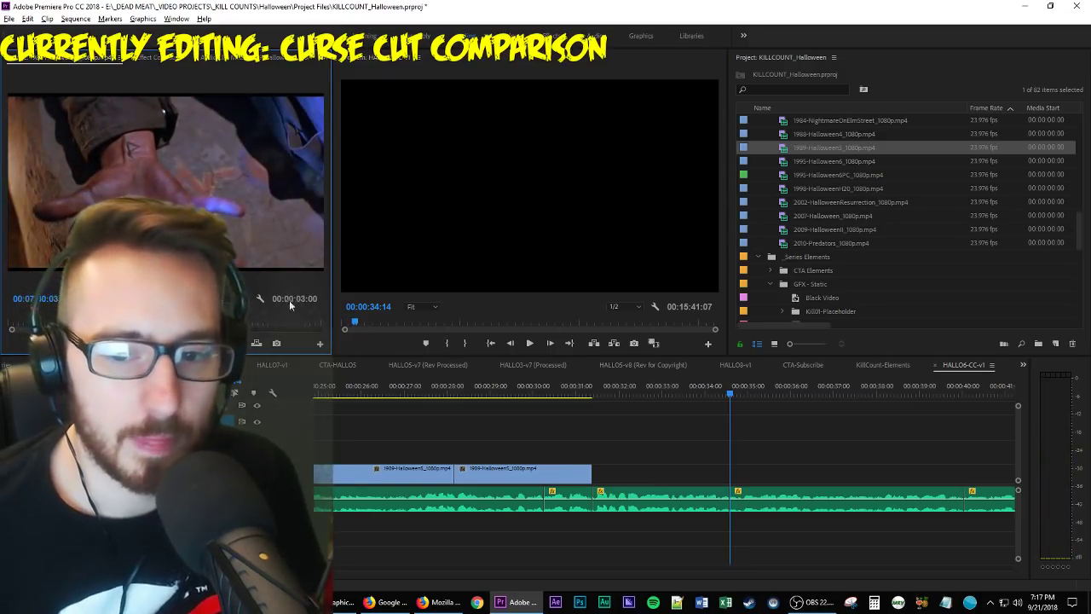
pyautogui.moveTo(256, 342); pyautogui.dragTo(759, 474)
pyautogui.press('space')
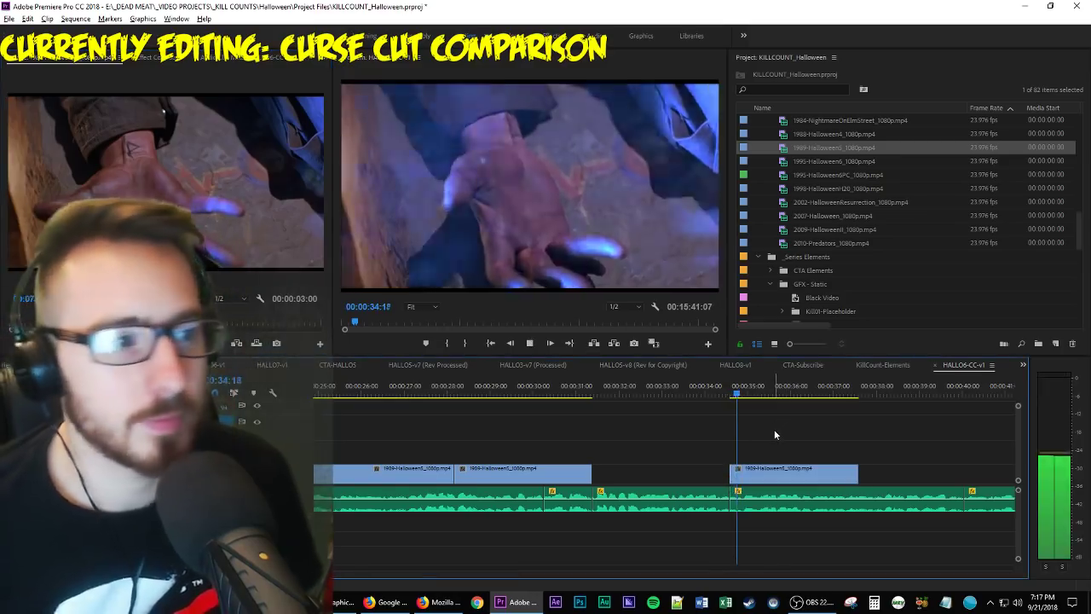
pyautogui.click(802, 474)
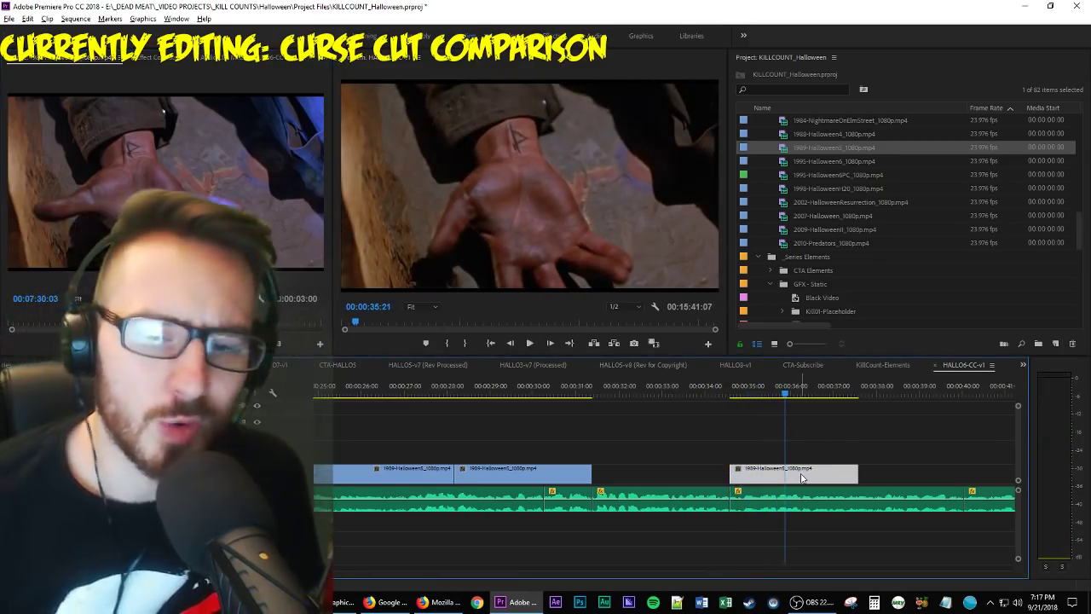
# Save the project, play the hand close-up against the narration and extend the shot's end to 00:00:37:23.
pyautogui.press('Up')
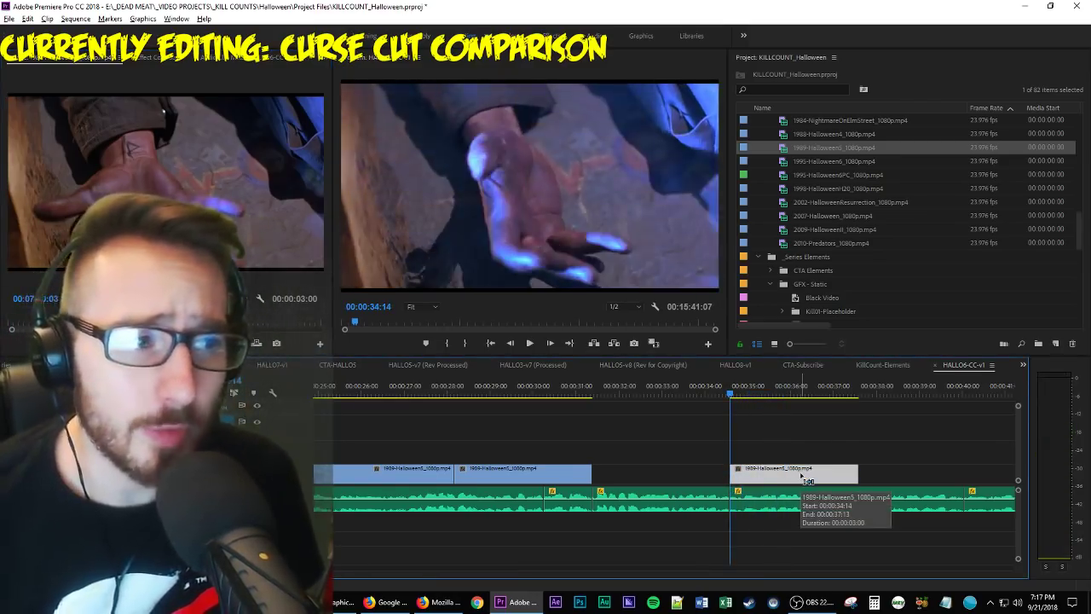
pyautogui.hotkey('ctrl', 's')
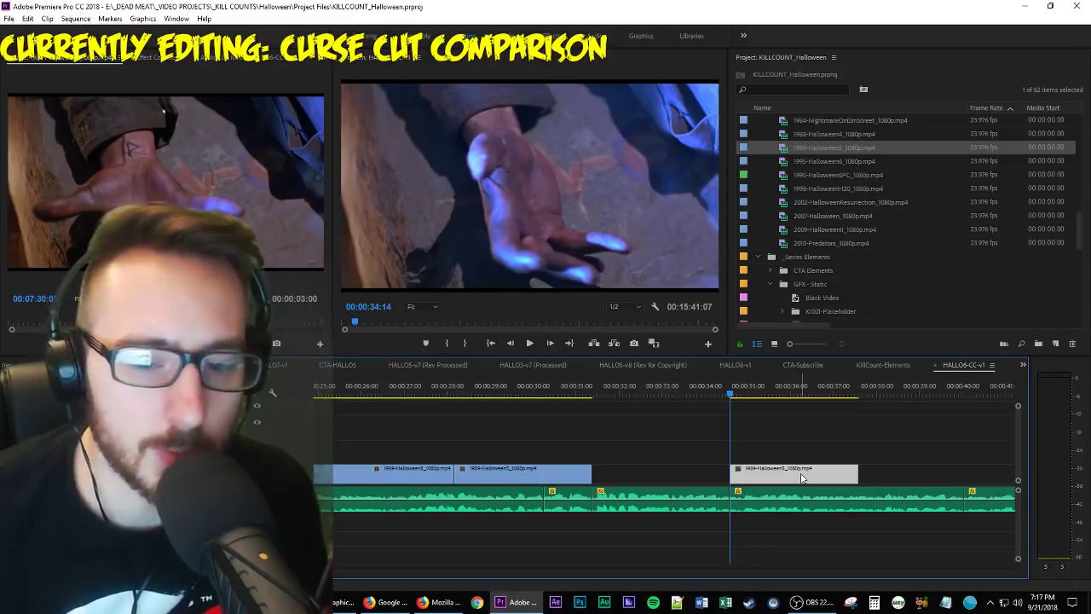
pyautogui.press('space')
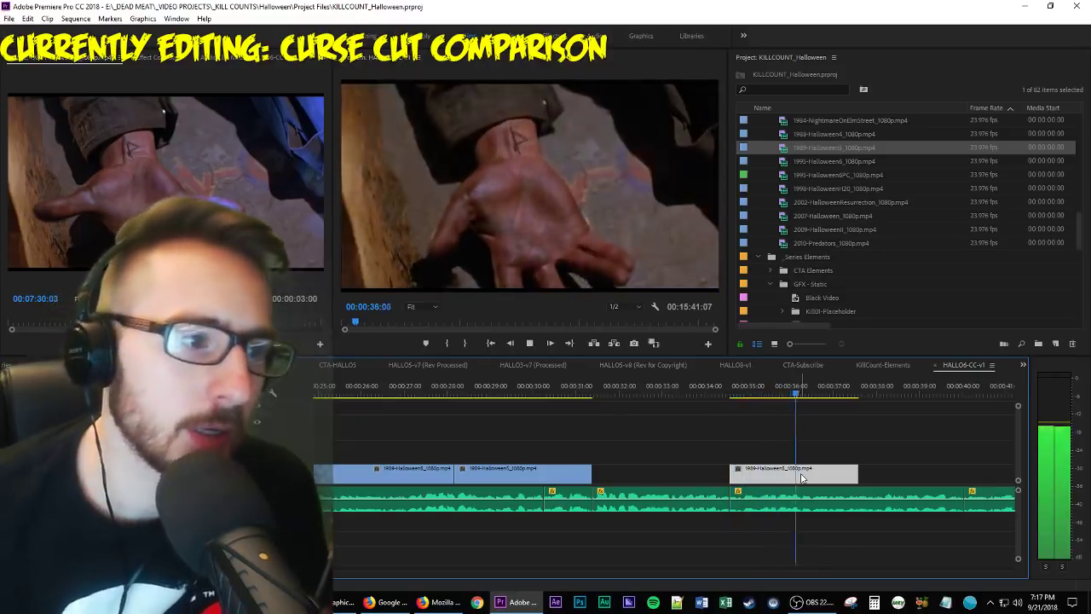
pyautogui.press('space')
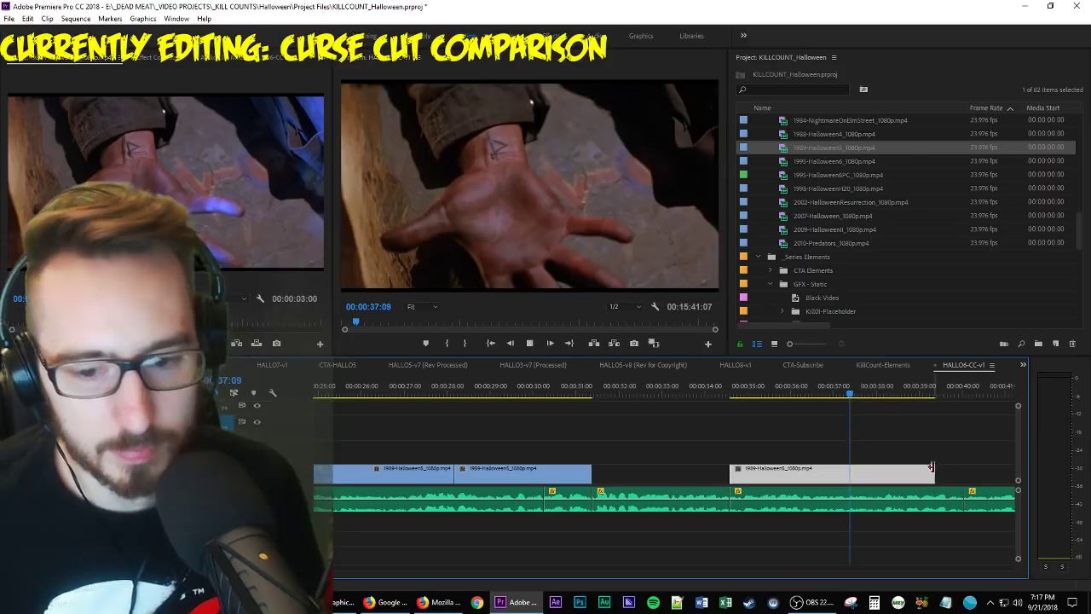
pyautogui.press('space')
pyautogui.press('space')
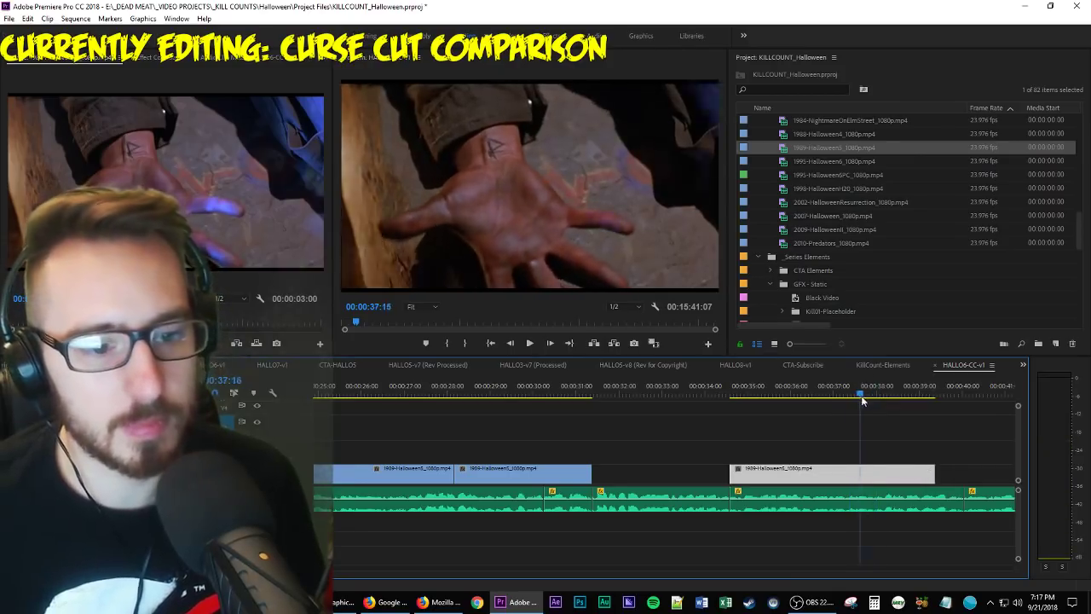
pyautogui.moveTo(933, 475); pyautogui.dragTo(875, 475)
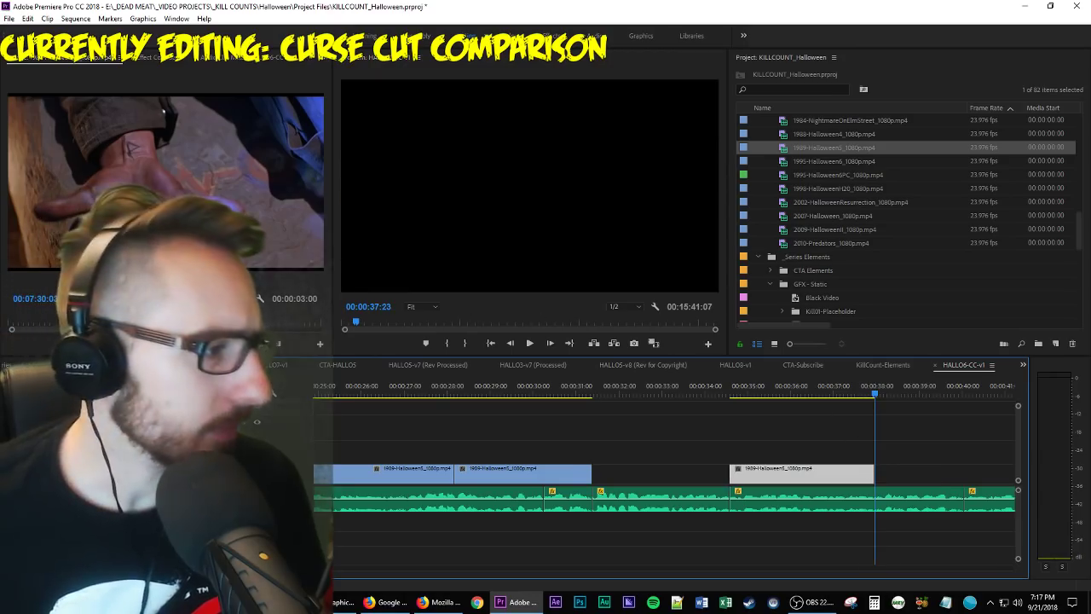
# Mark the 00:00:02:14 walking boots shot around 00:32:16 in the Halloween 5 source and place it on the lowest video track at 00:00:37:23.
pyautogui.press('space')
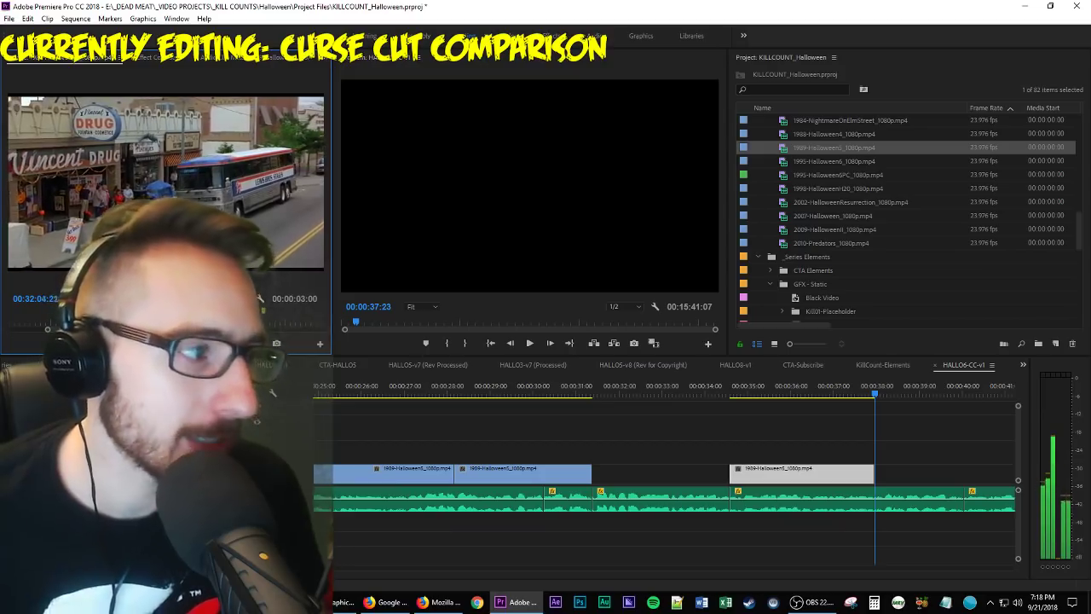
pyautogui.hotkey('ctrl', 's')
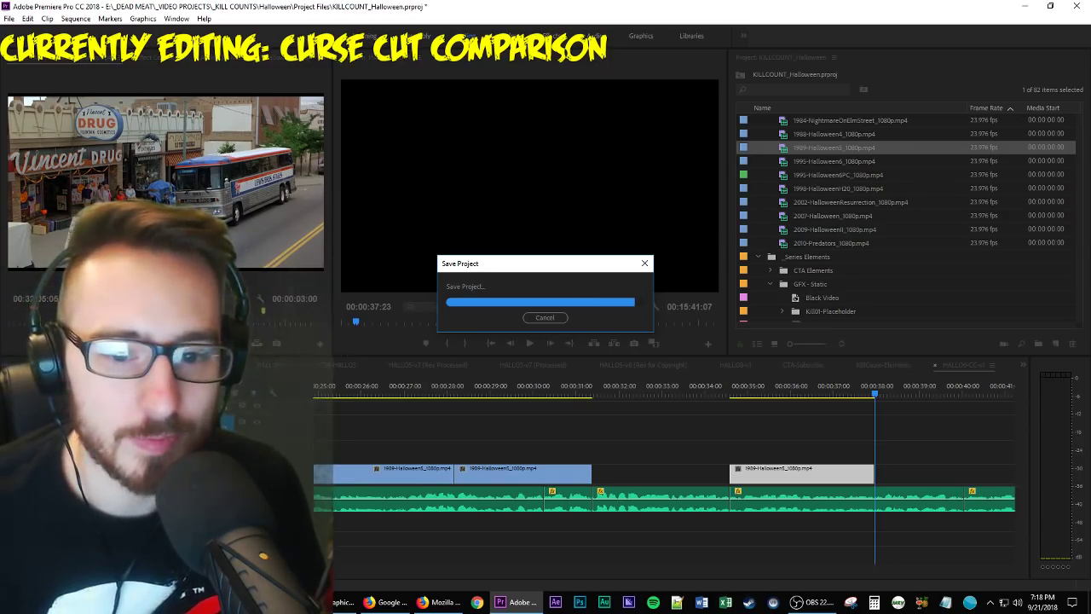
pyautogui.scroll(-4, 917, 441)
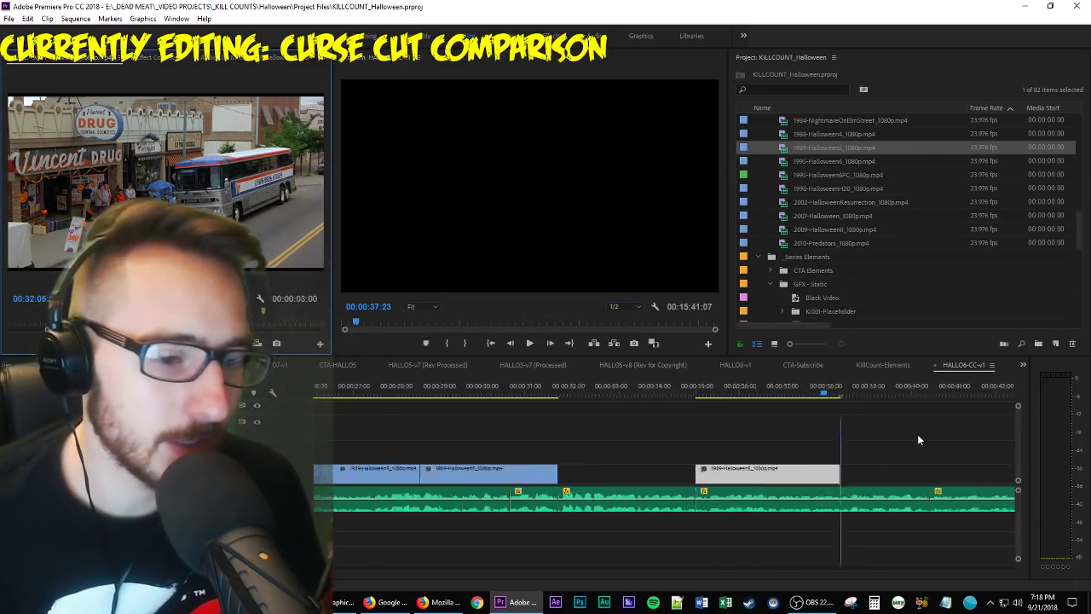
pyautogui.click(839, 452)
pyautogui.scroll(-3, 814, 450)
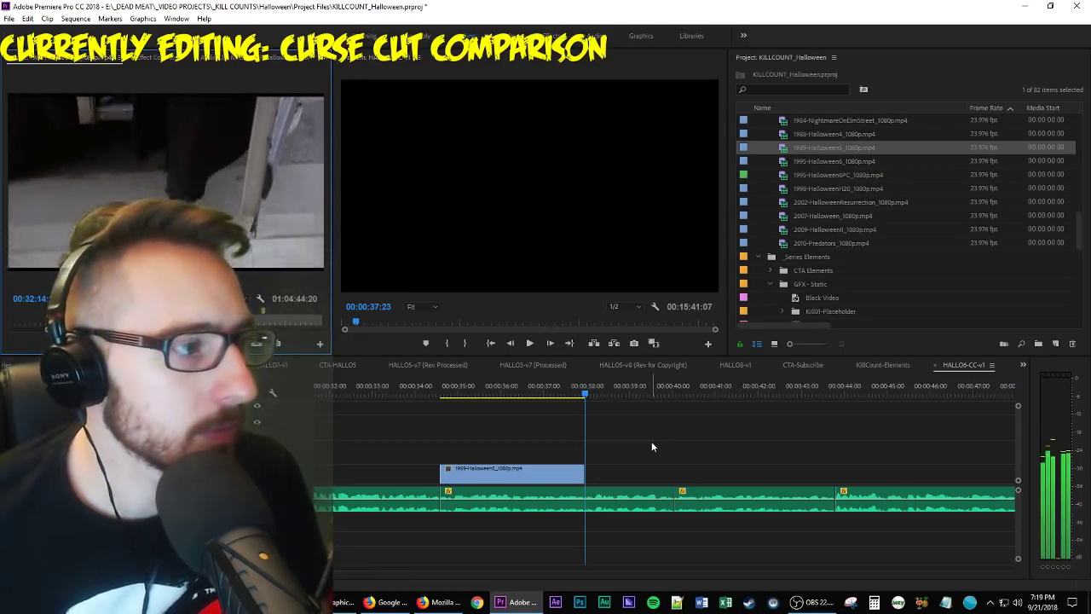
pyautogui.press('o')
pyautogui.press('space')
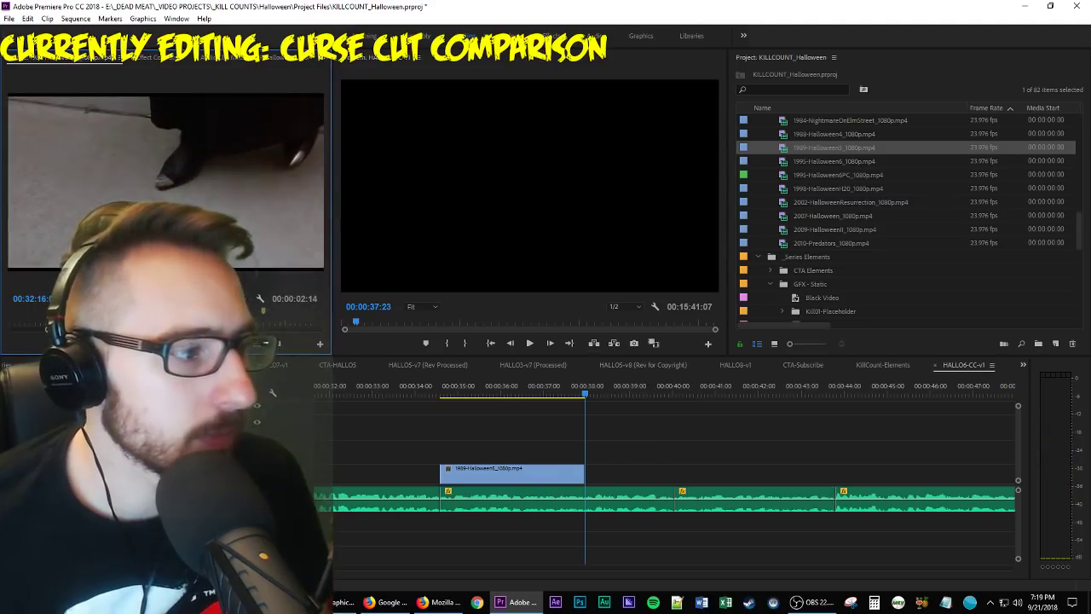
pyautogui.press('.')
pyautogui.press('space')
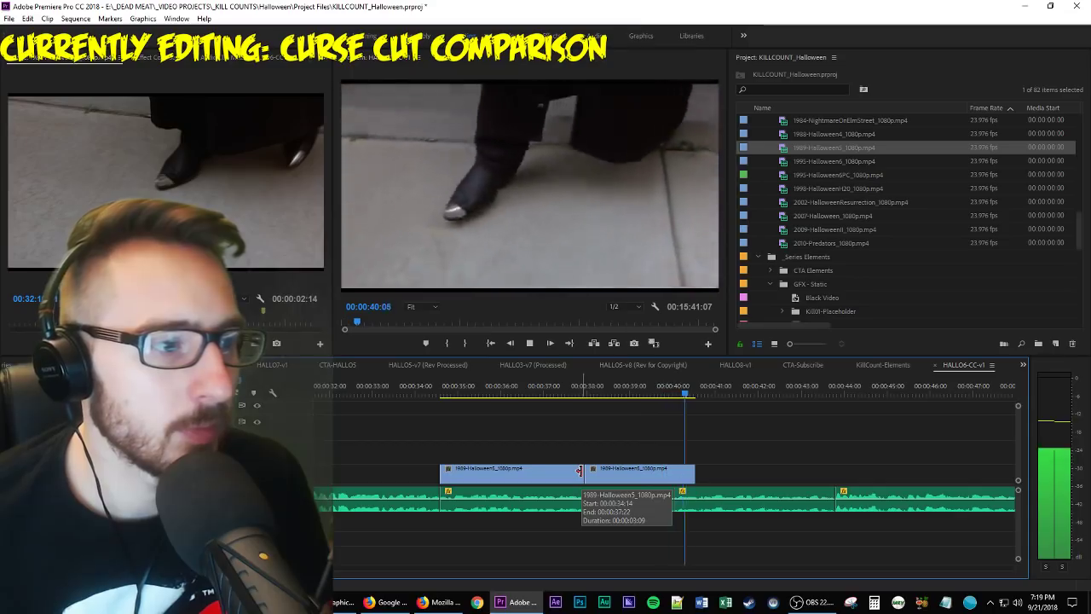
# Mark the 00:00:01:07 dog shot ending at 00:32:18:21 and place it one track above the boots shot at 00:00:40:00.
pyautogui.press('space')
pyautogui.click(680, 476)
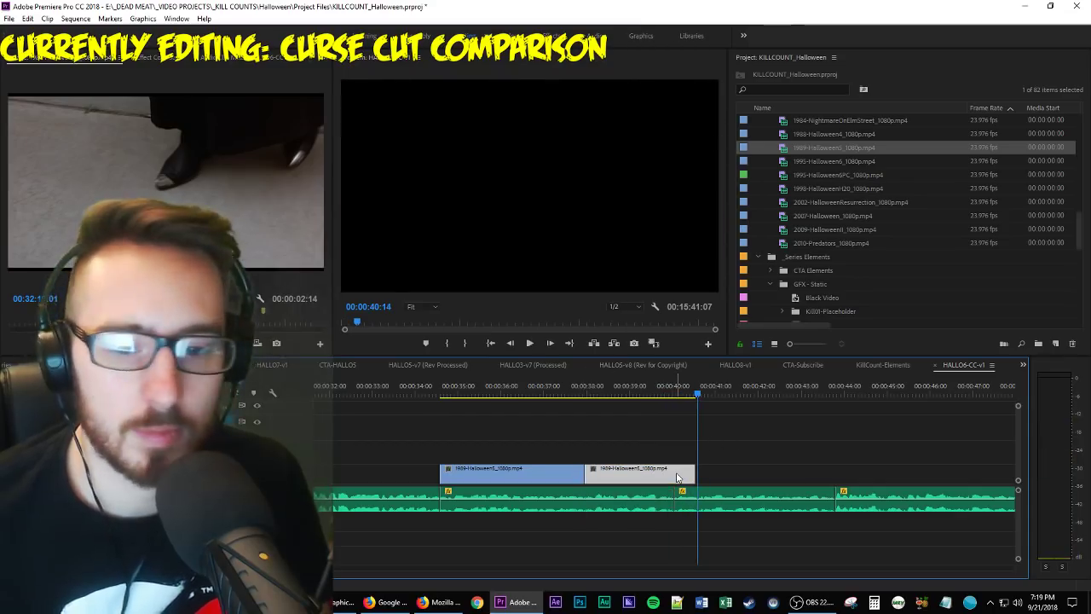
pyautogui.click(230, 195)
pyautogui.press('space')
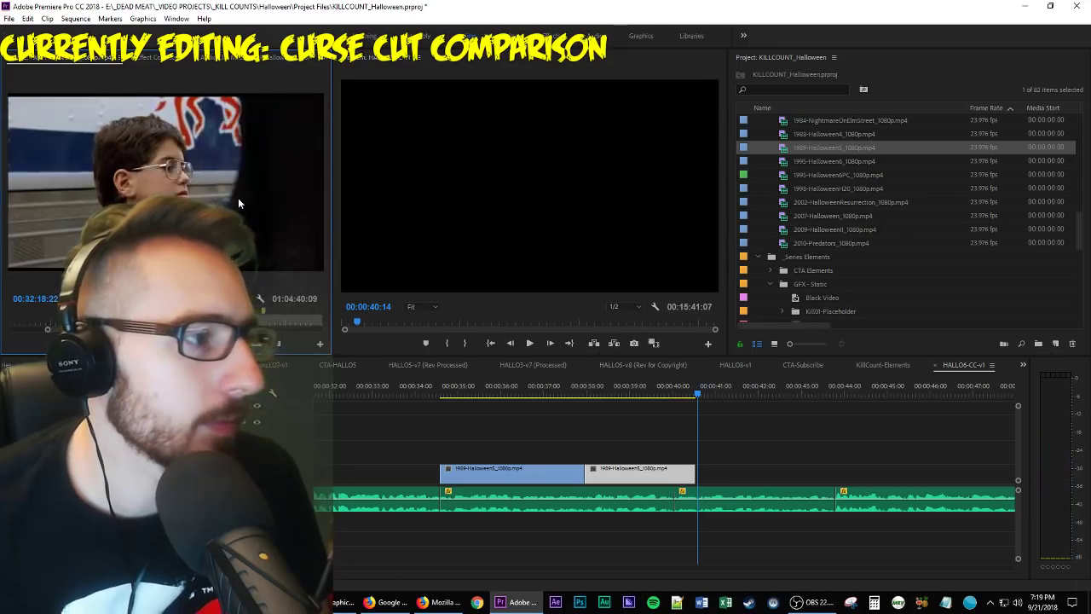
pyautogui.press('o')
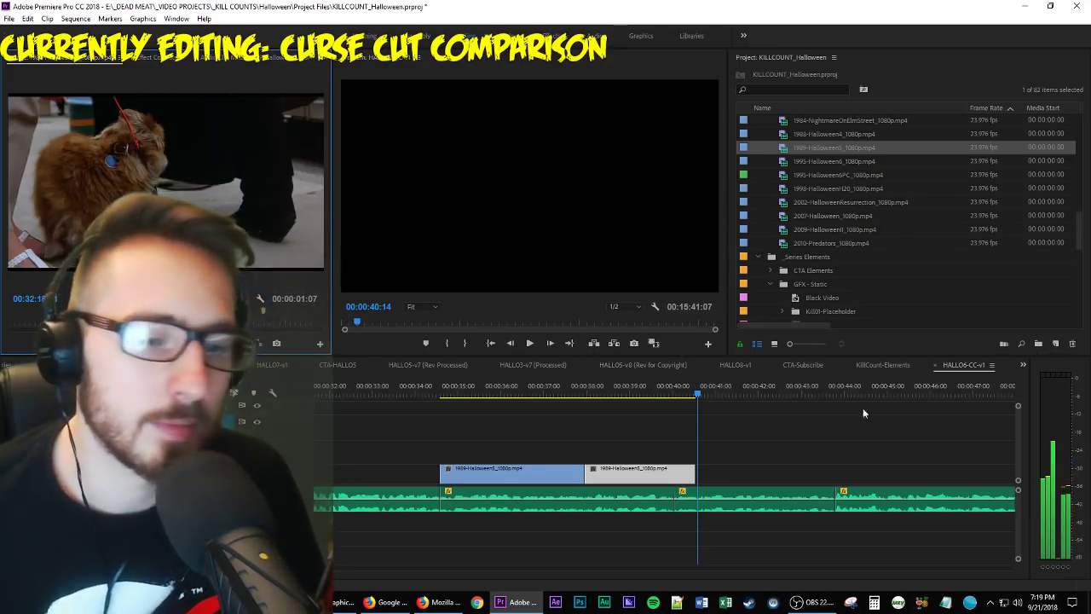
pyautogui.click(816, 458)
pyautogui.press('space')
pyautogui.press('space')
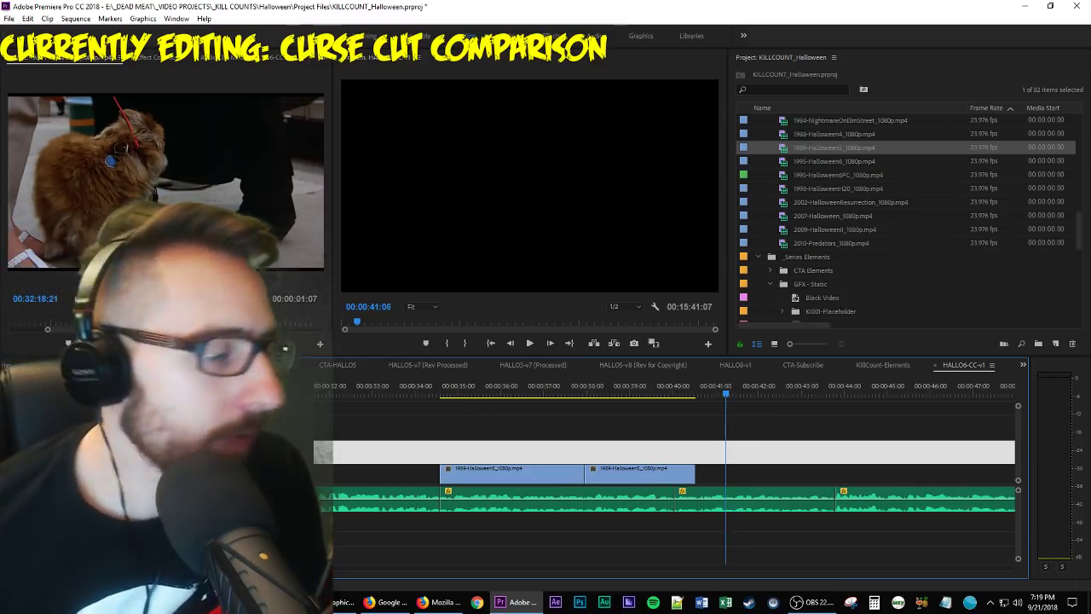
pyautogui.moveTo(162, 188); pyautogui.dragTo(680, 457)
pyautogui.press('Up')
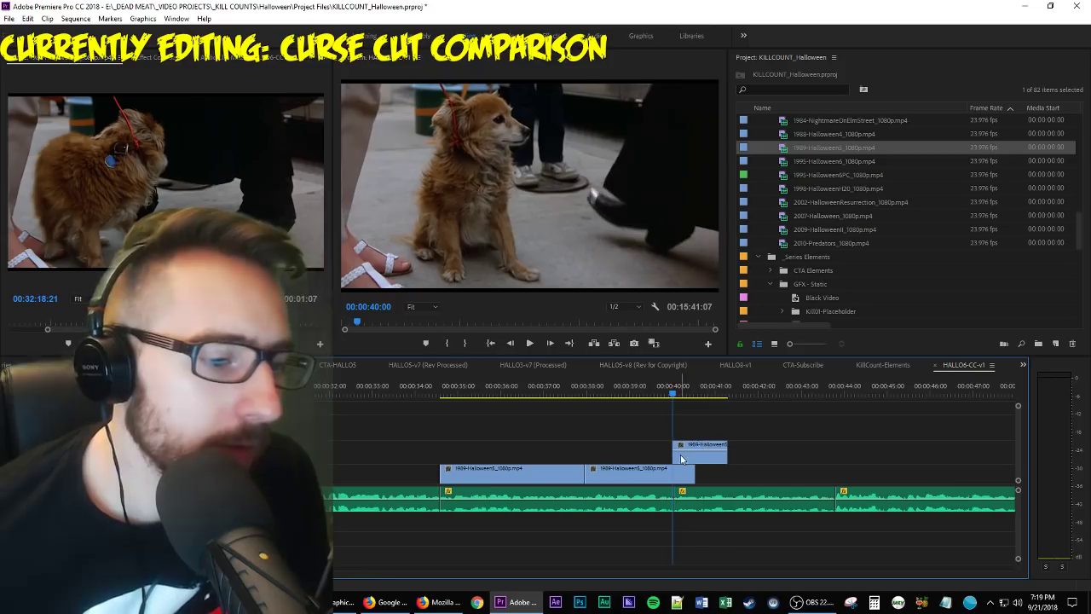
# Trim the dog shot's start to 00:00:40:01, move it down over the boots shot's end, play it and save the project.
pyautogui.press('=')
pyautogui.press('=')
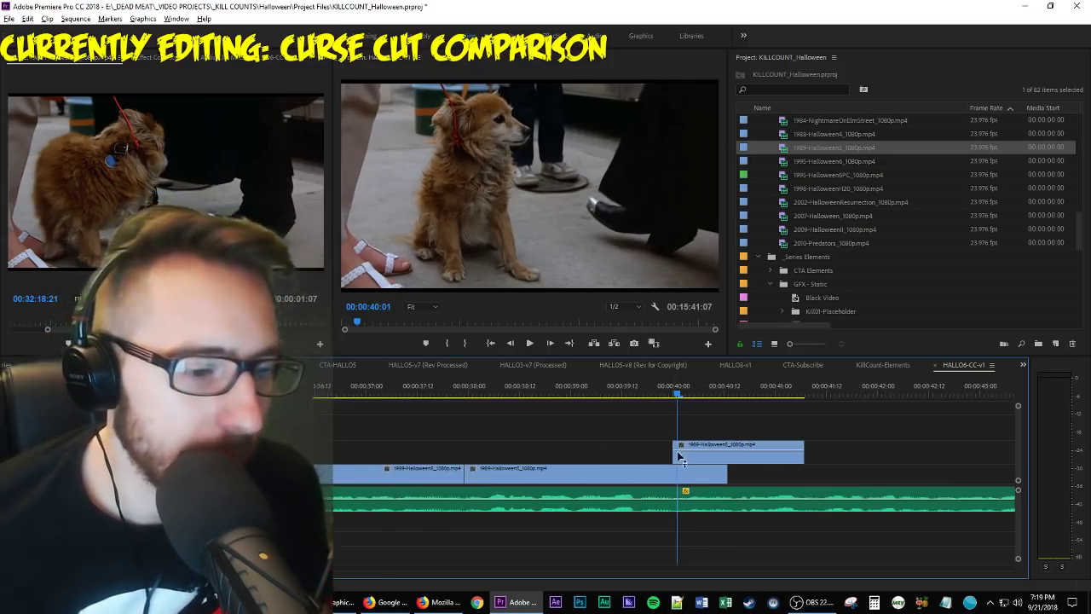
pyautogui.moveTo(679, 456); pyautogui.dragTo(681, 475)
pyautogui.click(637, 475)
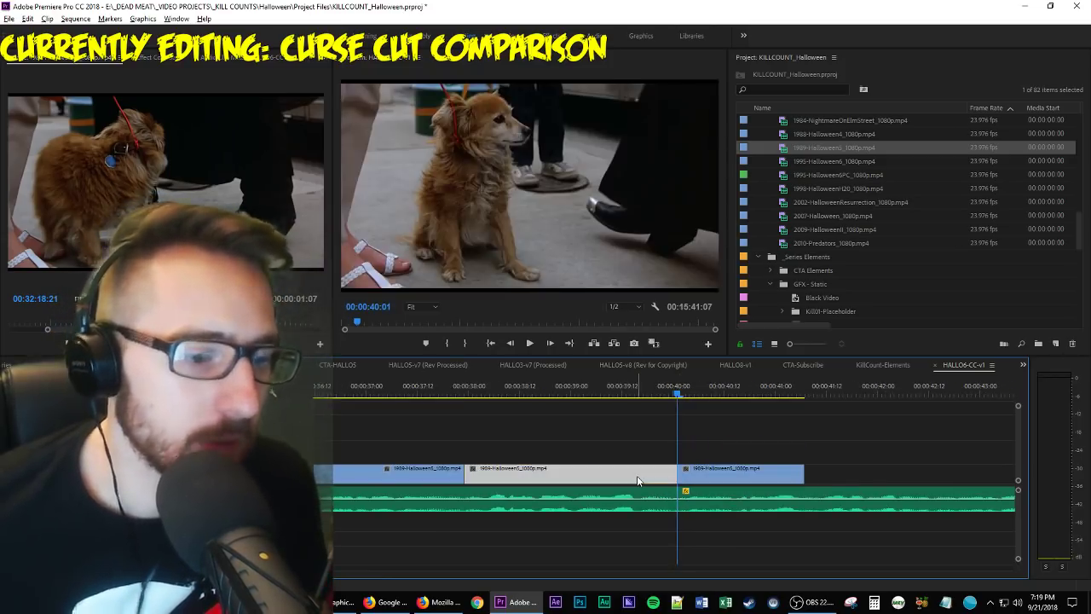
pyautogui.press('Left')
pyautogui.hotkey('shift', 'k')
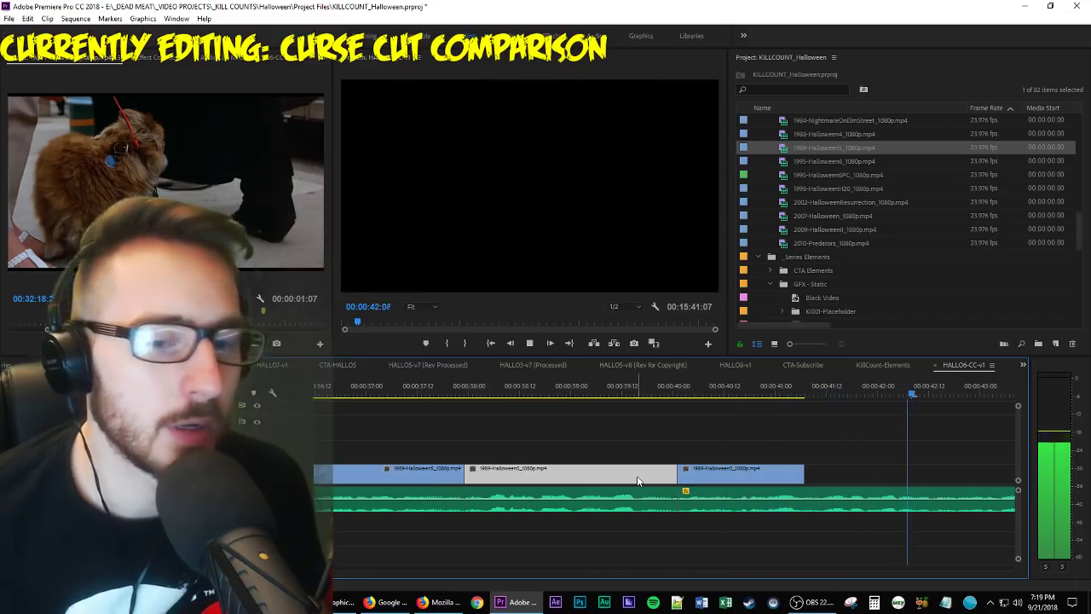
pyautogui.hotkey('ctrl', 's')
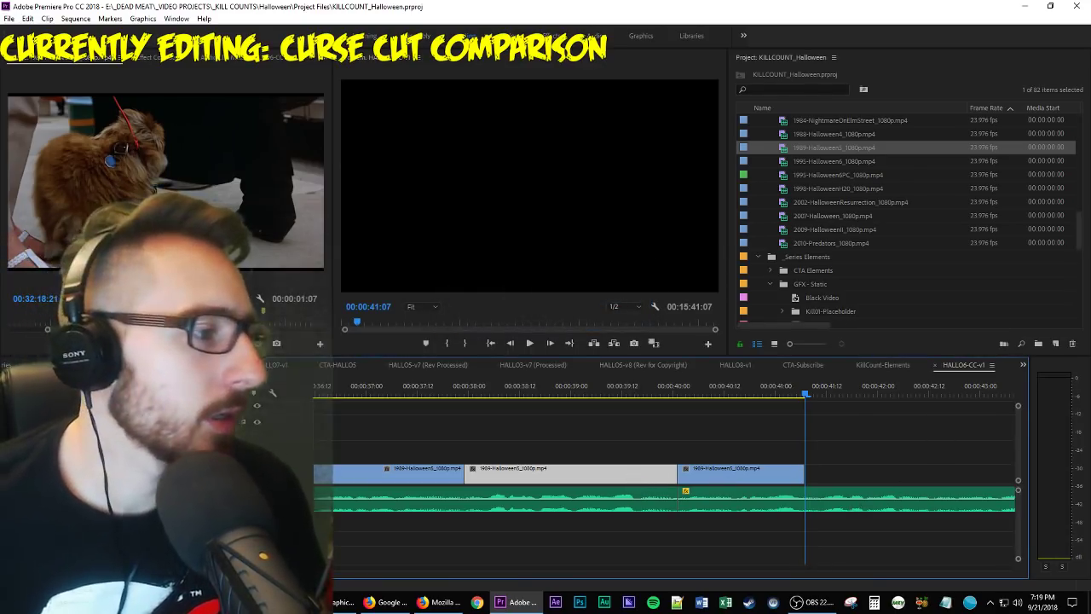
# Mark a 00:00:02:00 shot of the burning barred doorway around 01:33:38:12 and place it directly after the dog shot at 00:00:41:07.
pyautogui.click(289, 317)
pyautogui.moveTo(289, 319); pyautogui.dragTo(282, 322)
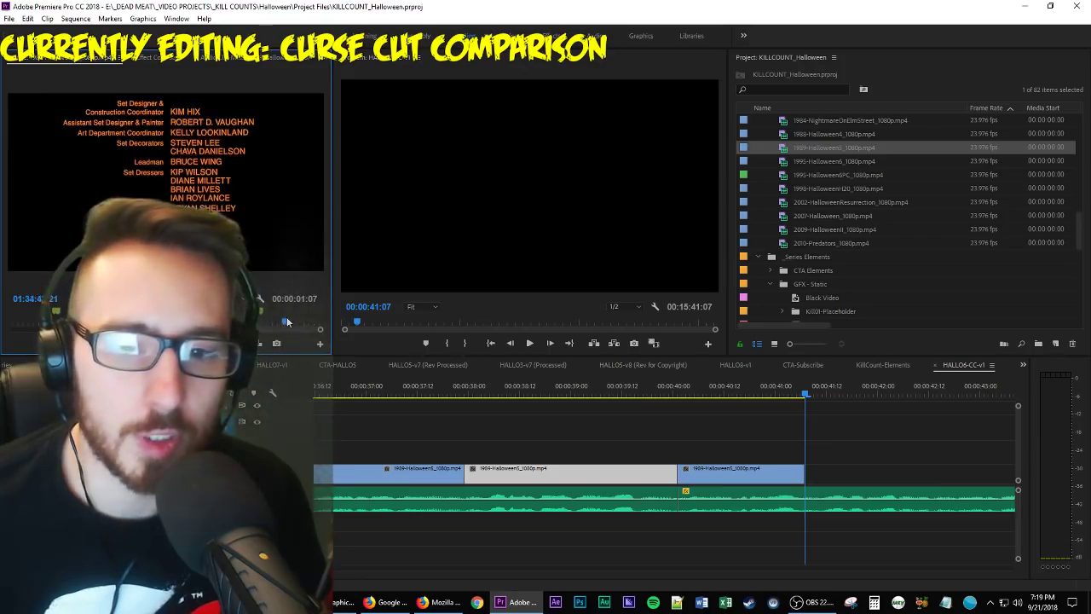
pyautogui.moveTo(272, 326); pyautogui.dragTo(267, 325)
pyautogui.press('space')
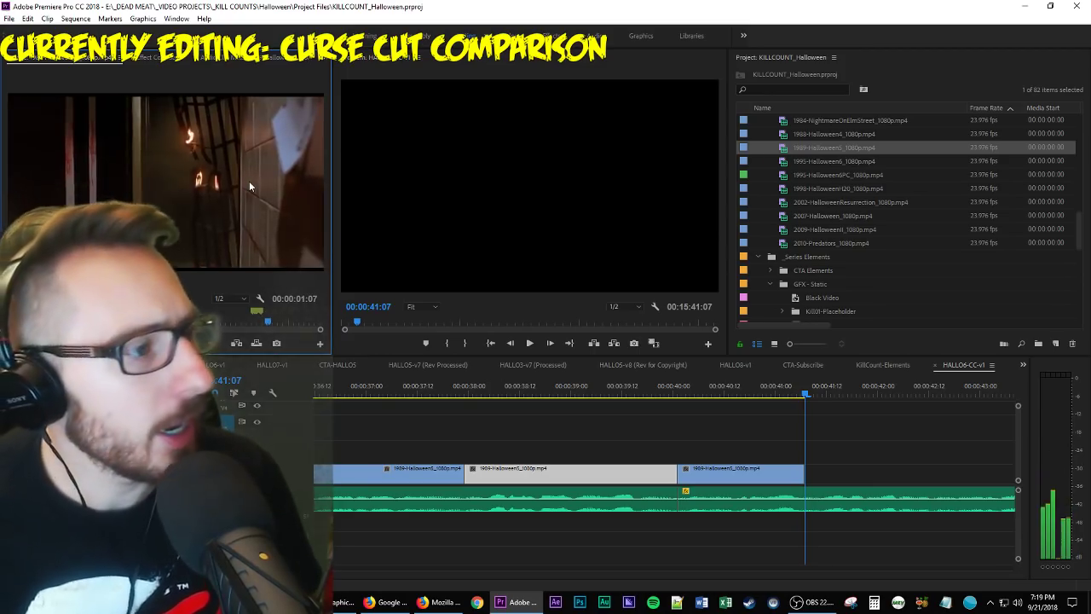
pyautogui.press('i')
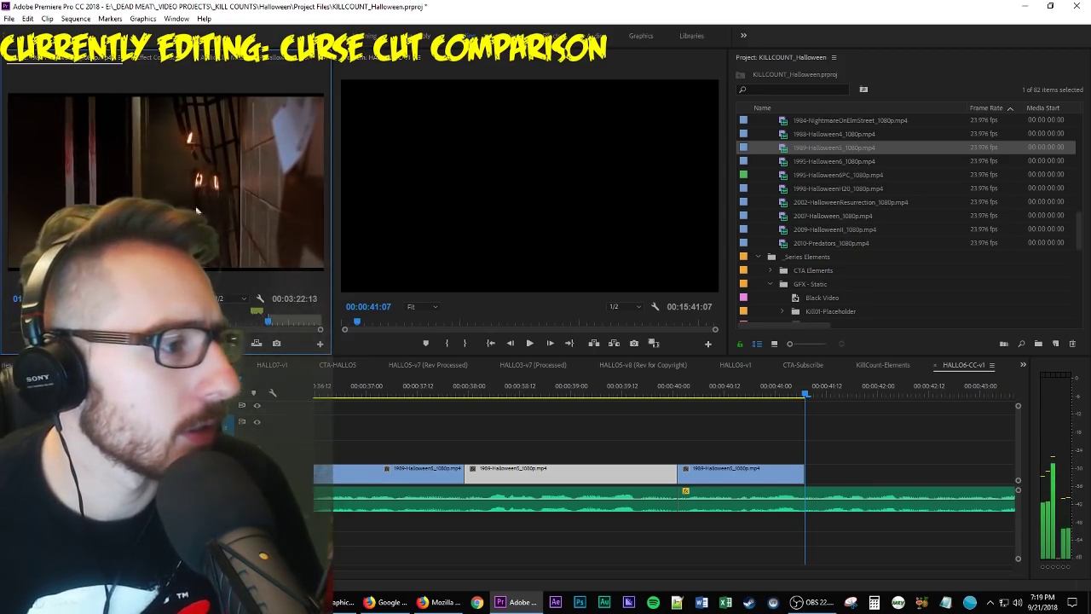
pyautogui.press('o')
pyautogui.moveTo(962, 509); pyautogui.dragTo(946, 474)
# Play the cut from the dog shot into the burning doorway shot and shift the doorway shot one frame earlier.
pyautogui.click(777, 393)
pyautogui.press('space')
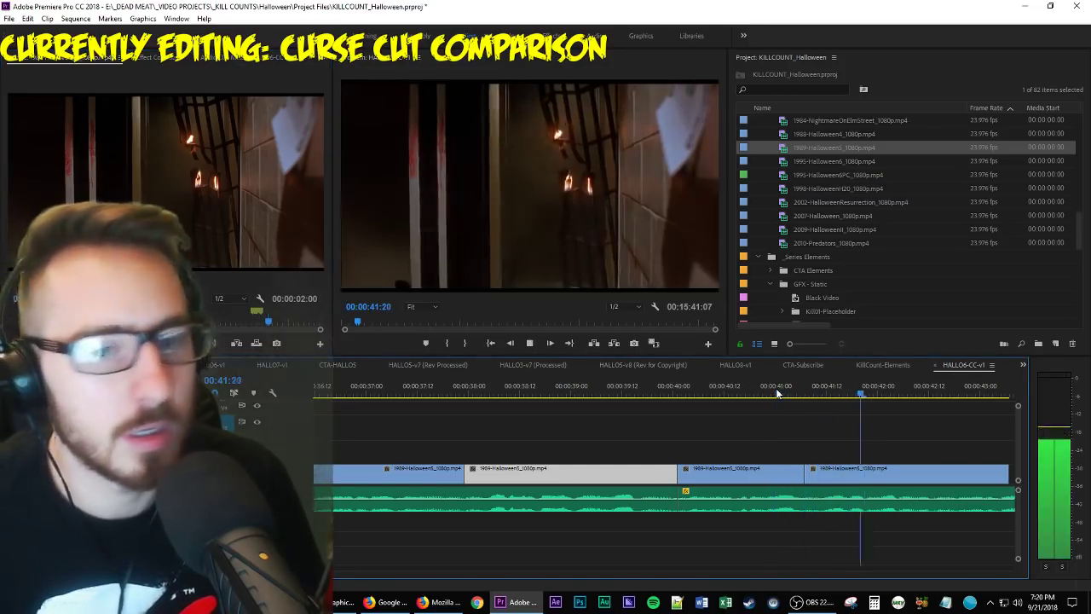
pyautogui.click(743, 390)
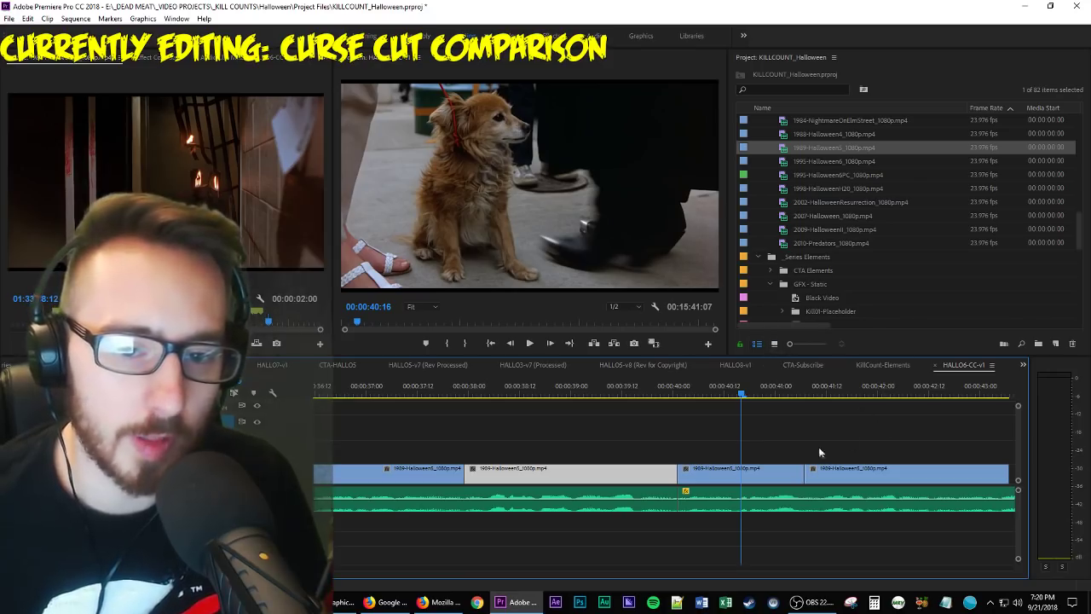
pyautogui.scroll(-2, 741, 469)
pyautogui.scroll(-2, 639, 480)
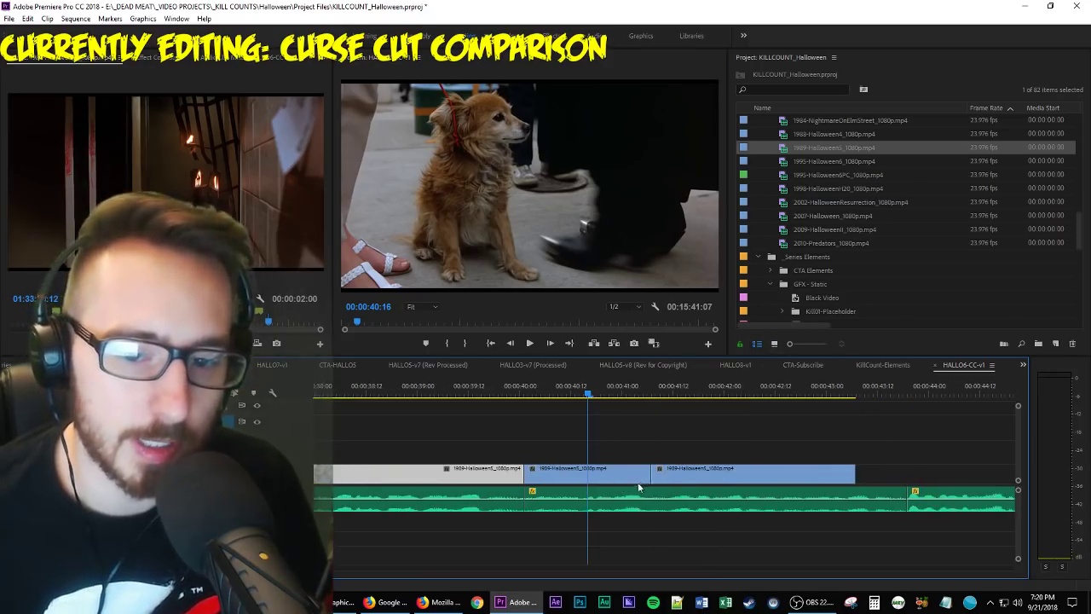
pyautogui.click(695, 475)
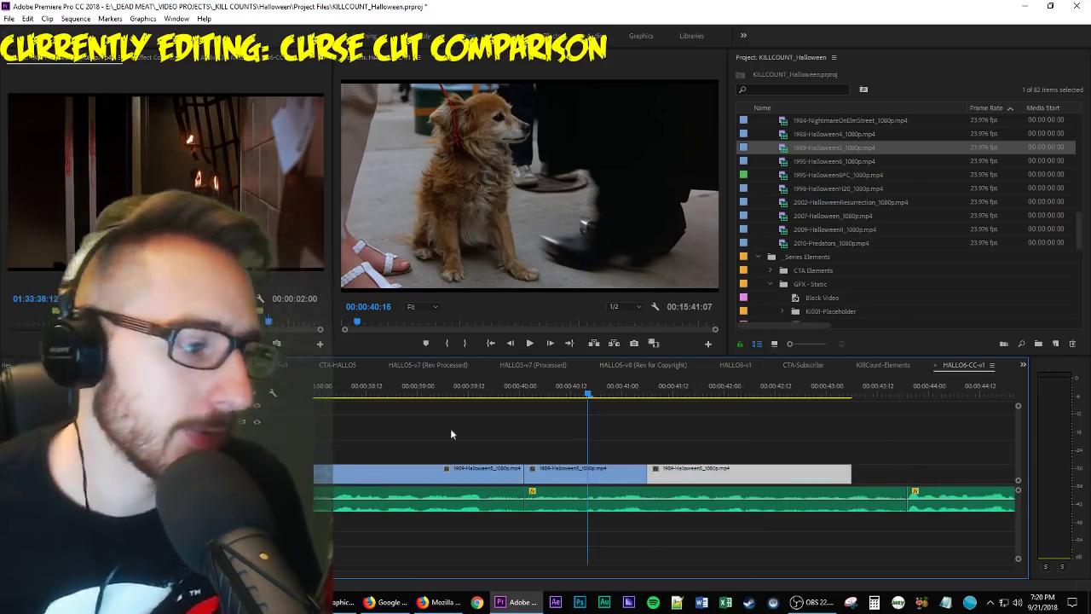
# Enlarge the lowest video track, play the burning doorway shot and extend its end to the narration cut at 00:00:43:19.
pyautogui.doubleClick(299, 471)
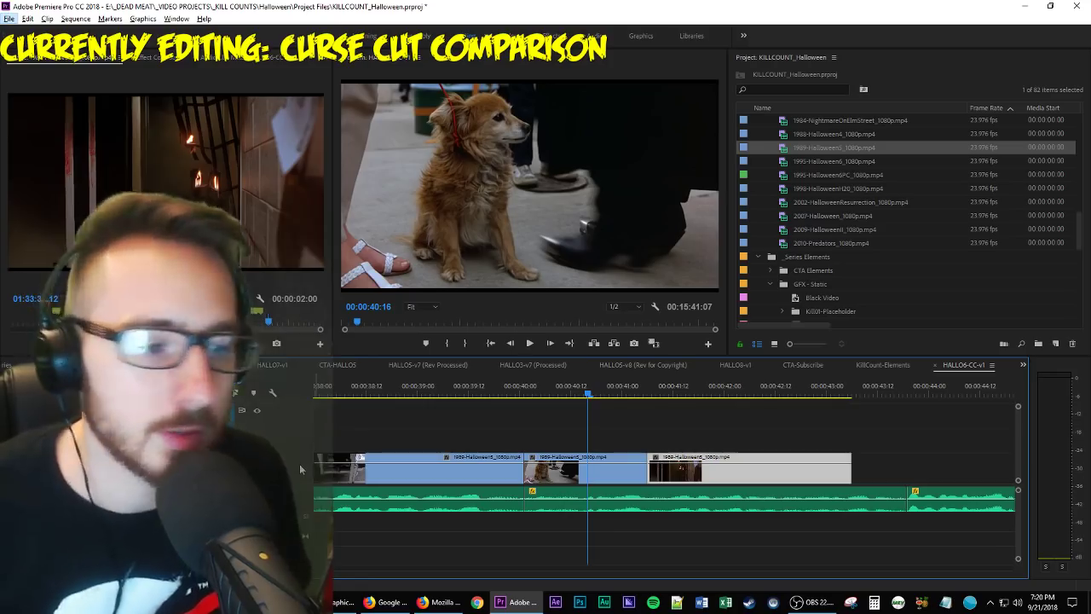
pyautogui.hotkey('alt', 'f')
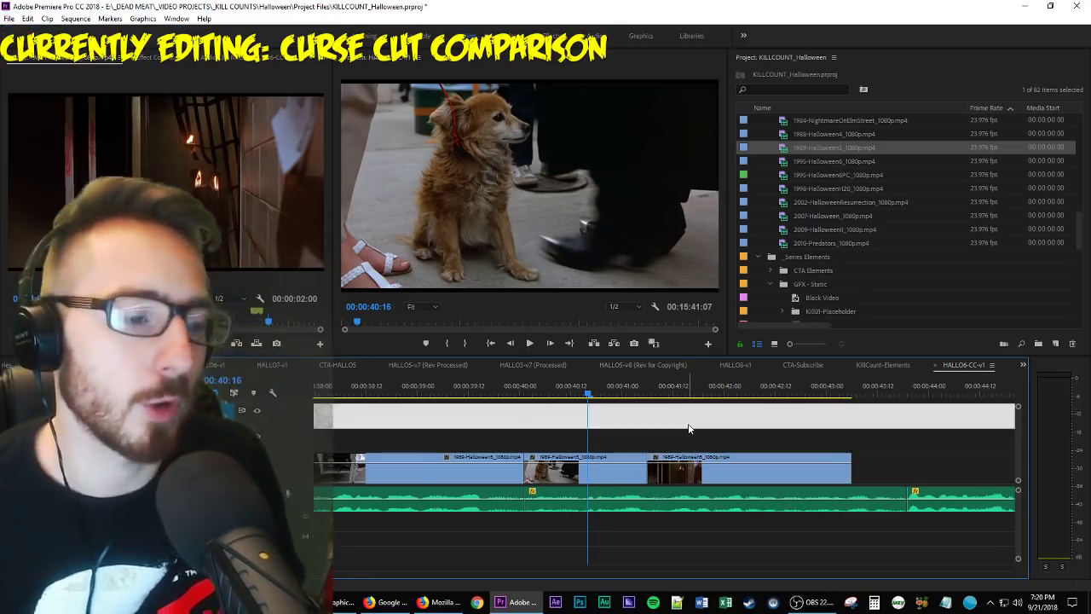
pyautogui.click(689, 428)
pyautogui.press('space')
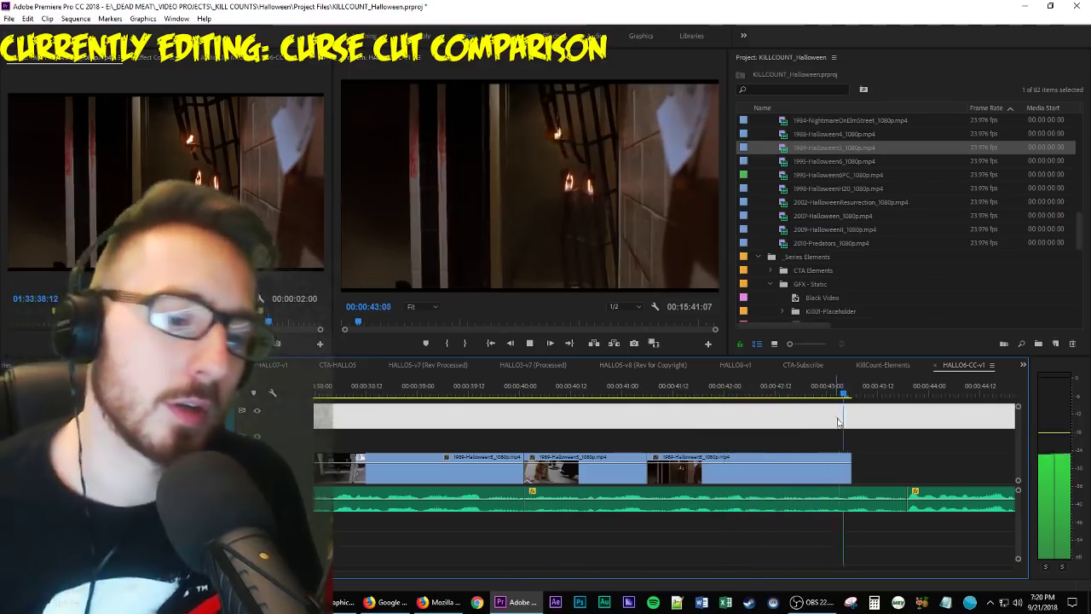
pyautogui.press('space')
pyautogui.moveTo(852, 470); pyautogui.dragTo(906, 470)
# Play from the end of the burning doorway shot into the following narration and save the project.
pyautogui.press('space')
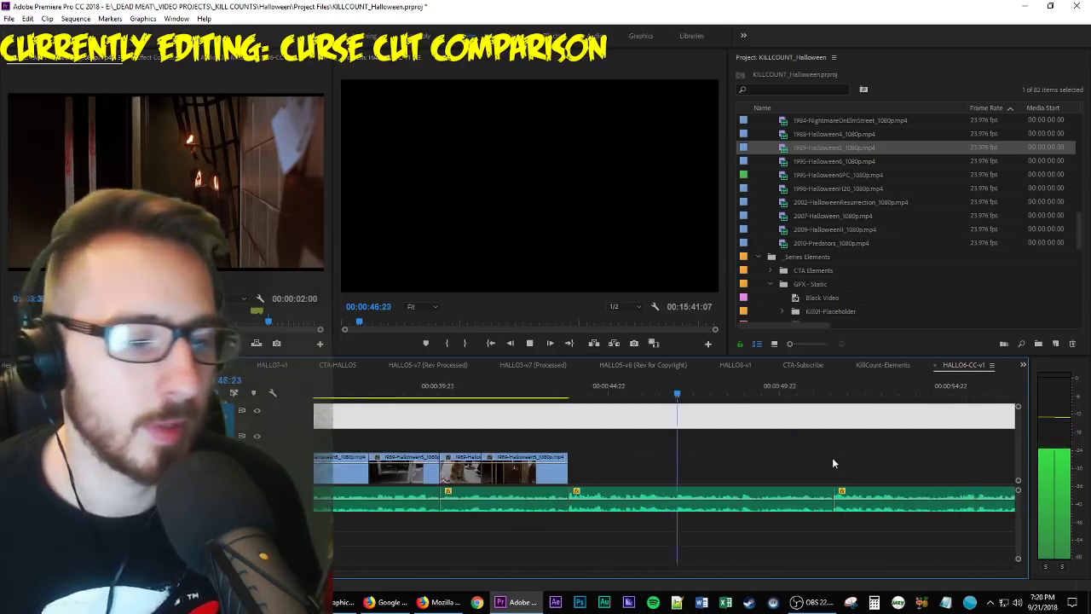
pyautogui.press('-')
pyautogui.press('-')
pyautogui.press('space')
pyautogui.hotkey('ctrl', 's')
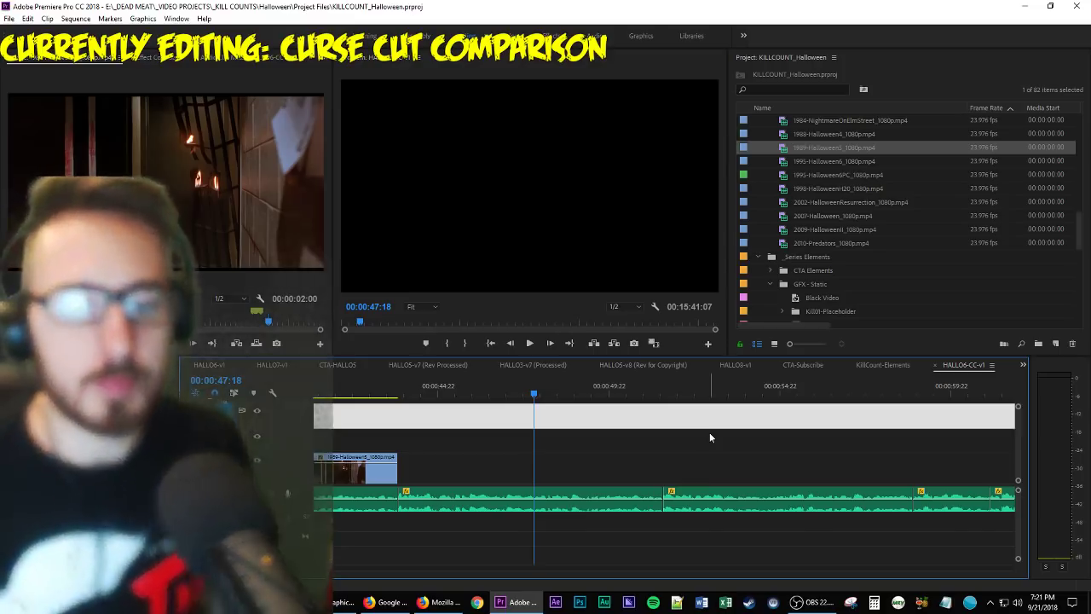
# Replay the narration from the end of the burning doorway shot at 00:00:43:19 and split it at 00:00:46:19.
pyautogui.moveTo(696, 423); pyautogui.dragTo(696, 430)
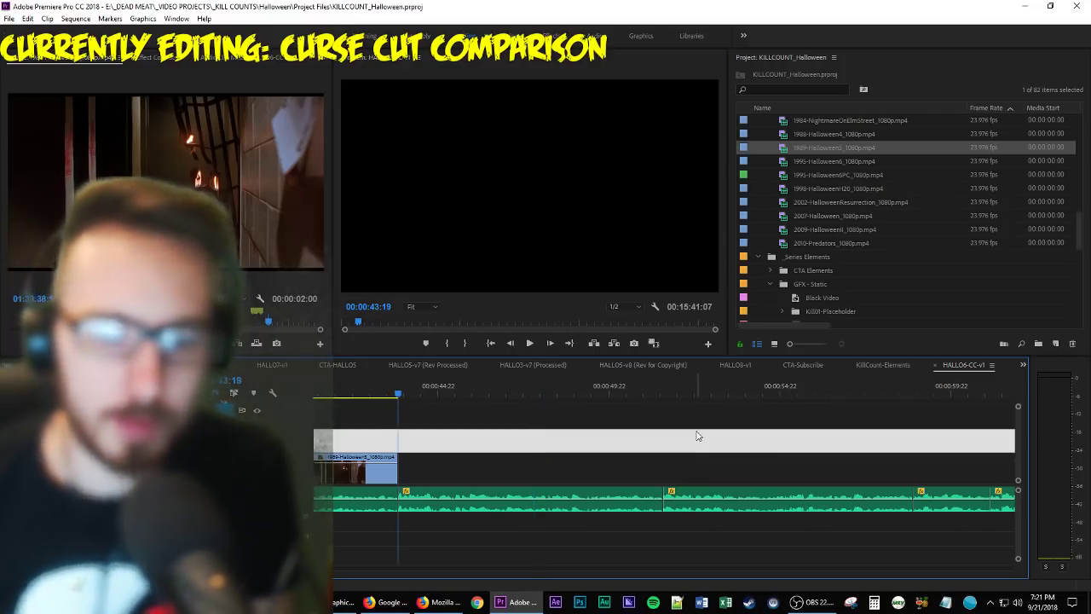
pyautogui.press('space')
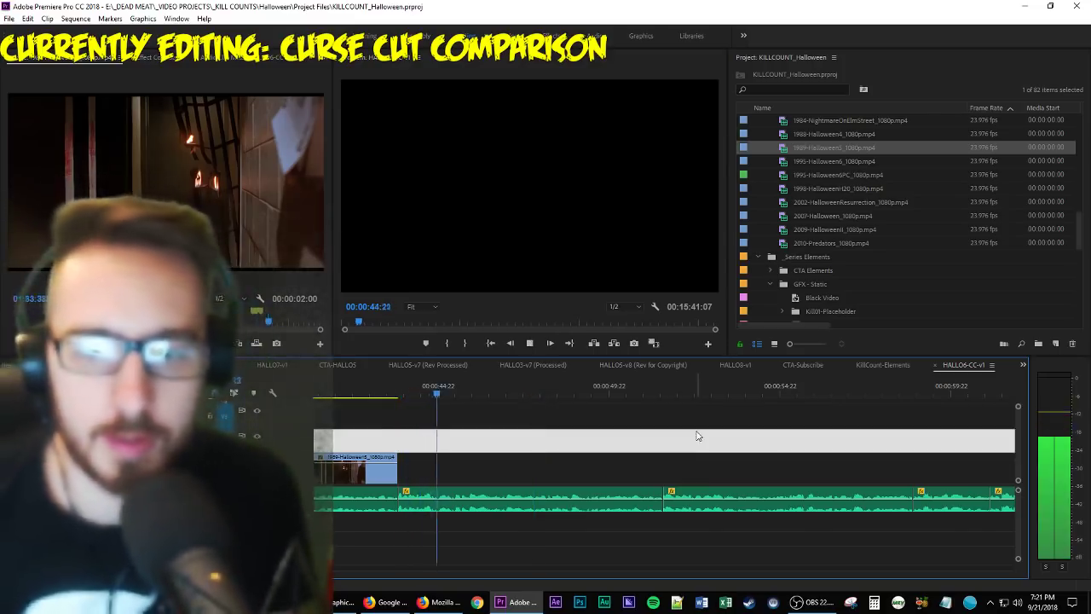
pyautogui.press('space')
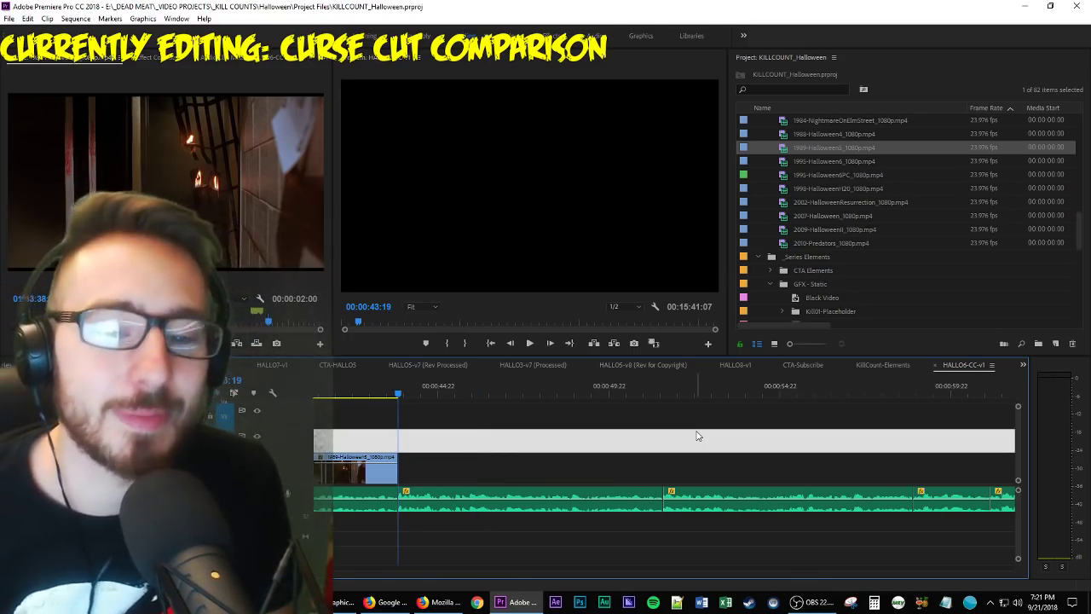
pyautogui.press('space')
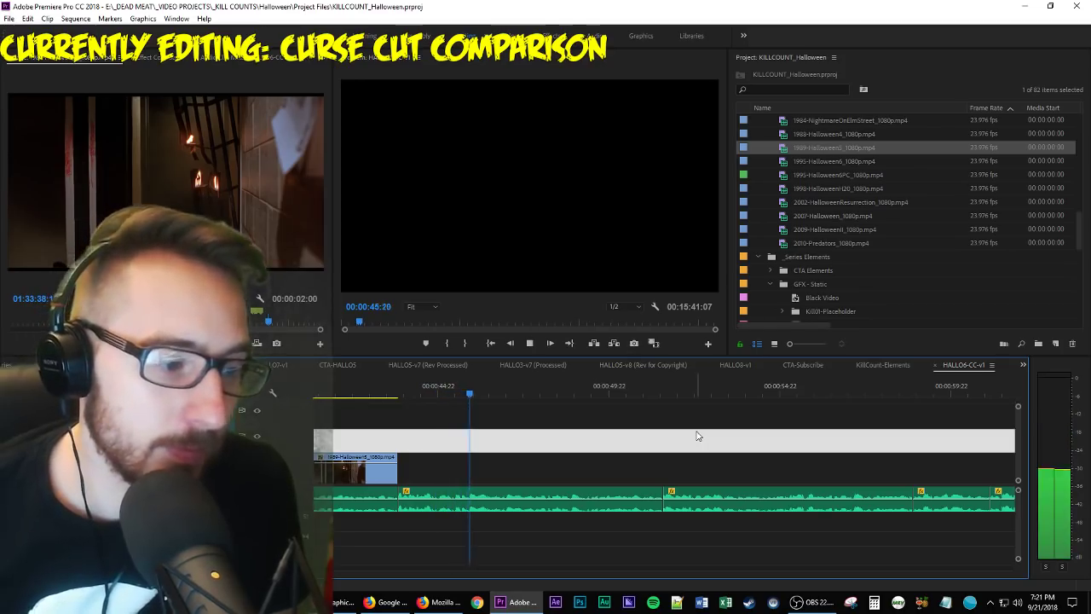
pyautogui.press('space')
pyautogui.press('Right')
pyautogui.press('Right')
pyautogui.press('Right')
pyautogui.press('m')
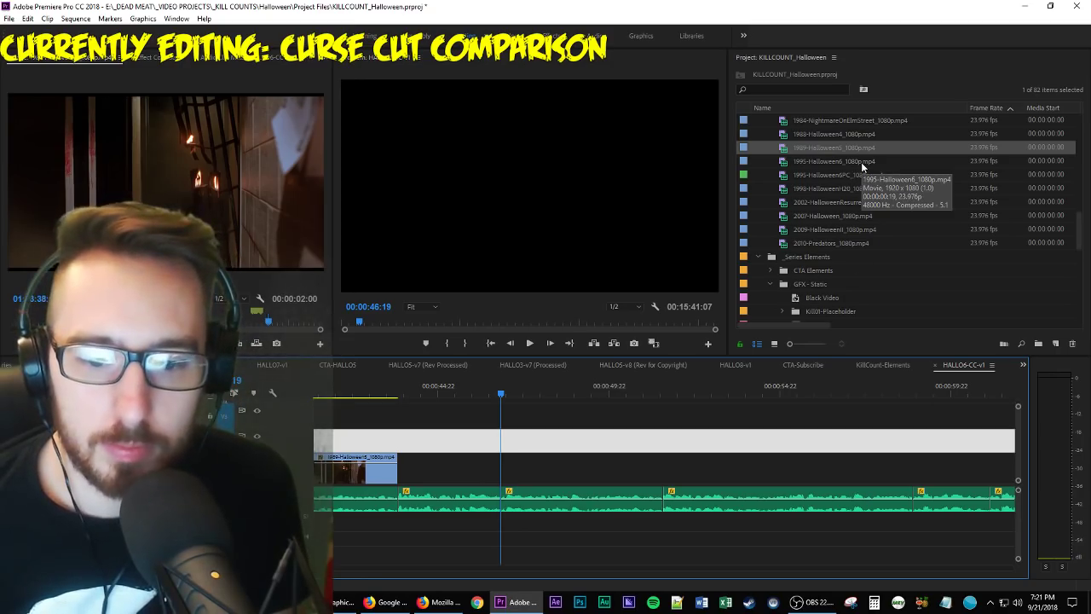
# Open 1995-Halloween6_1080p.mp4 as the source and play it from its very beginning.
pyautogui.doubleClick(861, 162)
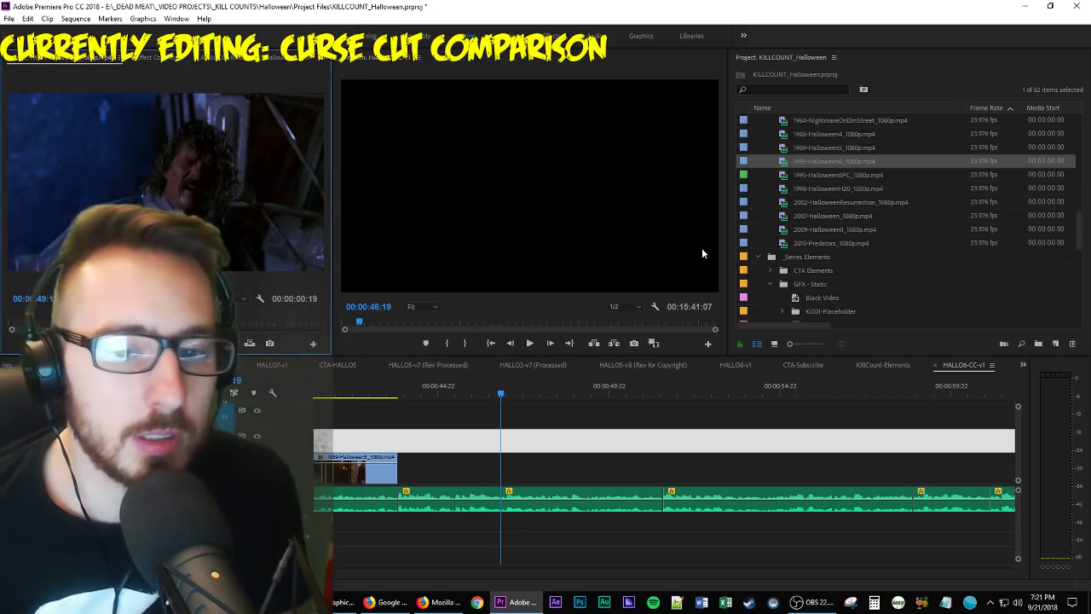
pyautogui.click(10, 324)
pyautogui.press('space')
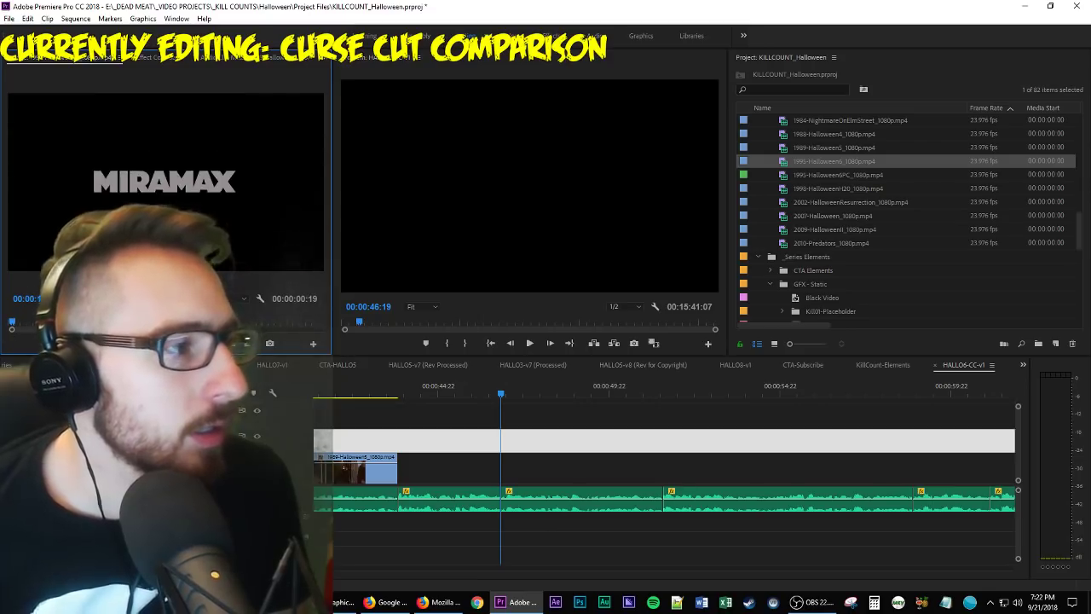
pyautogui.press('Home')
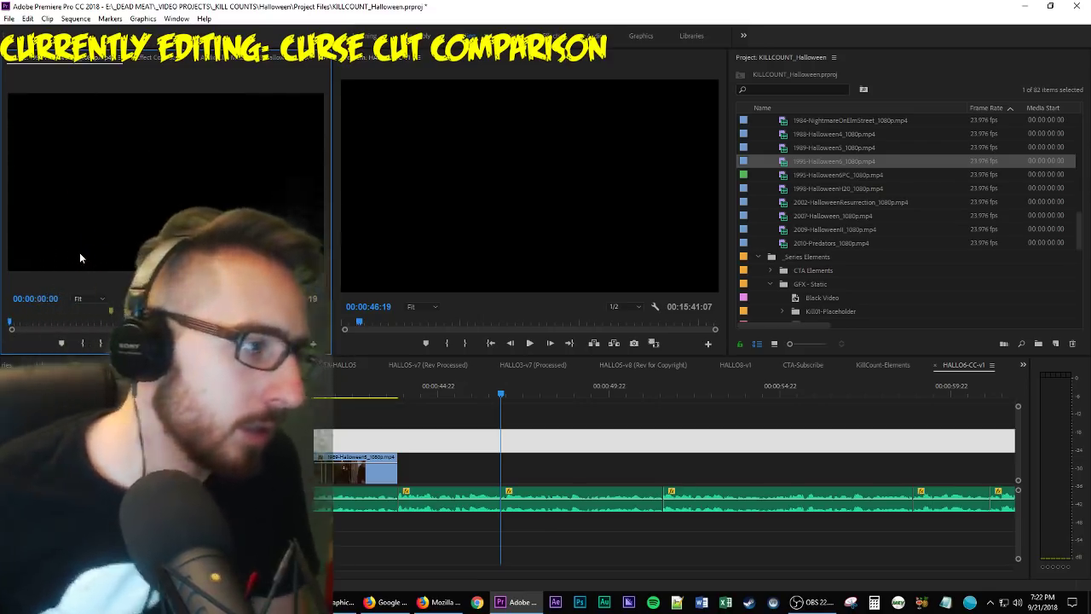
pyautogui.press('space')
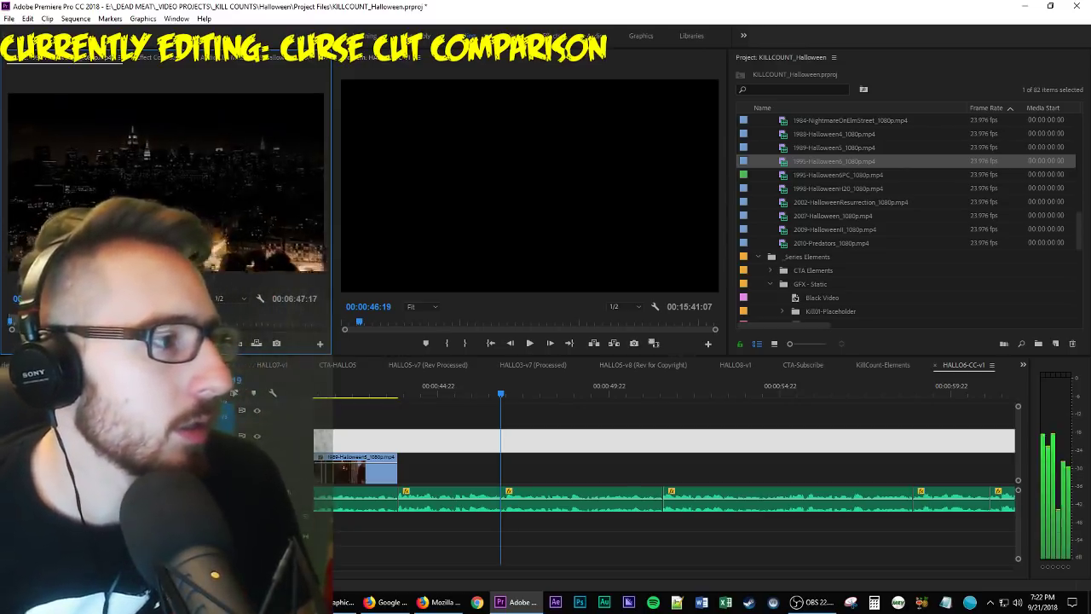
# Mark the 00:00:08:23 Miramax logo shot, place it directly after the burning doorway shot and play it.
pyautogui.click(36, 324)
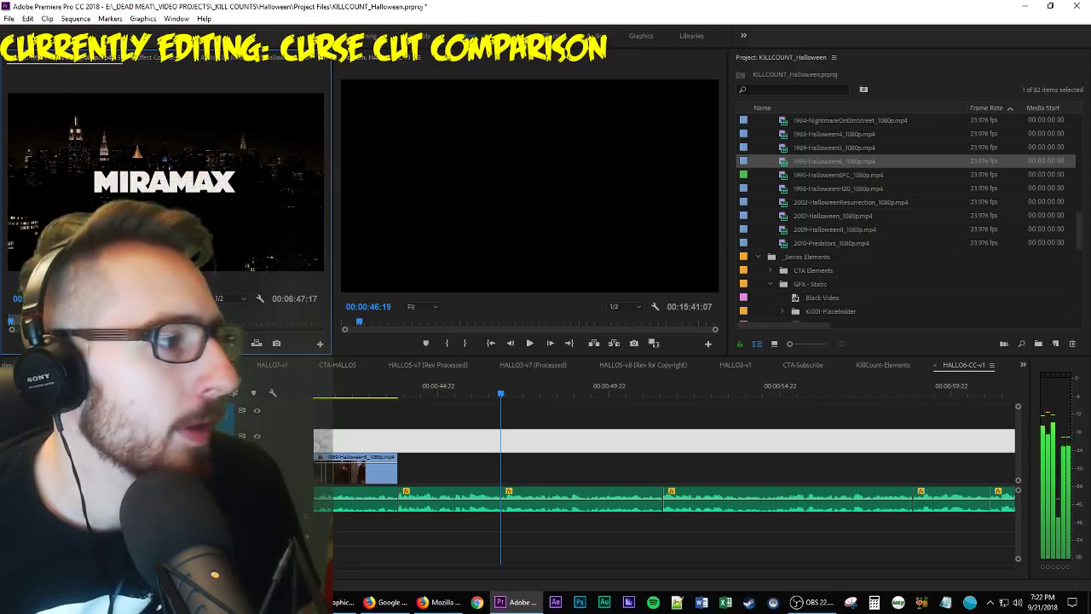
pyautogui.press('i')
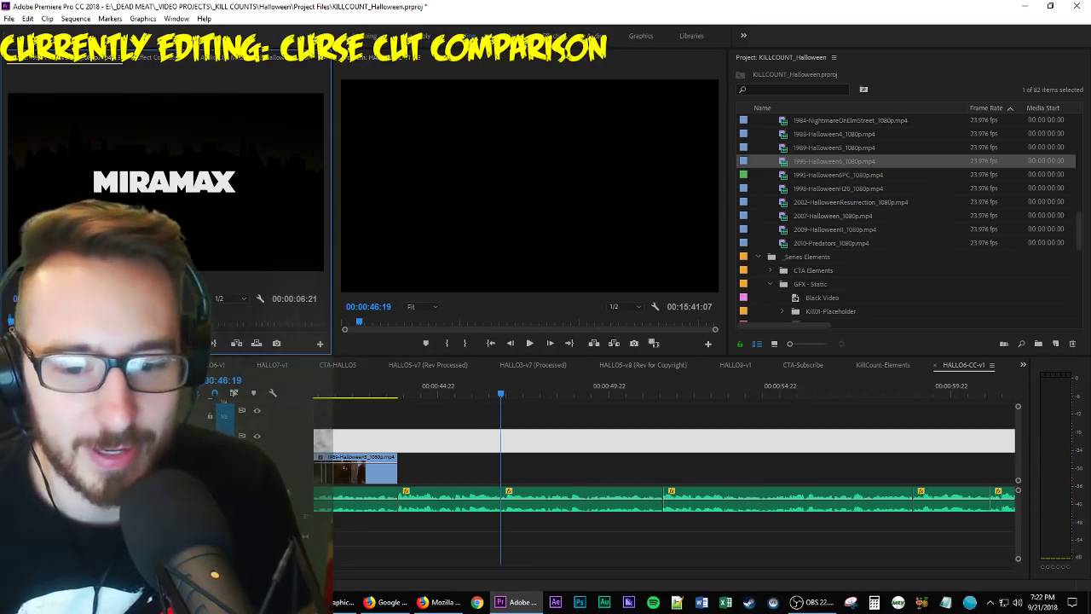
pyautogui.press('o')
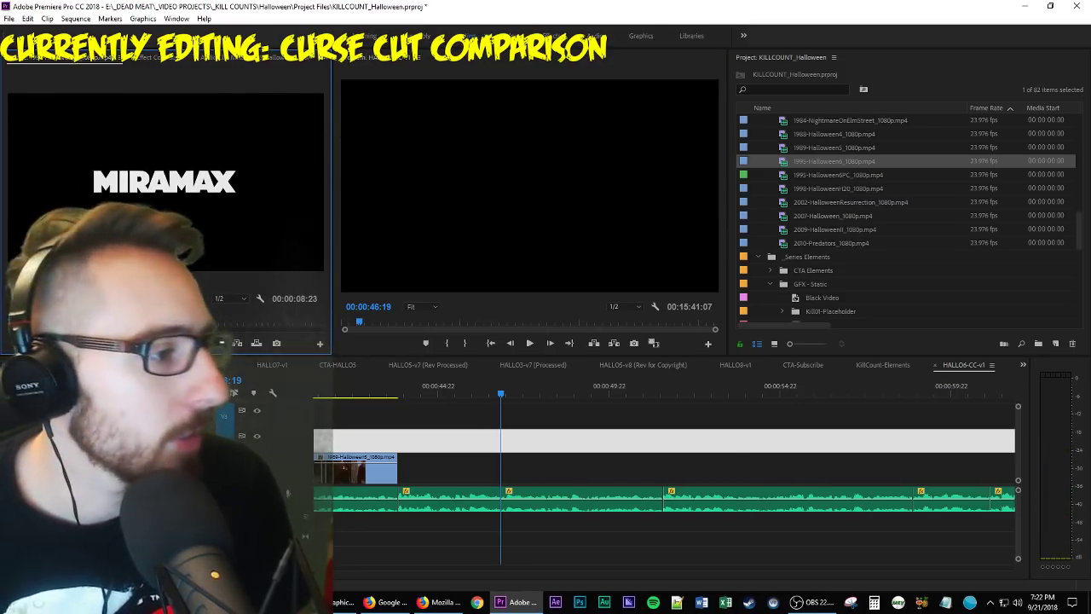
pyautogui.moveTo(221, 343); pyautogui.dragTo(441, 432)
pyautogui.press('space')
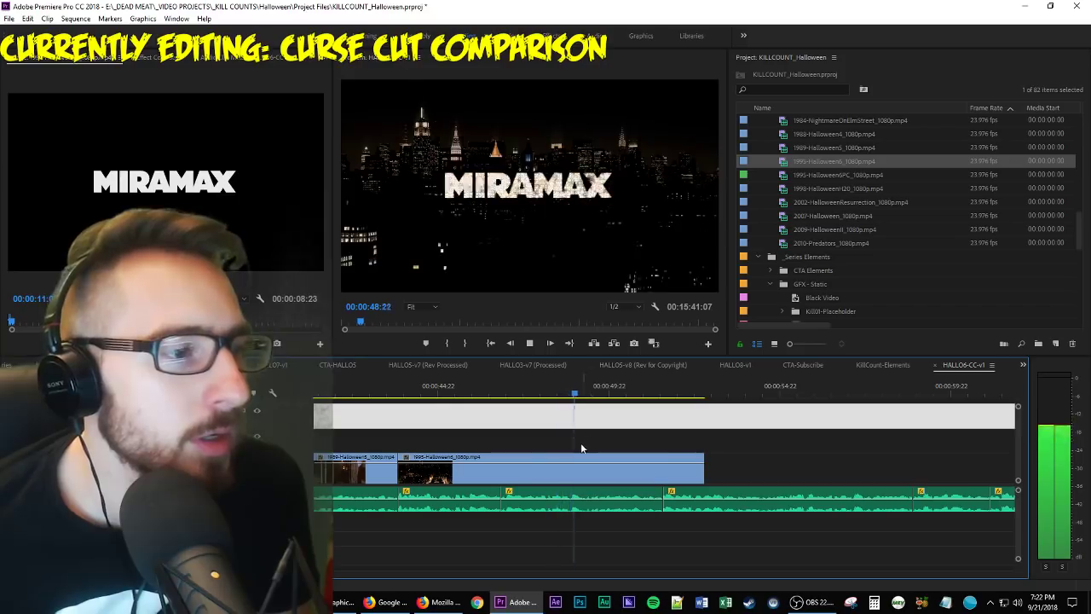
pyautogui.press('space')
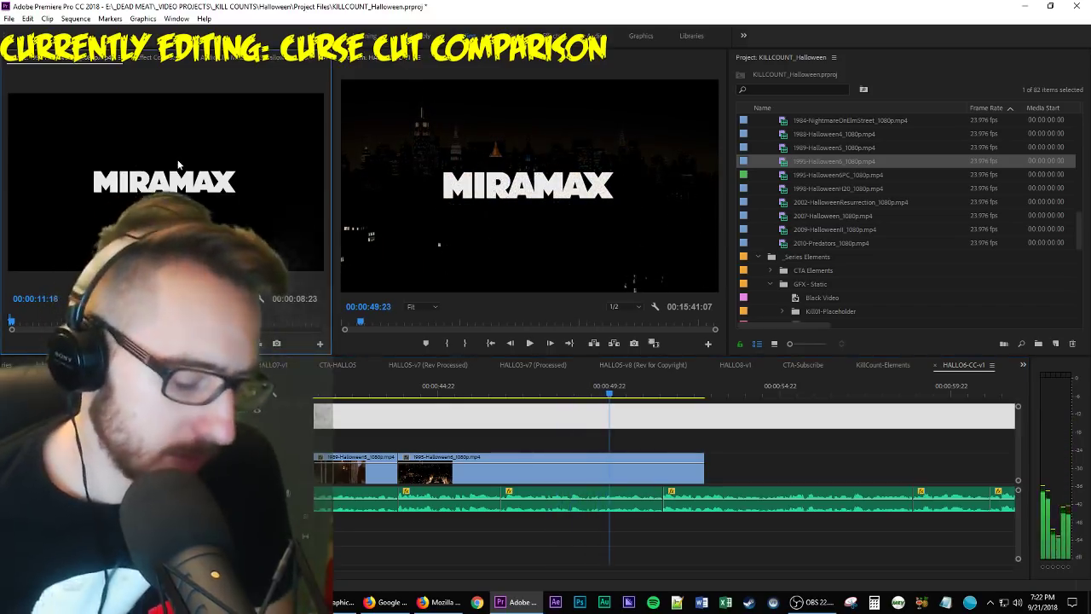
# Mark the 00:00:05:06 Dimension Films logo shot and place it at 00:00:43:19 instead of the Miramax logo.
pyautogui.press('space')
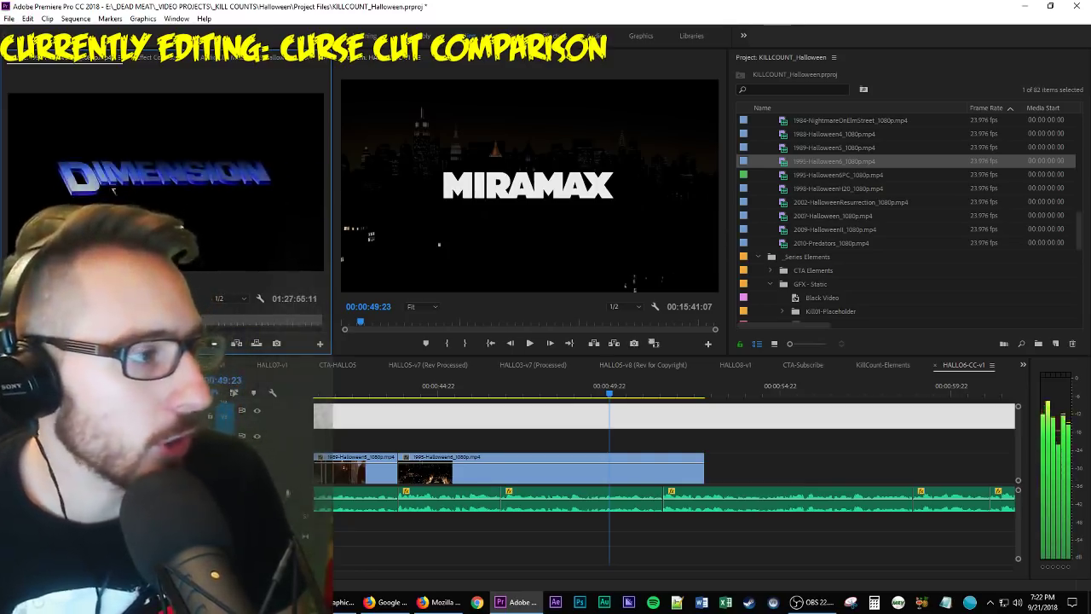
pyautogui.press('space')
pyautogui.press('o')
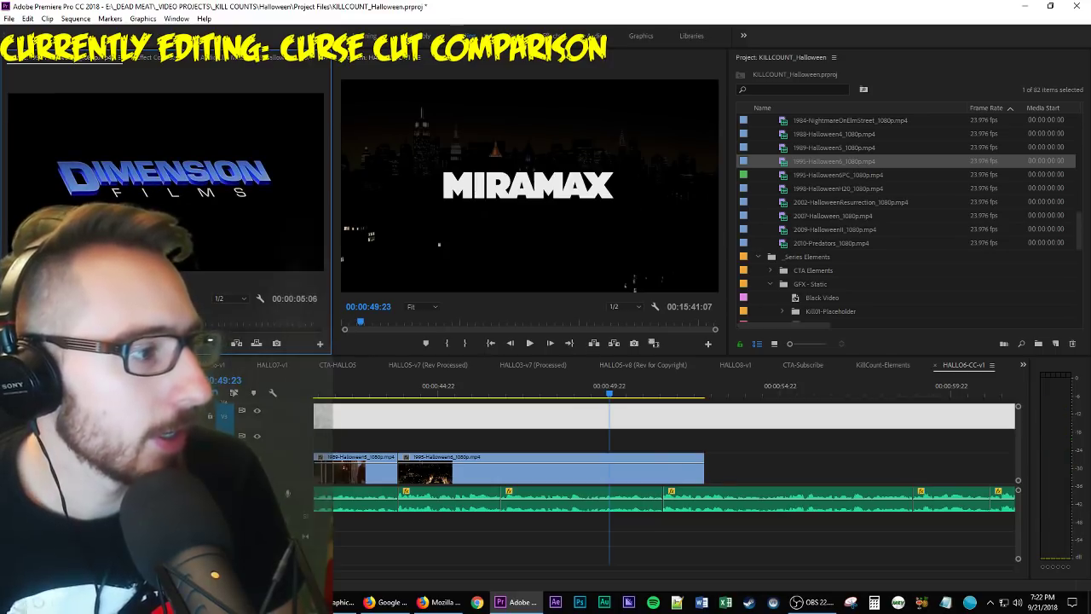
pyautogui.moveTo(162, 188); pyautogui.dragTo(620, 480)
pyautogui.hotkey('ctrl', 'z')
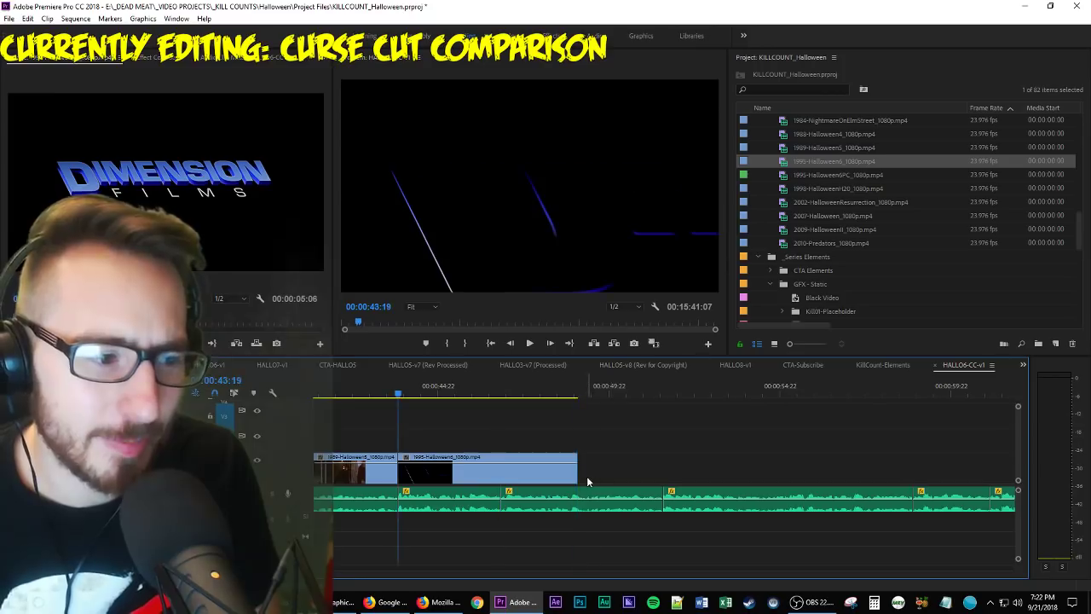
pyautogui.press('space')
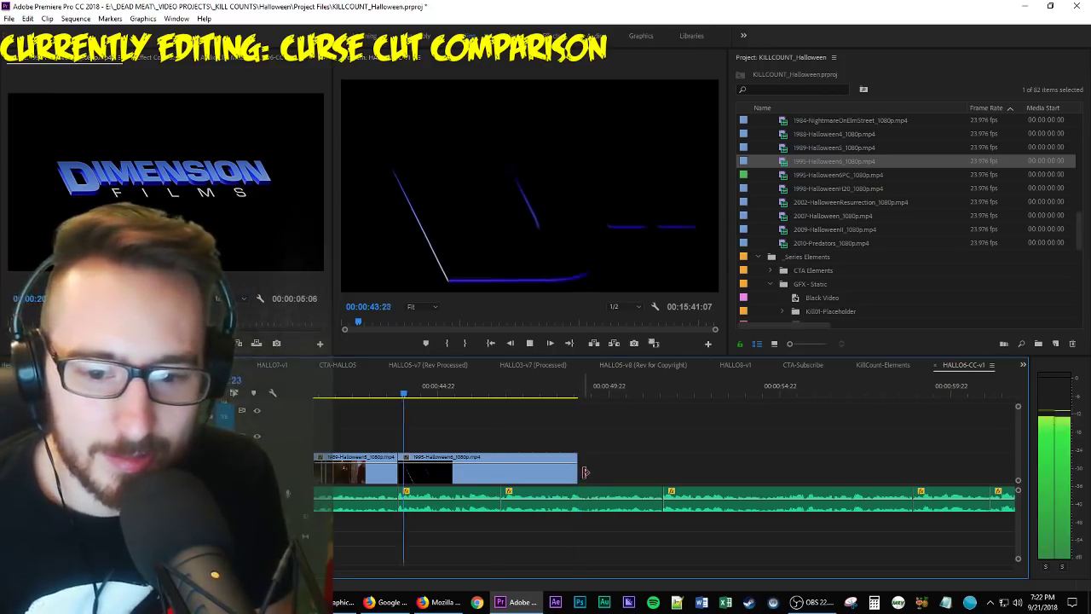
# Extend the Dimension Films logo shot's end by about one second, play it and save the project.
pyautogui.moveTo(585, 473); pyautogui.dragTo(627, 474)
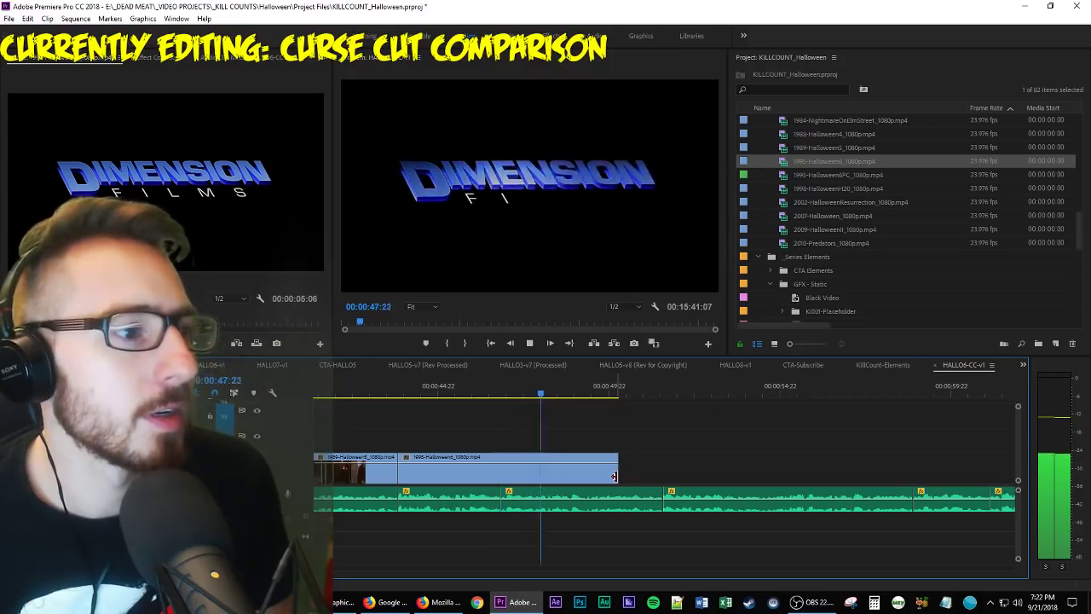
pyautogui.press('space')
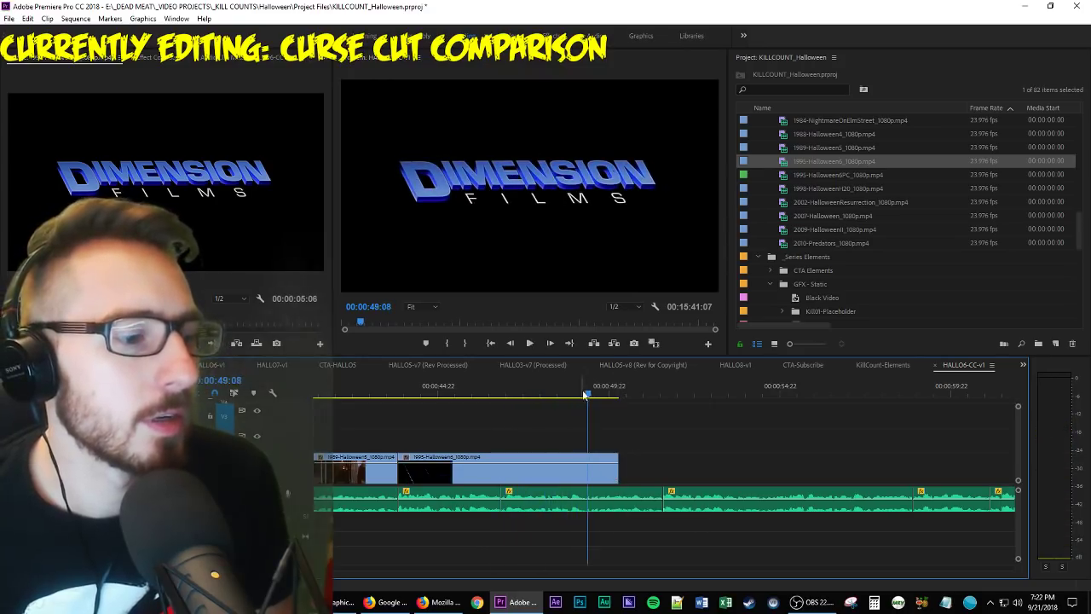
pyautogui.hotkey('ctrl', 's')
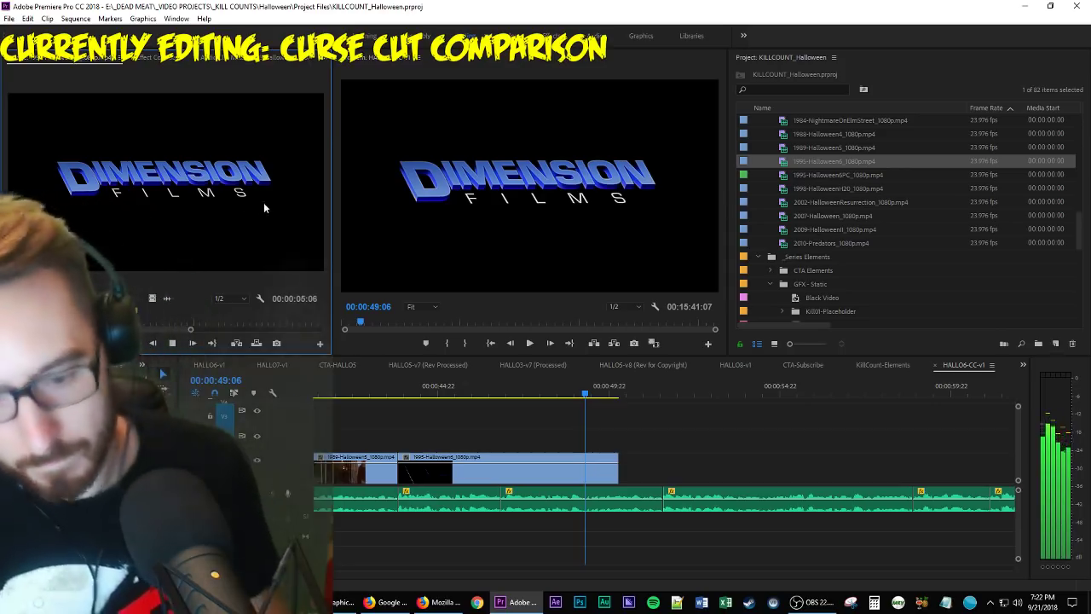
# Look through the closing credits and the opening titles of the Halloween 6 theatrical film for the production credits.
pyautogui.press('Home')
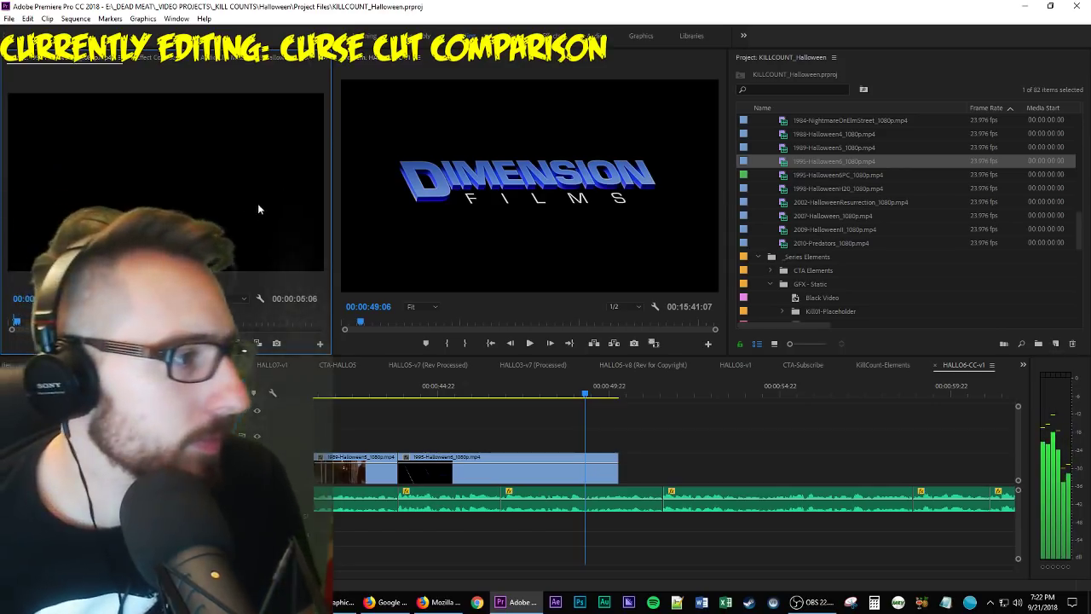
pyautogui.press('space')
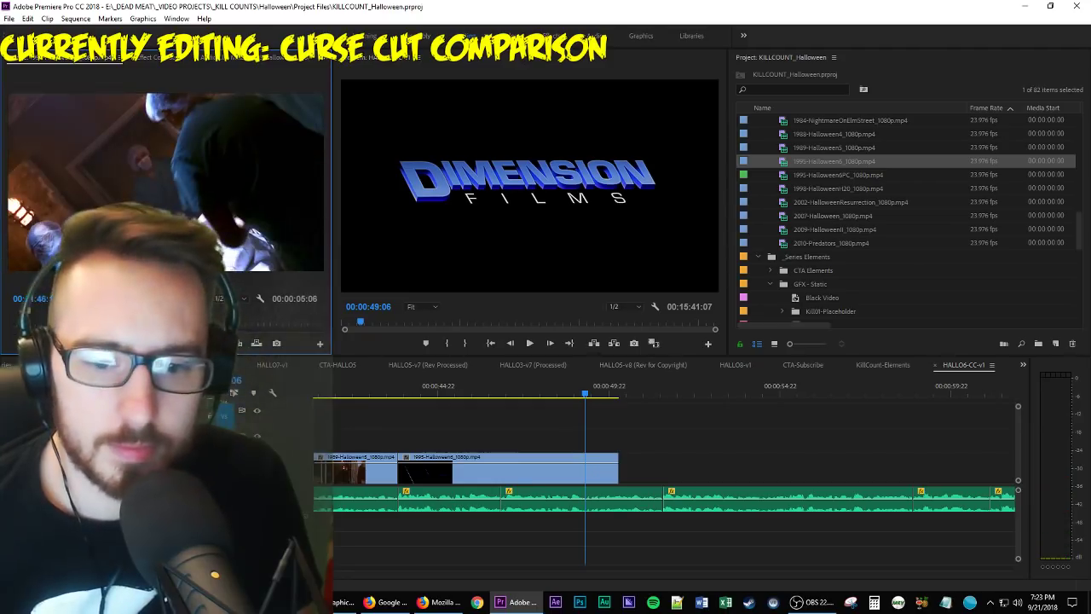
pyautogui.click(281, 325)
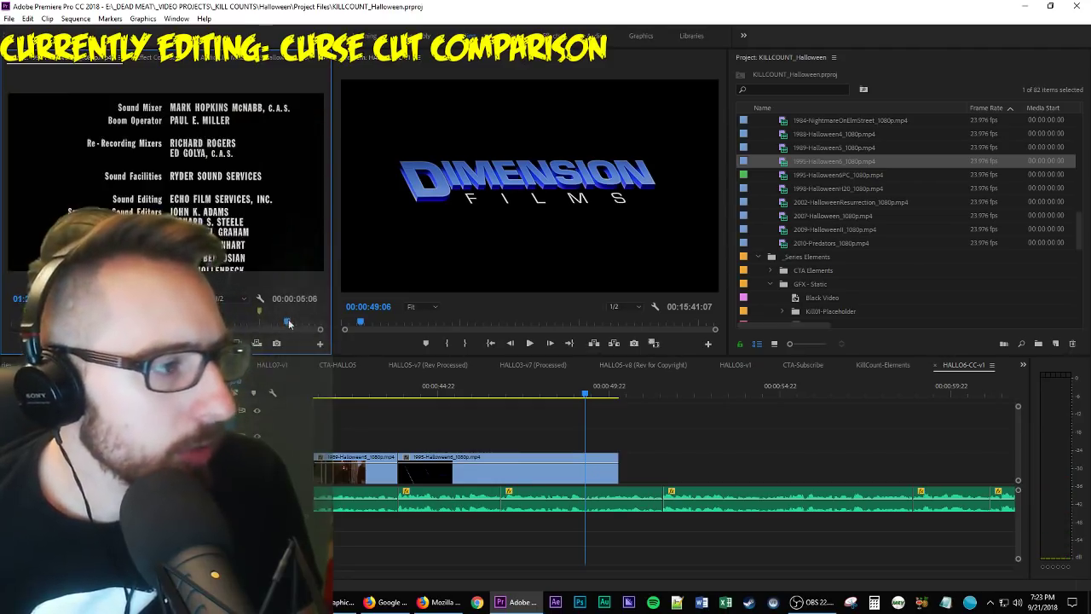
pyautogui.moveTo(278, 327); pyautogui.dragTo(261, 328)
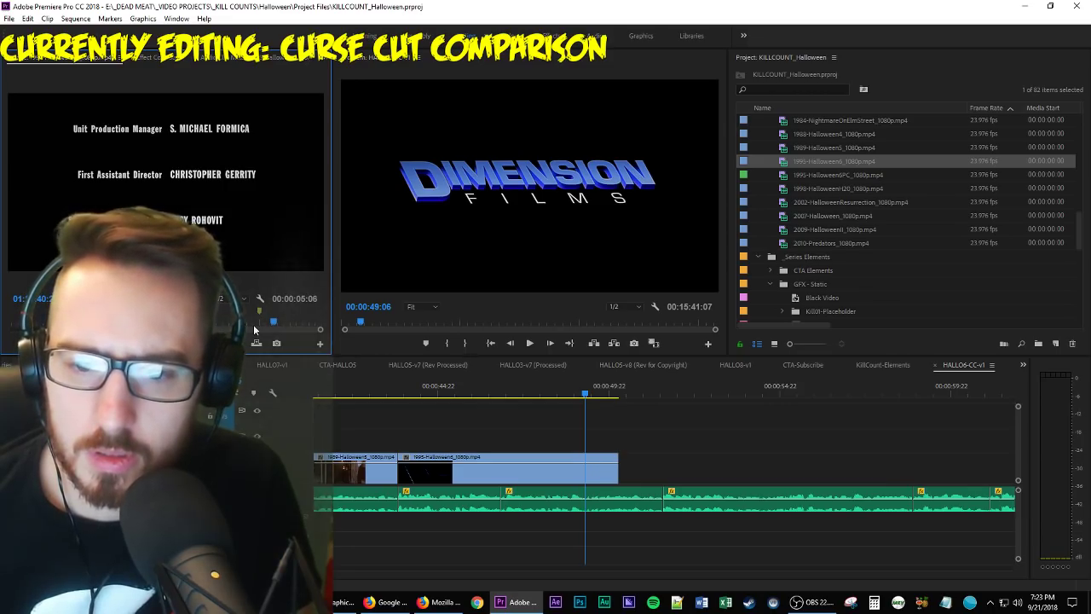
pyautogui.press('space')
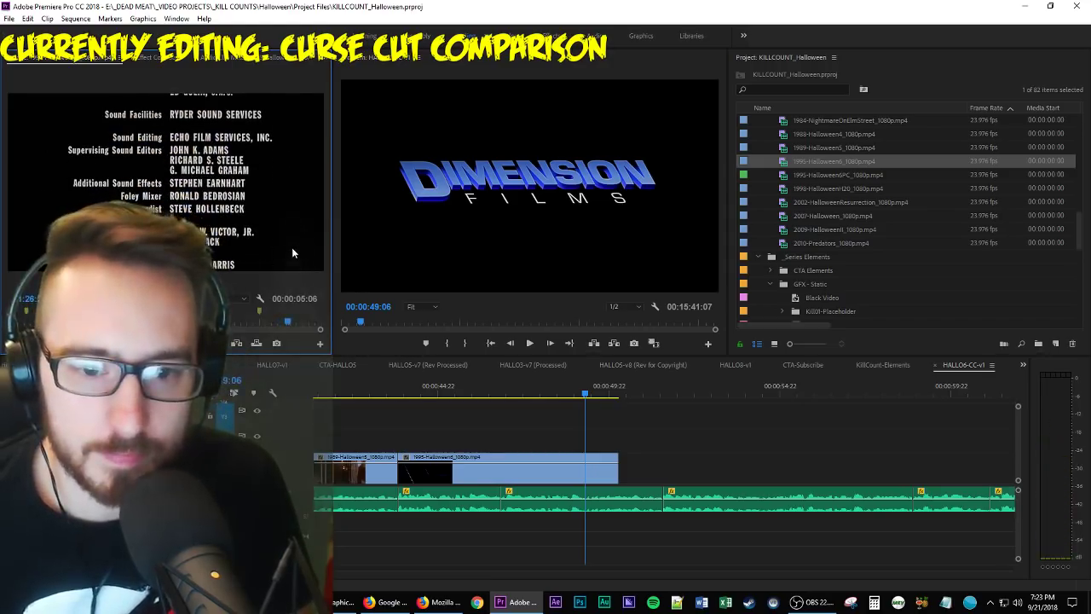
pyautogui.click(288, 324)
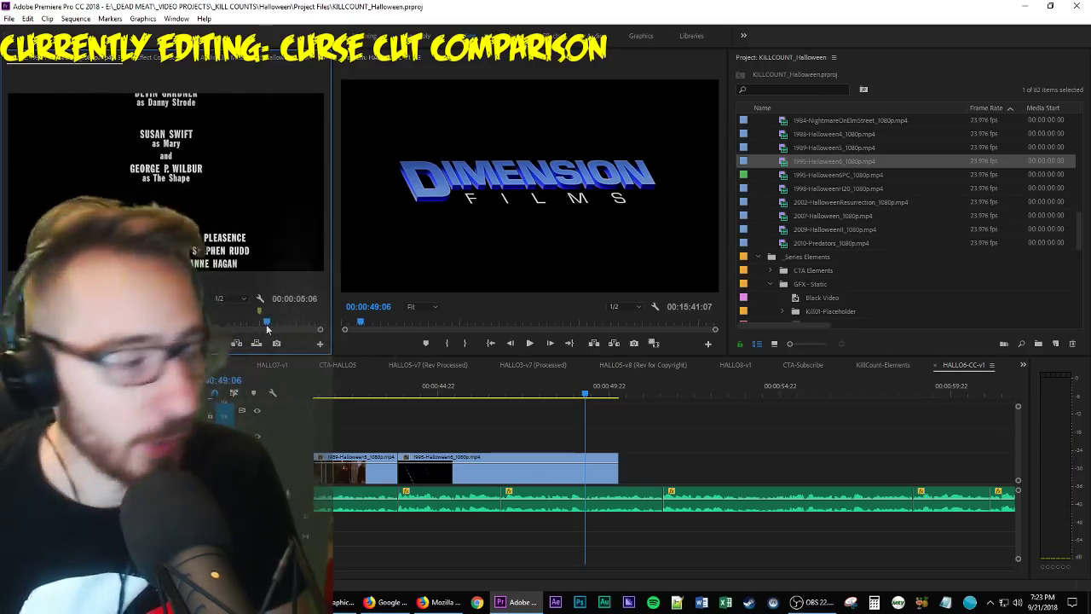
pyautogui.press('Home')
pyautogui.press('space')
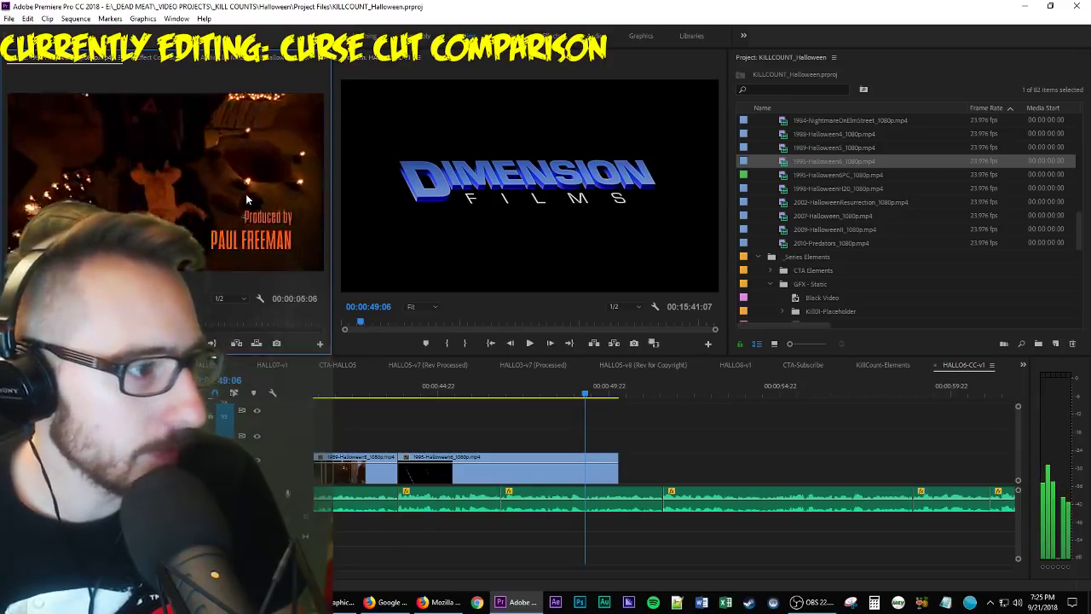
# Open 1995-Halloween6PC_1080p.mp4 as the source and examine the Producer's Cut's closing credits.
pyautogui.doubleClick(842, 175)
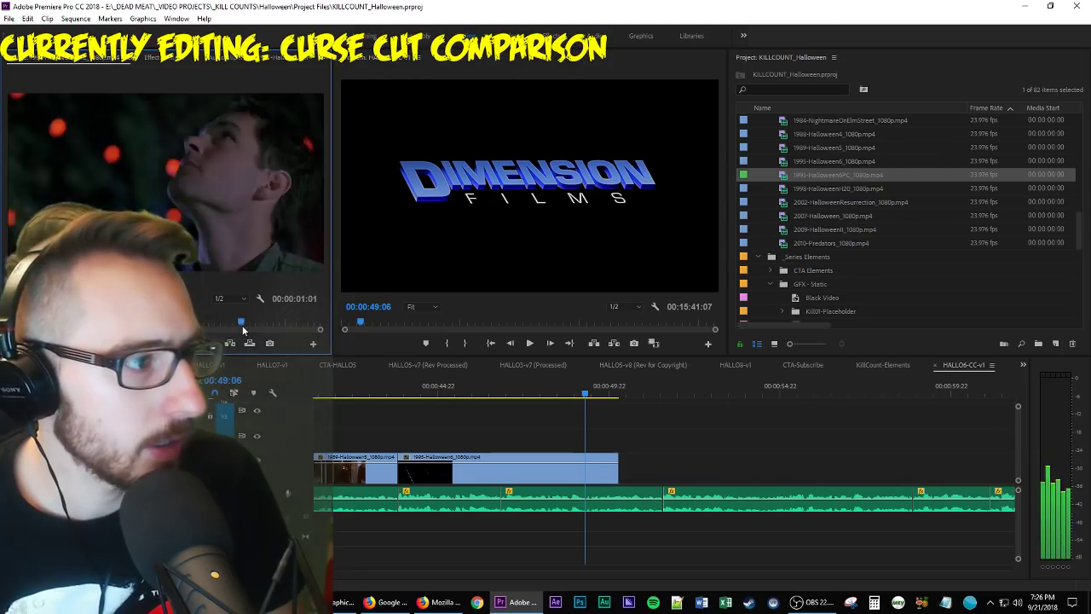
pyautogui.moveTo(247, 329); pyautogui.dragTo(301, 337)
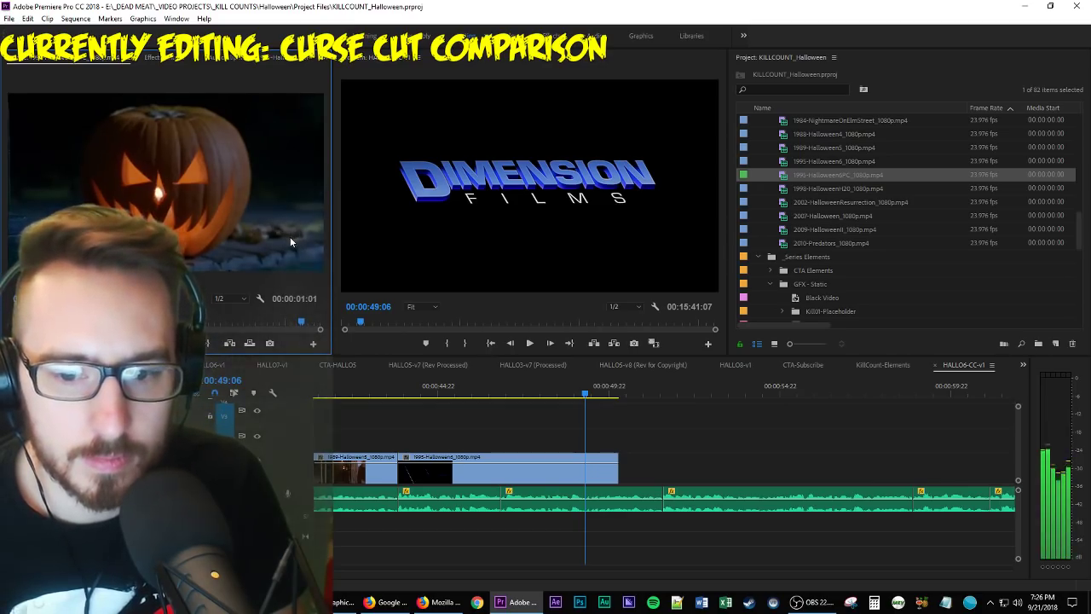
pyautogui.press('space')
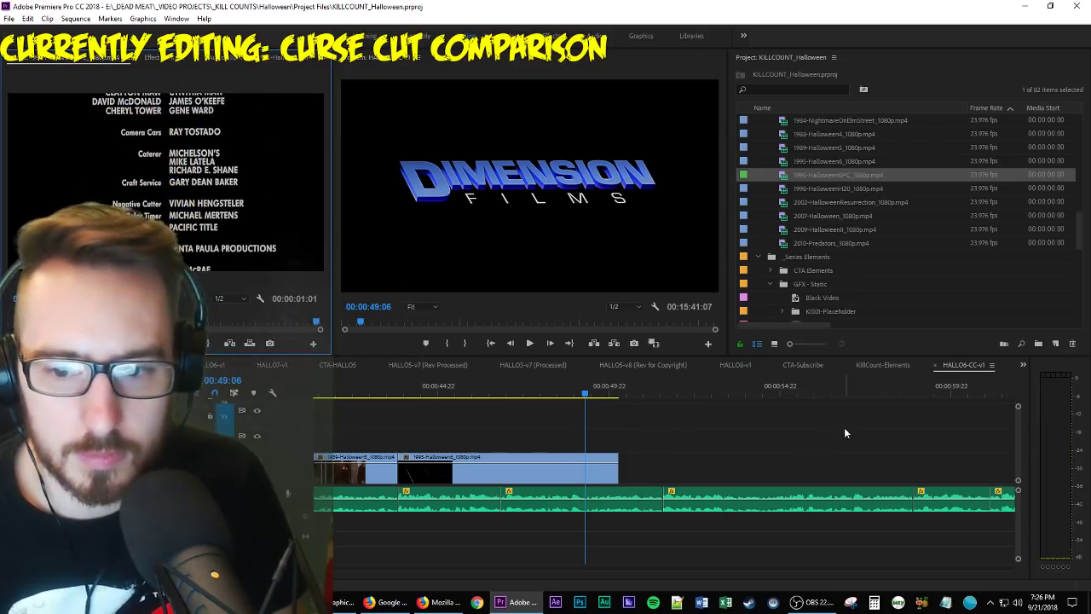
# Extend the Dimension Films logo shot's end to the next narration cut and play it.
pyautogui.moveTo(884, 365); pyautogui.dragTo(696, 426)
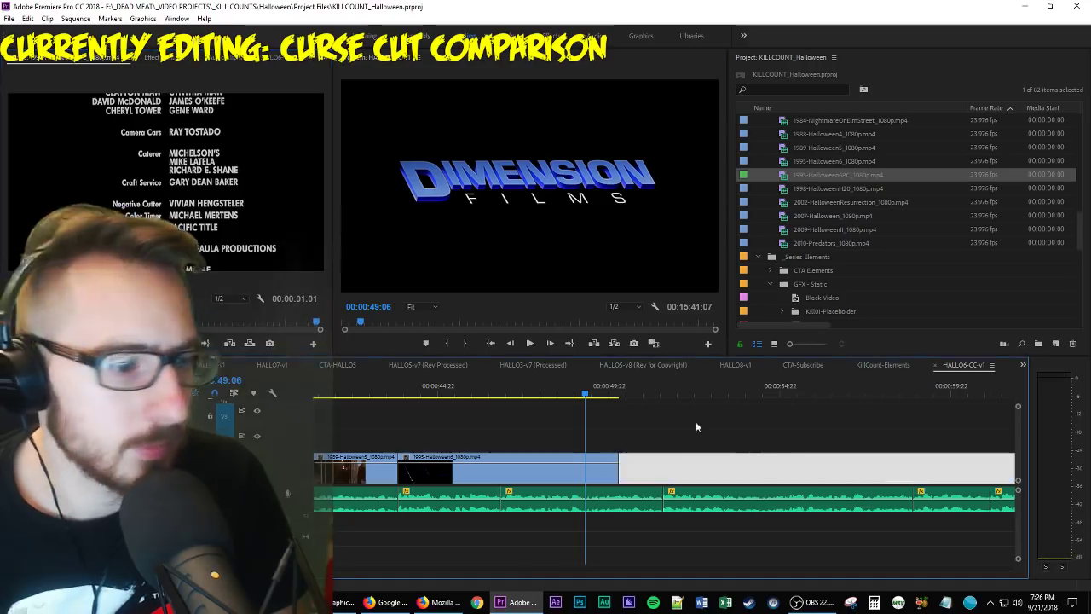
pyautogui.moveTo(640, 485); pyautogui.dragTo(679, 470)
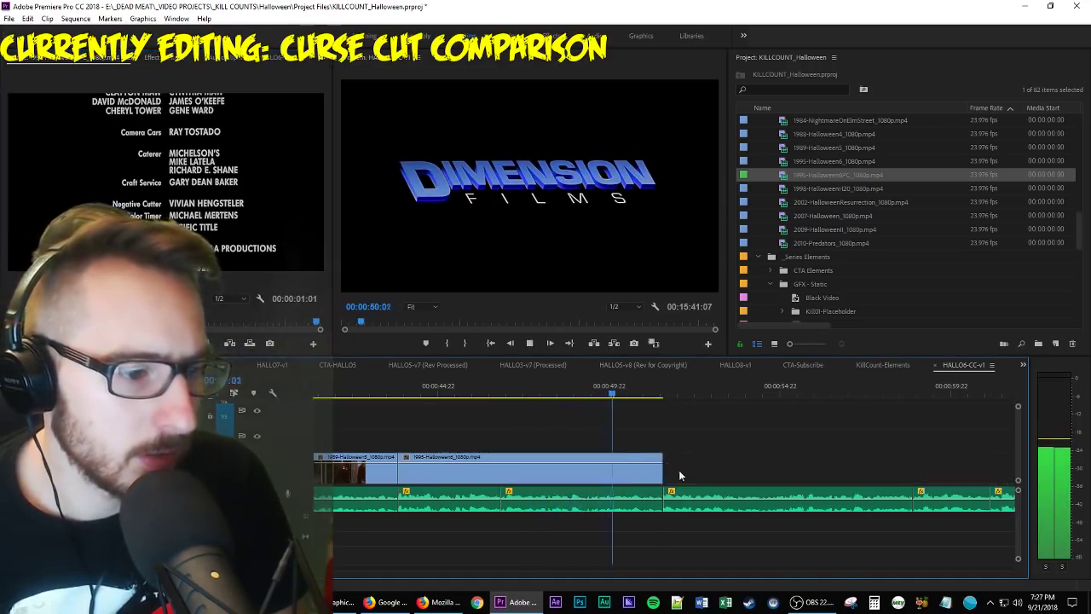
# Play on past the Dimension Films logo shot, split the narration at 00:00:55:02 and label the uncovered segment before that cut Mango.
pyautogui.press('Down')
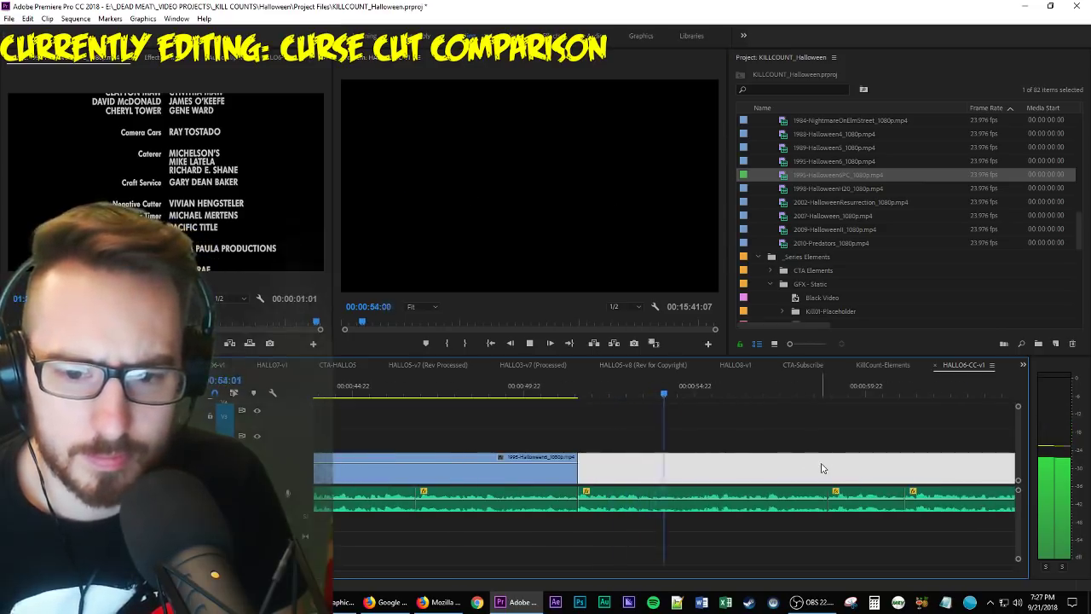
pyautogui.press('space')
pyautogui.press('space')
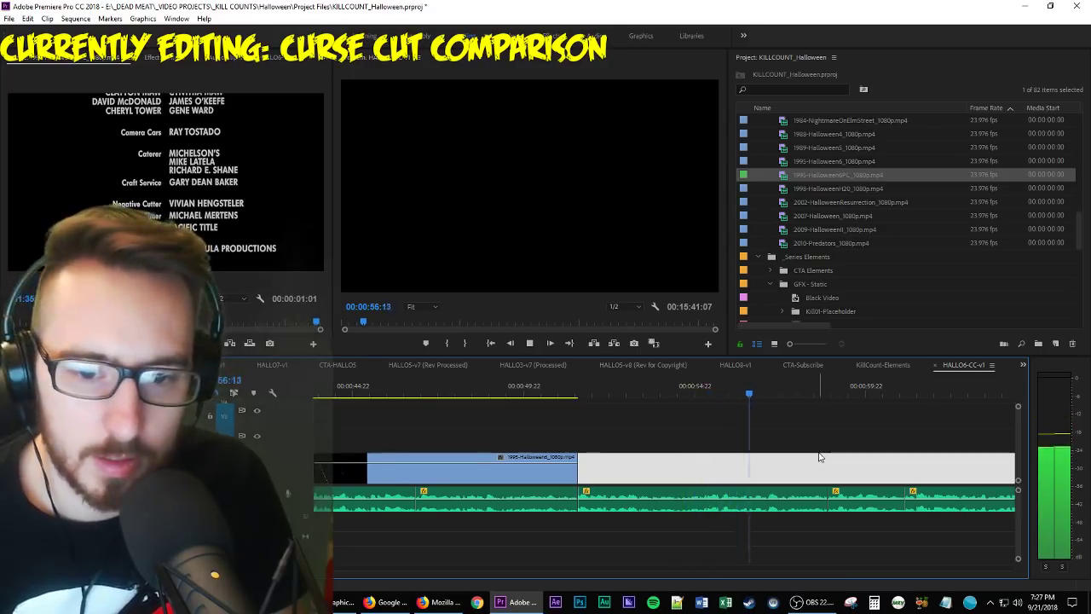
pyautogui.moveTo(607, 388)
pyautogui.mouseDown()
pyautogui.moveTo(617, 417)
pyautogui.moveTo(624, 385)
pyautogui.mouseUp()
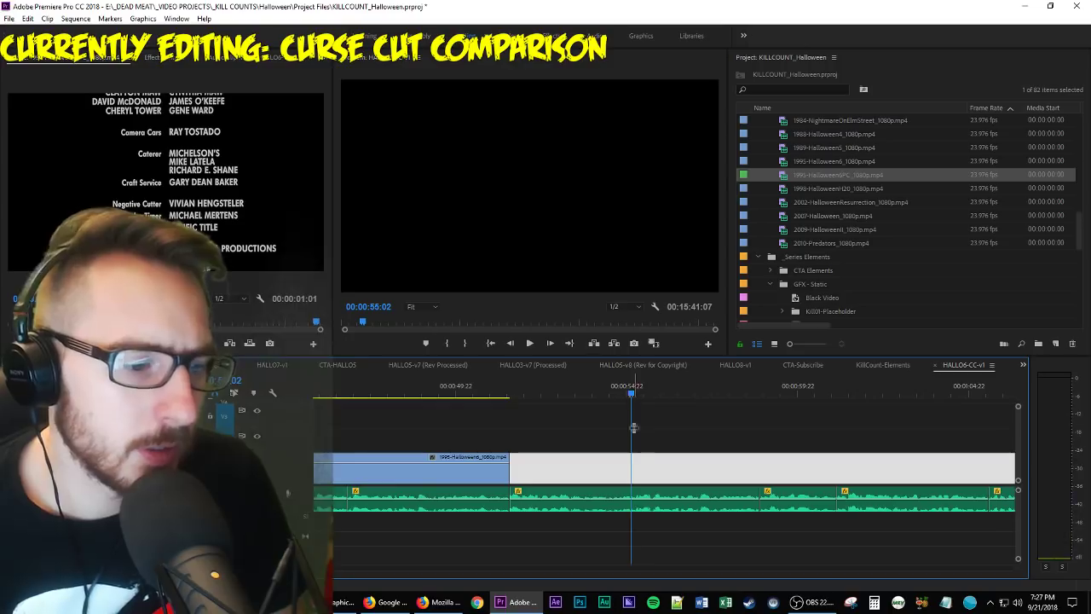
pyautogui.rightClick(597, 502)
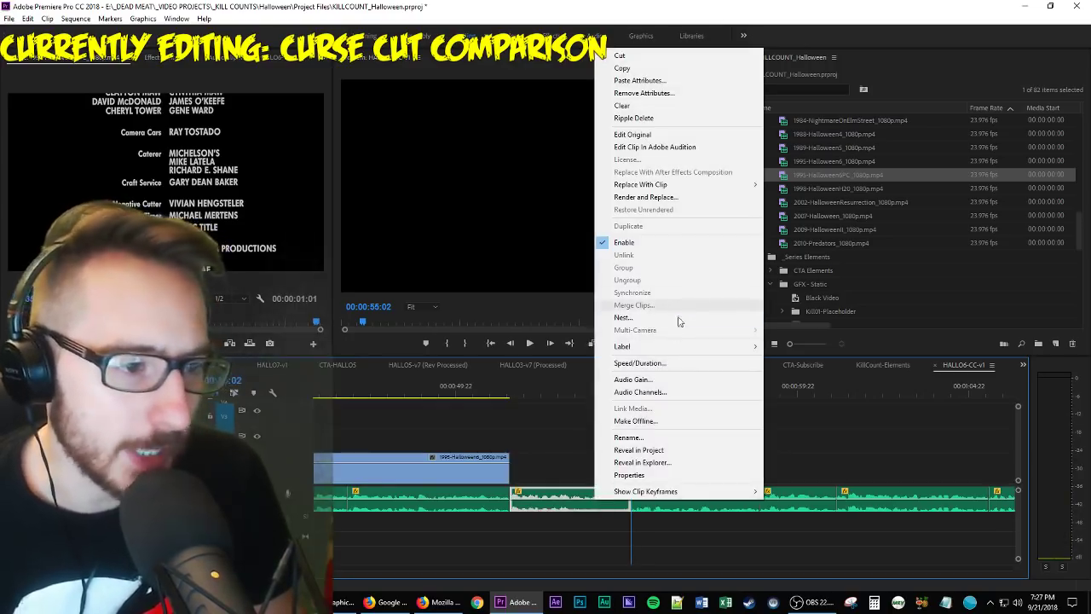
pyautogui.moveTo(667, 346)
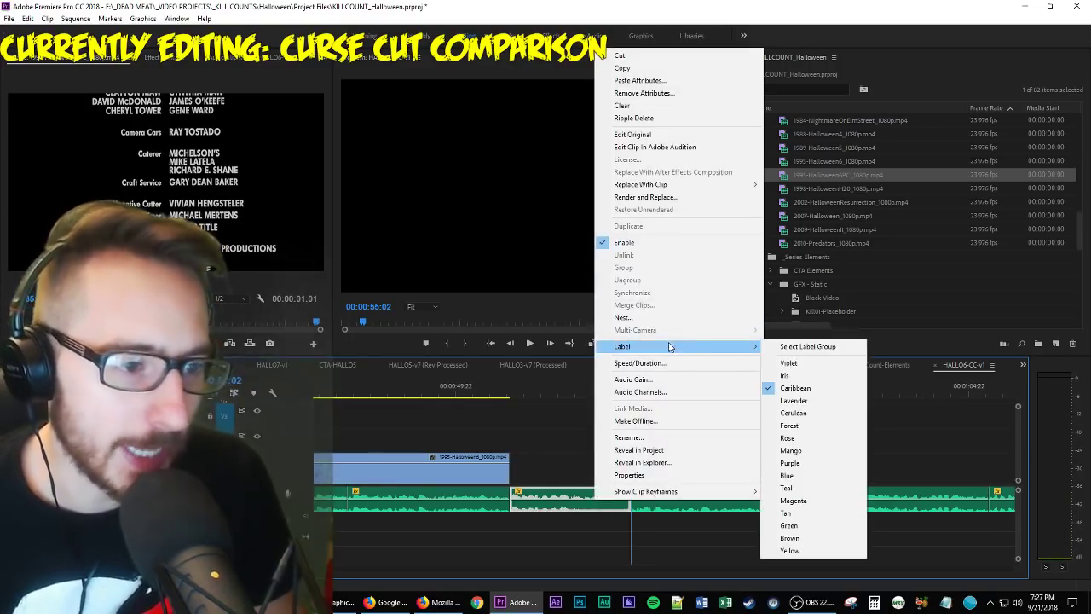
pyautogui.click(811, 453)
# Label the uncovered narration segment in the gap between the film clips at about 00:00:32 Mango.
pyautogui.press('-')
pyautogui.press('-')
pyautogui.press('-')
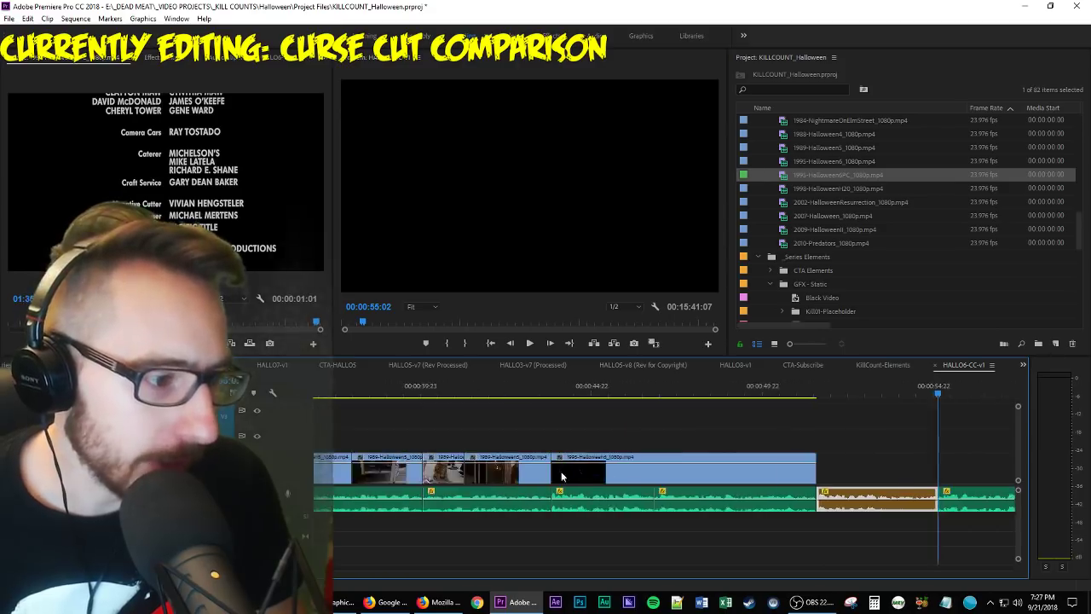
pyautogui.scroll(3, 565, 500)
pyautogui.scroll(2, 594, 509)
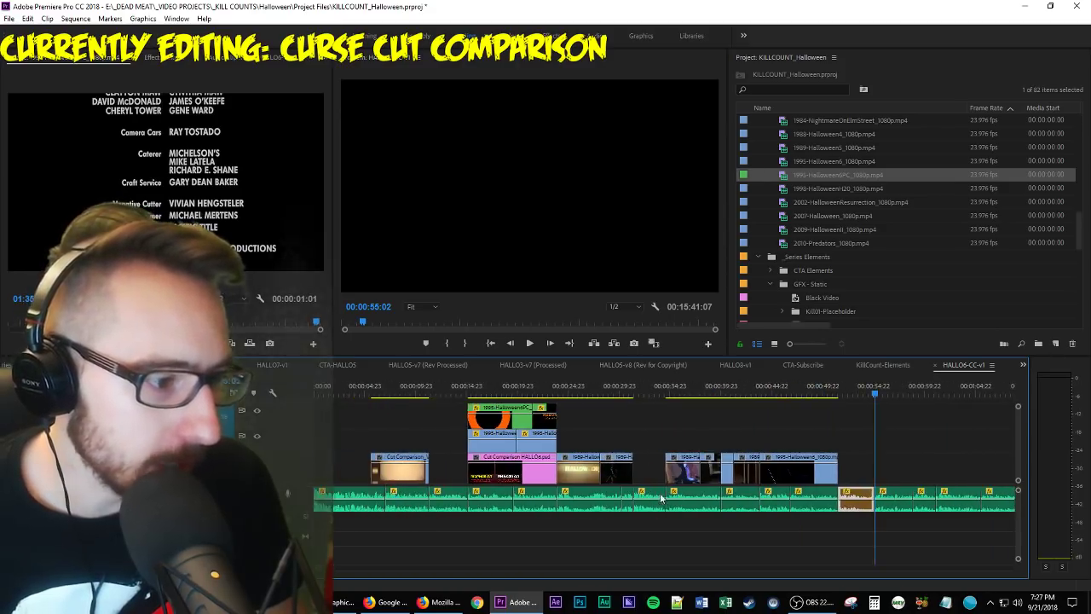
pyautogui.rightClick(661, 494)
pyautogui.moveTo(743, 343)
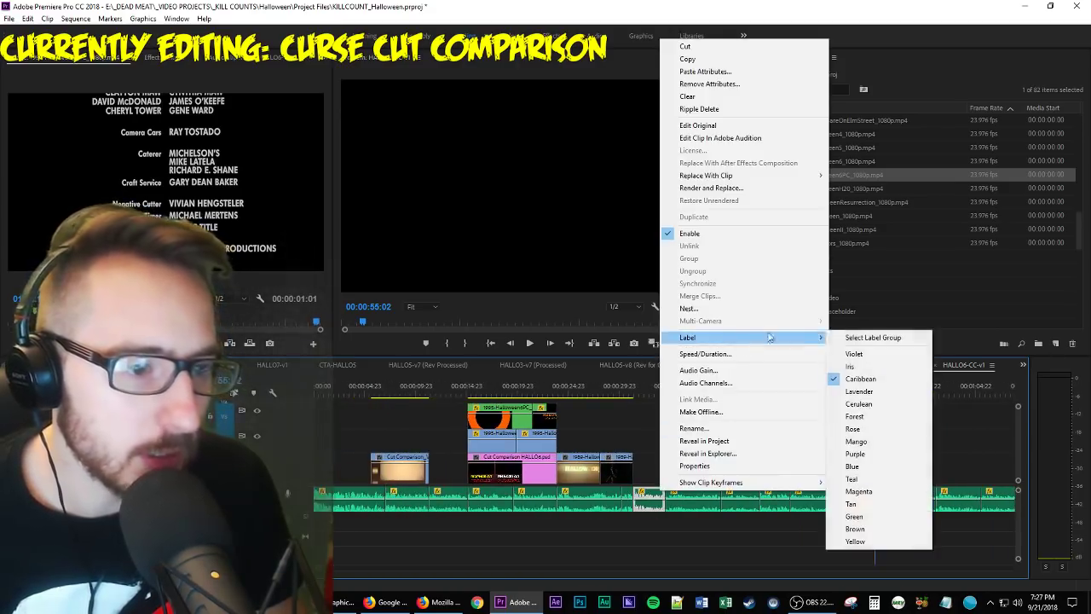
pyautogui.click(865, 442)
# Label the uncovered narration segments directly after and directly before the Cut Comparison clip Mango.
pyautogui.press('space')
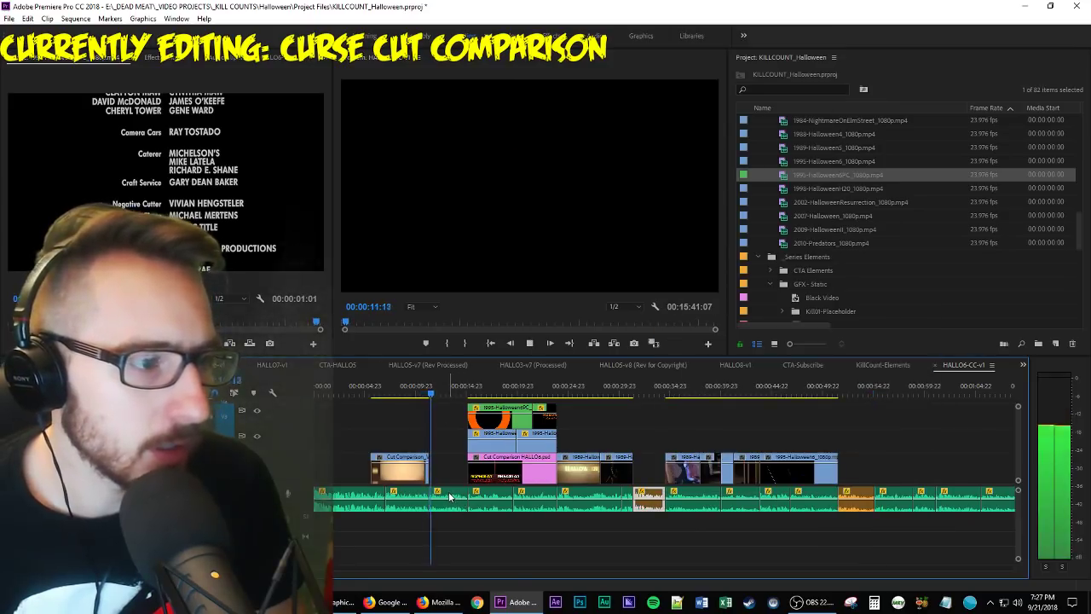
pyautogui.rightClick(450, 499)
pyautogui.moveTo(478, 339)
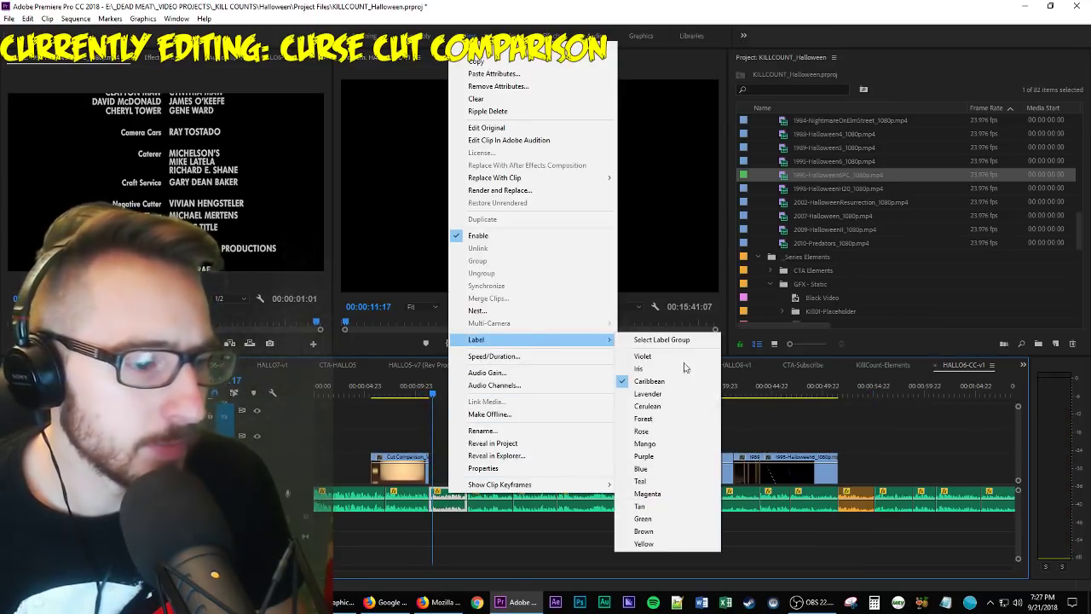
pyautogui.click(668, 443)
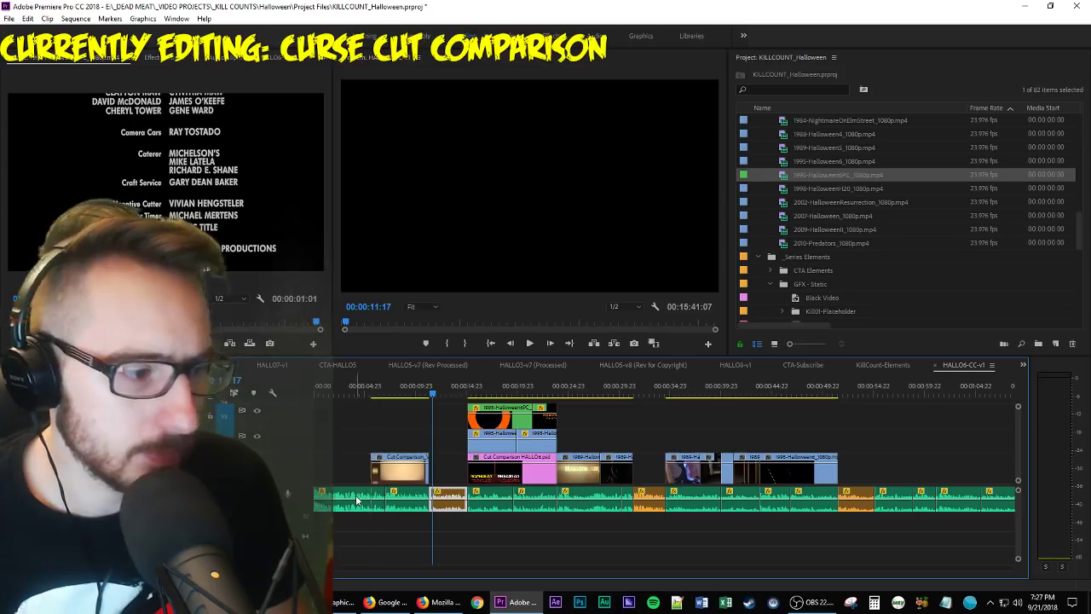
pyautogui.rightClick(355, 499)
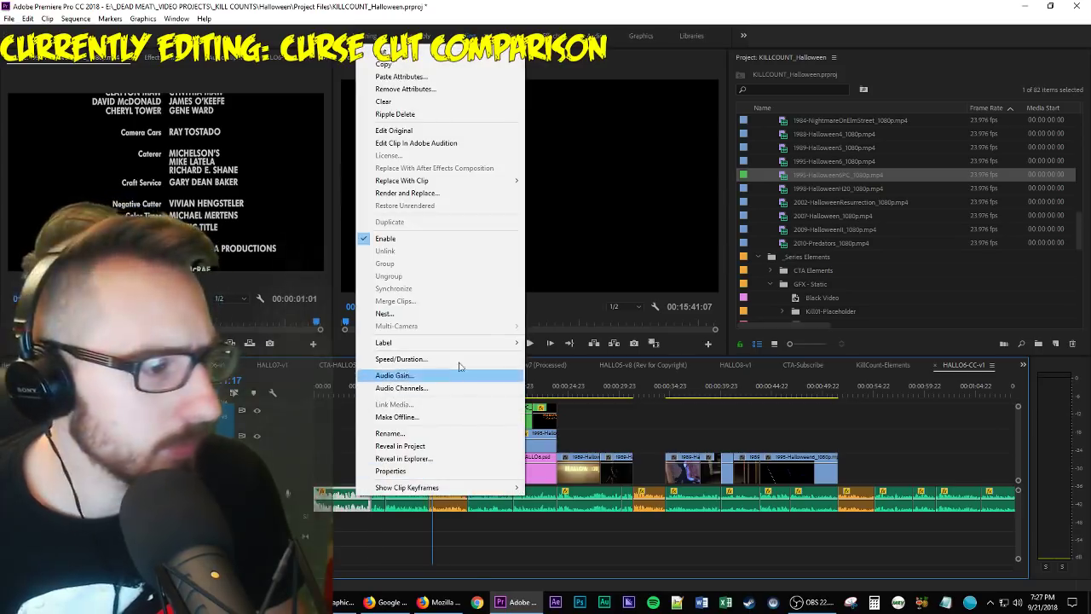
pyautogui.moveTo(460, 349)
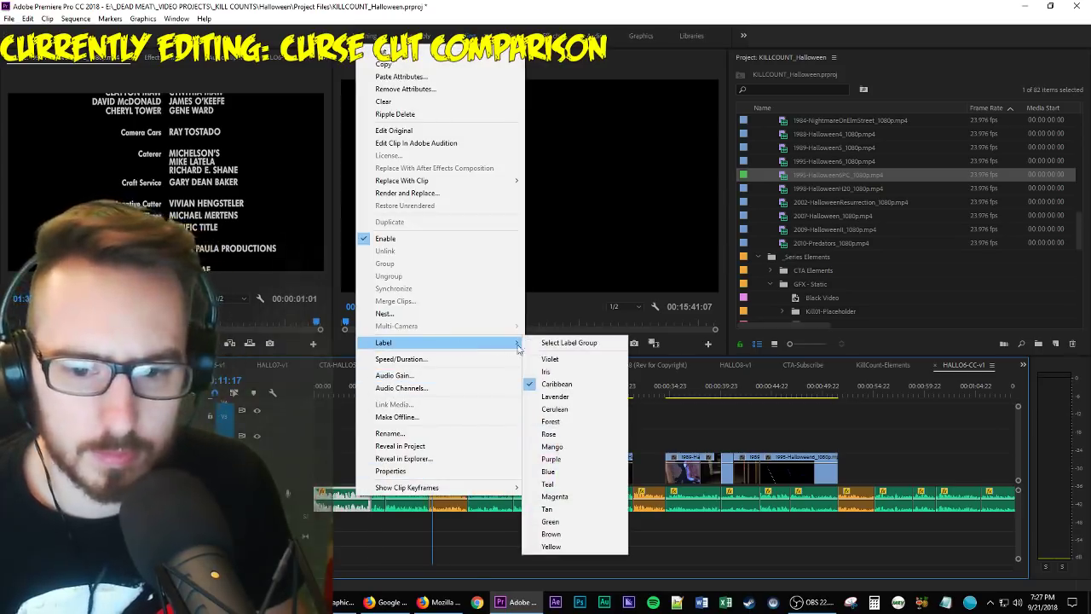
pyautogui.click(596, 442)
# Listen to the narration around the Mango segment that follows the Dimension Films logo shot.
pyautogui.scroll(-5, 810, 499)
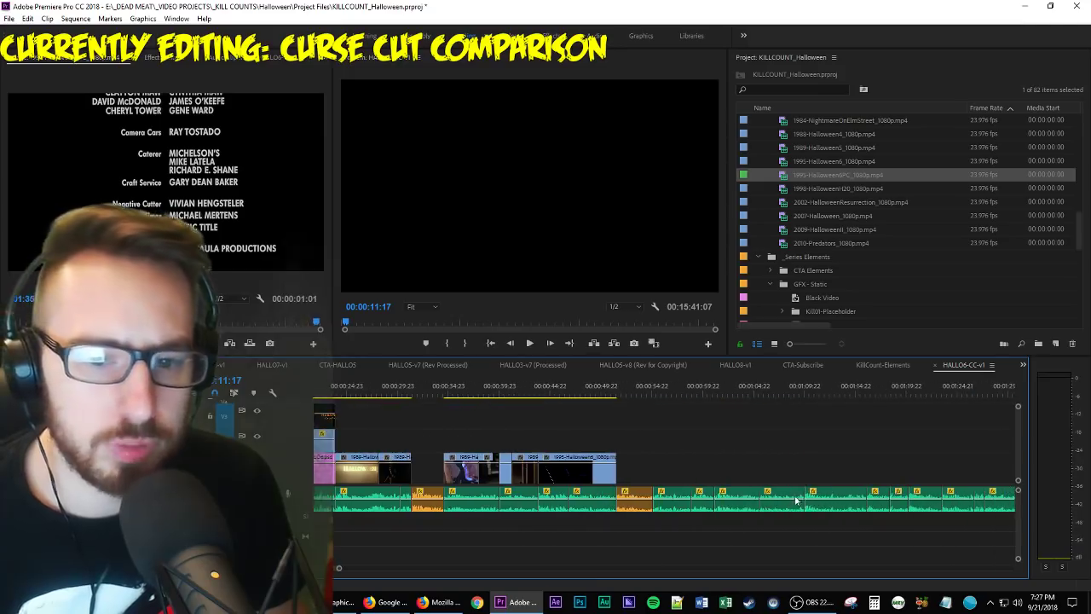
pyautogui.press('space')
pyautogui.press('=')
pyautogui.press('=')
pyautogui.press('=')
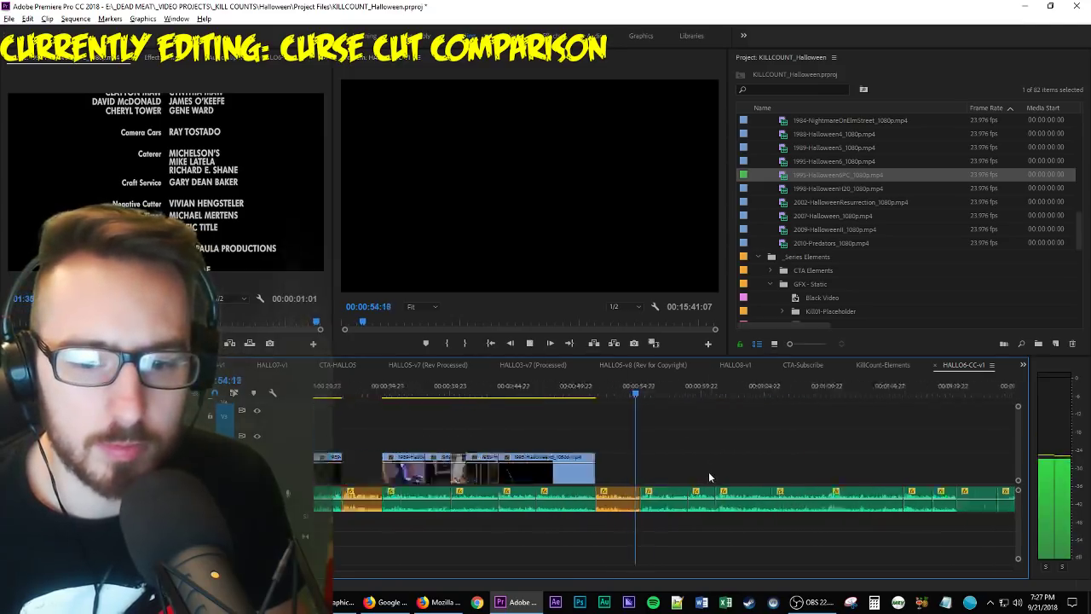
pyautogui.scroll(2, 674, 479)
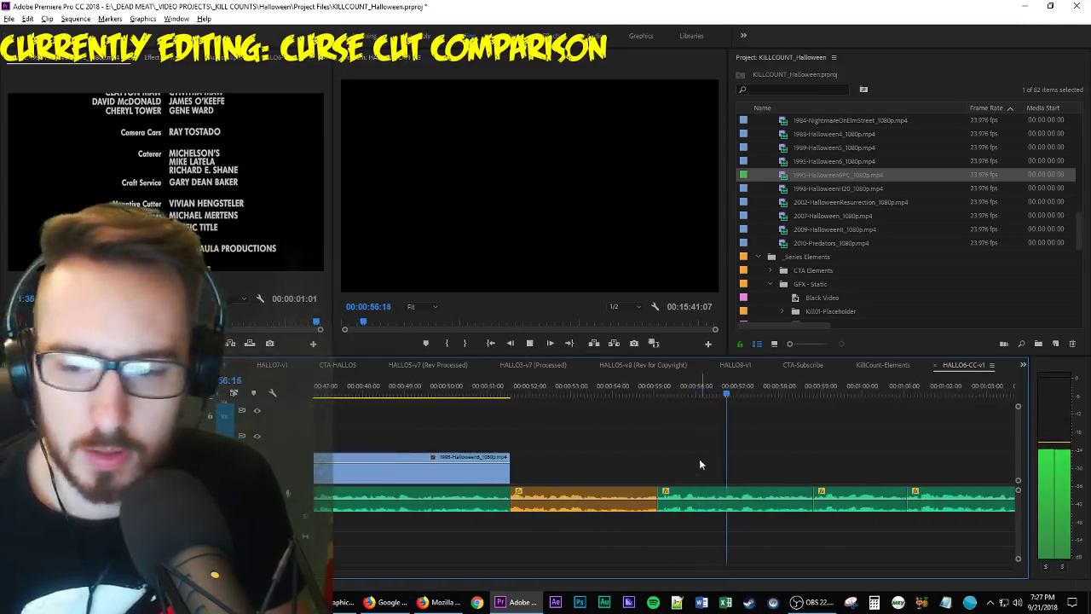
pyautogui.click(582, 387)
pyautogui.click(539, 385)
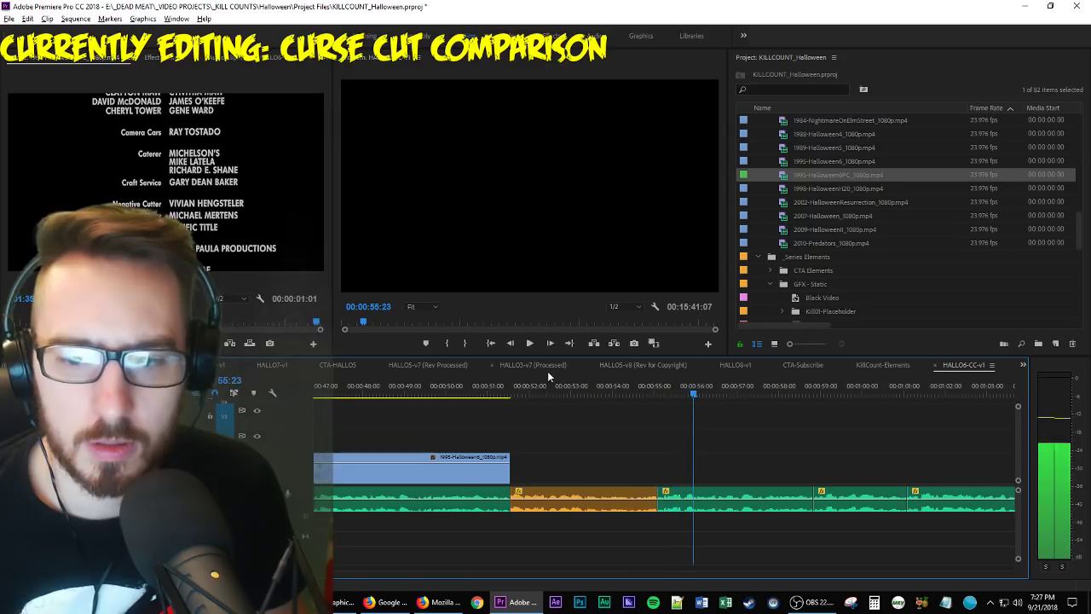
pyautogui.press('space')
# Check the Producer's Cut opening, open 1995-Halloween6_1080p.mp4 as the source and mark an in point just before its director credit.
pyautogui.click(26, 339)
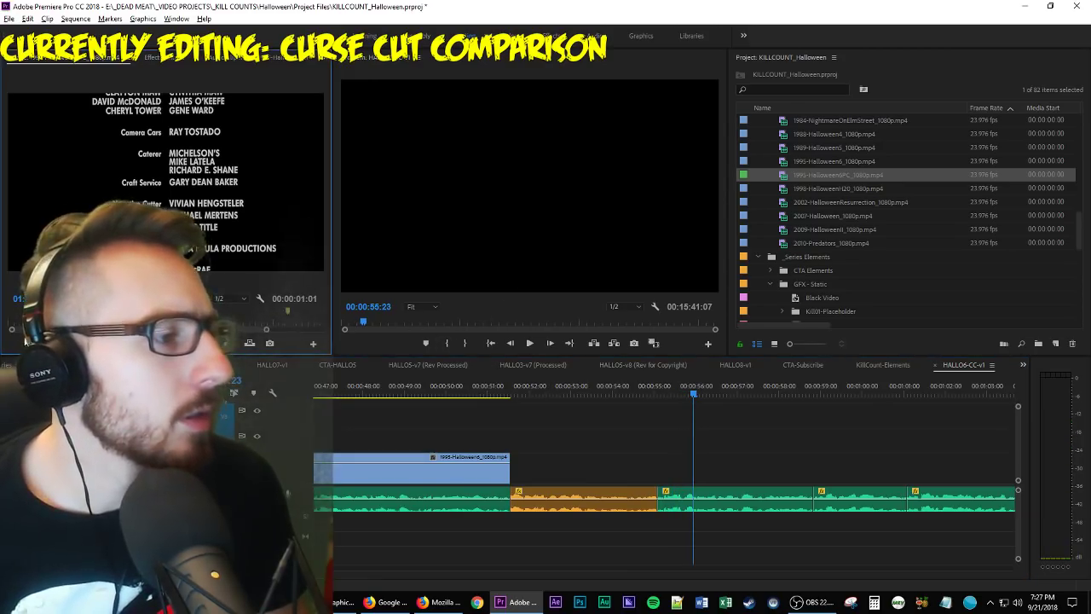
pyautogui.press('space')
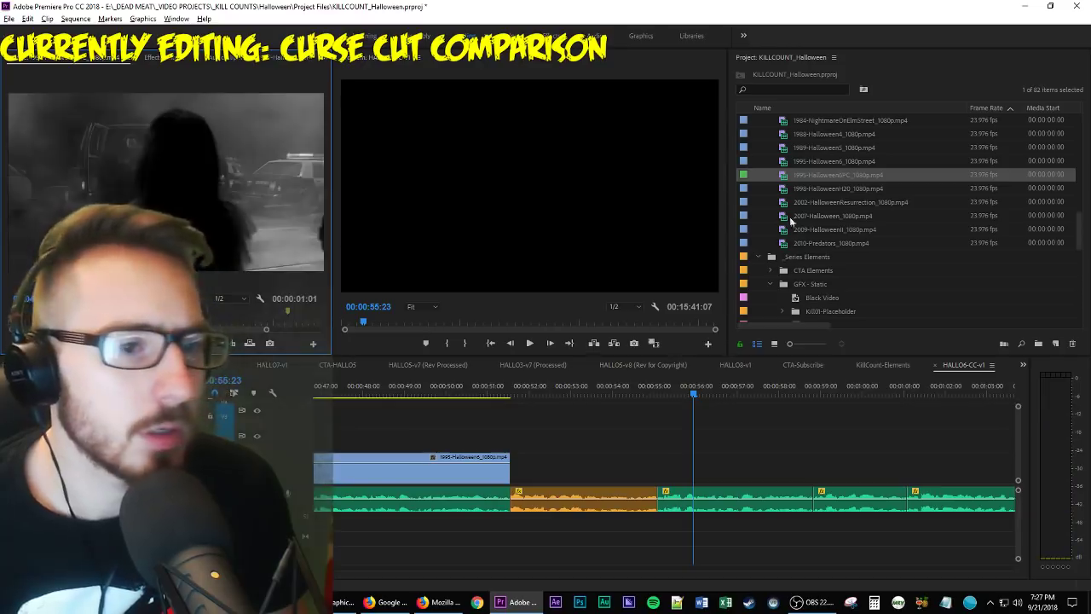
pyautogui.doubleClick(848, 162)
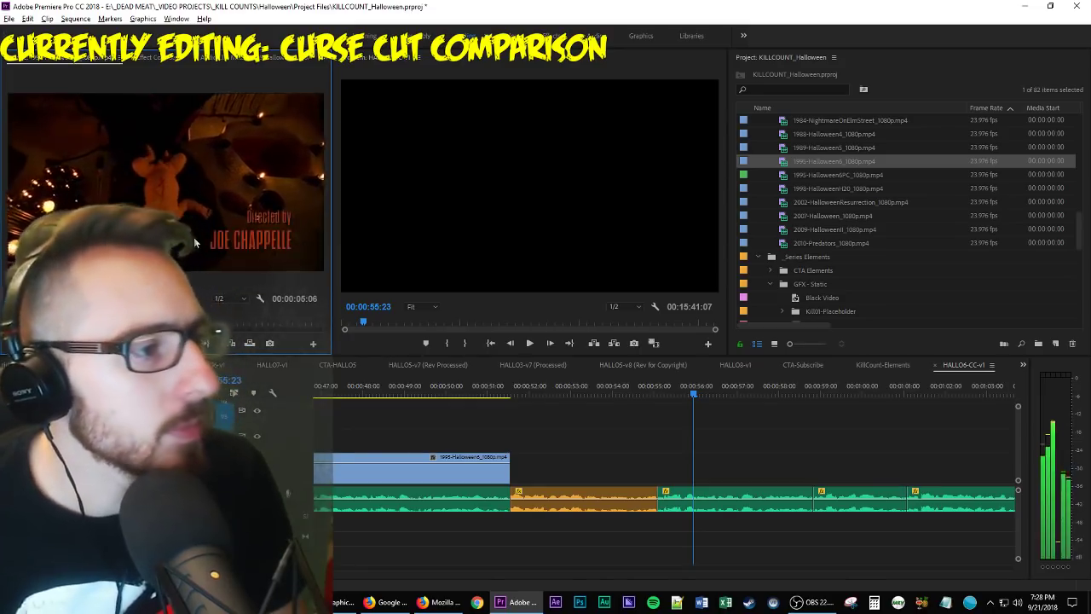
pyautogui.press('space')
pyautogui.press('i')
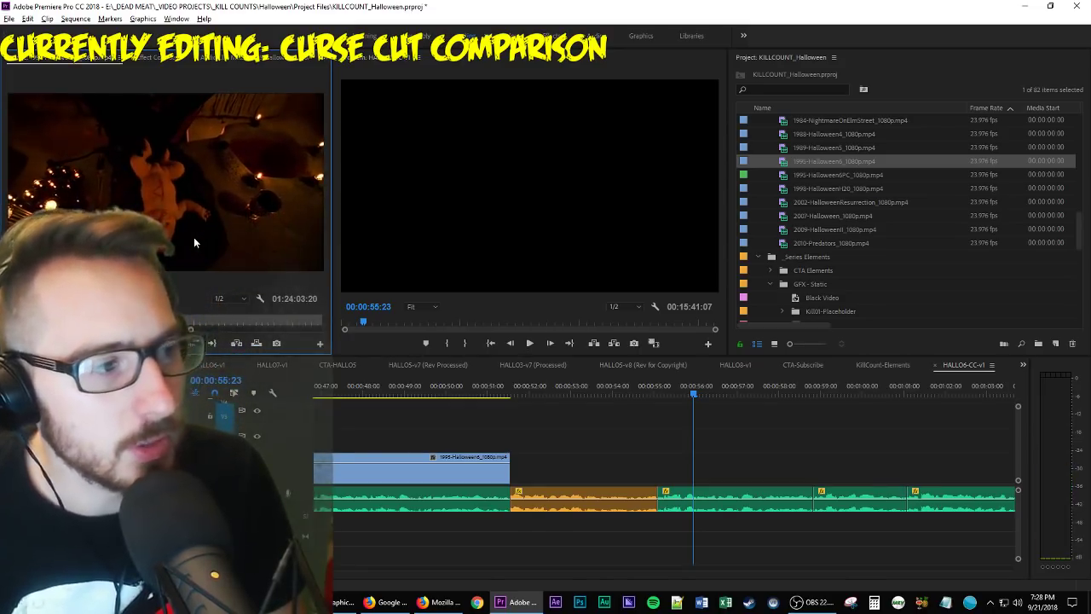
pyautogui.hotkey('shift', 'Left')
pyautogui.hotkey('shift', 'Left')
pyautogui.press('i')
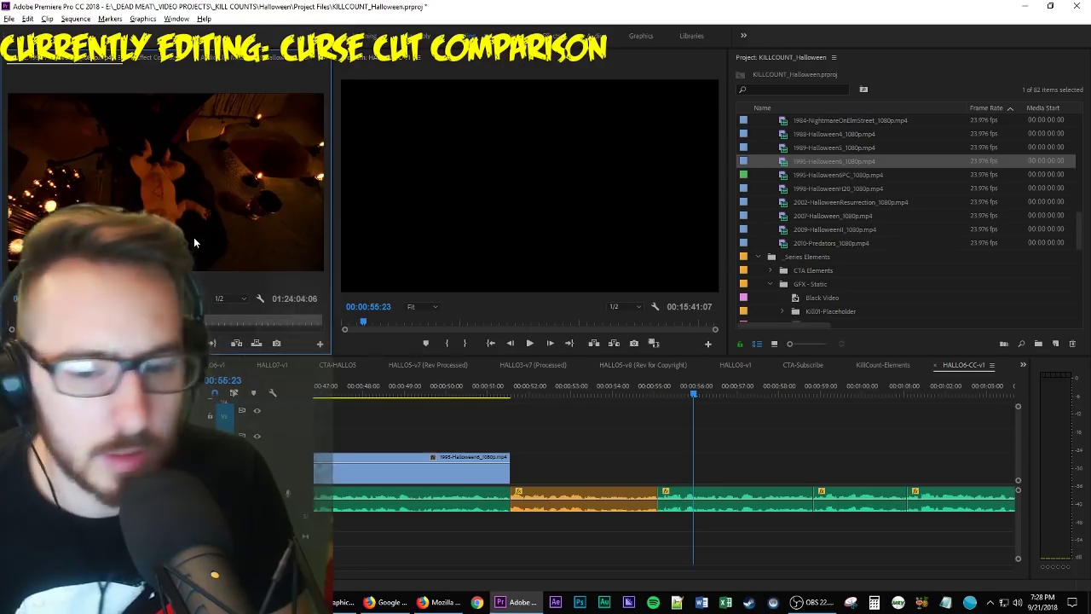
# Mark the out point for a 00:00:02:13 director credit shot and place it on the video track at the Mango segment's end.
pyautogui.press('space')
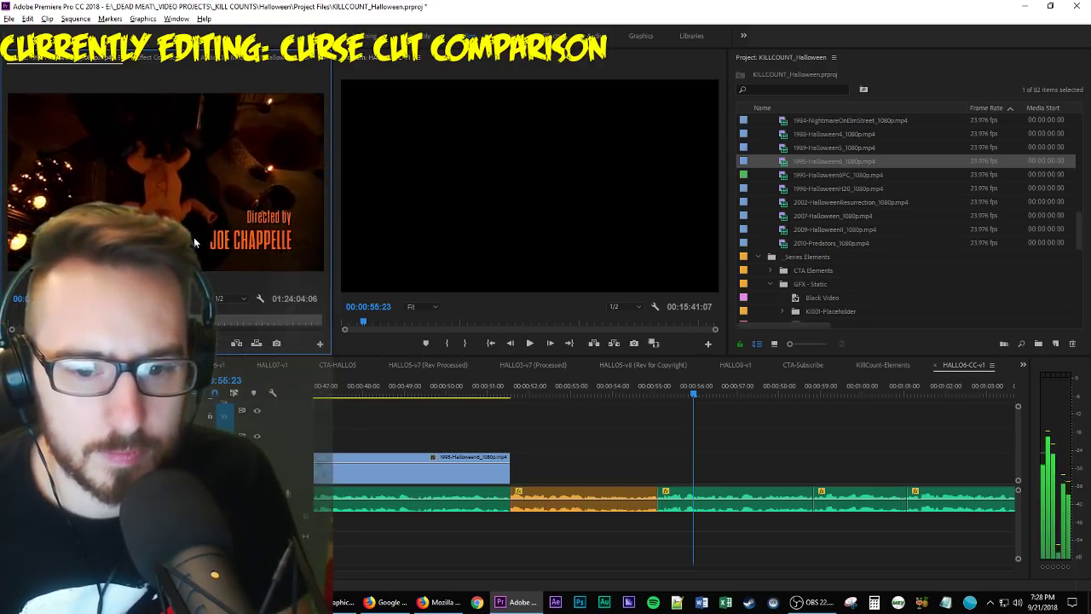
pyautogui.press('space')
pyautogui.press('o')
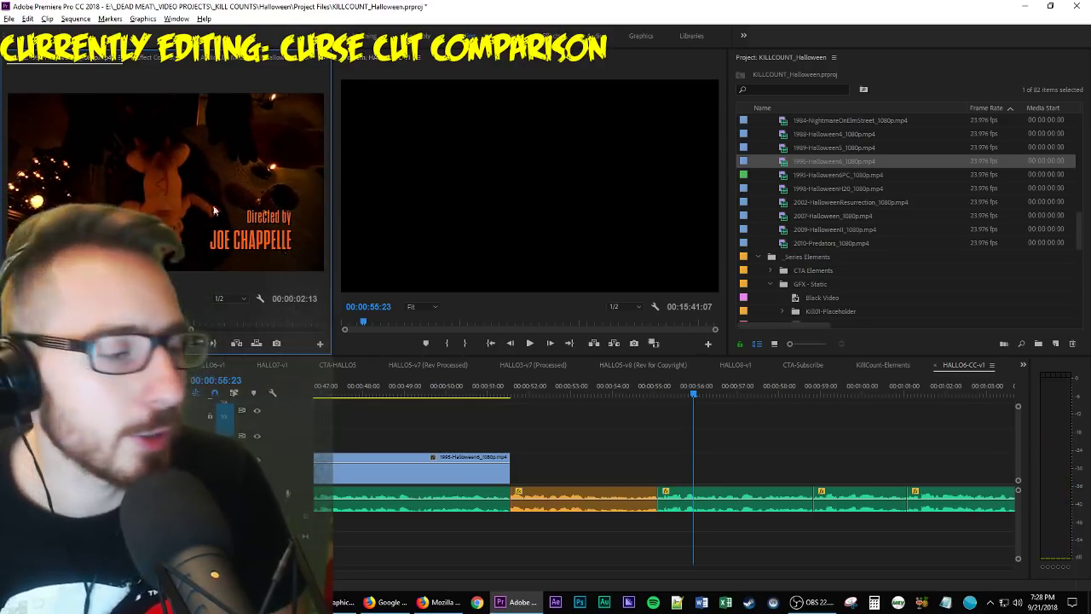
pyautogui.moveTo(214, 211); pyautogui.dragTo(664, 474)
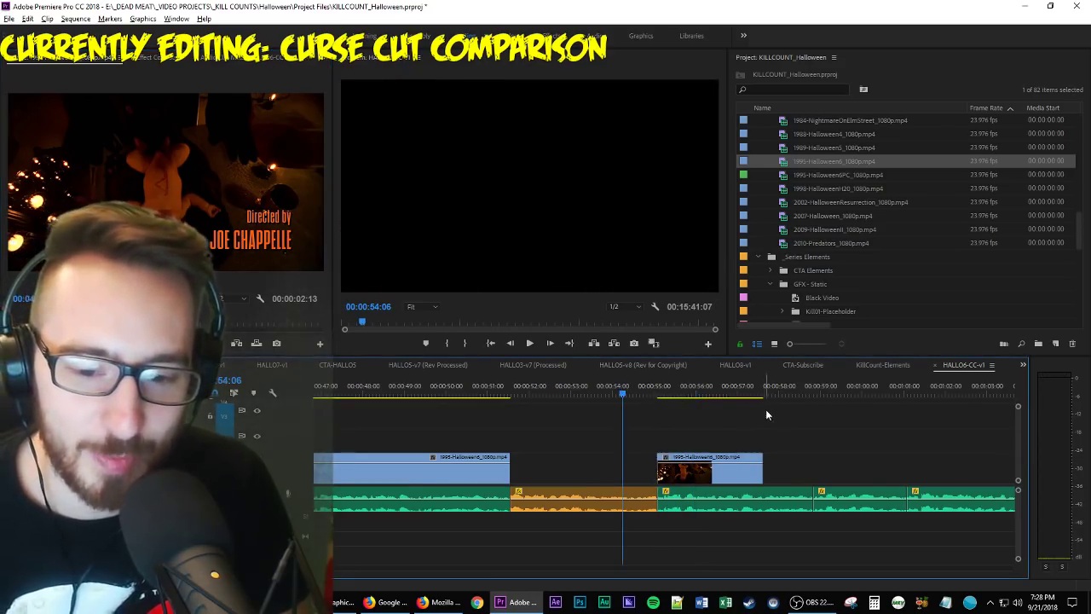
# Play the director credit shot in the sequence and extend its end to the next narration cut.
pyautogui.press('space')
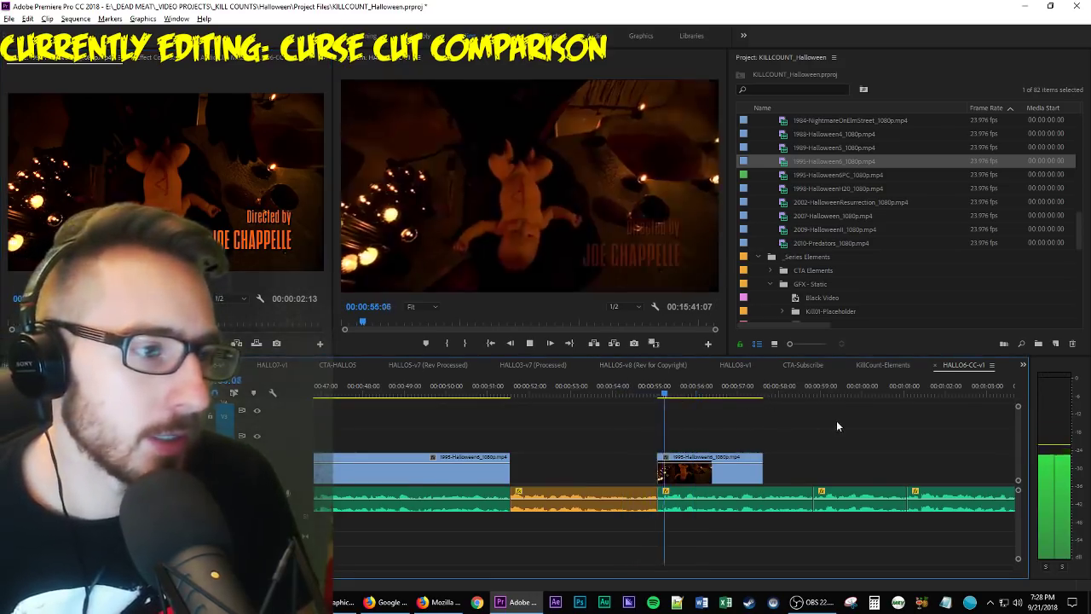
pyautogui.moveTo(764, 469); pyautogui.dragTo(815, 470)
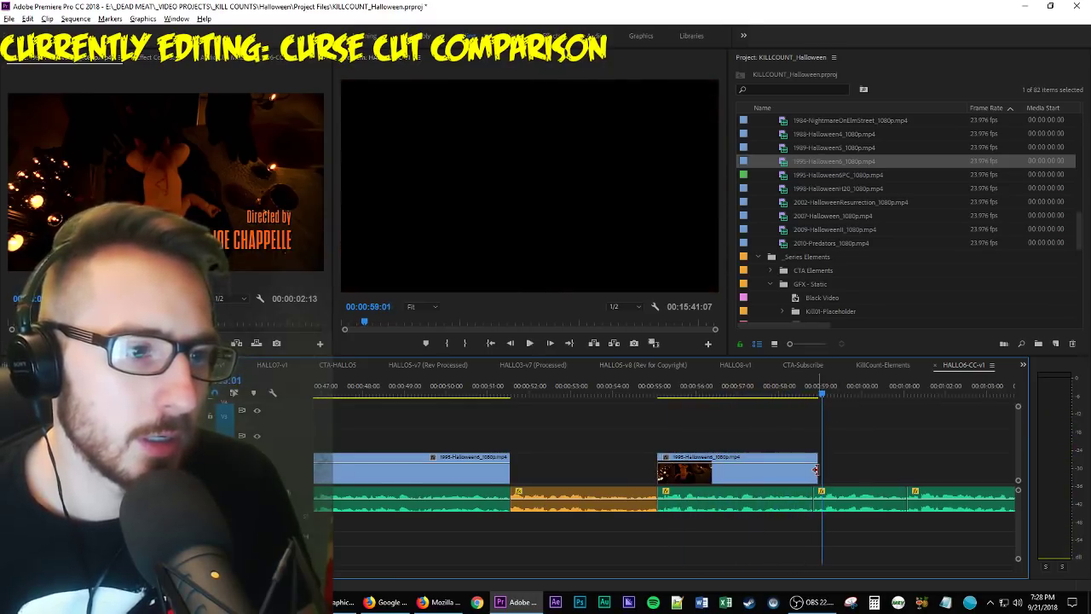
pyautogui.press('space')
# Play the narration after the director credit shot and label the segment directly following the shot Mango.
pyautogui.scroll(-2, 831, 464)
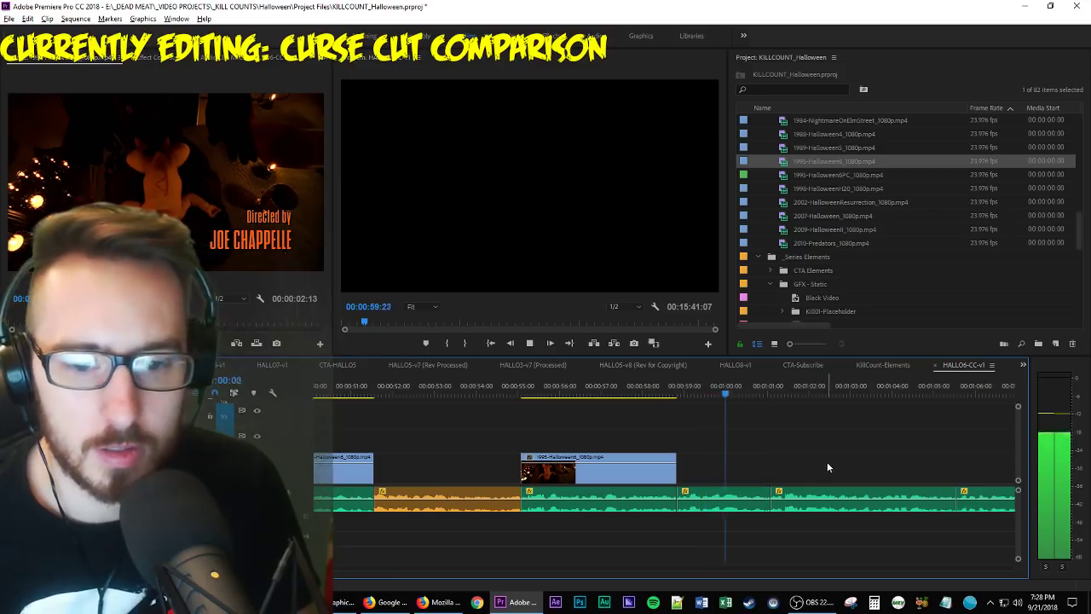
pyautogui.press('space')
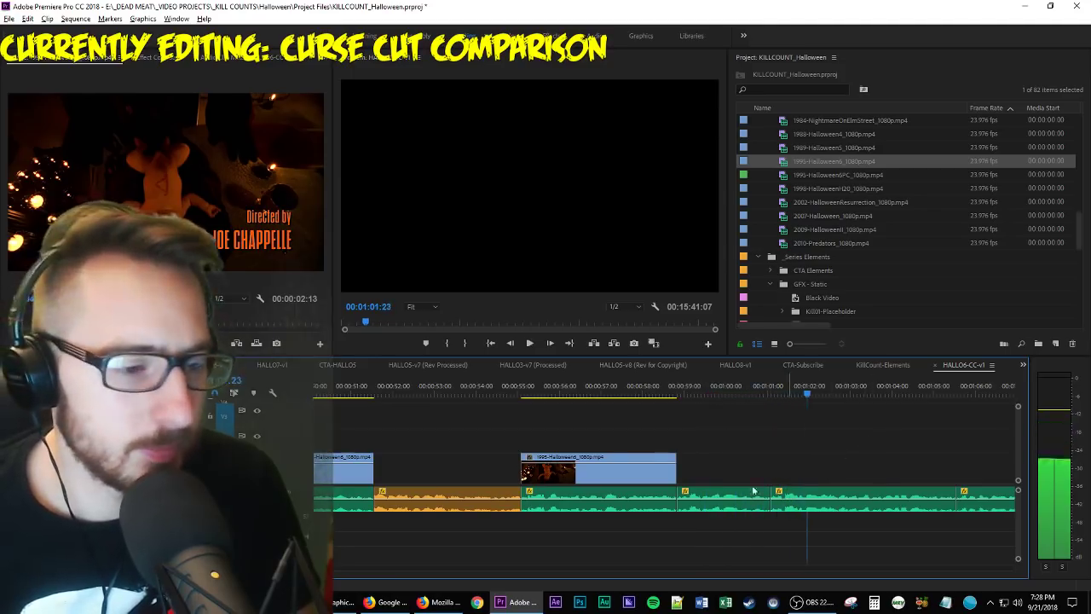
pyautogui.rightClick(706, 493)
pyautogui.moveTo(801, 342)
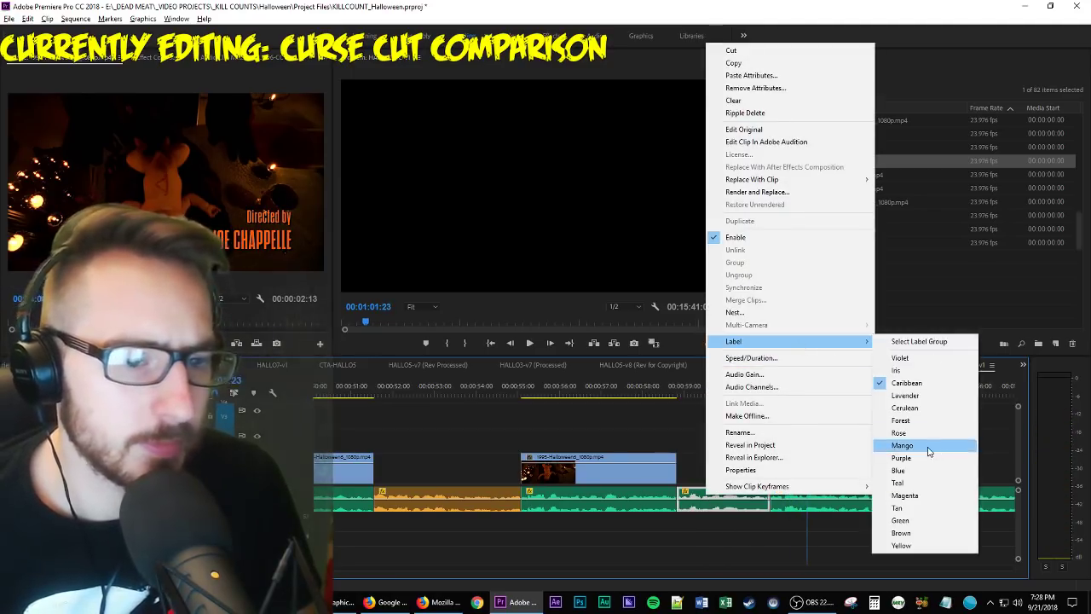
pyautogui.click(927, 446)
# Replay the director credit shot and set its speed to 90%.
pyautogui.click(570, 388)
pyautogui.press('space')
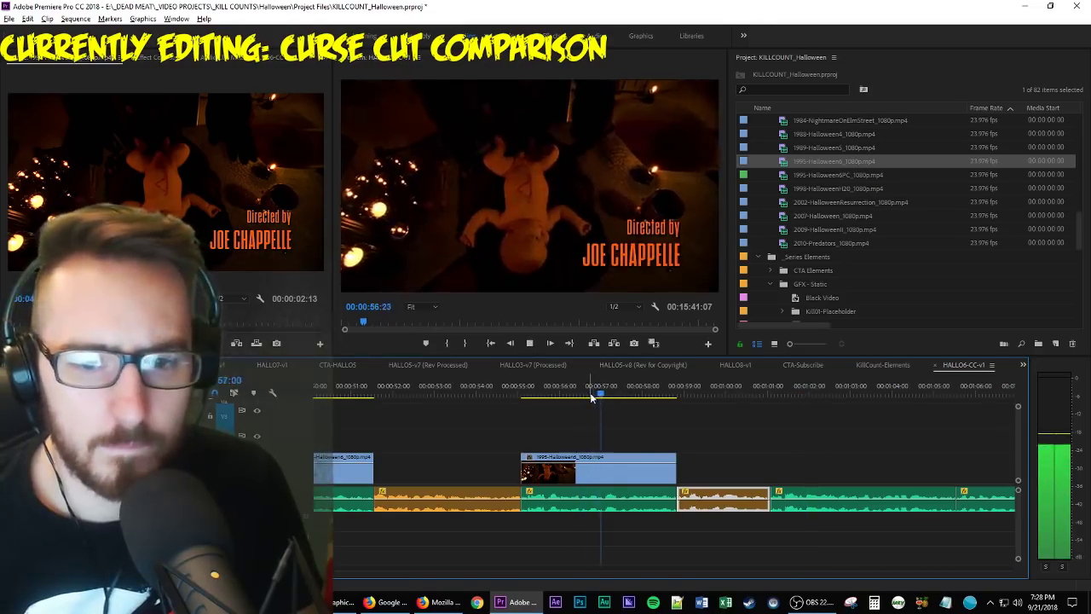
pyautogui.press('space')
pyautogui.click(640, 475)
pyautogui.hotkey('ctrl', 'r')
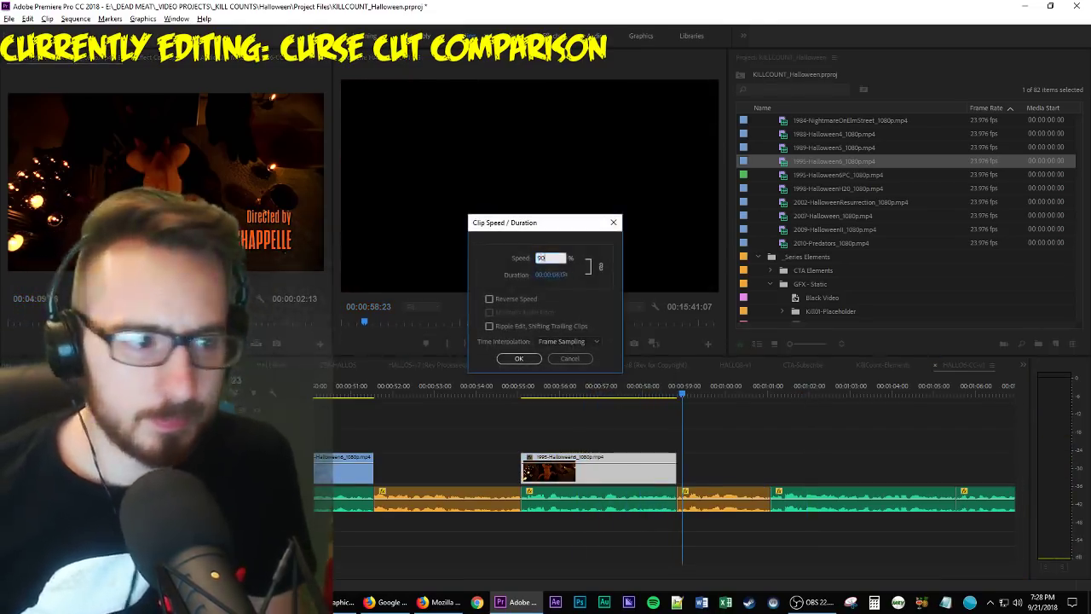
pyautogui.write('90')
pyautogui.press('Return')
# Play the narration after the director credit shot and label the segment starting at about 00:01:16 Mango.
pyautogui.press('Up')
pyautogui.press('space')
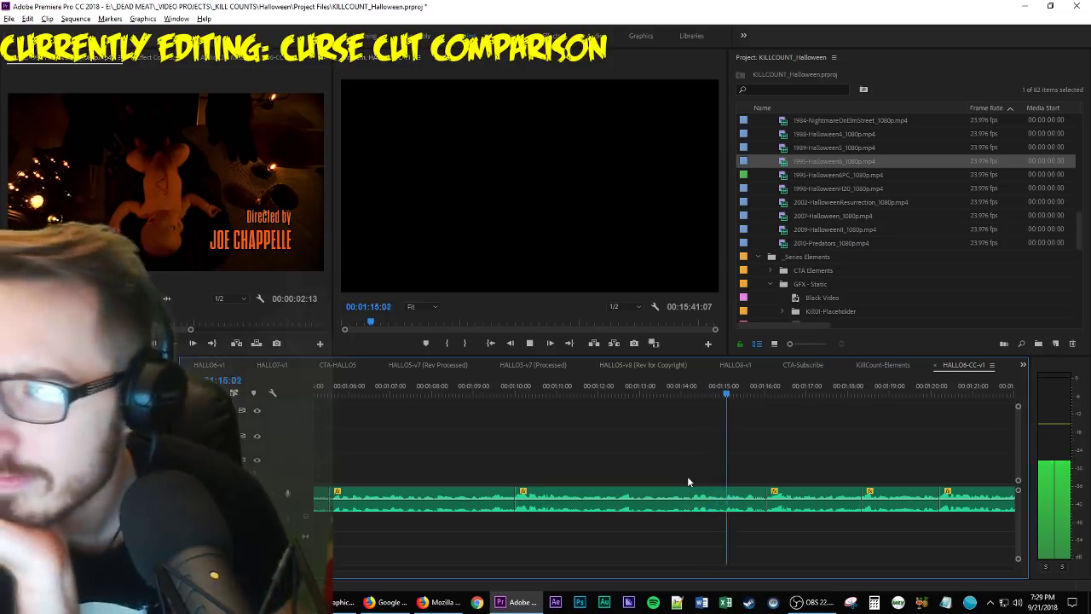
pyautogui.press('space')
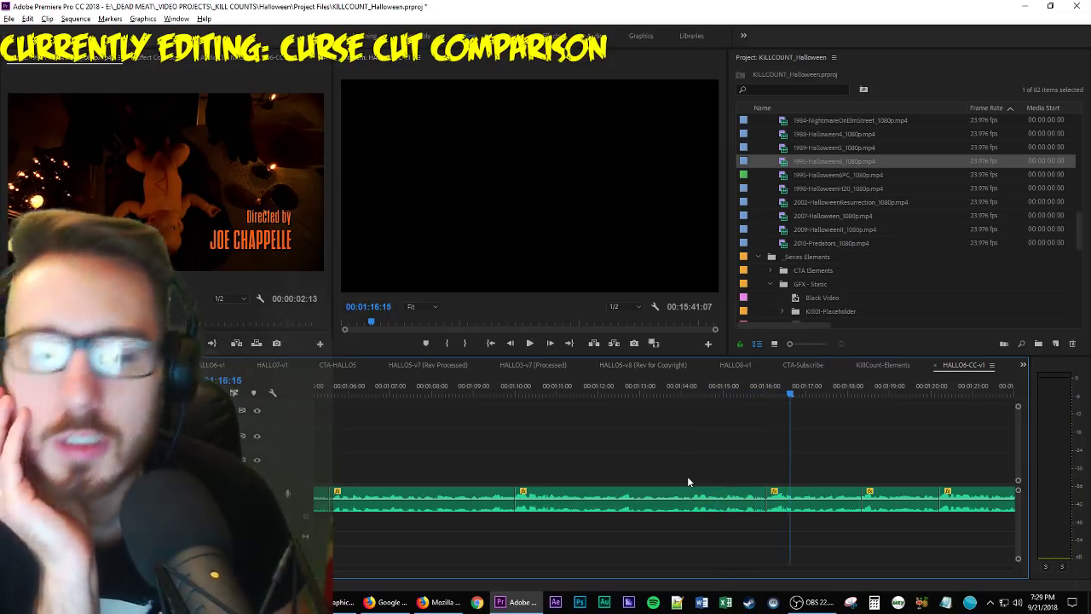
pyautogui.rightClick(812, 499)
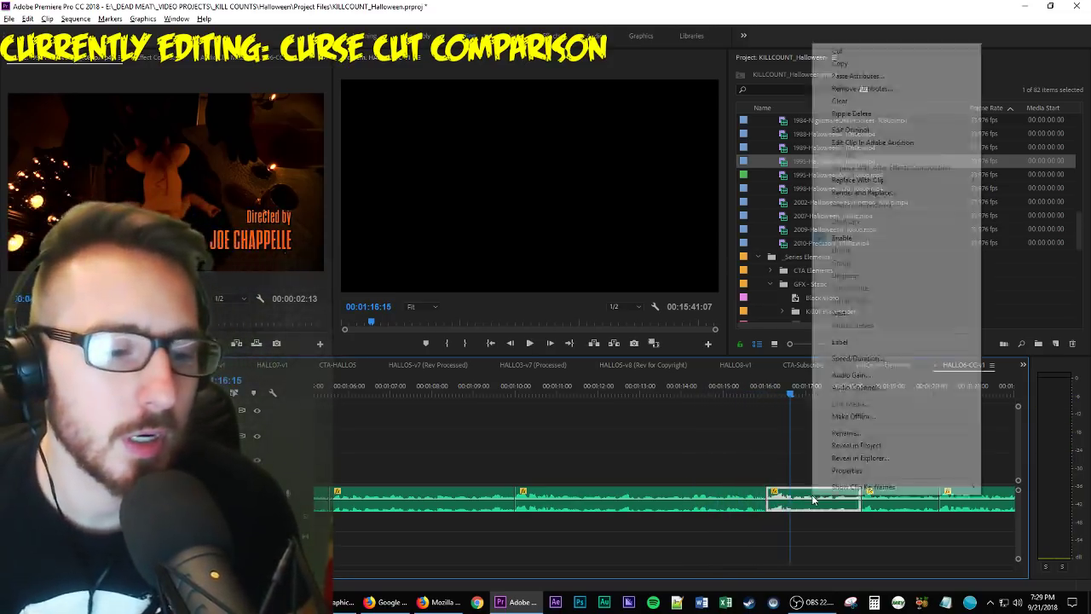
pyautogui.moveTo(850, 343)
pyautogui.click(1042, 461)
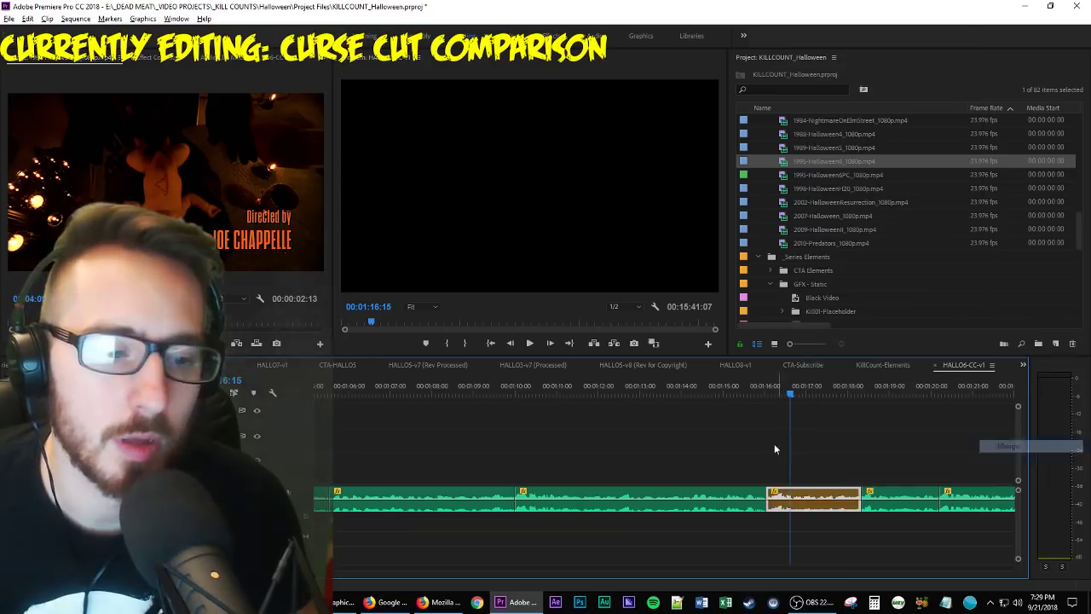
# Resume playback and label the short narration segment directly after the 00:01:16 Mango segment Mango as well.
pyautogui.press('space')
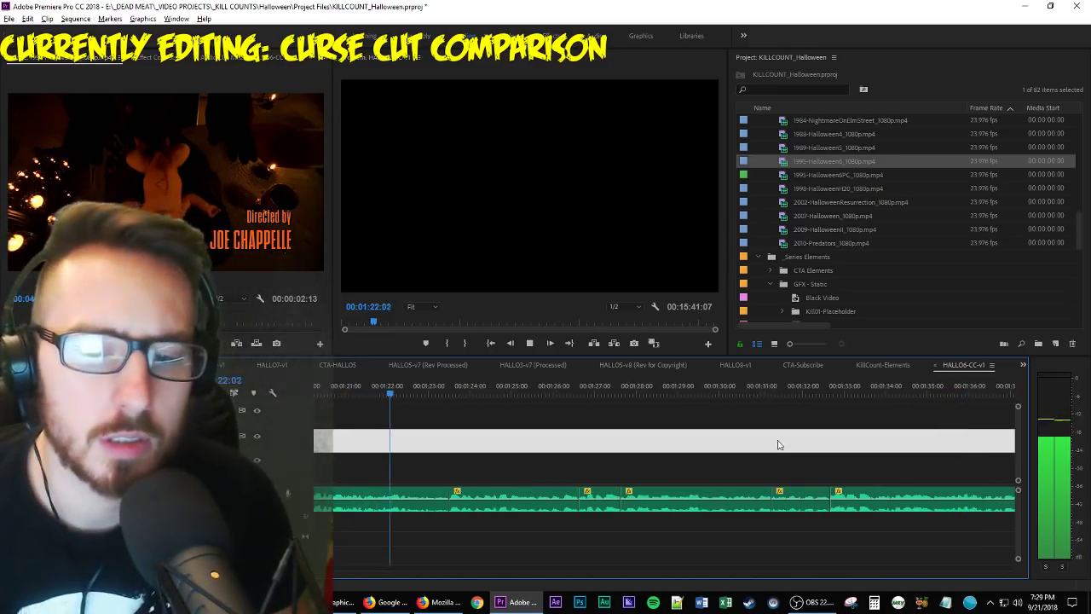
pyautogui.scroll(3, 564, 512)
pyautogui.rightClick(486, 495)
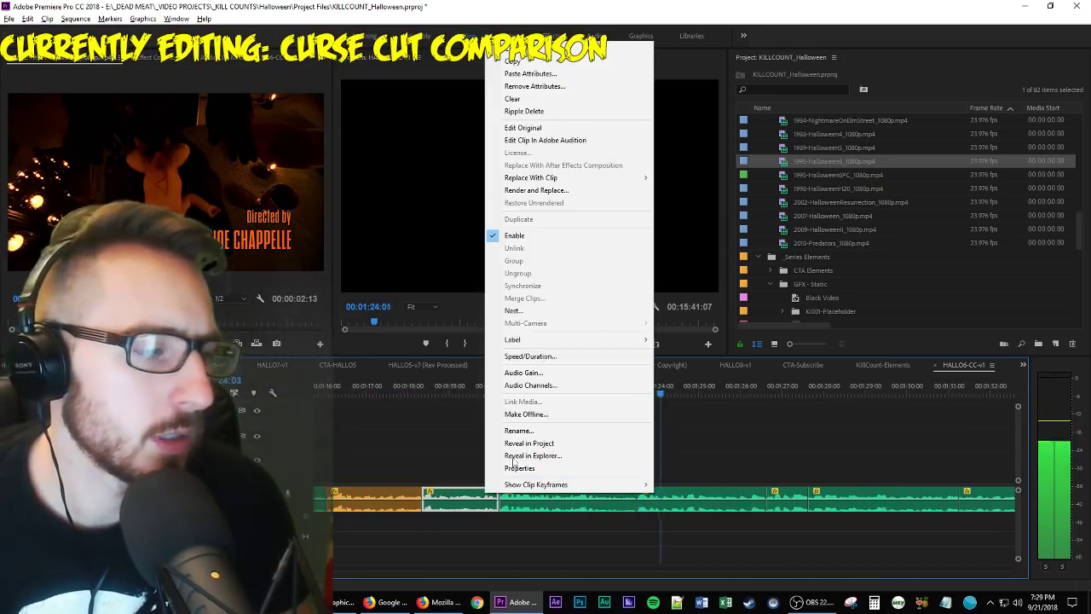
pyautogui.moveTo(575, 341)
pyautogui.click(707, 443)
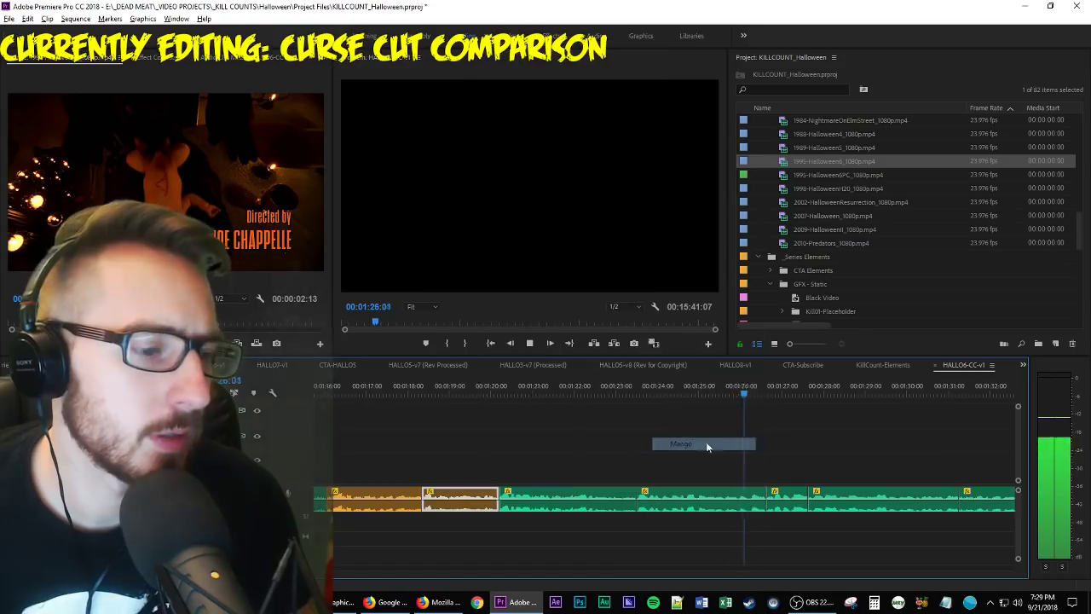
# Keep playing the narration and label the three consecutive segments from about 00:01:39 to 00:01:51 Mango.
pyautogui.scroll(-5, 744, 468)
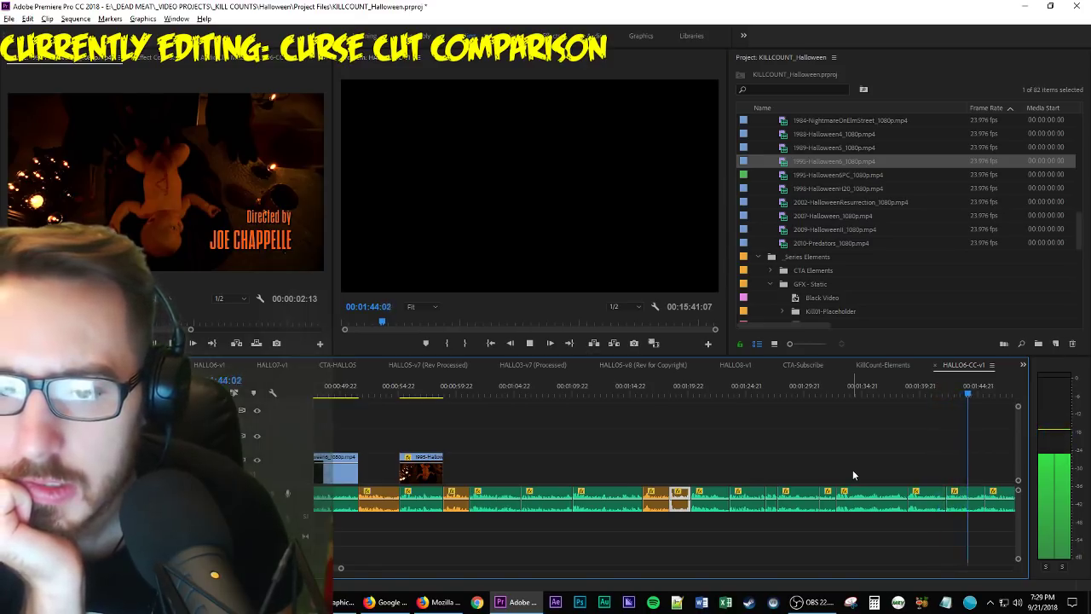
pyautogui.scroll(-5, 852, 470)
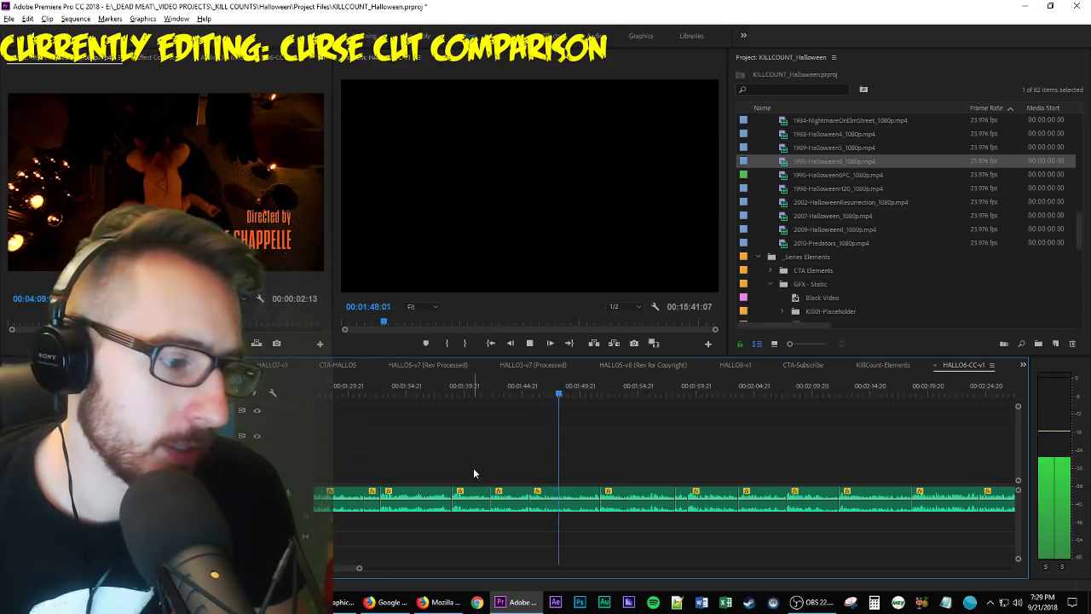
pyautogui.moveTo(473, 467)
pyautogui.mouseDown()
pyautogui.moveTo(580, 492)
pyautogui.moveTo(544, 509)
pyautogui.moveTo(562, 509)
pyautogui.mouseUp()
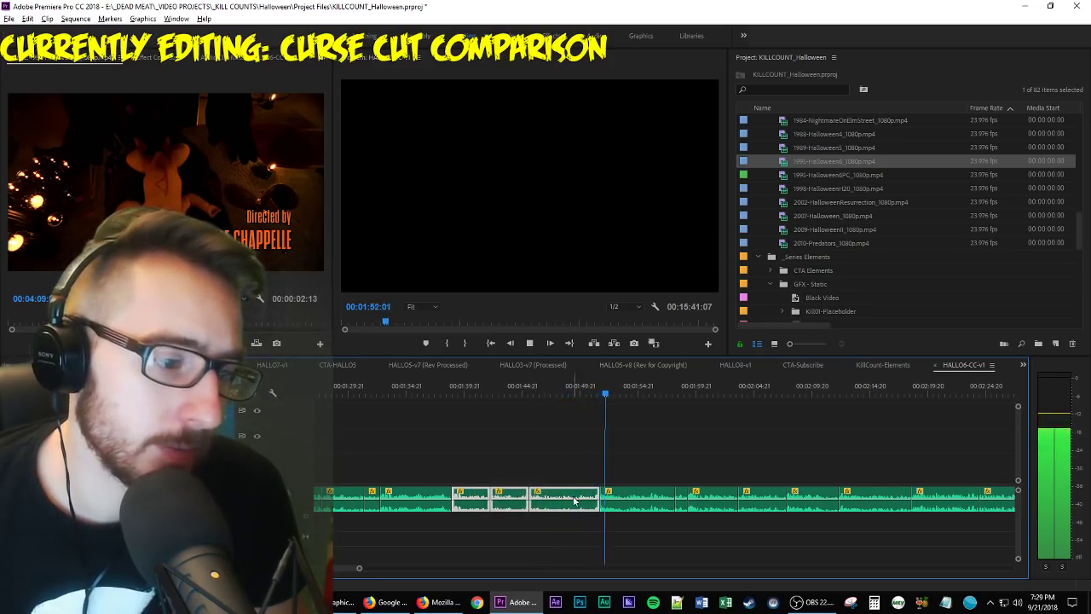
pyautogui.rightClick(573, 501)
pyautogui.moveTo(653, 361)
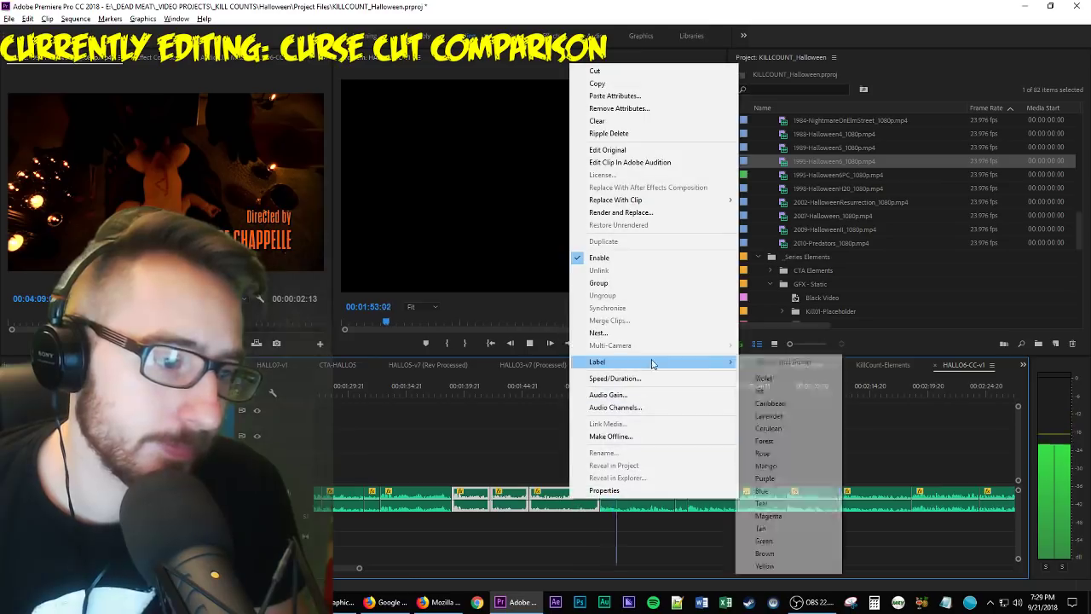
pyautogui.click(794, 472)
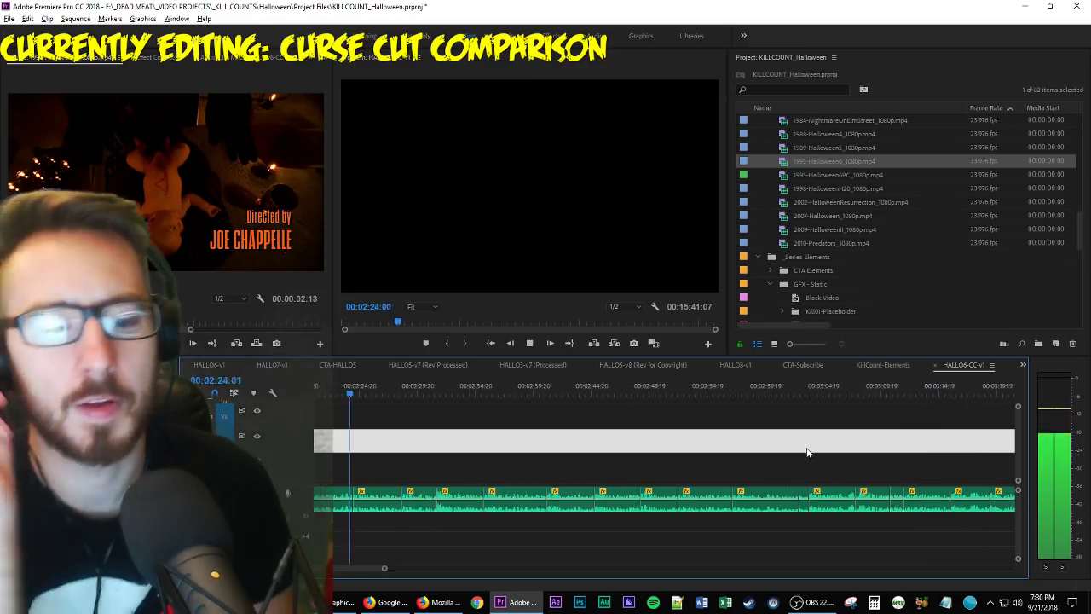
# Label the three consecutive narration segments from about 00:02:18 to 00:02:31 Mango while playback continues.
pyautogui.scroll(3, 445, 468)
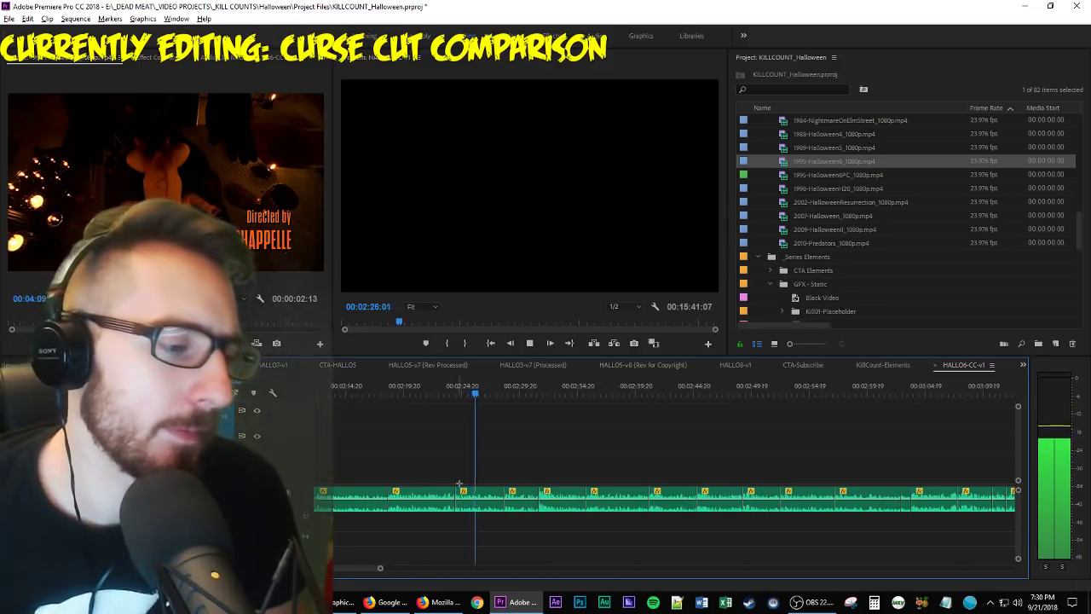
pyautogui.moveTo(419, 478); pyautogui.dragTo(524, 499)
pyautogui.rightClick(525, 499)
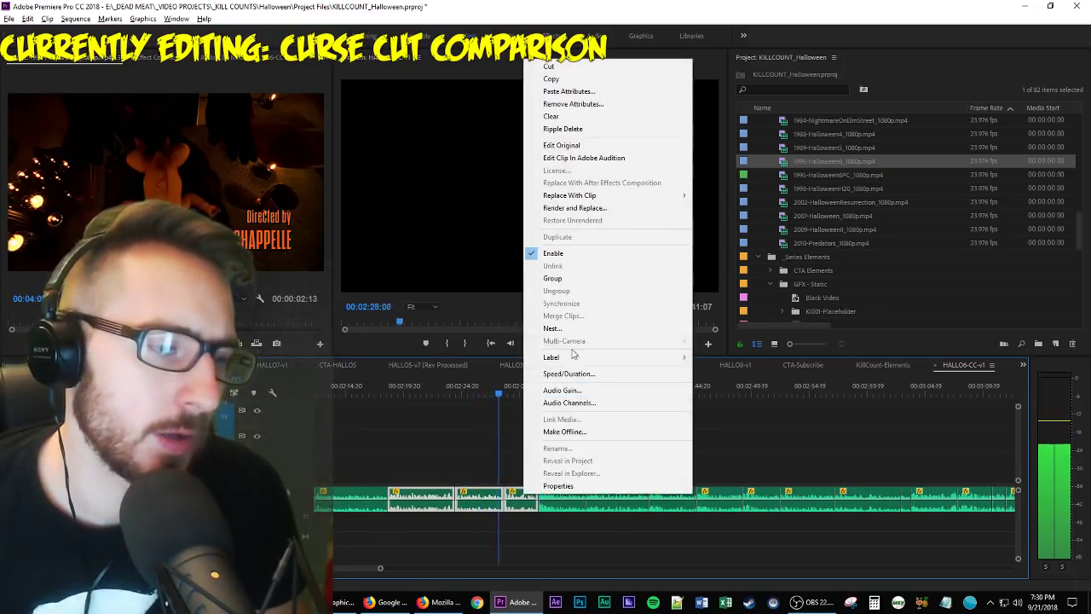
pyautogui.moveTo(648, 357)
pyautogui.click(746, 466)
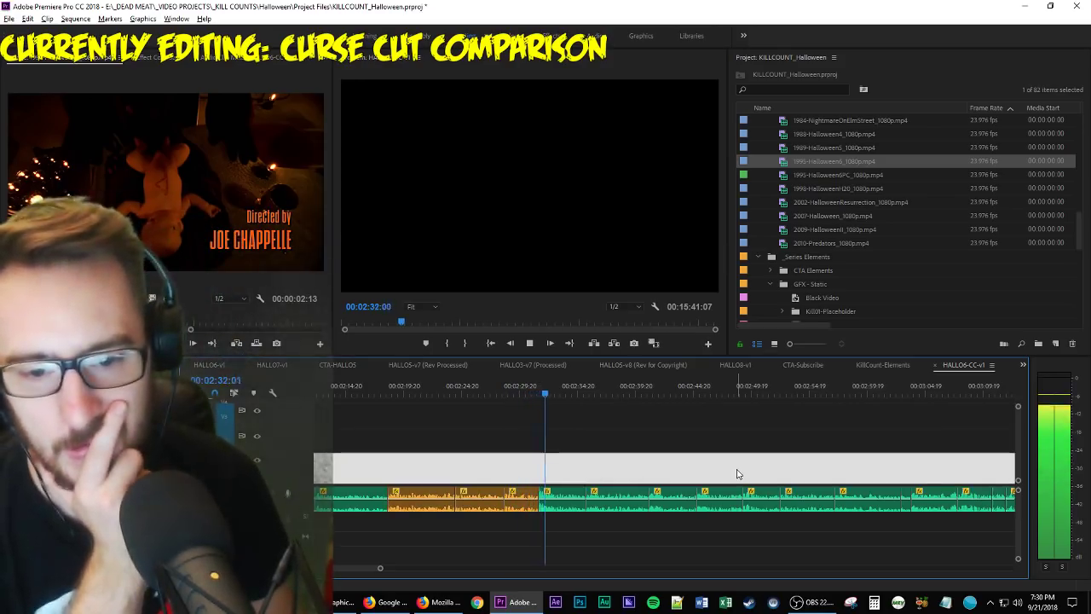
# Play on through the narration and label the single segment from about 00:02:45 to 00:02:49 Mango.
pyautogui.press('space')
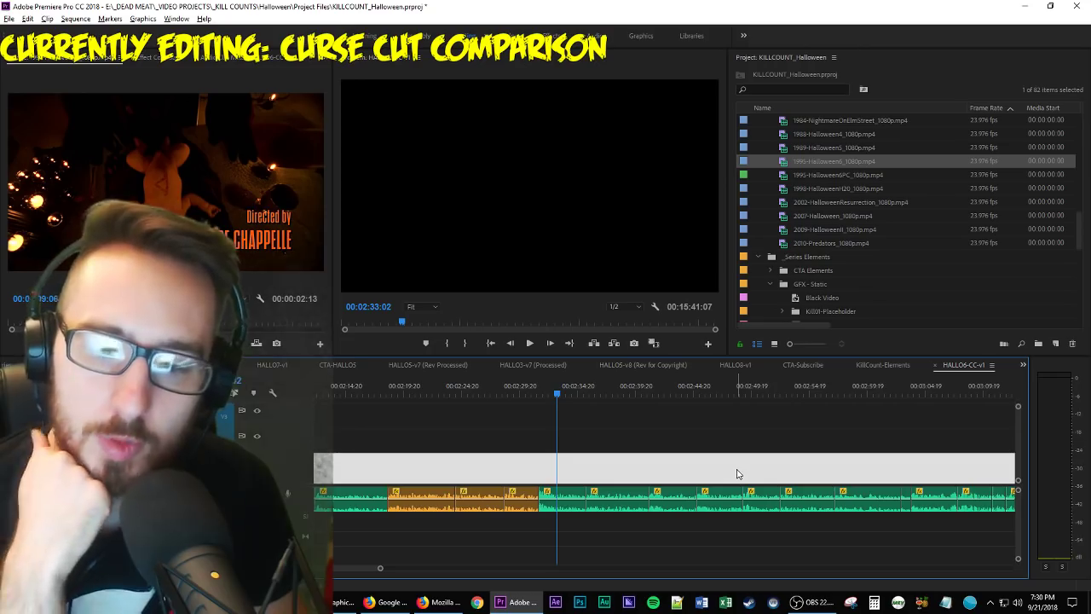
pyautogui.press('space')
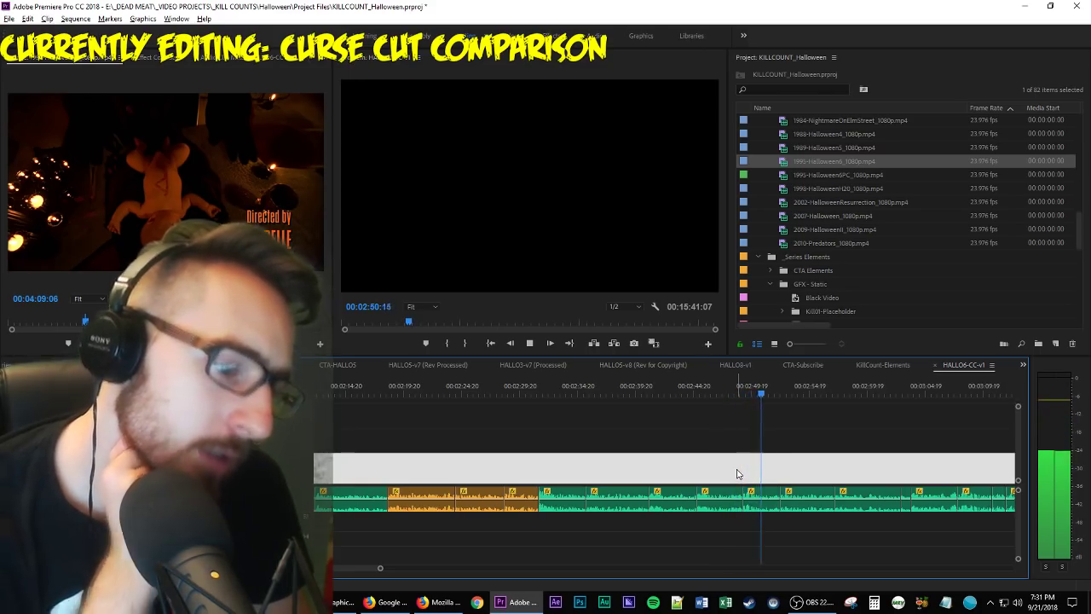
pyautogui.rightClick(715, 496)
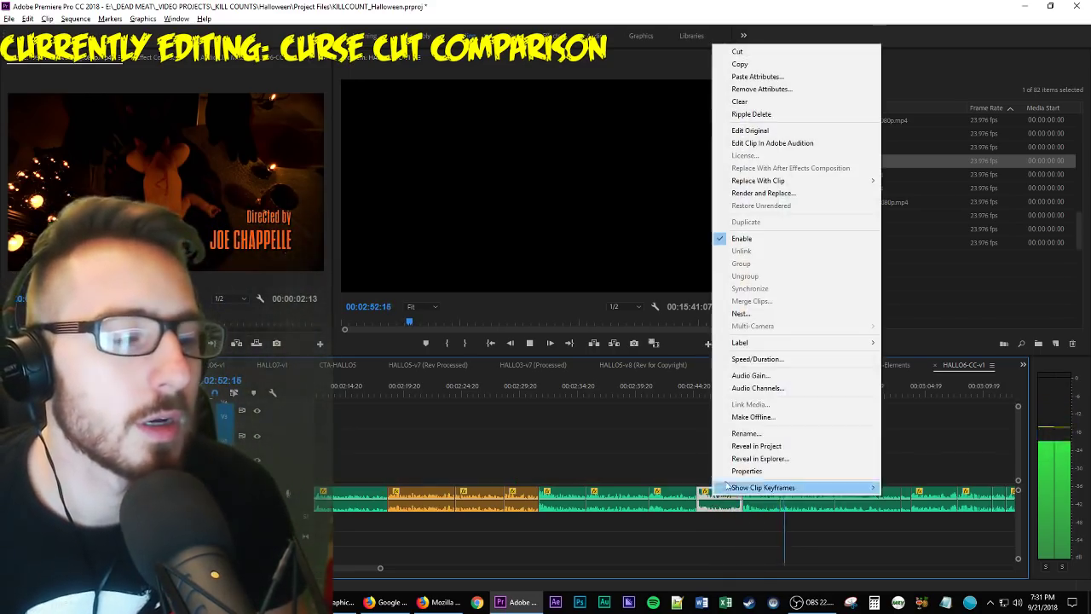
pyautogui.moveTo(782, 342)
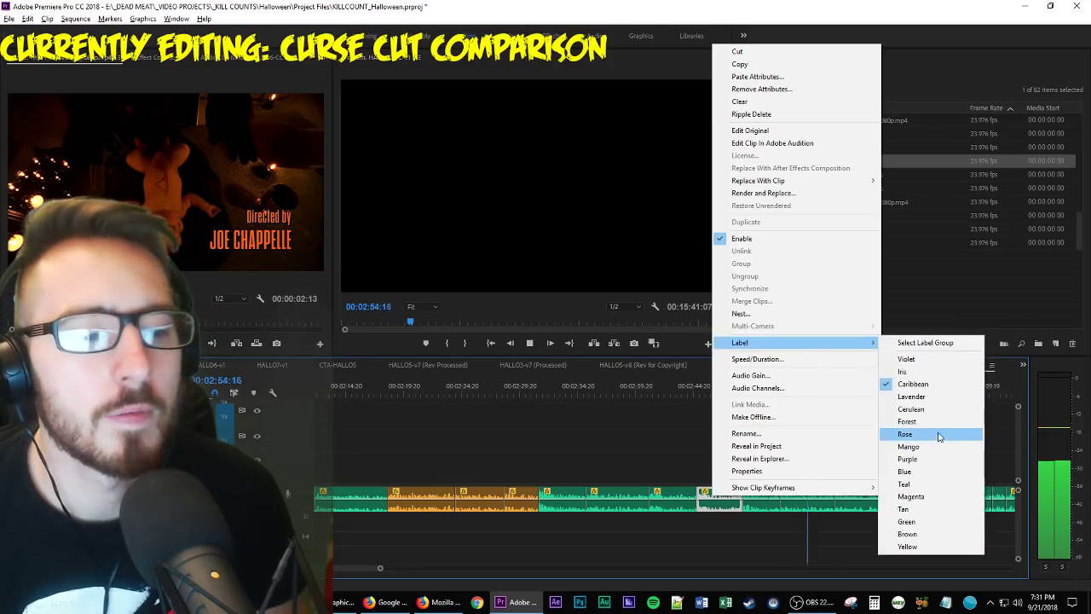
pyautogui.click(908, 446)
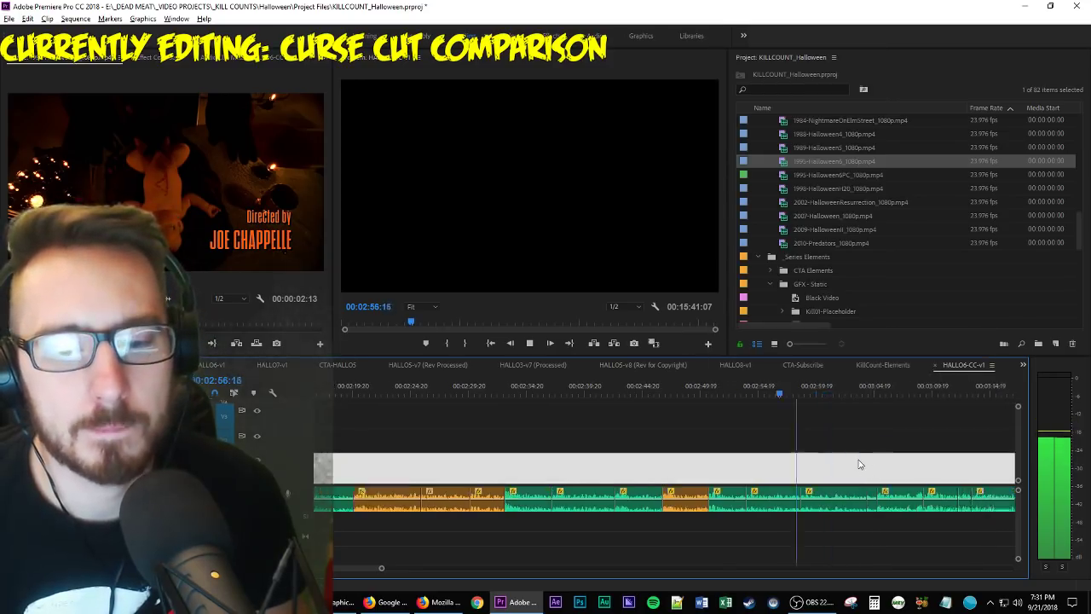
# Listen through the remaining narration and label the last group of segments before the gap, from about 00:03:16 to 00:03:33, Mango.
pyautogui.scroll(-1, 857, 461)
pyautogui.scroll(1, 853, 459)
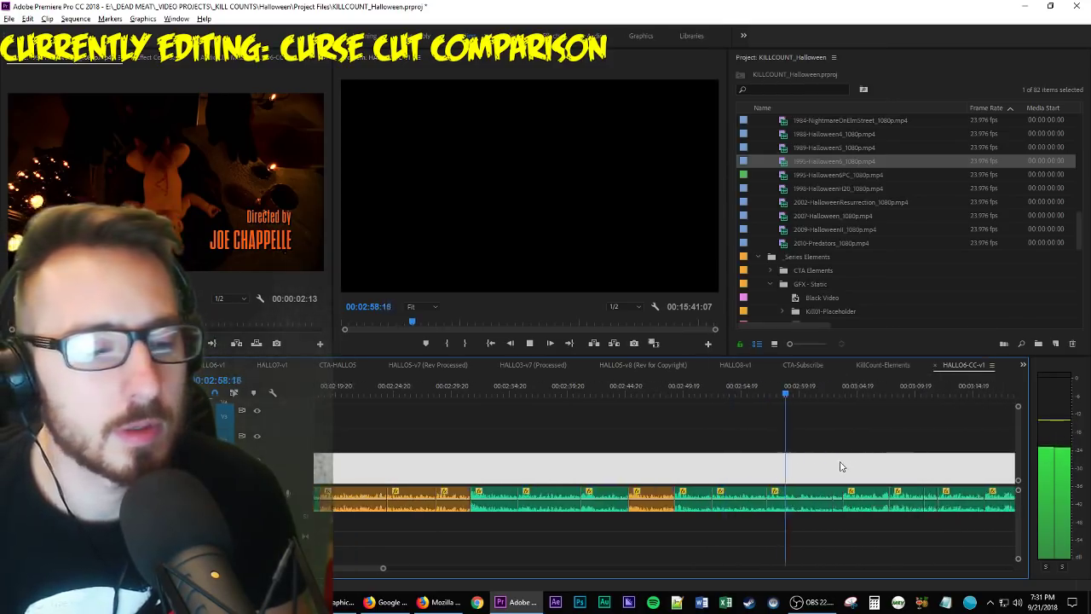
pyautogui.scroll(-2, 858, 461)
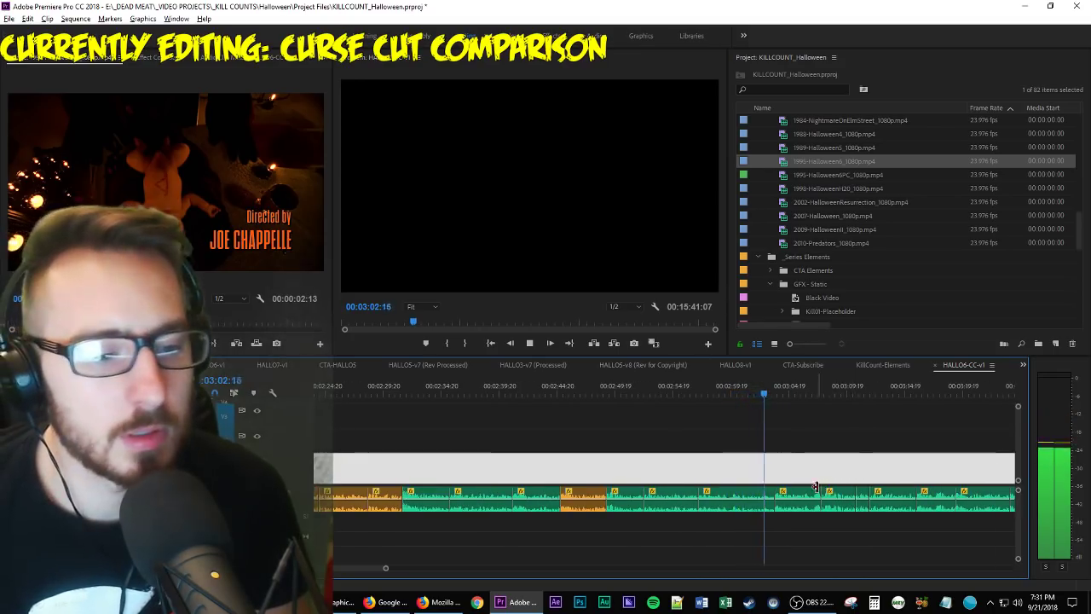
pyautogui.scroll(-2, 767, 477)
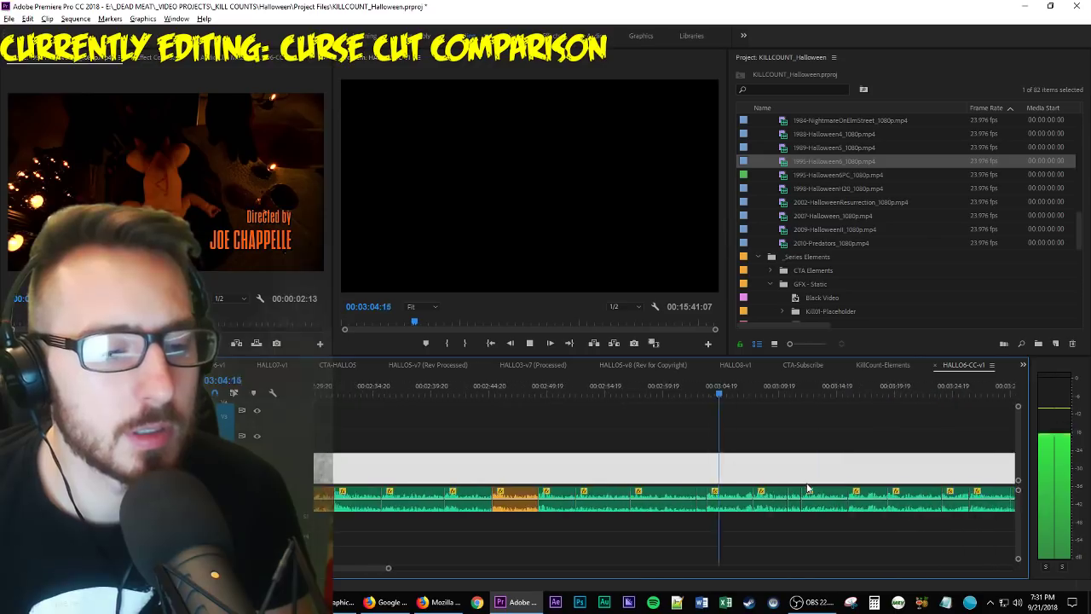
pyautogui.scroll(-2, 712, 459)
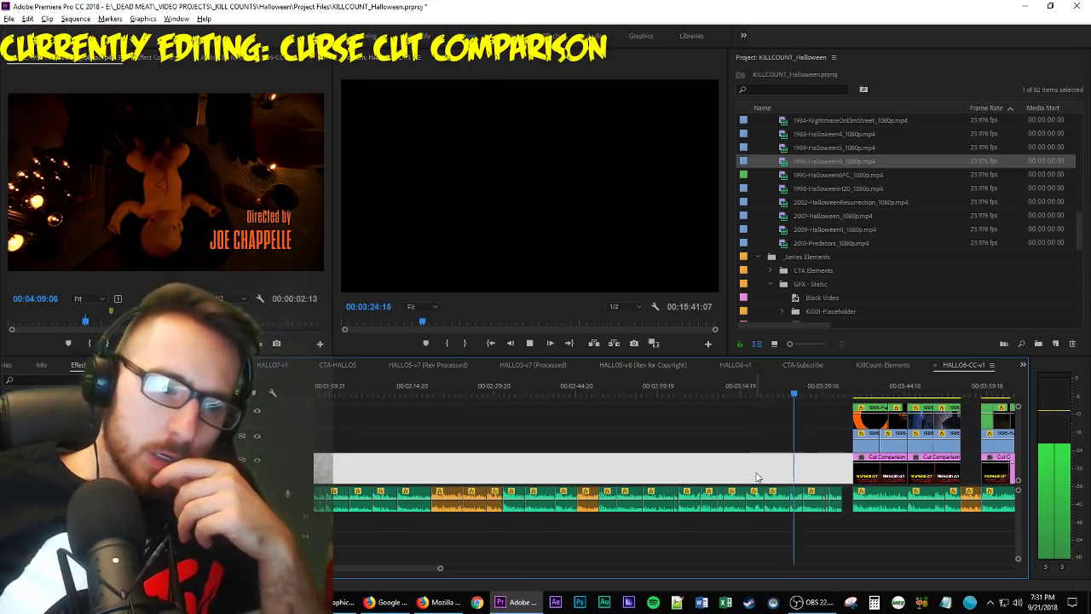
pyautogui.click(801, 482)
pyautogui.moveTo(801, 481); pyautogui.dragTo(750, 503)
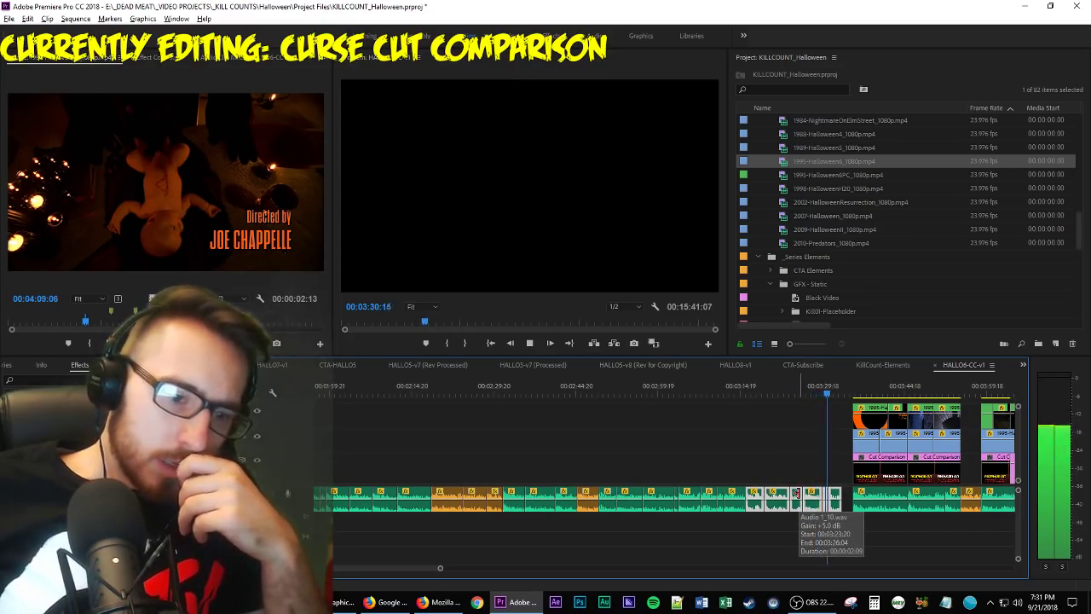
pyautogui.rightClick(805, 493)
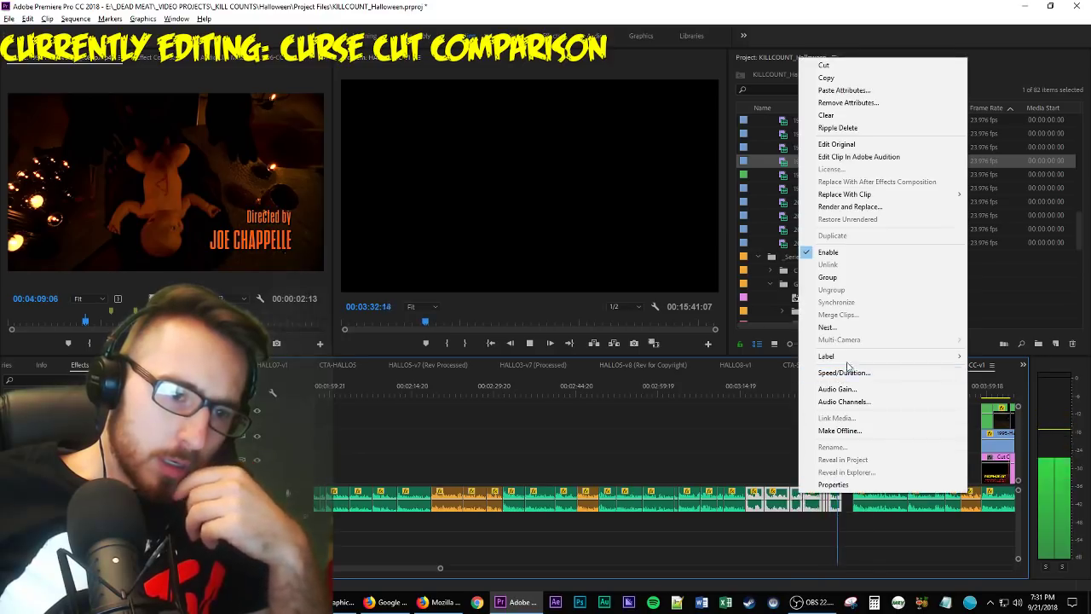
pyautogui.moveTo(852, 356)
pyautogui.click(994, 461)
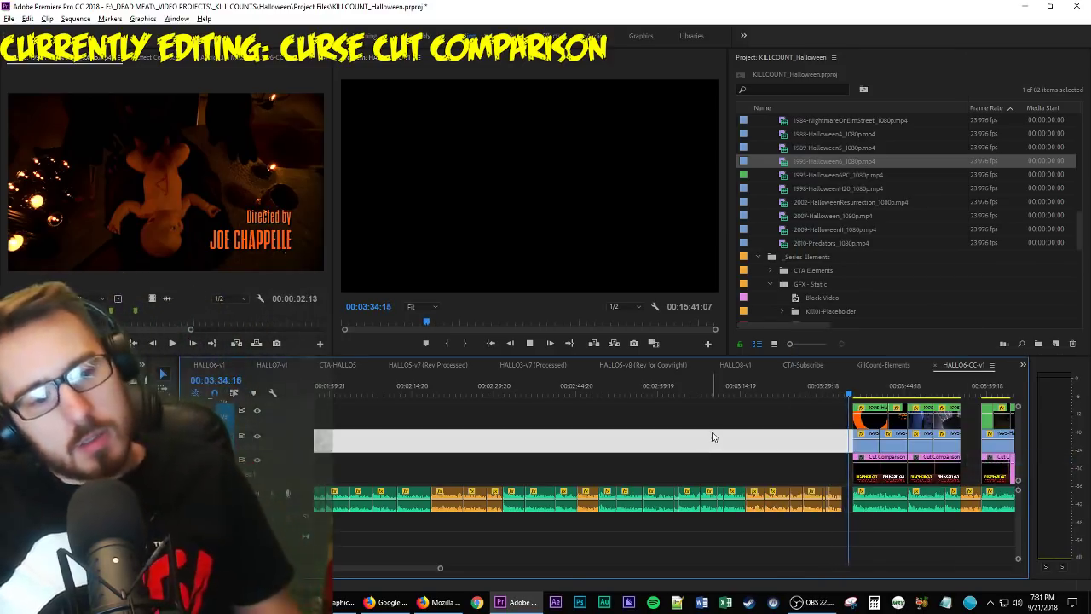
# Save the project and switch to OBS.
pyautogui.press('\\')
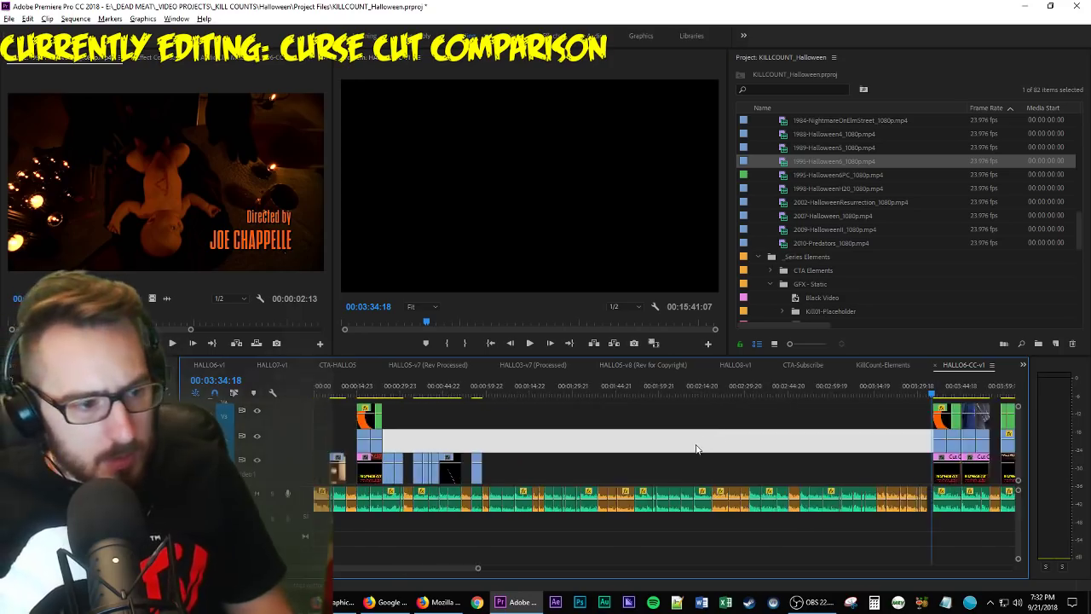
pyautogui.hotkey('ctrl', 's')
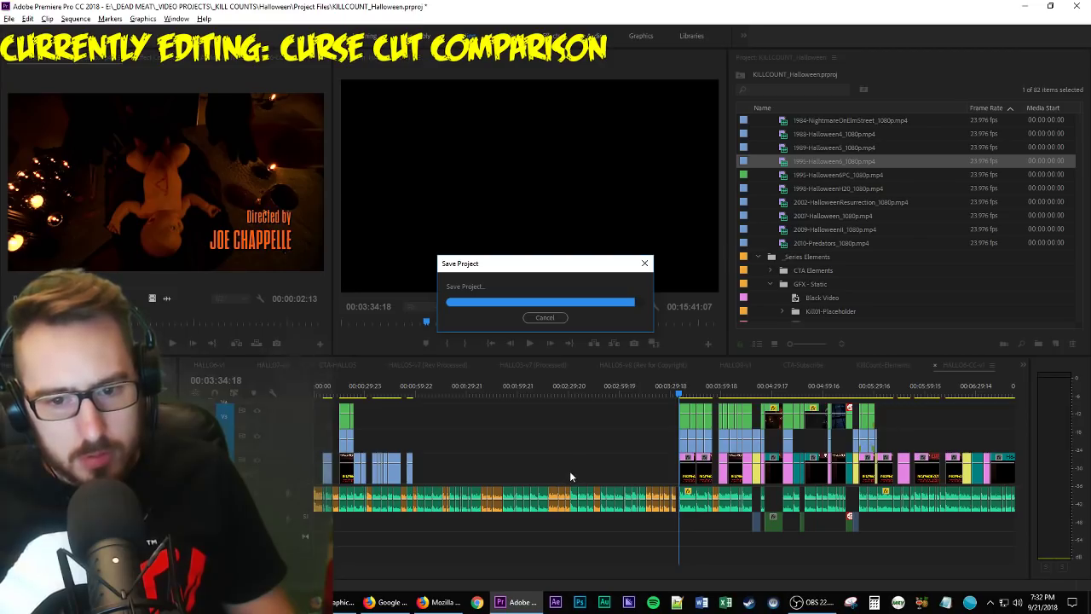
pyautogui.press('-')
pyautogui.press('-')
pyautogui.press('-')
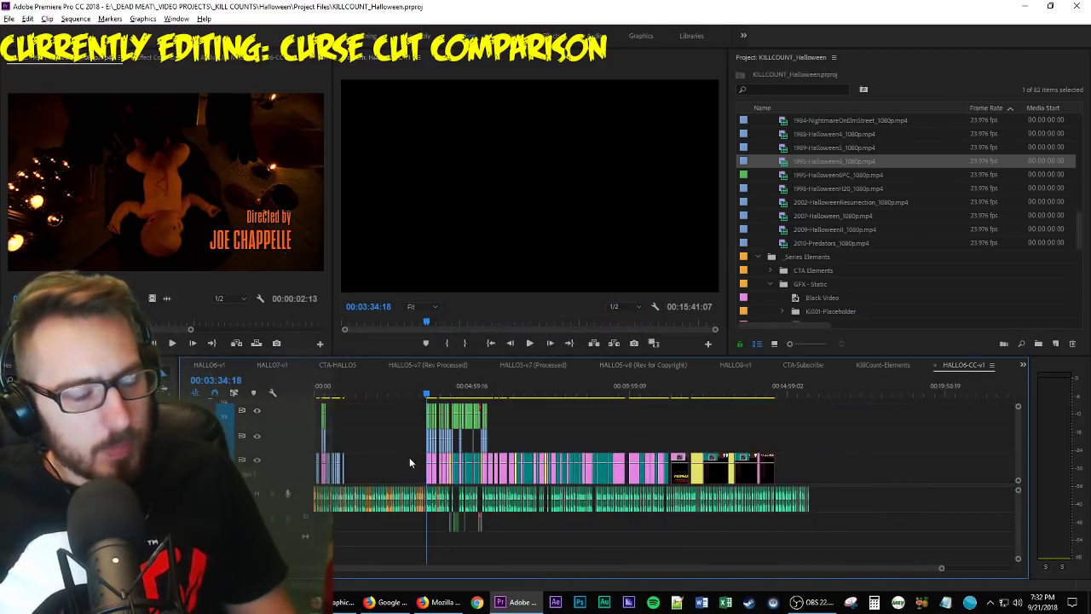
pyautogui.scroll(4, 474, 488)
pyautogui.scroll(10, 473, 488)
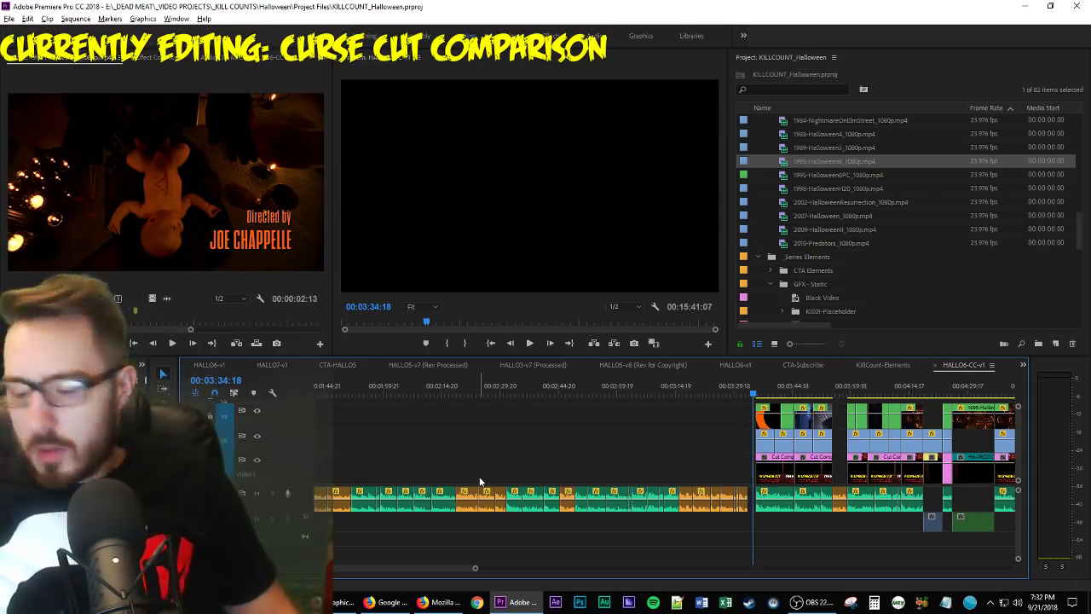
pyautogui.click(809, 608)
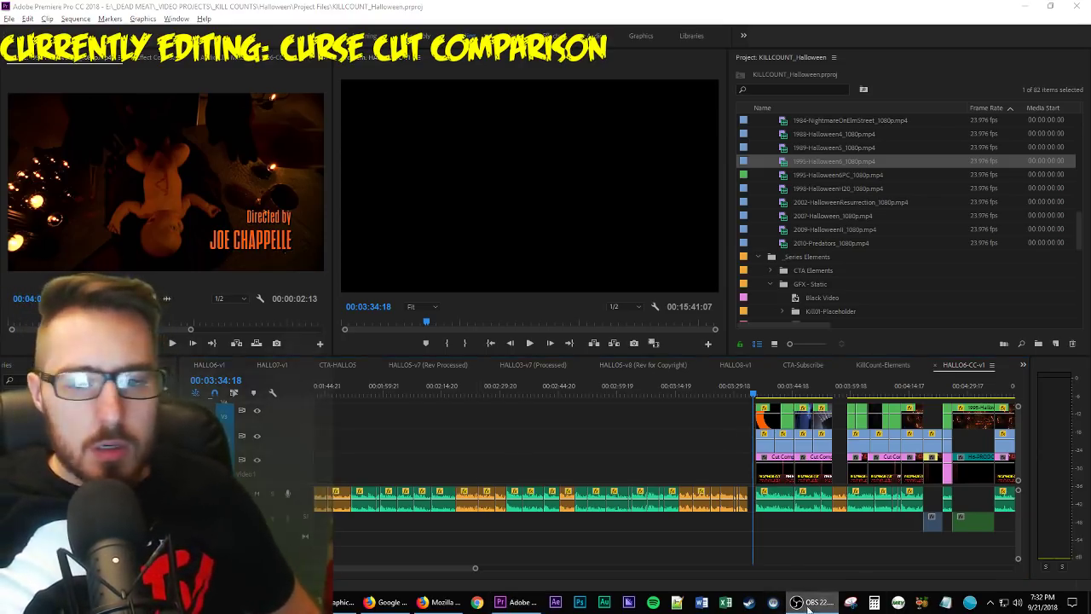
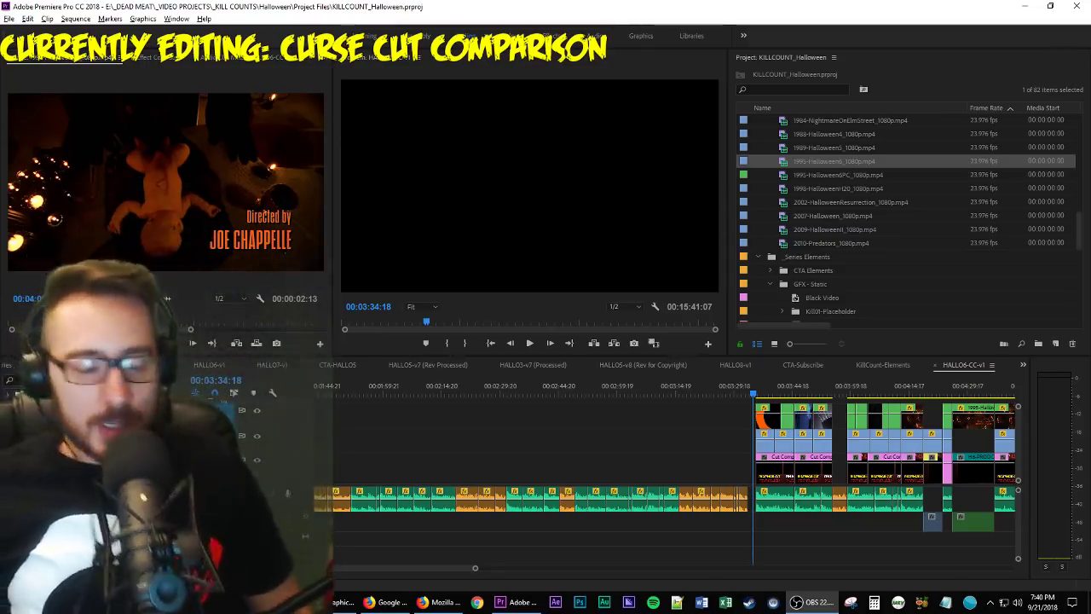
# Return to the sequence and move the playhead back to 00:00:57:10, near the end of the director credit shot.
pyautogui.hscroll(-5, 503, 482)
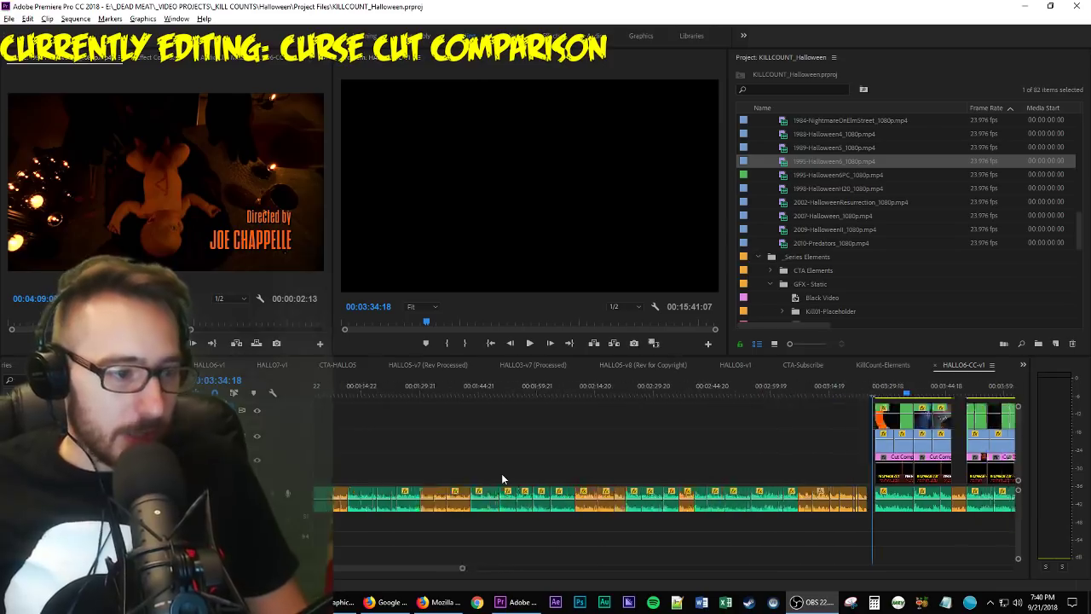
pyautogui.hscroll(-3, 500, 487)
pyautogui.click(545, 390)
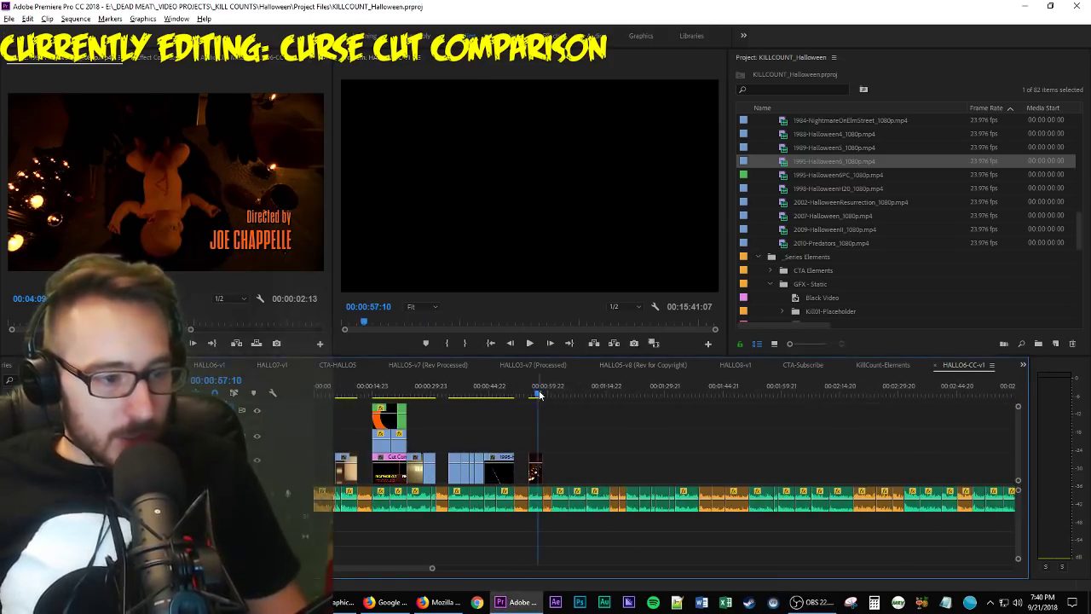
# Play the narration following the director credit shot, return the playhead to 00:01:00:19 and save the project.
pyautogui.press('=')
pyautogui.press('=')
pyautogui.press('=')
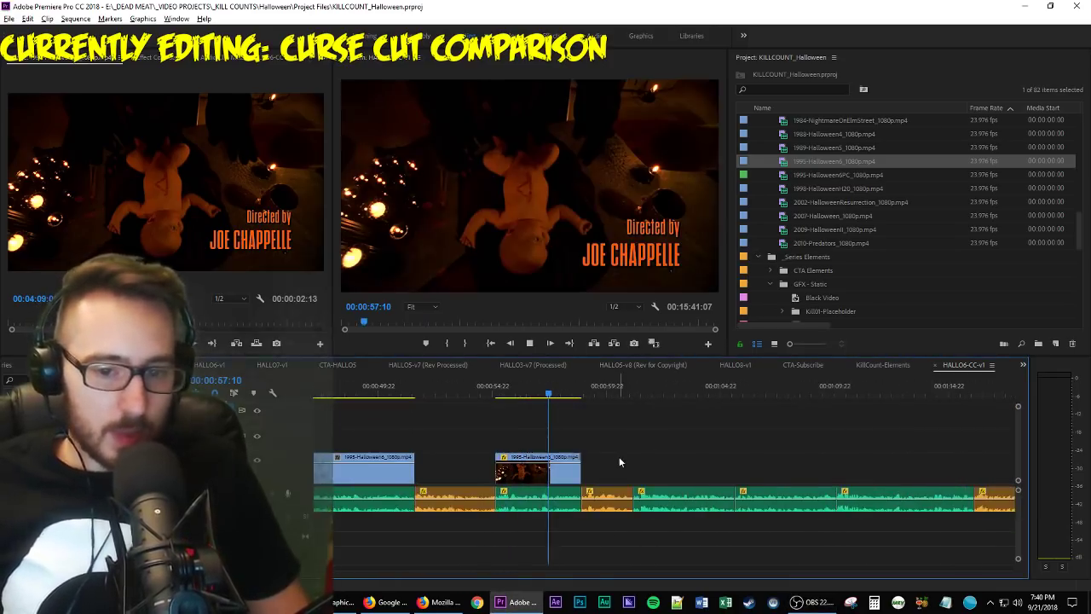
pyautogui.press('space')
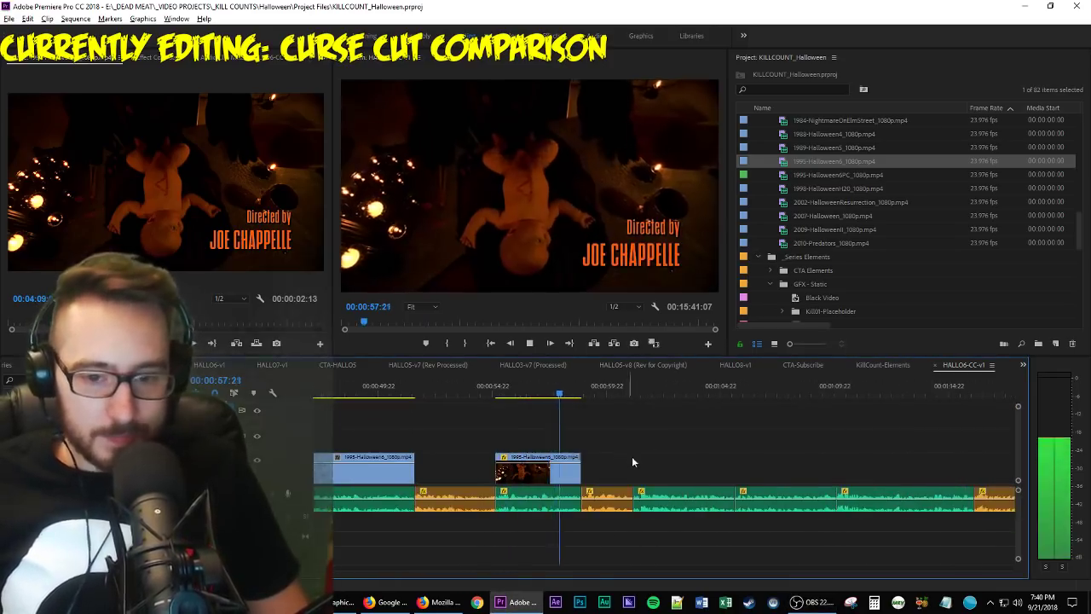
pyautogui.click(753, 478)
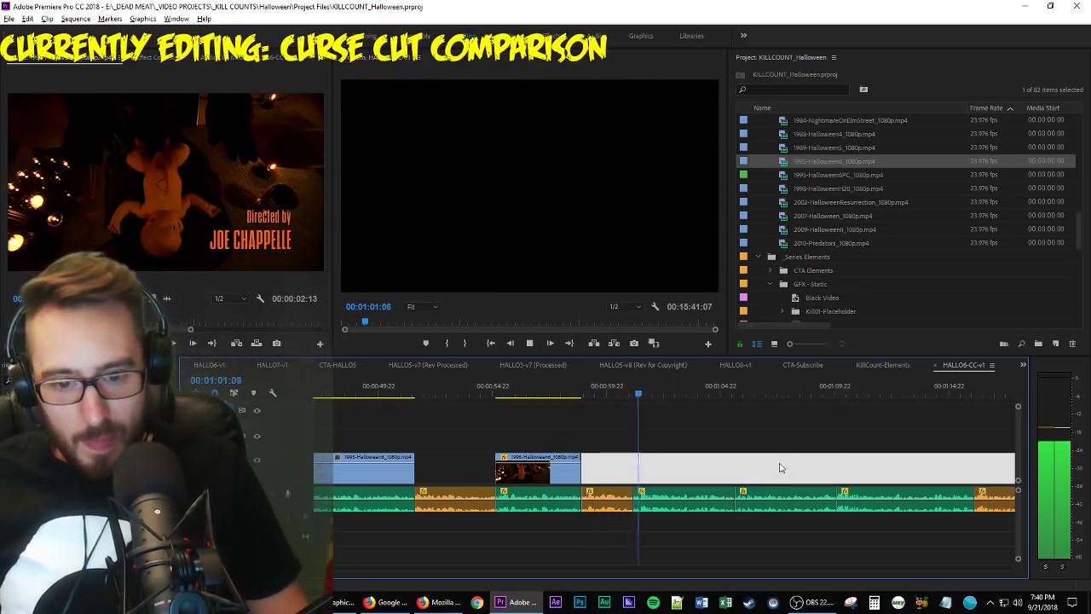
pyautogui.click(844, 448)
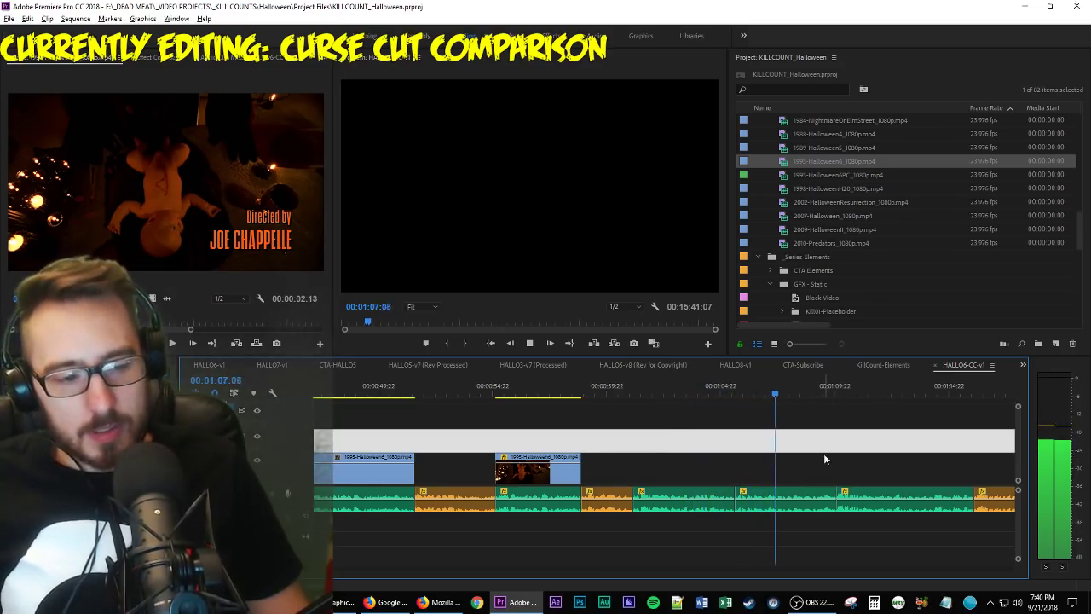
pyautogui.press('space')
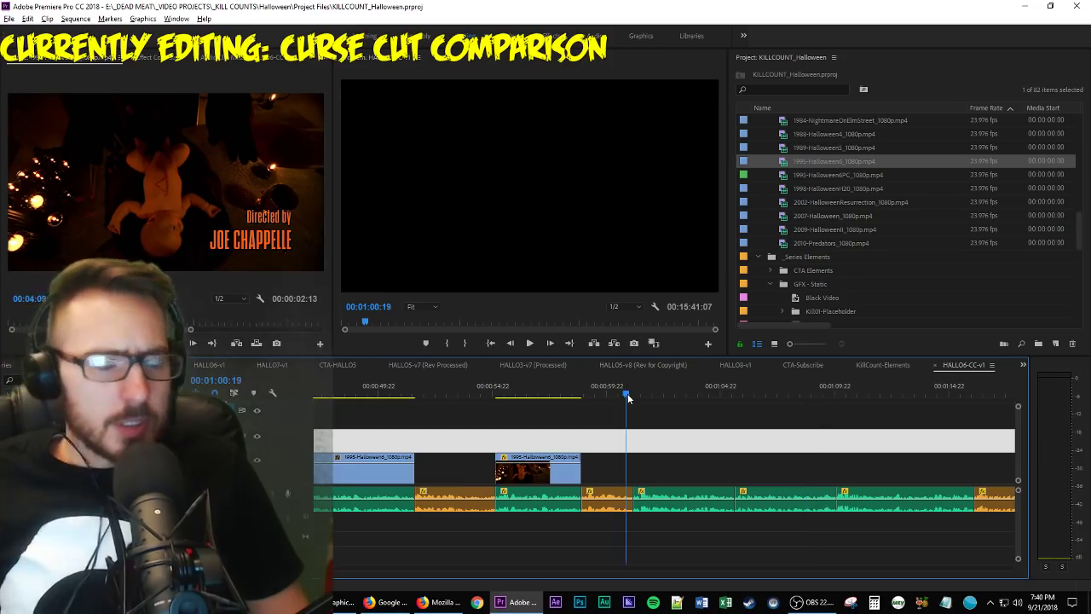
pyautogui.hotkey('ctrl', 's')
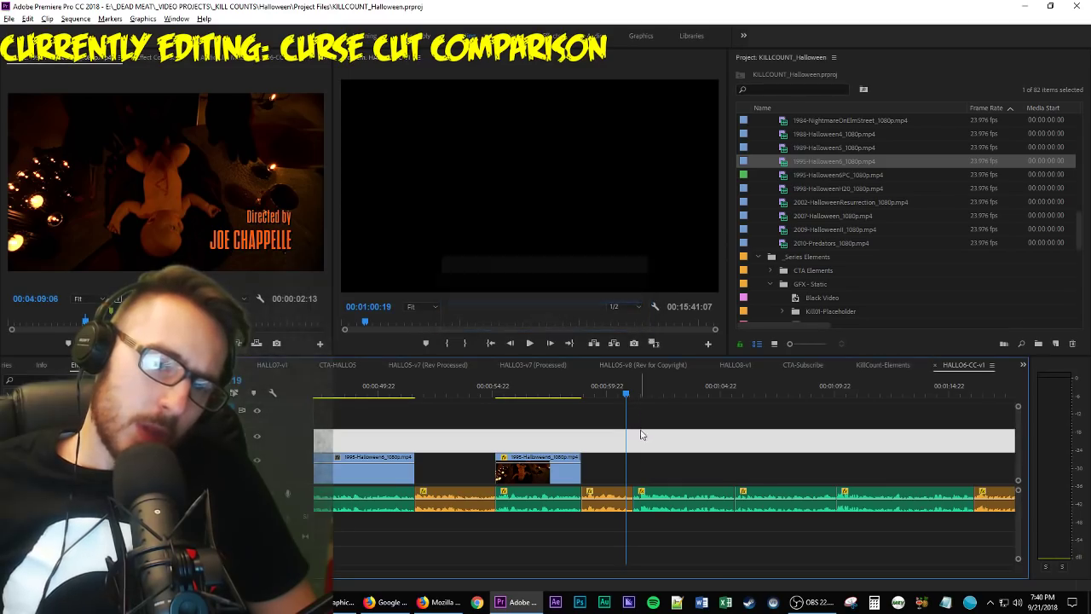
# Duplicate the yellow H6-THEATCUT.psd graphic from the finished section after the gap into the uncovered stretch just past the playhead.
pyautogui.press('-')
pyautogui.press('-')
pyautogui.press('-')
pyautogui.press('-')
pyautogui.press('-')
pyautogui.press('-')
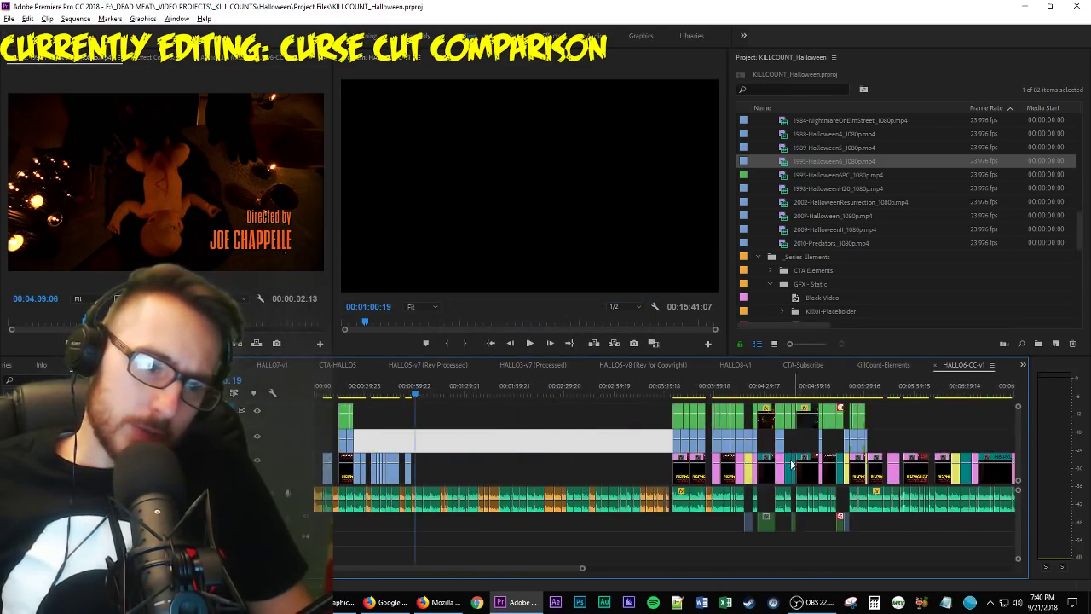
pyautogui.moveTo(751, 479); pyautogui.dragTo(539, 486)
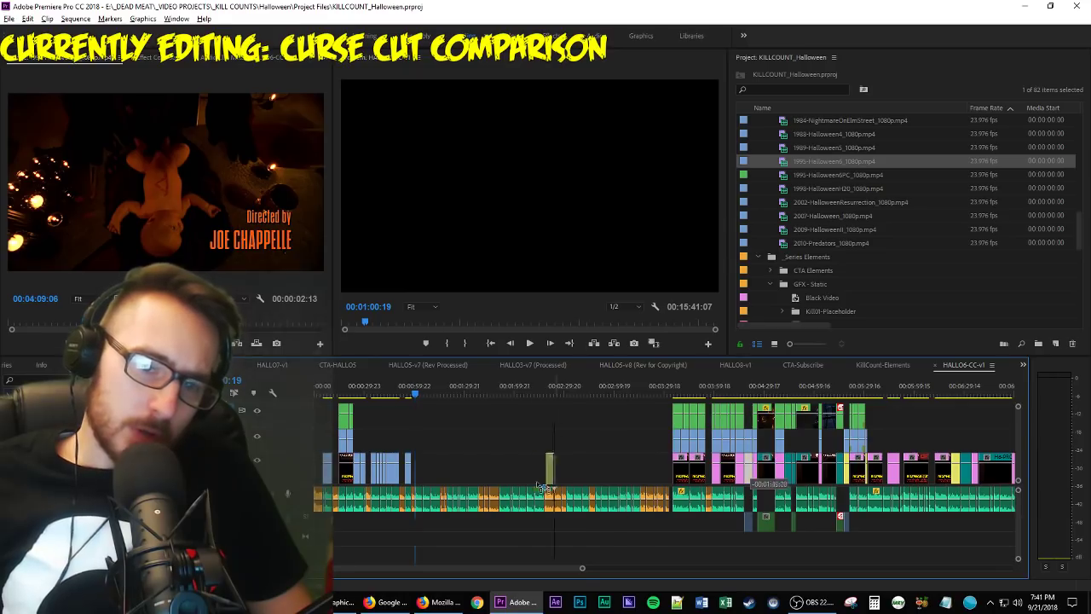
pyautogui.moveTo(437, 489); pyautogui.dragTo(430, 488)
# Move the copied theatrical cut graphic to start with the narration segment at 00:01:01:02 and check it in playback.
pyautogui.press('=')
pyautogui.press('=')
pyautogui.press('=')
pyautogui.press('=')
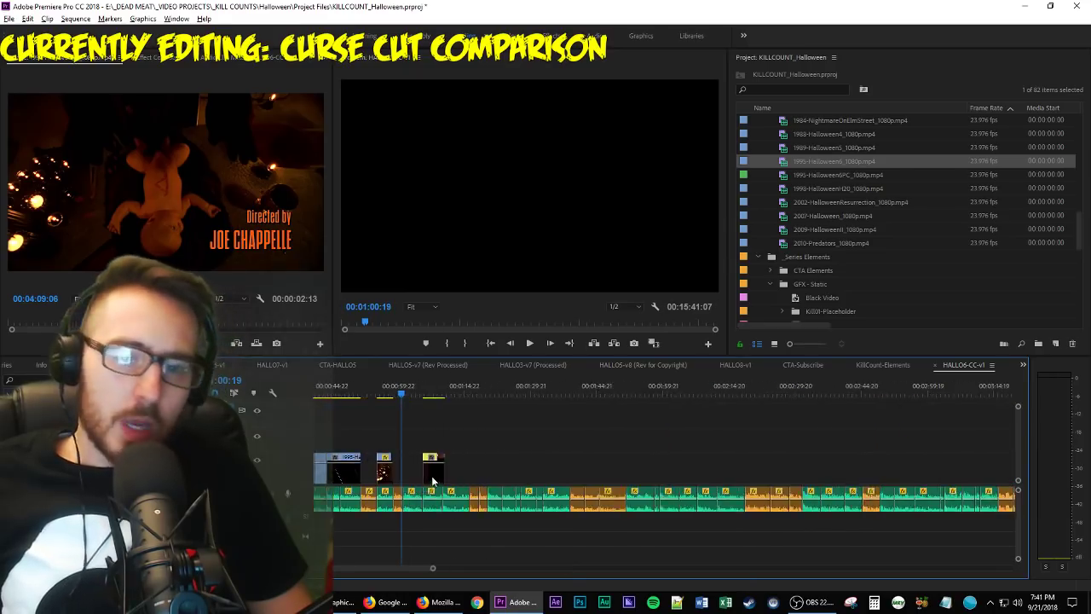
pyautogui.scroll(8, 607, 485)
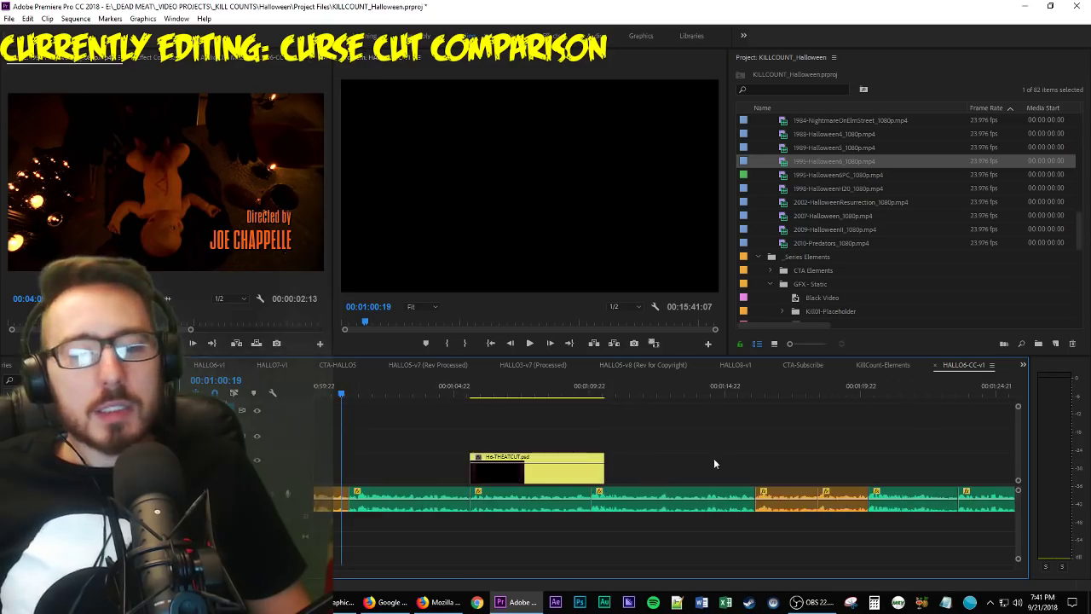
pyautogui.moveTo(615, 484); pyautogui.dragTo(495, 484)
pyautogui.press('space')
pyautogui.press('space')
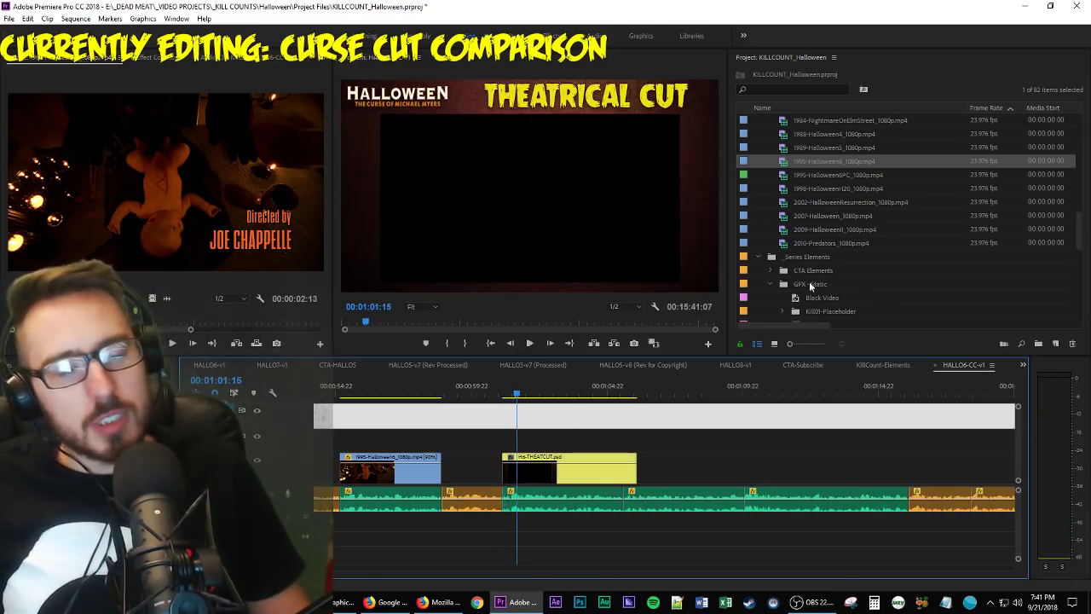
# Mark the bloodied woman shot from about 00:18:37 to 00:18:41 in the source film and place it above the theatrical cut graphic.
pyautogui.click(128, 248)
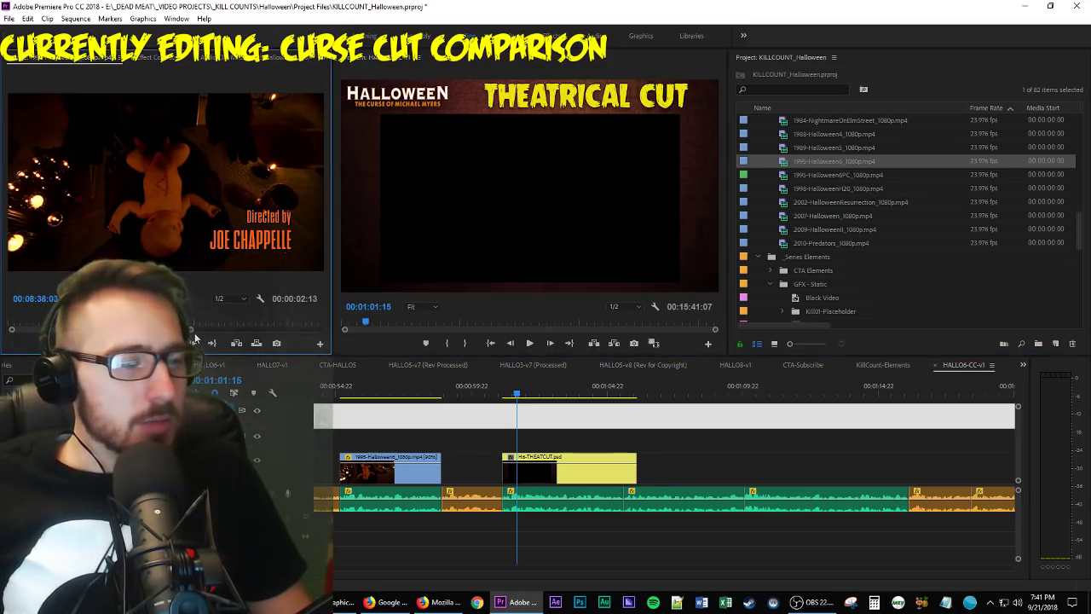
pyautogui.moveTo(193, 331); pyautogui.dragTo(327, 330)
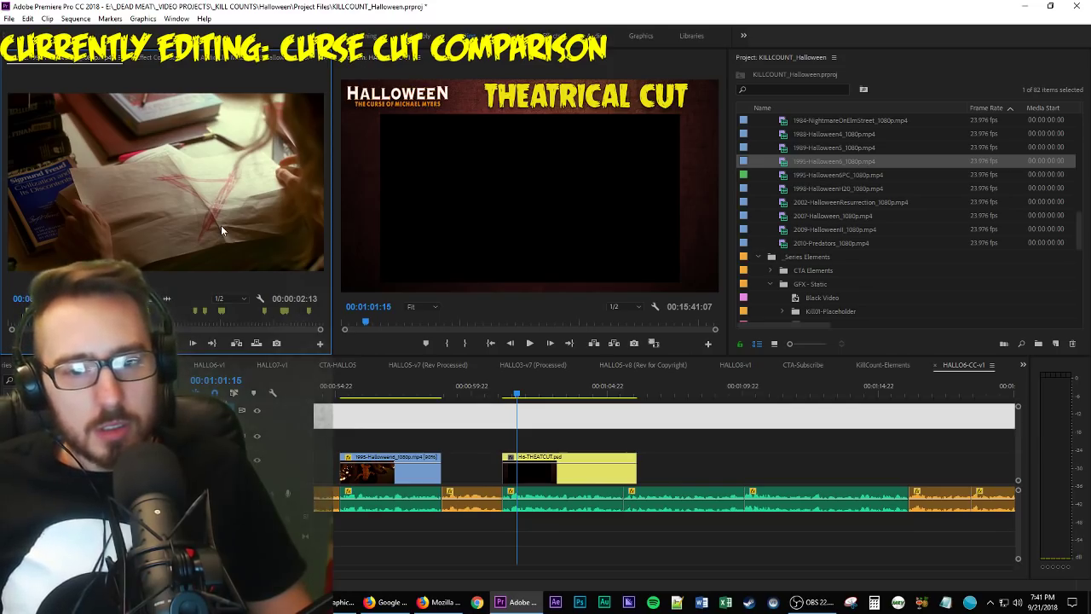
pyautogui.press('space')
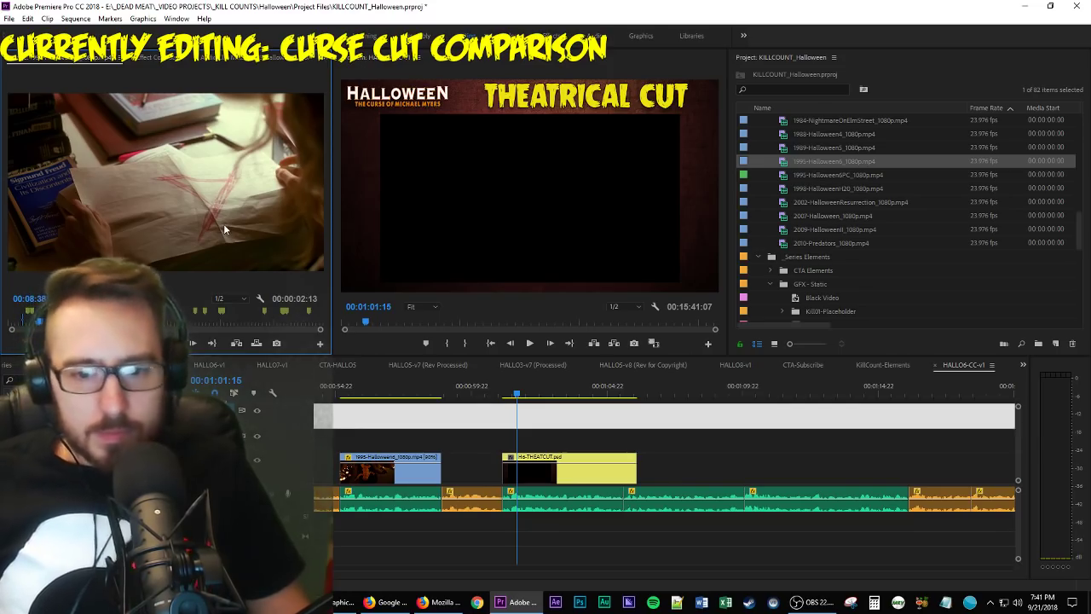
pyautogui.press('Down')
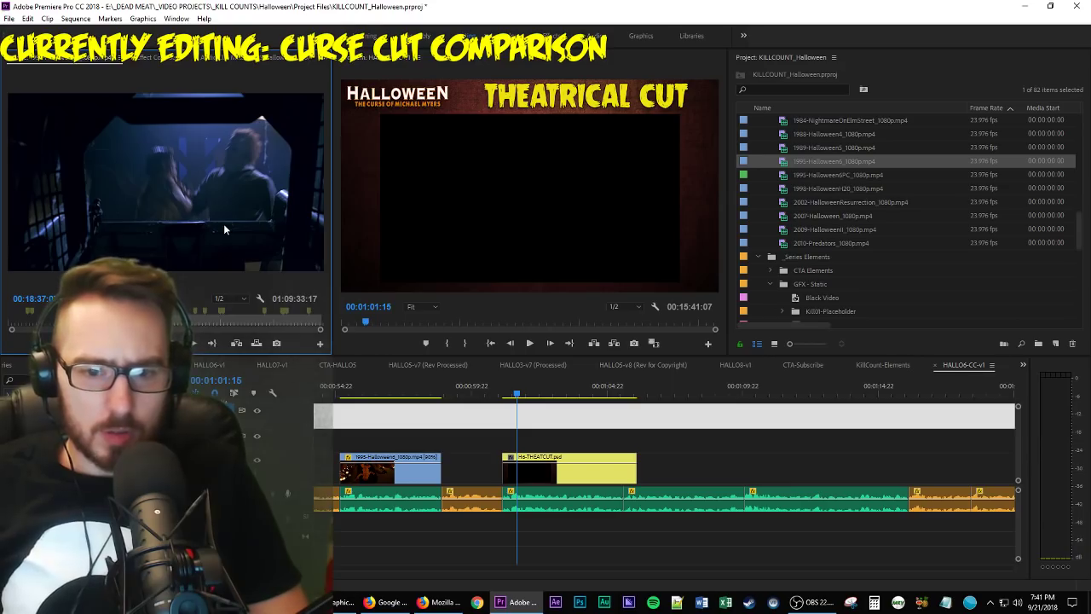
pyautogui.press('space')
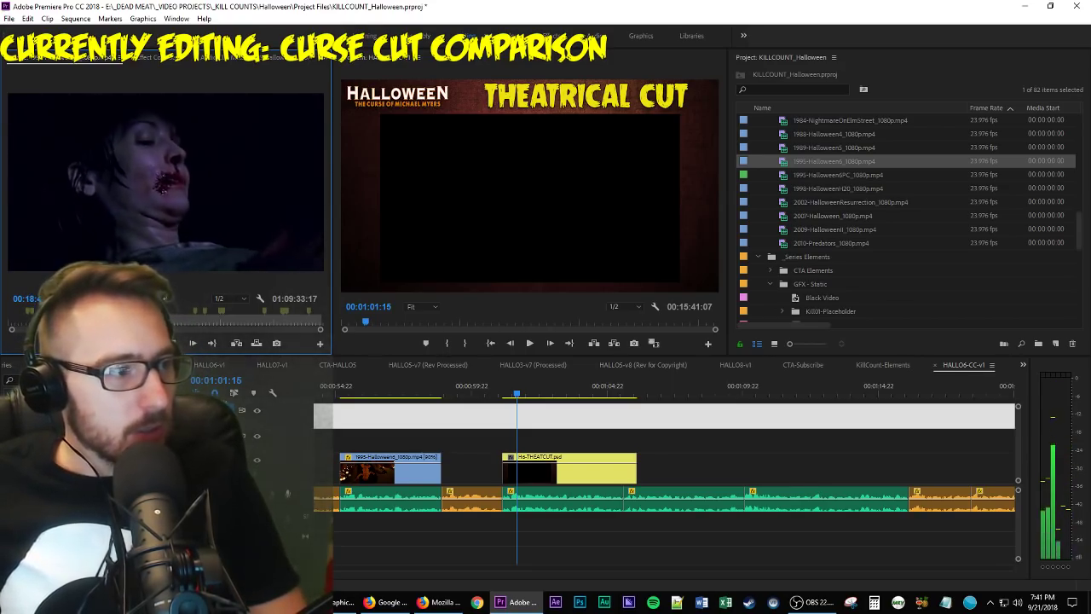
pyautogui.press('o')
pyautogui.moveTo(332, 290); pyautogui.dragTo(505, 445)
# Copy the Motion settings, position 960, 602 and scale 79, from the framed film clip above the later yellow graphic onto the new clip.
pyautogui.press('-')
pyautogui.press('-')
pyautogui.press('-')
pyautogui.press('-')
pyautogui.press('-')
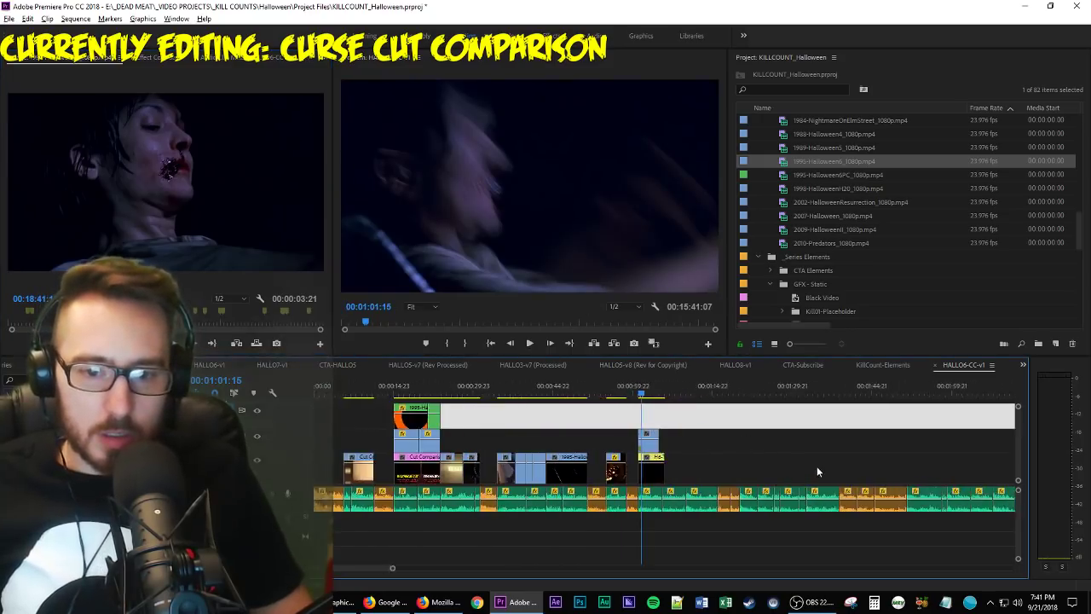
pyautogui.scroll(-3, 733, 490)
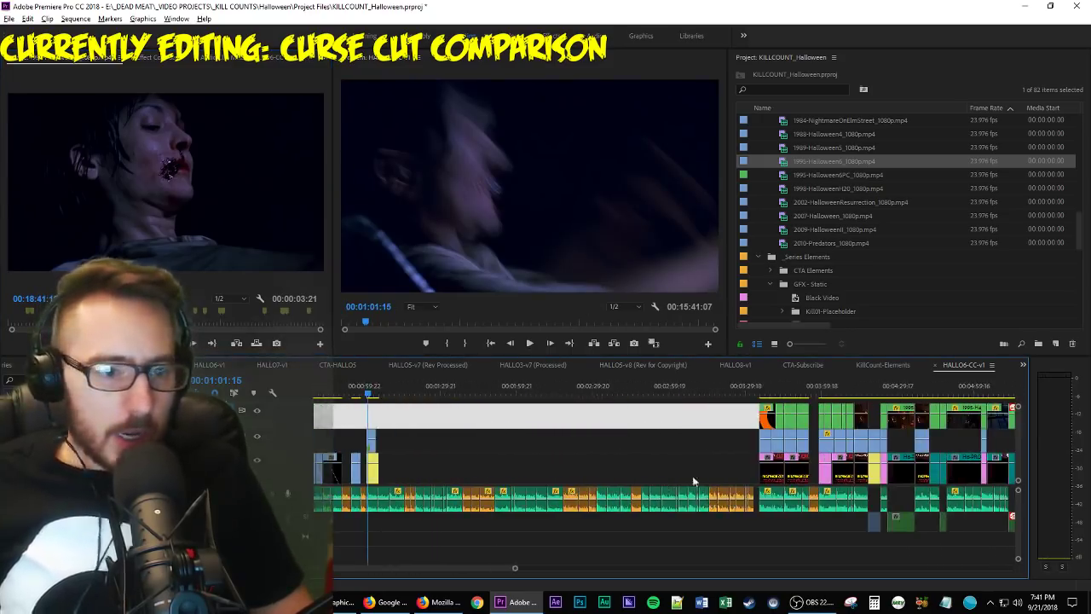
pyautogui.click(876, 446)
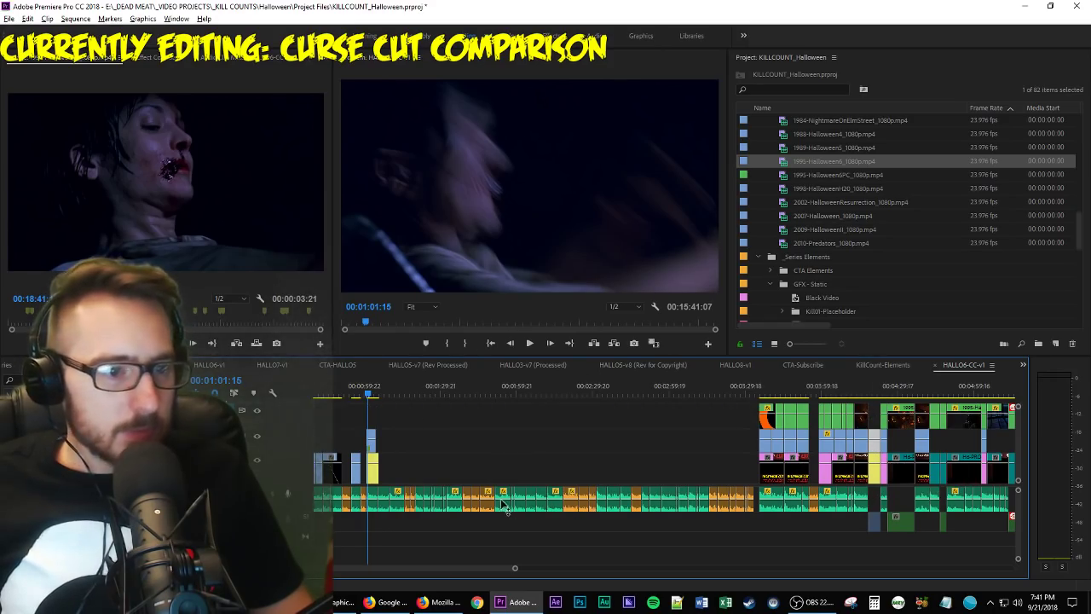
pyautogui.click(157, 58)
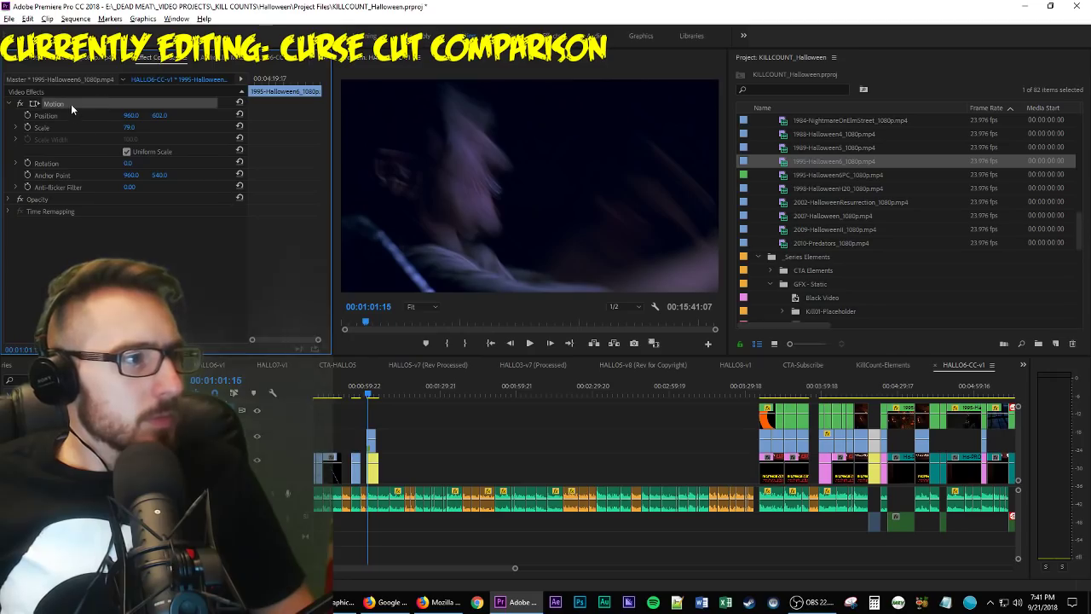
pyautogui.click(369, 440)
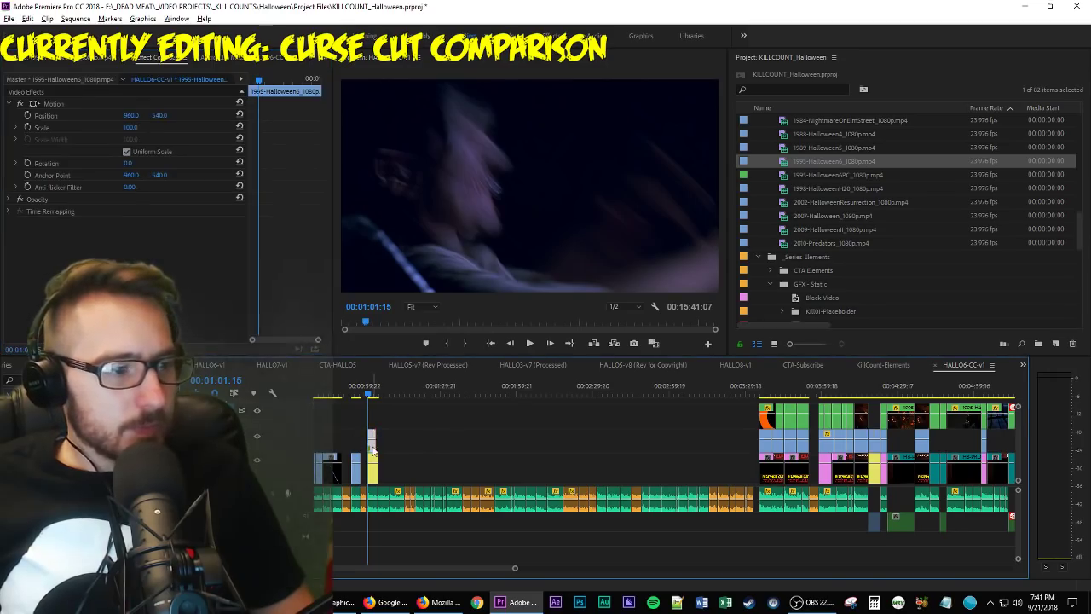
# Play the narration from about 00:01:00 and extend the end of the framed film clip to 00:01:07:02.
pyautogui.press('=')
pyautogui.press('=')
pyautogui.press('=')
pyautogui.click(399, 385)
pyautogui.press('space')
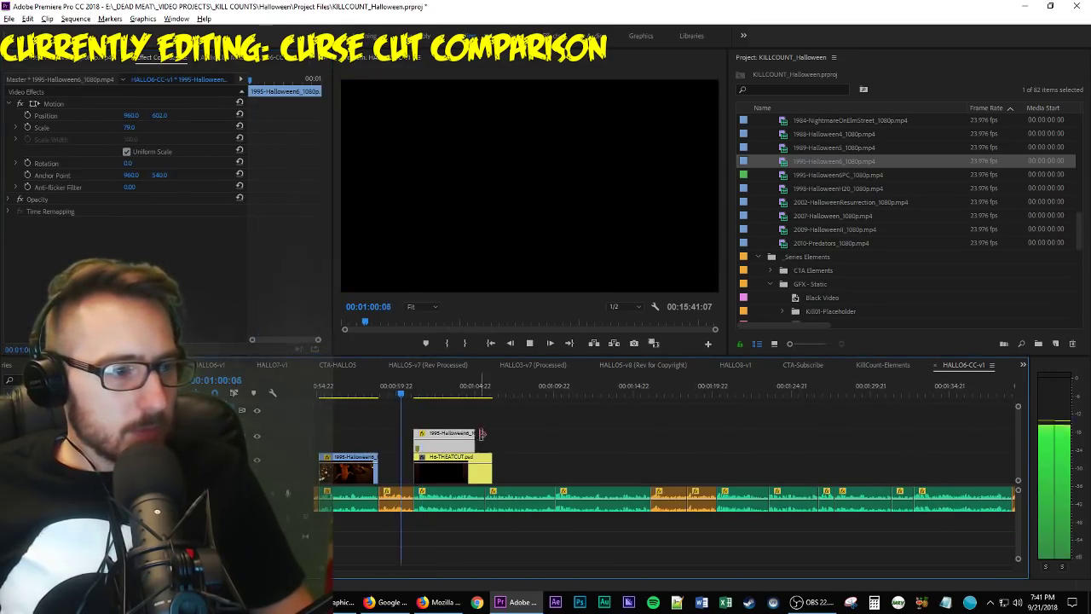
pyautogui.moveTo(475, 436); pyautogui.dragTo(509, 437)
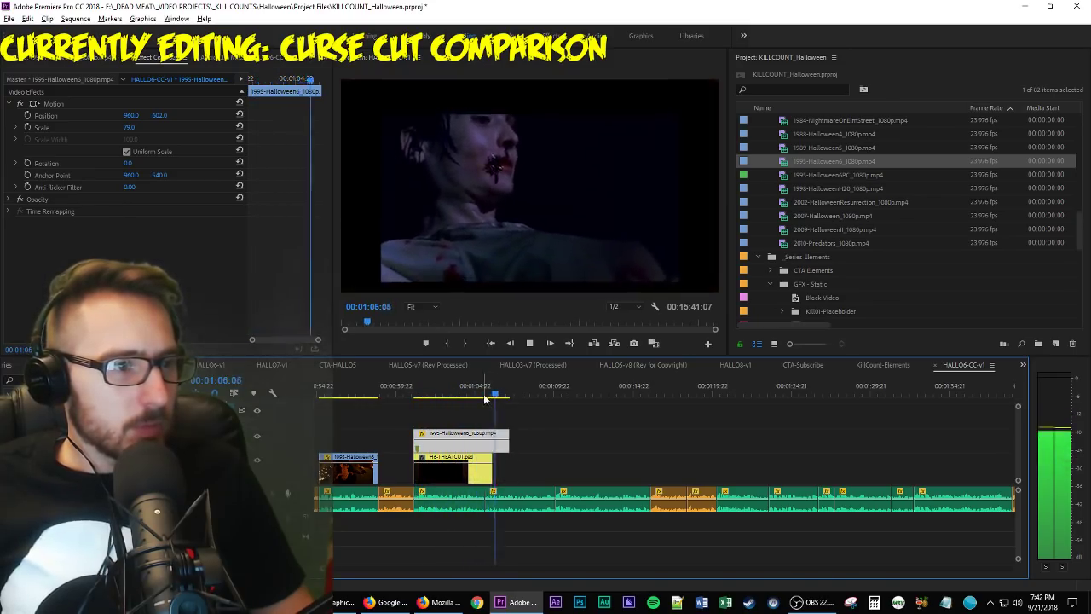
# Replay the framed film clip from its start against the narration to check where the shot changes.
pyautogui.press('space')
pyautogui.click(440, 389)
pyautogui.press('space')
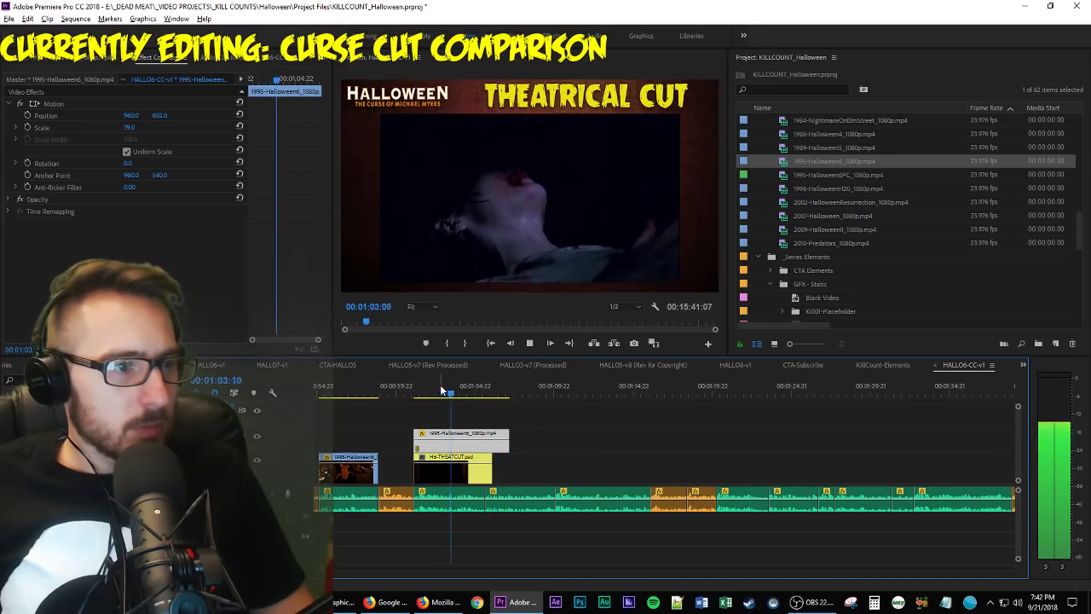
pyautogui.press('space')
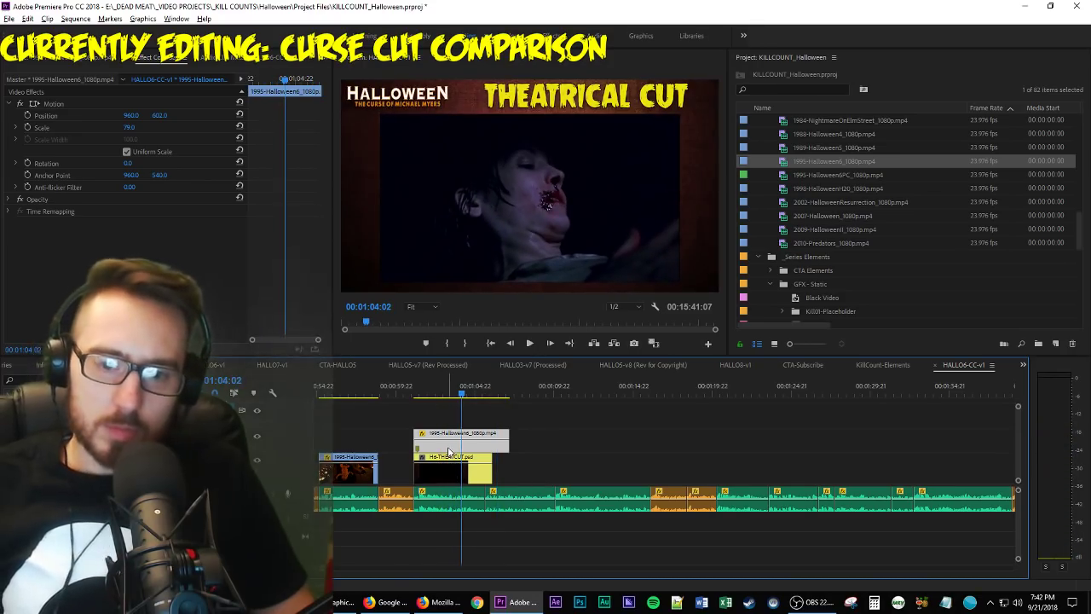
pyautogui.press('Up')
pyautogui.press('space')
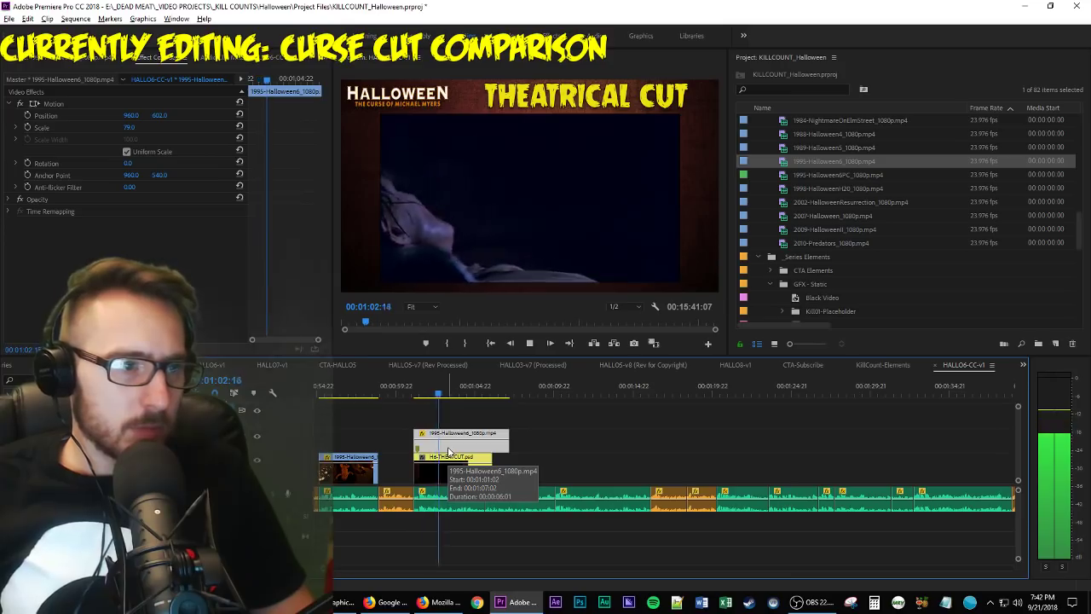
# Split the framed film clip at 00:01:03:04 and slip its second part to start on the bloodied face shot.
pyautogui.press('space')
pyautogui.press('Right')
pyautogui.press('Right')
pyautogui.press('Right')
pyautogui.press('Right')
pyautogui.press('Right')
pyautogui.press('Right')
pyautogui.press('Right')
pyautogui.press('Right')
pyautogui.press('Right')
pyautogui.press('Right')
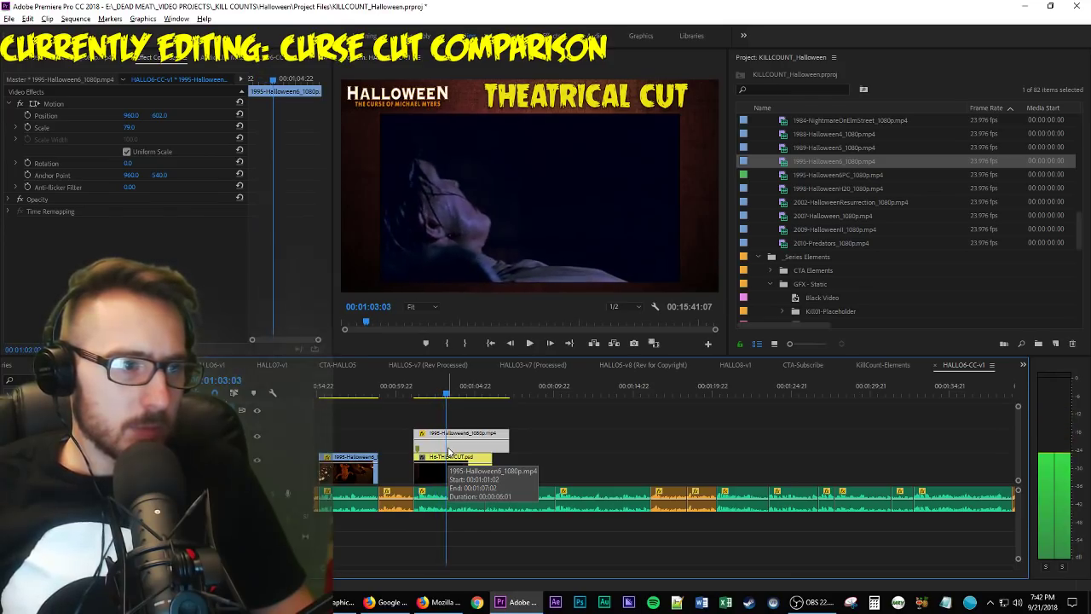
pyautogui.press('Left')
pyautogui.press('Left')
pyautogui.press('Left')
pyautogui.press('Left')
pyautogui.press('Left')
pyautogui.press('Left')
pyautogui.press('Left')
pyautogui.press('Left')
pyautogui.press('Left')
pyautogui.press('Left')
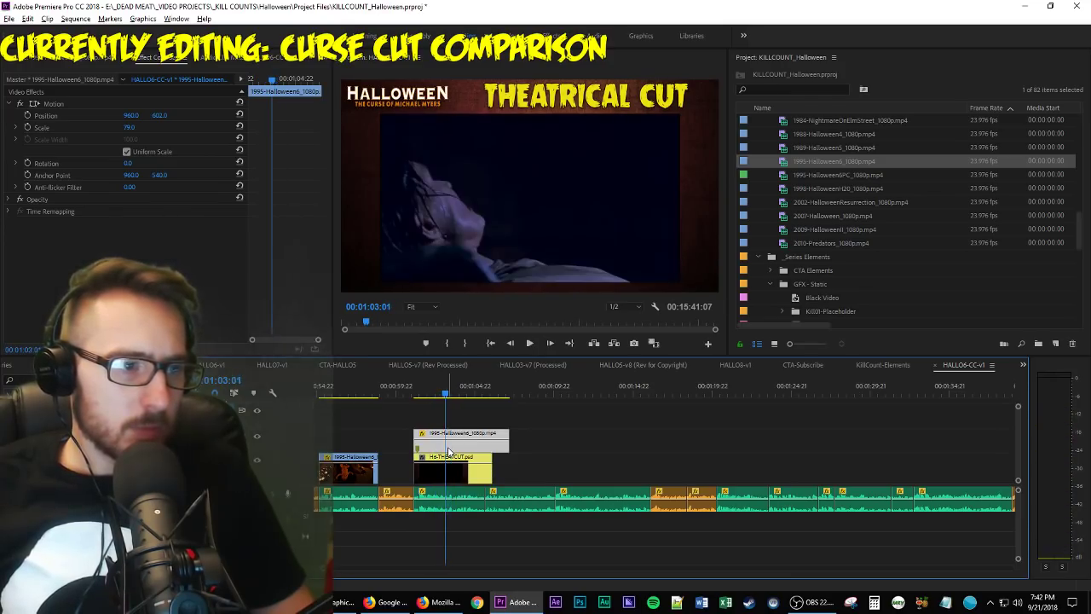
pyautogui.press('Right')
pyautogui.press('Right')
pyautogui.press('Right')
pyautogui.press('Right')
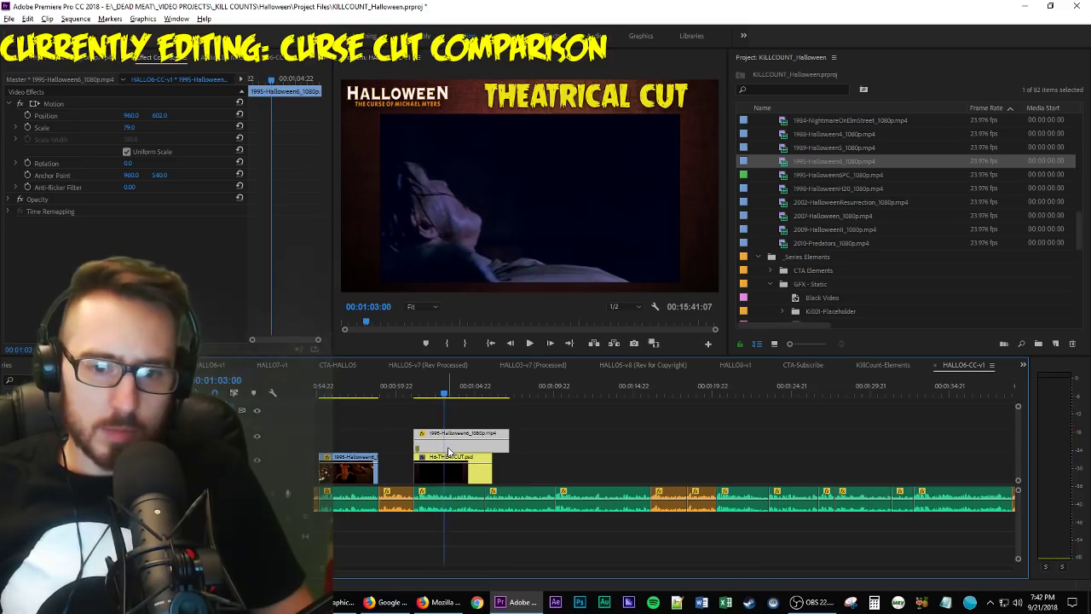
pyautogui.press('Right')
pyautogui.press('Right')
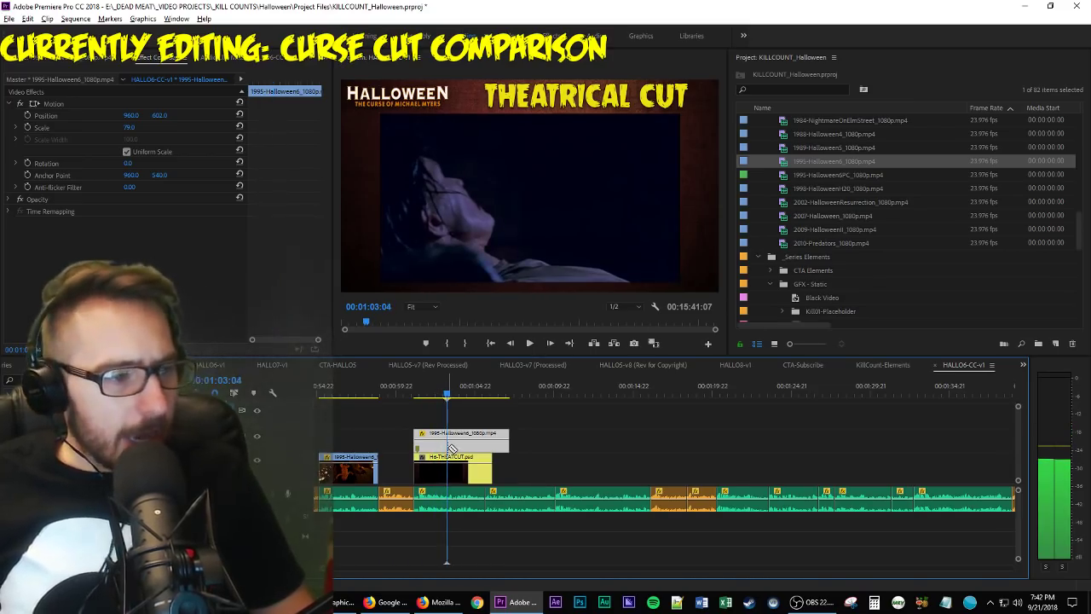
pyautogui.hotkey('ctrl', 'k')
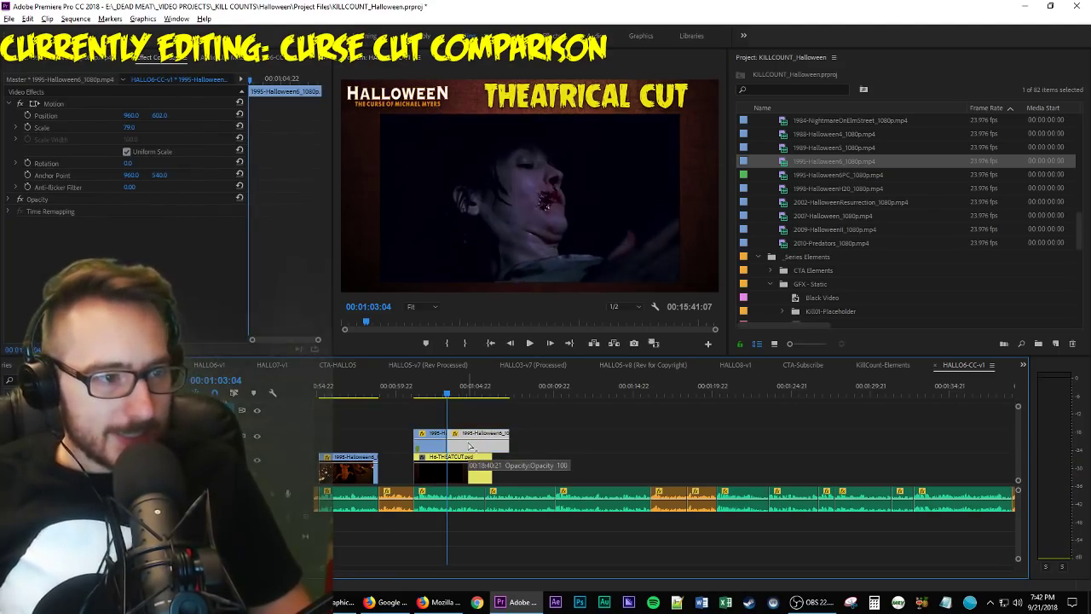
# Play across the new cut and split the second part of the film clip again at 00:01:04:04.
pyautogui.press('space')
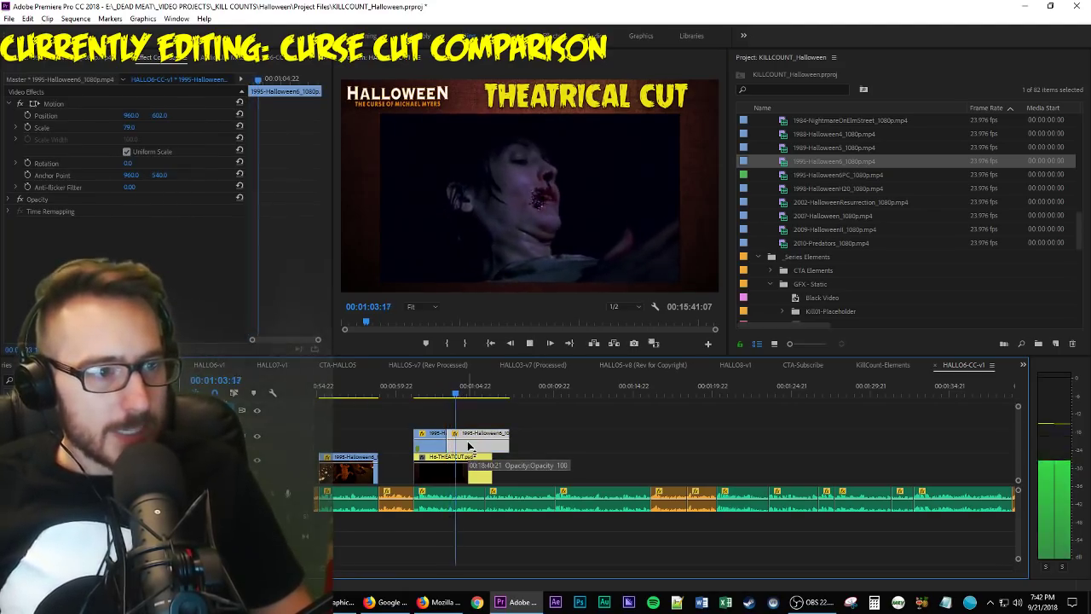
pyautogui.press('Up')
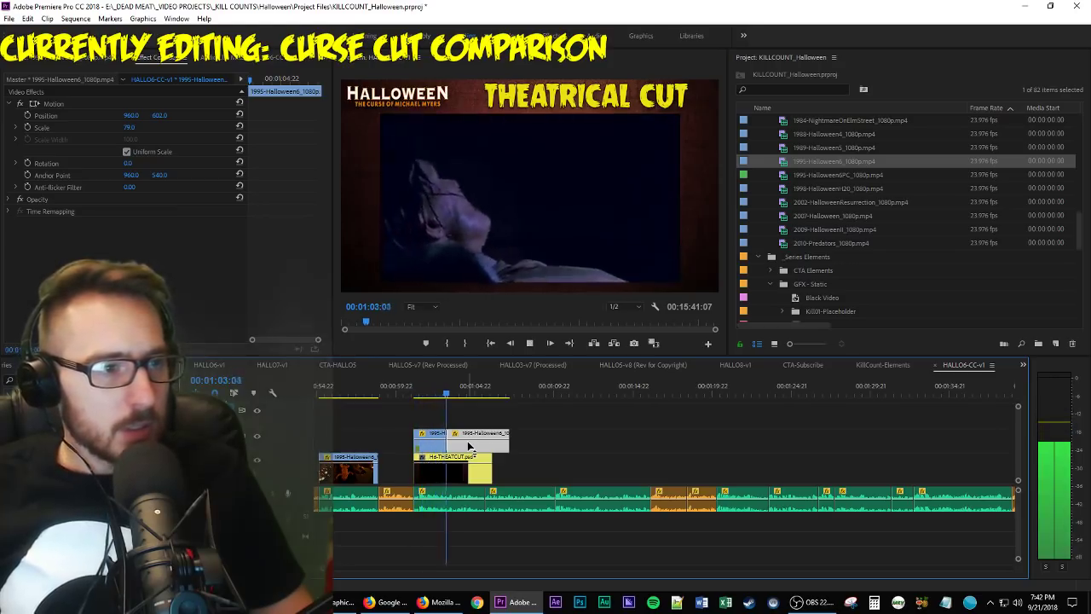
pyautogui.press('space')
pyautogui.press('Right')
pyautogui.press('Right')
pyautogui.press('Right')
pyautogui.press('Right')
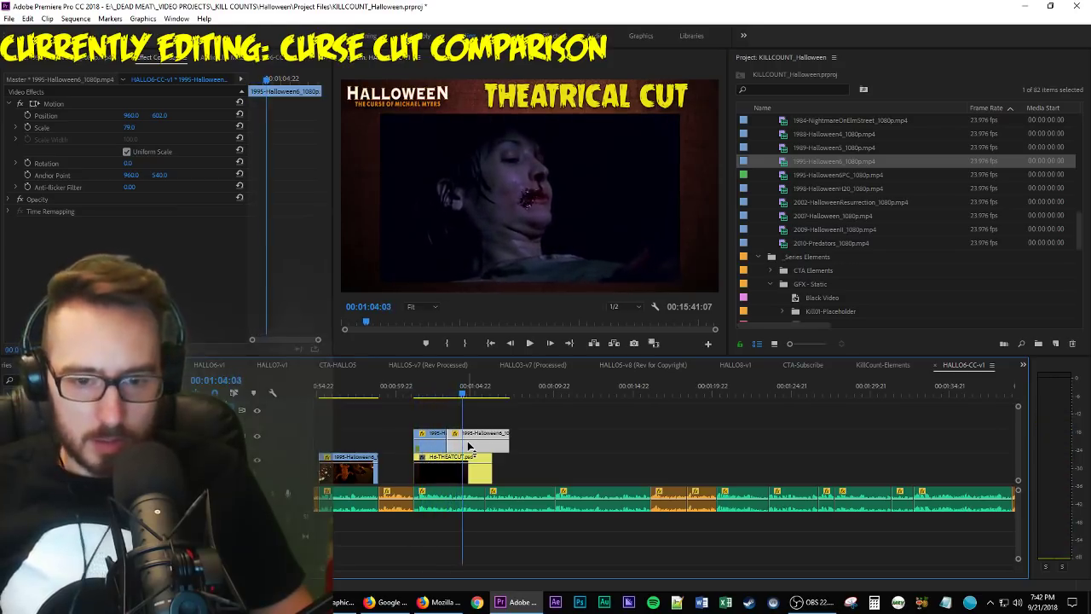
pyautogui.moveTo(468, 442); pyautogui.dragTo(488, 450)
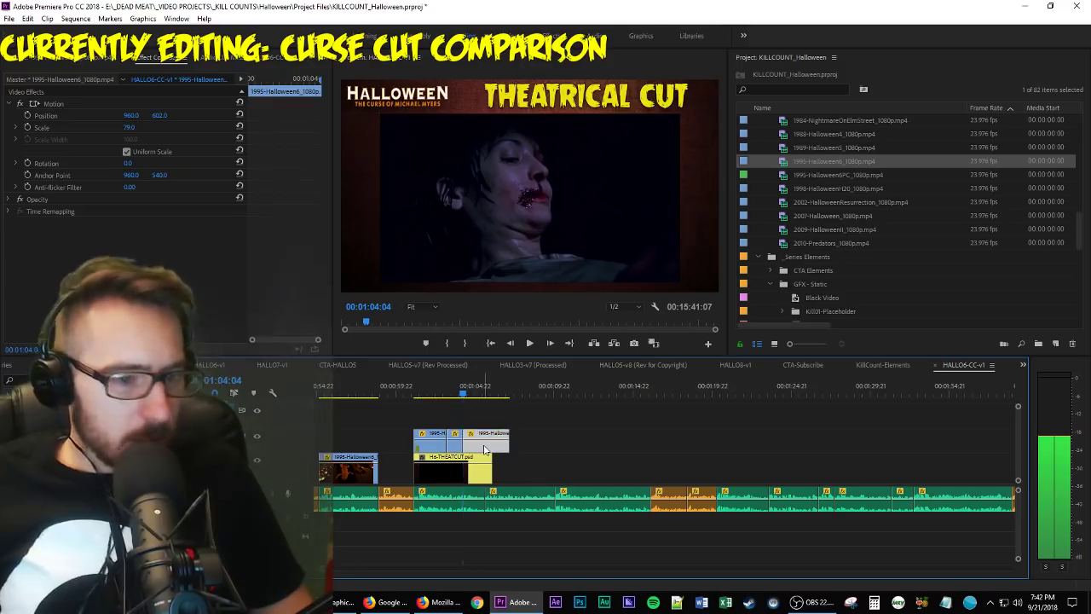
# Mark the bloodied sheet close-up, 00:00:01:08 long, in the Halloween 6 source film and place it on the timeline at 00:01:04:04.
pyautogui.doubleClick(487, 451)
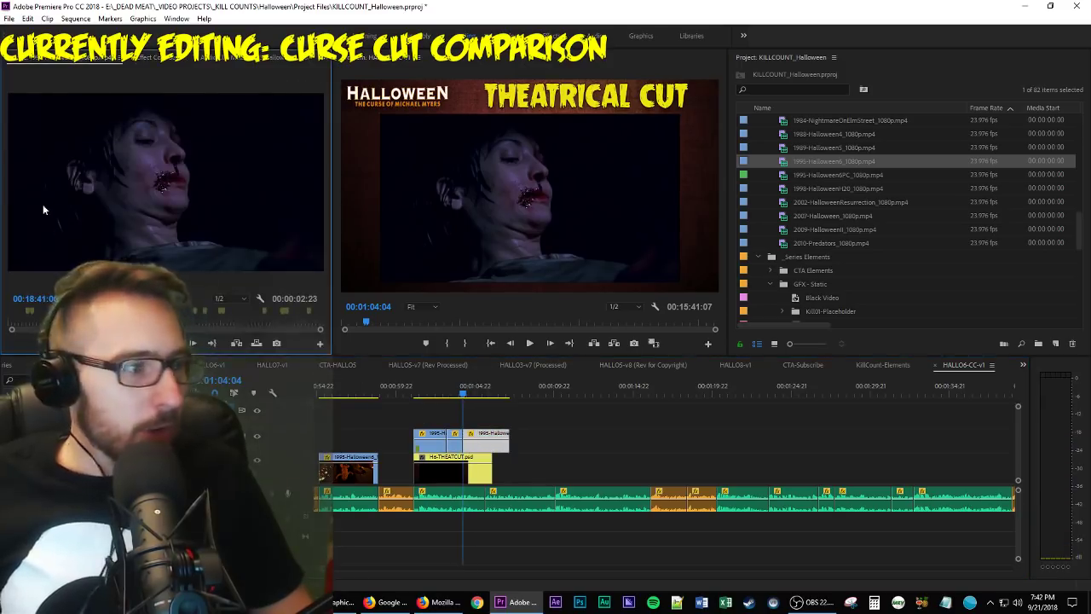
pyautogui.press('space')
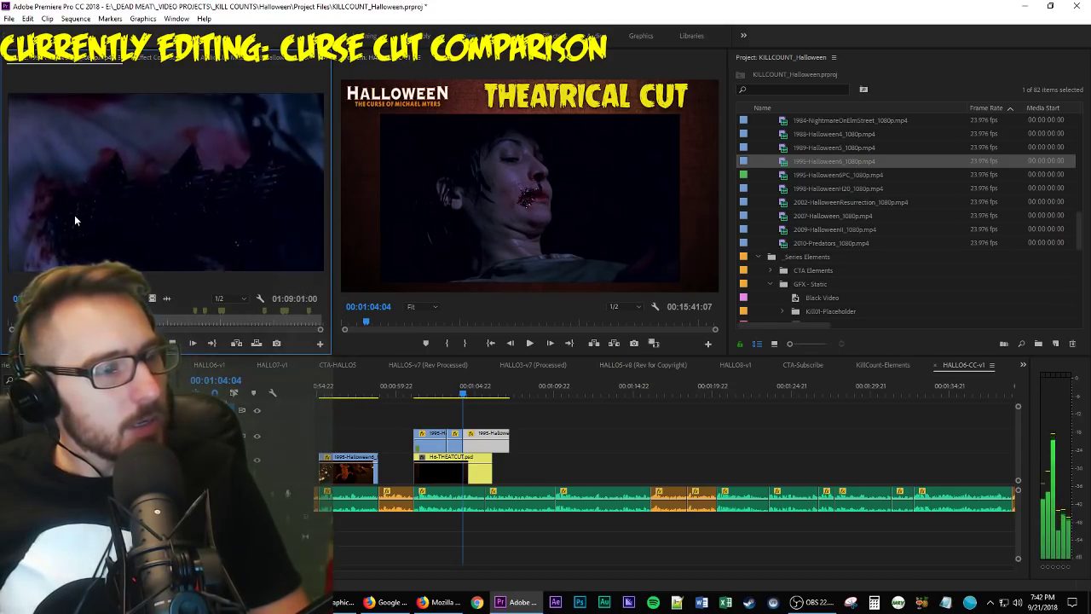
pyautogui.press('o')
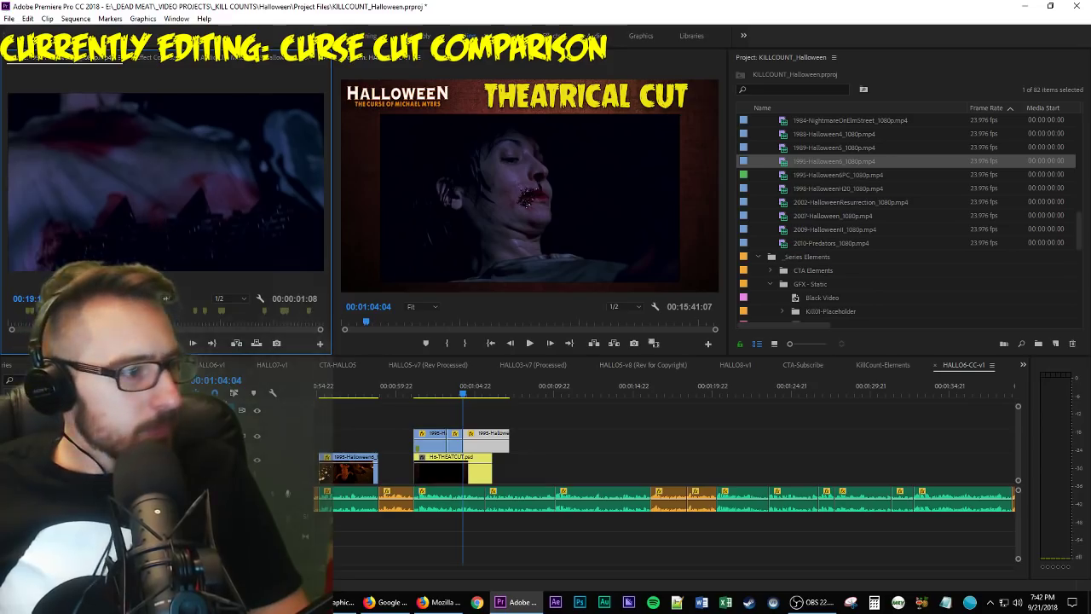
pyautogui.moveTo(325, 331); pyautogui.dragTo(479, 457)
# Copy the Motion settings (position 960, 602, scale 79) from the preceding film clip to the new close-up at 00:01:04:04.
pyautogui.press('=')
pyautogui.press('=')
pyautogui.press('=')
pyautogui.click(152, 57)
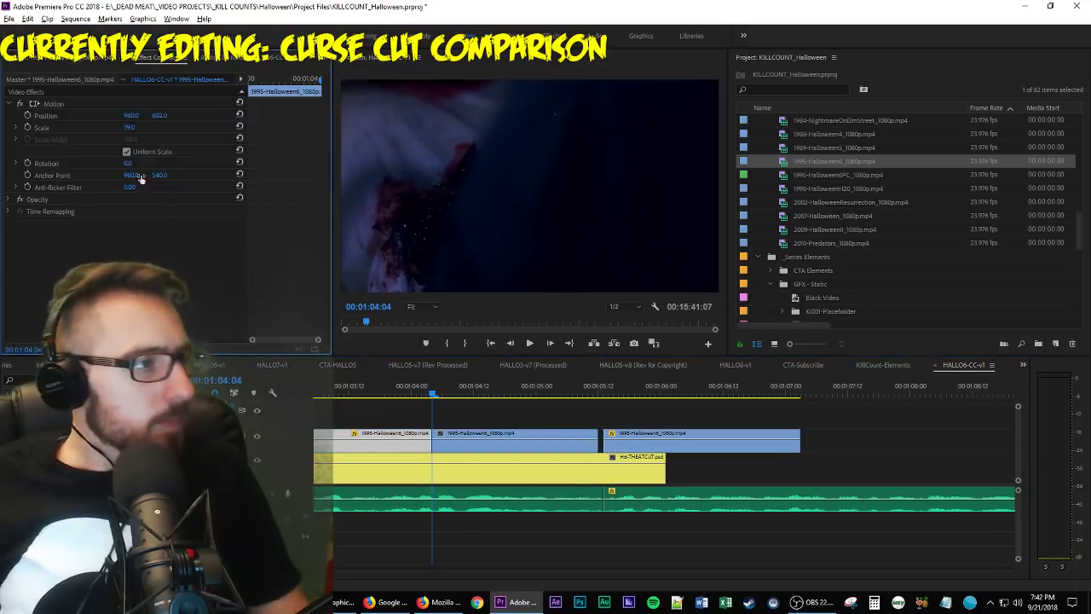
pyautogui.click(58, 102)
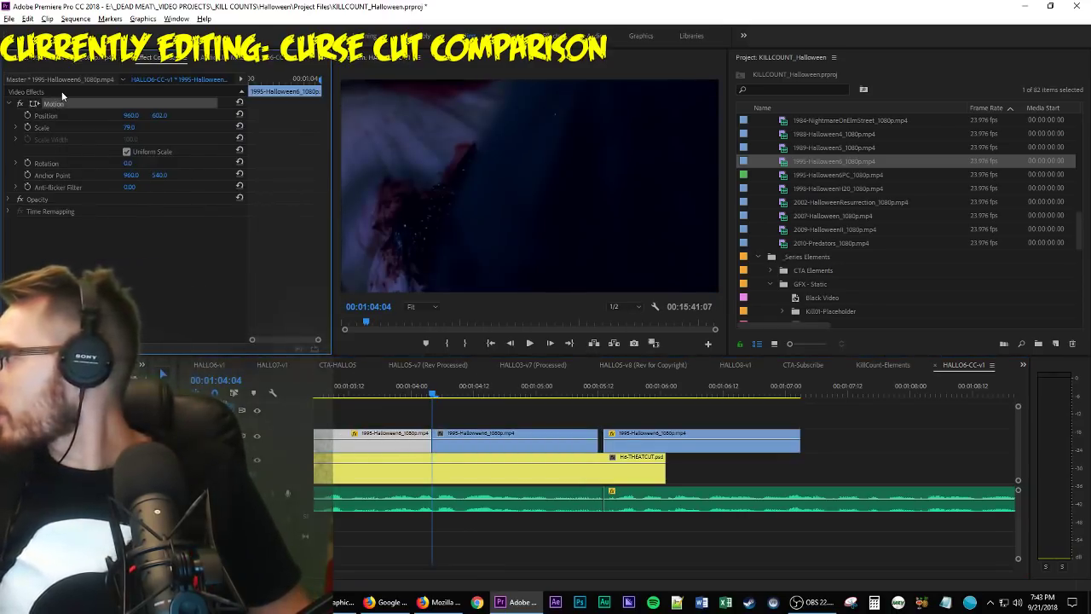
pyautogui.click(499, 440)
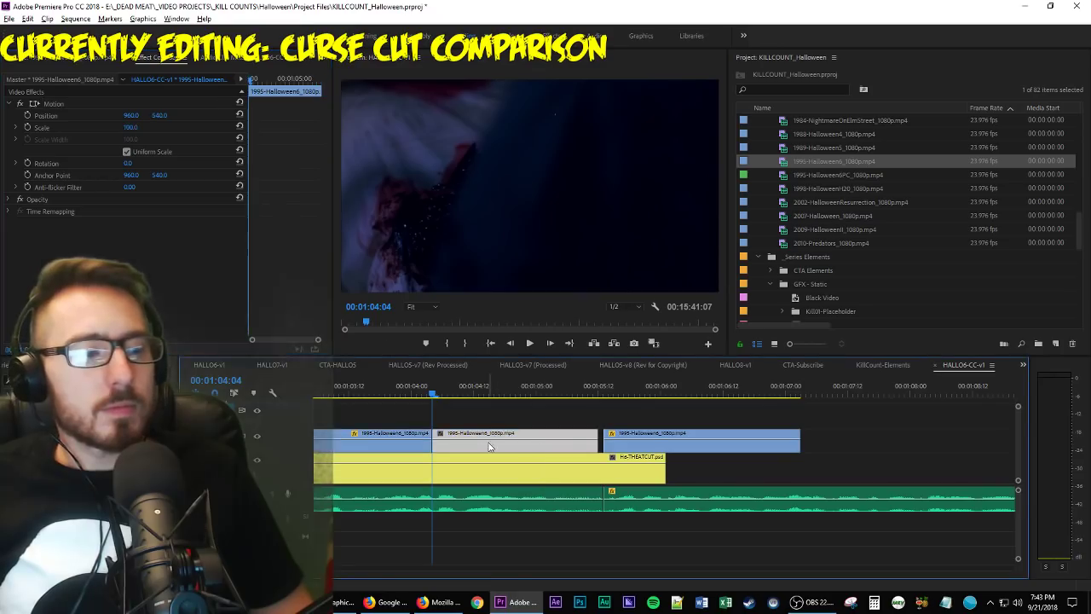
# Extend the close-up's end to the next narration cut and delete the leftover film clip after it.
pyautogui.click(639, 447)
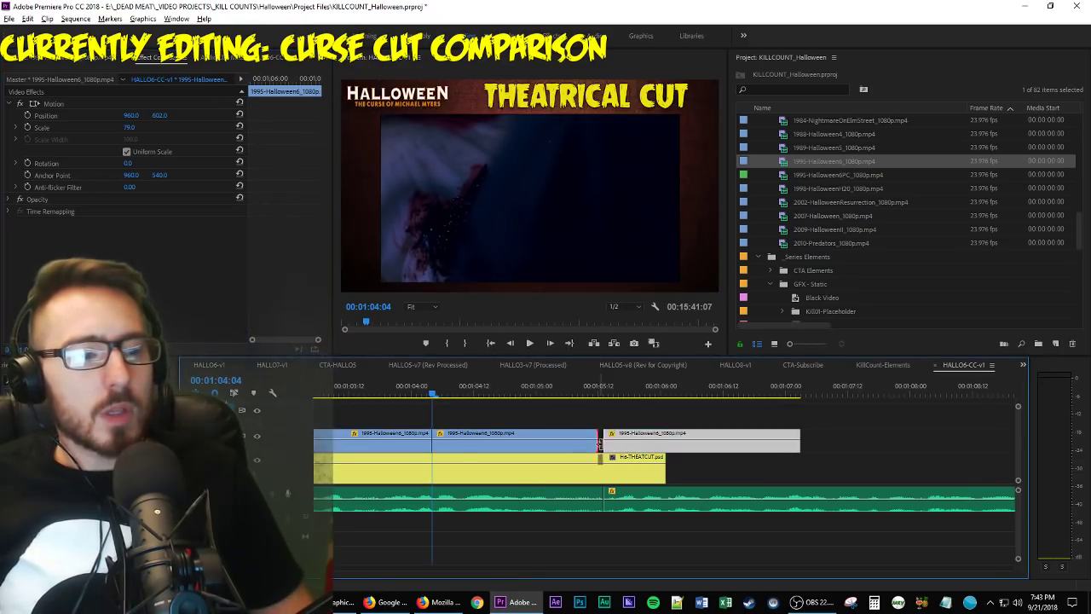
pyautogui.moveTo(599, 443); pyautogui.dragTo(604, 444)
pyautogui.press('Delete')
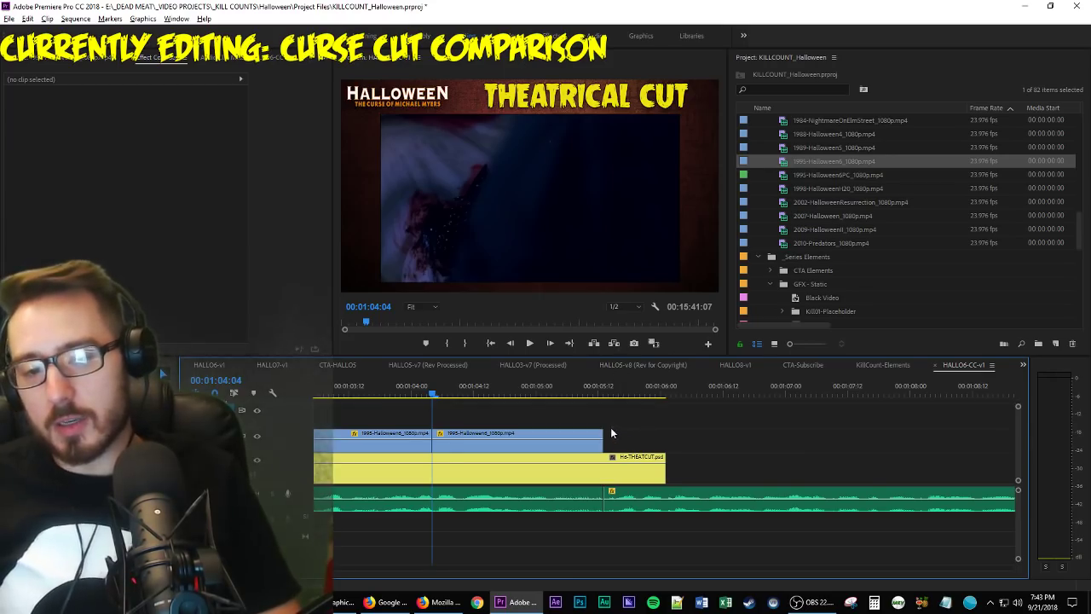
# Replay the framed theatrical clips from 00:01:01:02 and listen to the narration up to about 00:01:10:14.
pyautogui.press('Up')
pyautogui.press('Up')
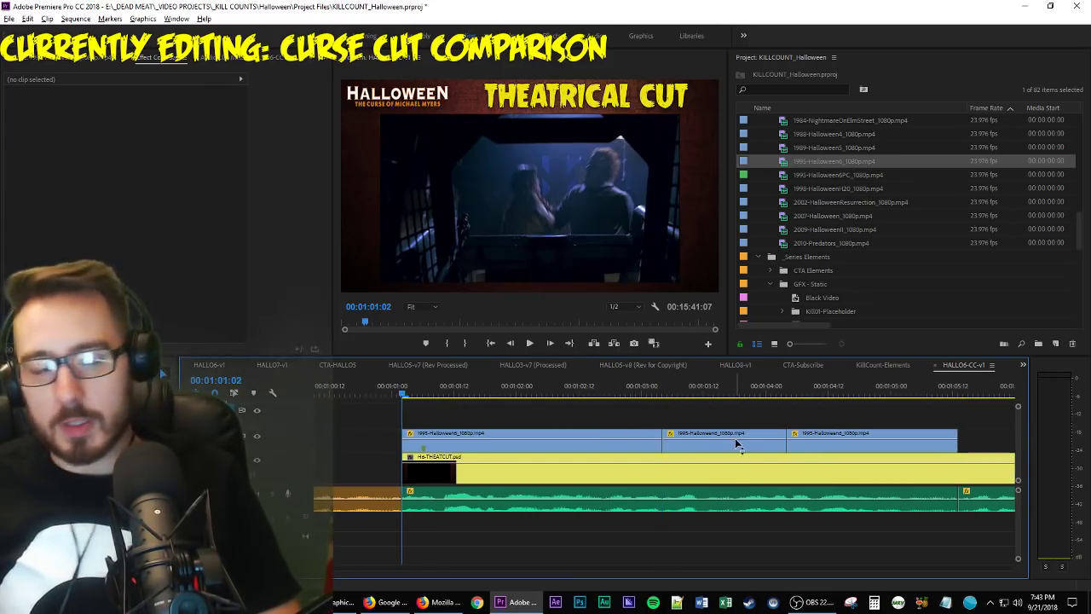
pyautogui.press('space')
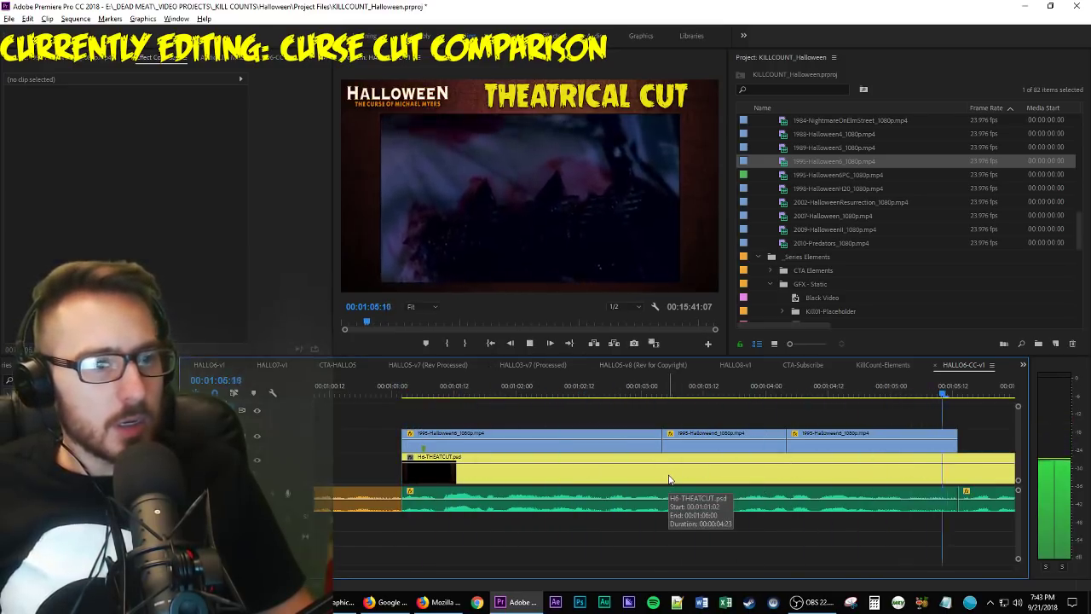
pyautogui.press('space')
pyautogui.press('space')
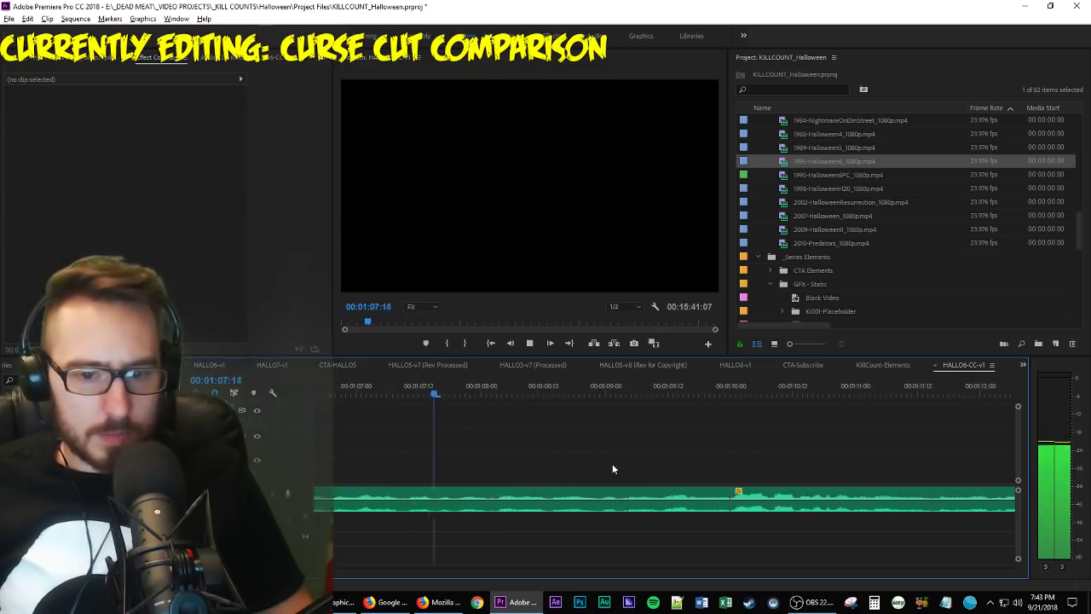
pyautogui.press('-')
pyautogui.press('-')
pyautogui.press('-')
pyautogui.press('-')
pyautogui.press('-')
pyautogui.press('-')
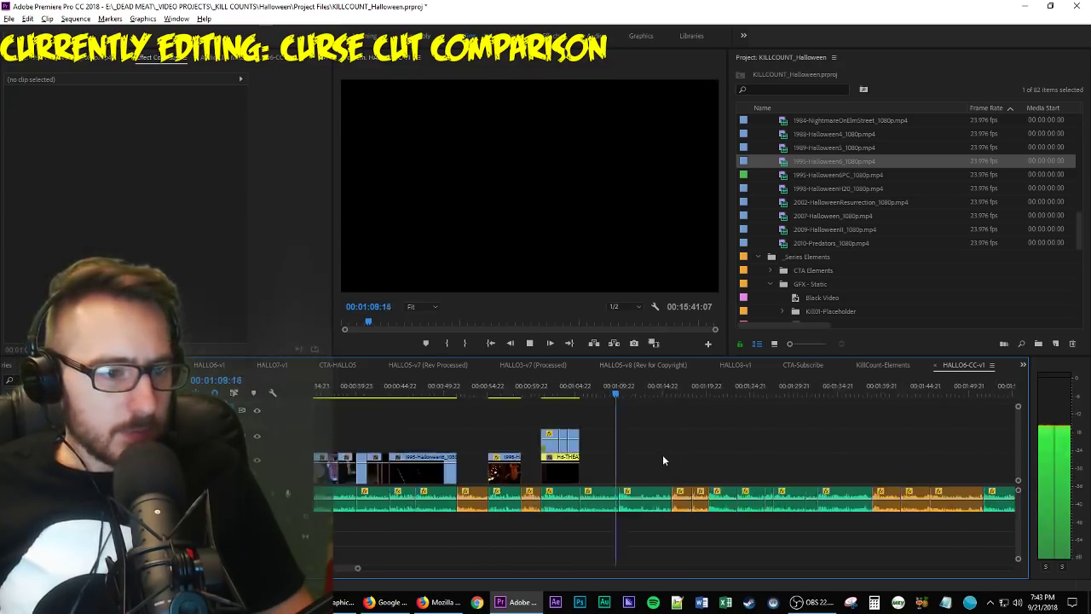
pyautogui.press('space')
# Bring the H6-PRODCUT.psd graphic from further along the sequence to directly after the last framed theatrical clip.
pyautogui.scroll(-10, 730, 463)
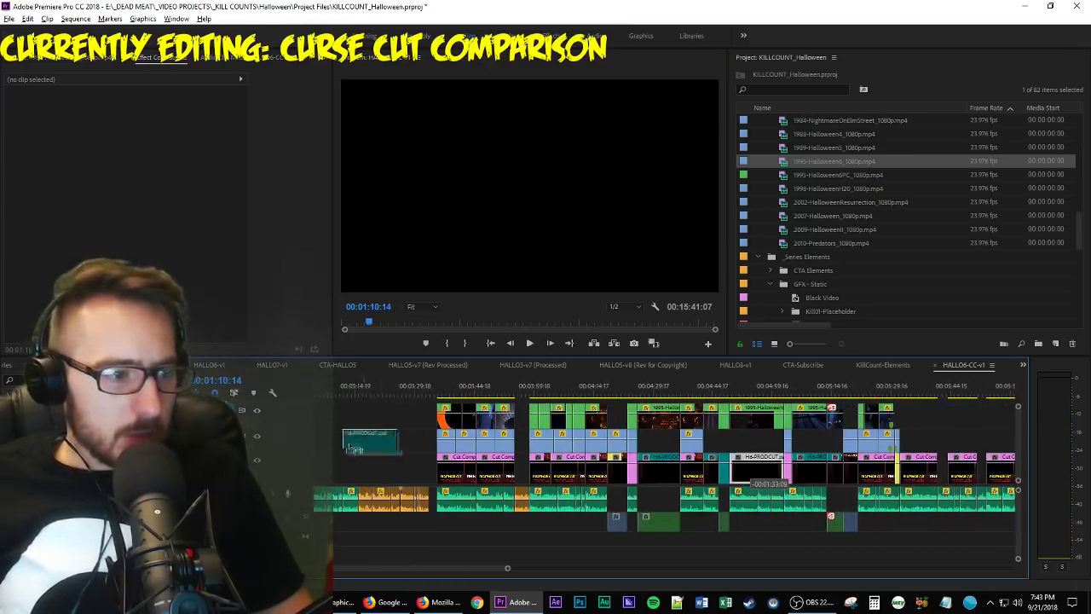
pyautogui.moveTo(352, 449); pyautogui.dragTo(355, 464)
pyautogui.scroll(8, 355, 464)
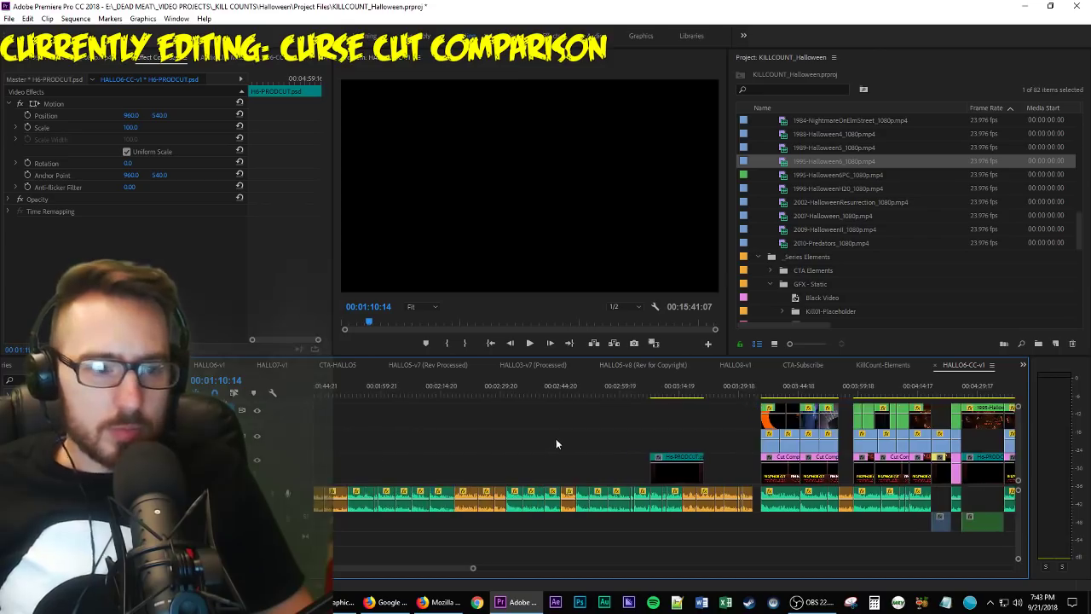
pyautogui.press('-')
pyautogui.scroll(5, 512, 422)
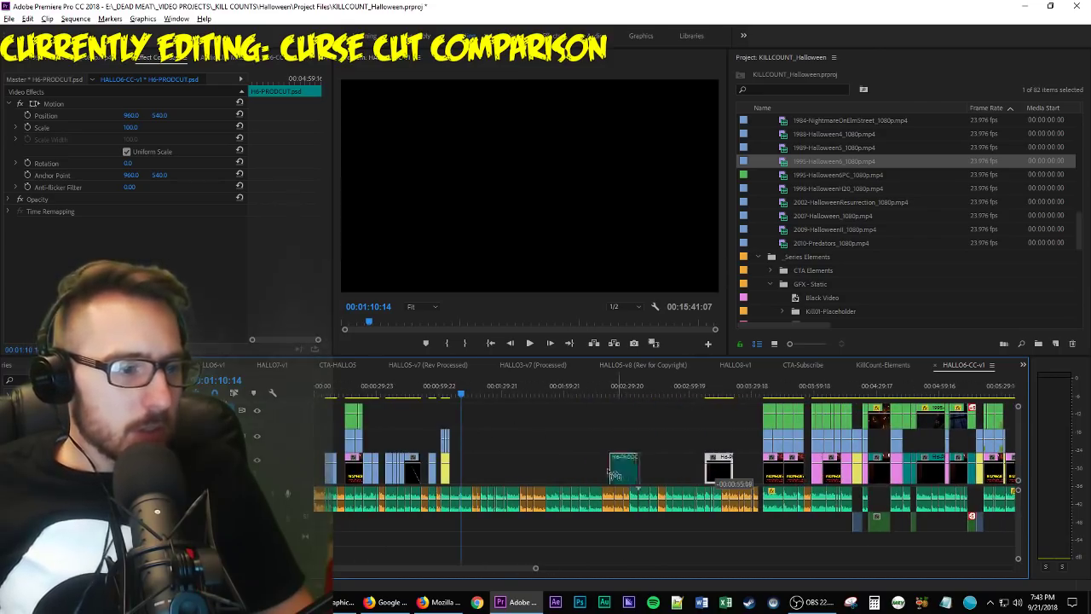
pyautogui.moveTo(614, 473); pyautogui.dragTo(453, 469)
pyautogui.press('=')
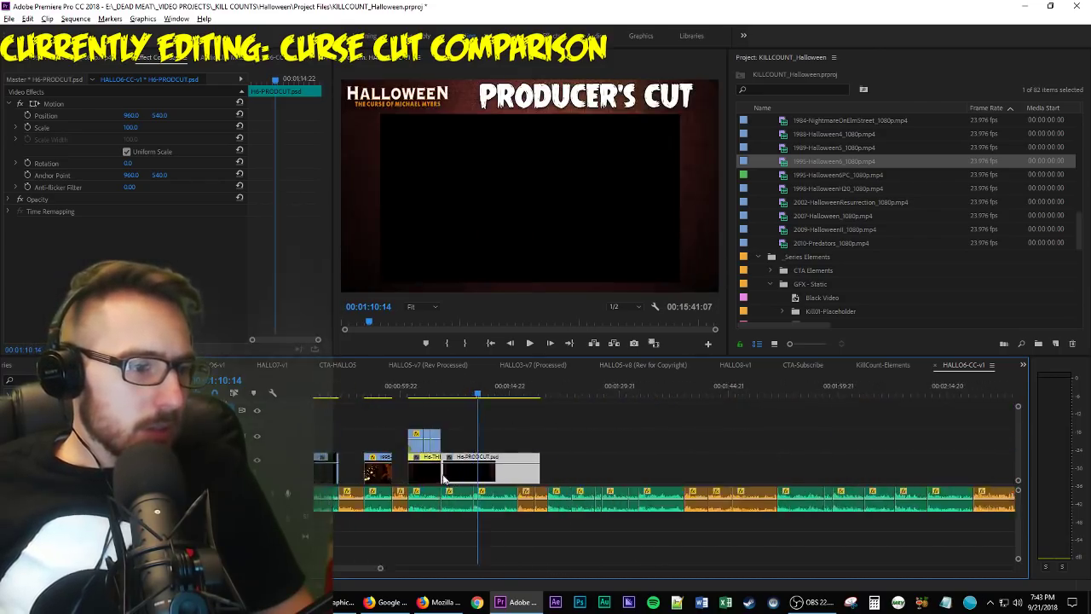
pyautogui.press('=')
# Mark the hallway confrontation with the masked killer in 1995-Halloween6PC_1080p.mp4, 00:00:06:01 long, and place it above the start of the producer's cut graphic.
pyautogui.moveTo(448, 395); pyautogui.dragTo(478, 394)
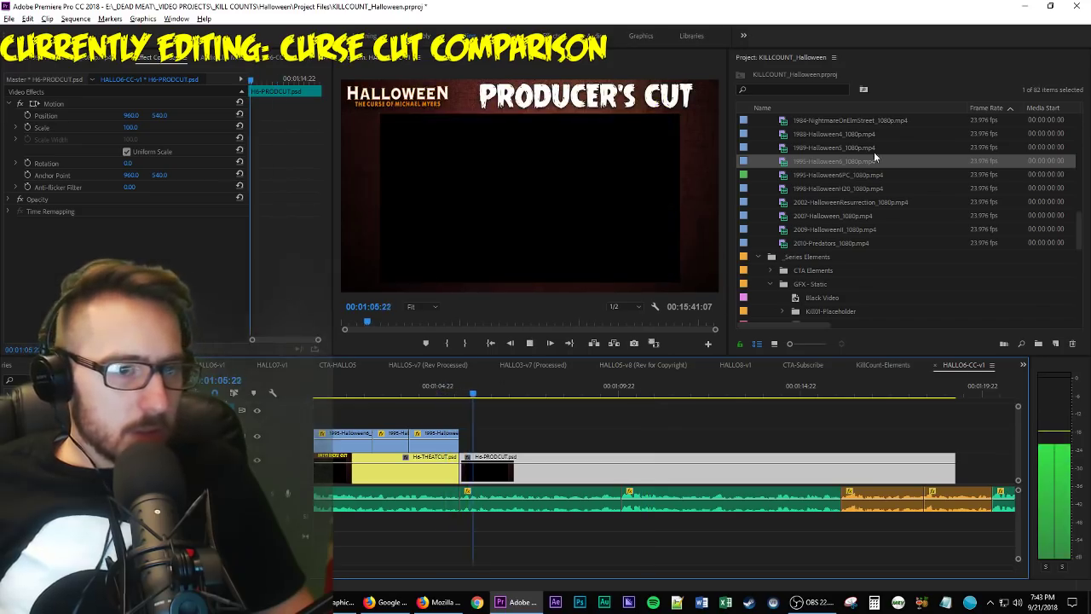
pyautogui.doubleClick(832, 175)
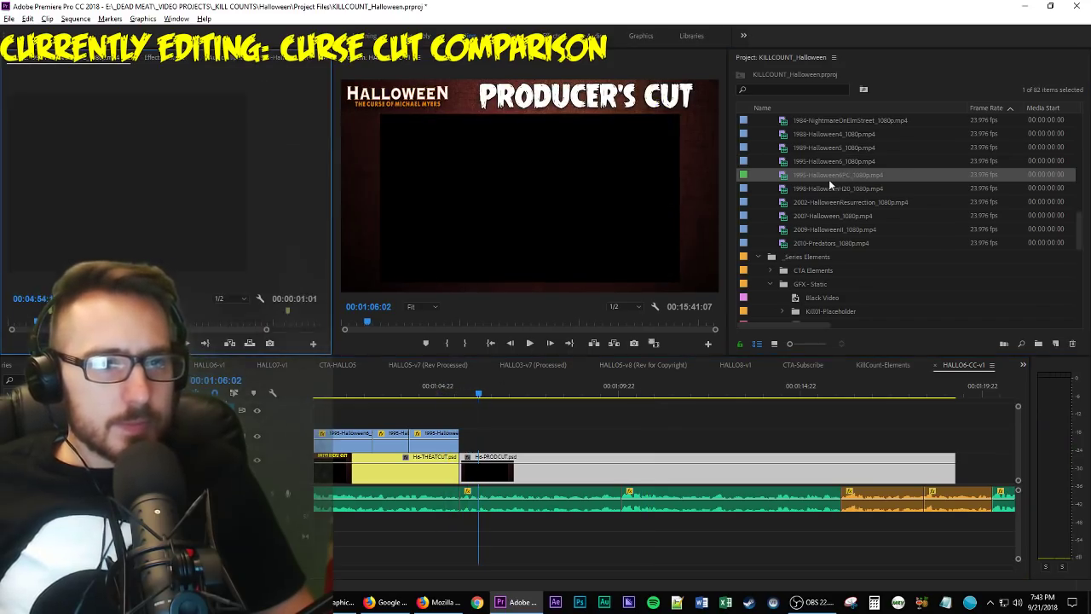
pyautogui.moveTo(209, 325); pyautogui.dragTo(277, 330)
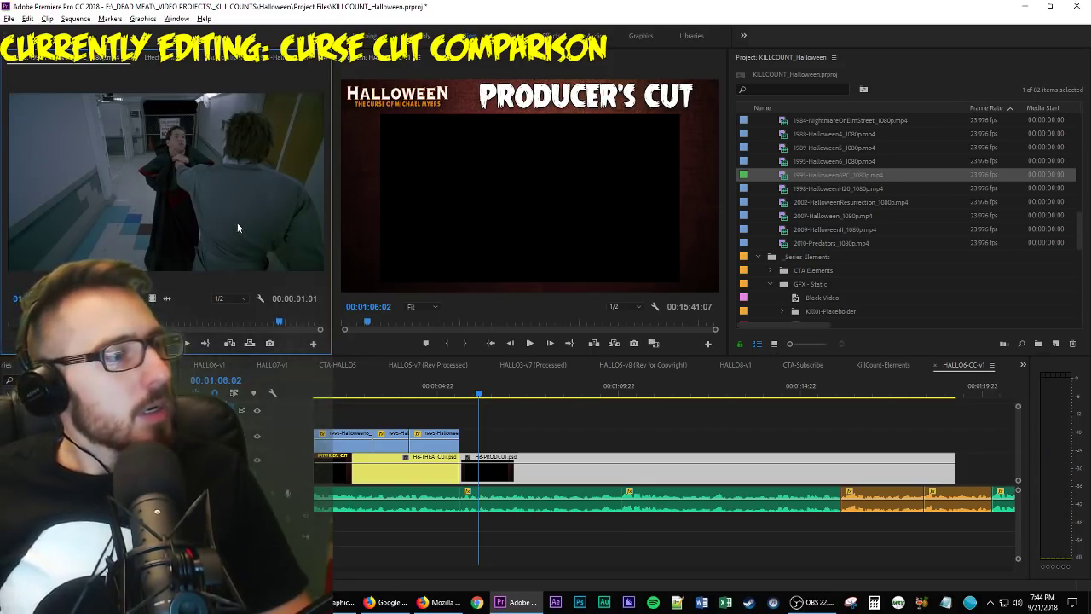
pyautogui.press('space')
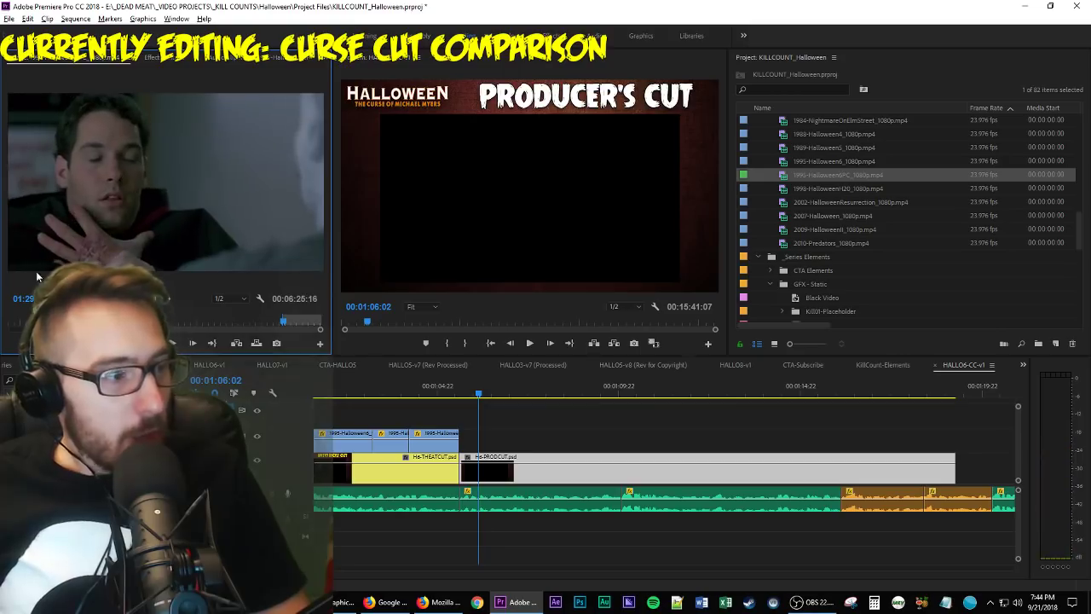
pyautogui.moveTo(35, 271); pyautogui.dragTo(469, 450)
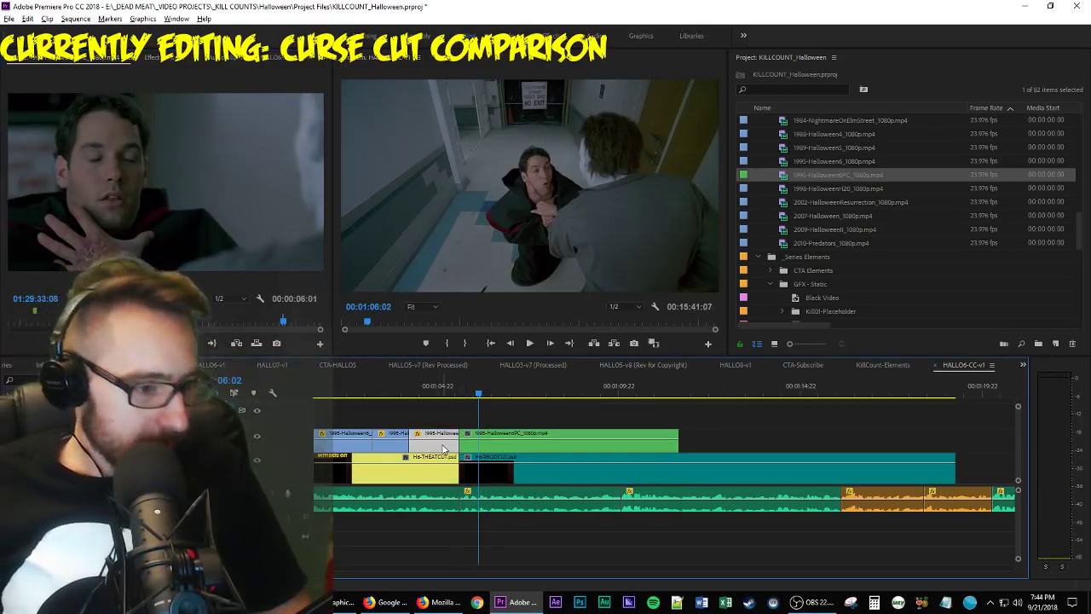
# Apply the framing Motion settings (position 960, 602, scale 79) to the hallway clip and split it at 00:01:10:00.
pyautogui.hotkey('shift', '5')
pyautogui.click(538, 442)
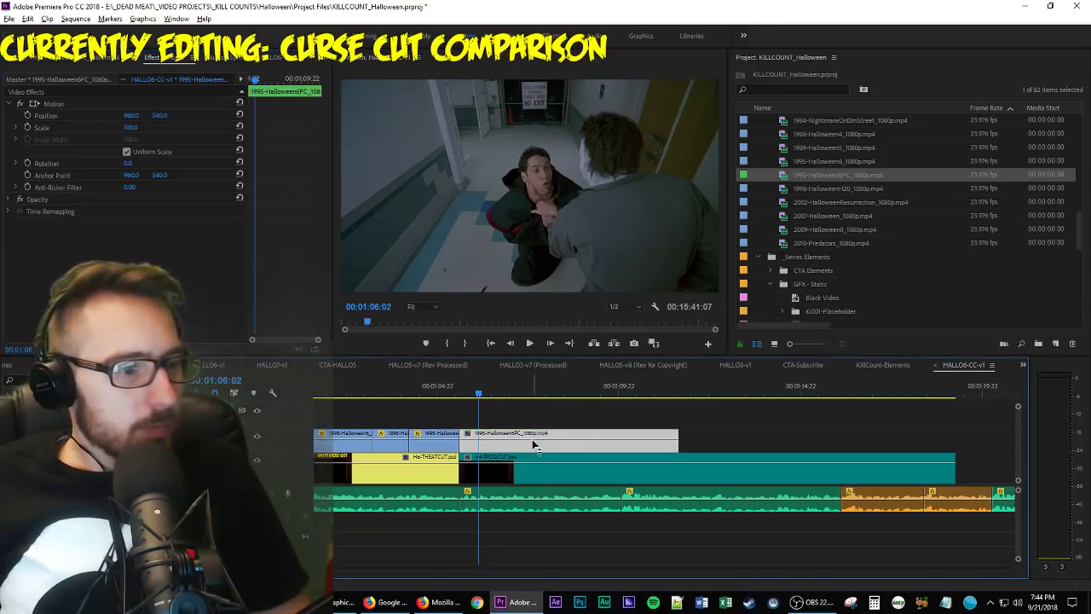
pyautogui.press('space')
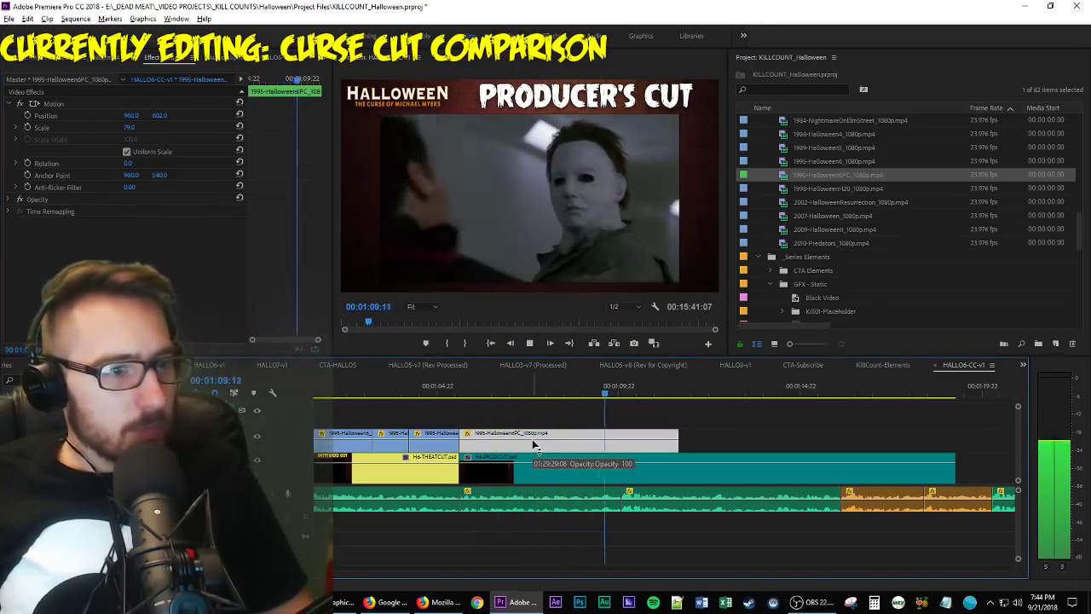
pyautogui.press('space')
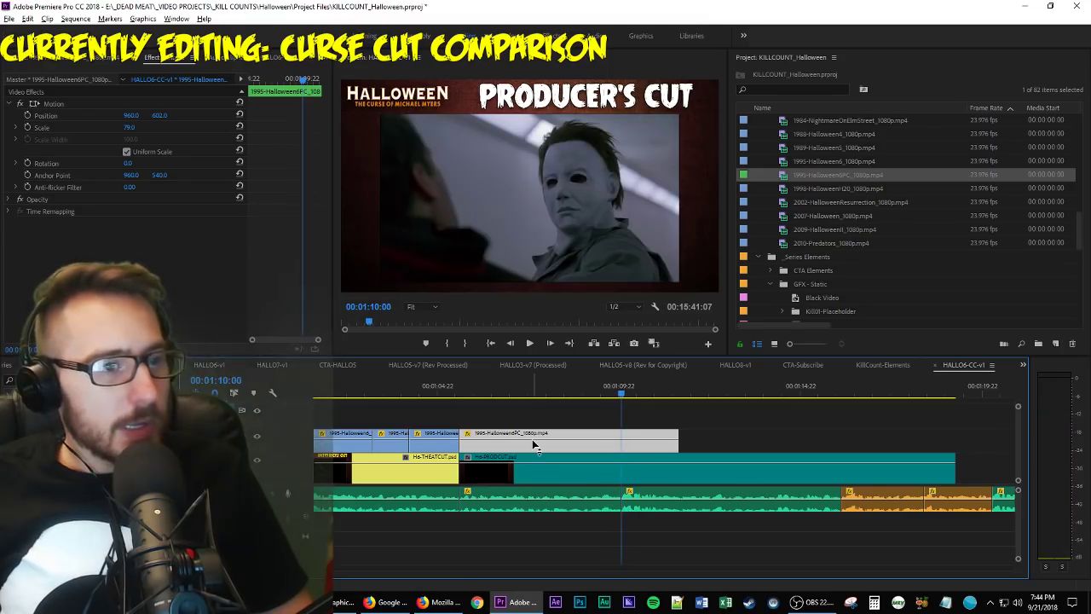
pyautogui.press('c')
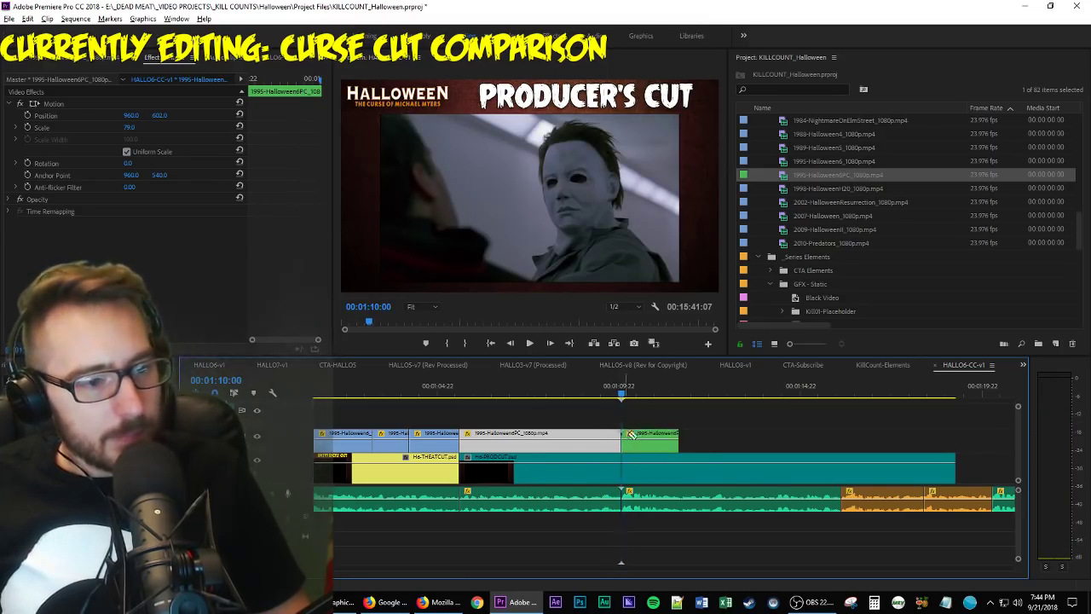
pyautogui.press('v')
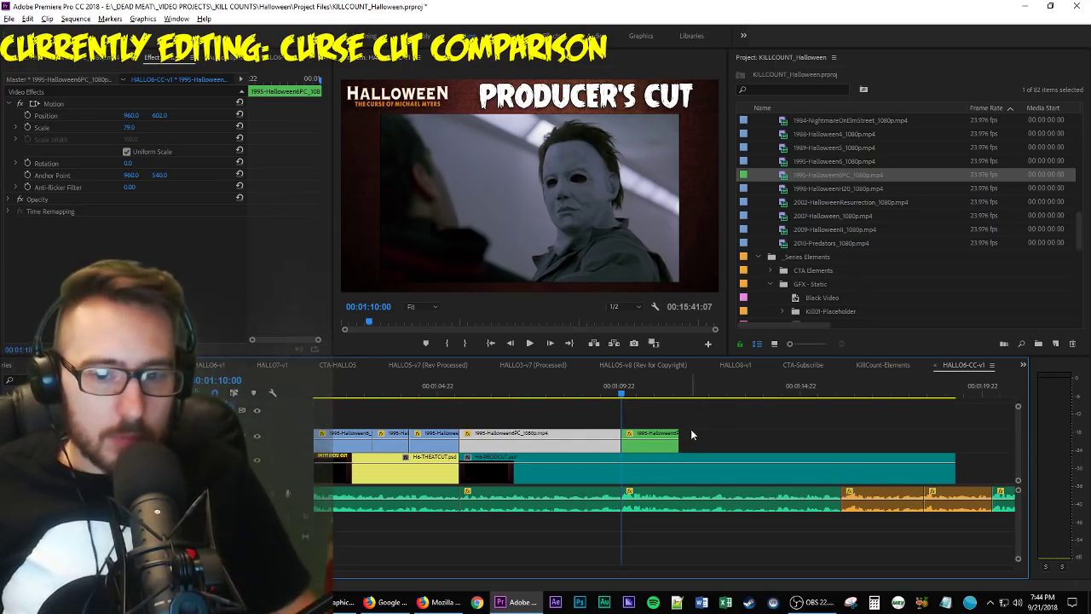
# Duplicate the H6-THEATCUT.psd graphic to 00:01:10:00 and extend it over the rest of the producer's cut graphic to the end of the narration section.
pyautogui.moveTo(368, 478); pyautogui.dragTo(640, 470)
pyautogui.press('space')
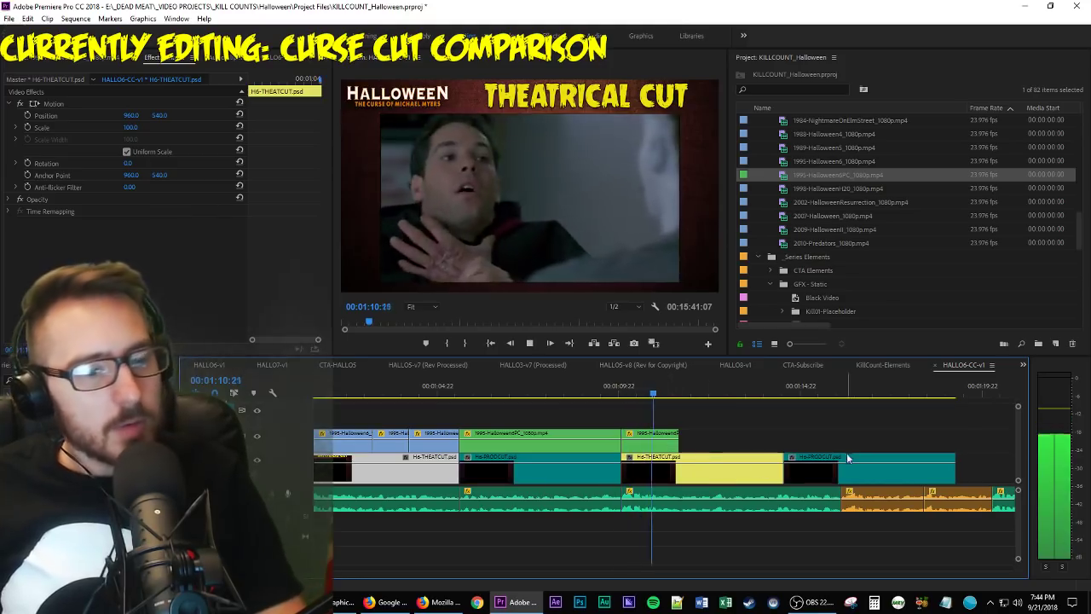
pyautogui.moveTo(783, 472); pyautogui.dragTo(844, 473)
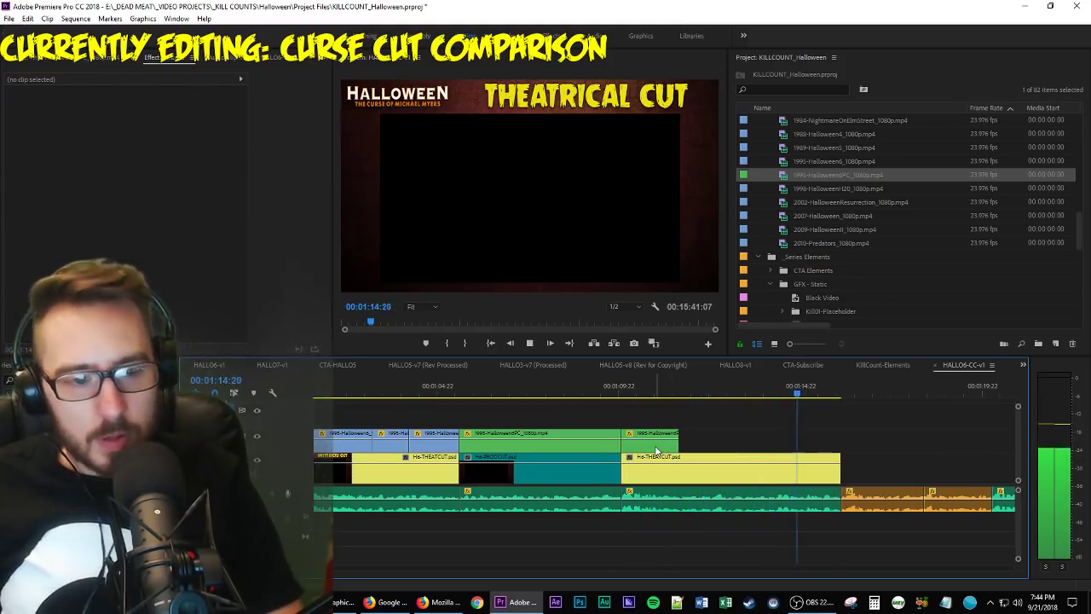
# Delete the leftover part of the producer's cut film clip after 00:01:10:00 and return the playhead to that point.
pyautogui.click(657, 444)
pyautogui.press('Delete')
pyautogui.press('space')
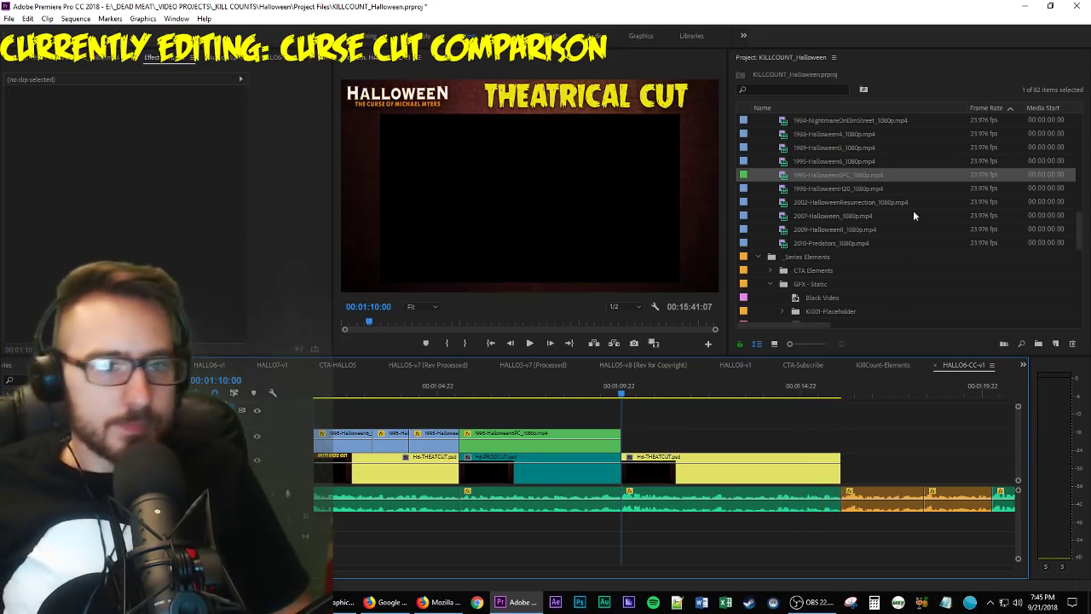
# Mark the man's corridor approach in 1995-Halloween6_1080p.mp4, 00:00:02:12 long, and place it above the theatrical cut graphic at 00:01:10:00.
pyautogui.doubleClick(852, 160)
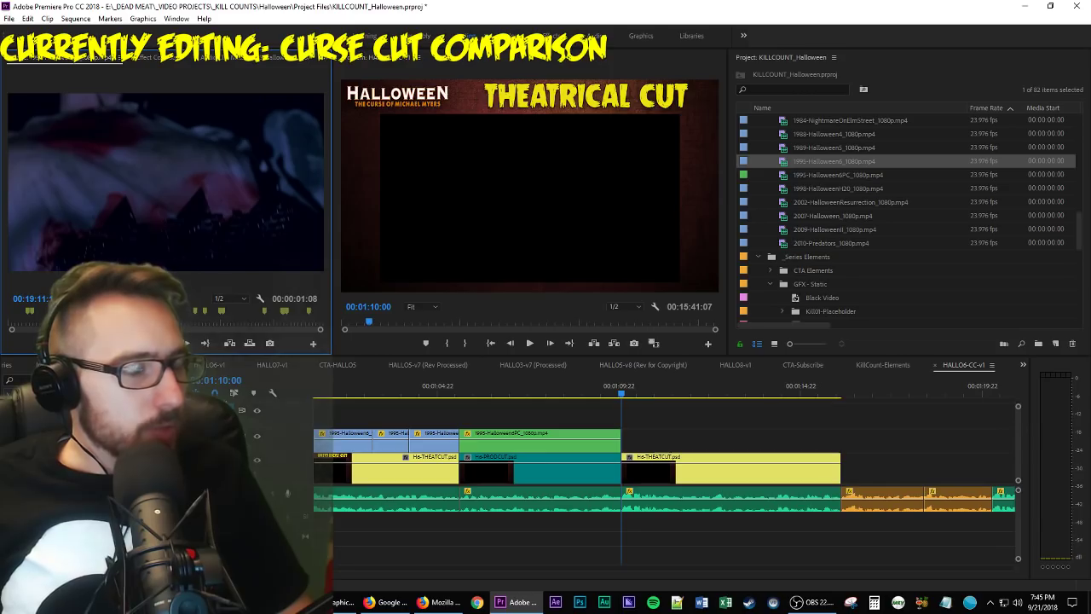
pyautogui.moveTo(283, 325)
pyautogui.mouseDown()
pyautogui.moveTo(291, 323)
pyautogui.moveTo(262, 326)
pyautogui.mouseUp()
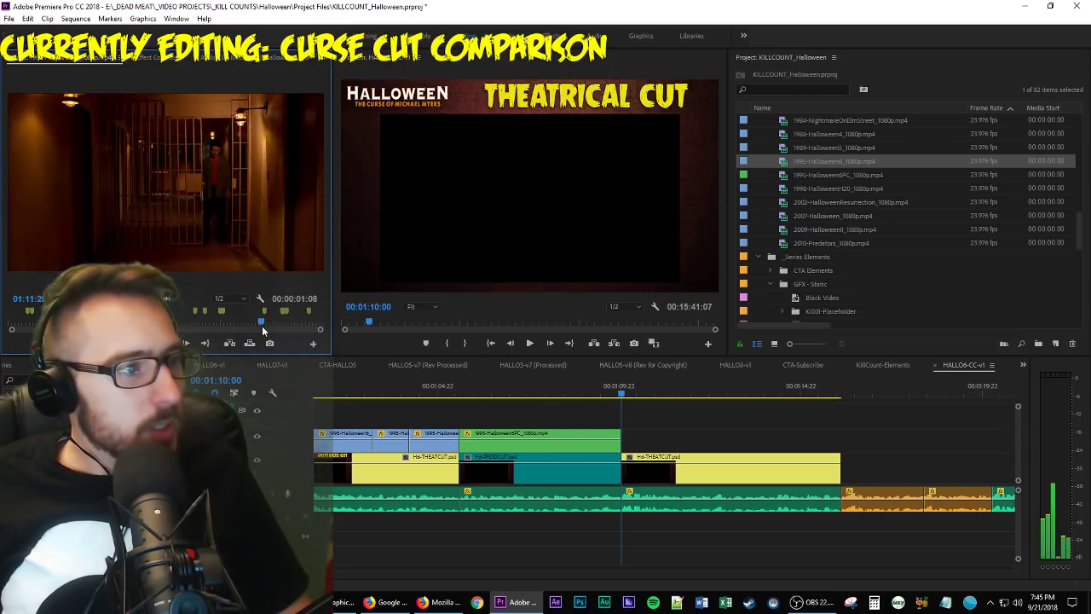
pyautogui.press('space')
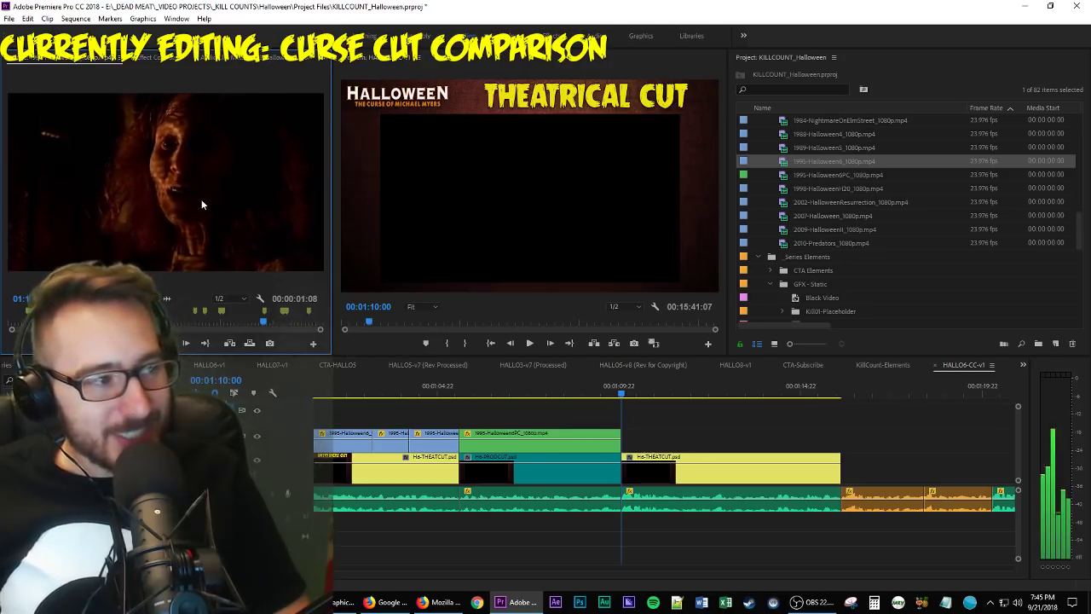
pyautogui.hotkey('ctrl', 'shift', 'o')
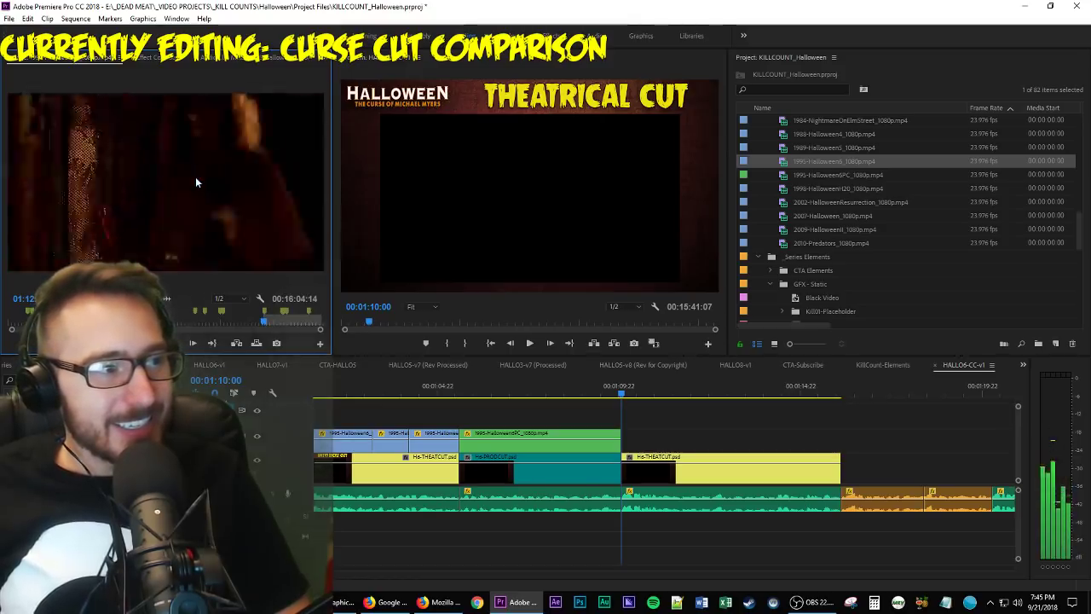
pyautogui.press('i')
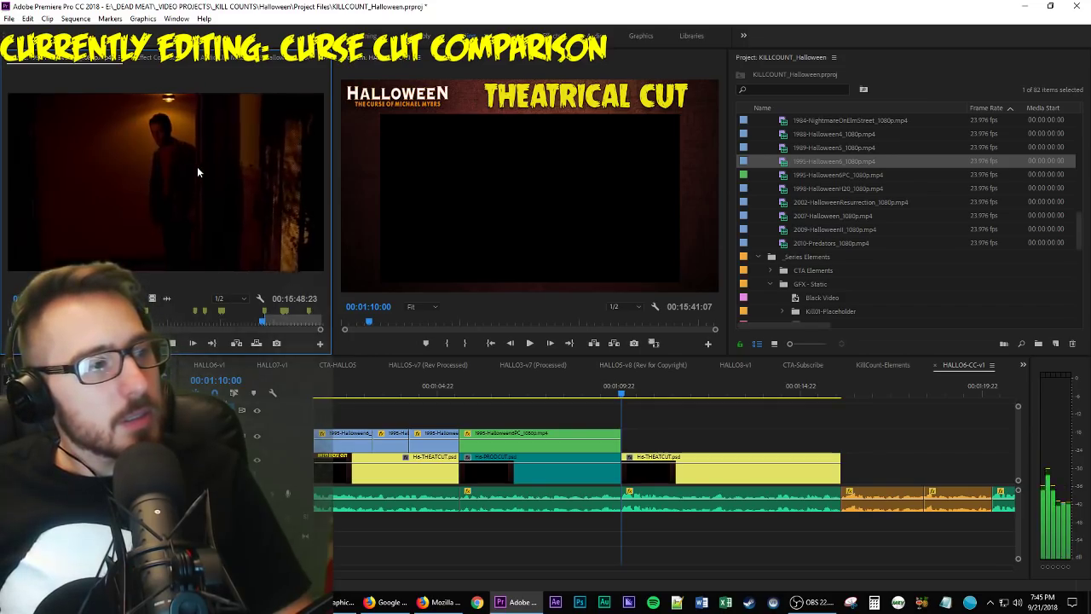
pyautogui.press('j')
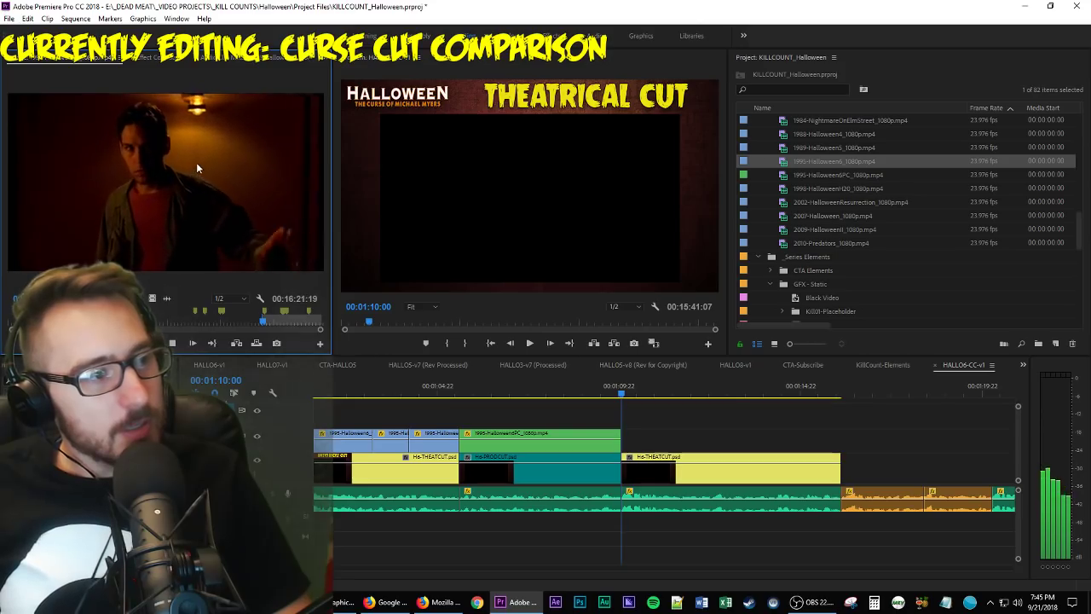
pyautogui.press('i')
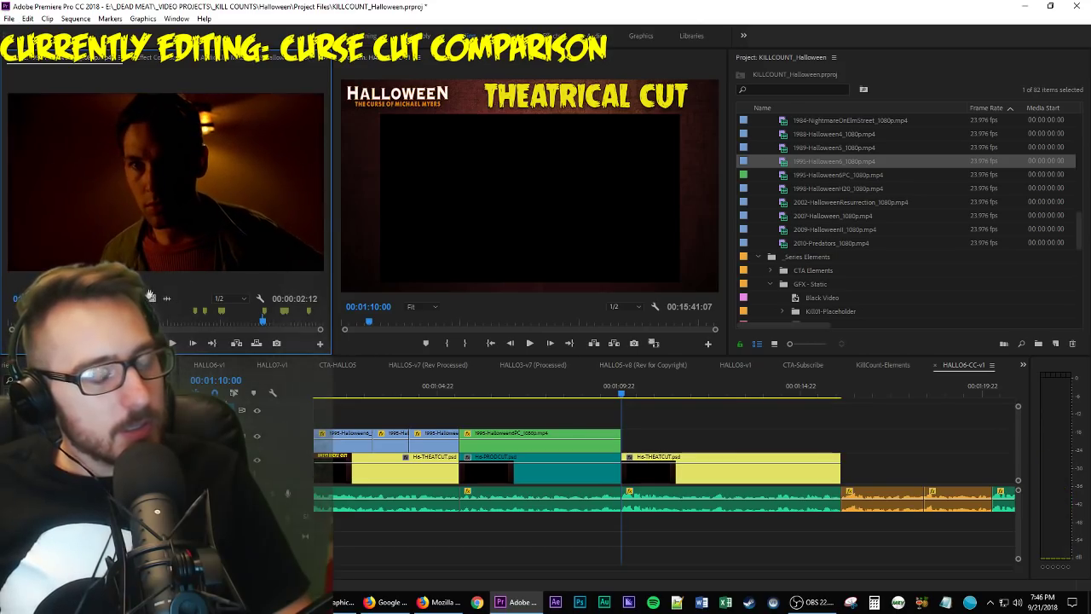
pyautogui.moveTo(196, 168); pyautogui.dragTo(629, 447)
pyautogui.press('space')
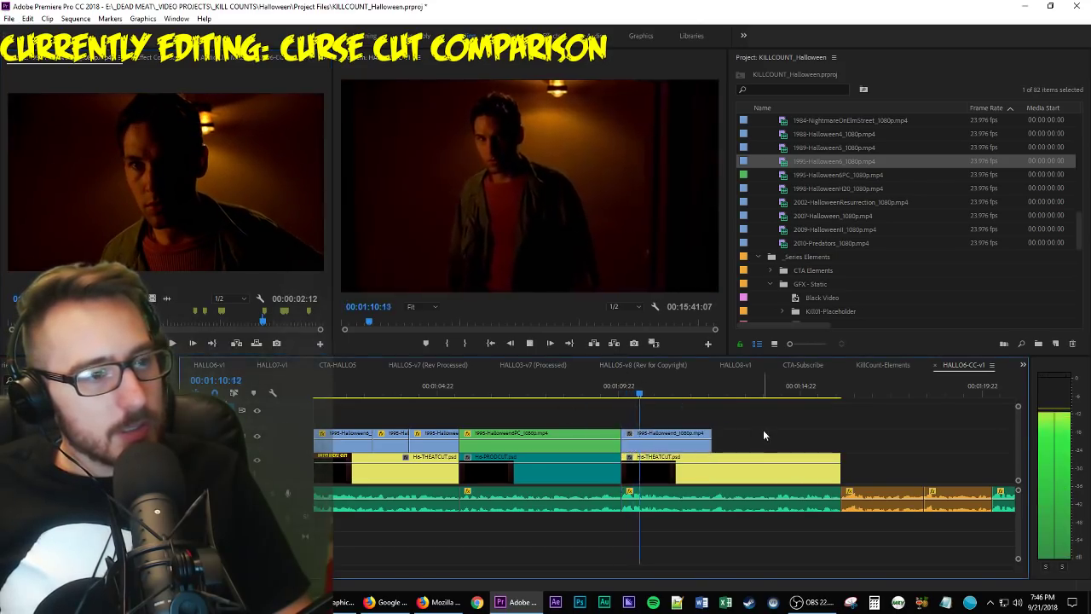
pyautogui.press('space')
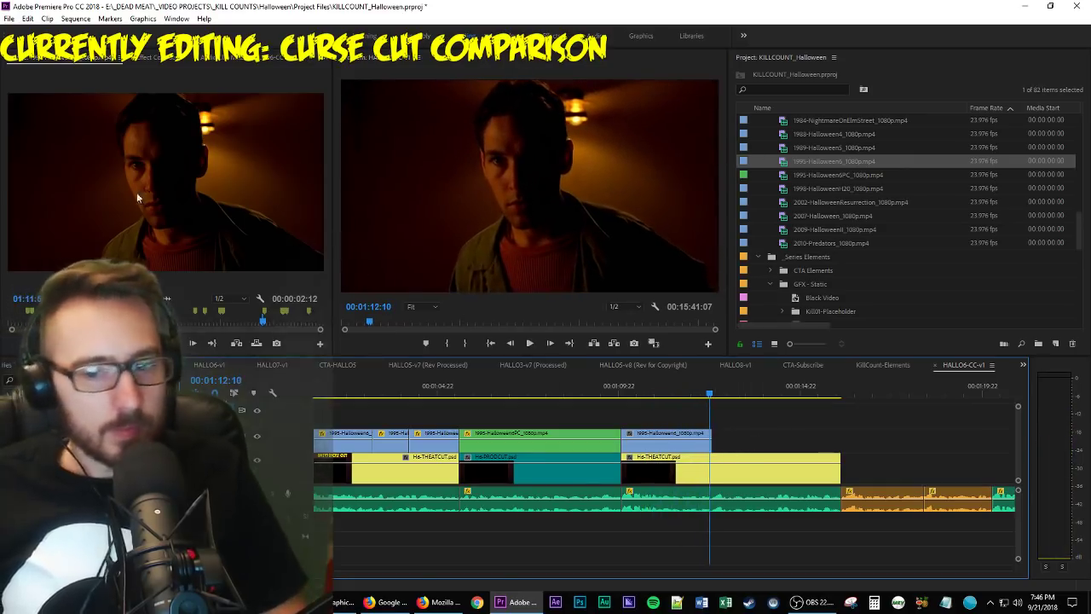
# Mark the dark shot of the man seen from behind and place it directly after the corridor clip at 00:01:12:10.
pyautogui.click(205, 239)
pyautogui.press('space')
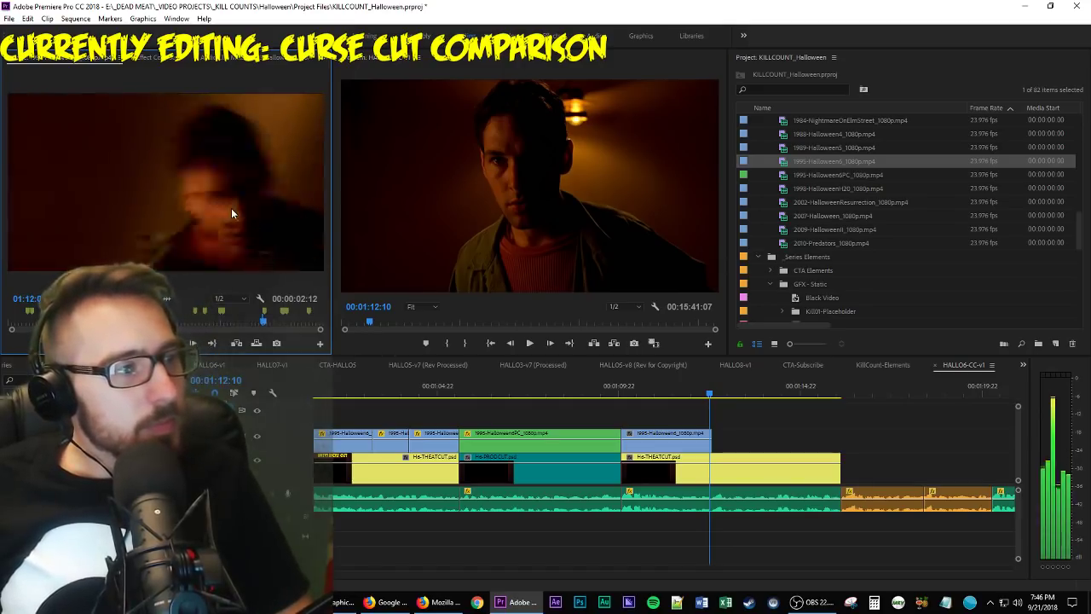
pyautogui.press('space')
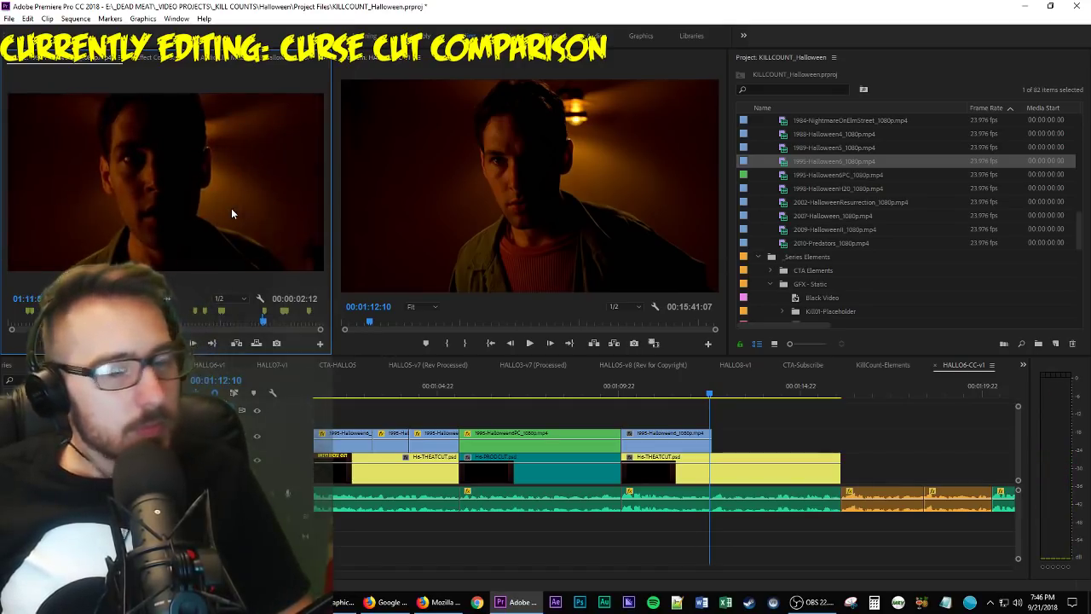
pyautogui.press('space')
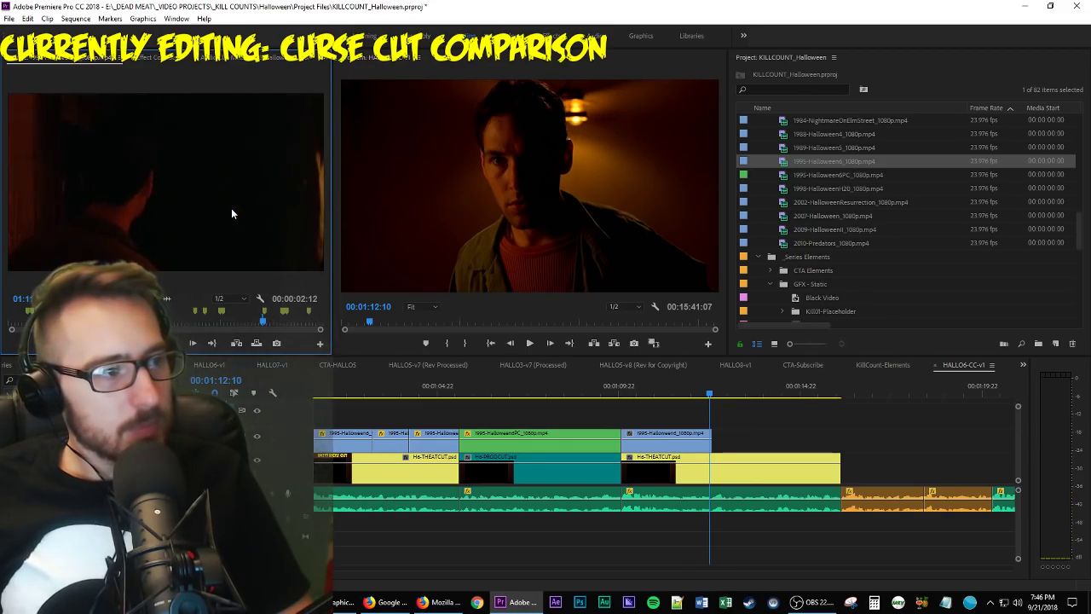
pyautogui.press('i')
pyautogui.press('o')
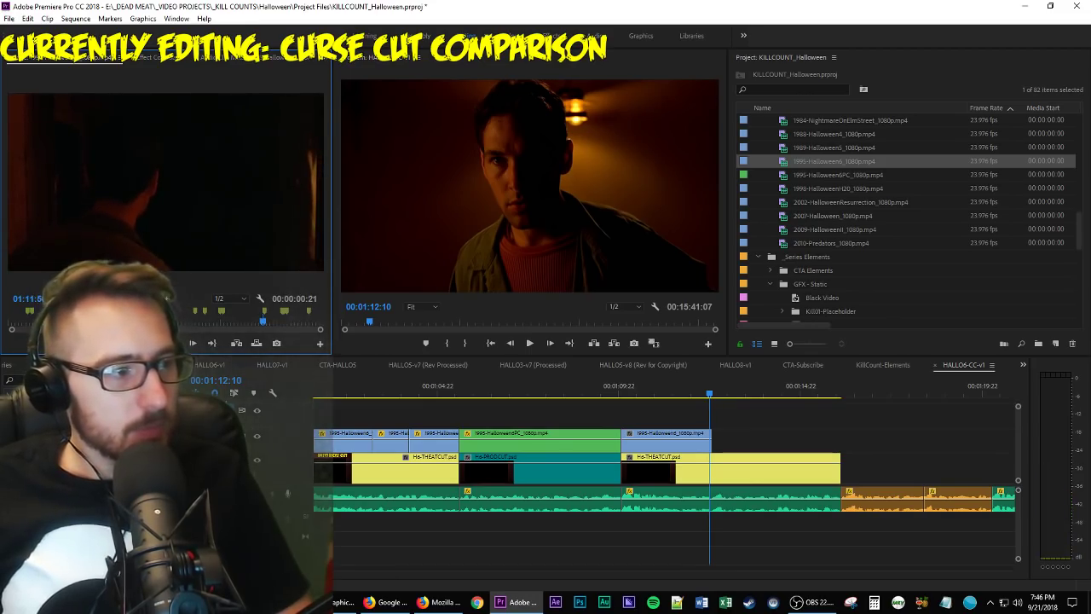
pyautogui.moveTo(166, 183)
pyautogui.mouseDown()
pyautogui.moveTo(712, 435)
pyautogui.moveTo(784, 433)
pyautogui.mouseUp()
# Mark the following shot from the man's close-up, 00:00:01:18 long, place it at 00:01:13:08 and extend it to the end of the theatrical graphic.
pyautogui.click(215, 229)
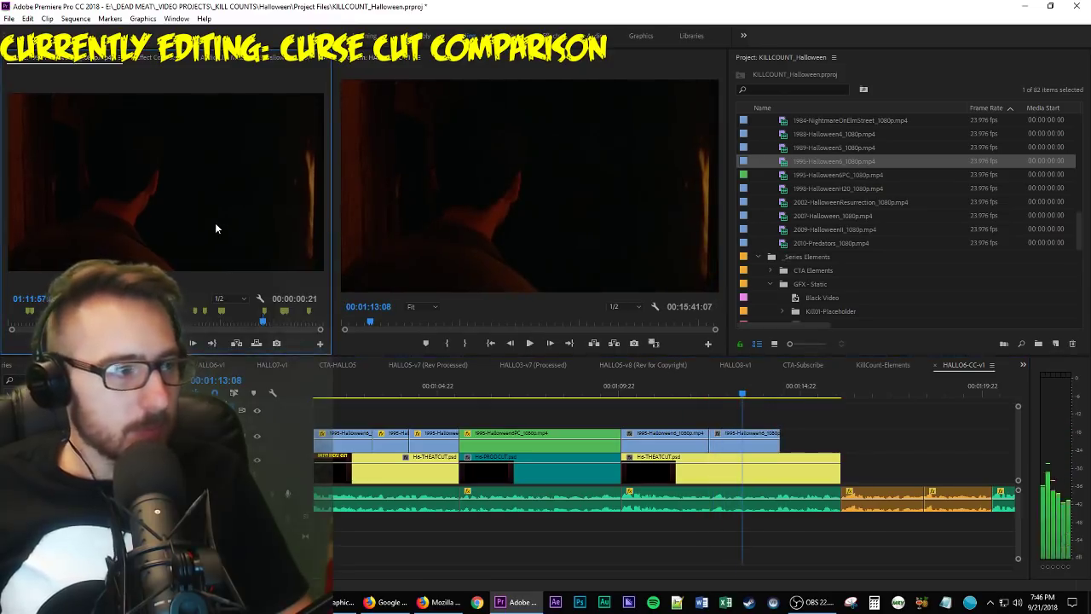
pyautogui.press('Right')
pyautogui.press('Right')
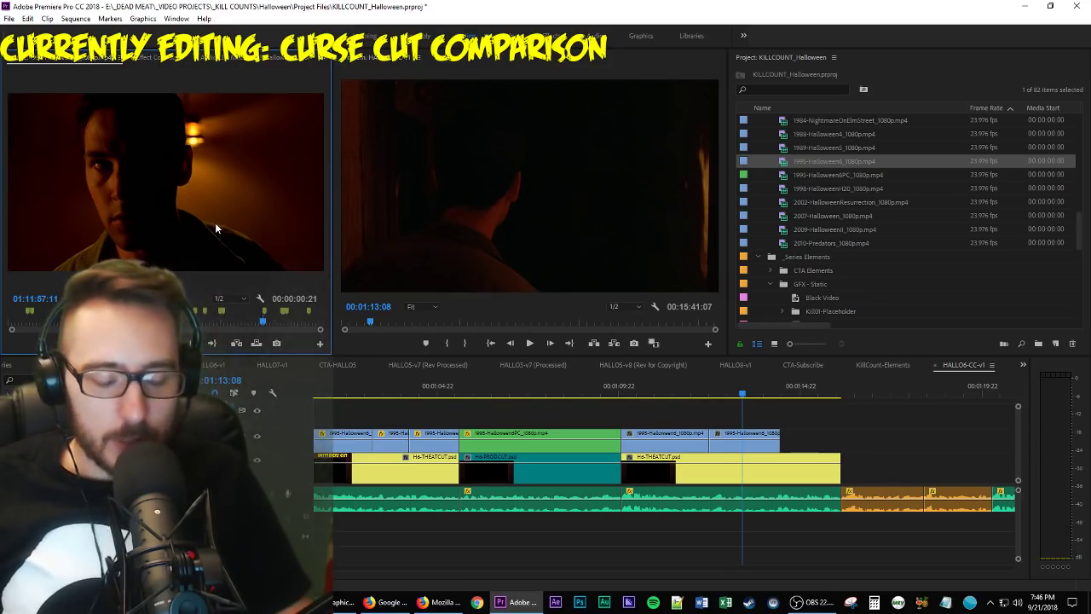
pyautogui.press('space')
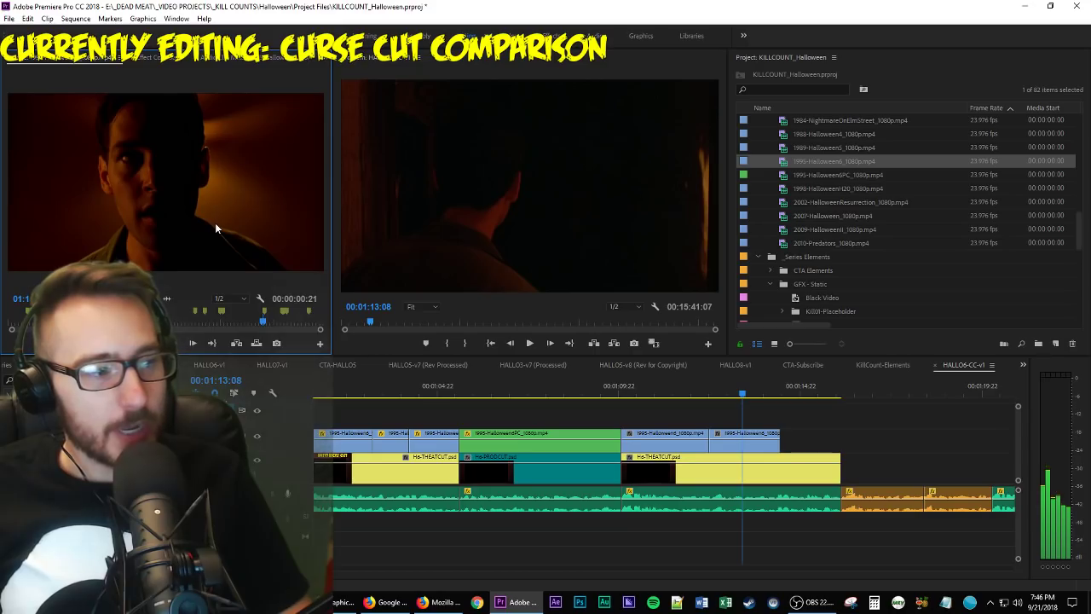
pyautogui.press('space')
pyautogui.press('i')
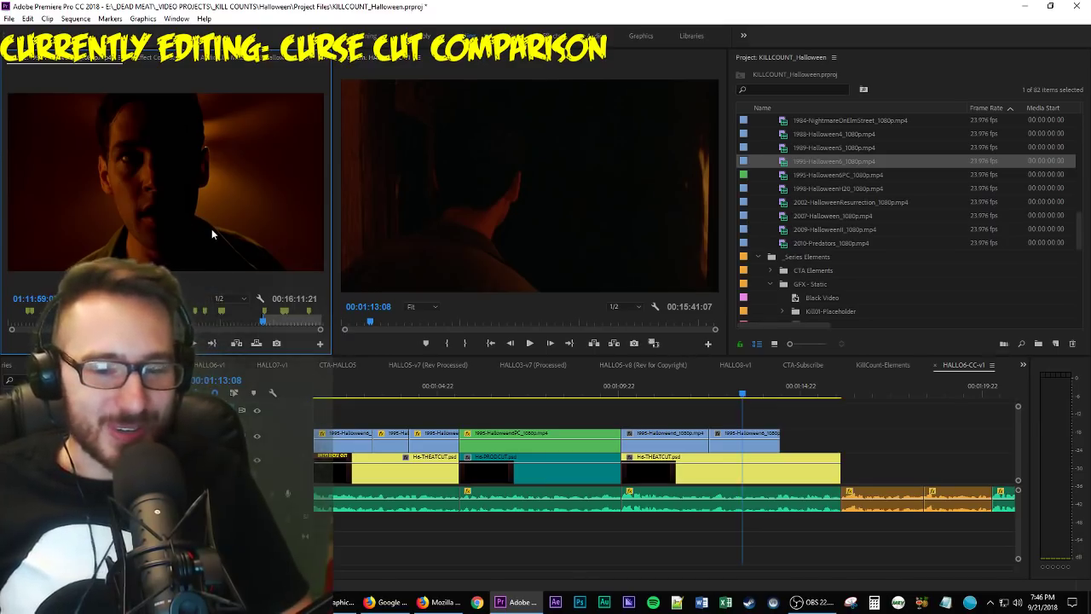
pyautogui.press('space')
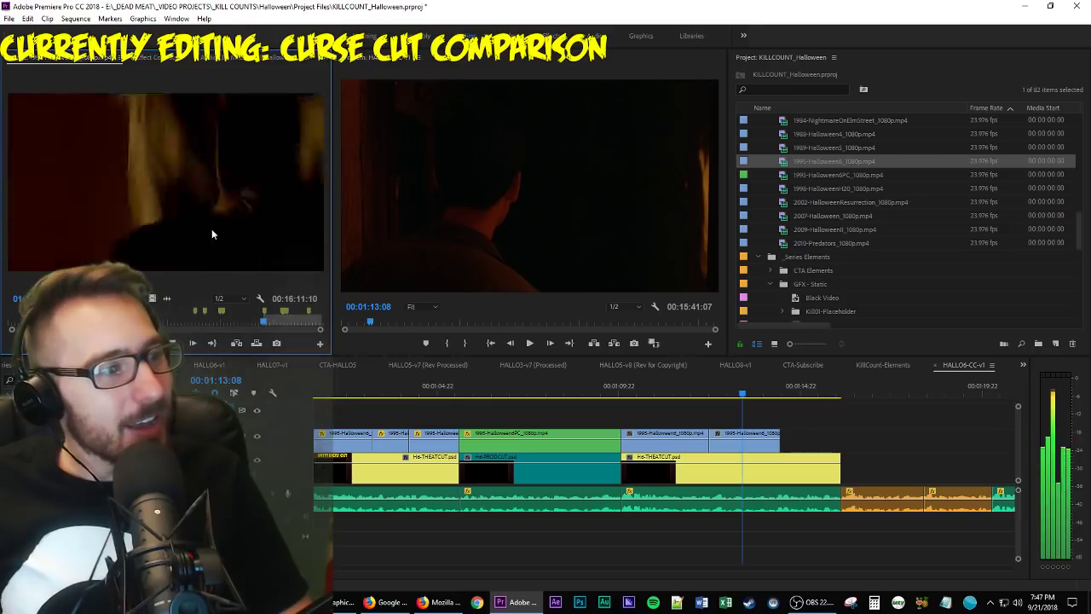
pyautogui.press('o')
pyautogui.press('space')
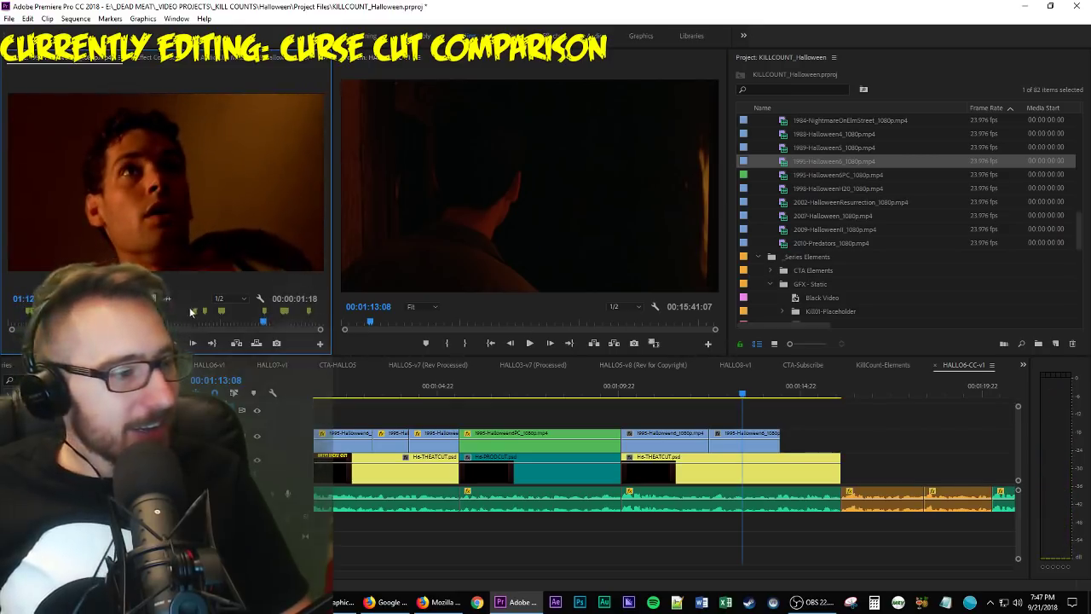
pyautogui.moveTo(779, 435); pyautogui.dragTo(840, 436)
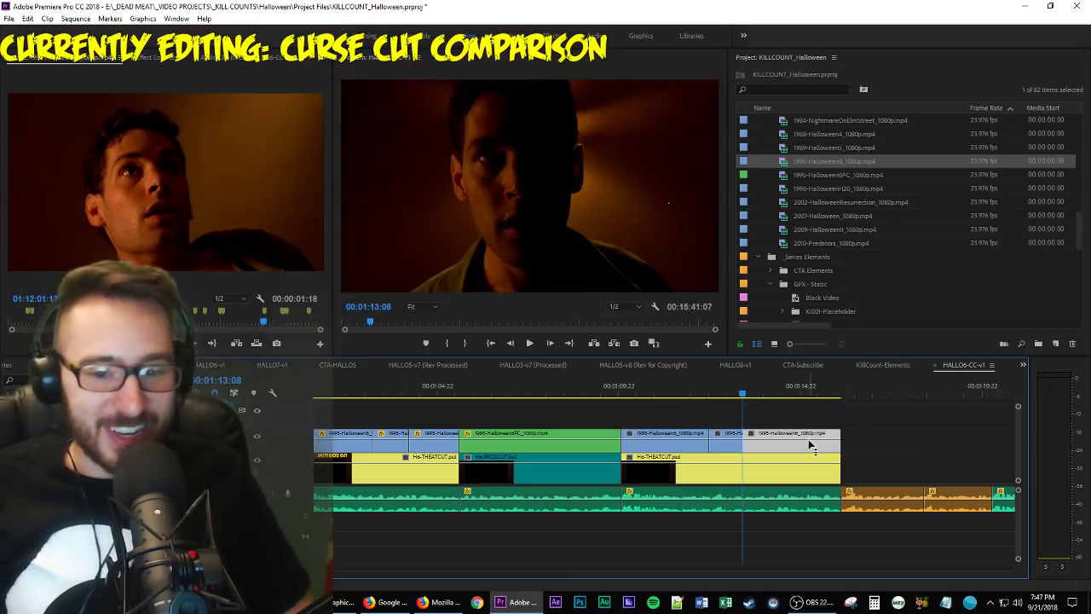
# Mark the shot of the disfigured woman, 00:00:00:18 long, place it at 00:01:15:10 and trim it to the end of the theatrical graphic.
pyautogui.press('space')
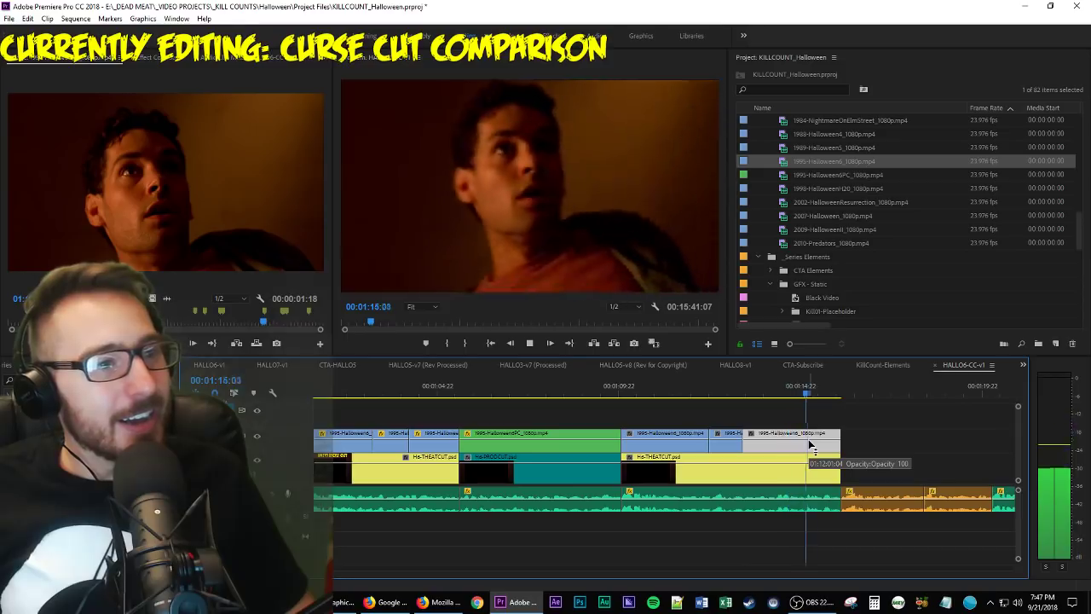
pyautogui.press('space')
pyautogui.hotkey('shift', 'k')
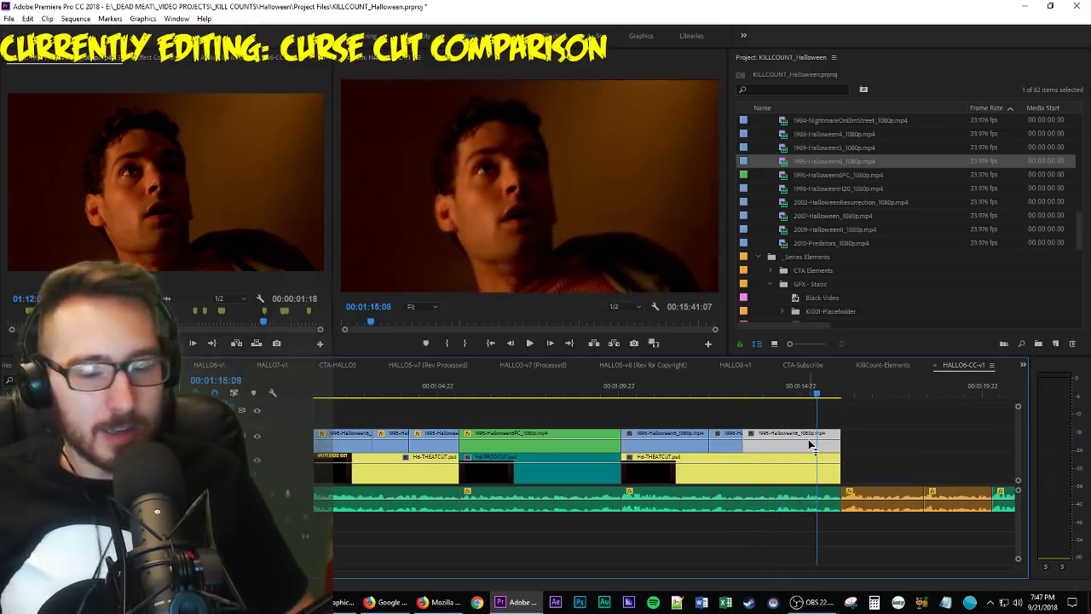
pyautogui.click(249, 167)
pyautogui.press('space')
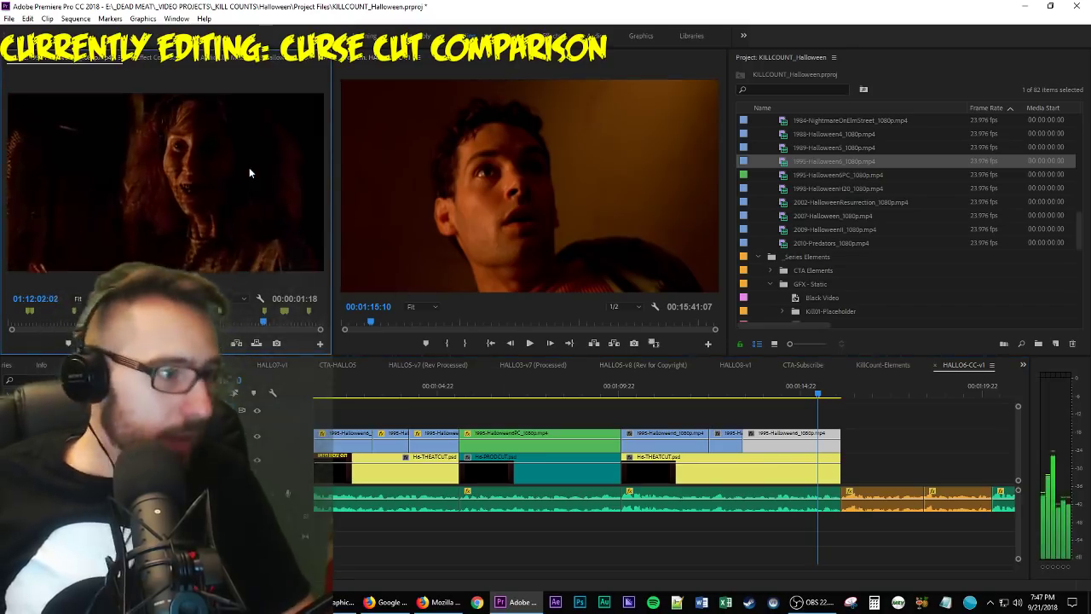
pyautogui.press('i')
pyautogui.press('o')
pyautogui.moveTo(202, 267); pyautogui.dragTo(831, 435)
pyautogui.press('space')
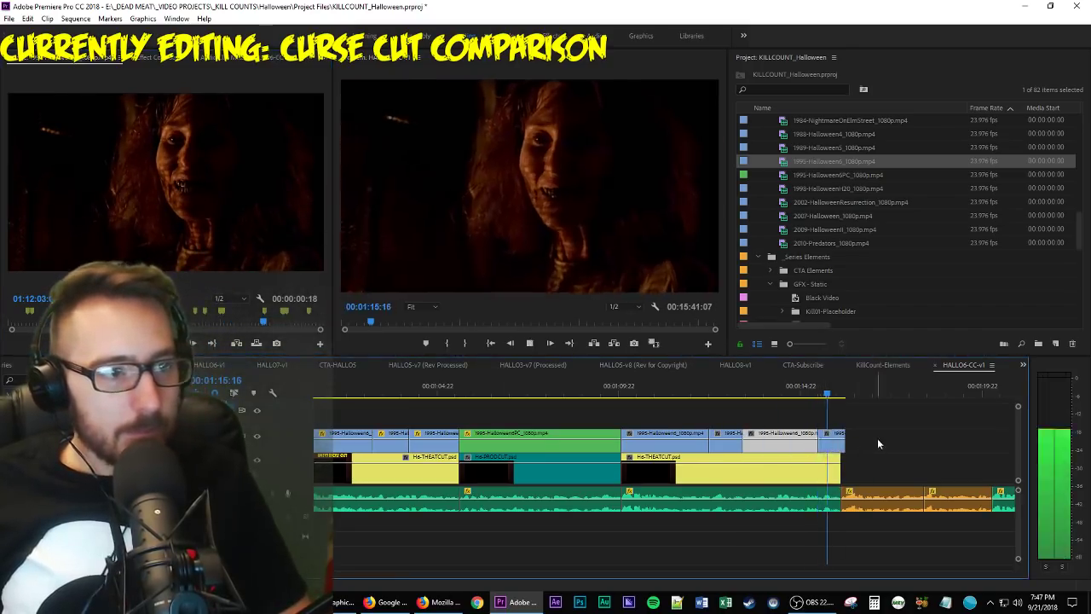
pyautogui.press('space')
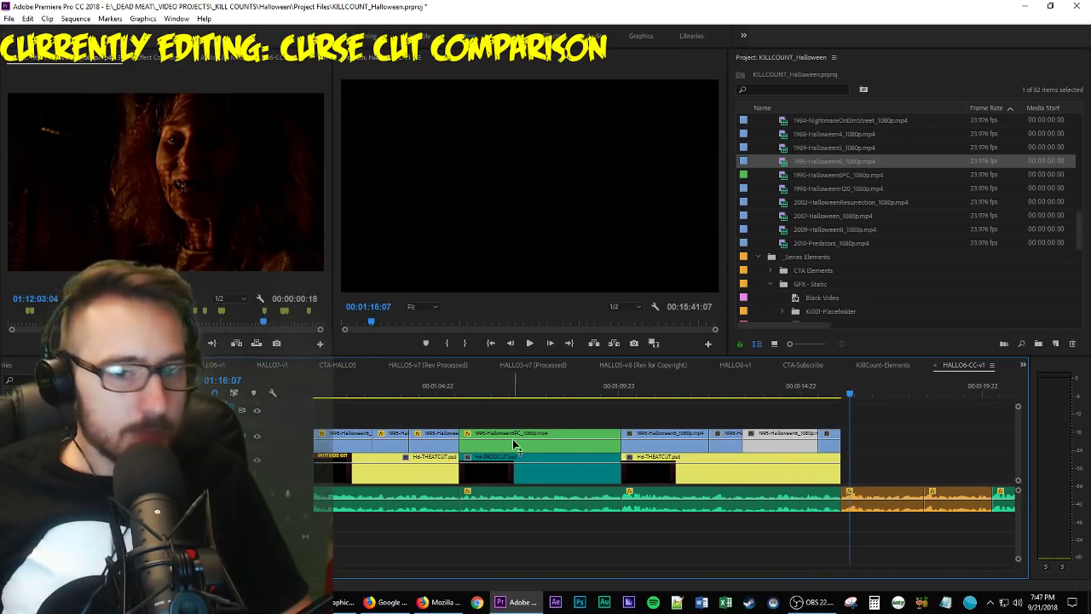
# Copy the framing Motion settings (position 960, 602, scale 79) from the producer's cut clip to the four new theatrical clips.
pyautogui.click(550, 434)
pyautogui.hotkey('shift', '5')
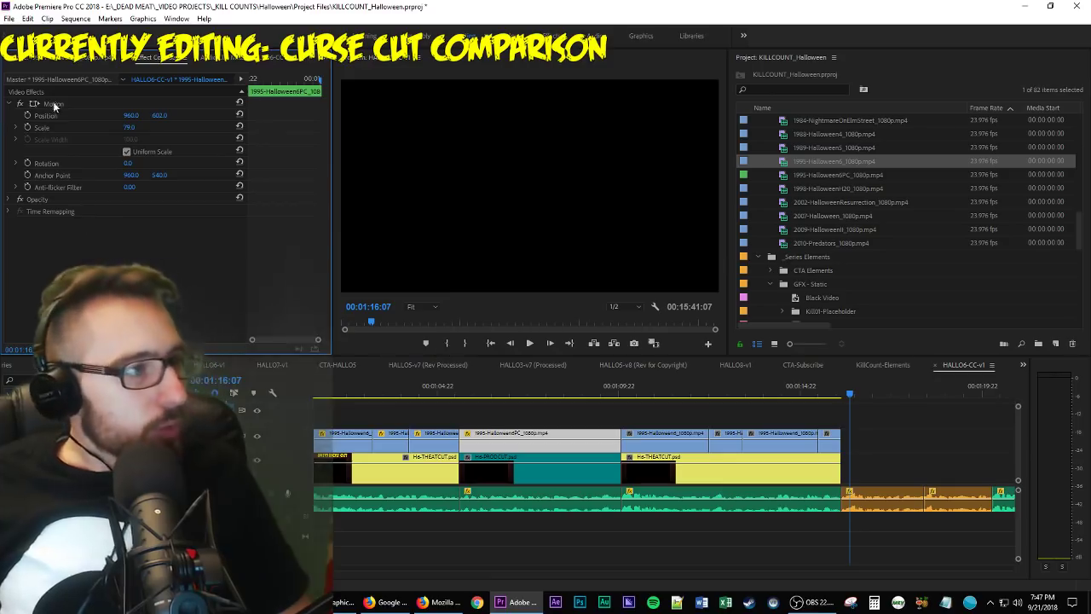
pyautogui.moveTo(887, 418); pyautogui.dragTo(621, 451)
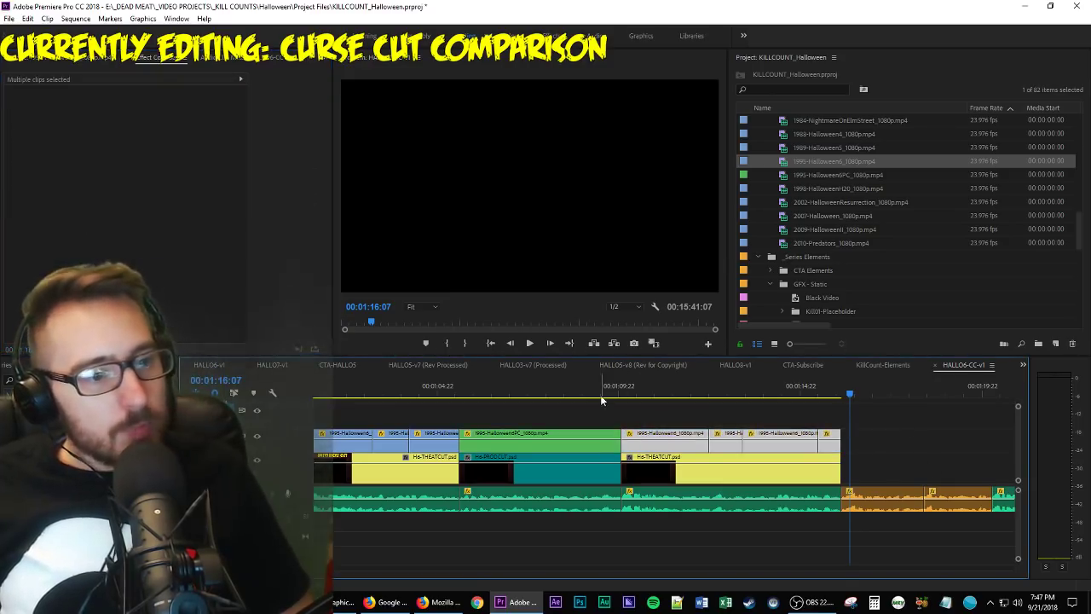
# Listen to the upcoming narration, label the Audio 1_10.wav clip ending just before 00:01:24:00 as Mango, and save the project.
pyautogui.press('space')
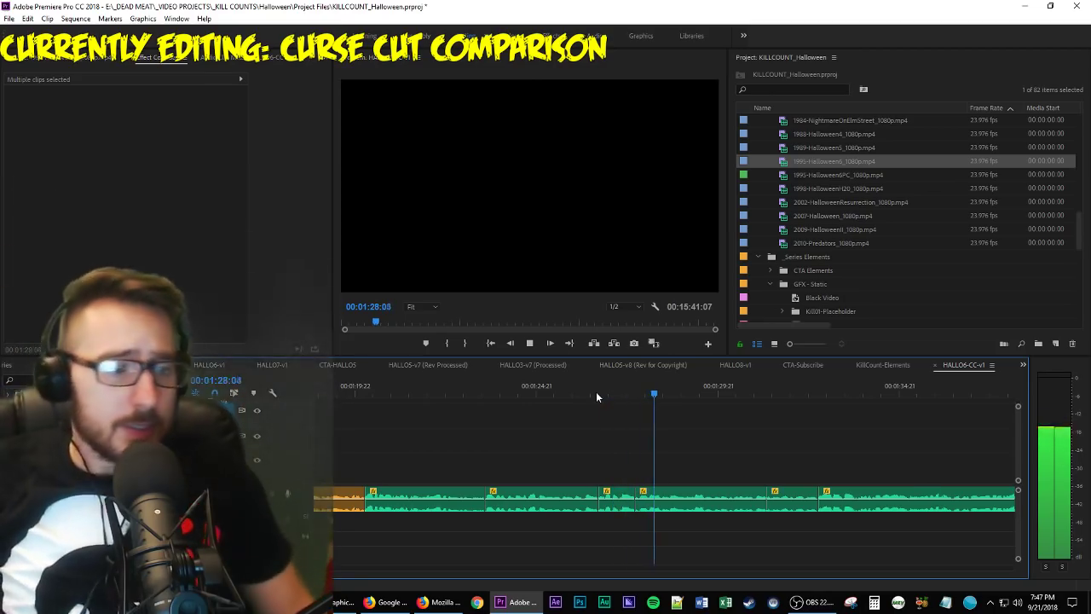
pyautogui.press('space')
pyautogui.scroll(2, 553, 496)
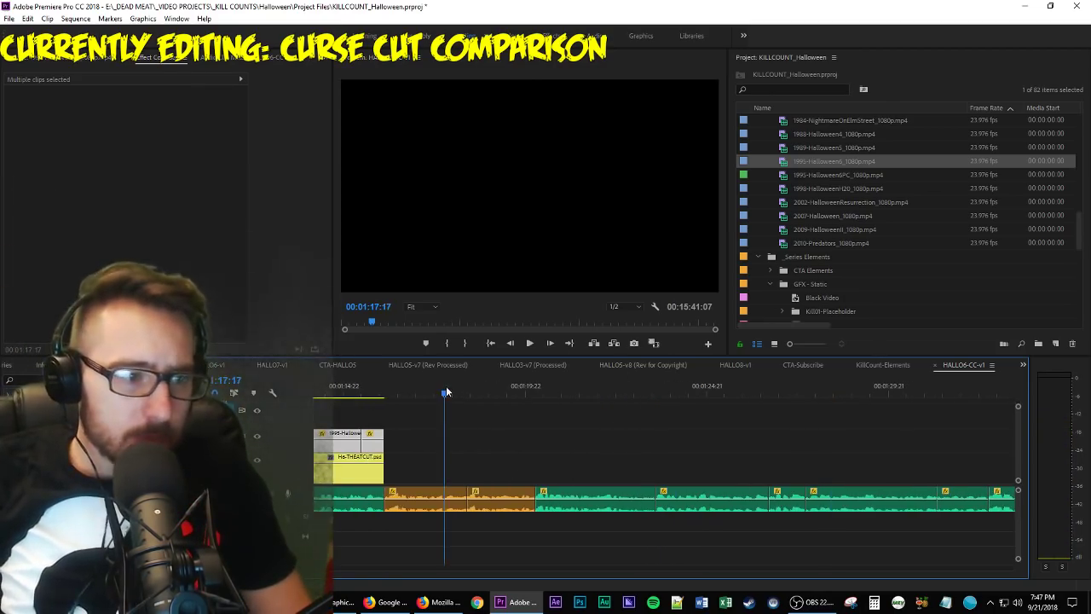
pyautogui.press('space')
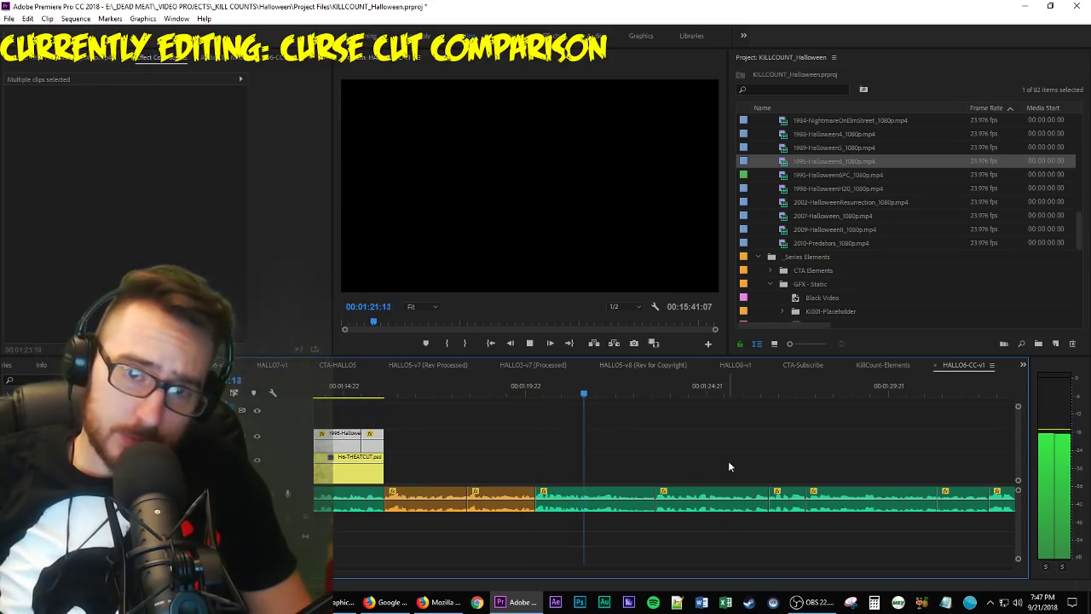
pyautogui.rightClick(594, 491)
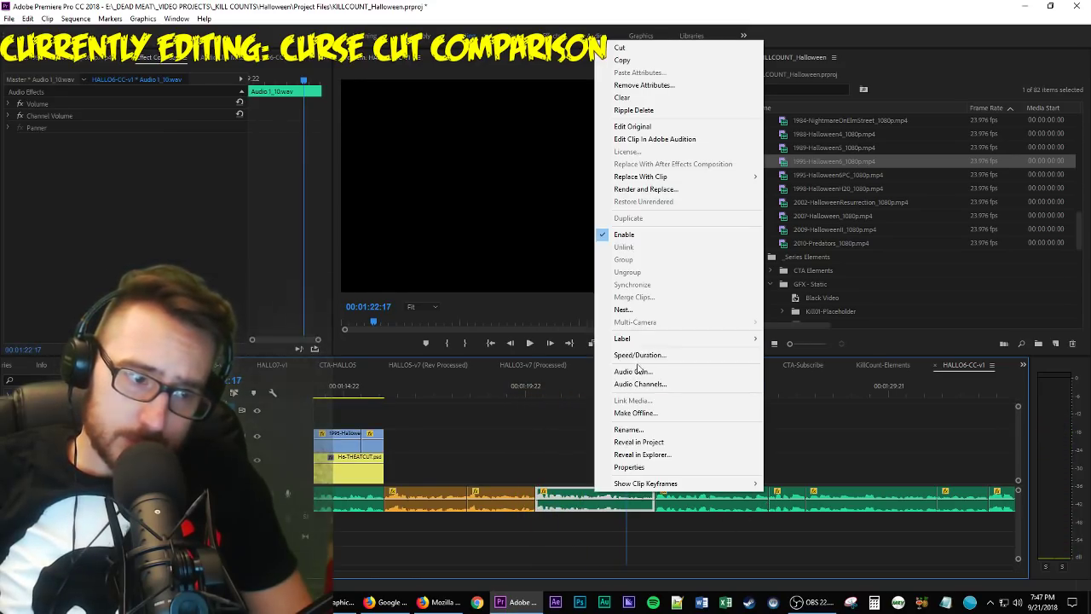
pyautogui.moveTo(682, 339)
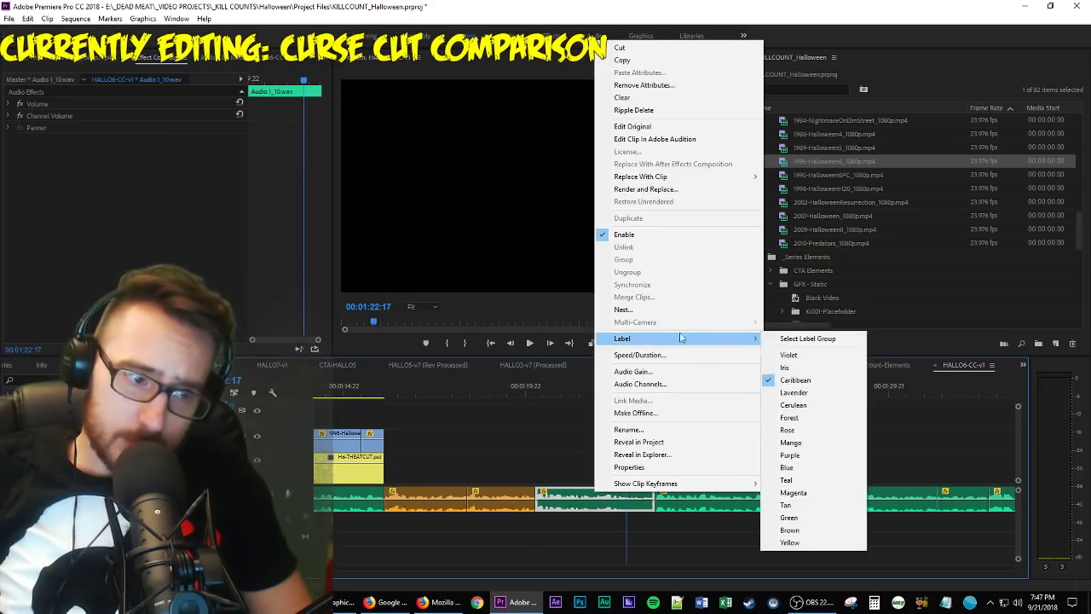
pyautogui.click(821, 443)
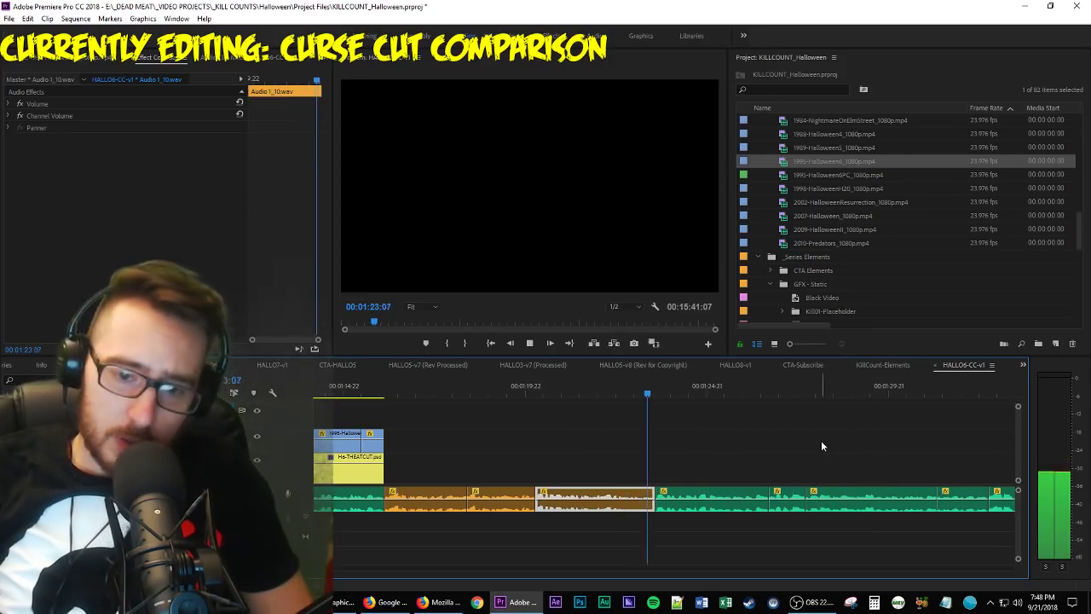
pyautogui.hotkey('ctrl', 's')
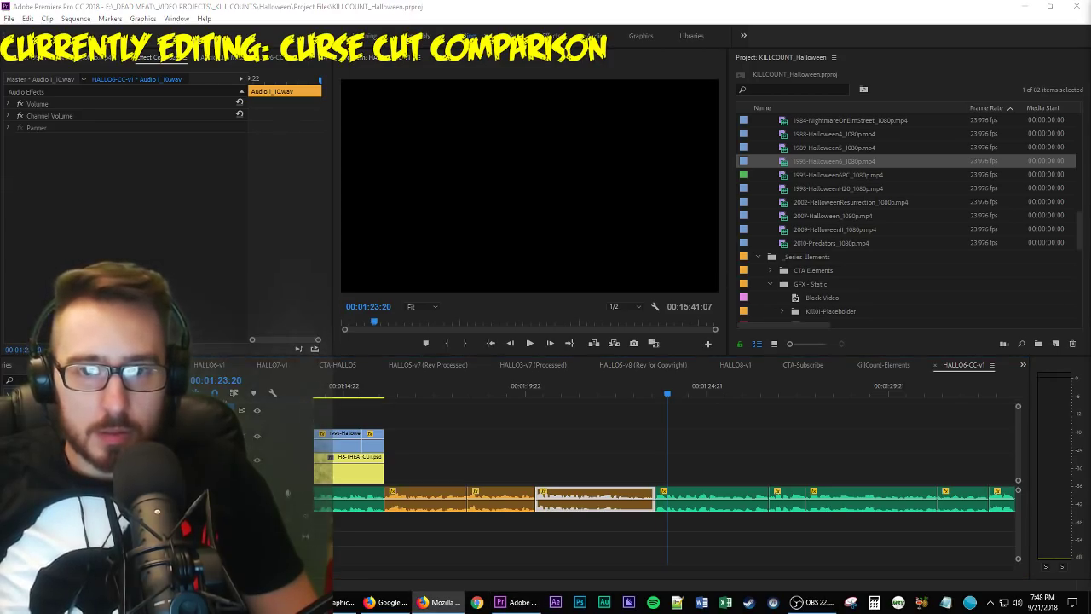
# Listen to the narration up to 00:01:24:19 and play 1995-Halloween6_1080p.mp4 from its opening credits to find matching footage.
pyautogui.click(798, 431)
pyautogui.press('space')
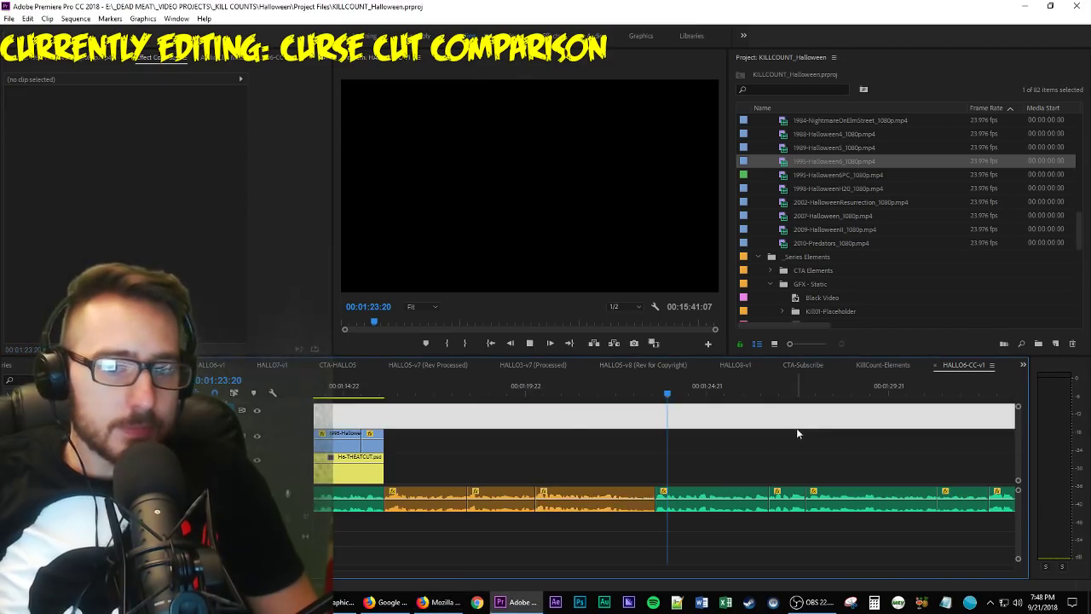
pyautogui.press('space')
pyautogui.scroll(3, 746, 437)
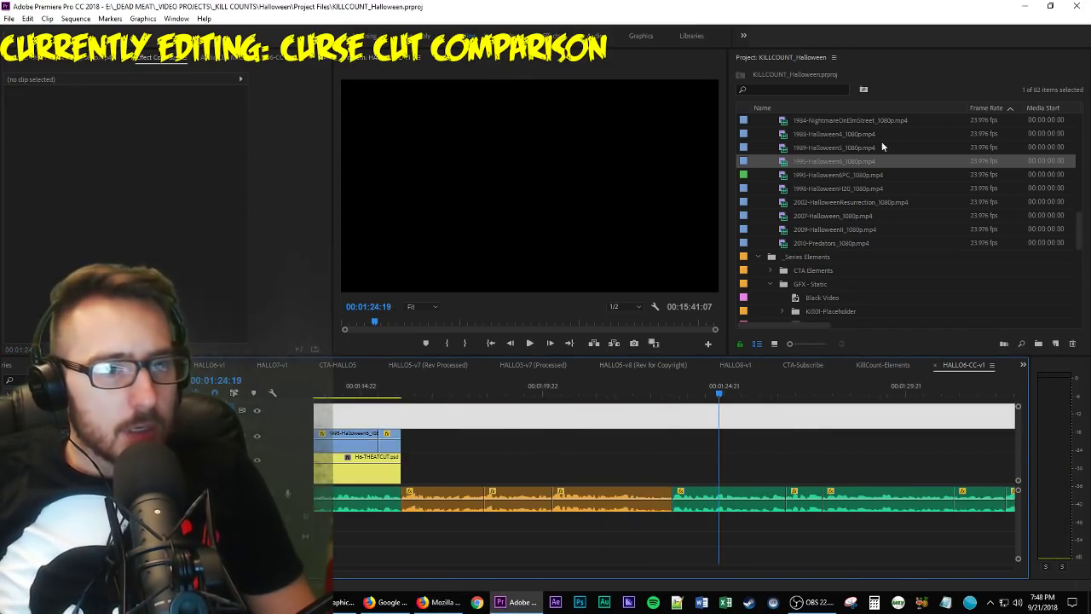
pyautogui.doubleClick(784, 162)
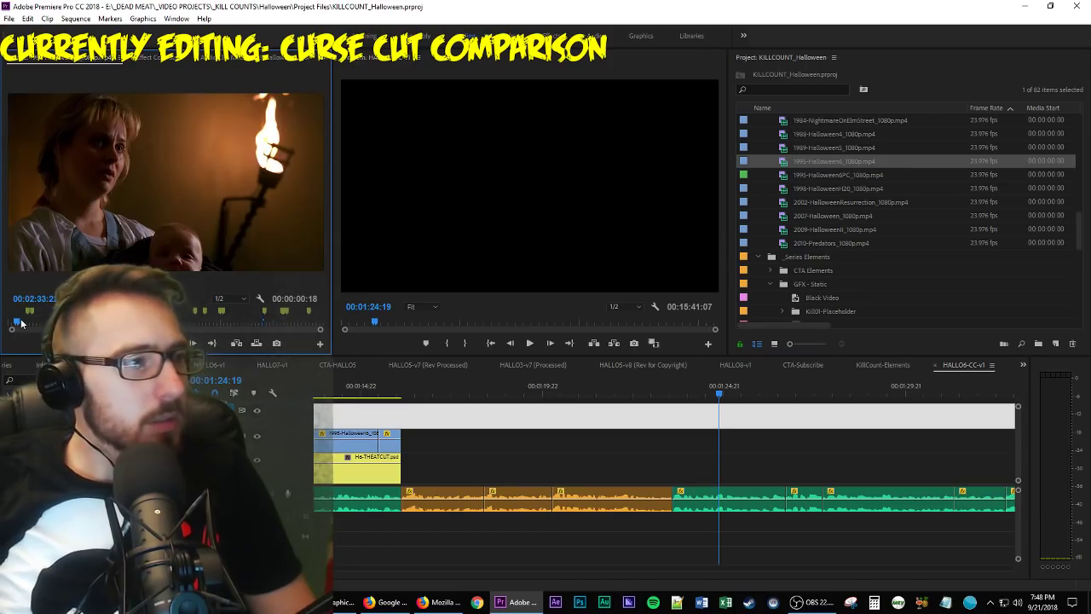
pyautogui.moveTo(21, 323); pyautogui.dragTo(11, 329)
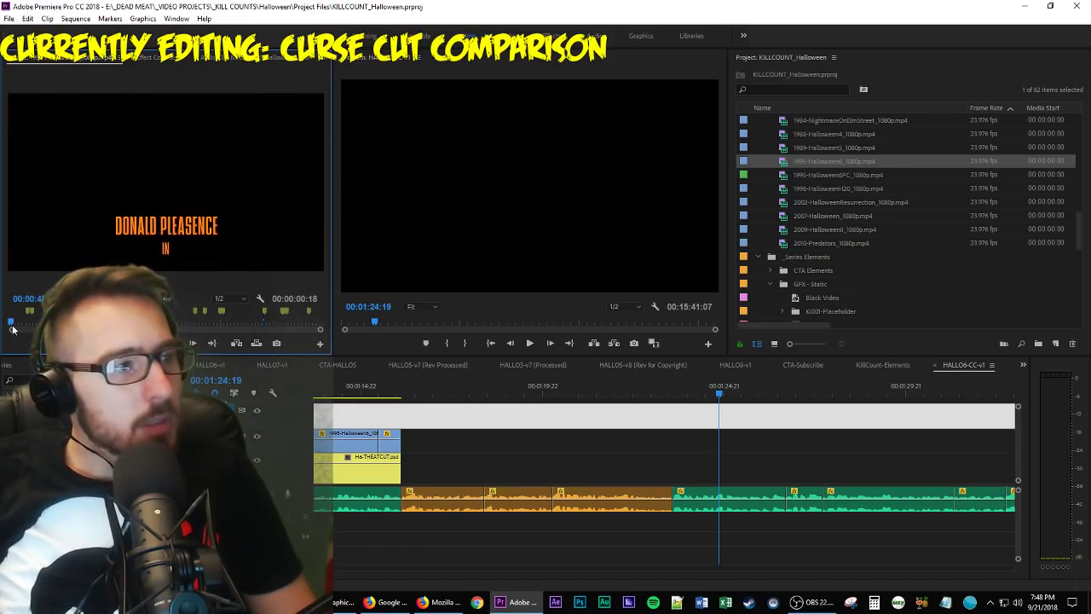
pyautogui.press('space')
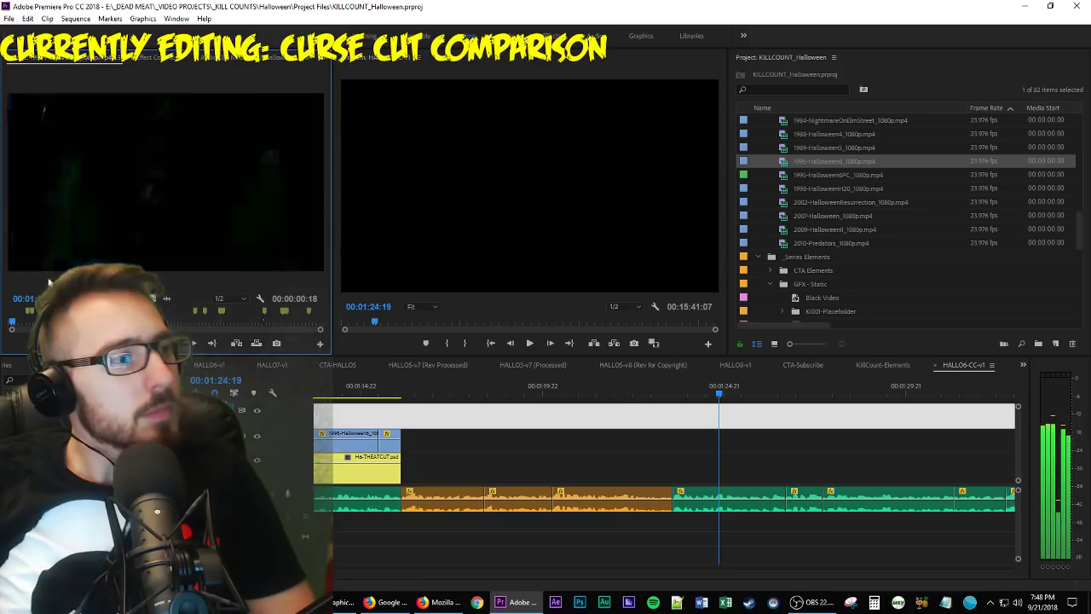
# Mark the "Produced by" credit shot in the Halloween 6 source and place it on the timeline at the start of the green narration.
pyautogui.click(25, 328)
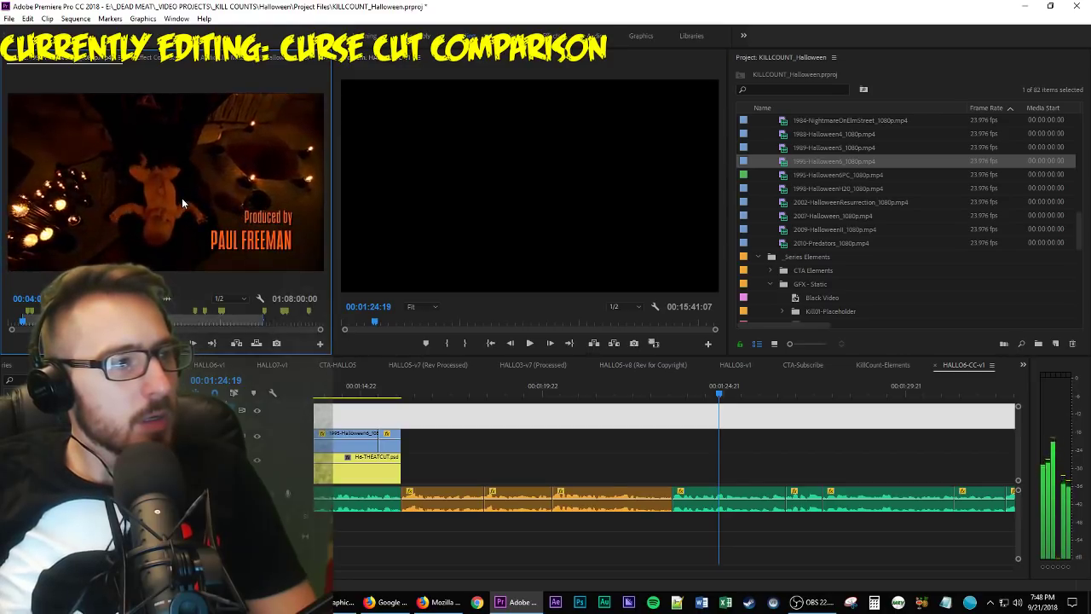
pyautogui.press('o')
pyautogui.moveTo(184, 202); pyautogui.dragTo(673, 472)
pyautogui.press('Up')
pyautogui.press('space')
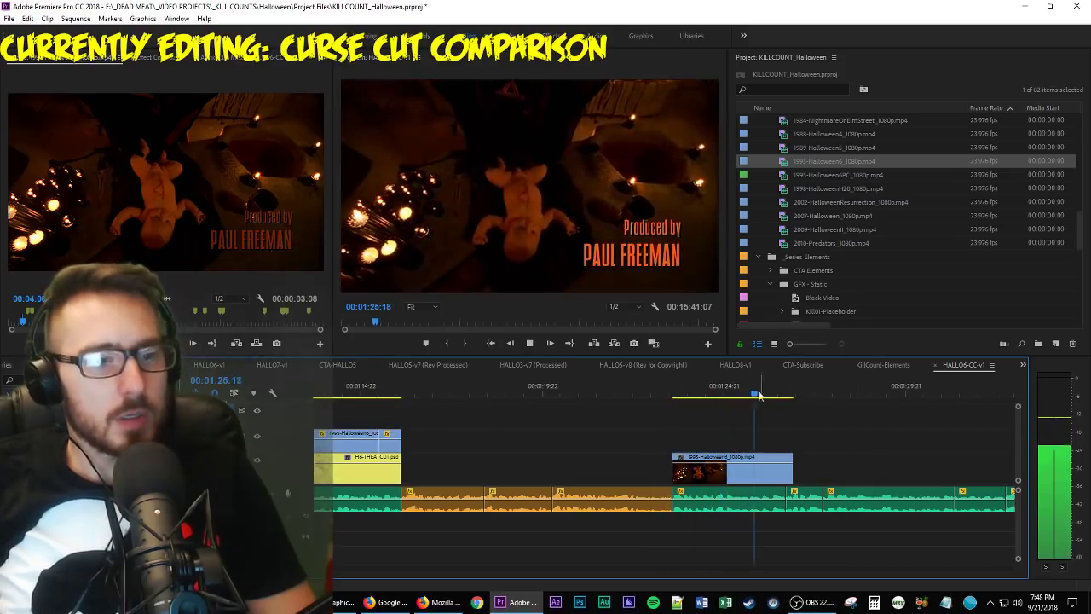
# Overwrite the timeline from 00:01:25:09 with a roughly two-second producer credit shot from 1988-Halloween4_1080p.mp4.
pyautogui.click(729, 388)
pyautogui.moveTo(731, 390); pyautogui.dragTo(740, 397)
pyautogui.scroll(1, 836, 189)
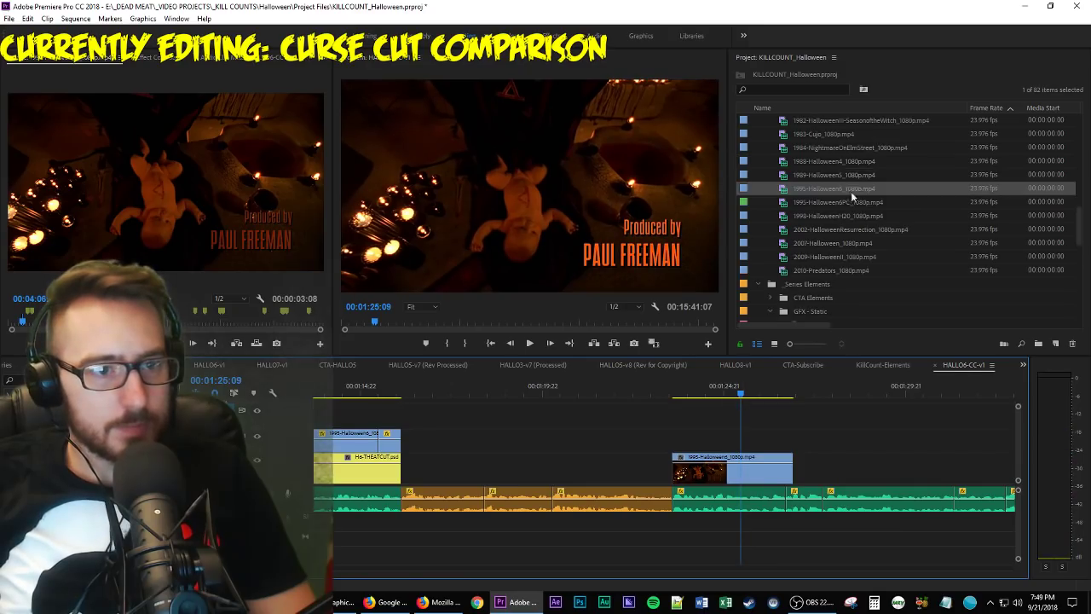
pyautogui.doubleClick(851, 160)
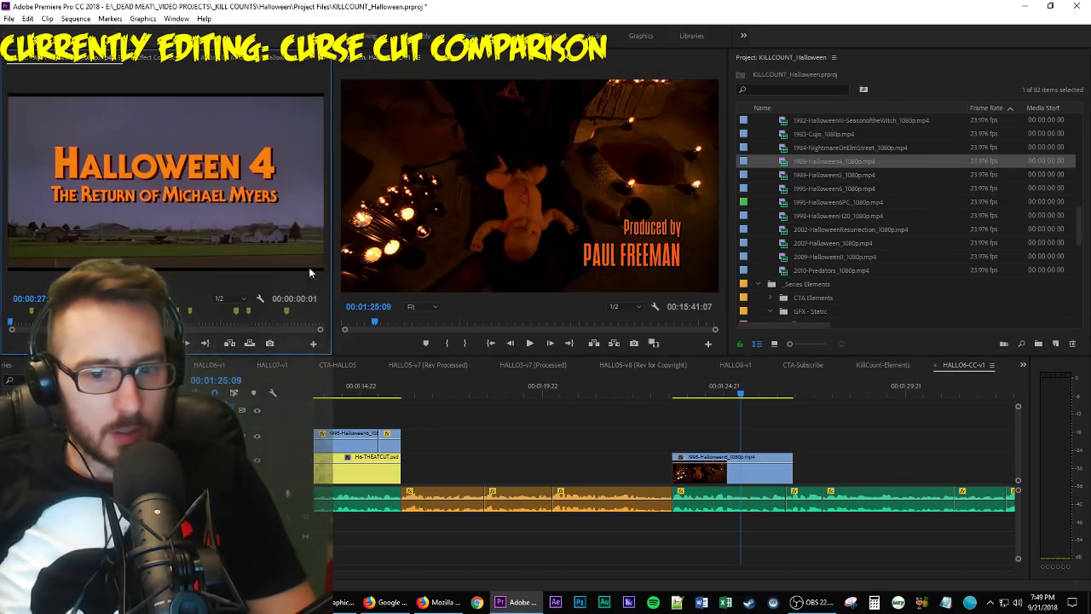
pyautogui.press('space')
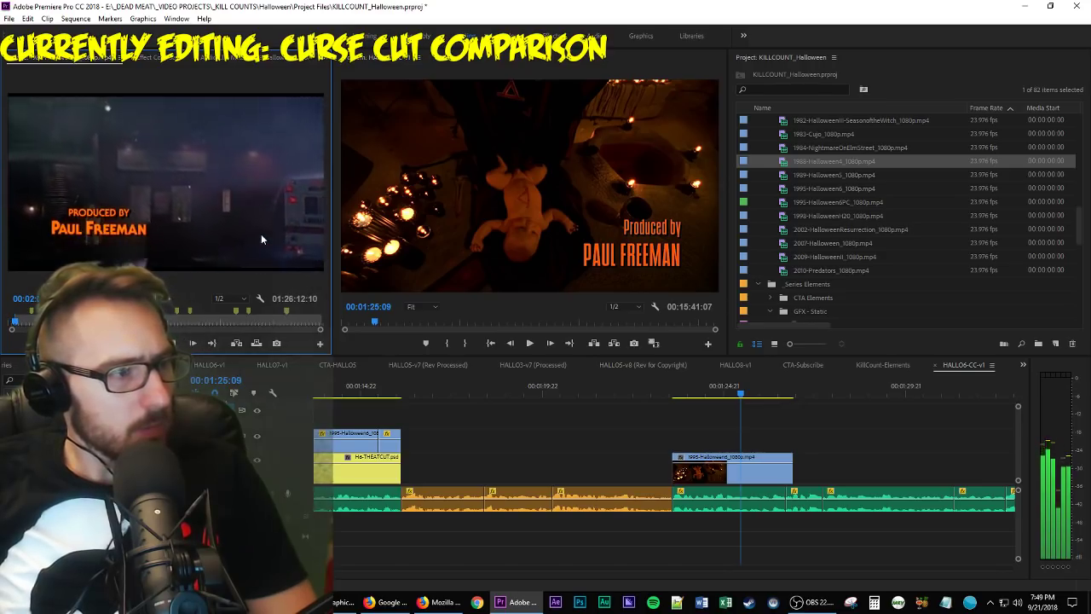
pyautogui.press('o')
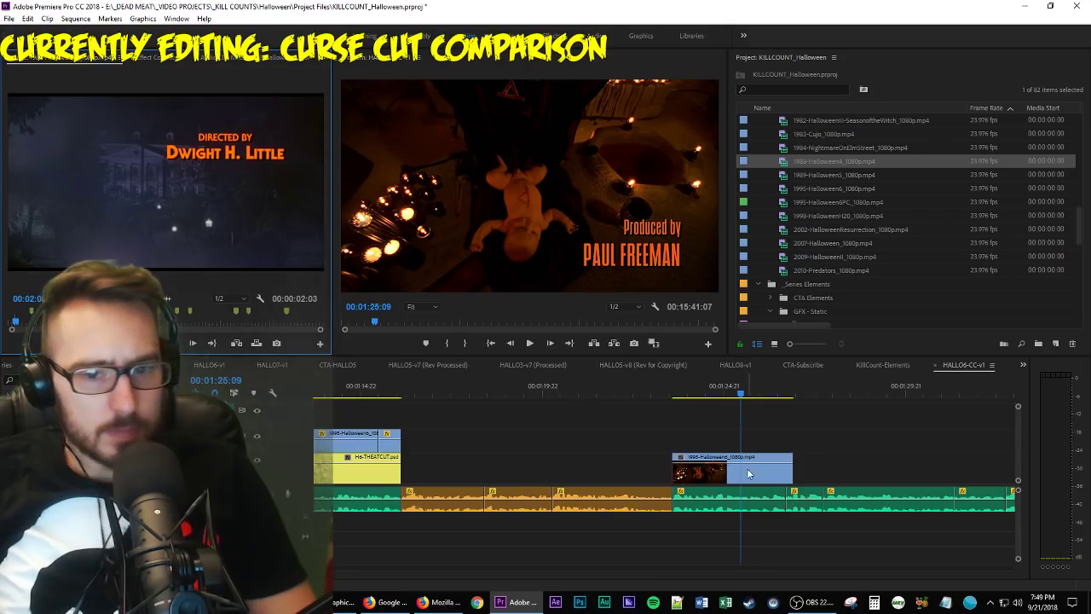
pyautogui.scroll(-2, 801, 464)
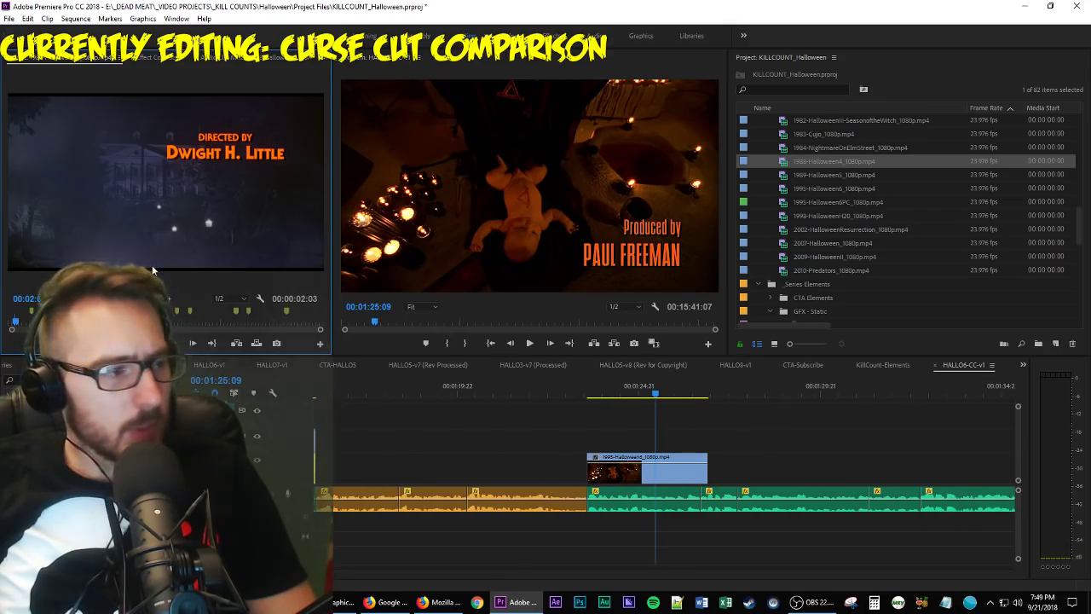
pyautogui.press('.')
# Play back the two credit shots and trim the Halloween 4 clip's end to the narration cut at 00:01:26:15.
pyautogui.click(636, 381)
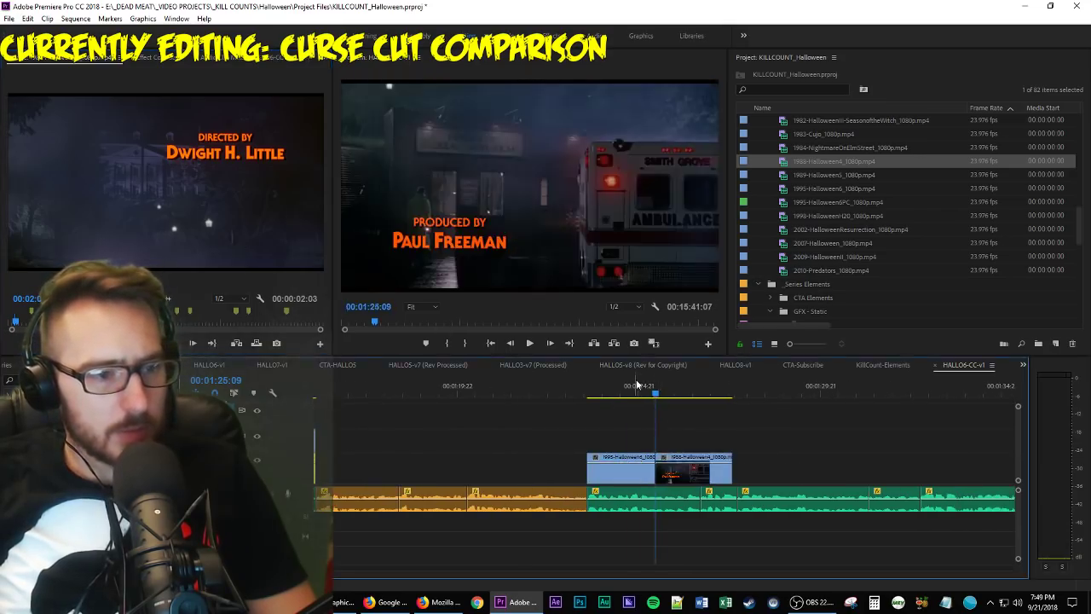
pyautogui.press('space')
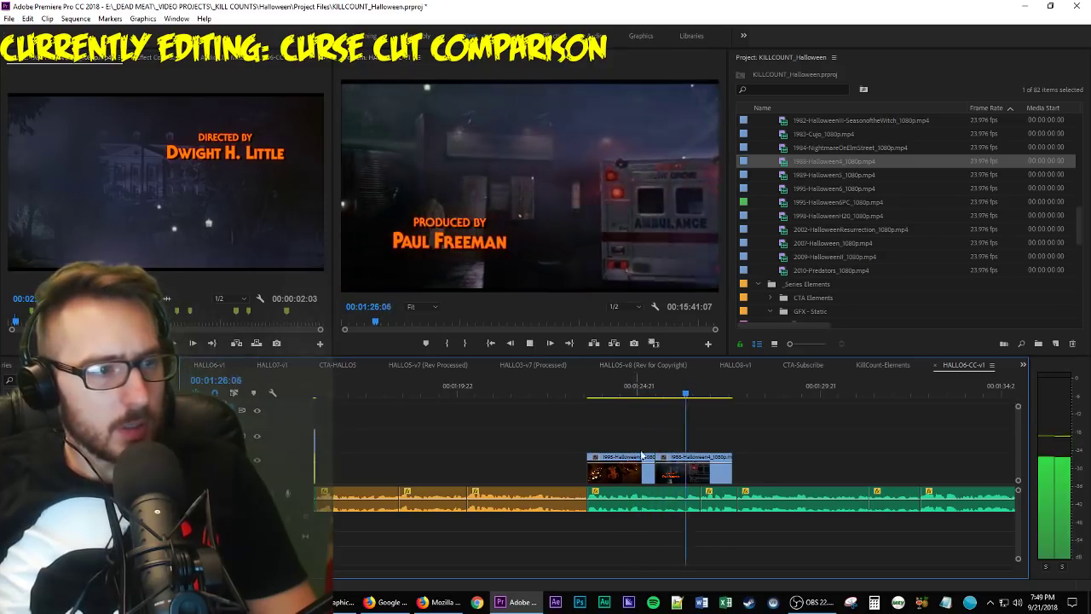
pyautogui.moveTo(724, 456); pyautogui.dragTo(701, 461)
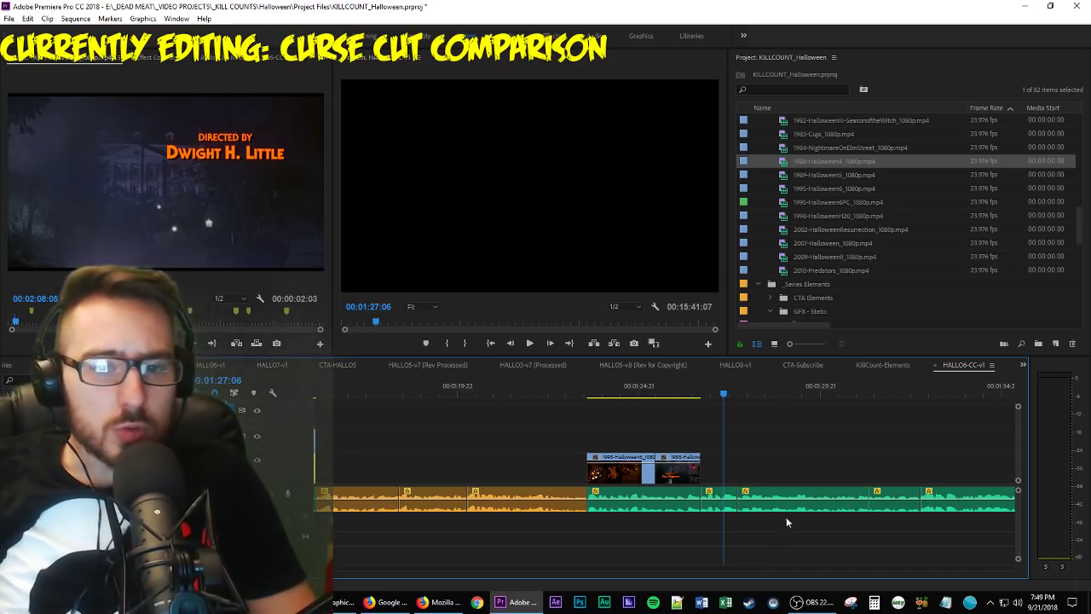
pyautogui.hscroll(-2, 807, 442)
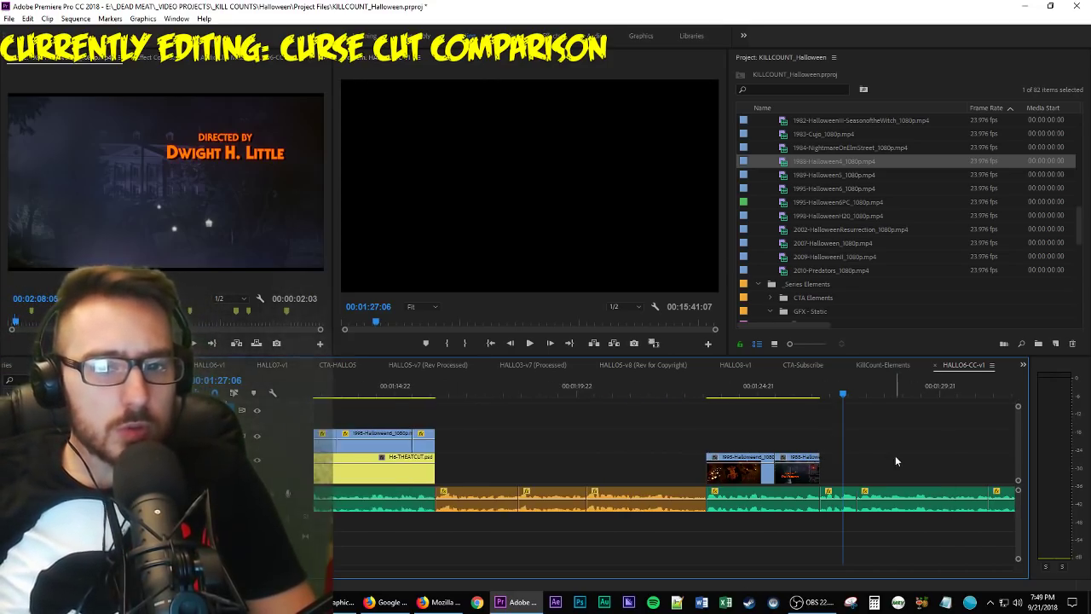
pyautogui.hscroll(2, 879, 443)
pyautogui.press('Up')
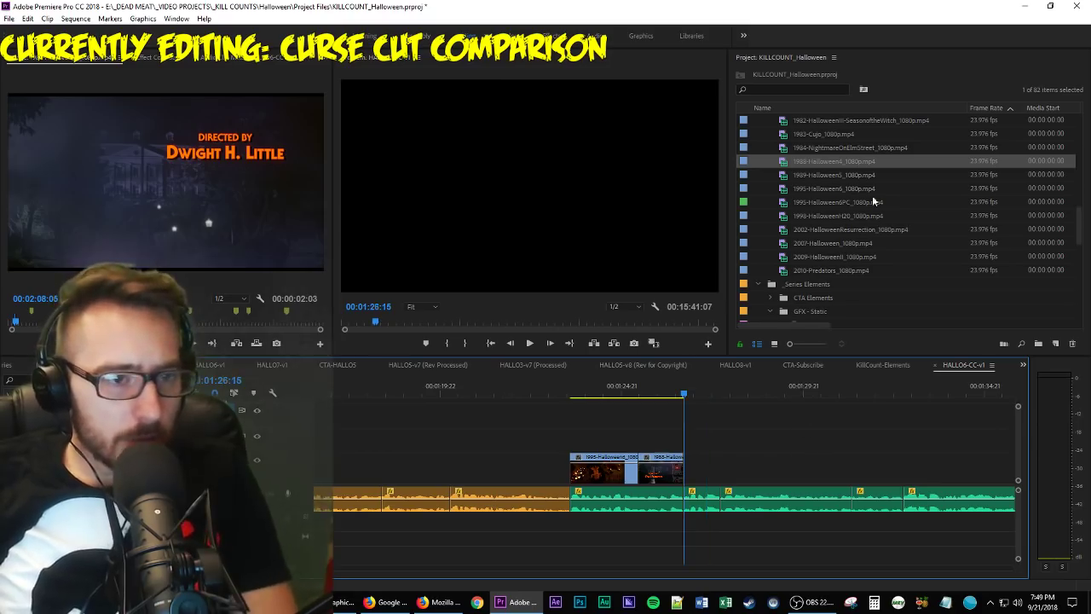
# Find and mark the opening "Presents" and "A Nightfall Production" title shot in 1995-Halloween6_1080p.mp4.
pyautogui.doubleClick(862, 173)
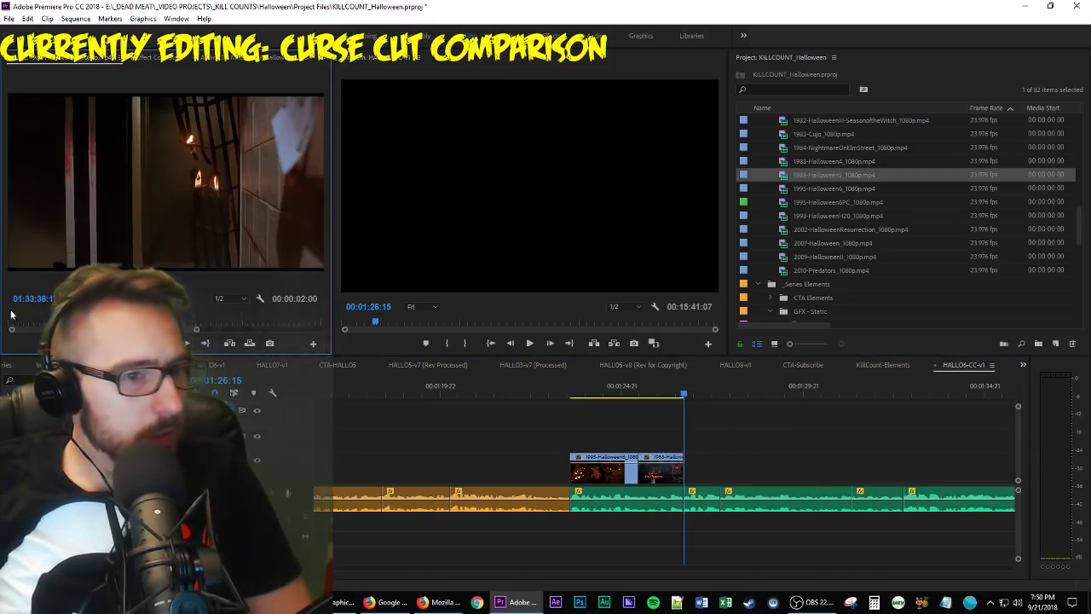
pyautogui.doubleClick(852, 188)
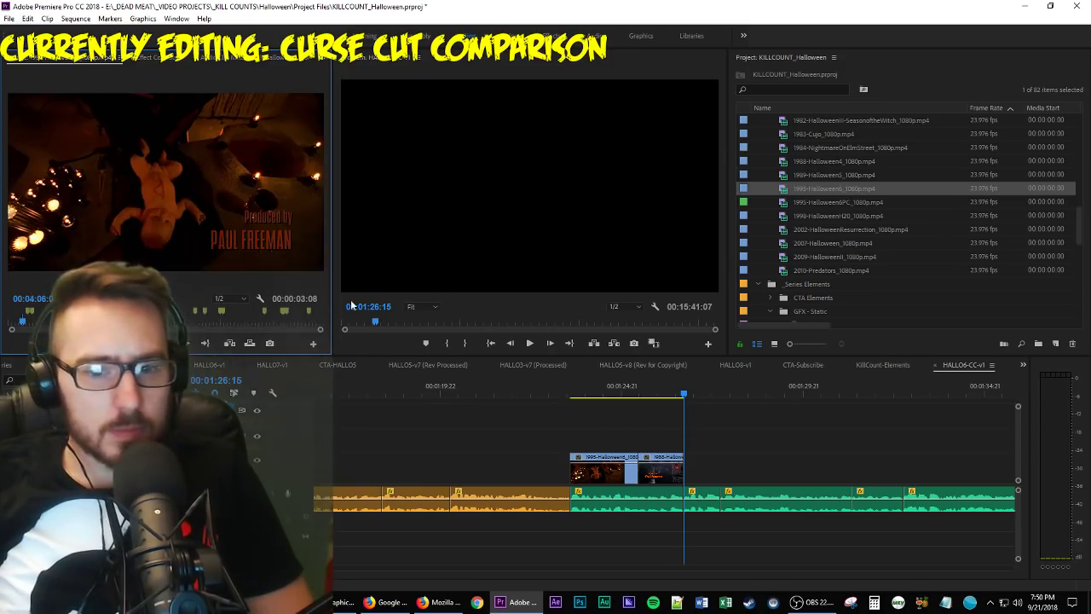
pyautogui.click(13, 319)
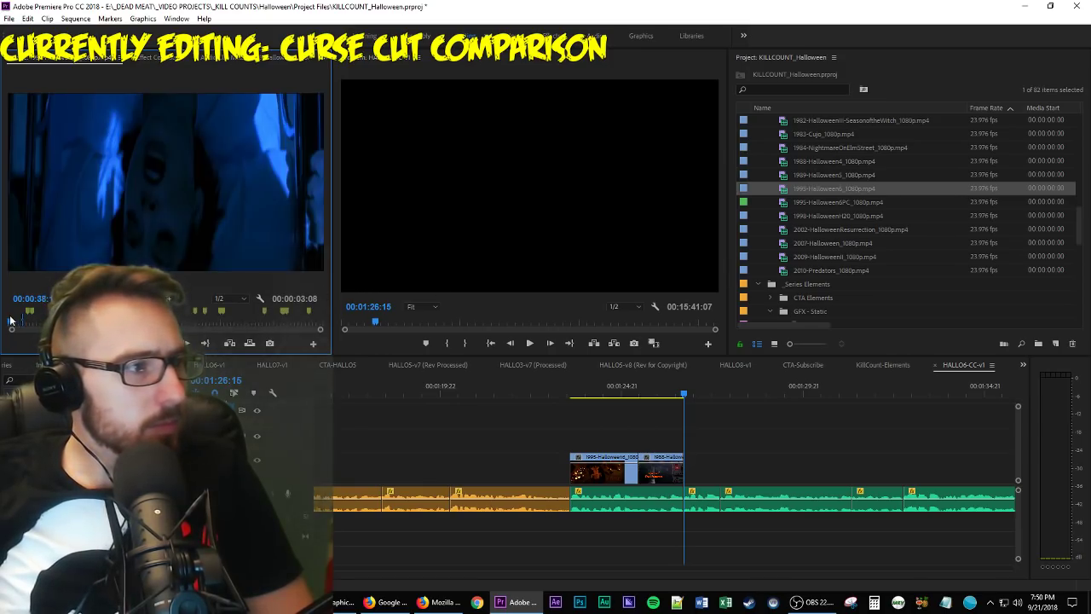
pyautogui.moveTo(11, 320); pyautogui.dragTo(10, 322)
pyautogui.press('space')
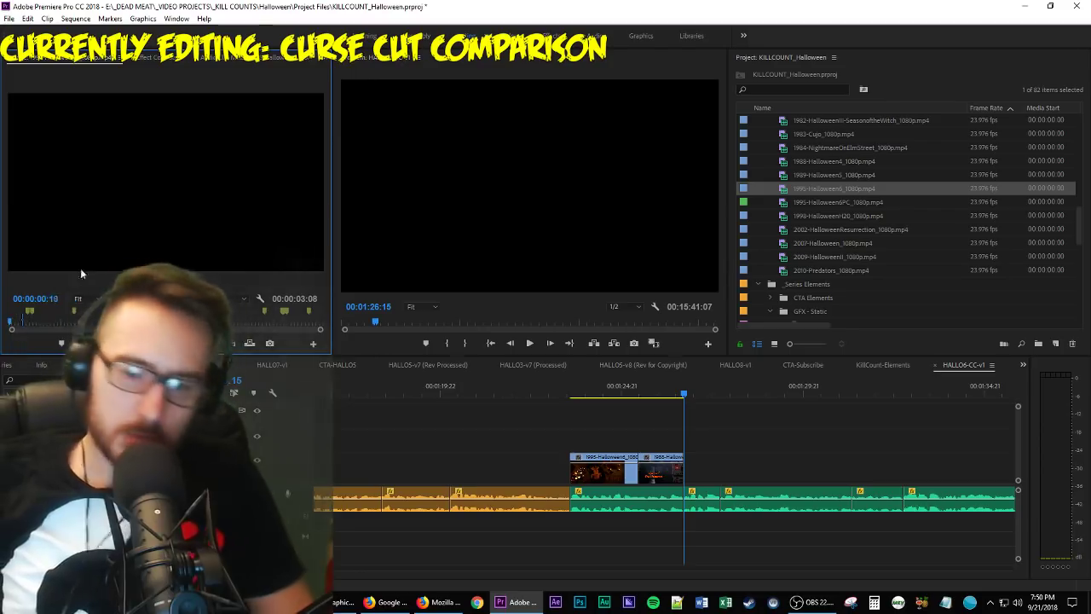
pyautogui.rightClick(98, 226)
pyautogui.click(57, 153)
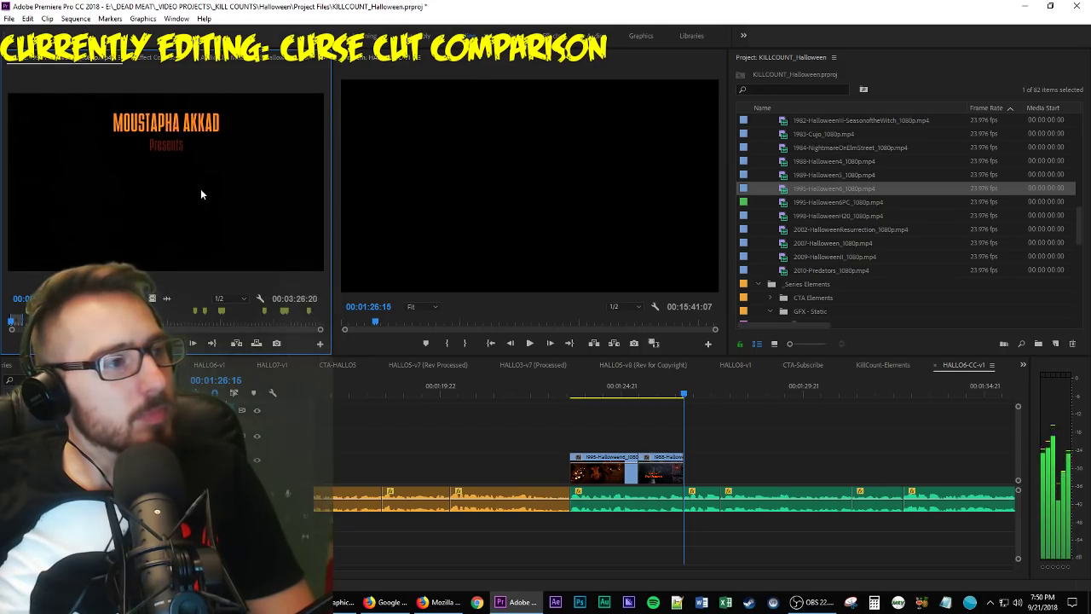
pyautogui.rightClick(201, 194)
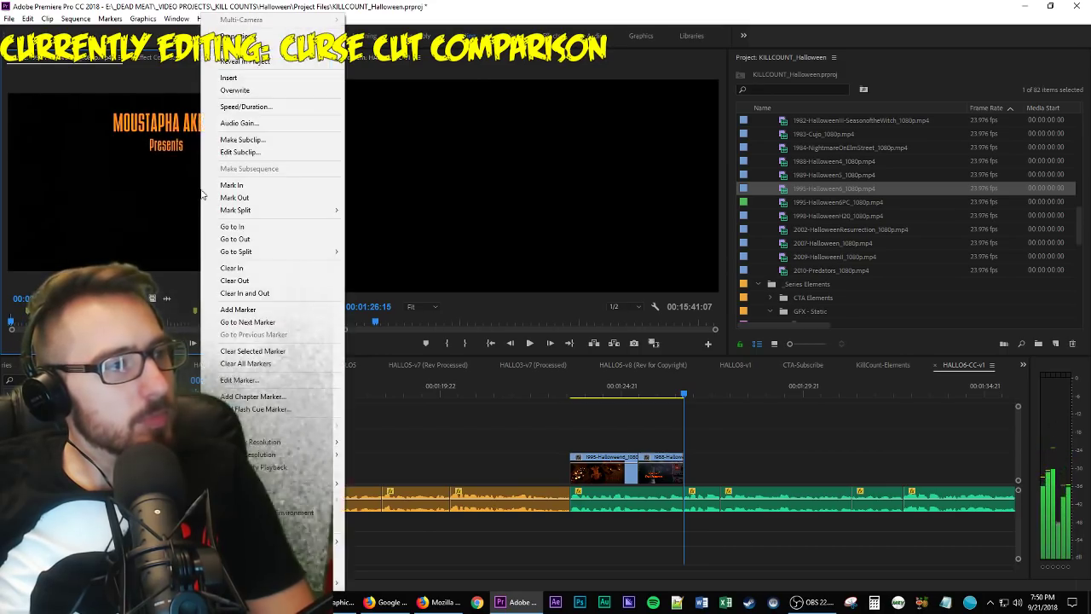
pyautogui.click(233, 228)
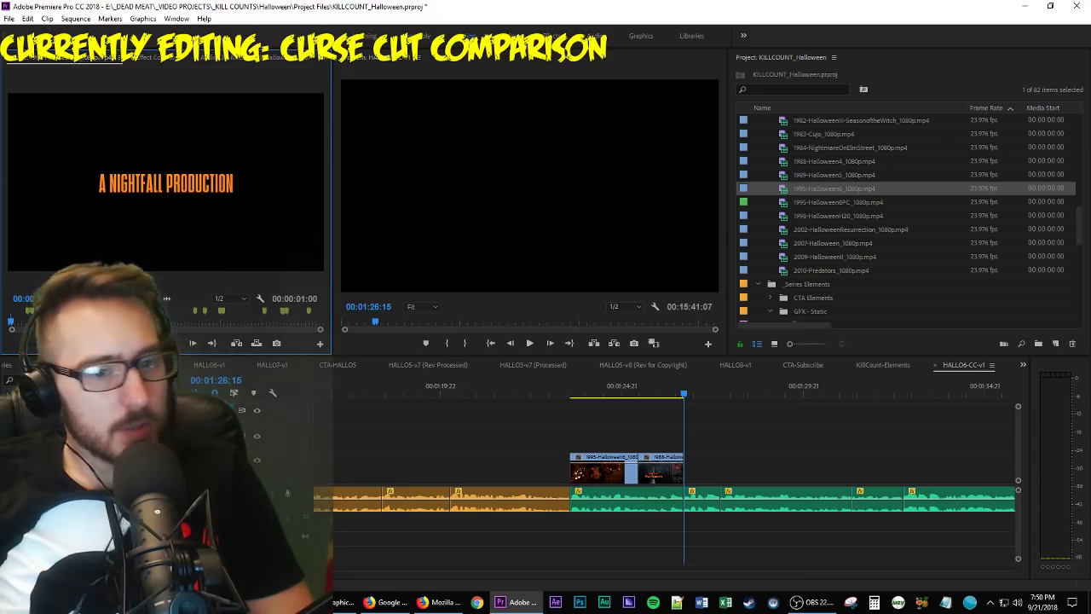
# Place the marked Halloween 6 title shot directly after the Halloween 4 clip at 00:01:26:15 and play it back.
pyautogui.moveTo(165, 184); pyautogui.dragTo(838, 469)
pyautogui.press('space')
pyautogui.press('space')
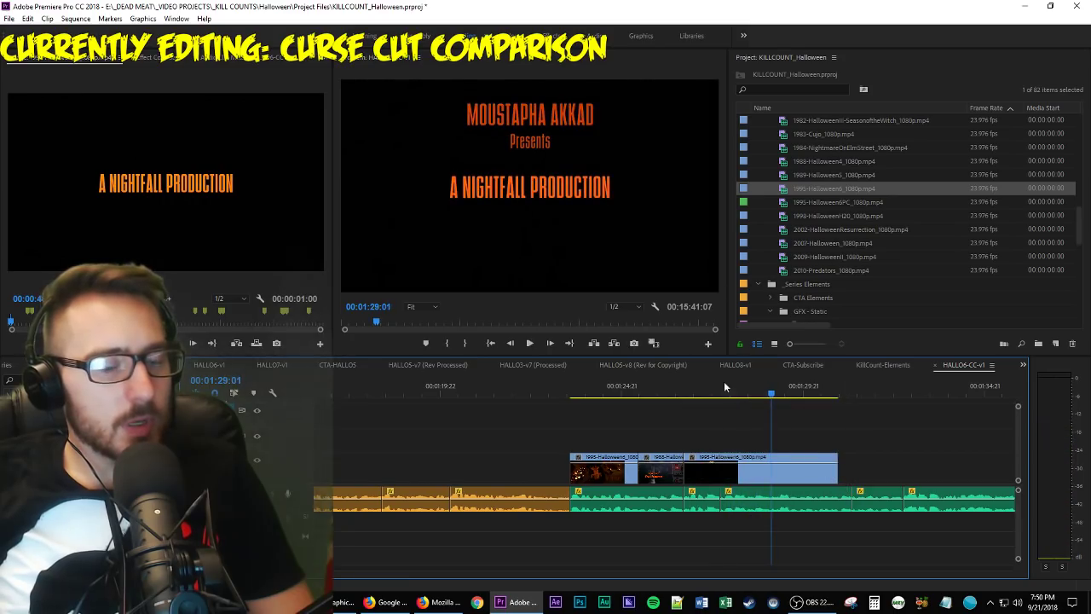
pyautogui.press('Up')
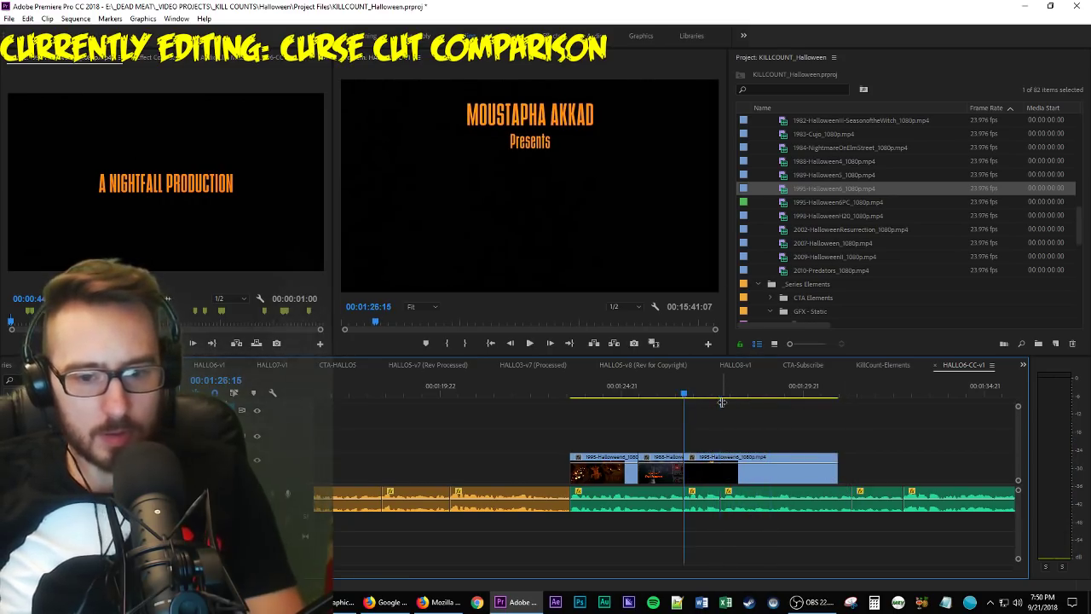
# With the playhead at the 00:01:27:15 narration cut, mark the opening "Presents" title in the first 1978-Halloween_1080p.mp4 source.
pyautogui.click(722, 399)
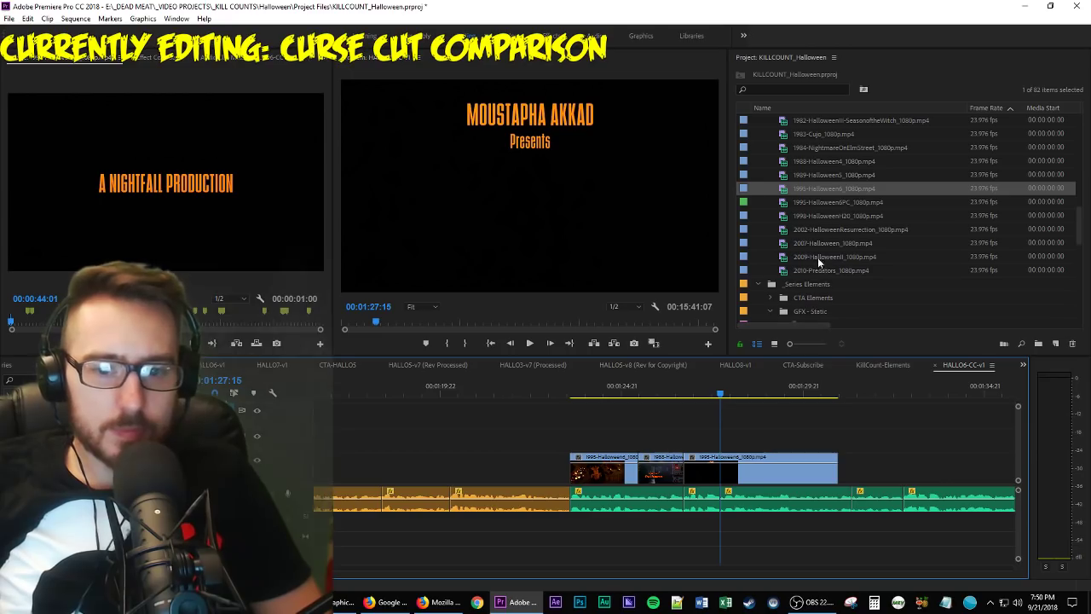
pyautogui.scroll(2, 866, 196)
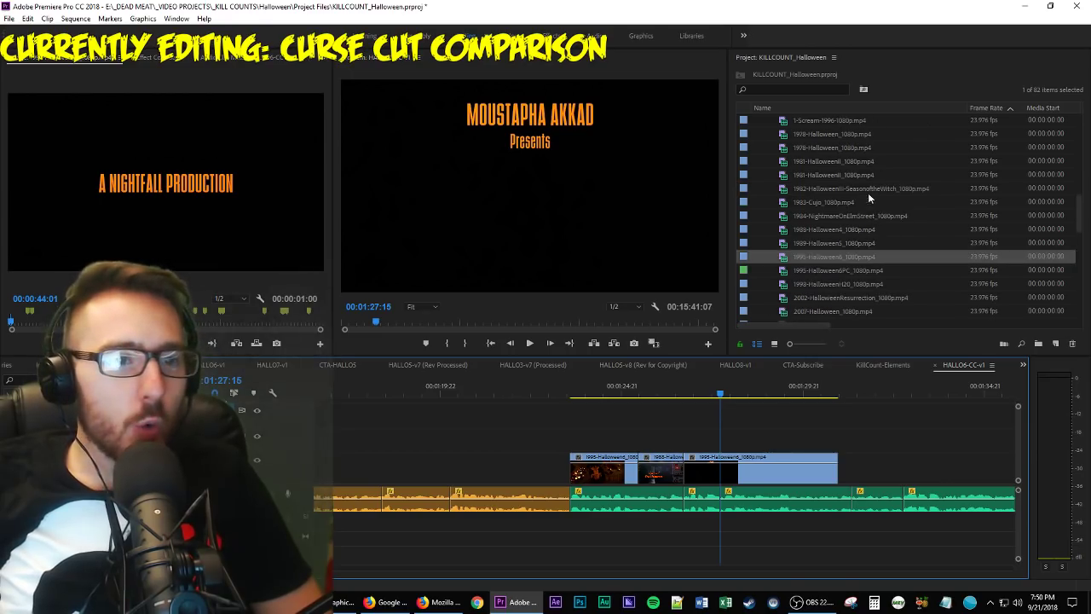
pyautogui.doubleClick(849, 134)
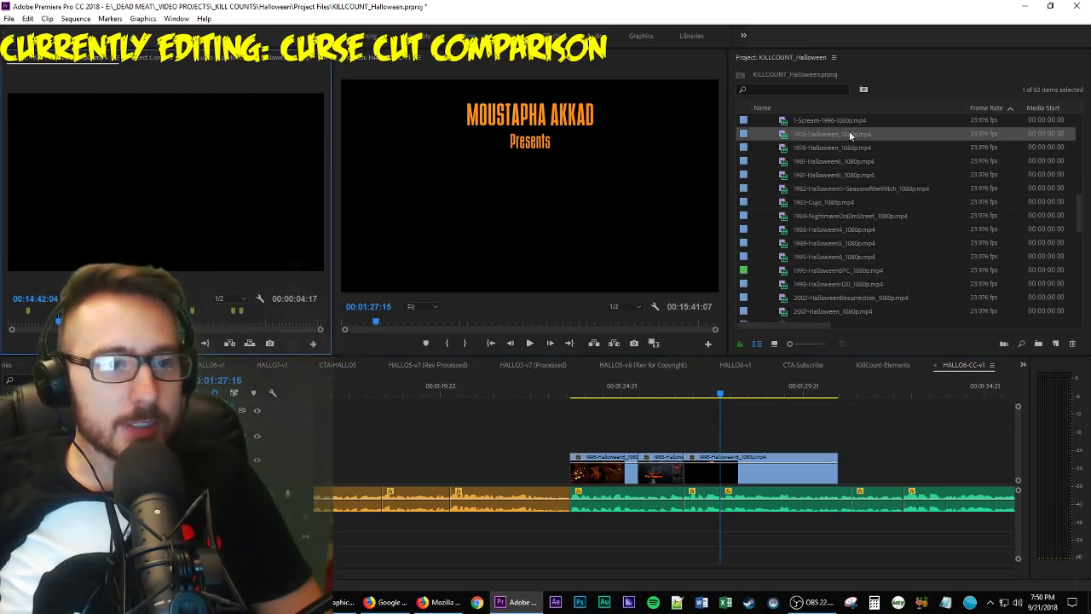
pyautogui.click(3, 322)
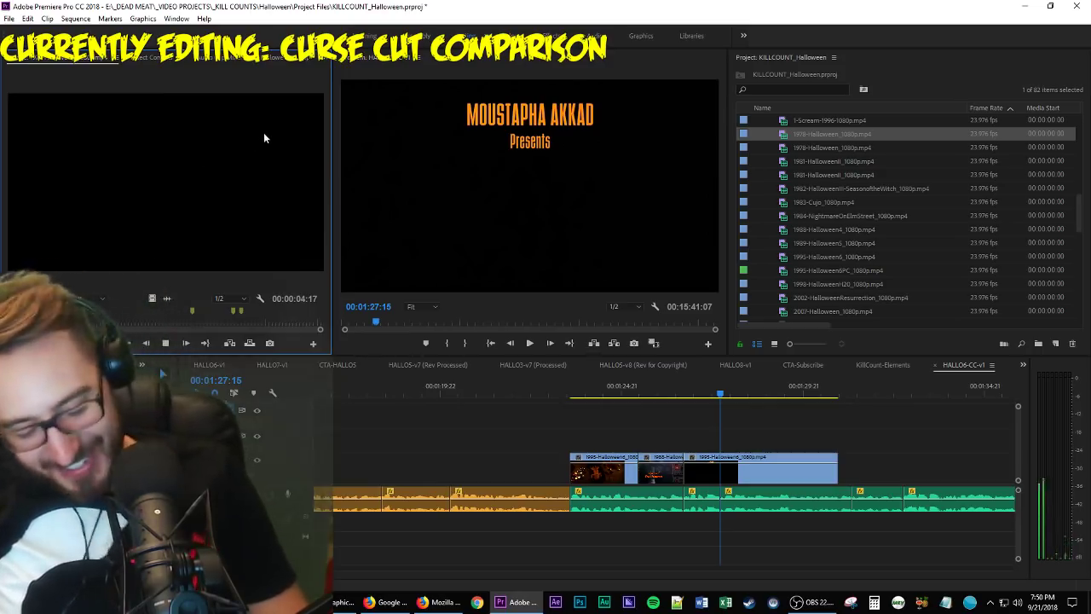
pyautogui.press('space')
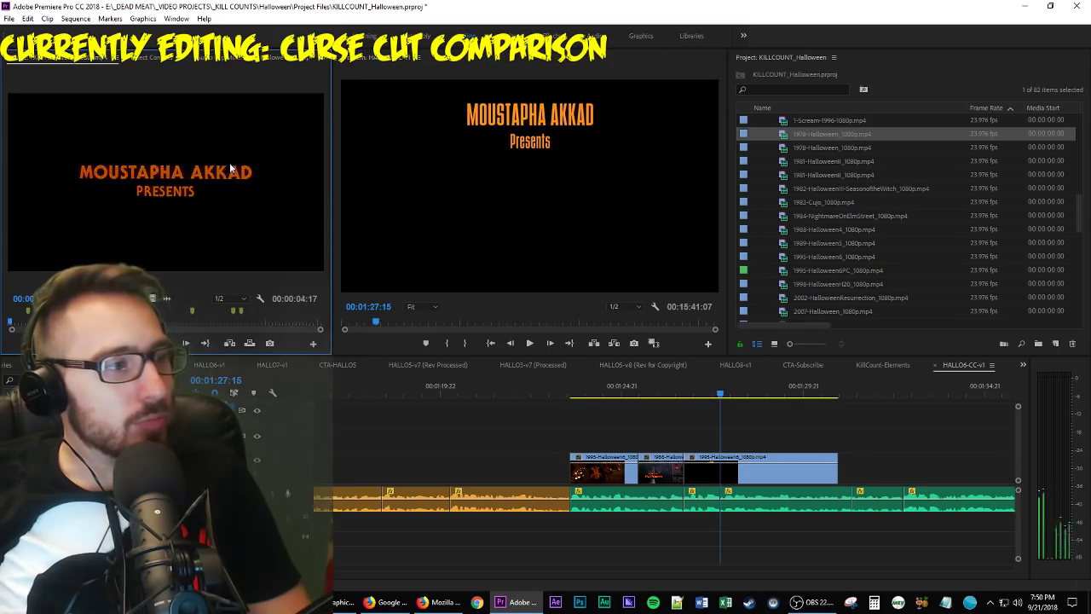
pyautogui.press('j')
pyautogui.press('j')
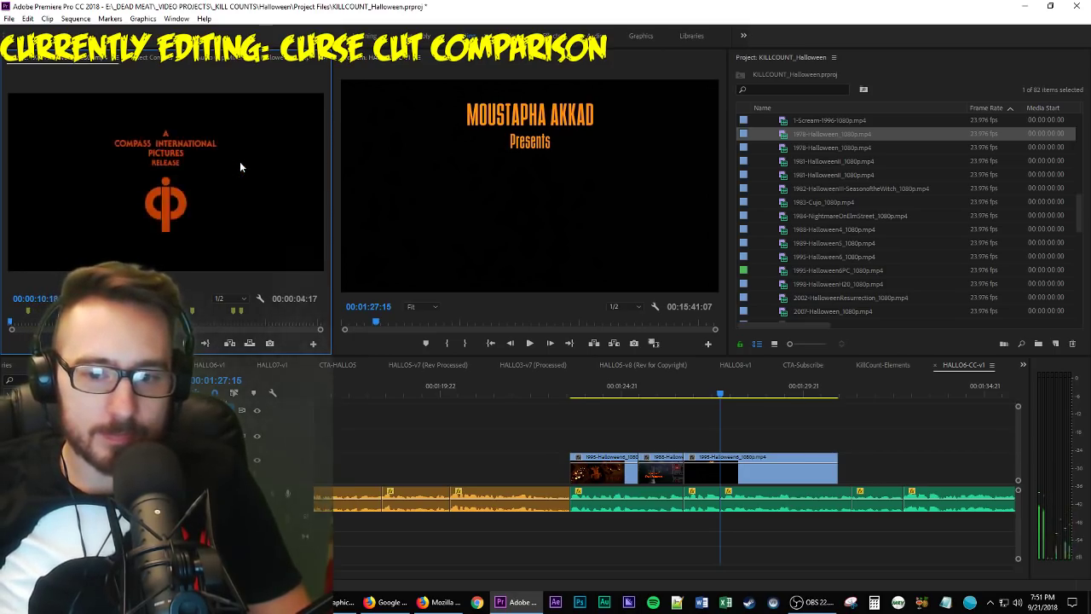
pyautogui.press('l')
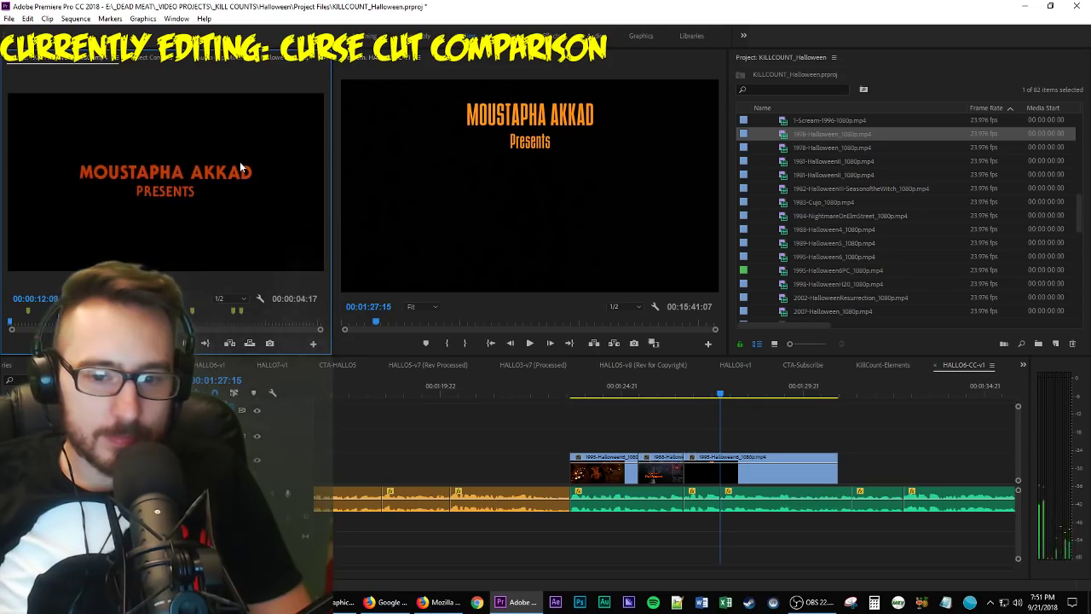
pyautogui.press('o')
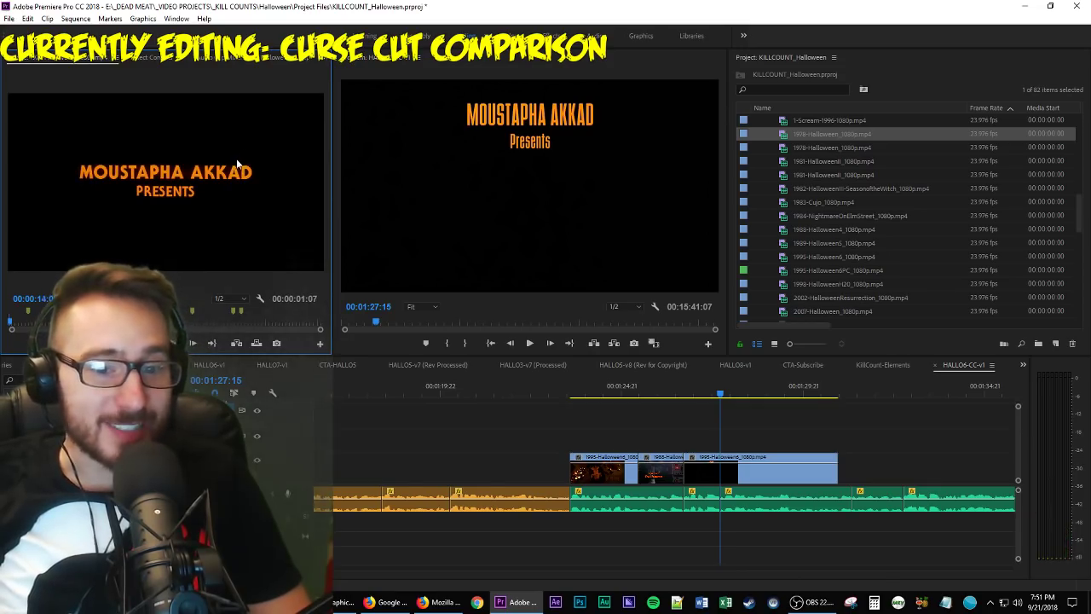
# Overwrite the timeline at 00:01:27:15 with the marked 1978 Halloween title shot.
pyautogui.press('.')
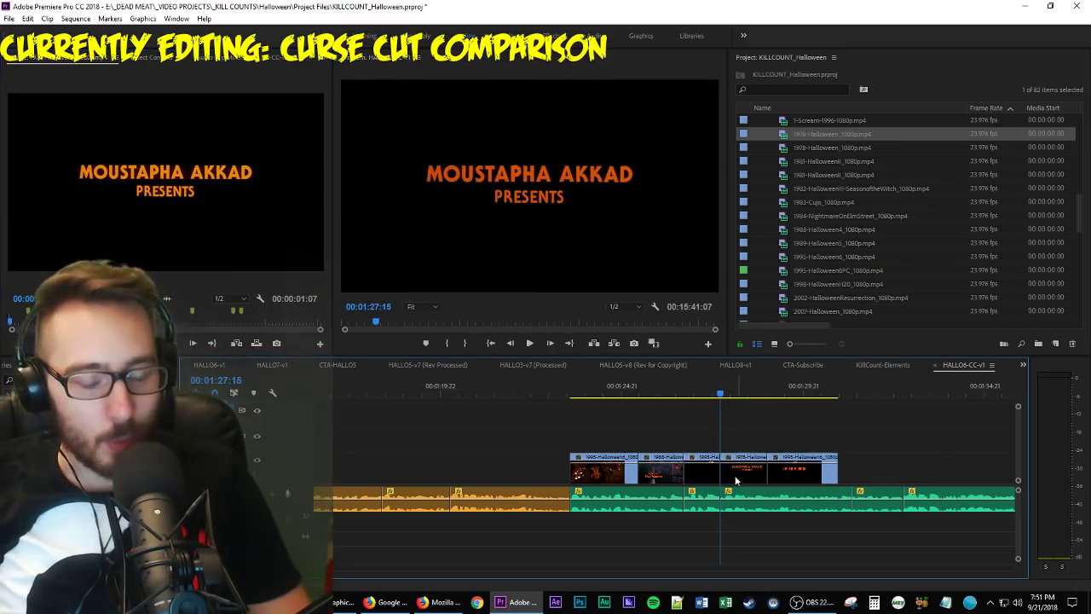
pyautogui.press('=')
pyautogui.press('=')
pyautogui.press('=')
pyautogui.press('=')
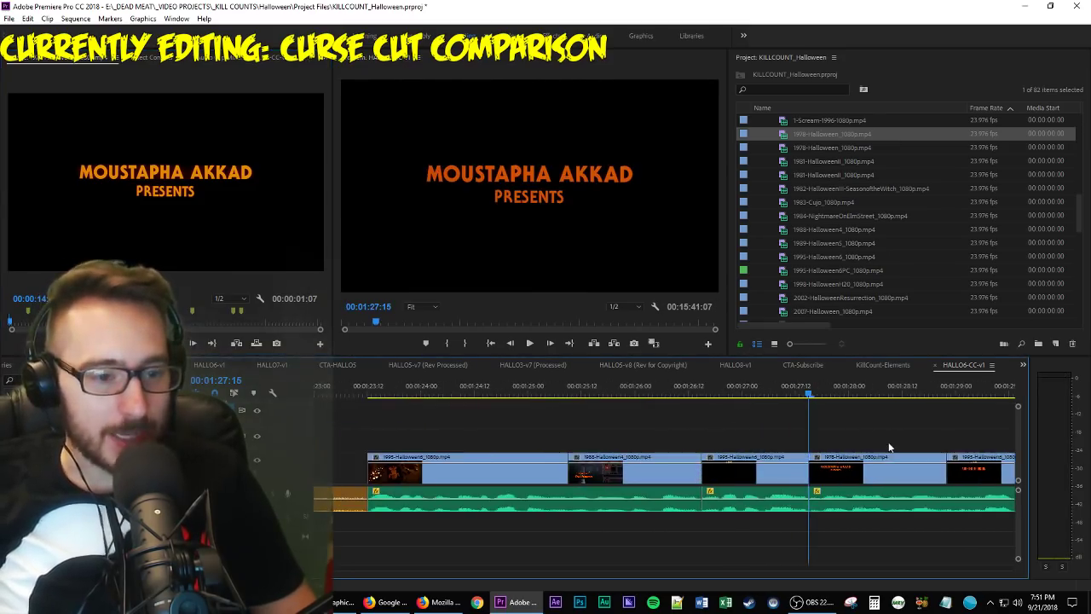
pyautogui.click(890, 447)
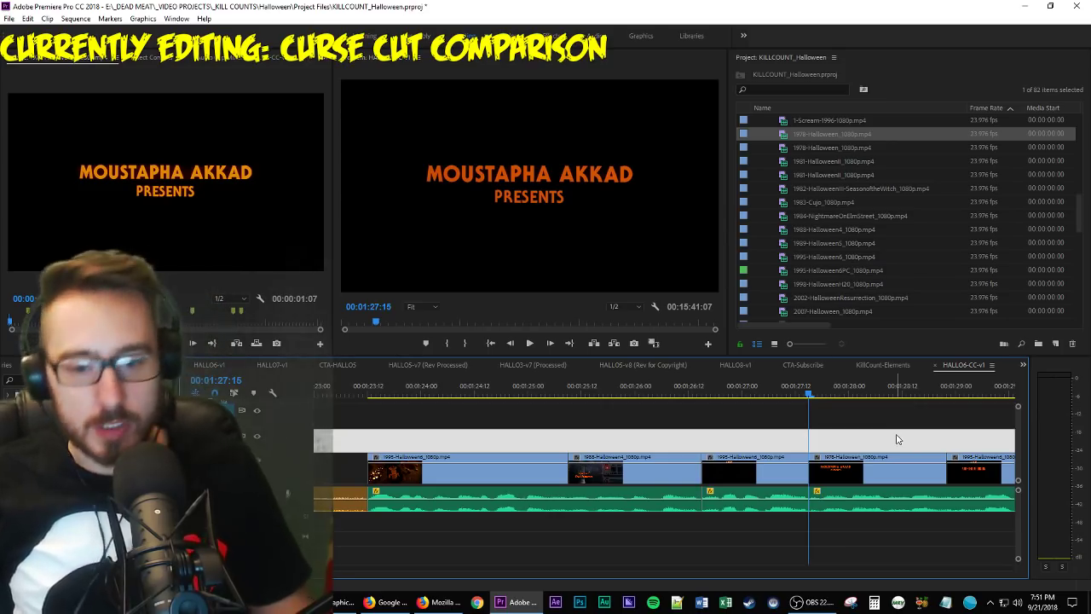
pyautogui.press('Delete')
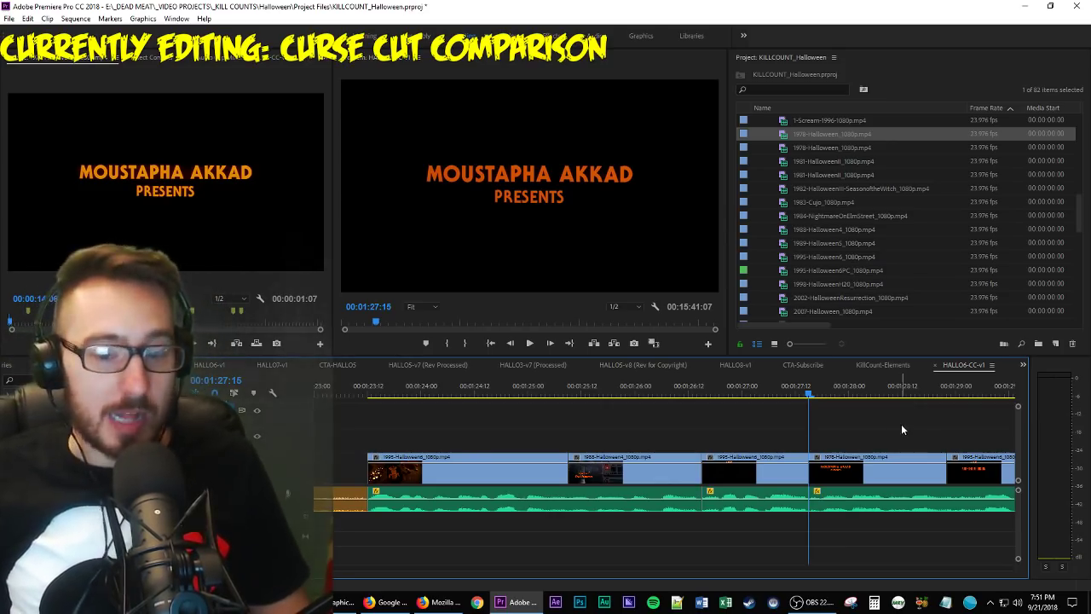
pyautogui.hotkey('ctrl', 'z')
# Play back the timeline from the Halloween 6 title clip into the 1978 Halloween title clip to check the cut.
pyautogui.press('space')
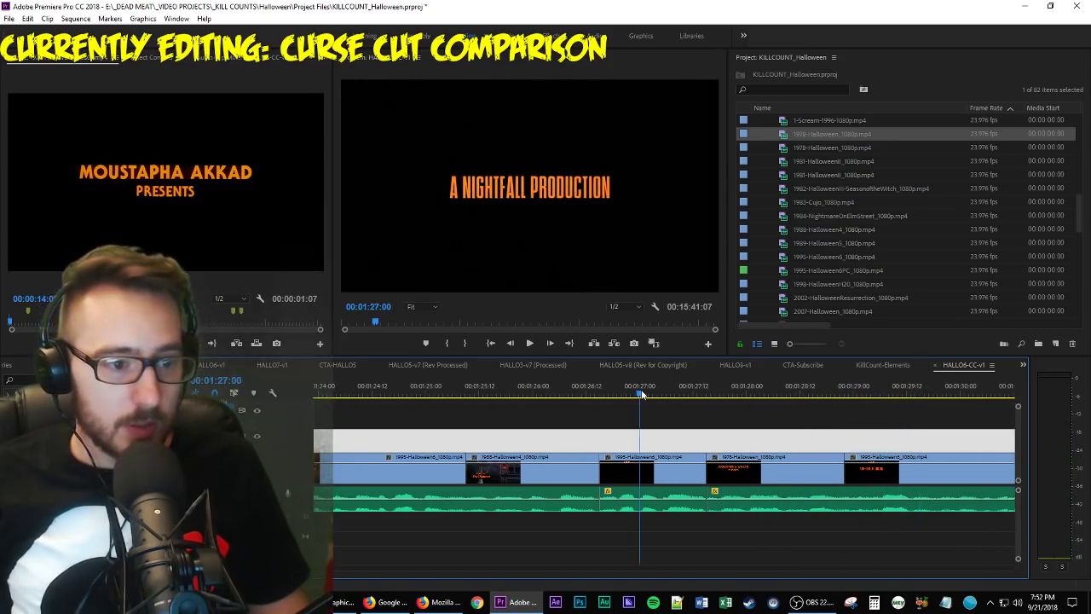
pyautogui.press('space')
pyautogui.press('space')
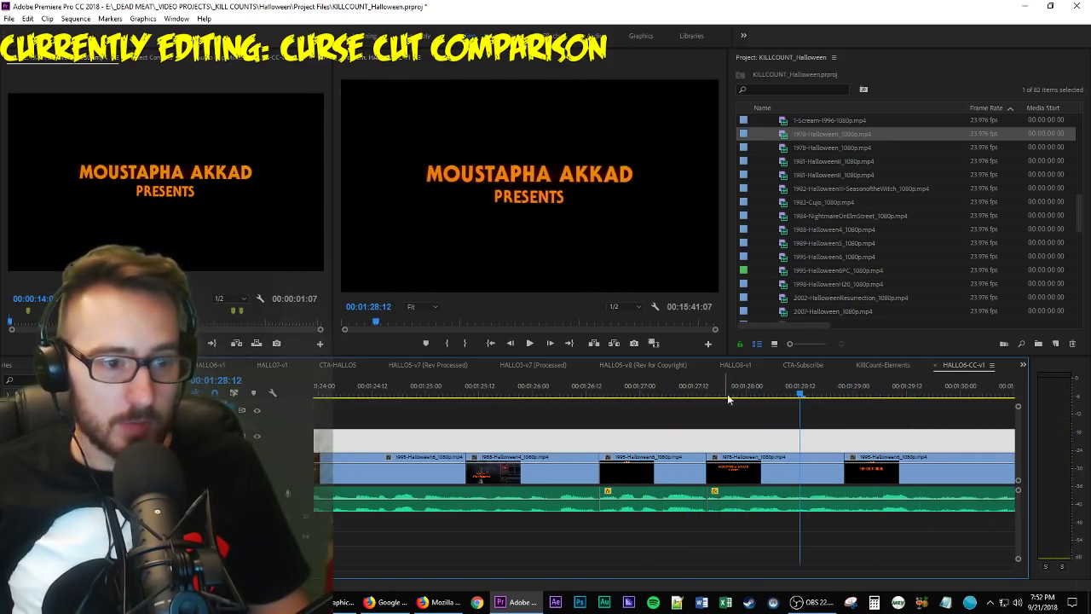
# Delete the leftover Halloween 6 clip after the 1978 Halloween title clip and extend that title clip to about 00:01:30:00.
pyautogui.press('space')
pyautogui.press('space')
pyautogui.press('Delete')
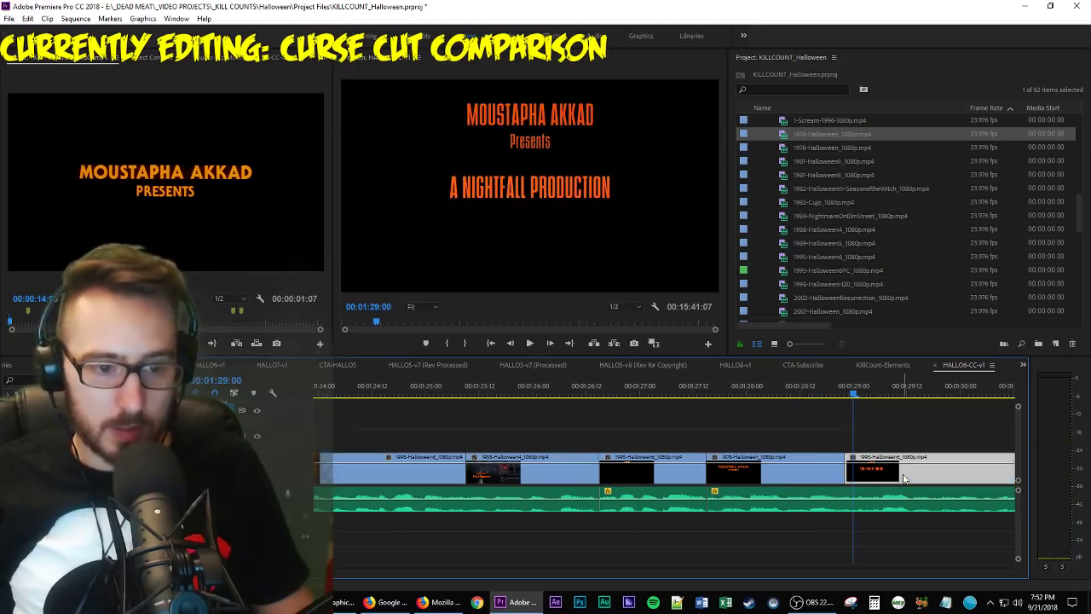
pyautogui.click(889, 474)
pyautogui.press('Delete')
pyautogui.hotkey('ctrl', 'z')
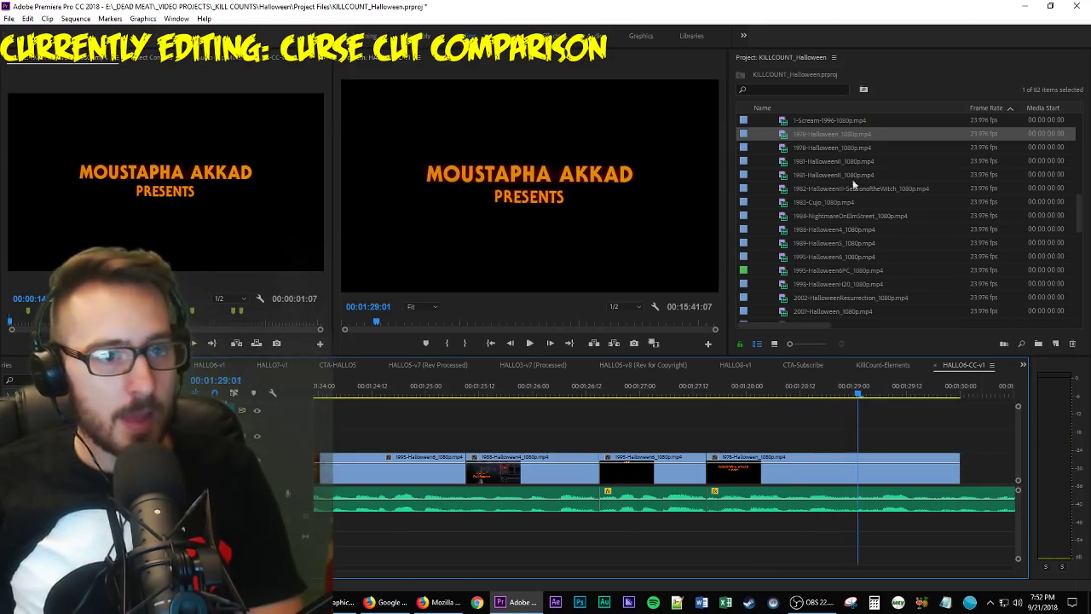
# Mark the "Presents" title in 1981-HalloweenII_1080p.mp4 and overwrite the timeline with it at 00:01:29:01.
pyautogui.press('Right')
pyautogui.doubleClick(851, 162)
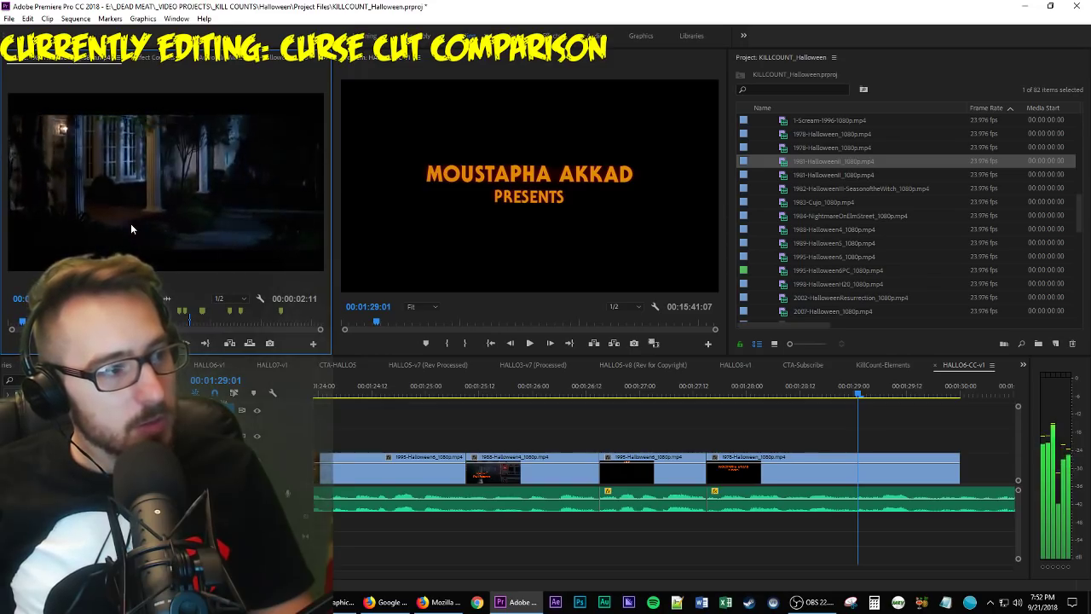
pyautogui.press('f')
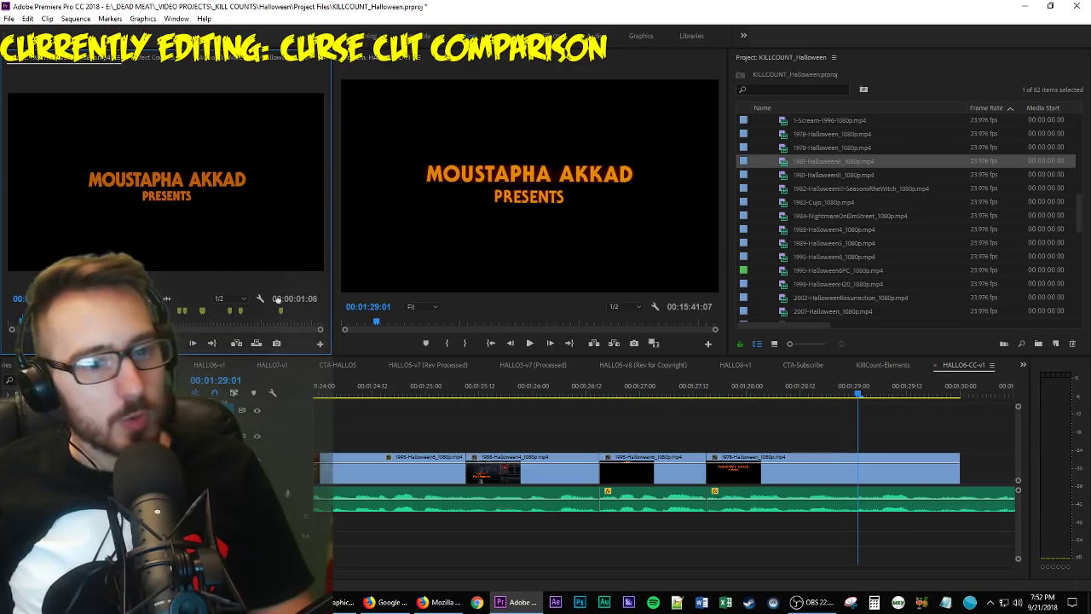
pyautogui.moveTo(120, 226); pyautogui.dragTo(861, 481)
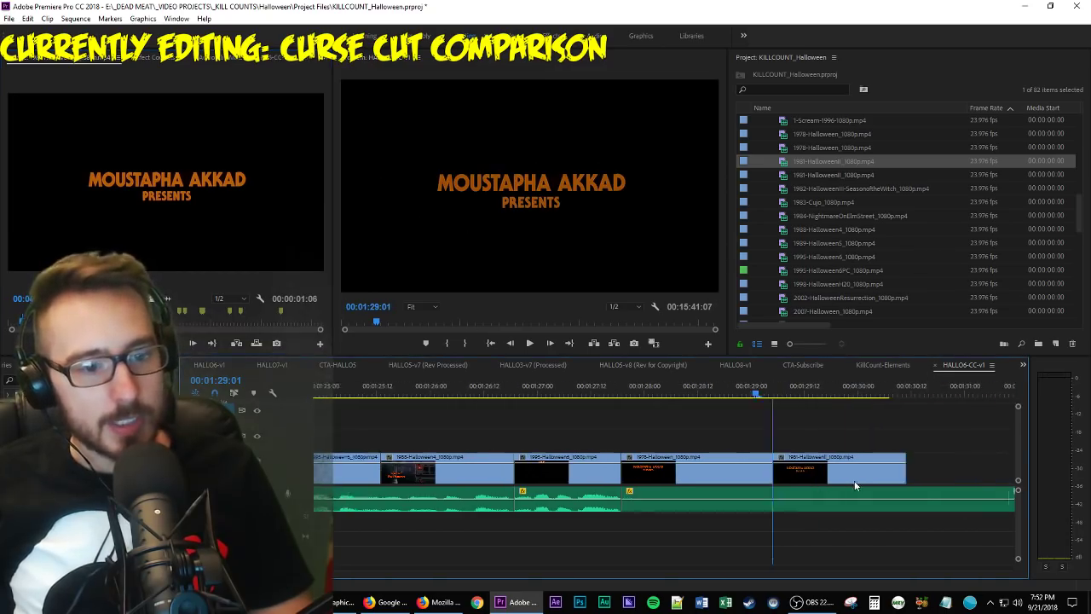
# Play back the cut from the 1978 Halloween title clip into the Halloween II title clip against the narration.
pyautogui.click(683, 386)
pyautogui.scroll(-3, 836, 506)
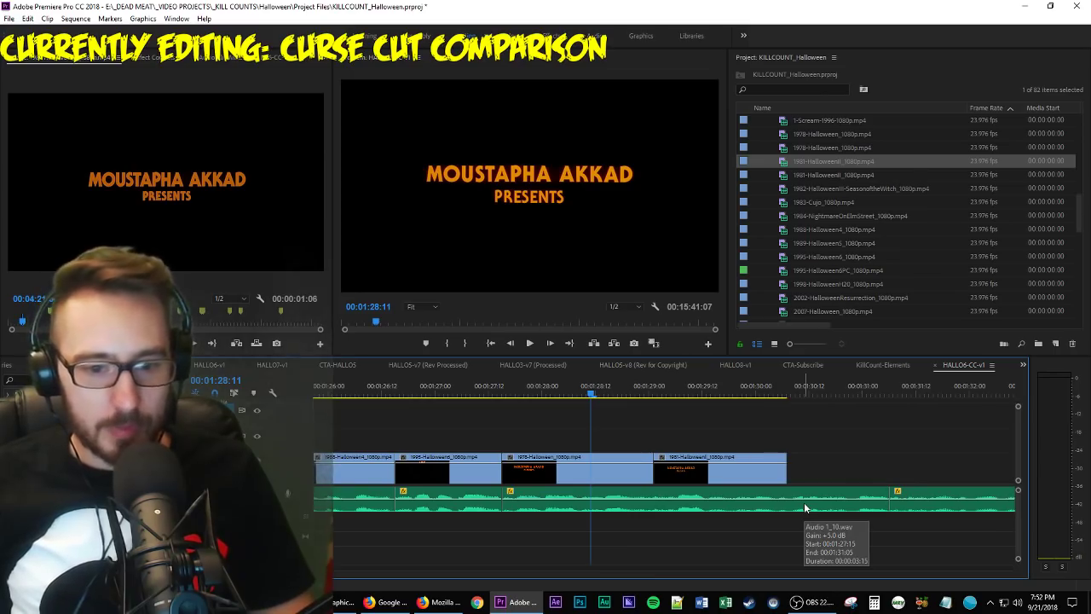
pyautogui.press('space')
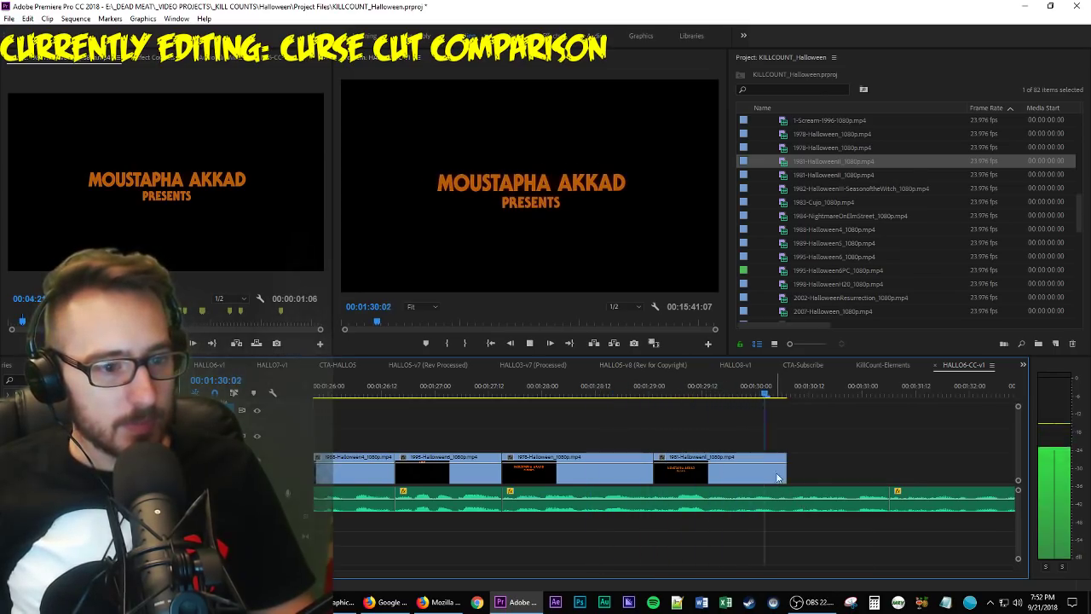
pyautogui.press('space')
# Mark the opening "Presents" title in 1982-HalloweenIII-SeasonoftheWitch_1080p.mp4 and overwrite the timeline with it at 00:01:30:04.
pyautogui.moveTo(738, 396); pyautogui.dragTo(752, 402)
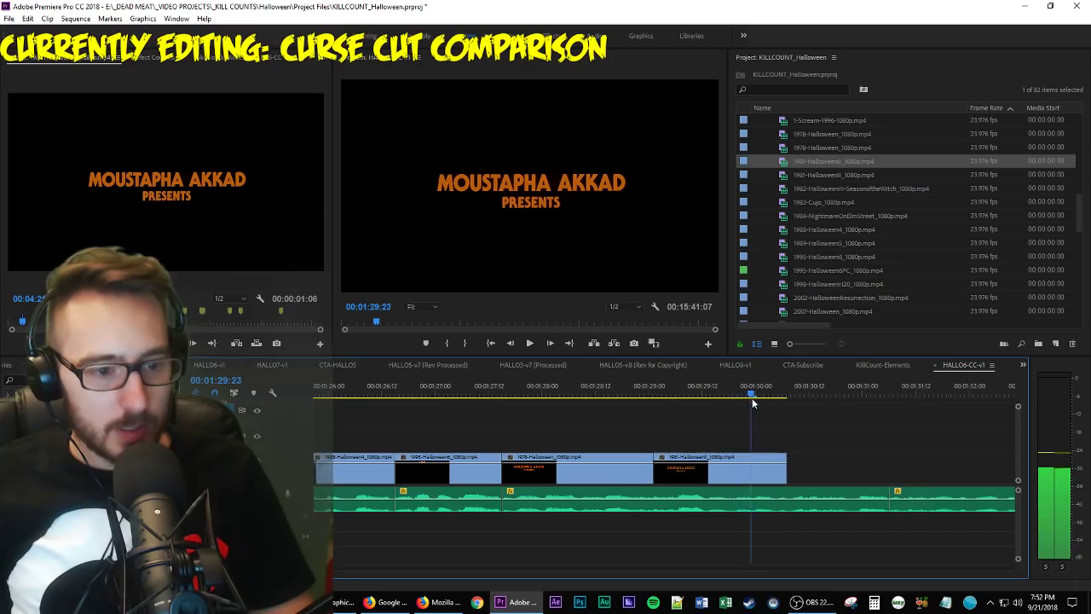
pyautogui.doubleClick(837, 176)
pyautogui.click(865, 190)
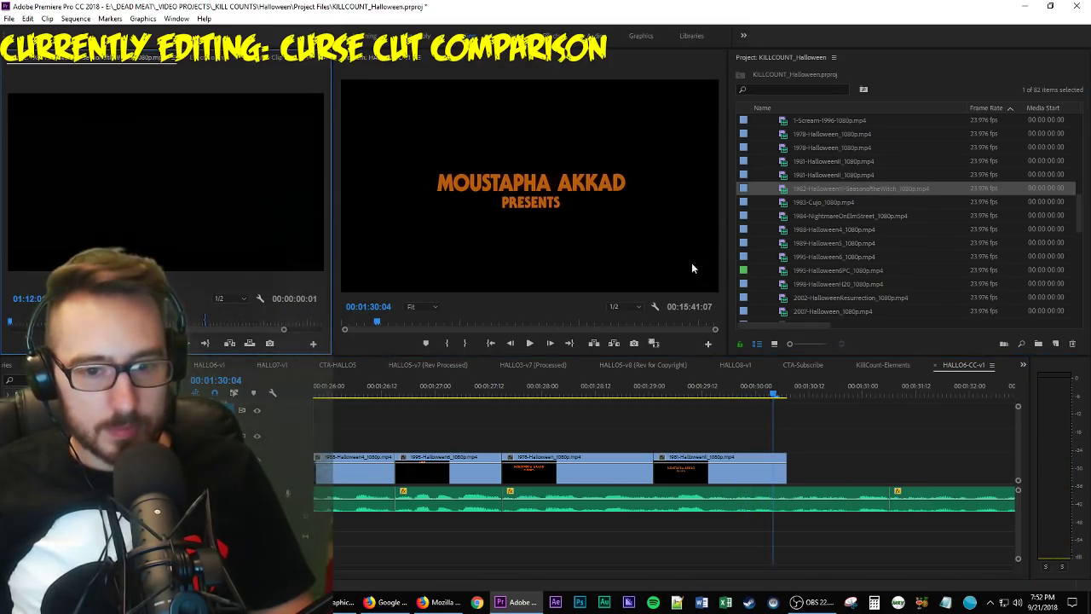
pyautogui.press('space')
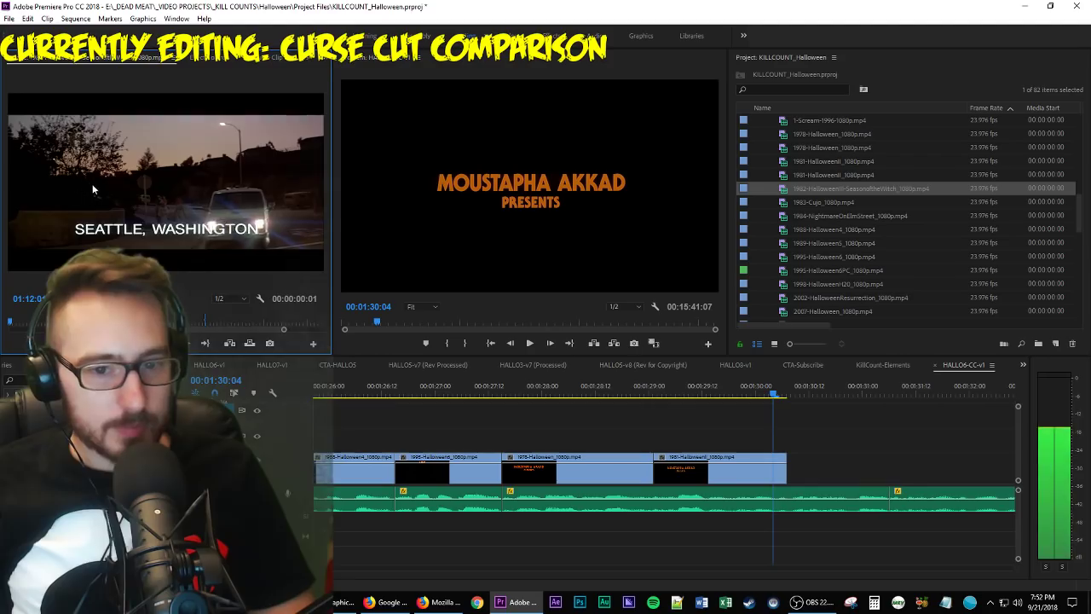
pyautogui.click(9, 323)
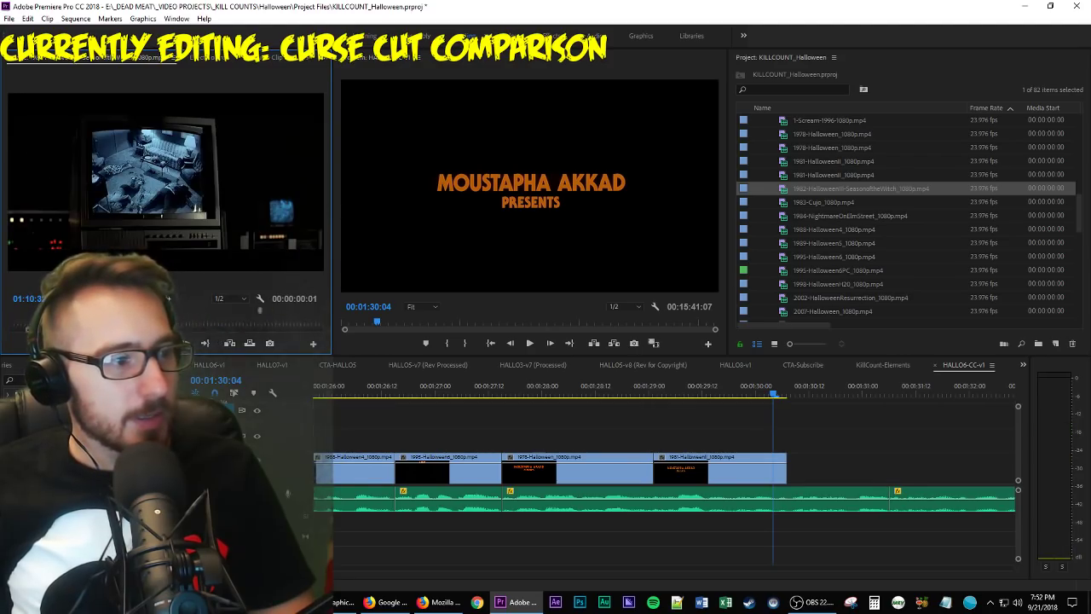
pyautogui.click(8, 324)
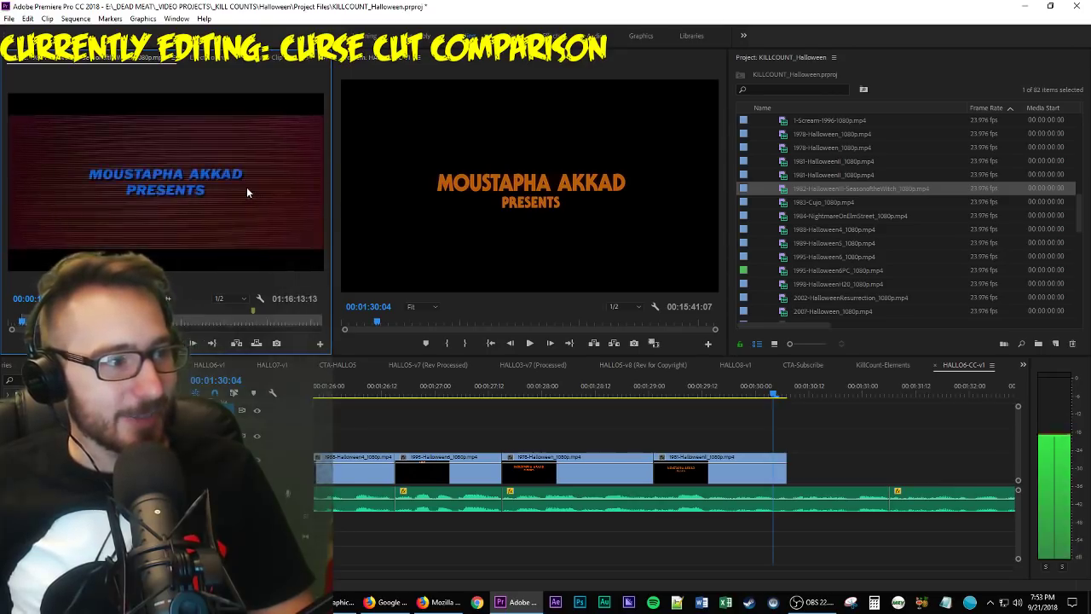
pyautogui.press('o')
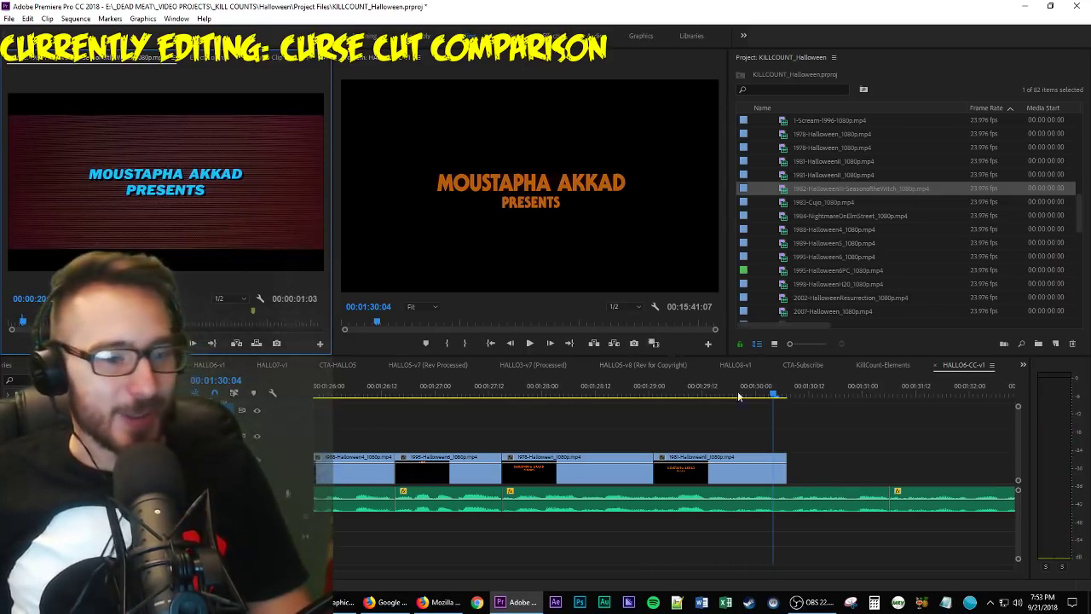
pyautogui.press('.')
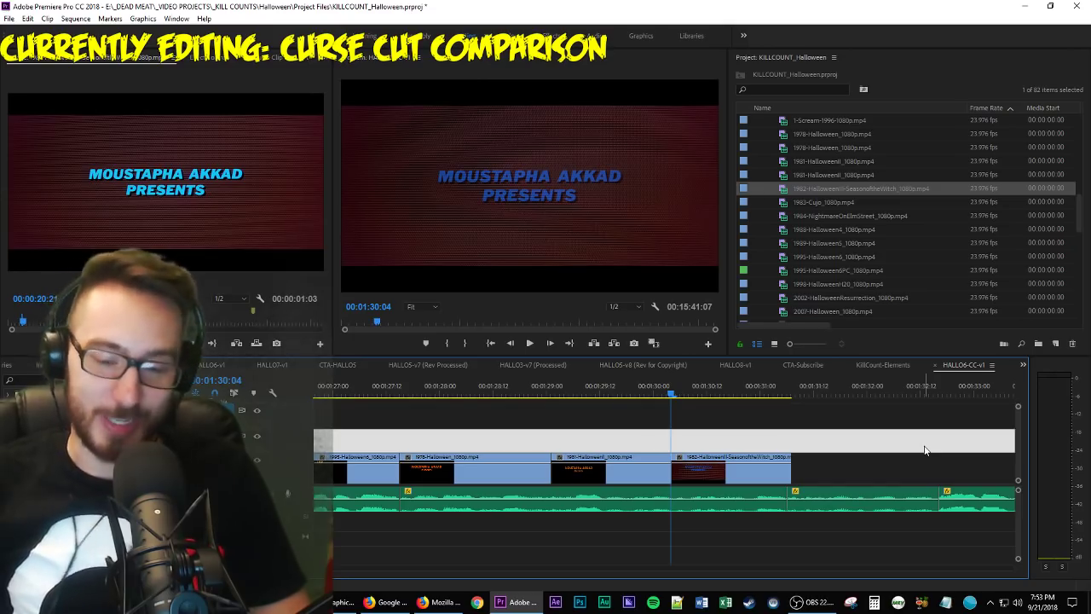
# Replay the run of title clips from the 1978 Halloween clip onward to check the cuts against the narration.
pyautogui.press('Up')
pyautogui.press('Up')
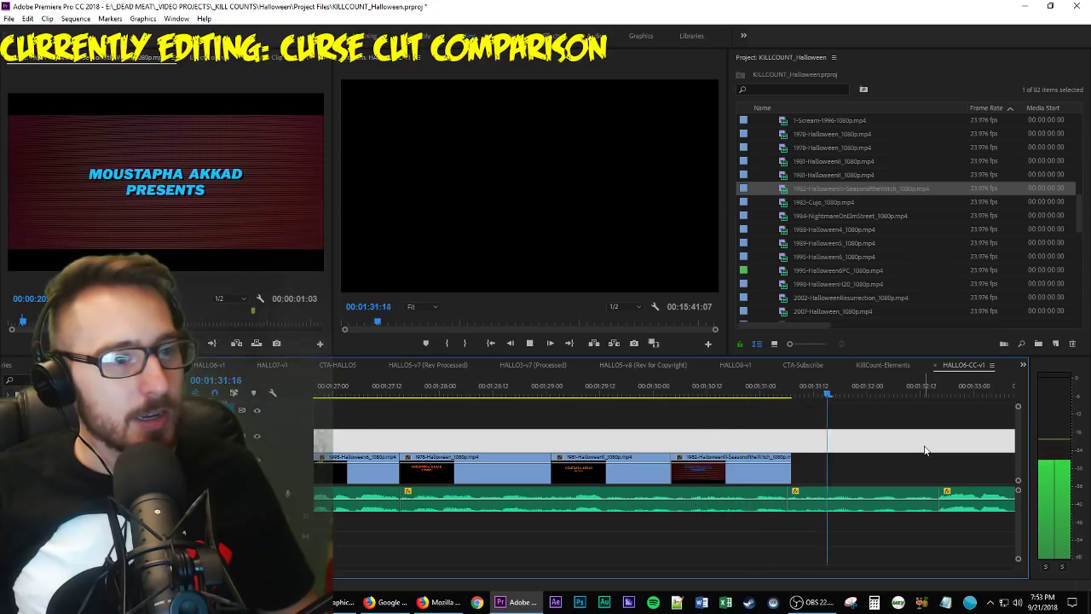
pyautogui.press('space')
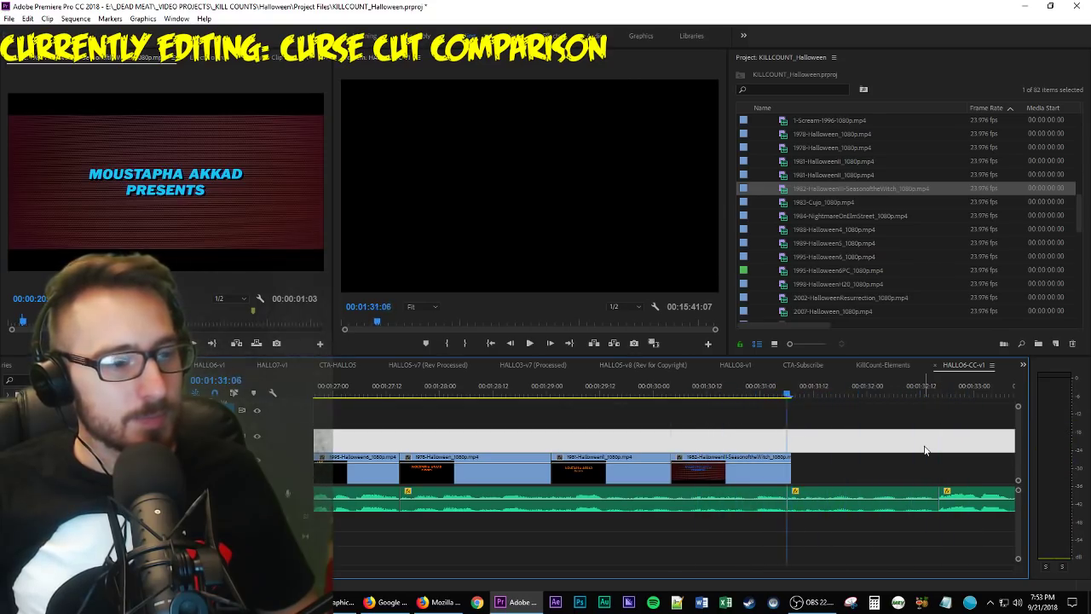
pyautogui.press('Up')
pyautogui.press('Up')
pyautogui.press('Up')
pyautogui.press('space')
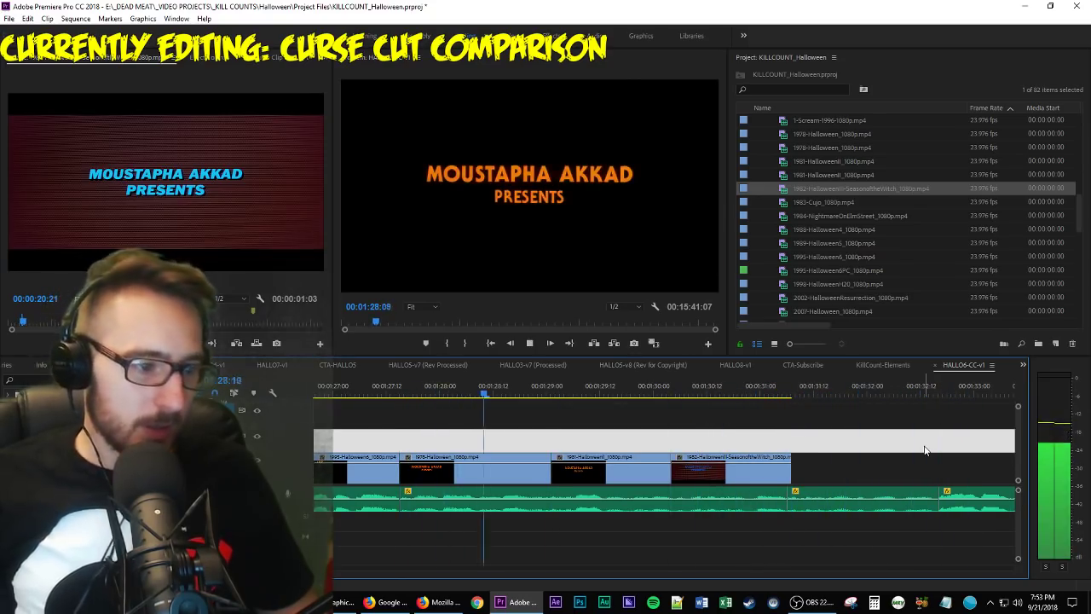
pyautogui.press('space')
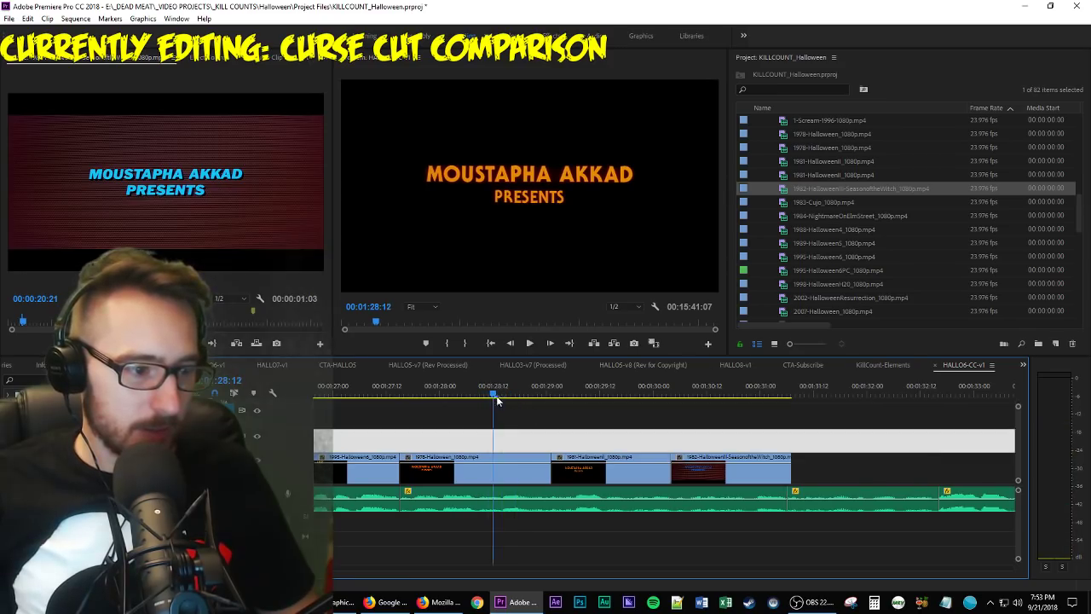
# Move the Halloween II title clip earlier so it starts at 00:01:28:13 over the end of the 1978 Halloween clip.
pyautogui.moveTo(499, 400)
pyautogui.mouseDown()
pyautogui.moveTo(468, 394)
pyautogui.moveTo(498, 395)
pyautogui.mouseUp()
pyautogui.click(553, 476)
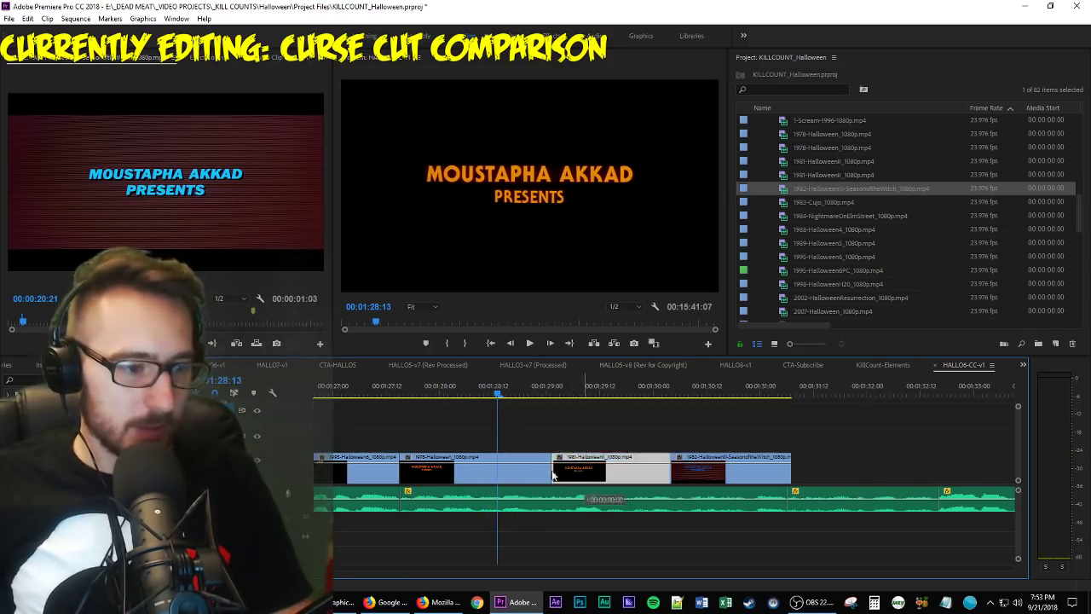
pyautogui.moveTo(553, 476); pyautogui.dragTo(499, 475)
# Extend the Halloween II title clip across the gap and move the Halloween III title clip to start at 00:01:29:21.
pyautogui.press('space')
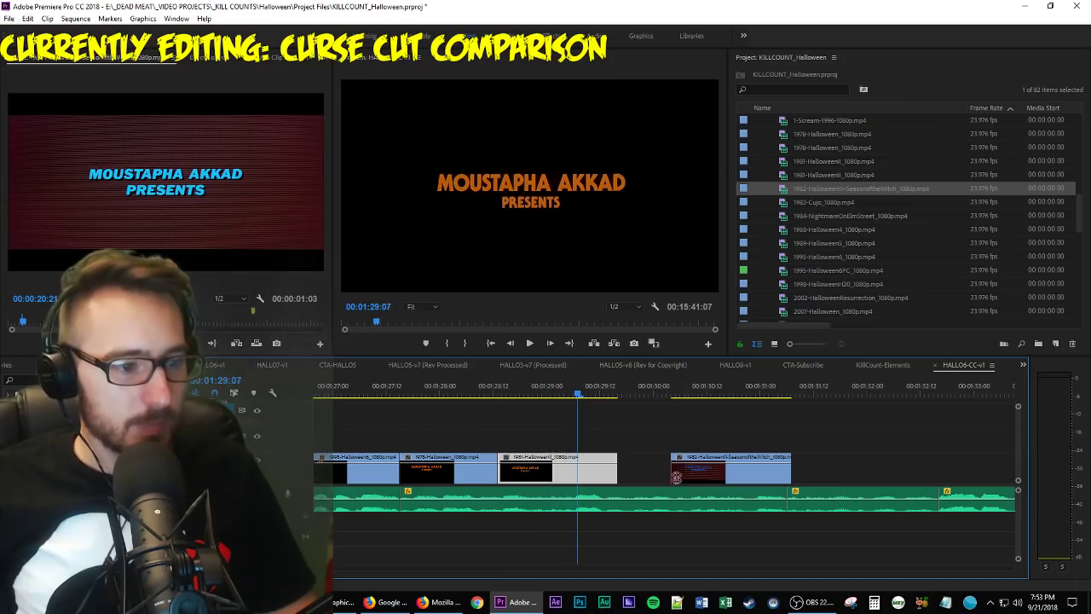
pyautogui.press('space')
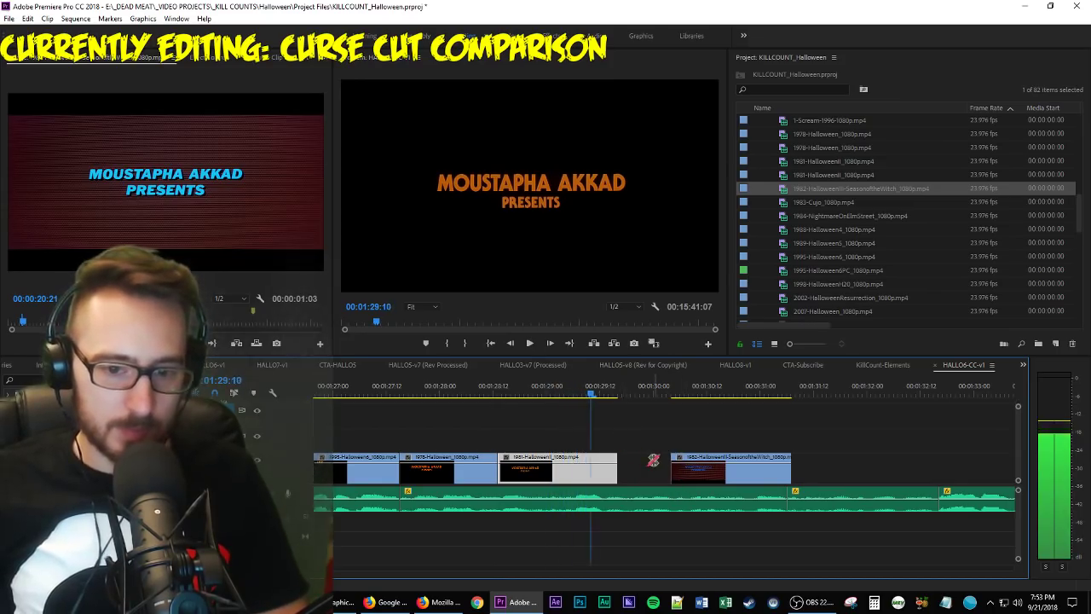
pyautogui.click(653, 468)
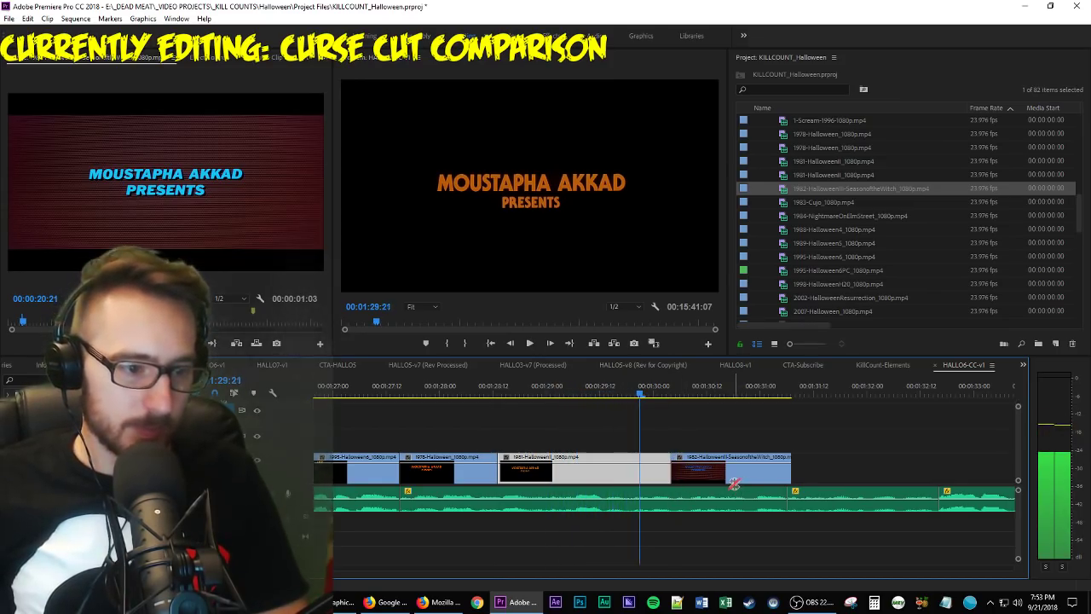
pyautogui.moveTo(725, 478); pyautogui.dragTo(695, 477)
# With the timeline playhead at 00:01:30:21, find the opening "Presents" title near the start of 1988-Halloween4_1080p.mp4.
pyautogui.press('space')
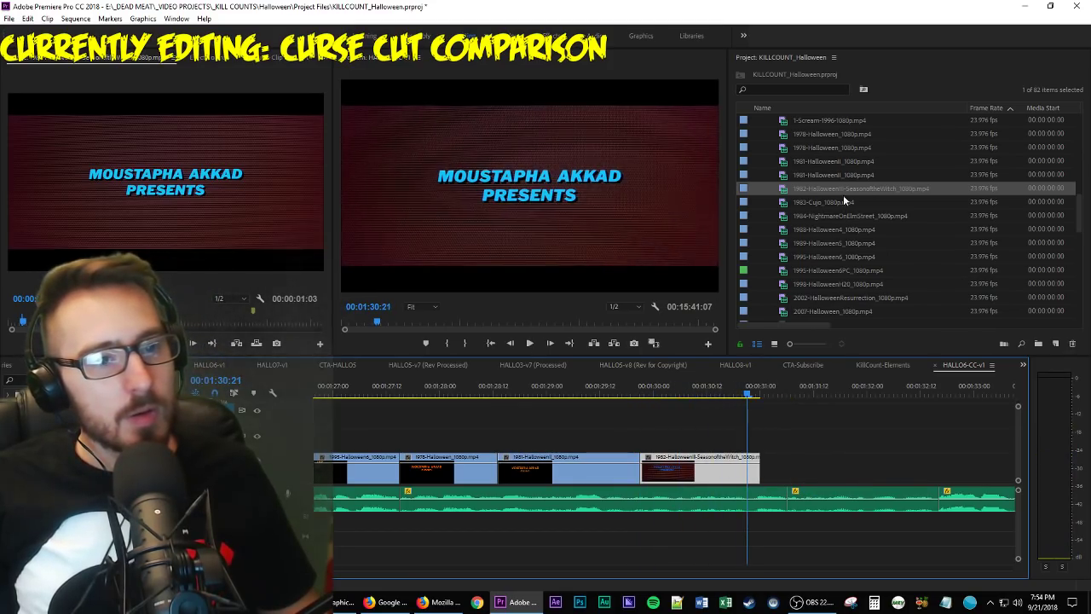
pyautogui.doubleClick(856, 231)
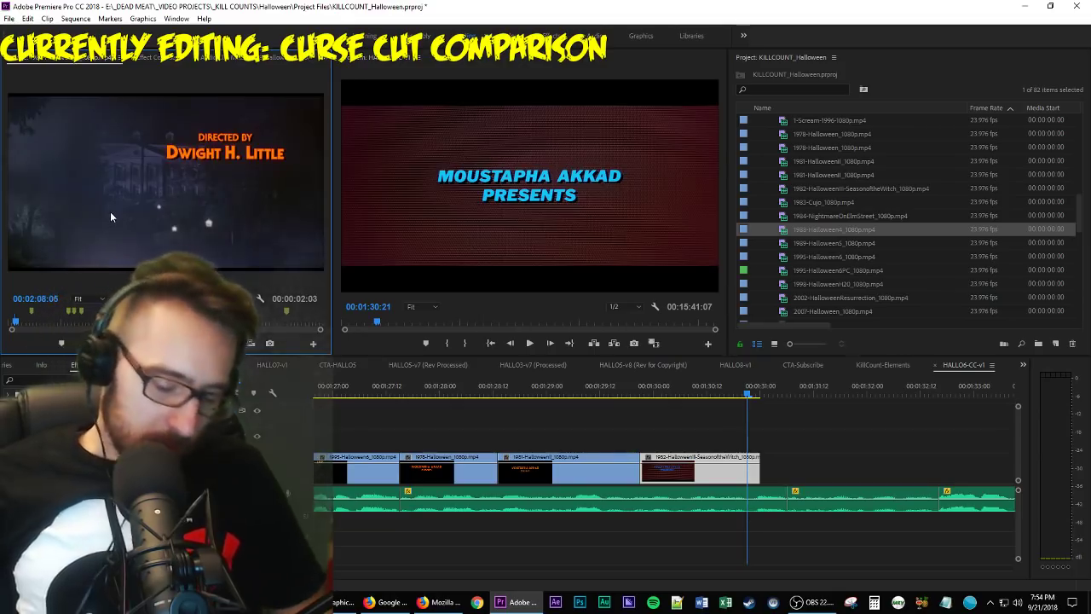
pyautogui.press('Home')
pyautogui.press('l')
pyautogui.press('l')
pyautogui.press('l')
pyautogui.press('l')
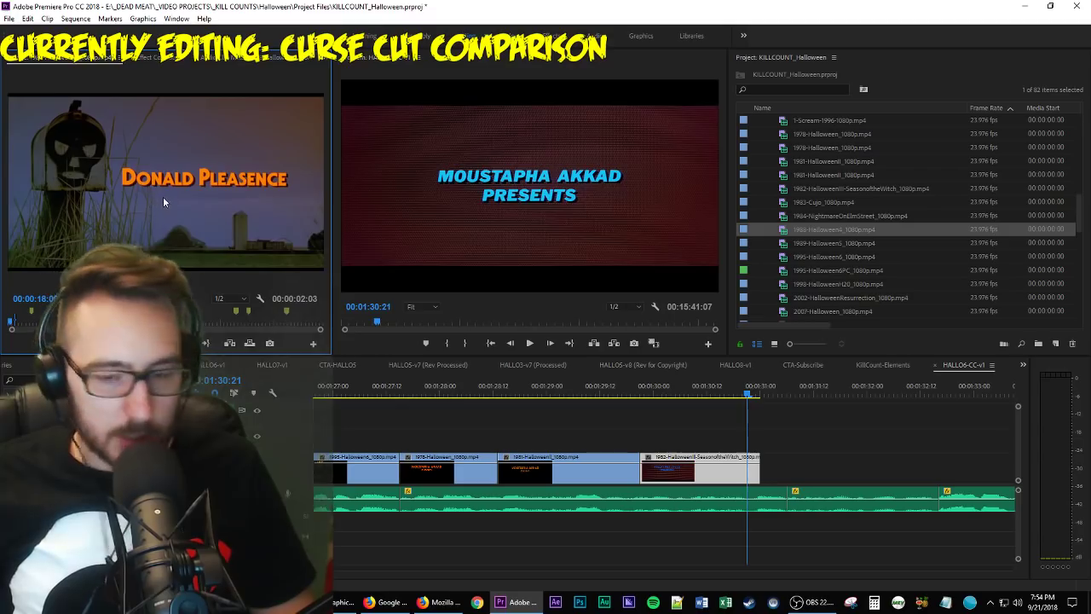
pyautogui.press('j')
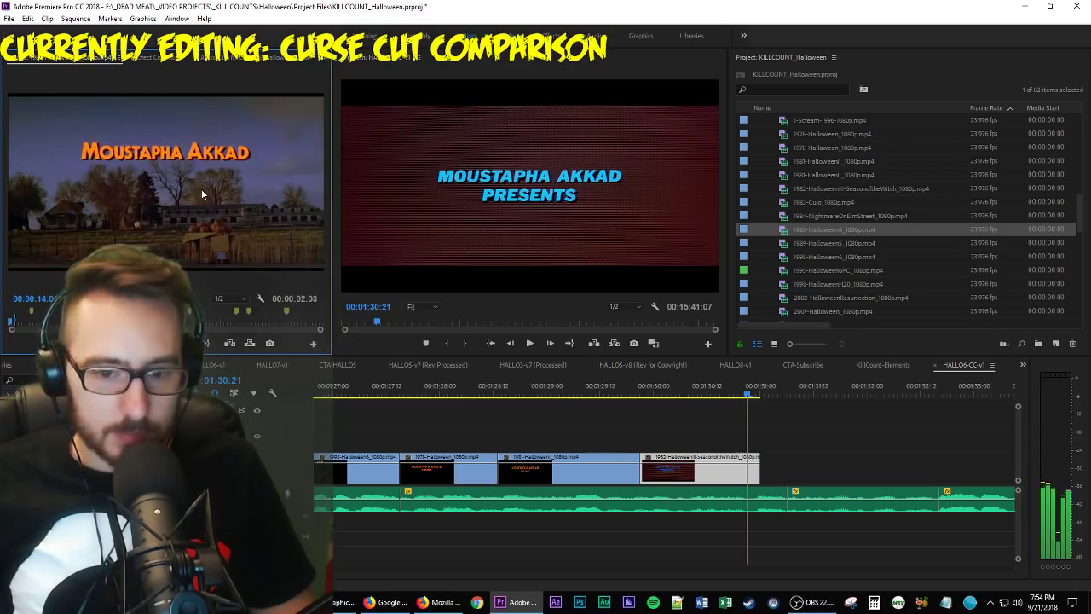
pyautogui.press('k')
pyautogui.press('l')
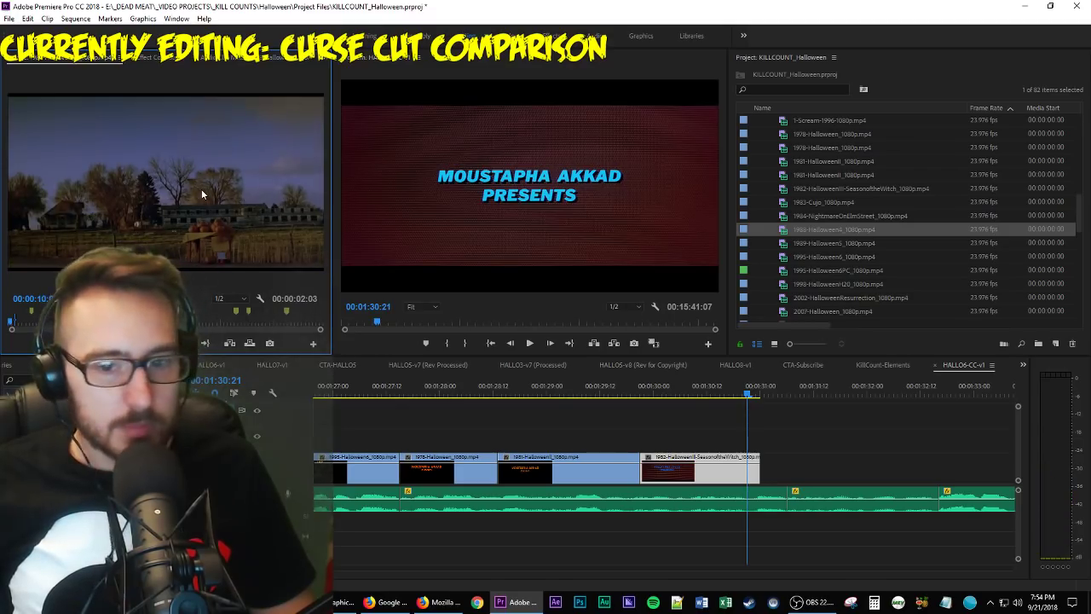
# Clear the old source marks, mark the Halloween 4 "Presents" title and overwrite the timeline with it at 00:01:30:21.
pyautogui.hotkey('ctrl', 'shift', 'x')
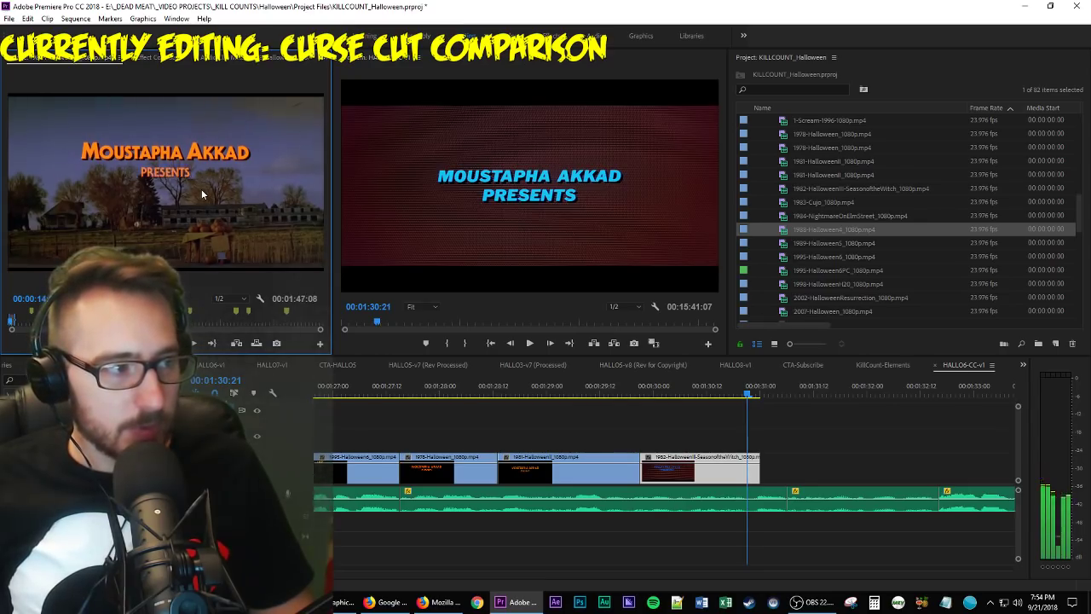
pyautogui.press('o')
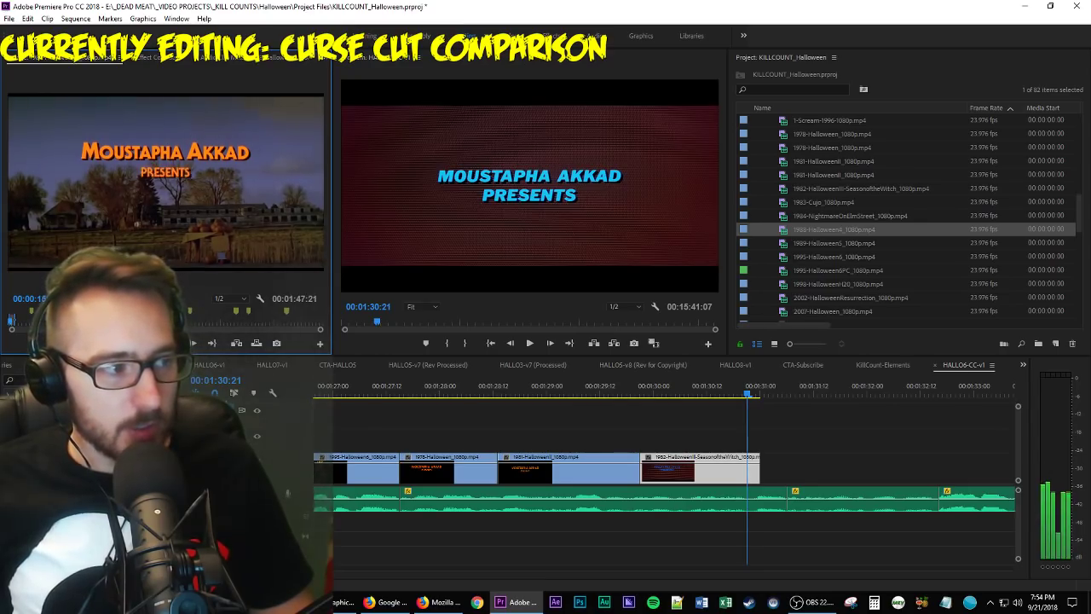
pyautogui.moveTo(202, 188); pyautogui.dragTo(855, 408)
# Mark 23 frames of the "Presents" title in 1989-Halloween5_1080p.mp4 and overwrite the timeline with them at 00:01:31:21.
pyautogui.click(836, 391)
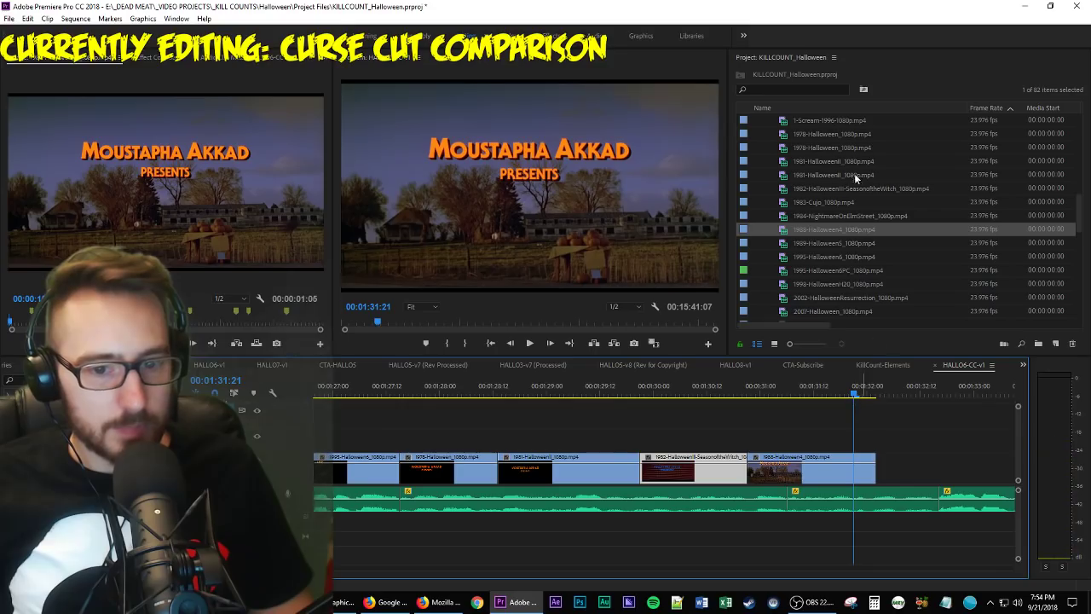
pyautogui.doubleClick(848, 242)
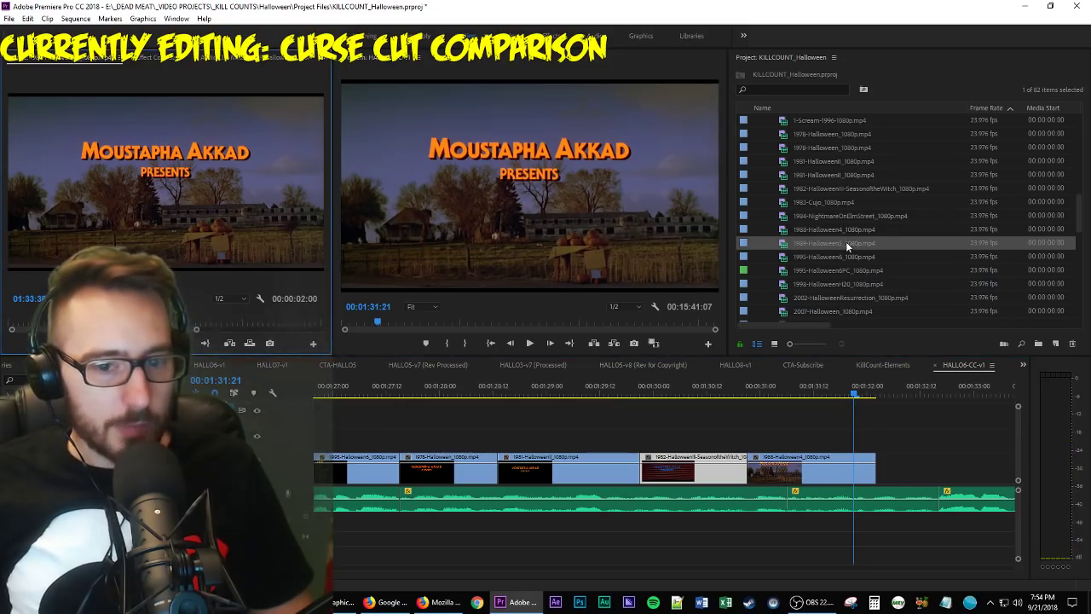
pyautogui.click(4, 324)
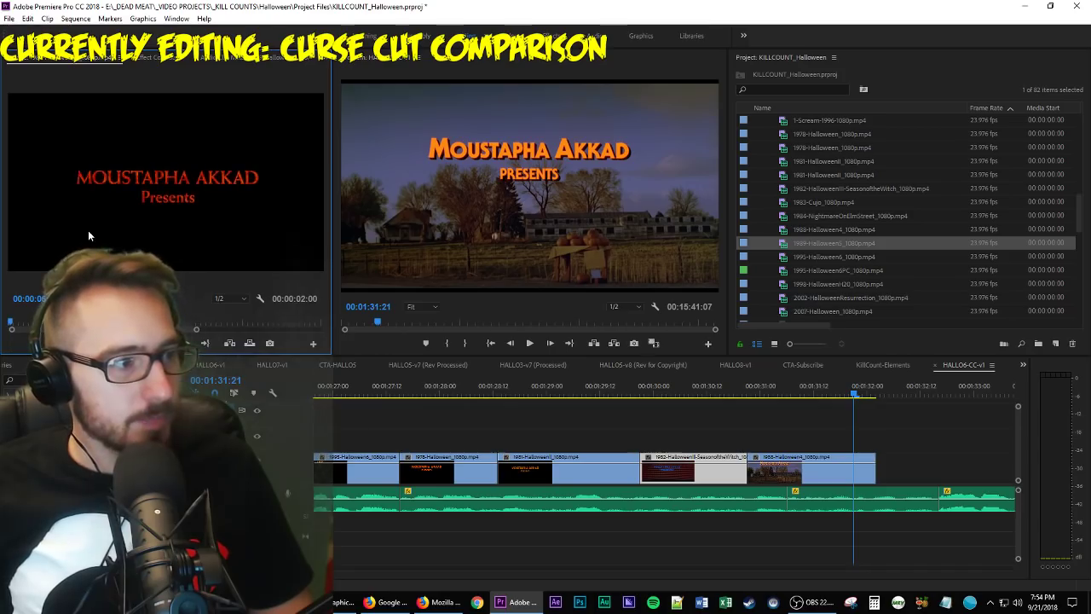
pyautogui.press('Left')
pyautogui.press('Left')
pyautogui.press('i')
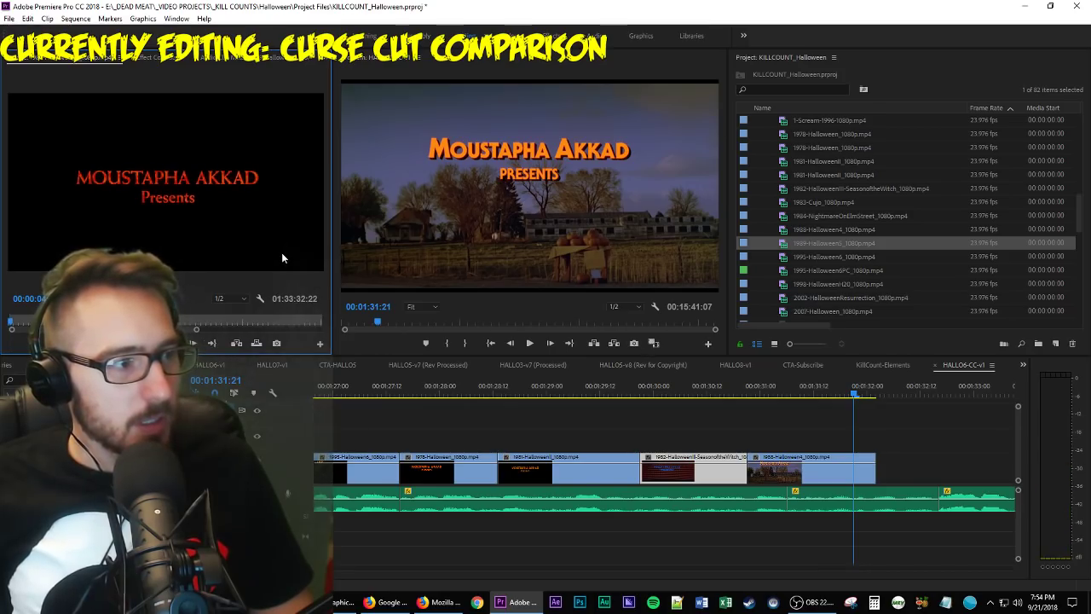
pyautogui.press('o')
pyautogui.moveTo(281, 252); pyautogui.dragTo(877, 482)
# Play back the assembled run of Halloween title clips with a wider stretch of the sequence in view.
pyautogui.press('space')
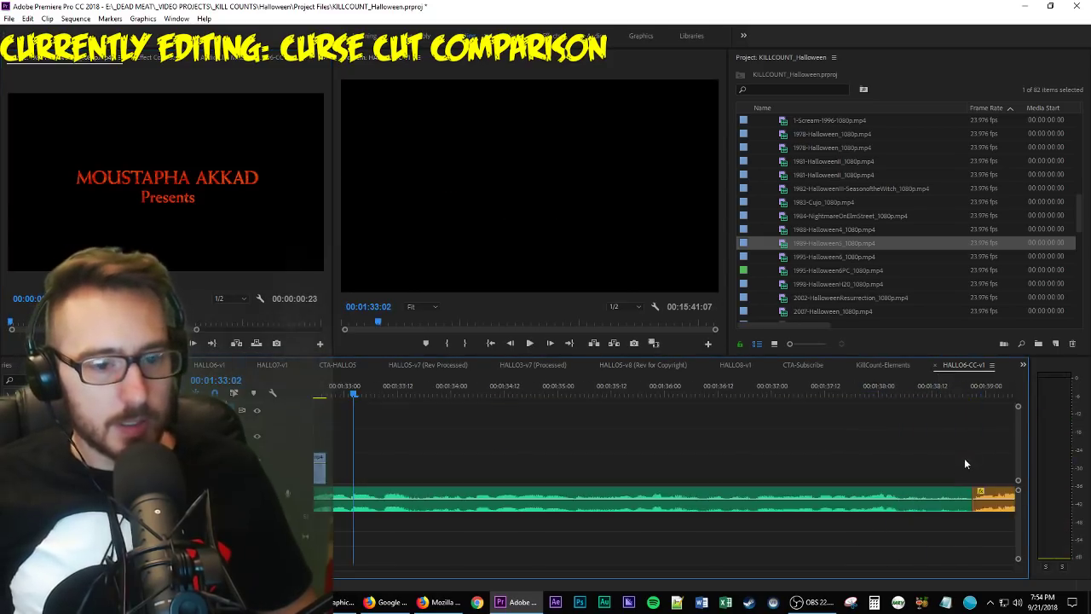
pyautogui.press('-')
pyautogui.press('-')
pyautogui.press('-')
pyautogui.press('-')
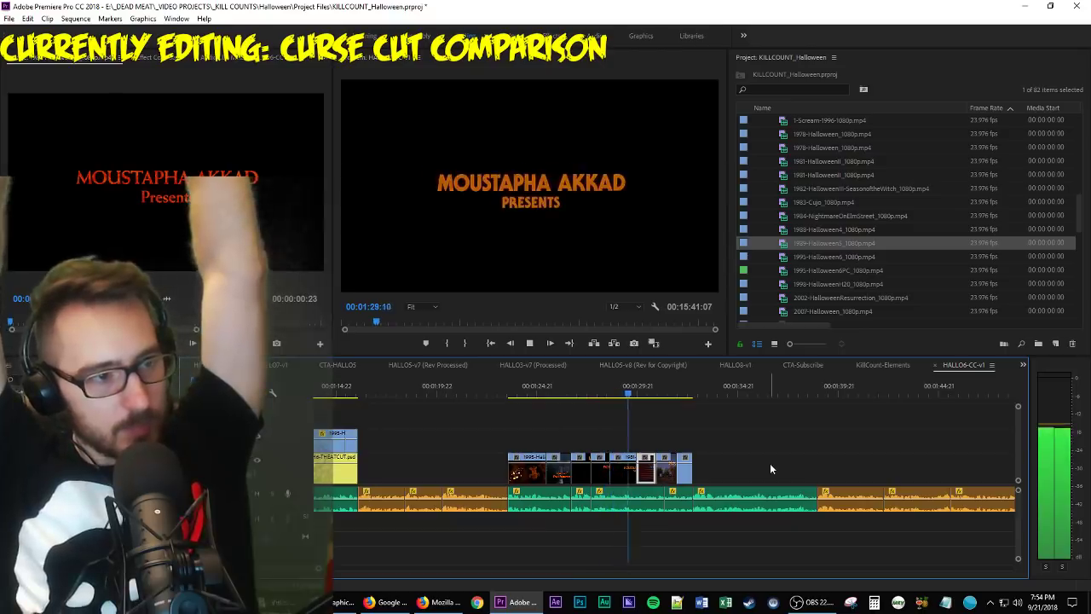
# Replay the Halloween title clips from about 00:01:26 in a closer timeline view to check their timing against the narration.
pyautogui.press('space')
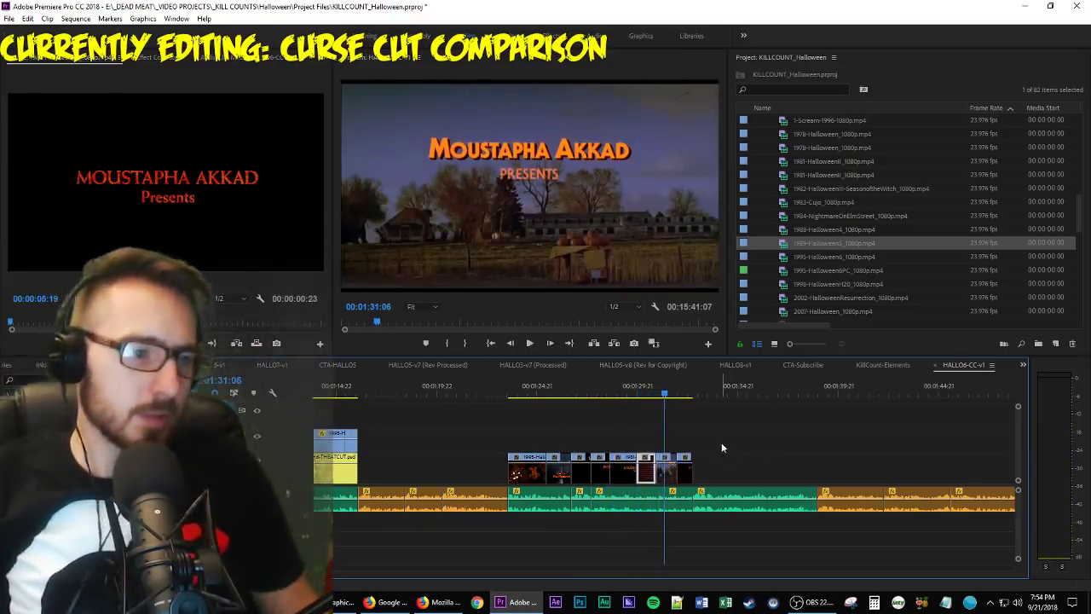
pyautogui.press('=')
pyautogui.press('=')
pyautogui.press('=')
pyautogui.click(341, 391)
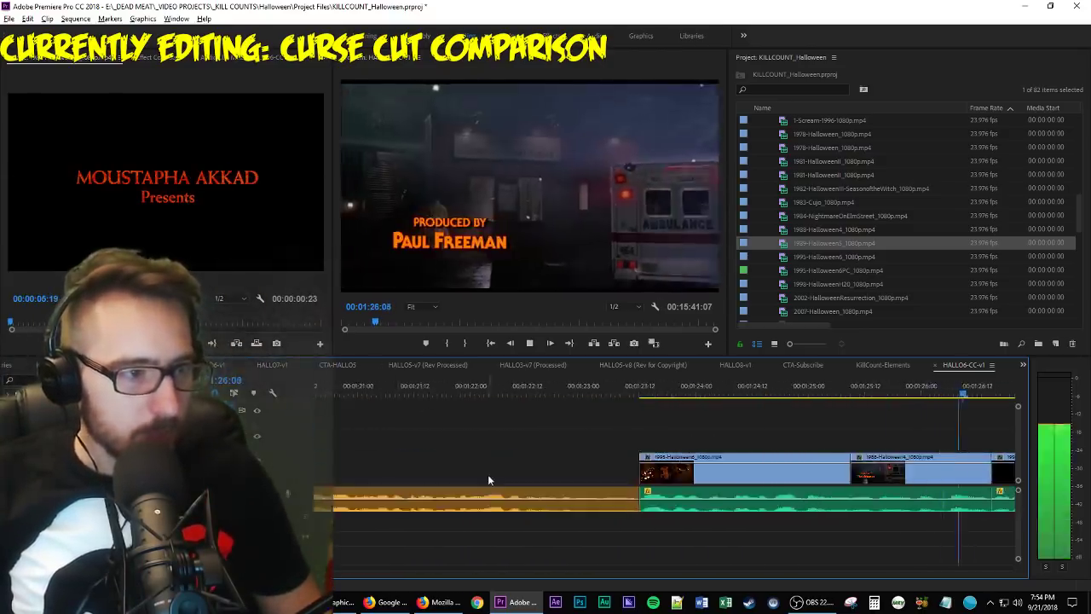
pyautogui.press('space')
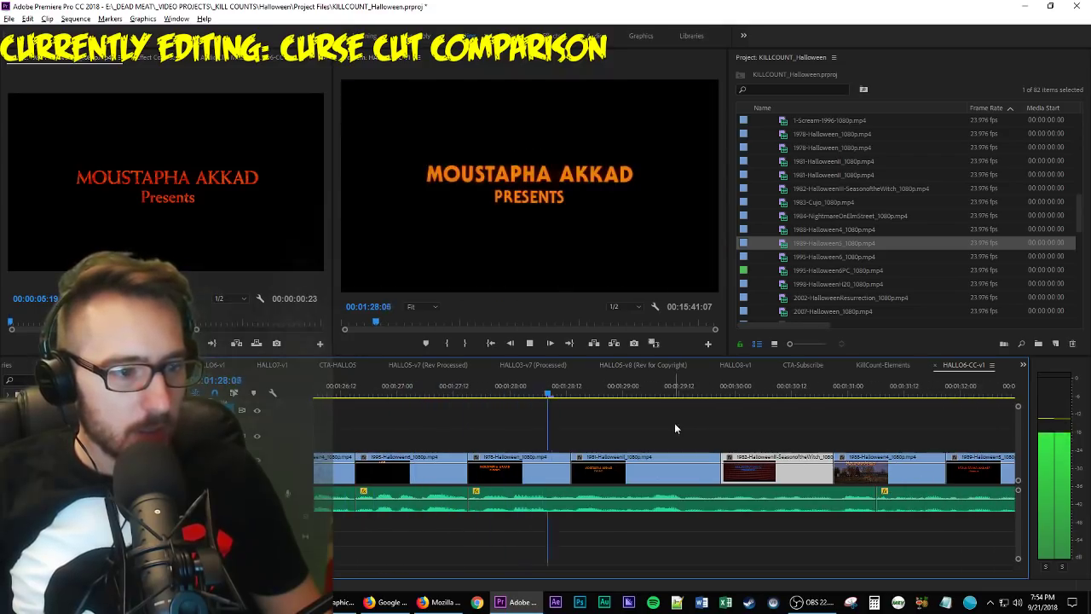
# Roll the cut between the 1978 Halloween and 1981 Halloween II title clips to 00:01:29:01.
pyautogui.press('space')
pyautogui.press('c')
pyautogui.press('Right')
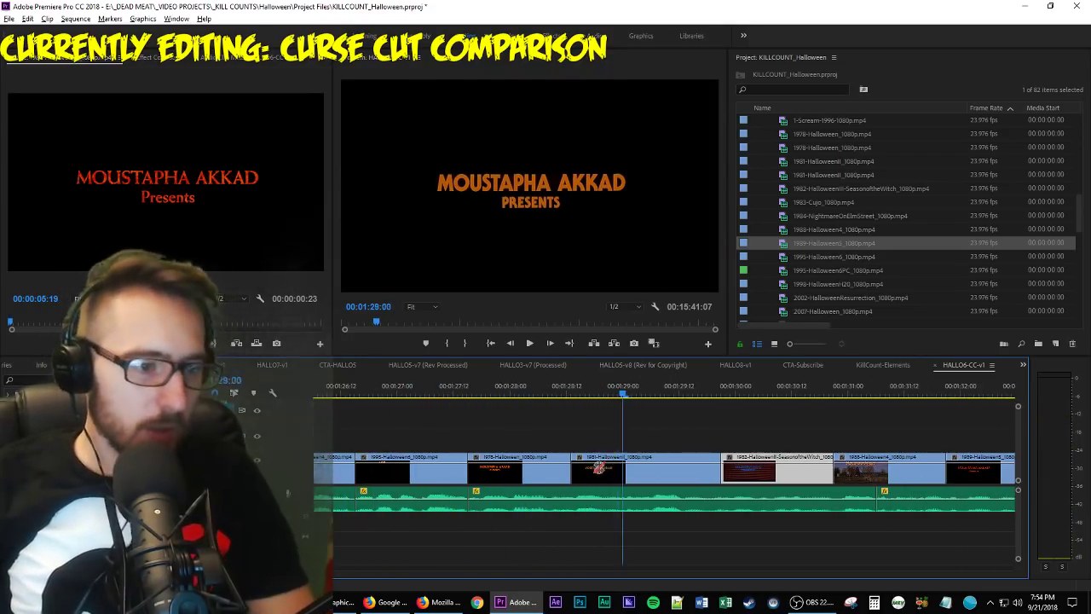
pyautogui.press('v')
pyautogui.click(571, 470)
pyautogui.press('e')
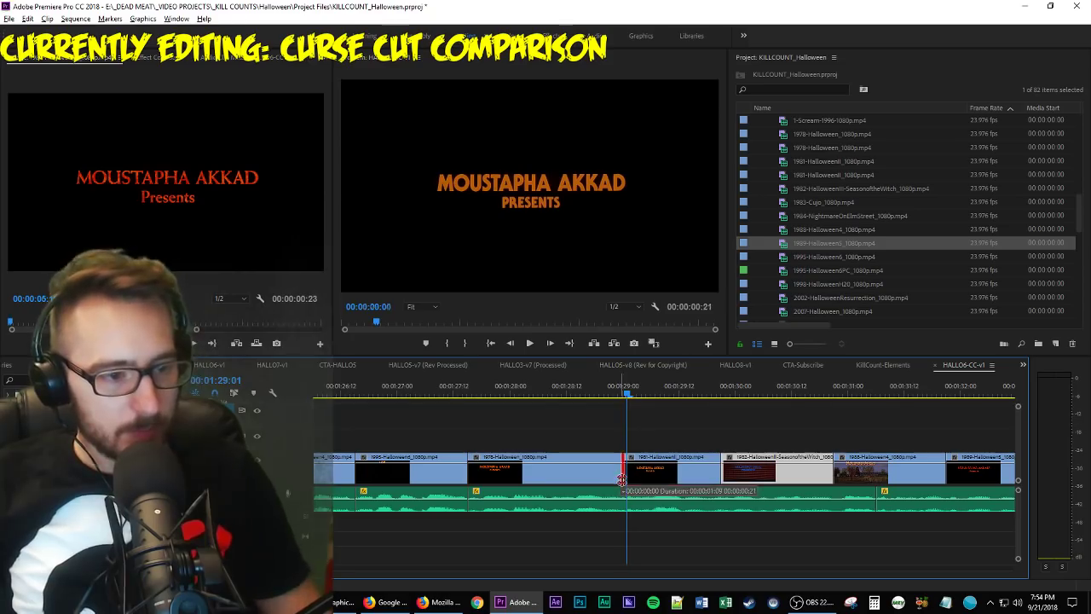
# Play back the retimed title run through the end of the Halloween 5 clip and save the project.
pyautogui.click(531, 386)
pyautogui.press('space')
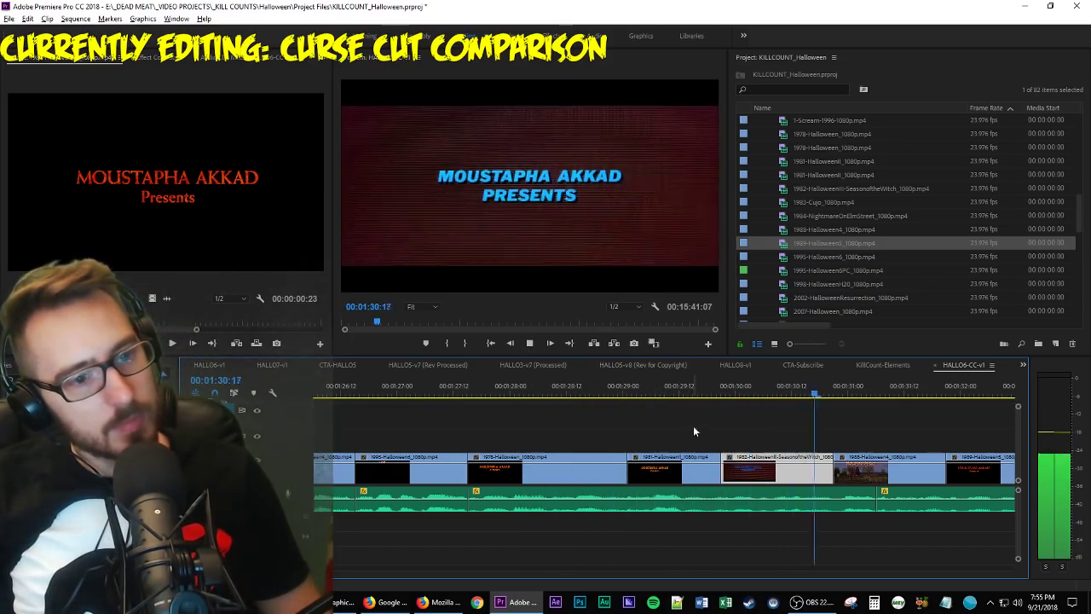
pyautogui.press('space')
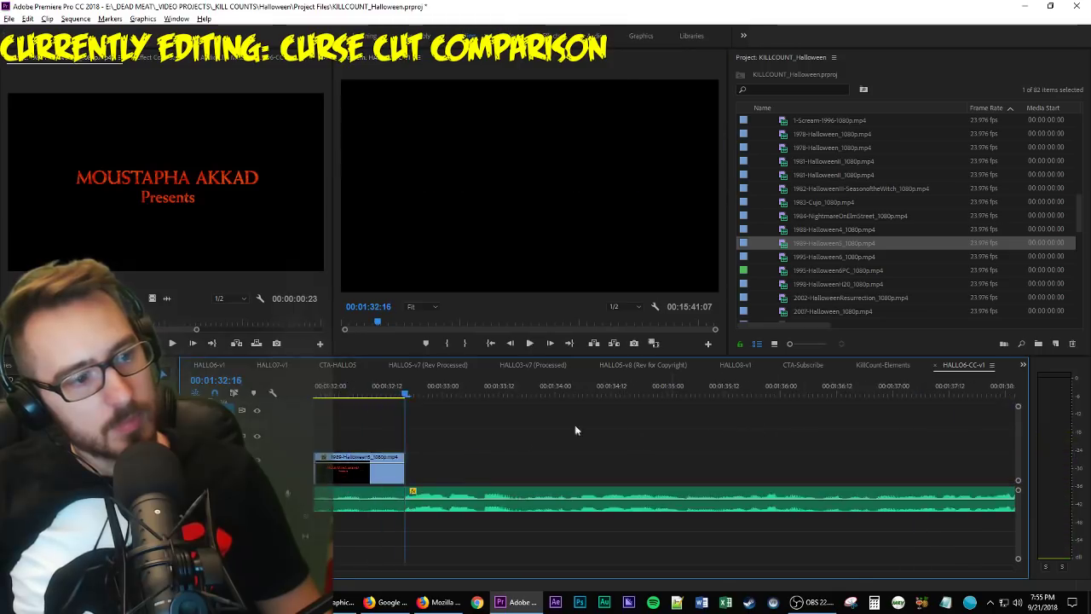
pyautogui.press('Up')
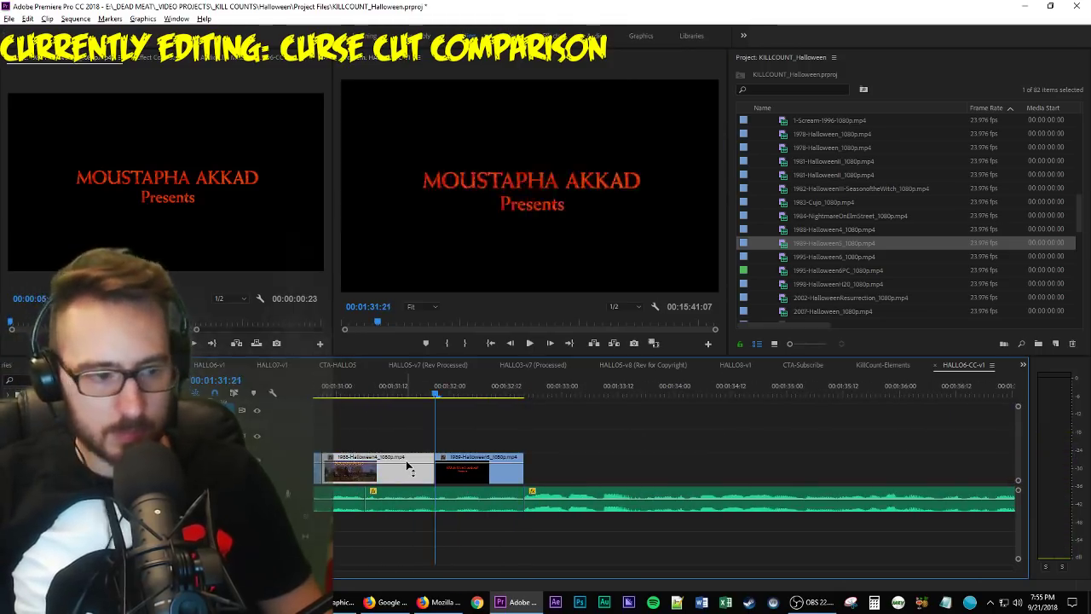
pyautogui.hotkey('shift', 'Left')
pyautogui.hotkey('shift', 'Left')
pyautogui.hotkey('shift', 'Left')
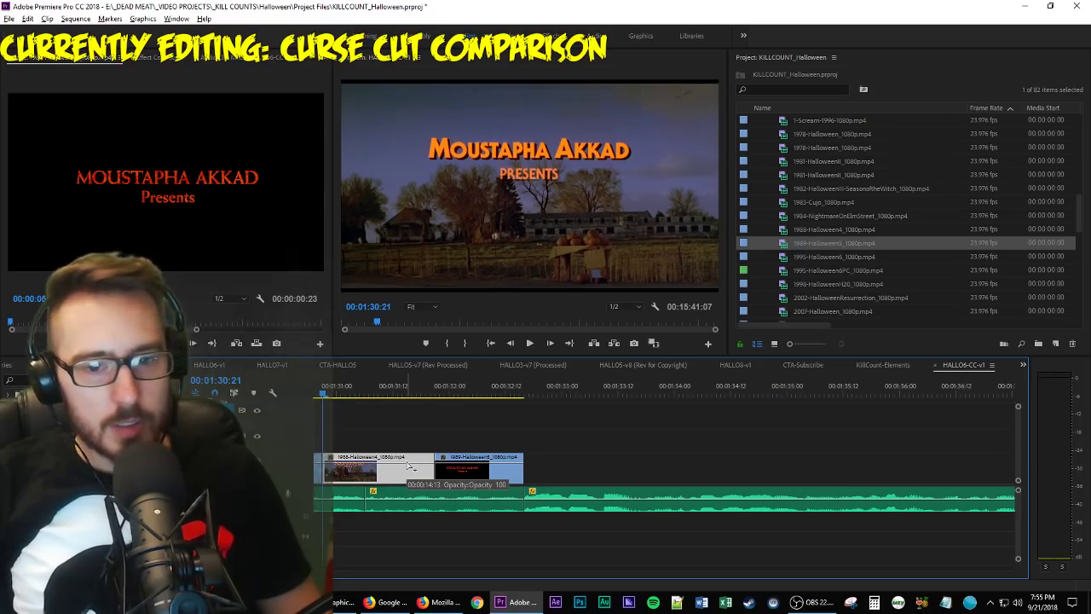
pyautogui.press('space')
pyautogui.press('space')
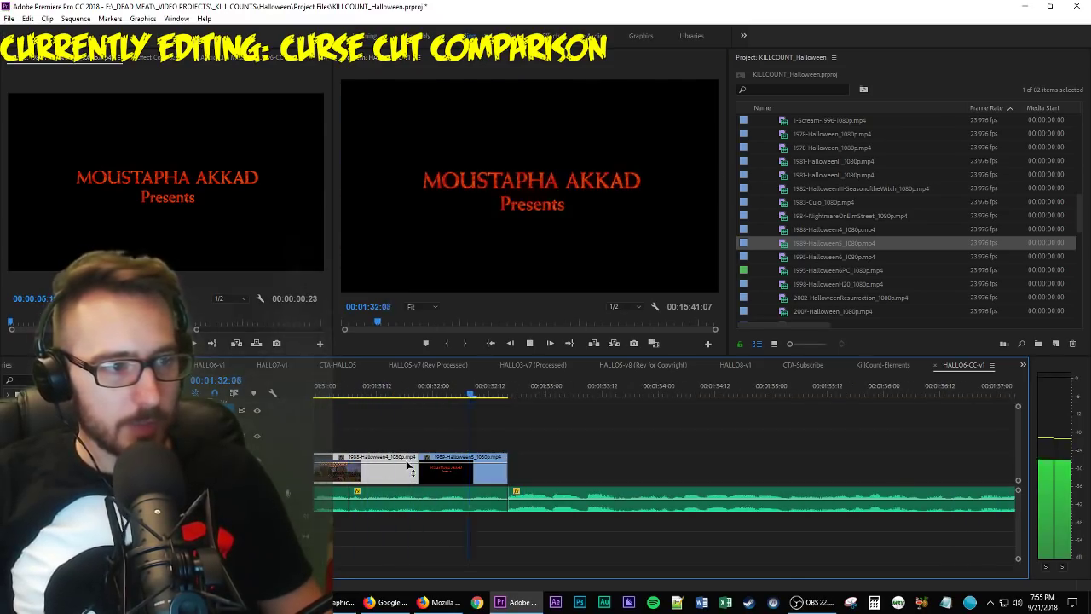
pyautogui.press('space')
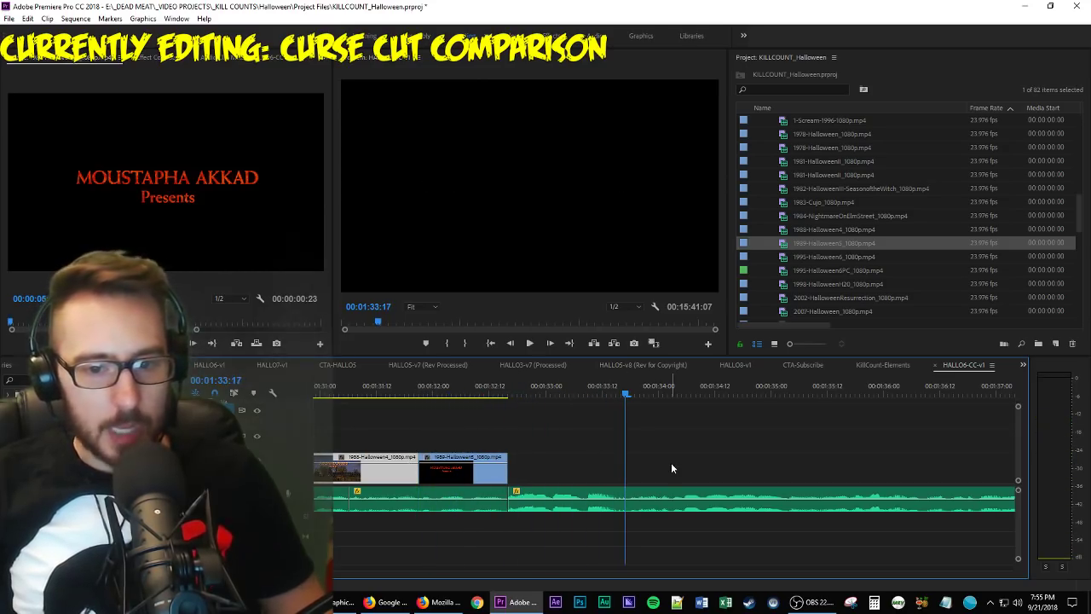
pyautogui.hotkey('ctrl', 's')
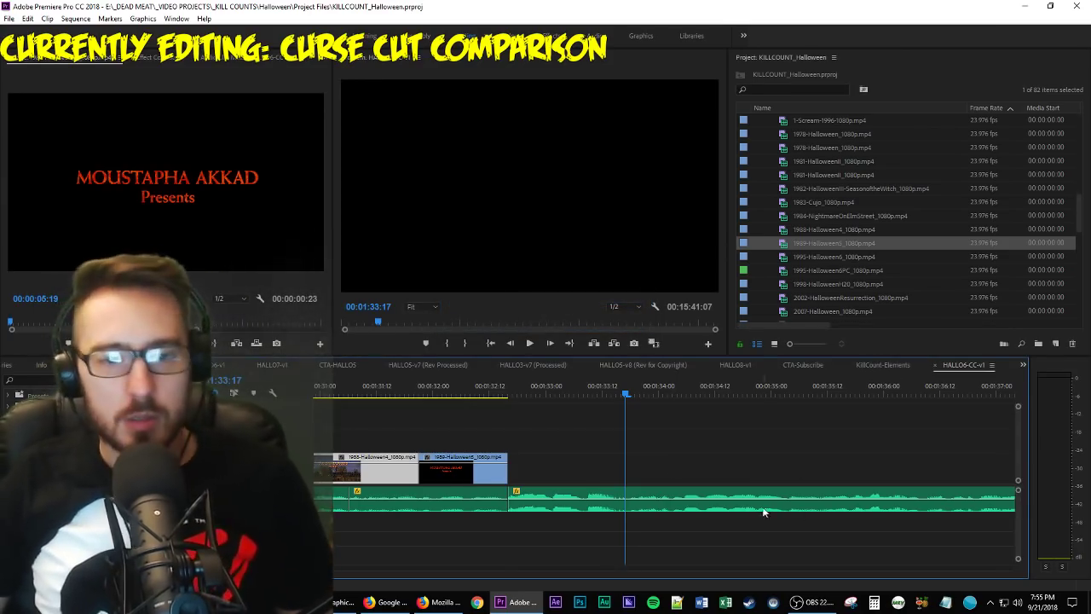
# Listen to the narration that follows the Halloween 5 title clip, up to 00:01:34:10.
pyautogui.hscroll(2, 521, 518)
pyautogui.hscroll(-4, 463, 513)
pyautogui.hscroll(-2, 478, 509)
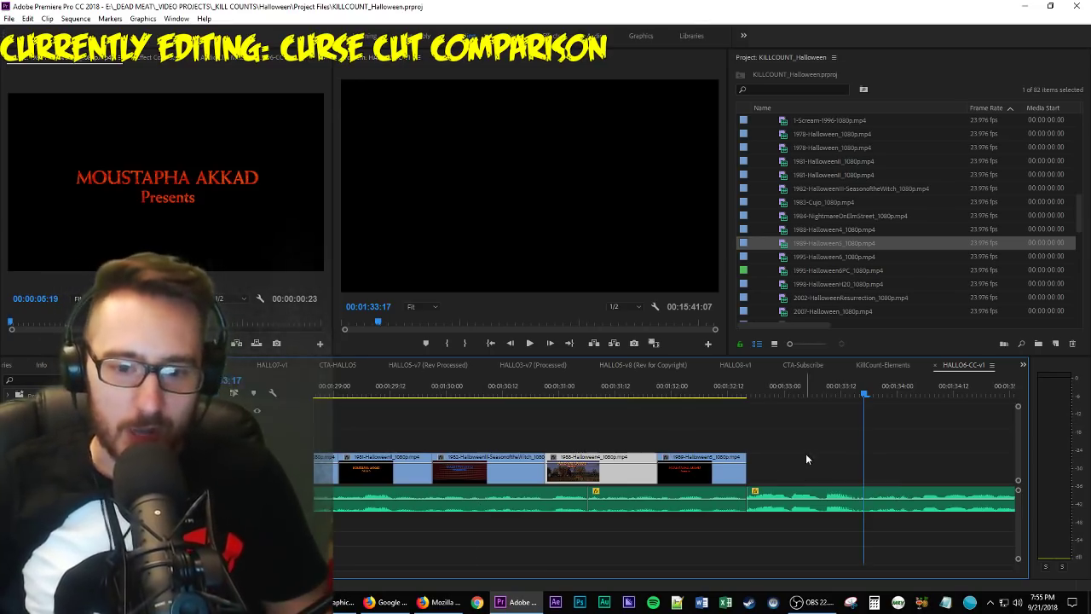
pyautogui.click(692, 386)
pyautogui.press('space')
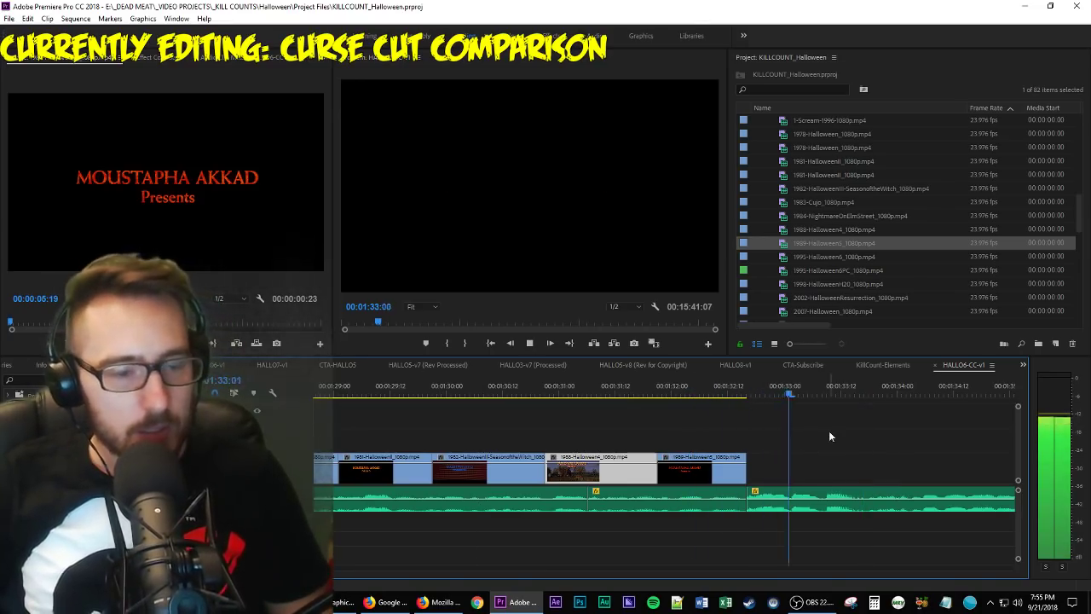
pyautogui.press('space')
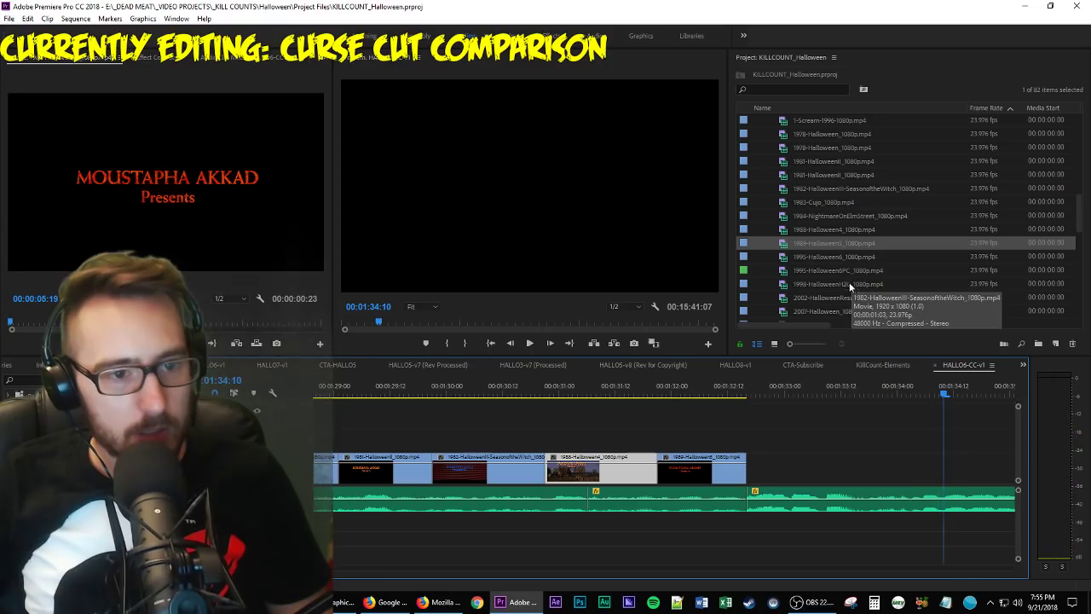
# Open 1995-Halloween6_1080p.mp4 as the source and find the start of its "Written by" credit around 00:03:59.
pyautogui.doubleClick(826, 257)
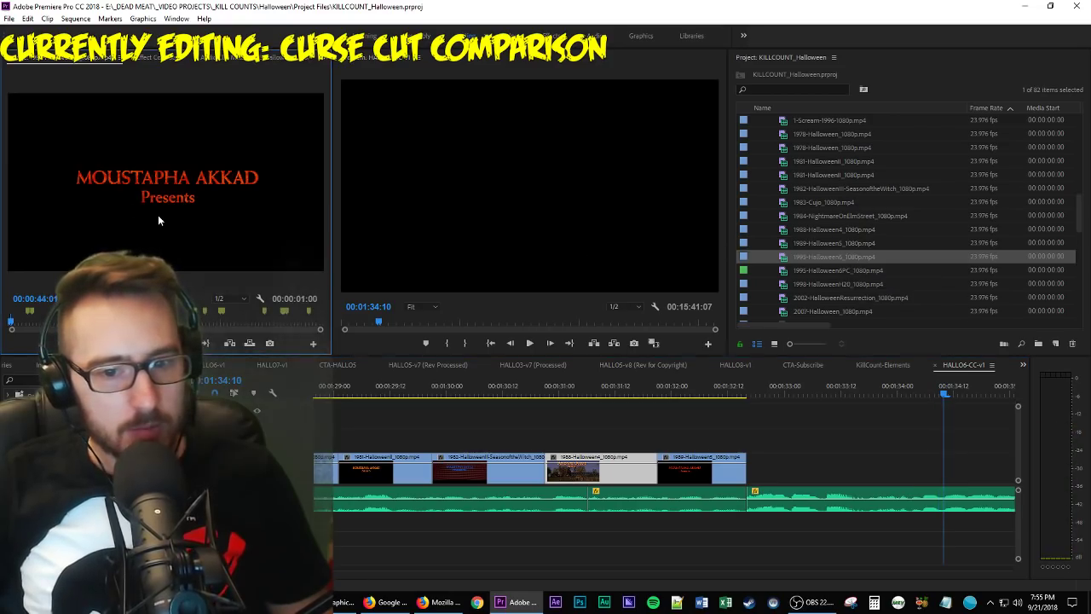
pyautogui.press('space')
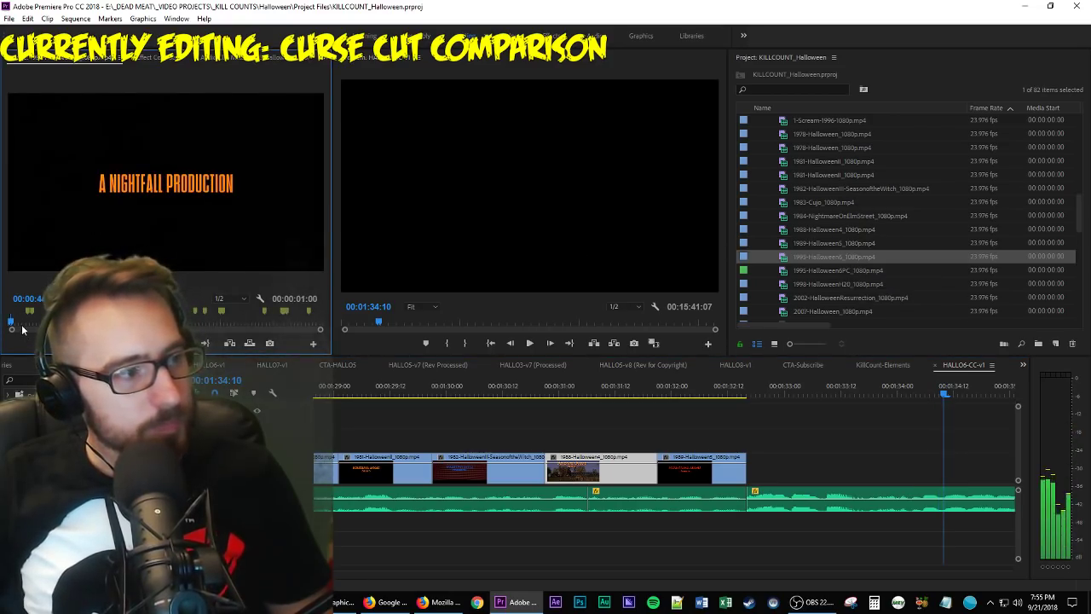
pyautogui.moveTo(14, 325); pyautogui.dragTo(23, 327)
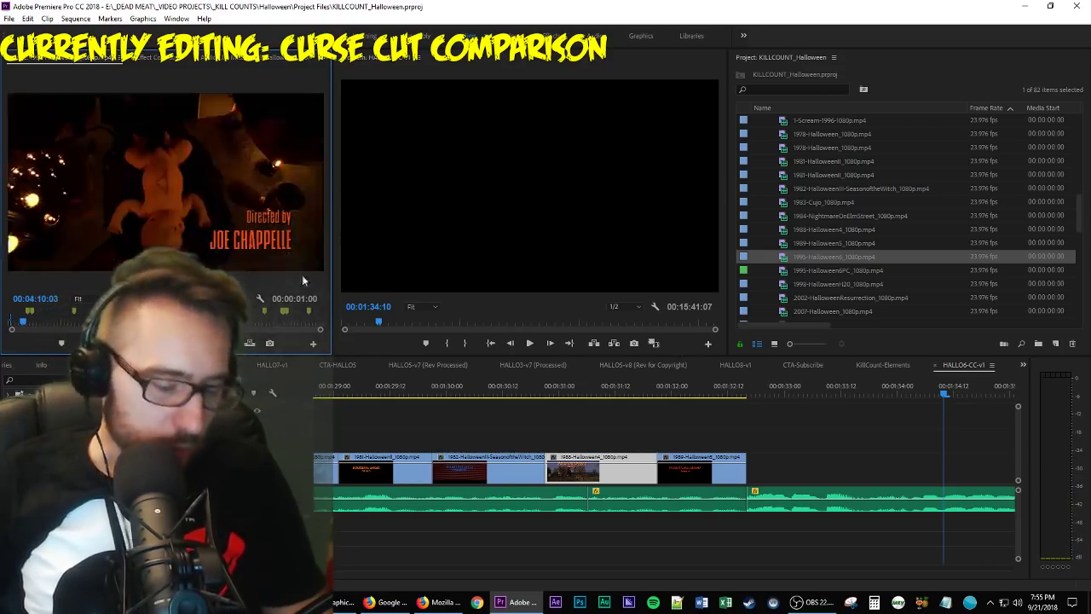
pyautogui.press('j')
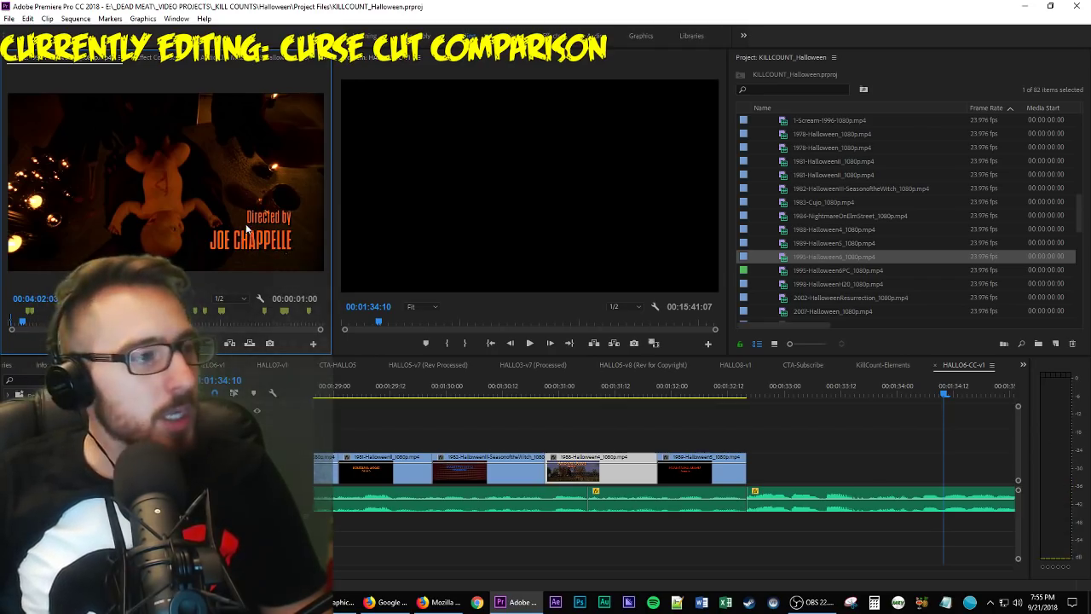
pyautogui.click(25, 322)
pyautogui.press('Left')
pyautogui.press('Left')
pyautogui.press('Left')
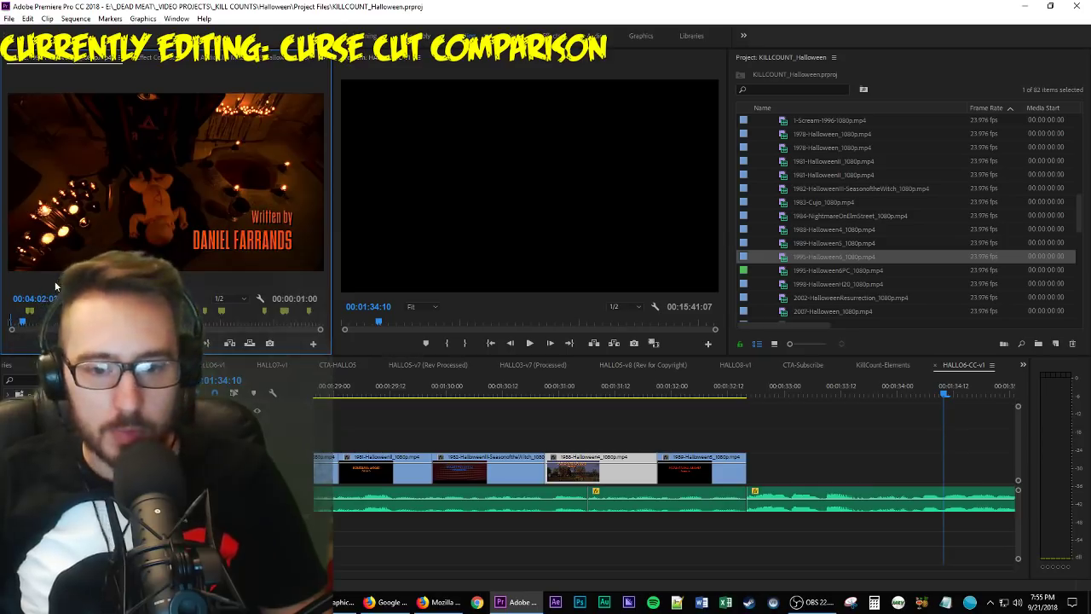
pyautogui.press('j')
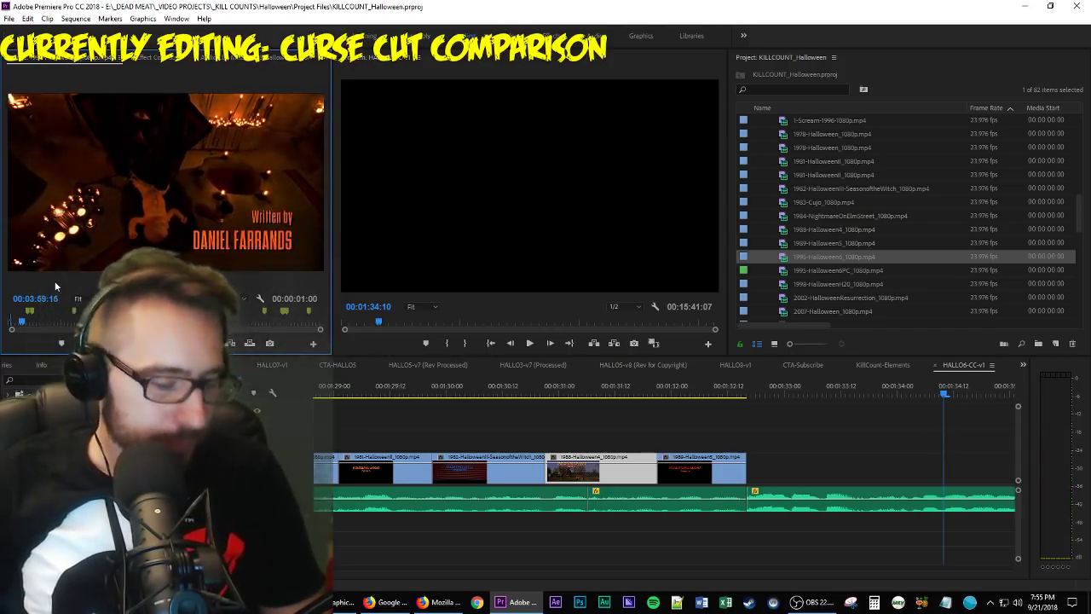
# Clear the old source marks, mark 00:00:02:03 of the "Written by" credit and place it directly after the Halloween 5 clip.
pyautogui.hotkey('ctrl', 'shift', 'x')
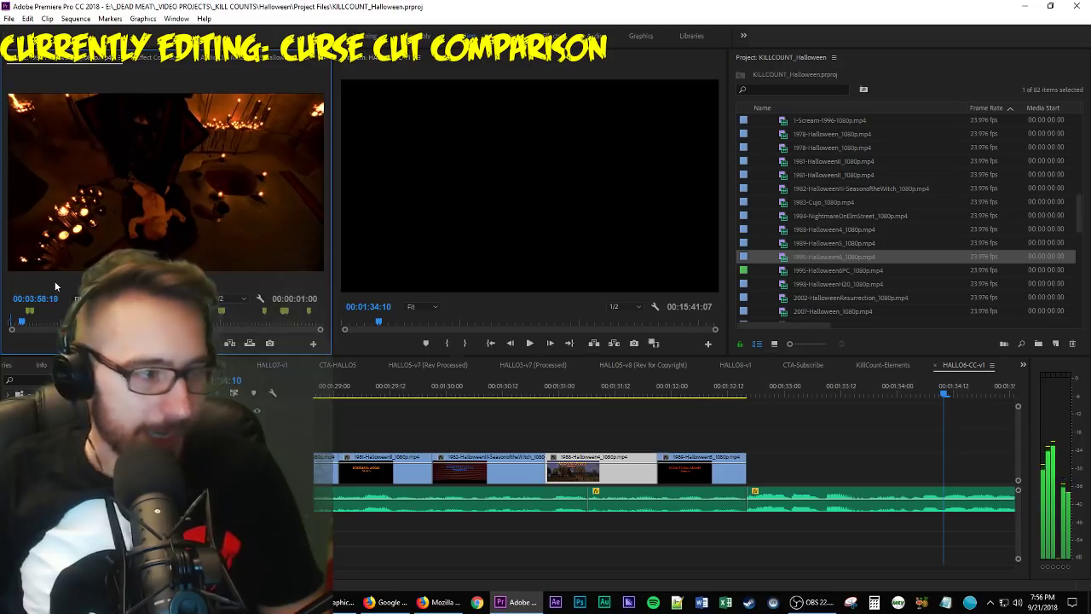
pyautogui.press('space')
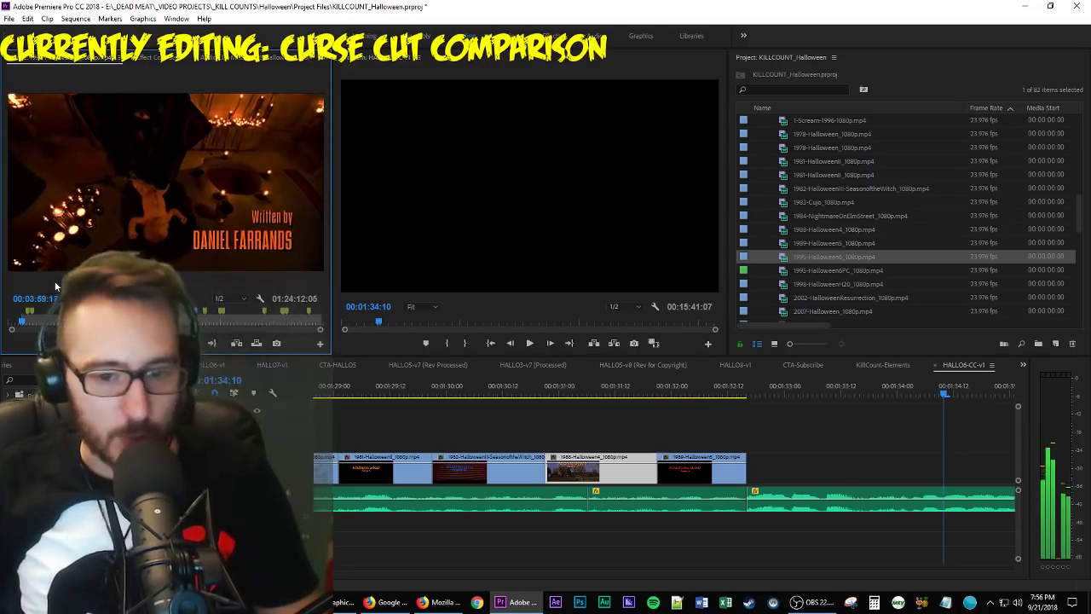
pyautogui.press('o')
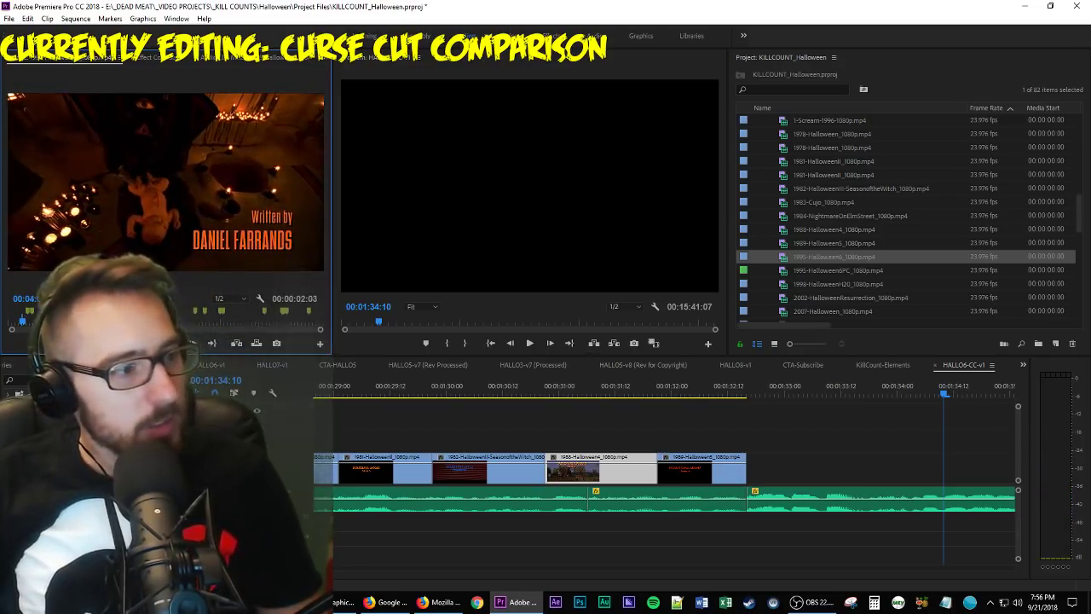
pyautogui.moveTo(201, 311); pyautogui.dragTo(750, 468)
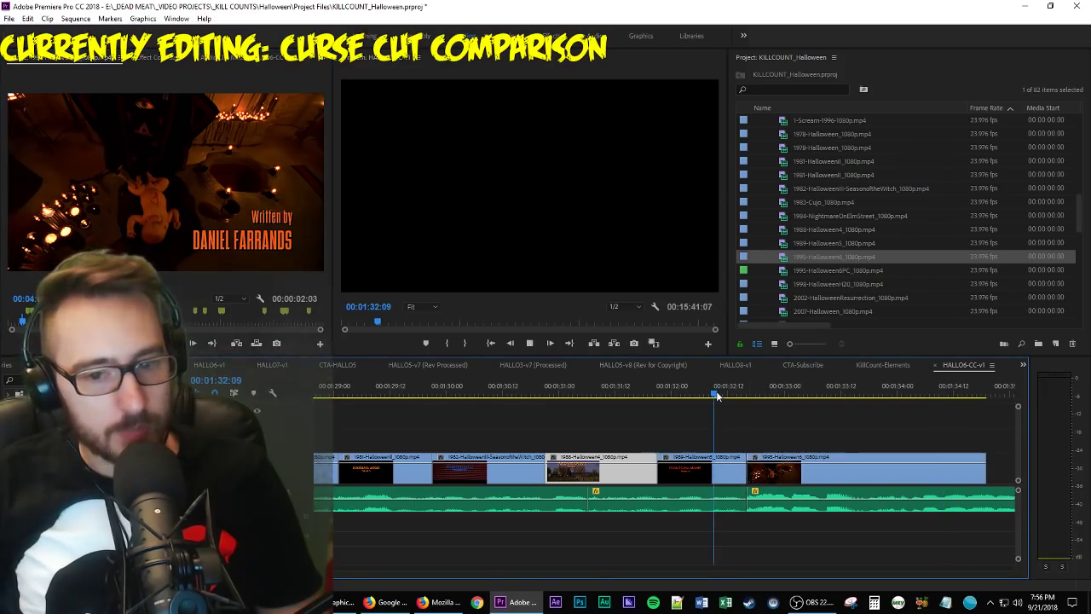
# Lengthen the Halloween 6 "Written by" clip over the narration, play it back and cut off its end at 00:01:35:11.
pyautogui.press('space')
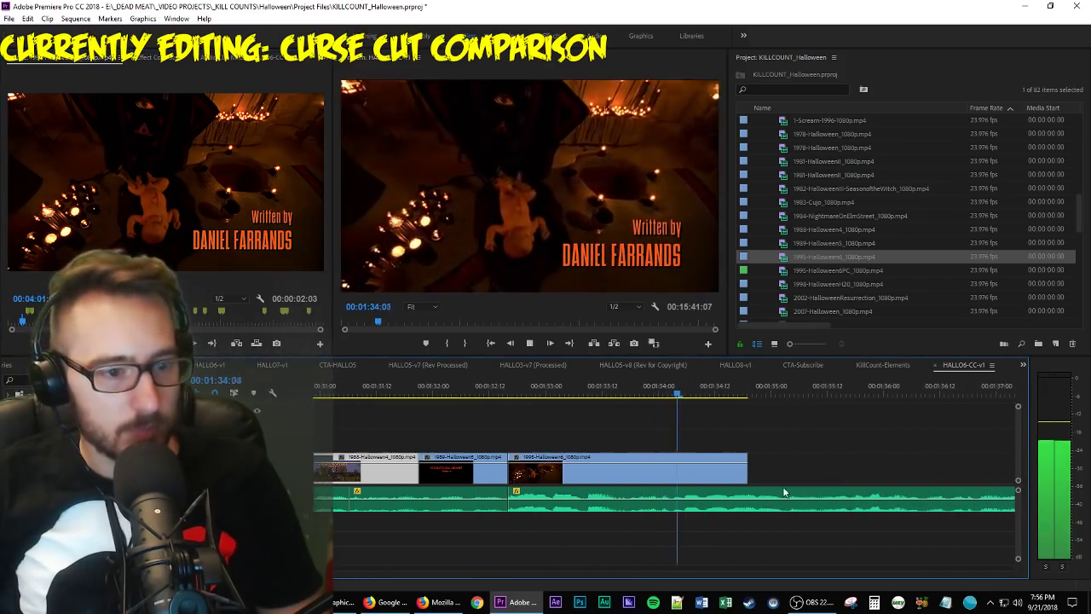
pyautogui.press('space')
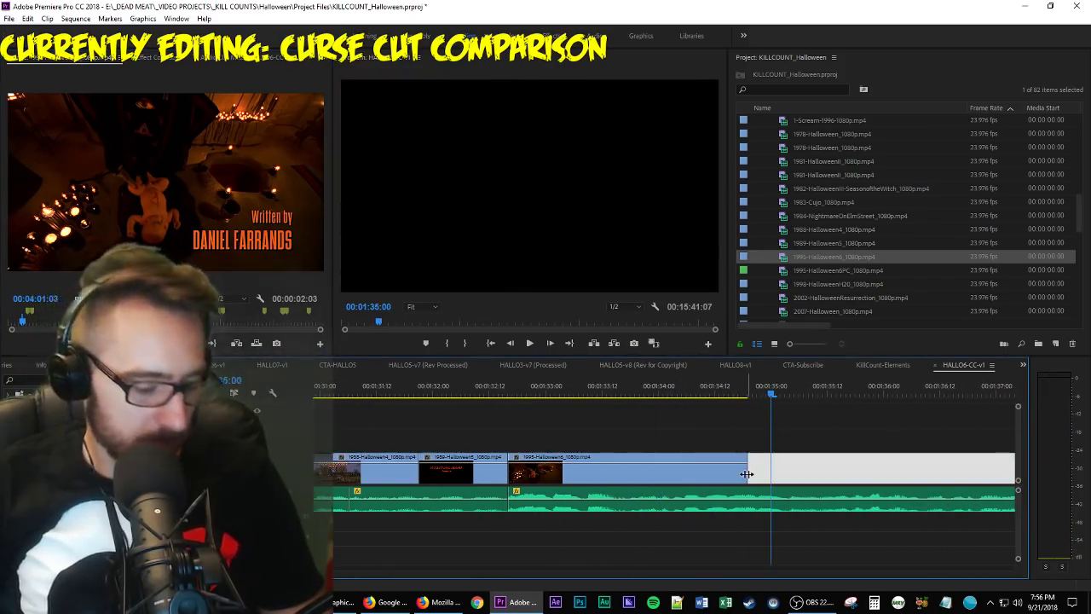
pyautogui.press('space')
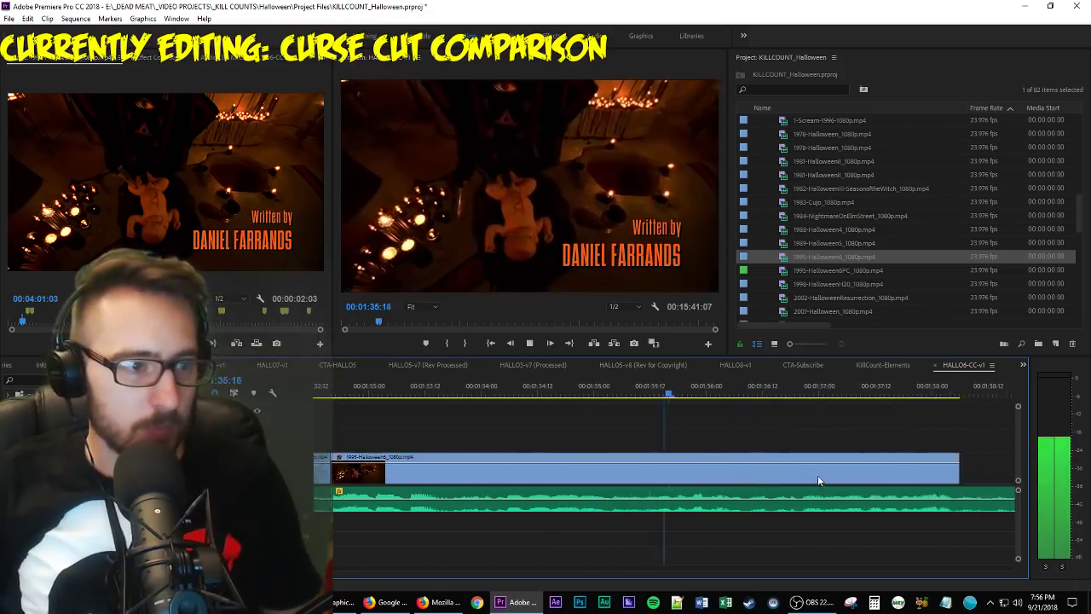
pyautogui.press('space')
pyautogui.moveTo(496, 392); pyautogui.dragTo(523, 394)
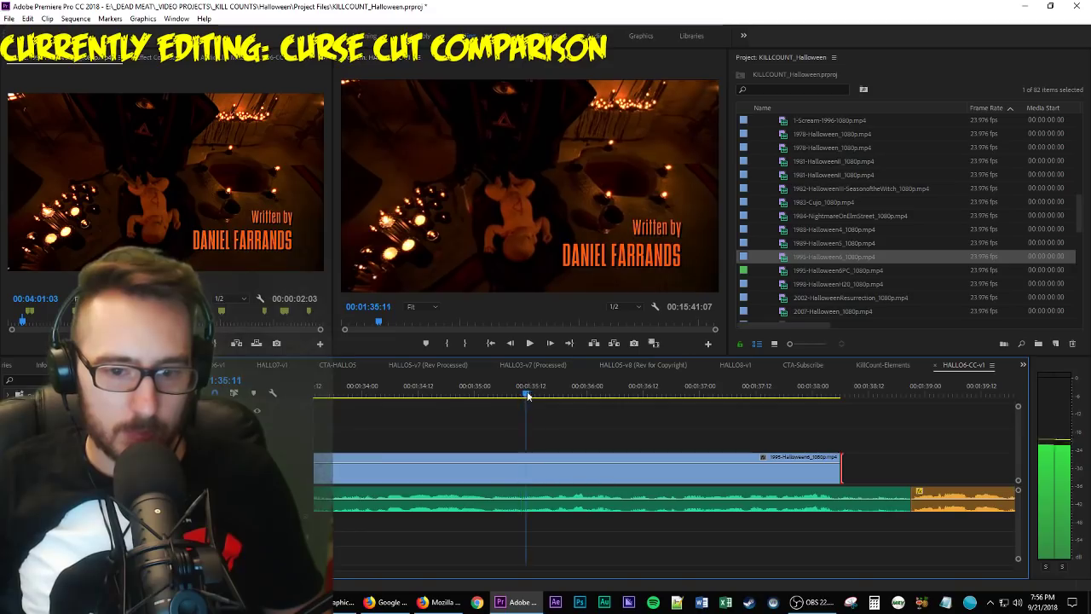
pyautogui.press('w')
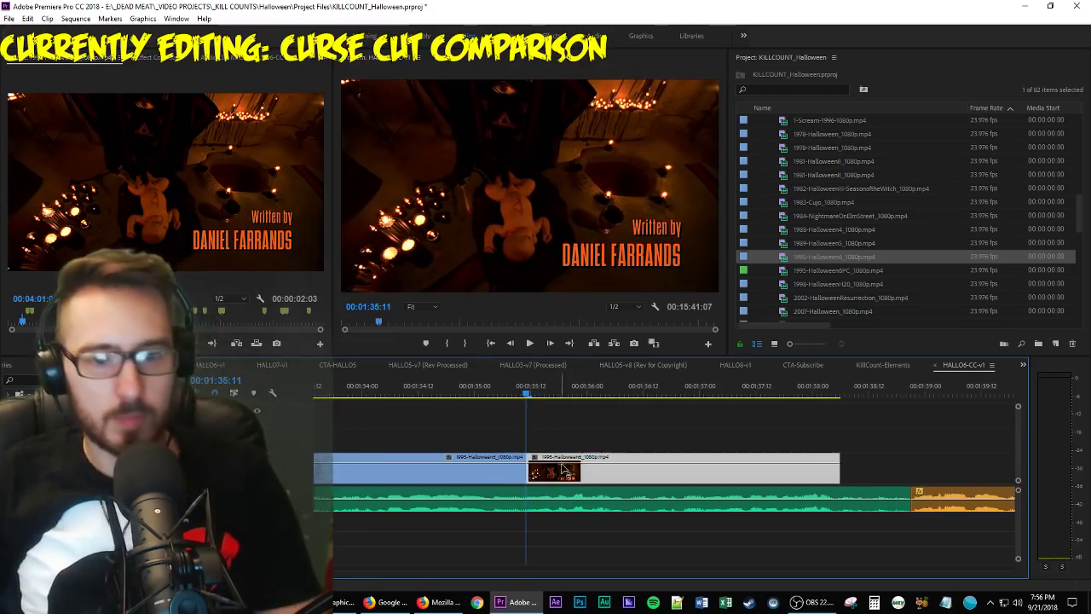
# Listen to the narration over the empty stretch after the Halloween 6 clip, up to 00:01:52:14, and save the project.
pyautogui.press('space')
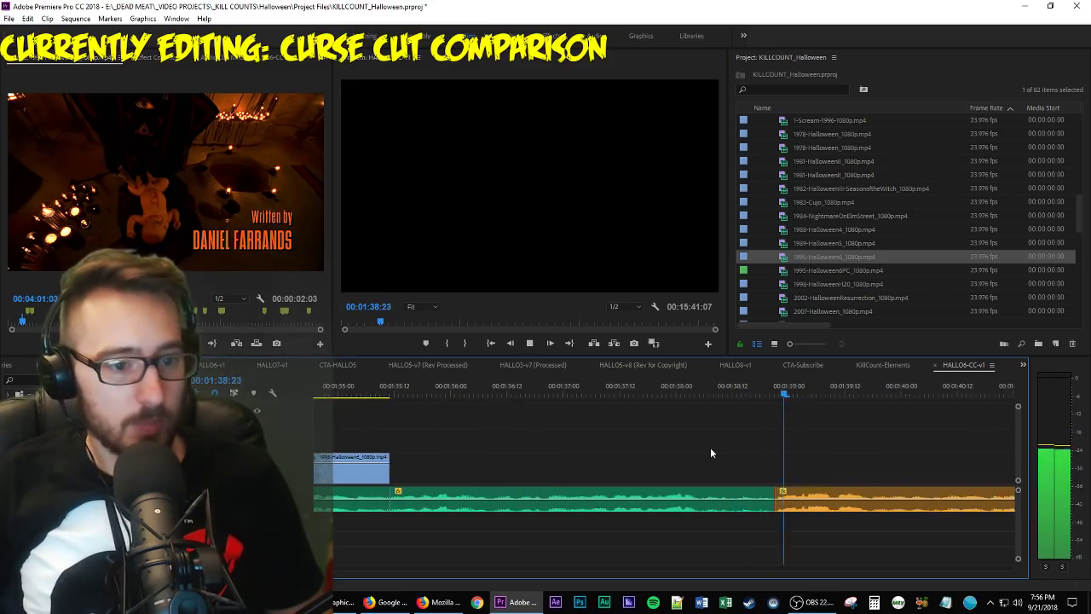
pyautogui.press('-')
pyautogui.press('-')
pyautogui.press('-')
pyautogui.click(759, 467)
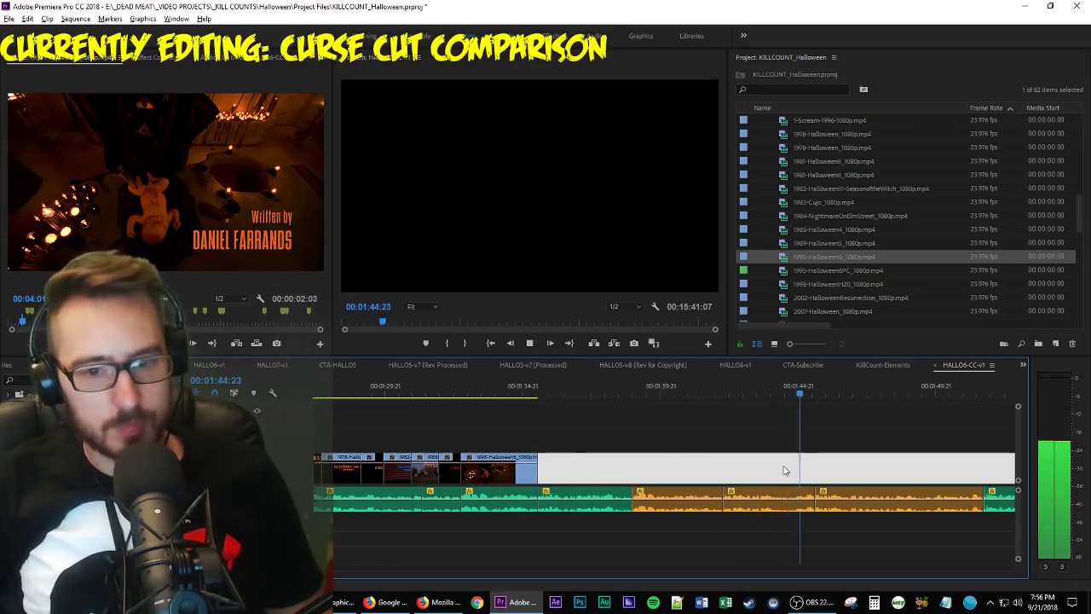
pyautogui.press('-')
pyautogui.press('-')
pyautogui.press('-')
pyautogui.press('-')
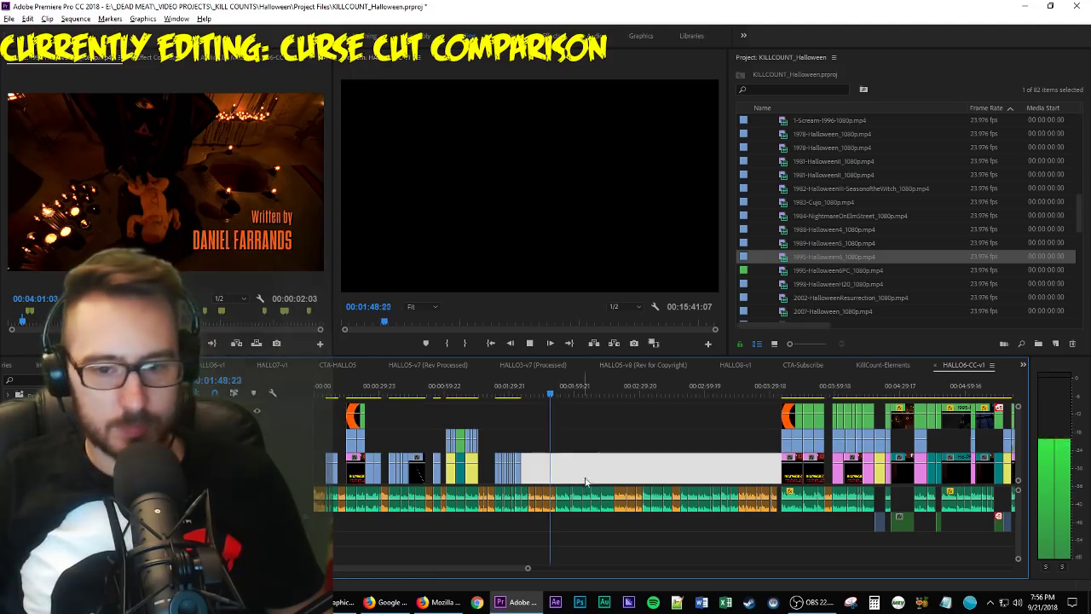
pyautogui.scroll(5, 556, 438)
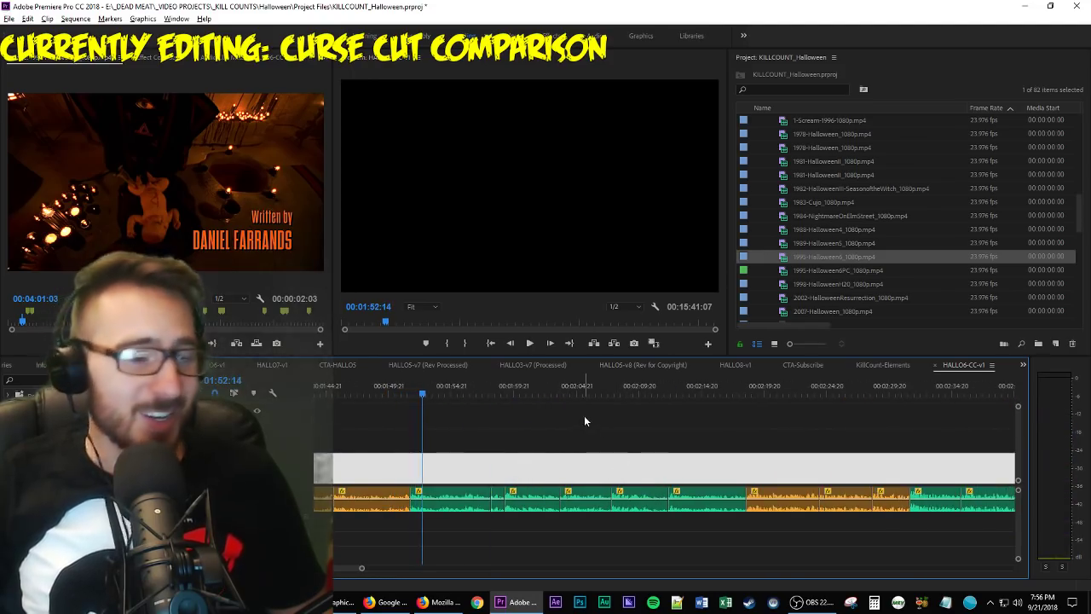
pyautogui.scroll(-2, 585, 418)
pyautogui.hotkey('ctrl', 's')
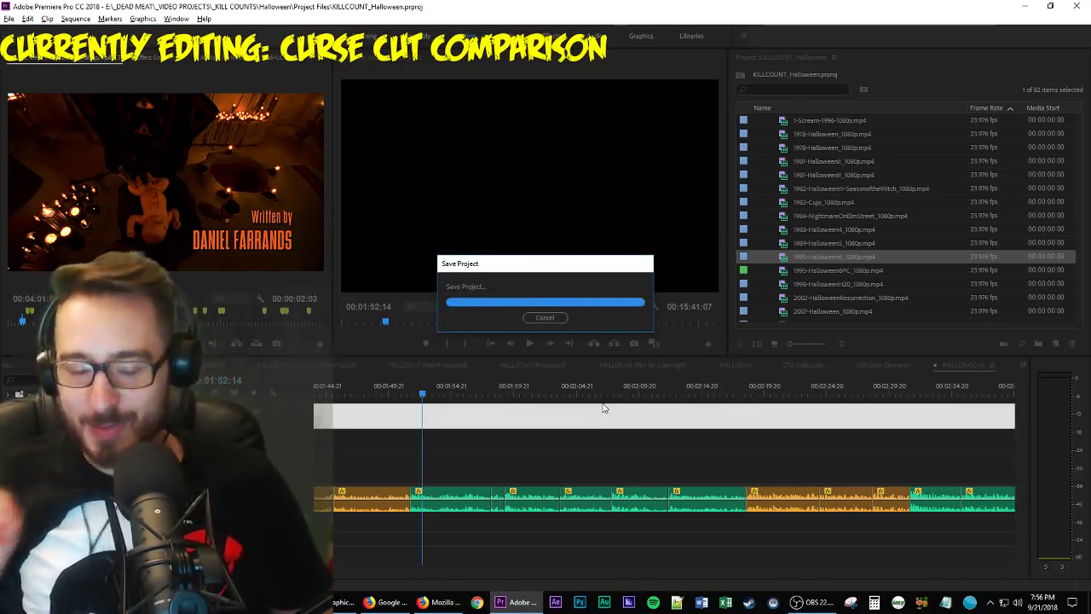
# Examine the already edited cut-comparison section of the sequence around 00:05:31:04, where the H6-THEATCUT.psd and Cut Comparison HALLO6.psd clips meet.
pyautogui.press('-')
pyautogui.press('-')
pyautogui.press('-')
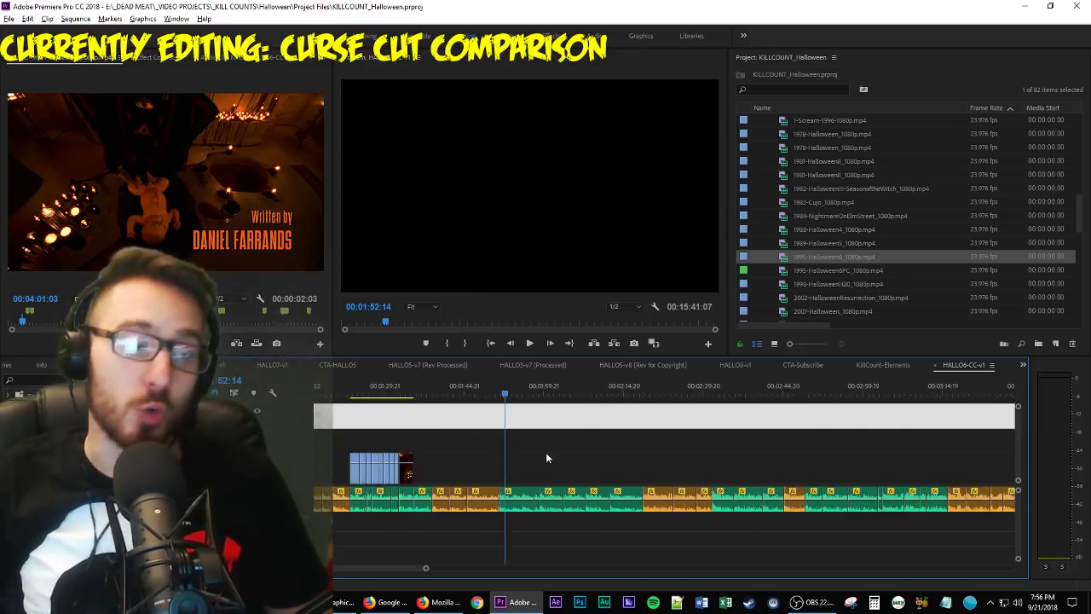
pyautogui.press('-')
pyautogui.press('-')
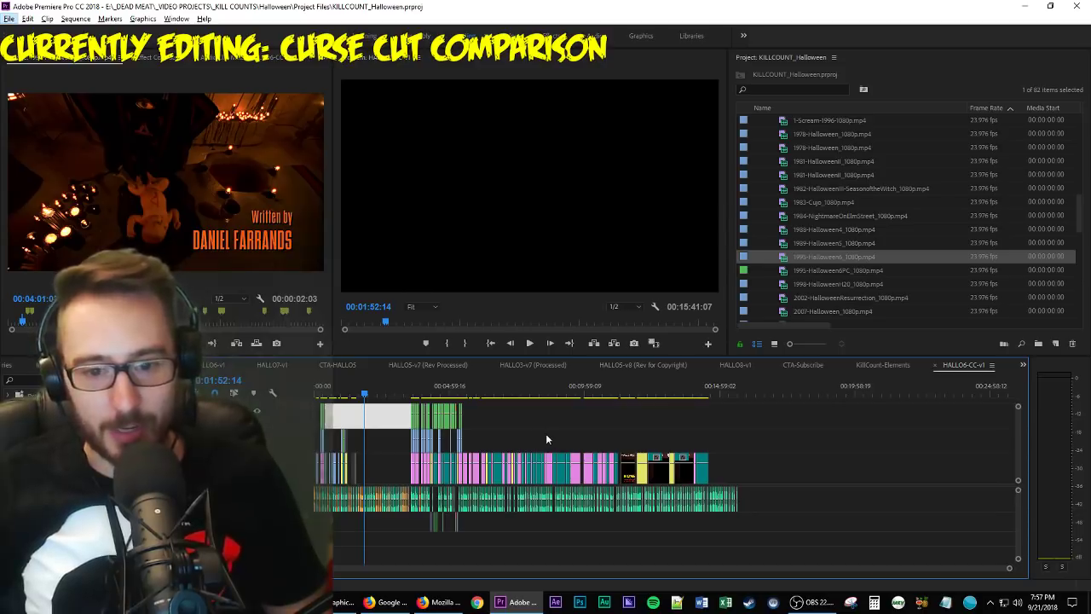
pyautogui.scroll(3, 452, 440)
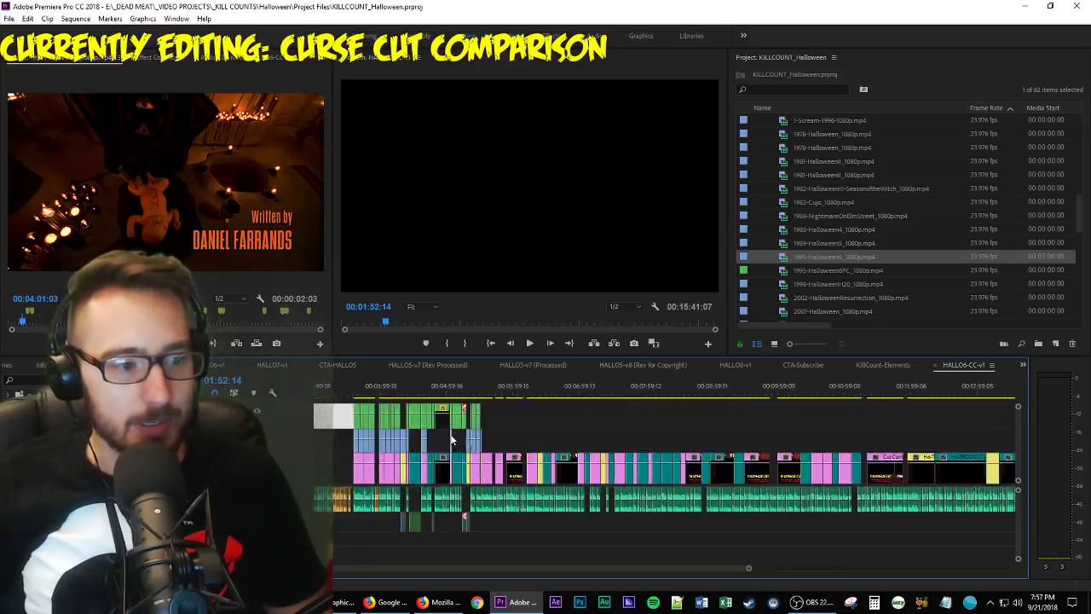
pyautogui.scroll(8, 452, 440)
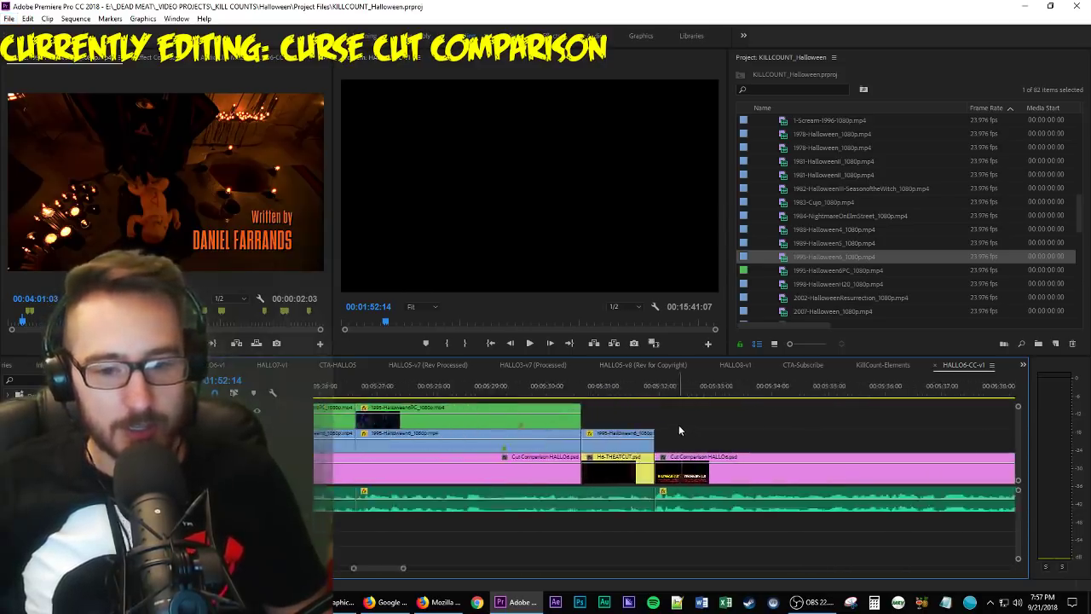
pyautogui.hscroll(6, 680, 424)
pyautogui.hscroll(-4, 492, 419)
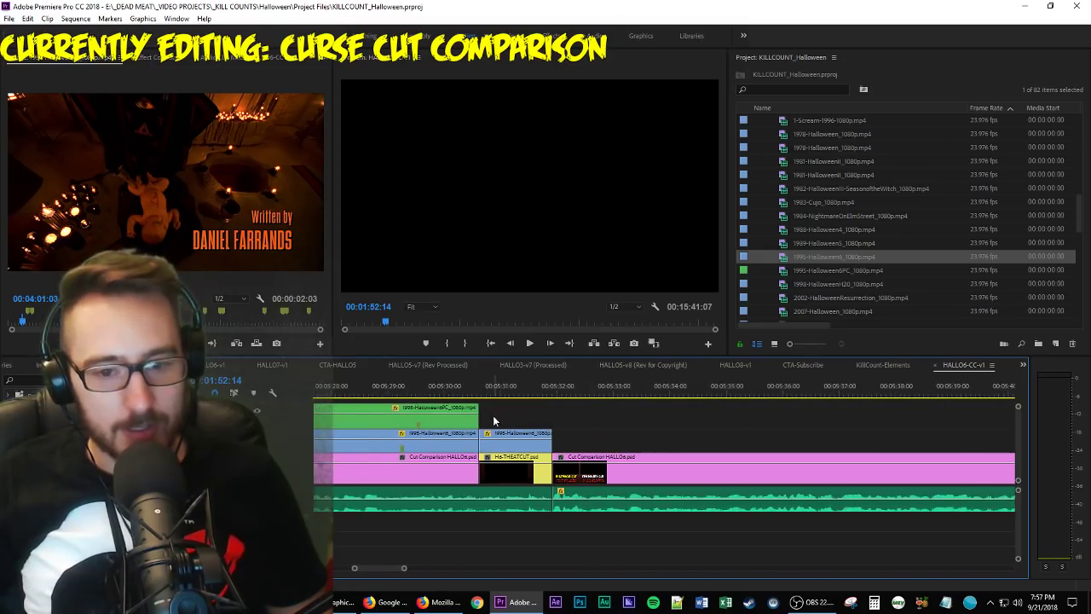
pyautogui.hscroll(-3, 503, 418)
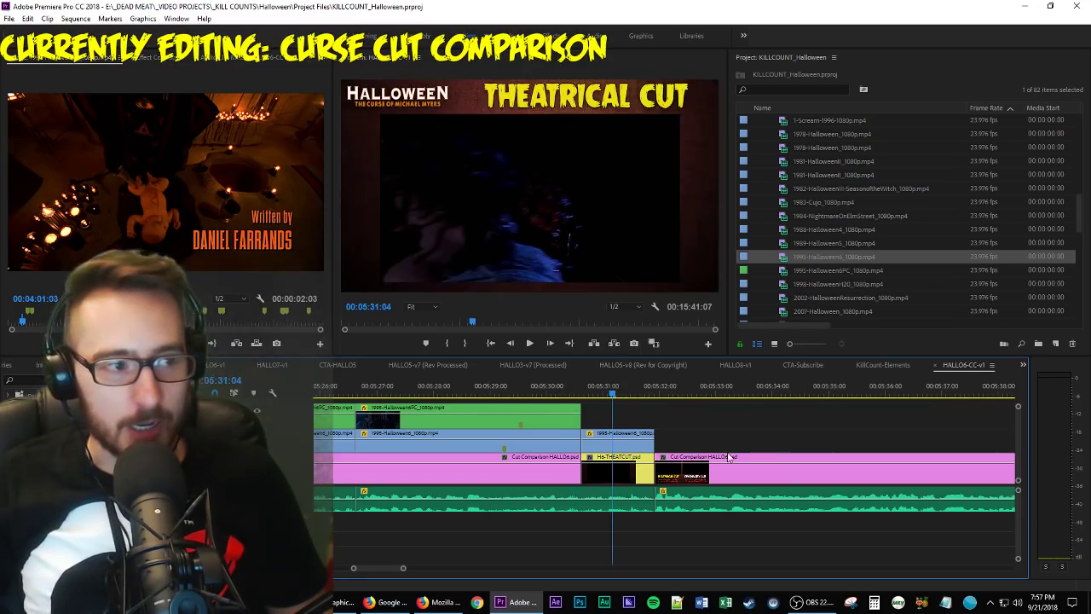
pyautogui.hscroll(3, 744, 450)
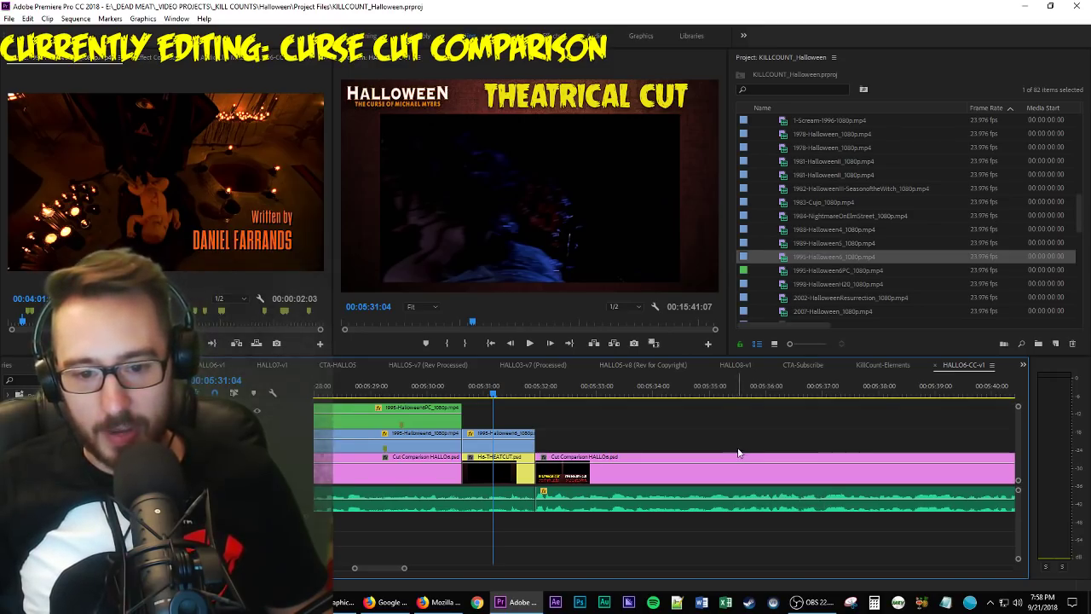
pyautogui.scroll(2, 738, 444)
pyautogui.scroll(2, 738, 437)
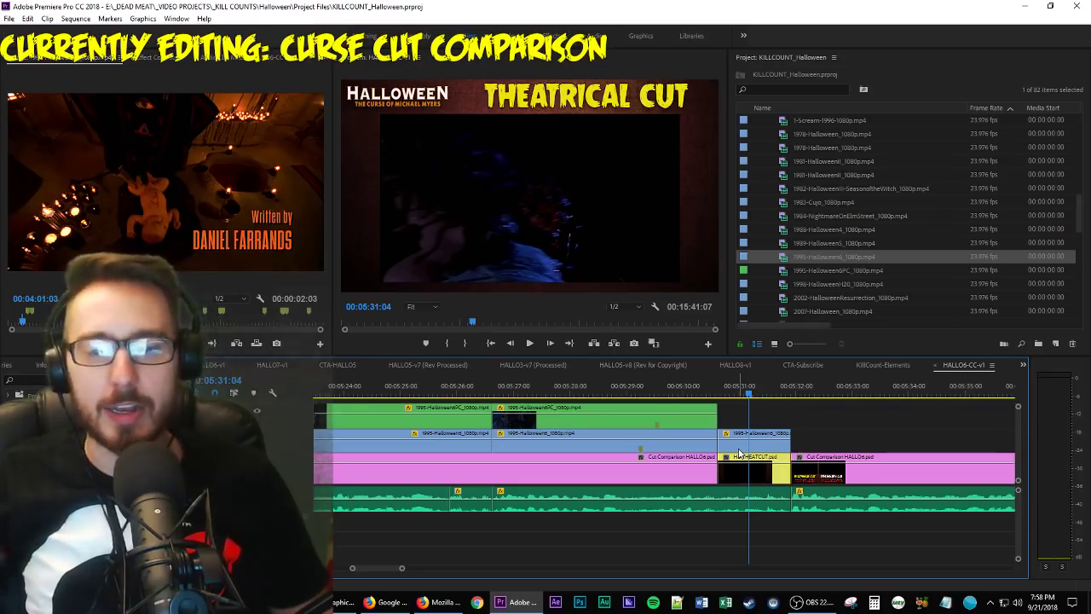
# Play the edited section across the theatrical cut clip and the following cut-comparison graphic, from 00:05:31:04 to about 00:05:34:21.
pyautogui.press('space')
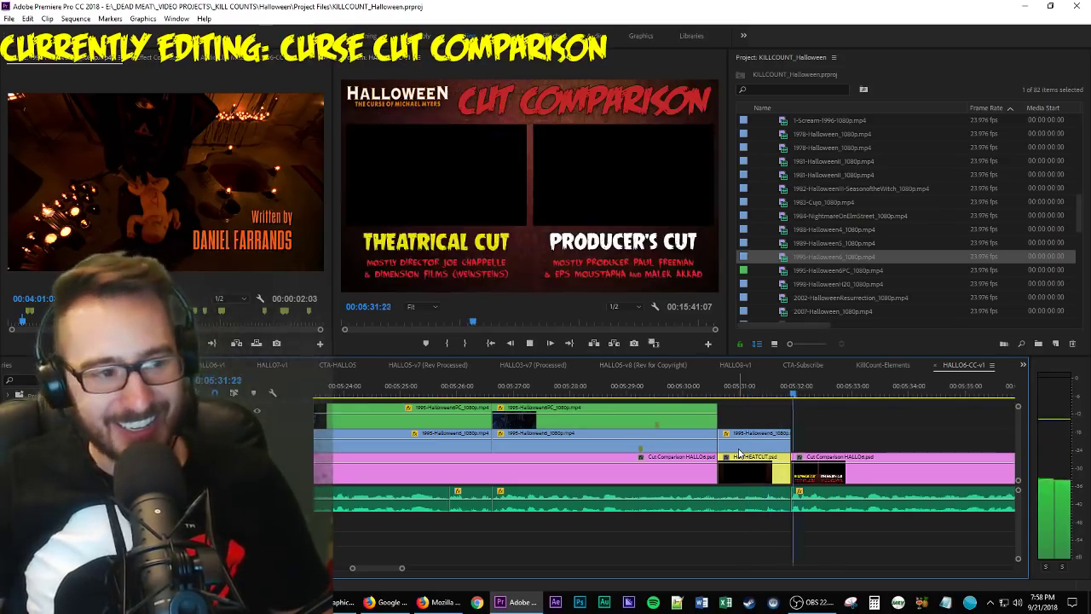
pyautogui.press('space')
pyautogui.press('Up')
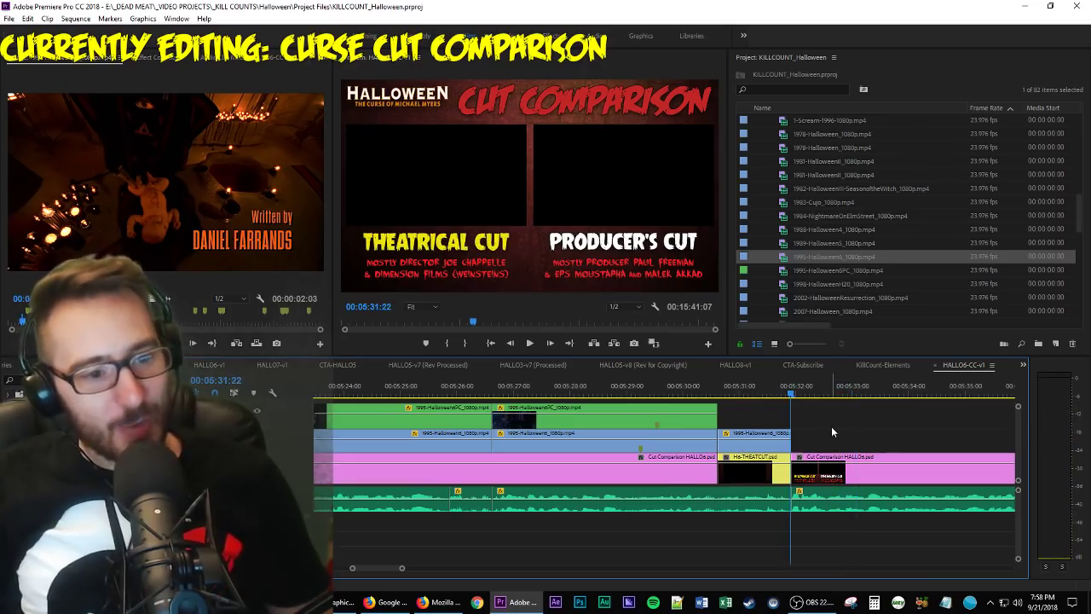
pyautogui.scroll(-3, 834, 430)
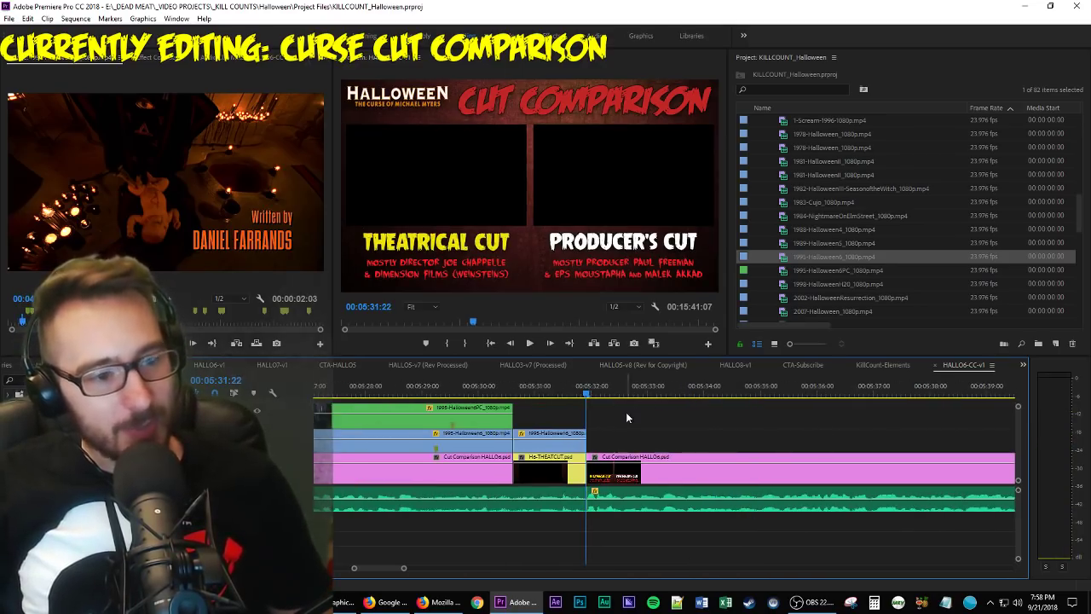
pyautogui.scroll(-4, 641, 418)
pyautogui.scroll(2, 643, 422)
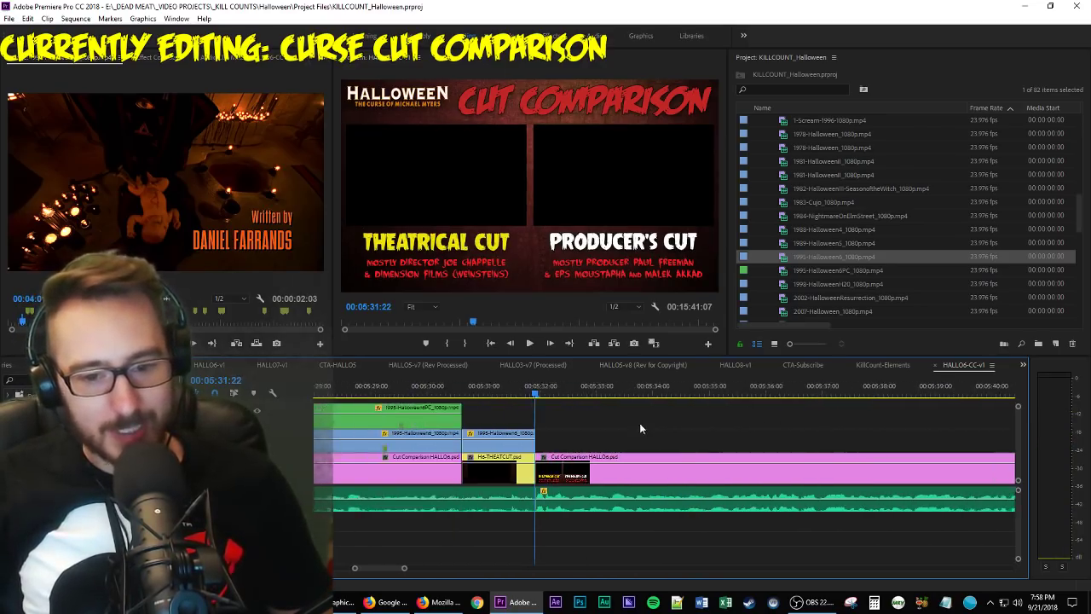
pyautogui.press('space')
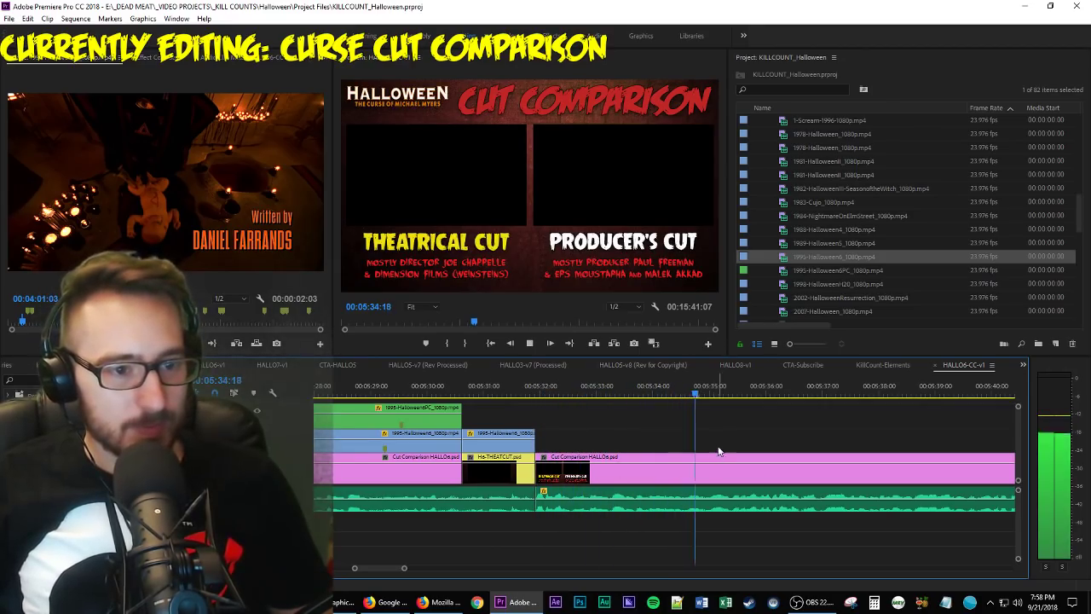
pyautogui.press('space')
# Return to the unedited part of the sequence and check the extent of its empty stretch, from 00:01:35:20 to about 00:03:33:06.
pyautogui.scroll(-5, 559, 470)
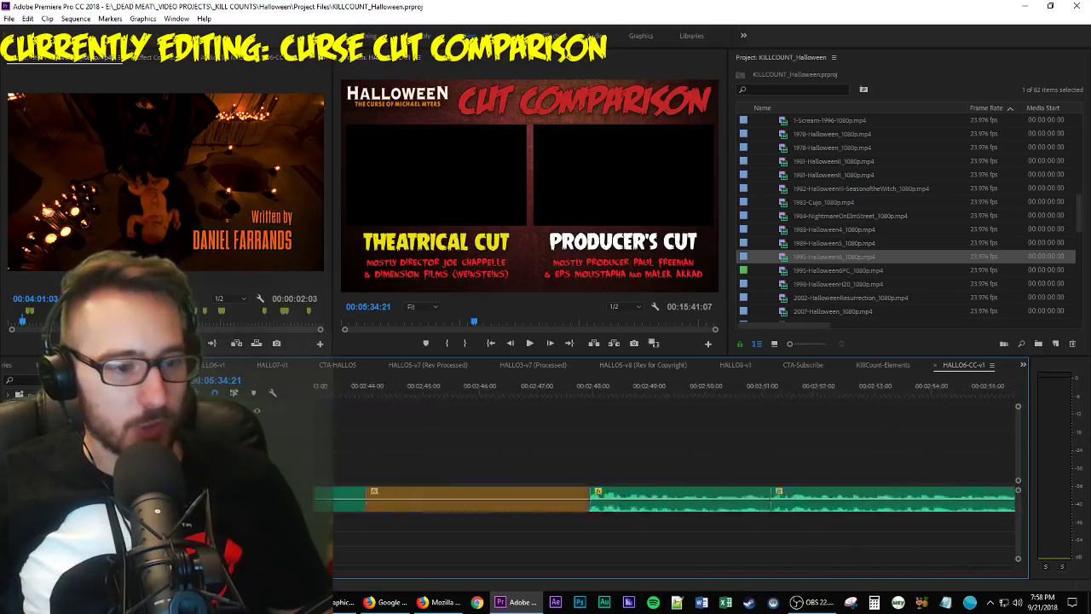
pyautogui.scroll(-5, 559, 473)
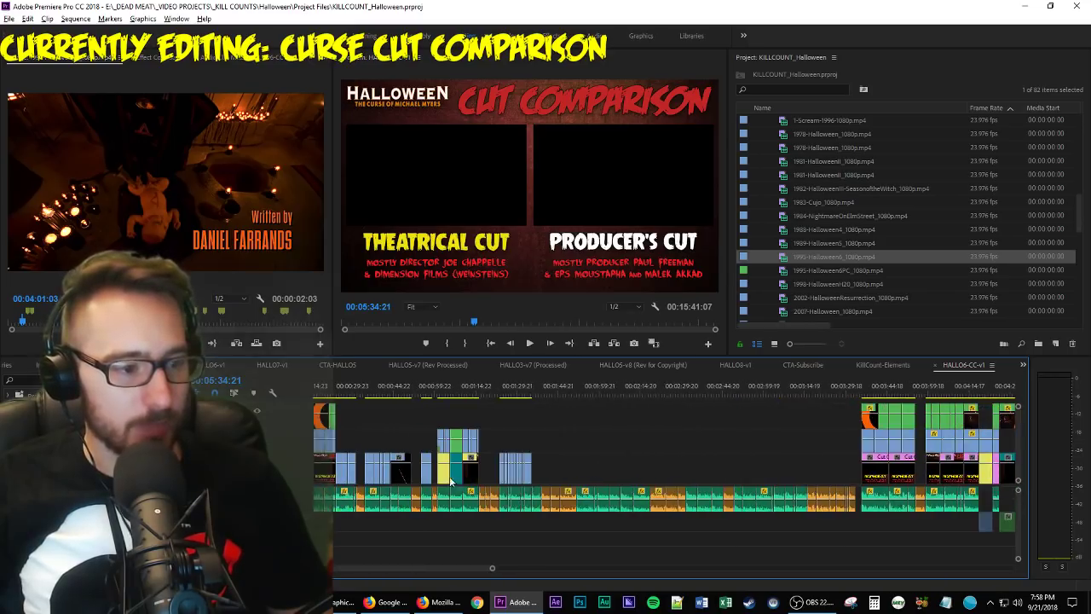
pyautogui.click(534, 389)
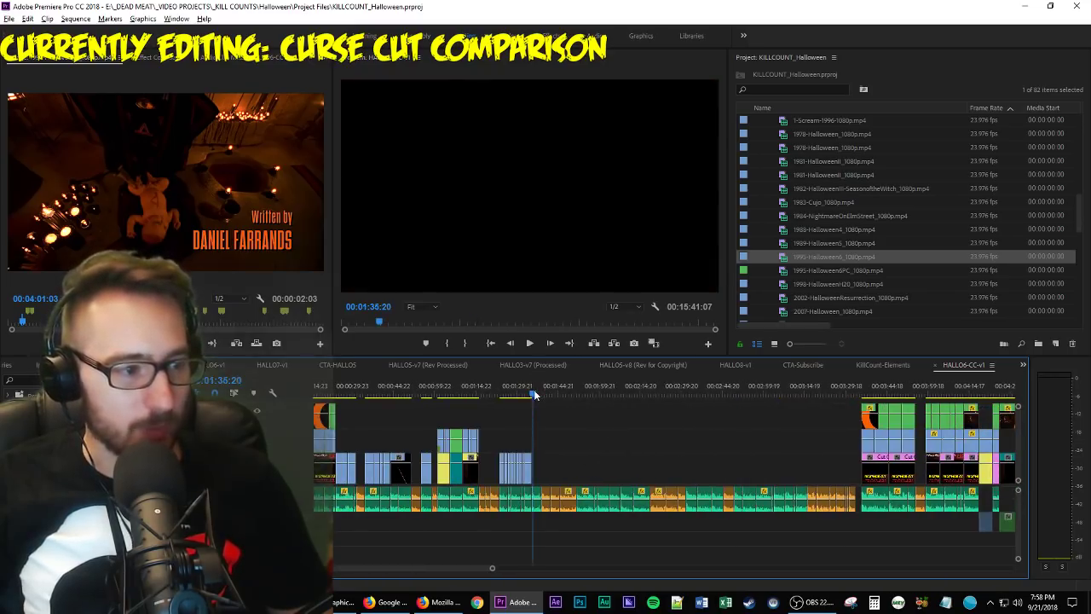
pyautogui.moveTo(535, 394); pyautogui.dragTo(533, 394)
pyautogui.moveTo(852, 383); pyautogui.dragTo(856, 386)
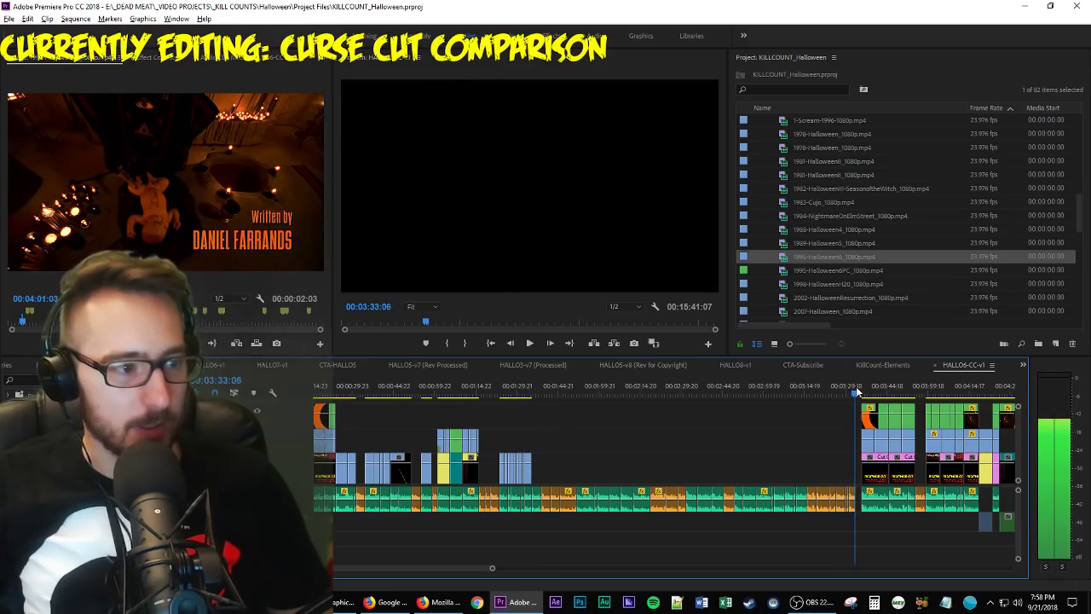
pyautogui.scroll(5, 536, 506)
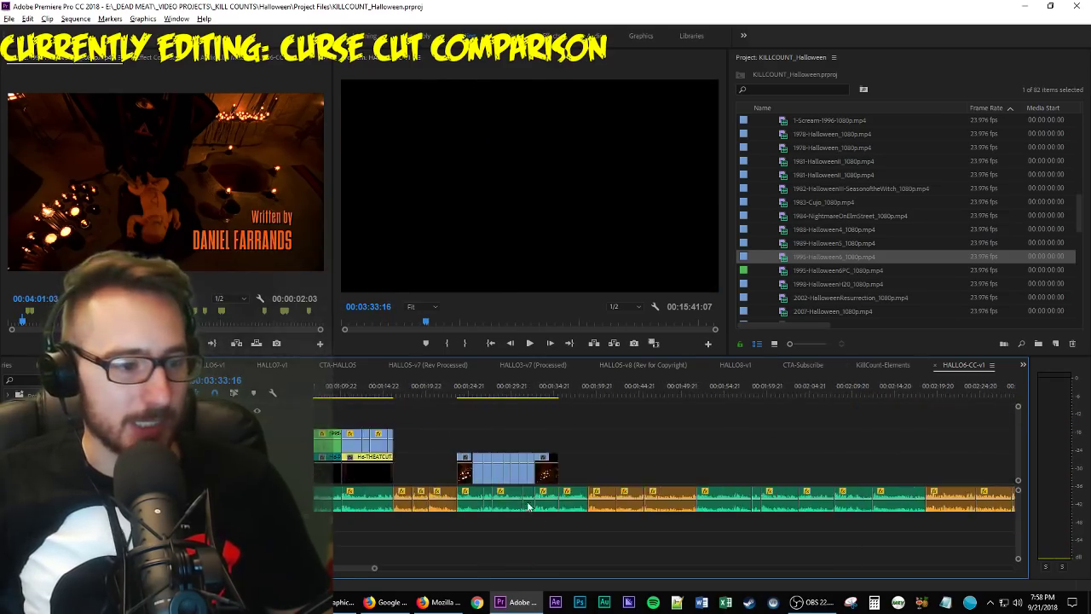
# Replay the Halloween 6 "Written by" clip and give the narration clip directly after it the Mango label colour.
pyautogui.press('space')
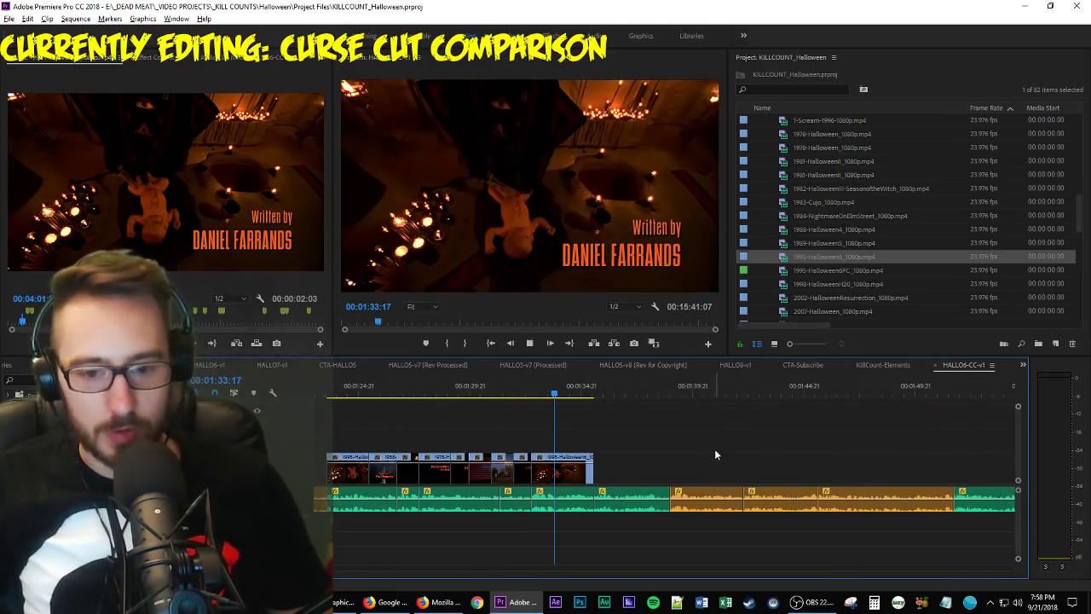
pyautogui.rightClick(628, 496)
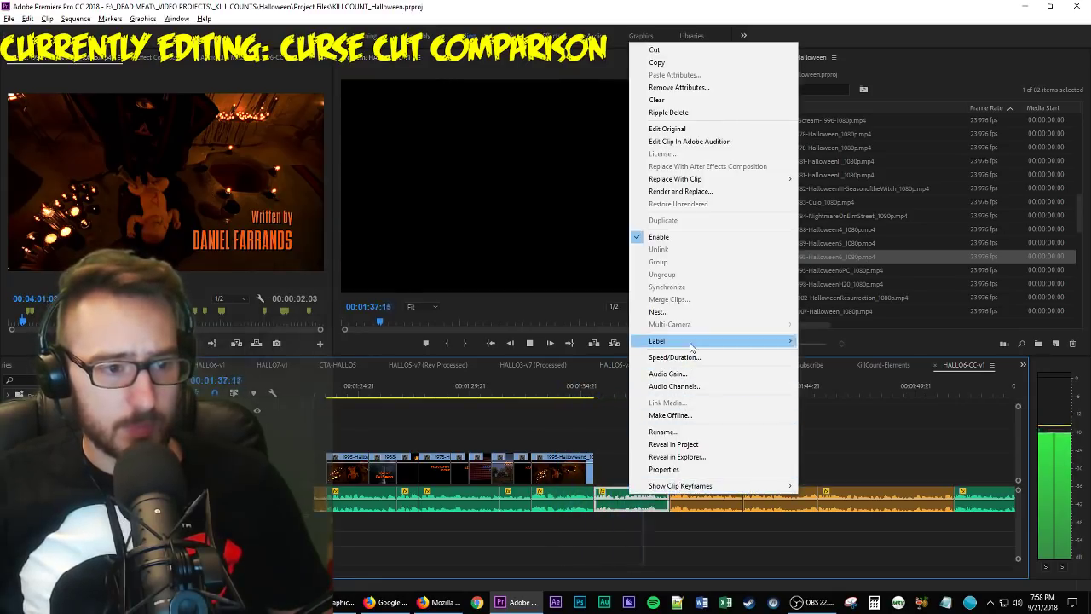
pyautogui.moveTo(768, 341)
pyautogui.click(845, 444)
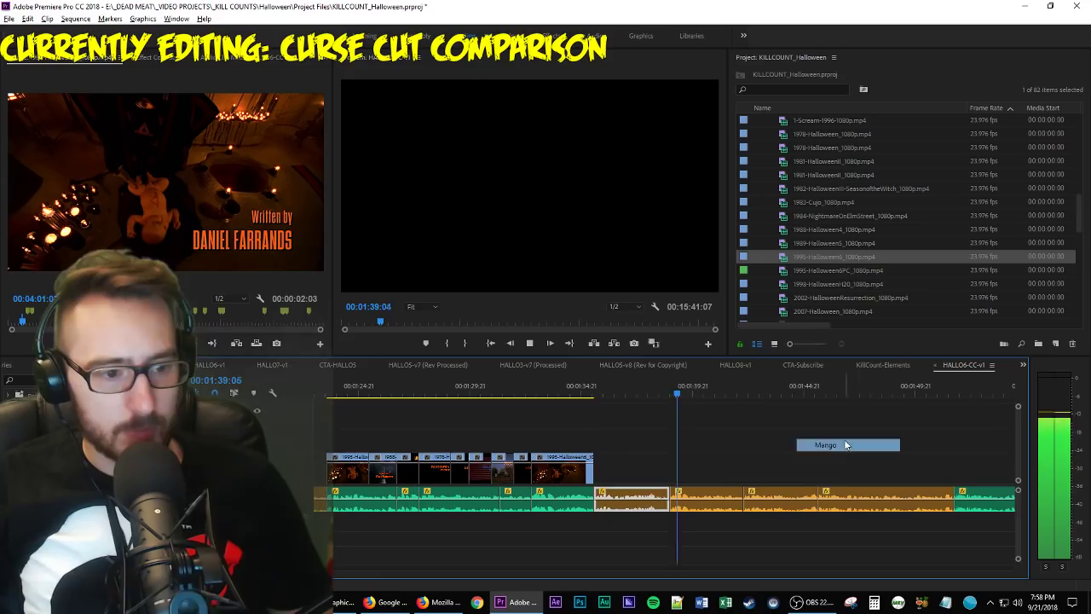
# Listen to the Mango-labelled narration and park the playhead at 00:01:51:15, where the green narration resumes.
pyautogui.click(796, 459)
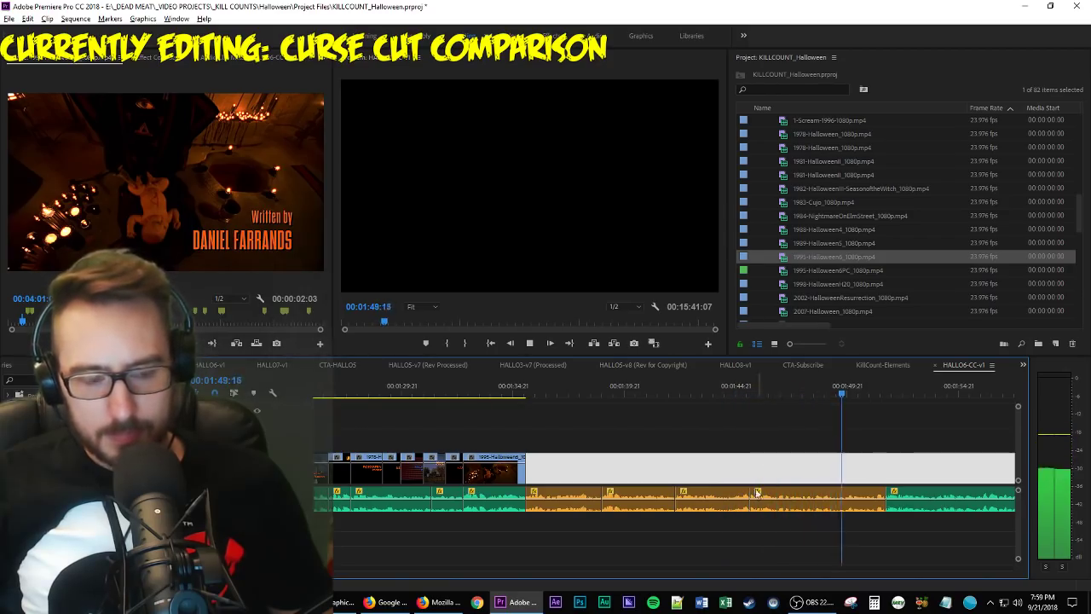
pyautogui.scroll(-3, 743, 483)
pyautogui.scroll(-2, 748, 483)
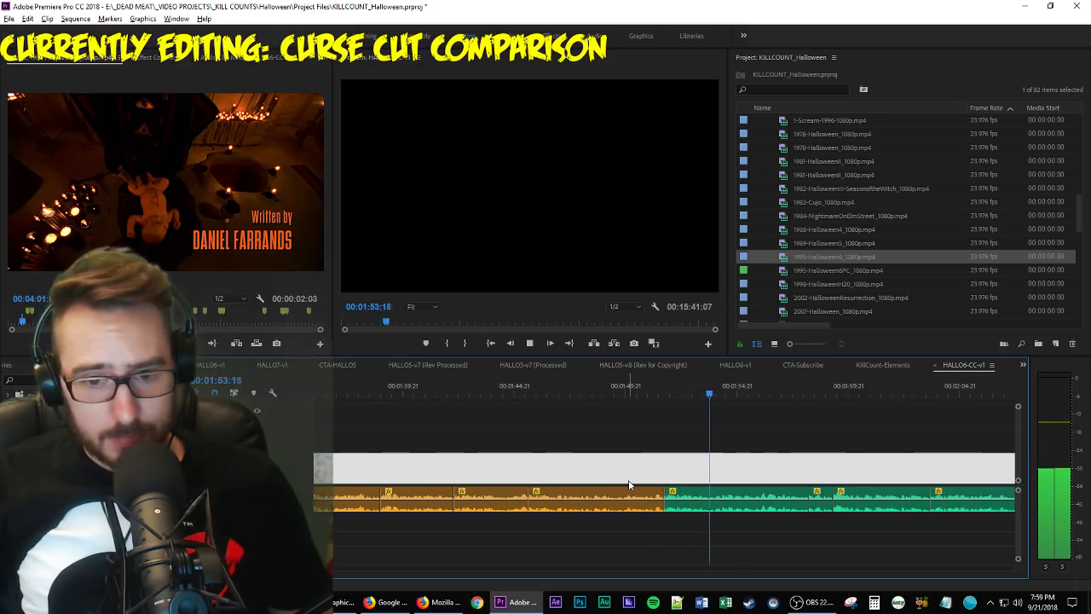
pyautogui.press('space')
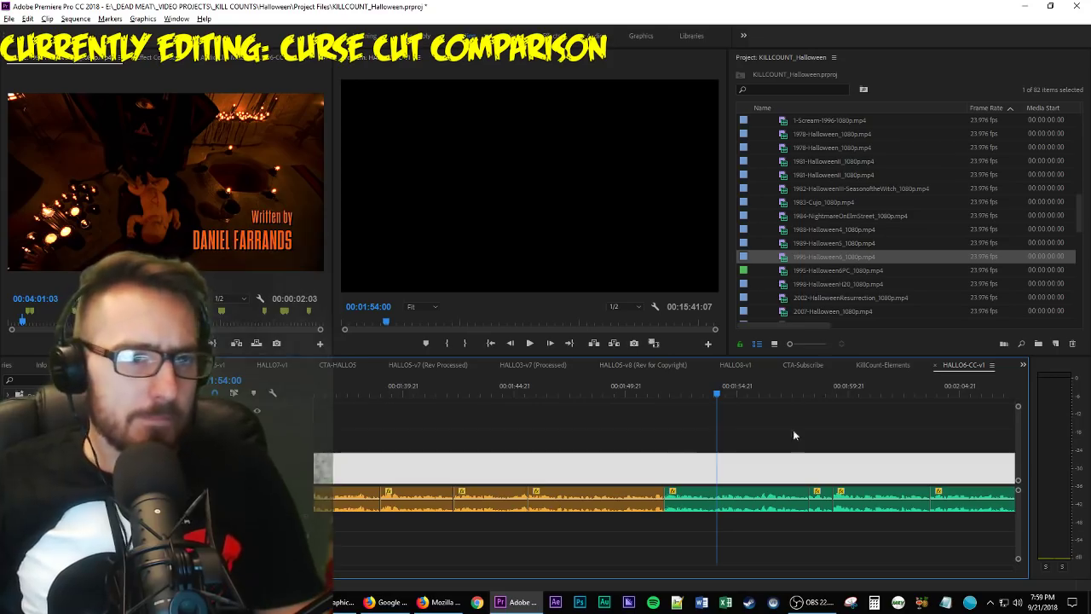
pyautogui.press('Up')
pyautogui.scroll(-2, 793, 433)
# Open 1995-Halloween6PC_1080p.mp4 as the source and find the candlelit ritual scene around 01:25:56.
pyautogui.doubleClick(857, 270)
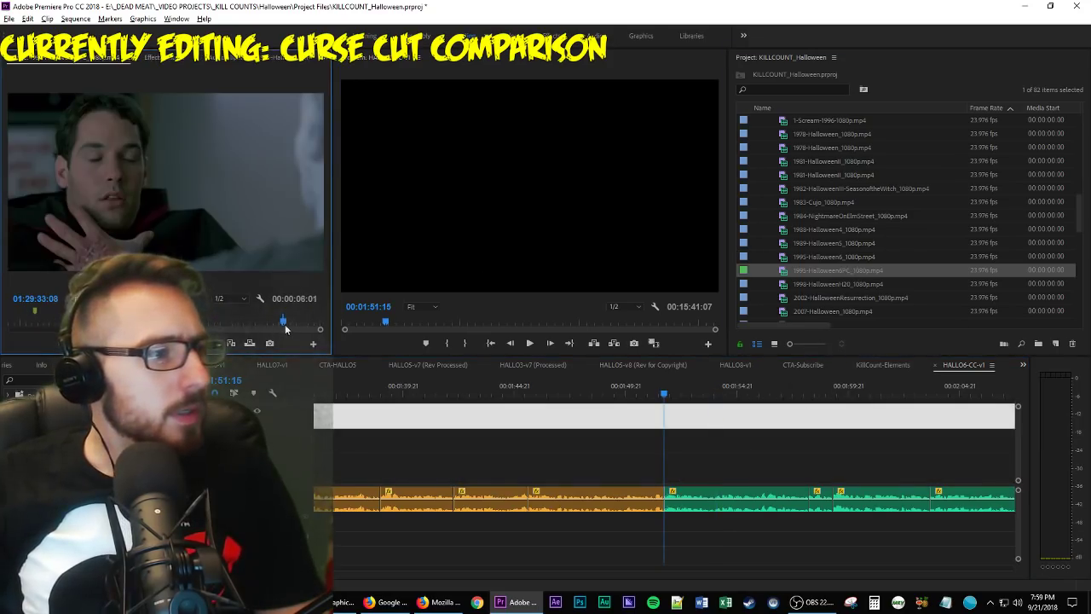
pyautogui.moveTo(285, 324); pyautogui.dragTo(254, 327)
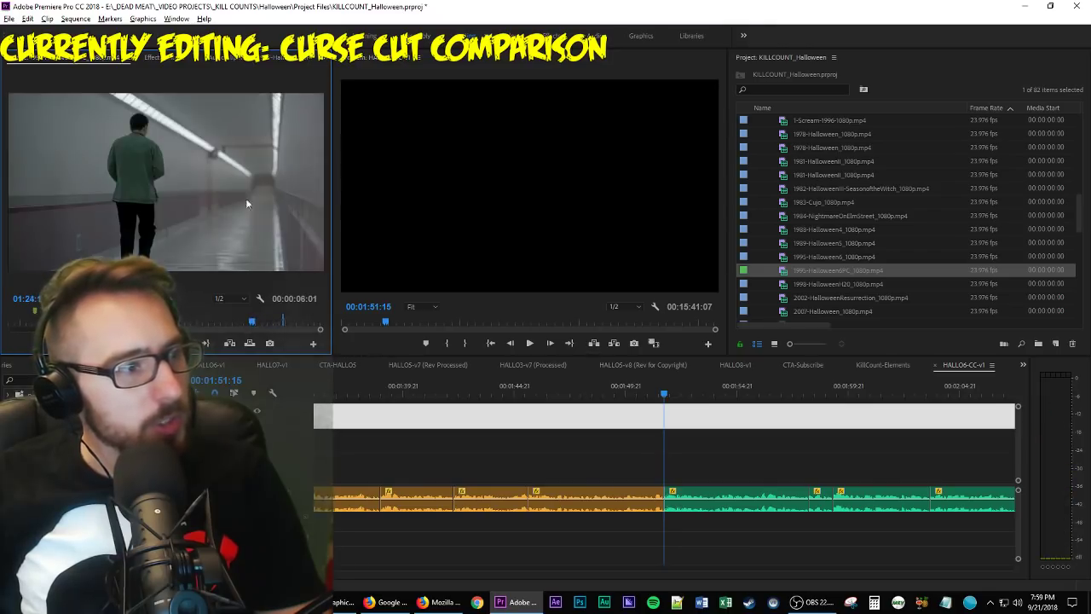
pyautogui.press('space')
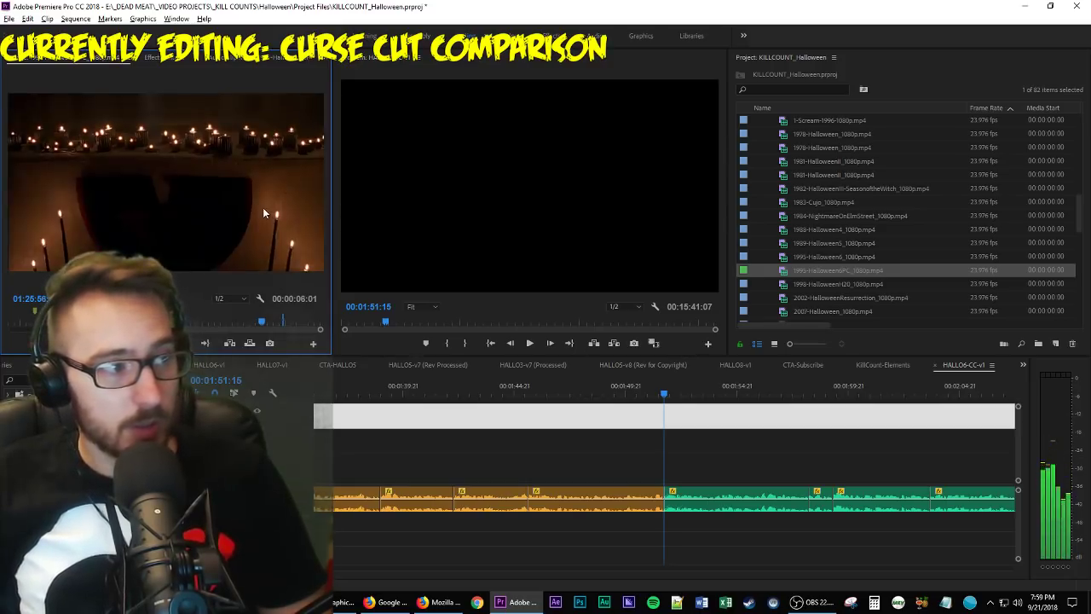
# Mark 00:00:05:22 of the candlelit ritual scene, place it on the second video track at 00:01:51:15 and lengthen it to about 00:02:00.
pyautogui.press('i')
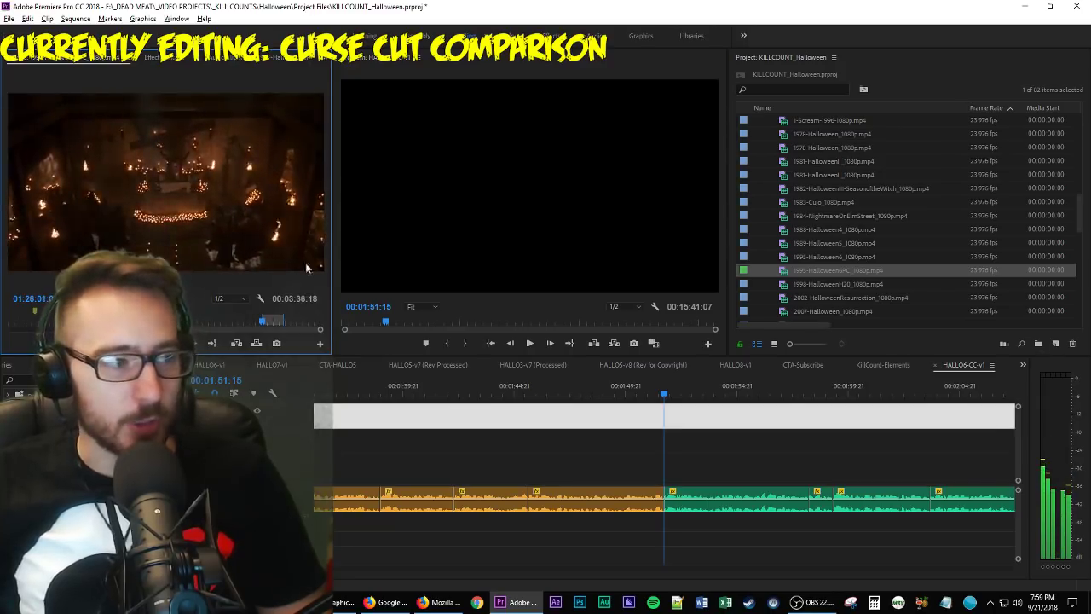
pyautogui.press('o')
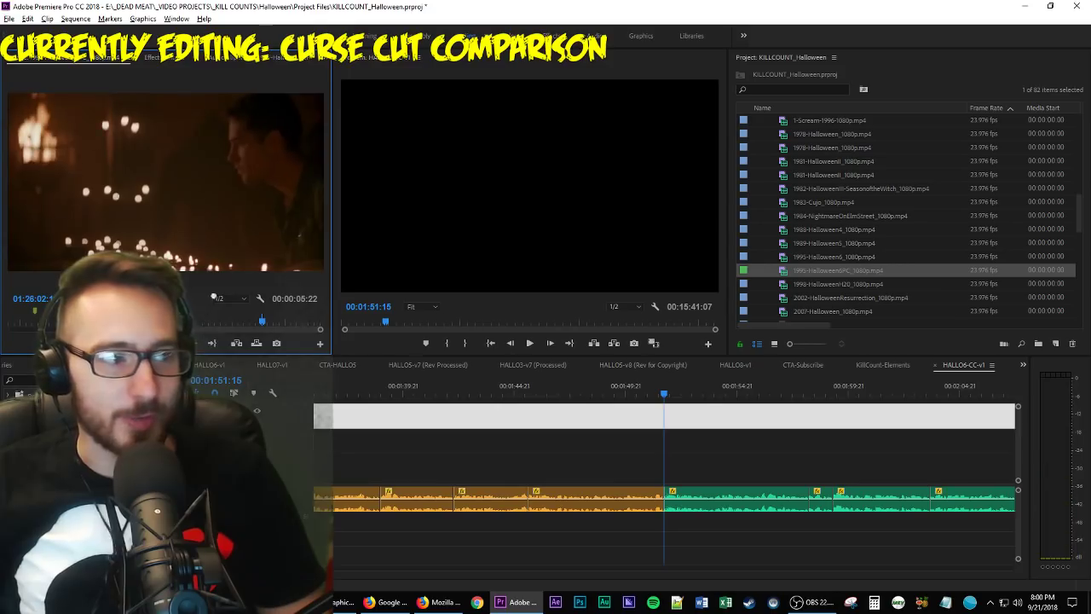
pyautogui.moveTo(153, 260); pyautogui.dragTo(675, 443)
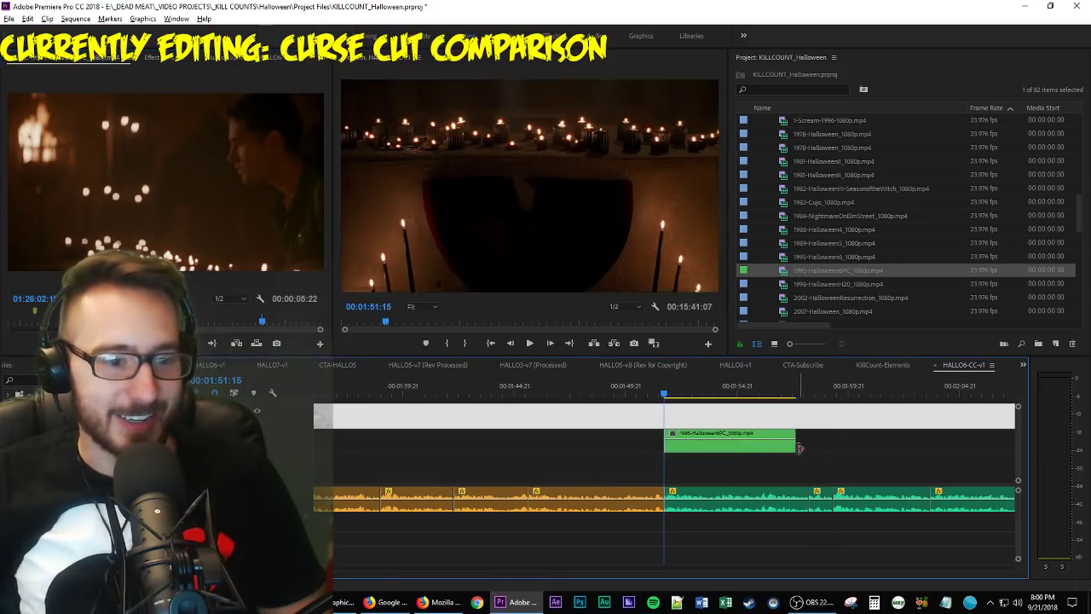
pyautogui.moveTo(800, 448); pyautogui.dragTo(853, 449)
# Copy the teal producer's cut background graphic from the earlier section to the track below the new clip, starting at 00:01:51:15.
pyautogui.scroll(-2, 765, 467)
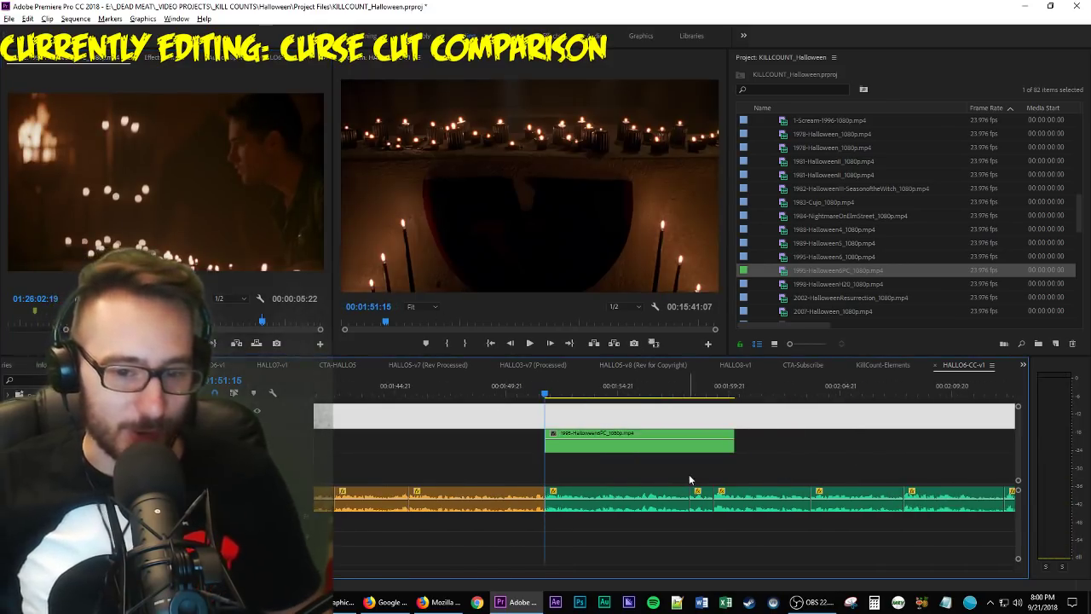
pyautogui.scroll(-3, 691, 480)
pyautogui.scroll(-5, 721, 503)
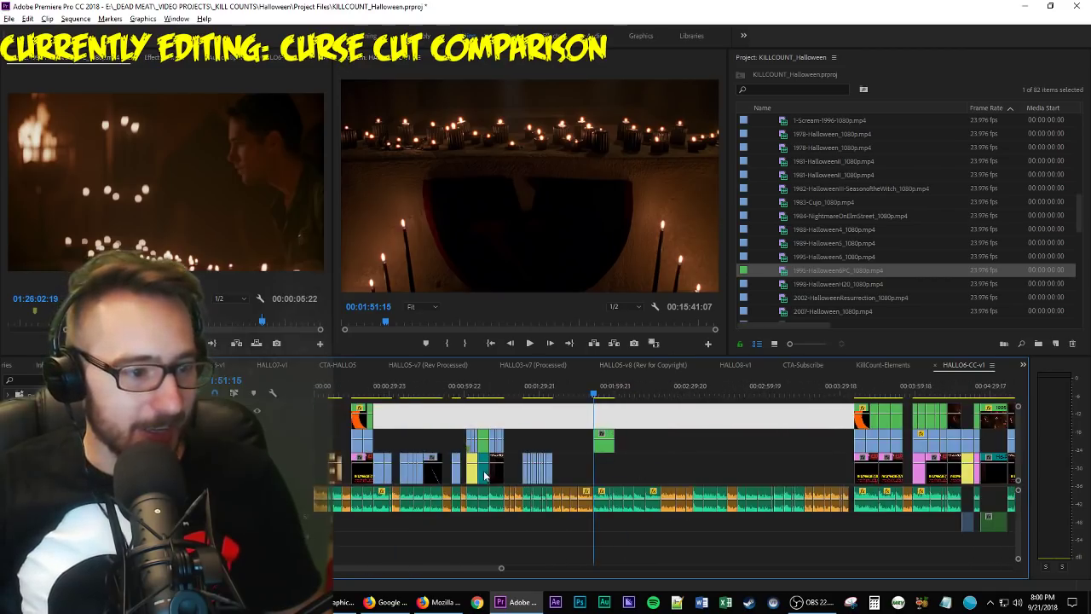
pyautogui.press('Delete')
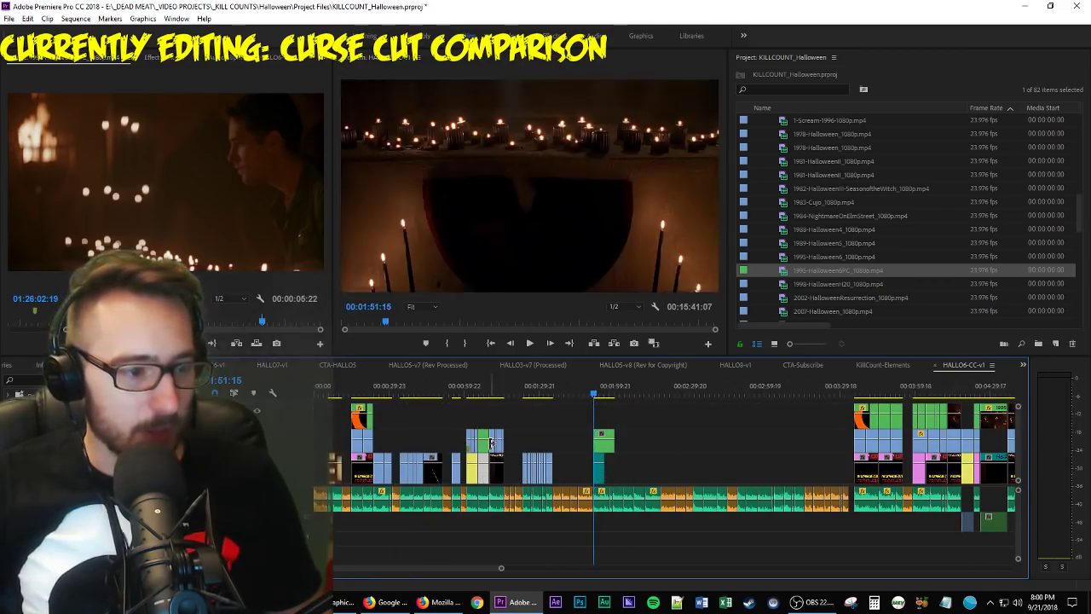
# Apply an earlier framed clip's Motion settings to the new ritual clip and extend the background graphic to the narration cut near 00:01:58:00.
pyautogui.click(152, 57)
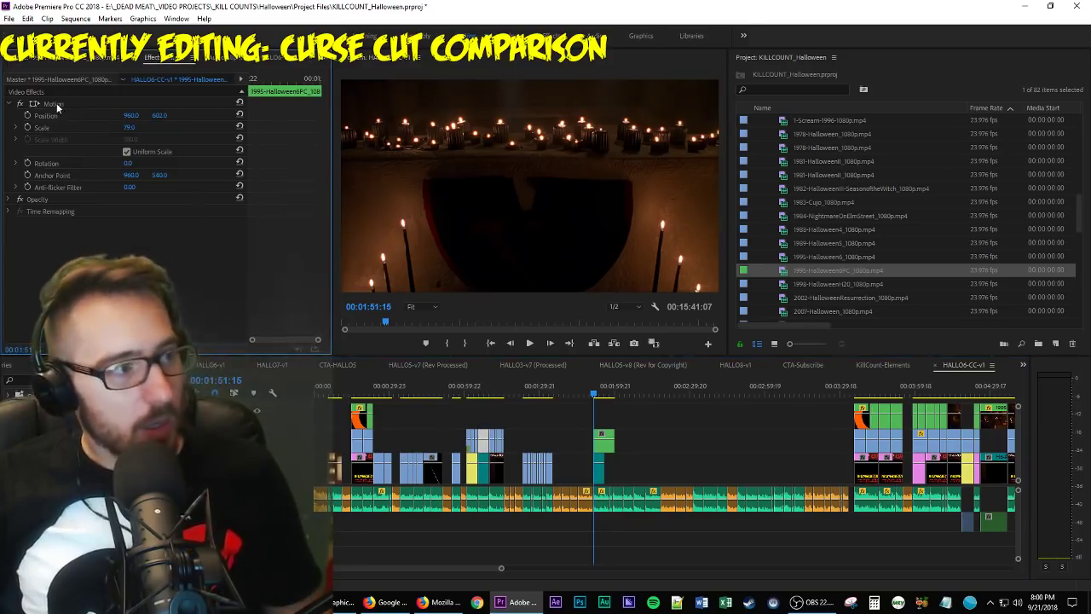
pyautogui.click(55, 104)
pyautogui.press('=')
pyautogui.press('=')
pyautogui.press('=')
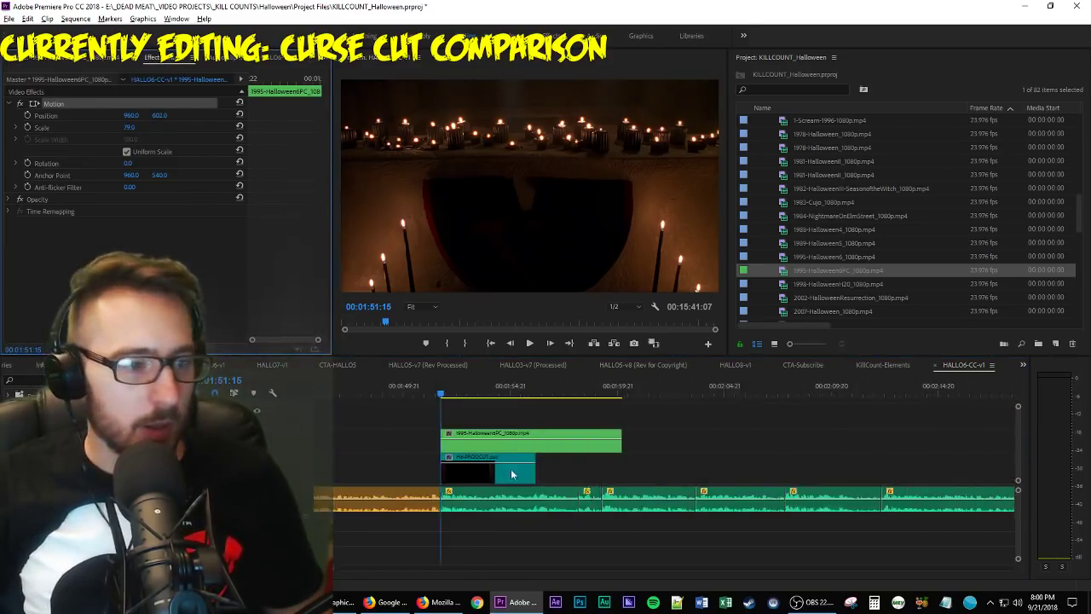
pyautogui.hotkey('shift', 'e')
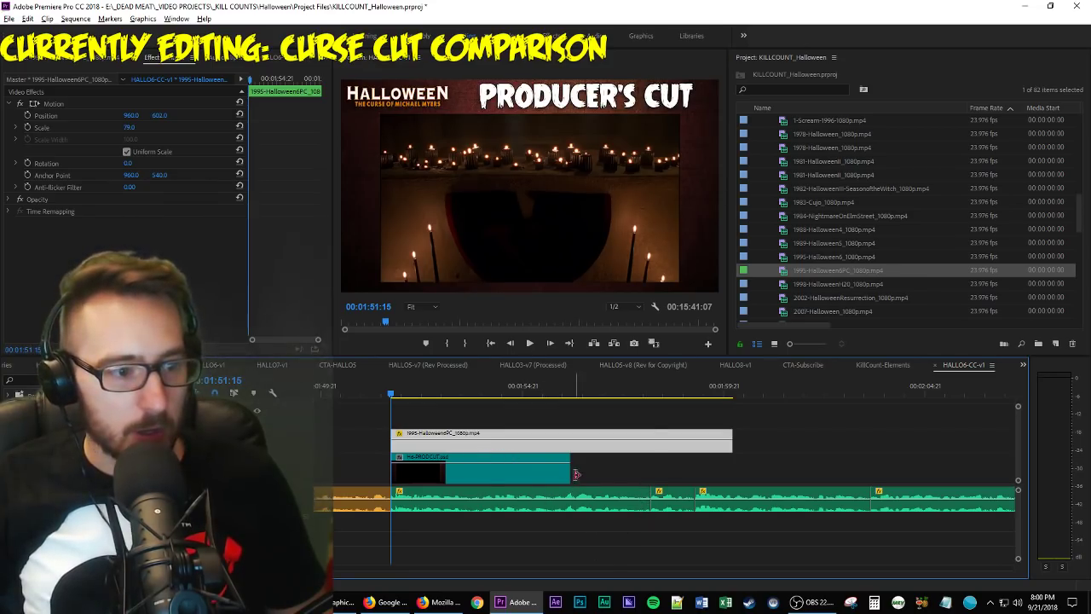
pyautogui.moveTo(576, 475); pyautogui.dragTo(659, 475)
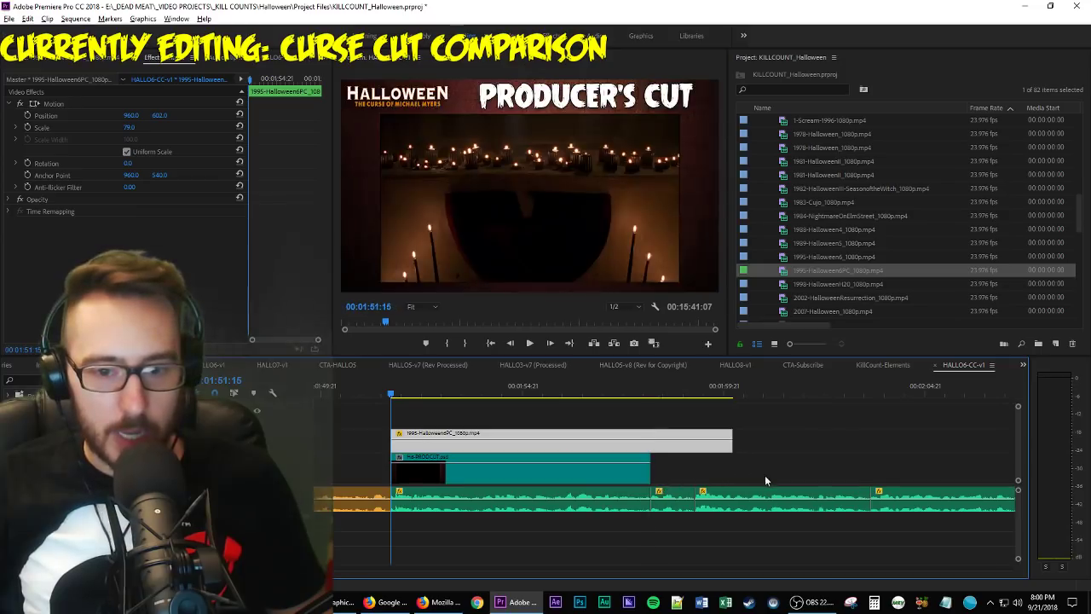
# Play the section and split the ritual clip at 00:01:55:16.
pyautogui.press('space')
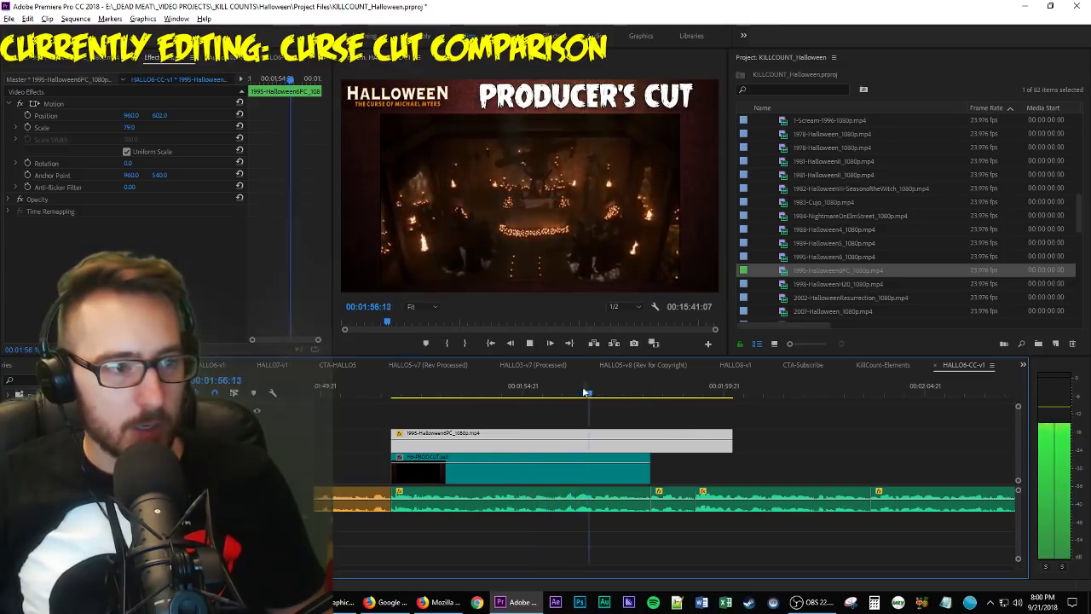
pyautogui.click(530, 390)
pyautogui.moveTo(530, 390); pyautogui.dragTo(555, 399)
pyautogui.click(561, 436)
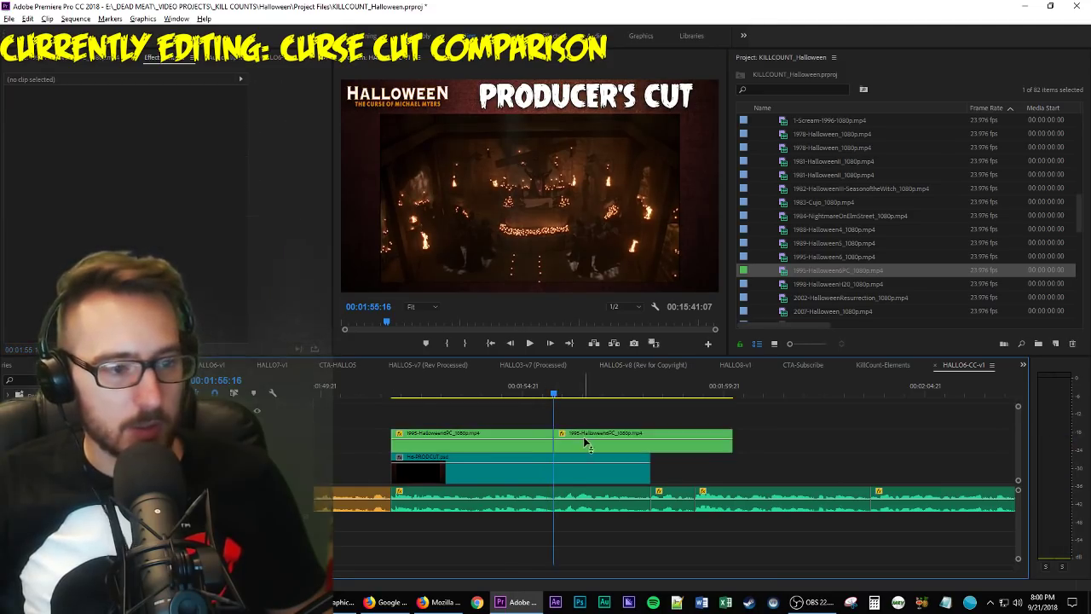
pyautogui.hotkey('ctrl', 'k')
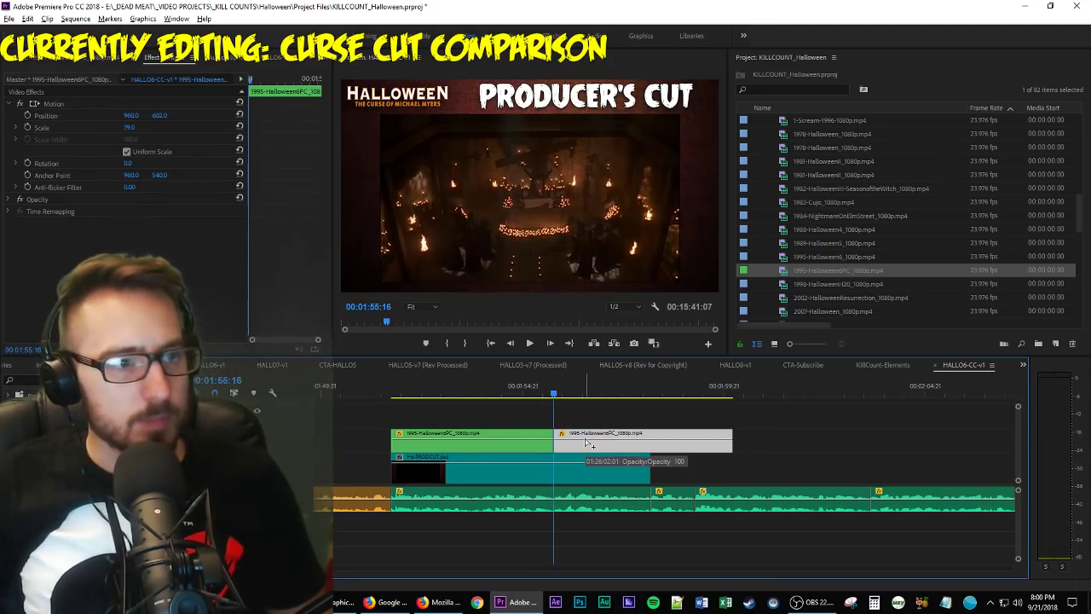
# Mark 00:00:02:09 of the altar shot from around 01:26:28 in the source and overlay it on the second video track at 00:01:55:16.
pyautogui.doubleClick(588, 443)
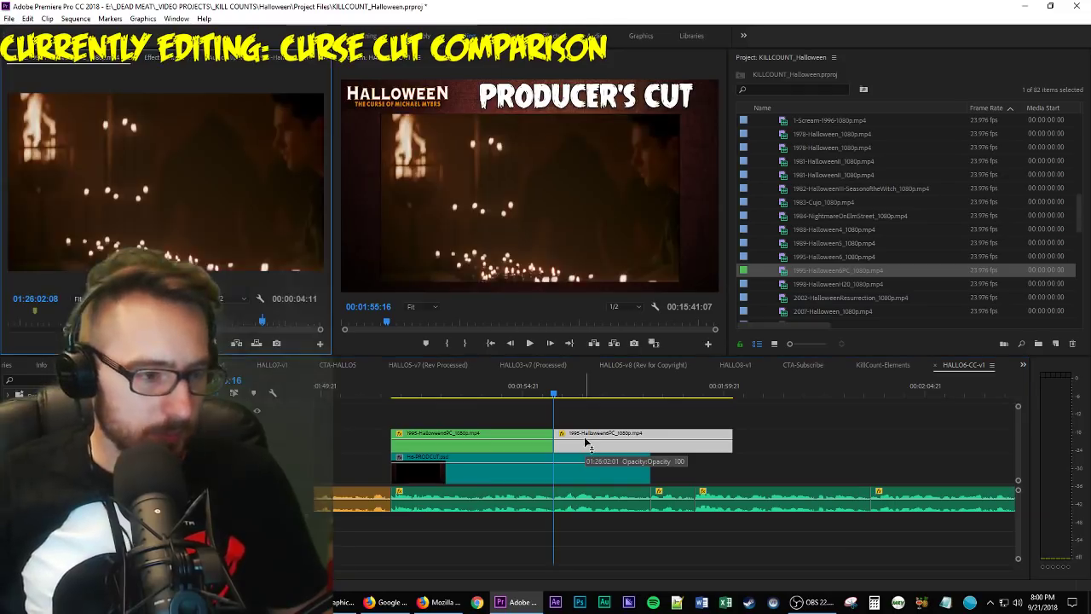
pyautogui.press('l')
pyautogui.press('l')
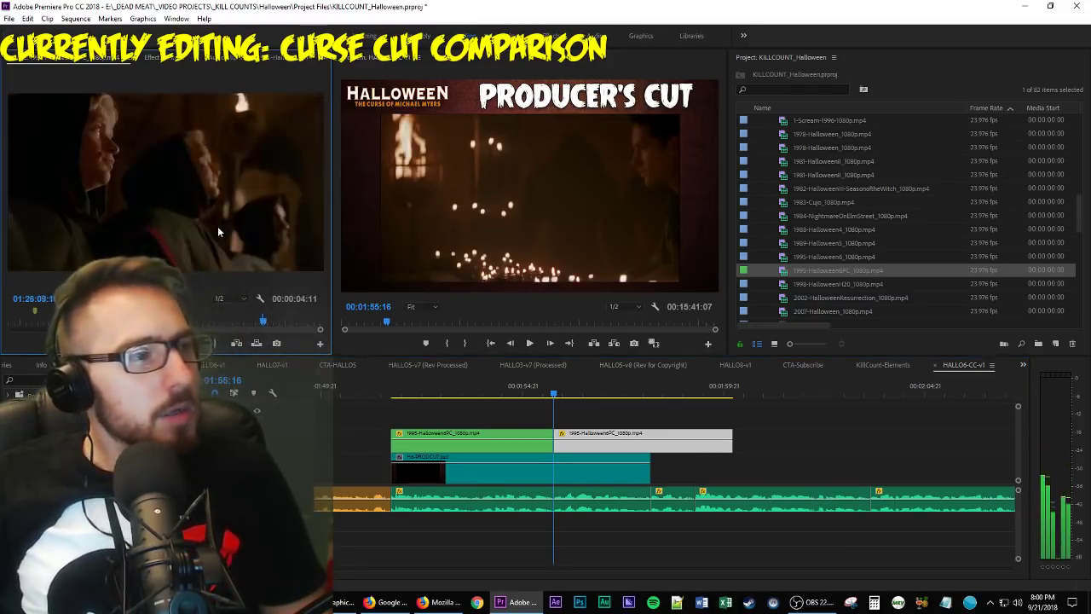
pyautogui.press('j')
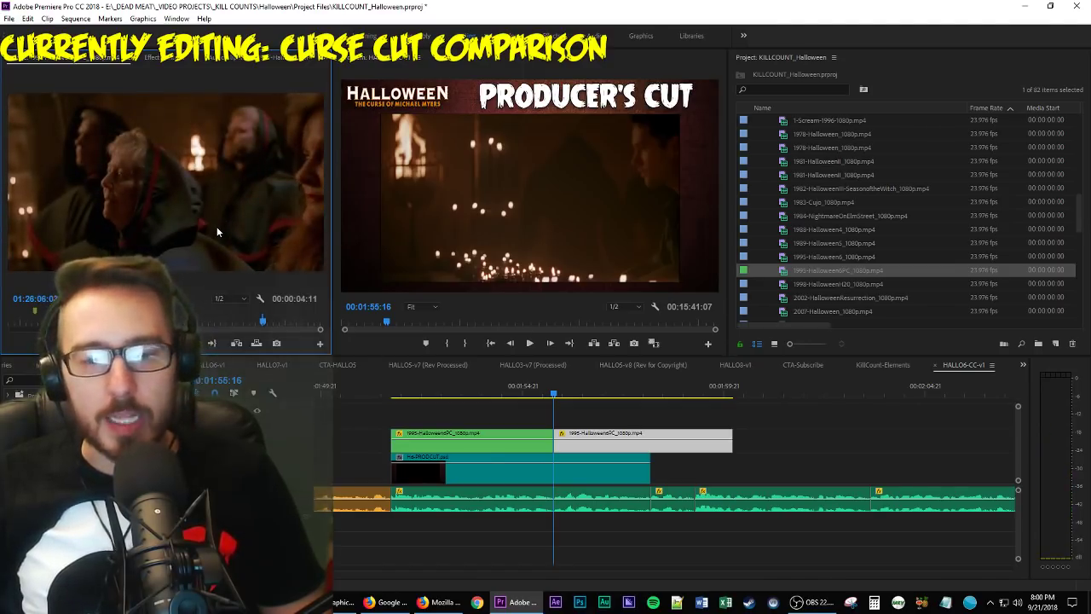
pyautogui.press('l')
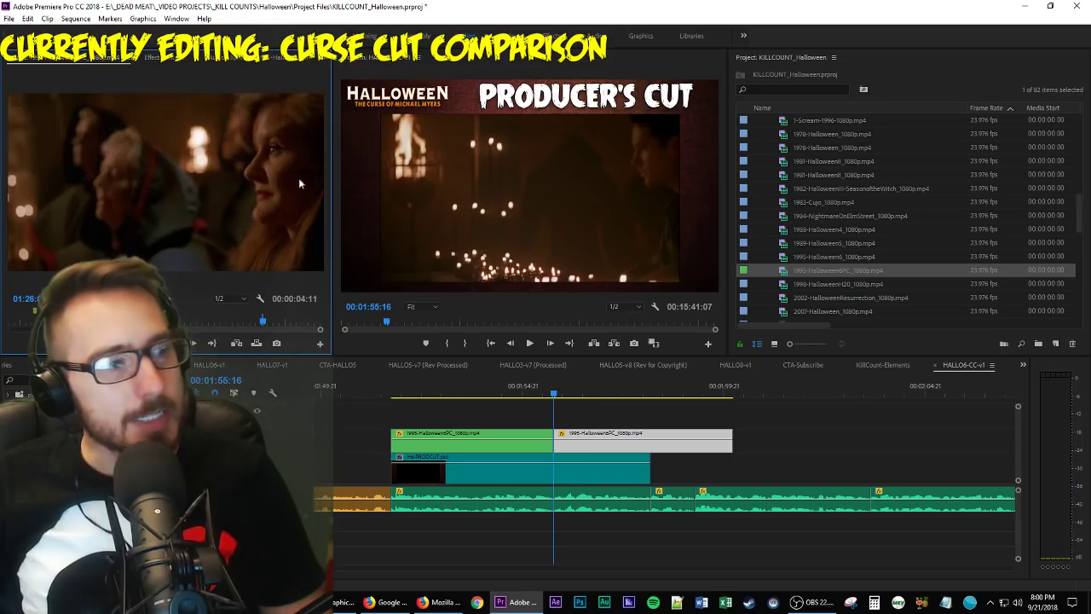
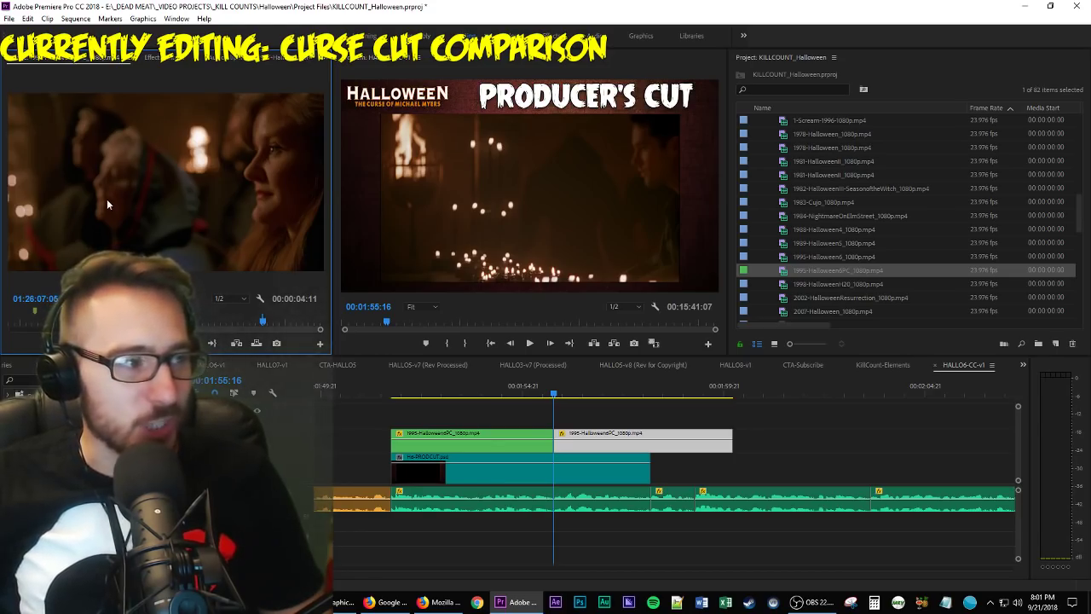
pyautogui.press('space')
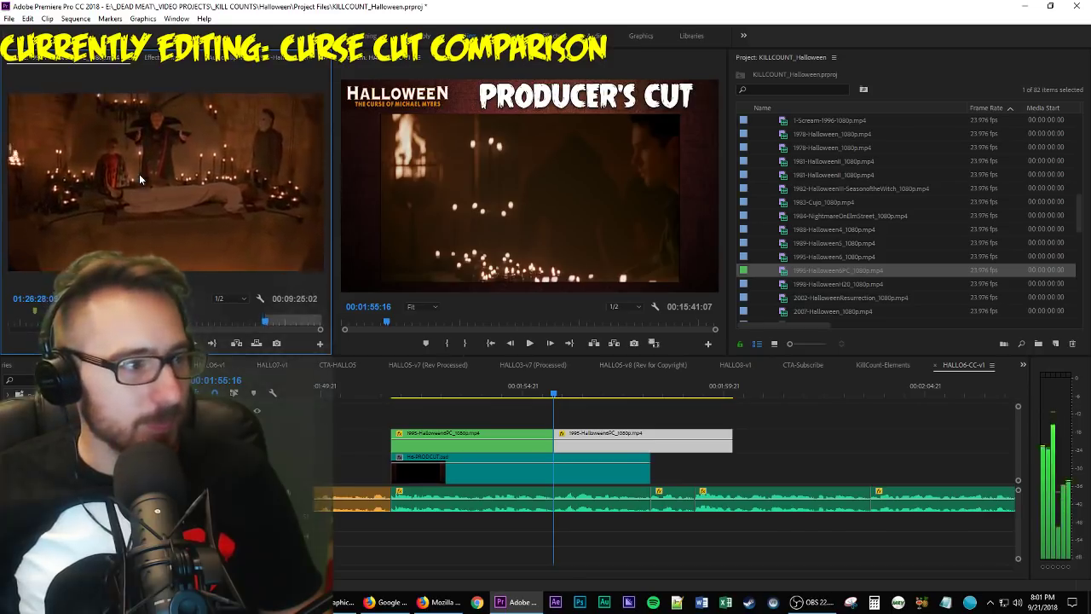
pyautogui.press('i')
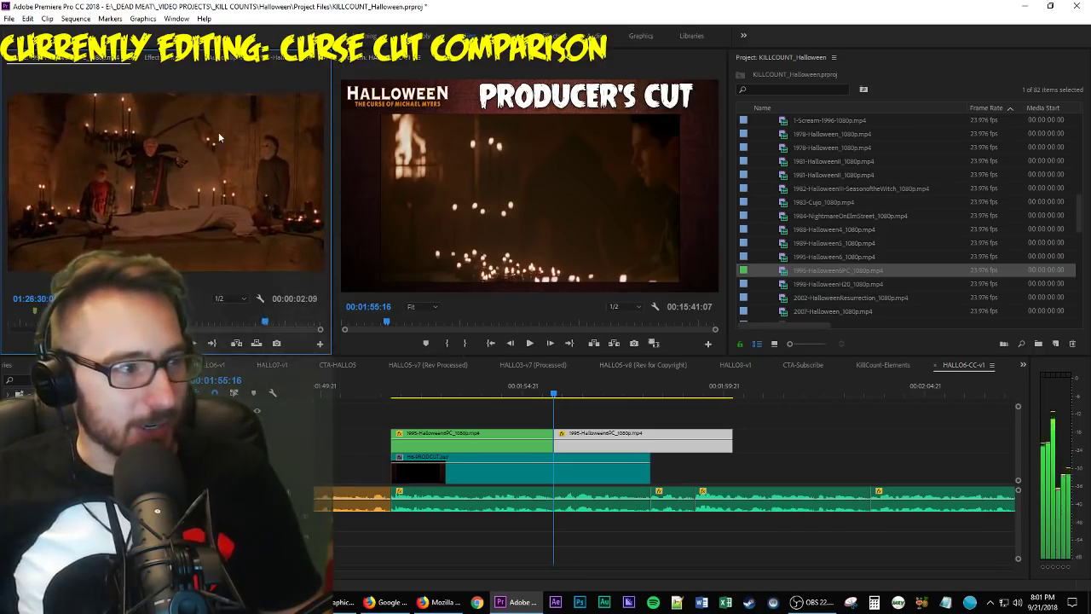
pyautogui.moveTo(541, 405); pyautogui.dragTo(526, 440)
# Copy the first ritual clip's Motion settings onto the altar clip and delete the leftover ritual segment after it.
pyautogui.click(526, 440)
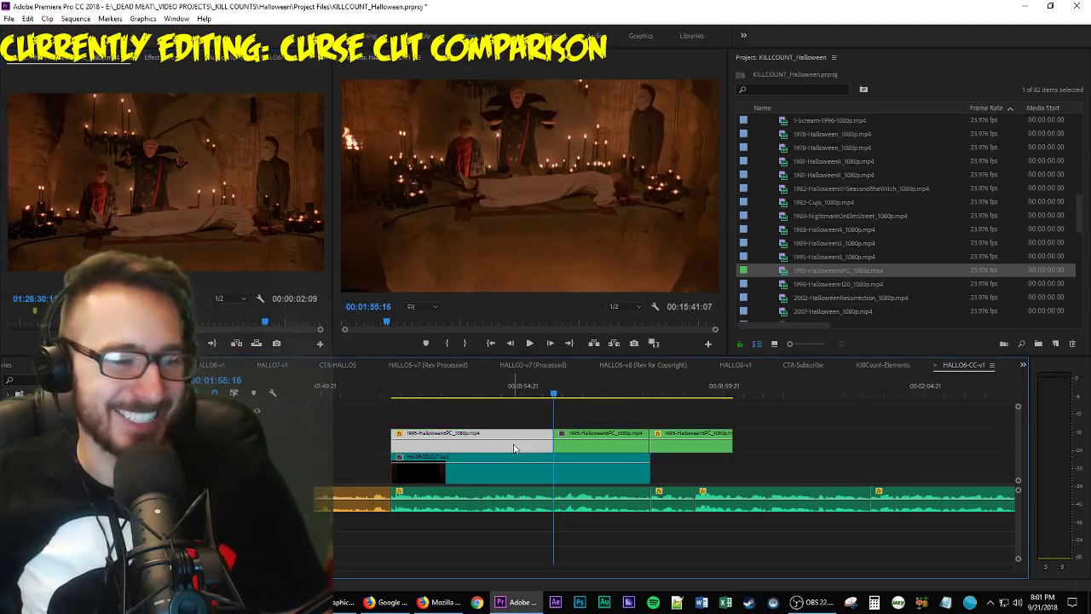
pyautogui.hotkey('shift', '5')
pyautogui.click(56, 102)
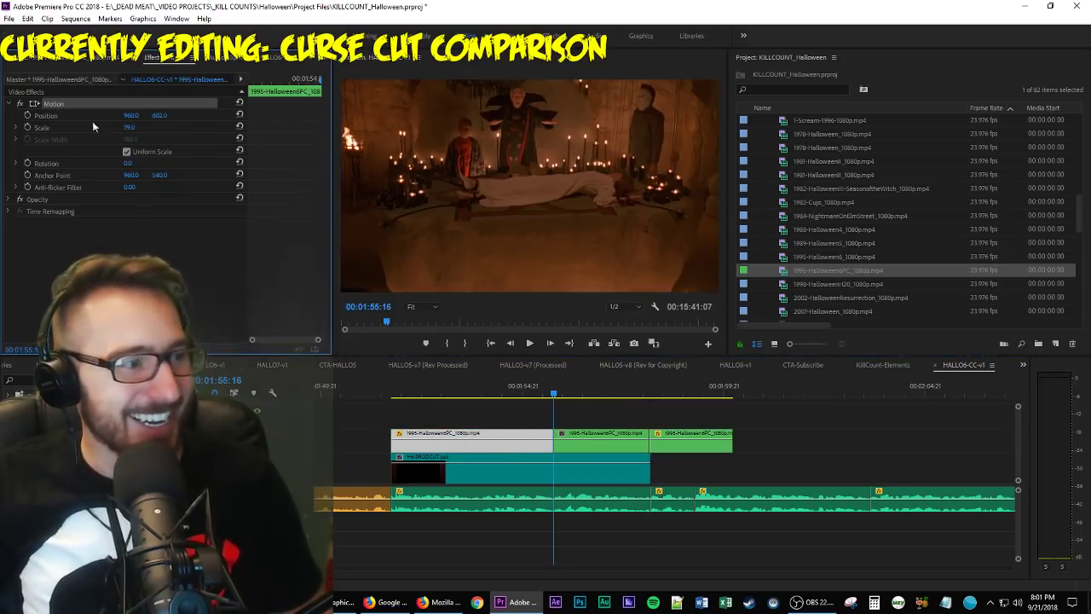
pyautogui.click(577, 438)
pyautogui.click(694, 446)
pyautogui.press('Delete')
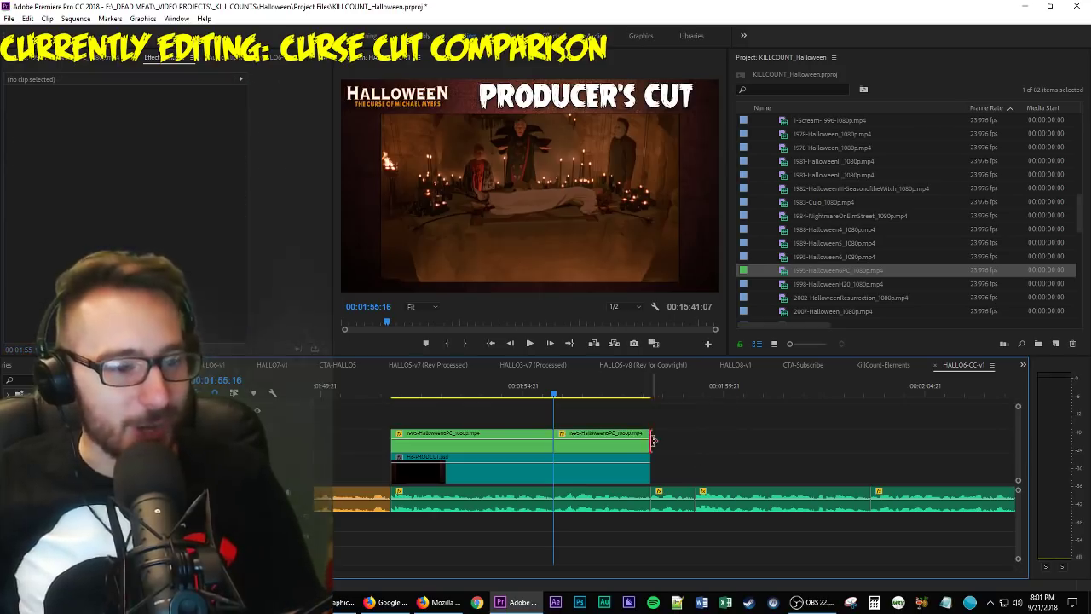
# Extend the altar clip and the background graphic together to 00:01:59:03, at the next narration cut.
pyautogui.moveTo(651, 441); pyautogui.dragTo(655, 441)
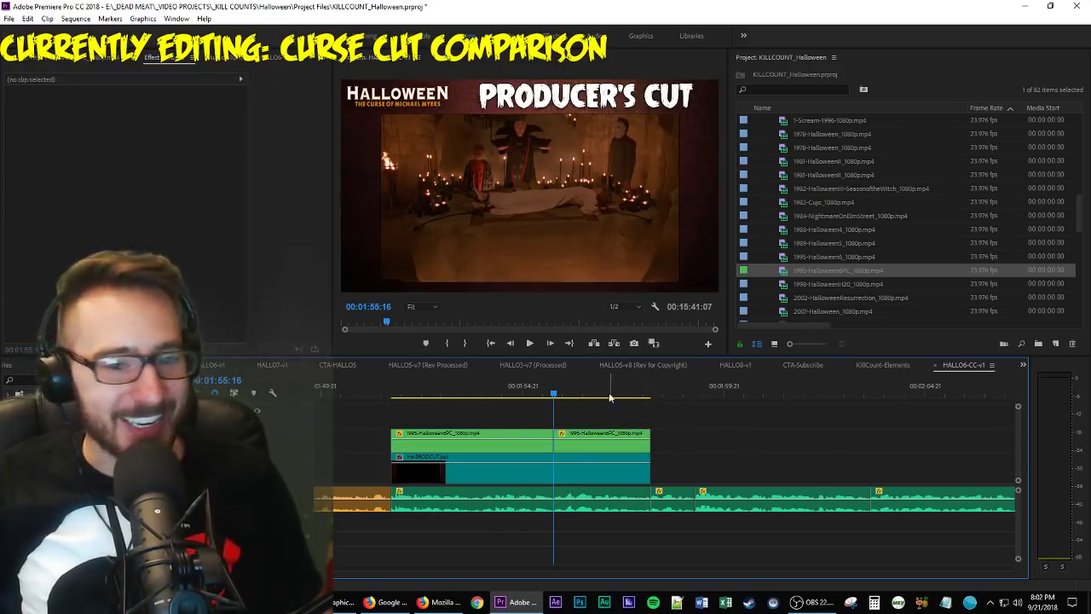
pyautogui.press('space')
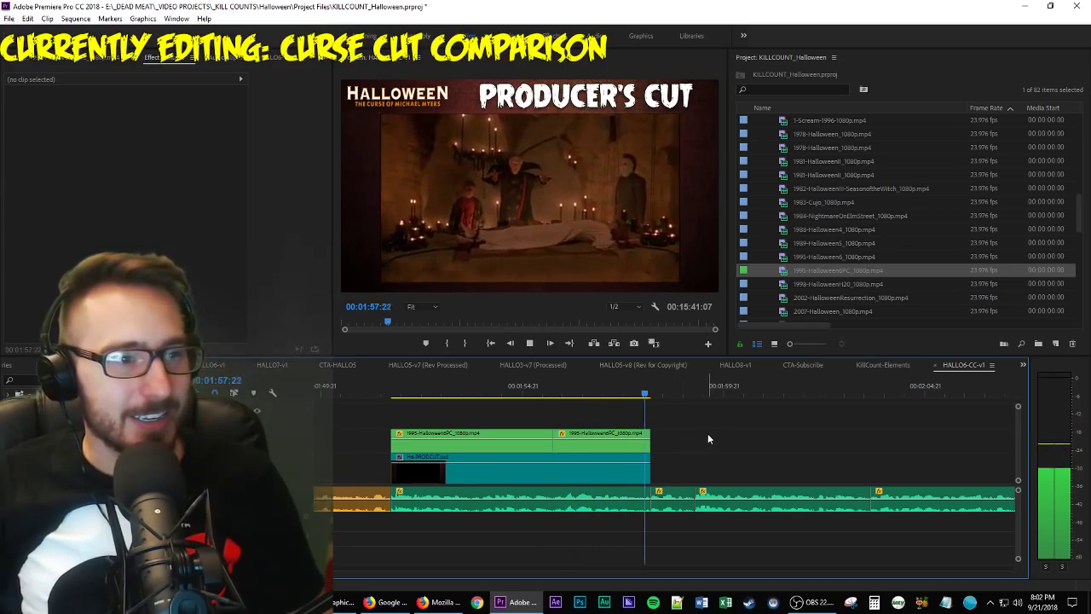
pyautogui.moveTo(673, 441); pyautogui.dragTo(695, 473)
pyautogui.click(729, 442)
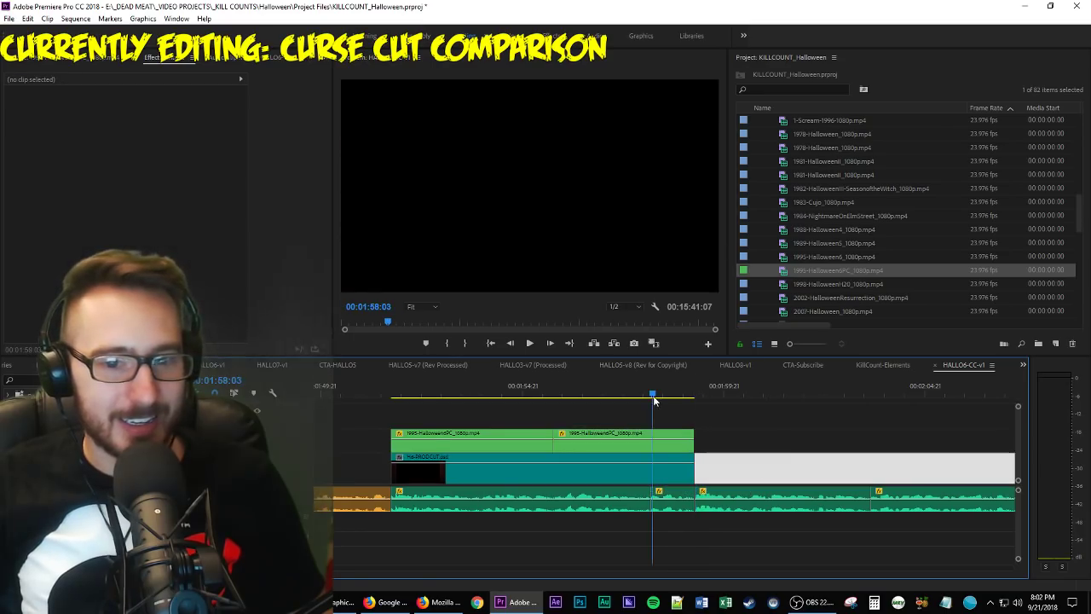
# Listen to the narration around the end of the altar clip and return the playhead to its start at 00:01:55:16.
pyautogui.press('space')
pyautogui.press('space')
pyautogui.click(668, 452)
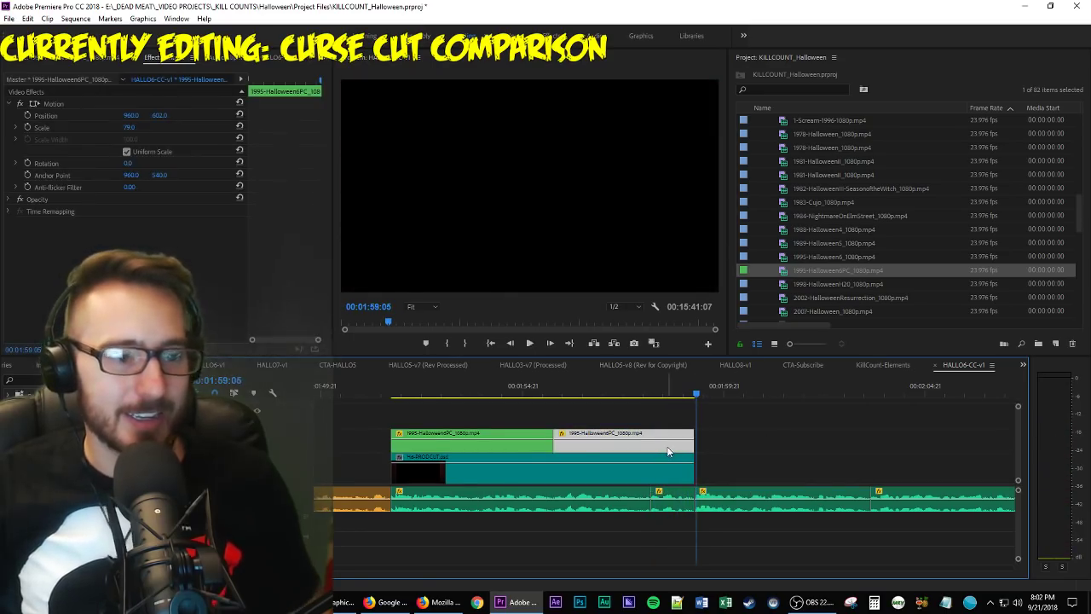
pyautogui.press('Left')
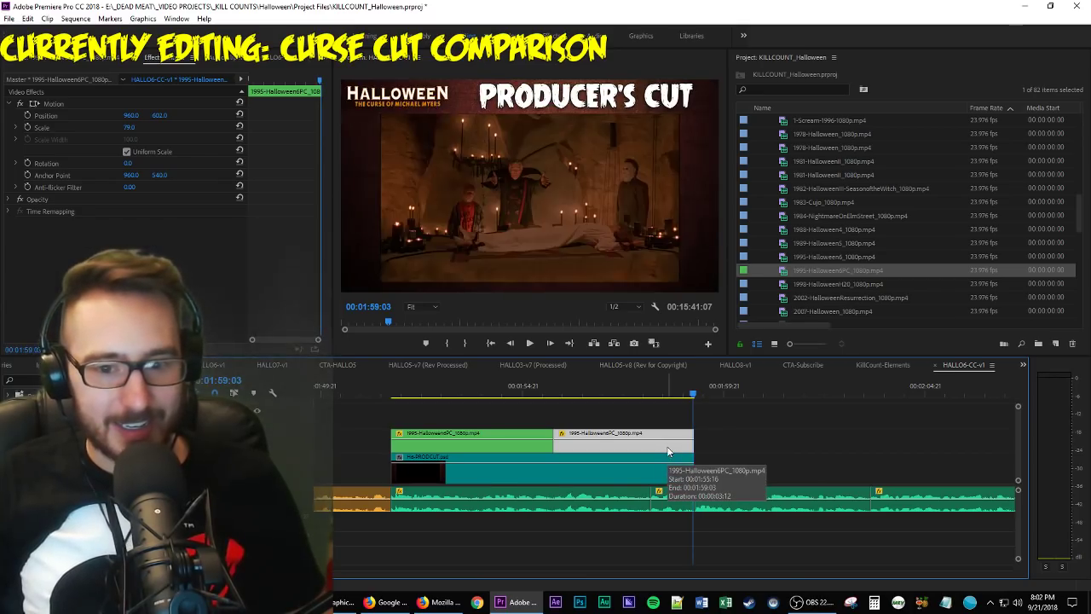
pyautogui.press('Up')
pyautogui.press('space')
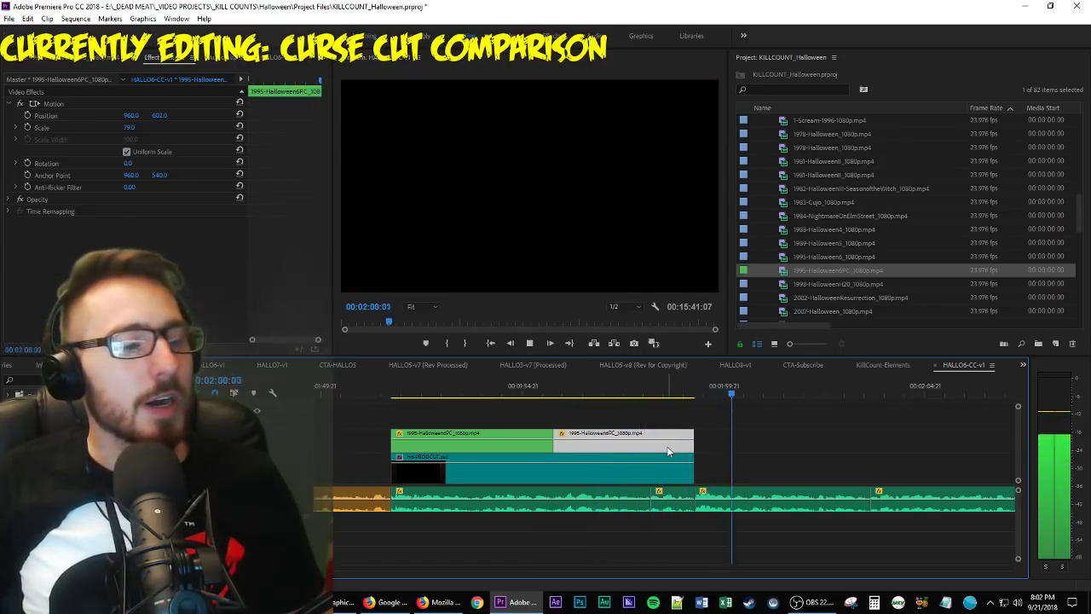
pyautogui.press('space')
pyautogui.hotkey('ctrl', 'shift', 'space')
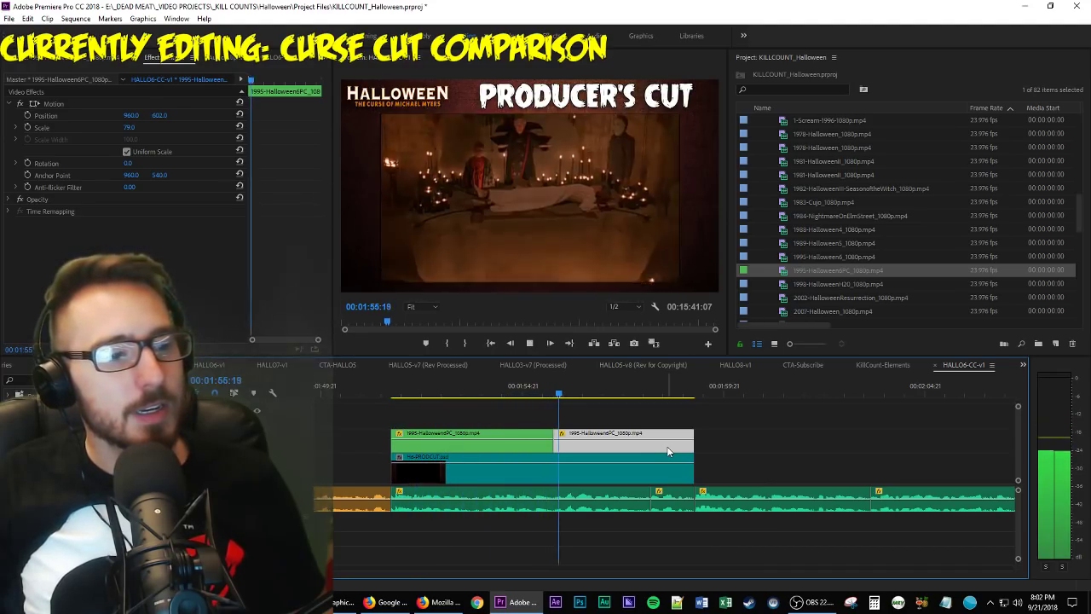
pyautogui.press('space')
# Mark 00:00:02:09 of the silhouetted figure watching the campus around 00:37:40 and place it on the third video track, ending at 00:01:59:03.
pyautogui.doubleClick(895, 271)
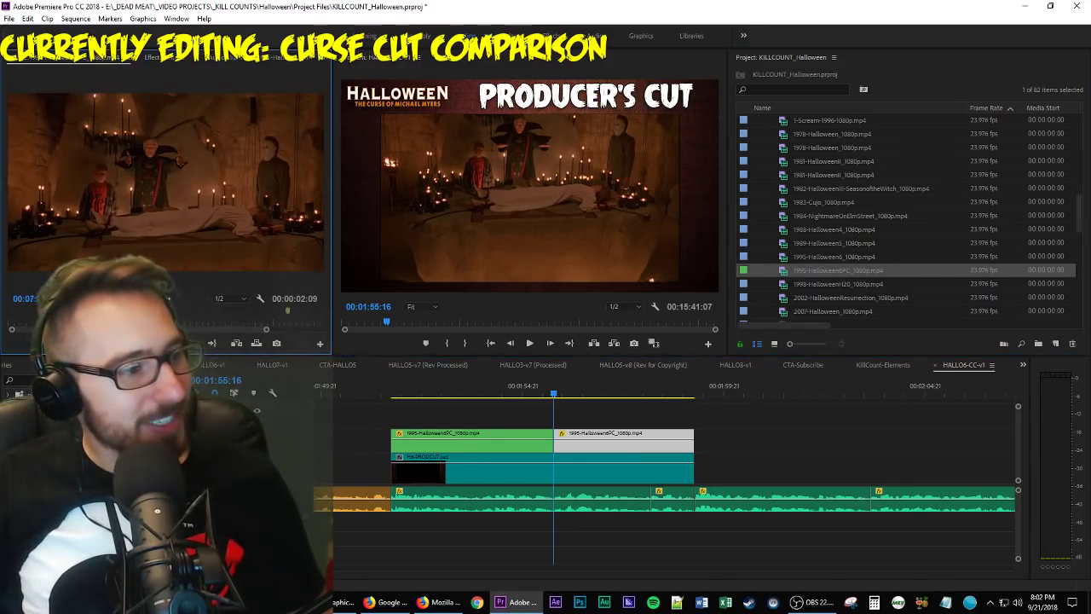
pyautogui.moveTo(193, 330)
pyautogui.mouseDown()
pyautogui.moveTo(220, 325)
pyautogui.moveTo(185, 324)
pyautogui.moveTo(226, 329)
pyautogui.moveTo(186, 325)
pyautogui.moveTo(209, 325)
pyautogui.mouseUp()
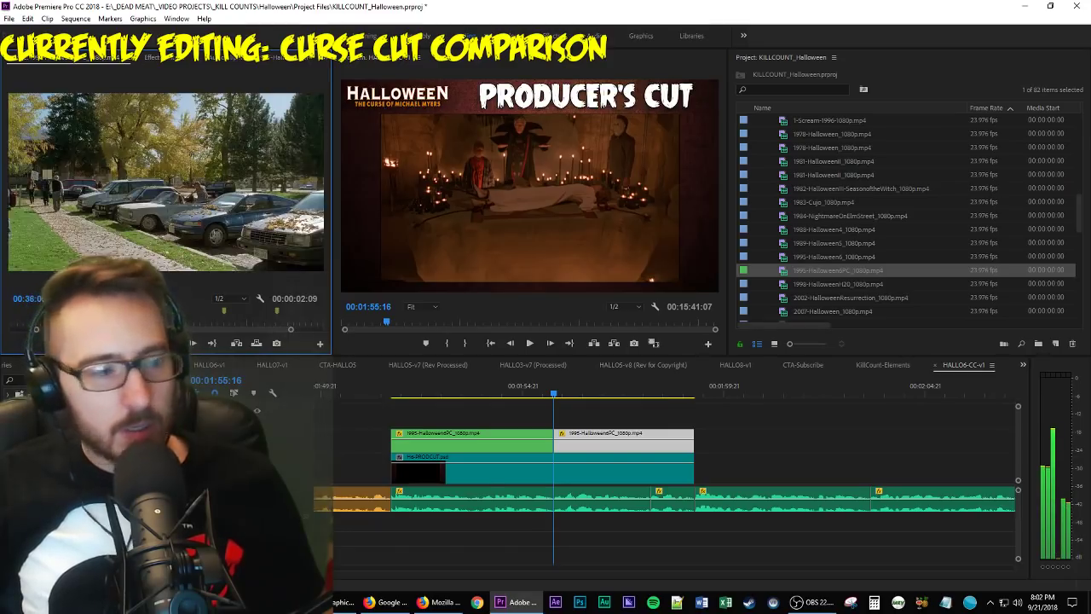
pyautogui.press('space')
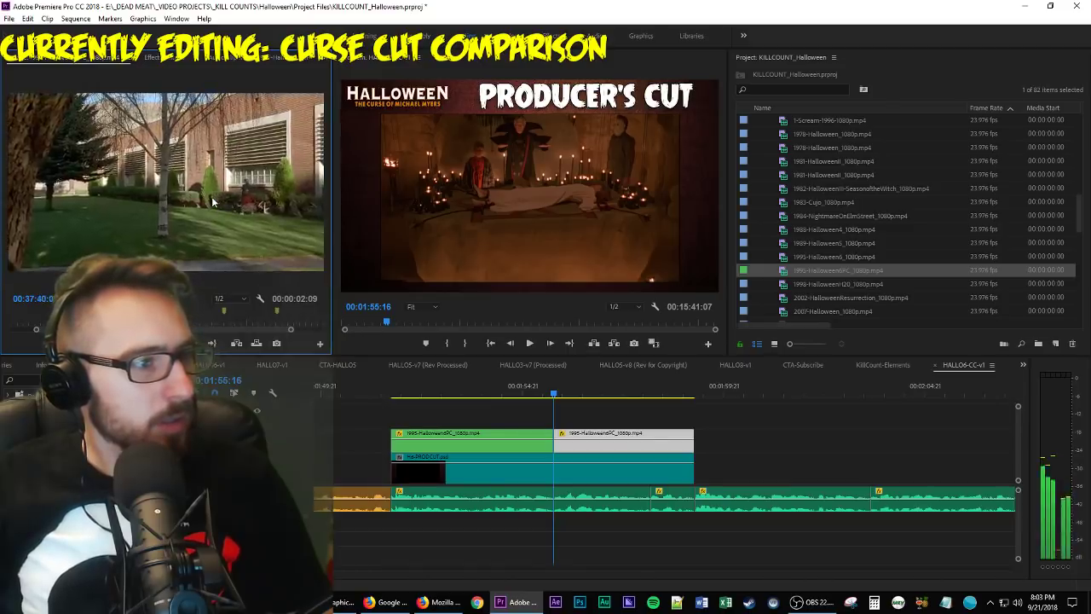
pyautogui.press('i')
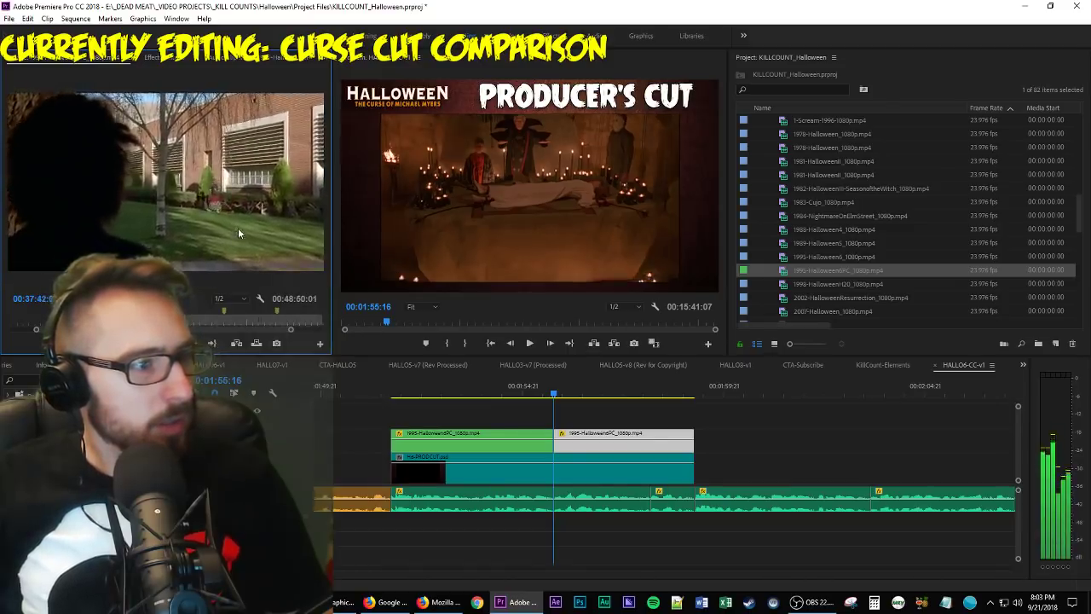
pyautogui.hotkey('shift', 'Left')
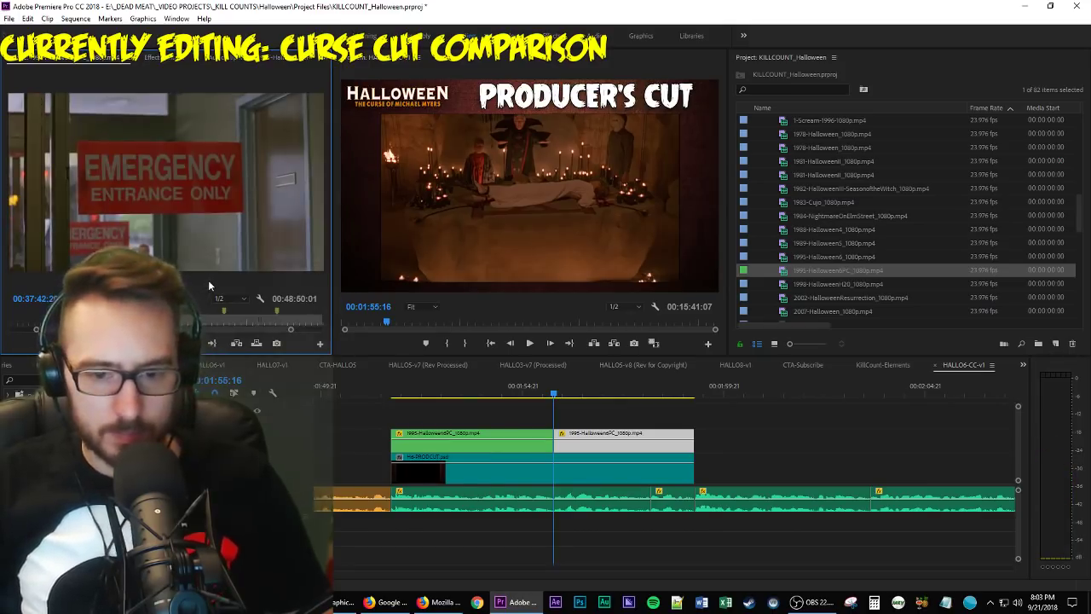
pyautogui.hotkey('shift', 'Left')
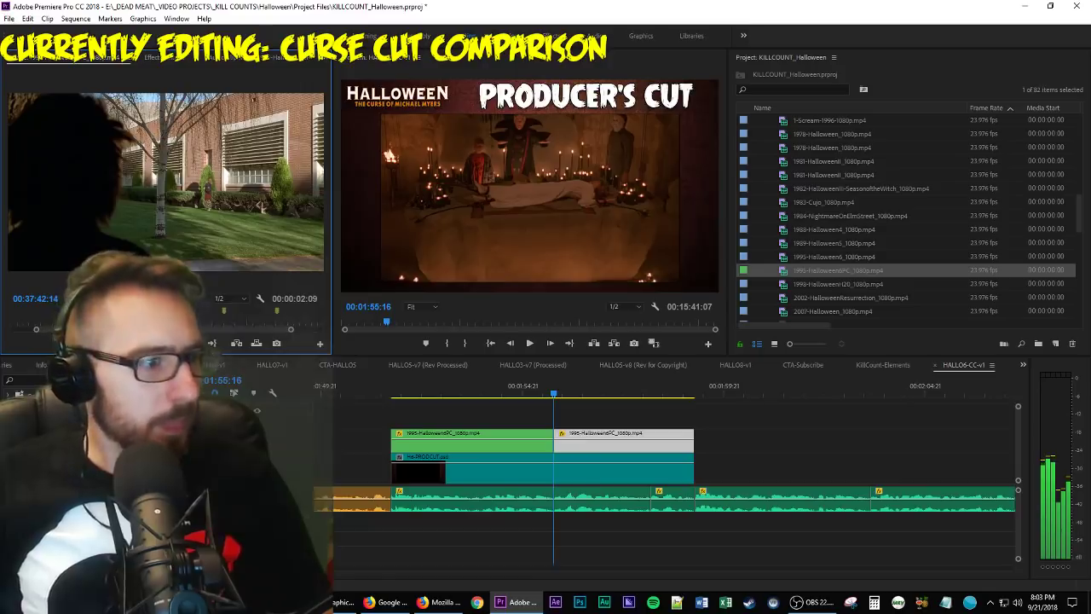
pyautogui.moveTo(836, 271); pyautogui.dragTo(602, 428)
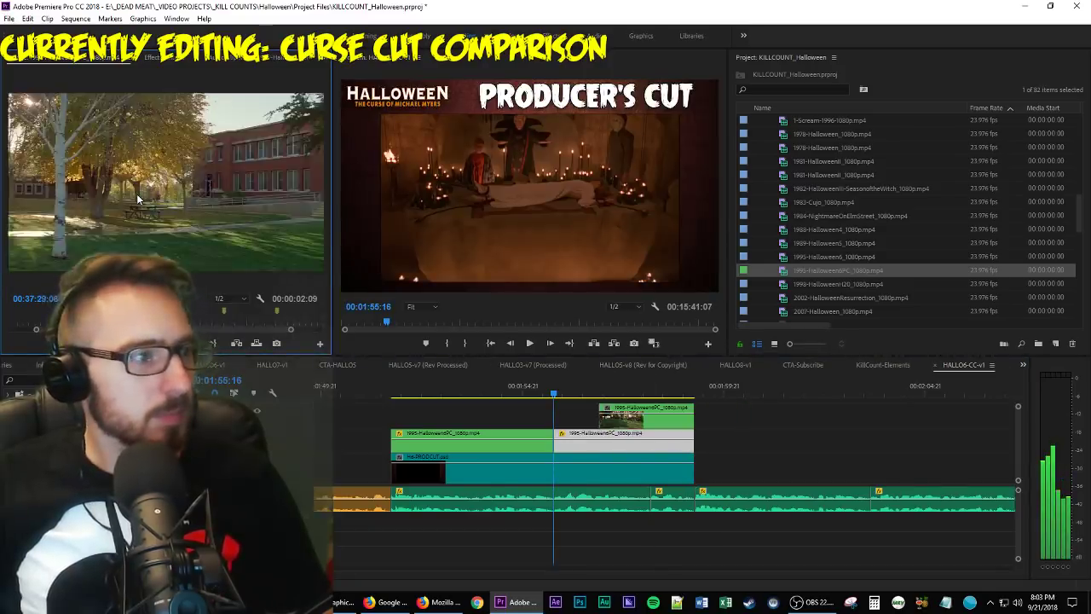
# Mark 00:00:01:21 of the woman walking around 00:37:21, place it on the third video track at 00:01:55:16 and play the result.
pyautogui.press('k')
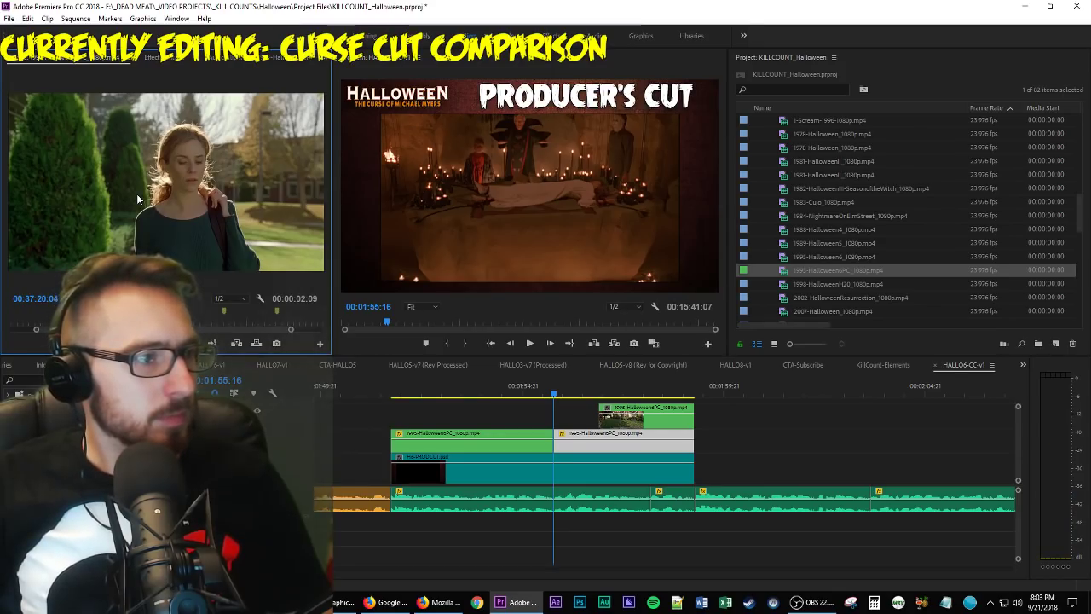
pyautogui.press('l')
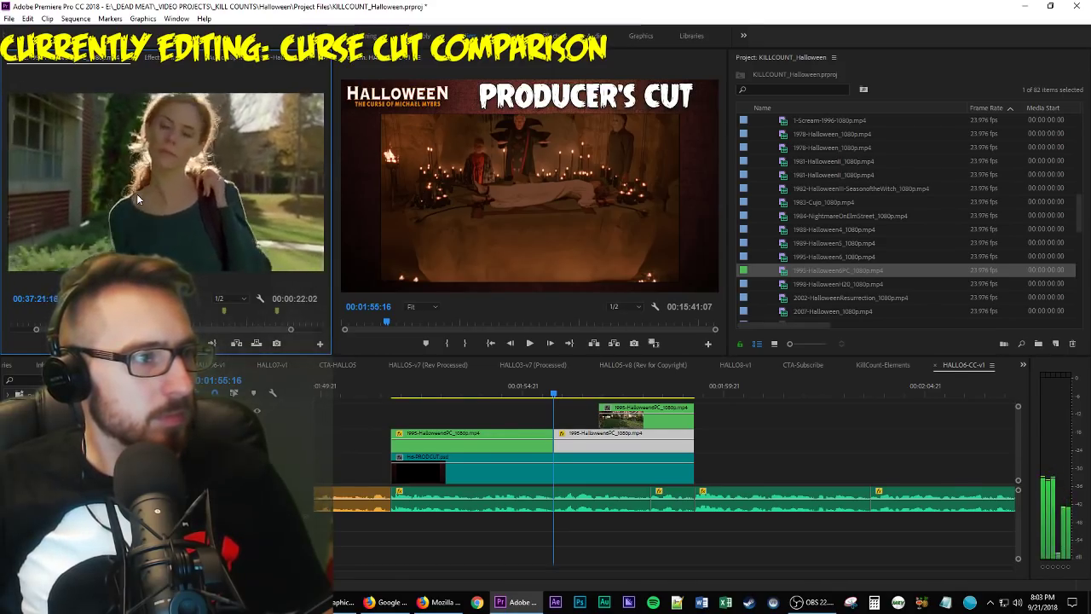
pyautogui.moveTo(600, 413); pyautogui.dragTo(554, 416)
pyautogui.press('space')
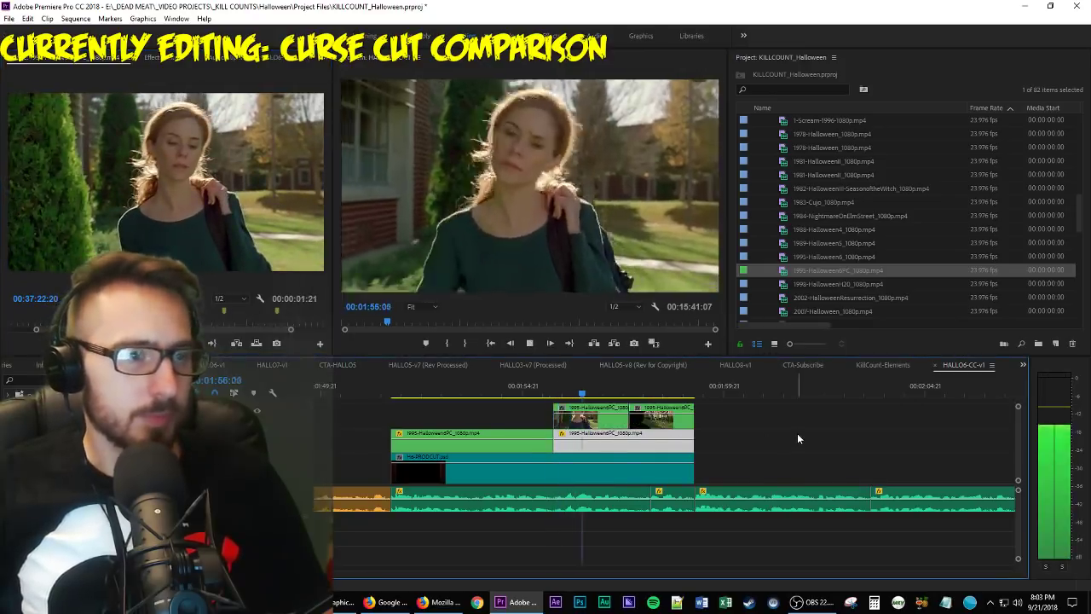
pyautogui.press('space')
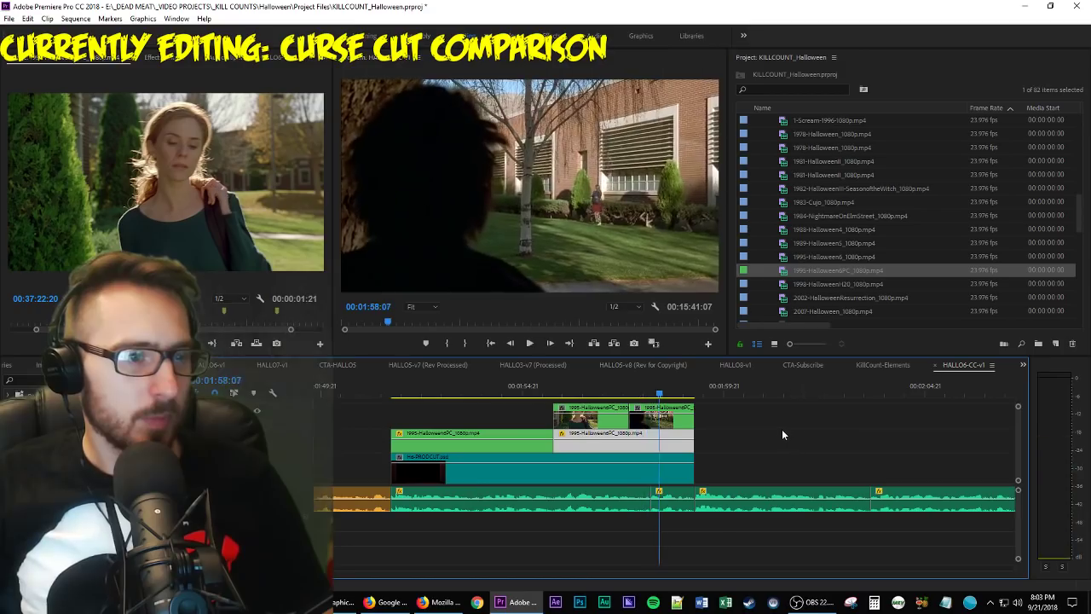
# Trim the silhouette clip's start to 00:01:58:00, extend the walking woman's clip to meet it, and play the edit.
pyautogui.press('=')
pyautogui.moveTo(636, 388); pyautogui.dragTo(694, 420)
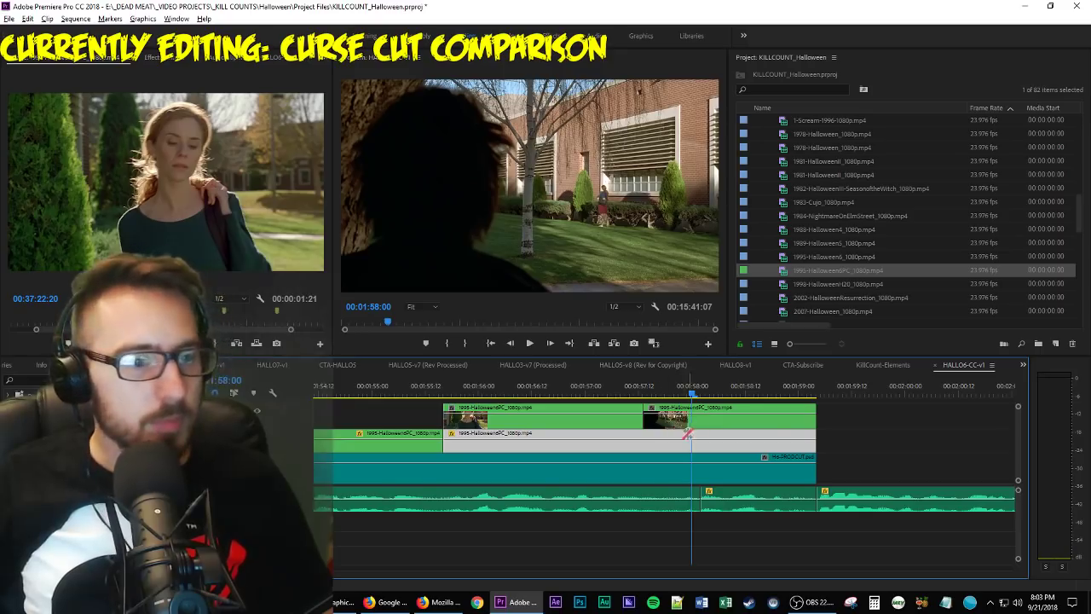
pyautogui.moveTo(653, 421); pyautogui.dragTo(701, 422)
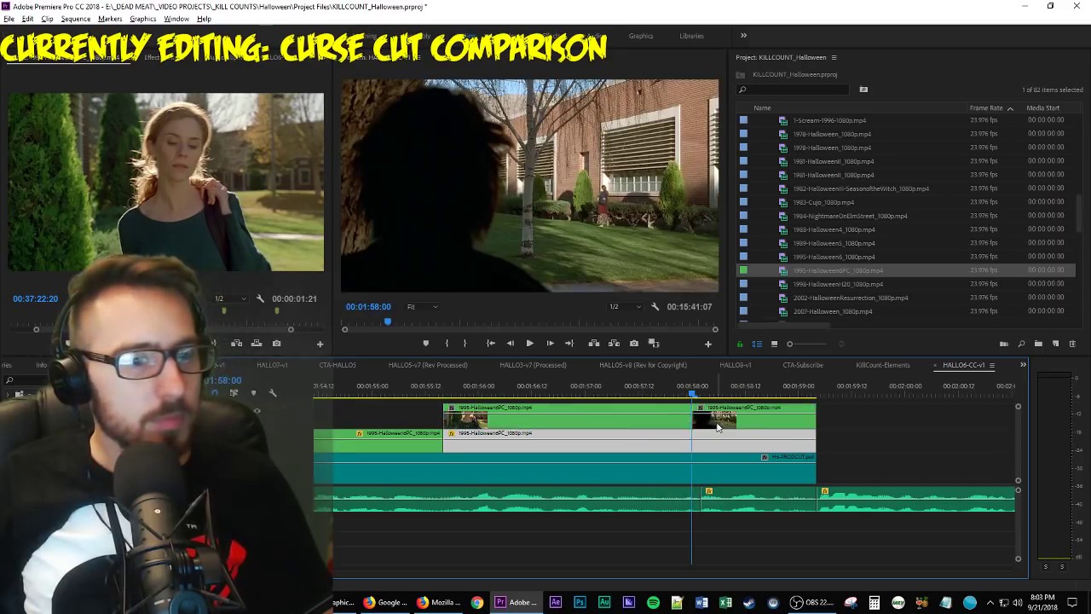
pyautogui.press('space')
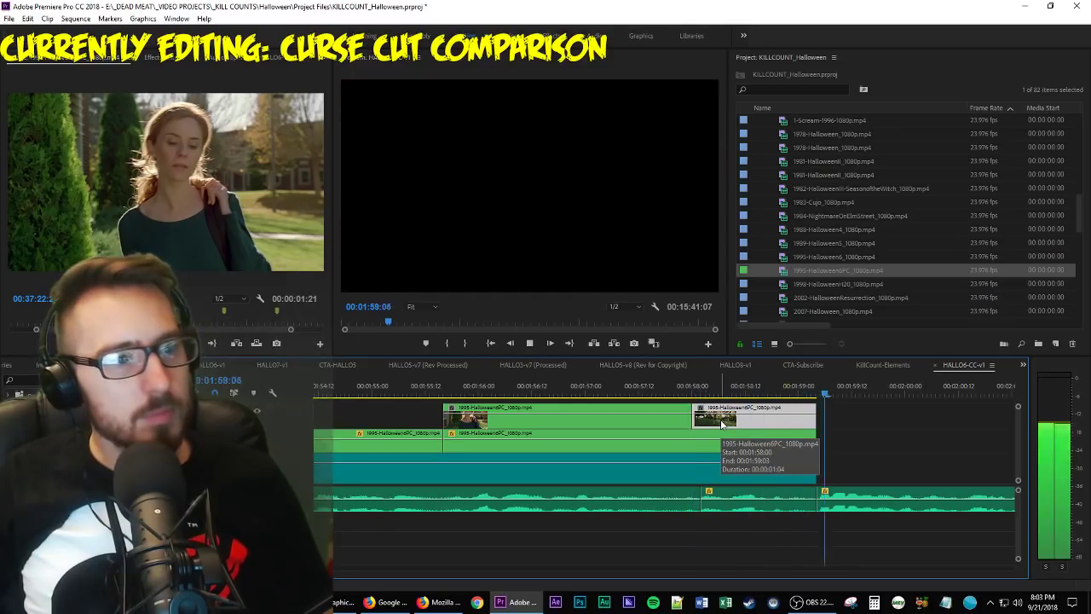
pyautogui.press('-')
pyautogui.press('-')
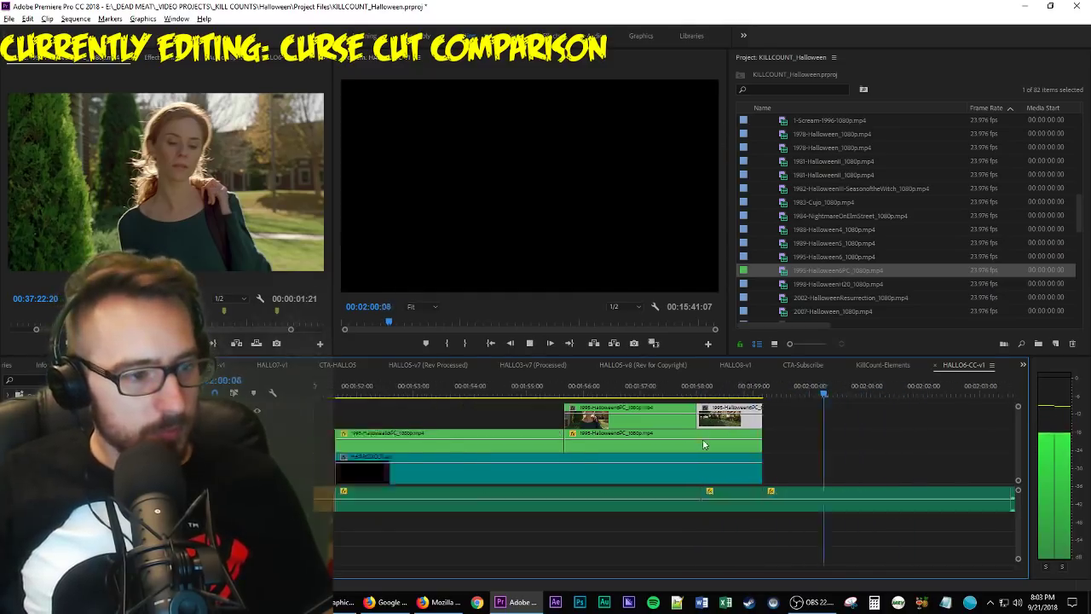
# Copy the altar clip's Motion settings, position 960, 602 and scale 79, onto the two campus clips and play on through the narration.
pyautogui.click(537, 387)
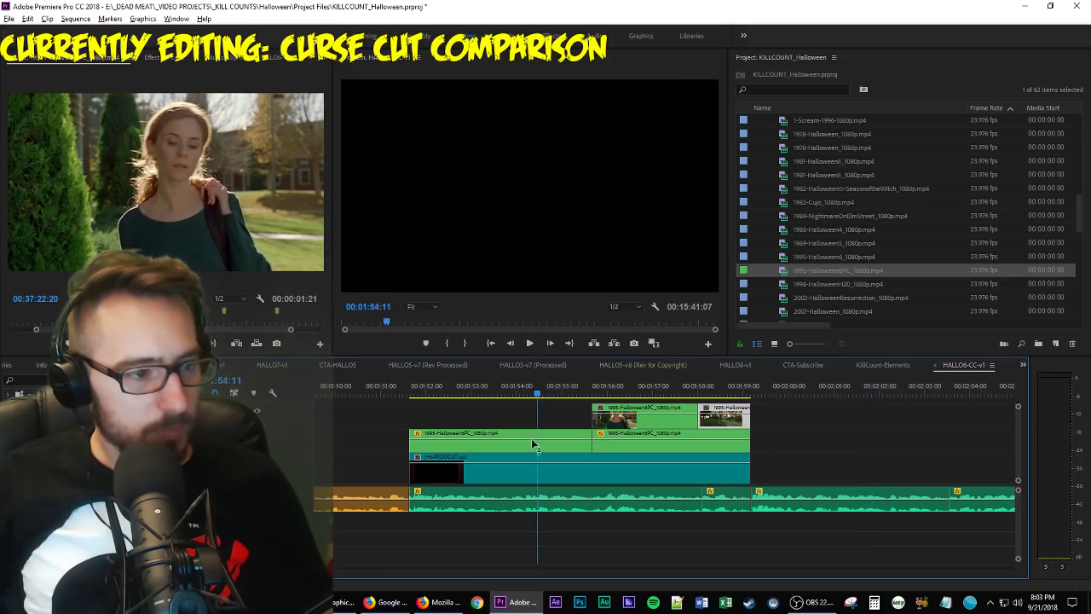
pyautogui.click(532, 436)
pyautogui.click(160, 59)
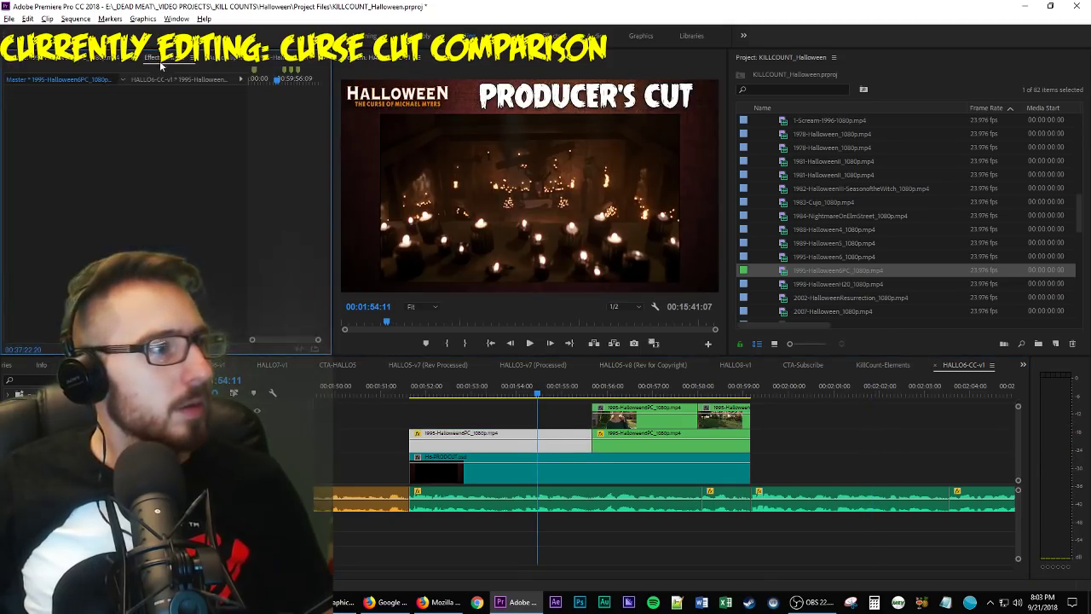
pyautogui.click(477, 435)
pyautogui.click(50, 104)
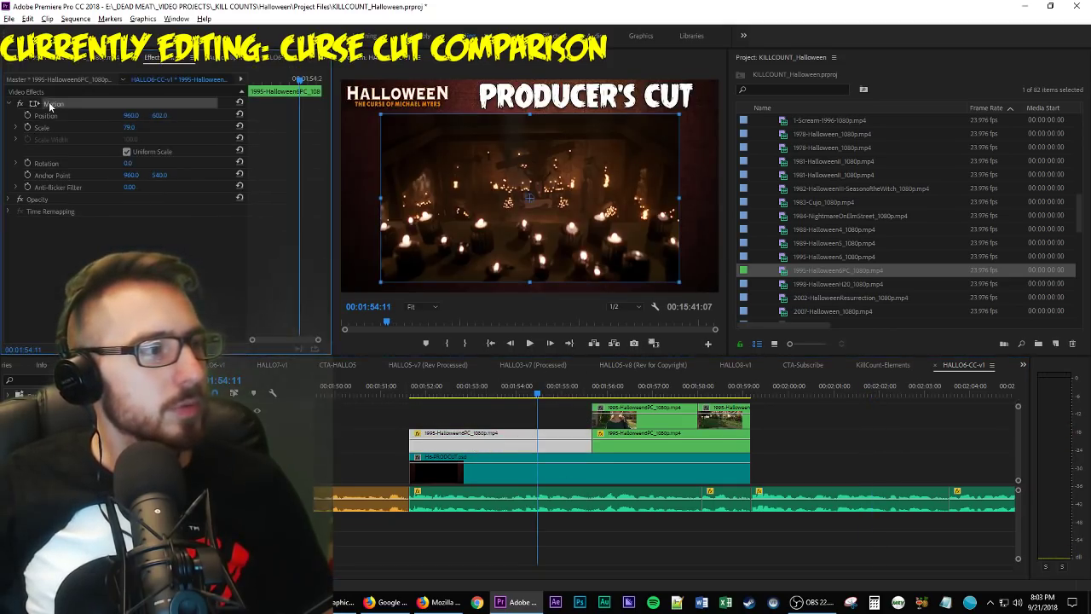
pyautogui.click(799, 416)
pyautogui.press('space')
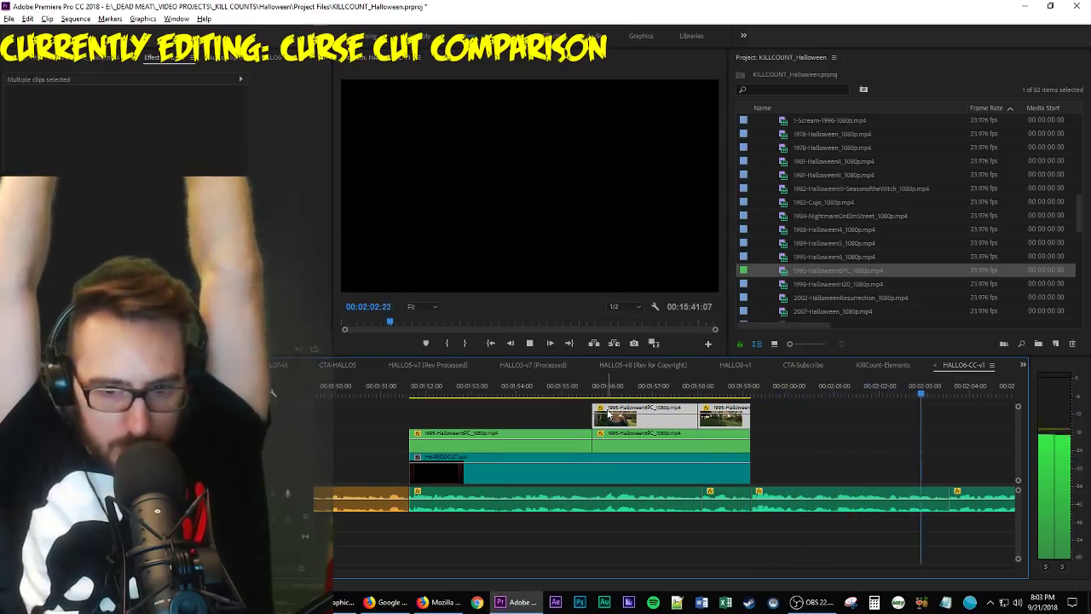
pyautogui.press('space')
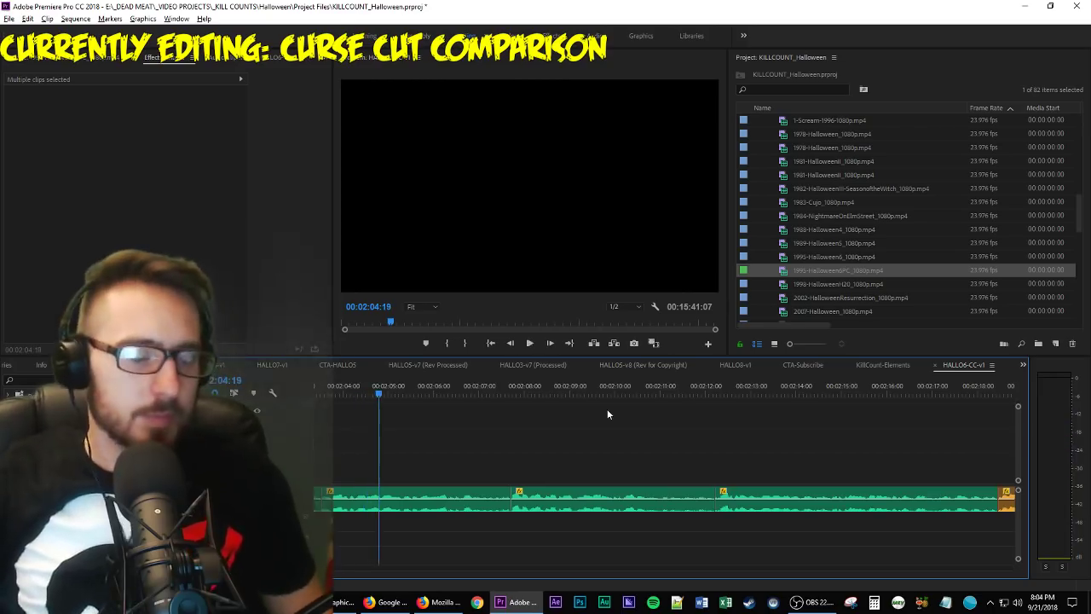
# Move the two framed campus clips down to the second video track, overwriting the altar clip's remainder beneath them.
pyautogui.scroll(4, 490, 472)
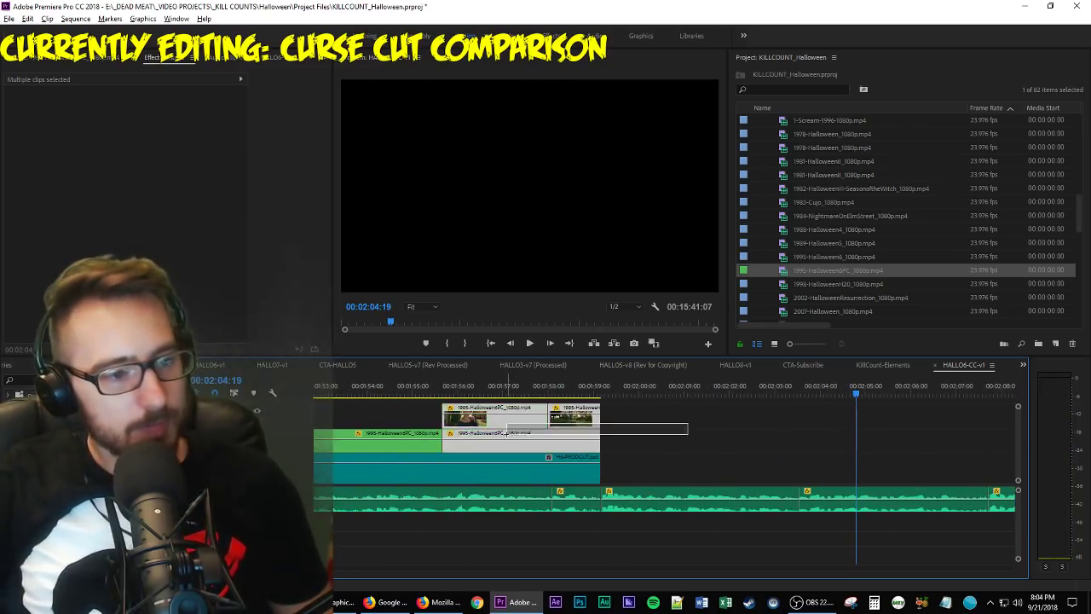
pyautogui.moveTo(507, 433); pyautogui.dragTo(491, 427)
pyautogui.hotkey('ctrl', 'z')
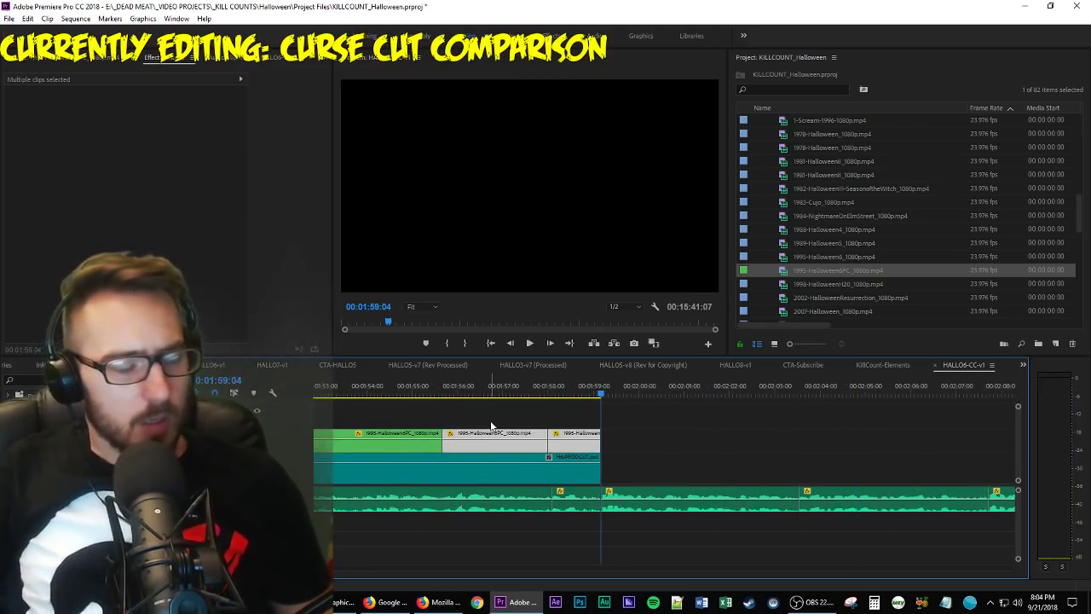
# Extend the Producer's Cut background graphic to about 00:02:07 and split it at 00:01:59:04.
pyautogui.hotkey('ctrl', 'z')
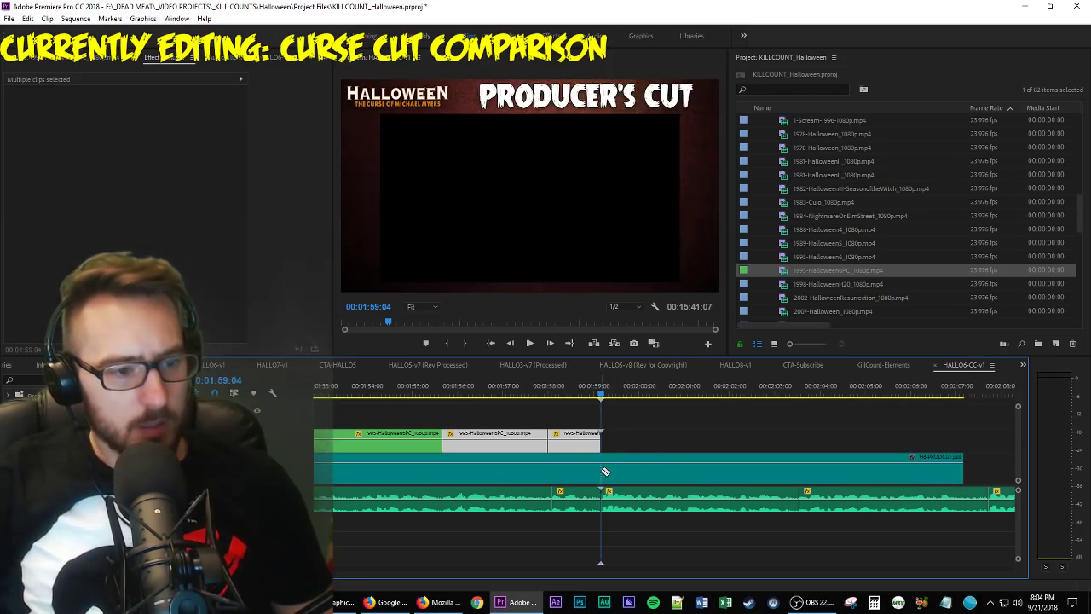
pyautogui.click(695, 480)
# Mark the night shot of the rain-soaked man around 00:08:40 in the producer's cut and place it on the second video track at 00:01:59:04.
pyautogui.click(582, 388)
pyautogui.doubleClick(575, 435)
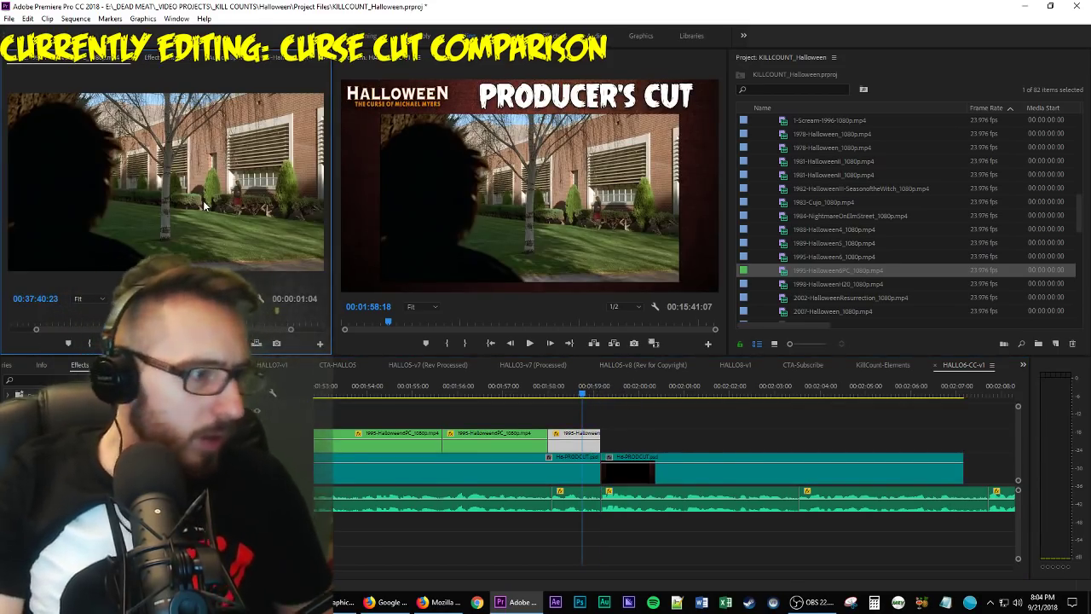
pyautogui.hotkey('shift', 'i')
pyautogui.press('l')
pyautogui.press('l')
pyautogui.press('l')
pyautogui.press('l')
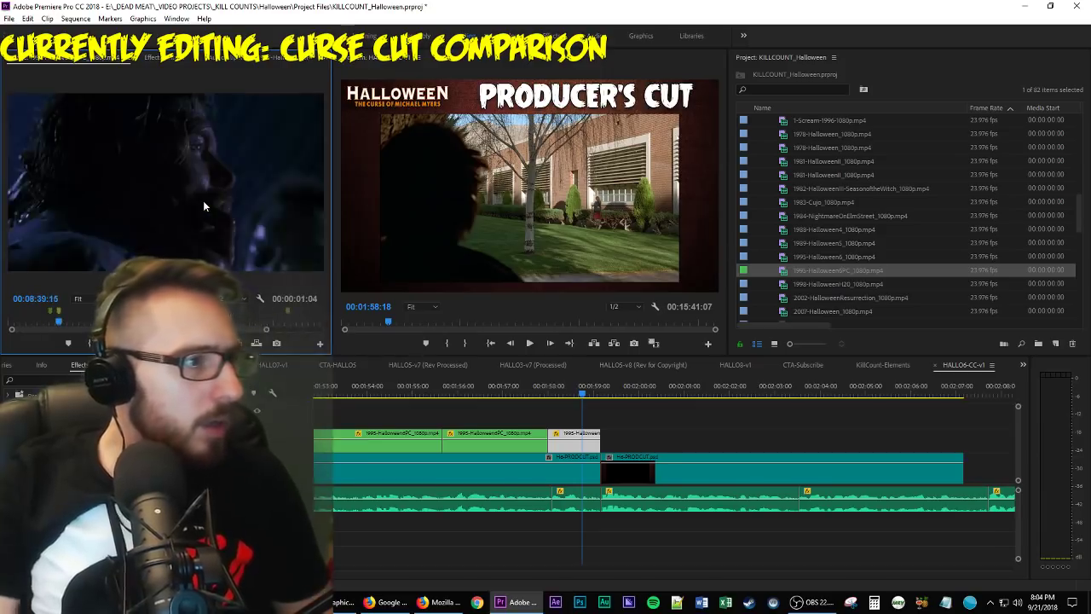
pyautogui.press('j')
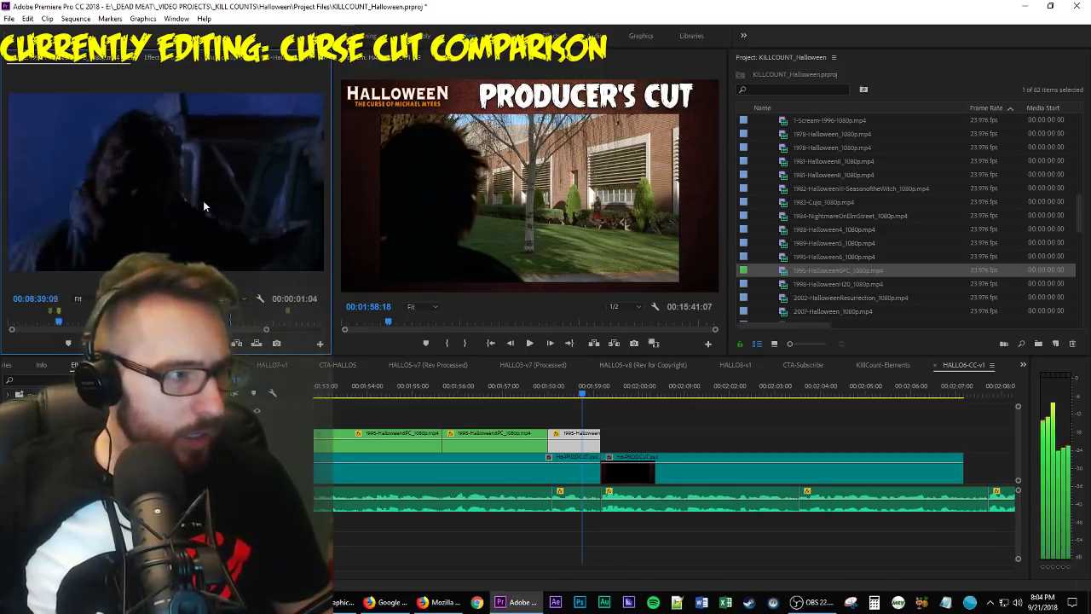
pyautogui.press('l')
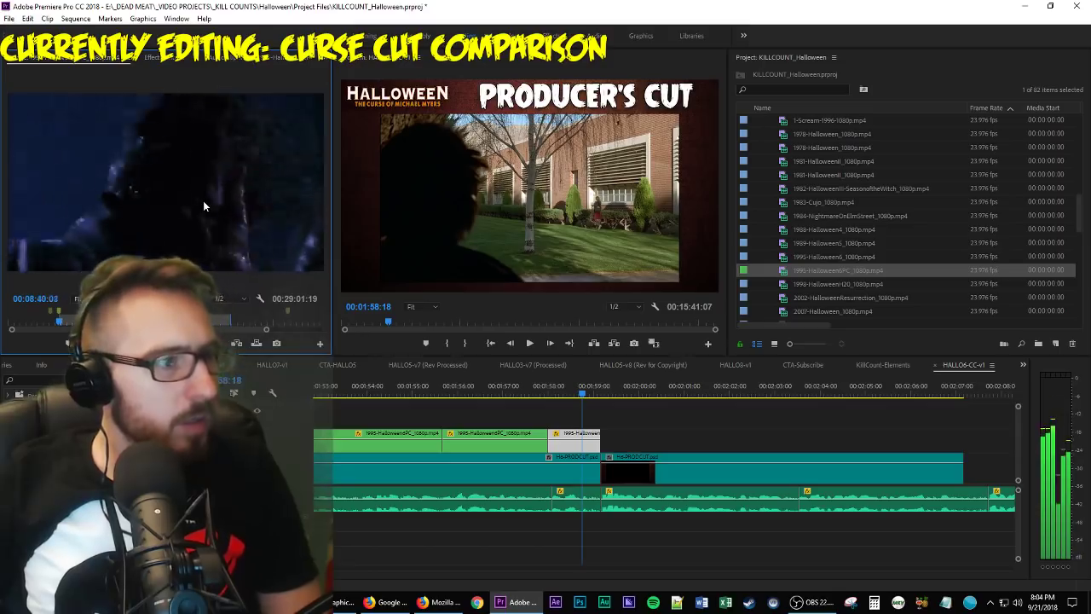
pyautogui.press('i')
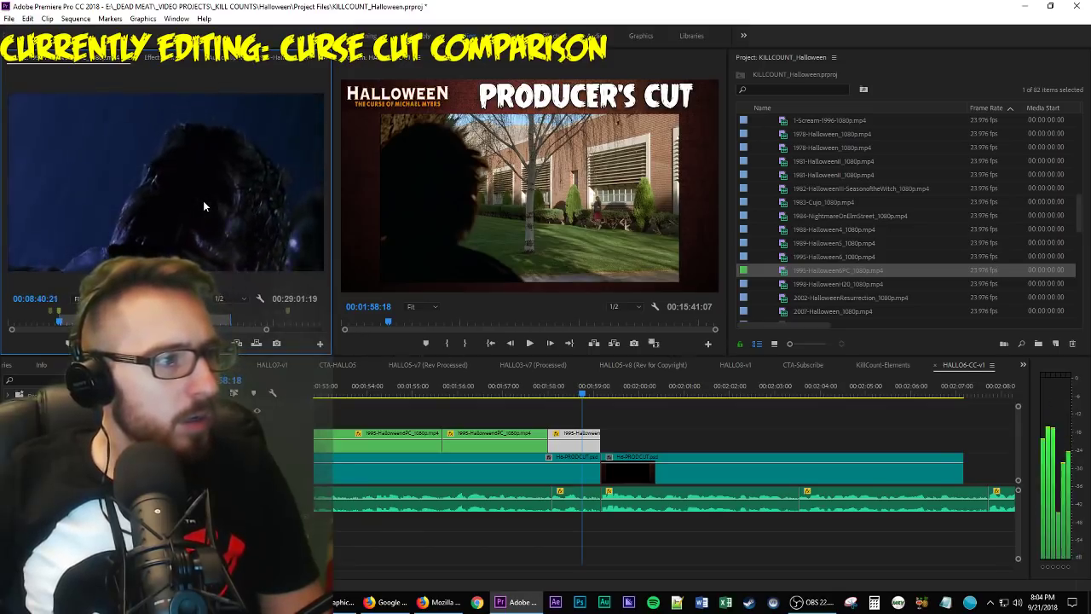
pyautogui.press('k')
pyautogui.press('o')
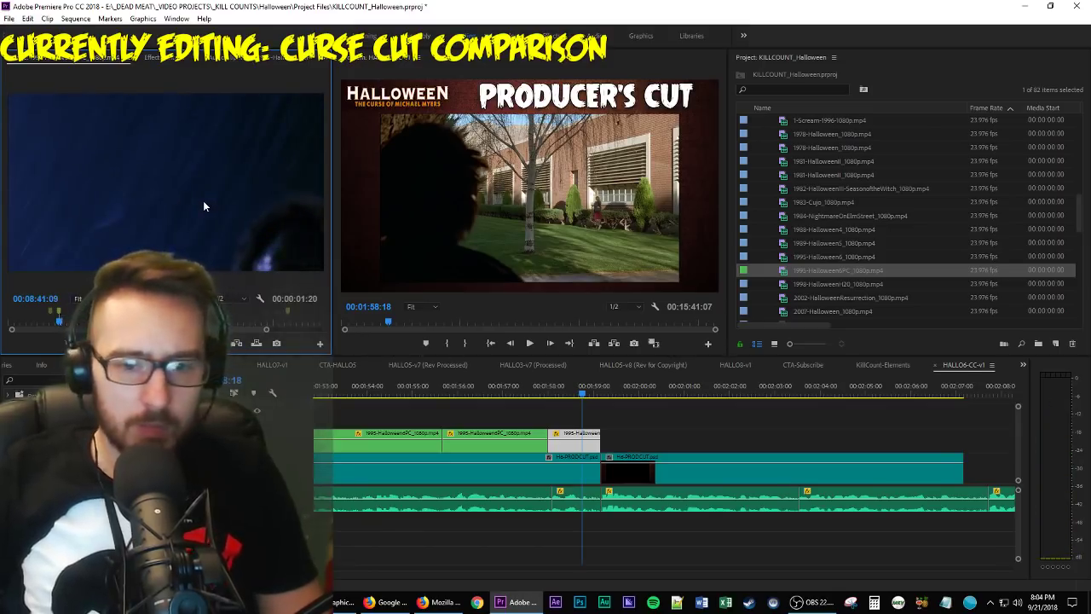
pyautogui.moveTo(145, 301); pyautogui.dragTo(603, 445)
# Play the rain-soaked man's clip from 00:01:59:04 against the narration to judge where its shot ends.
pyautogui.press('space')
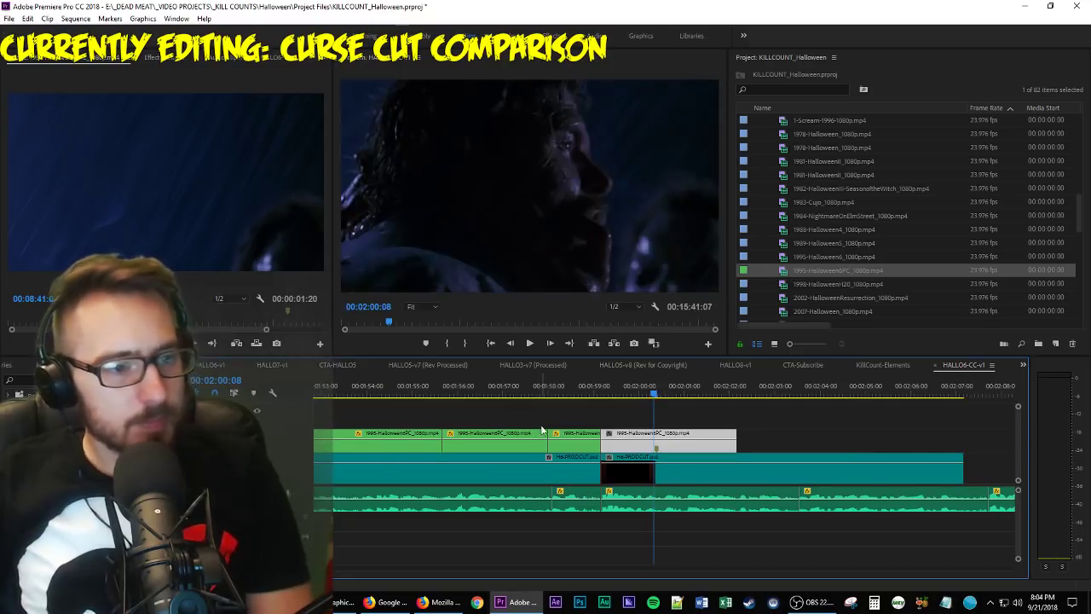
pyautogui.press('space')
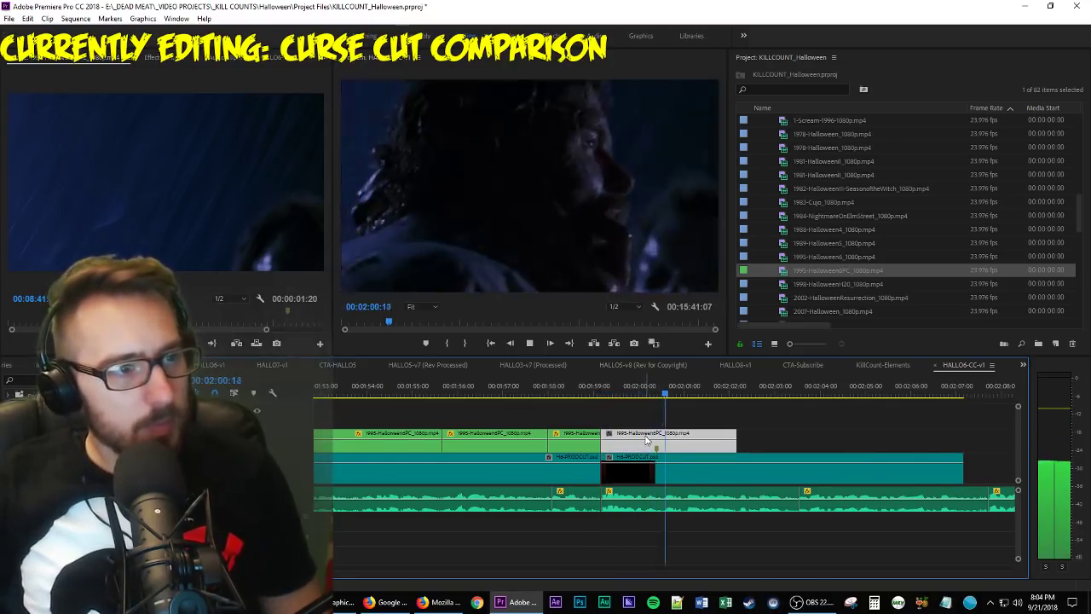
pyautogui.press('space')
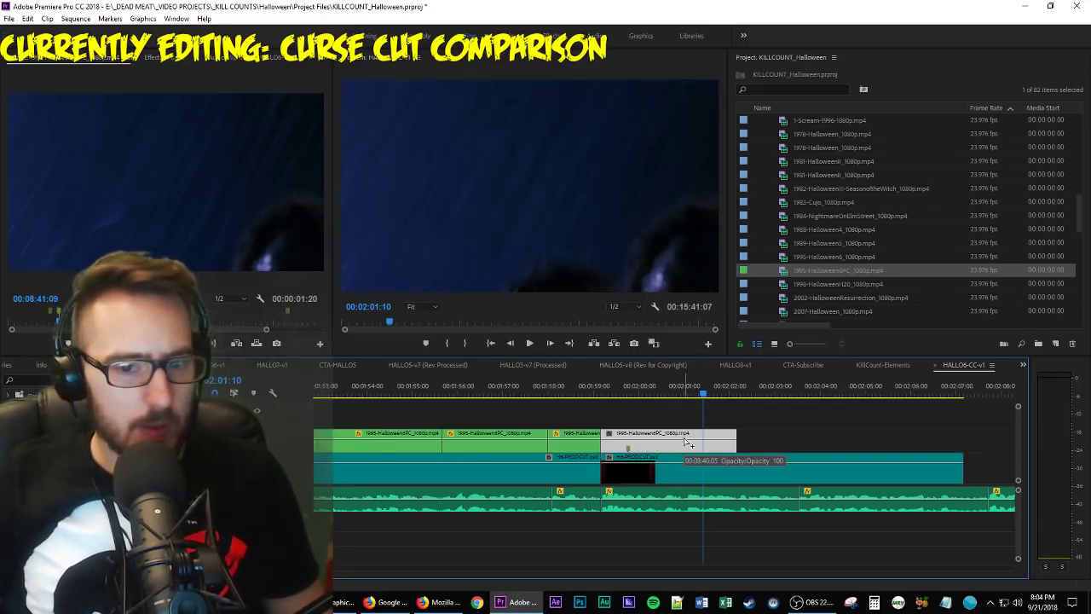
pyautogui.press('Up')
pyautogui.press('space')
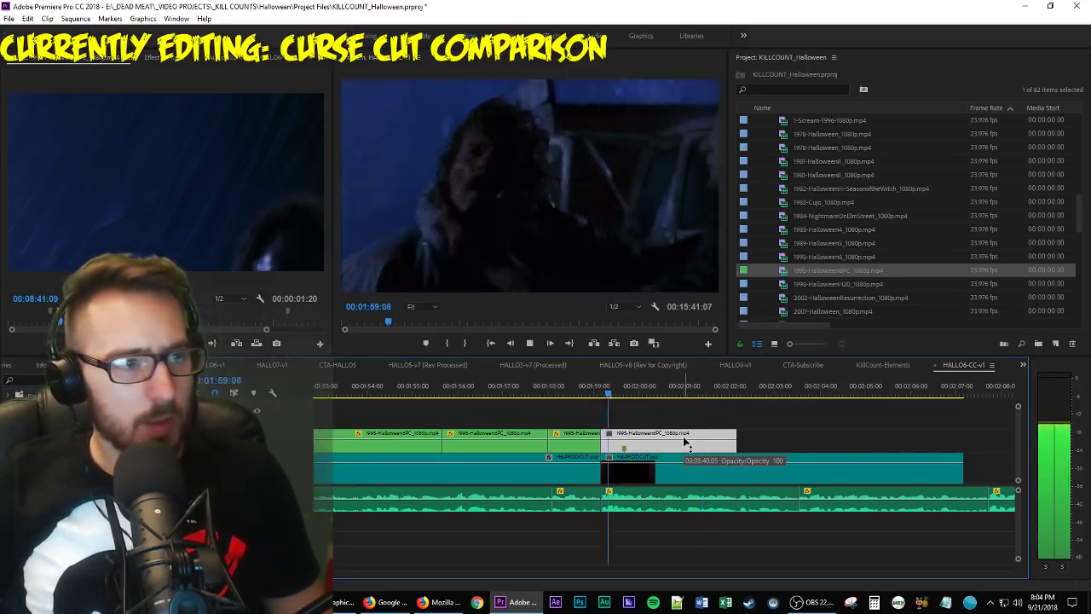
pyautogui.press('space')
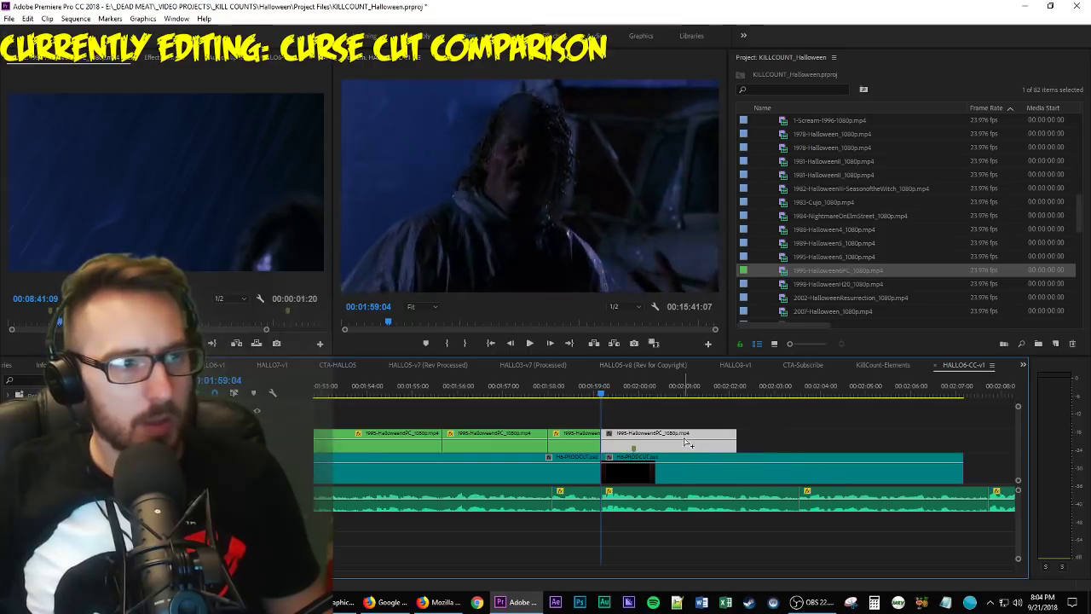
pyautogui.press('space')
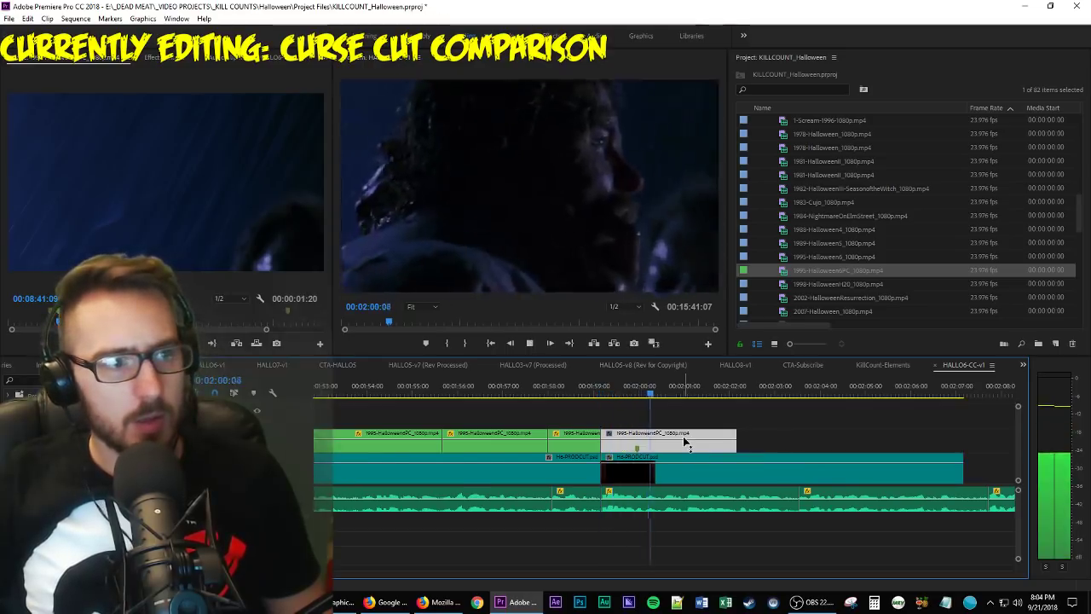
pyautogui.press('space')
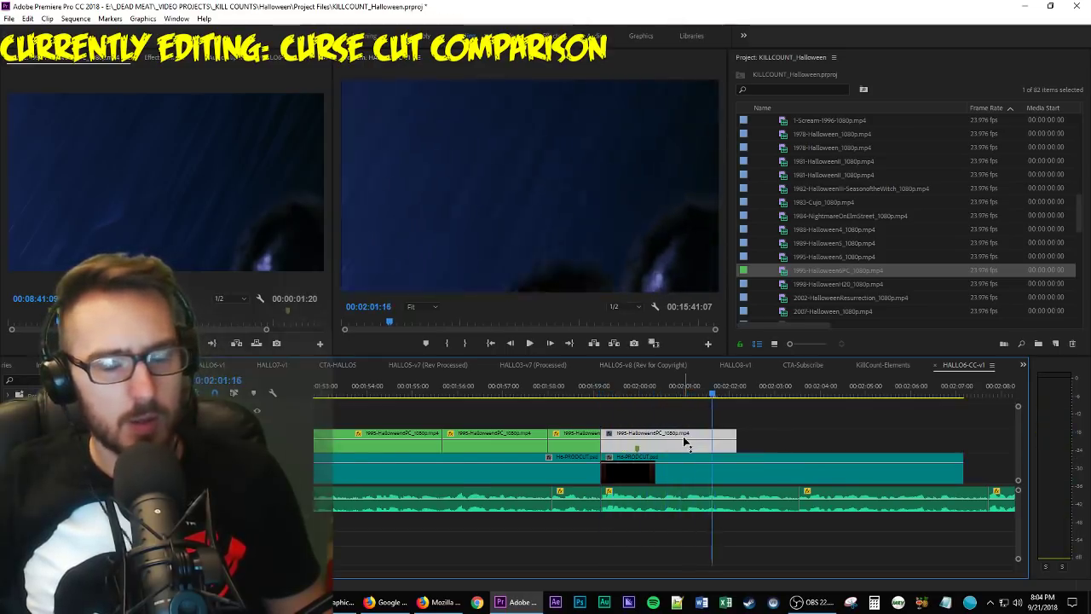
# Cut the rain-soaked man's clip at 00:02:01:12, delete the remainder and play the narration that follows.
pyautogui.press('Right')
pyautogui.press('Right')
pyautogui.press('Right')
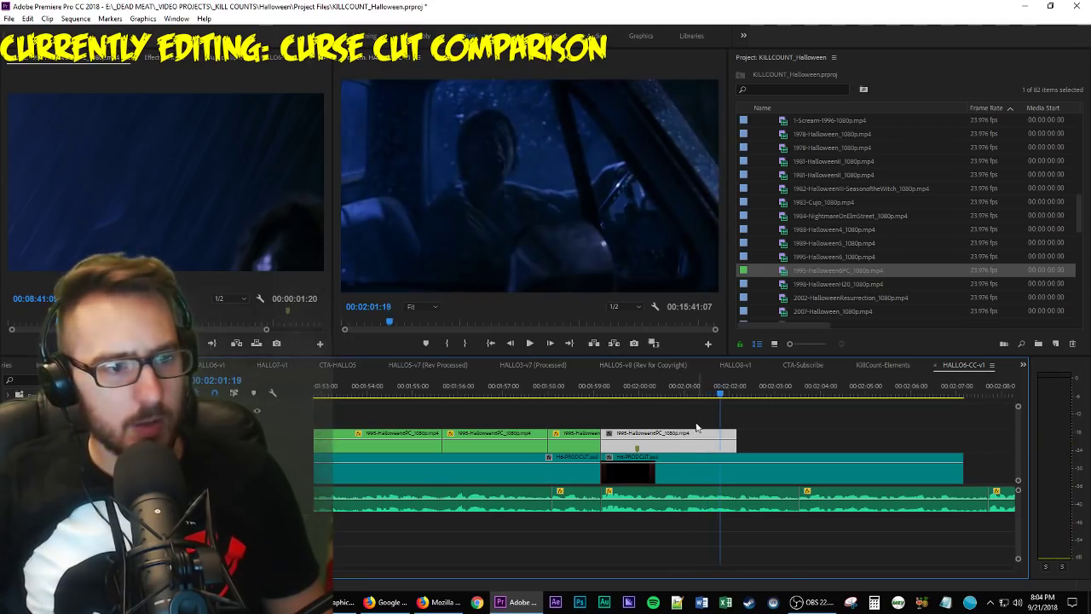
pyautogui.moveTo(686, 397); pyautogui.dragTo(709, 397)
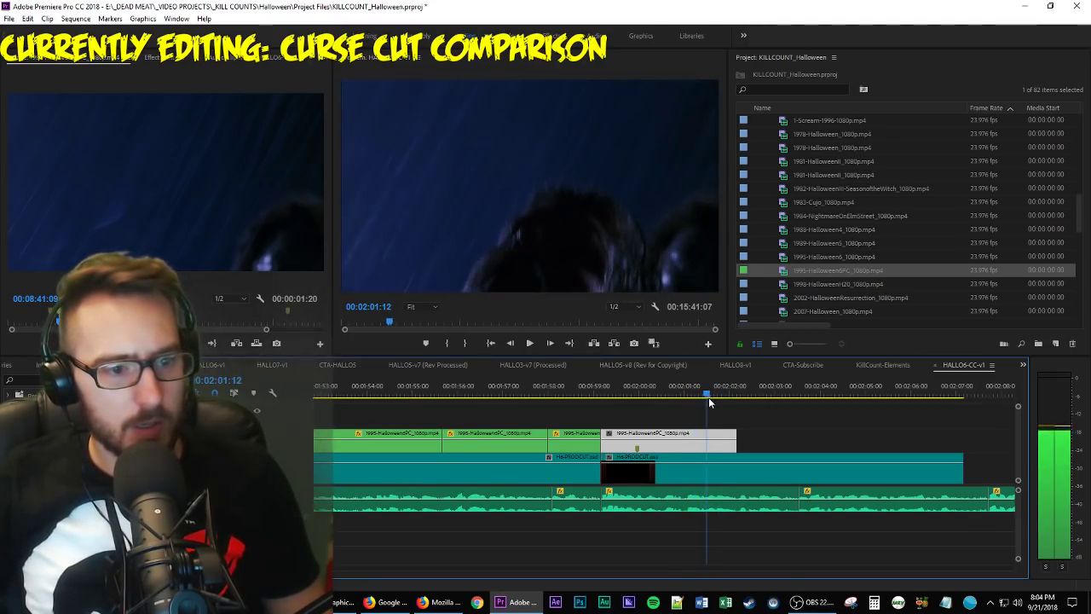
pyautogui.hotkey('ctrl', 'k')
pyautogui.press('Delete')
pyautogui.press('space')
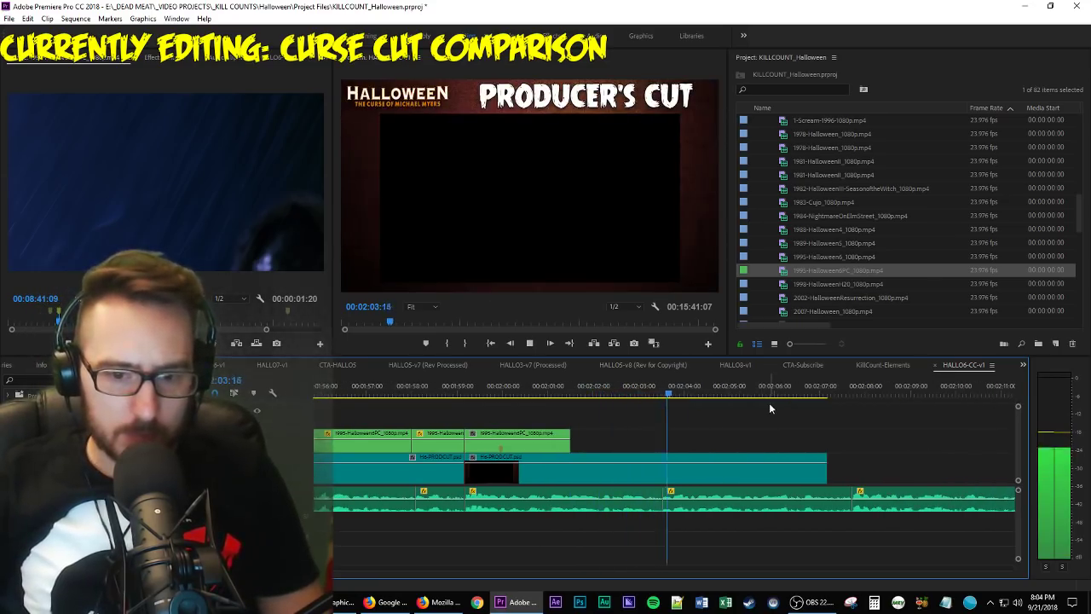
pyautogui.press('space')
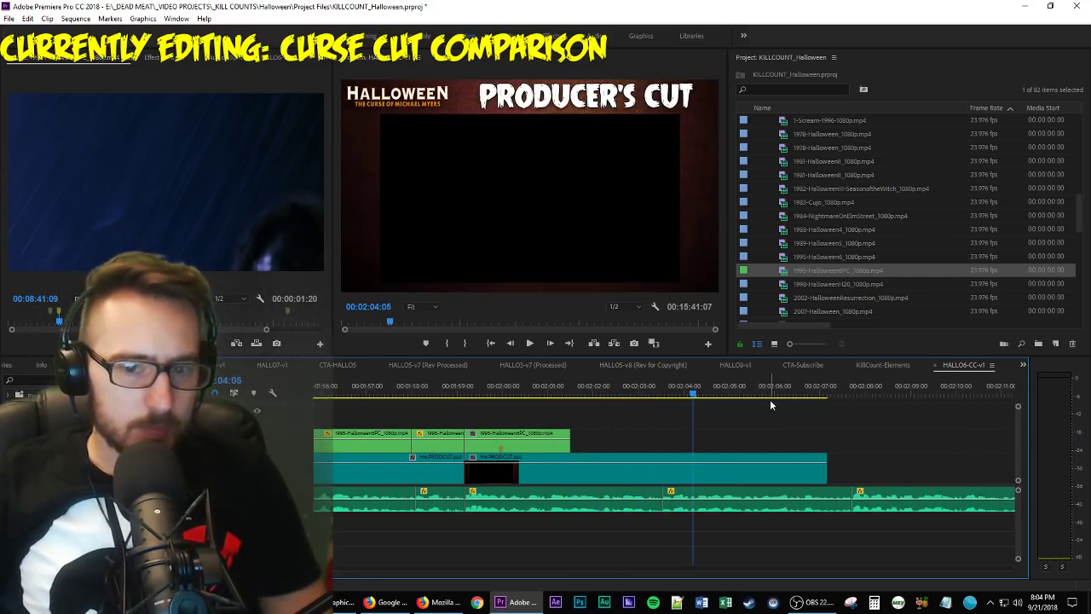
# Mark 00:00:05:07 of the brick house and watching woman from around 00:31:15 and place it on the second video track at 00:02:01:04.
pyautogui.click(555, 390)
pyautogui.click(546, 440)
pyautogui.click(54, 186)
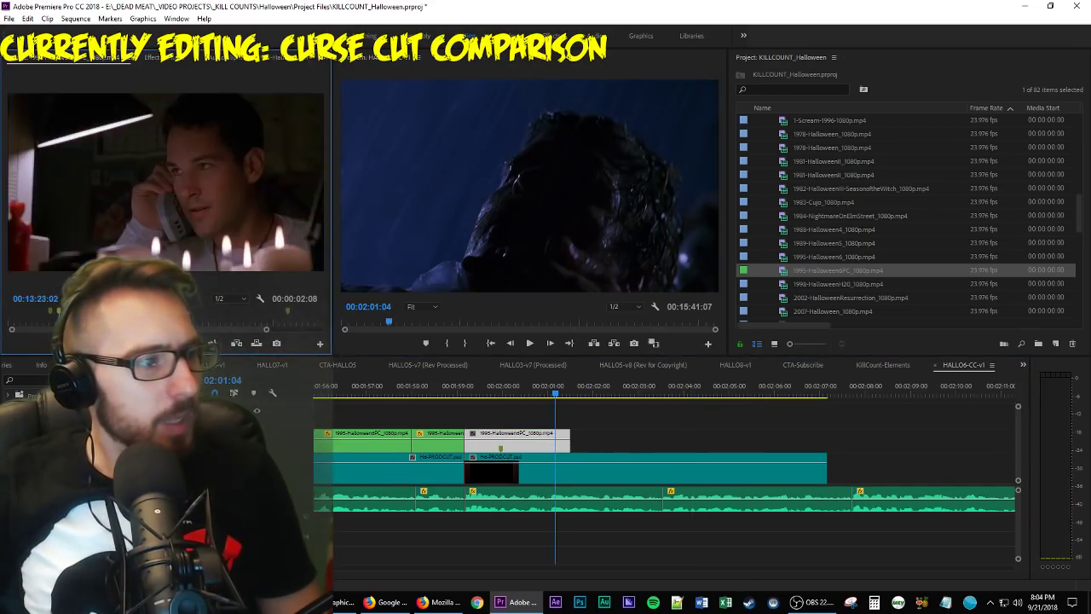
pyautogui.moveTo(62, 322); pyautogui.dragTo(128, 323)
pyautogui.press('space')
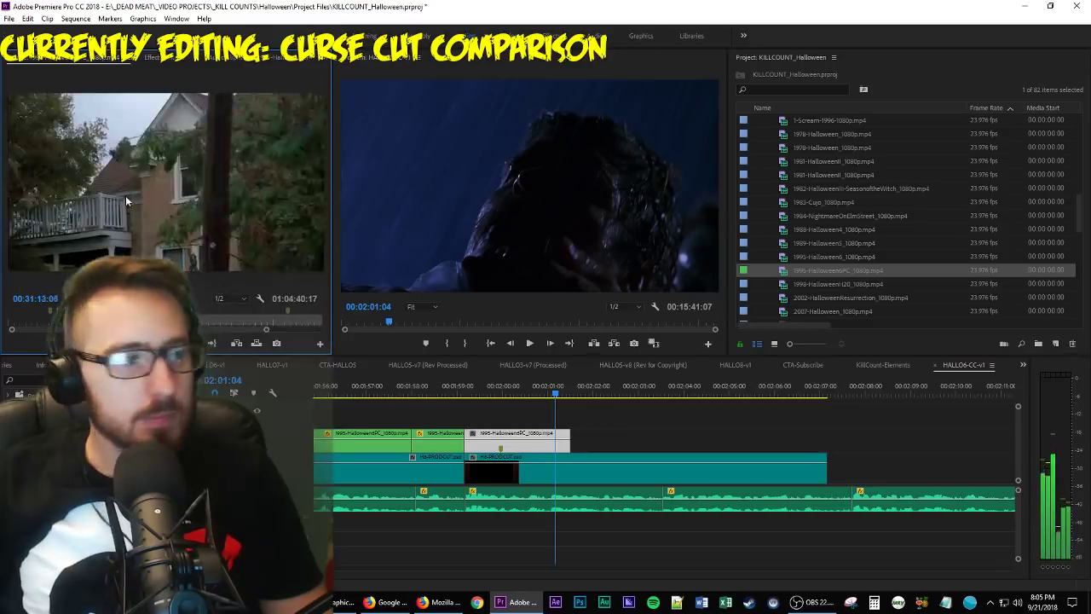
pyautogui.press('i')
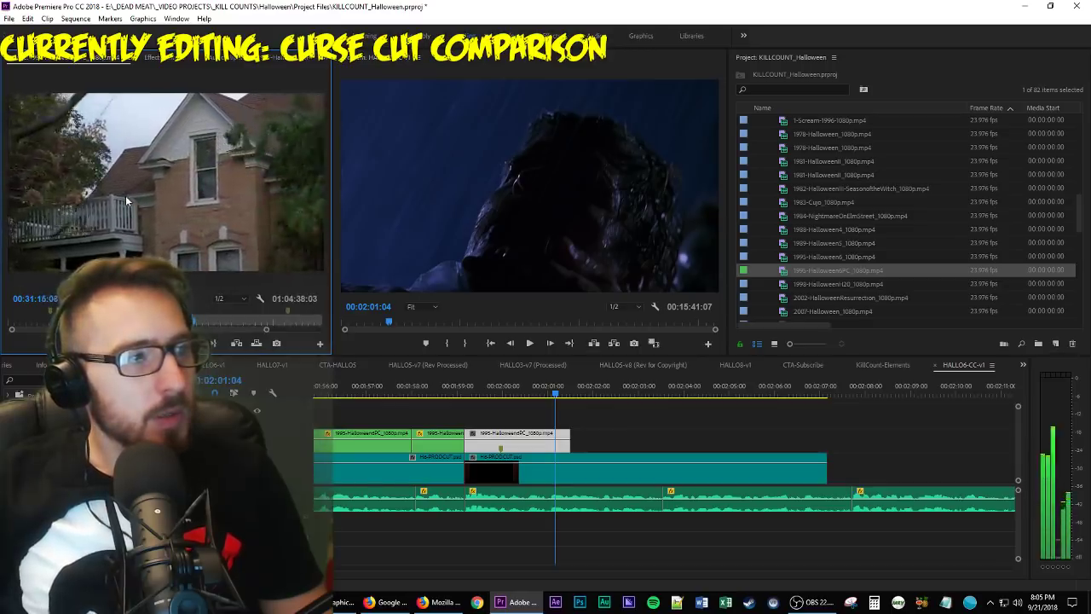
pyautogui.press('i')
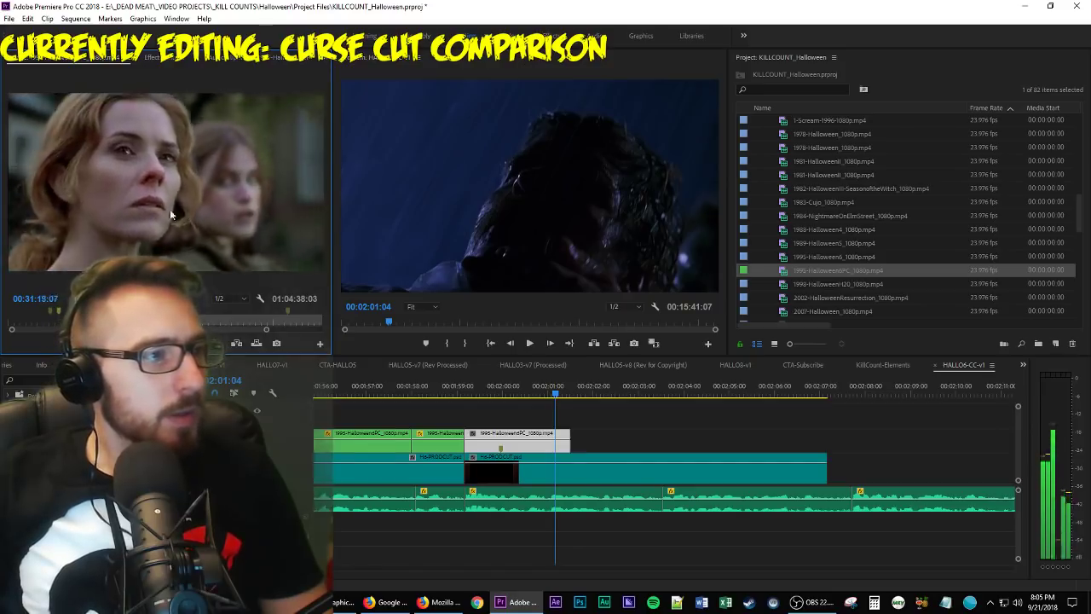
pyautogui.press('space')
pyautogui.press('o')
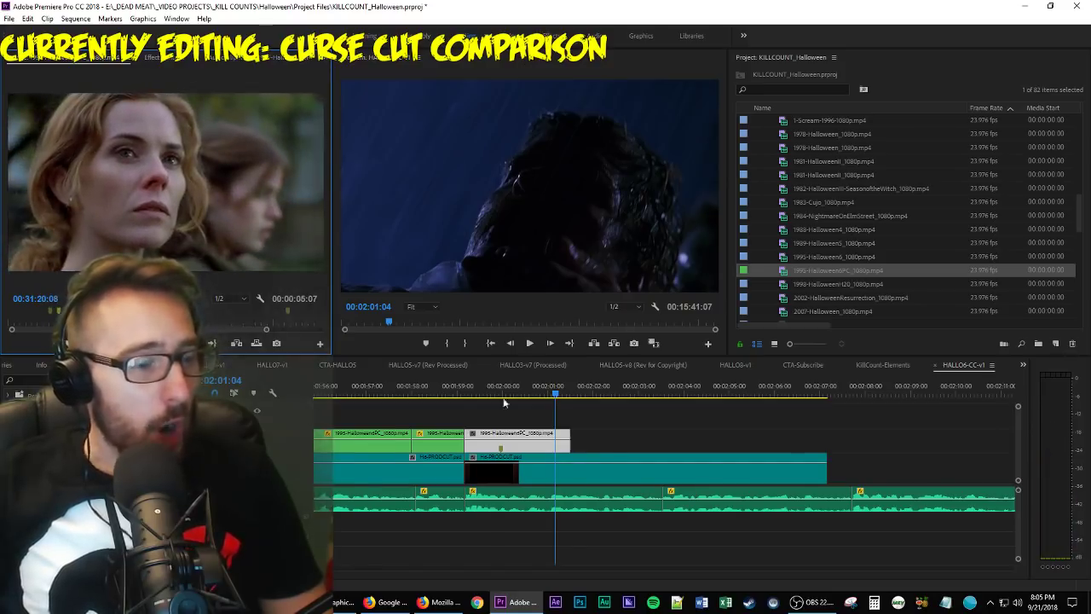
pyautogui.moveTo(503, 403); pyautogui.dragTo(564, 434)
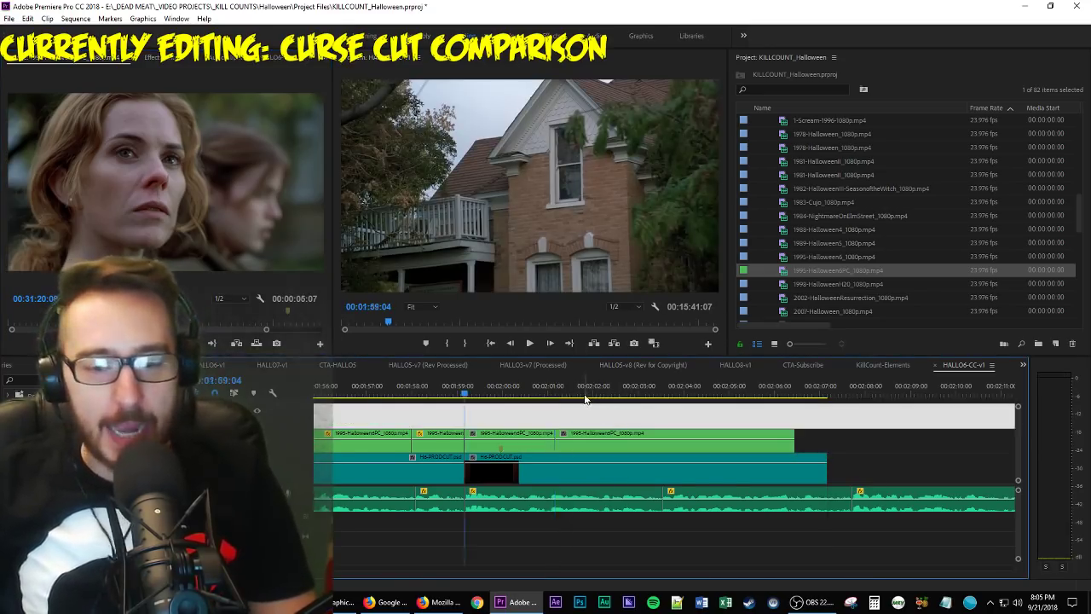
# Shift the brick house clip five frames later to start at 00:02:01:09, with the rain-soaked man's clip reaching up to it.
pyautogui.press('space')
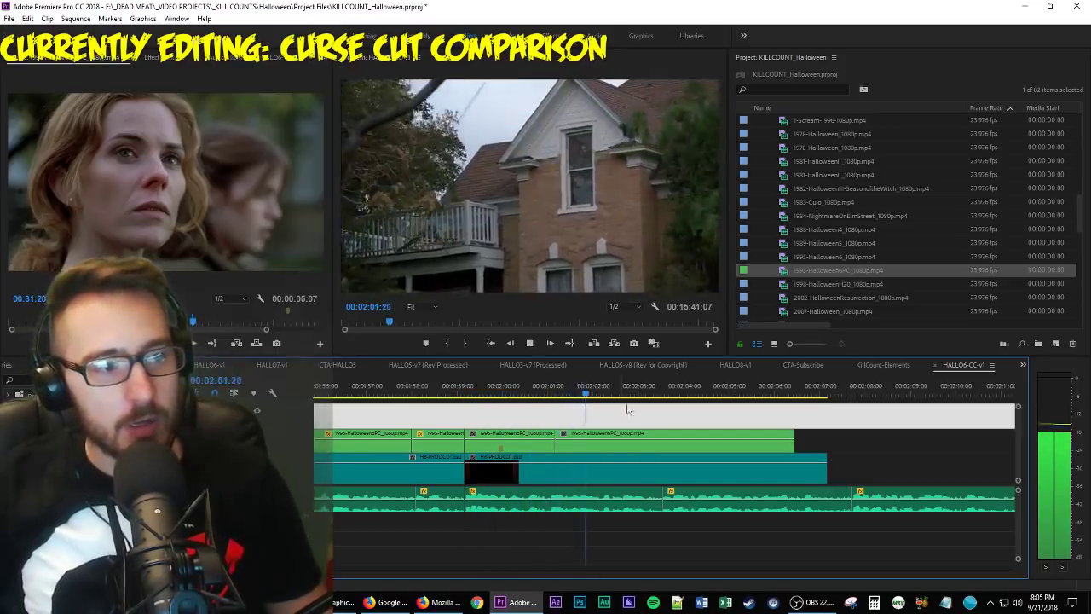
pyautogui.press('space')
pyautogui.click(580, 445)
pyautogui.press('Up')
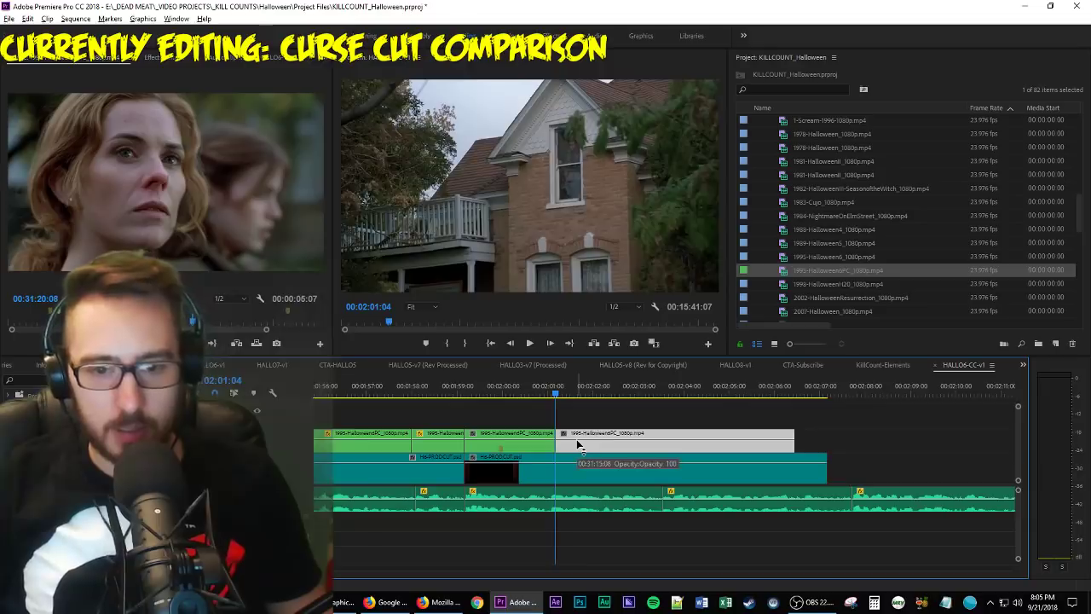
pyautogui.hotkey('alt', 'shift', 'Right')
# Extend the brick house clip and the producer's cut frame below it to the end of the narration phrase at 00:02:07:17.
pyautogui.press('space')
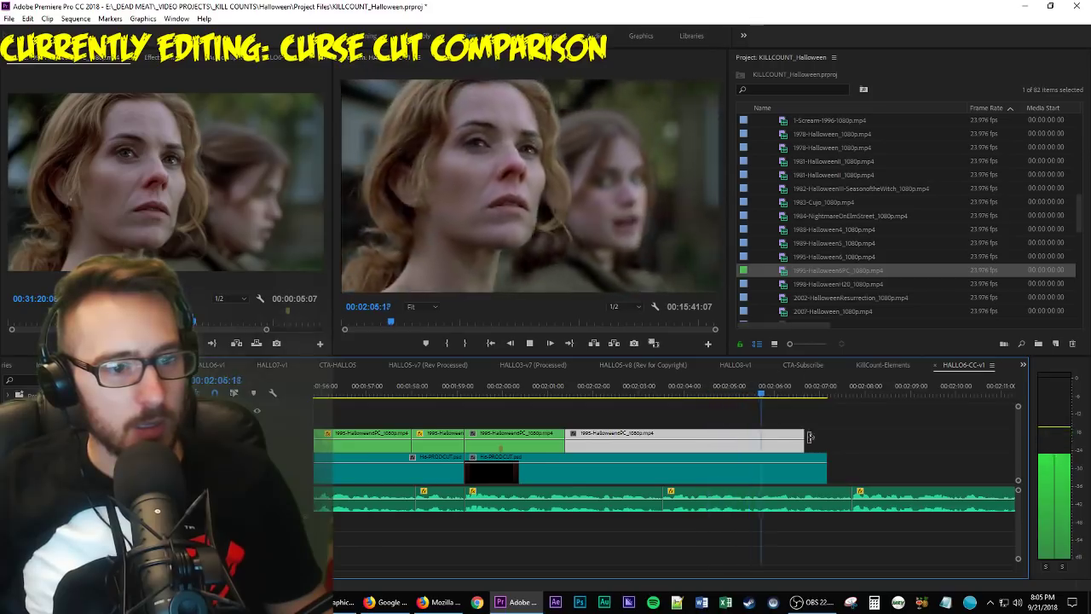
pyautogui.press('space')
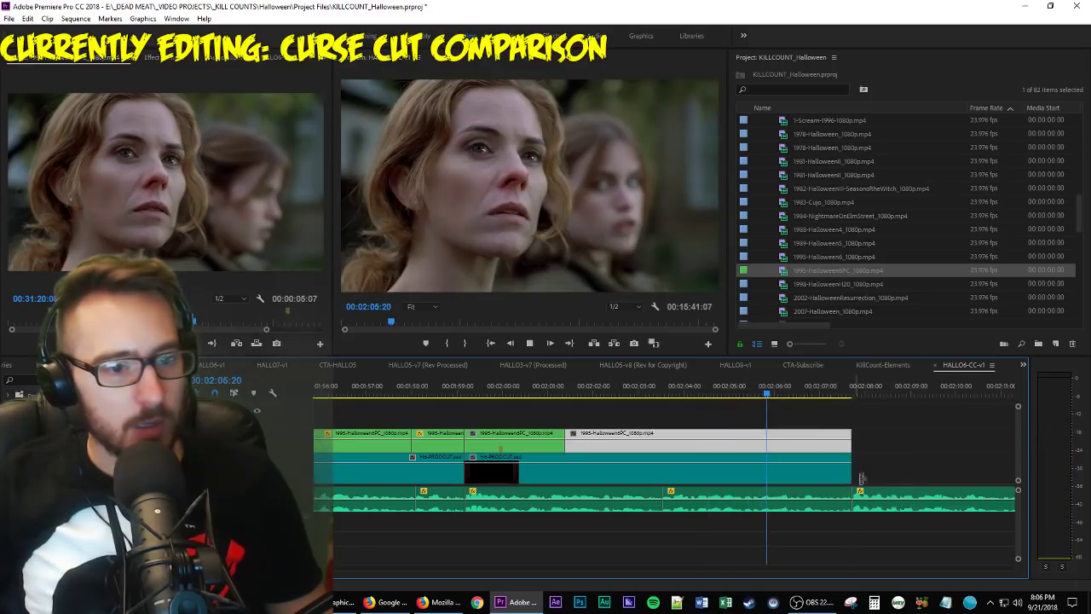
pyautogui.press('space')
pyautogui.click(928, 451)
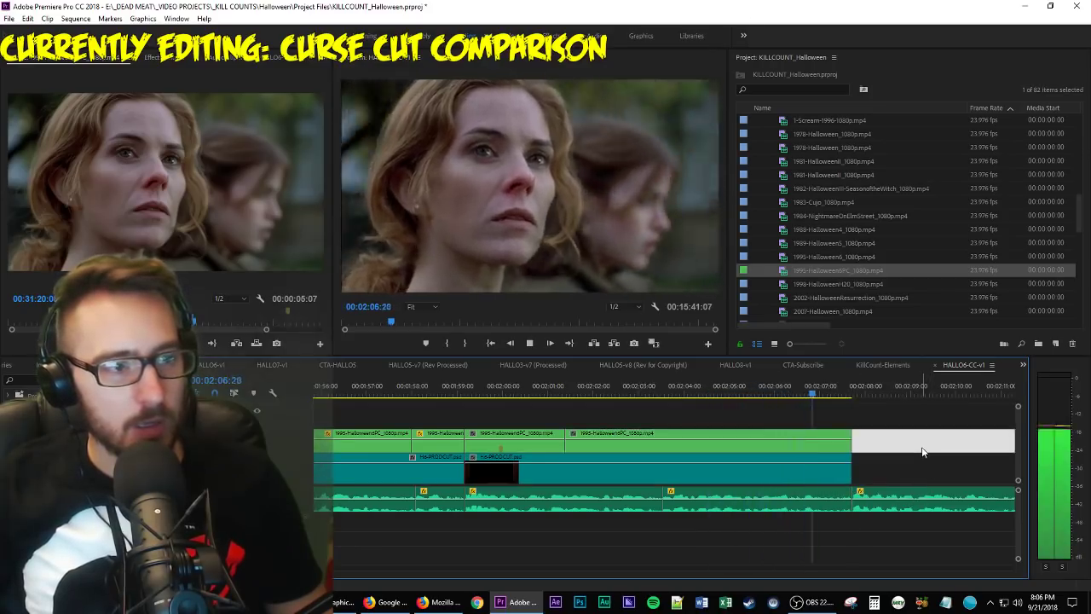
pyautogui.press('space')
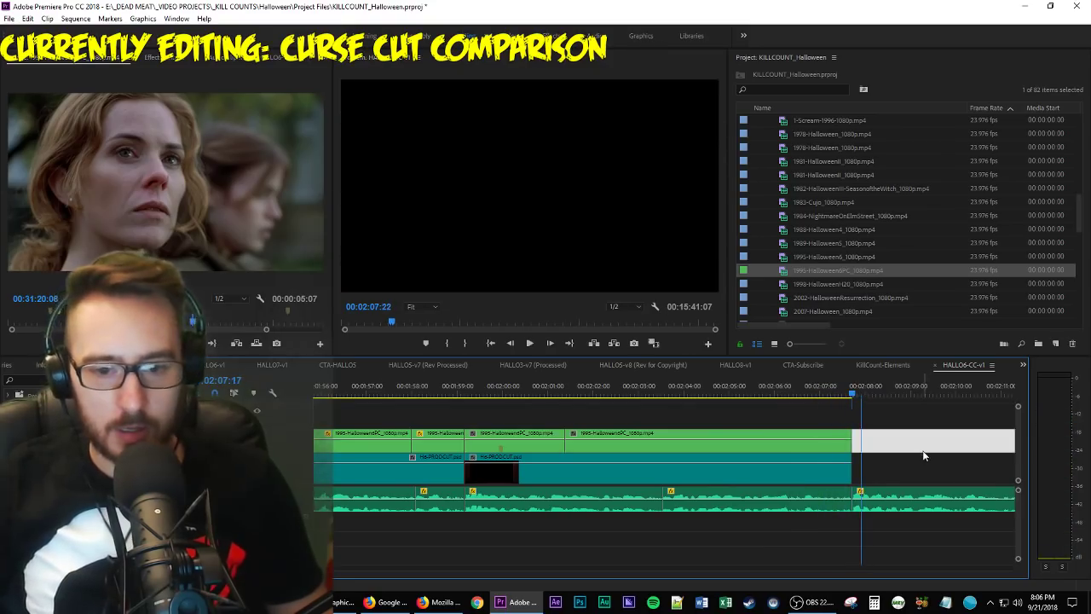
pyautogui.press('Up')
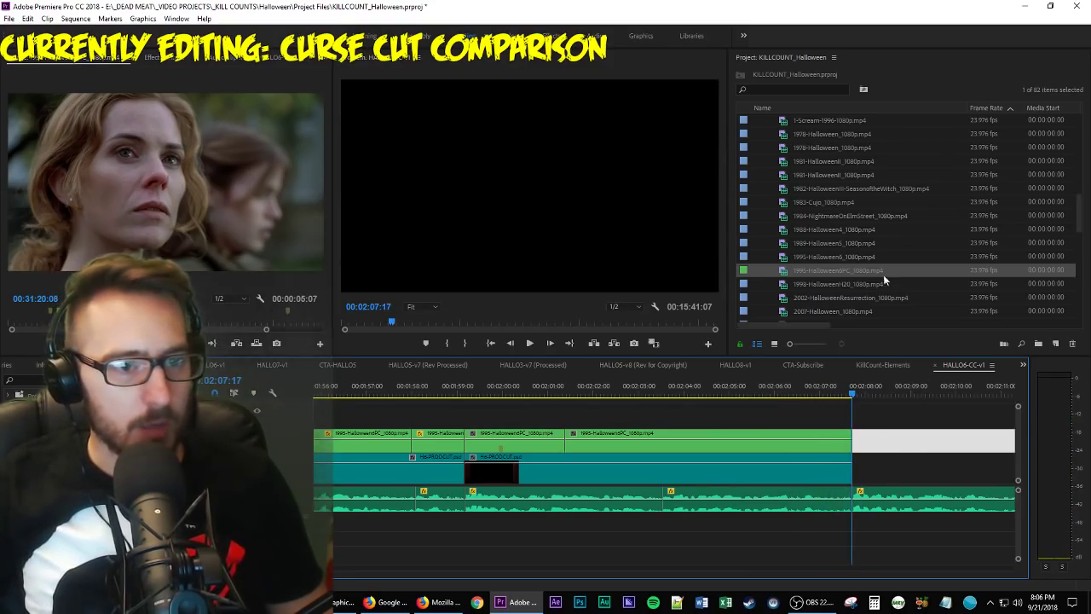
# Open 1995-Halloween6_1080p.mp4 and mark 00:00:05:15 of the brick house and watching woman, ending around 00:25:18.
pyautogui.doubleClick(861, 260)
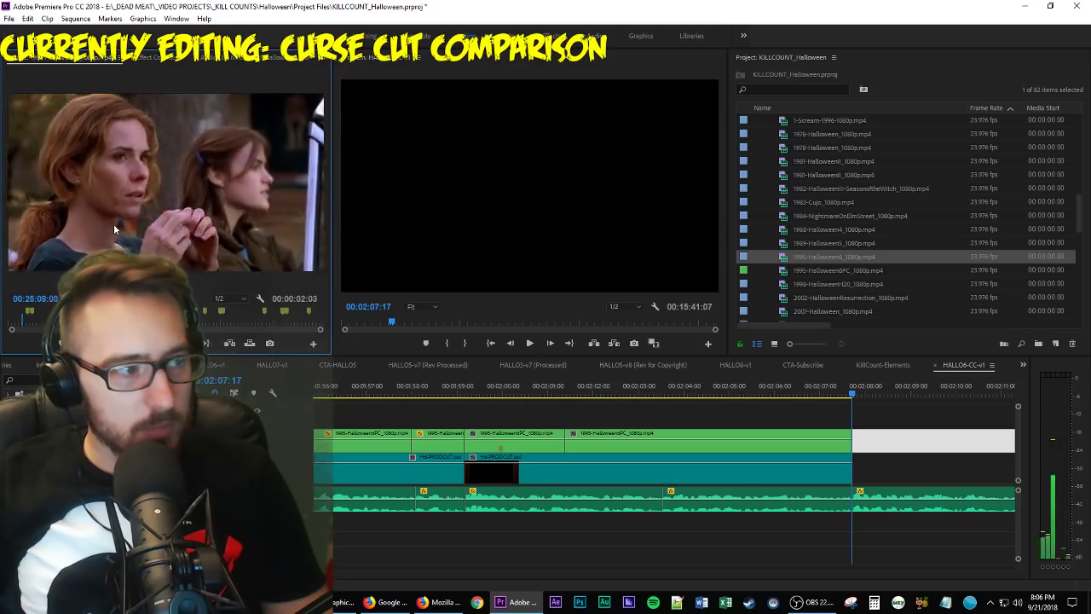
pyautogui.press('i')
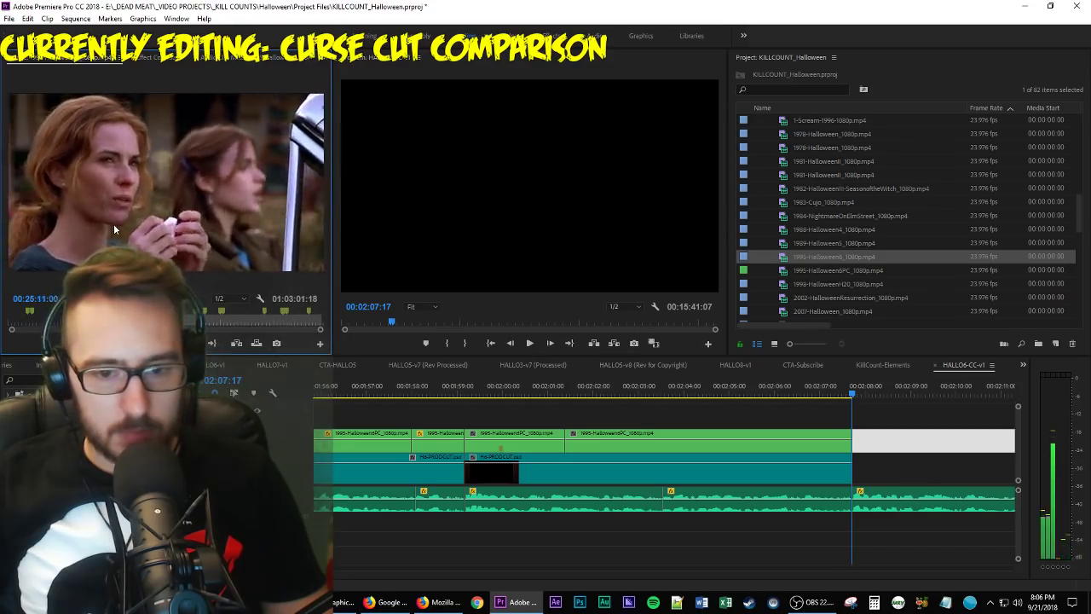
pyautogui.press('i')
pyautogui.press('i')
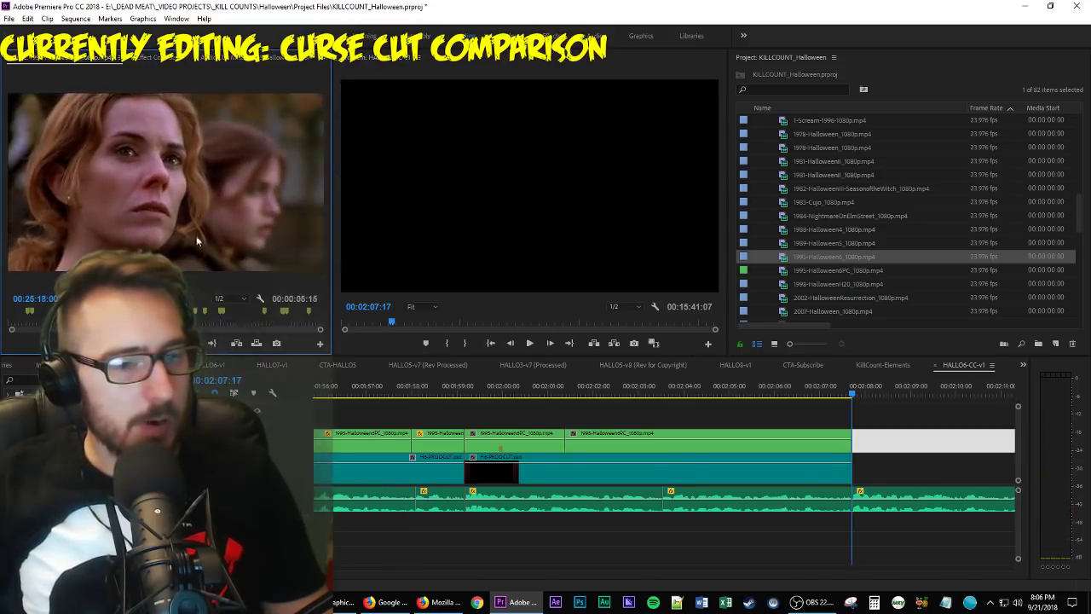
# Return to the HALLO6-CC-v1 sequence and play the framed brick house clip up to 00:02:04:06 to judge its timing against the narration.
pyautogui.click(436, 365)
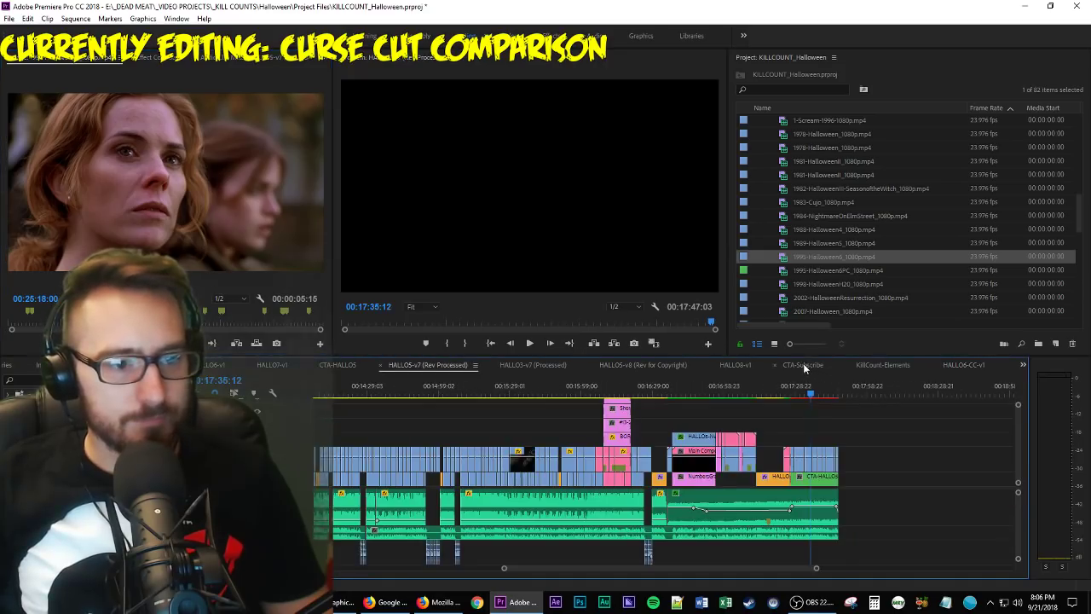
pyautogui.click(901, 367)
pyautogui.click(946, 367)
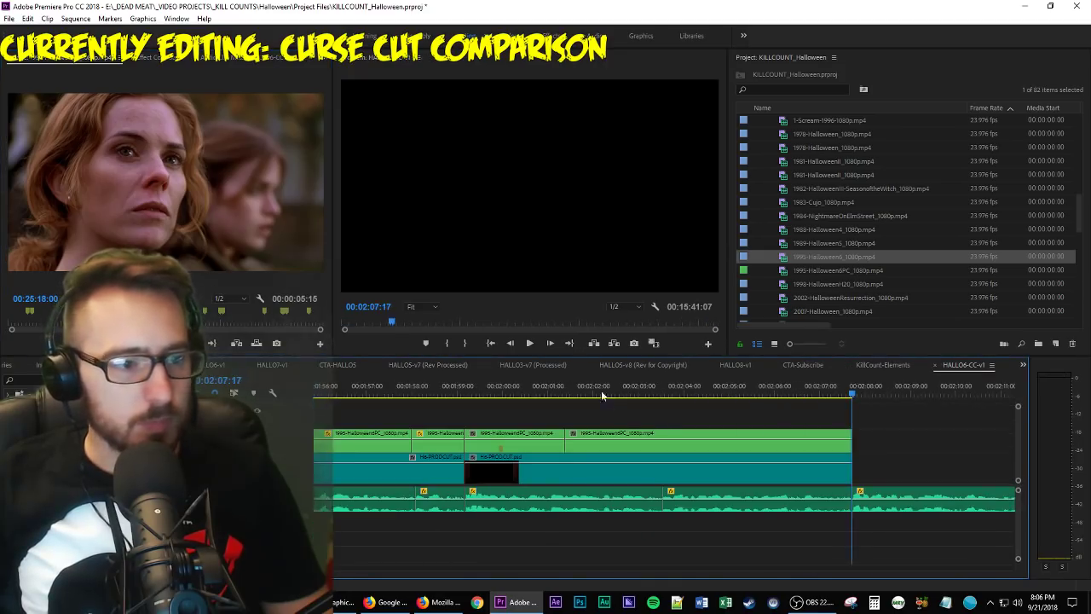
pyautogui.press('space')
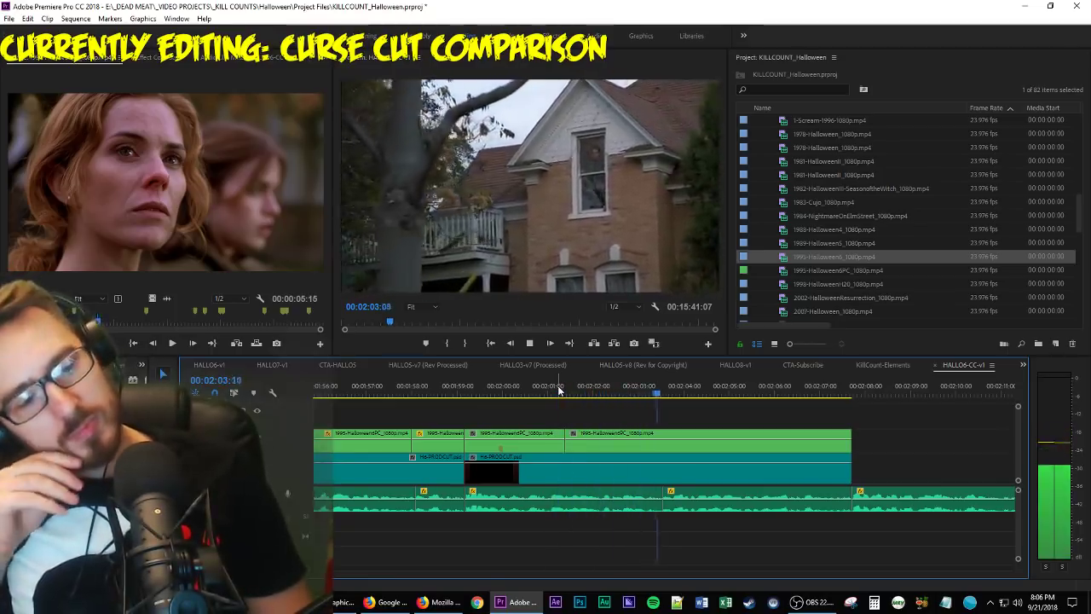
pyautogui.press('space')
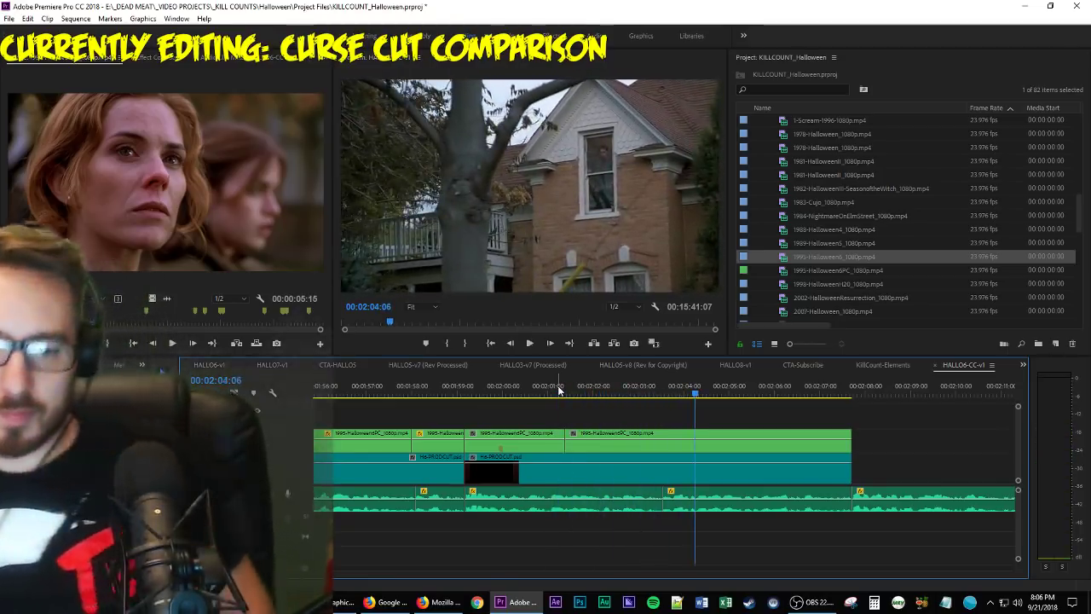
pyautogui.press('Left')
pyautogui.press('Left')
pyautogui.press('Left')
pyautogui.press('Left')
pyautogui.press('Left')
pyautogui.press('Left')
pyautogui.press('Left')
pyautogui.press('Left')
pyautogui.press('Down')
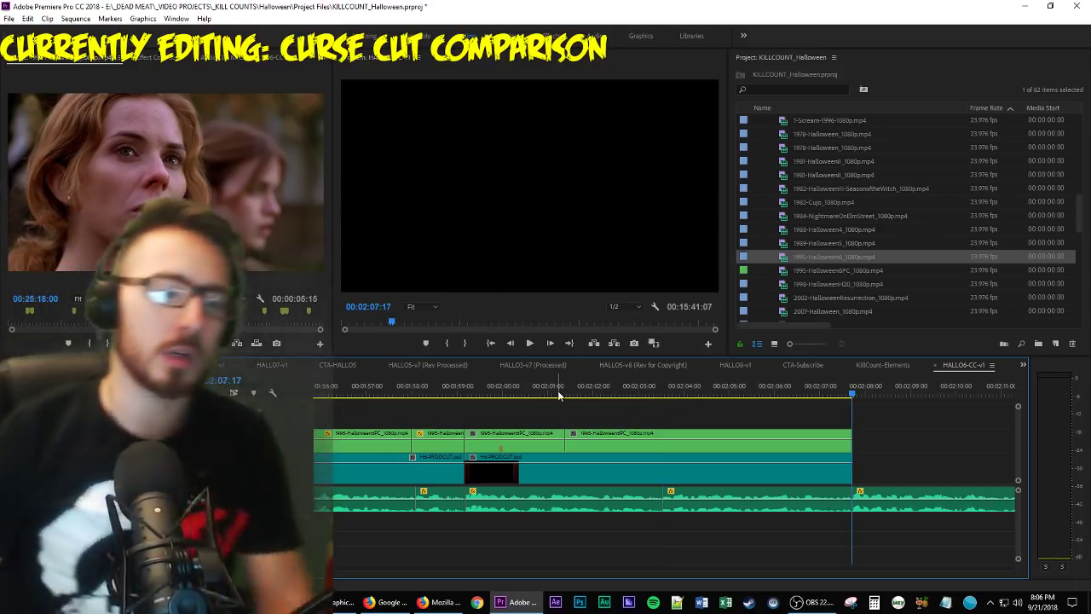
# Insert the marked Halloween6 film clip with its audio at 00:02:07:17 and raise its picture to the second video track.
pyautogui.press('.')
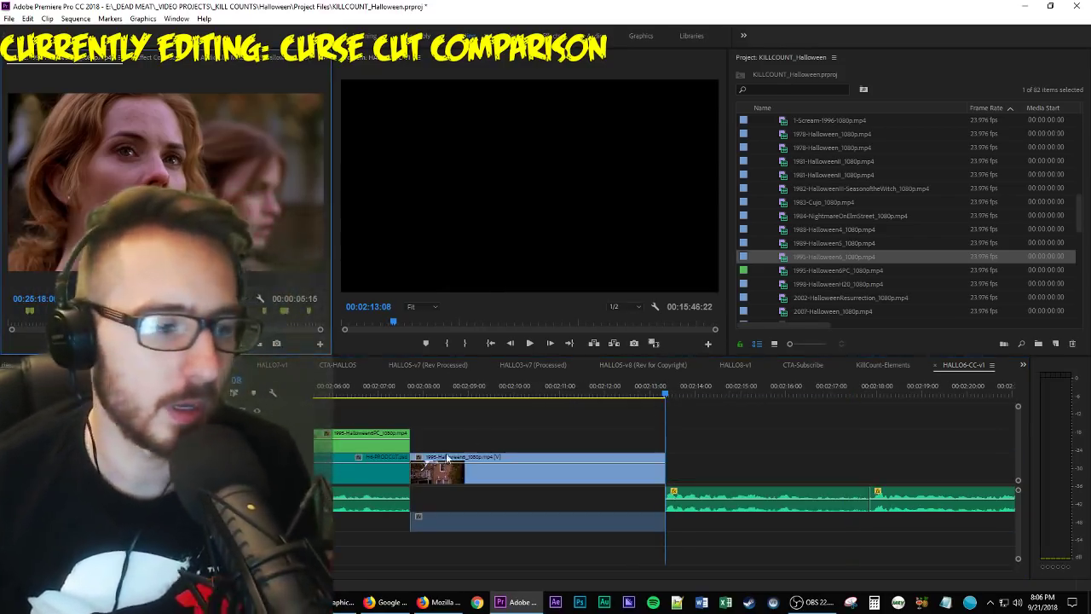
pyautogui.press('Up')
pyautogui.press('Up')
pyautogui.press('Up')
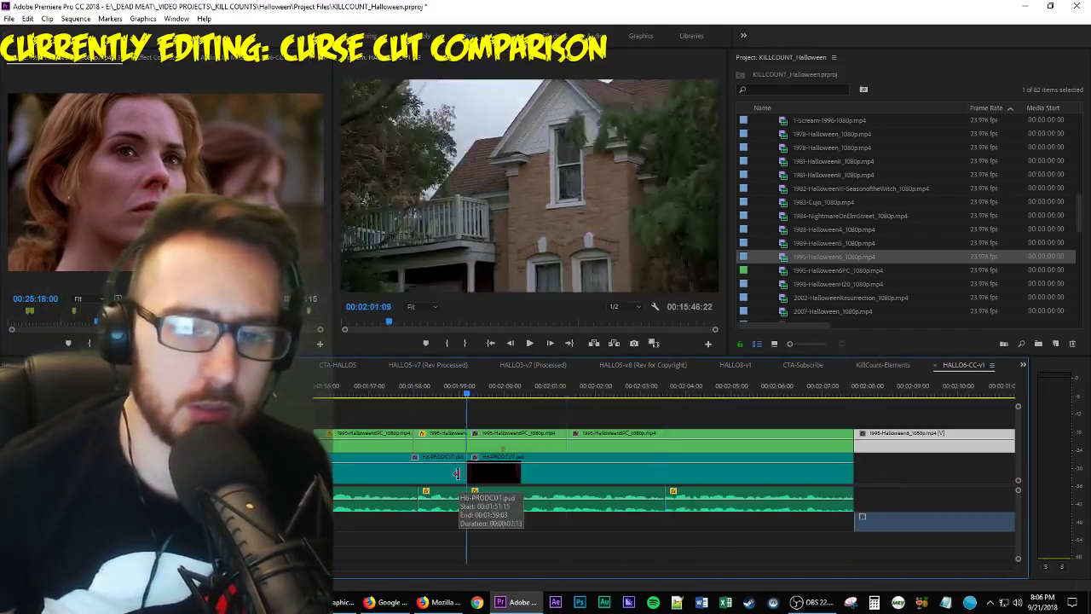
# Match the producer's cut source to the clip at 00:02:01:09 and mark 00:00:05:22 of the brick house scene ending at 00:31:20:18.
pyautogui.press('Down')
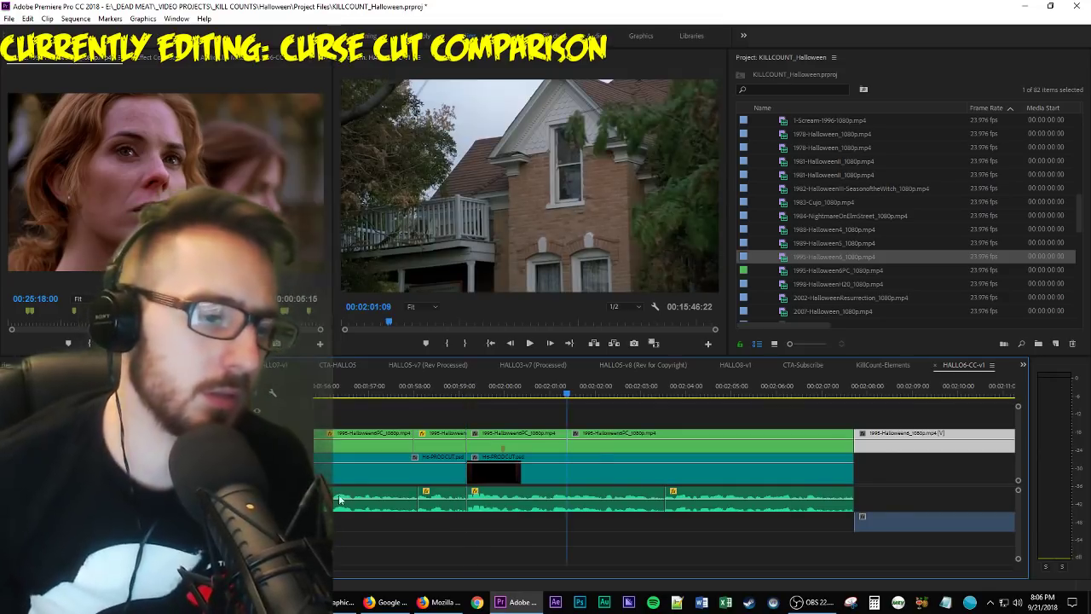
pyautogui.click(629, 443)
pyautogui.press('f')
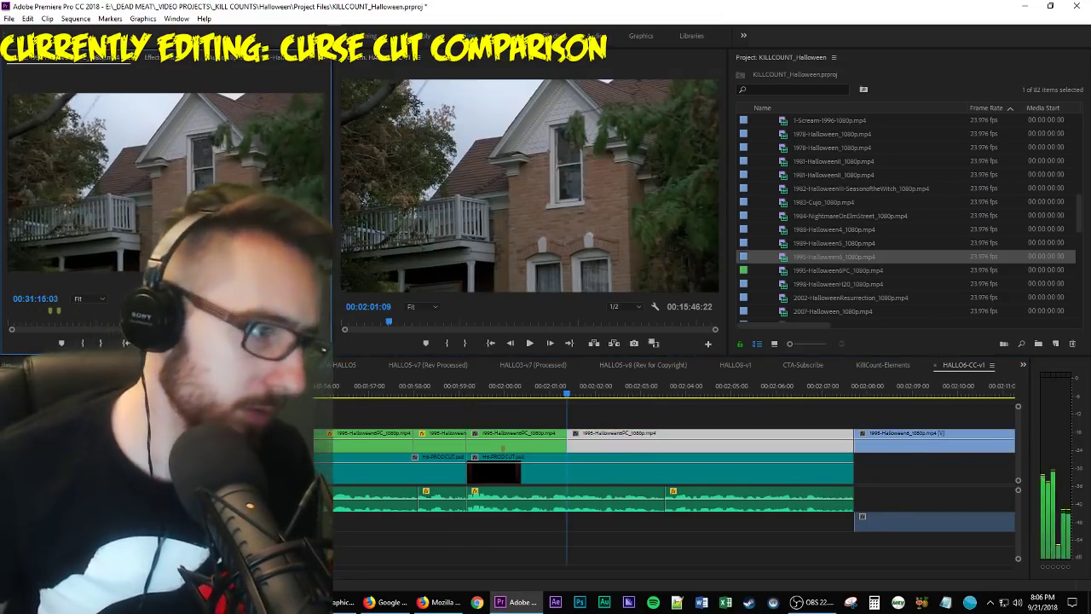
pyautogui.press('space')
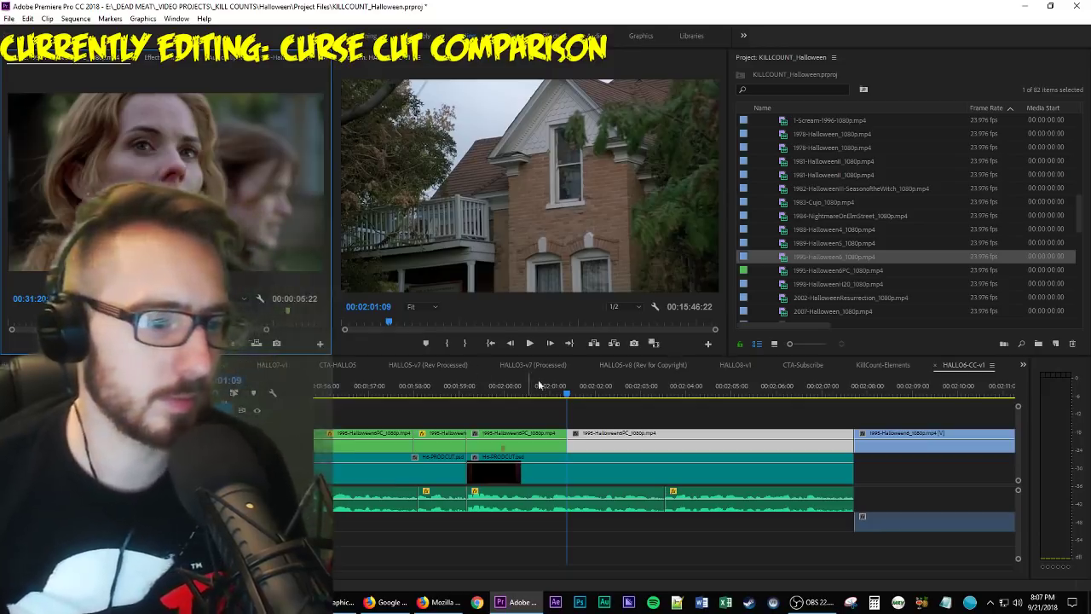
# Insert the marked producer's cut scene with audio at the narration break near 00:02:03:12 and raise its picture to the second video track.
pyautogui.click(627, 407)
pyautogui.press('Down')
pyautogui.click(264, 348)
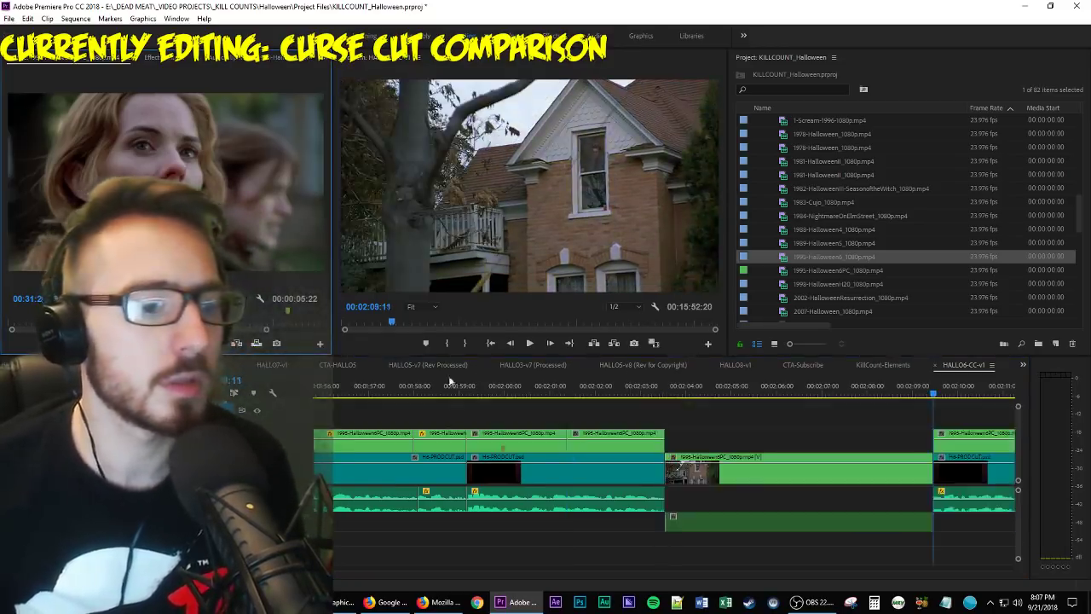
pyautogui.moveTo(729, 473); pyautogui.dragTo(628, 447)
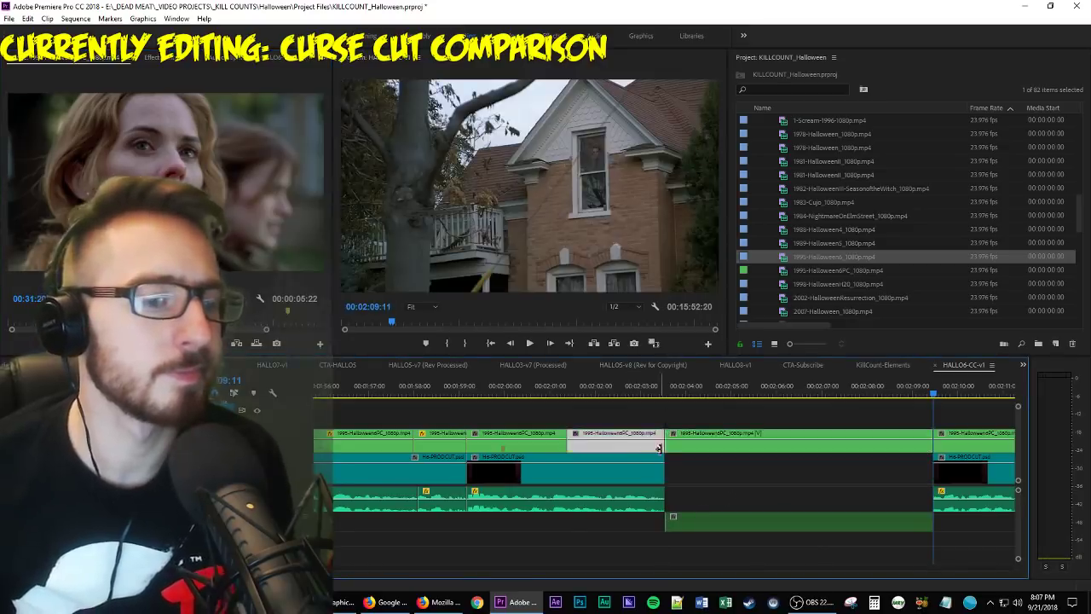
# Extend the inserted scene's picture back to 00:02:01:09 in place of the short house clip and play it against the narration.
pyautogui.press('Up')
pyautogui.press('space')
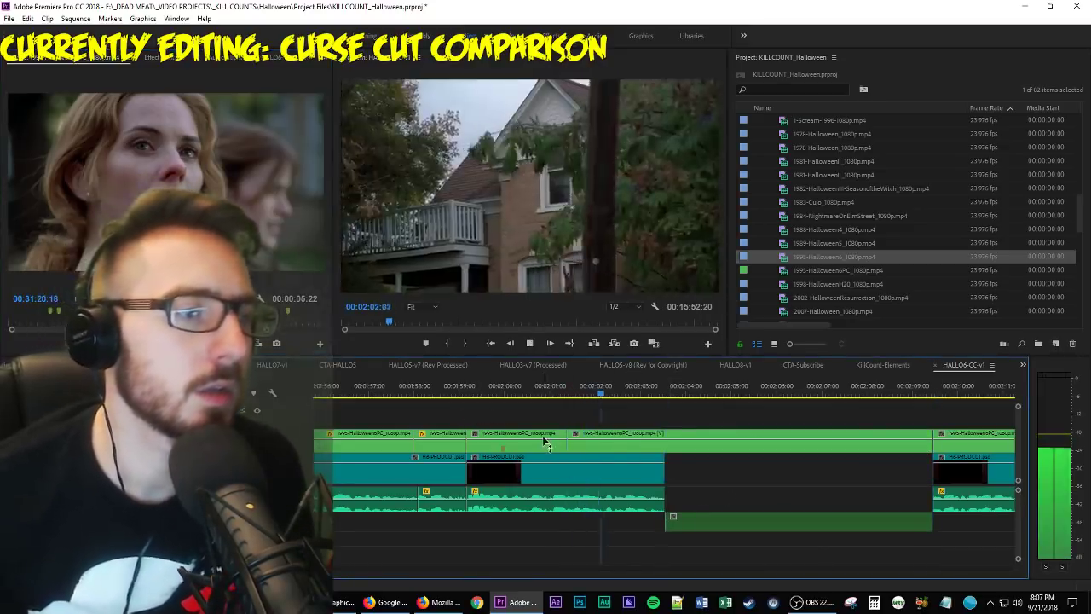
pyautogui.click(515, 394)
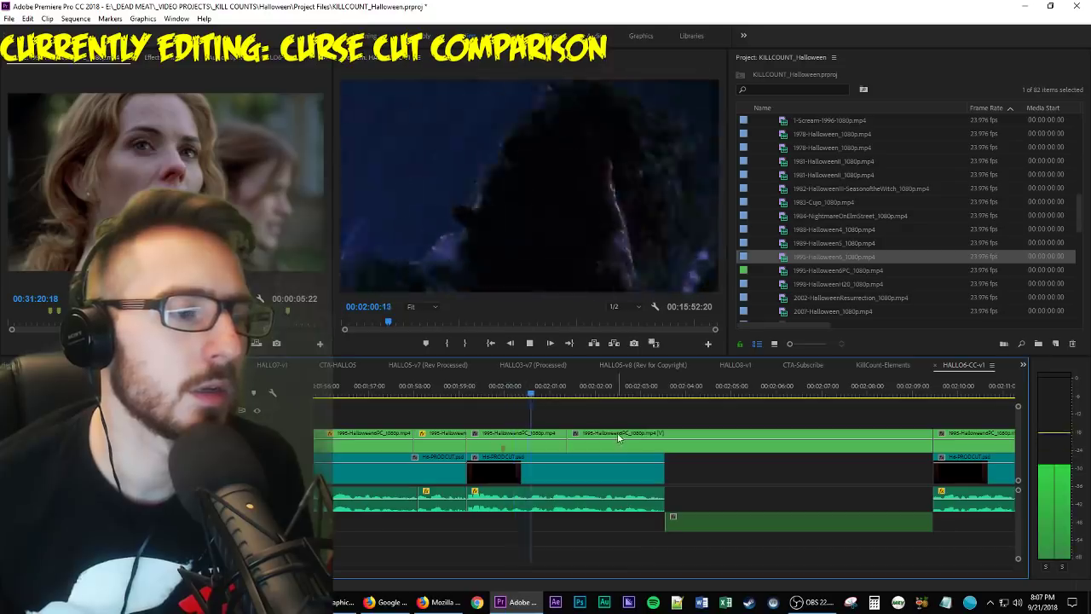
# Split the extended picture at the narration break and slip its first part so it ends on the woman before the house shot.
pyautogui.click(628, 445)
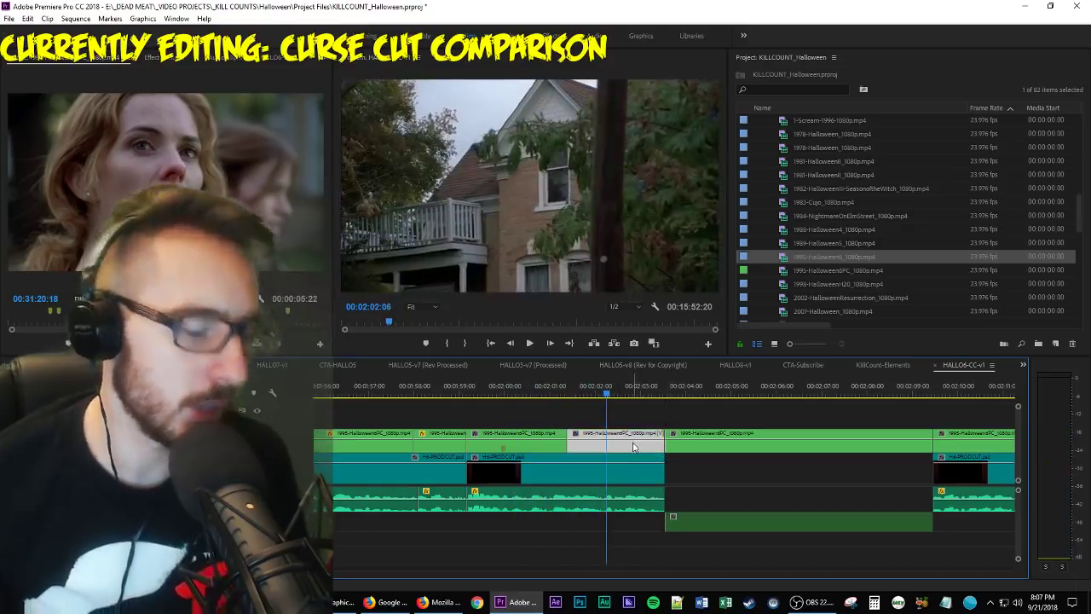
pyautogui.press('Up')
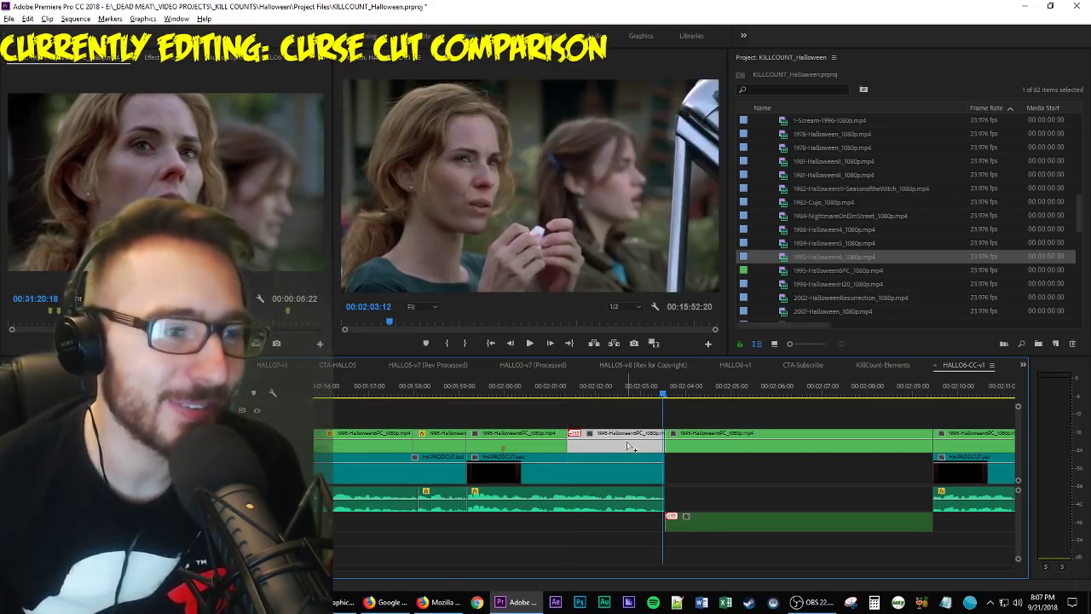
pyautogui.press('space')
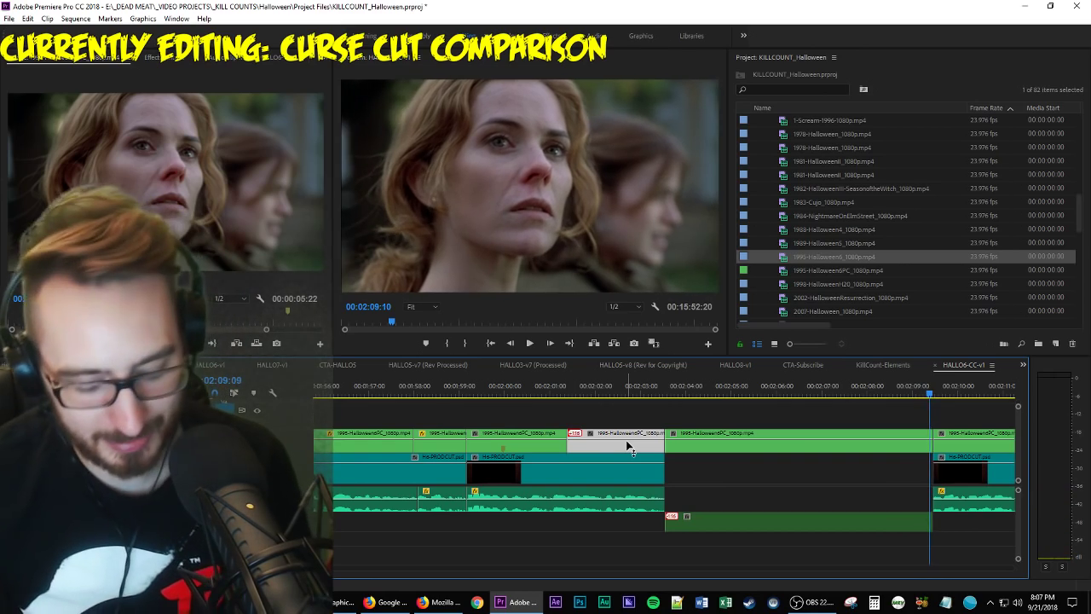
# Ripple-trim the end of the producer's cut scene to 00:02:09:09 and play on into the following narration.
pyautogui.press('Up')
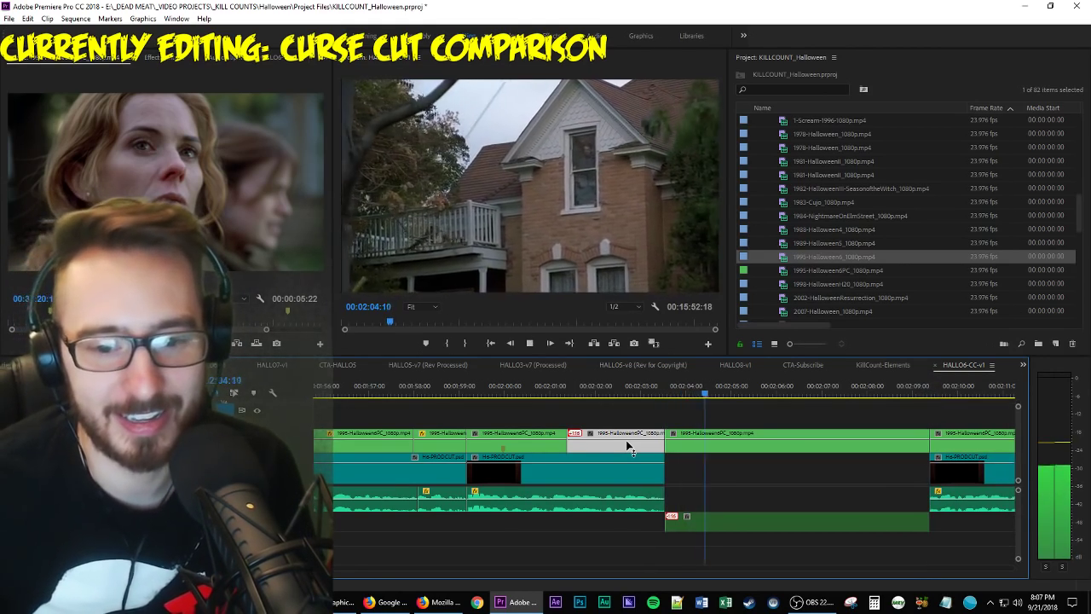
pyautogui.scroll(-5, 793, 468)
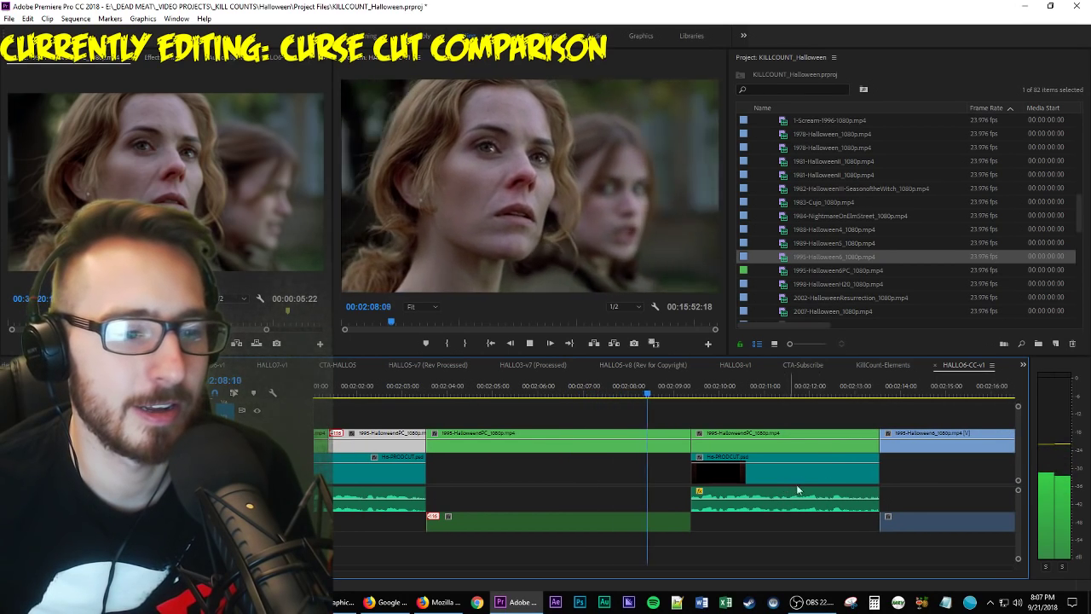
pyautogui.press('space')
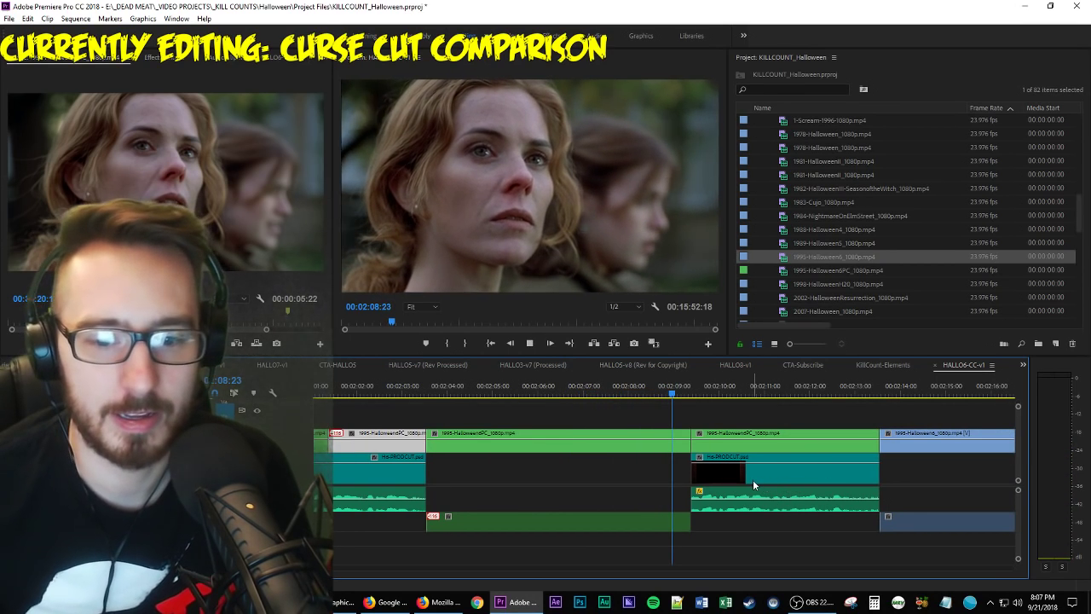
pyautogui.press('space')
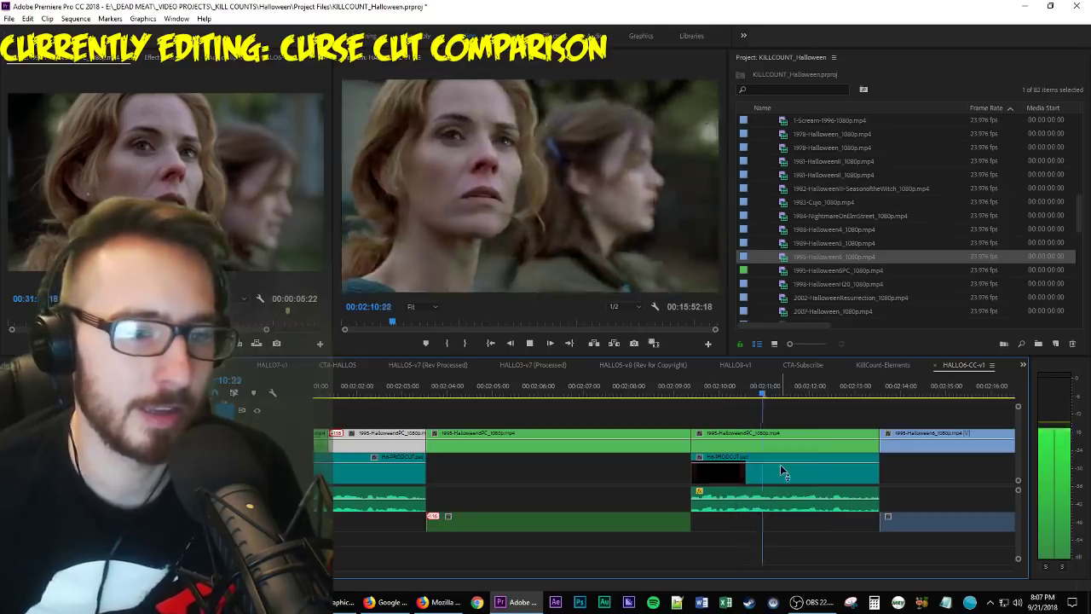
# Delete the leftover producer's cut clip after 00:02:09:09 and extend the start of the Halloween6 film clip back over that narration.
pyautogui.click(823, 447)
pyautogui.press('Delete')
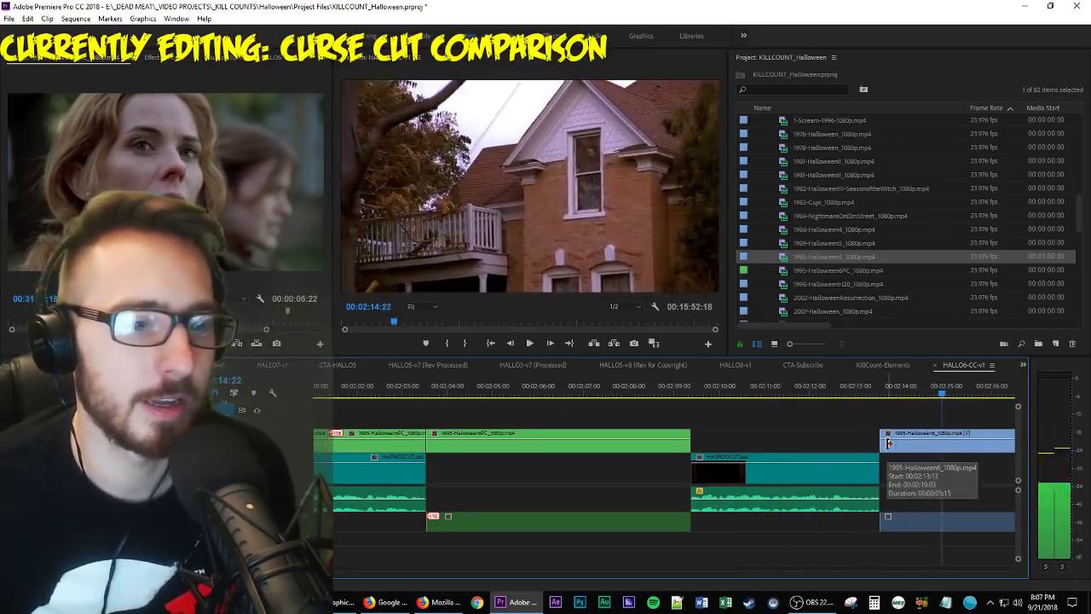
pyautogui.moveTo(889, 443); pyautogui.dragTo(693, 443)
pyautogui.click(769, 378)
pyautogui.press('space')
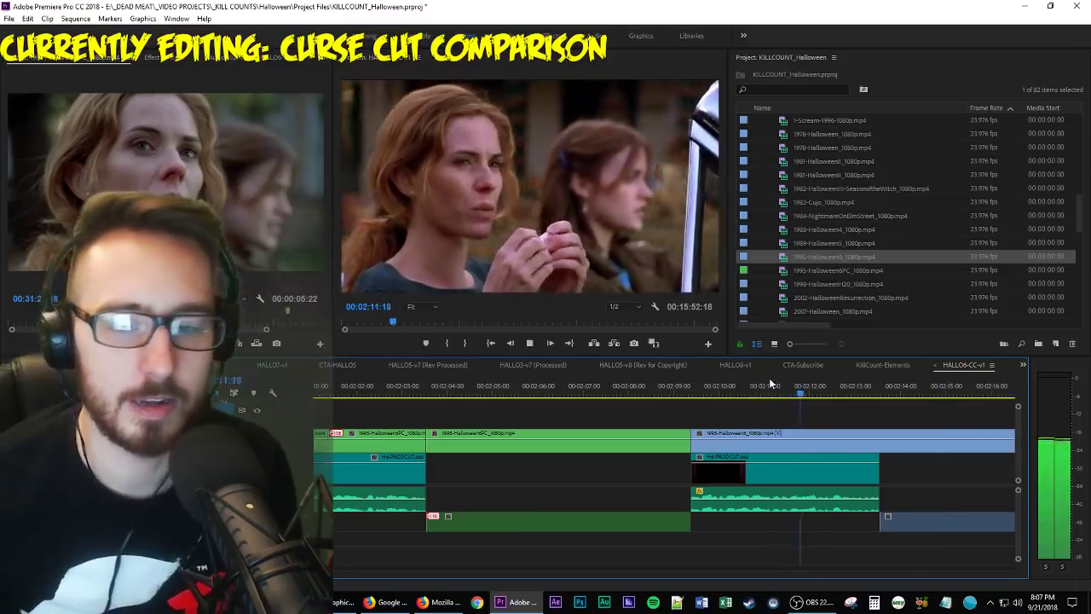
# End the narration and frame at 00:02:12:04 and close the gap so the film clip with its audio starts there at the house shot.
pyautogui.press('space')
pyautogui.press('i')
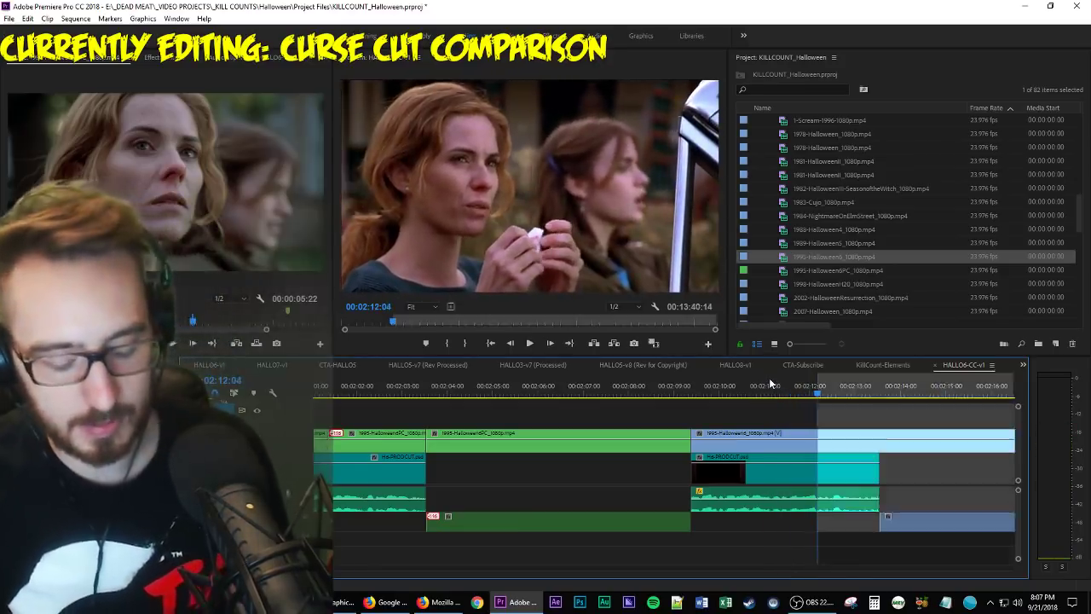
pyautogui.press(',')
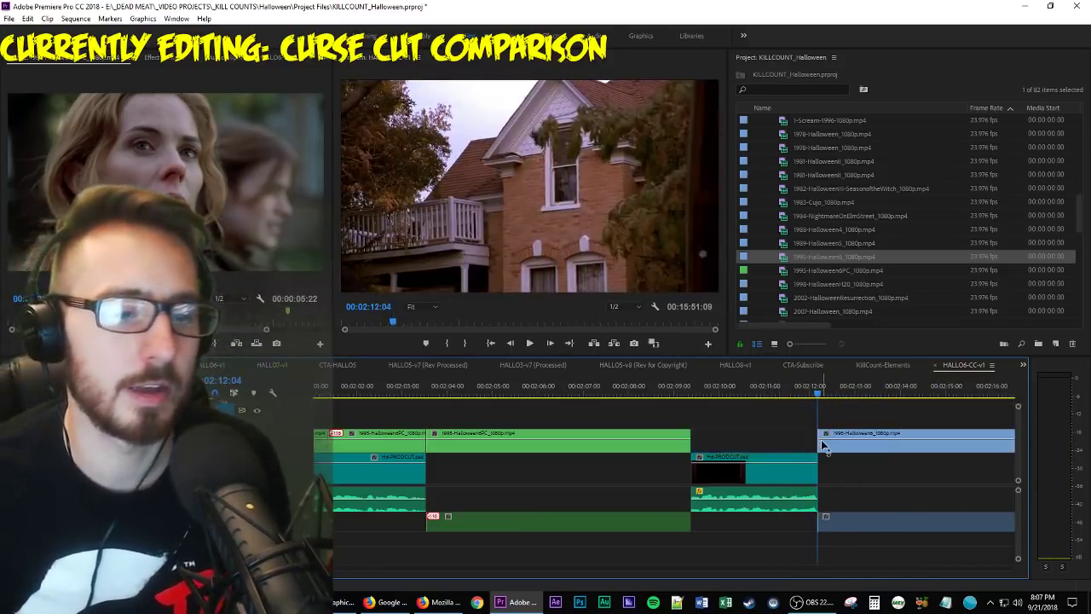
# Extend the start of the Halloween6 film clip back to 00:02:09:09 over the narration and play on into the following narration.
pyautogui.click(844, 440)
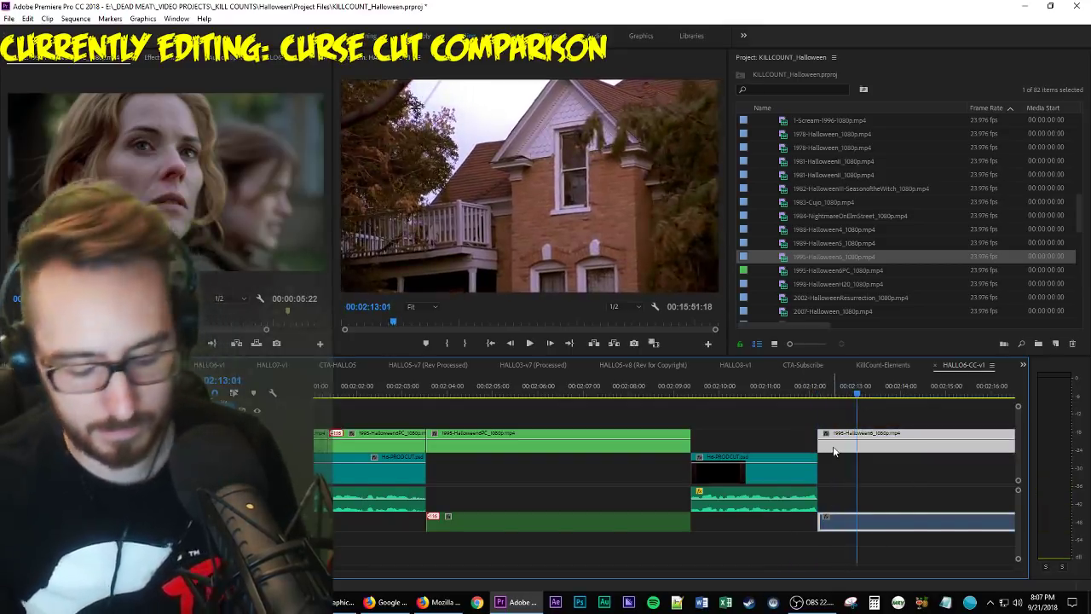
pyautogui.press('space')
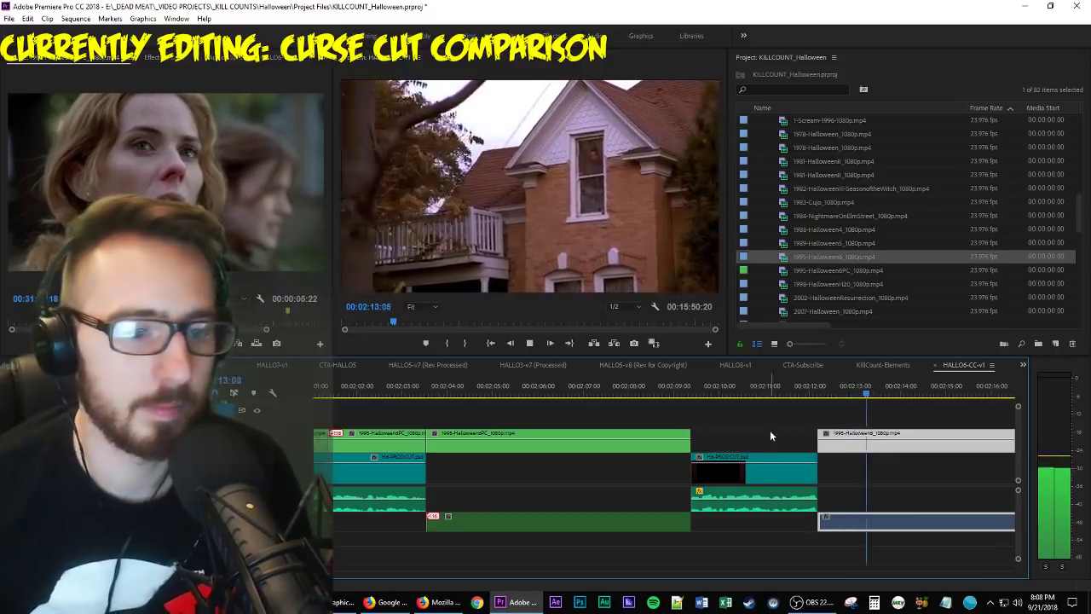
pyautogui.click(834, 450)
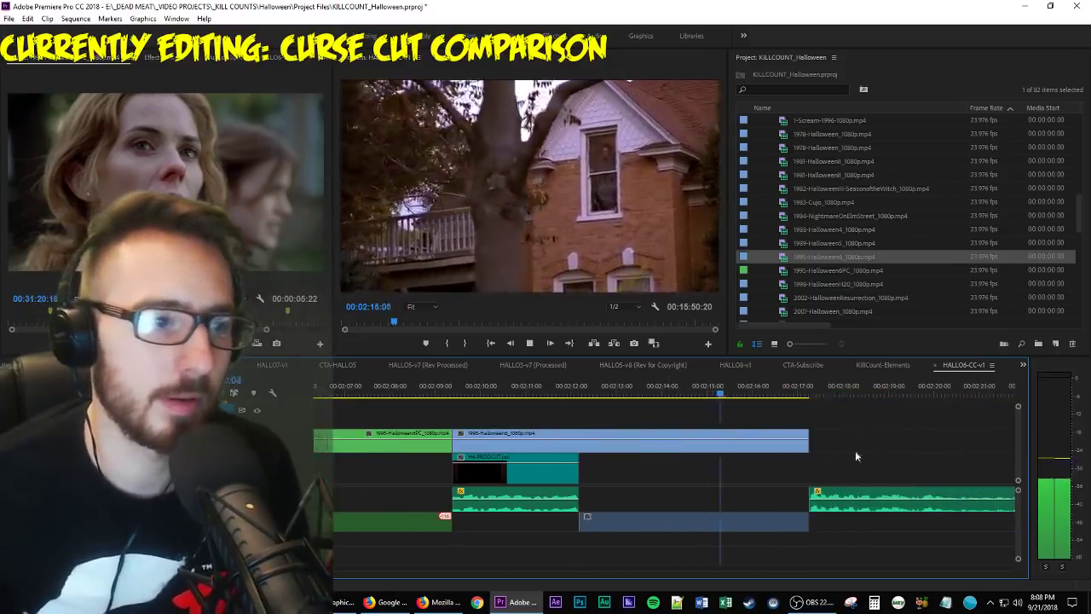
pyautogui.click(872, 453)
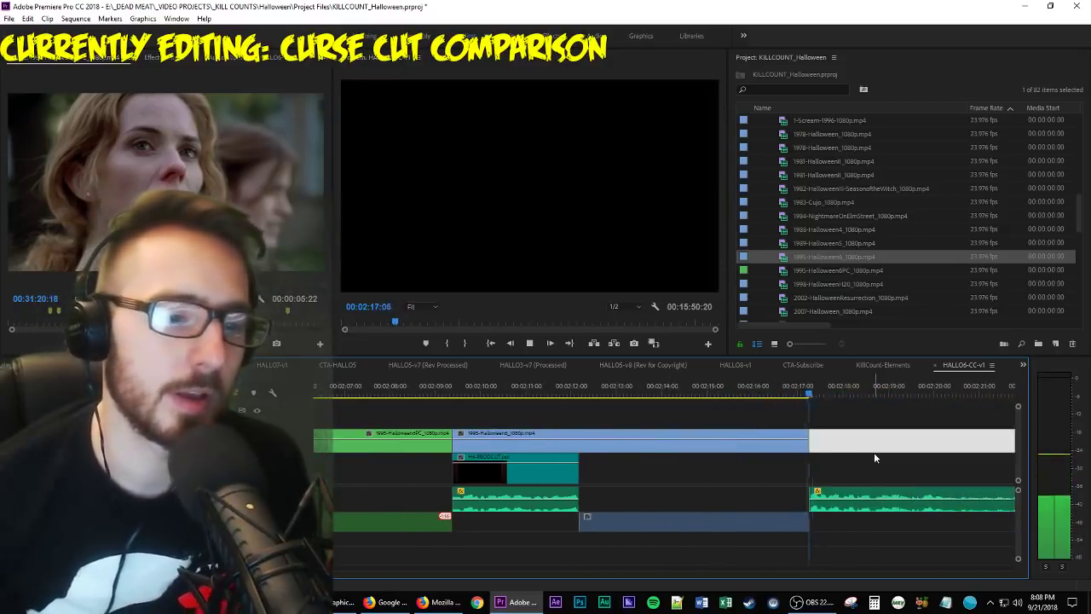
pyautogui.press('space')
pyautogui.scroll(5, 563, 474)
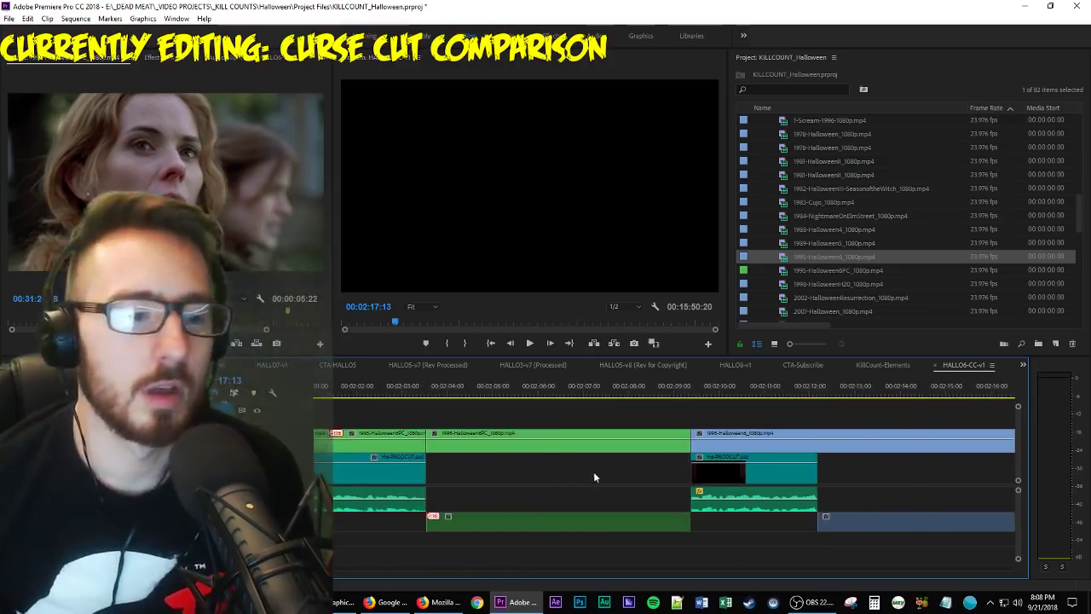
# Replace the narration's frame with H6-THEATCUT.psd up to the film clip's end, and extend the preceding PRODCUT frame to 00:02:09:09.
pyautogui.press('-')
pyautogui.press('Delete')
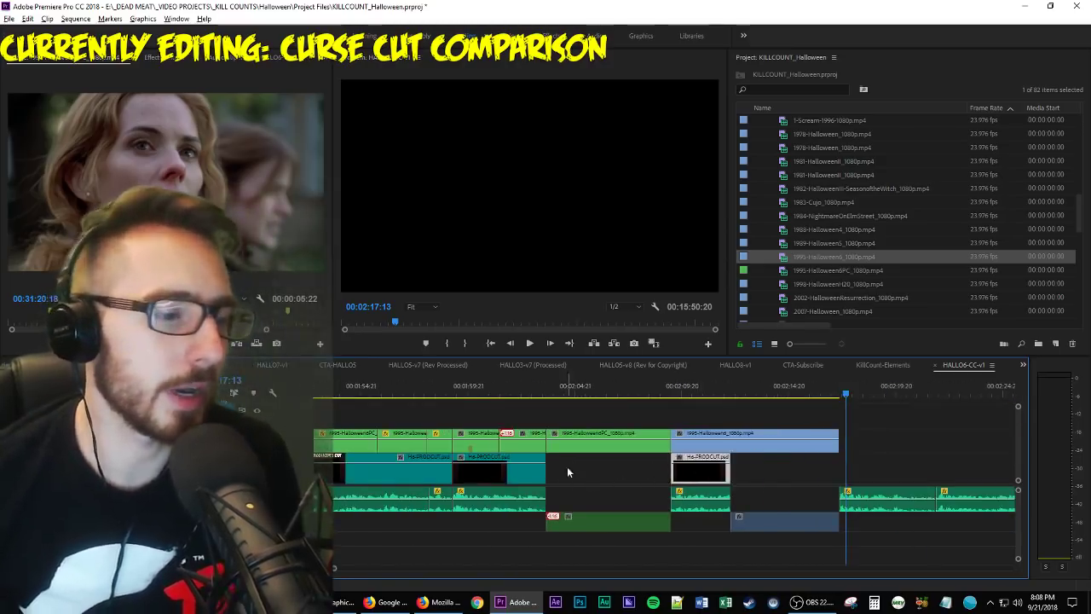
pyautogui.press('-')
pyautogui.press('-')
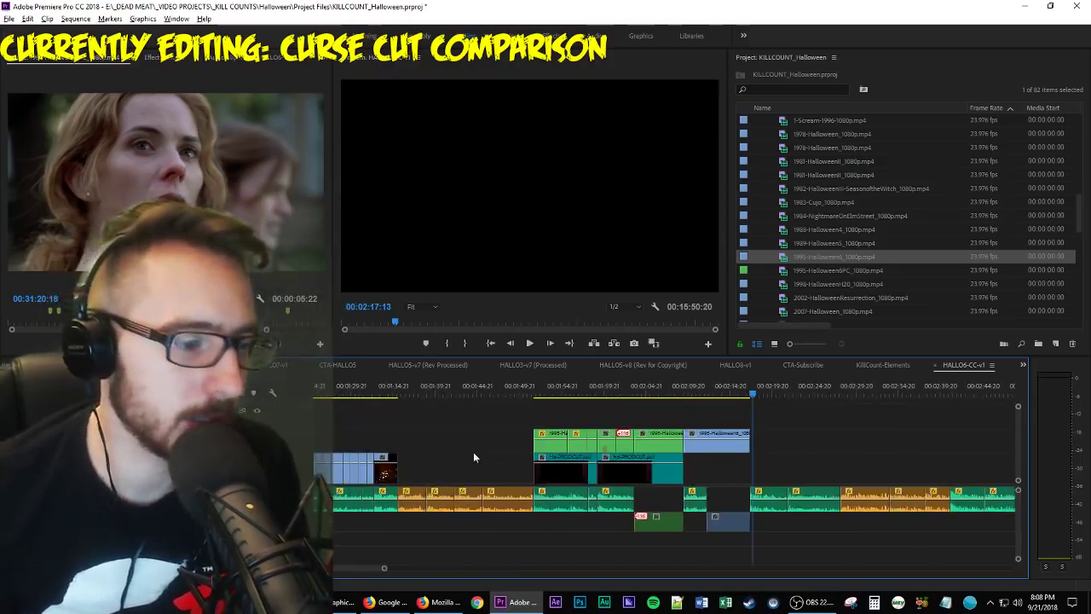
pyautogui.press('=')
pyautogui.press('=')
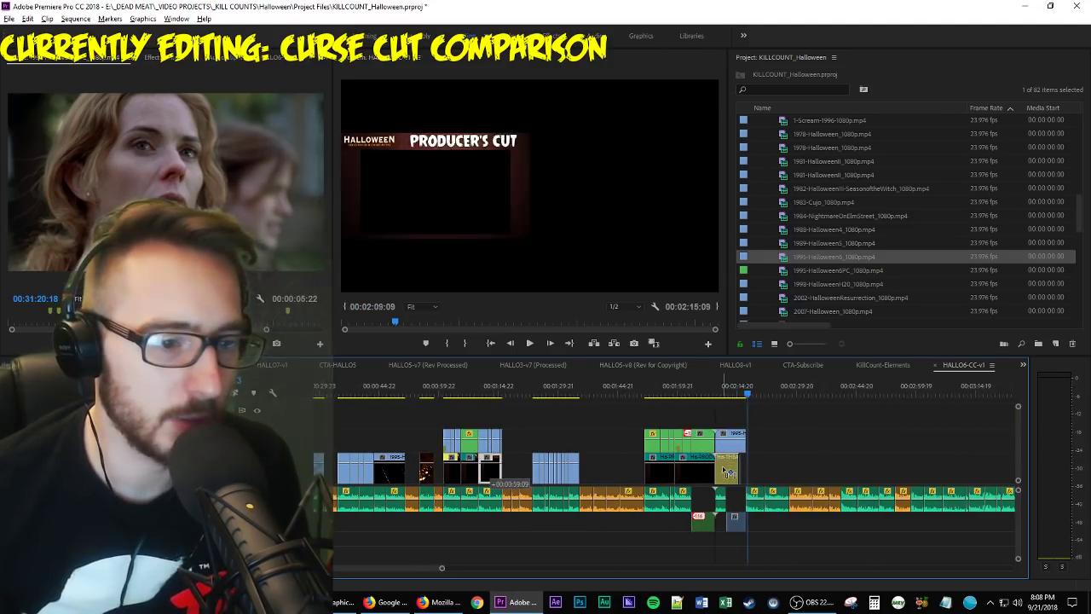
pyautogui.press('=')
pyautogui.press('=')
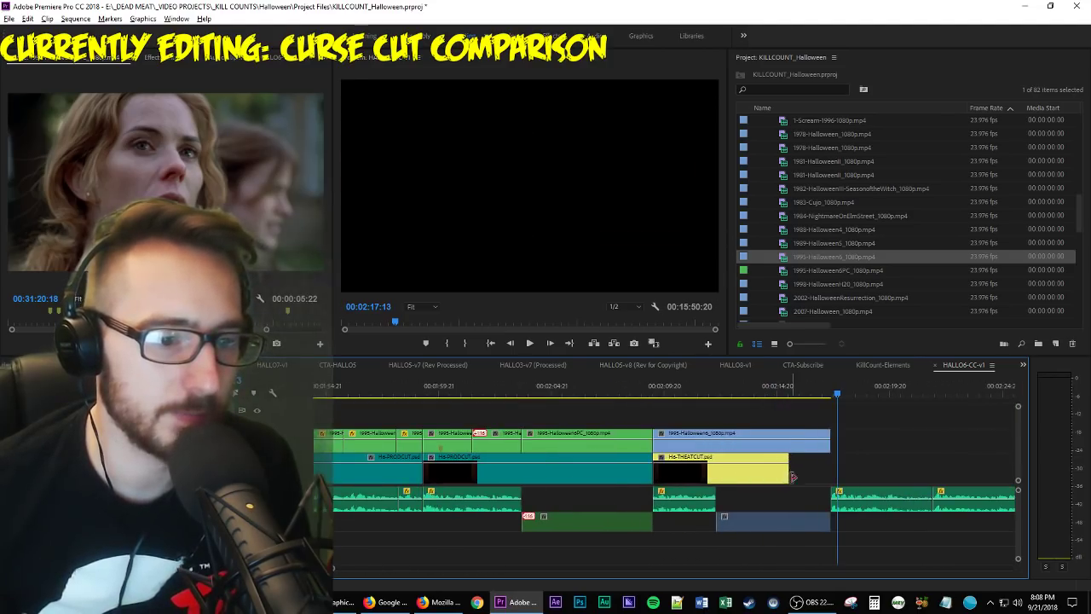
pyautogui.scroll(1, 650, 495)
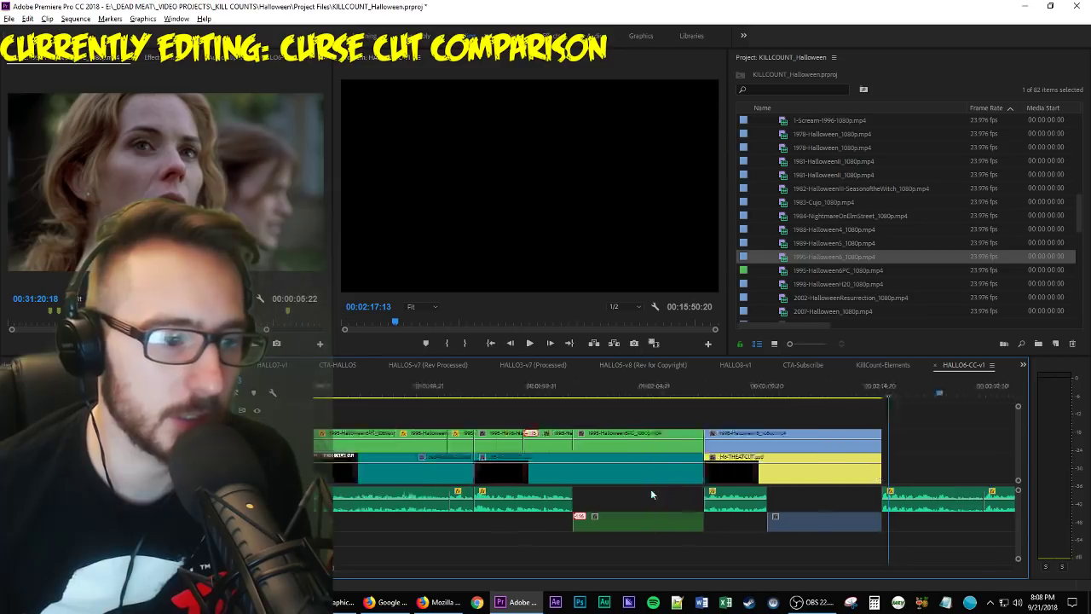
# Copy the position 960, 602 and scale 79 from the first framed producer's cut clip to the following unframed clips and play them back.
pyautogui.scroll(4, 635, 485)
pyautogui.hotkey('shift', '5')
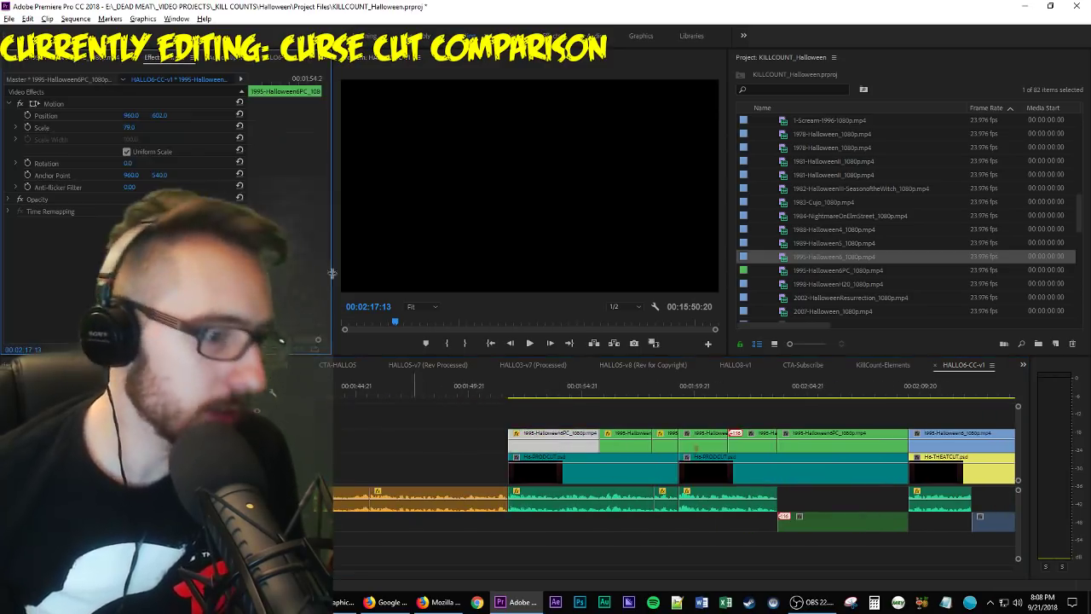
pyautogui.moveTo(695, 408); pyautogui.dragTo(977, 436)
pyautogui.click(532, 395)
pyautogui.press('space')
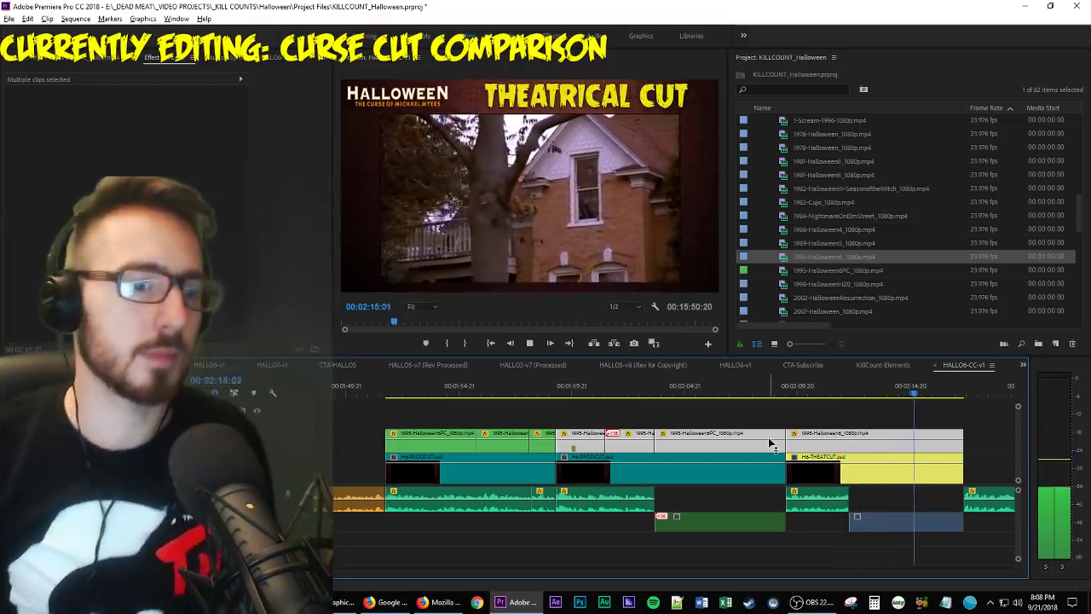
# Split the theatrical clip where the narration ends, start its first part on the two women, and play on into the next narration.
pyautogui.click(855, 448)
pyautogui.press('space')
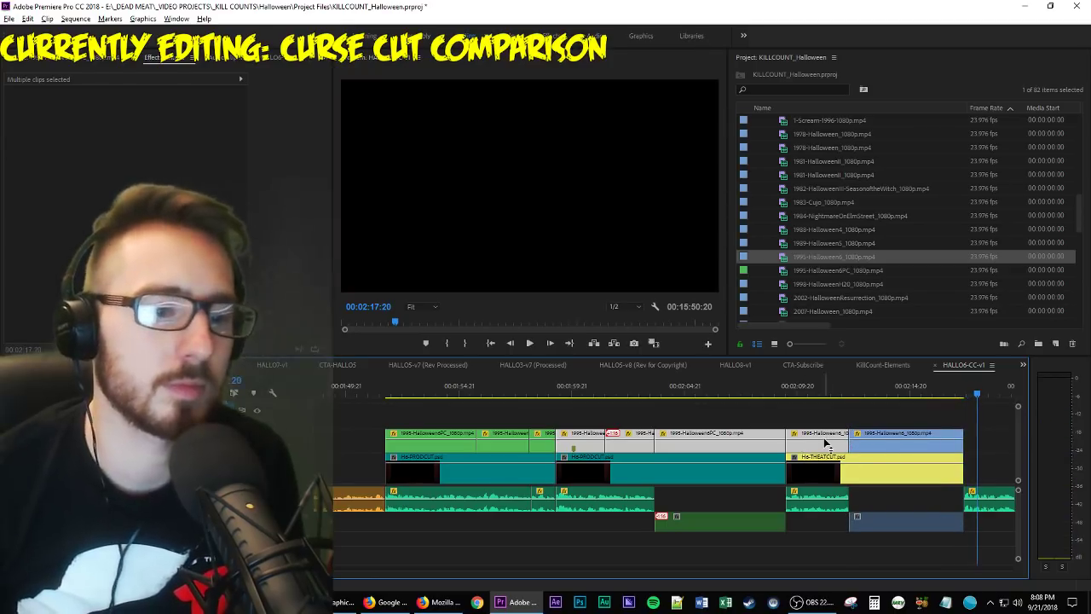
pyautogui.click(825, 444)
pyautogui.press('Left')
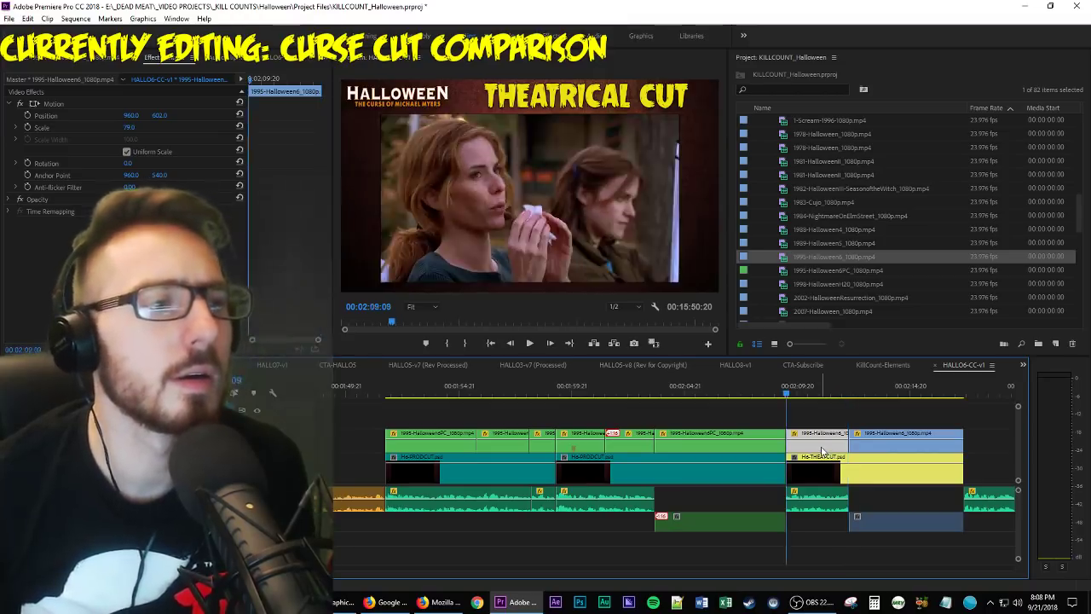
pyautogui.press('space')
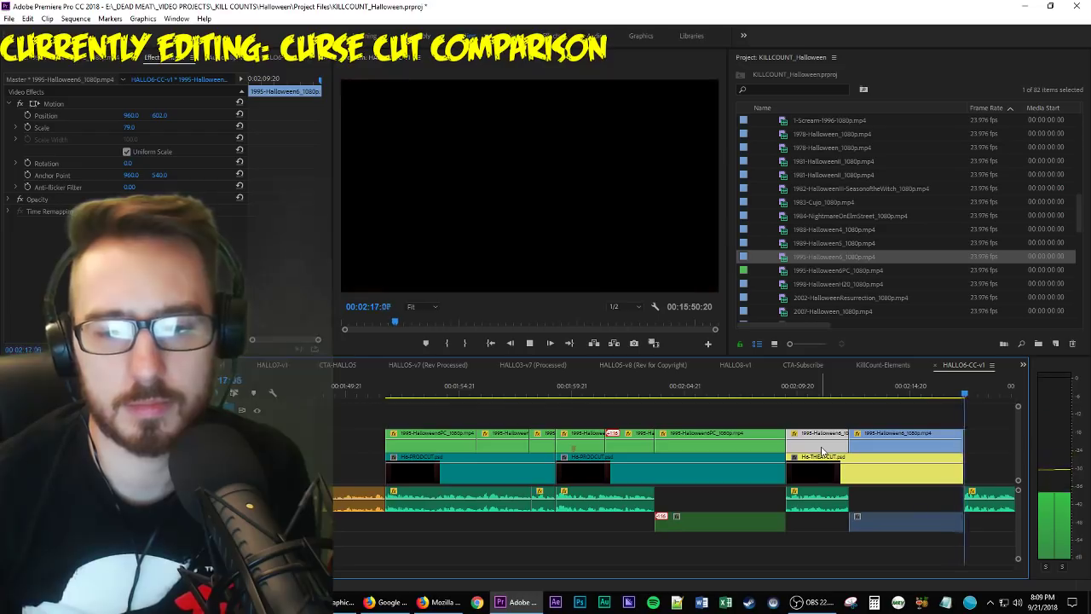
pyautogui.hscroll(-5, 580, 440)
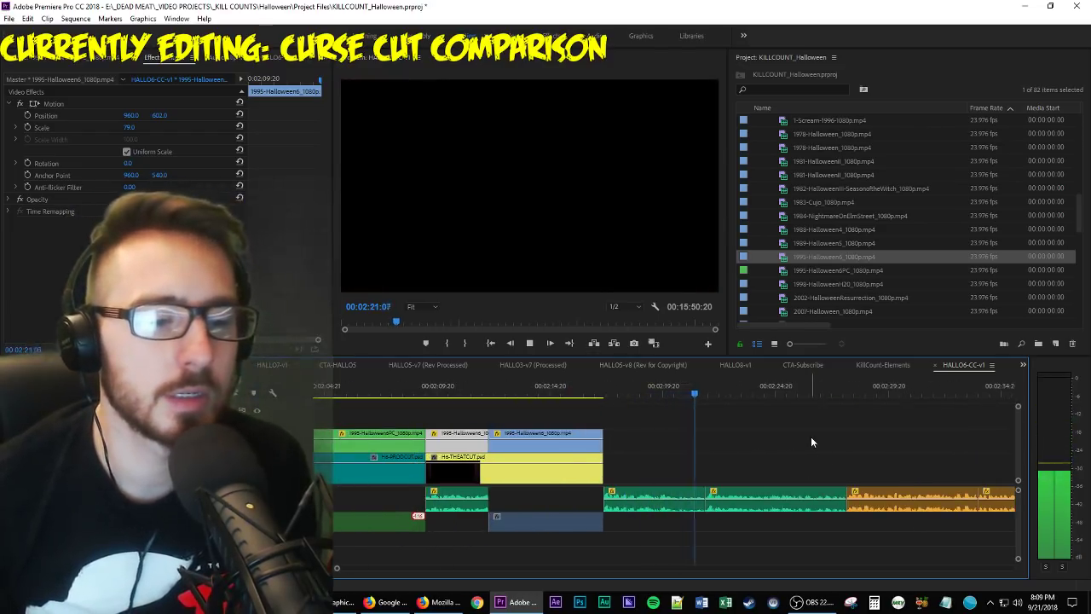
pyautogui.press('space')
# Copy the Cut Comparison HALLO6.psd frame to 00:02:17:06 and extend it to the end of the green narration clips.
pyautogui.press('-')
pyautogui.press('-')
pyautogui.press('-')
pyautogui.press('-')
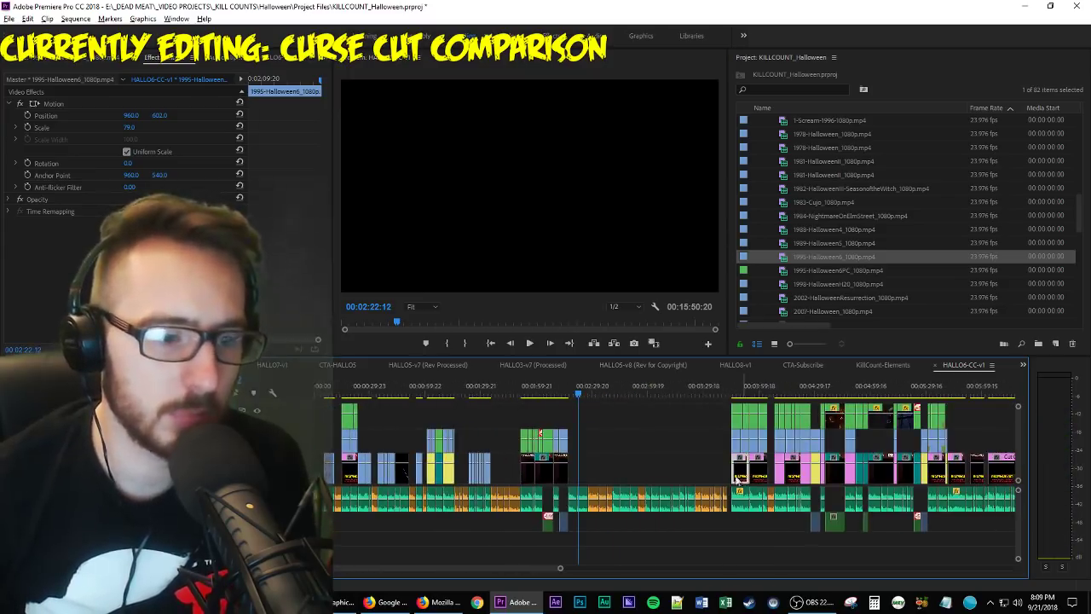
pyautogui.press('=')
pyautogui.press('=')
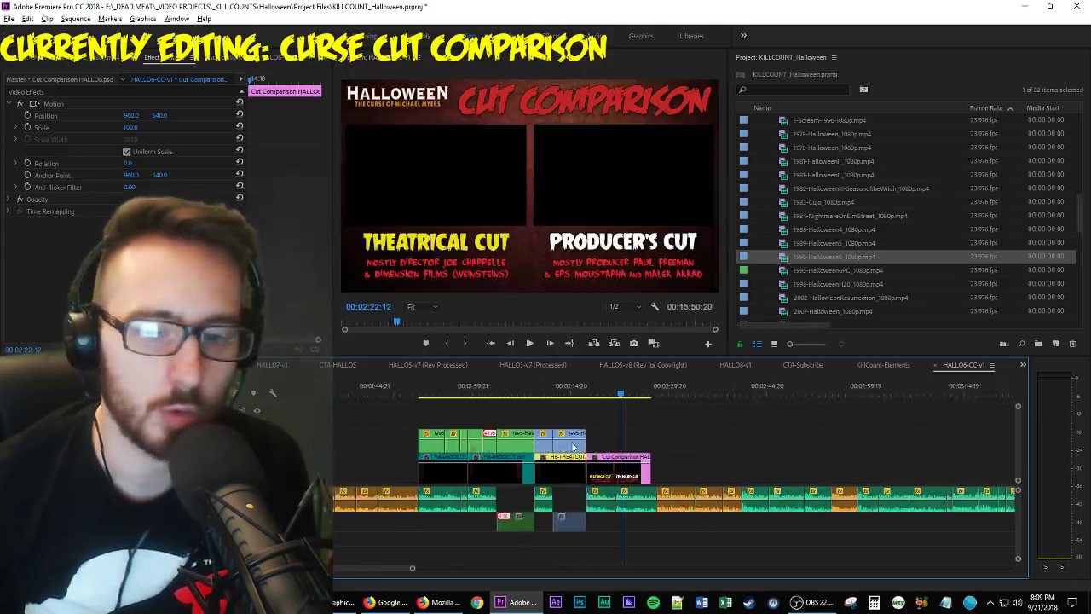
pyautogui.press('=')
pyautogui.press('=')
pyautogui.press('=')
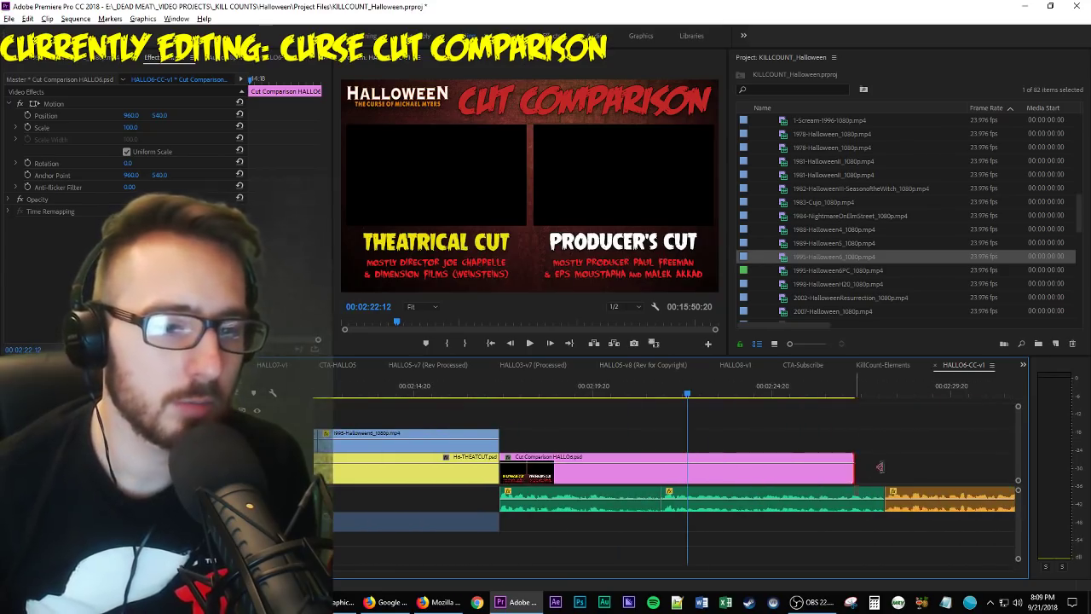
pyautogui.moveTo(880, 466); pyautogui.dragTo(884, 467)
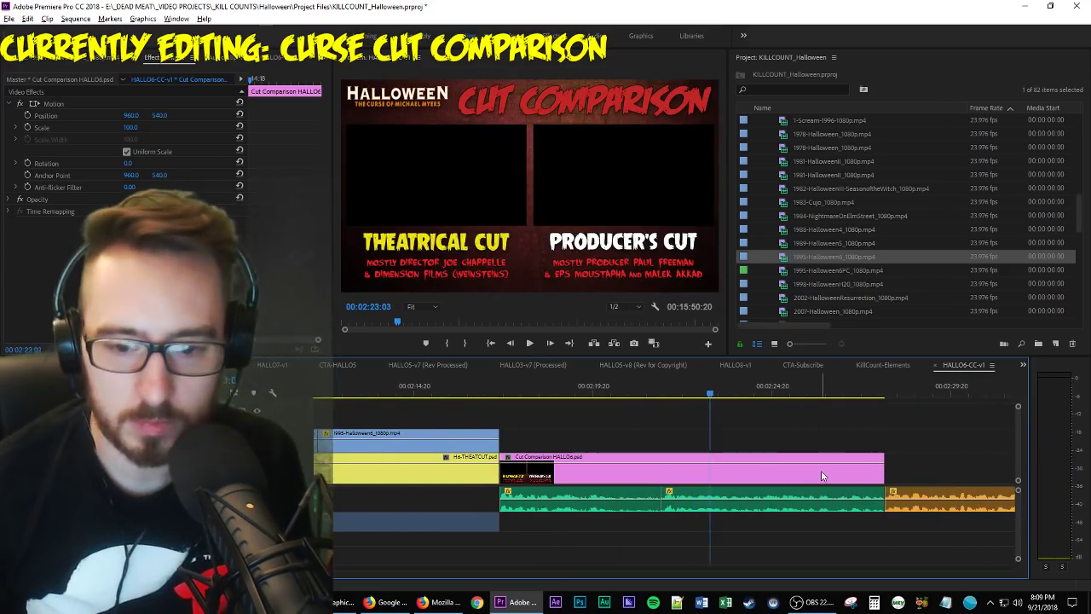
pyautogui.press('Up')
# Find the trio walking in the park in the producer's cut source and place a 00:00:06:11 clip above the comparison frame at 00:02:17:06.
pyautogui.press('-')
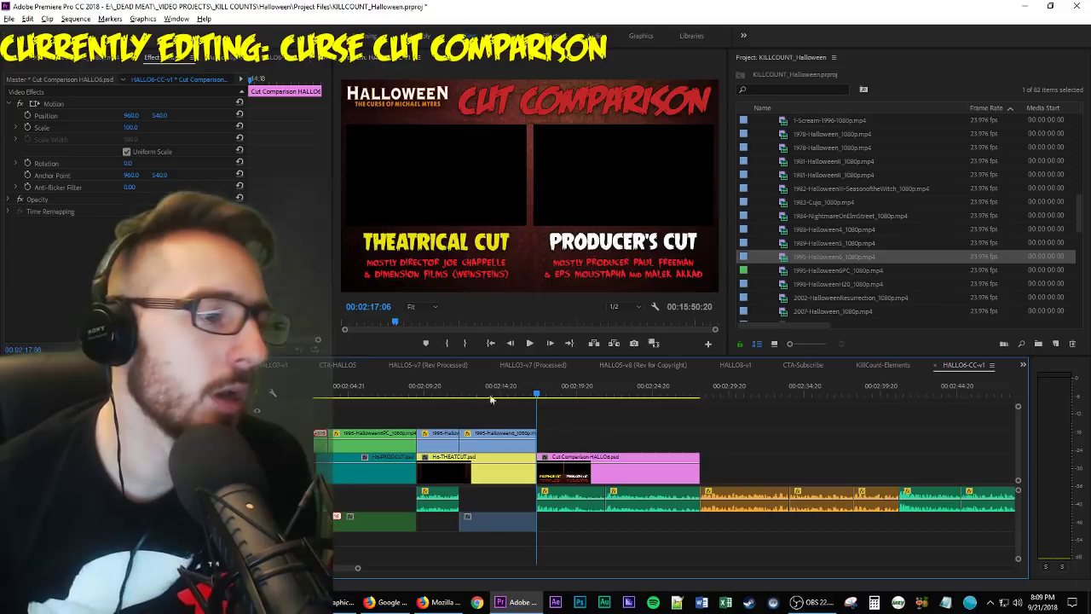
pyautogui.click(374, 388)
pyautogui.press('f')
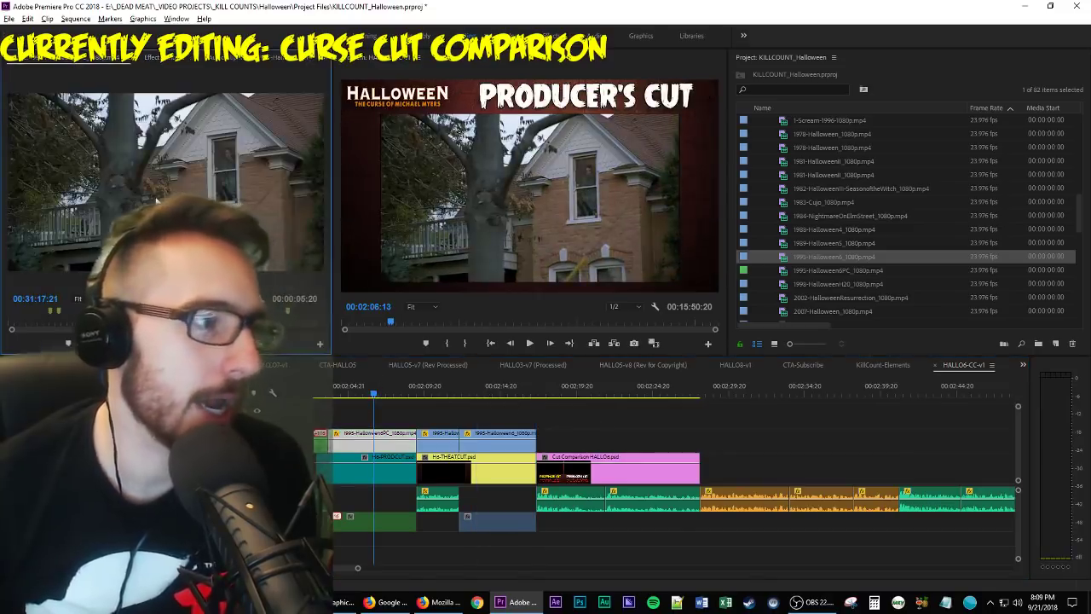
pyautogui.press('space')
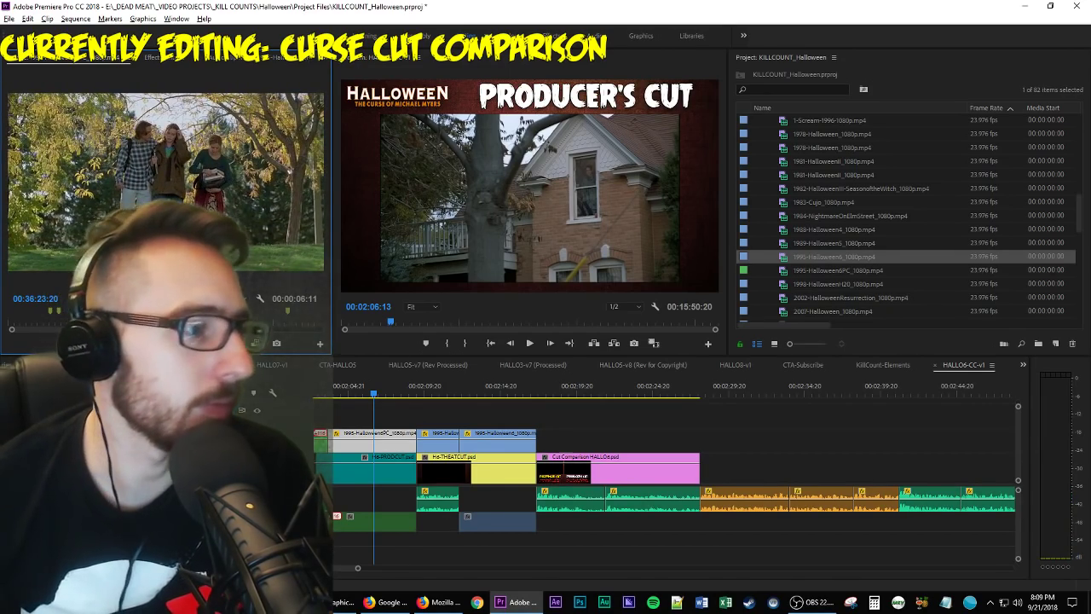
pyautogui.moveTo(228, 211); pyautogui.dragTo(541, 425)
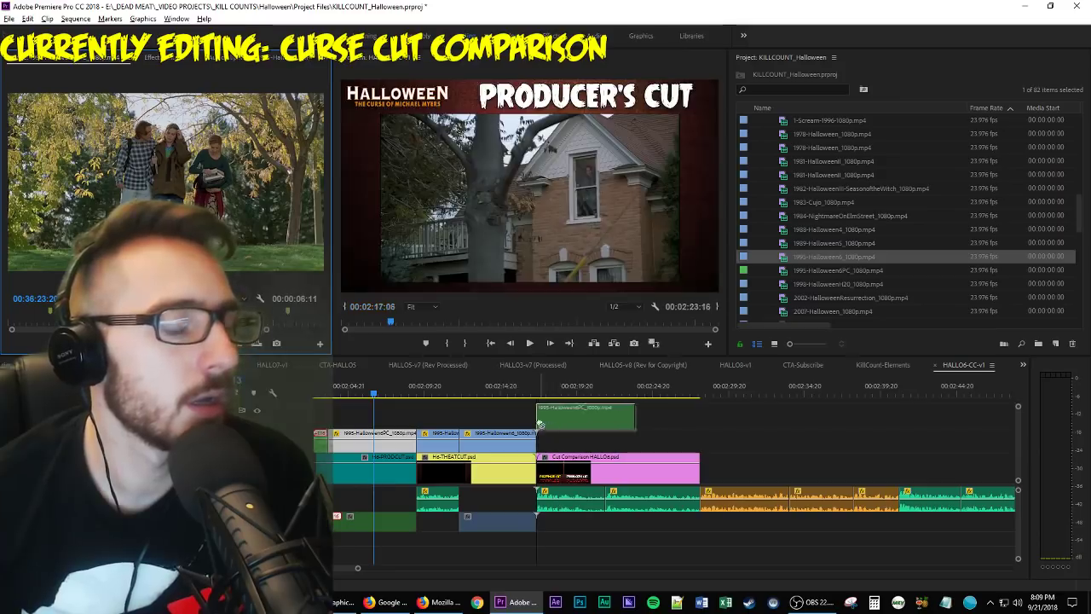
# Find the same park walking shot in the theatrical Halloween6 source and mark a 00:00:06:01 range.
pyautogui.hotkey('shift', 'e')
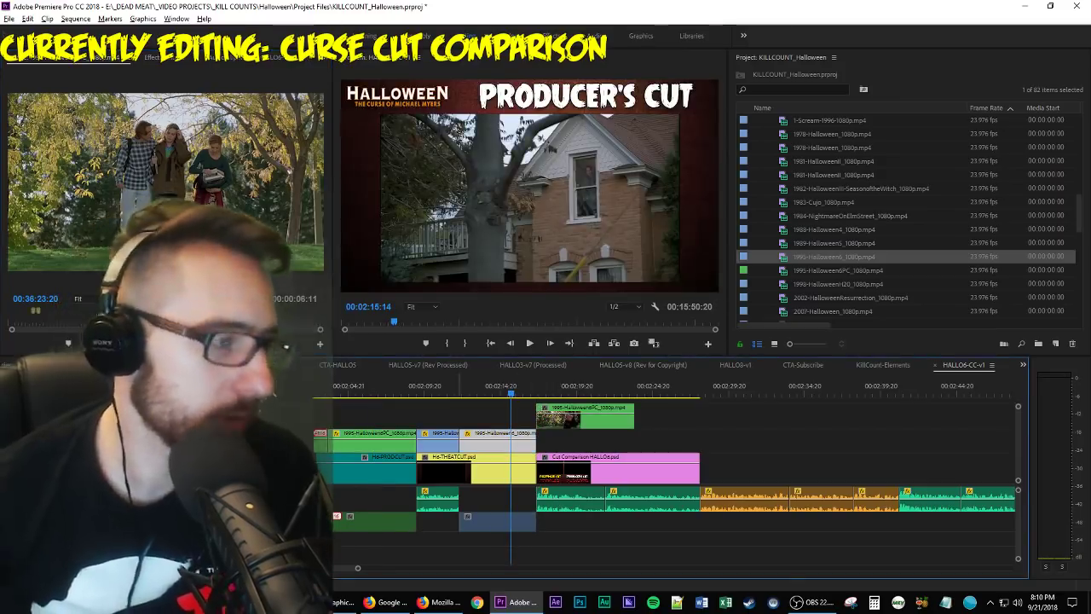
pyautogui.click(170, 192)
pyautogui.press('space')
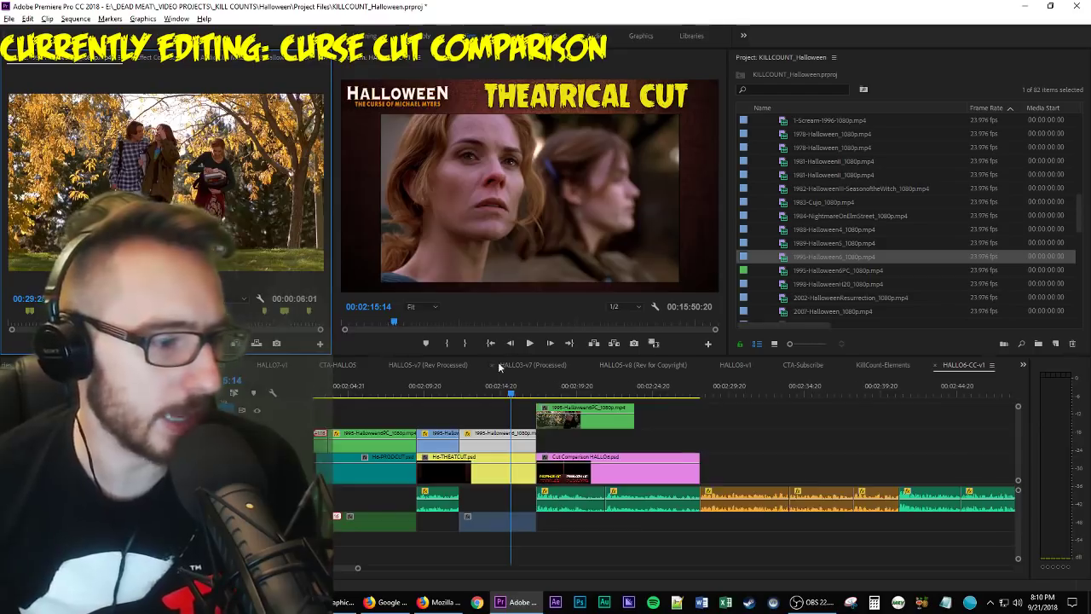
pyautogui.hotkey('shift', '3')
# Insert the marked theatrical park shot with its audio at 00:02:12:04 before the house shot and move its picture up one track.
pyautogui.click(986, 364)
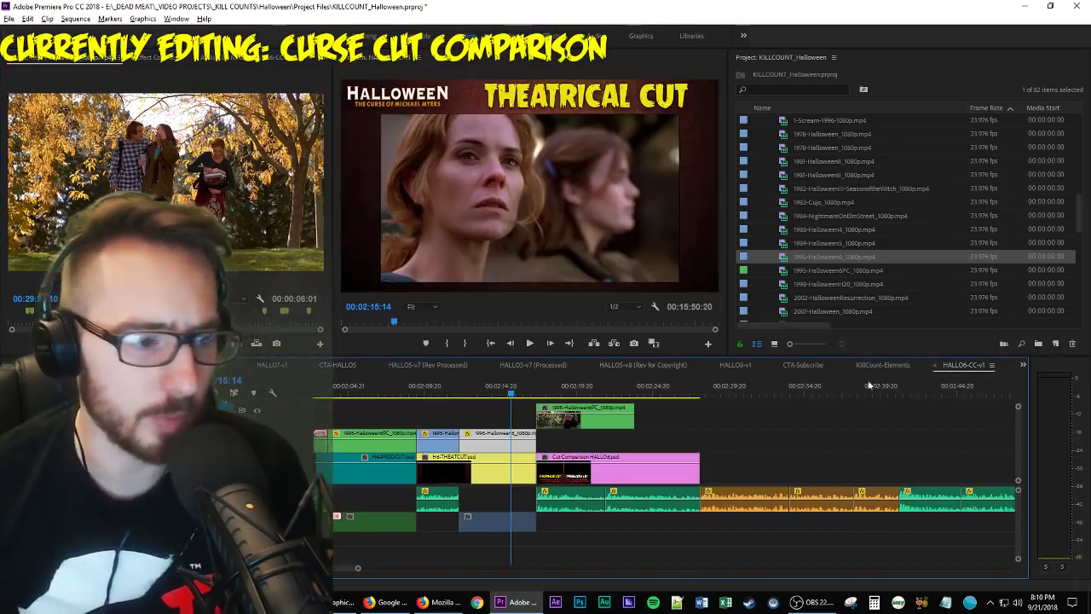
pyautogui.click(499, 414)
pyautogui.scroll(3, 671, 394)
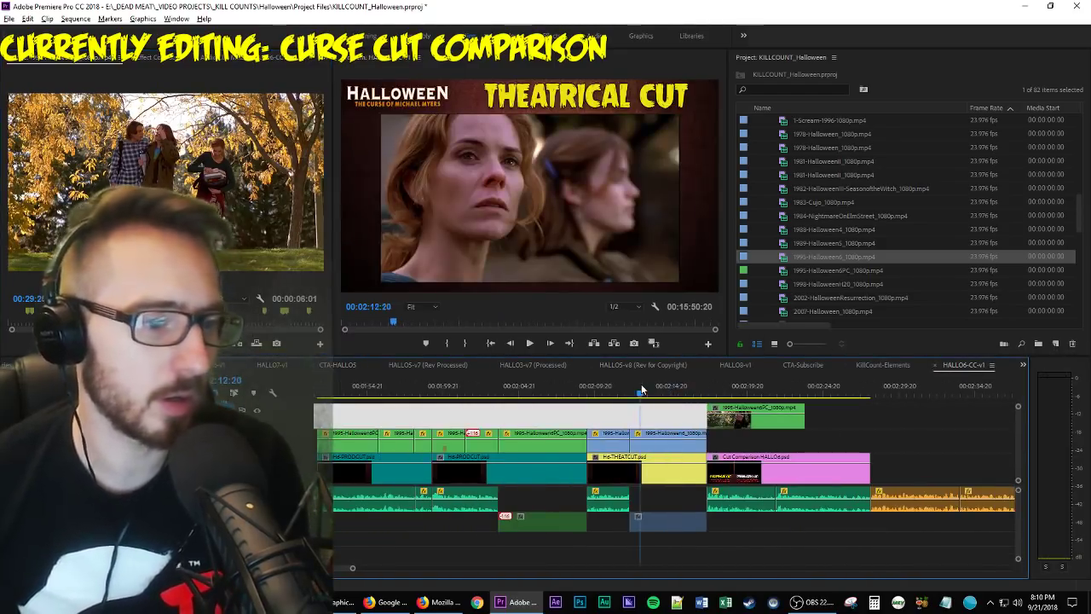
pyautogui.press('Left')
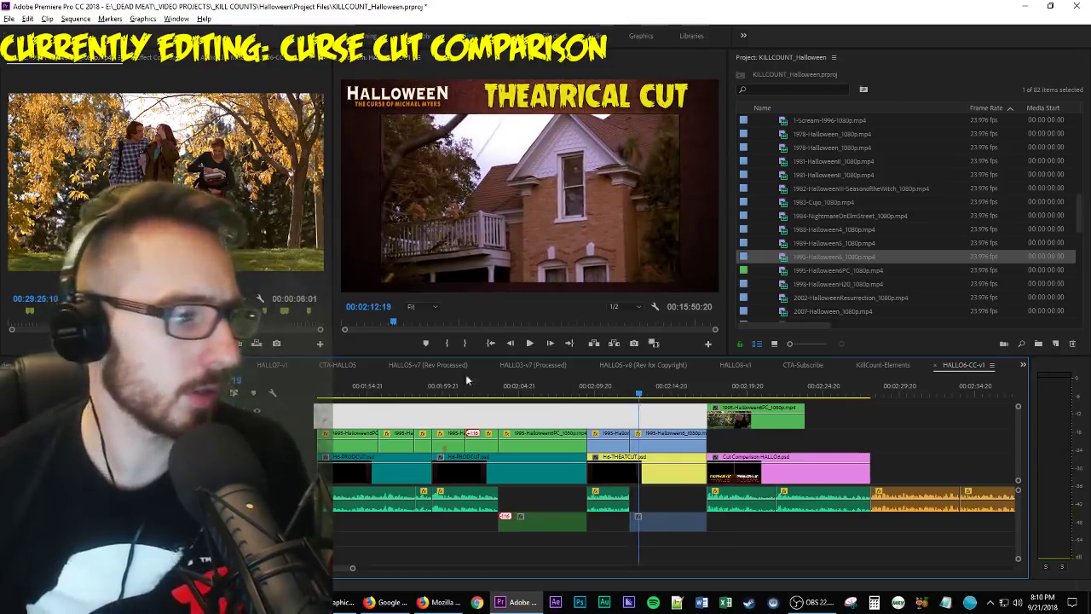
pyautogui.scroll(3, 596, 443)
pyautogui.press(',')
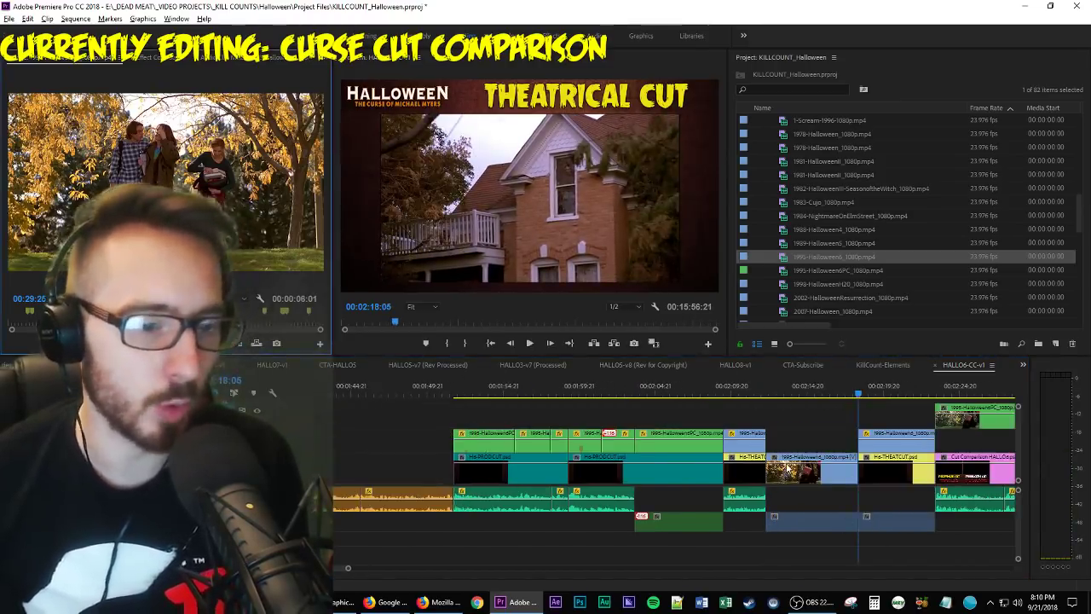
pyautogui.moveTo(810, 469); pyautogui.dragTo(810, 443)
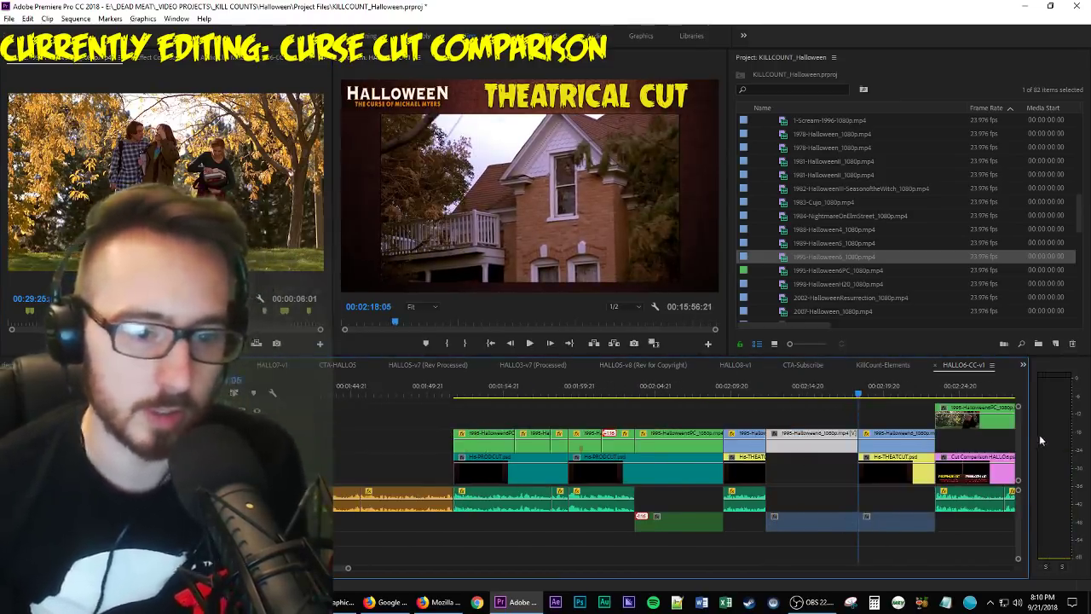
# Match the producer's cut park clip above the comparison frame to its source and mark a 00:00:07:23 range of that shot.
pyautogui.click(972, 416)
pyautogui.click(948, 391)
pyautogui.press('f')
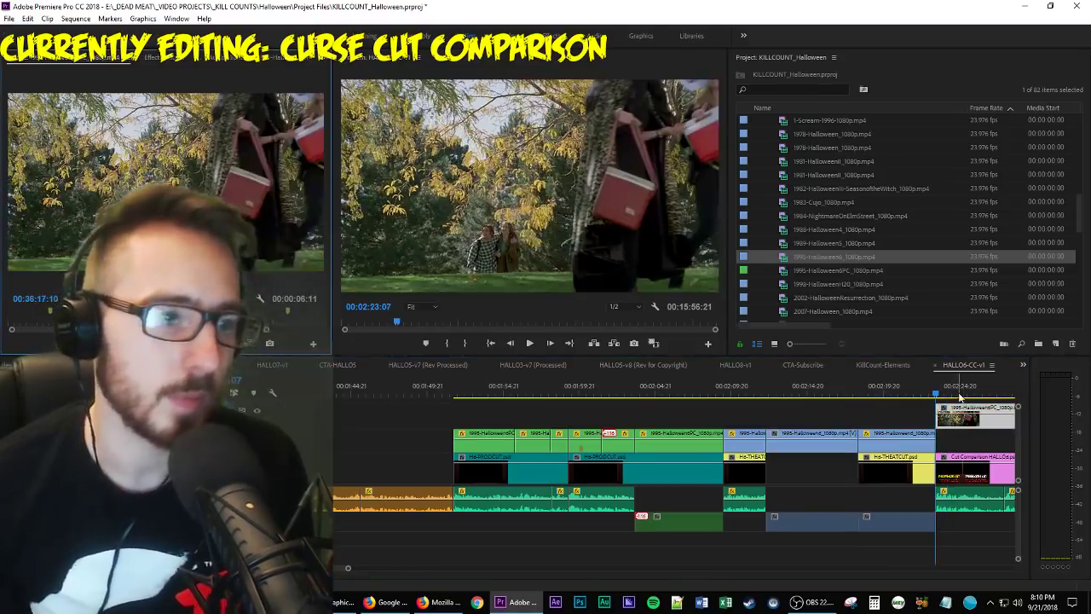
pyautogui.press('space')
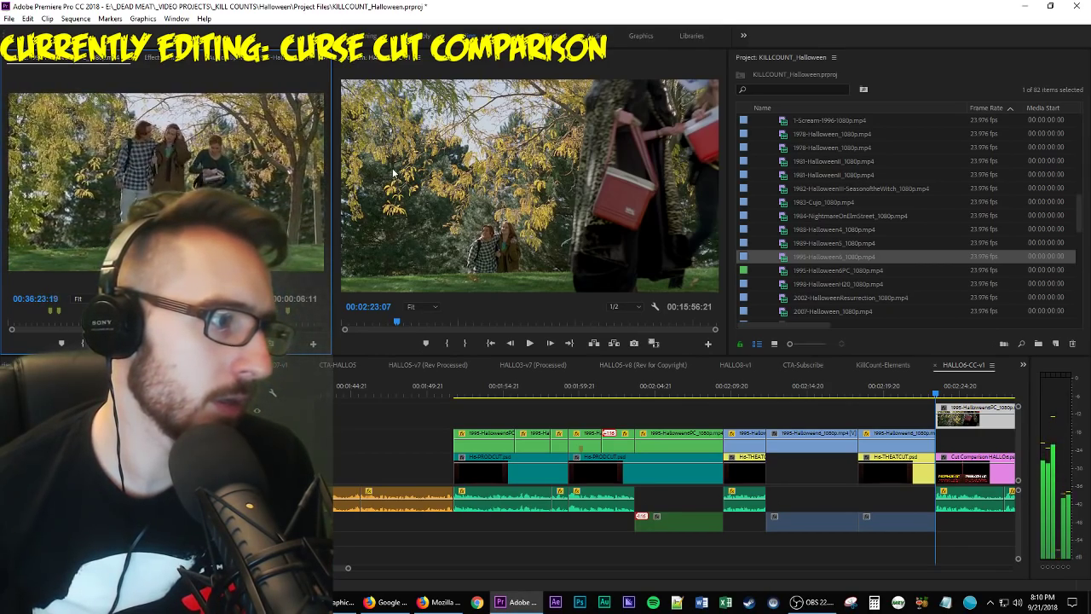
pyautogui.press('space')
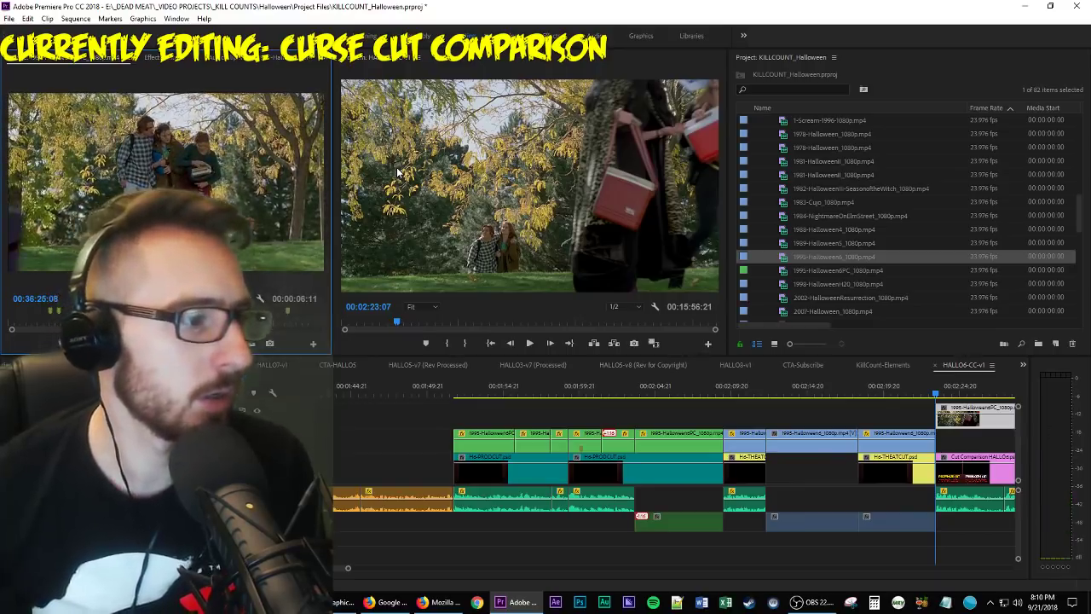
# Insert the marked producer's cut park shot with its audio before the producer's cut house shot and move its picture up one track.
pyautogui.click(744, 396)
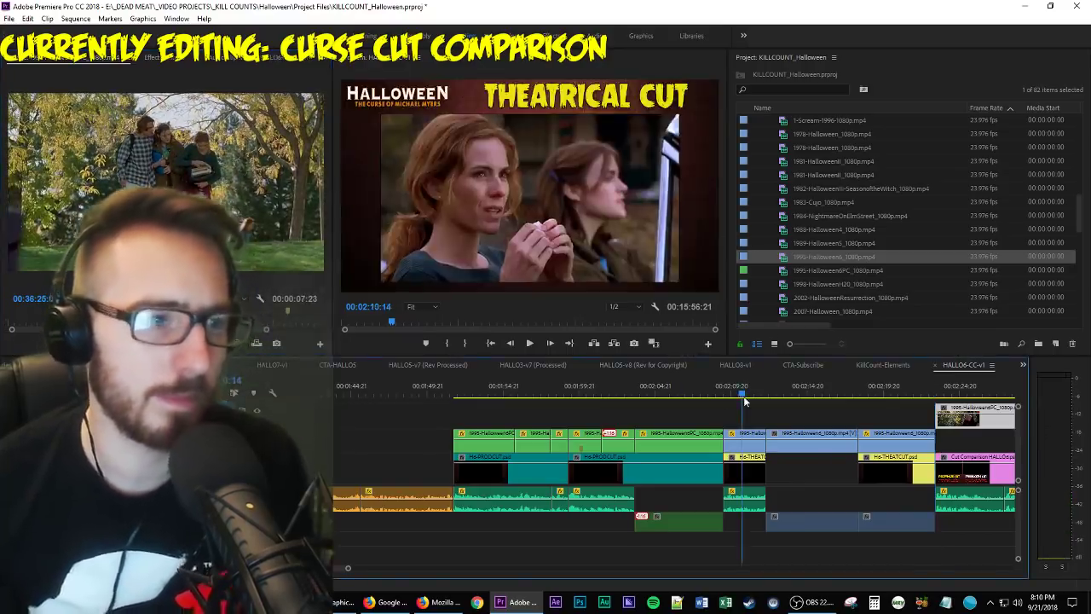
pyautogui.moveTo(743, 396); pyautogui.dragTo(641, 396)
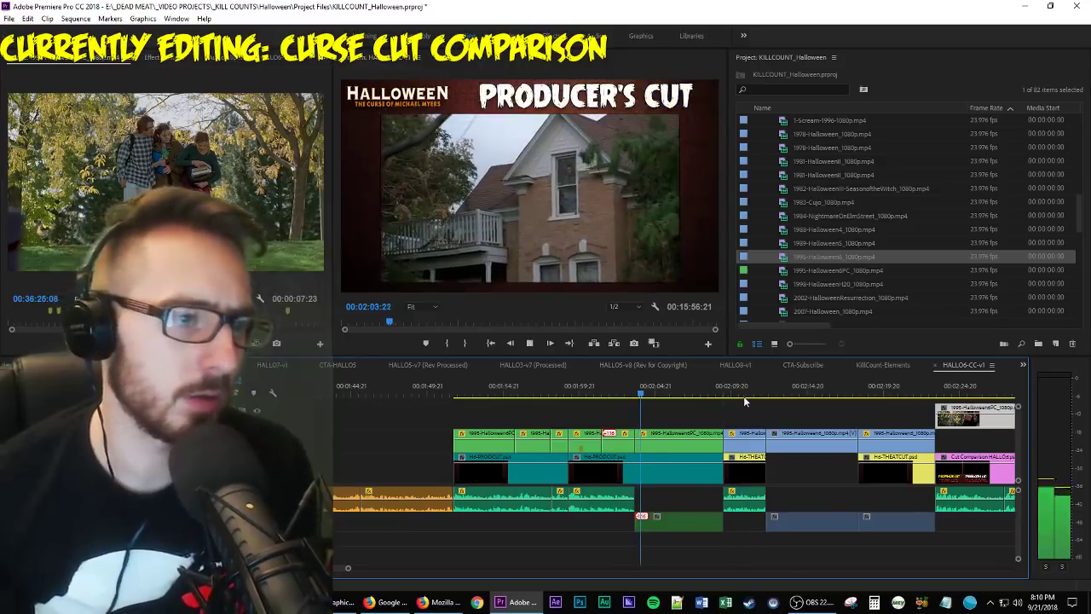
pyautogui.press('space')
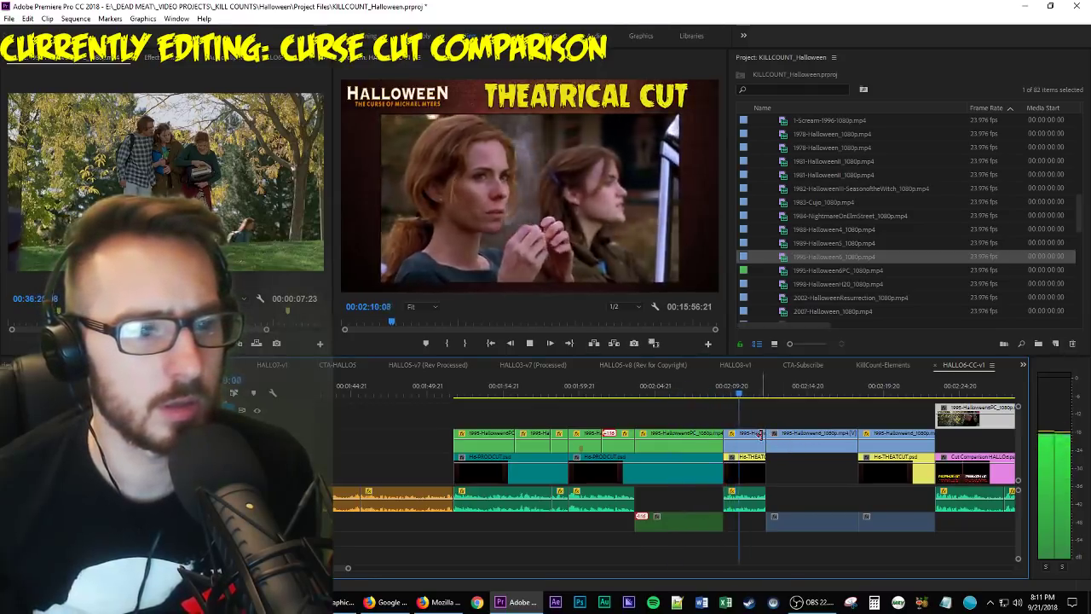
pyautogui.press('space')
pyautogui.press('Down')
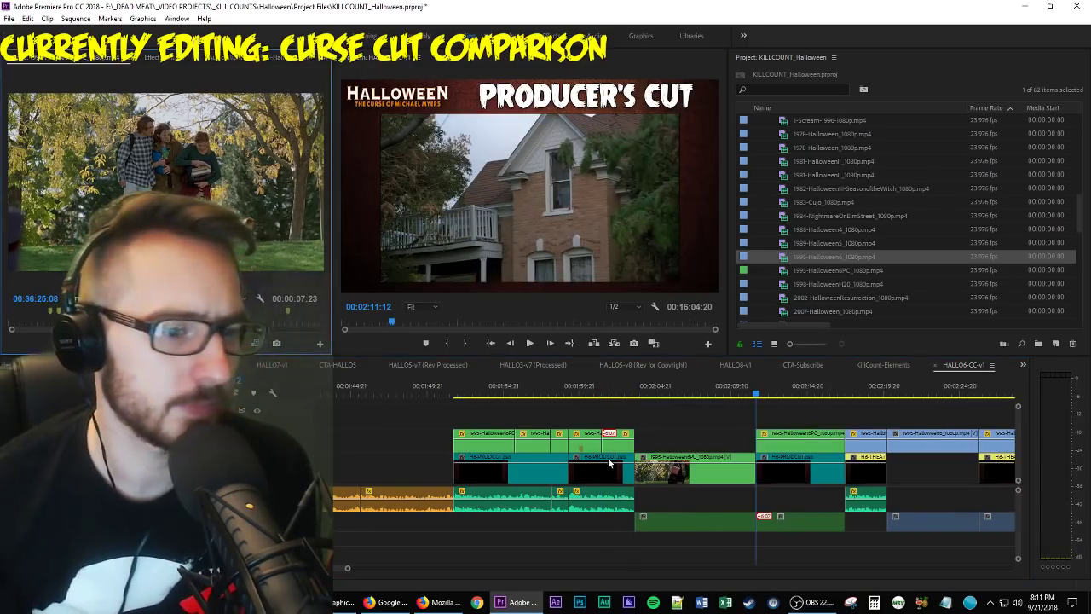
pyautogui.hotkey('alt', 'Up')
pyautogui.press('space')
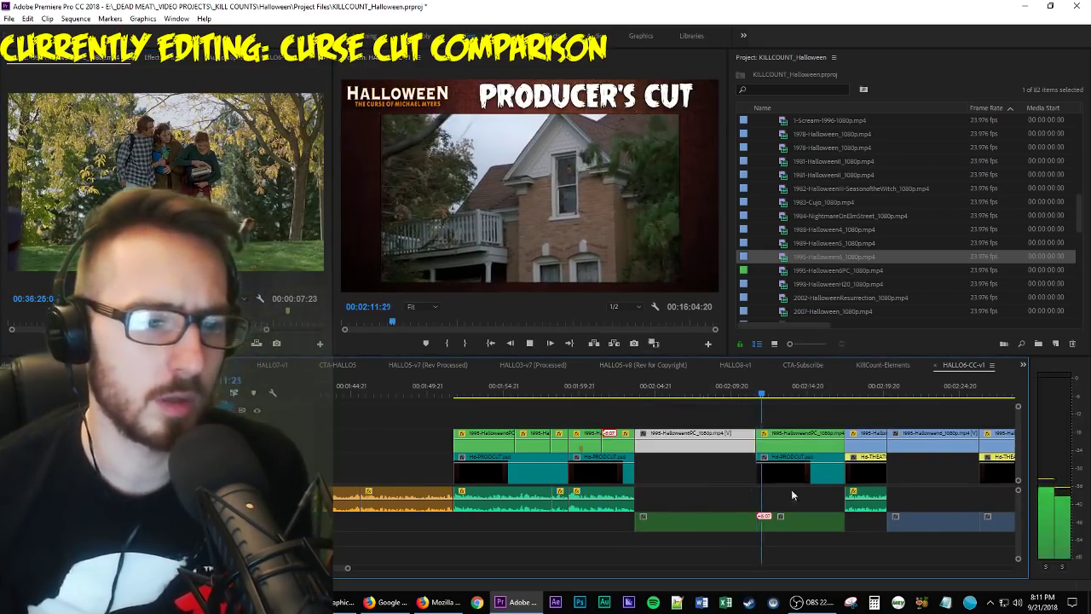
# Extend the H6-PRODCUT.psd frame under the whole inserted park shot and play the section back.
pyautogui.moveTo(638, 466); pyautogui.dragTo(850, 471)
pyautogui.click(795, 475)
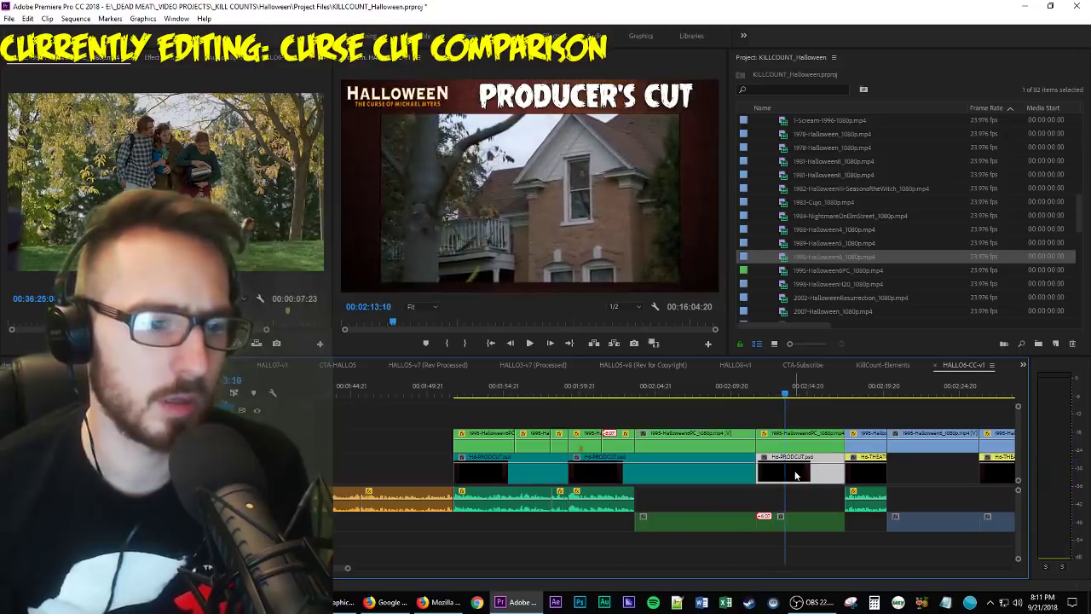
pyautogui.press('Up')
pyautogui.press('Up')
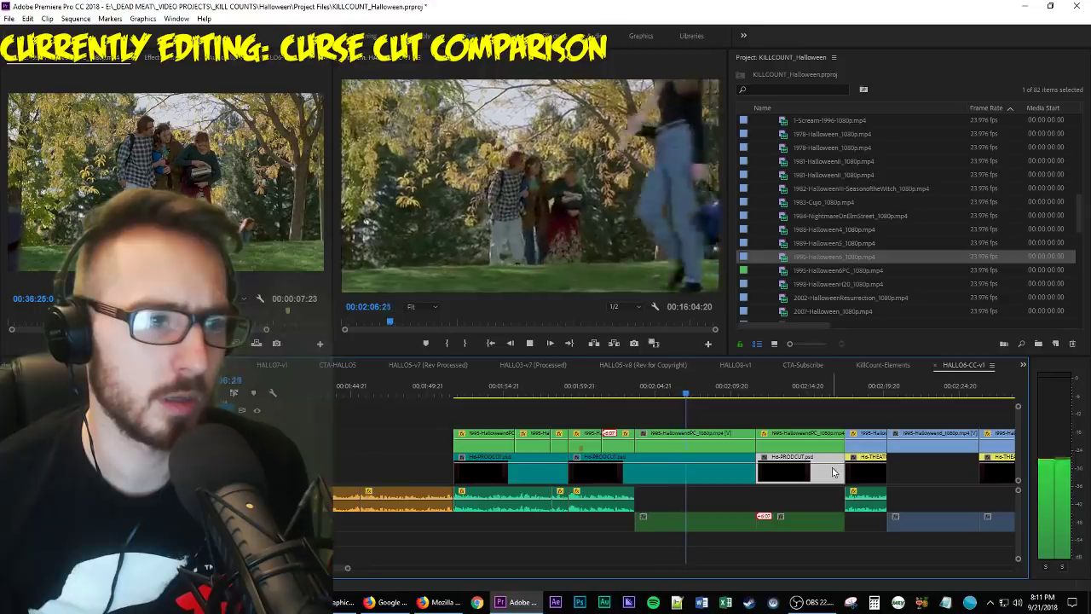
pyautogui.hscroll(4, 751, 465)
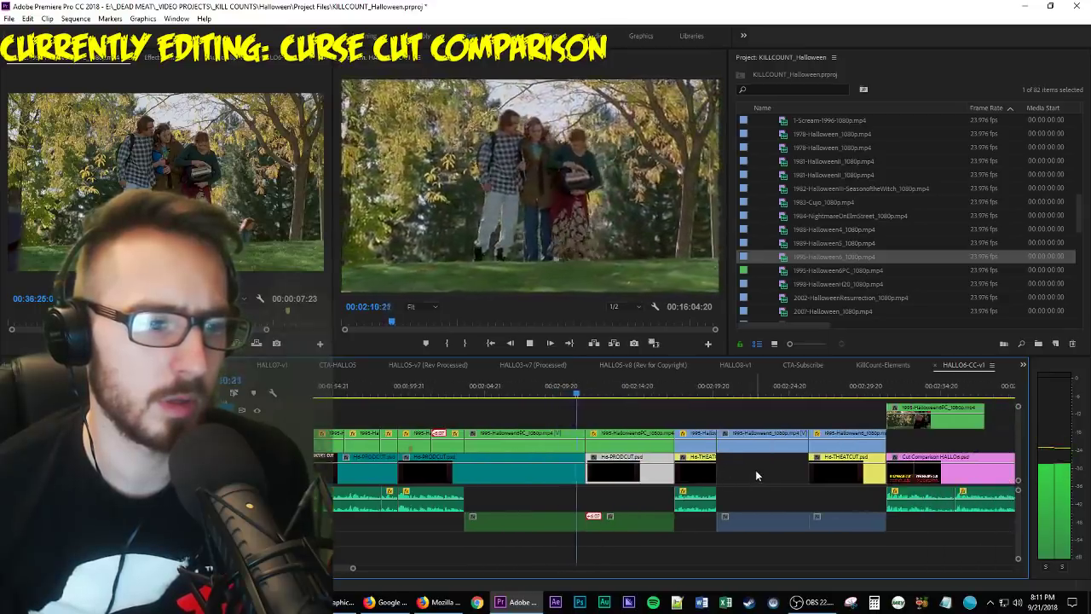
# Lengthen the theatrical park shot to end at 00:02:27:20 and extend the H6-THEATCUT.psd frame back beneath it.
pyautogui.click(707, 390)
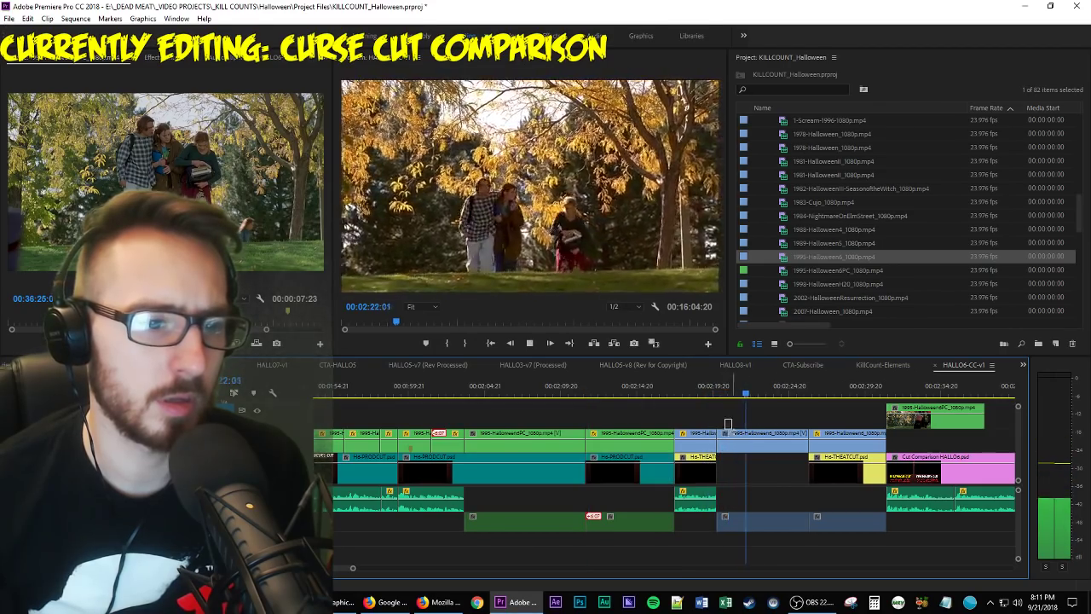
pyautogui.click(799, 437)
pyautogui.moveTo(807, 449); pyautogui.dragTo(844, 450)
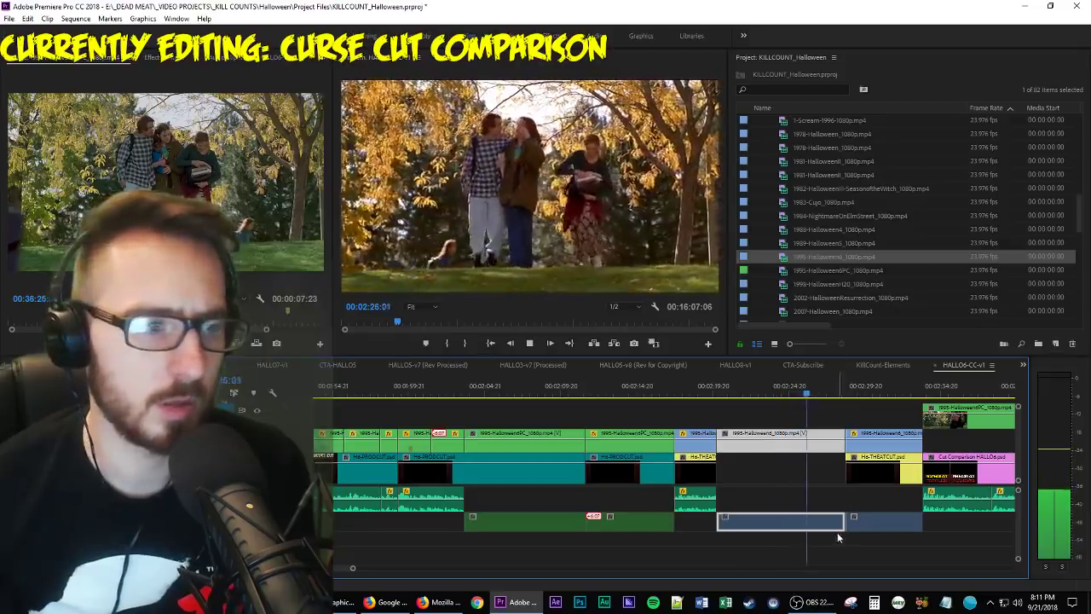
pyautogui.press('space')
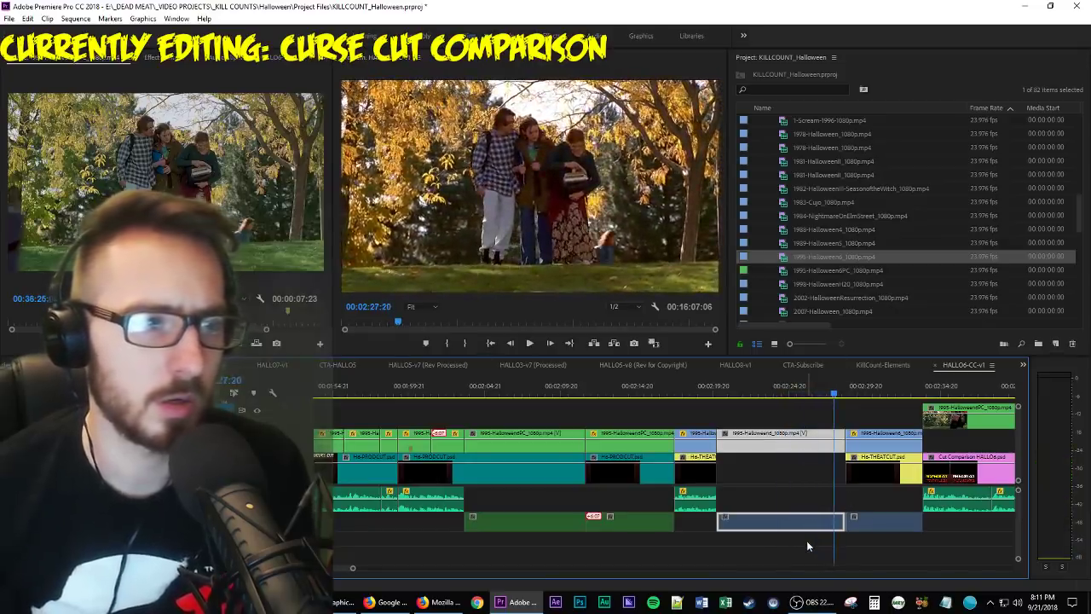
pyautogui.press('w')
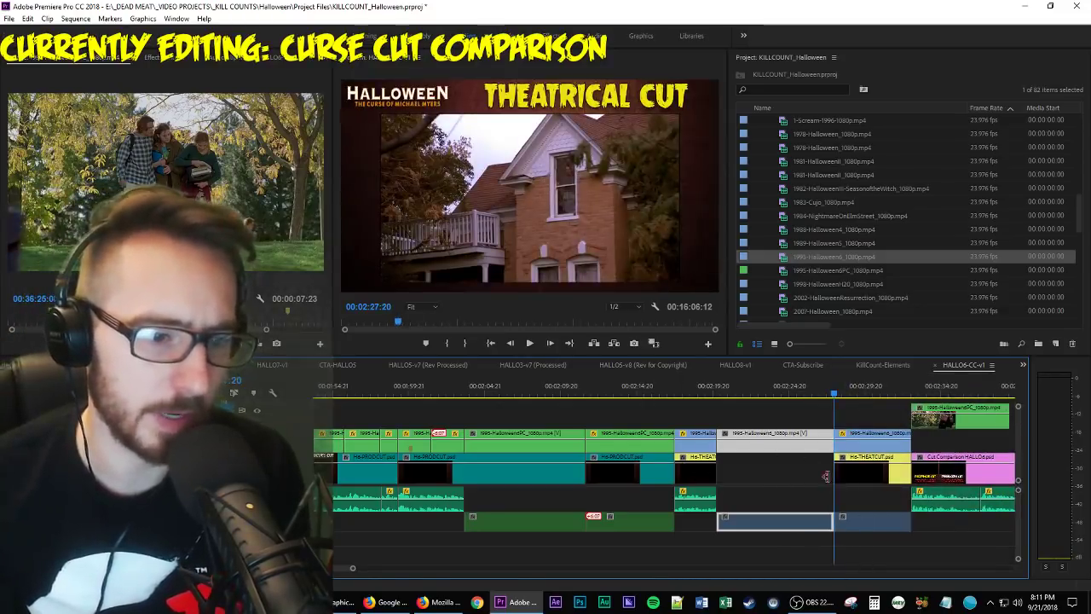
pyautogui.moveTo(826, 475); pyautogui.dragTo(721, 473)
# Copy each house shot's Motion settings (position 960, 602, scale 79) to the park shot of the same cut.
pyautogui.click(879, 440)
pyautogui.hotkey('shift', '5')
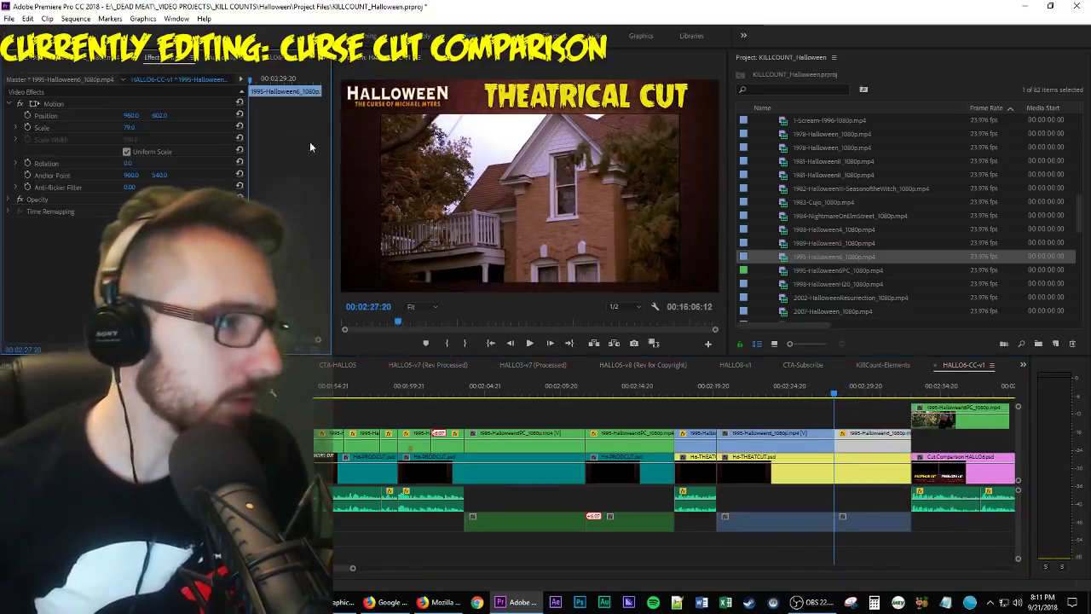
pyautogui.click(779, 437)
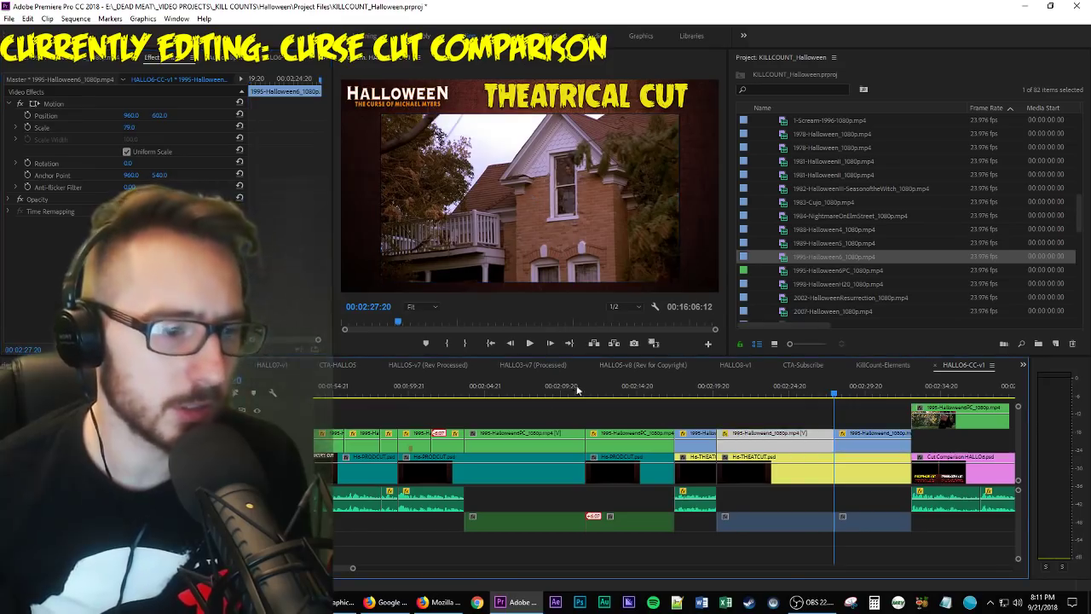
pyautogui.click(604, 449)
pyautogui.click(55, 105)
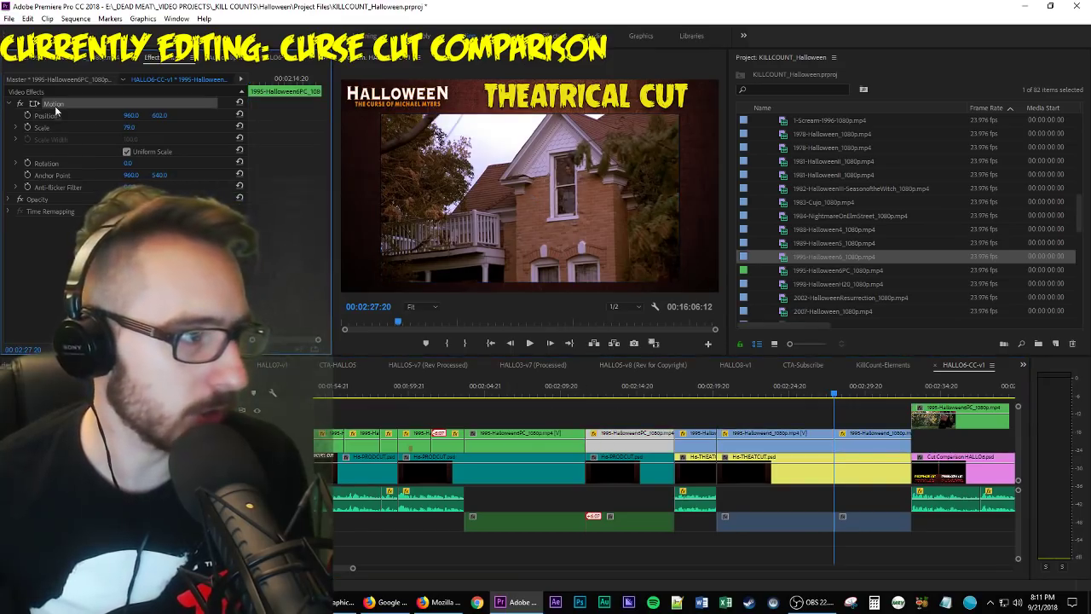
pyautogui.click(516, 445)
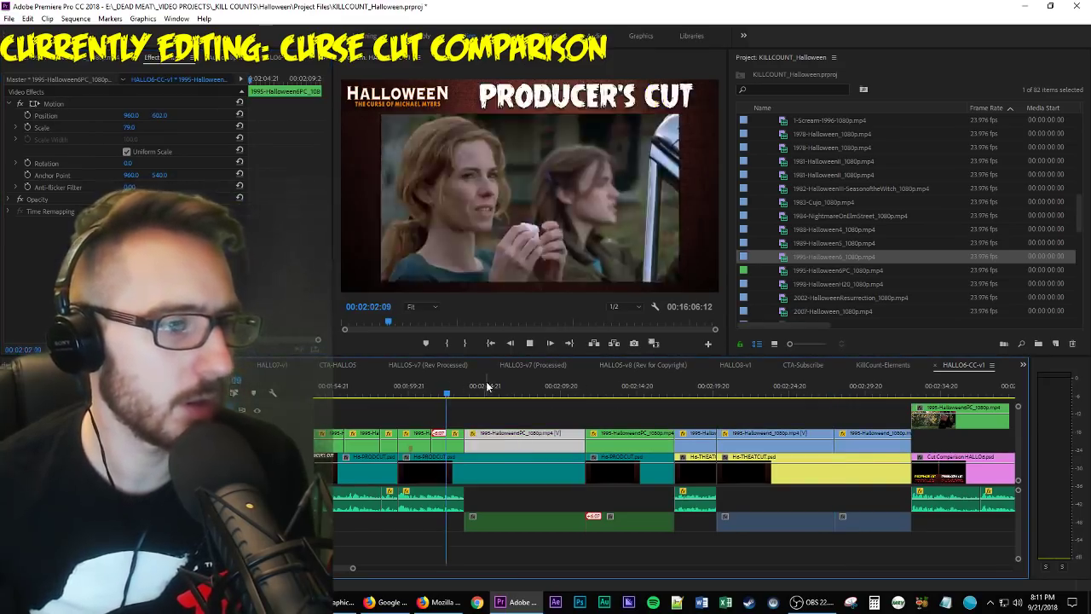
# Replace the short producer's cut clip before the park shot by extending the park shot back, and ripple-delete the producer's cut house shot.
pyautogui.press('space')
pyautogui.click(457, 451)
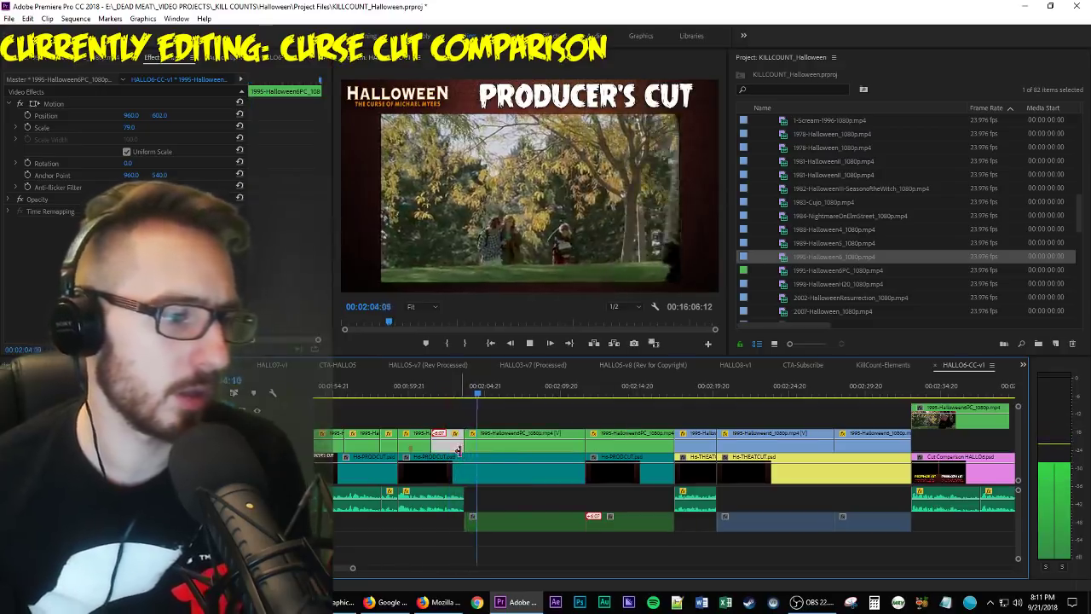
pyautogui.press('Delete')
pyautogui.hotkey('ctrl', 'z')
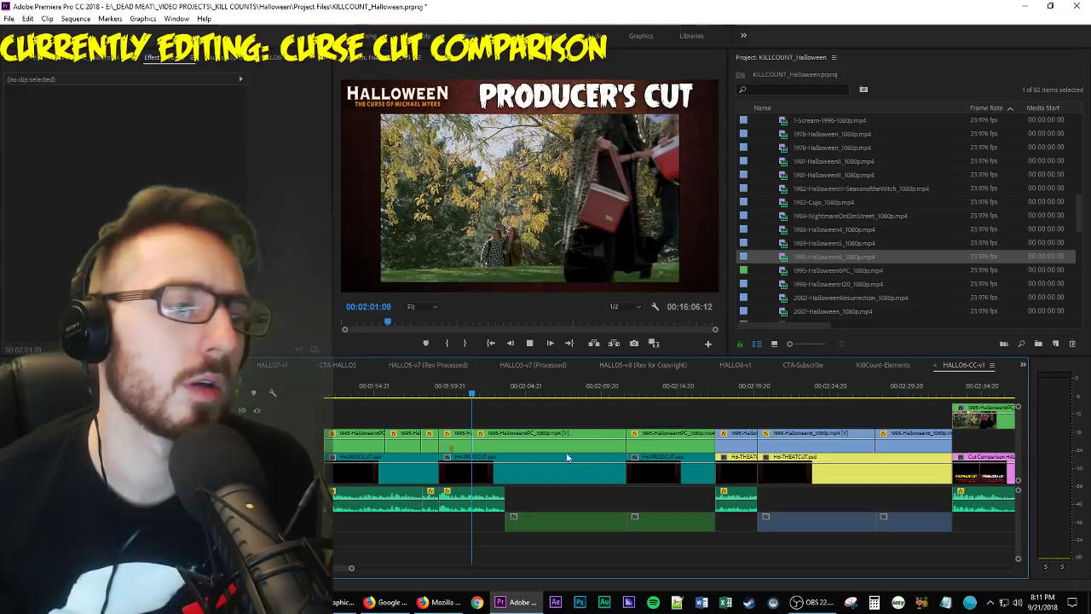
pyautogui.press('space')
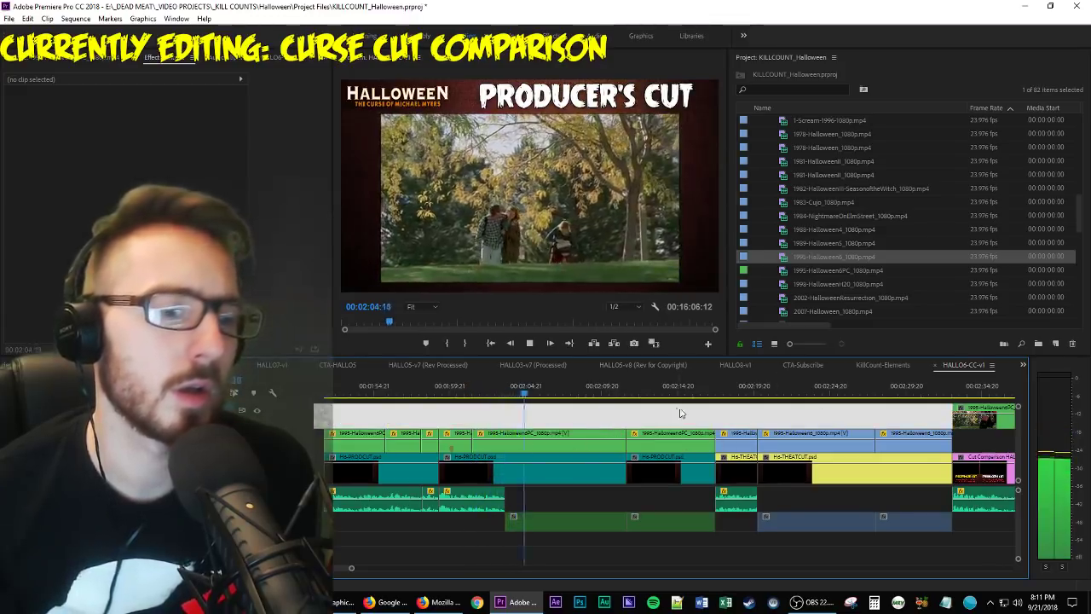
pyautogui.click(670, 442)
pyautogui.hotkey('shift', 'Delete')
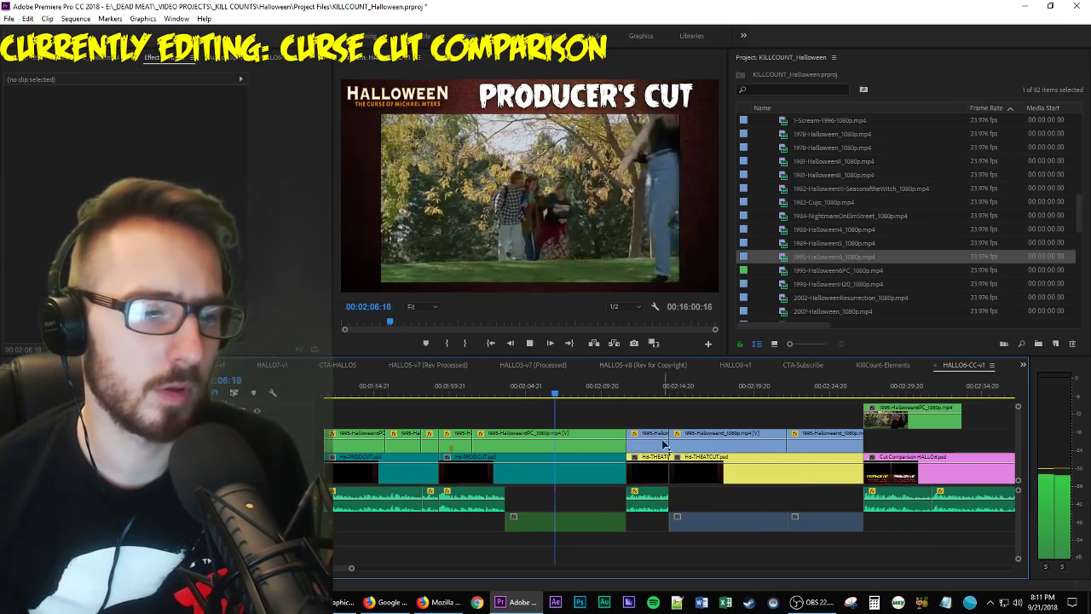
# Delete the short theatrical clip under the narration and extend the theatrical park shot's picture back over its place.
pyautogui.press('Delete')
pyautogui.click(671, 444)
pyautogui.hotkey('ctrl', 'z')
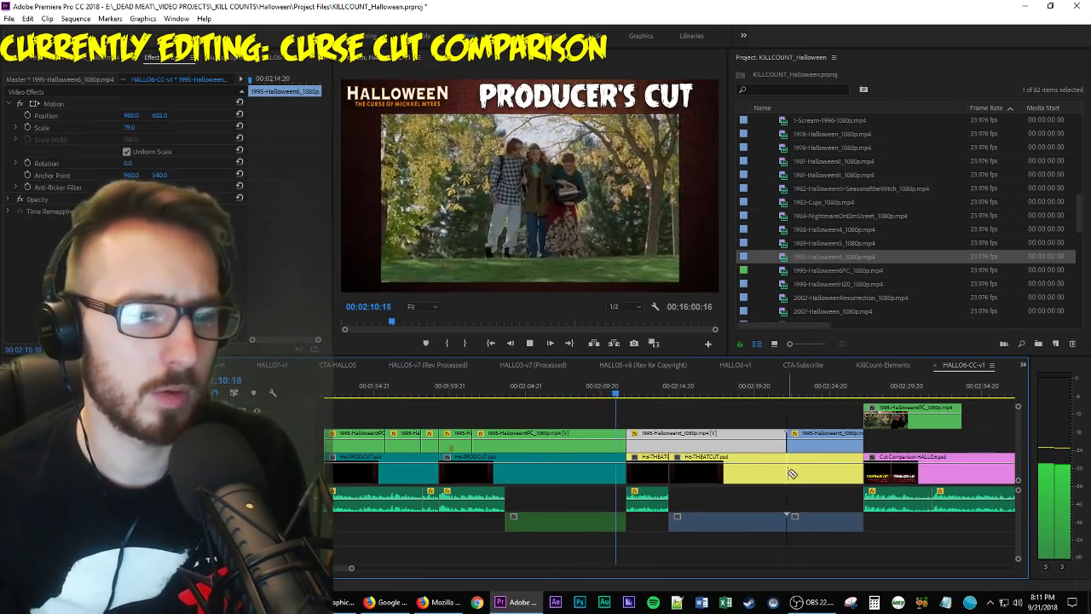
# Remove the theatrical house shot with its frame and audio, close the gap, and play the section back.
pyautogui.moveTo(823, 400); pyautogui.dragTo(842, 503)
pyautogui.press('Delete')
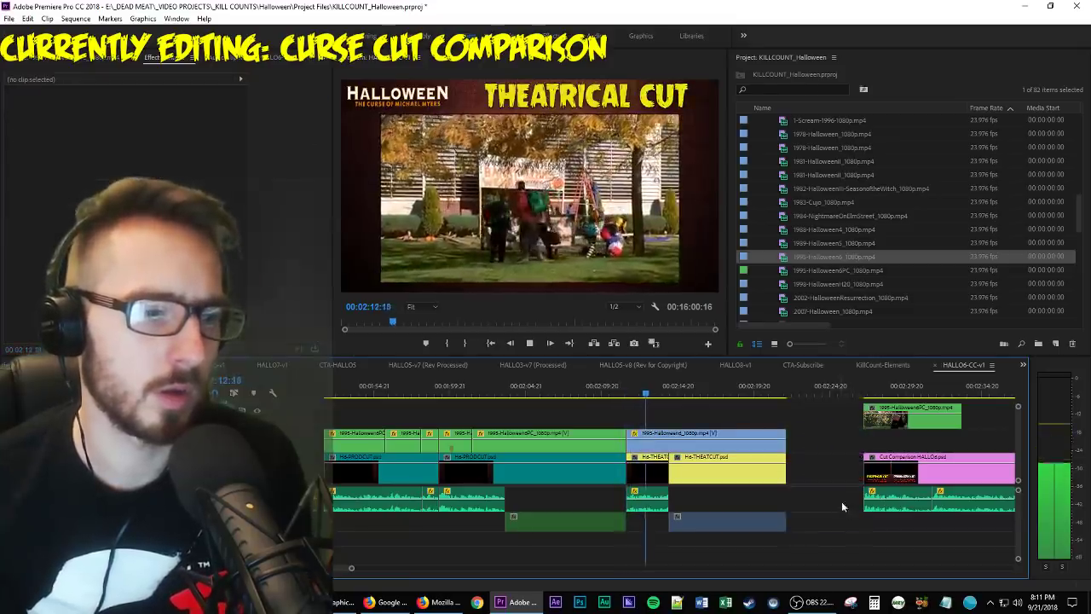
pyautogui.click(825, 481)
pyautogui.press('Delete')
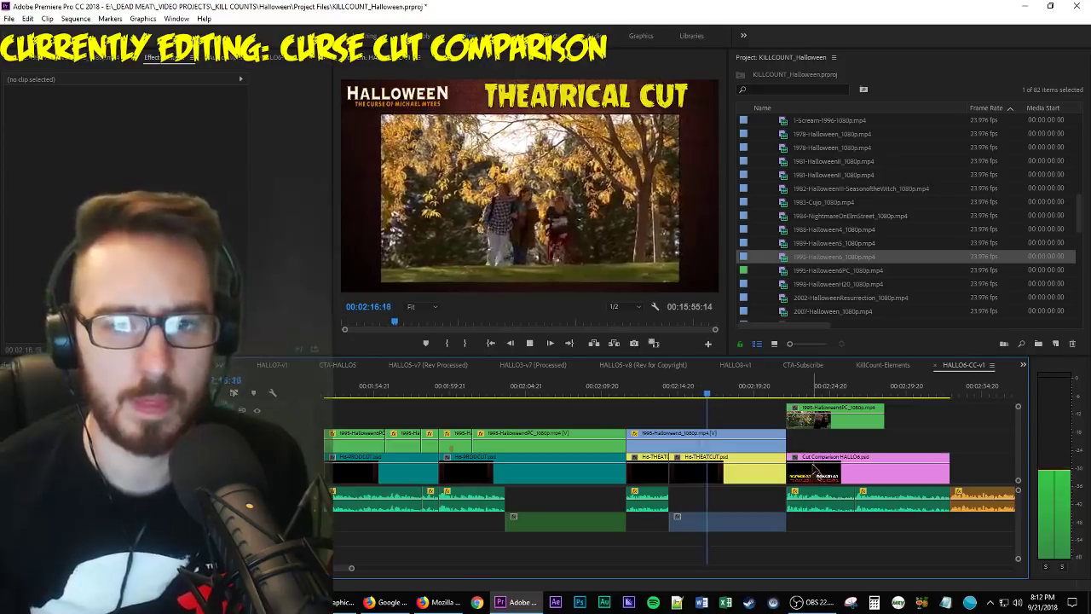
pyautogui.press('space')
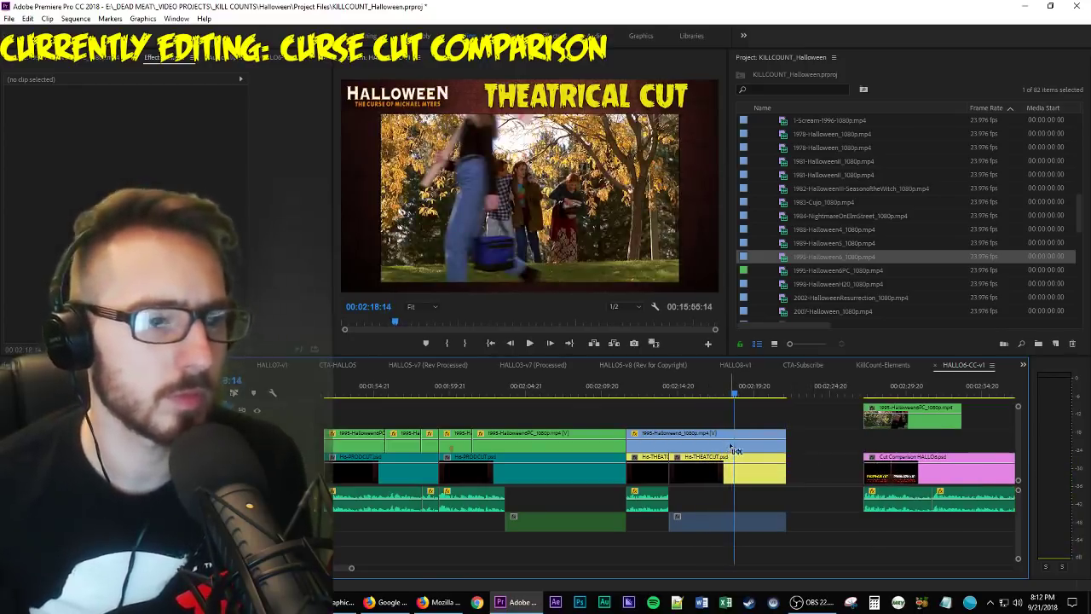
pyautogui.press('space')
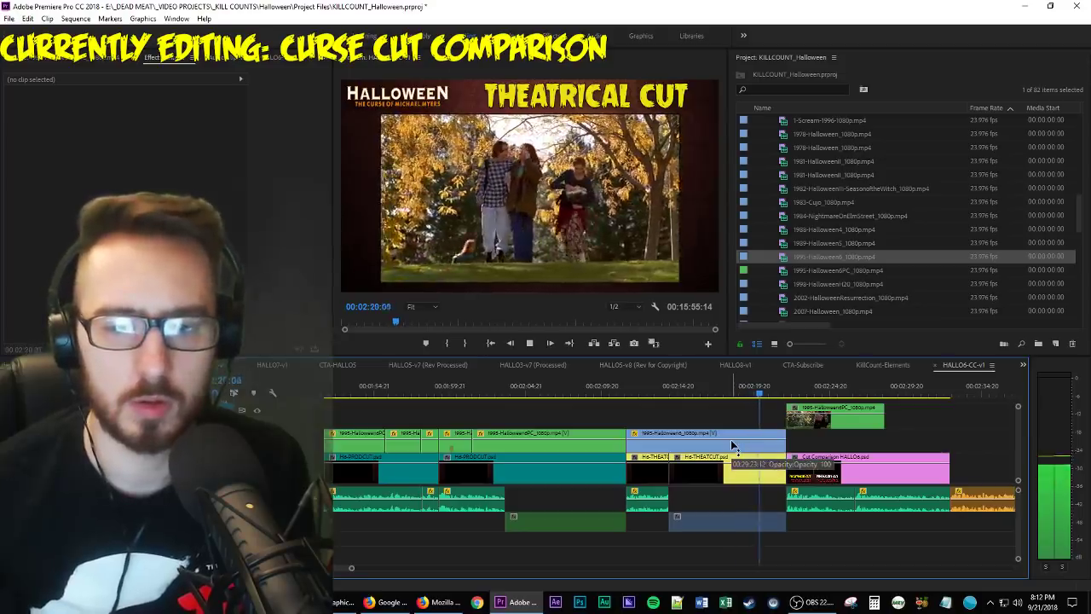
pyautogui.scroll(-3, 731, 440)
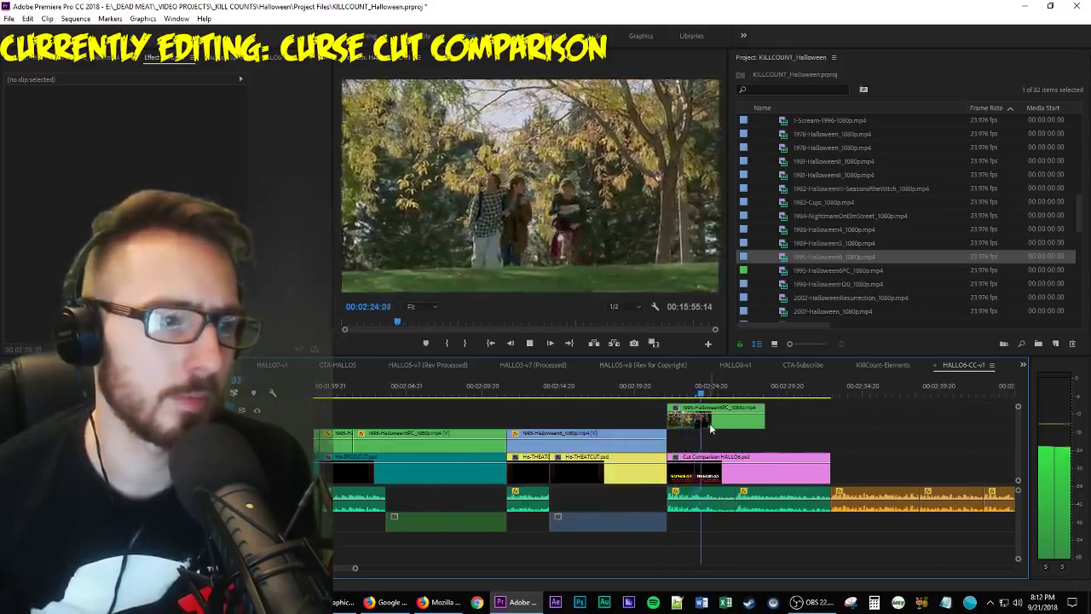
# Replace the producer's cut clip above the comparison frame with the theatrical park shot's continuation, starting at 00:02:22:00.
pyautogui.press('space')
pyautogui.moveTo(714, 423); pyautogui.dragTo(869, 465)
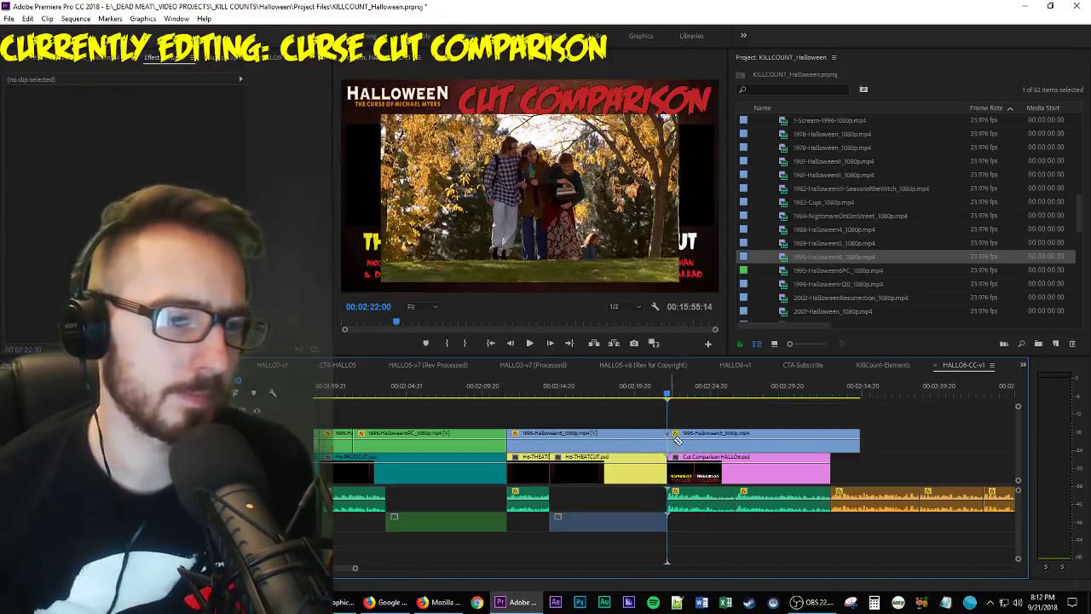
pyautogui.click(701, 450)
pyautogui.press('space')
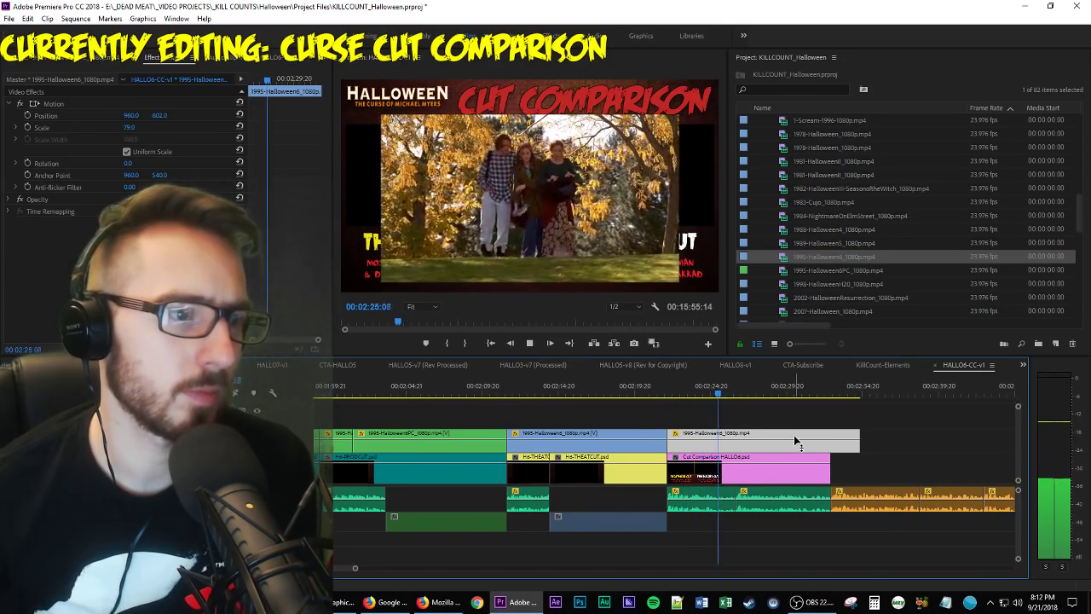
pyautogui.press('space')
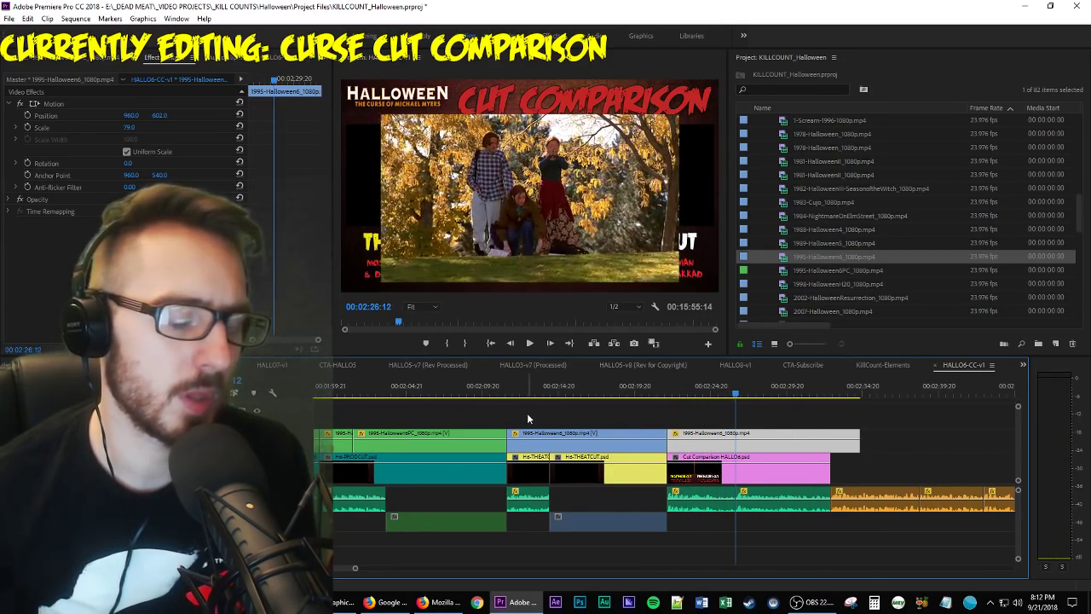
# Match-frame the end of the producer's cut park shot and place its continuation above the theatrical comparison clip, starting at 00:02:22:00.
pyautogui.press('Up')
pyautogui.press('Up')
pyautogui.press('Left')
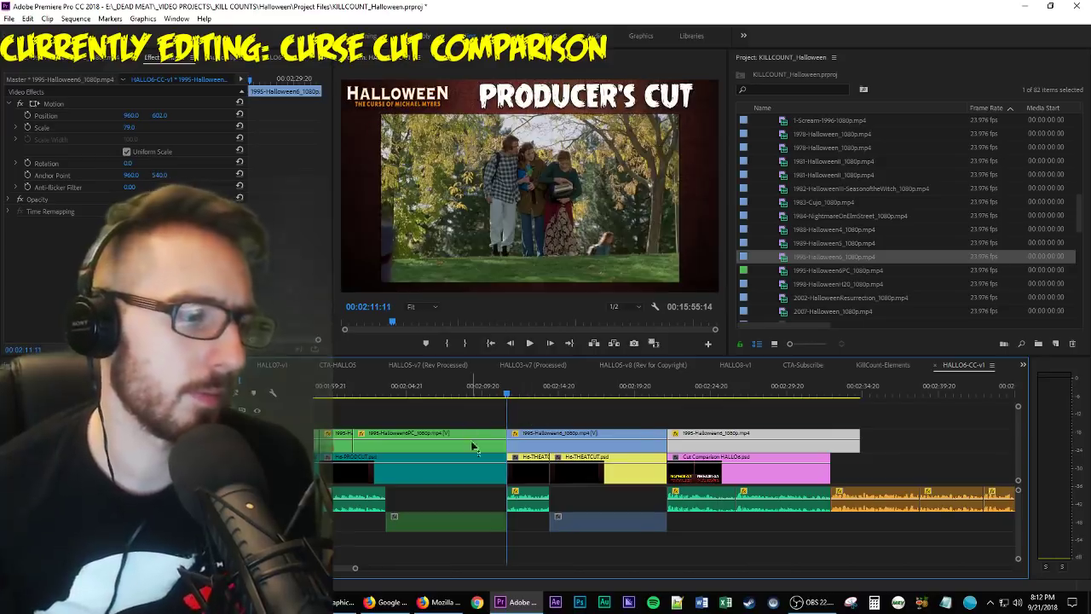
pyautogui.press('d')
pyautogui.press('f')
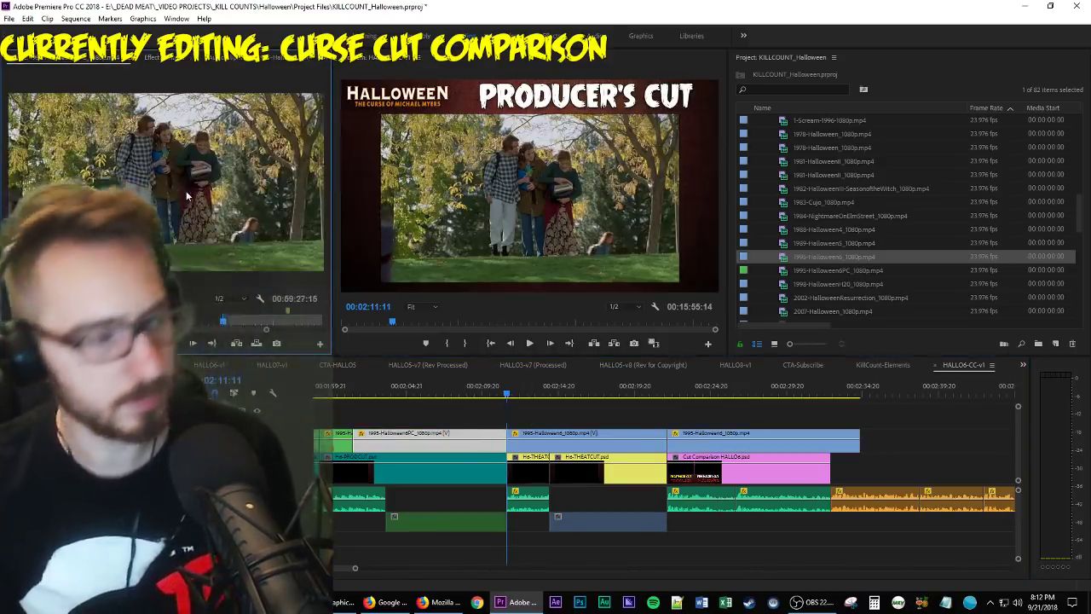
pyautogui.press('space')
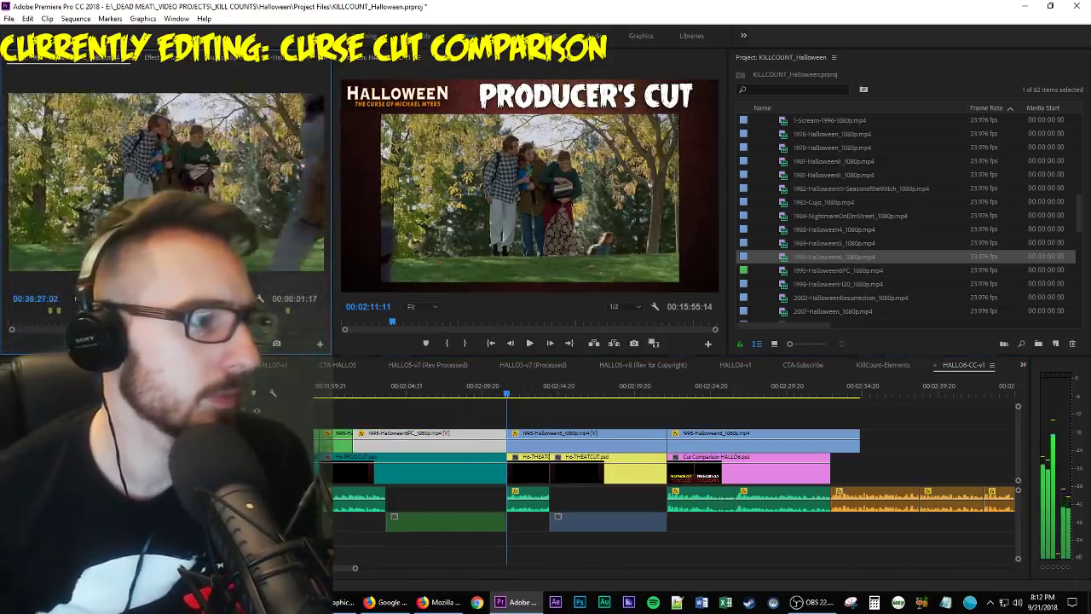
pyautogui.press('o')
pyautogui.moveTo(167, 184); pyautogui.dragTo(860, 418)
# Copy the Motion settings, including scale 47, from a theatrical clip in the following comparison section onto the theatrical park clip.
pyautogui.click(691, 437)
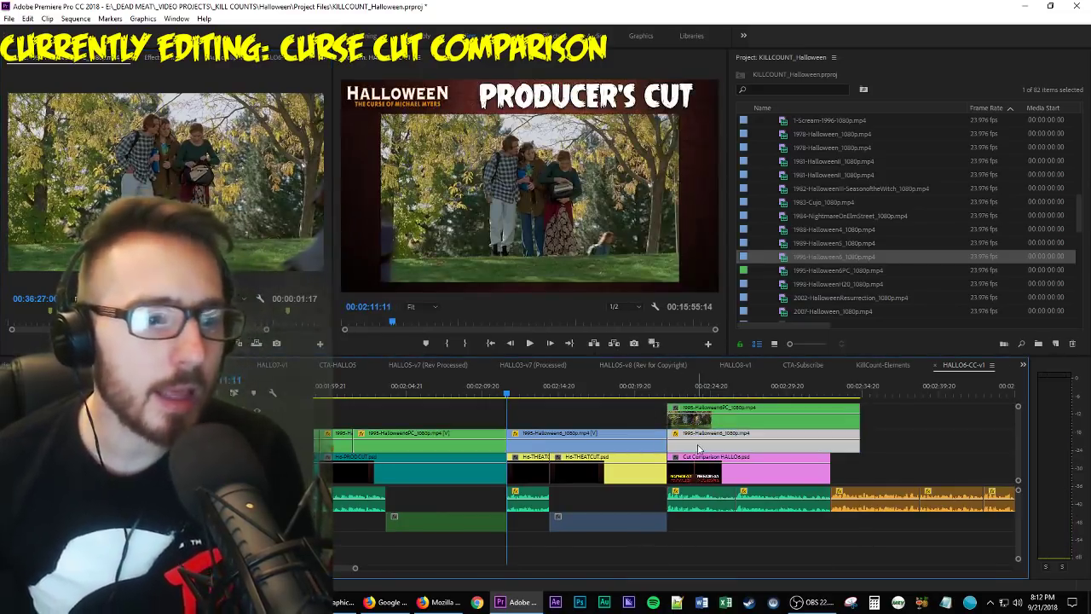
pyautogui.press('-')
pyautogui.press('-')
pyautogui.press('-')
pyautogui.press('-')
pyautogui.press('-')
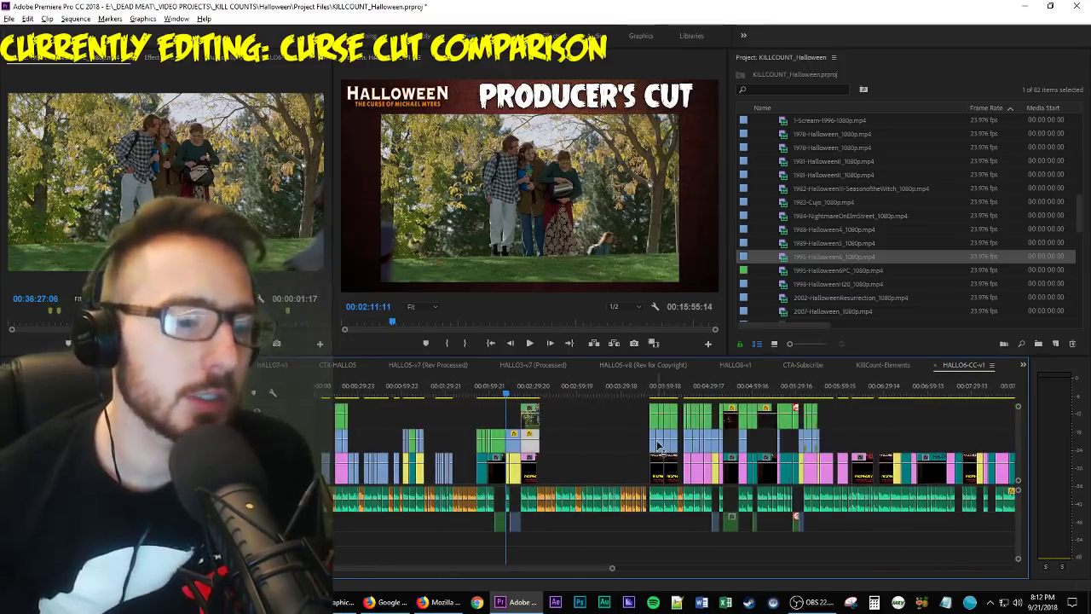
pyautogui.click(150, 57)
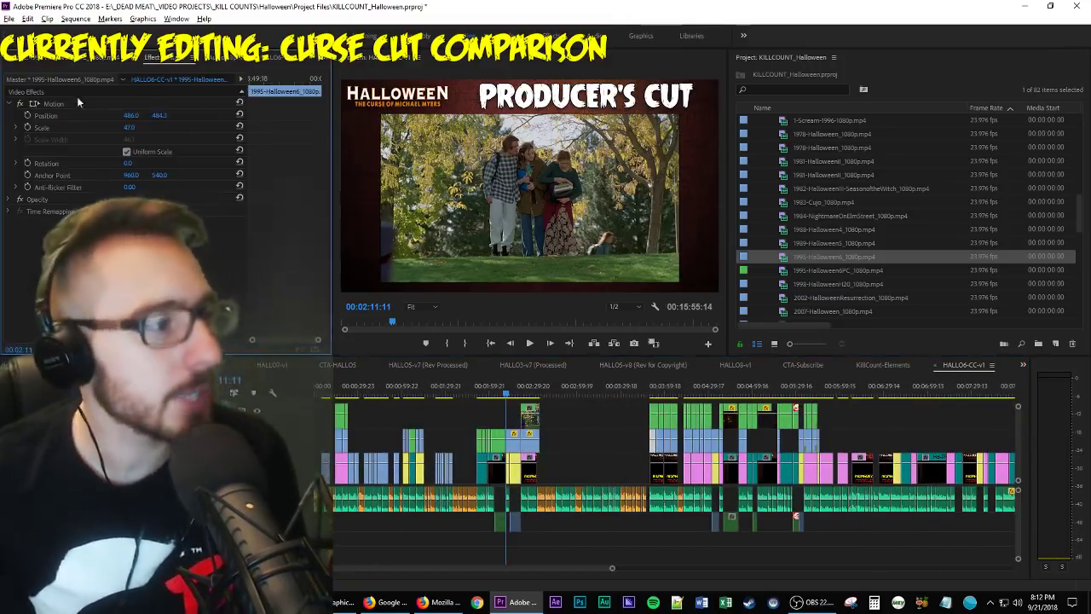
pyautogui.click(70, 100)
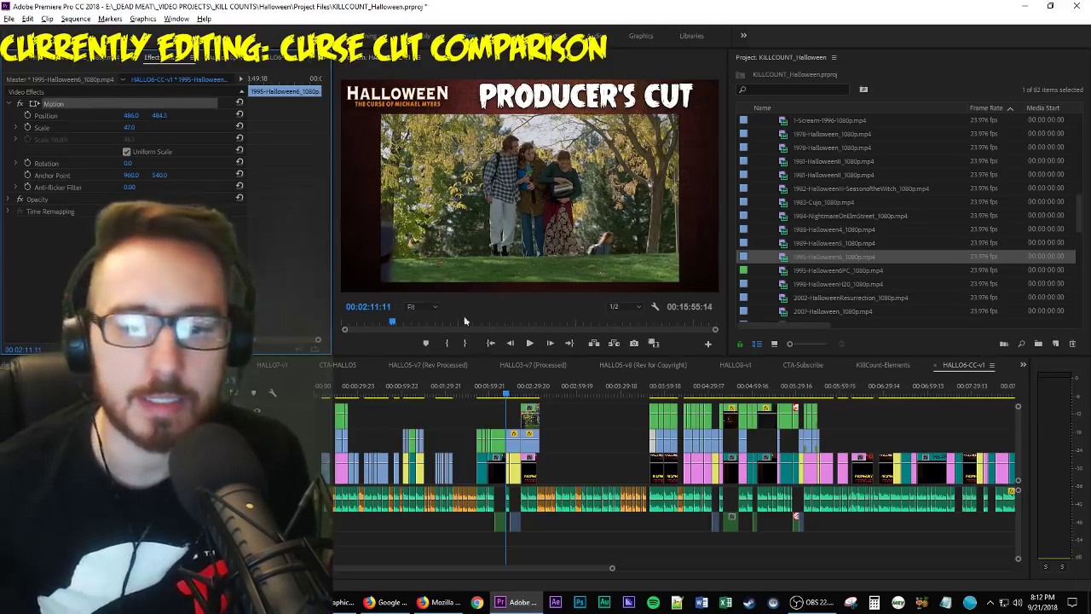
pyautogui.scroll(5, 575, 422)
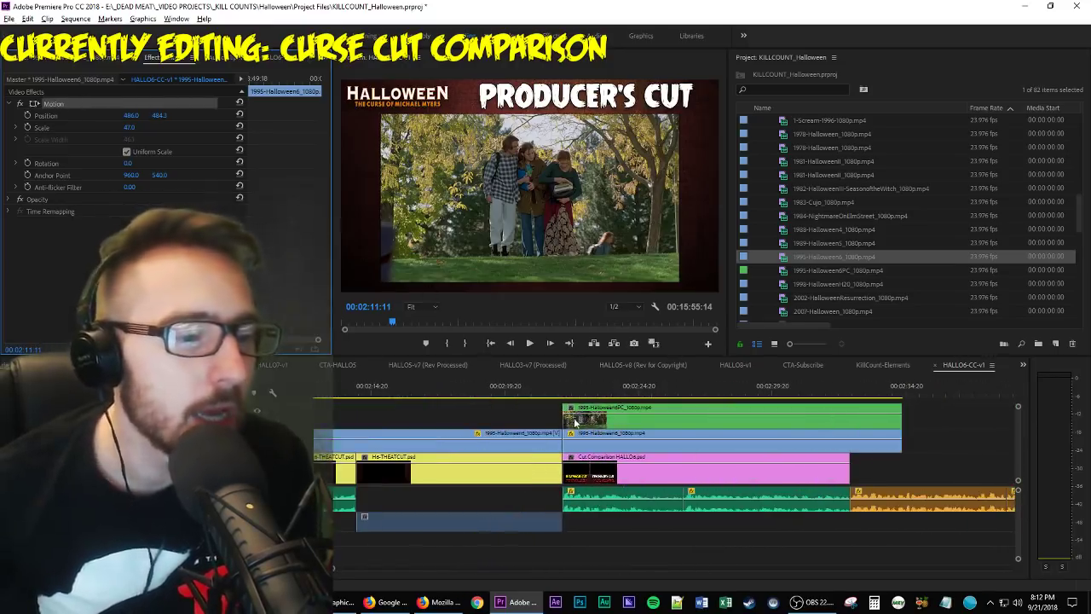
pyautogui.click(714, 445)
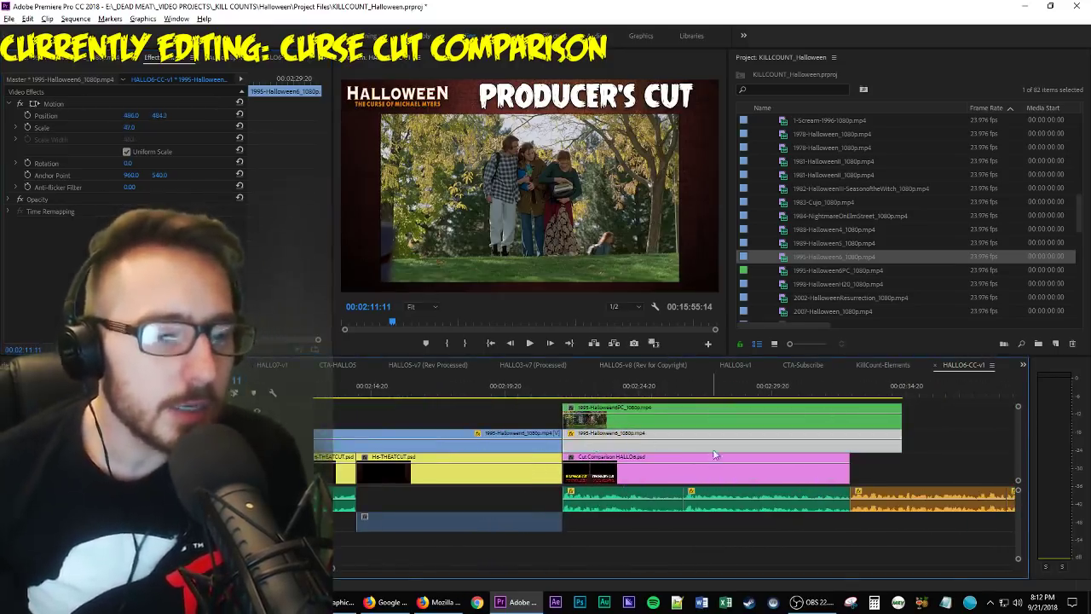
# Copy the Motion settings from the following section's first producer's cut comparison clip onto the producer's cut park clip, including scale 47.
pyautogui.scroll(-8, 715, 455)
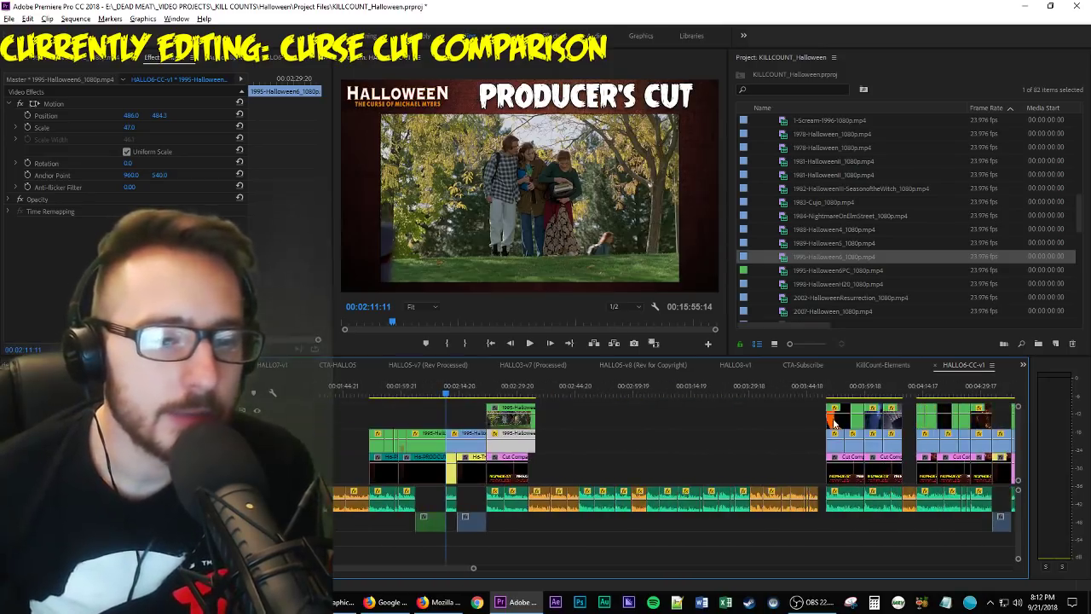
pyautogui.click(836, 422)
pyautogui.click(109, 104)
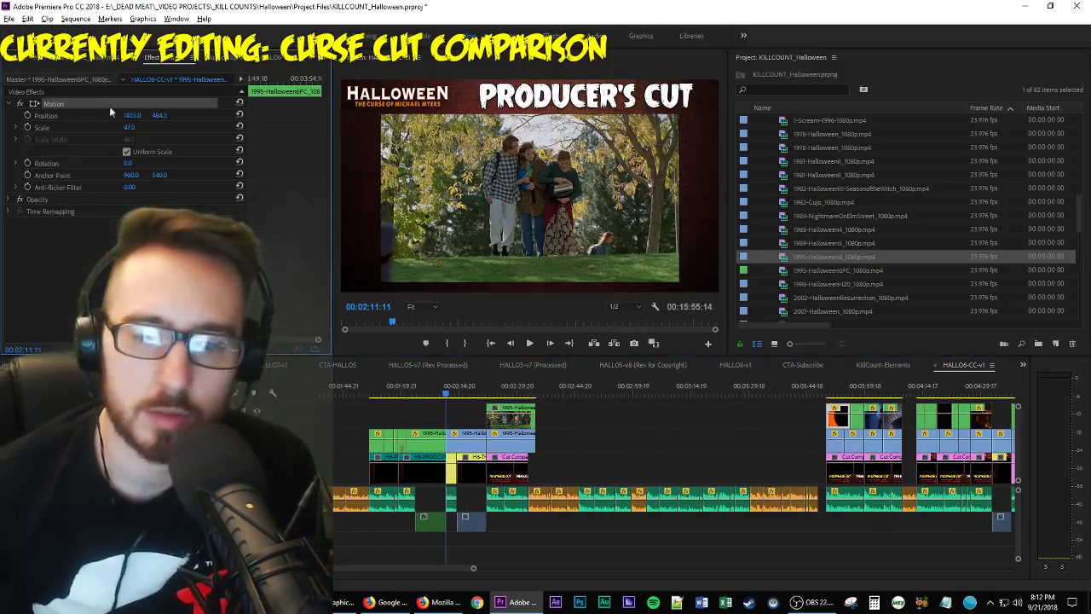
pyautogui.click(496, 386)
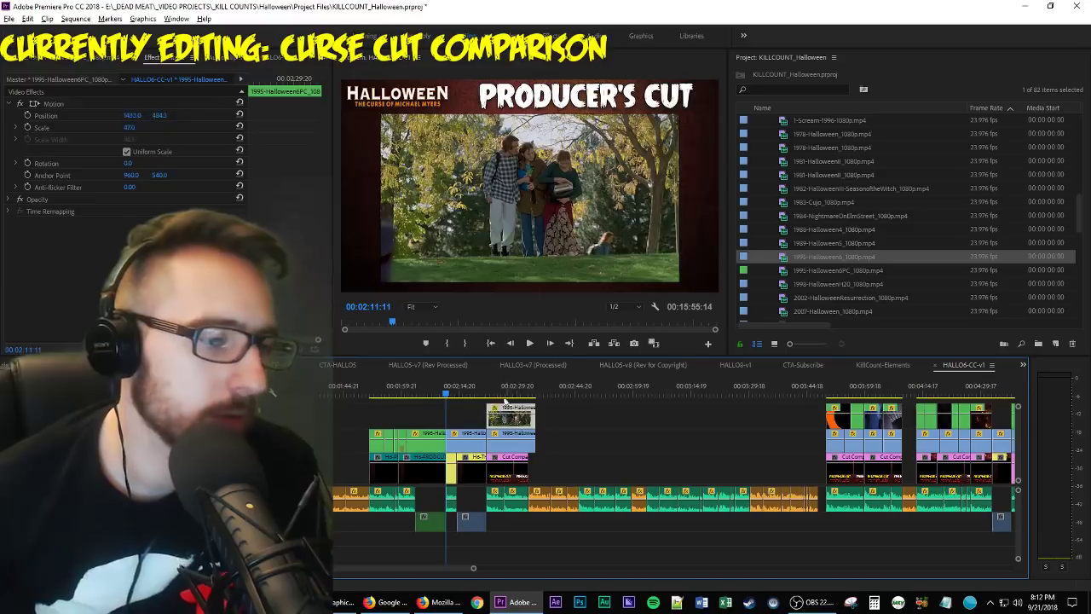
# Play back the side-by-side park comparison and check where both shots change to the close-up near 00:02:29.
pyautogui.press('space')
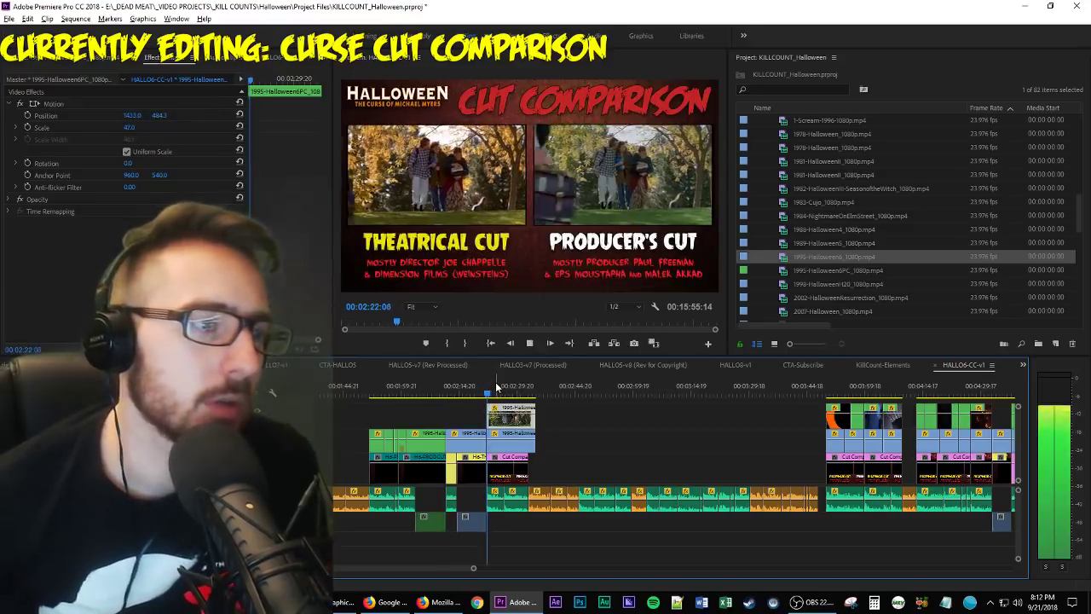
pyautogui.press('=')
pyautogui.press('=')
pyautogui.press('=')
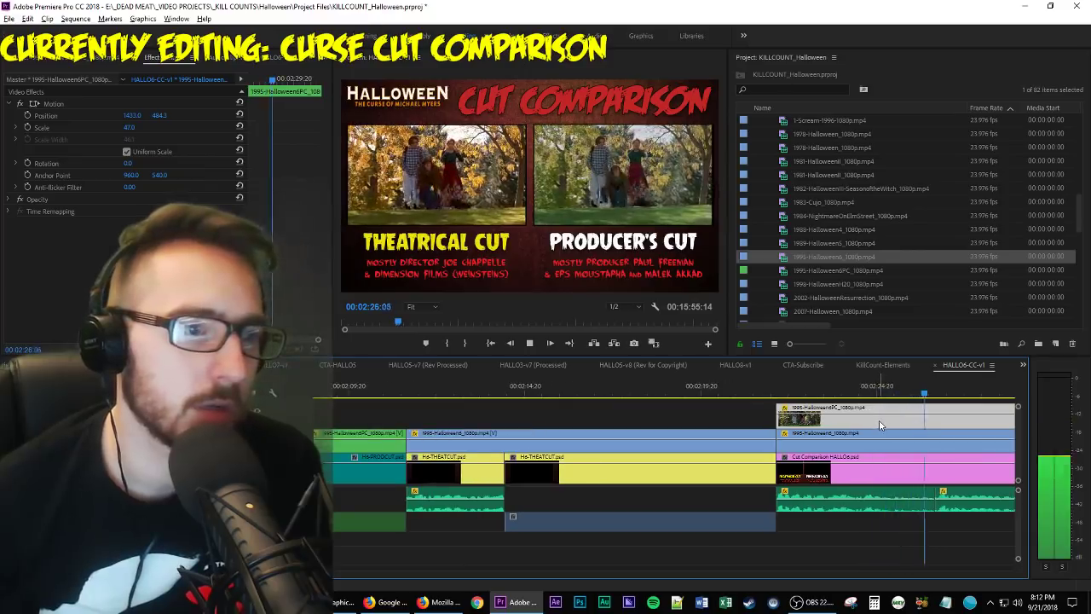
pyautogui.press('space')
pyautogui.scroll(-3, 752, 416)
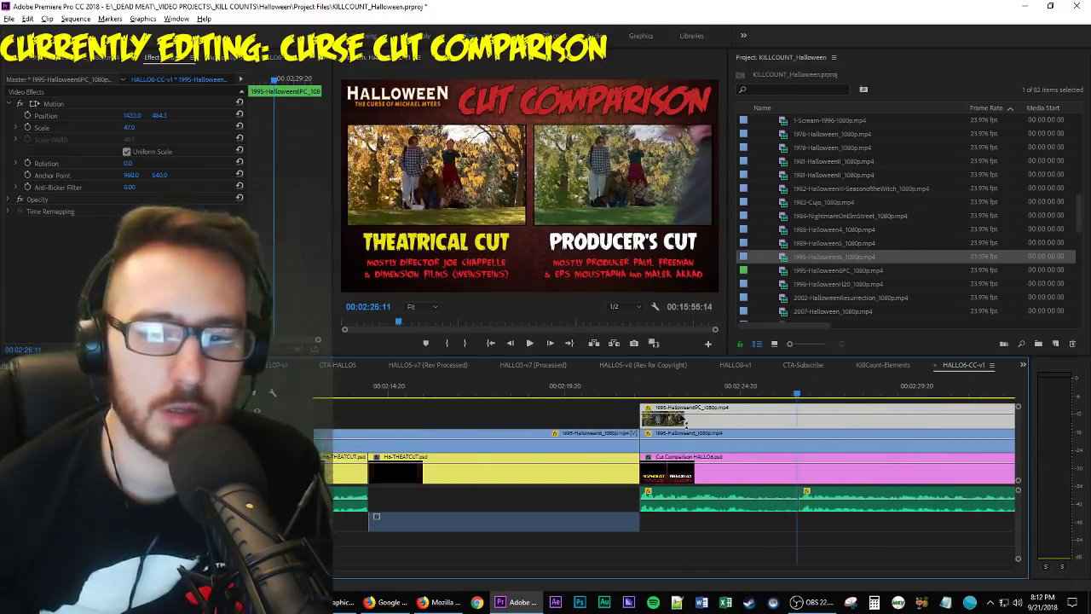
pyautogui.press('space')
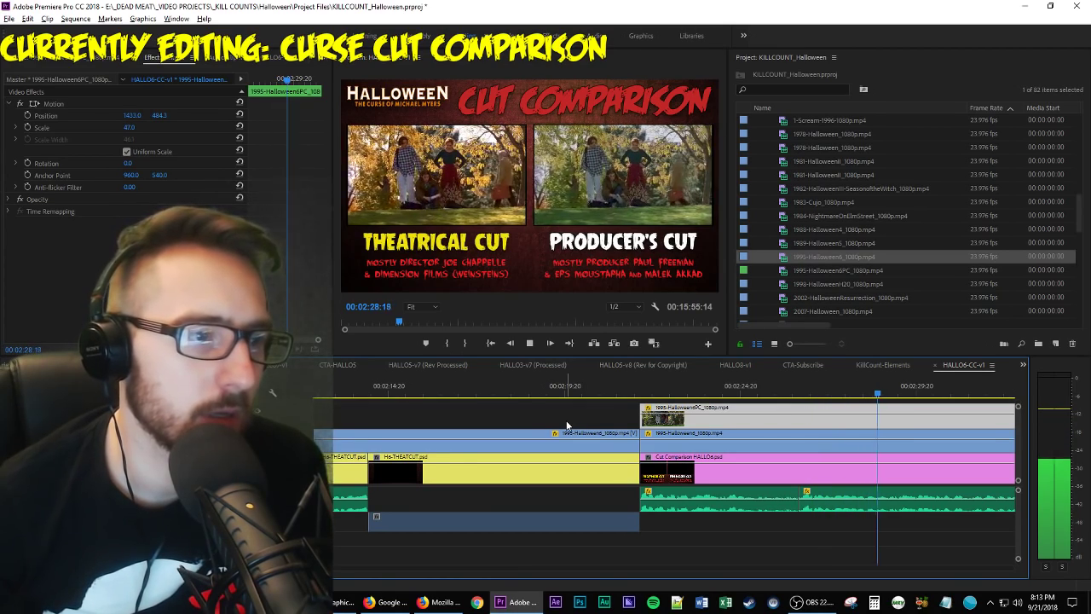
pyautogui.press('space')
pyautogui.press('j')
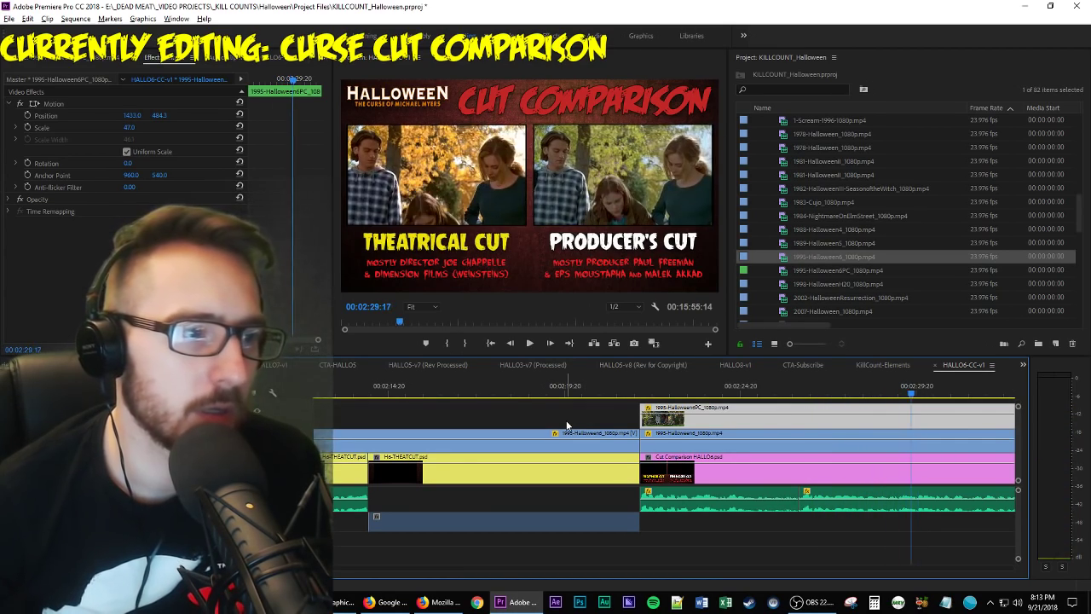
pyautogui.press('k')
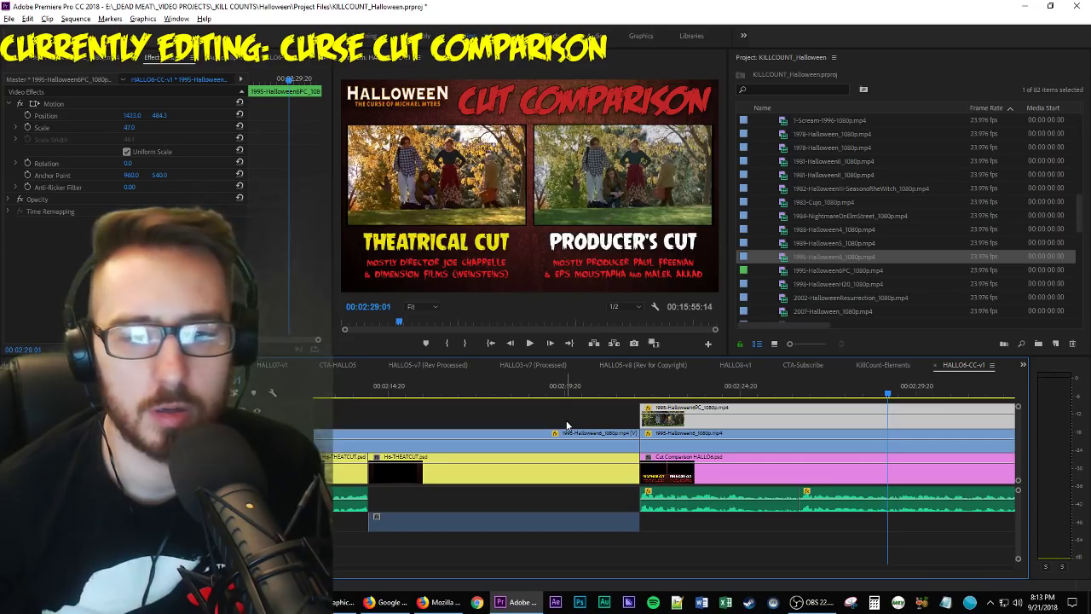
# Slip the theatrical and producer's cut park clips together to slightly later footage, and save the project.
pyautogui.keyDown('shift'); pyautogui.click(742, 461); pyautogui.keyUp('shift')
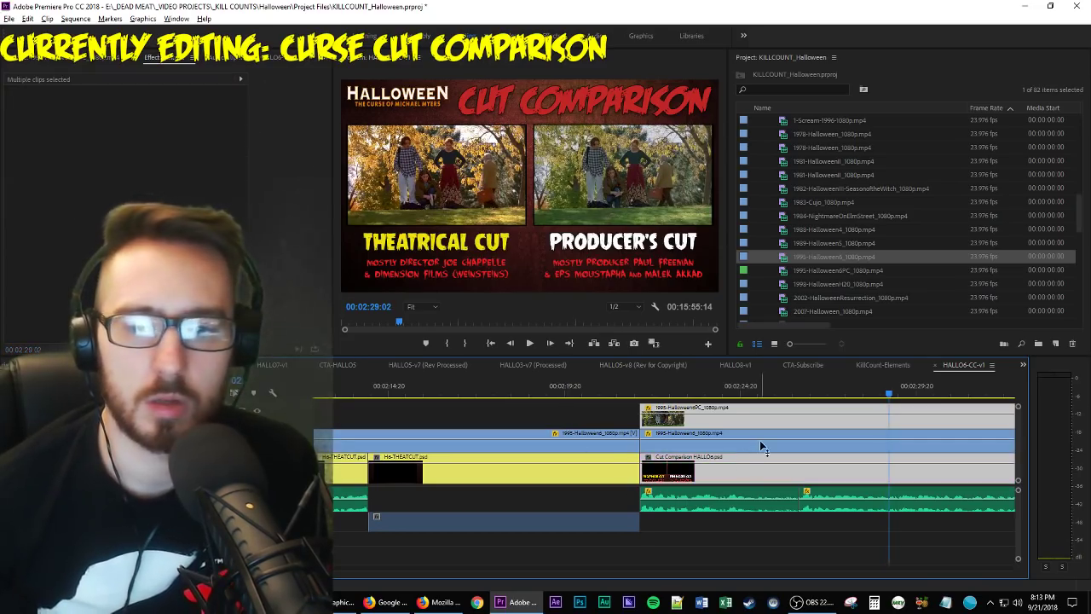
pyautogui.keyDown('shift'); pyautogui.click(760, 440); pyautogui.keyUp('shift')
pyautogui.keyDown('shift'); pyautogui.click(767, 455); pyautogui.keyUp('shift')
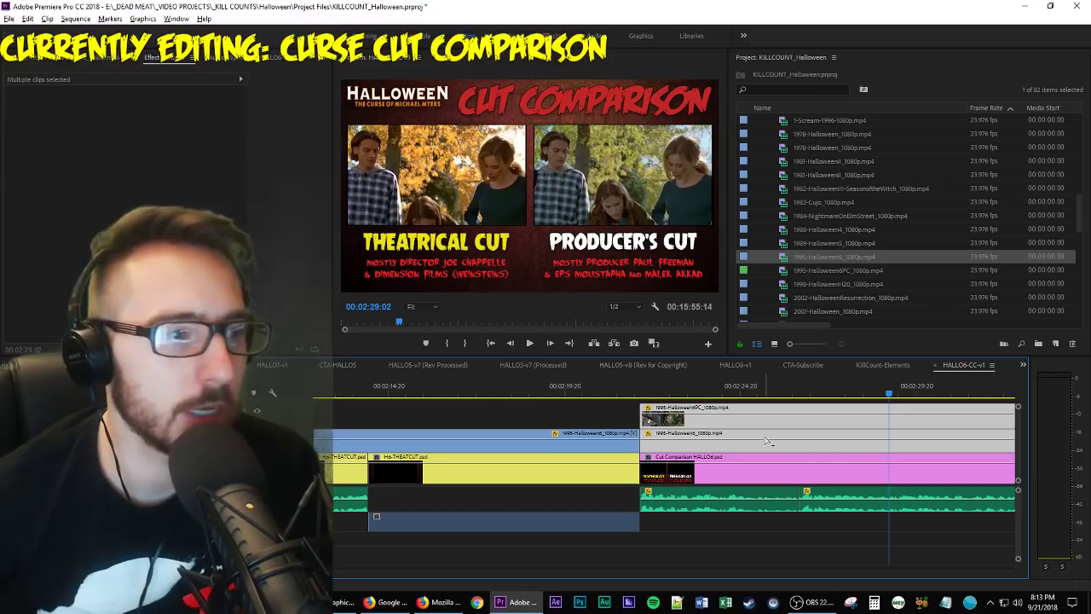
pyautogui.click(601, 412)
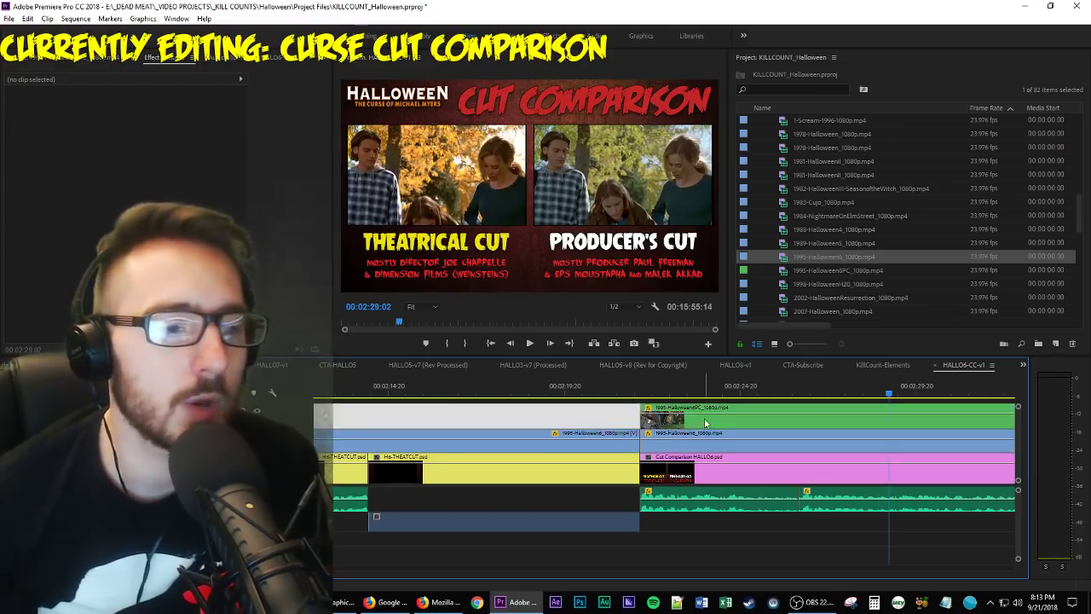
pyautogui.click(706, 422)
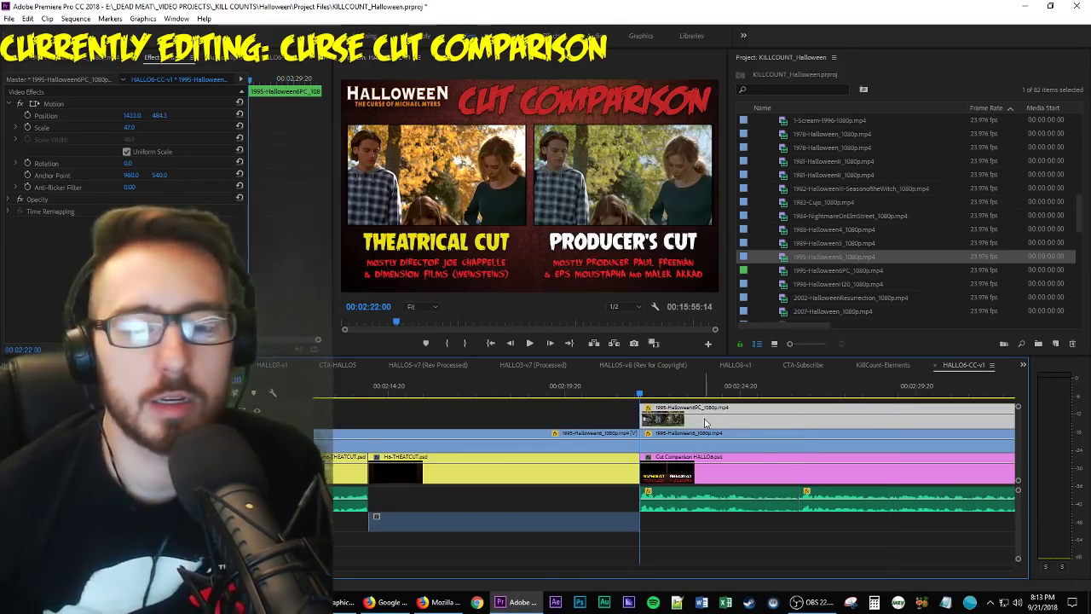
pyautogui.hotkey('ctrl', 's')
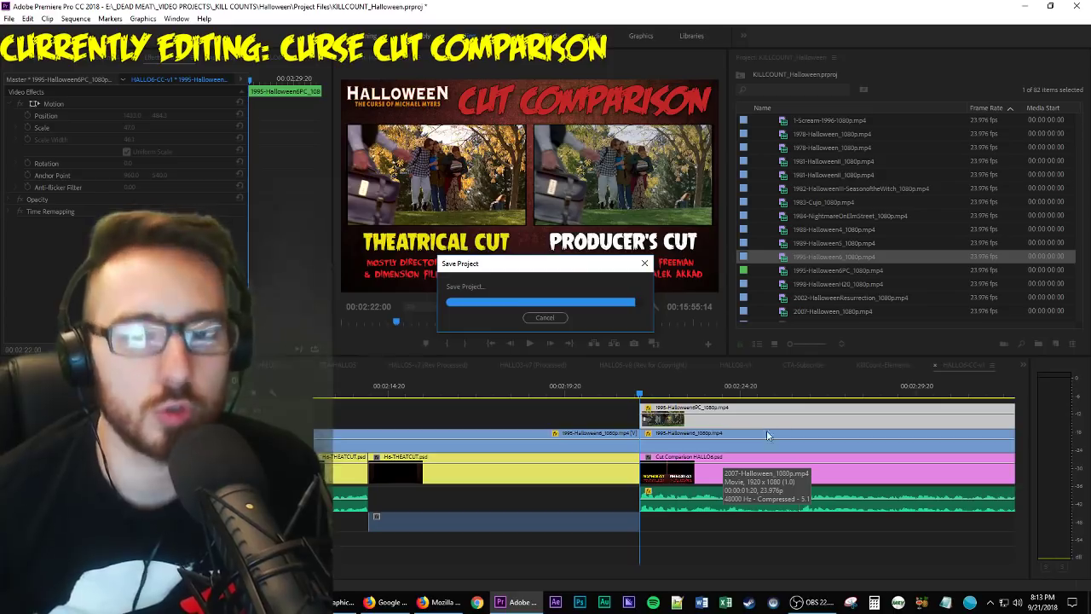
# Trim both park comparison clips back to the end of the comparison frame and save the project.
pyautogui.scroll(-5, 800, 437)
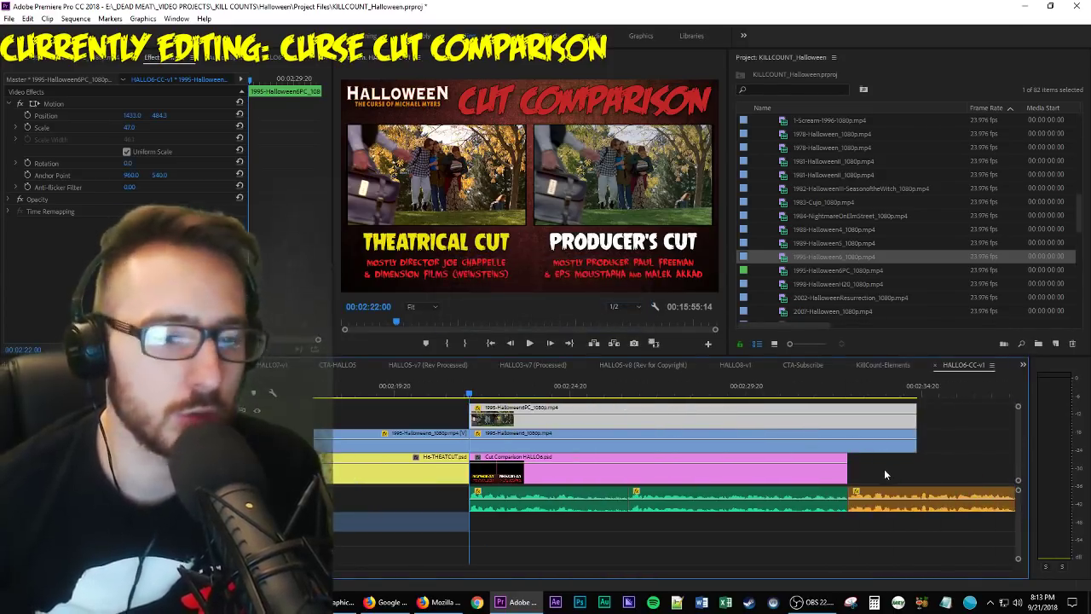
pyautogui.moveTo(939, 411); pyautogui.dragTo(847, 443)
pyautogui.click(890, 452)
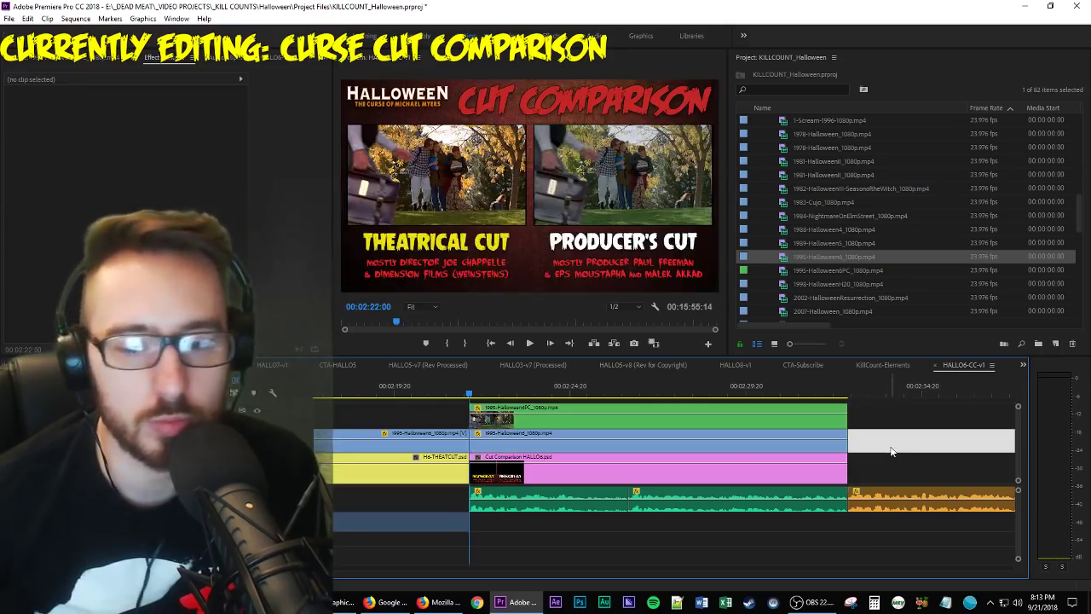
pyautogui.hotkey('ctrl', 's')
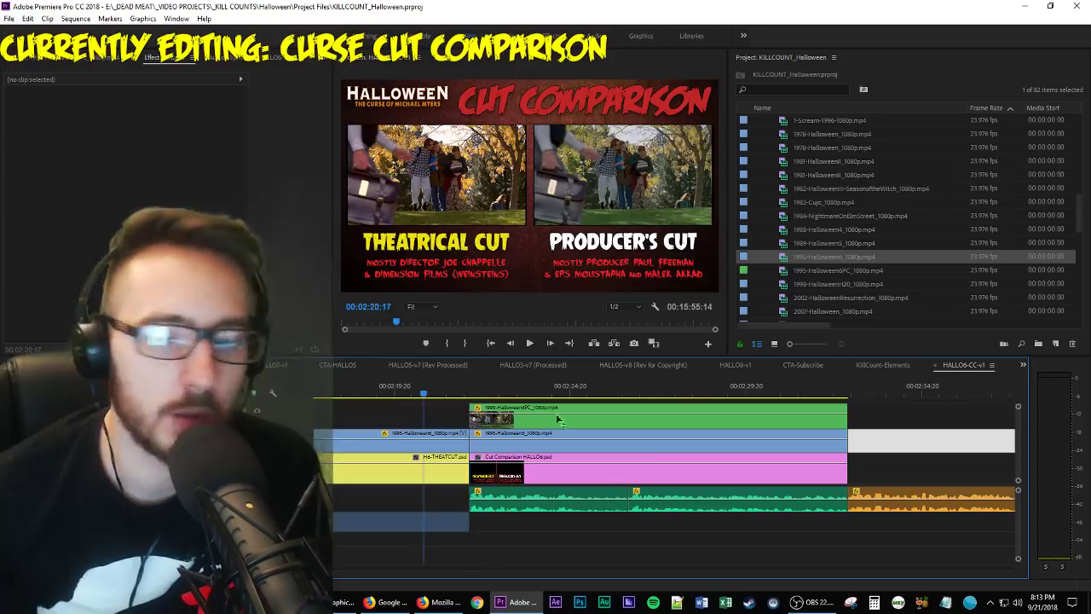
# Play the narration following the park comparison and review the empty stretch of the timeline above it.
pyautogui.press('space')
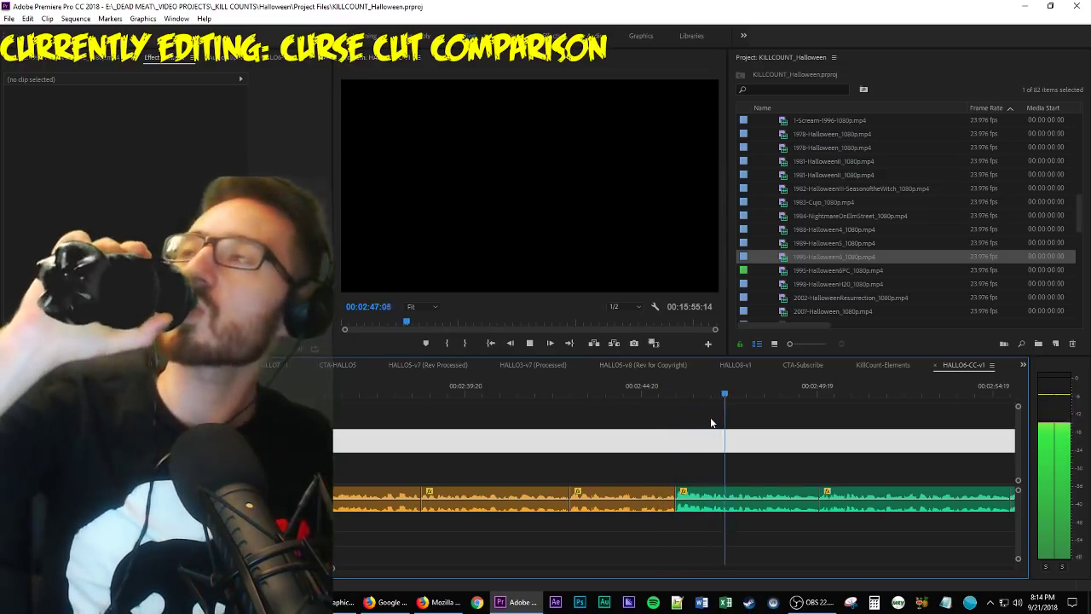
pyautogui.press('space')
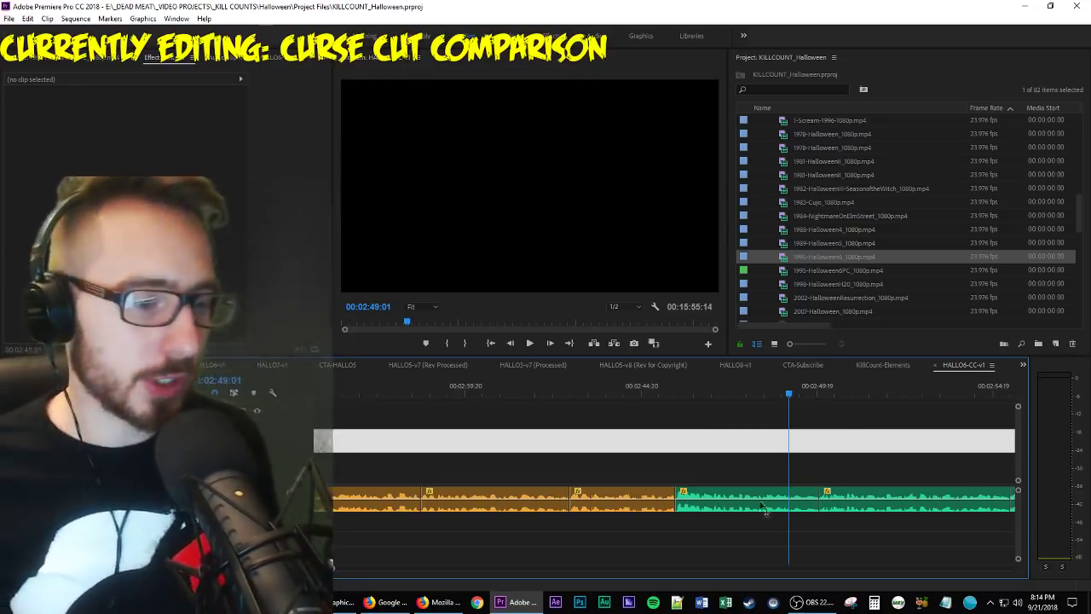
pyautogui.scroll(-6, 765, 509)
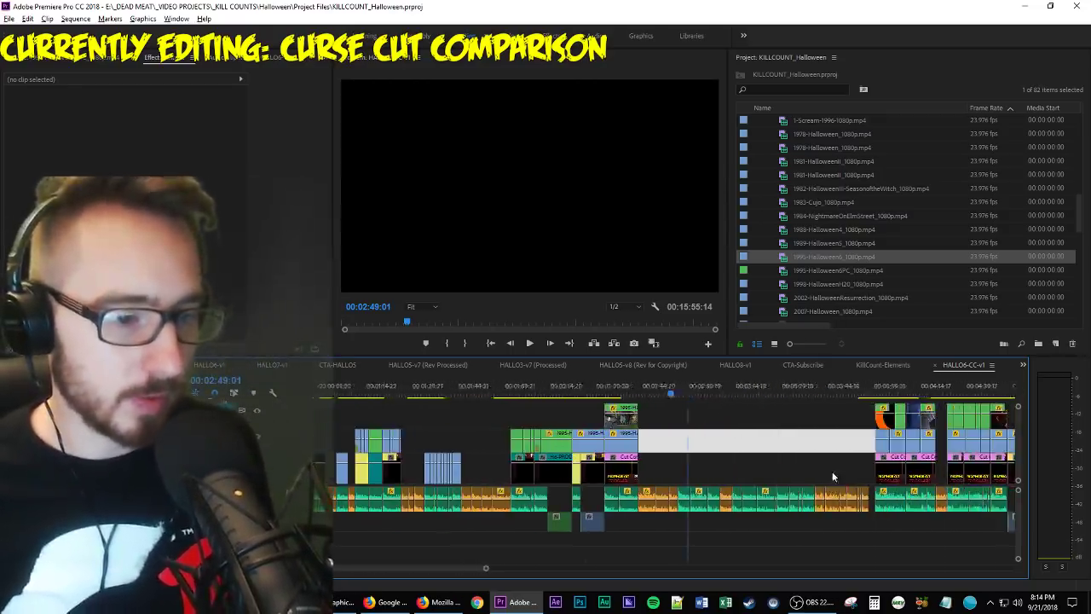
pyautogui.scroll(4, 598, 467)
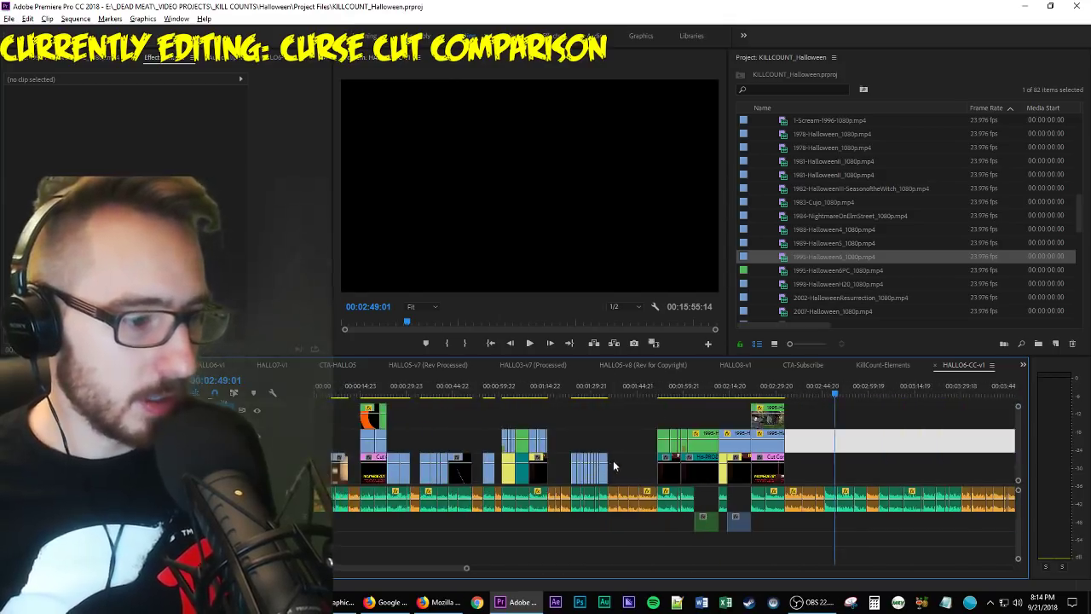
pyautogui.scroll(-2, 613, 465)
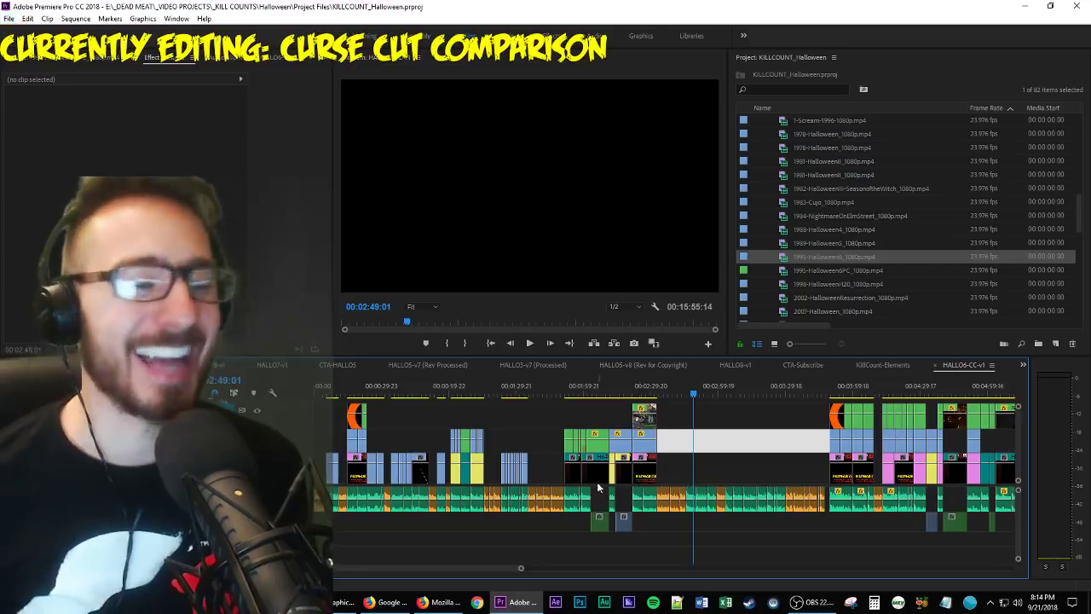
pyautogui.scroll(5, 713, 467)
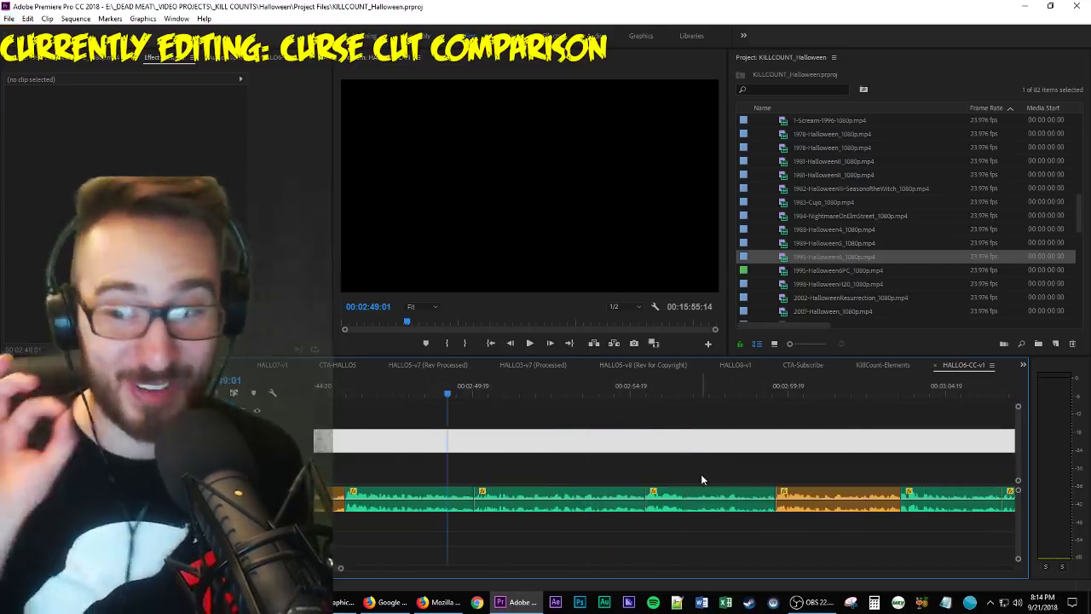
pyautogui.press('j')
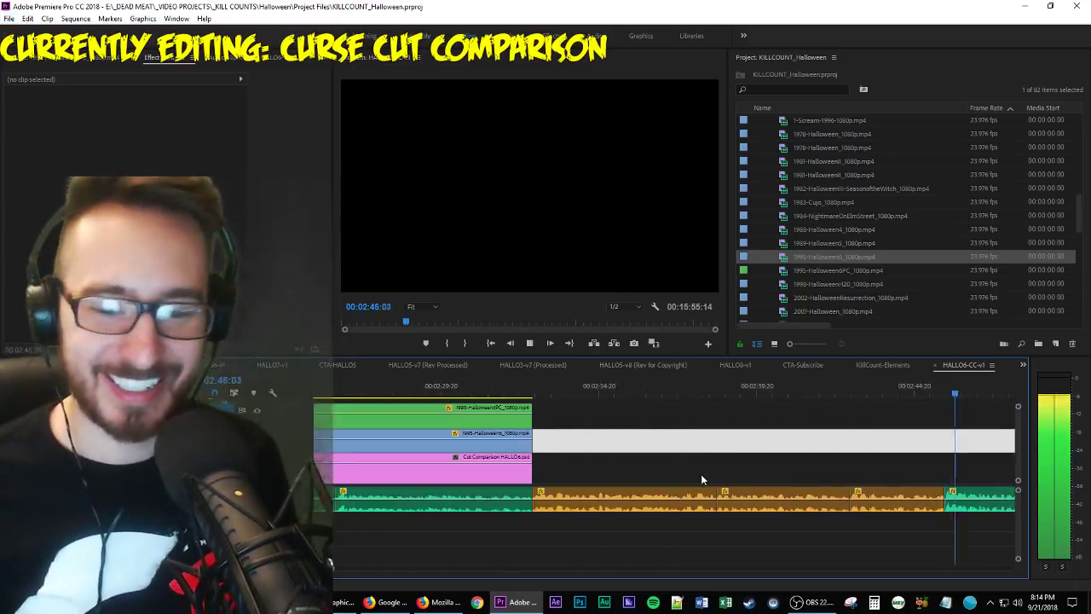
pyautogui.press('l')
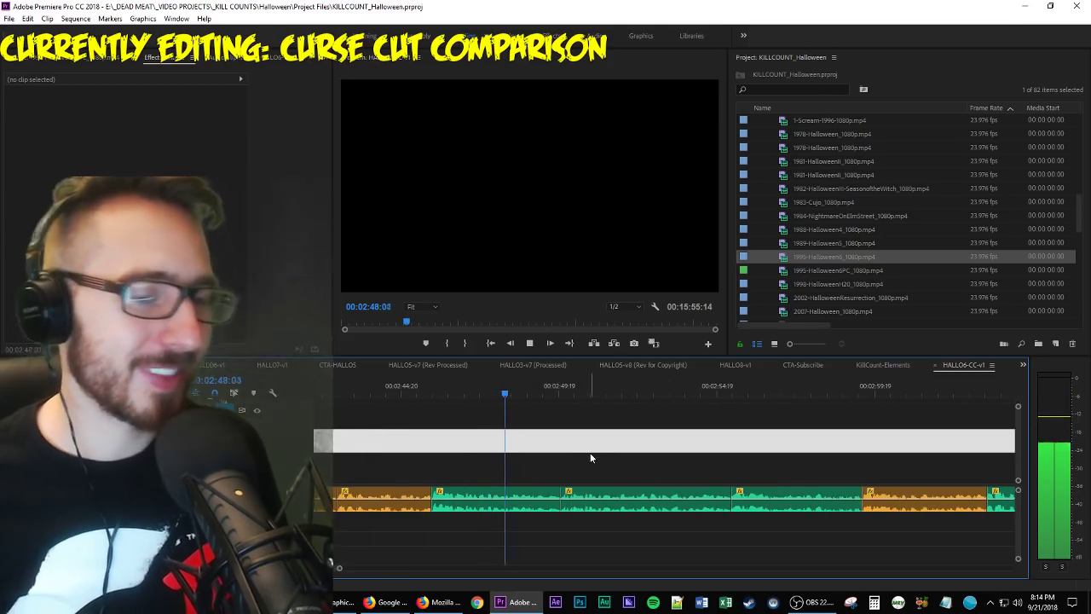
pyautogui.press('k')
# Go to the start of the narration clip at 00:02:45:19 and open the theatrical source footage 1995-Halloween6_1080p.mp4.
pyautogui.press('Up')
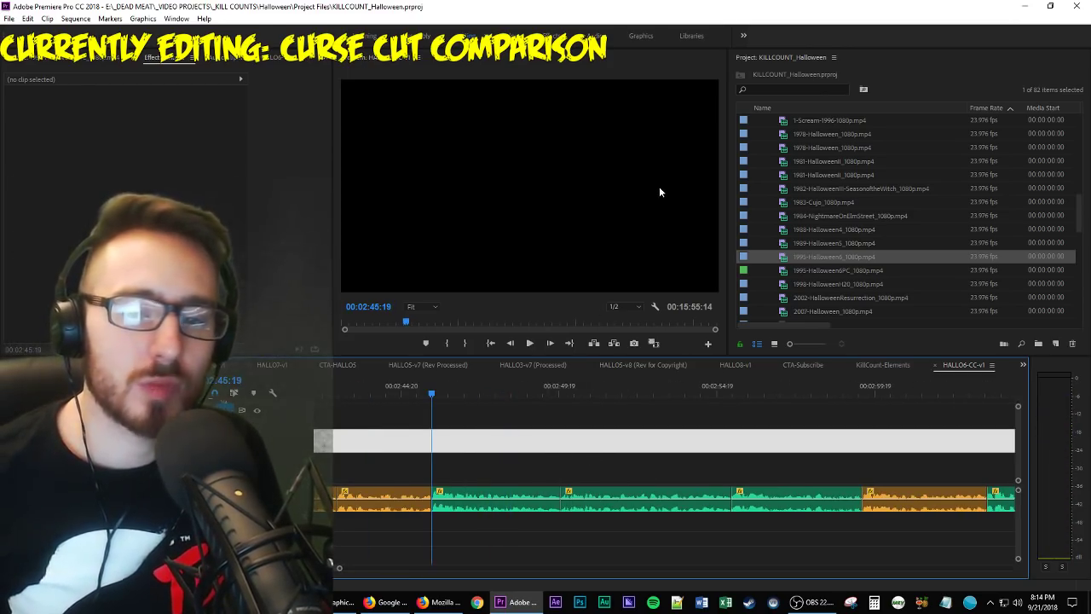
pyautogui.doubleClick(784, 262)
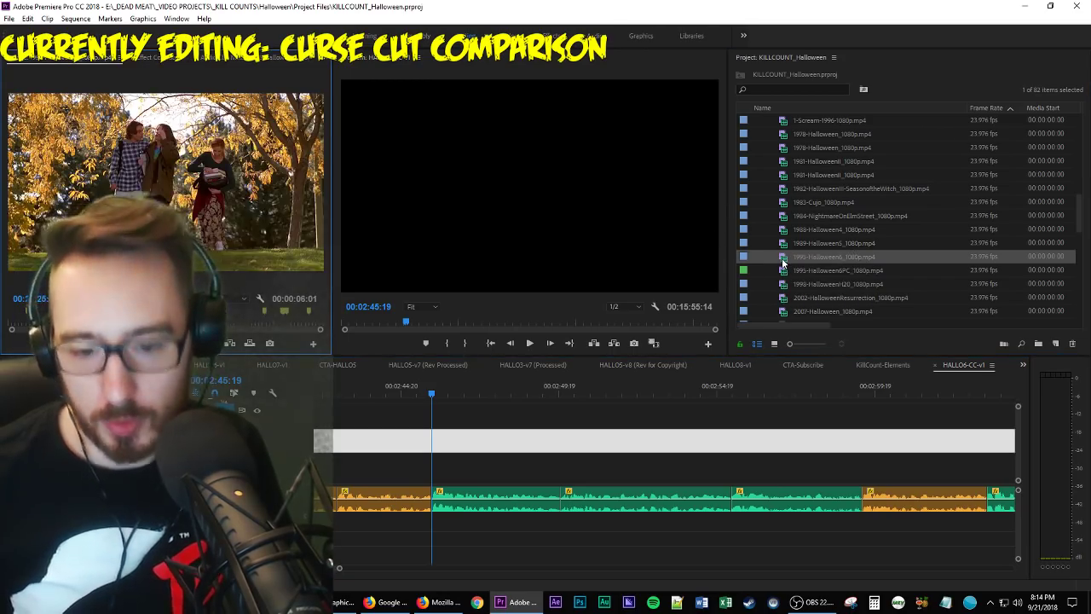
# Review the theatrical cut from its start, mark a short blue-tinted gurney shot, and place its video on the timeline at 02:45:19.
pyautogui.press('Home')
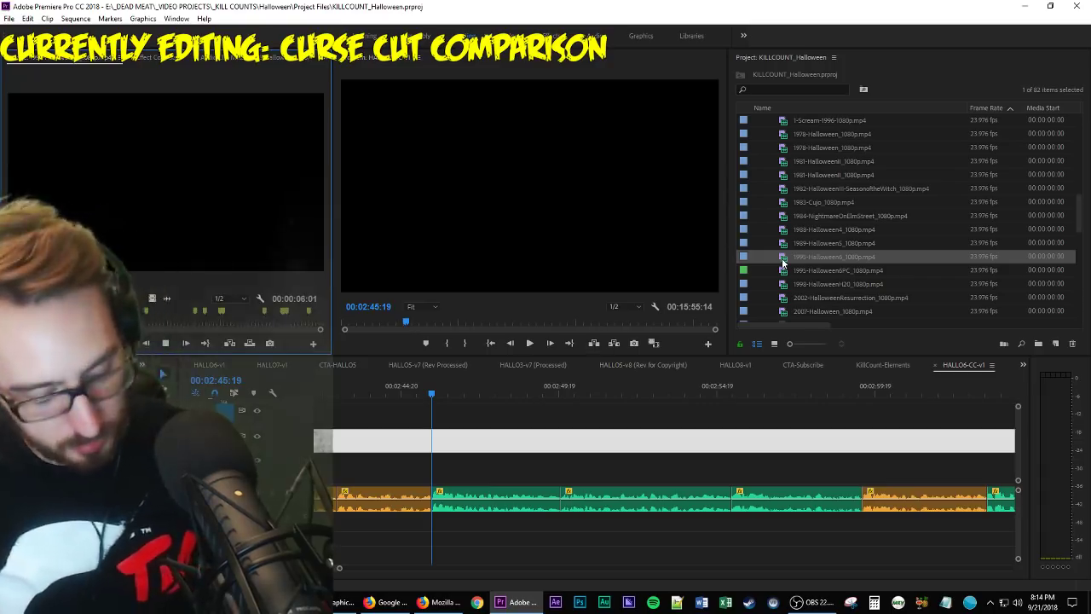
pyautogui.press('space')
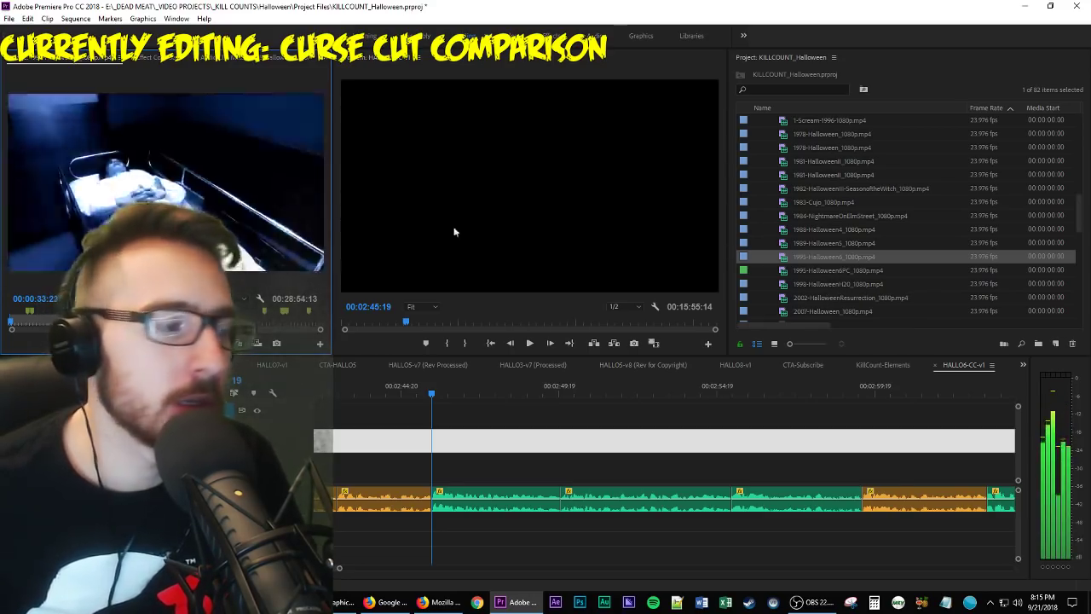
pyautogui.press('o')
pyautogui.moveTo(324, 440); pyautogui.dragTo(470, 451)
# Open 1995-Halloween6PC_1080p.mp4 as the source clip and preview its opening from the start.
pyautogui.moveTo(834, 270); pyautogui.dragTo(148, 162)
pyautogui.press('Home')
pyautogui.press('space')
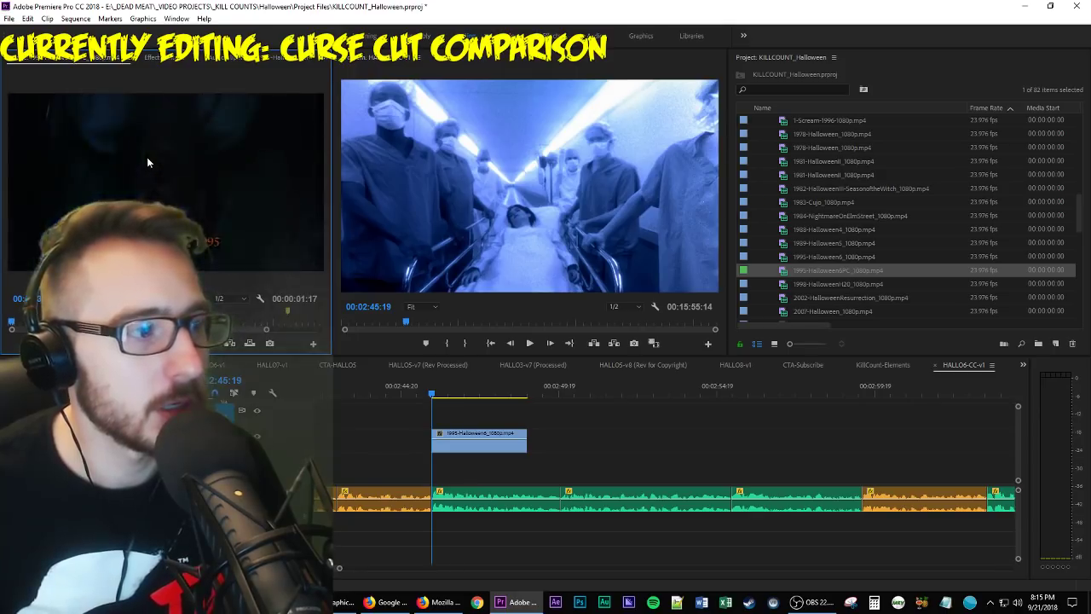
pyautogui.press('space')
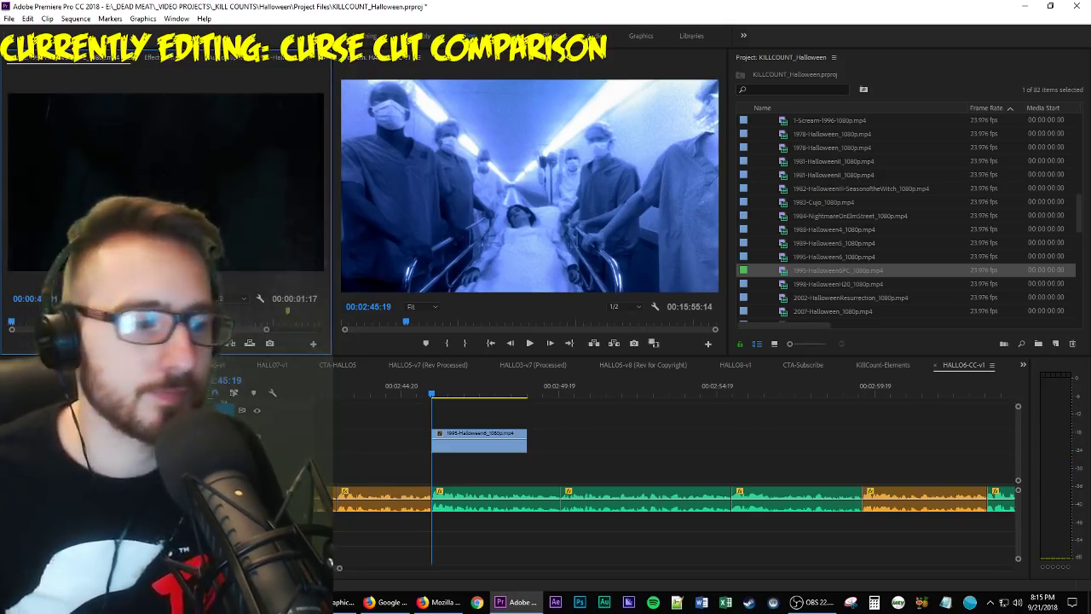
# Copy the H6-THEATCUT.psd title beneath the new clip and apply the earlier theatrical clip's Motion settings (Position 960, 602; Scale 79) to it.
pyautogui.scroll(5, 555, 469)
pyautogui.scroll(8, 531, 452)
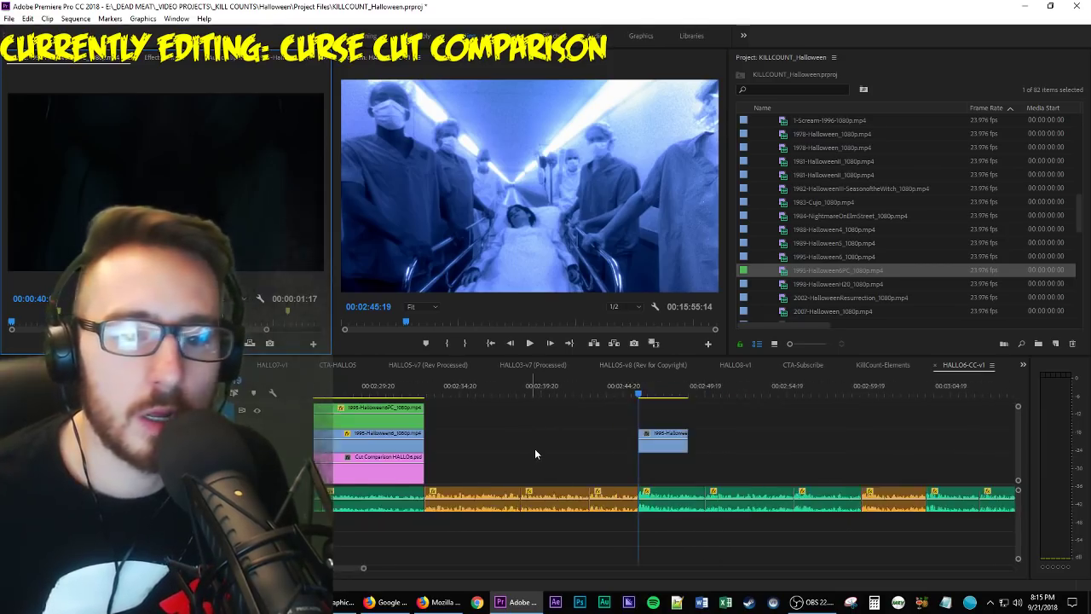
pyautogui.moveTo(482, 472); pyautogui.dragTo(976, 479)
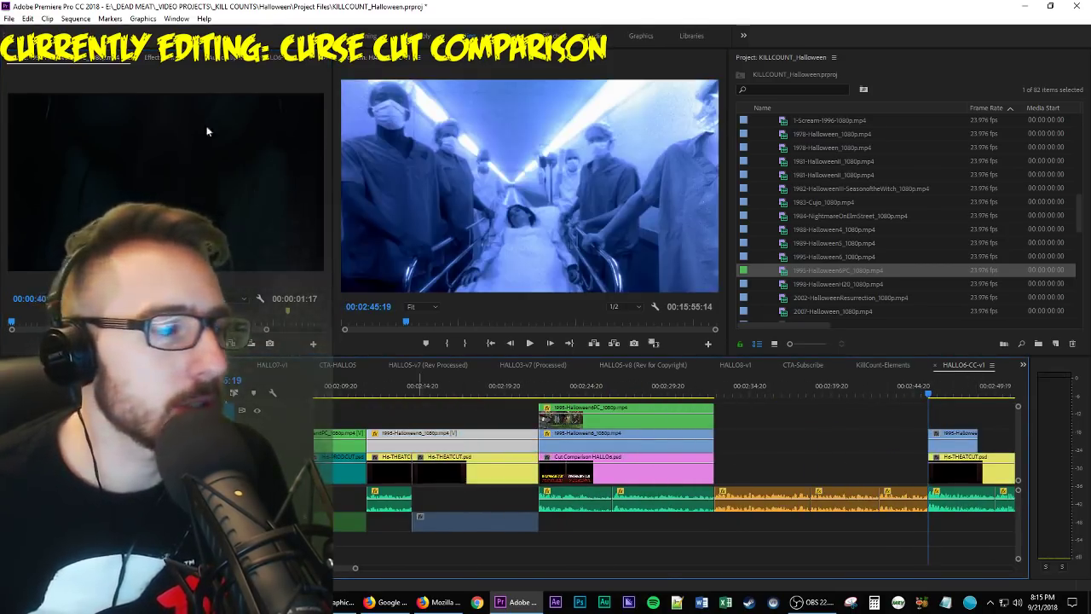
pyautogui.click(158, 57)
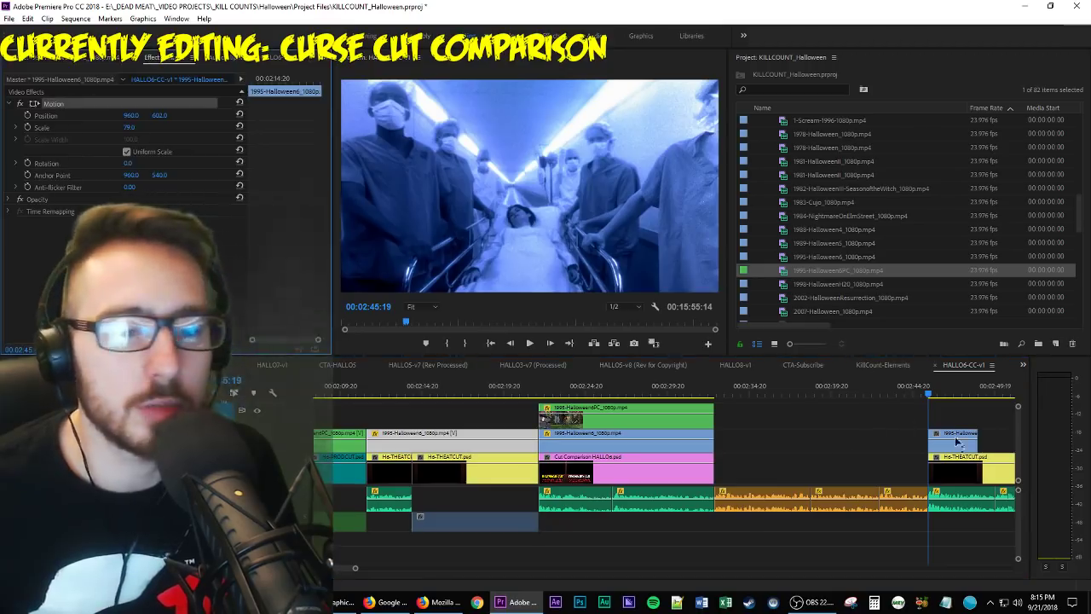
pyautogui.scroll(-4, 898, 423)
pyautogui.scroll(-6, 898, 423)
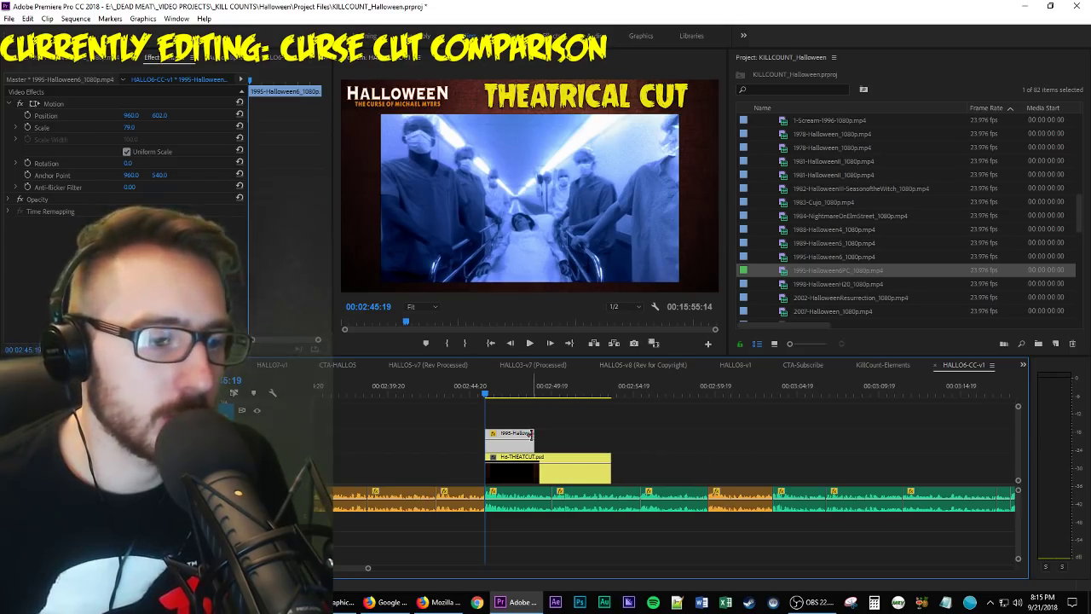
# Extend the gurney clip and its THEATCUT title to the start of the next orange narration segment and play them.
pyautogui.moveTo(534, 450); pyautogui.dragTo(770, 449)
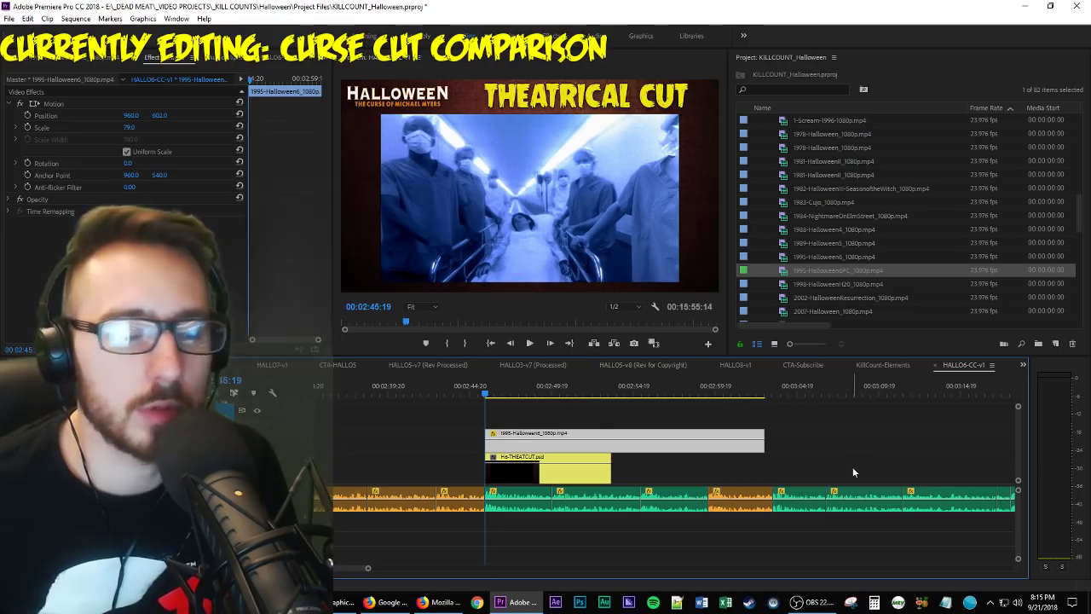
pyautogui.moveTo(623, 473); pyautogui.dragTo(706, 452)
pyautogui.press('space')
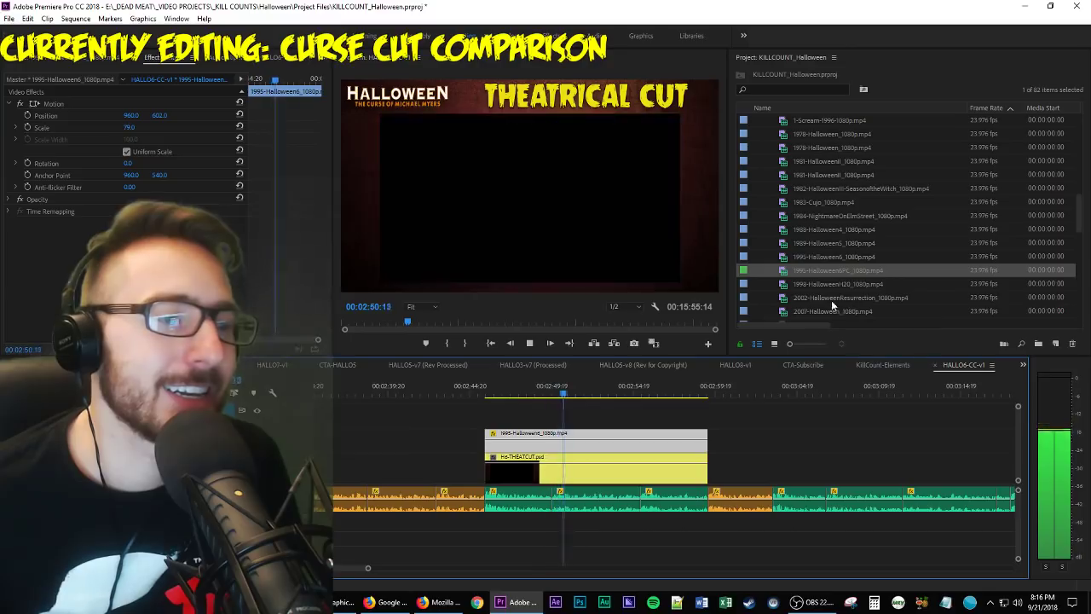
# Split the theatrical clip and title at 02:49:21 and delete the portions after the cut.
pyautogui.click(558, 390)
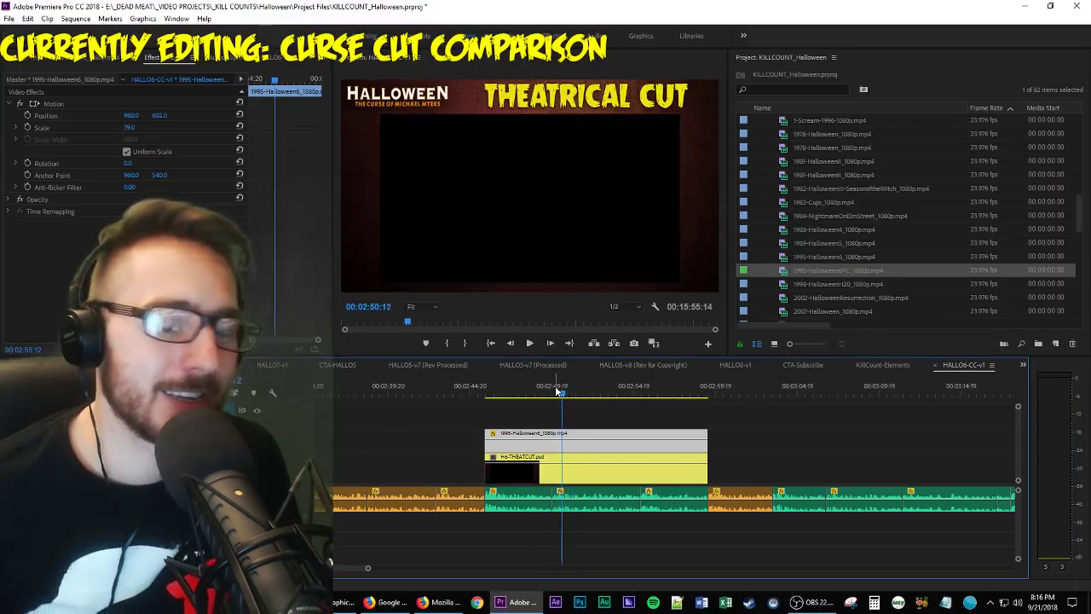
pyautogui.moveTo(558, 389); pyautogui.dragTo(553, 390)
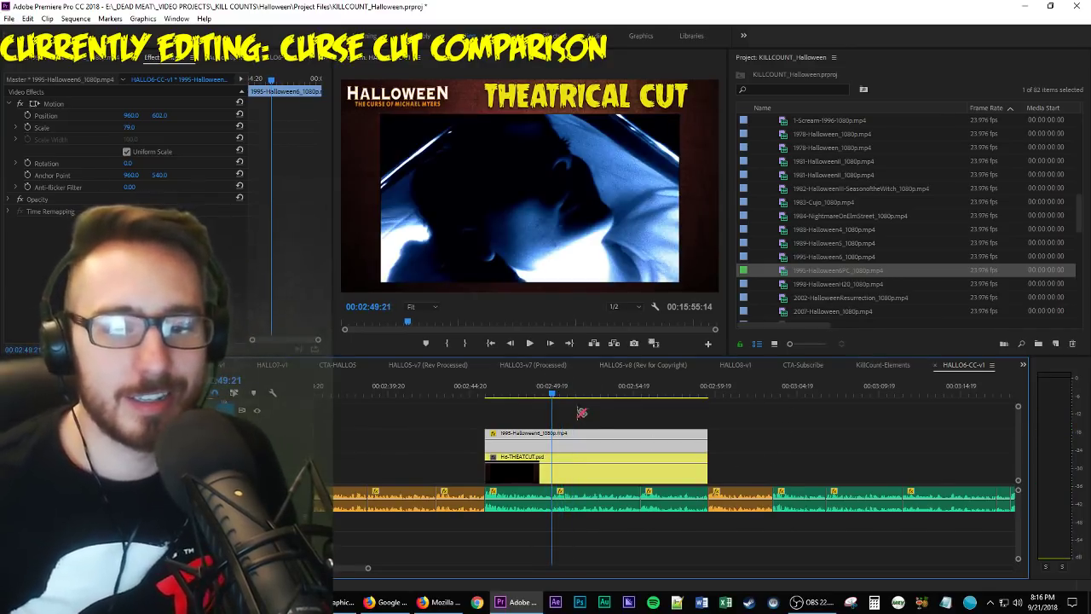
pyautogui.click(550, 444)
pyautogui.hotkey('ctrl', 'k')
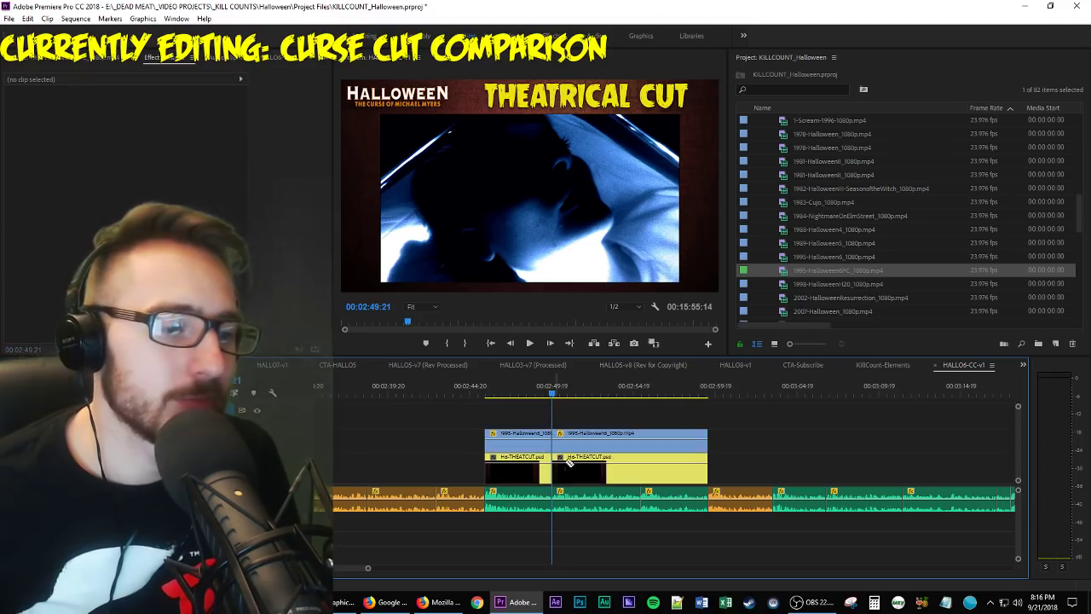
pyautogui.press('Delete')
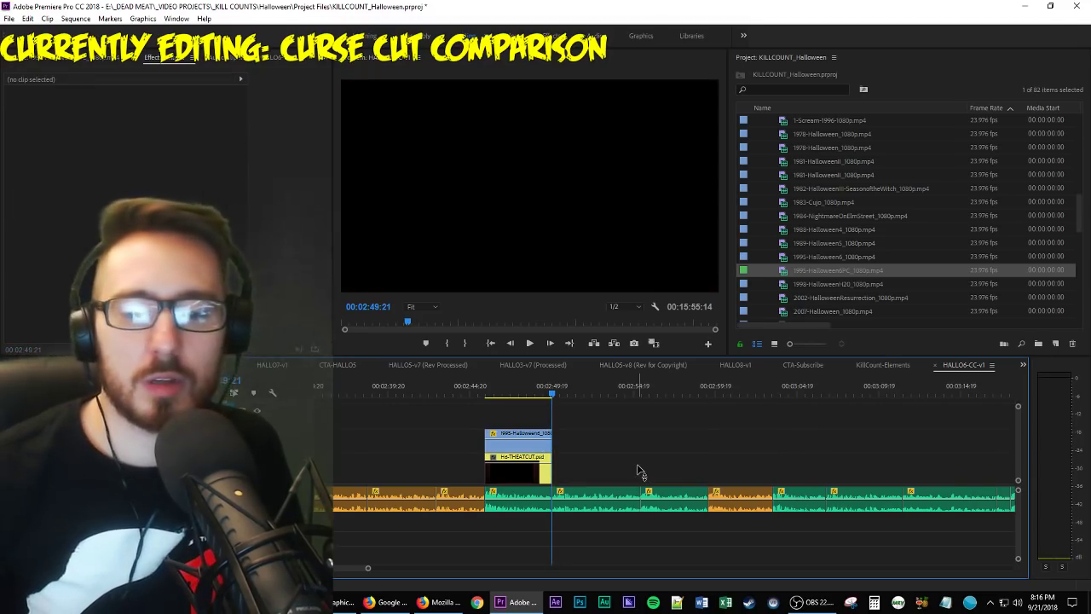
# Listen to the narration following the 02:49:21 cut and save the project.
pyautogui.press('space')
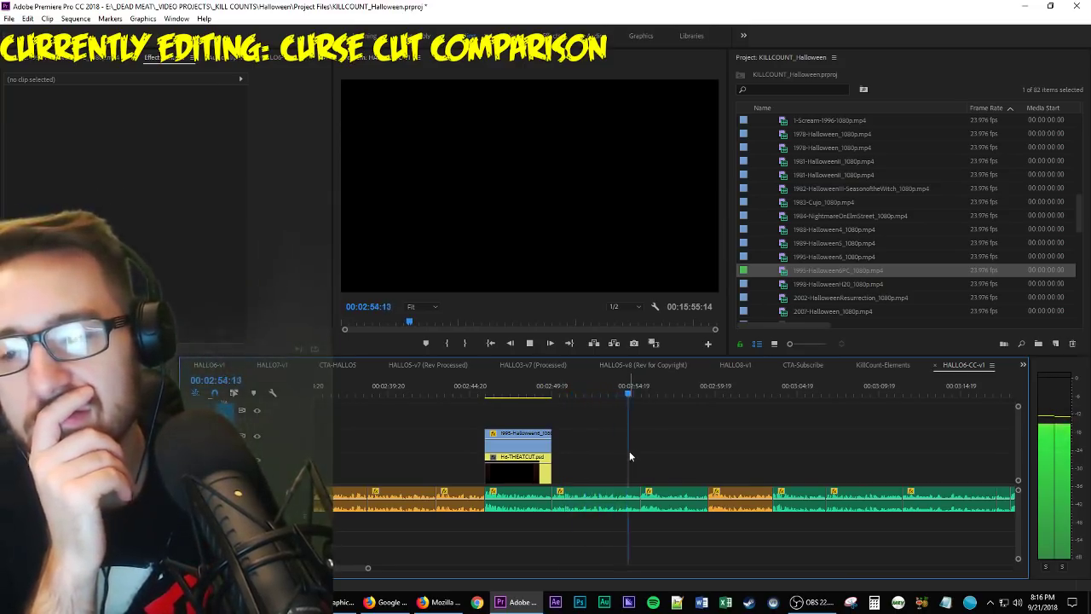
pyautogui.press('space')
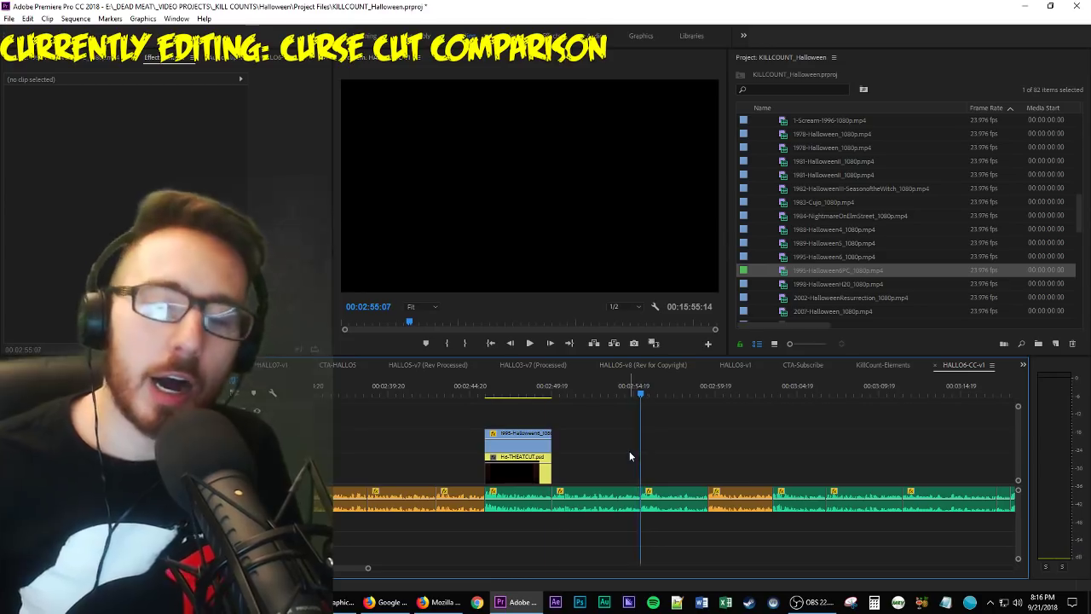
pyautogui.press('Up')
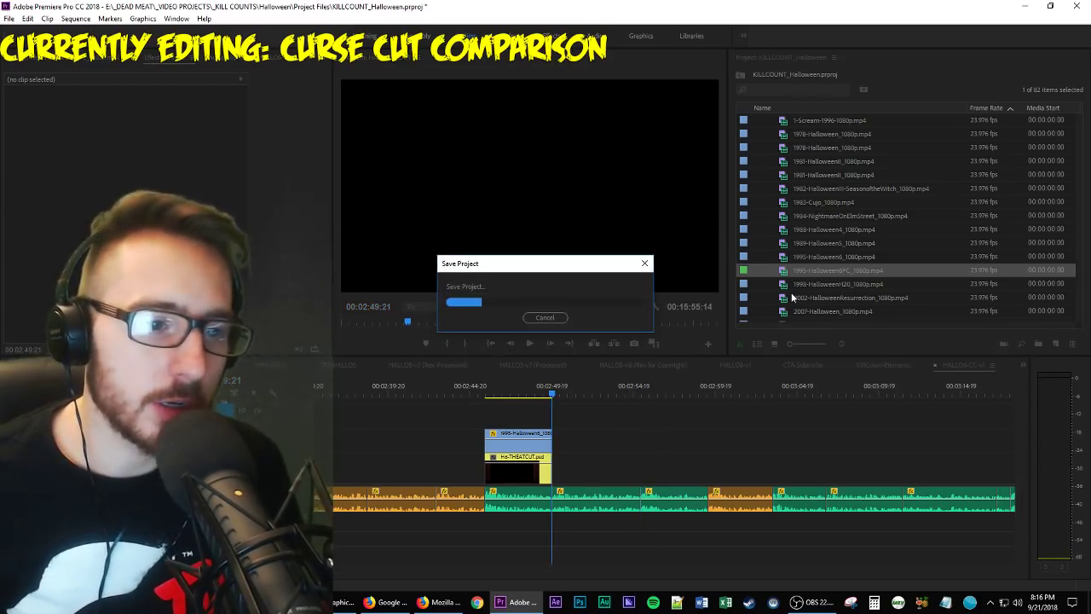
# Review the opening of 1995-Halloween6_1080p.mp4 and mark a 3:10 range of the blue-lit corridor shot, ending at 04:34:18.
pyautogui.doubleClick(859, 258)
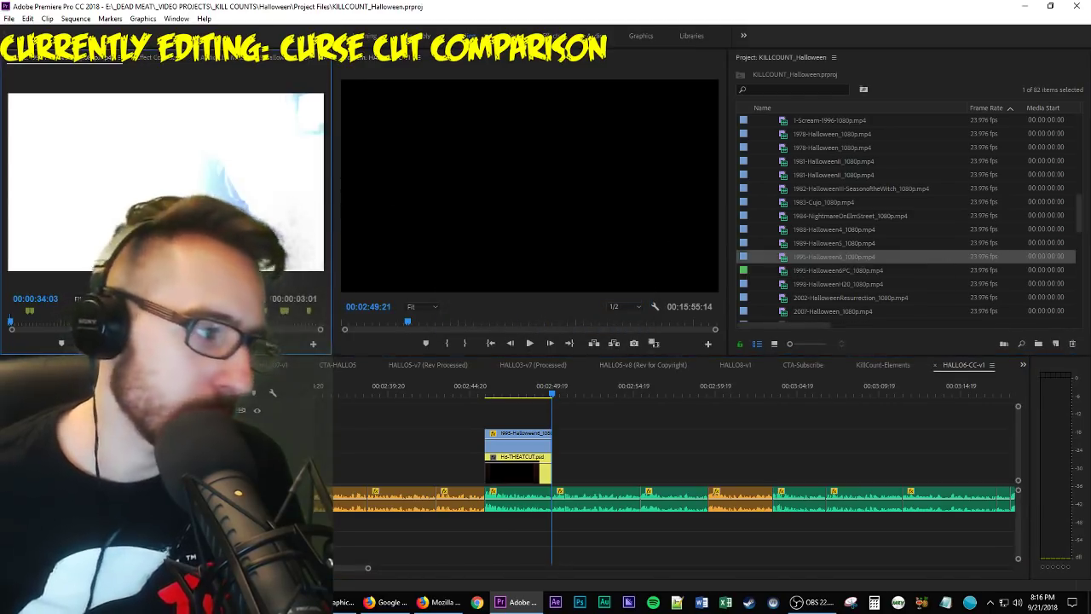
pyautogui.press('space')
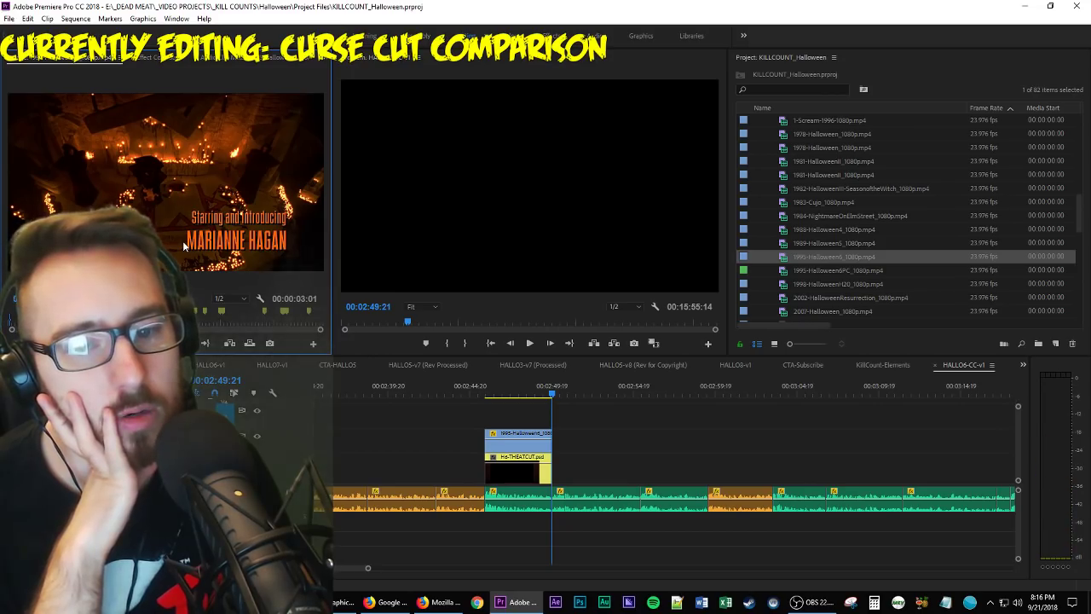
pyautogui.press('space')
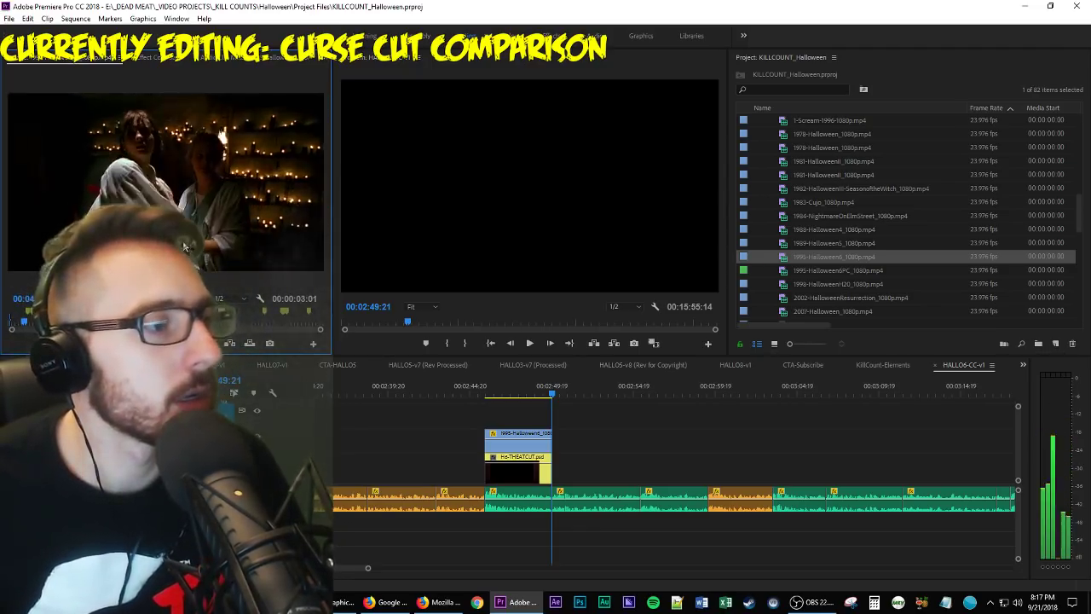
pyautogui.hotkey('ctrl', 'shift', 'x')
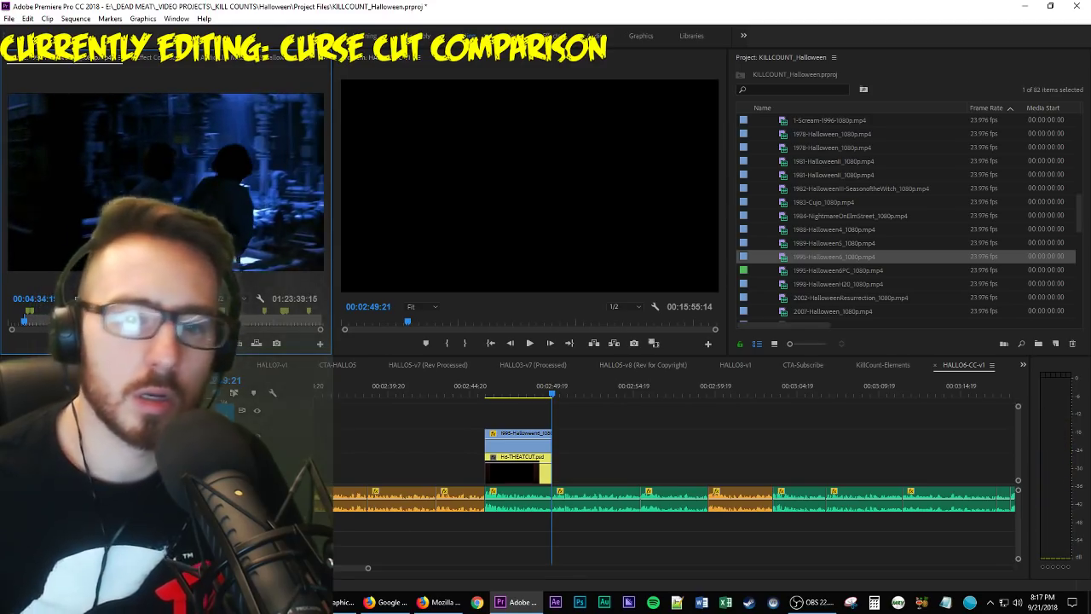
pyautogui.press('o')
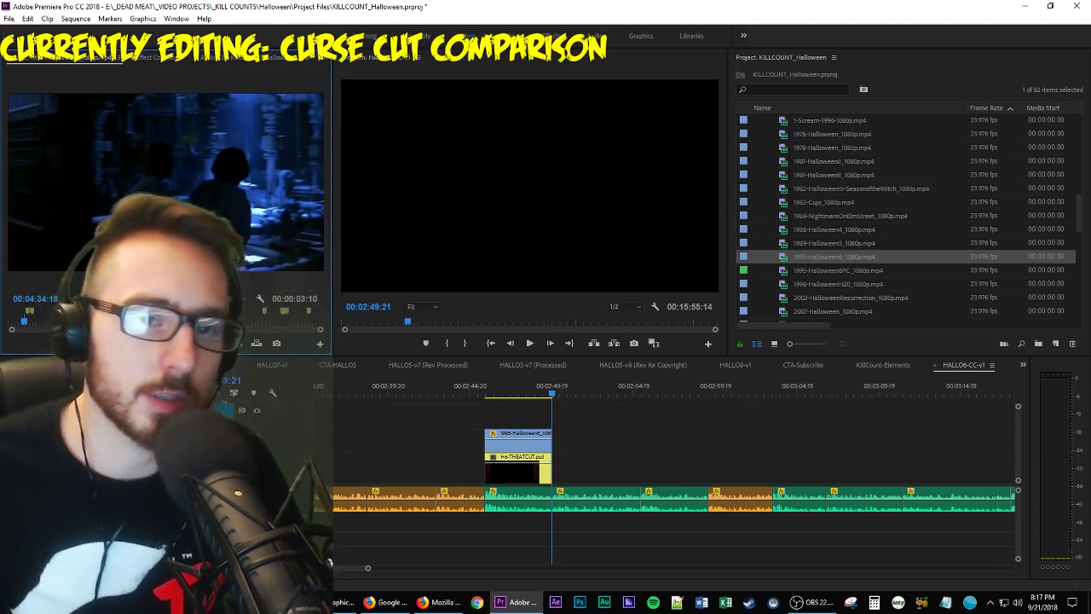
# Insert the marked corridor shot at 02:55:07, then move its video up one track and extend its start earlier.
pyautogui.press('space')
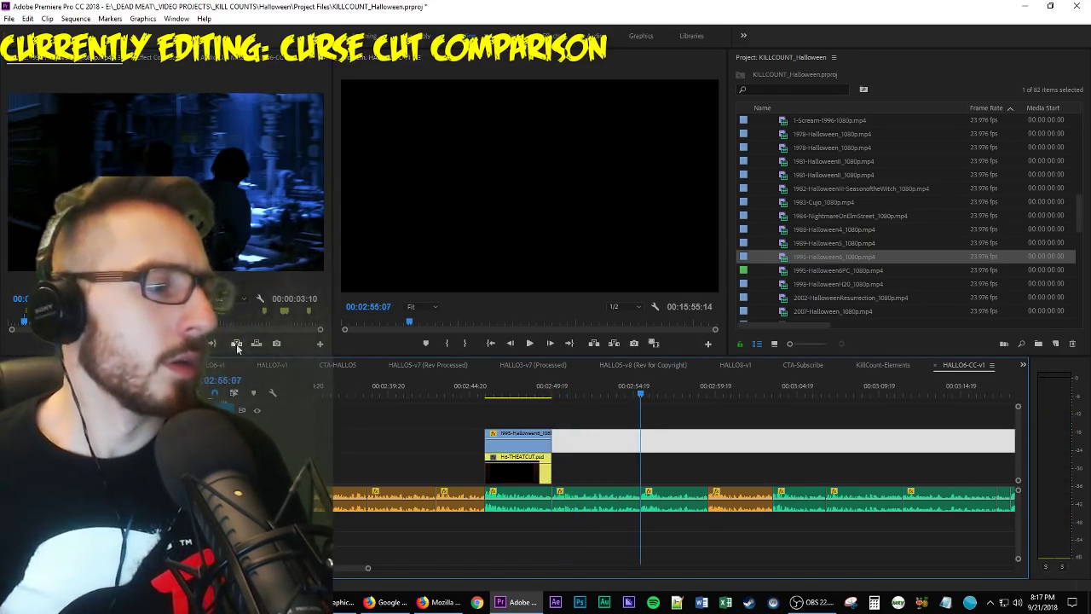
pyautogui.click(236, 344)
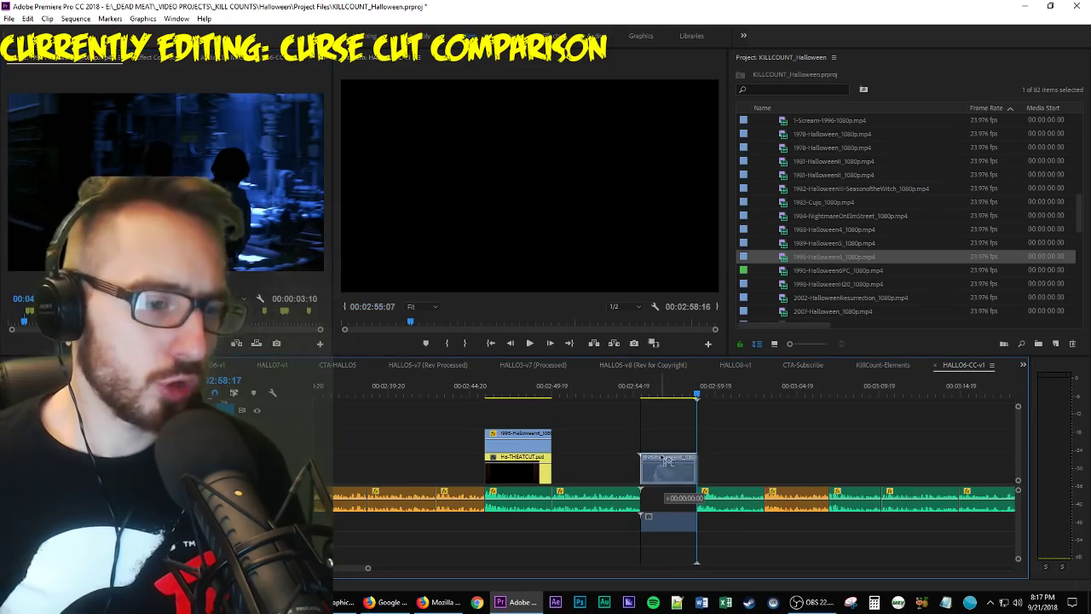
pyautogui.moveTo(653, 469); pyautogui.dragTo(606, 440)
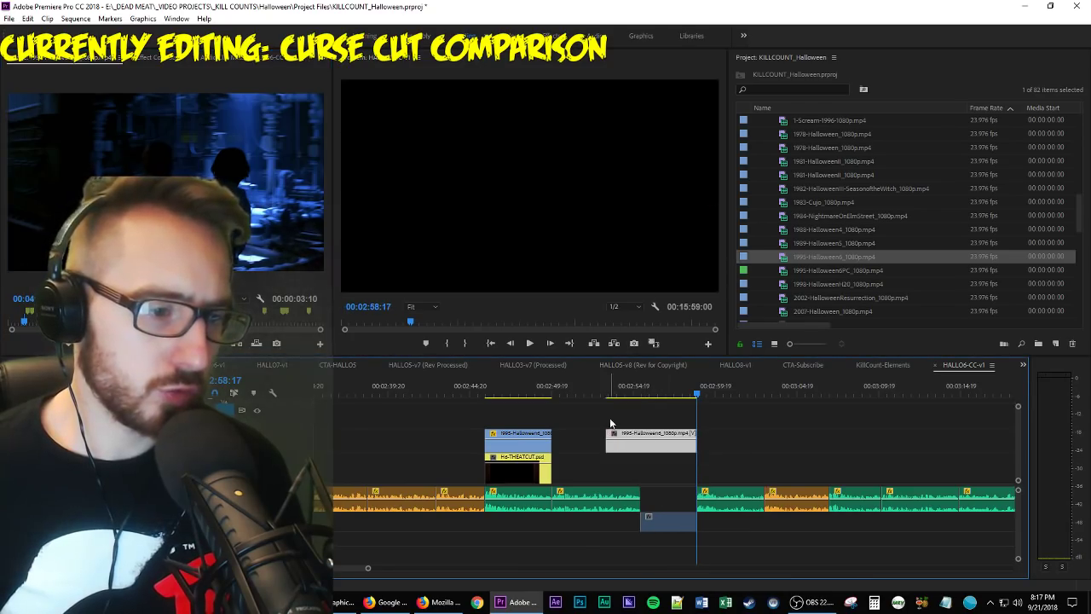
# Extend the start of the corridor shot's video back to 02:52:06 and play it against the narration.
pyautogui.moveTo(584, 392); pyautogui.dragTo(591, 410)
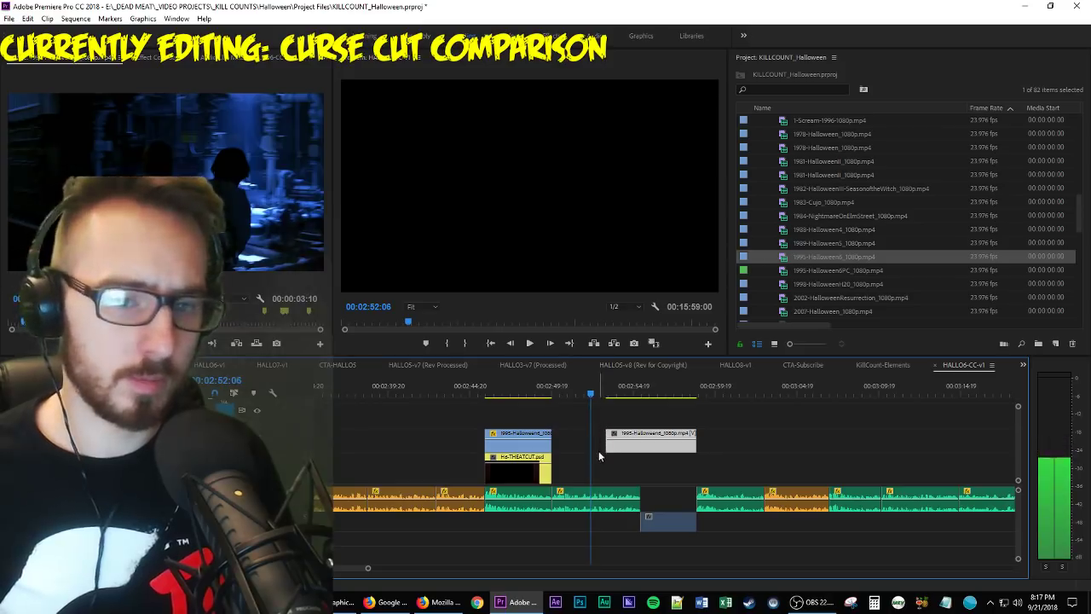
pyautogui.moveTo(607, 440); pyautogui.dragTo(600, 445)
pyautogui.press('space')
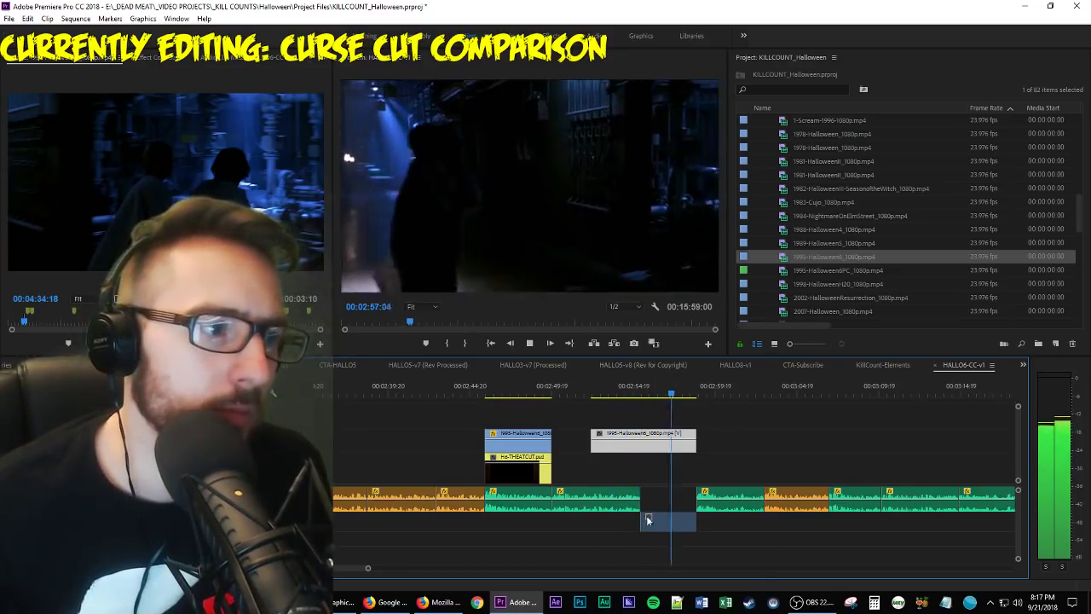
pyautogui.press('space')
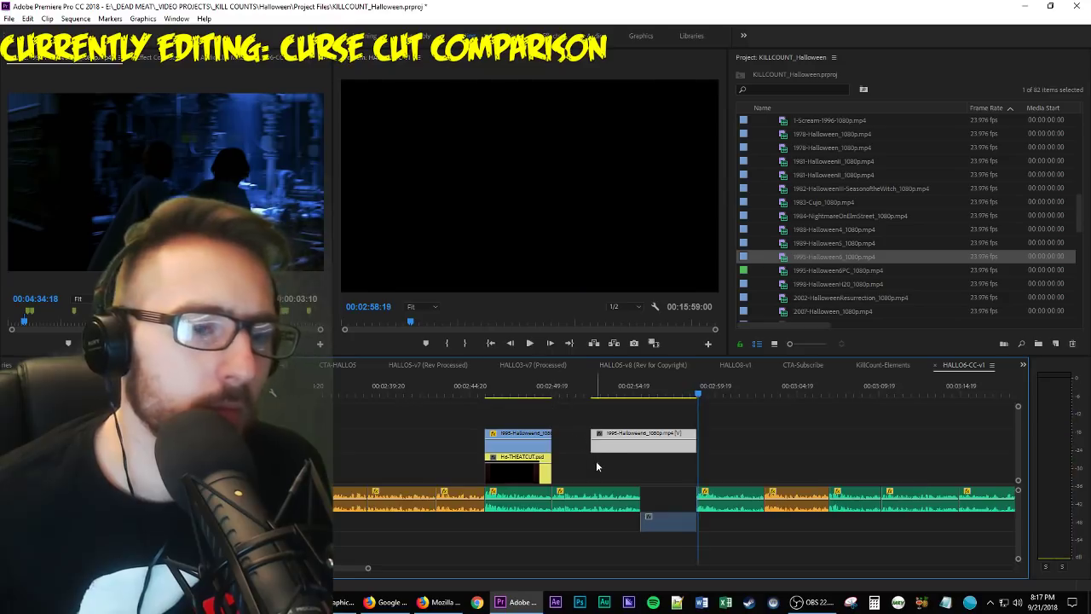
# Play the sequence from shortly before the end of the framed theatrical clip to check the gap after it.
pyautogui.scroll(2, 596, 461)
pyautogui.click(570, 466)
pyautogui.click(463, 391)
pyautogui.press('space')
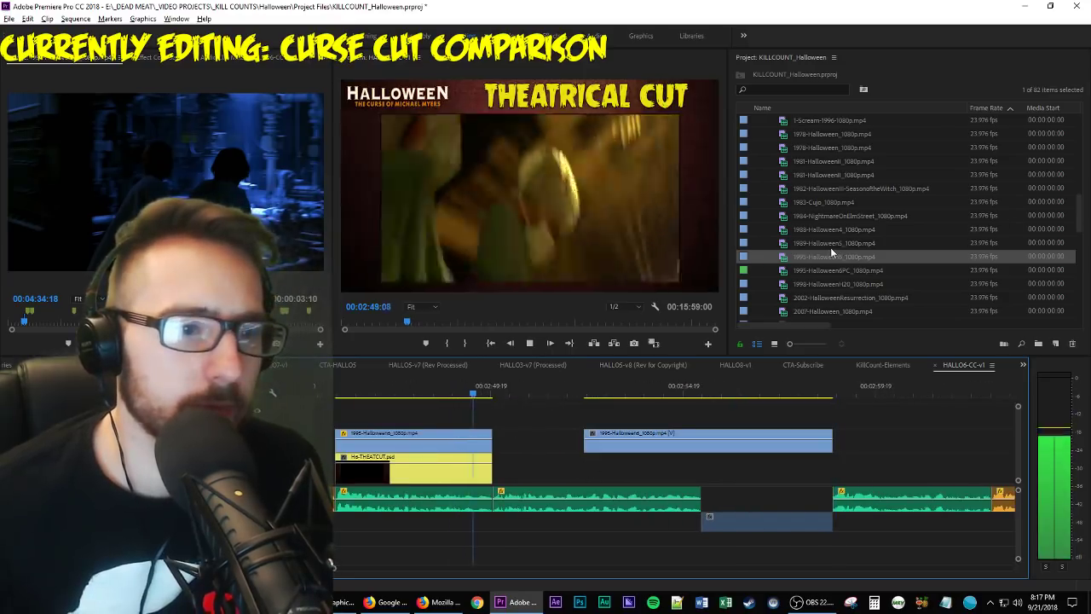
# Open 1995-Halloween6PC_1080p.mp4 and mark a 3:02 range running from the candlelit room to the barred window shot, ending at 05:29:13.
pyautogui.doubleClick(844, 271)
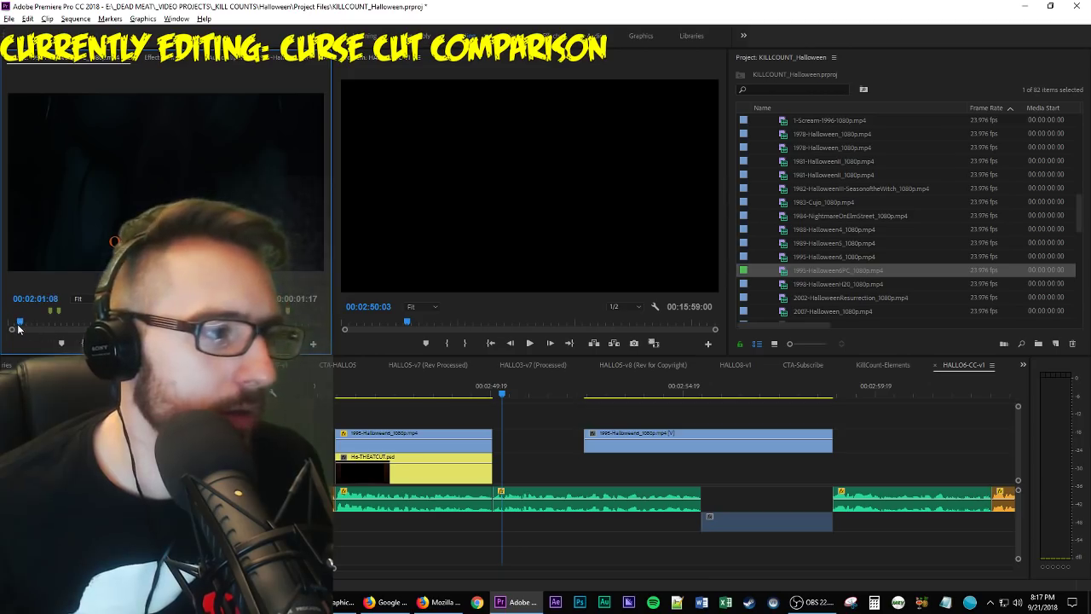
pyautogui.moveTo(19, 328); pyautogui.dragTo(40, 327)
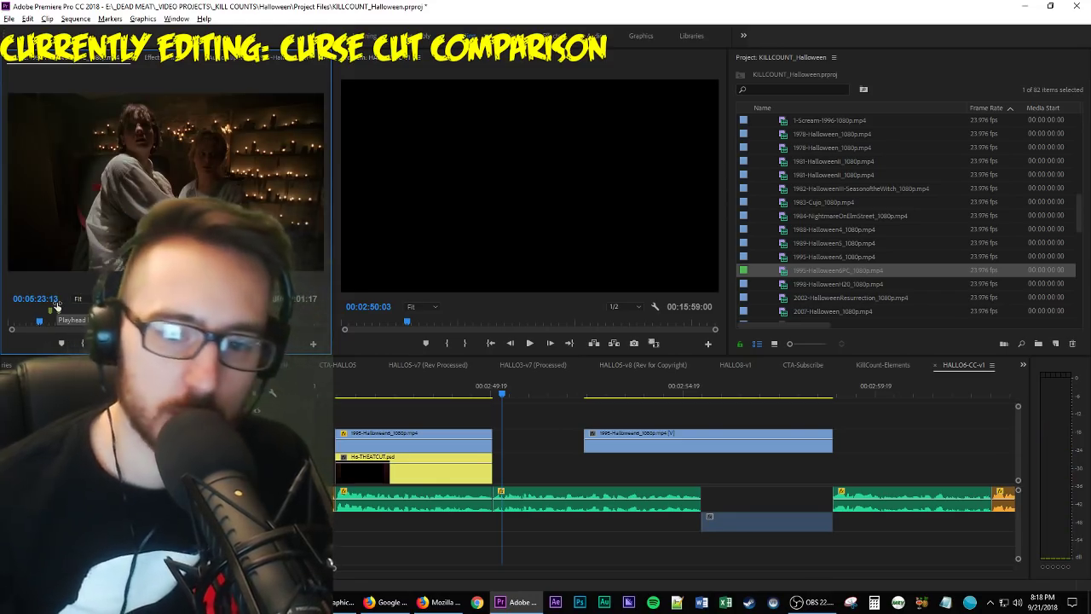
pyautogui.press('space')
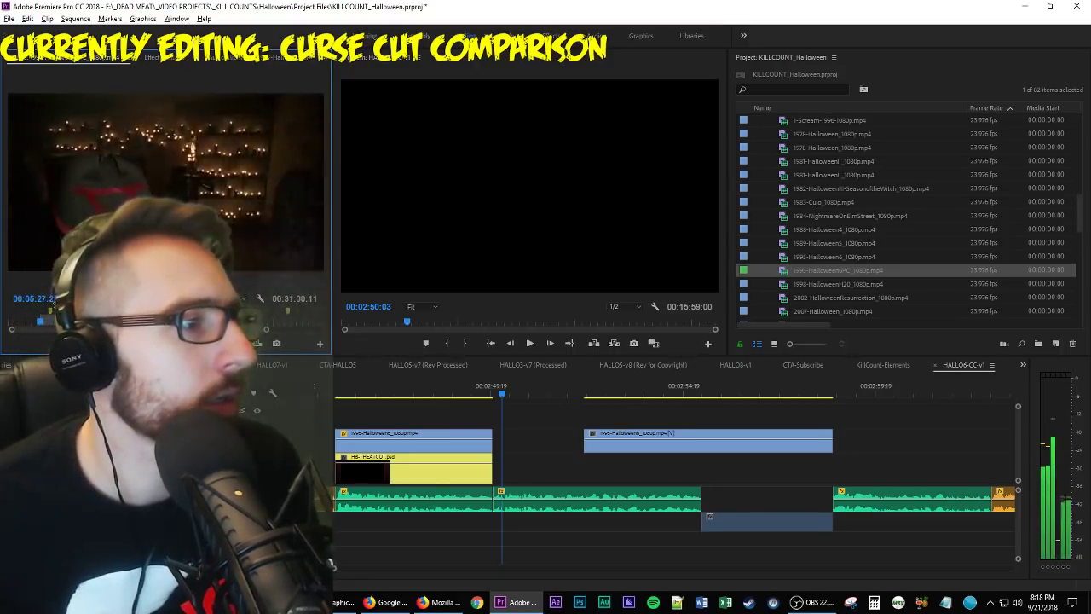
pyautogui.press('space')
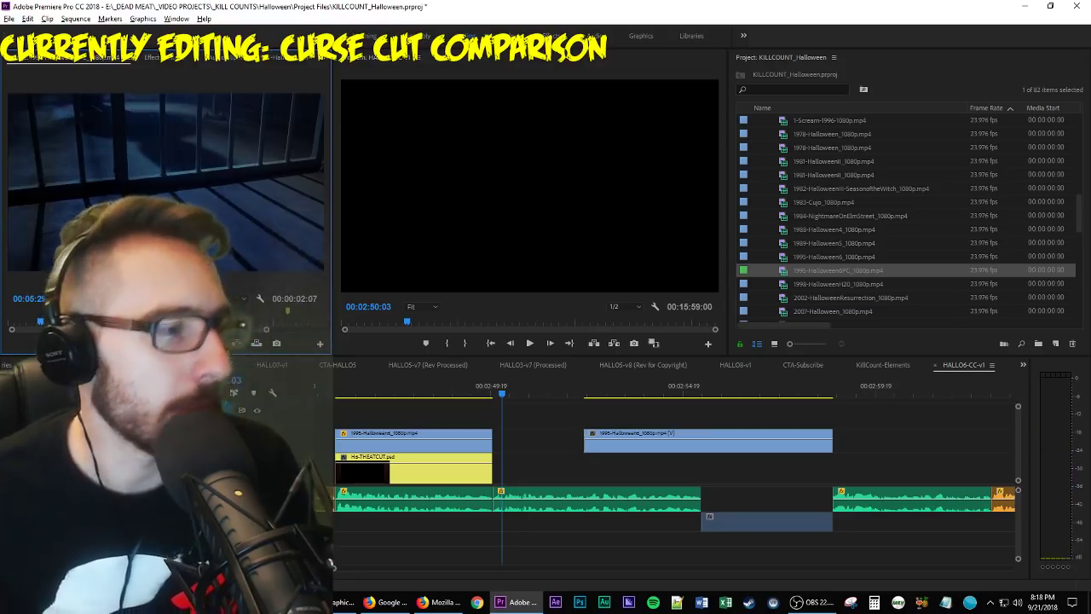
pyautogui.hotkey('shift', 'i')
pyautogui.press('space')
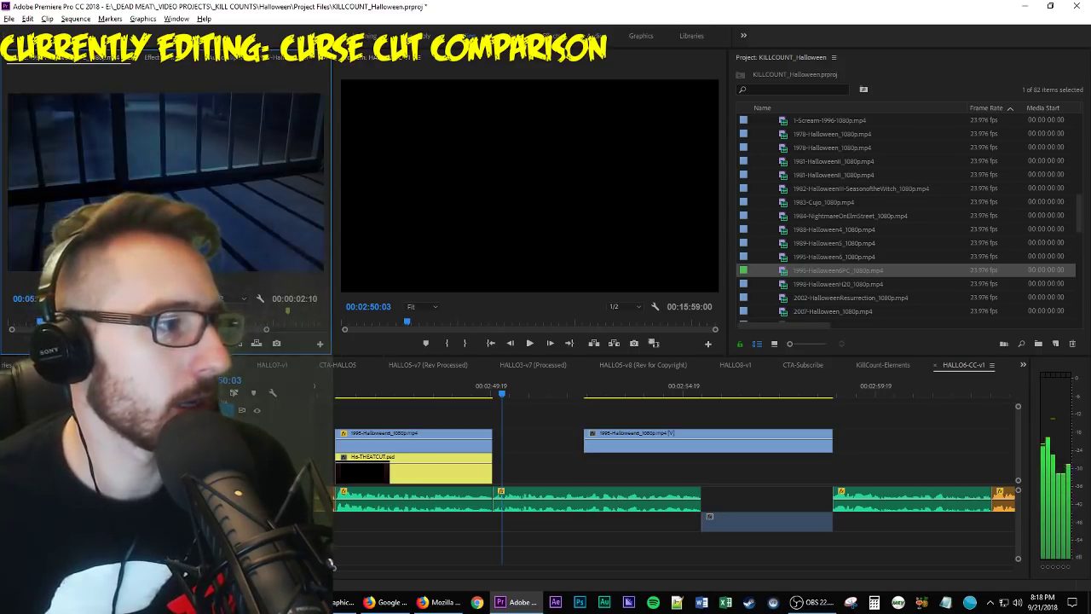
pyautogui.press('space')
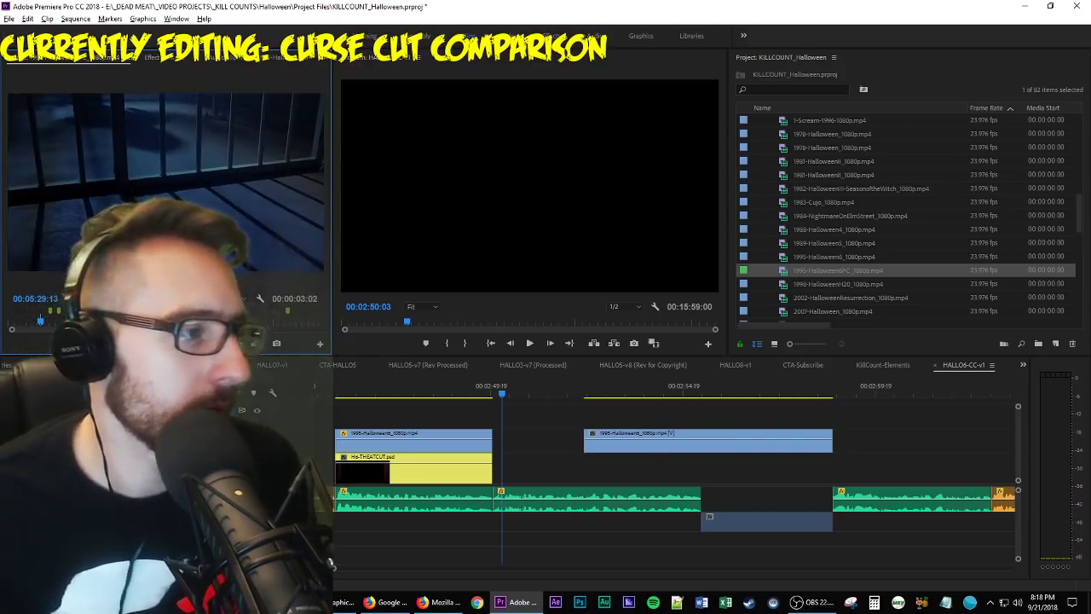
# Place the marked producer's cut video right after the framed theatrical clip, then fit it on the same track up to the corridor shot.
pyautogui.moveTo(254, 343); pyautogui.dragTo(498, 426)
pyautogui.click(468, 390)
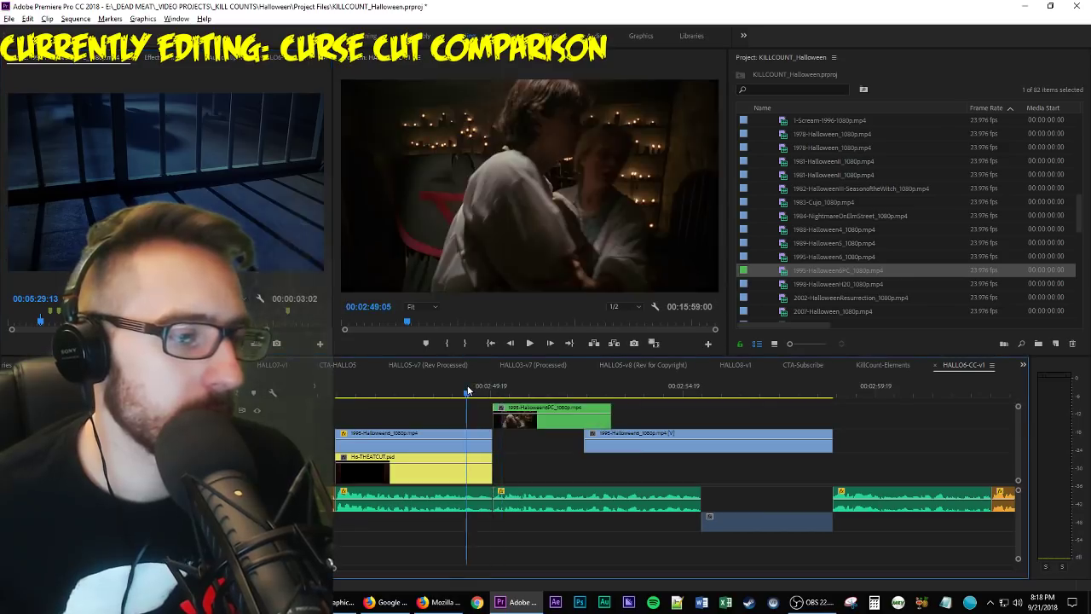
pyautogui.press('space')
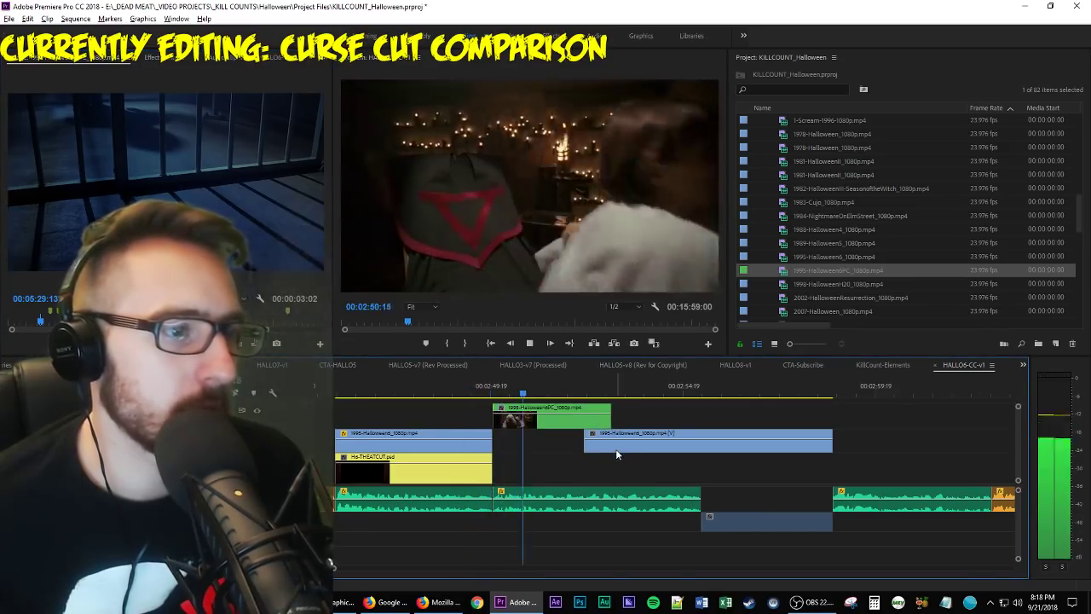
pyautogui.press('space')
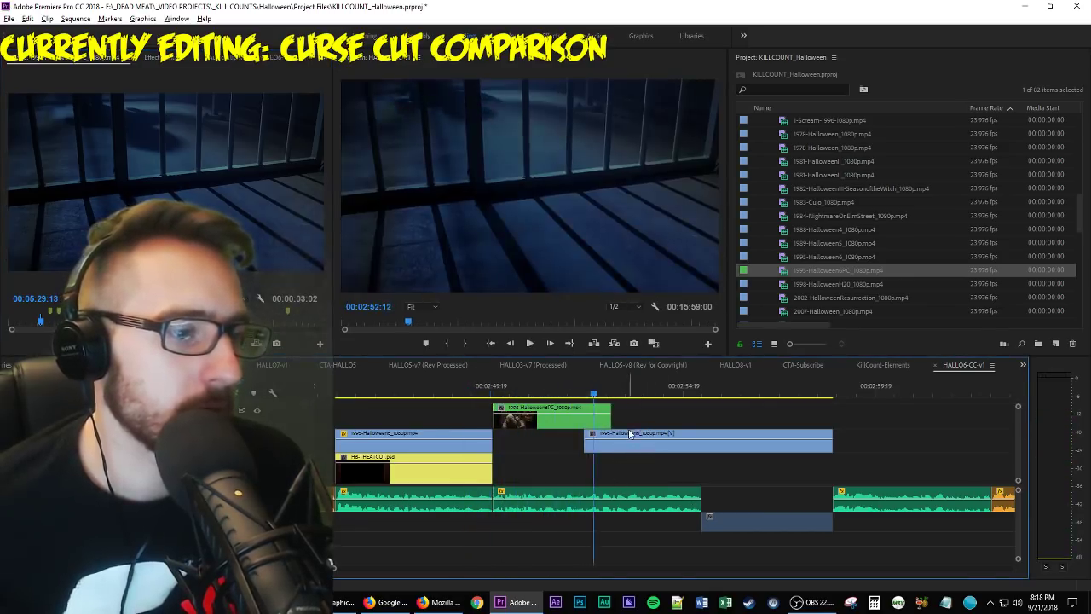
pyautogui.moveTo(616, 418); pyautogui.dragTo(594, 469)
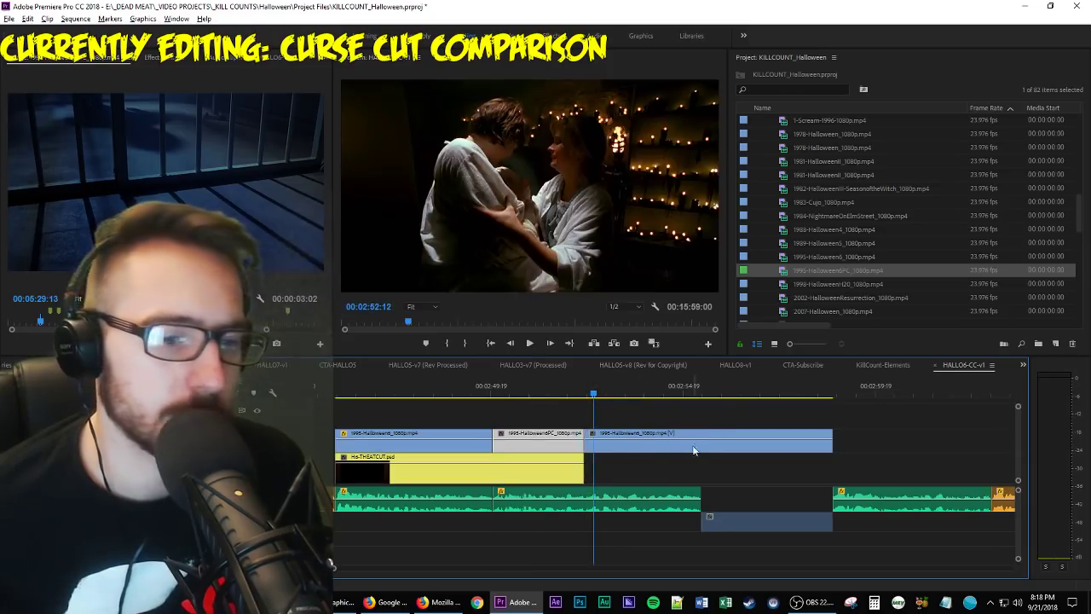
# Copy H6-THEATCUT.psd beneath the whole corridor shot and H6-PRODCUT.psd beneath the producer's cut clip, fitted to each clip's length.
pyautogui.moveTo(492, 472); pyautogui.dragTo(585, 472)
pyautogui.moveTo(678, 474); pyautogui.dragTo(841, 470)
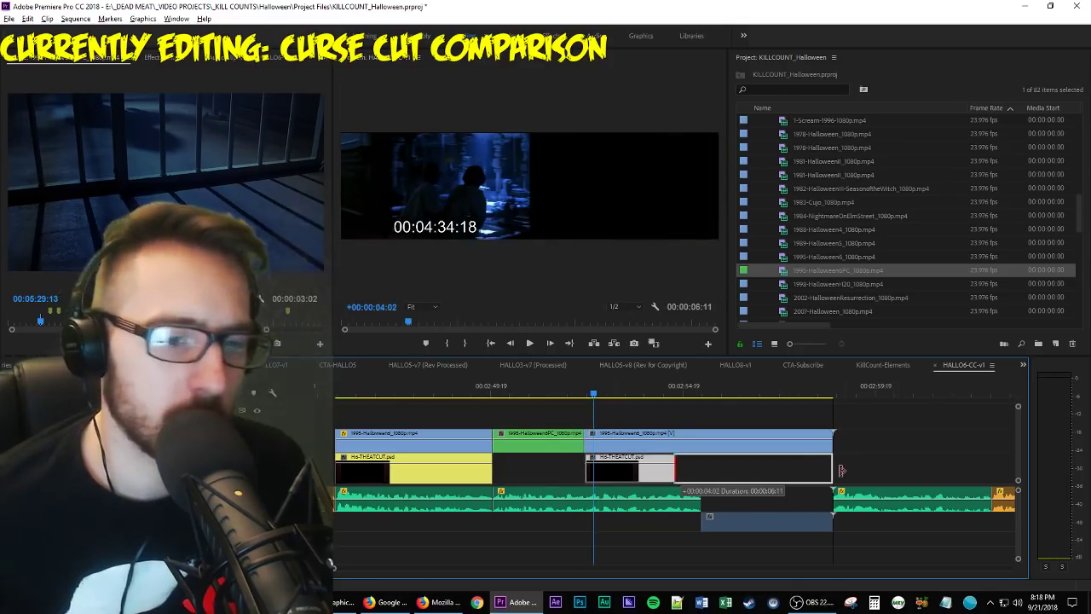
pyautogui.scroll(6, 554, 480)
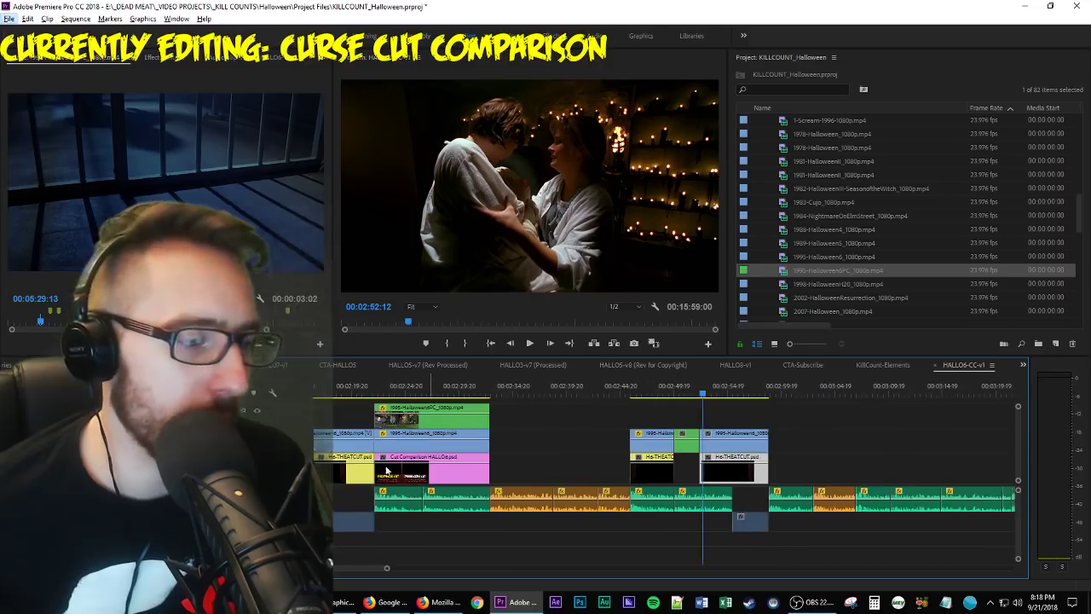
pyautogui.scroll(2, 426, 459)
pyautogui.scroll(2, 473, 448)
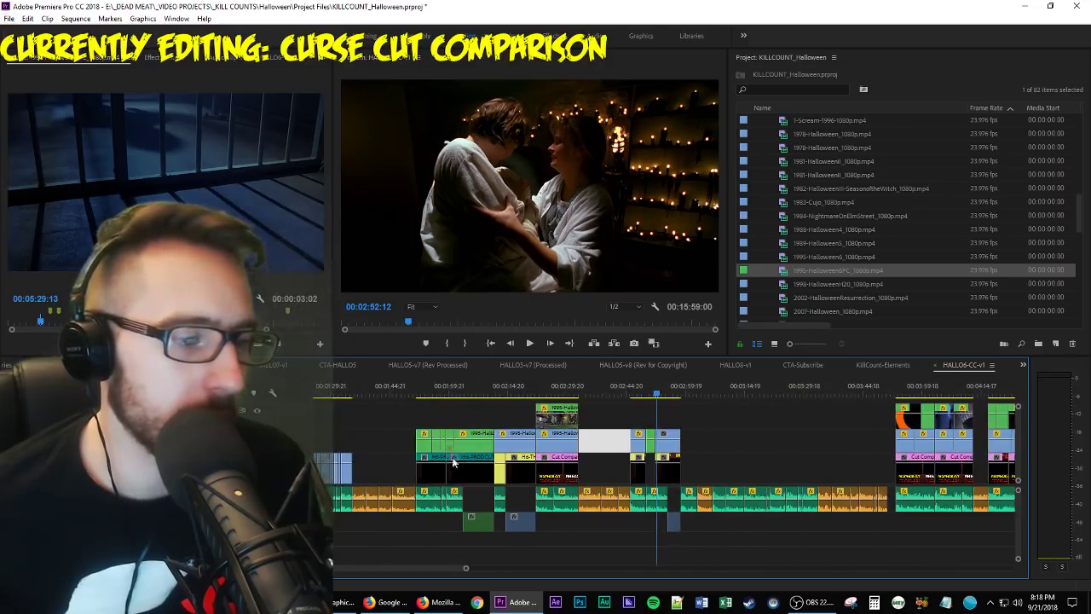
pyautogui.moveTo(668, 433); pyautogui.dragTo(668, 418)
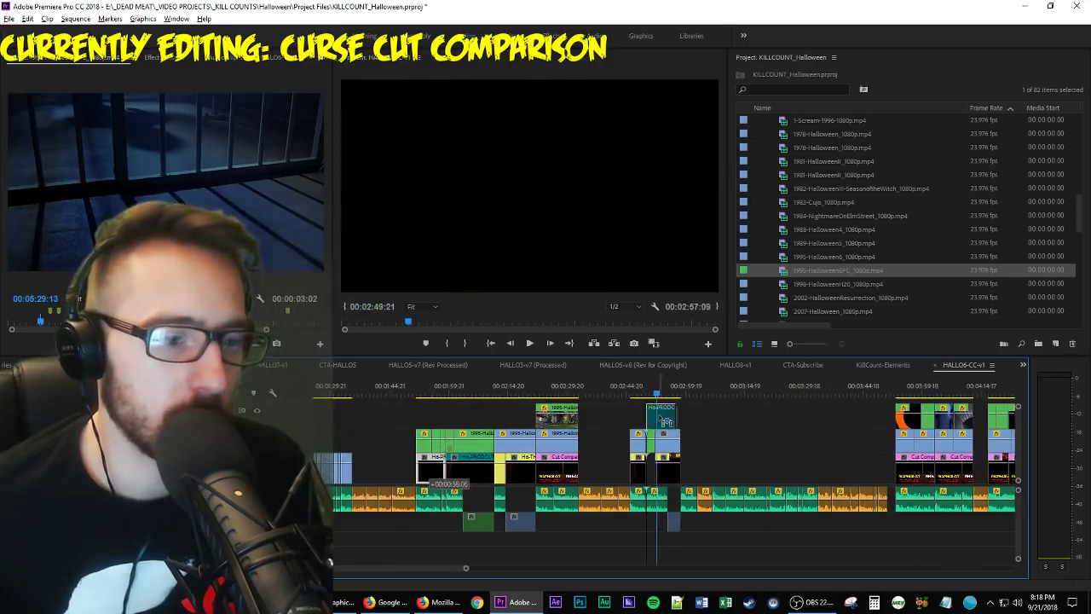
pyautogui.scroll(-5, 660, 426)
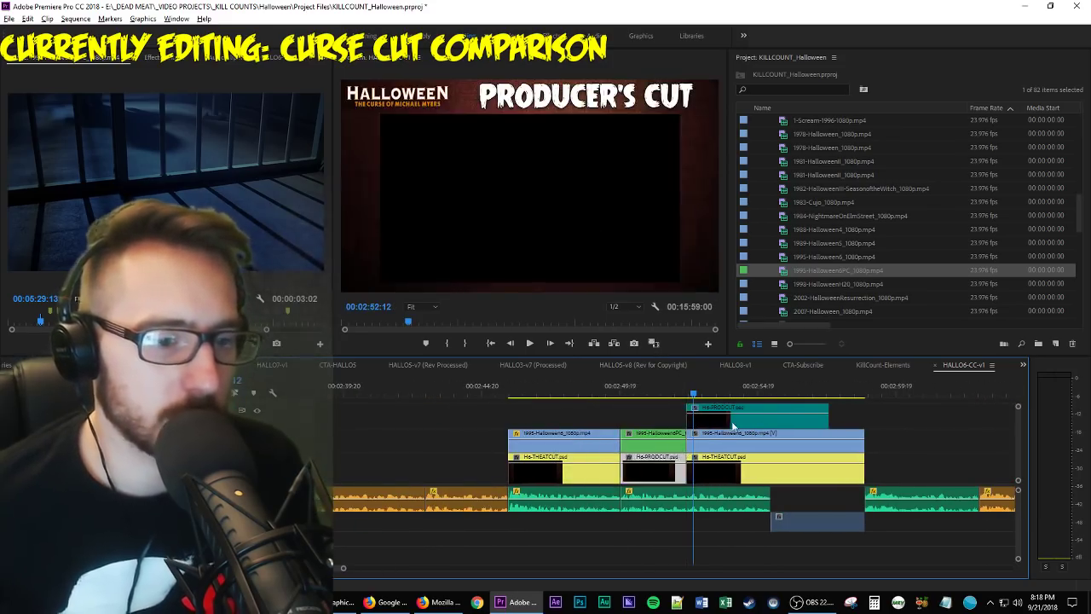
# Remove the leftover H6-PRODCUT.psd piece above the corridor shot and return to the framed theatrical clip at 02:46:11.
pyautogui.press('End')
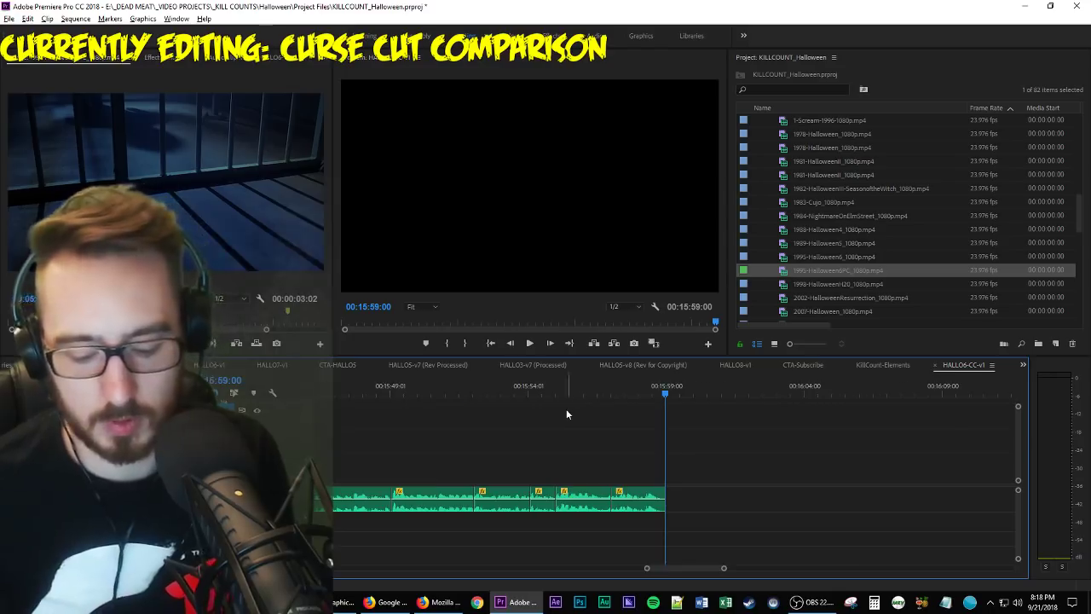
pyautogui.press('\\')
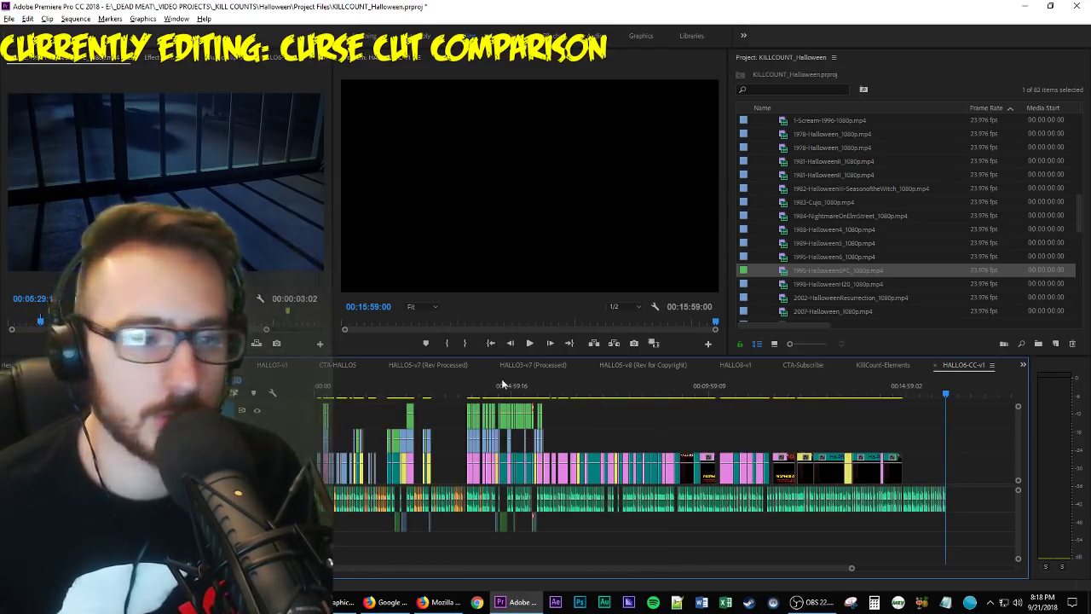
pyautogui.click(428, 396)
pyautogui.moveTo(431, 400); pyautogui.dragTo(428, 399)
pyautogui.press('\\')
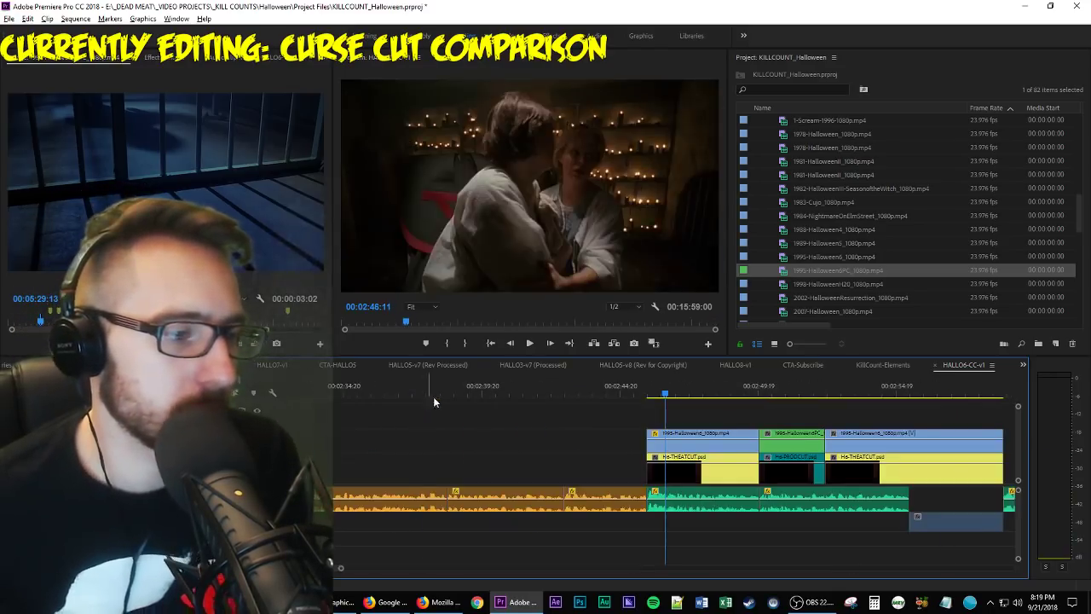
# Copy the framed theatrical clip's Motion settings, position 960, 602 and scale 79, onto the producer's cut clip and the corridor shot.
pyautogui.click(162, 60)
pyautogui.click(69, 101)
pyautogui.scroll(-3, 651, 415)
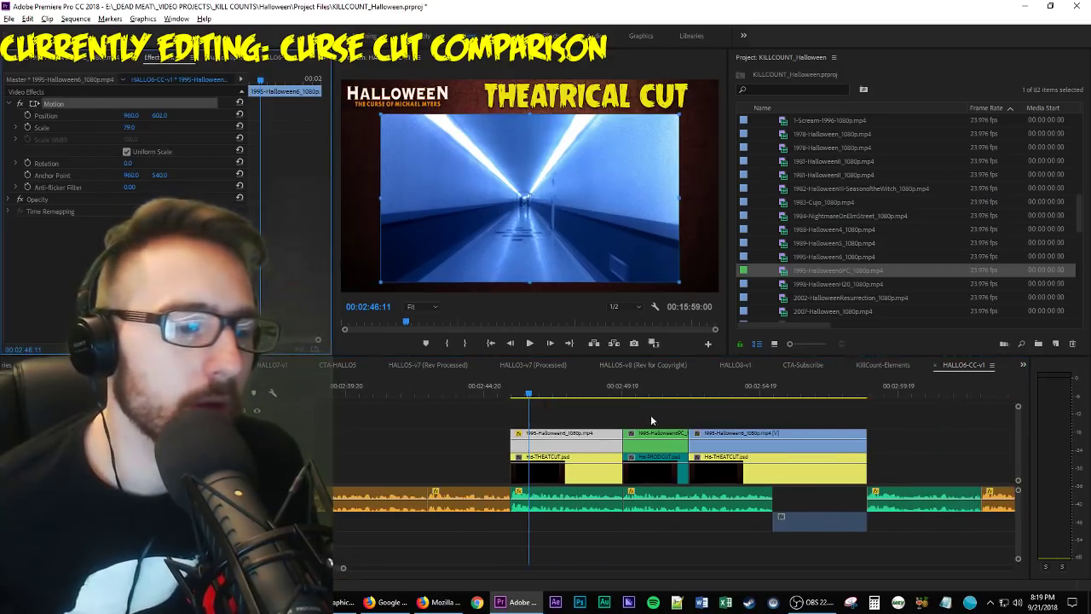
pyautogui.moveTo(650, 416); pyautogui.dragTo(744, 442)
# Play the sequence from 02:46:11 through the three framed clips and stop in the following narration at 03:03:00.
pyautogui.press('space')
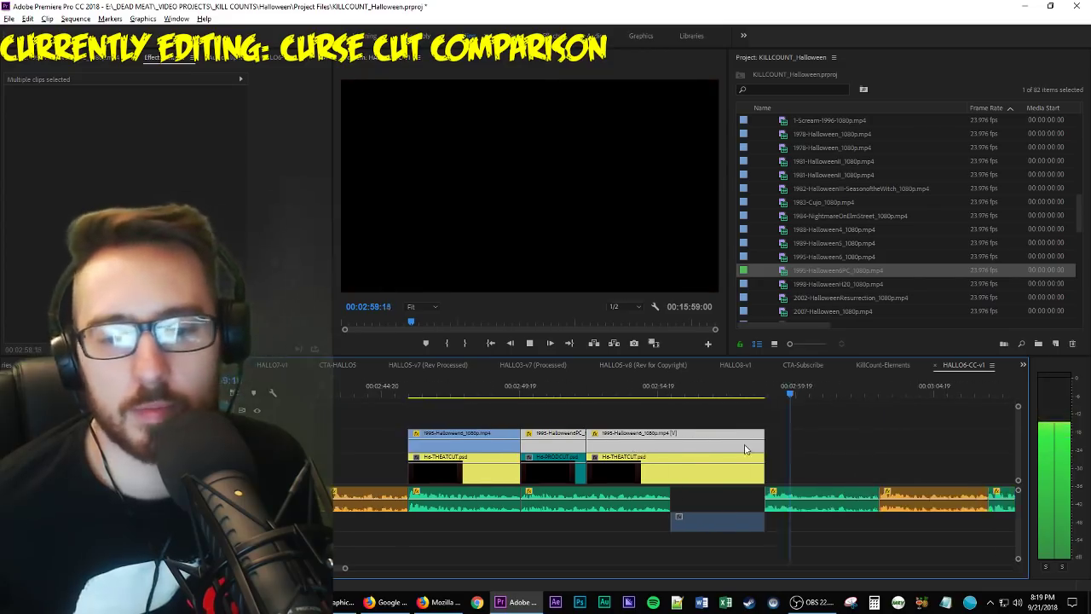
pyautogui.click(795, 445)
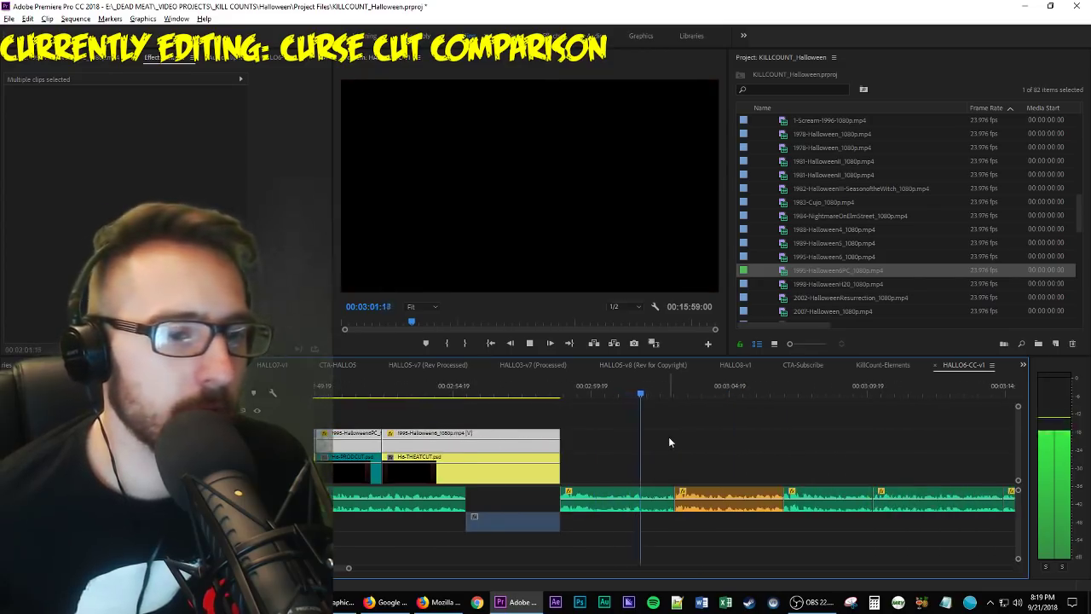
pyautogui.press('space')
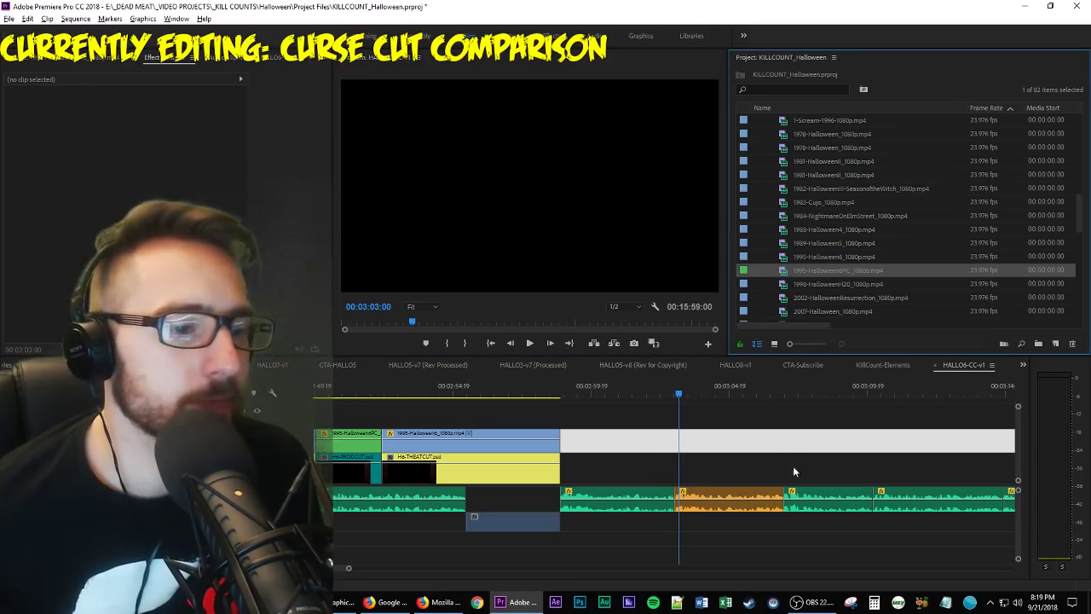
# Open 1995-Halloween6_1080p.mp4 and mark a 4:01 range of the rune symbols on the computer monitor, ending at 44:54:06.
pyautogui.scroll(-3, 793, 466)
pyautogui.scroll(-4, 814, 461)
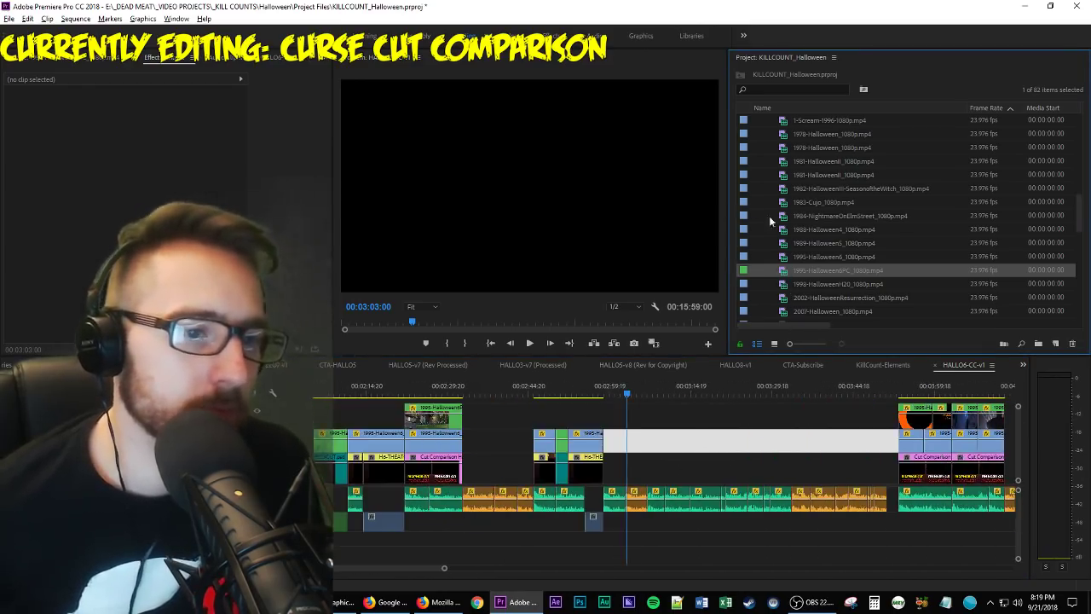
pyautogui.doubleClick(796, 256)
pyautogui.press('space')
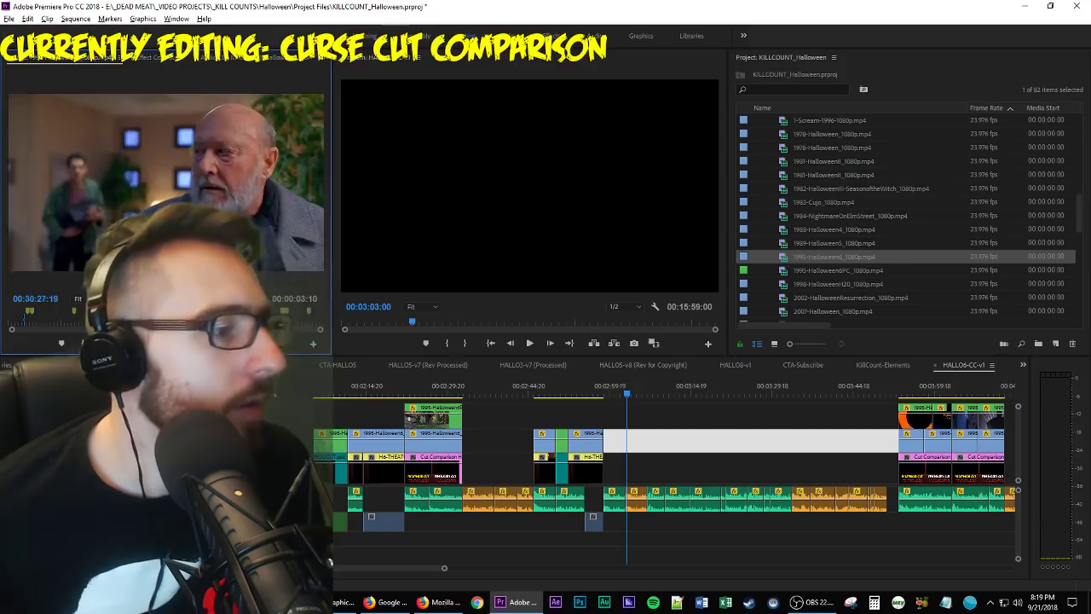
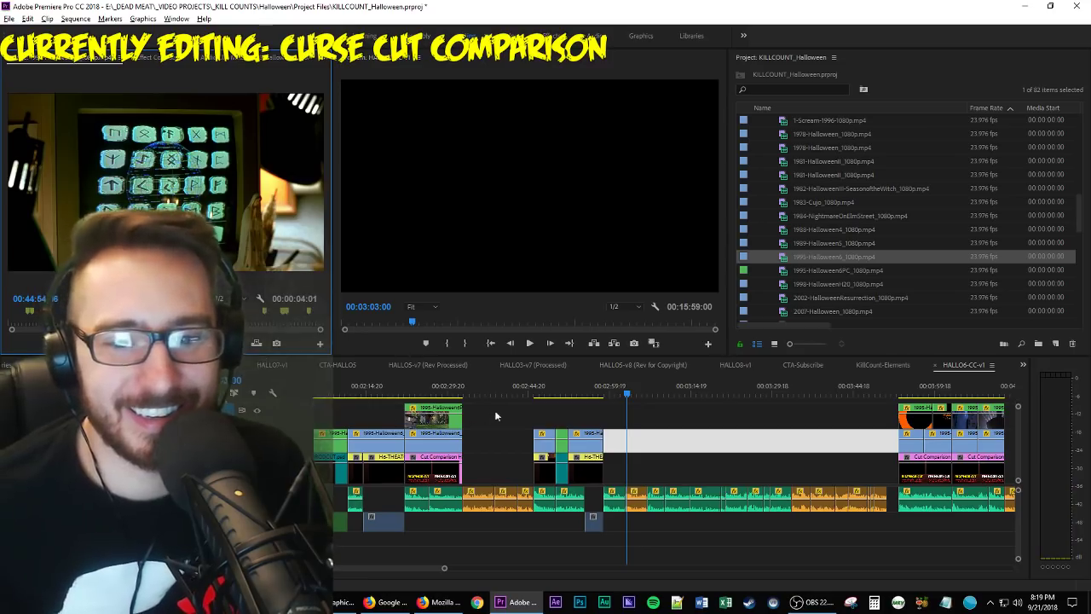
# Insert the marked monitor shot before the orange narration clip and extend its video back to the end of the corridor shot.
pyautogui.click(676, 457)
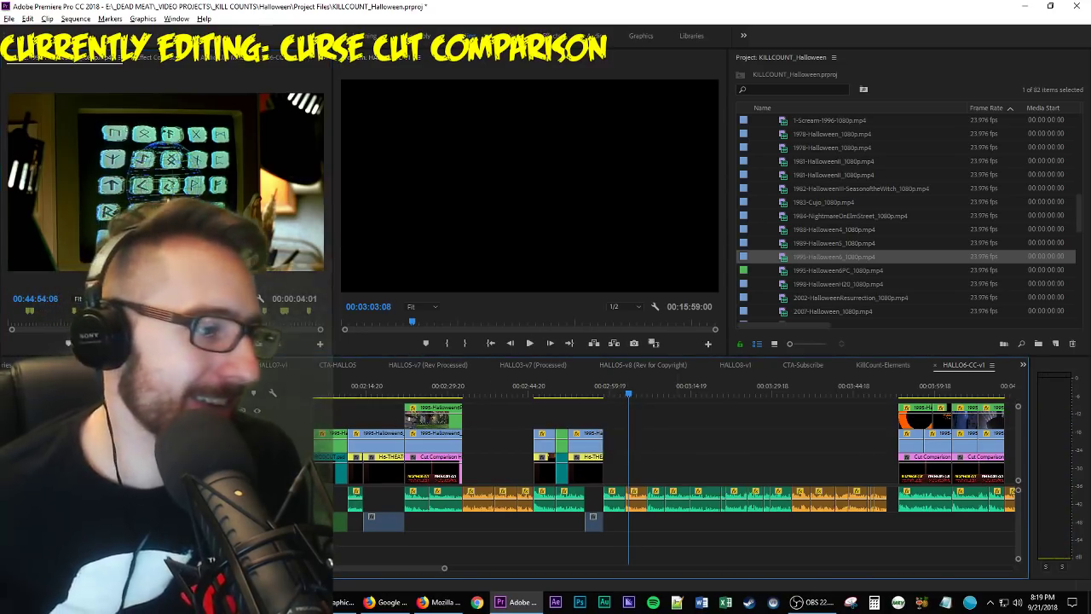
pyautogui.press(',')
pyautogui.click(639, 475)
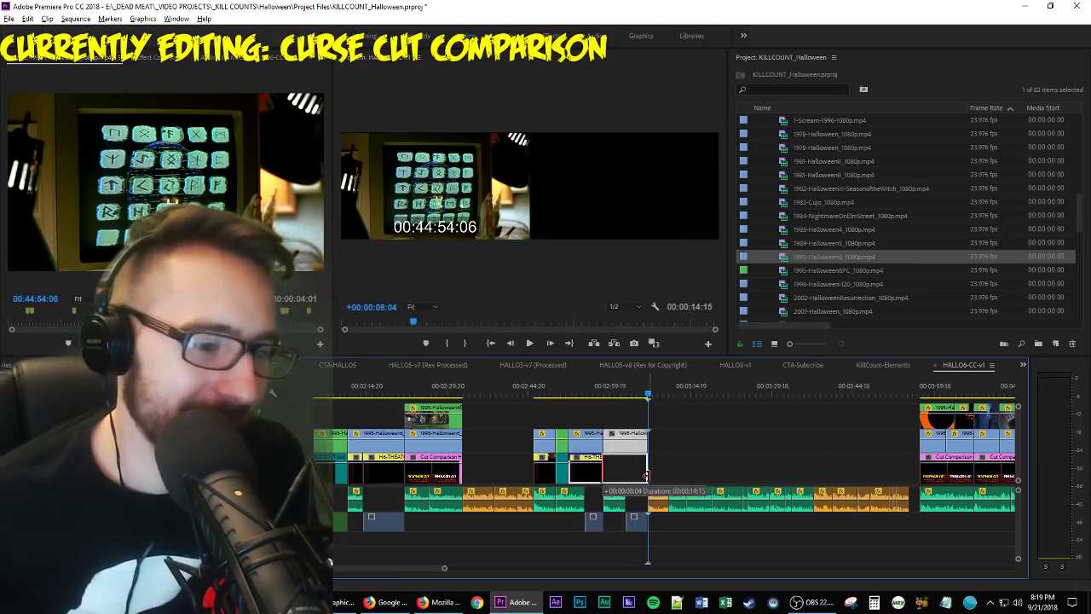
# Extend the theatrical title to the monitor shot's end at 03:06:21 and apply Motion position 960, 602 and scale 79 to the shot.
pyautogui.moveTo(637, 475); pyautogui.dragTo(648, 475)
pyautogui.click(58, 59)
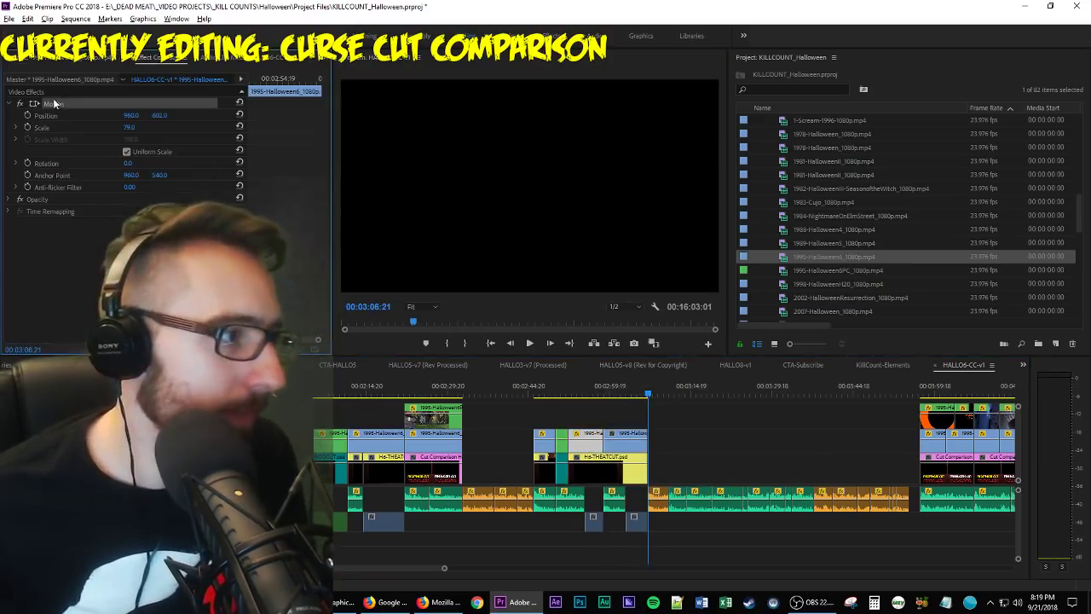
pyautogui.click(588, 388)
pyautogui.press('space')
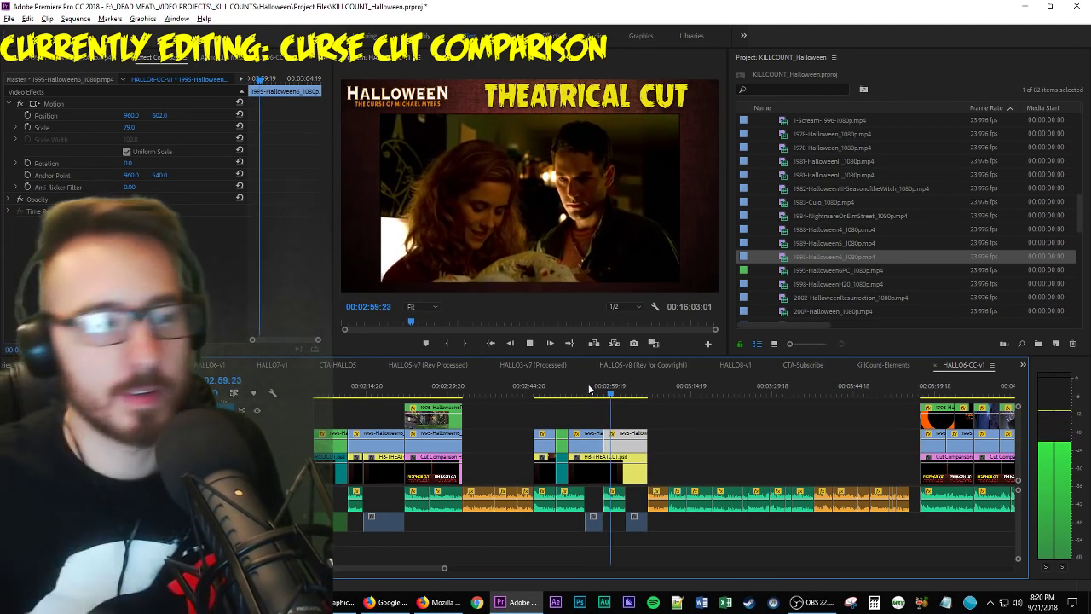
# Replay from 02:55:22 and cut a few frames from the corridor shot's end on all tracks, closing the gap before the monitor shot.
pyautogui.click(588, 388)
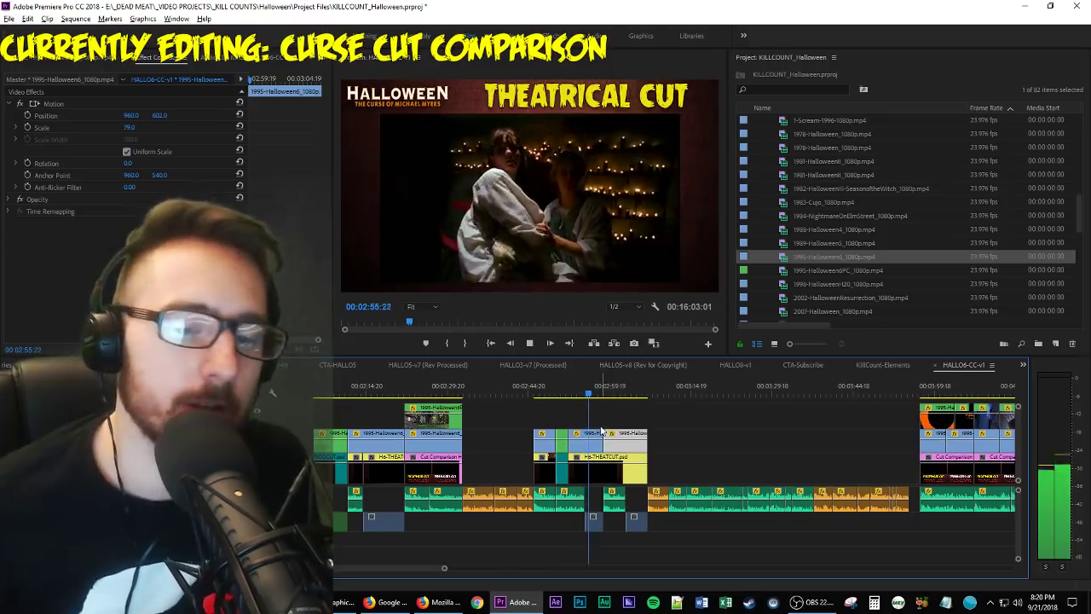
pyautogui.press('=')
pyautogui.press('=')
pyautogui.click(600, 422)
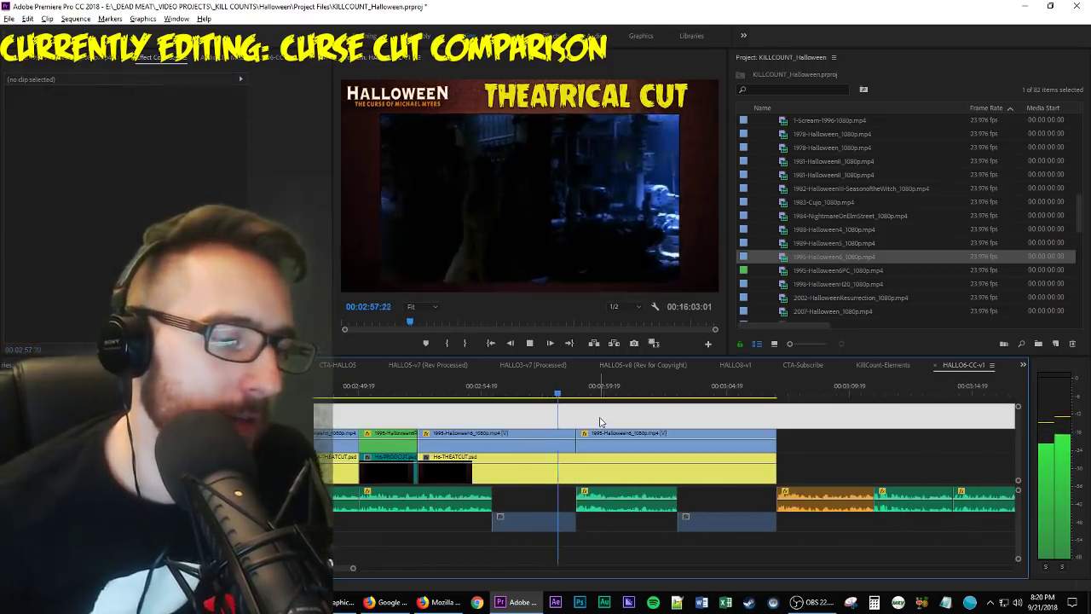
pyautogui.press('space')
pyautogui.press('space')
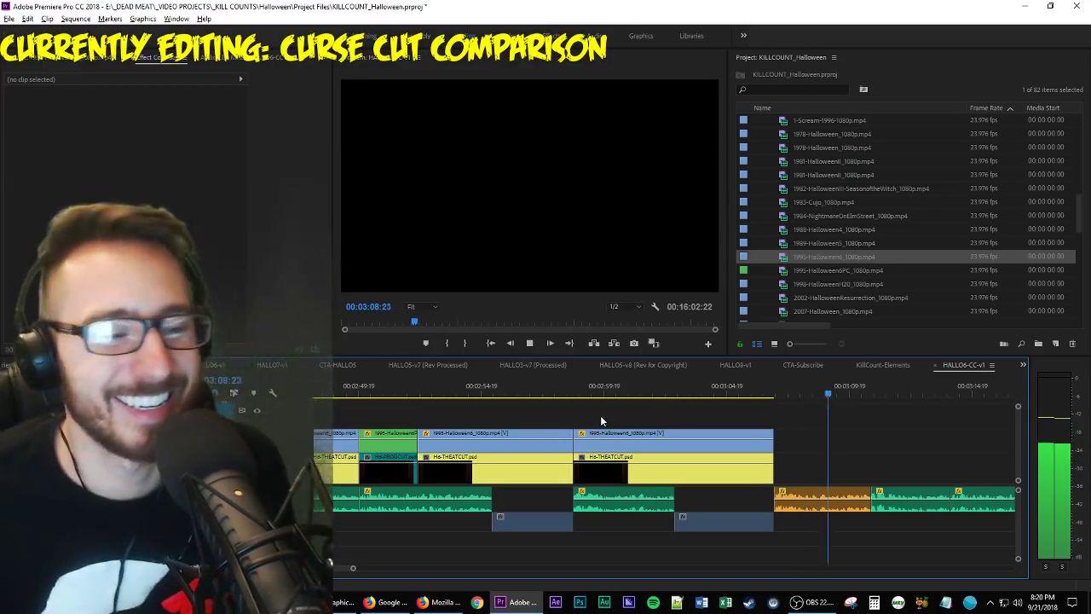
# Play the uncovered narration after the monitor shot up to 03:15:10 and replay it from about 03:13.
pyautogui.scroll(-5, 956, 452)
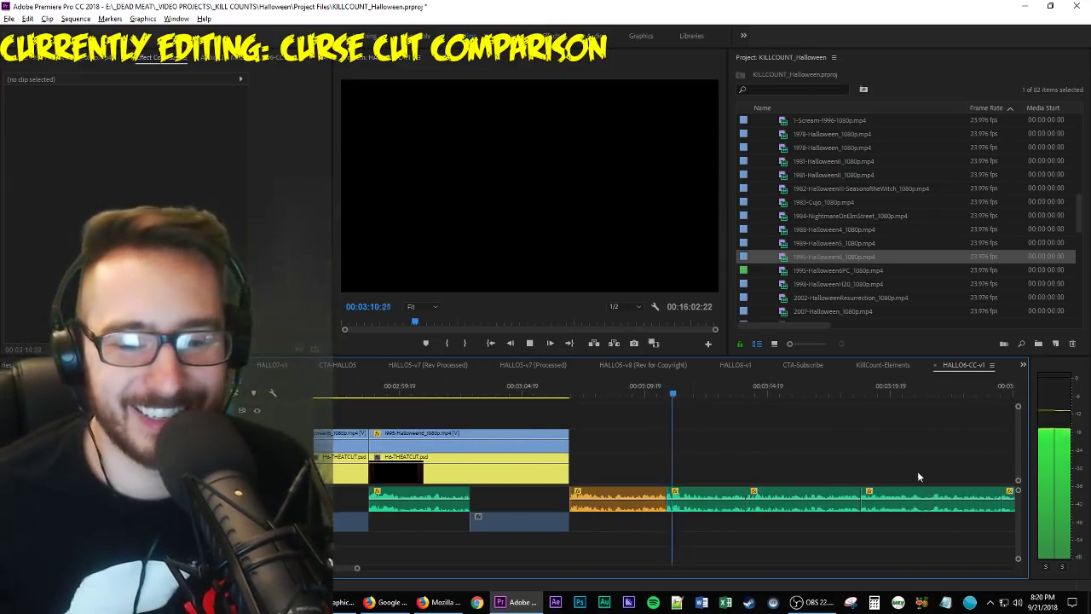
pyautogui.scroll(-3, 917, 471)
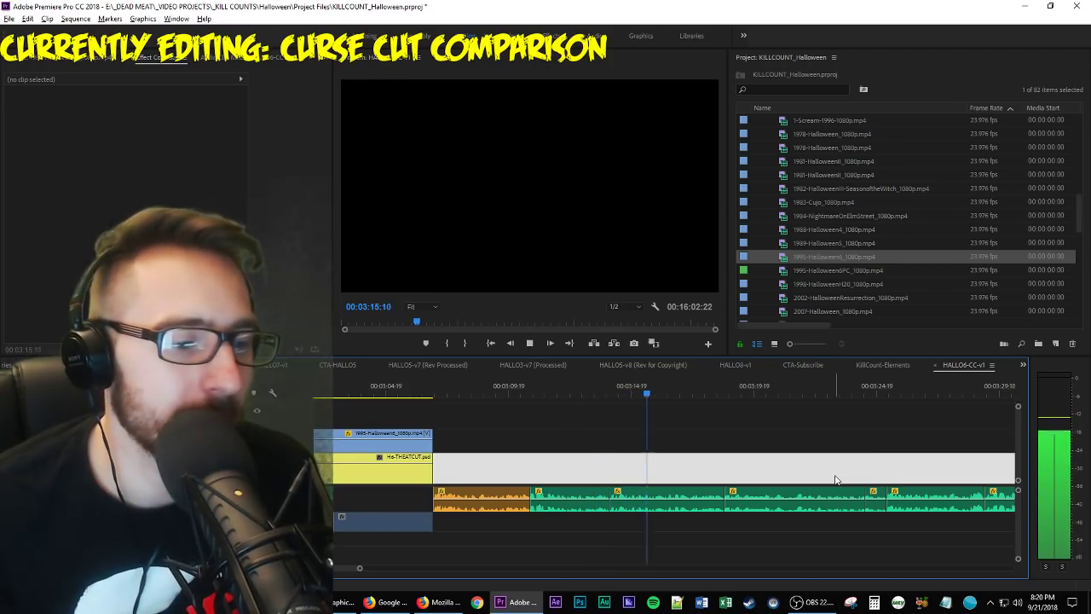
pyautogui.press('space')
pyautogui.press('space')
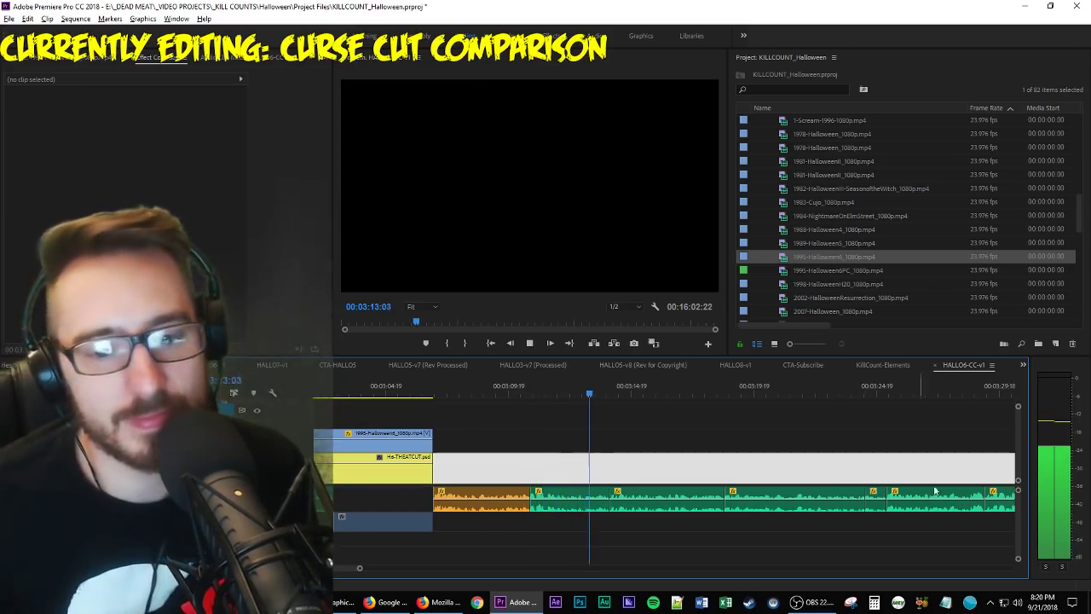
# Copy the earlier Cut Comparison HALLO6.psd title to the start of the uncovered green narration at 03:10:17.
pyautogui.press('-')
pyautogui.press('-')
pyautogui.press('-')
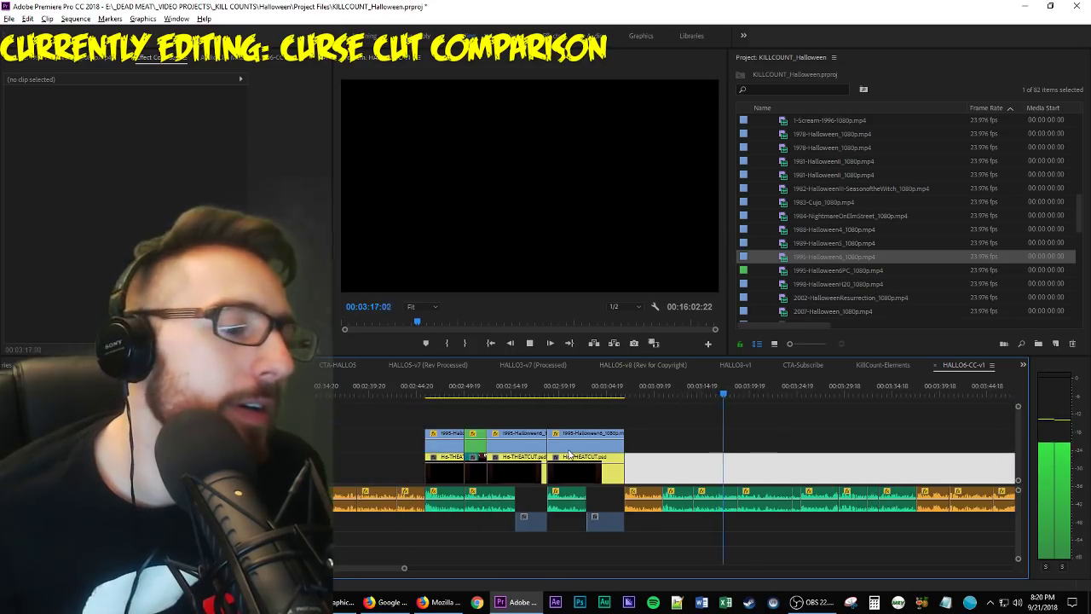
pyautogui.press('space')
pyautogui.press('-')
pyautogui.press('-')
pyautogui.press('-')
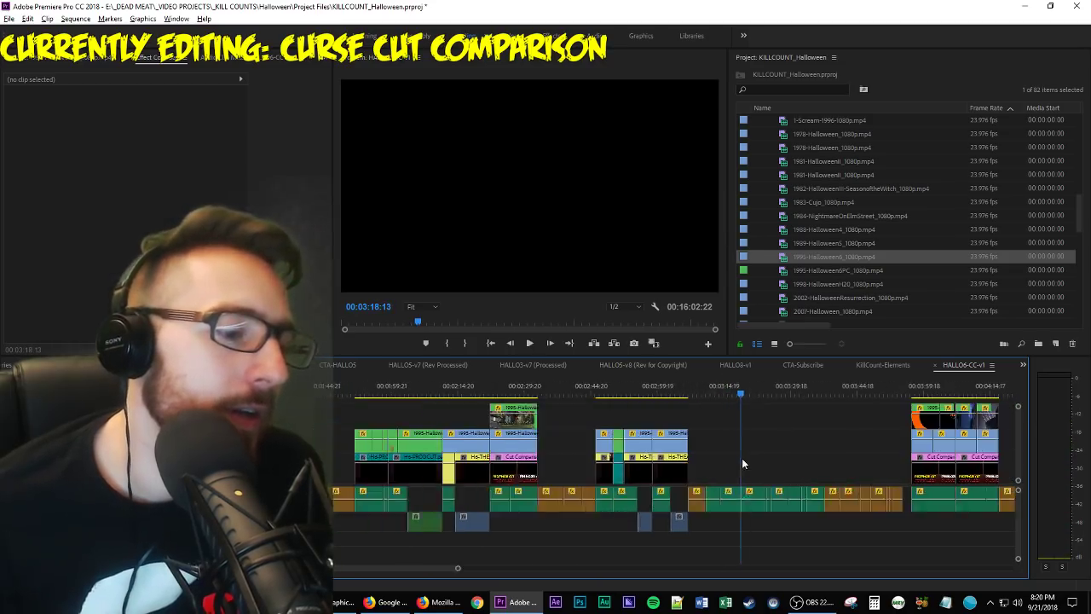
pyautogui.moveTo(809, 475); pyautogui.dragTo(743, 468)
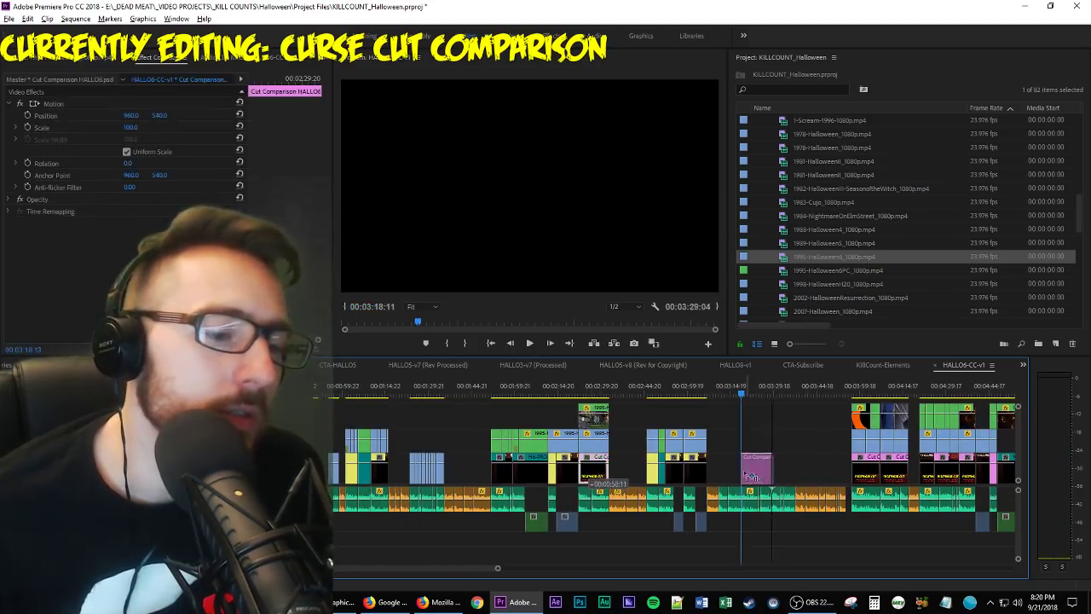
pyautogui.press('=')
pyautogui.press('=')
pyautogui.press('=')
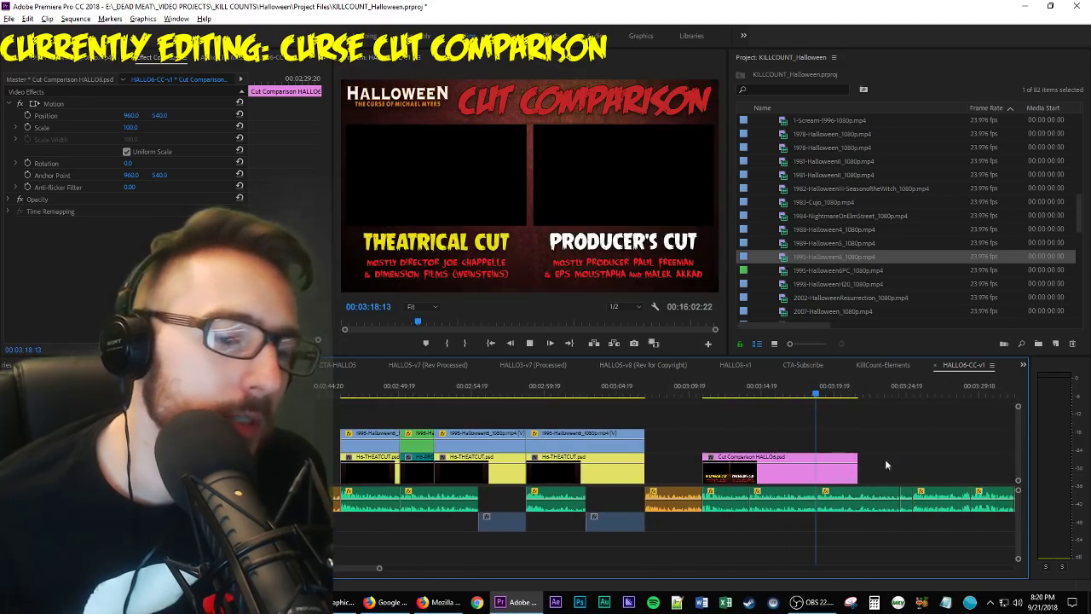
# Place a second copy of the Cut Comparison title directly after the first and play on through the narration.
pyautogui.press('space')
pyautogui.scroll(-2, 770, 451)
pyautogui.moveTo(742, 480); pyautogui.dragTo(784, 472)
pyautogui.press('space')
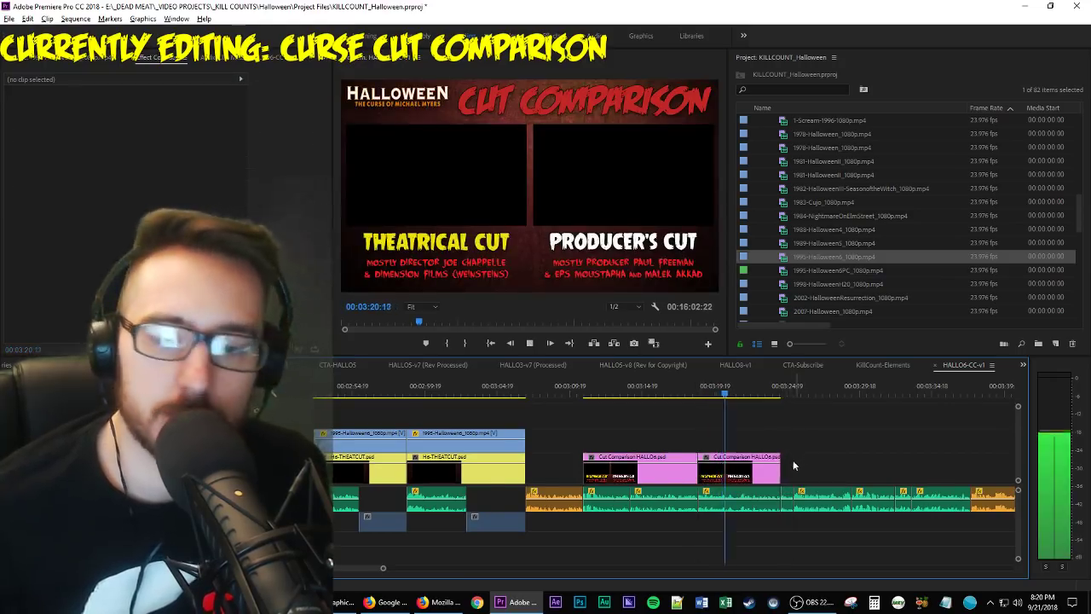
pyautogui.scroll(-2, 783, 470)
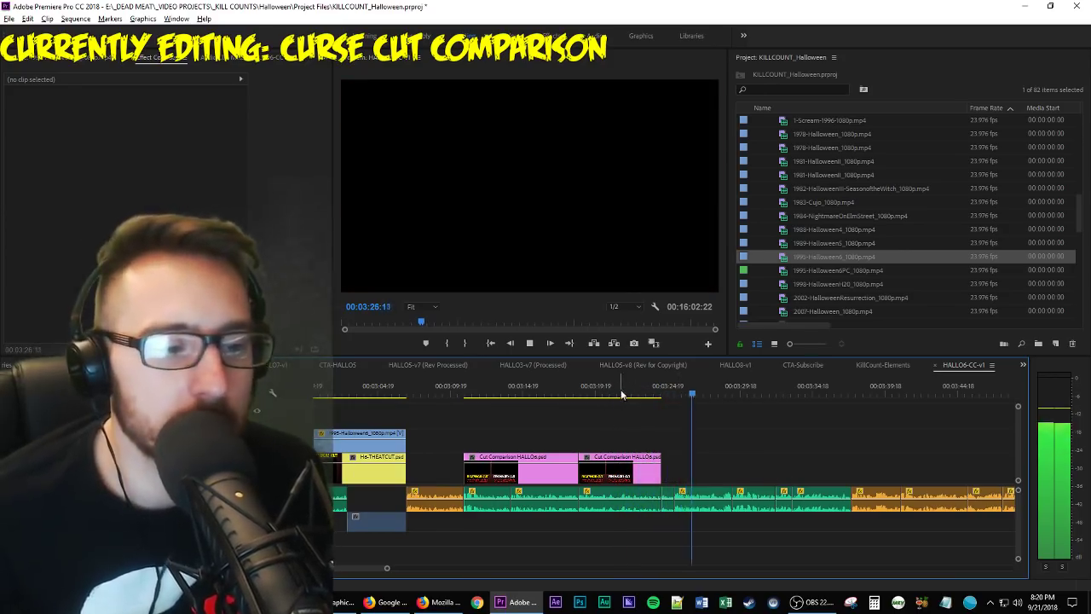
# Split the second Cut Comparison title at 03:21:07, remove the part after it and save the project.
pyautogui.click(618, 391)
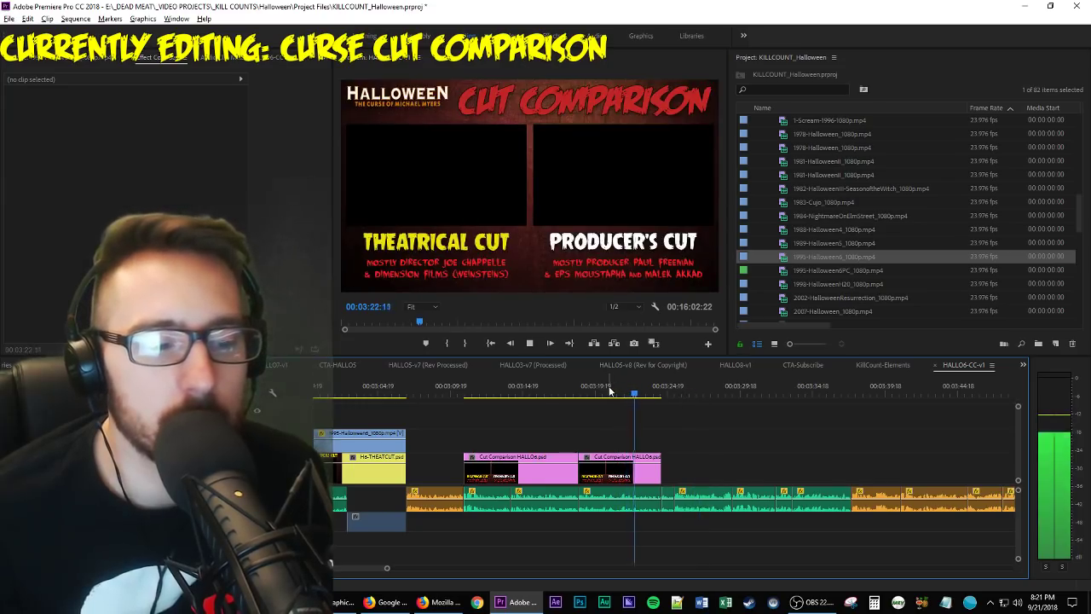
pyautogui.moveTo(610, 391)
pyautogui.mouseDown()
pyautogui.moveTo(624, 393)
pyautogui.moveTo(617, 402)
pyautogui.mouseUp()
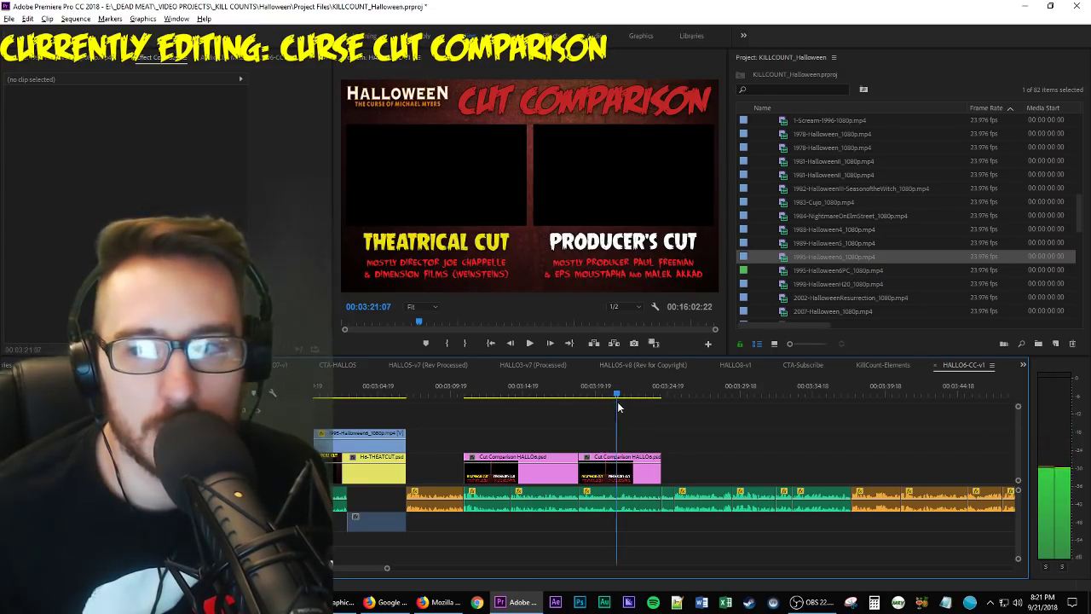
pyautogui.hotkey('ctrl', 'k')
pyautogui.click(634, 471)
pyautogui.press('Delete')
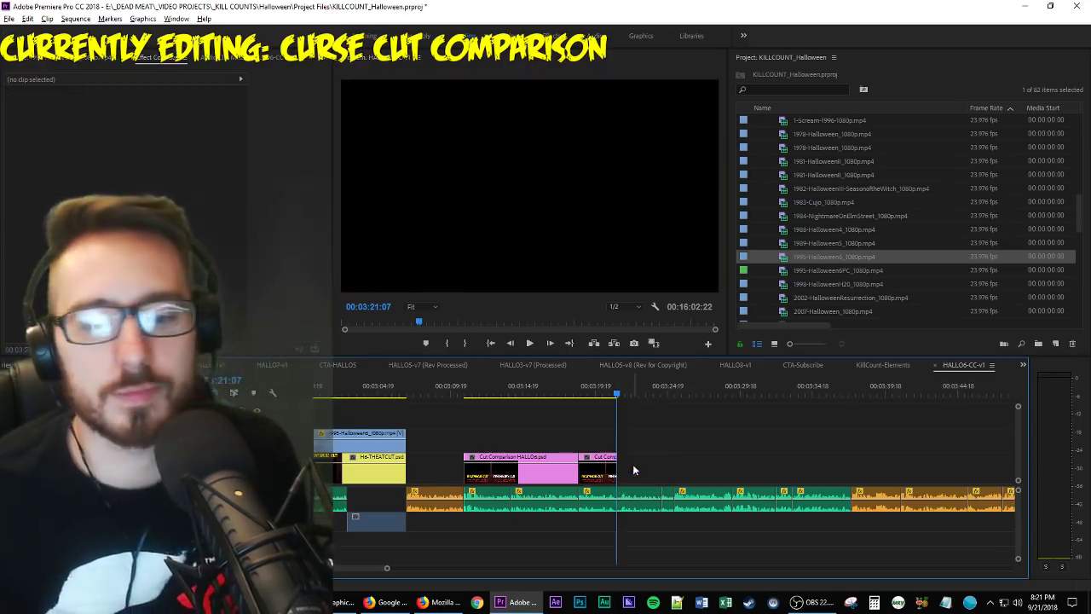
pyautogui.press('space')
pyautogui.scroll(-2, 648, 469)
pyautogui.hotkey('ctrl', 's')
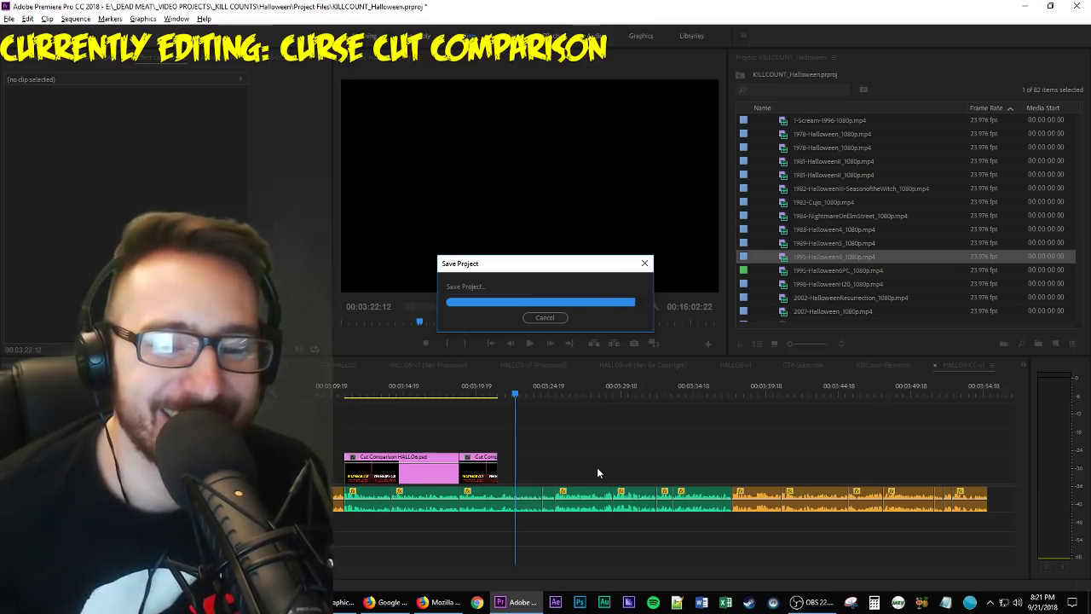
# Replay the narration under the Cut Comparison titles from 03:10:17 to 03:16:10 and save the project.
pyautogui.press('Up')
pyautogui.press('Up')
pyautogui.press('Up')
pyautogui.press('Up')
pyautogui.press('Up')
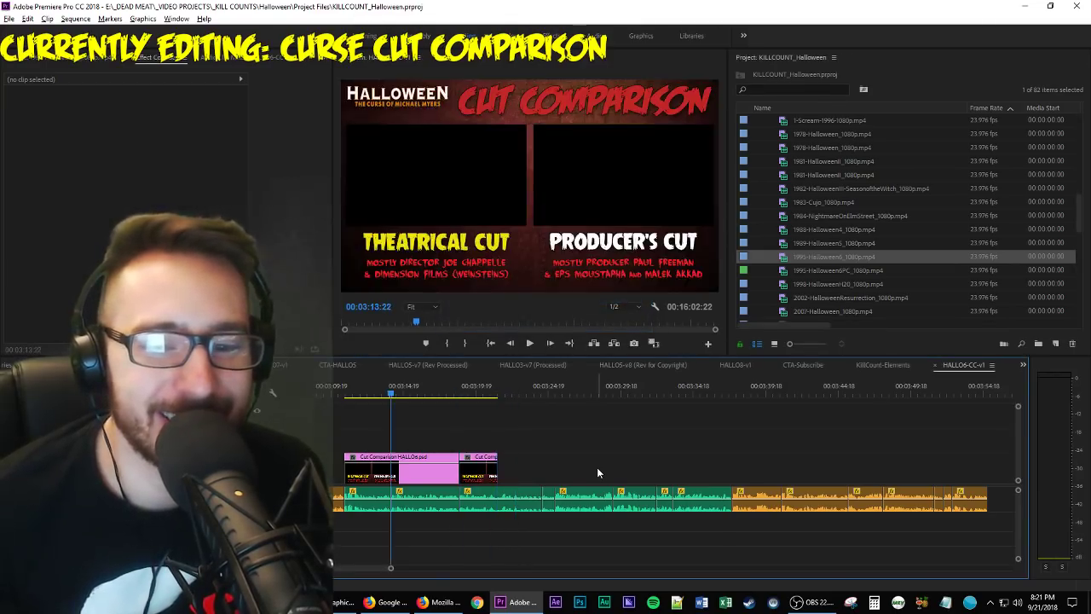
pyautogui.press('Down')
pyautogui.press('space')
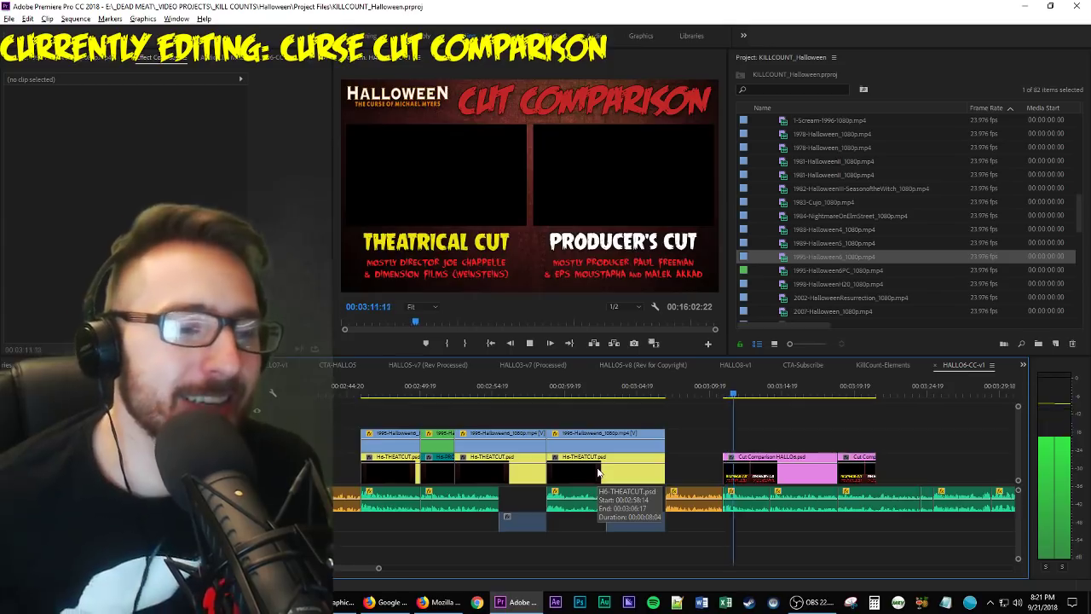
pyautogui.scroll(-3, 726, 475)
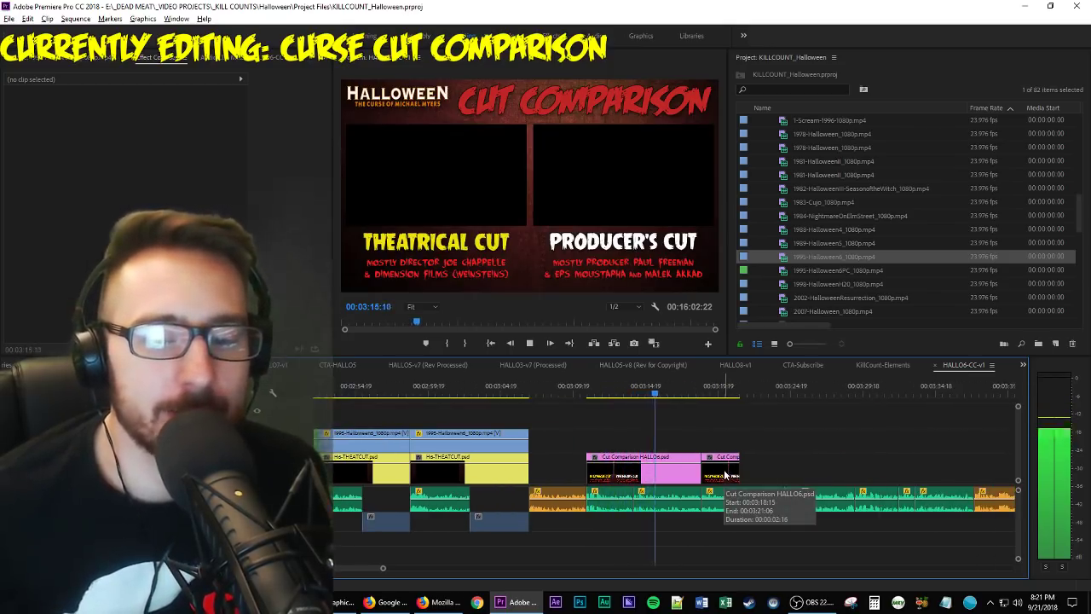
pyautogui.hotkey('ctrl', 's')
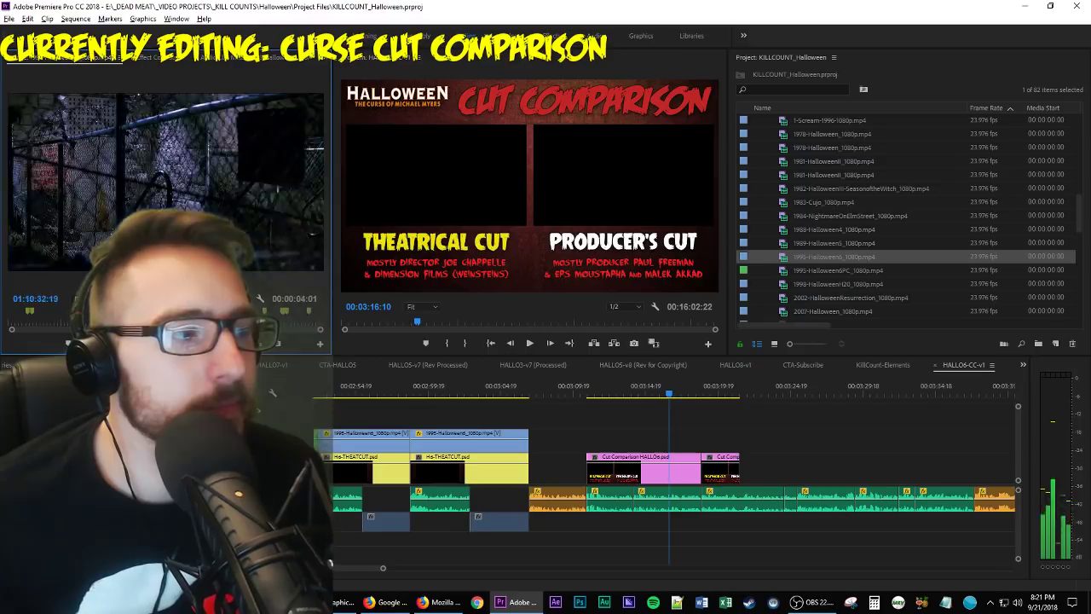
# Find the theatrical graveyard shot around 01:08:06:12 and overwrite it above the start of the first Cut Comparison title.
pyautogui.press('j')
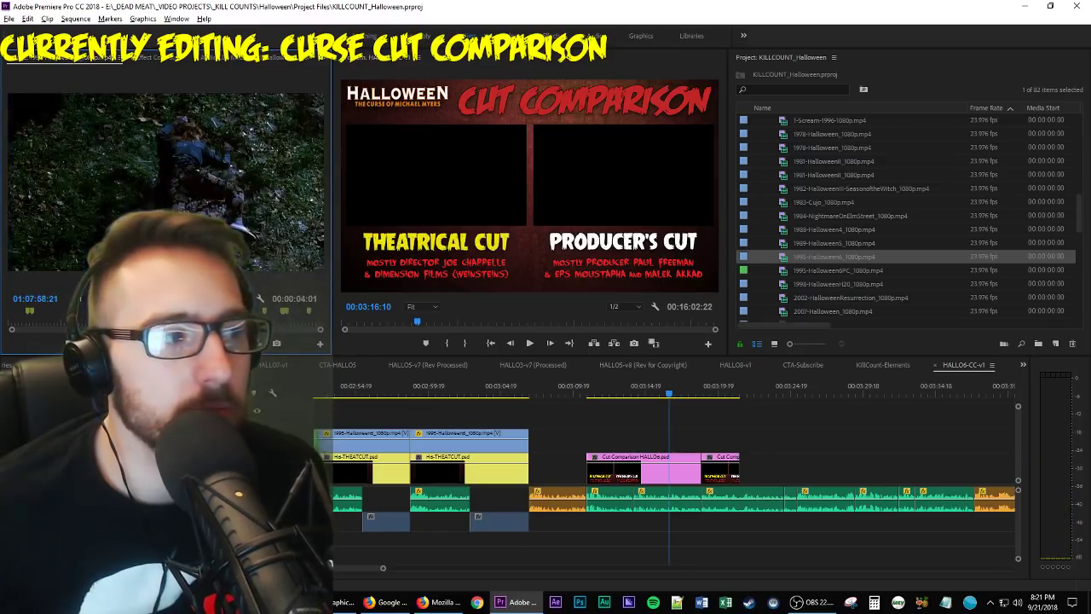
pyautogui.press('l')
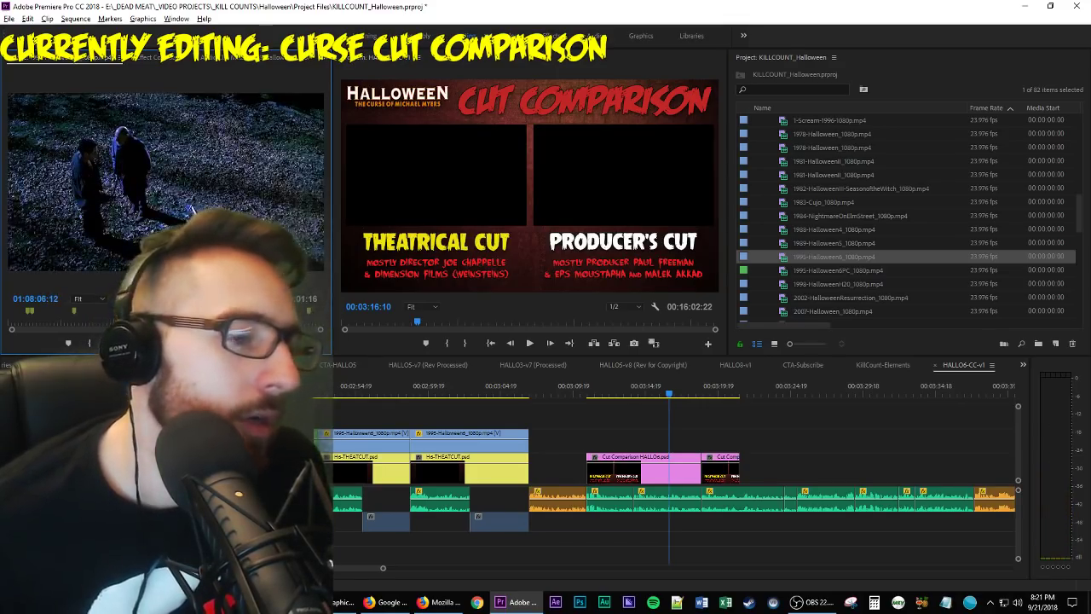
pyautogui.press('.')
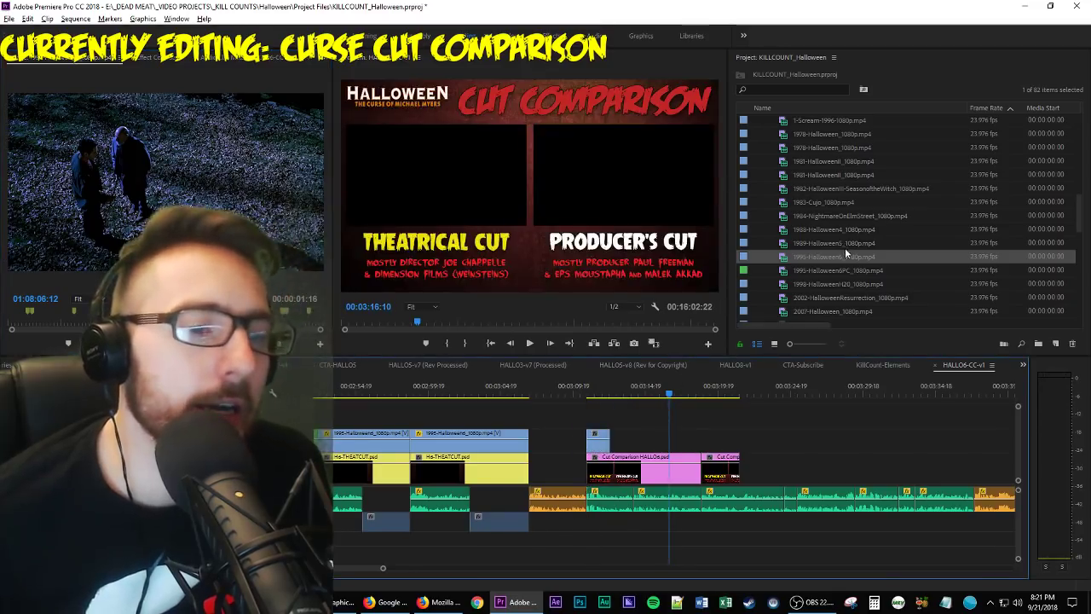
# Open the producer's cut 1995-Halloween6PC_1080p.mp4 and mark the matching shot near 01:20:50.
pyautogui.doubleClick(847, 269)
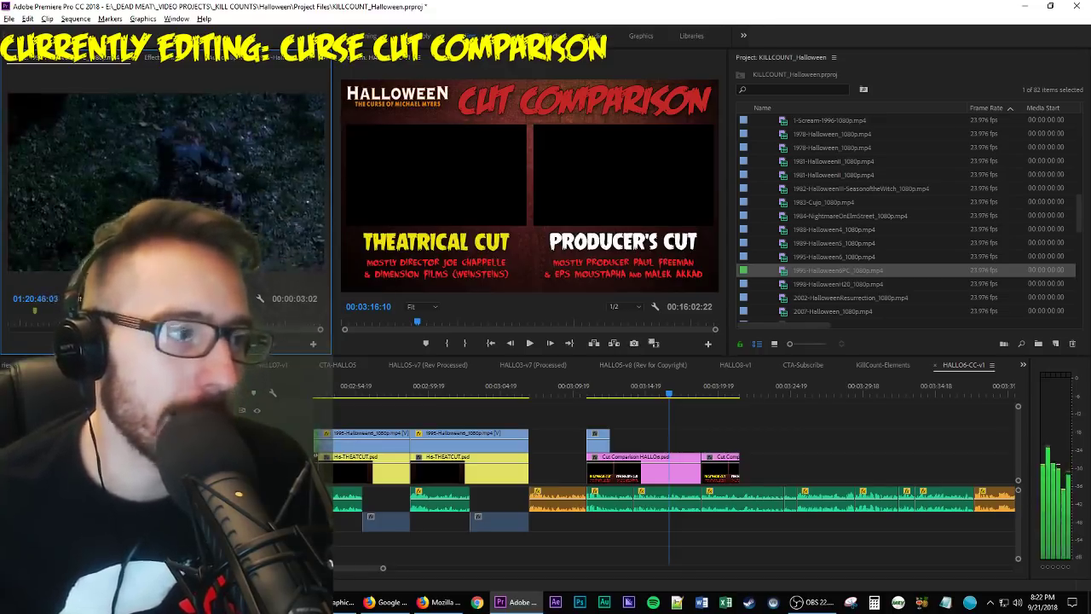
pyautogui.press('i')
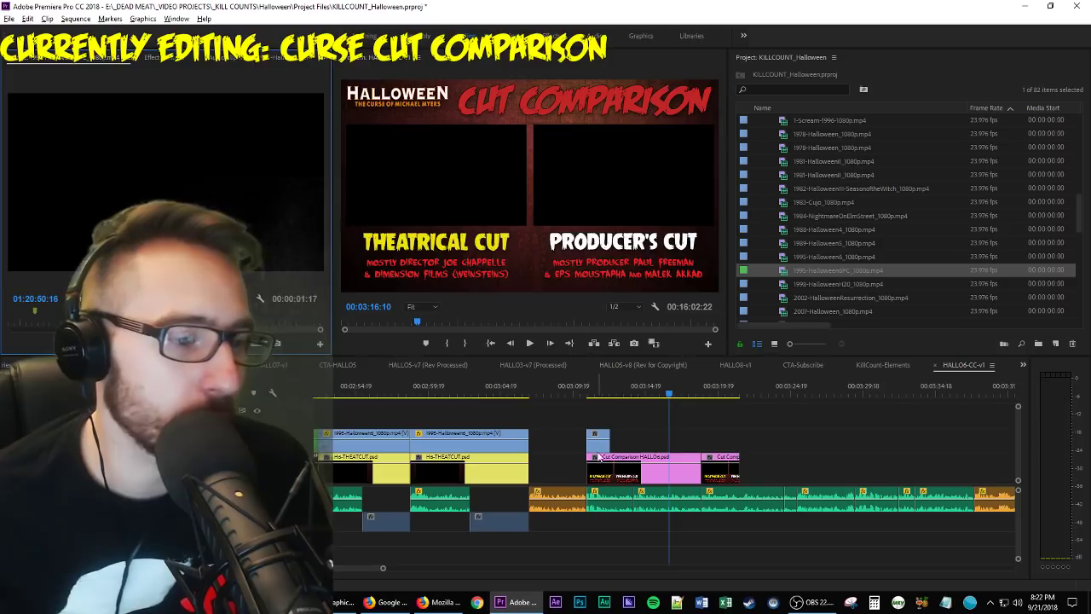
pyautogui.moveTo(599, 439); pyautogui.dragTo(598, 415)
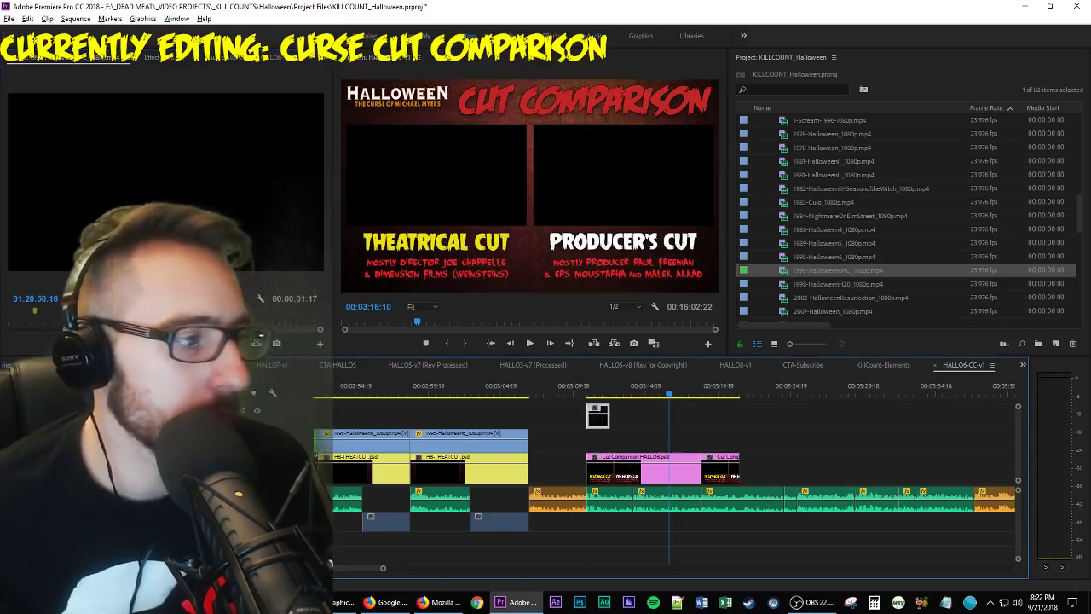
pyautogui.scroll(-3, 627, 492)
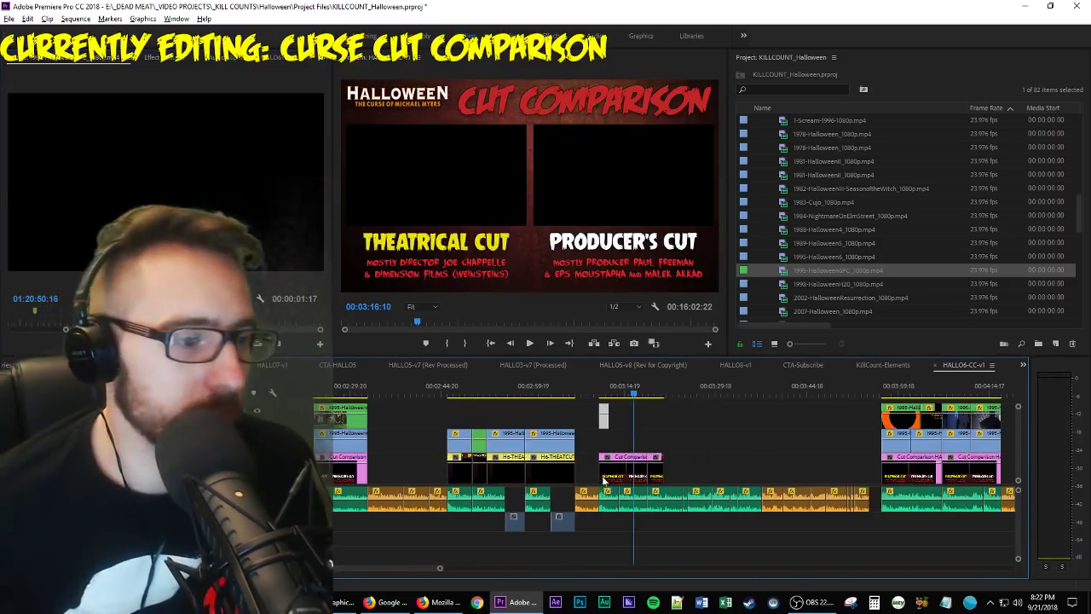
pyautogui.moveTo(603, 443); pyautogui.dragTo(602, 443)
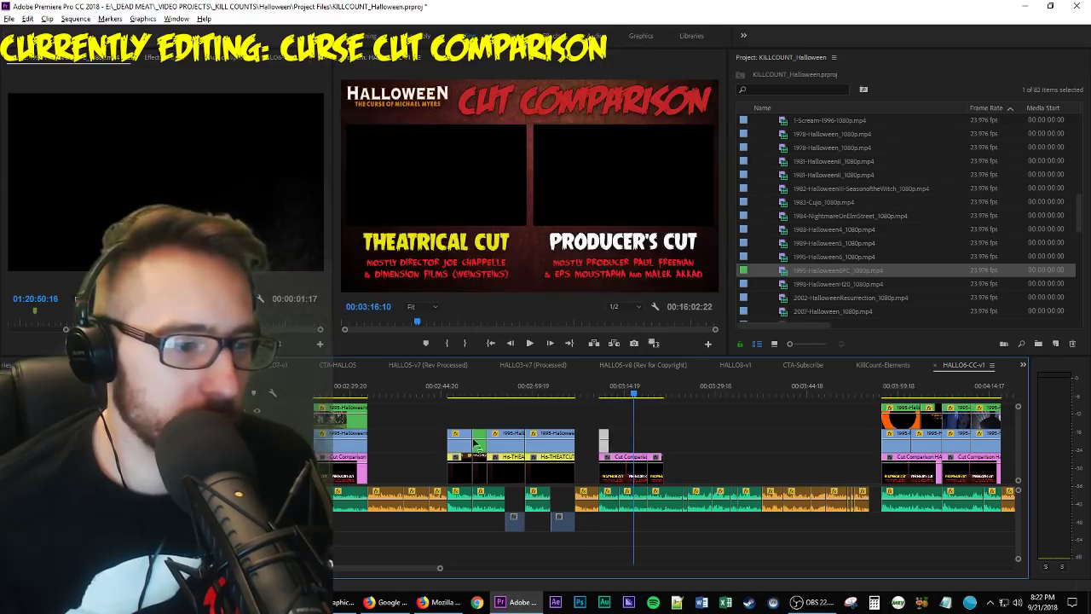
# Move the green producer's cut clips in the earlier single-frame title sections up one video track, above the theatrical clips' track.
pyautogui.hotkey('alt', 'Up')
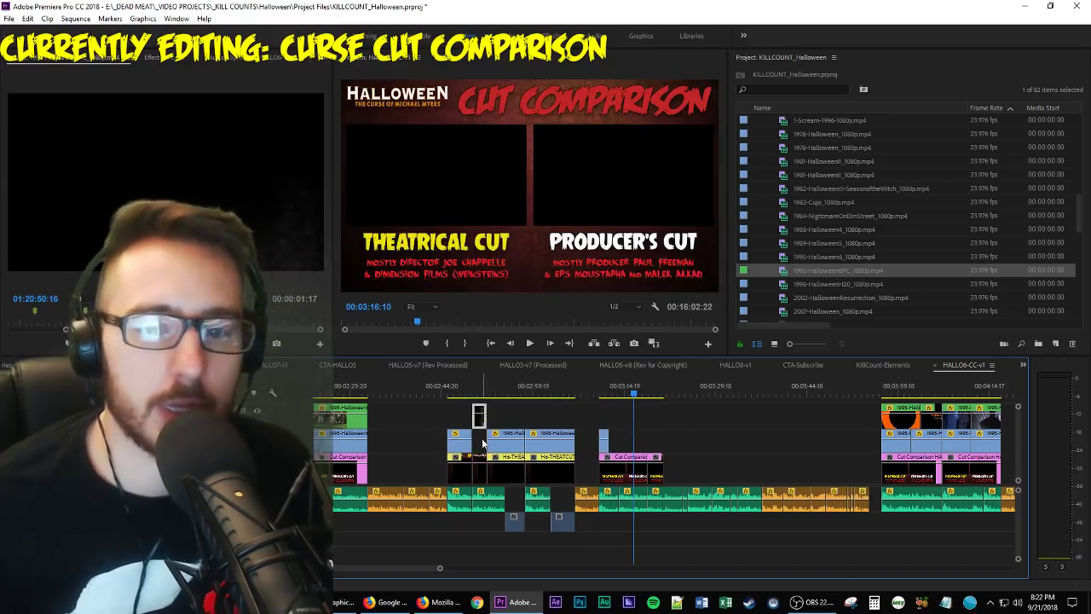
pyautogui.scroll(5, 483, 442)
pyautogui.moveTo(499, 421); pyautogui.dragTo(613, 435)
pyautogui.scroll(8, 614, 436)
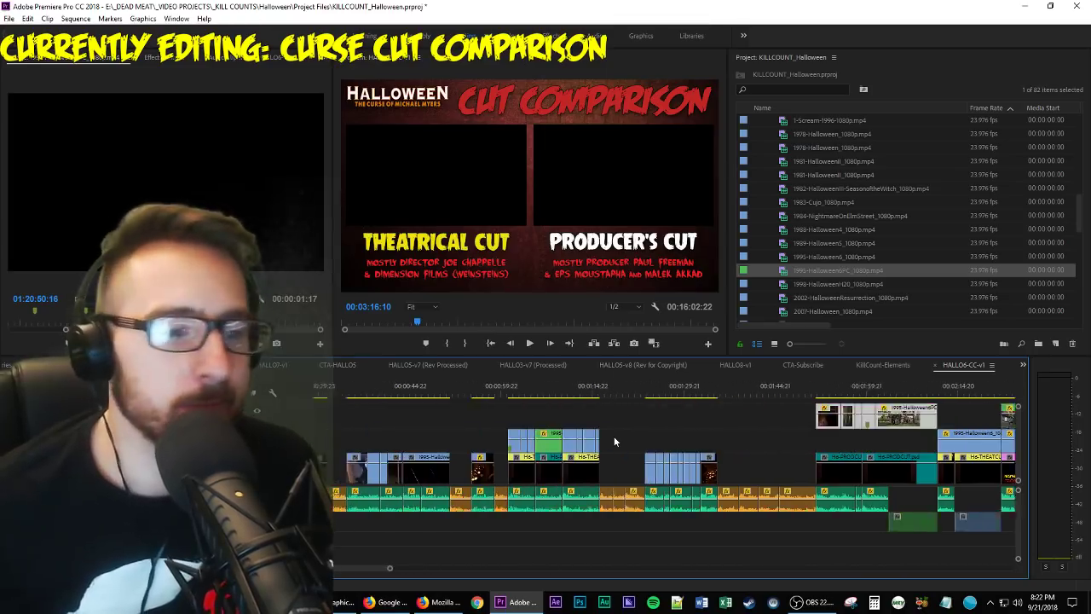
pyautogui.scroll(2, 614, 436)
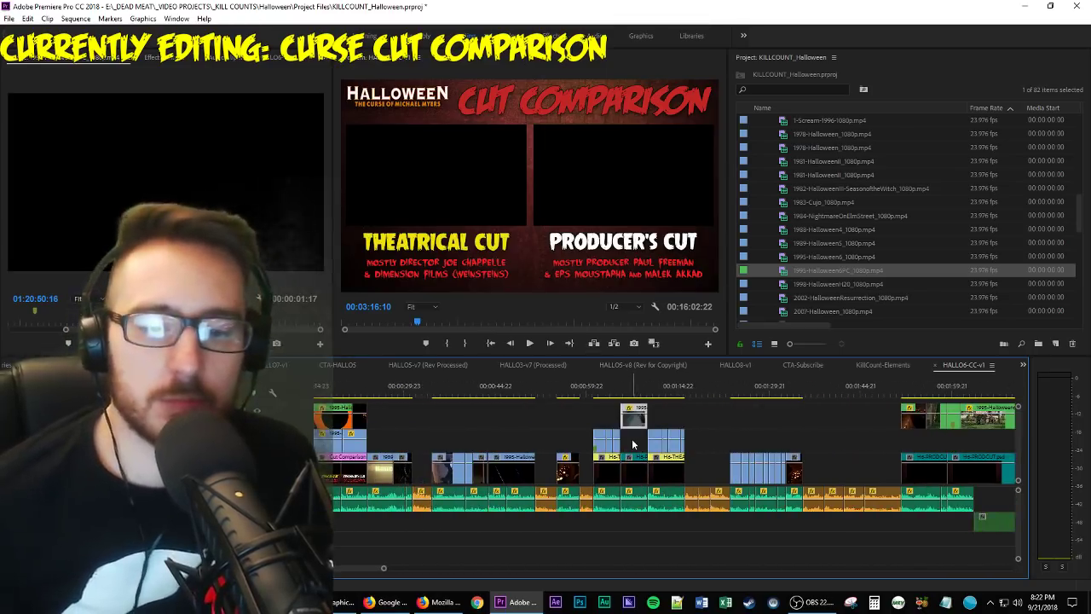
pyautogui.scroll(2, 631, 440)
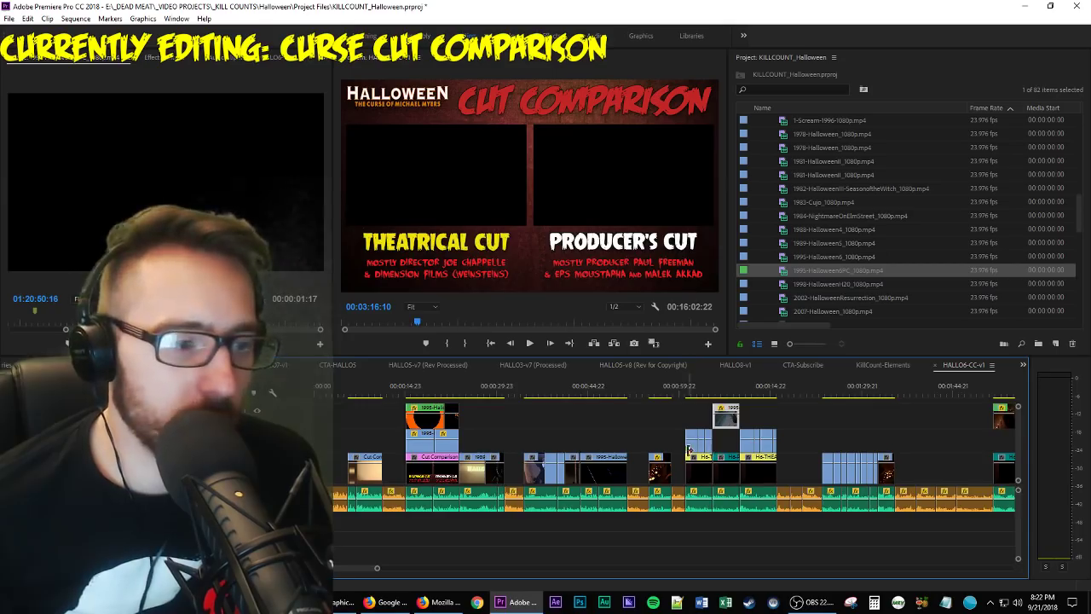
# Extend the theatrical shot over the first Cut Comparison title to the narration cut at 03:13:21 and replay from 03:10:17.
pyautogui.scroll(-10, 728, 460)
pyautogui.scroll(-6, 727, 460)
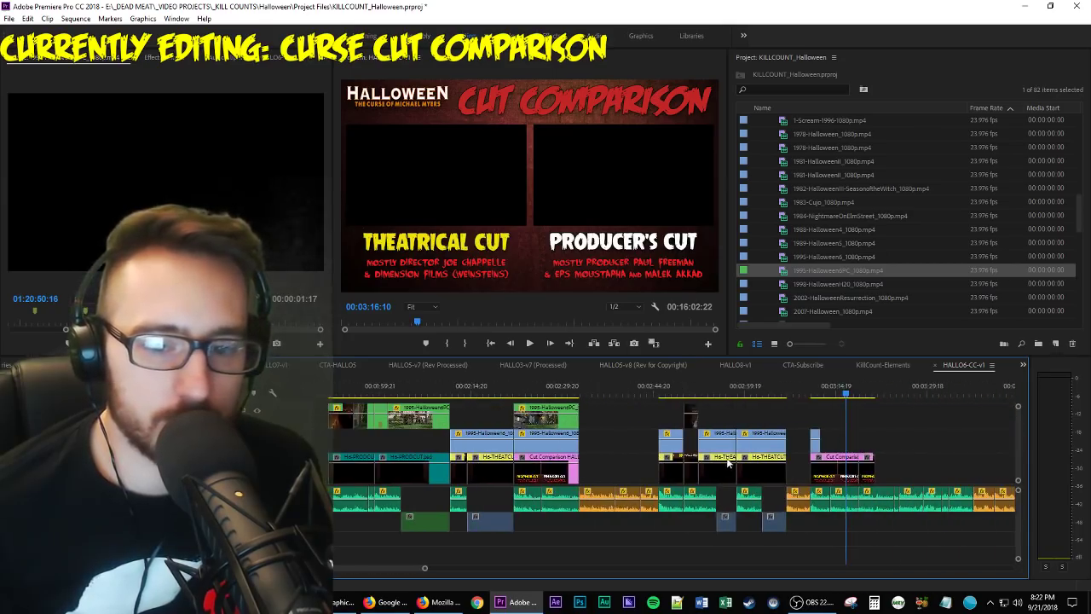
pyautogui.scroll(5, 720, 456)
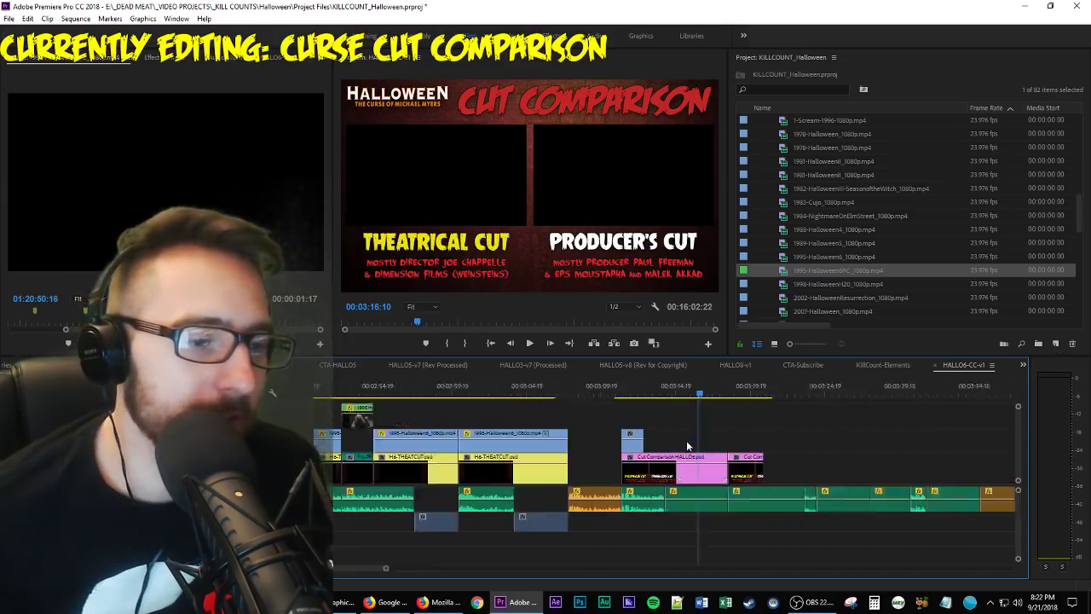
pyautogui.click(541, 395)
pyautogui.moveTo(540, 395); pyautogui.dragTo(534, 394)
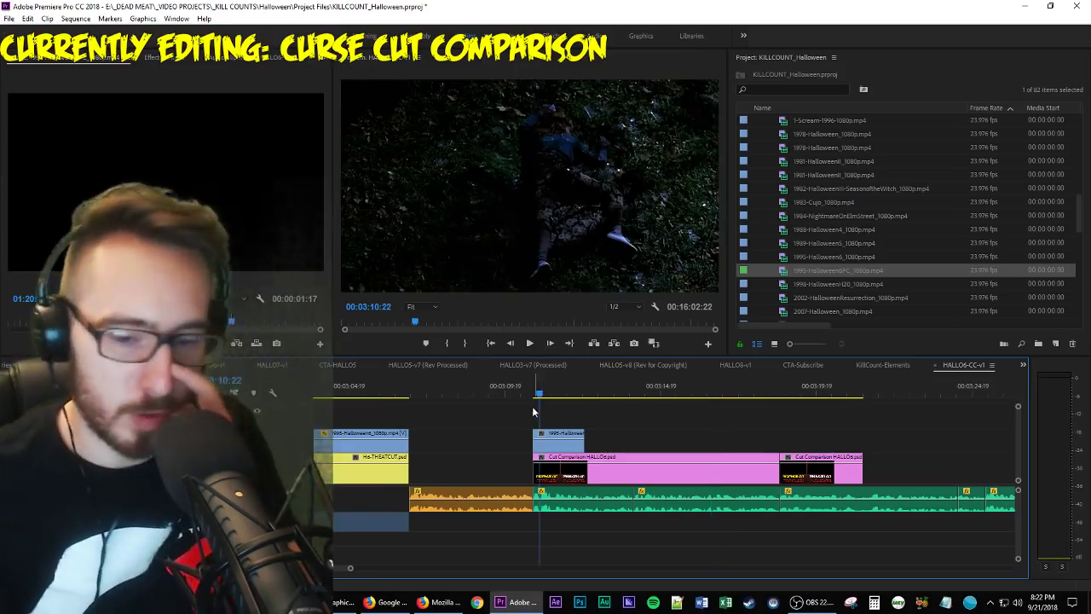
pyautogui.press('space')
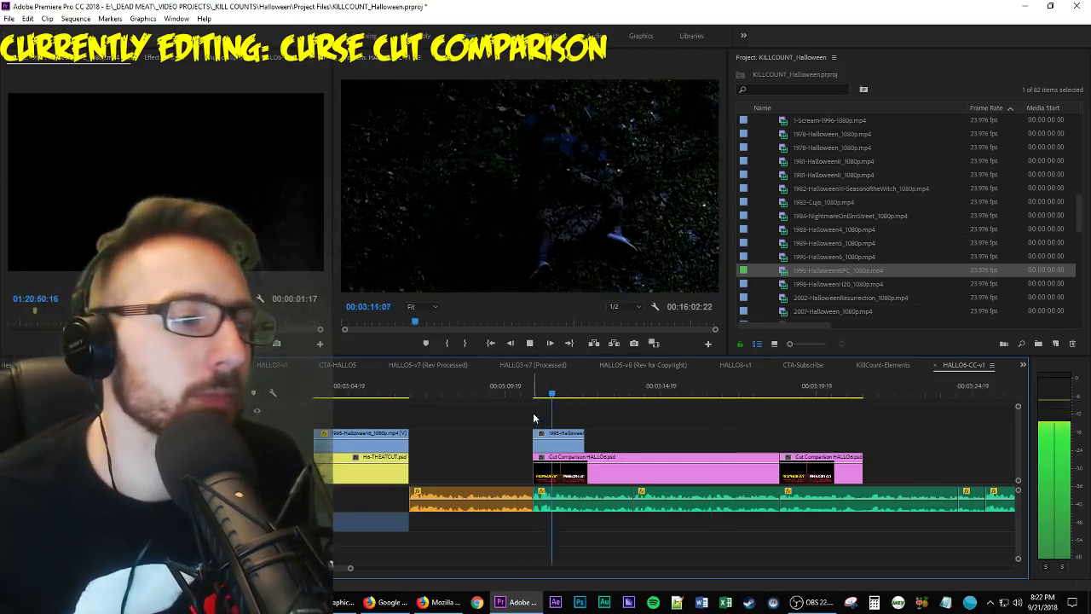
pyautogui.moveTo(583, 437); pyautogui.dragTo(638, 445)
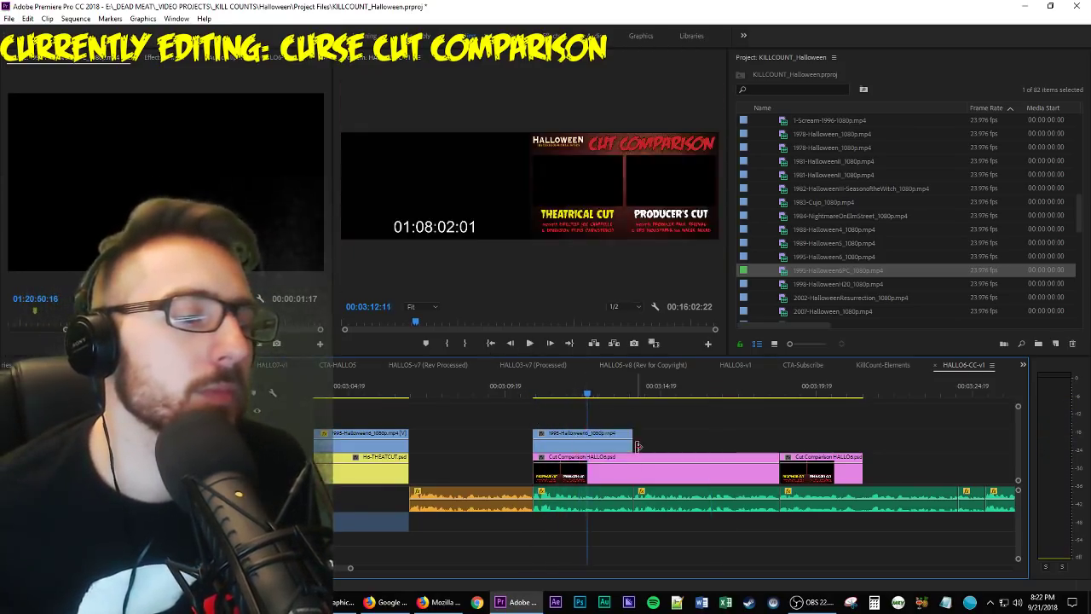
pyautogui.press('space')
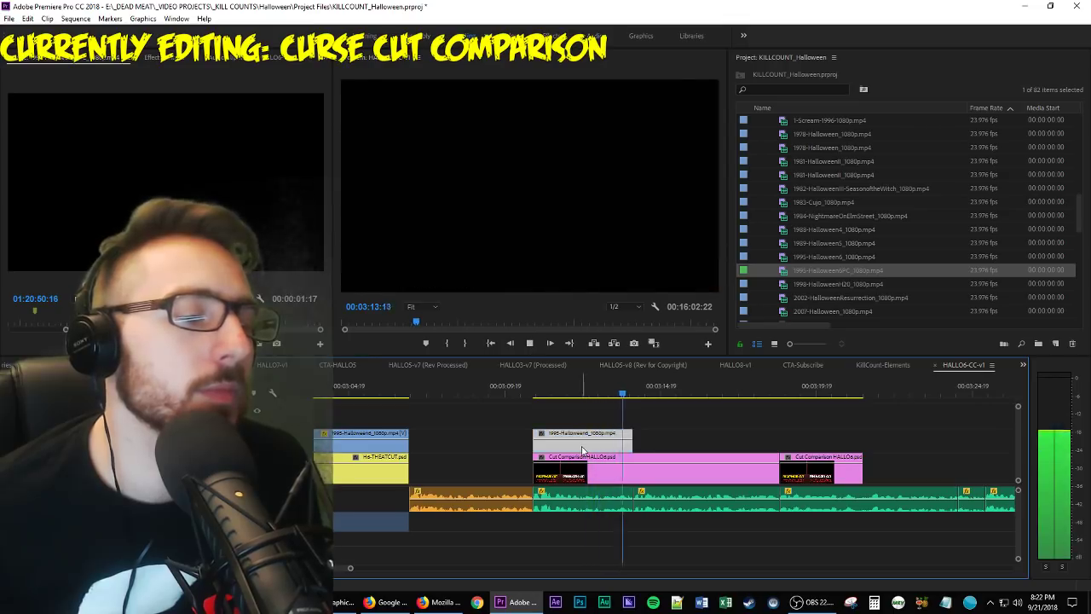
pyautogui.press('space')
pyautogui.press('Left')
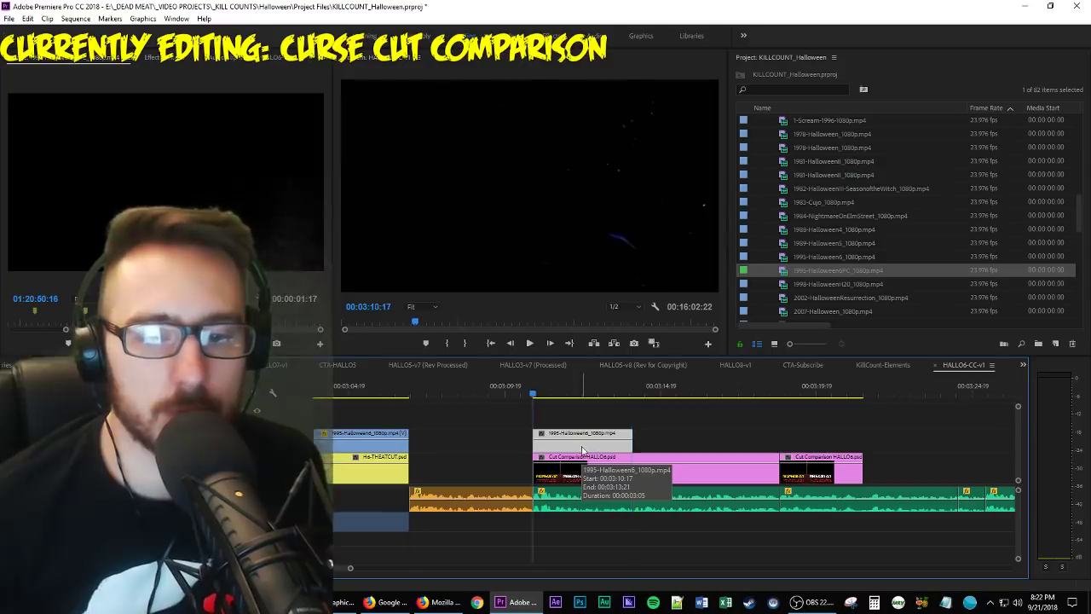
pyautogui.press('space')
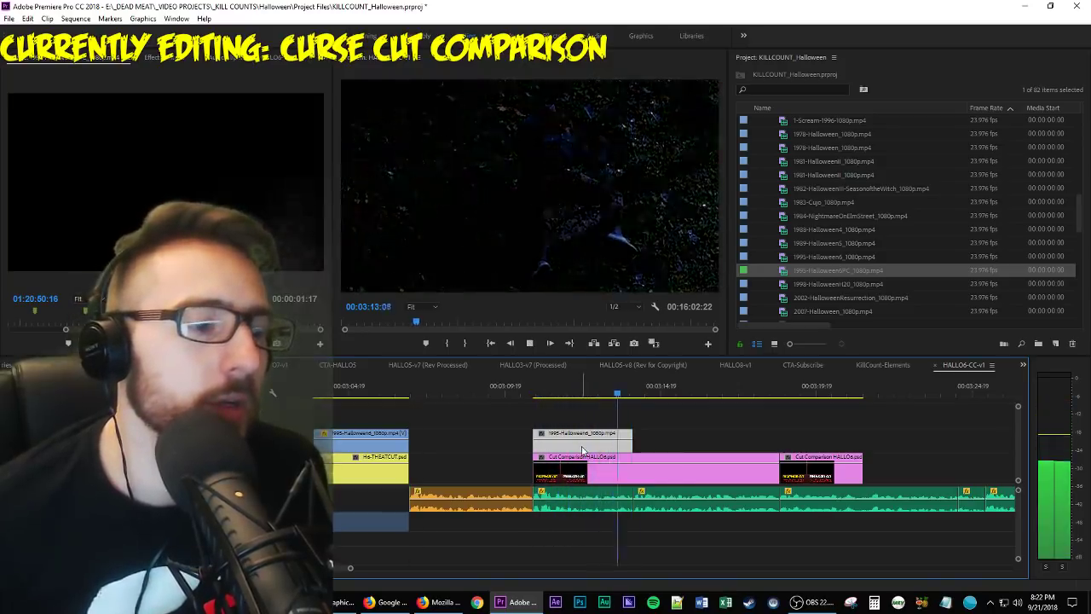
pyautogui.press('space')
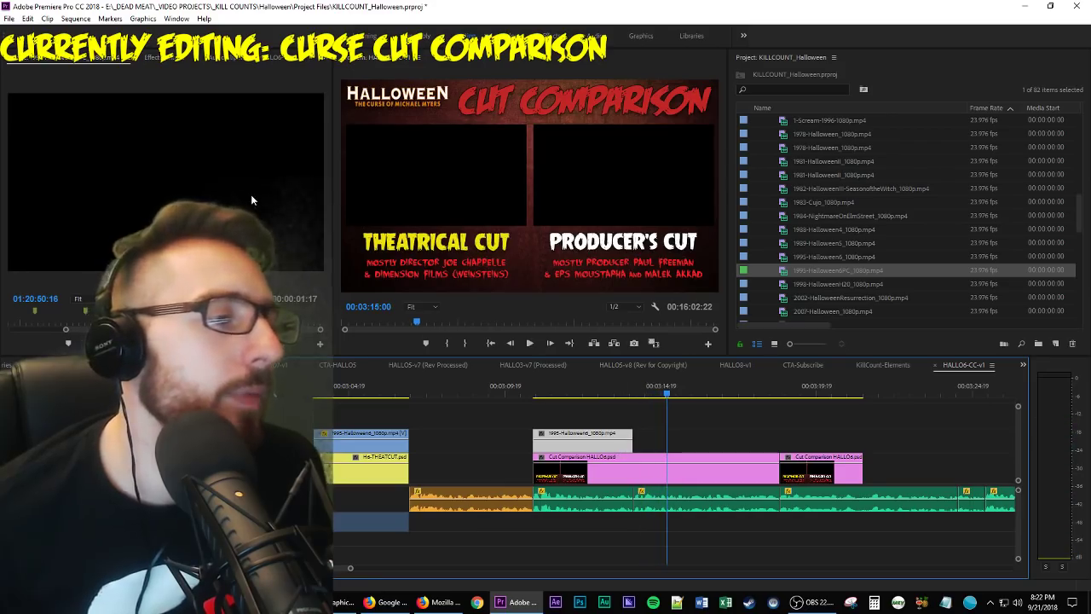
# Overwrite the marked theatrical shot from 1995-Halloween6_1080p.mp4 above the existing clip at the first Cut Comparison title and preview it.
pyautogui.click(252, 200)
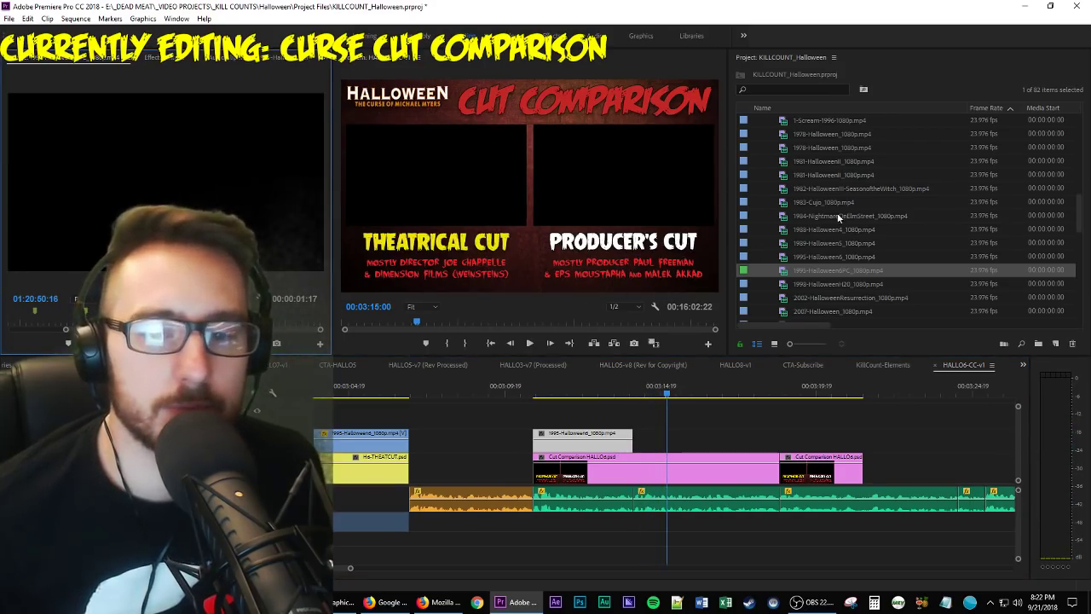
pyautogui.doubleClick(847, 260)
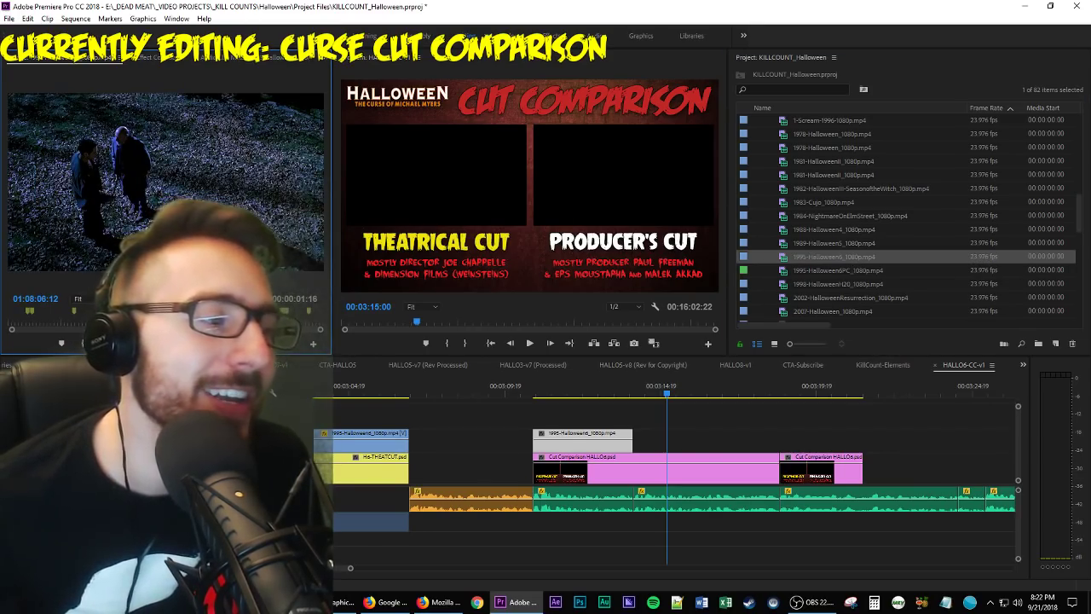
pyautogui.moveTo(166, 181); pyautogui.dragTo(546, 411)
pyautogui.click(526, 388)
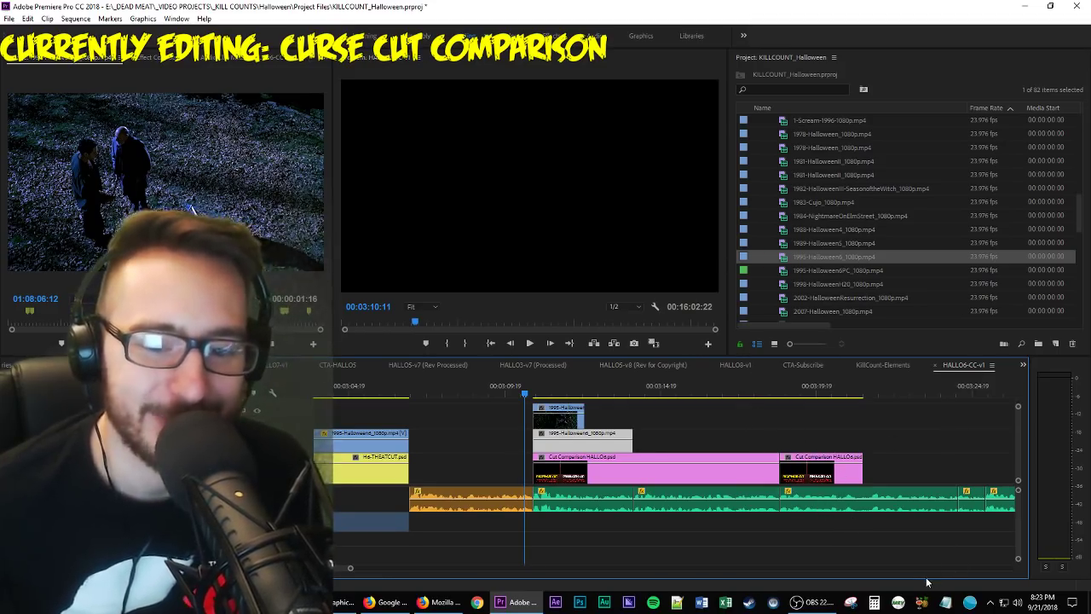
pyautogui.press('space')
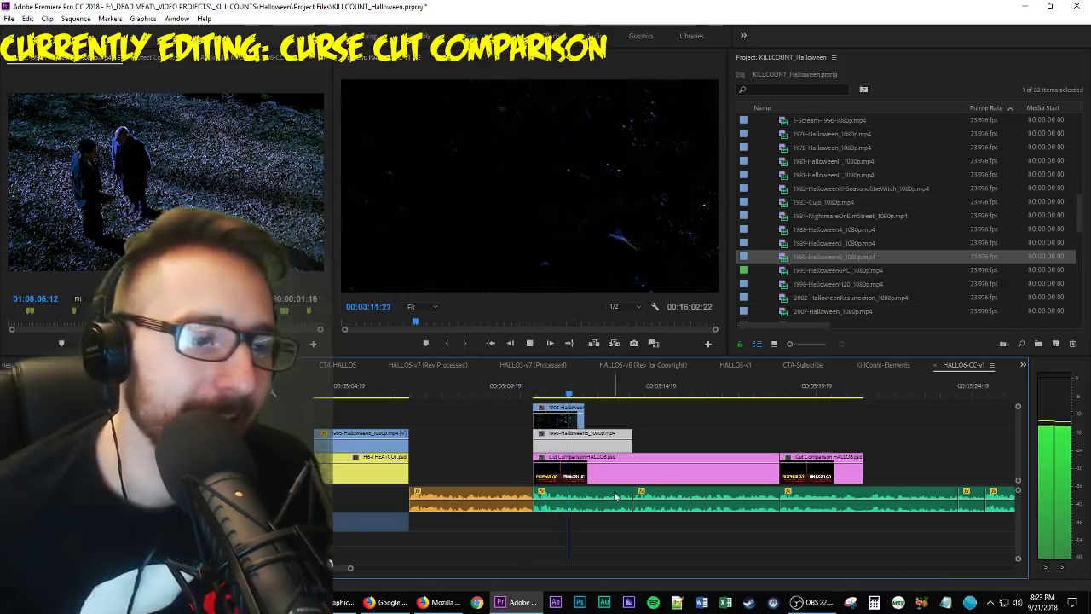
pyautogui.press('space')
# Move the upper theatrical clip to end with the clip below, and extend its start to the title's beginning.
pyautogui.moveTo(574, 426); pyautogui.dragTo(603, 428)
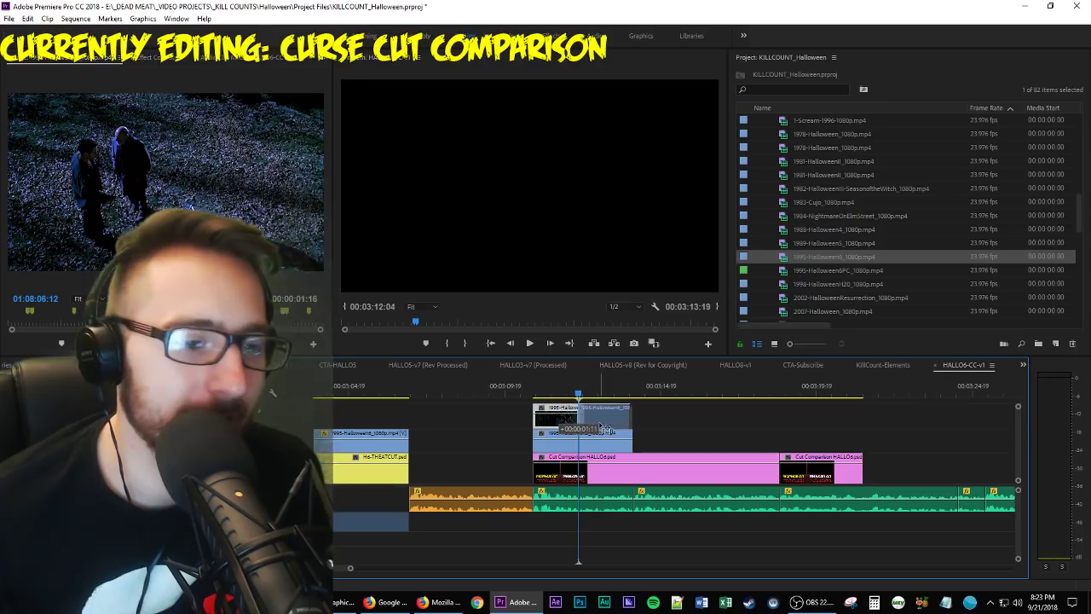
pyautogui.moveTo(616, 433); pyautogui.dragTo(607, 420)
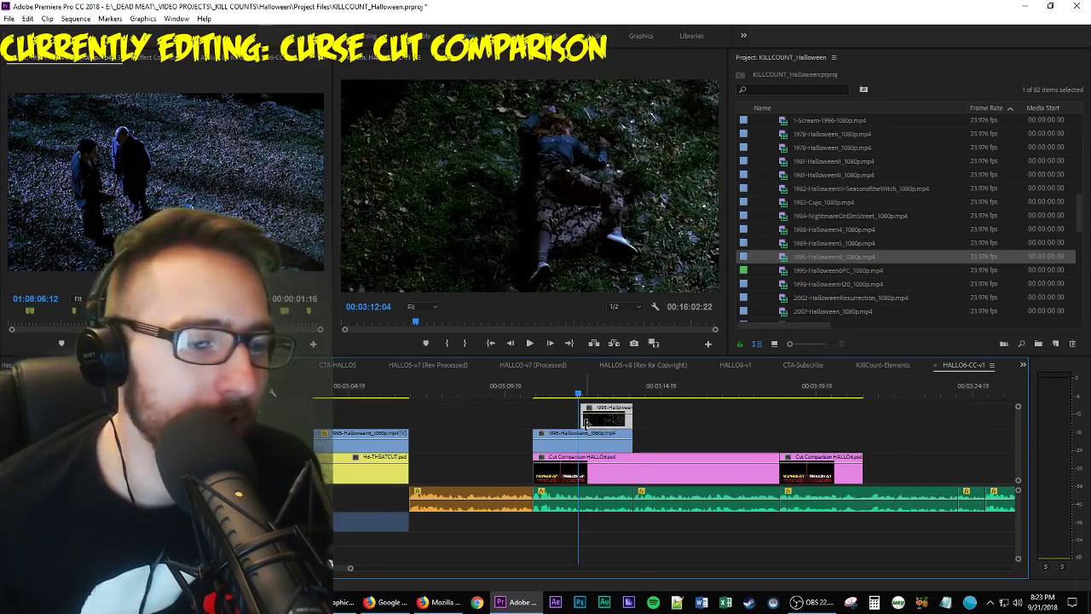
pyautogui.moveTo(584, 420); pyautogui.dragTo(534, 419)
pyautogui.scroll(3, 563, 447)
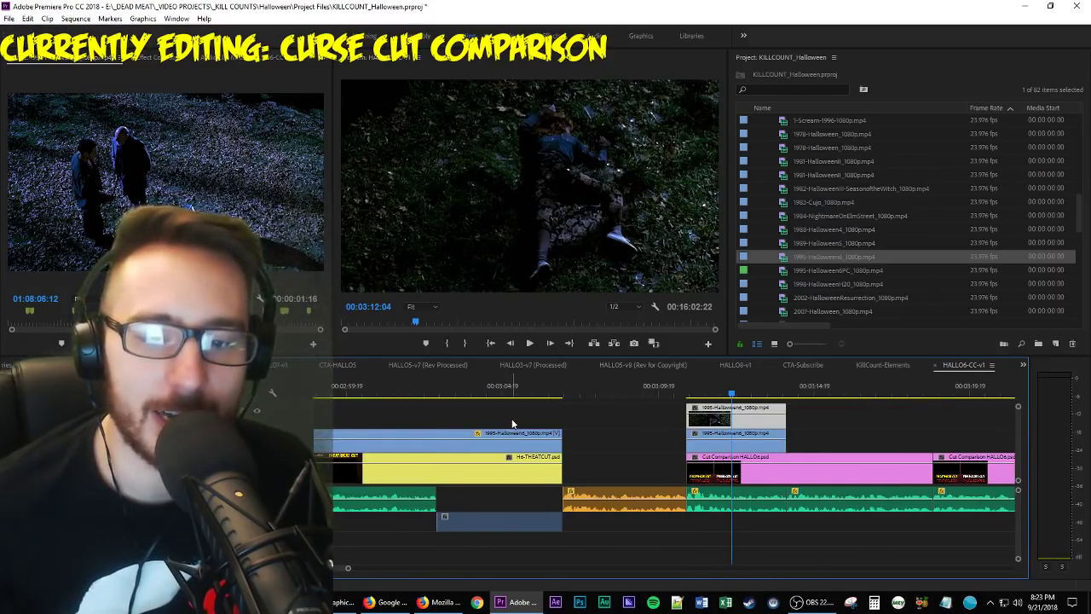
pyautogui.click(526, 448)
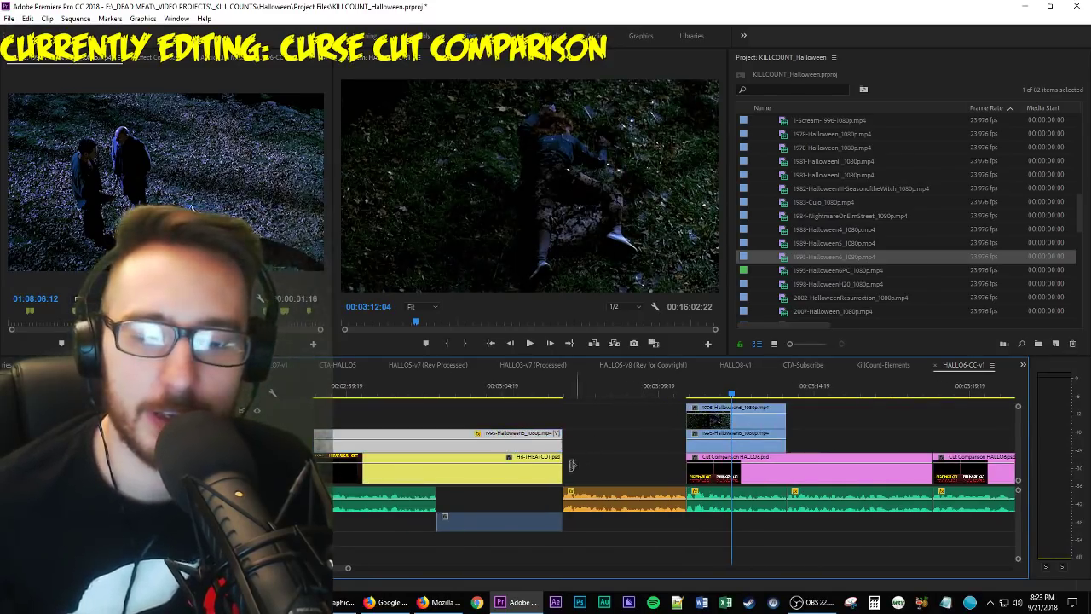
pyautogui.scroll(3, 561, 473)
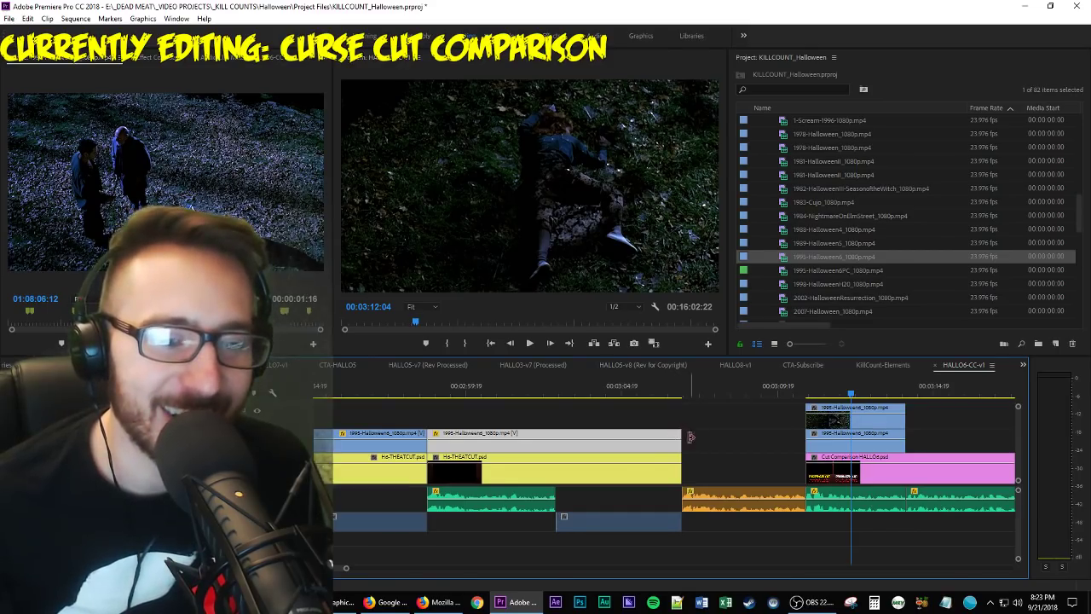
pyautogui.click(879, 449)
pyautogui.click(889, 421)
# Replace the upper theatrical clip with the marked 1995-Halloween6PC_1080p.mp4 shot, extended to cover the same range as the theatrical clip below.
pyautogui.doubleClick(850, 273)
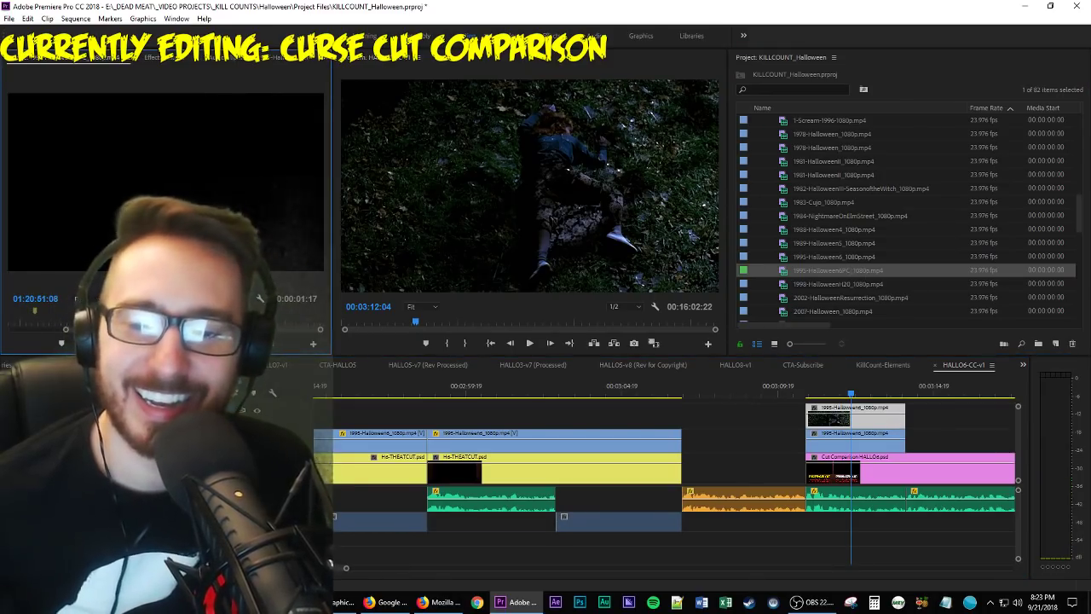
pyautogui.moveTo(10, 249); pyautogui.dragTo(859, 416)
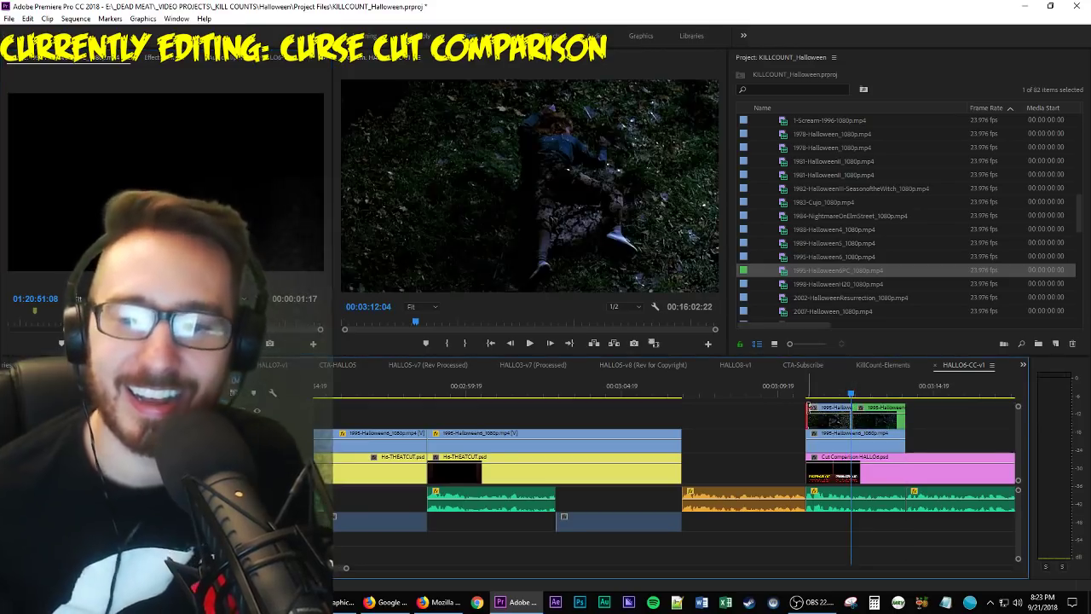
pyautogui.click(841, 420)
pyautogui.press('Delete')
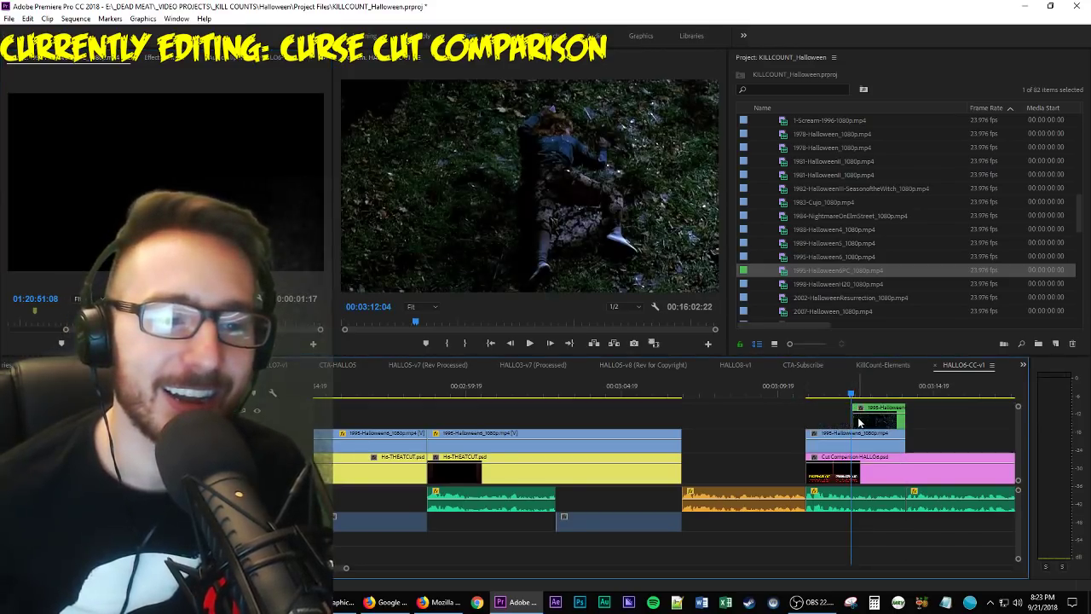
pyautogui.moveTo(855, 418); pyautogui.dragTo(807, 417)
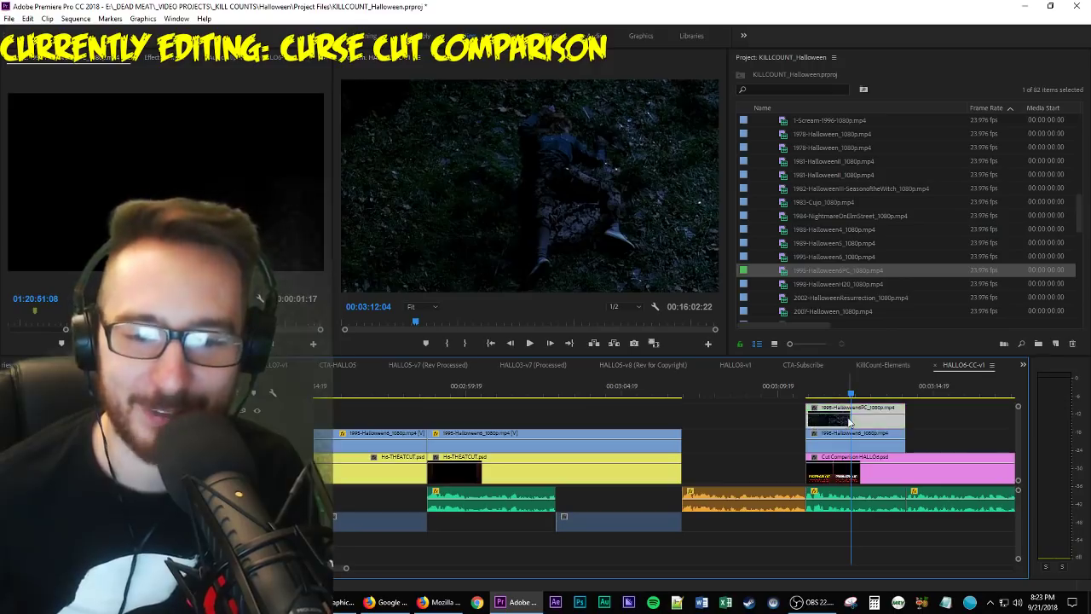
pyautogui.press('Up')
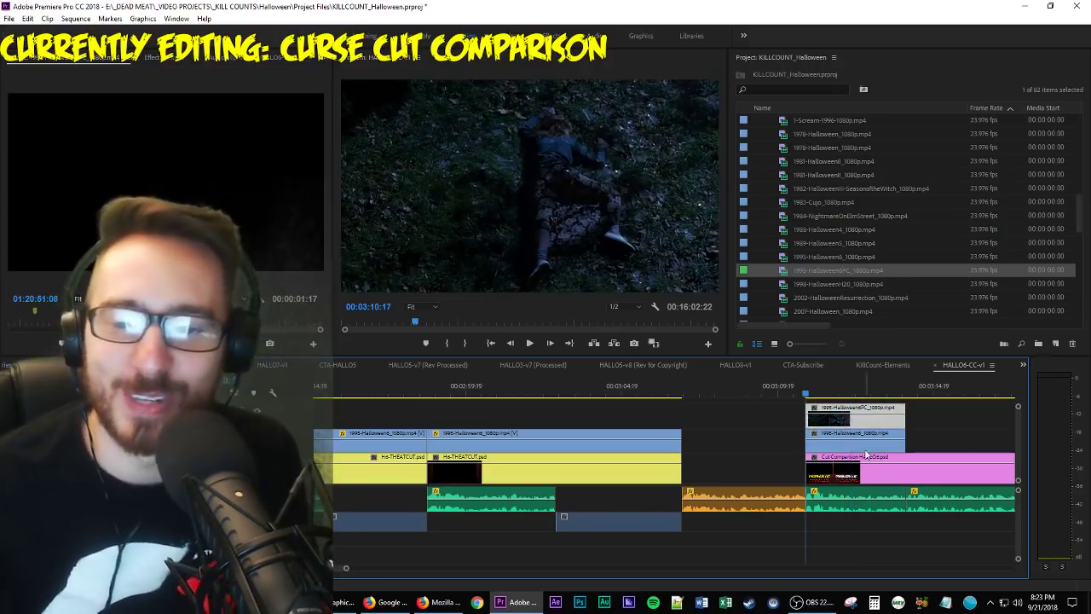
pyautogui.scroll(-1, 875, 435)
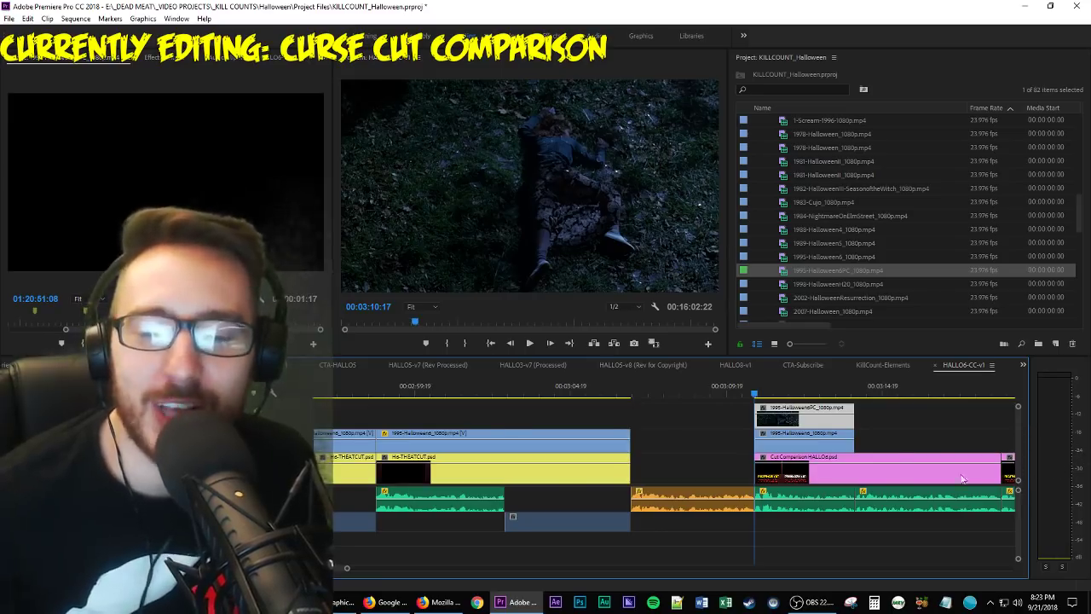
# Copy the Motion settings of the earlier producer's cut comparison clip, with scale 47.0, onto the new producer's cut graveyard clip.
pyautogui.scroll(2, 964, 479)
pyautogui.click(581, 450)
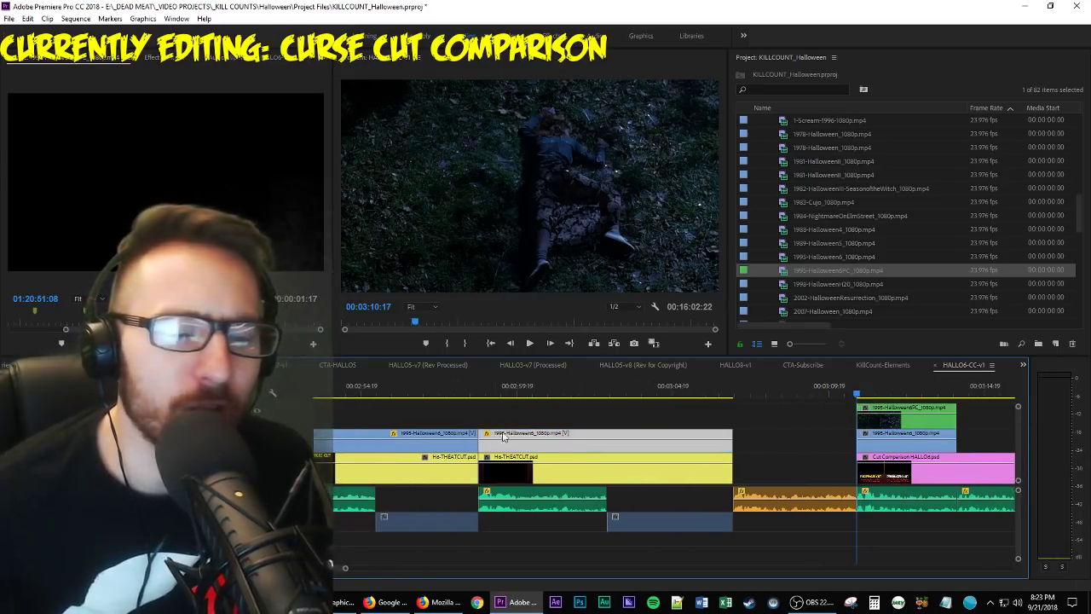
pyautogui.press('-')
pyautogui.press('-')
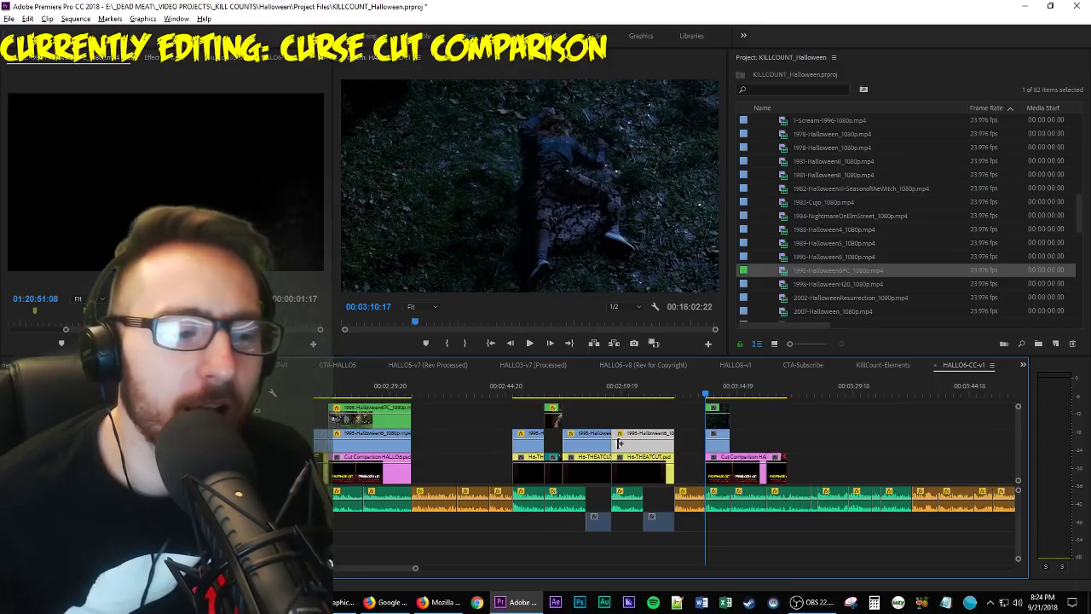
pyautogui.scroll(2, 620, 443)
pyautogui.scroll(-2, 511, 435)
pyautogui.click(394, 423)
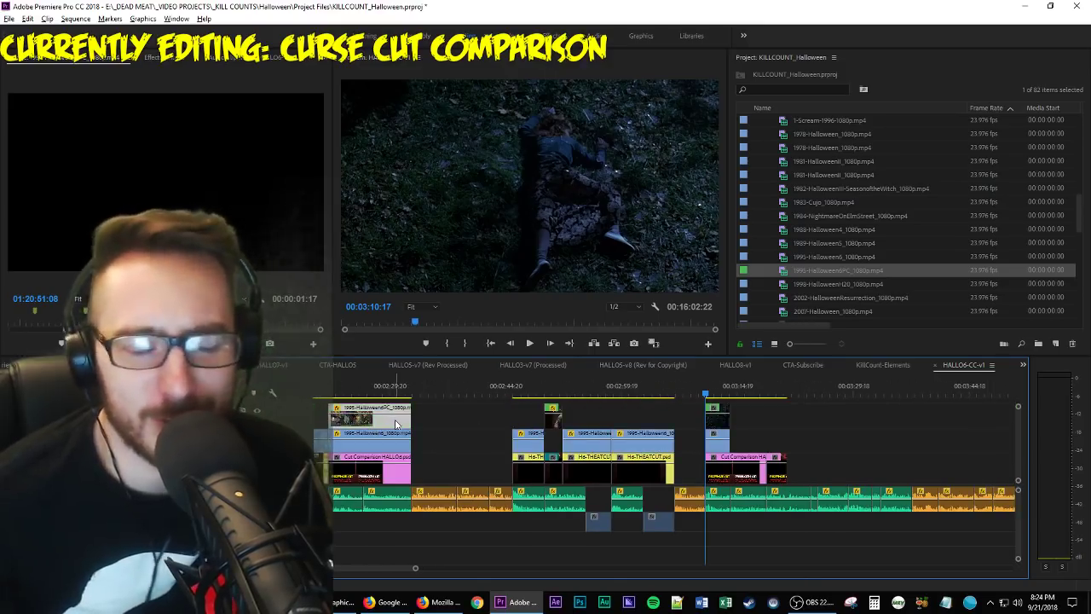
pyautogui.hotkey('shift', '5')
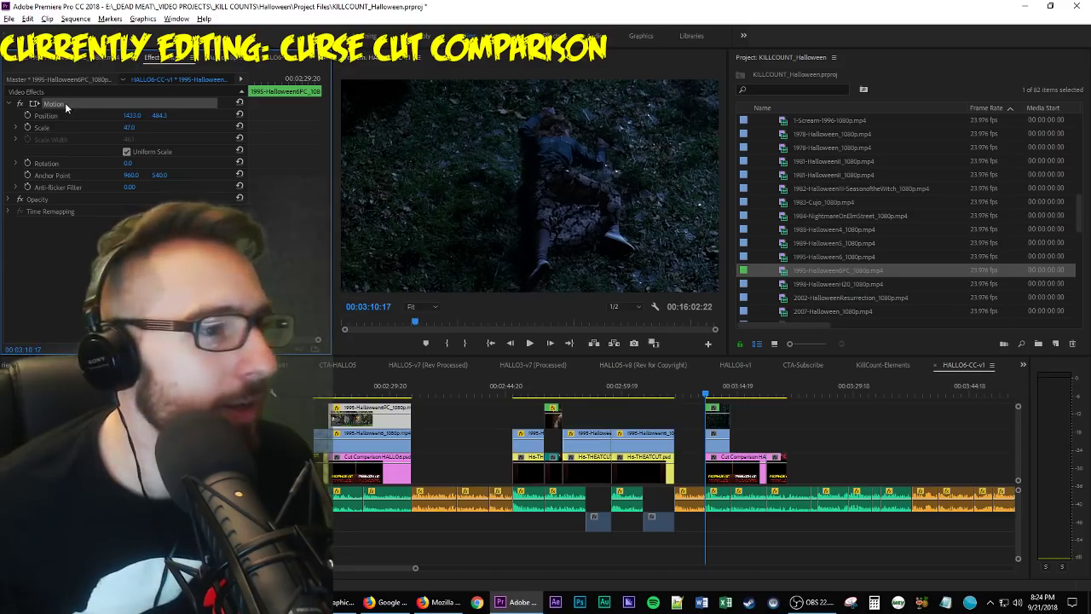
pyautogui.click(723, 423)
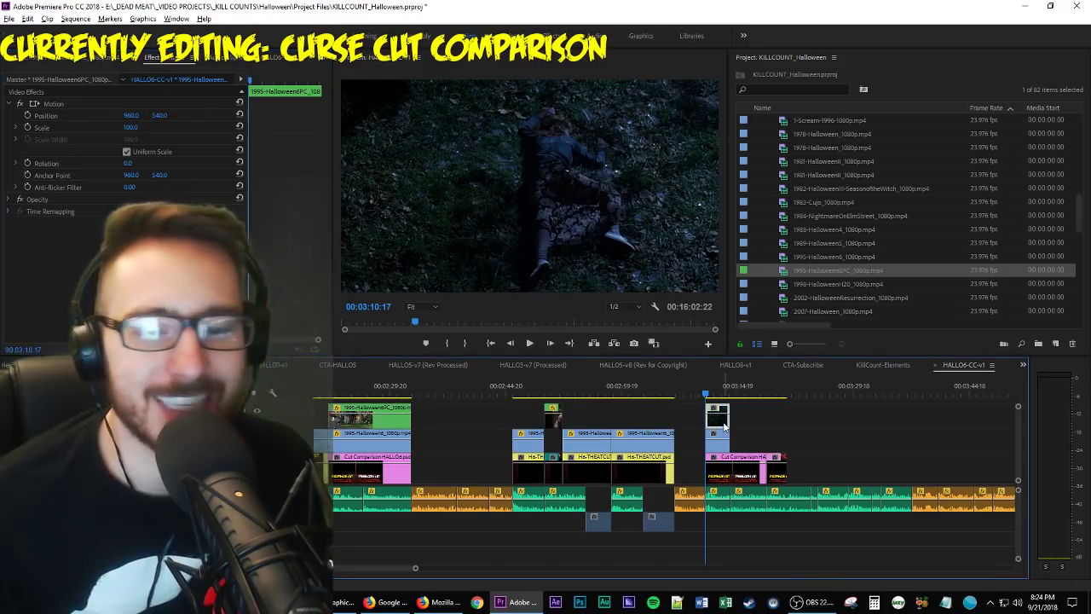
pyautogui.hotkey('ctrl', 'alt', 'v')
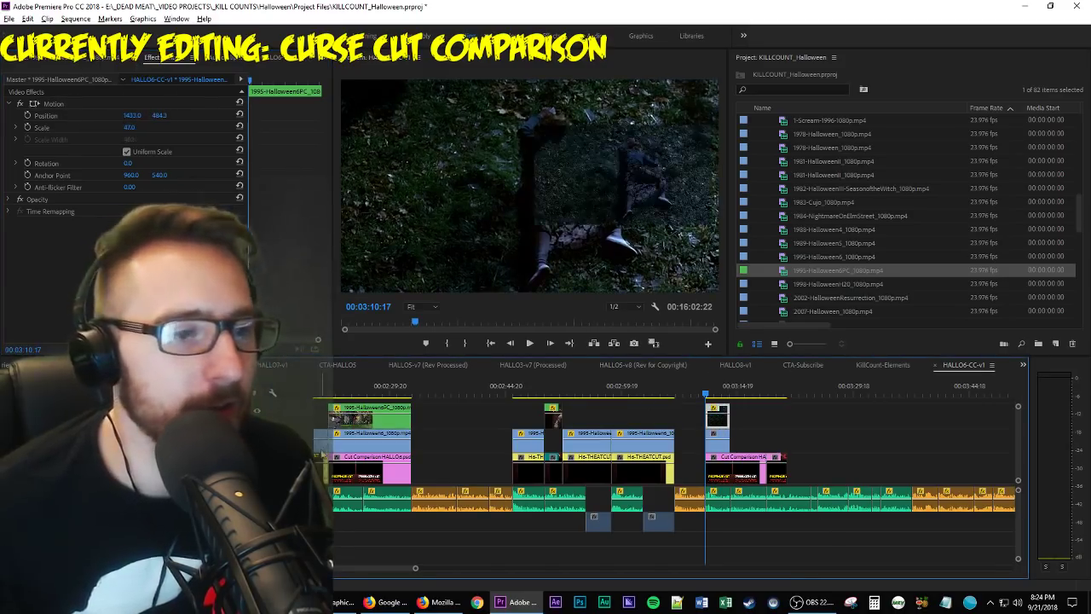
# Copy the Motion settings of the earlier theatrical comparison clip, position 486.0, 484.2 and scale 47.0, onto the new theatrical graveyard clip.
pyautogui.click(388, 443)
pyautogui.click(57, 103)
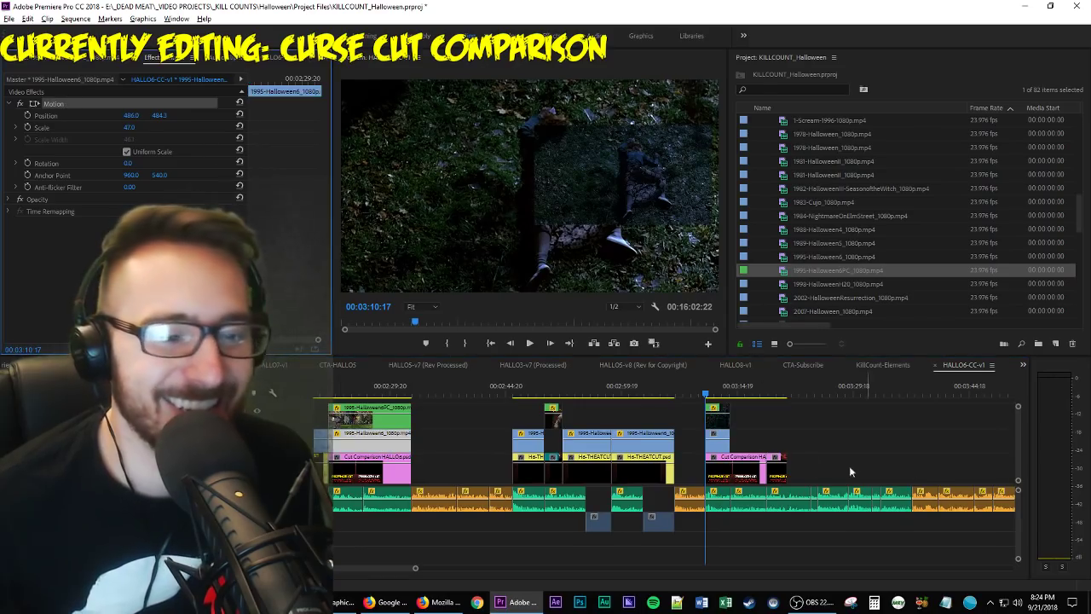
pyautogui.click(700, 439)
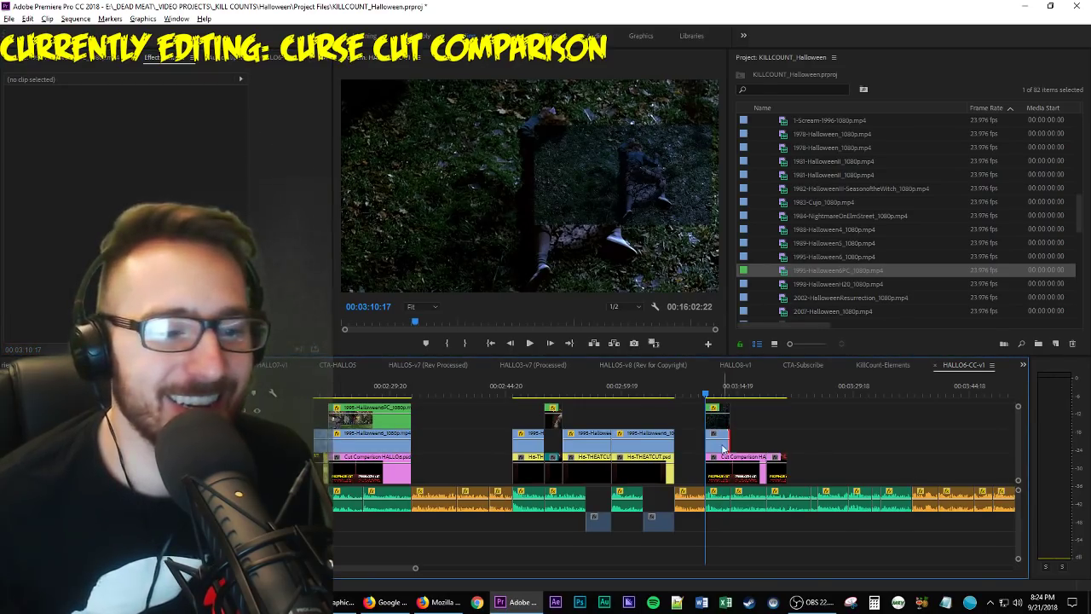
pyautogui.click(723, 443)
# Play the side-by-side graveyard shots repeatedly against the narration, up to the cut near 03:13:22.
pyautogui.press('space')
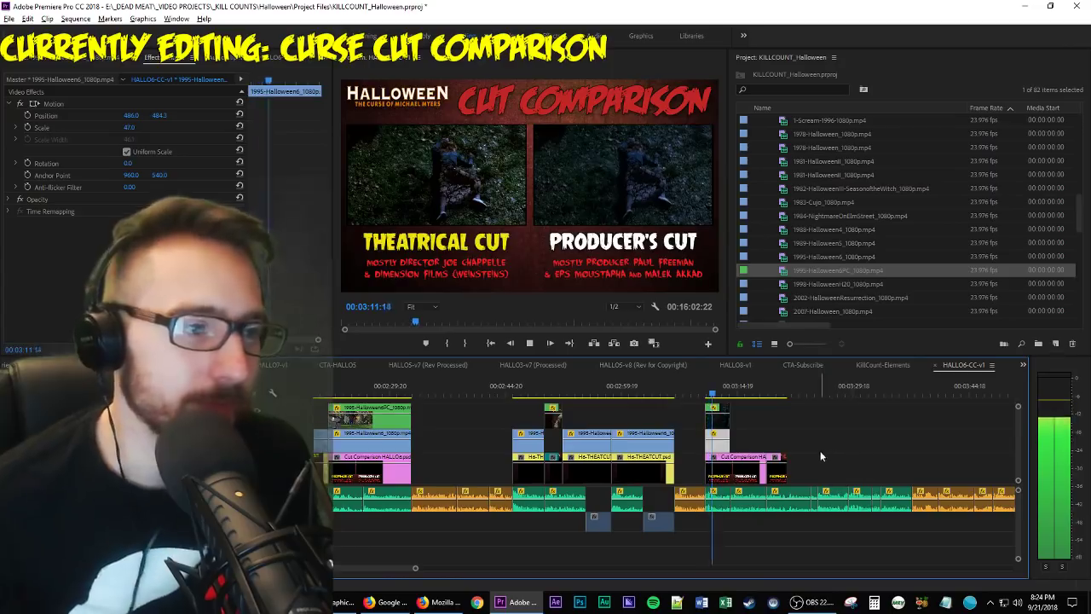
pyautogui.press('space')
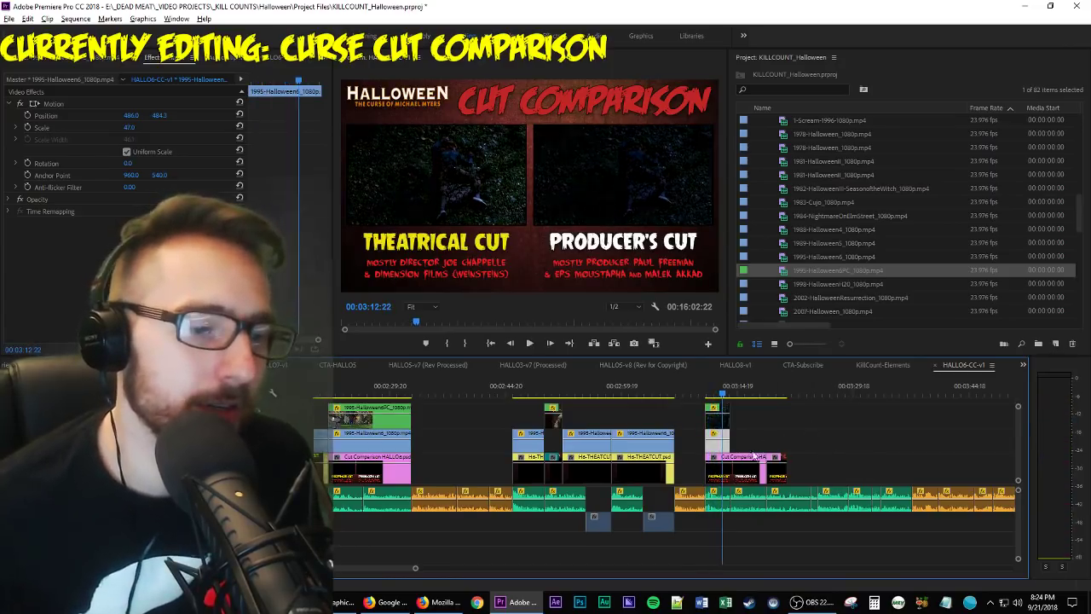
pyautogui.click(725, 420)
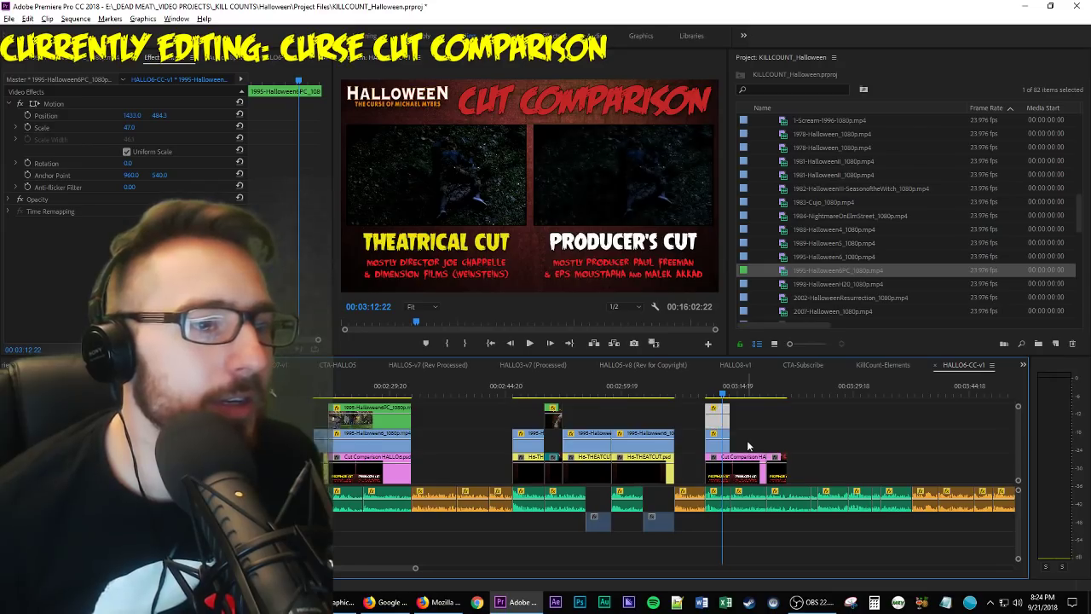
pyautogui.press('space')
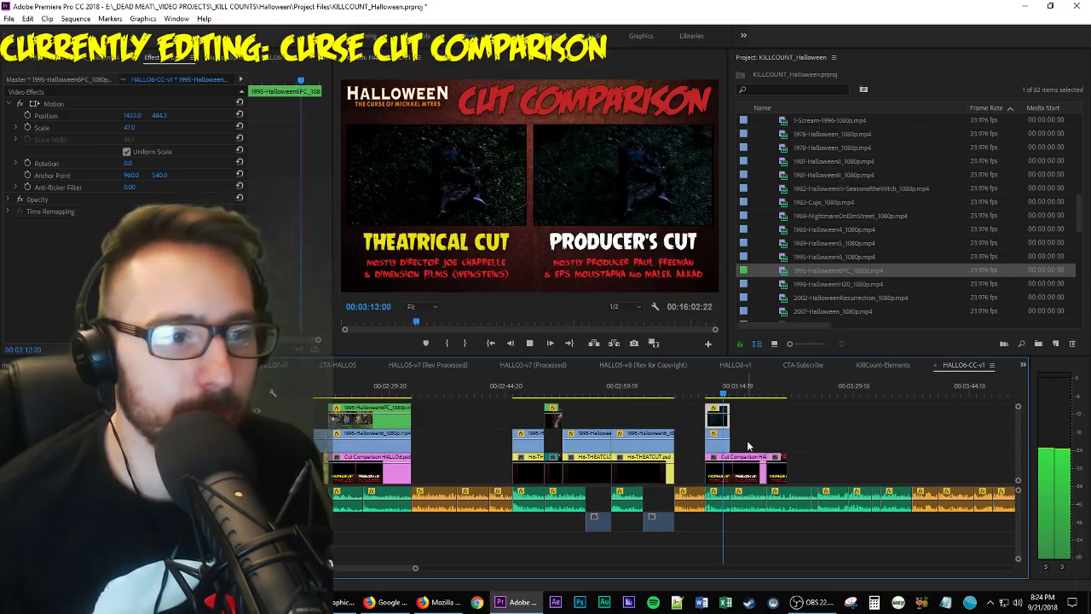
pyautogui.press('space')
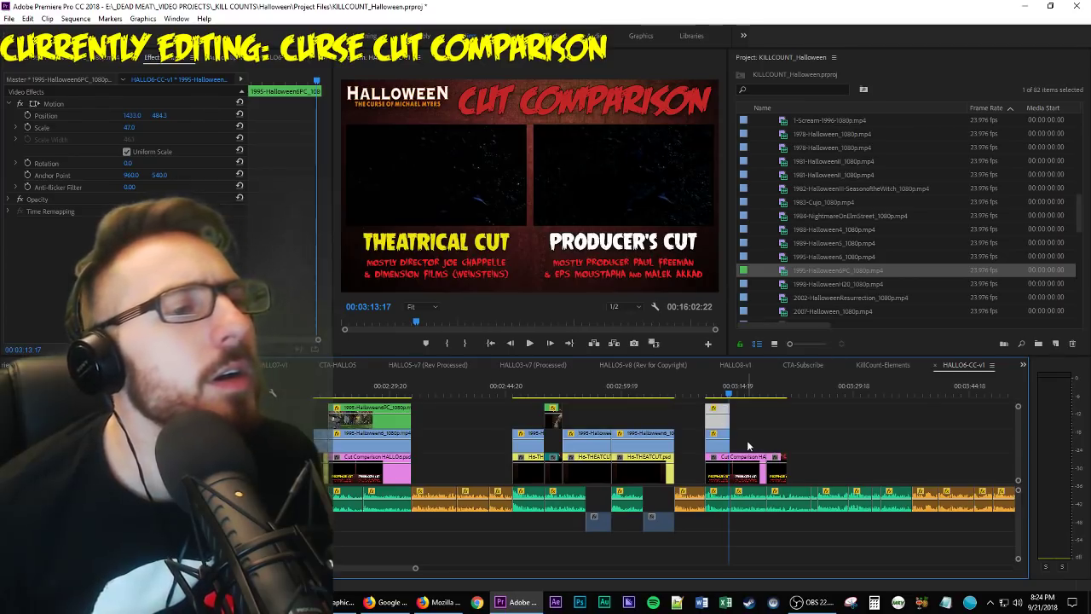
pyautogui.press('space')
pyautogui.press('space')
pyautogui.press('Up')
pyautogui.press('space')
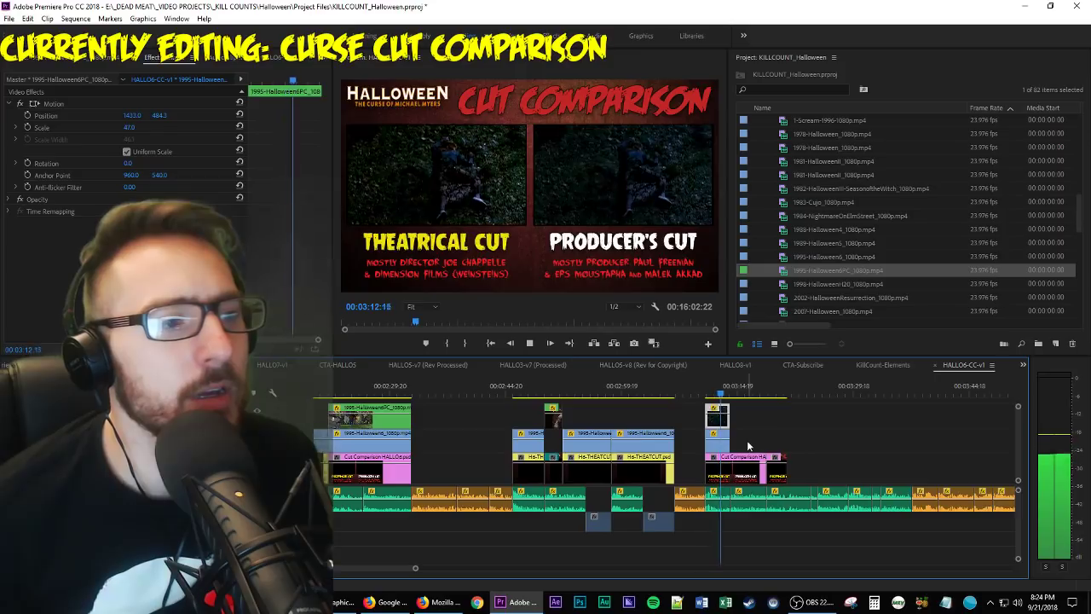
pyautogui.press('space')
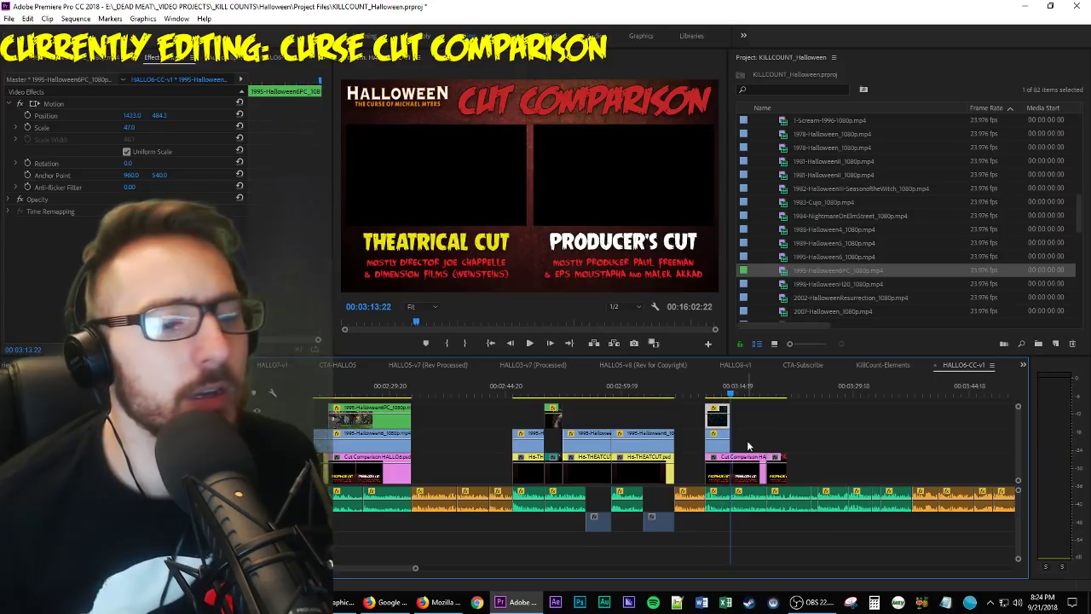
# Extend the theatrical and producer's cut clips to 03:19:20 and split both at the narration cut at 03:13:22.
pyautogui.press('=')
pyautogui.press('=')
pyautogui.press('=')
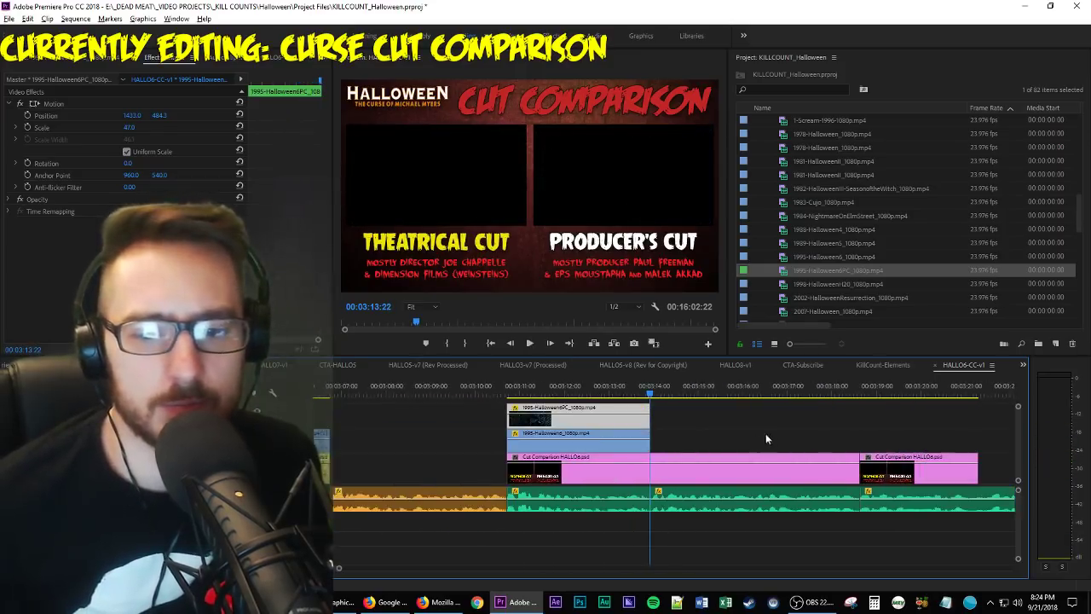
pyautogui.click(765, 441)
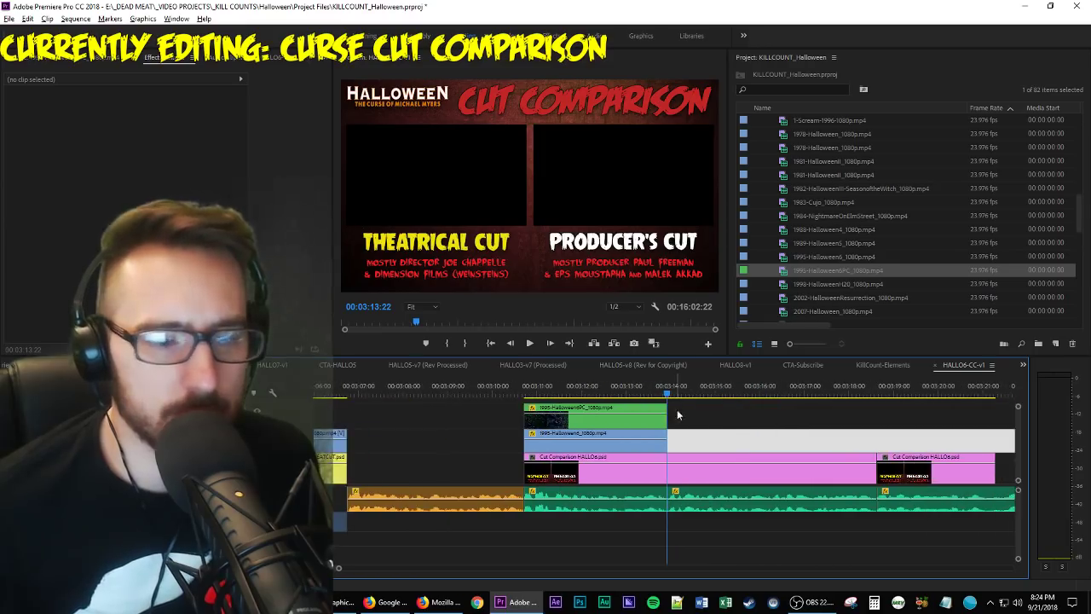
pyautogui.moveTo(677, 415); pyautogui.dragTo(655, 440)
pyautogui.hotkey('ctrl', 'z')
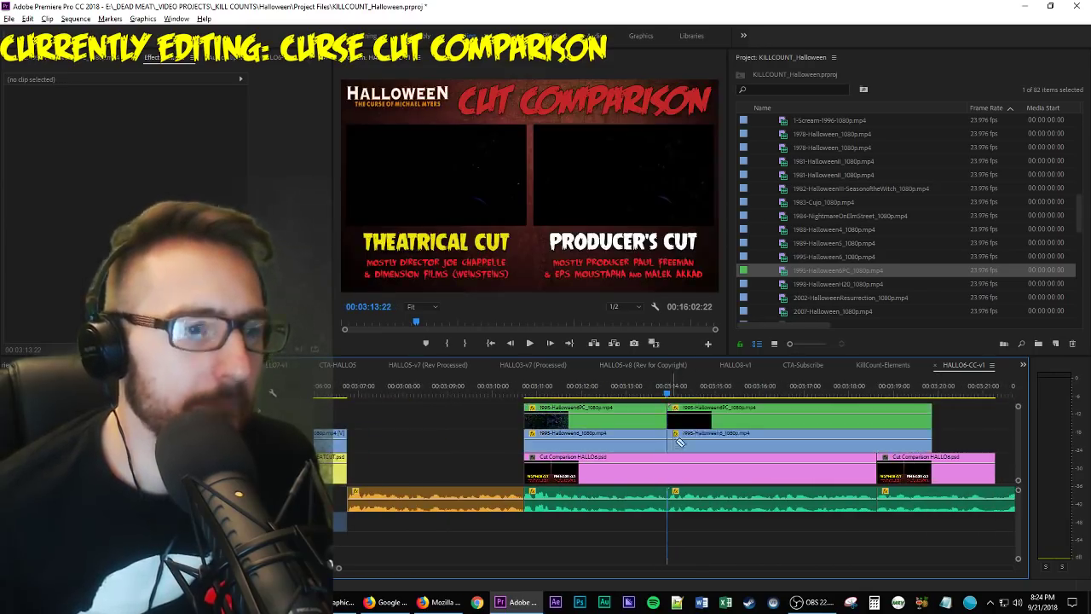
# Slip both split clips after 03:13:22 to the candlelit room and the graveyard pair, and play them against the narration.
pyautogui.click(679, 441)
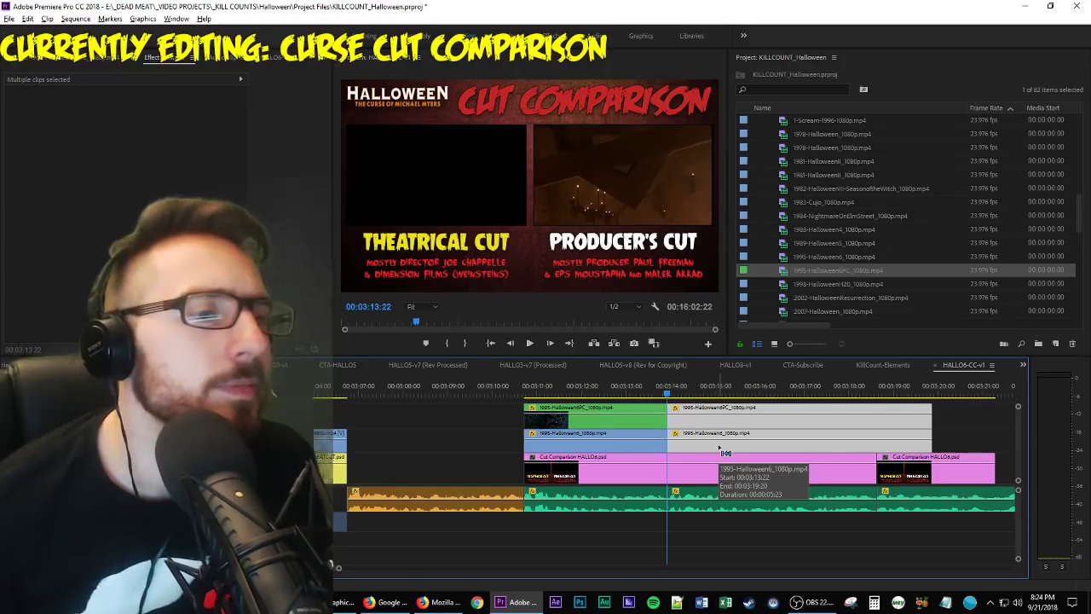
pyautogui.press('space')
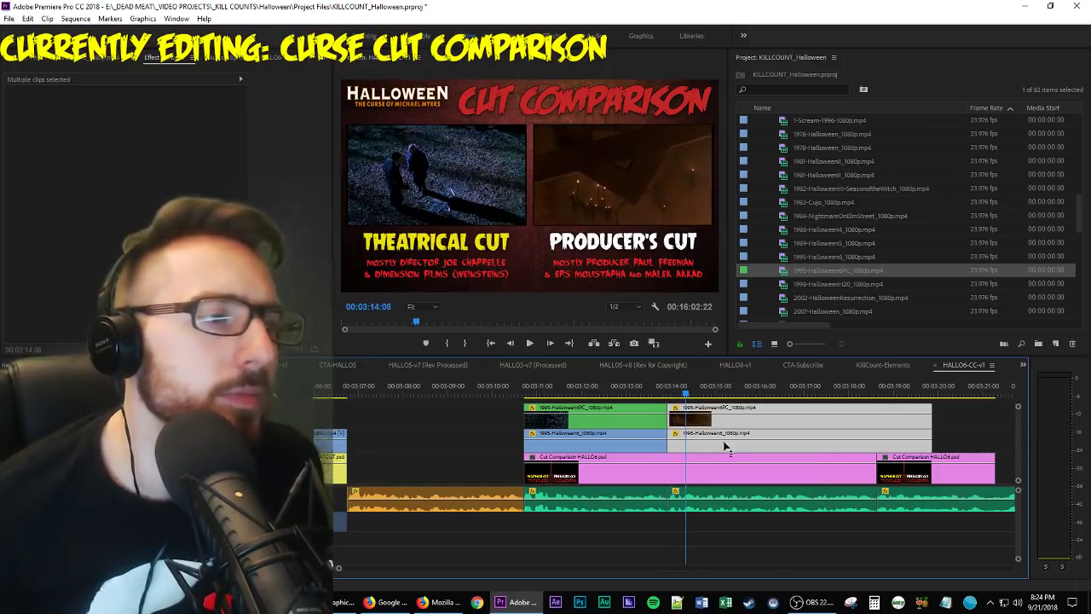
pyautogui.click(461, 427)
pyautogui.click(730, 451)
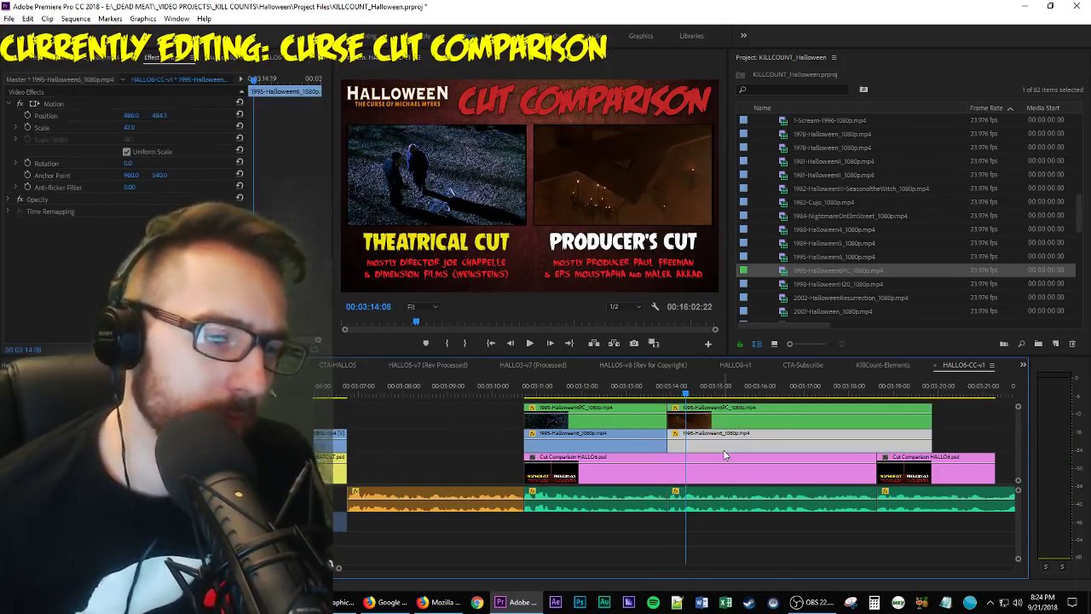
pyautogui.press('Up')
pyautogui.press('space')
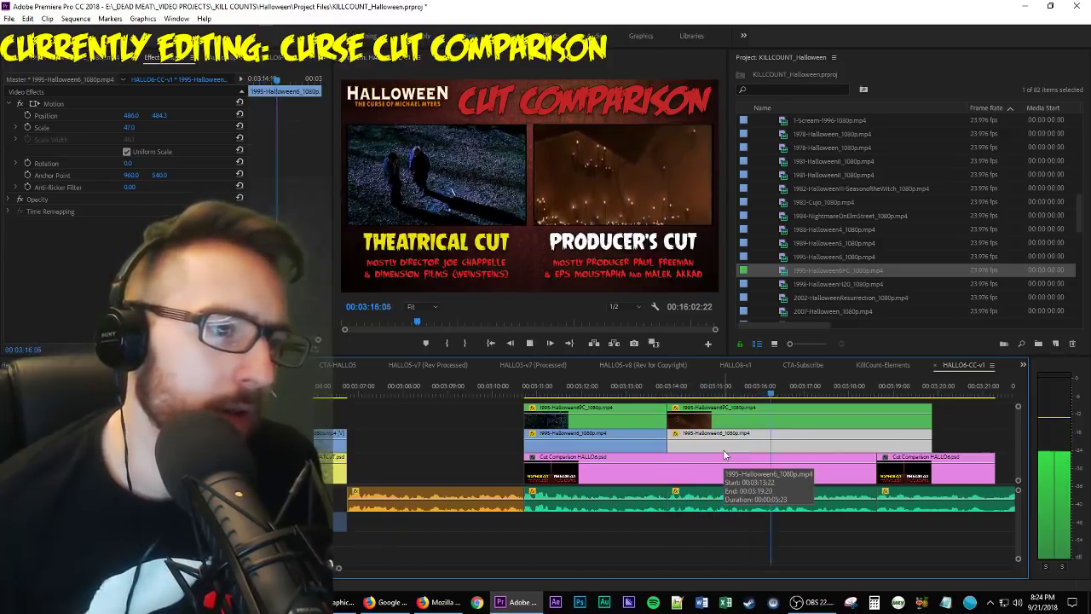
pyautogui.press('space')
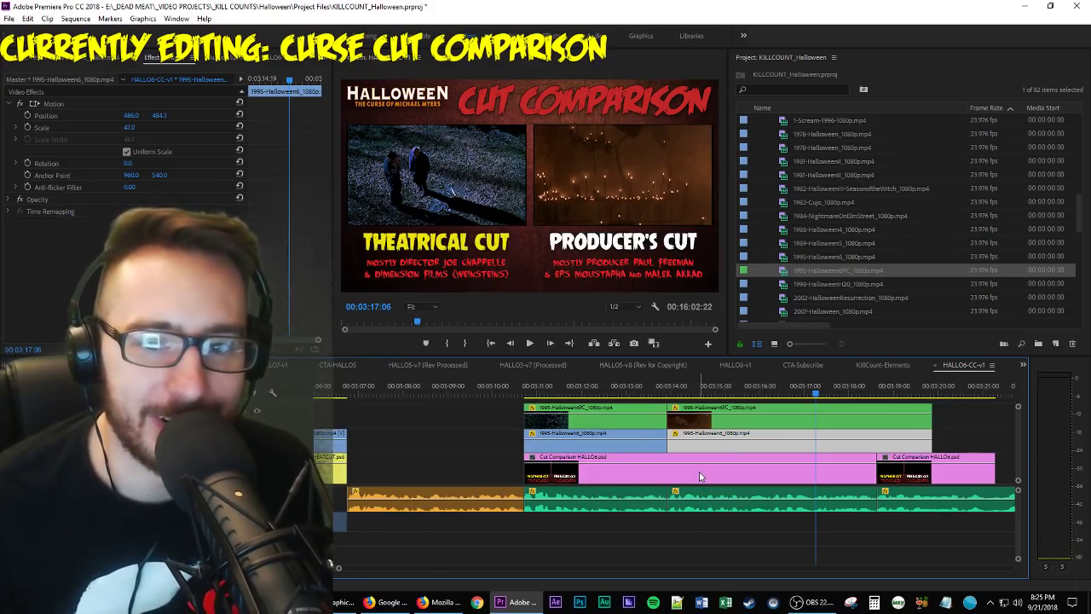
pyautogui.press('Up')
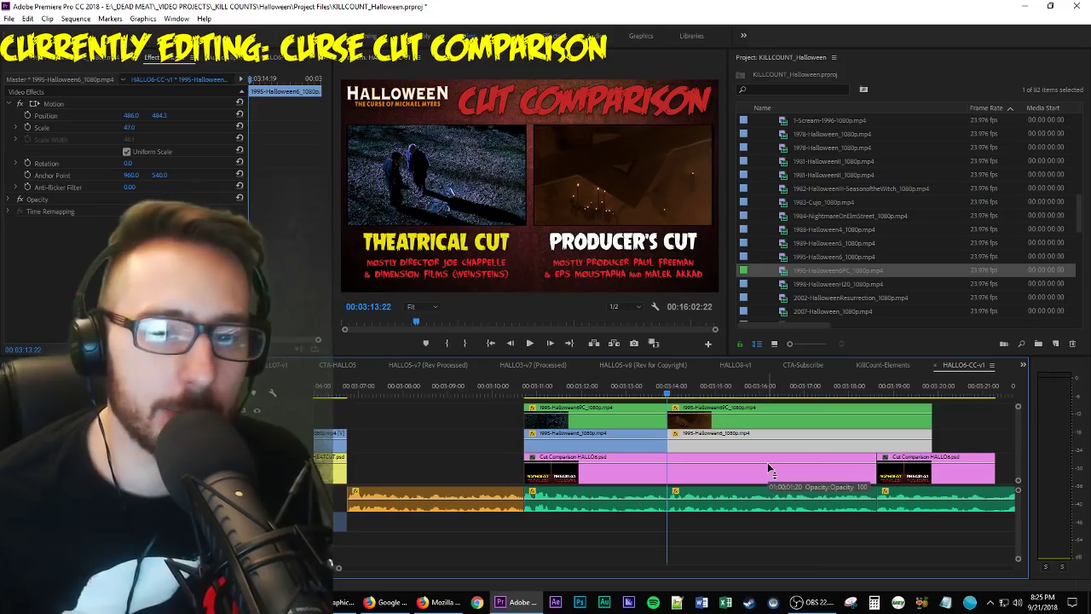
# Find the producer's cut shot of the woman lying in the candlelit room and place it over that cut's clip from 03:13:22.
pyautogui.scroll(-1, 775, 472)
pyautogui.scroll(-1, 774, 471)
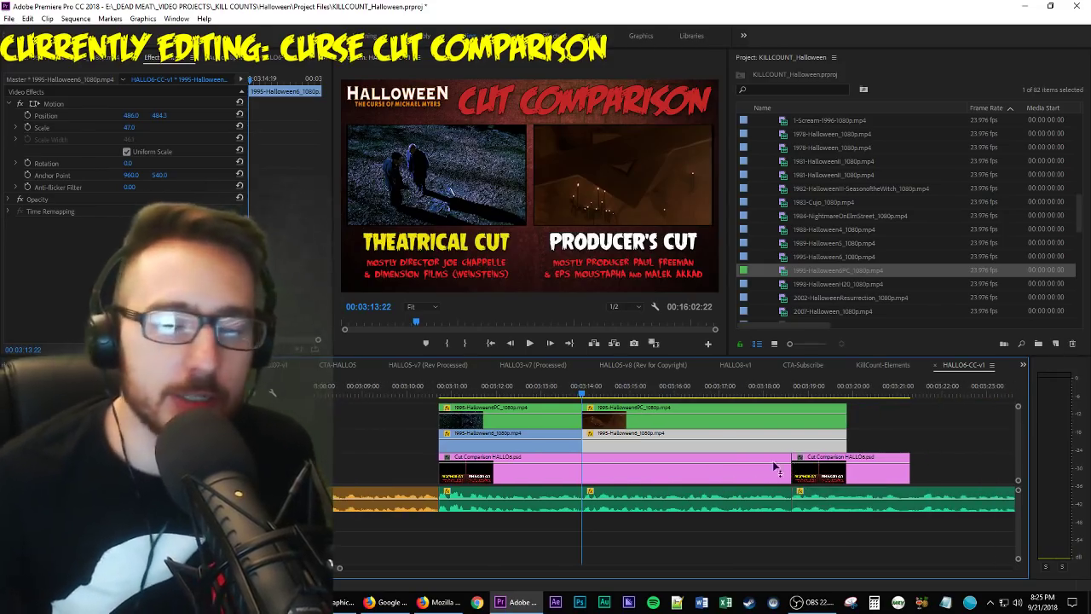
pyautogui.doubleClick(637, 420)
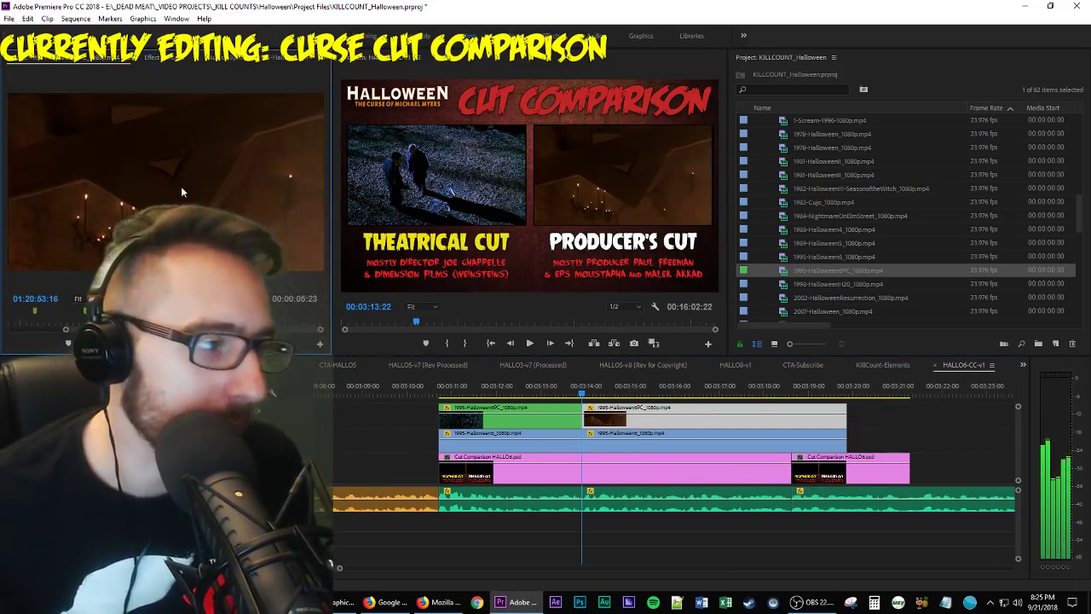
pyautogui.press('l')
pyautogui.press('l')
pyautogui.press('l')
pyautogui.press('k')
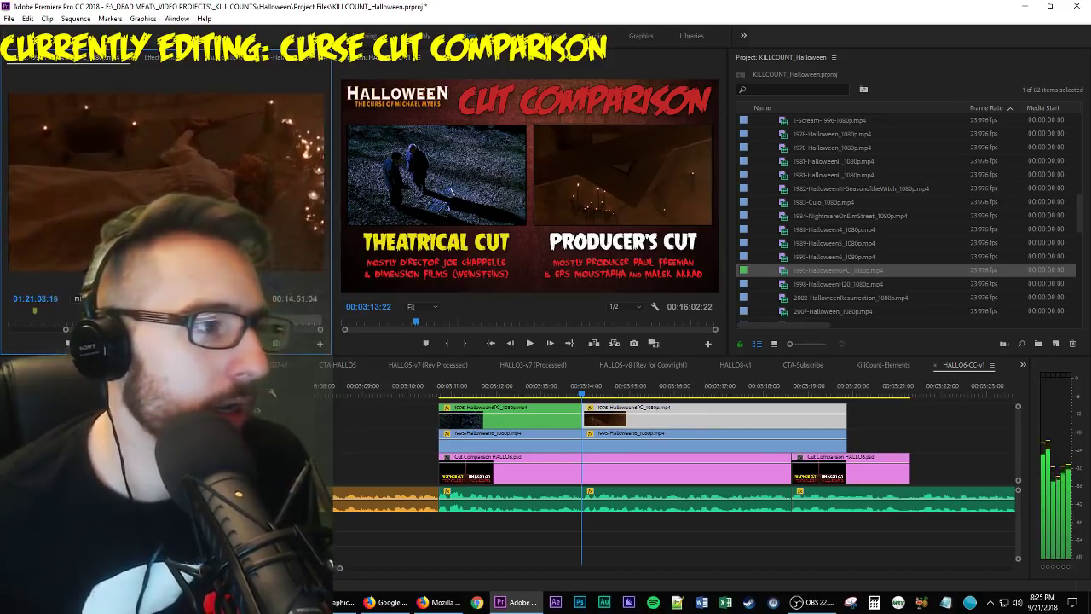
pyautogui.moveTo(585, 420); pyautogui.dragTo(591, 421)
# Find the theatrical close-up of the woman in blue light, mark its out point at 01:08:30:05, and overwrite it onto the theatrical track at 03:13:22.
pyautogui.doubleClick(631, 437)
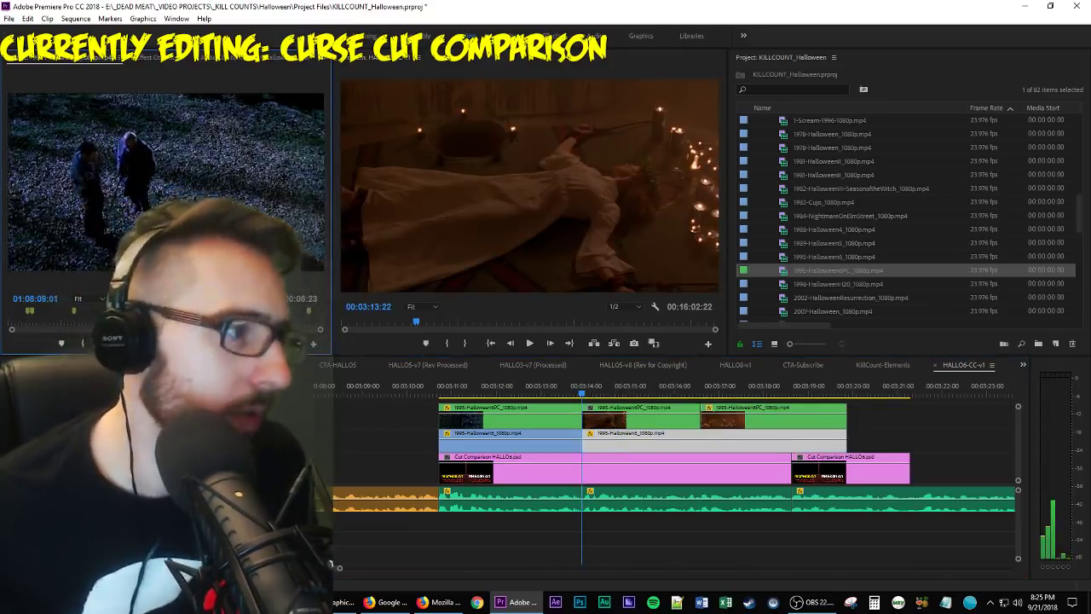
pyautogui.click(73, 329)
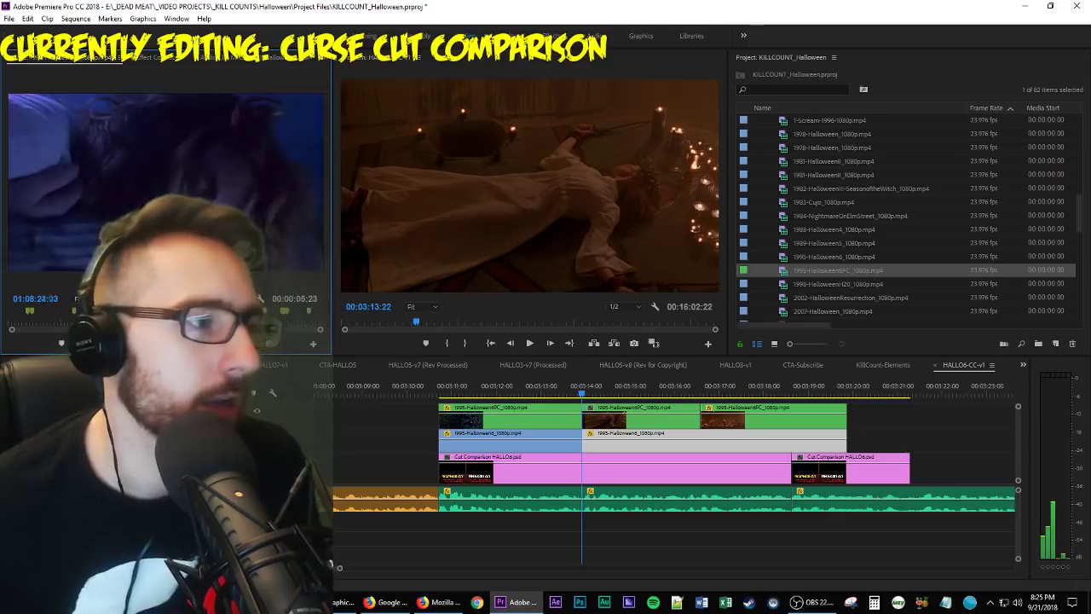
pyautogui.hotkey('ctrl', 'shift', 'o')
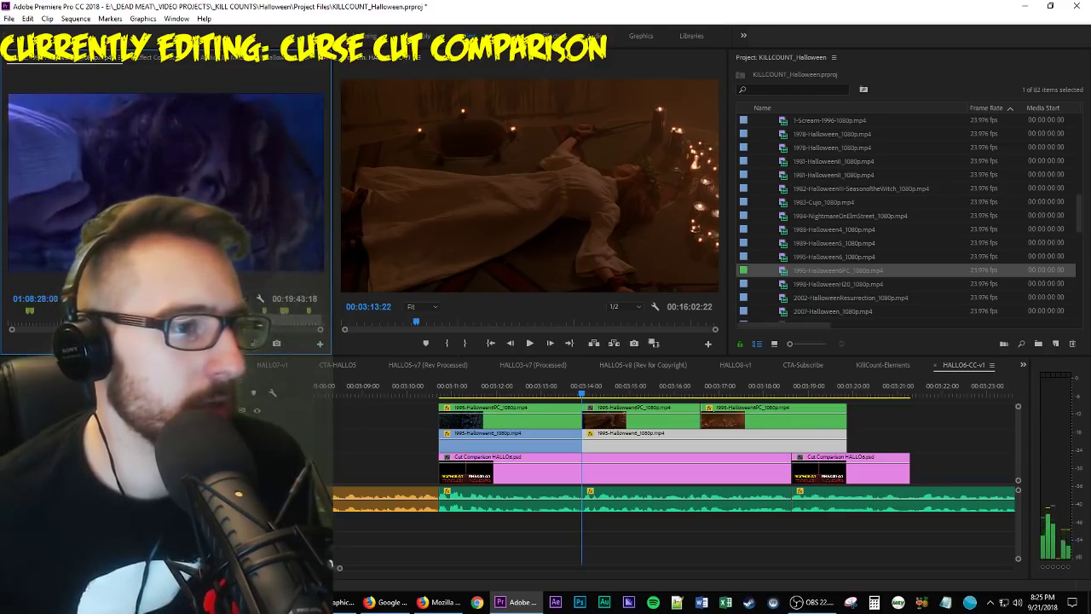
pyautogui.press('o')
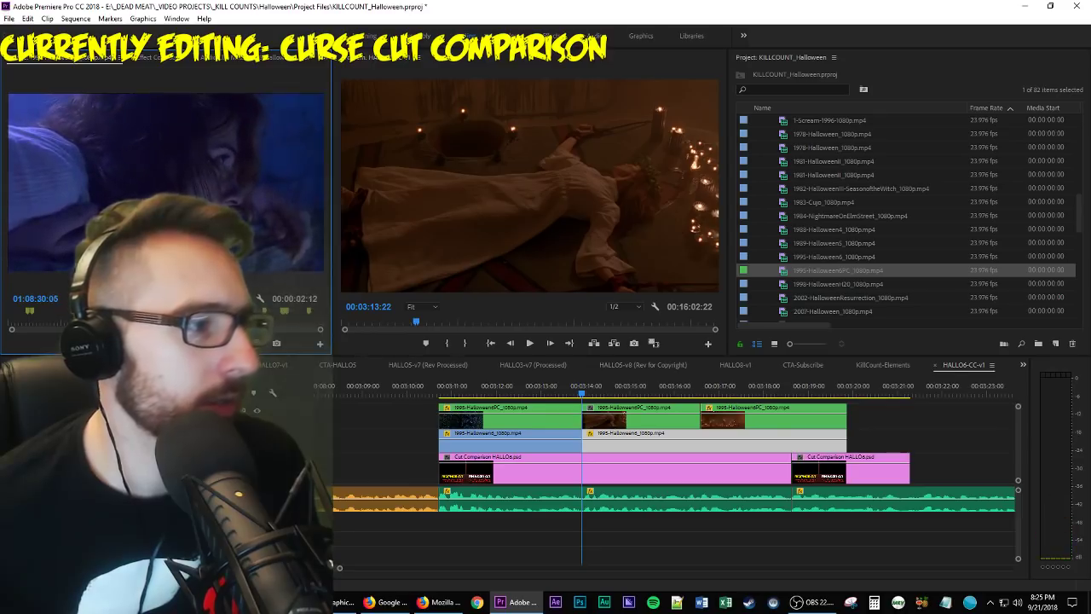
pyautogui.press('.')
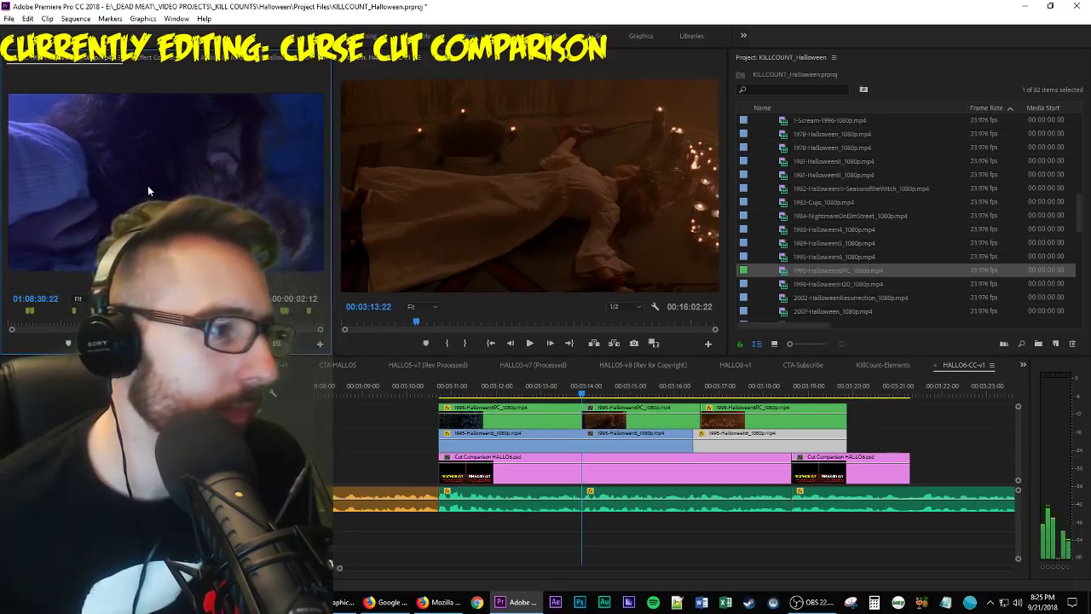
# Mark the theatrical shot of the woman sitting in blue light and place it directly after the blue close-up.
pyautogui.press('l')
pyautogui.press('l')
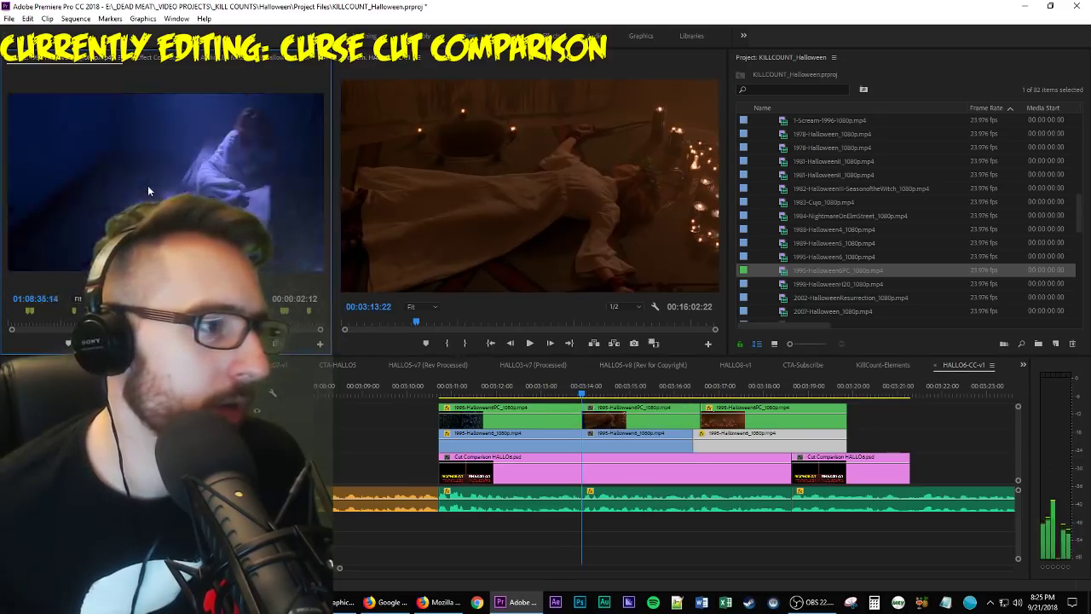
pyautogui.press('j')
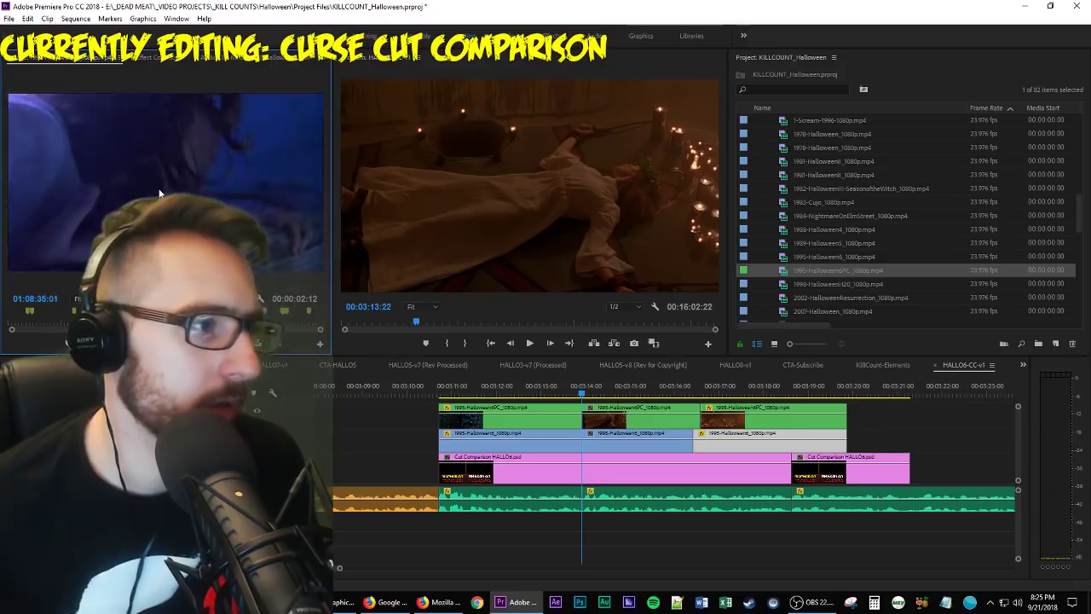
pyautogui.press('l')
pyautogui.press('o')
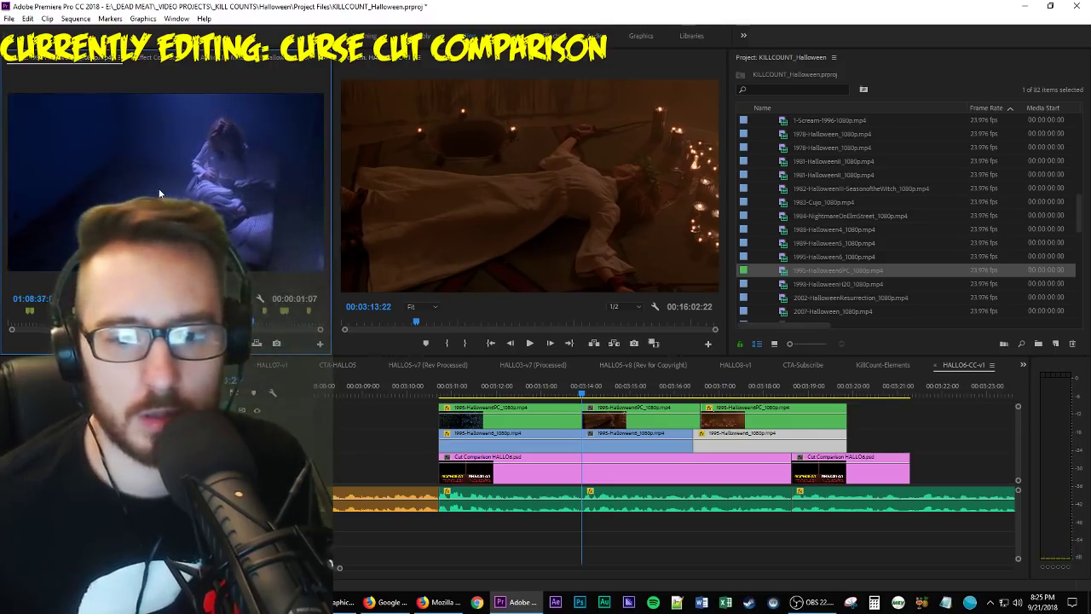
pyautogui.moveTo(159, 191); pyautogui.dragTo(713, 431)
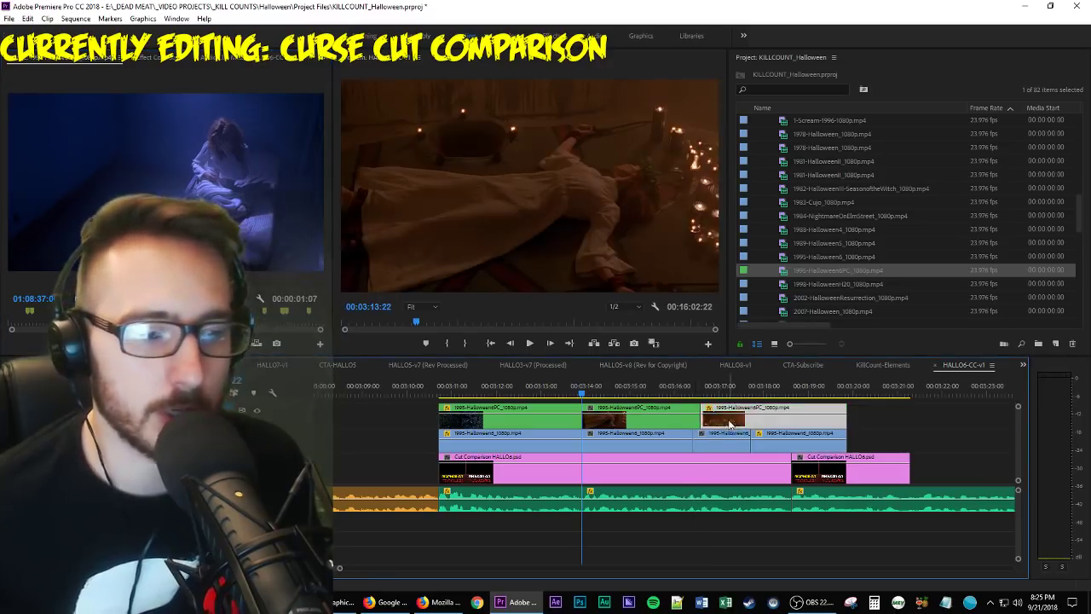
# Delete the leftover clips on both cut tracks and extend the new shots to the end of the first Cut Comparison title.
pyautogui.press('Delete')
pyautogui.click(797, 434)
pyautogui.press('Delete')
pyautogui.moveTo(750, 433); pyautogui.dragTo(793, 443)
pyautogui.moveTo(701, 416); pyautogui.dragTo(797, 423)
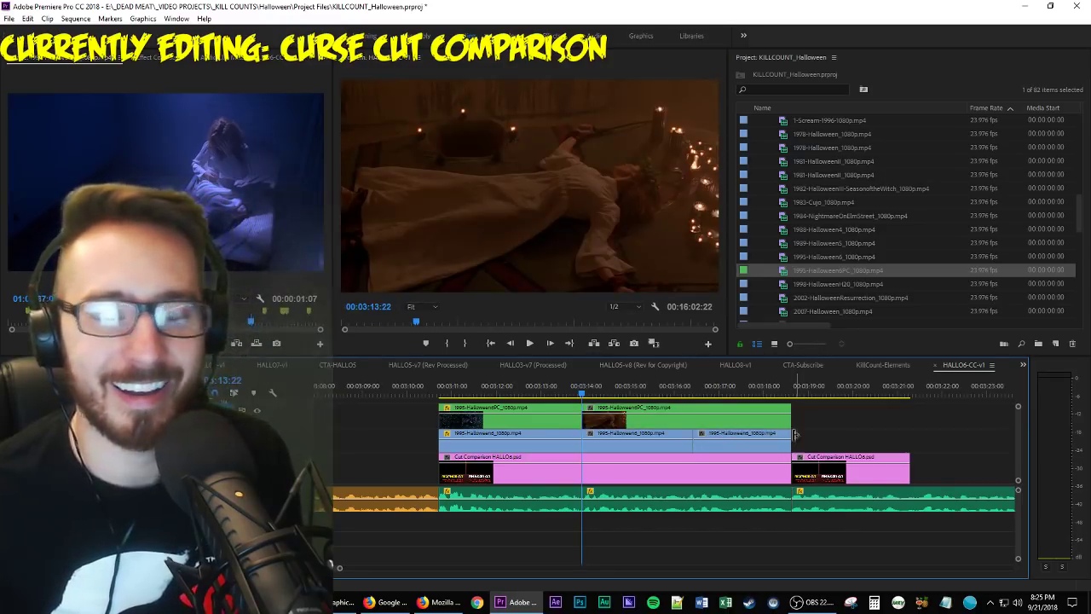
# Copy the Motion settings of the earlier producer's cut comparison clip, with scale 47.0, onto the producer's cut clips in this section.
pyautogui.press('-')
pyautogui.press('-')
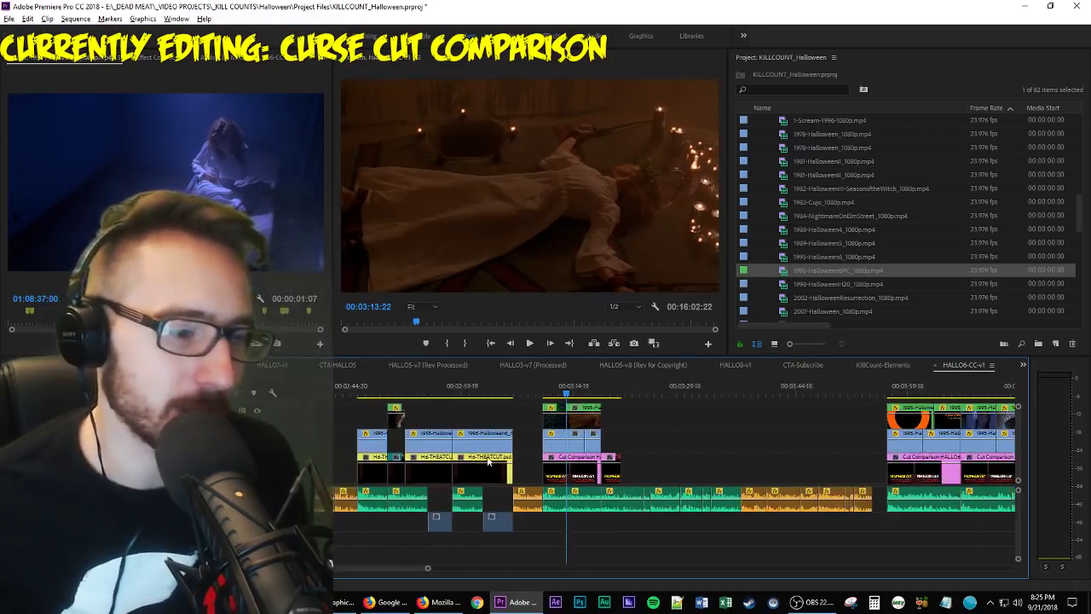
pyautogui.scroll(4, 597, 442)
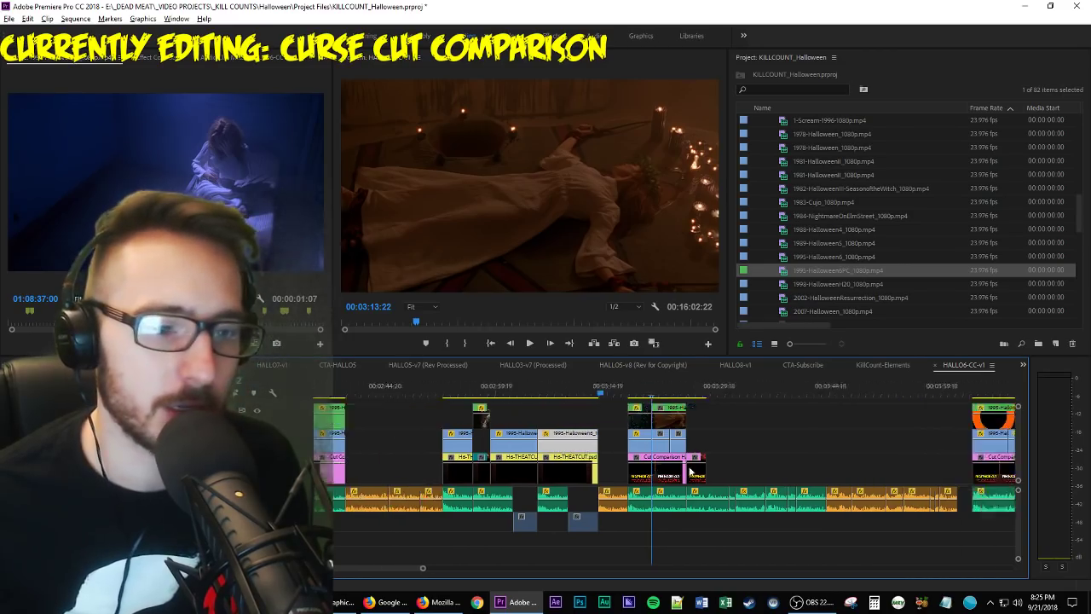
pyautogui.click(354, 418)
pyautogui.click(146, 57)
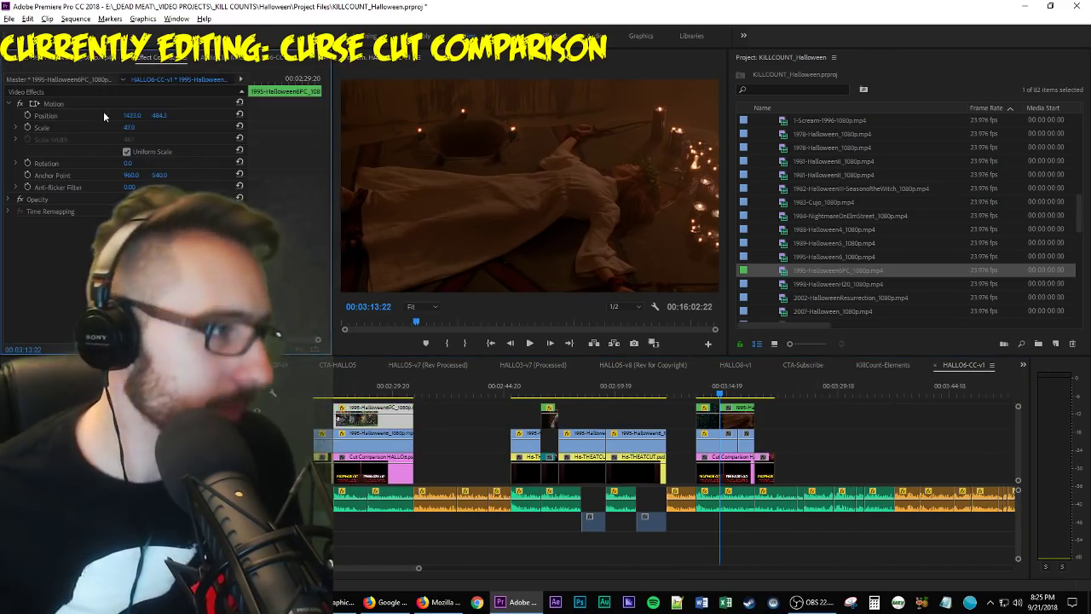
pyautogui.click(76, 104)
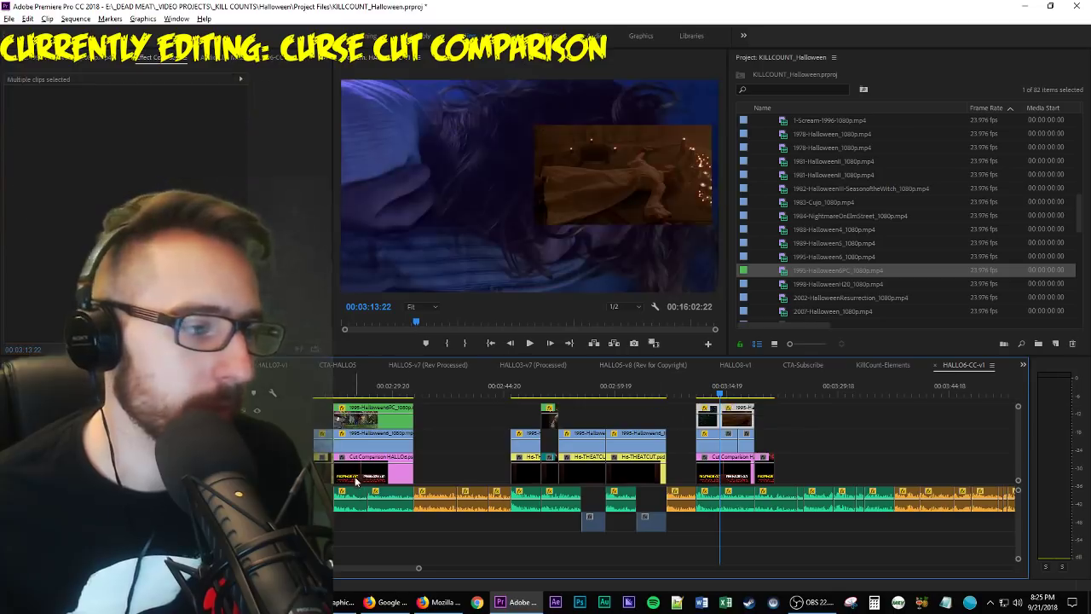
# Copy the earlier theatrical comparison clip's Motion settings, position 486.0, 484.2 and scale 47.0, onto this section's three theatrical clips.
pyautogui.click(367, 435)
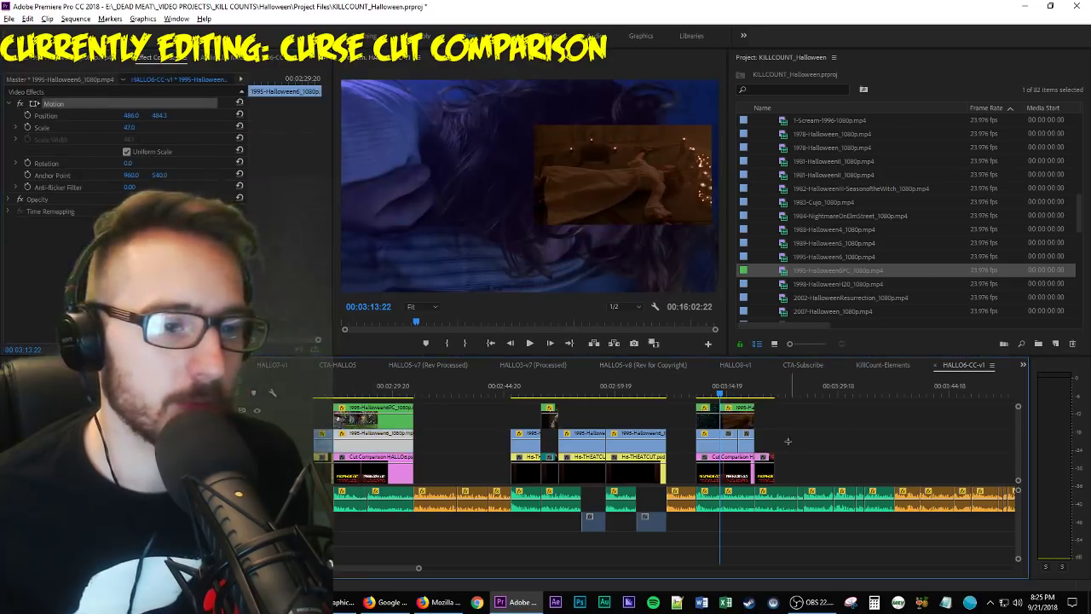
pyautogui.click(714, 446)
pyautogui.moveTo(704, 444); pyautogui.dragTo(704, 445)
# Play the side-by-side section from just before the graveyard shots to check the new footage against the narration.
pyautogui.click(694, 384)
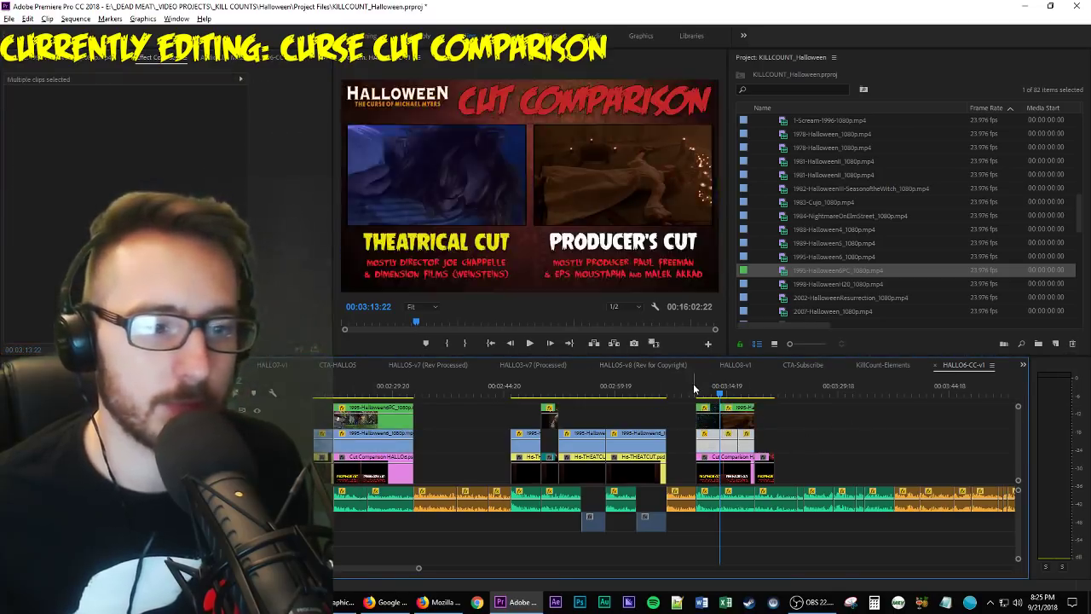
pyautogui.press('space')
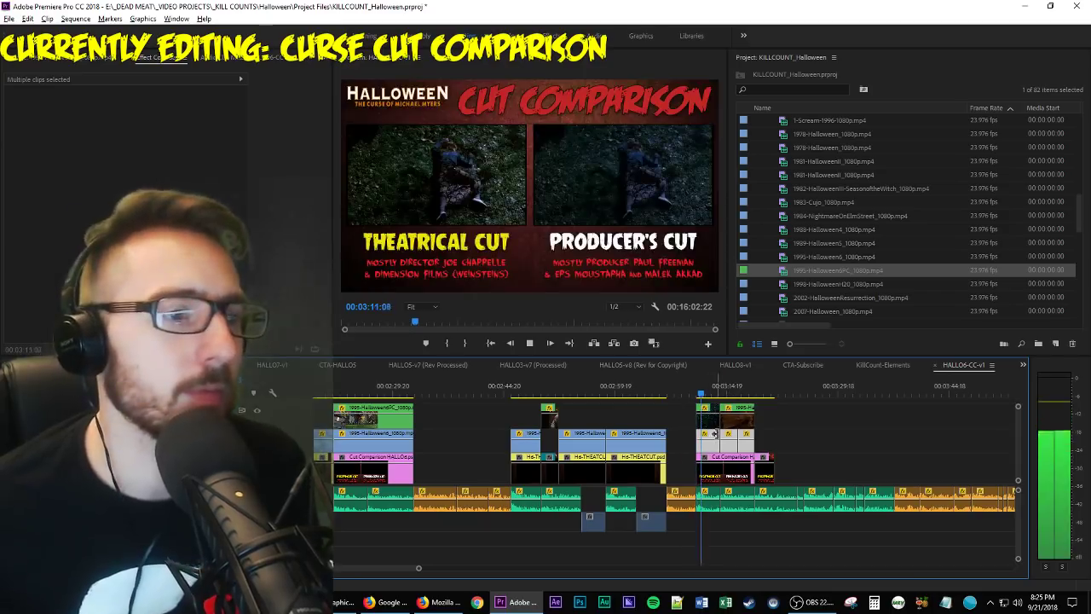
pyautogui.scroll(1, 792, 452)
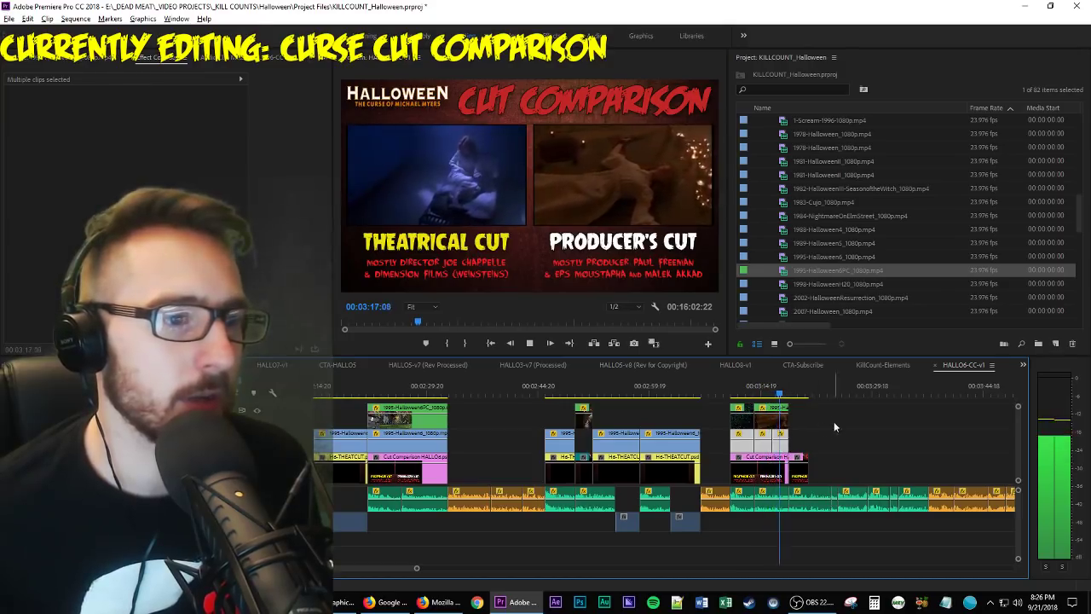
pyautogui.press('space')
# Trim the theatrical blue close-up to end at 03:16:04, with the seated shot following directly and running to the title's end.
pyautogui.press('=')
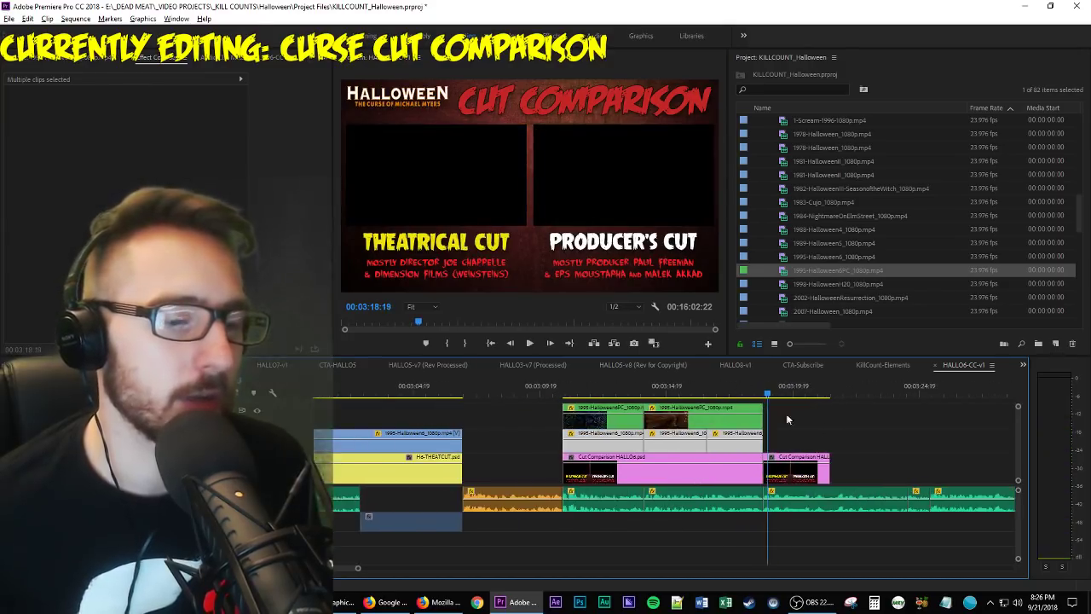
pyautogui.moveTo(694, 389); pyautogui.dragTo(702, 395)
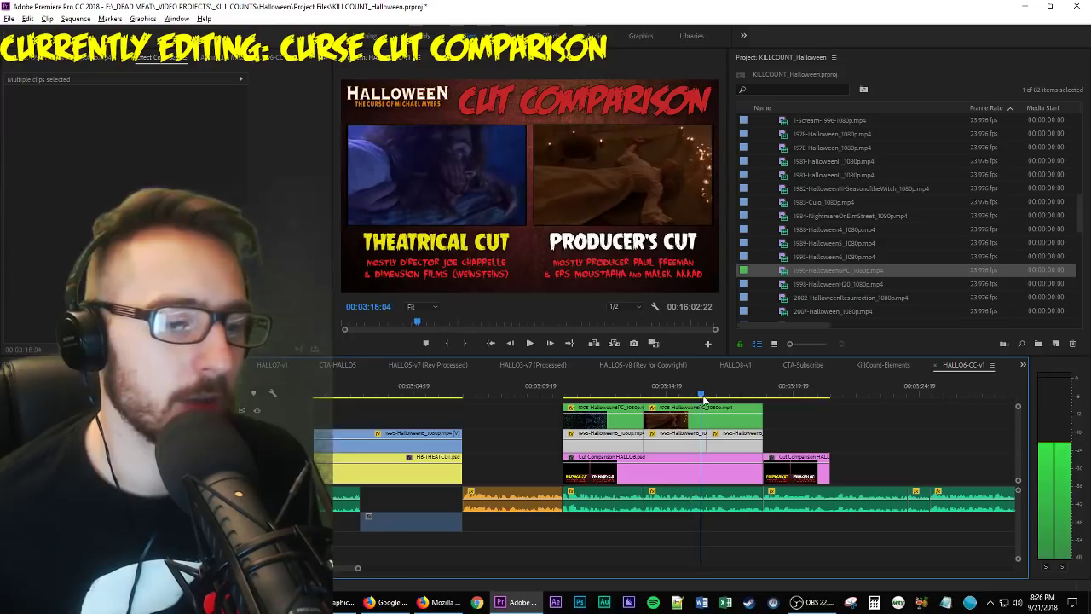
pyautogui.click(760, 440)
pyautogui.press('space')
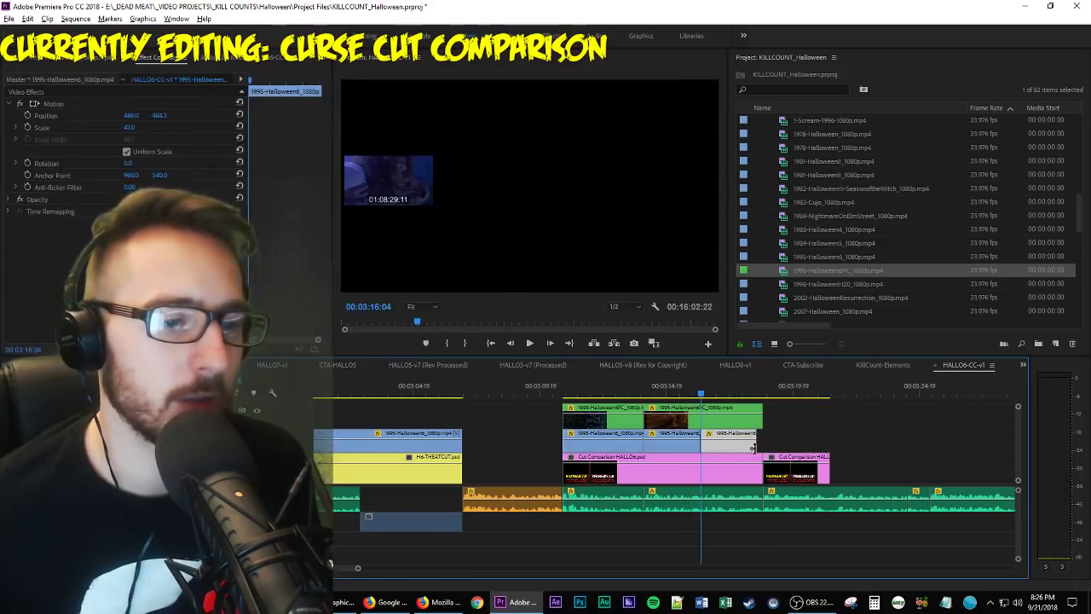
pyautogui.click(818, 437)
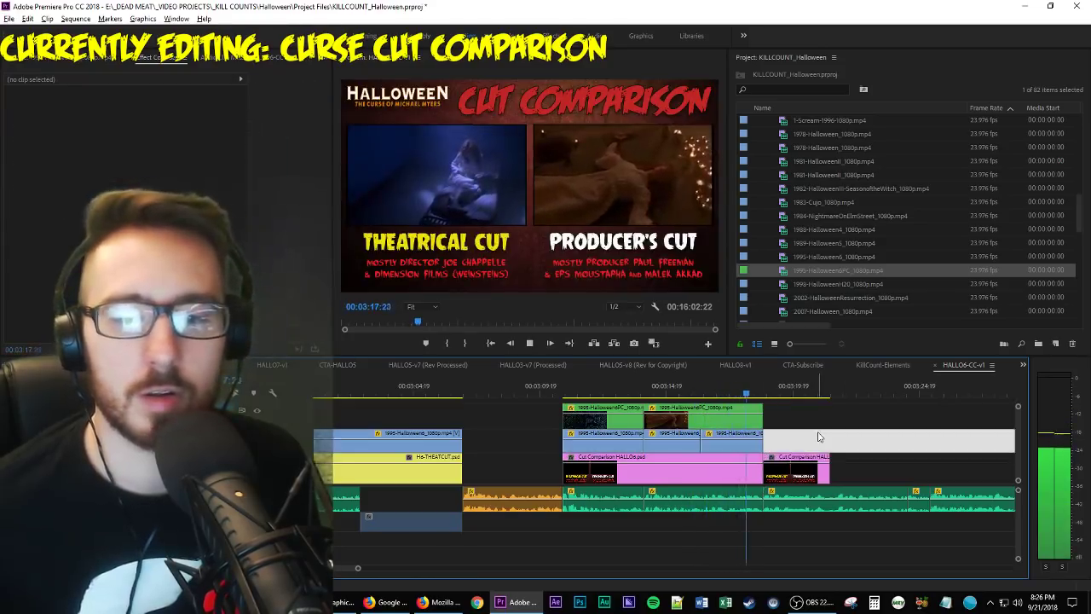
# Play the revised comparison section from the start of the graveyard shots through the narration beyond the second title.
pyautogui.click(563, 388)
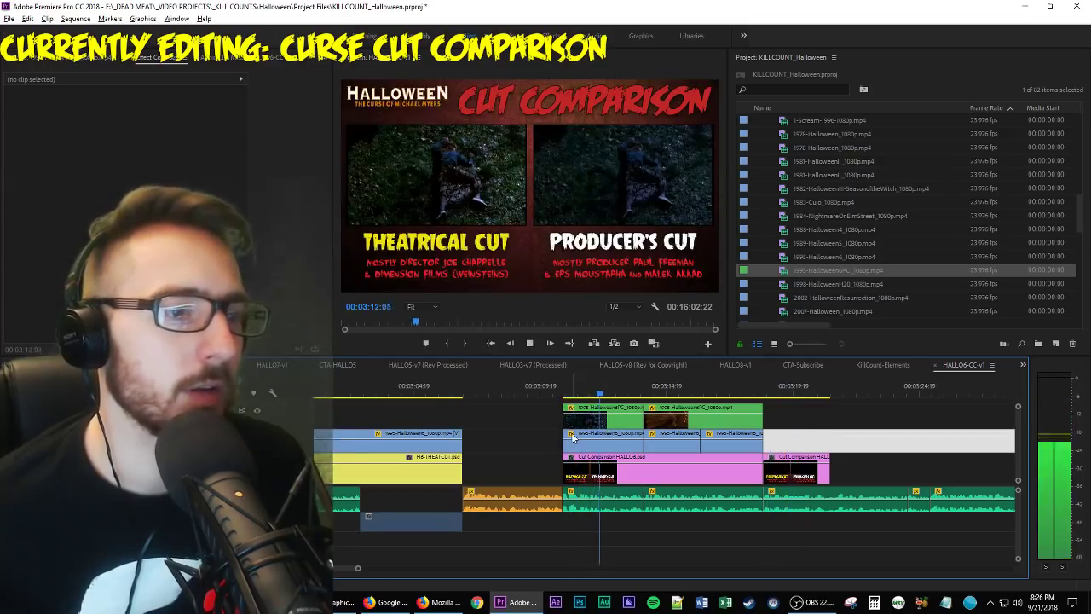
pyautogui.press('space')
pyautogui.press('space')
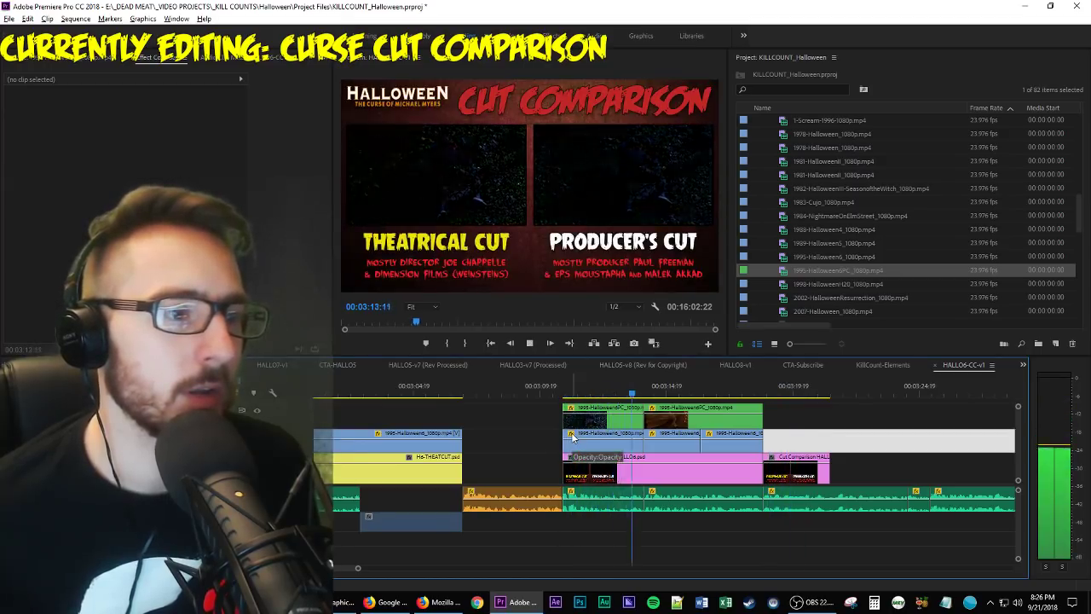
pyautogui.moveTo(573, 436); pyautogui.dragTo(601, 440)
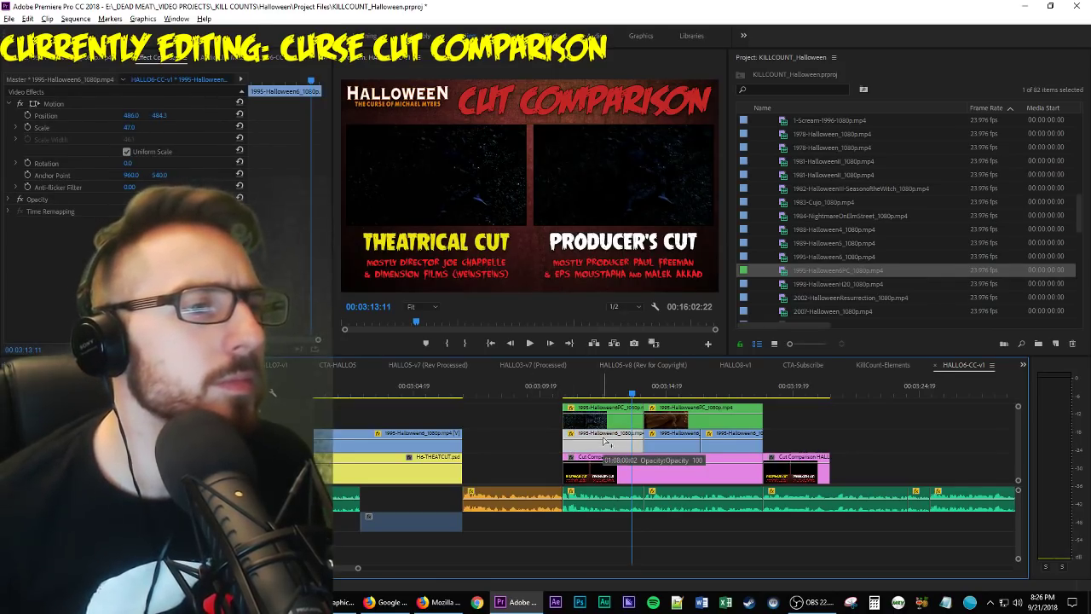
pyautogui.press('space')
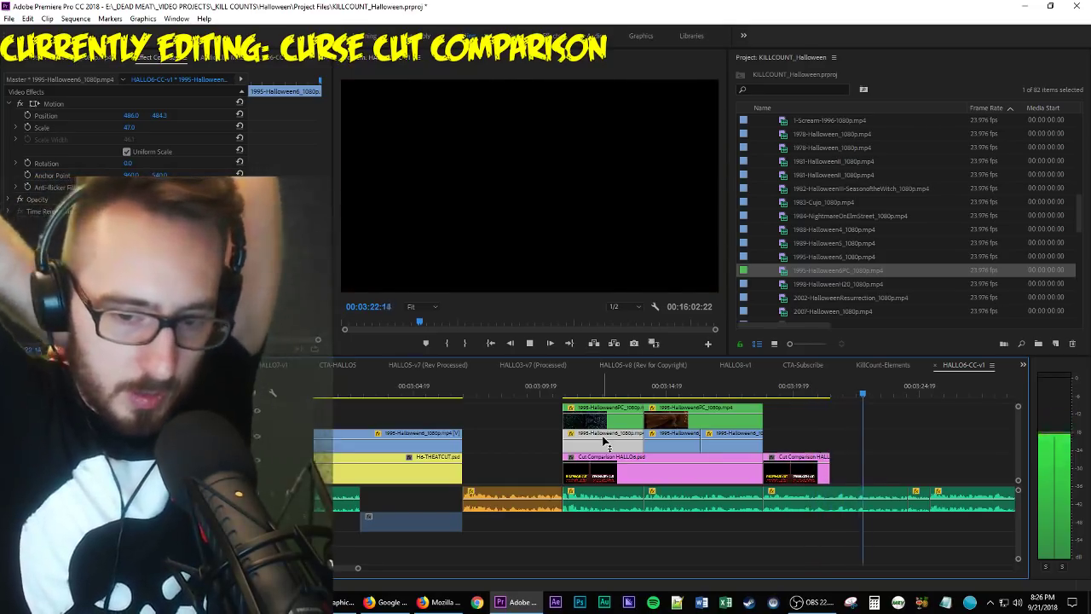
# Save the project and play the narration again across the end of the second comparison title.
pyautogui.press('space')
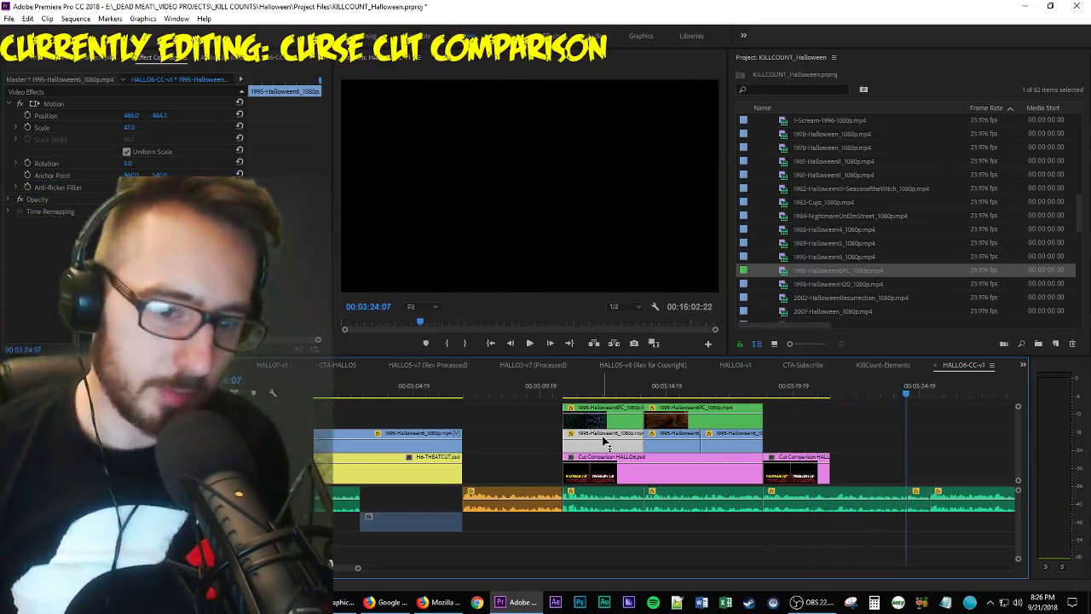
pyautogui.hotkey('ctrl', 's')
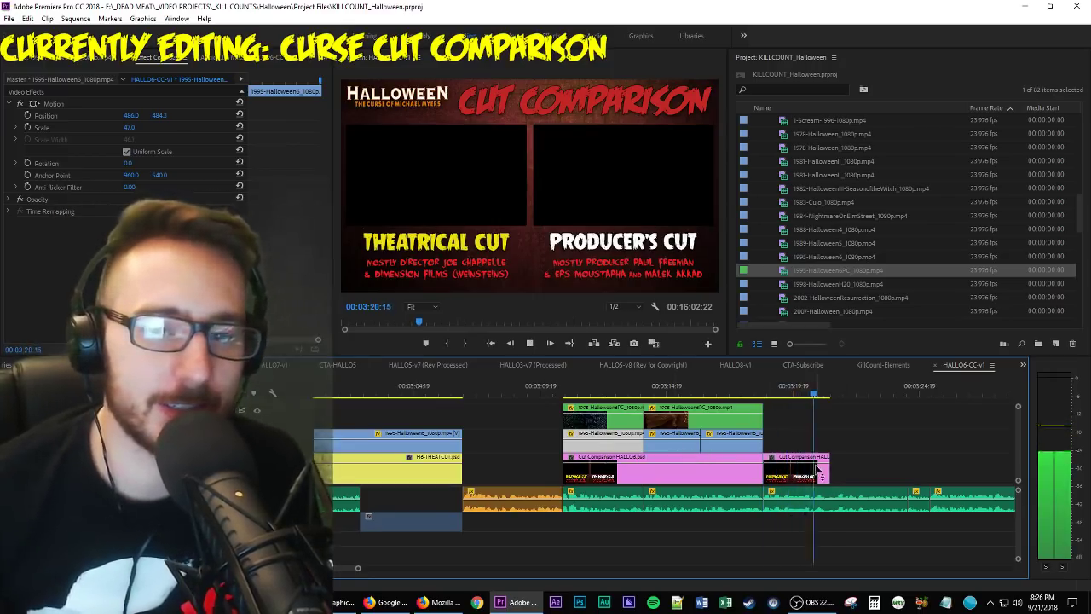
pyautogui.scroll(-3, 789, 446)
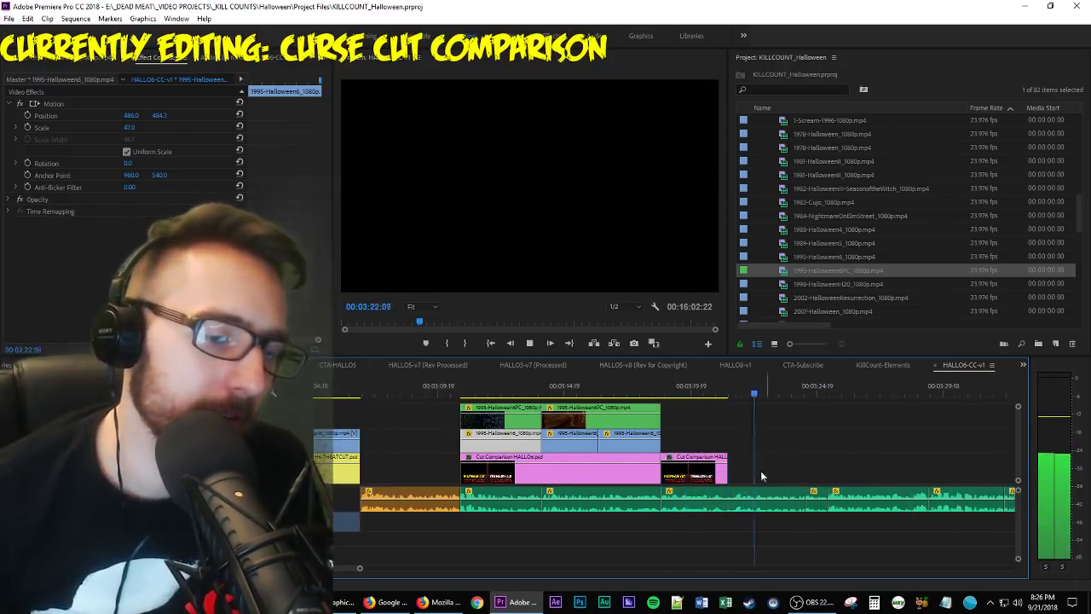
pyautogui.press('space')
# Mark the theatrical cut's office scene to end on the desk shot at 01:09:49:05 and place it over the second title from 03:18:15.
pyautogui.doubleClick(827, 256)
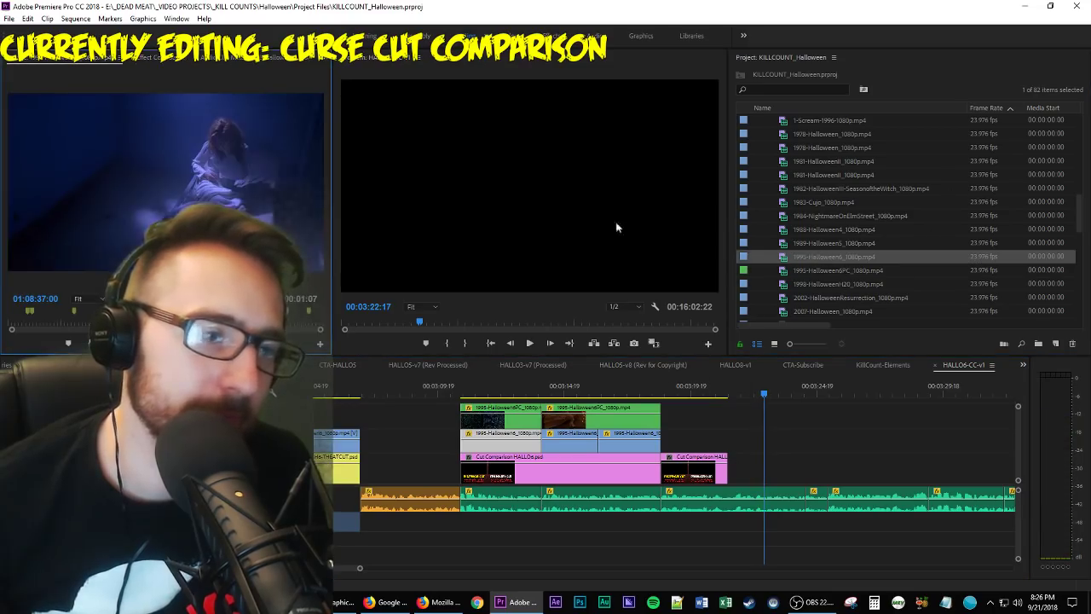
pyautogui.press('space')
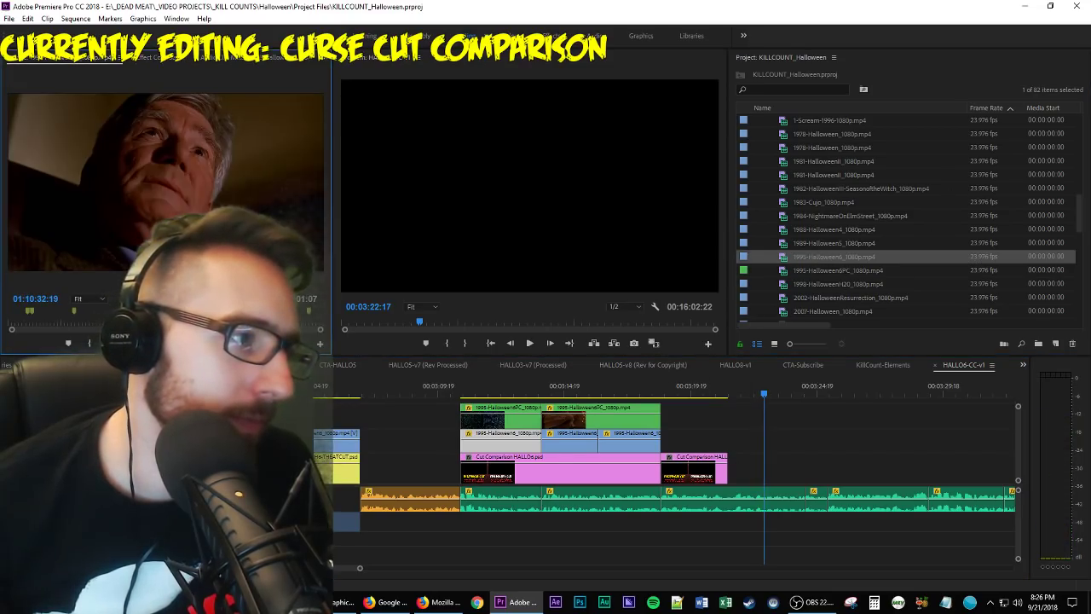
pyautogui.press('j')
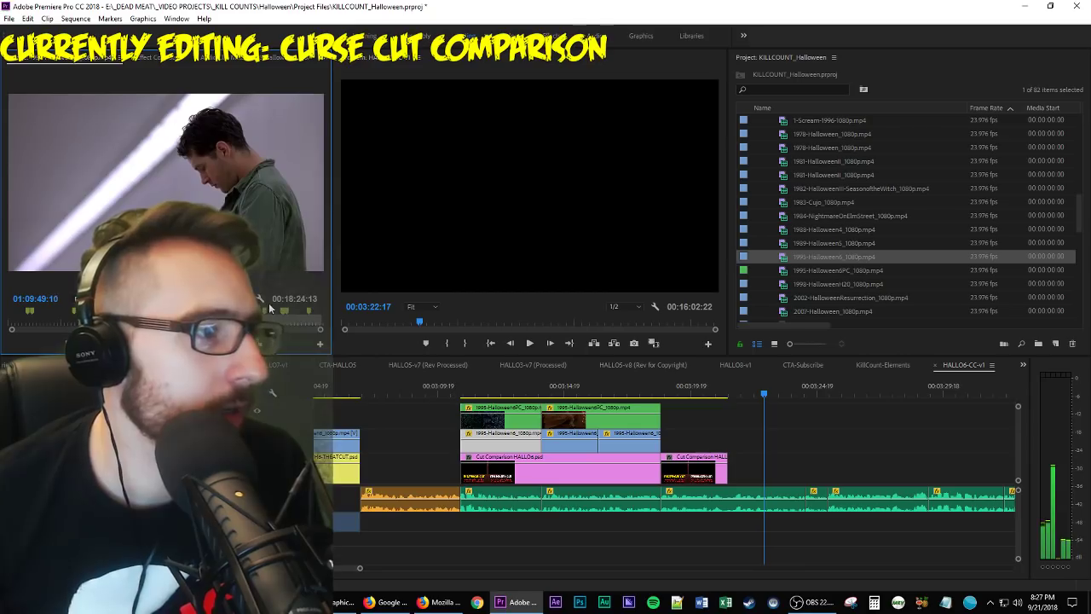
pyautogui.press('o')
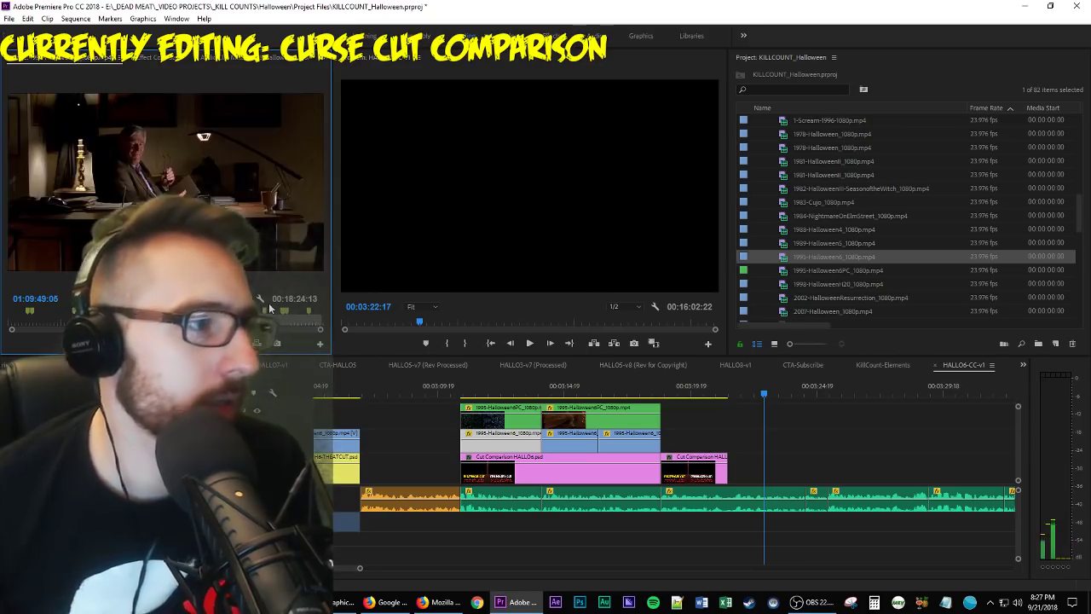
pyautogui.moveTo(264, 310); pyautogui.dragTo(665, 444)
# Look through the producer's cut footage from about 01:21 onward for the matching office entrance.
pyautogui.doubleClick(841, 271)
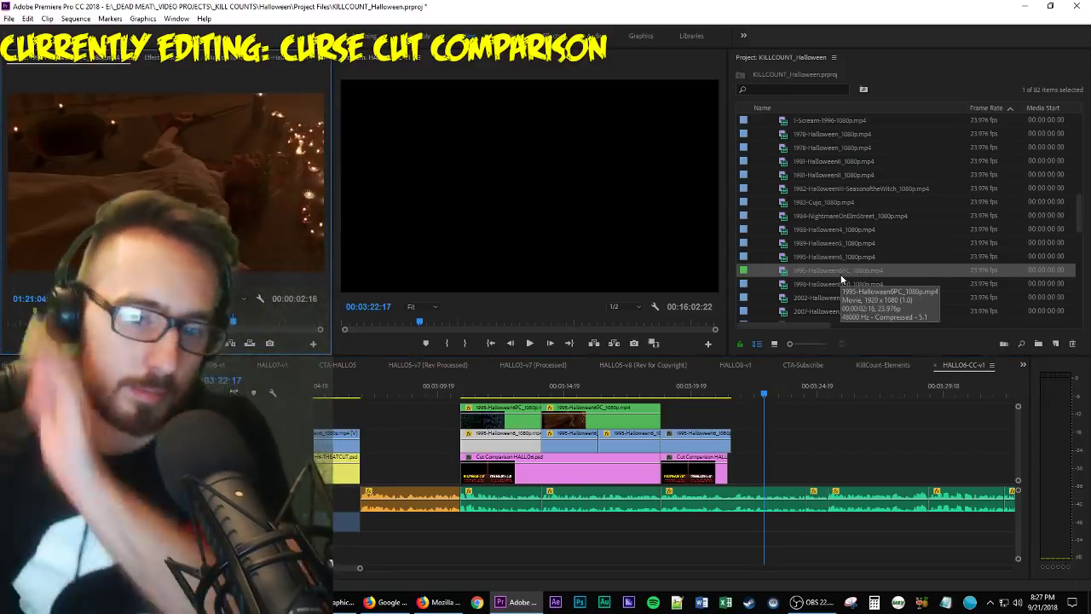
pyautogui.press('space')
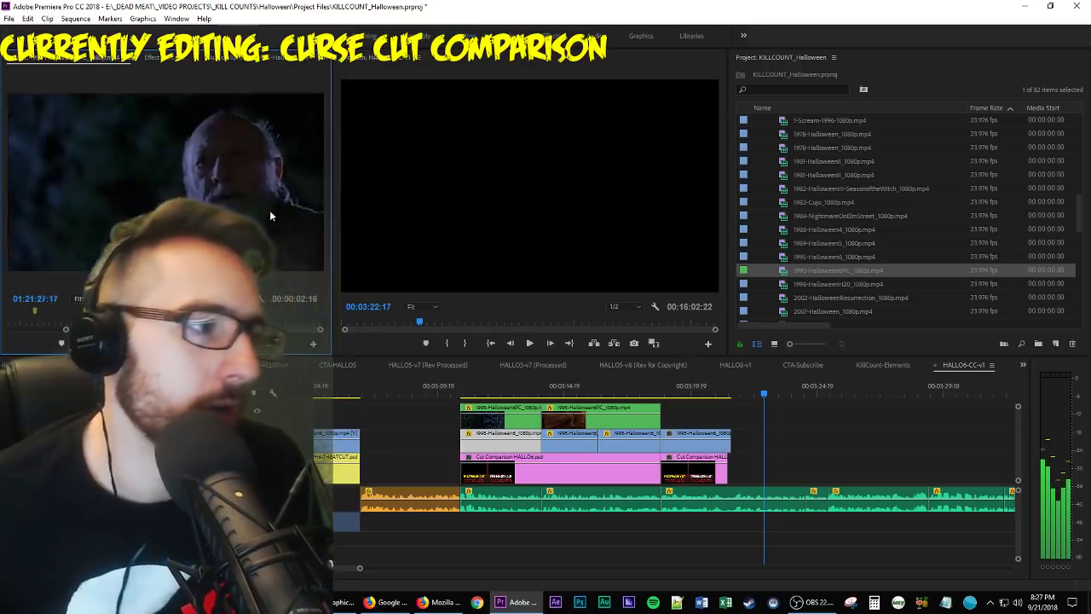
pyautogui.press('space')
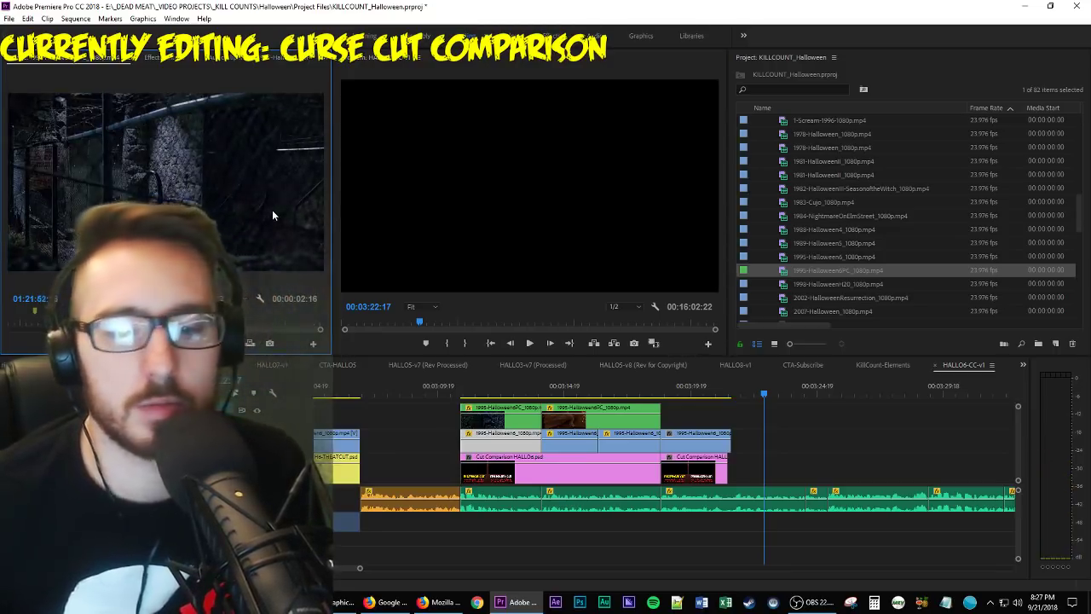
pyautogui.press('space')
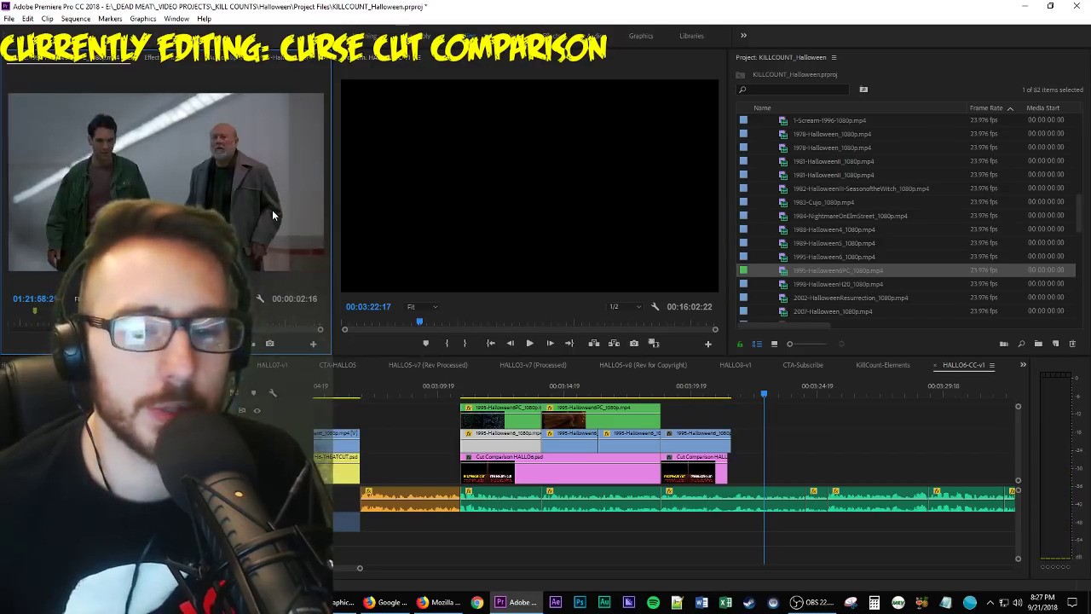
pyautogui.press('space')
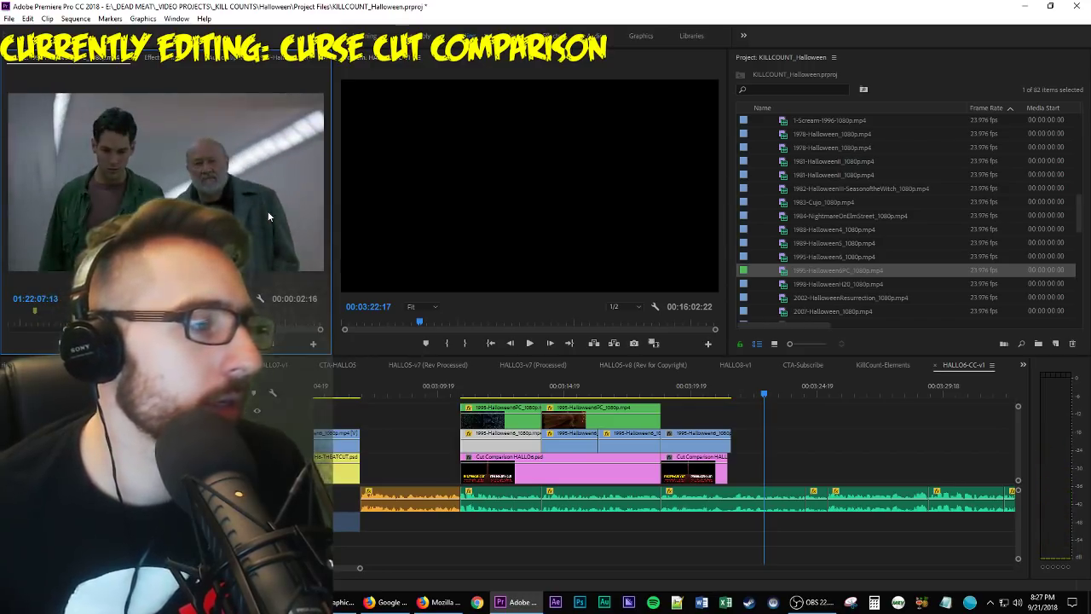
pyautogui.press('space')
pyautogui.press('space')
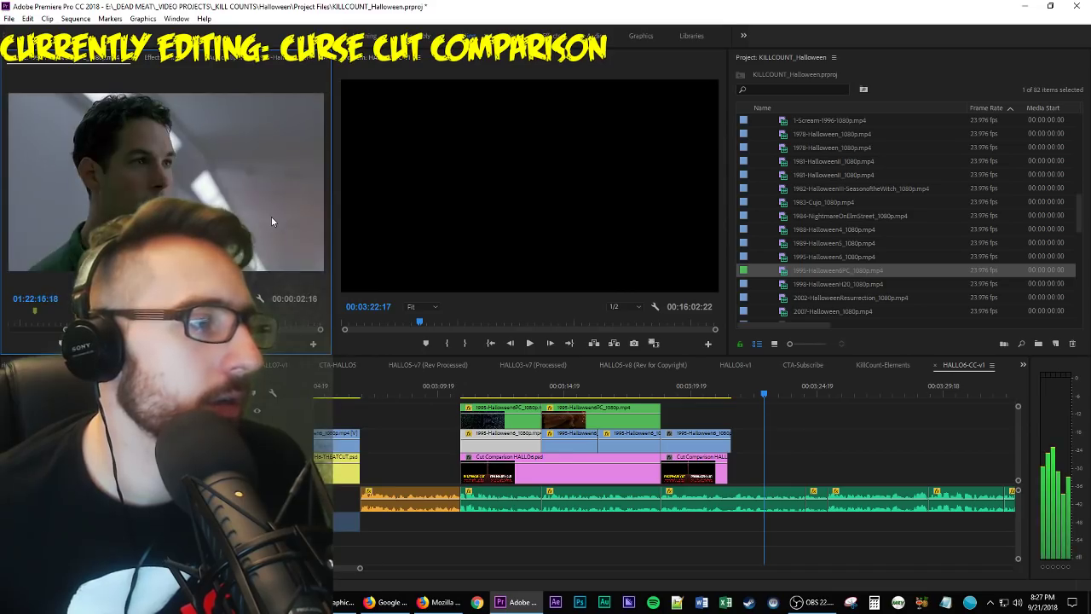
pyautogui.press('space')
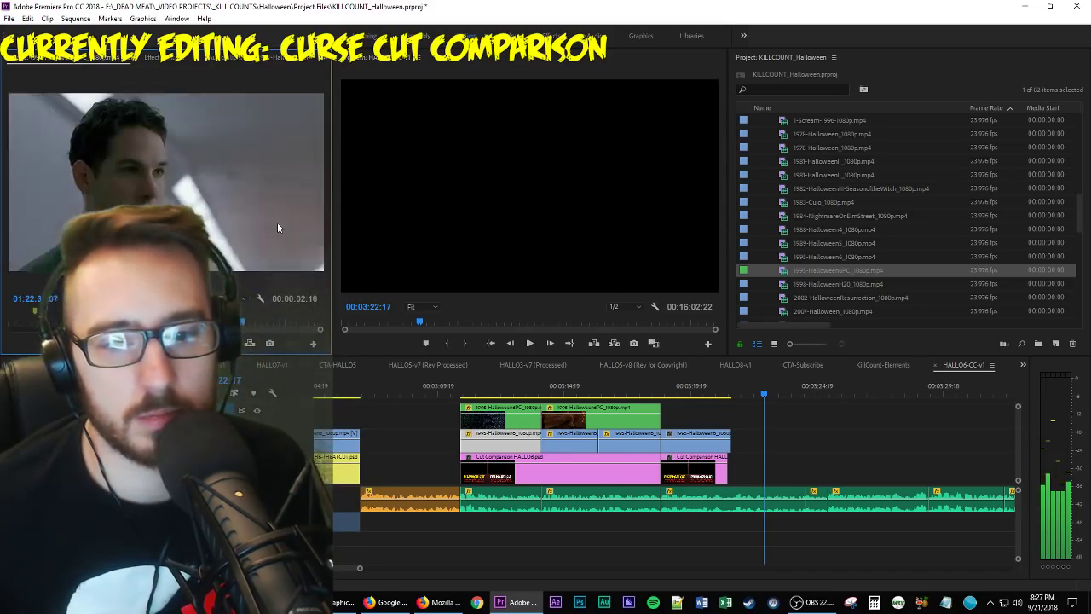
pyautogui.press('space')
pyautogui.press('space')
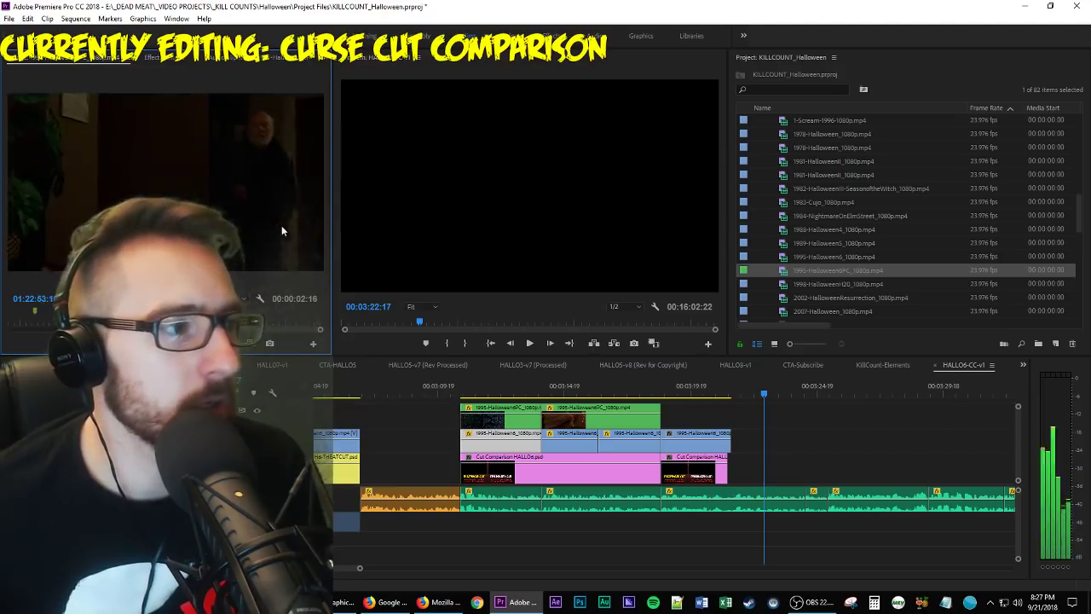
# Mark the producer's cut office entrance through the desk shot, ending at 01:23:03:00, and place it above the theatrical clip from 03:18:15.
pyautogui.click(693, 393)
pyautogui.click(661, 393)
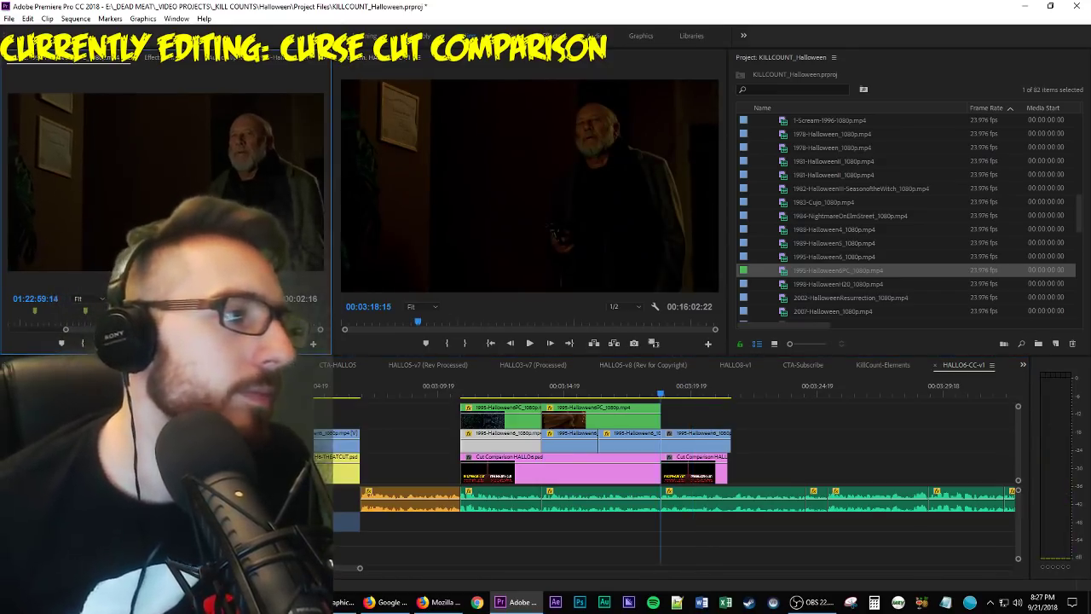
pyautogui.click(85, 322)
pyautogui.press('Right')
pyautogui.press('Right')
pyautogui.press('Right')
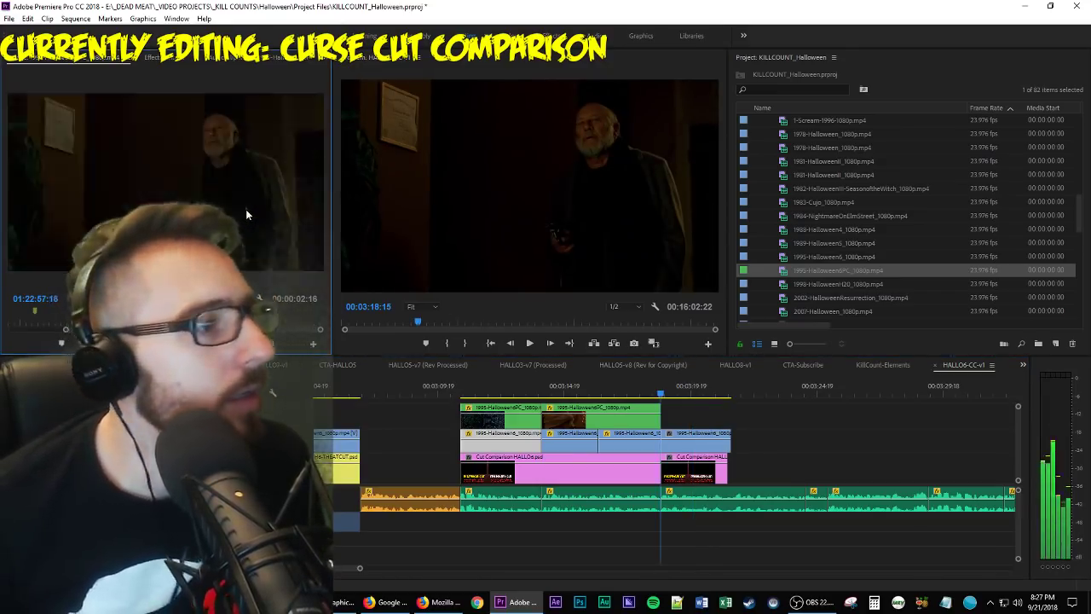
pyautogui.press('i')
pyautogui.press('space')
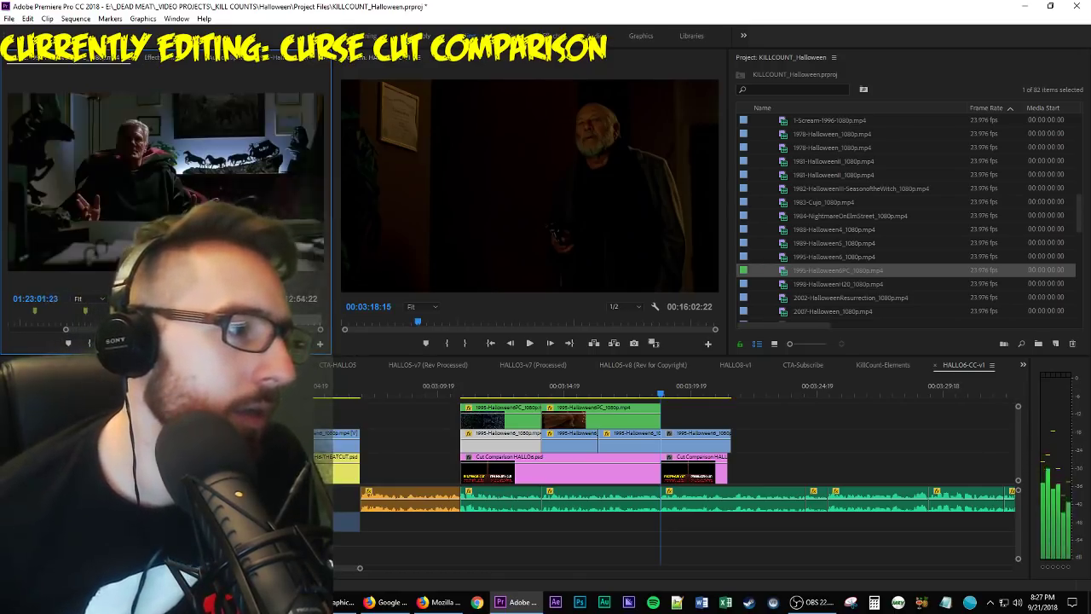
pyautogui.press('space')
pyautogui.press('o')
pyautogui.moveTo(162, 308); pyautogui.dragTo(669, 421)
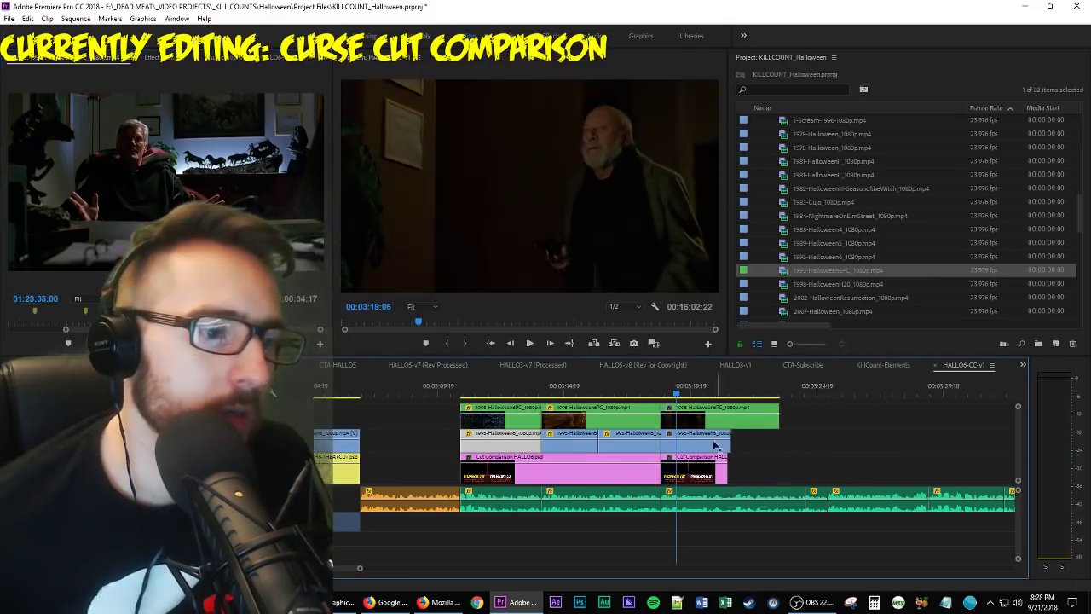
# Copy the preceding clips' Motion settings onto the office clips: producer's position 1433.0, 484.2, theatrical position 486.0, 484.2, both at scale 47.0.
pyautogui.click(622, 435)
pyautogui.click(627, 418)
pyautogui.click(158, 57)
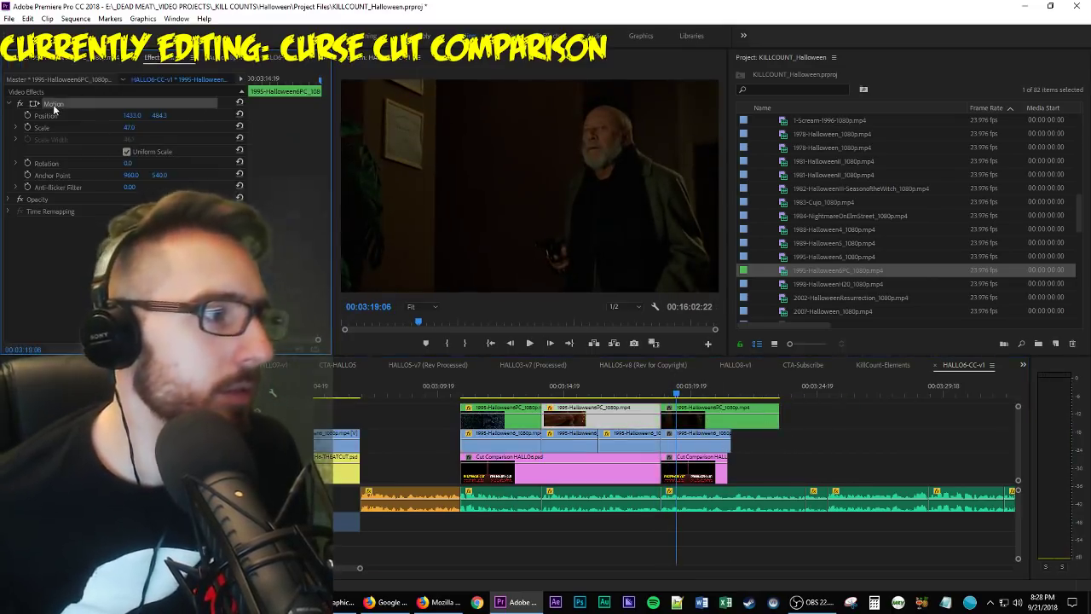
pyautogui.click(633, 437)
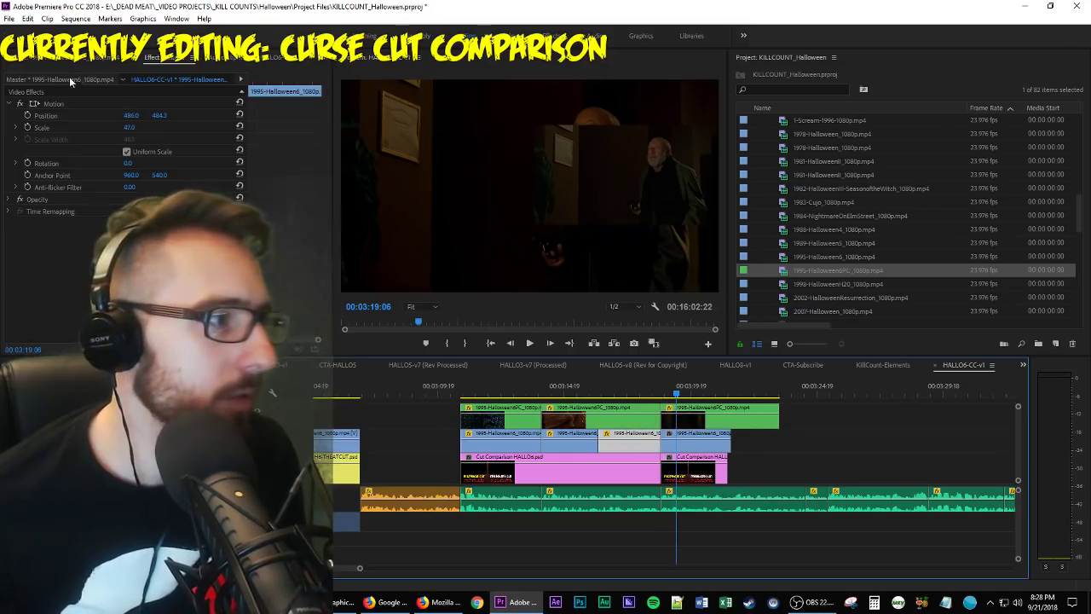
pyautogui.click(63, 102)
pyautogui.click(695, 439)
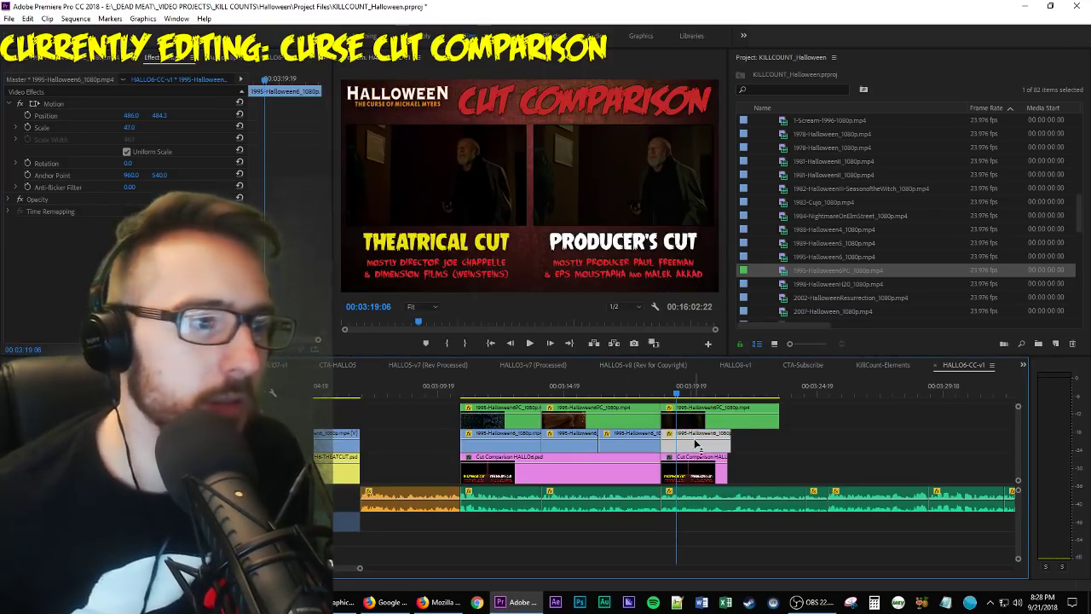
# Slip the producer's cut office clip to line up the entrance with the theatrical clip, checking the timing by playing from 03:18:15.
pyautogui.press('space')
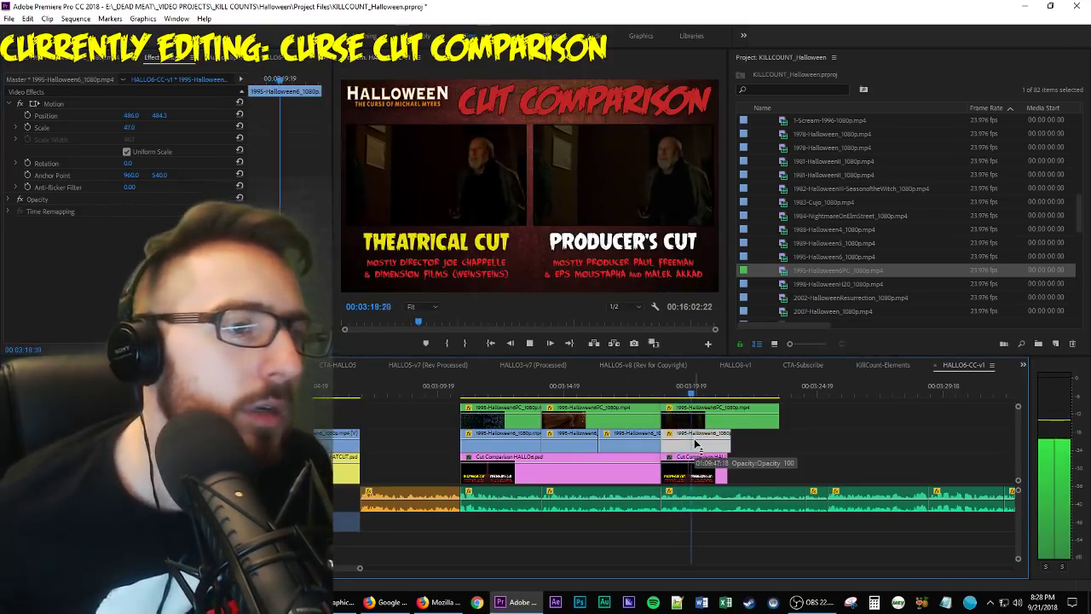
pyautogui.press('space')
pyautogui.click(750, 467)
pyautogui.click(754, 424)
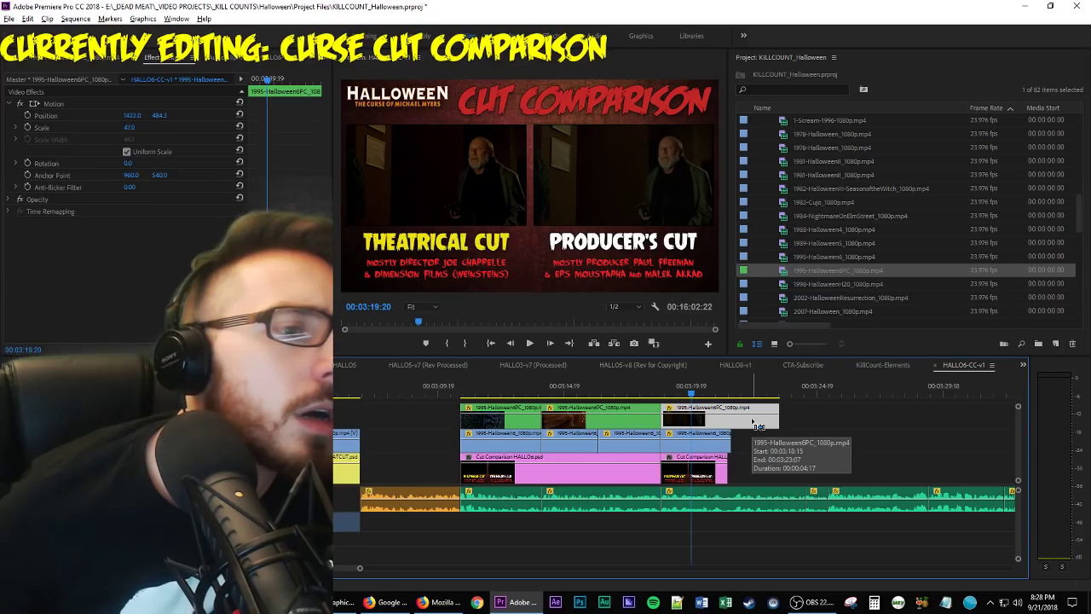
pyautogui.press('Up')
pyautogui.press('space')
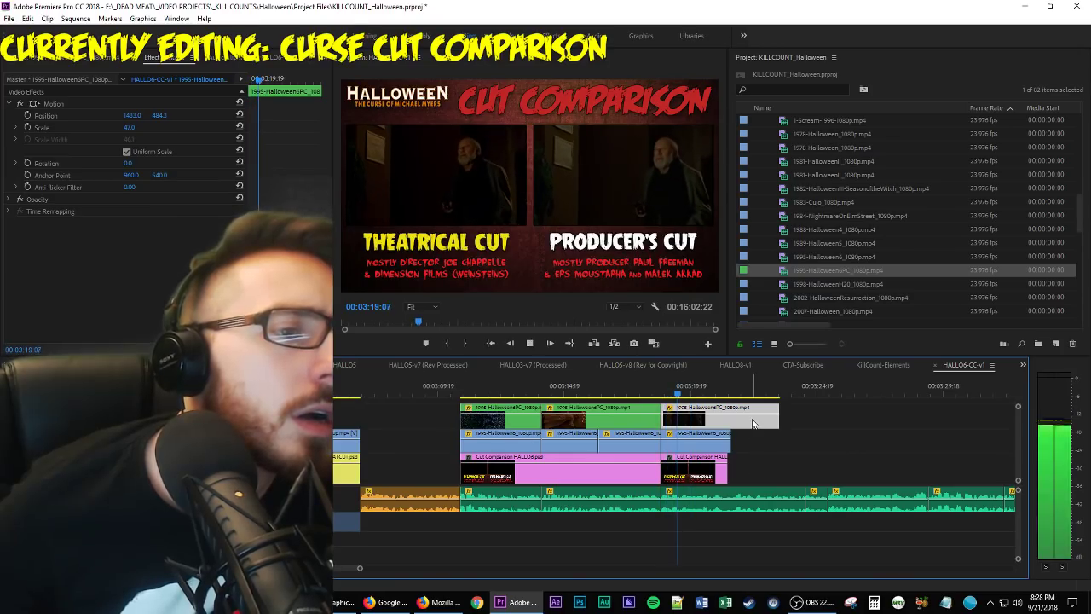
pyautogui.press('space')
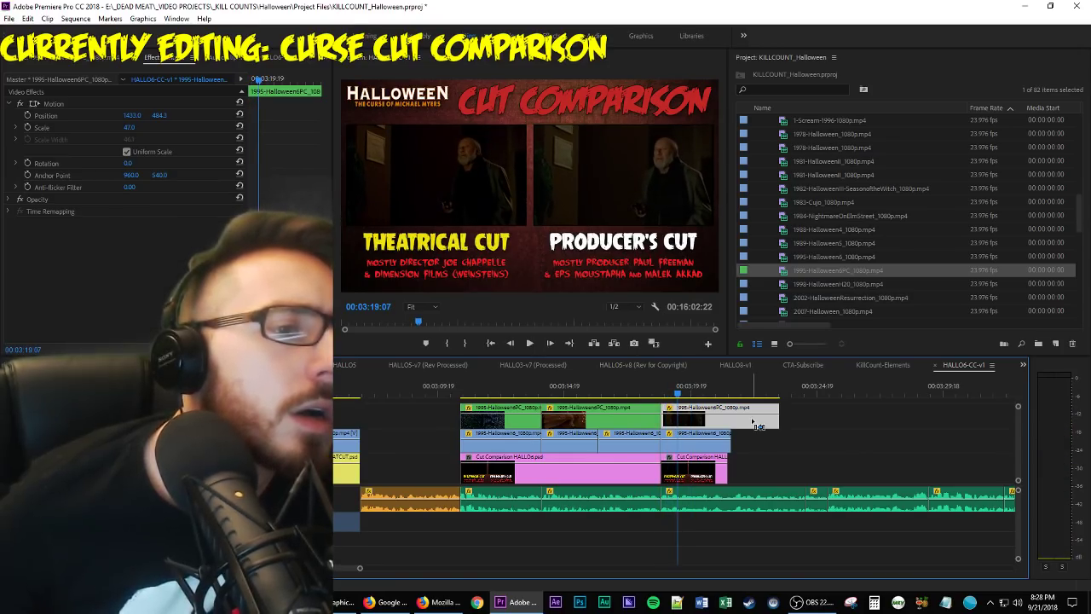
pyautogui.press('space')
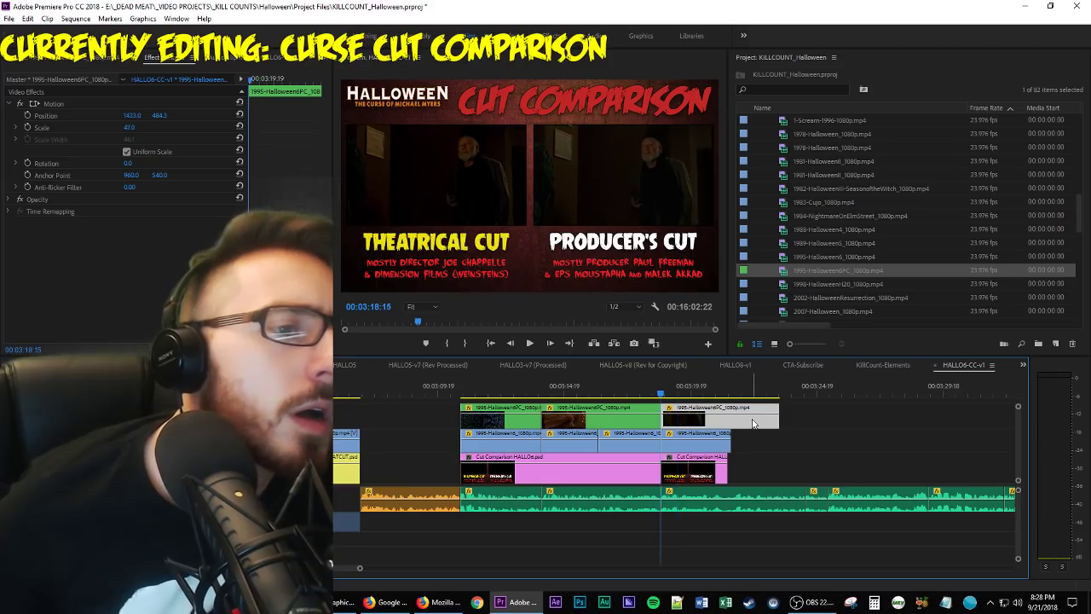
pyautogui.press('space')
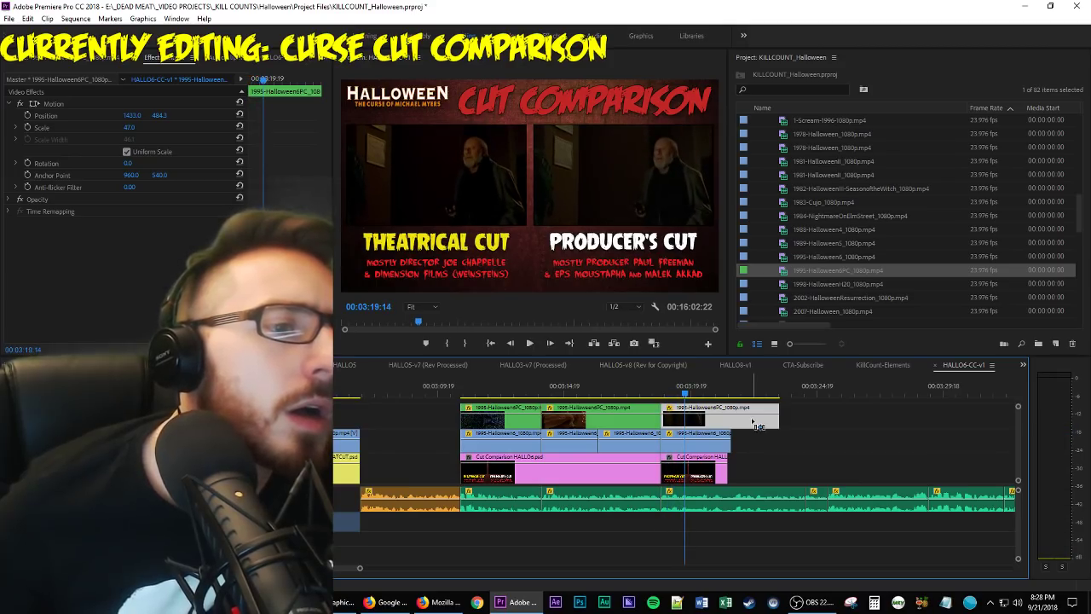
pyautogui.press('space')
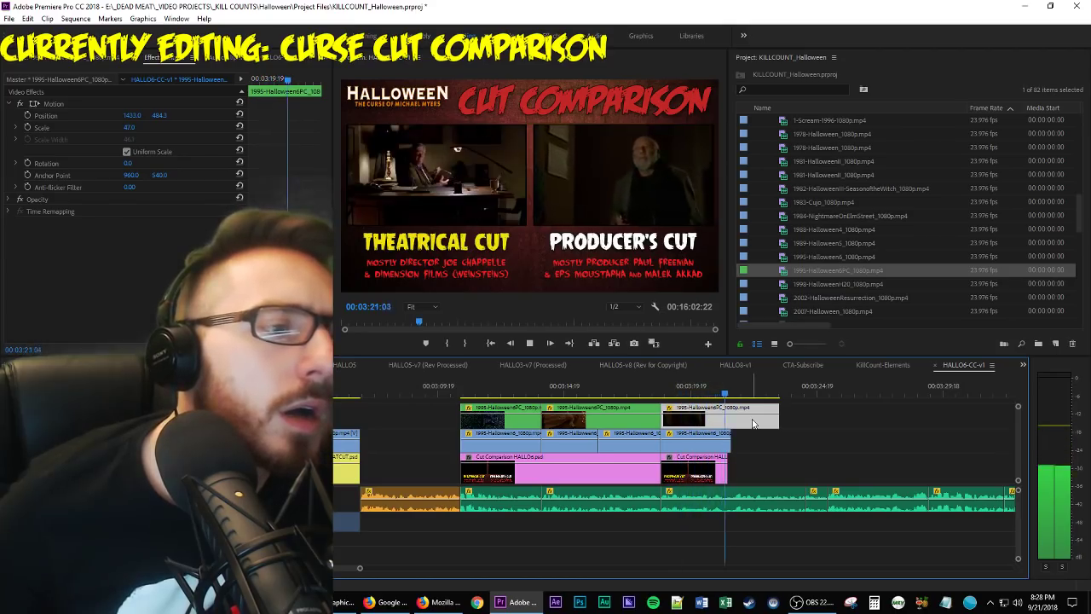
pyautogui.press('space')
pyautogui.press('Up')
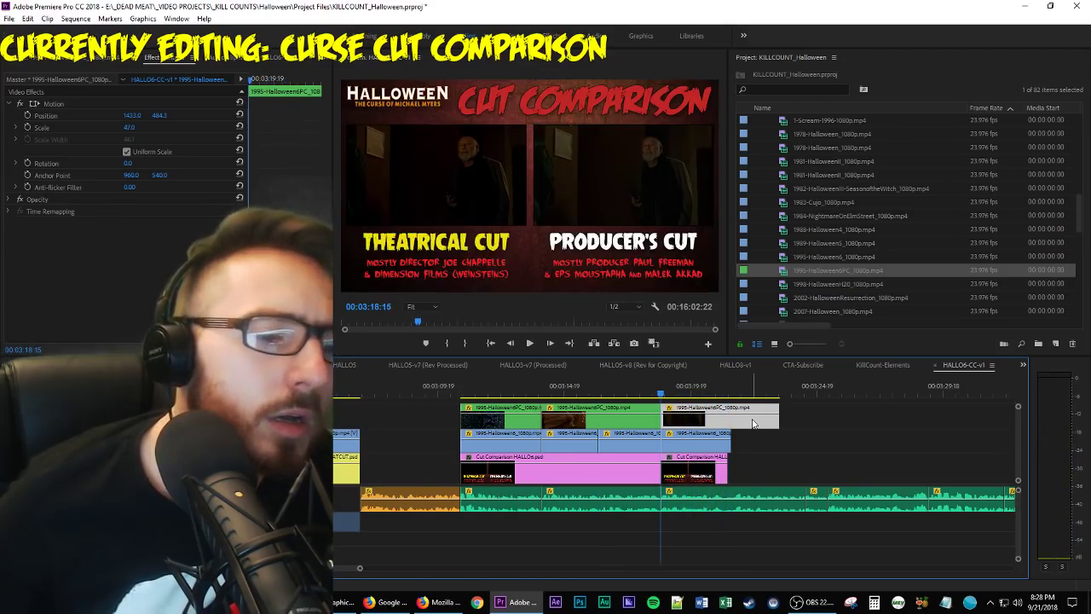
# Slip both office clips together so they open on the desk shots at 03:18:15, and play the section against the narration.
pyautogui.click(719, 450)
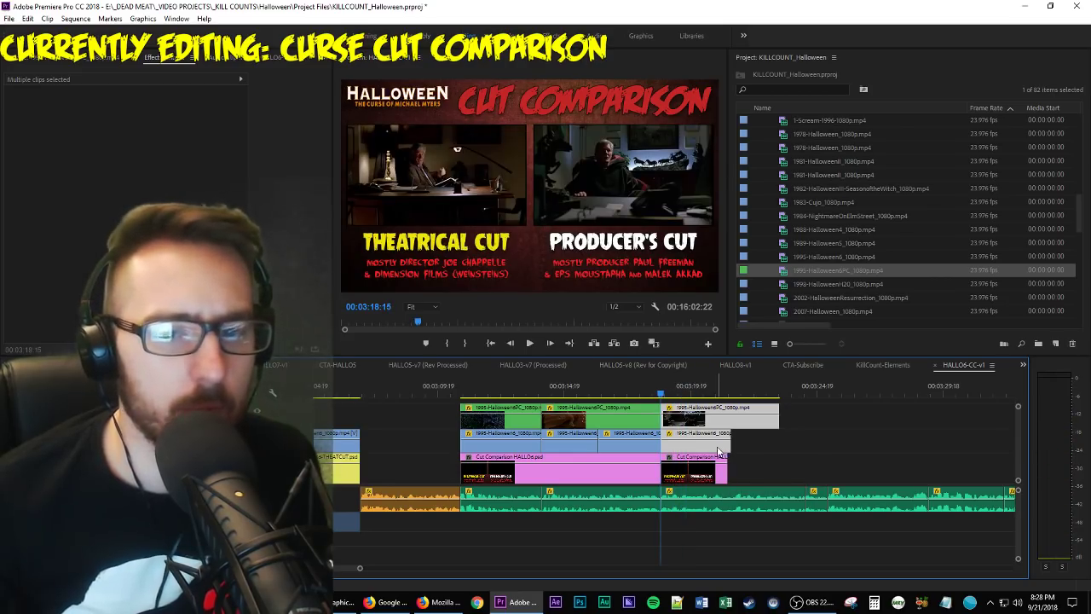
pyautogui.press('space')
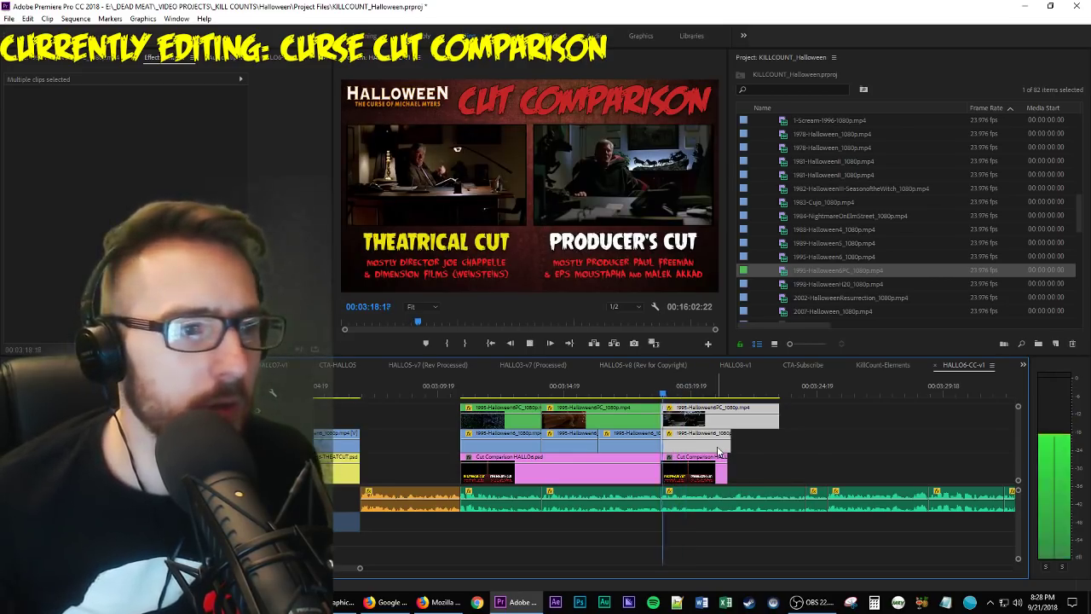
pyautogui.press('space')
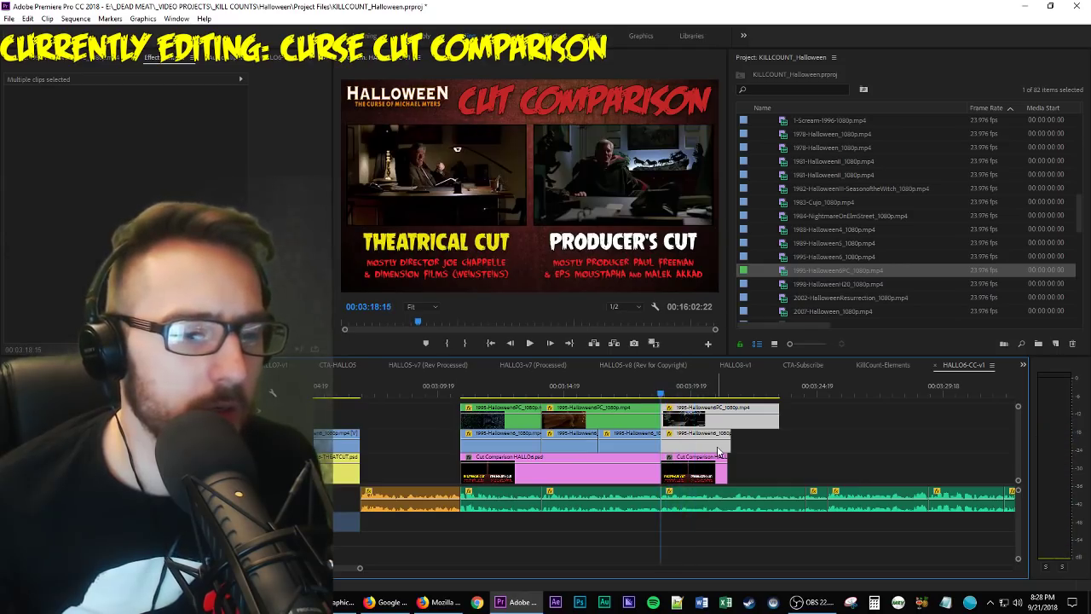
pyautogui.press('space')
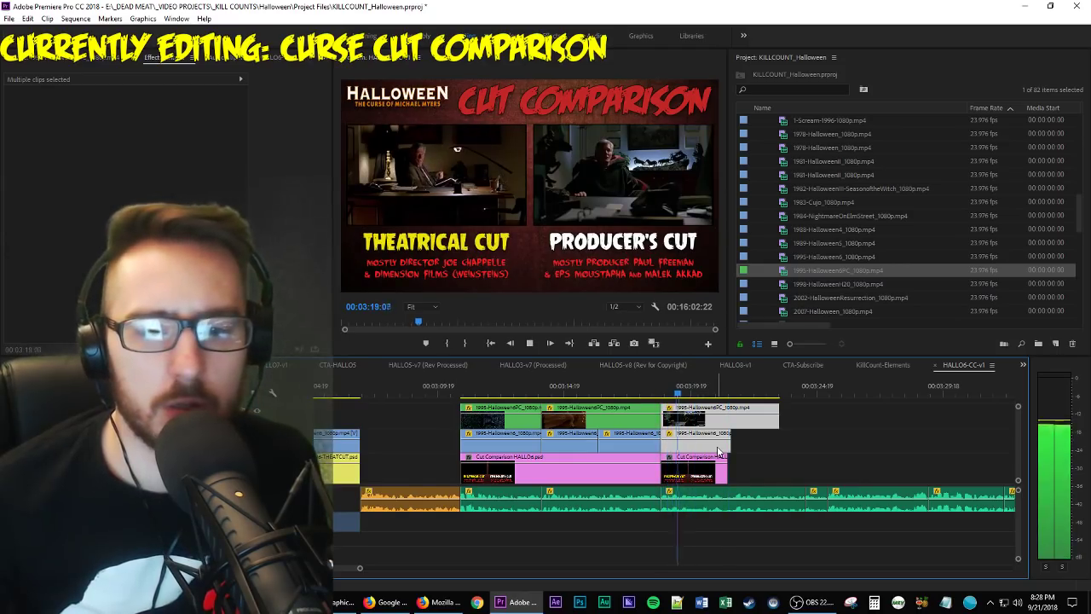
pyautogui.press('space')
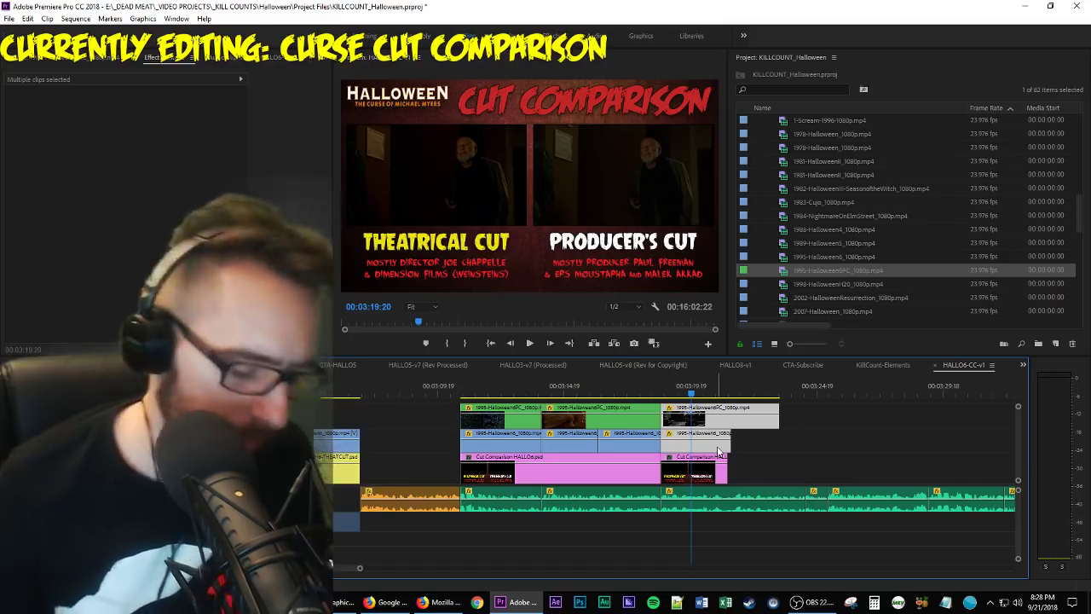
# Slip the producer's cut desk piece so it stays on the desk shot up to the cut at 03:19:20, and play across that cut.
pyautogui.press('=')
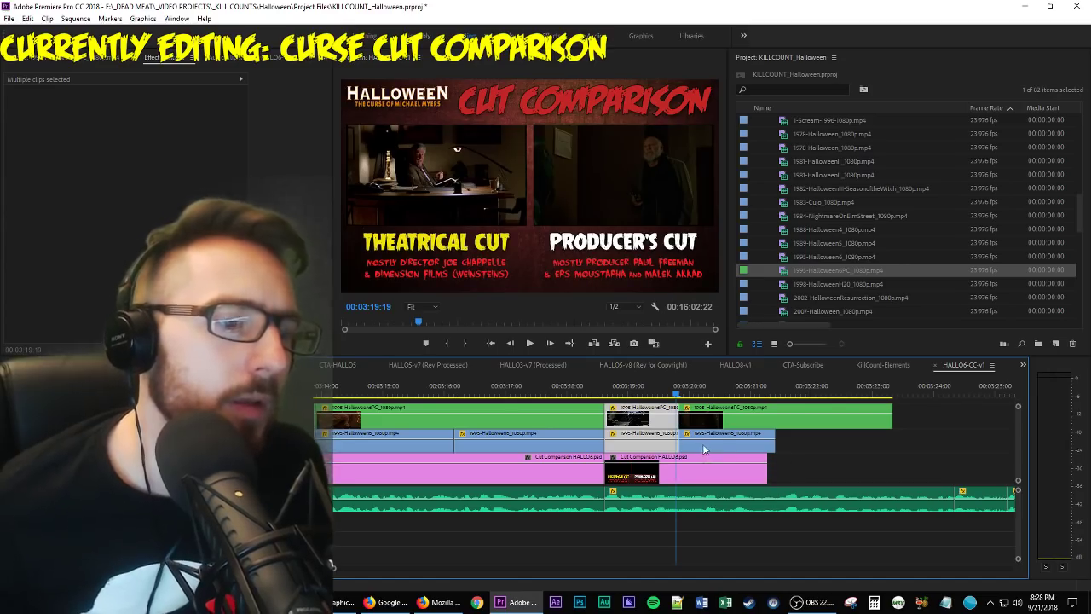
pyautogui.click(703, 443)
pyautogui.click(640, 442)
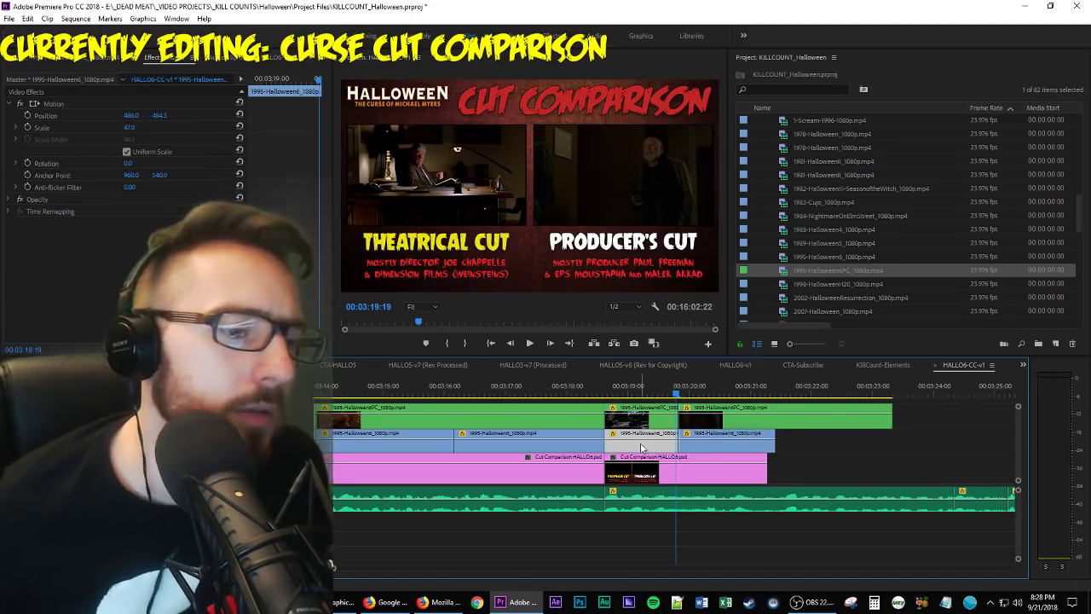
pyautogui.click(667, 422)
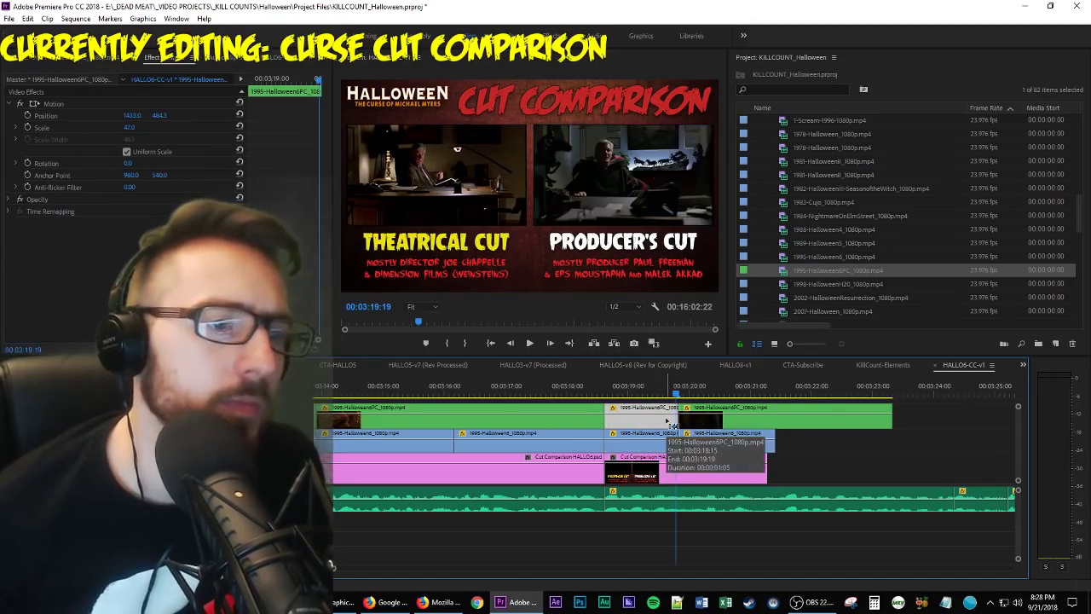
pyautogui.press('space')
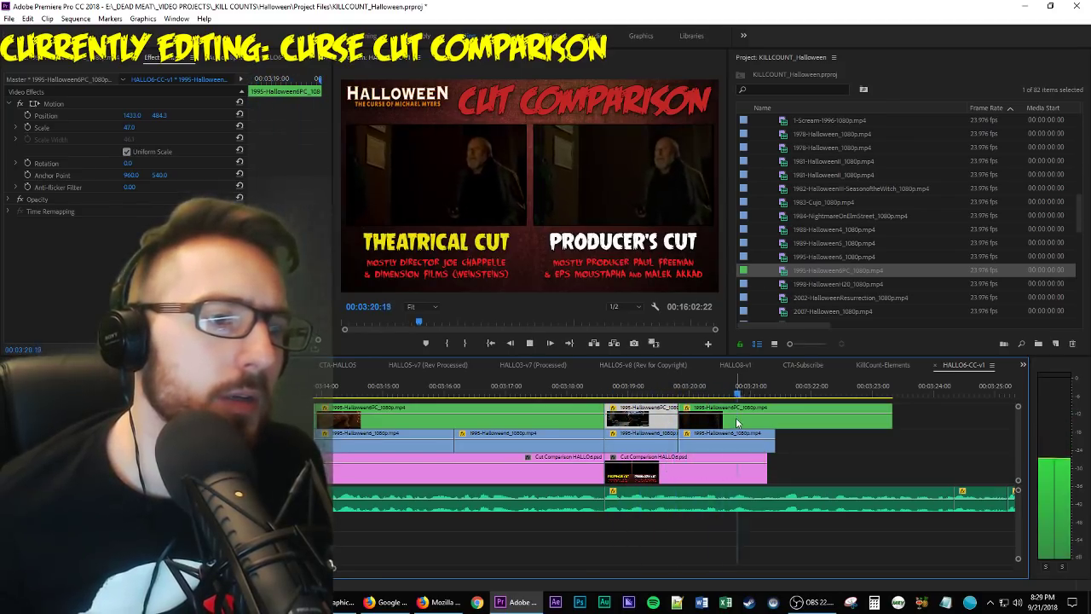
pyautogui.click(704, 385)
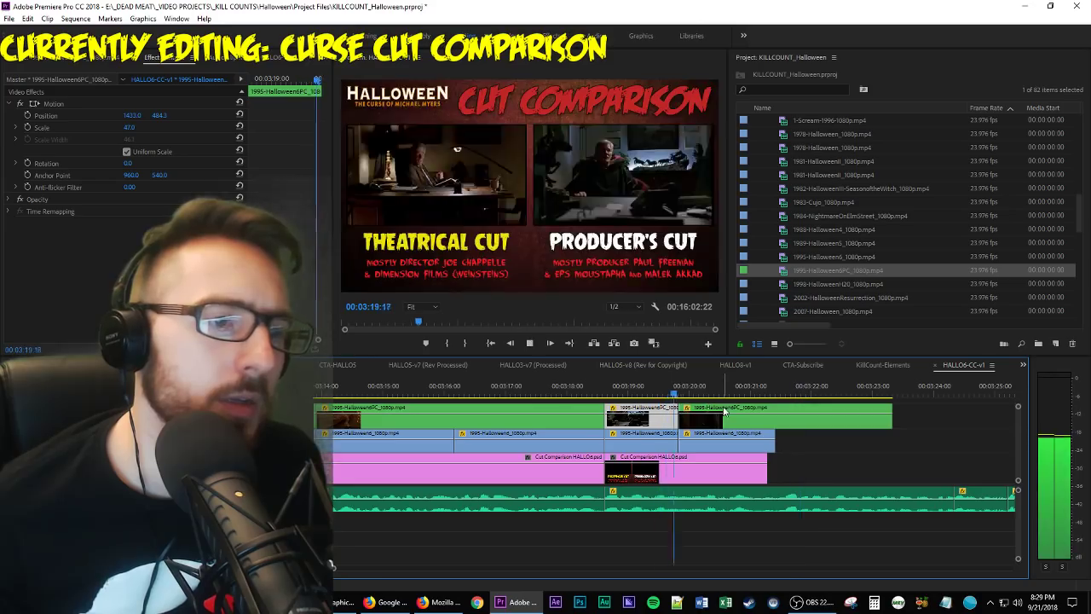
pyautogui.press('space')
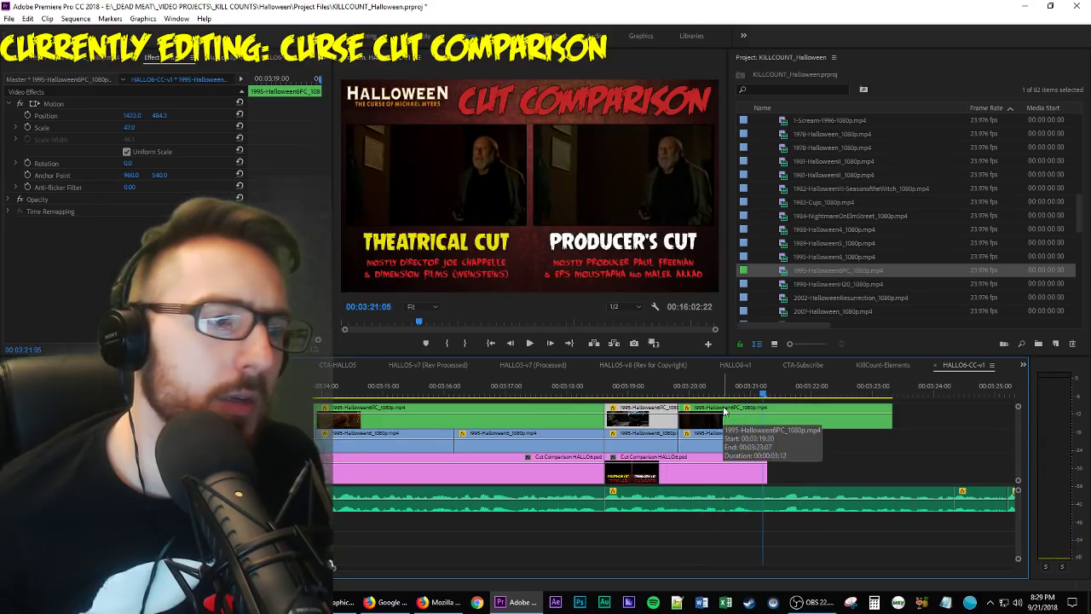
pyautogui.click(725, 412)
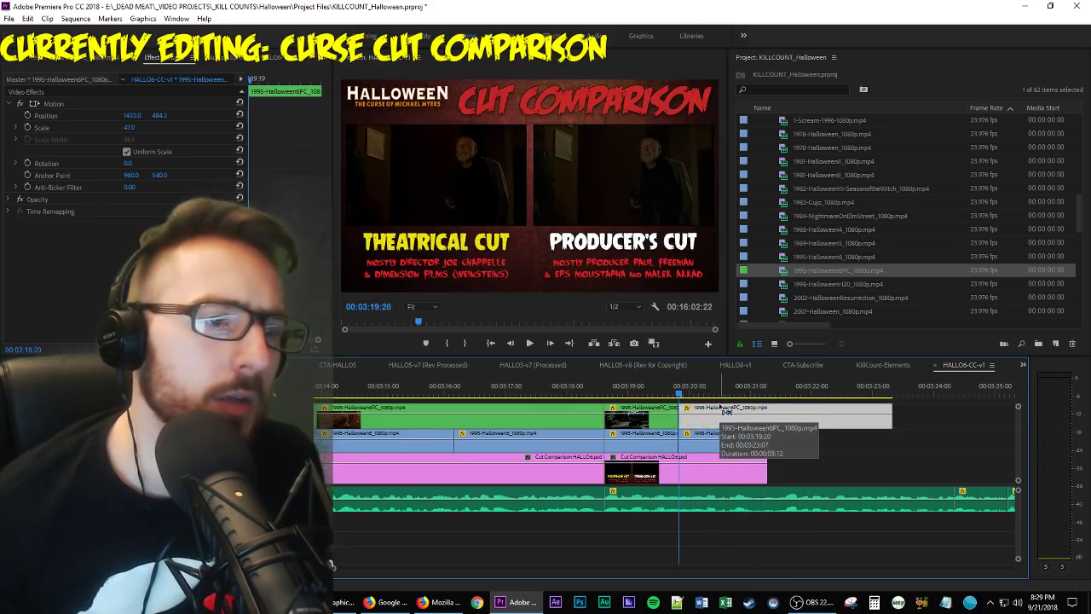
pyautogui.press('space')
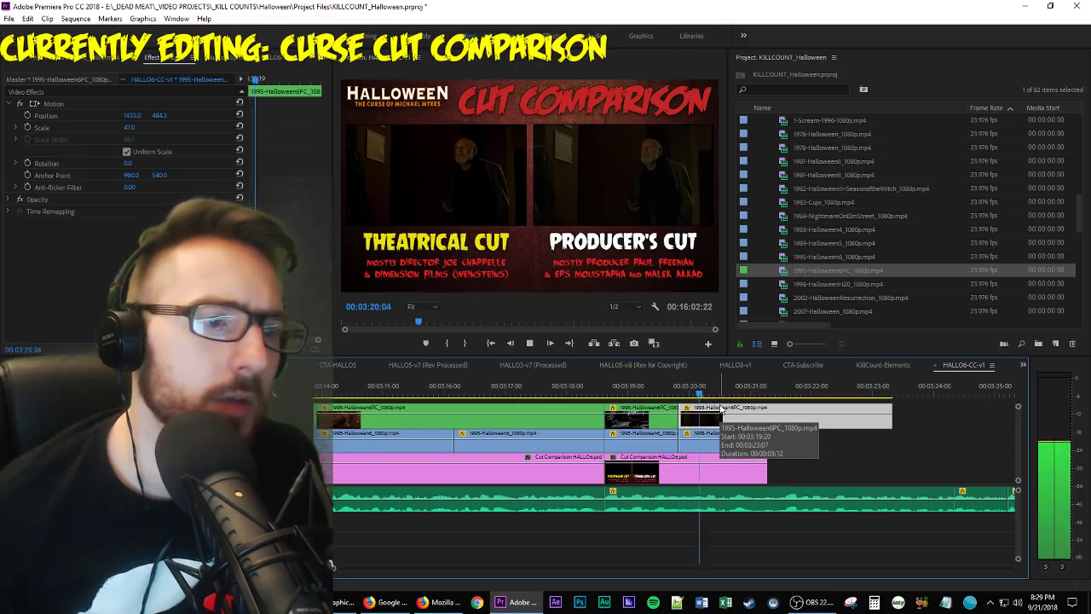
pyautogui.press('space')
# Extend the comparison title slightly, split it and both office clips at 03:21:06, and delete everything on those three tracks after the split.
pyautogui.press('Left')
pyautogui.press('Left')
pyautogui.press('Left')
pyautogui.press('Left')
pyautogui.press('Left')
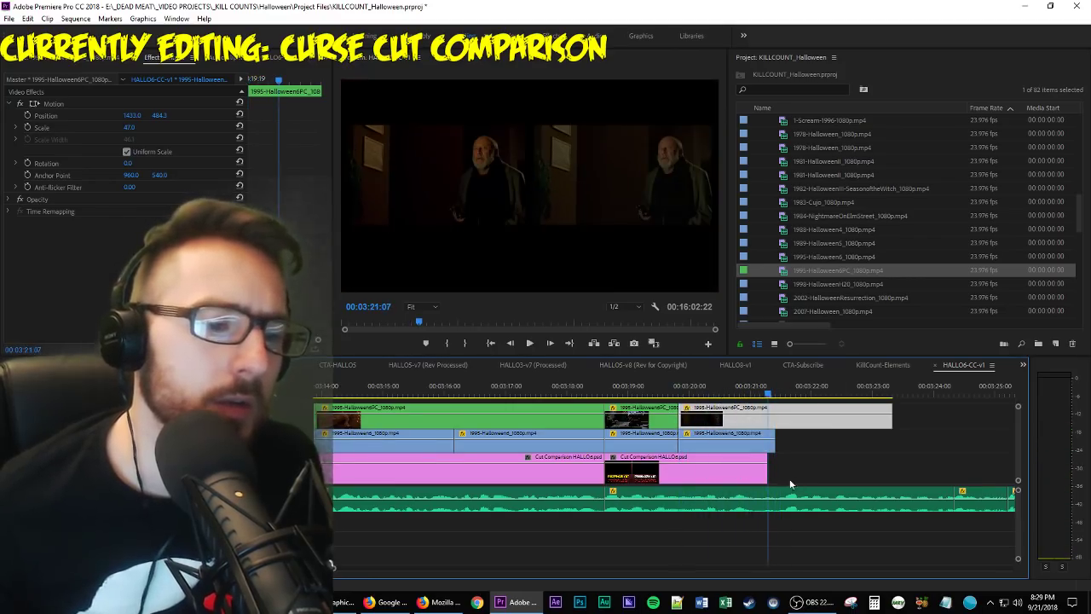
pyautogui.moveTo(772, 471); pyautogui.dragTo(797, 471)
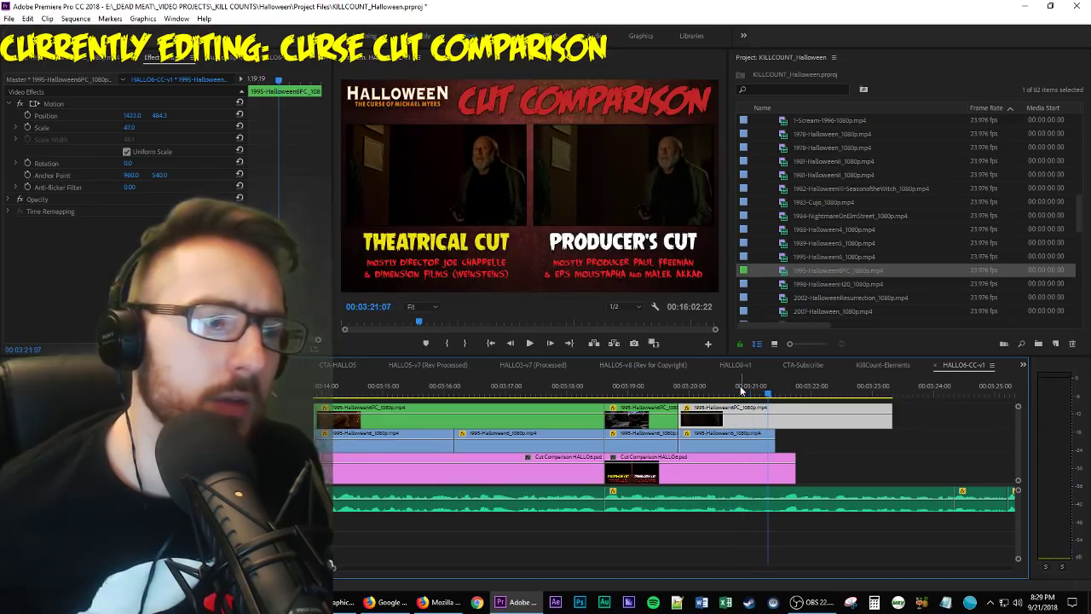
pyautogui.press('Left')
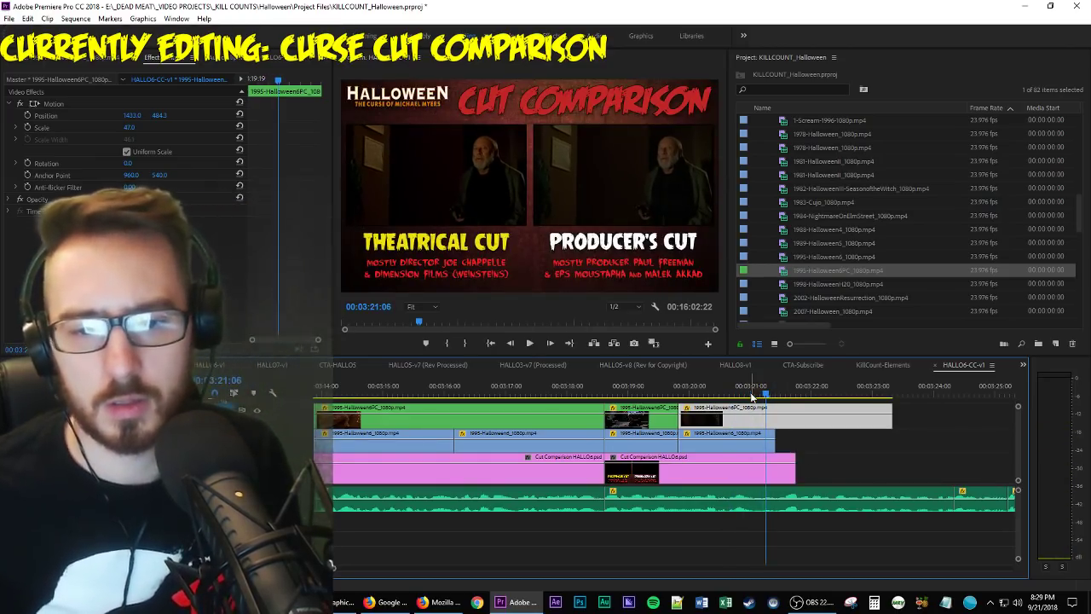
pyautogui.moveTo(919, 402); pyautogui.dragTo(731, 463)
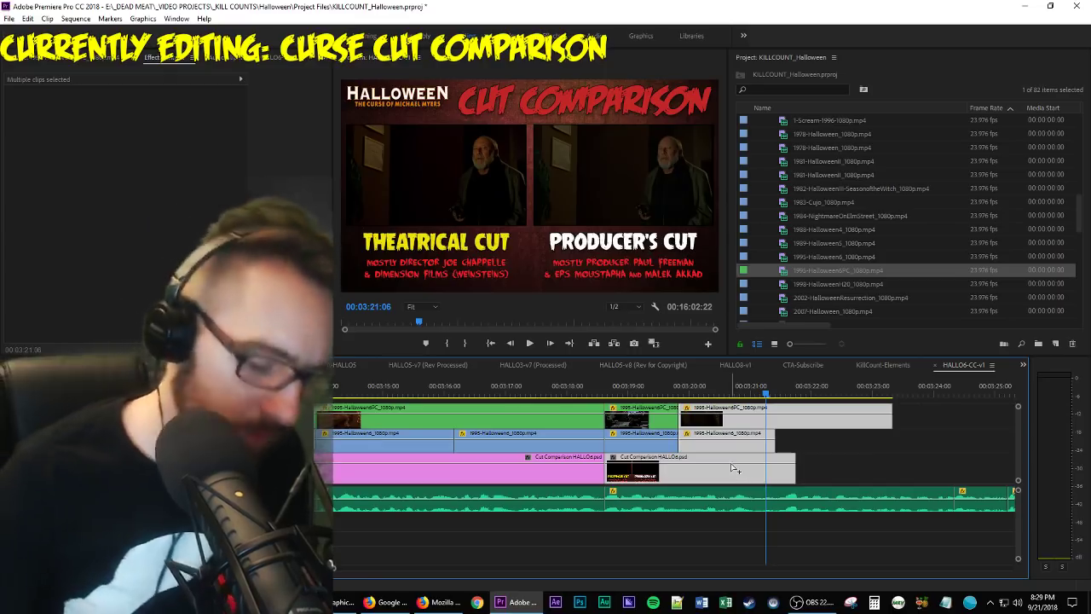
pyautogui.hotkey('ctrl', 'k')
pyautogui.scroll(-2, 733, 460)
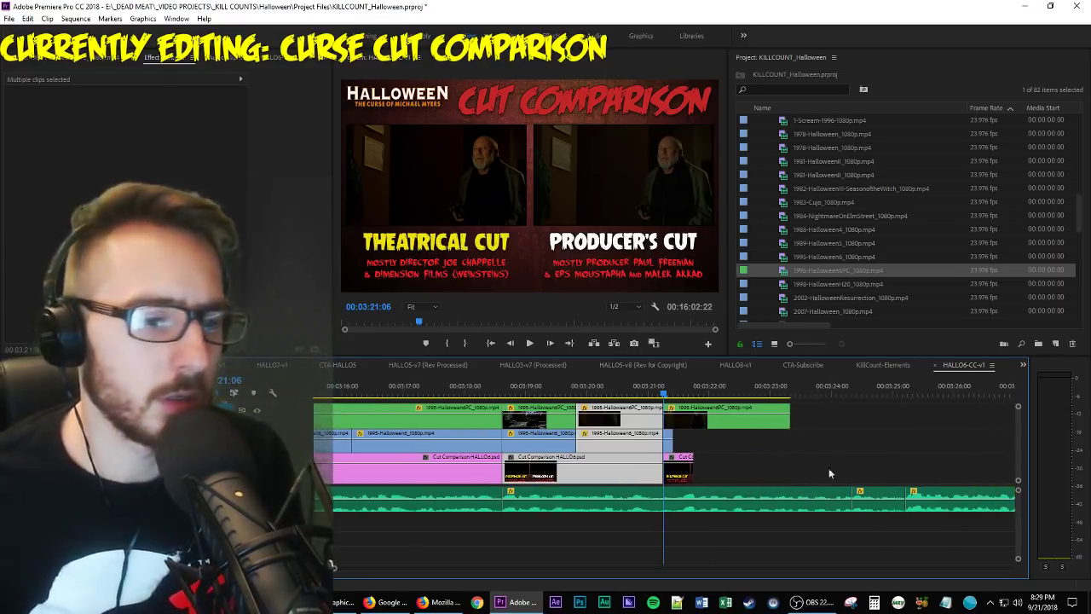
pyautogui.click(739, 417)
pyautogui.moveTo(842, 416); pyautogui.dragTo(662, 484)
pyautogui.press('Delete')
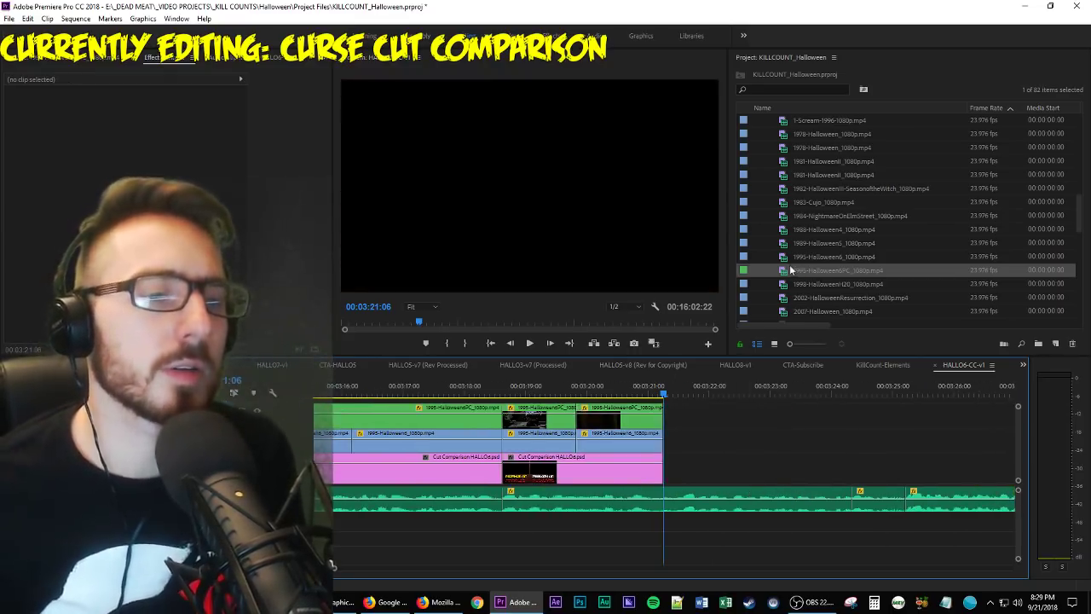
# Mark the "In Memory of Donald Pleasence" card in the producer's cut, place it at 03:21:06, and extend it to the narration break at 03:25:05.
pyautogui.click(783, 270)
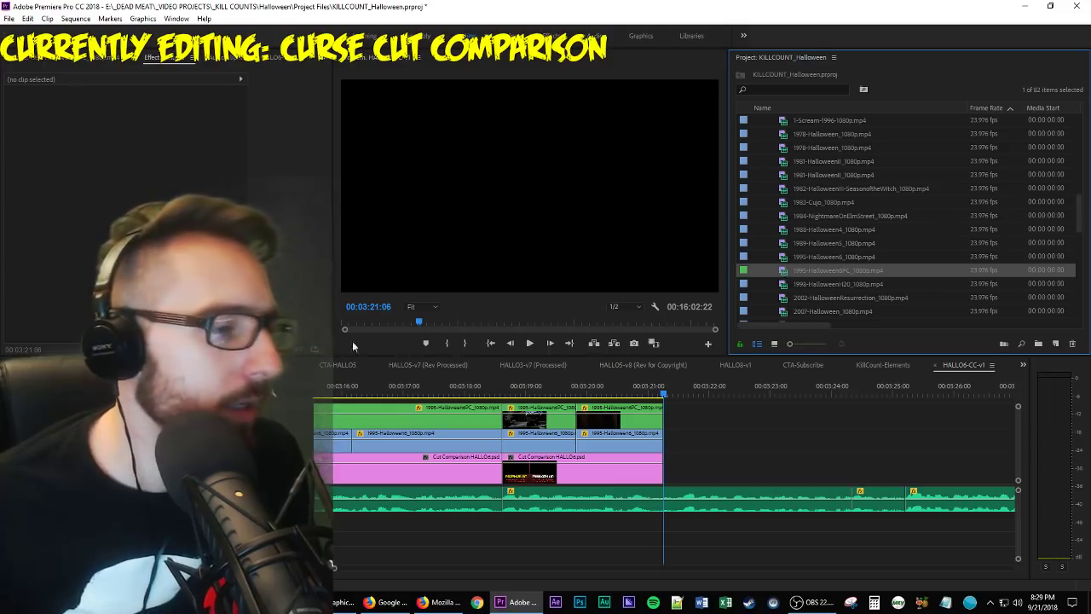
pyautogui.doubleClick(778, 272)
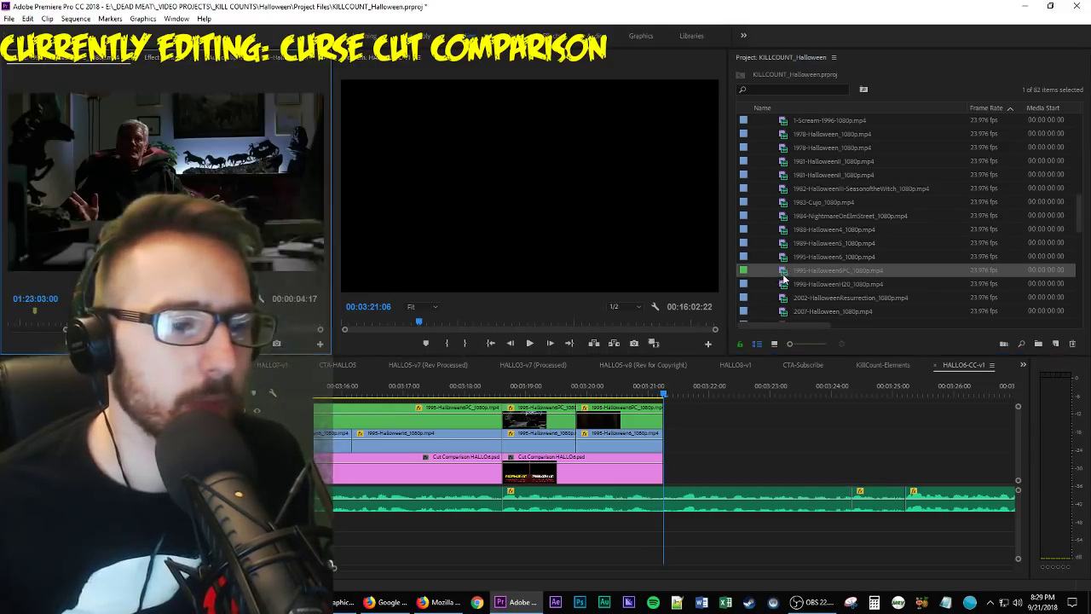
pyautogui.moveTo(288, 327); pyautogui.dragTo(301, 327)
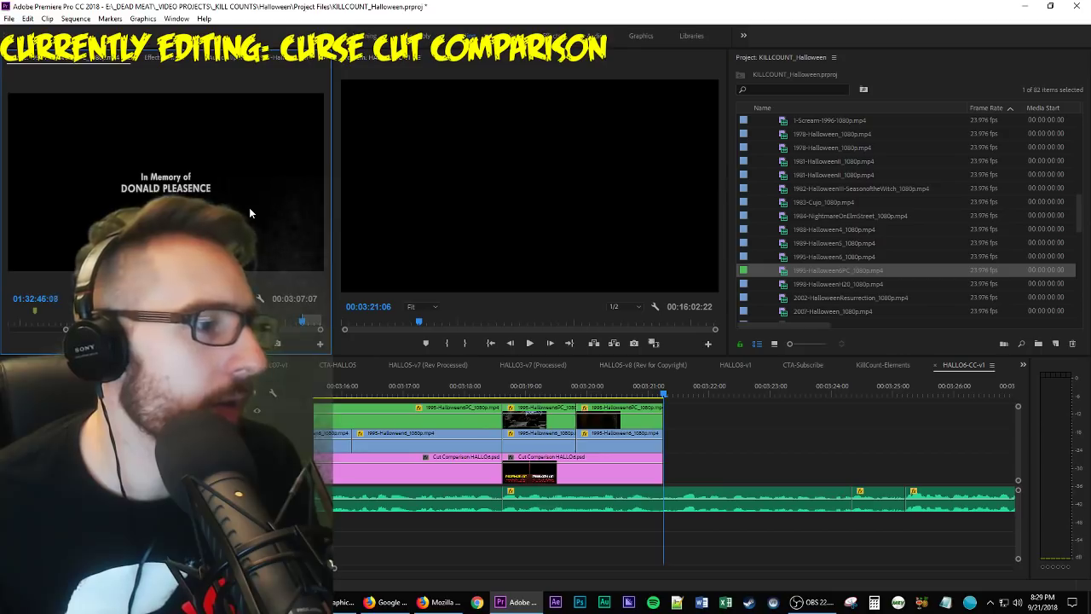
pyautogui.press('o')
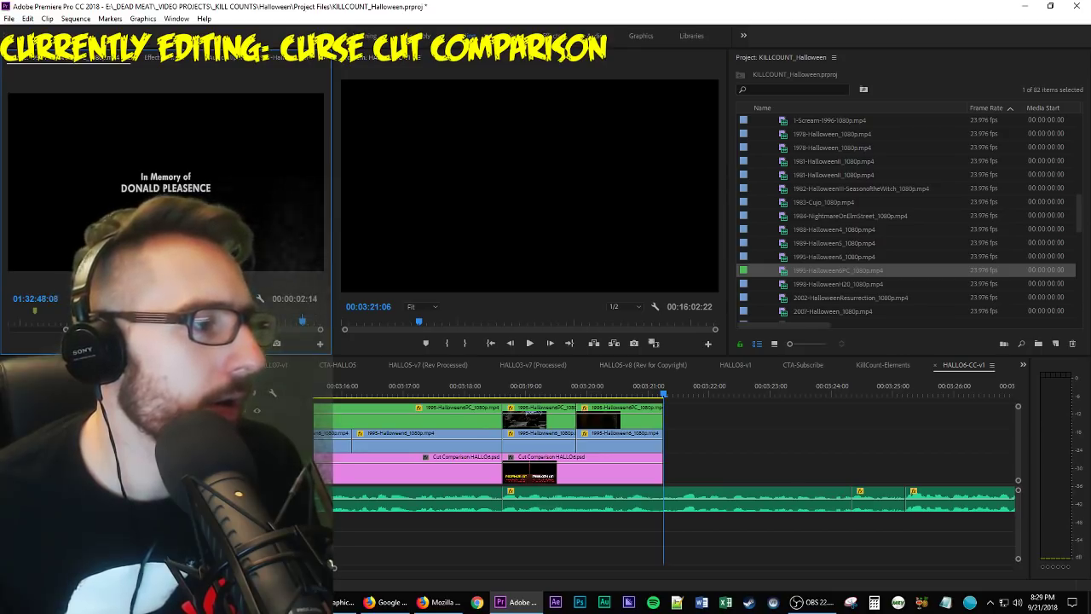
pyautogui.moveTo(247, 199); pyautogui.dragTo(693, 469)
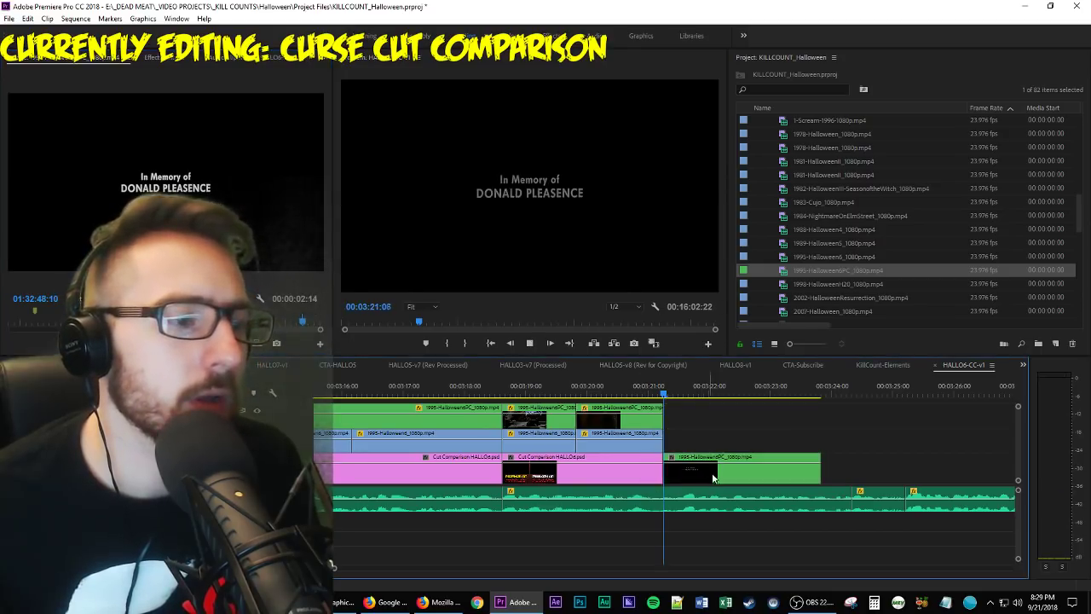
pyautogui.moveTo(820, 471); pyautogui.dragTo(917, 472)
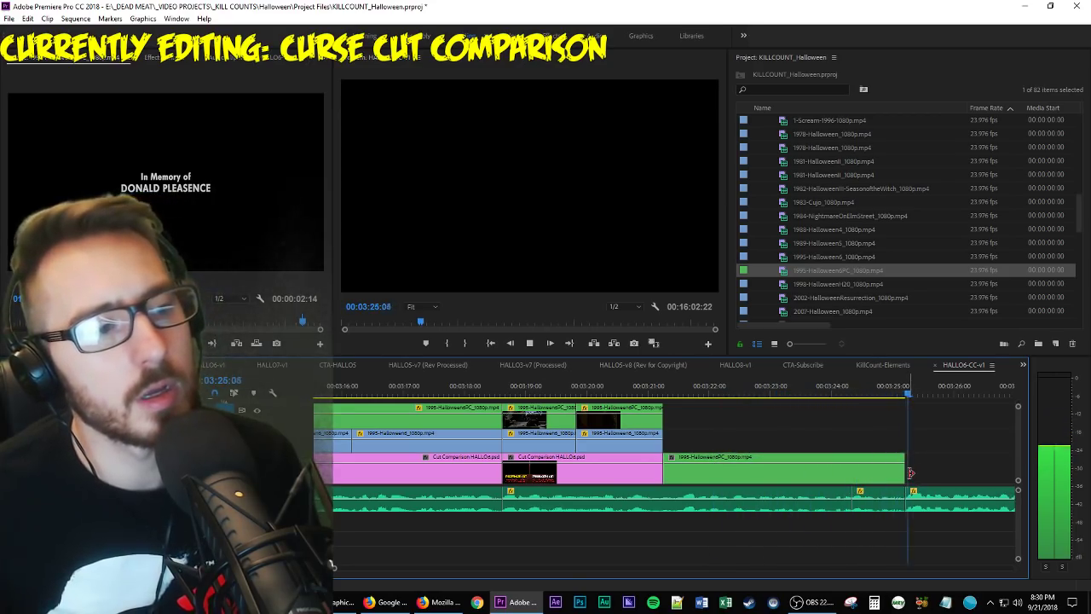
# Duplicate the H6-THEATCUT.psd title right after the memorial card at 03:25:05 and save the project.
pyautogui.press('-')
pyautogui.press('-')
pyautogui.press('-')
pyautogui.press('space')
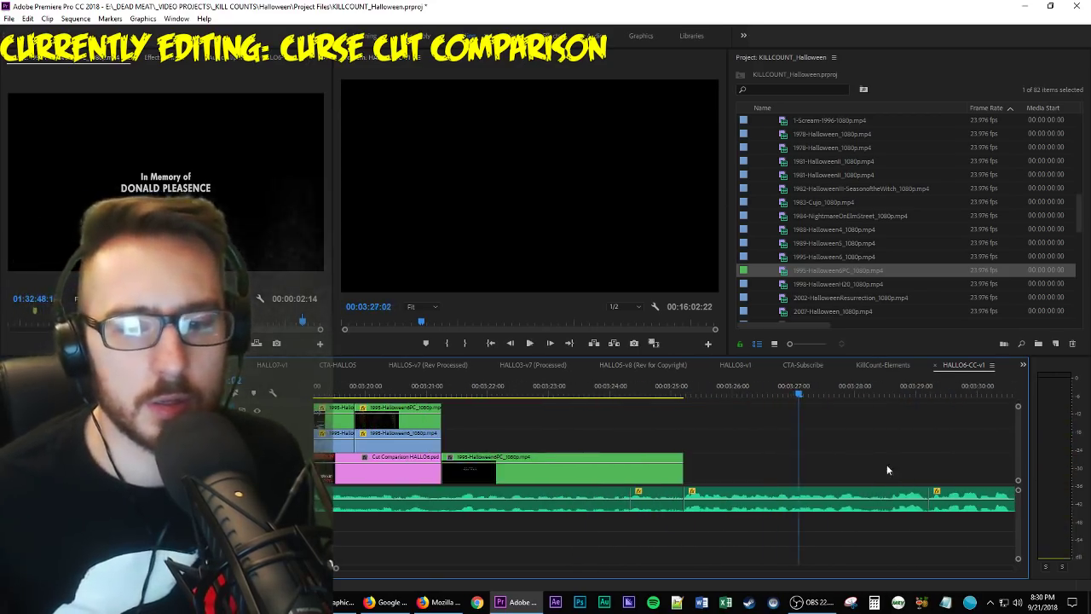
pyautogui.press('-')
pyautogui.press('-')
pyautogui.press('-')
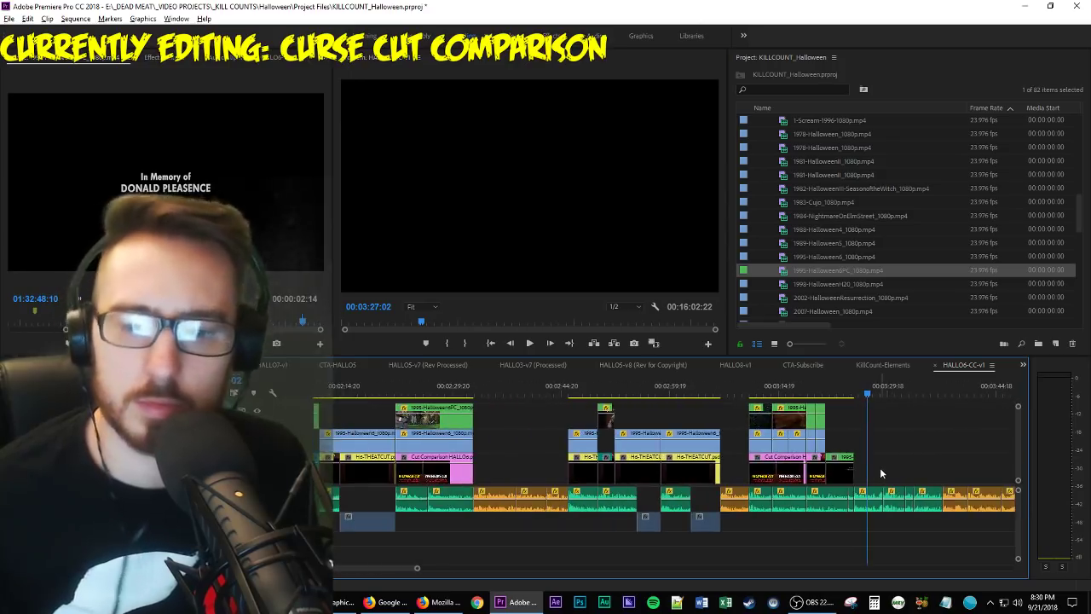
pyautogui.hscroll(2, 885, 466)
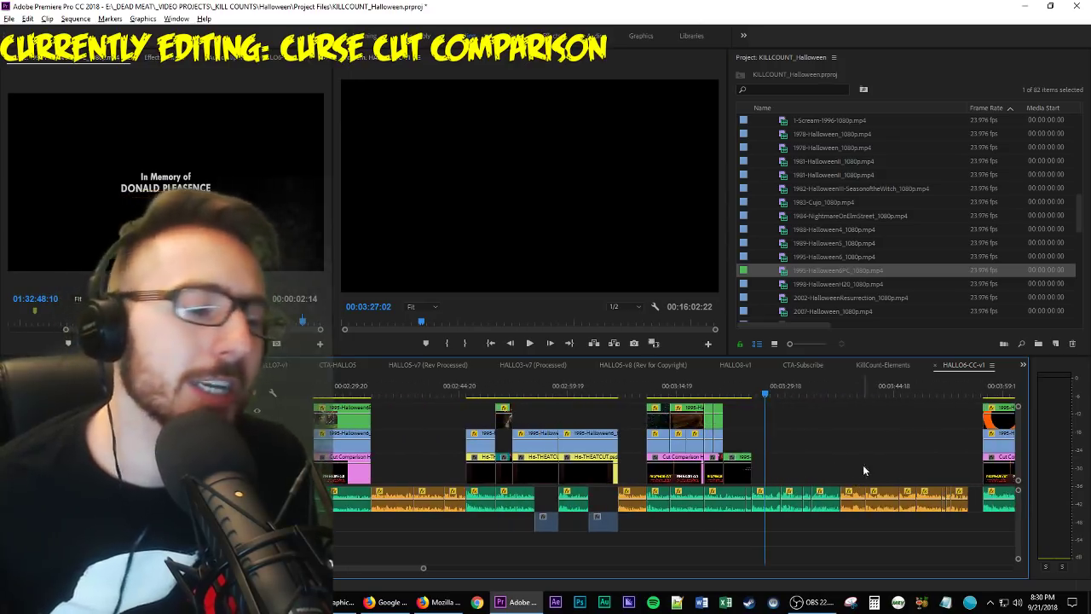
pyautogui.moveTo(587, 473); pyautogui.dragTo(788, 466)
pyautogui.press('=')
pyautogui.press('=')
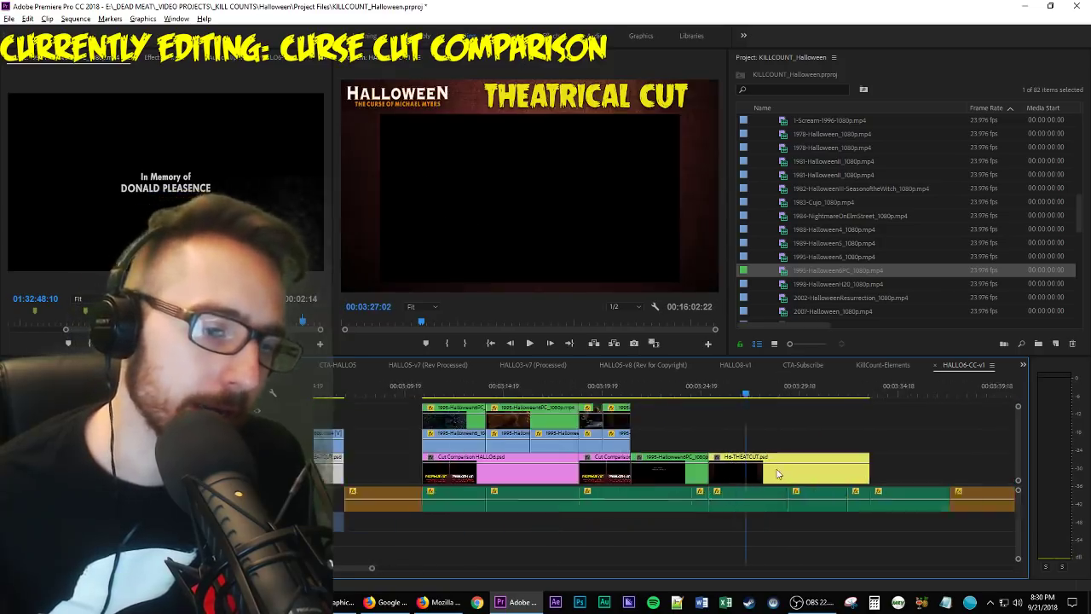
pyautogui.click(776, 437)
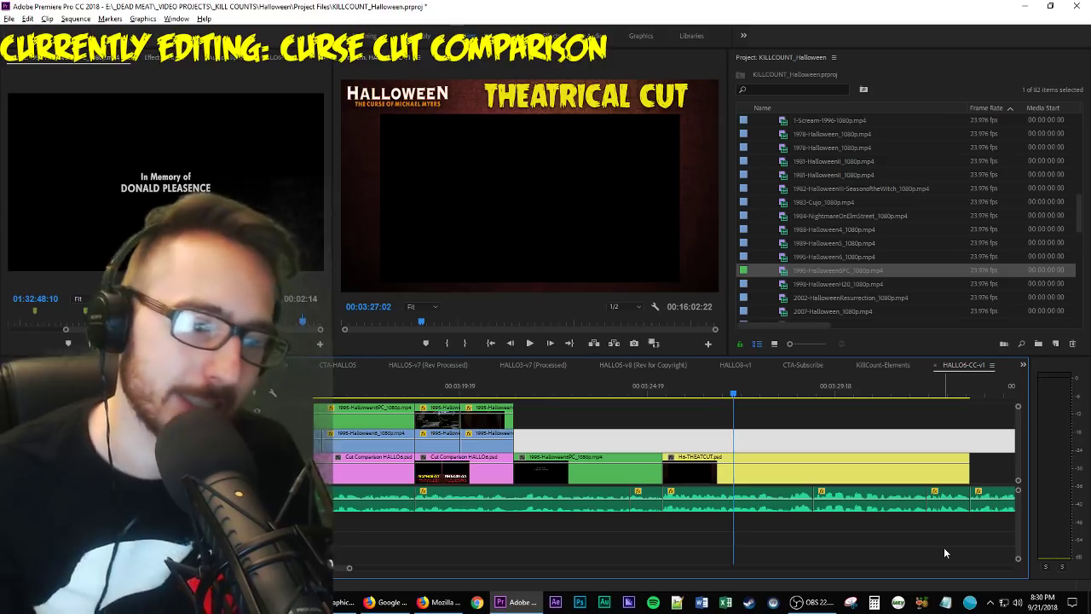
pyautogui.hotkey('ctrl', 's')
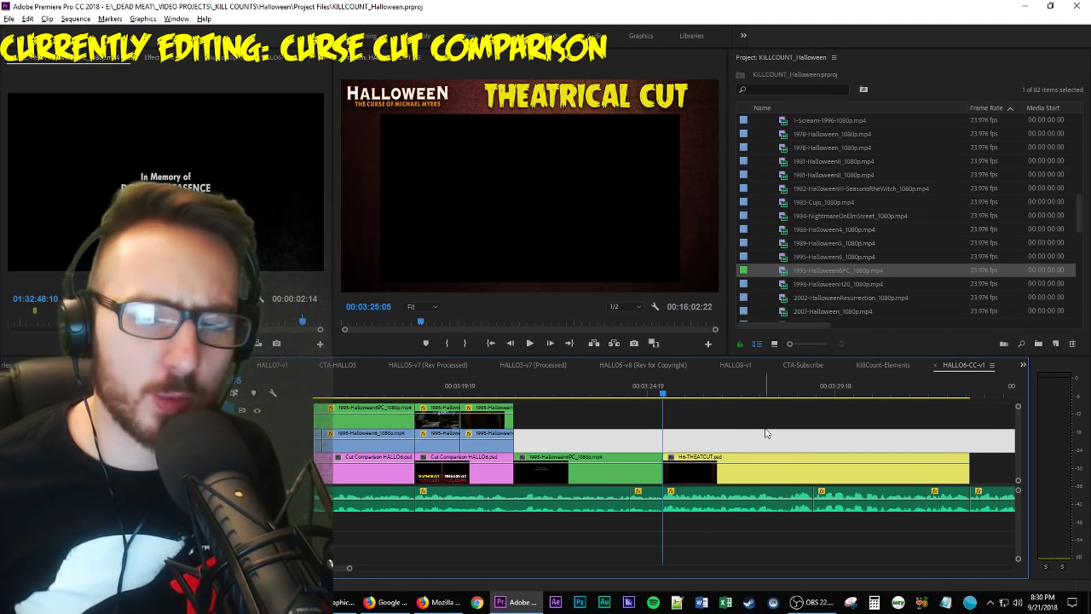
# Mark the theatrical cut's office close-ups, ending at 01:10:06:06, and place the clip above the theatrical title from 03:25:05.
pyautogui.press('-')
pyautogui.press('-')
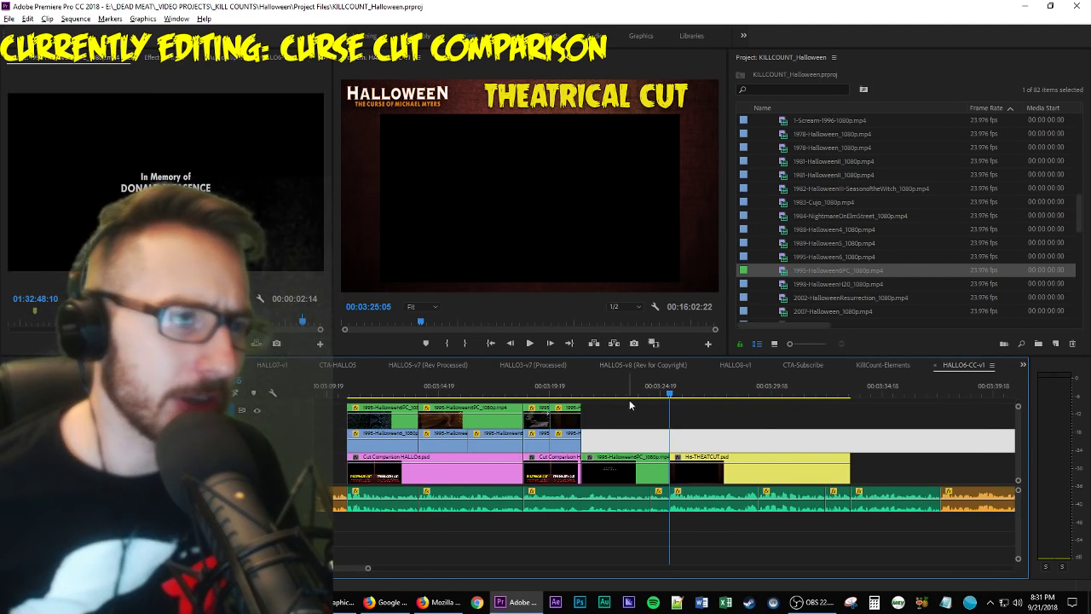
pyautogui.press('space')
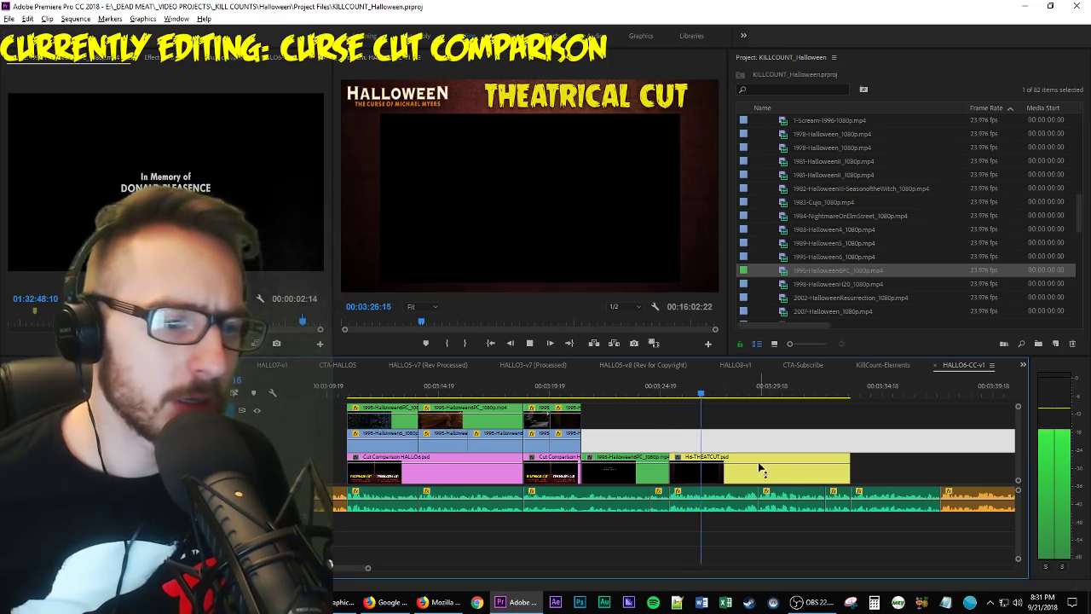
pyautogui.press('space')
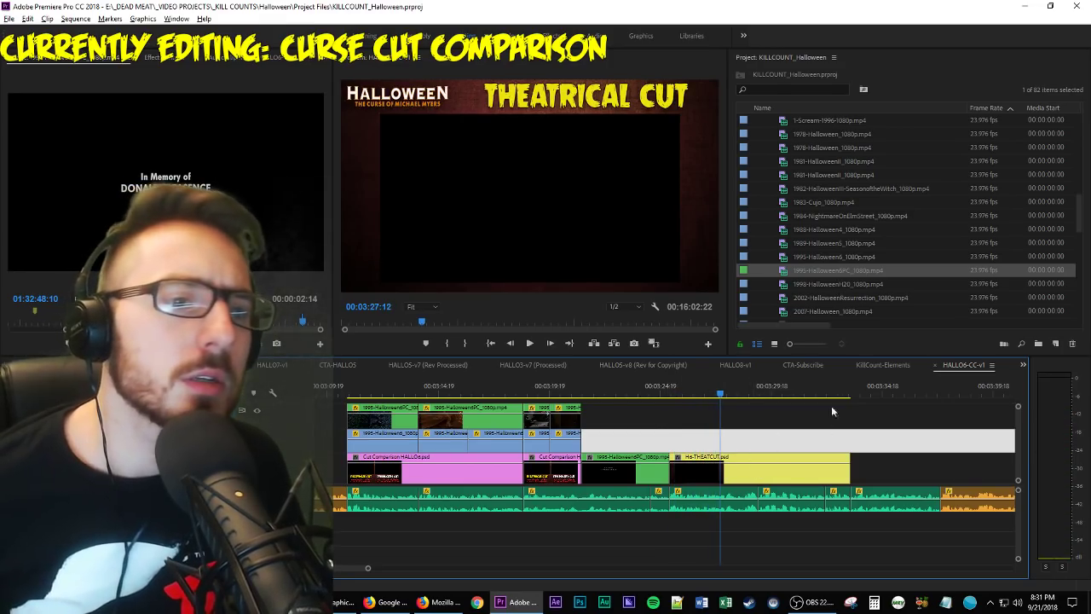
pyautogui.doubleClick(861, 256)
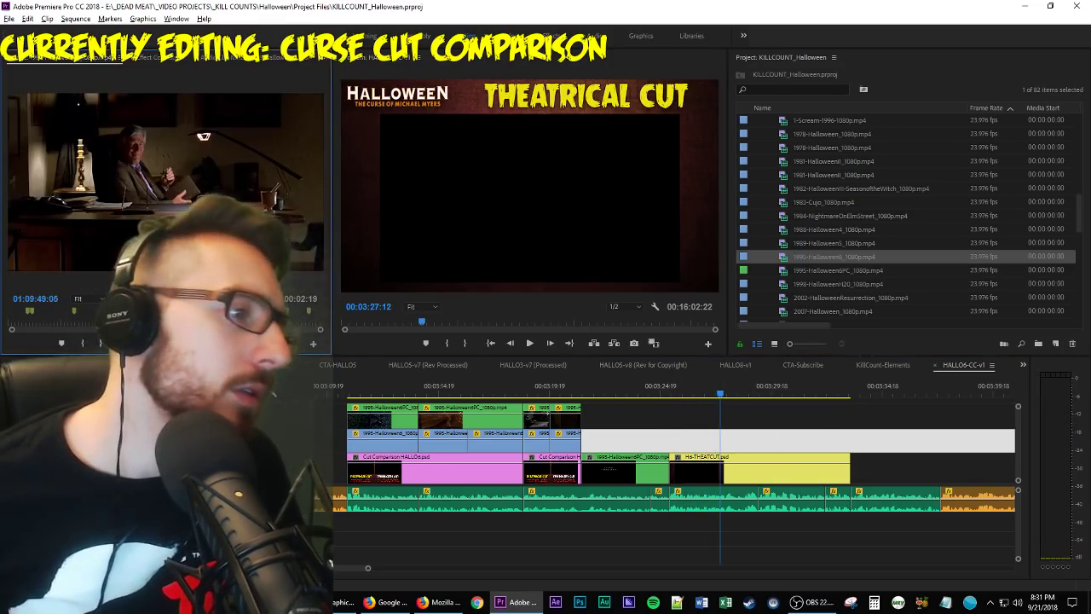
pyautogui.press('space')
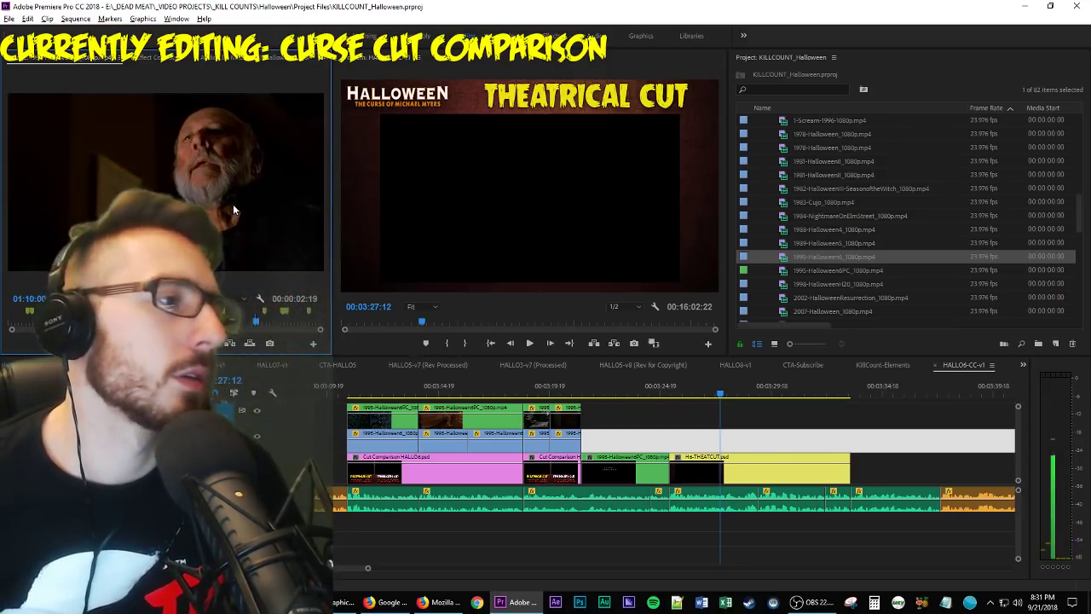
pyautogui.press('i')
pyautogui.press('i')
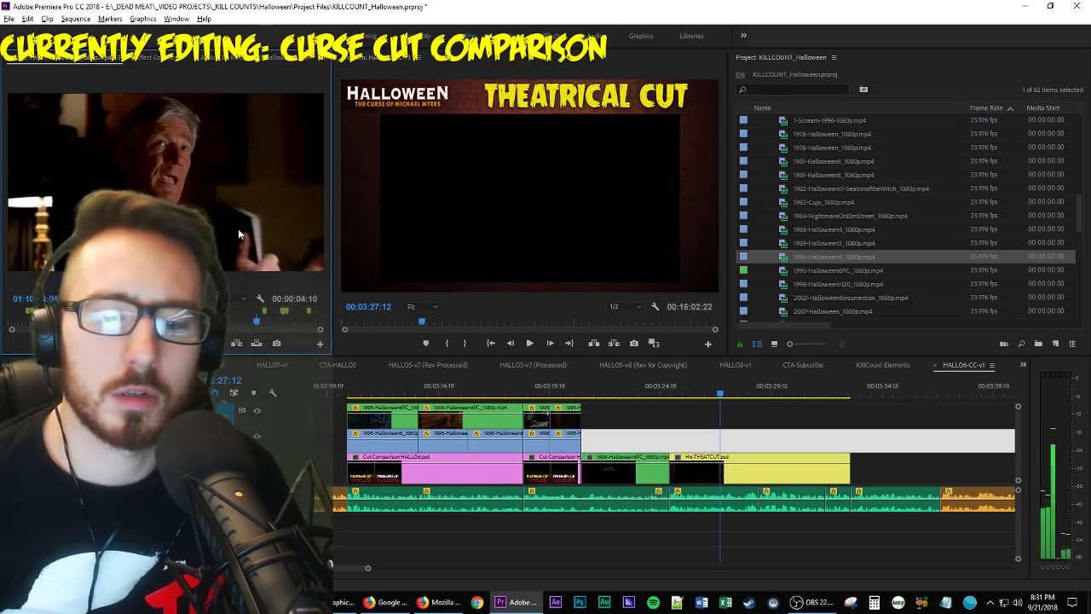
pyautogui.press('o')
pyautogui.moveTo(238, 228); pyautogui.dragTo(671, 441)
# Play the new theatrical office clip over its title to check its timing against the narration.
pyautogui.press('space')
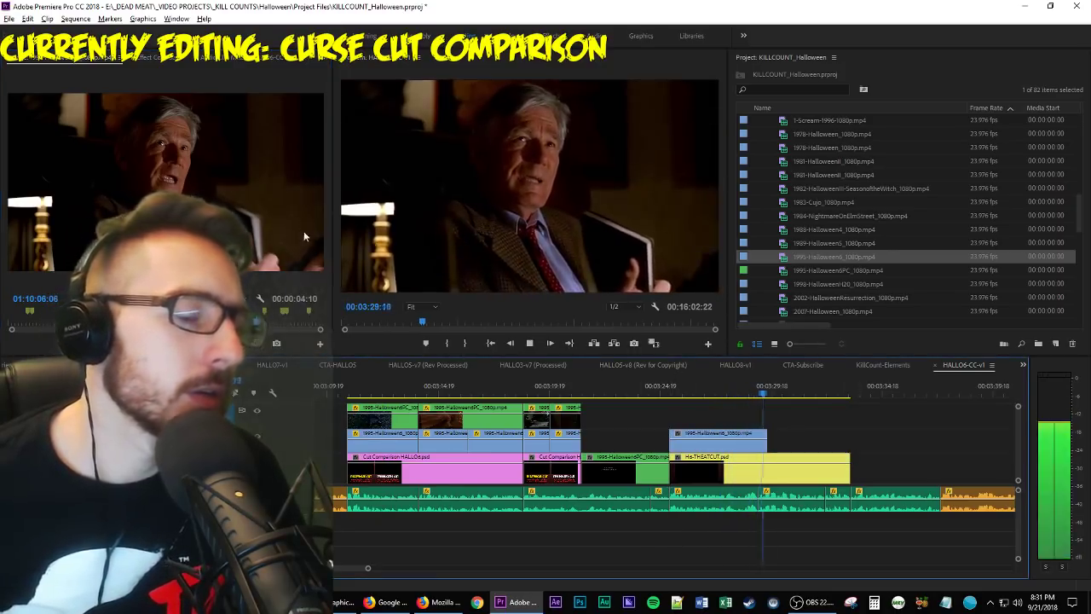
pyautogui.press('space')
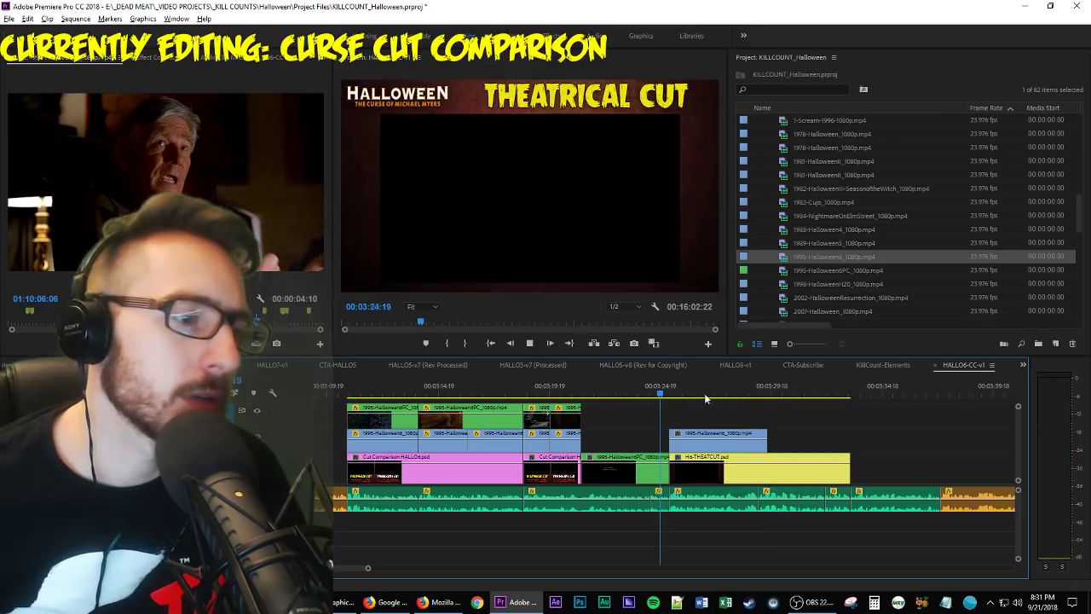
pyautogui.click(705, 393)
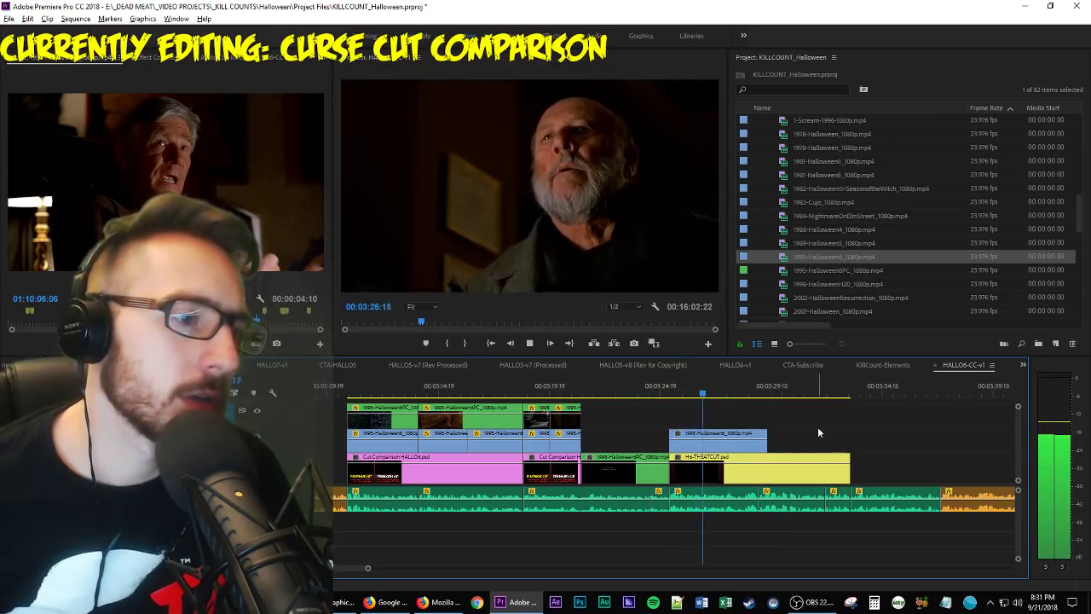
# Replay the theatrical office clip against the narration, and cut off the clip and its title at 03:29:05.
pyautogui.press('space')
pyautogui.press('space')
pyautogui.click(700, 393)
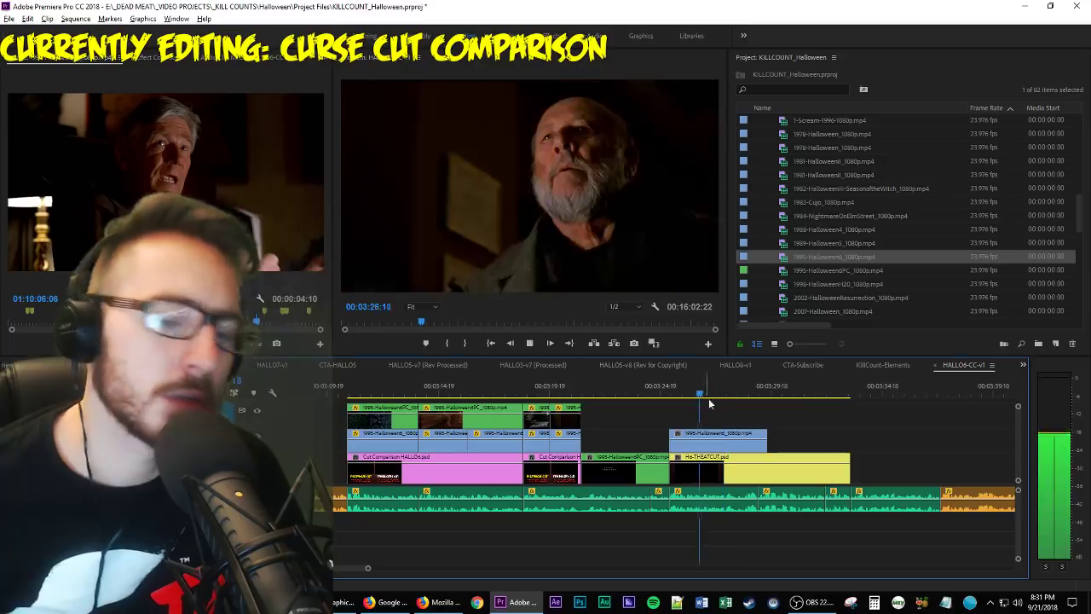
pyautogui.press('space')
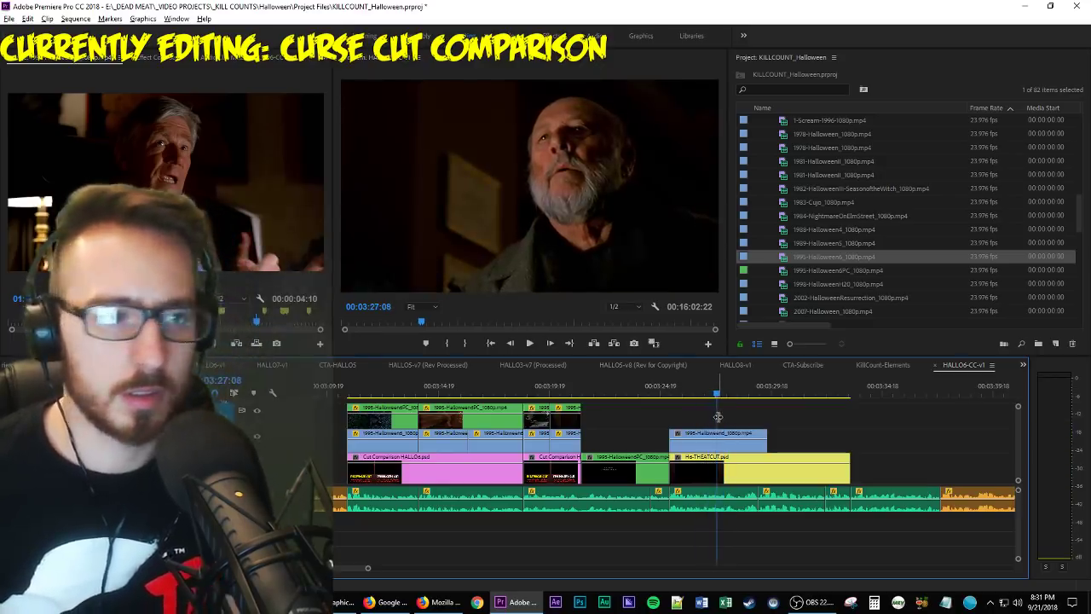
pyautogui.click(727, 442)
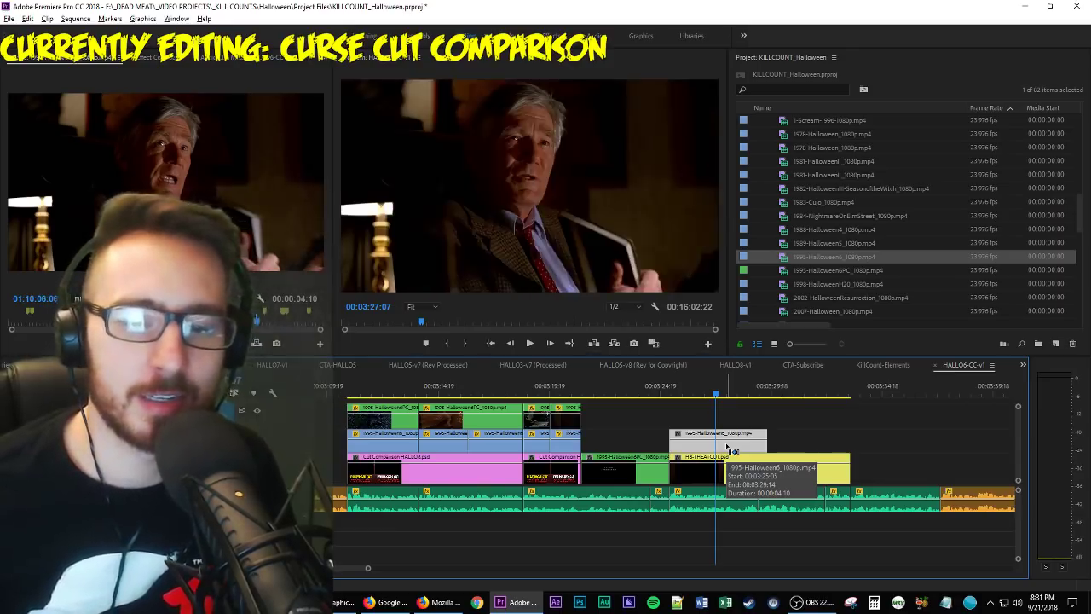
pyautogui.hotkey('shift', 'k')
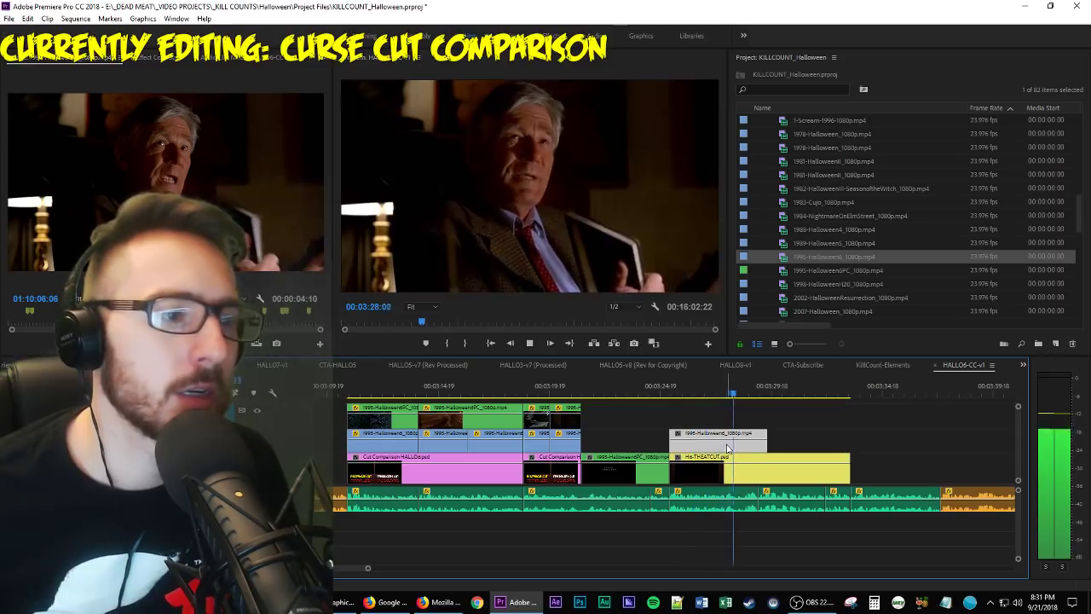
pyautogui.press('space')
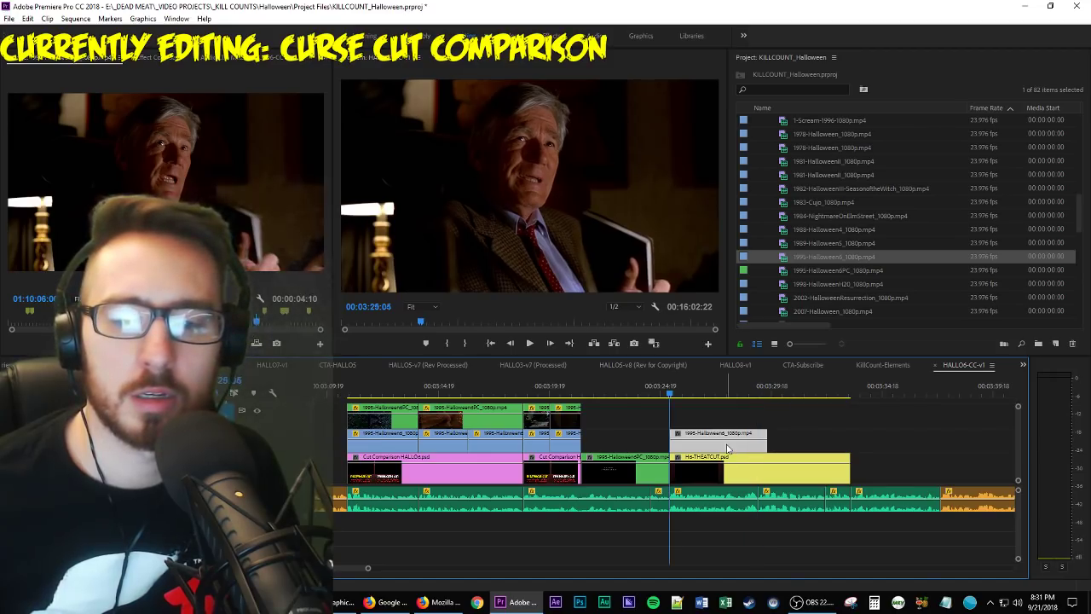
pyautogui.press('space')
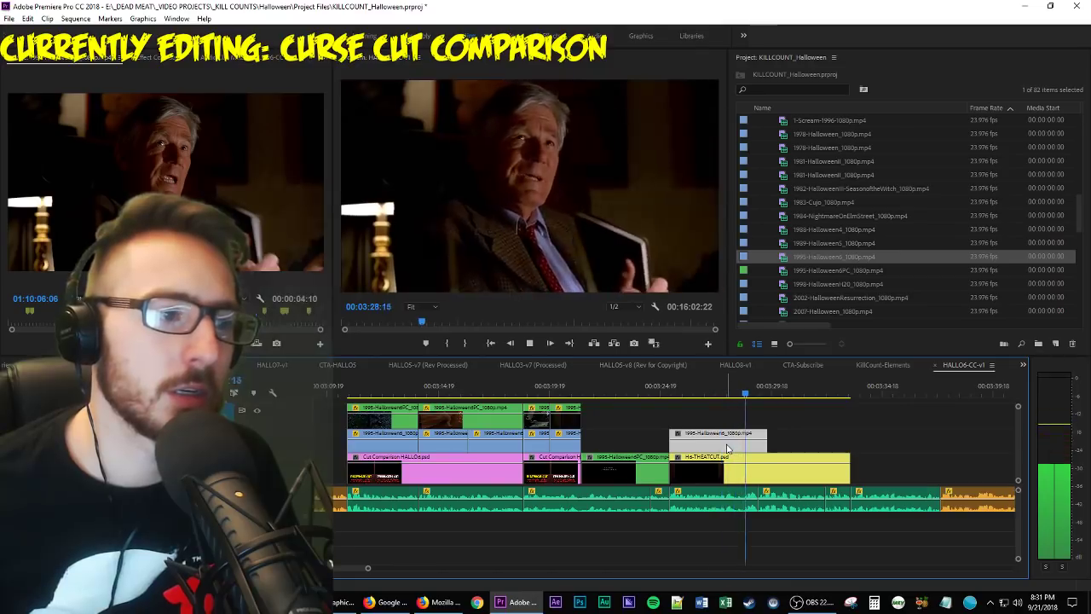
pyautogui.press('space')
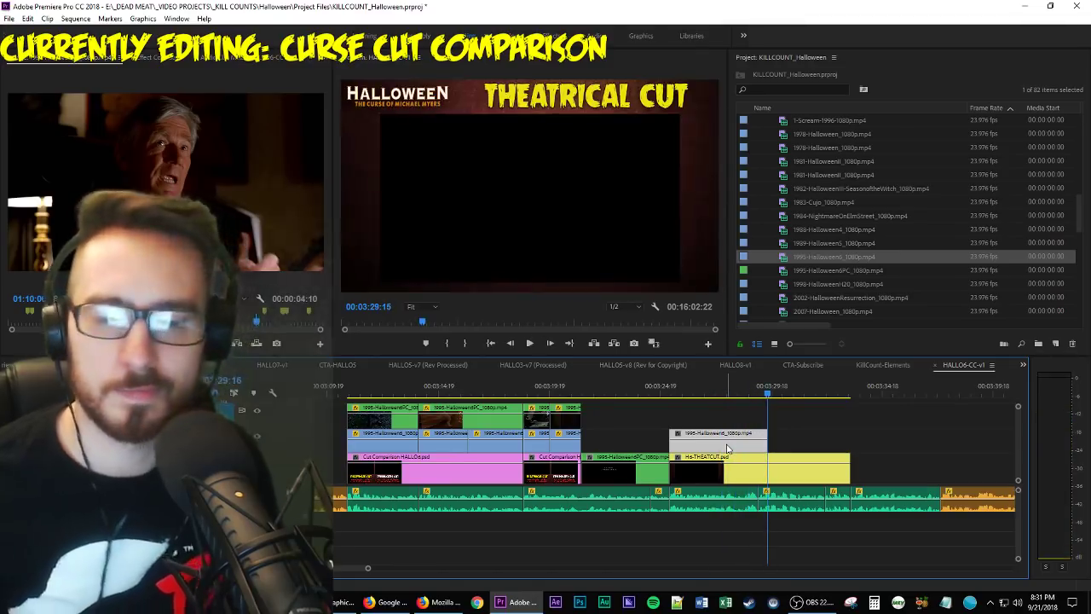
pyautogui.hotkey('shift', 'Left')
pyautogui.hotkey('shift', 'Left')
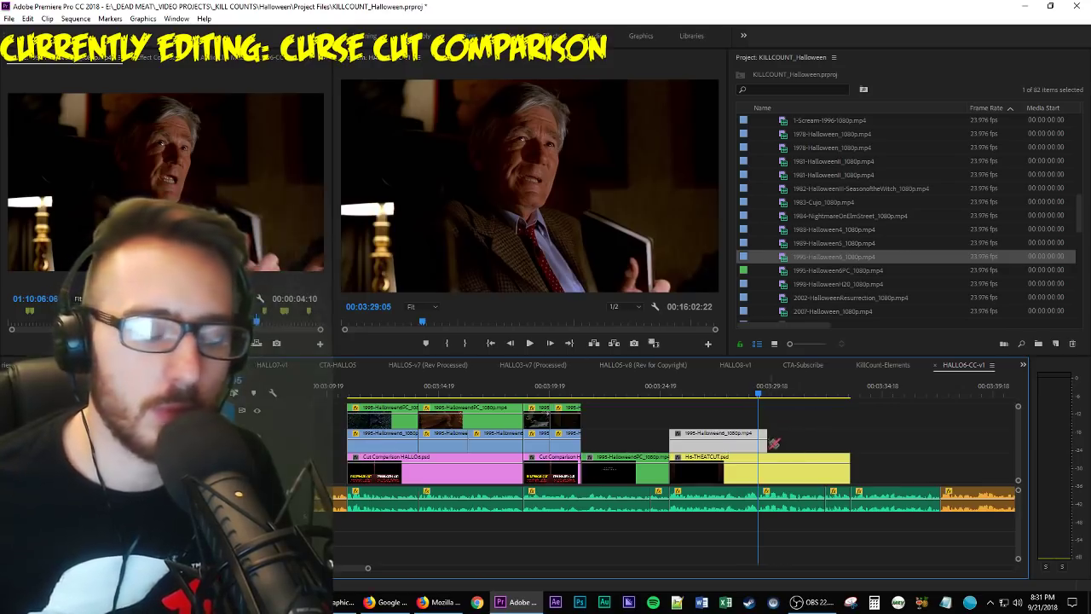
pyautogui.press('Delete')
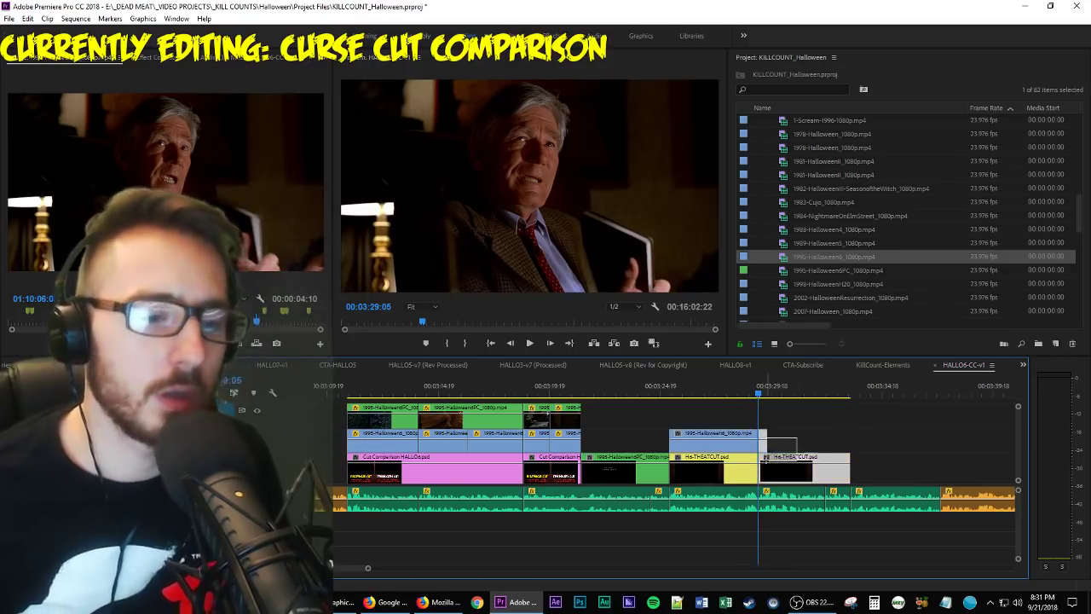
# Duplicate the Cut Comparison HALLO6.psd title at 03:29:05 and extend it to the narration break at 03:37:10.
pyautogui.press('Up')
pyautogui.press('space')
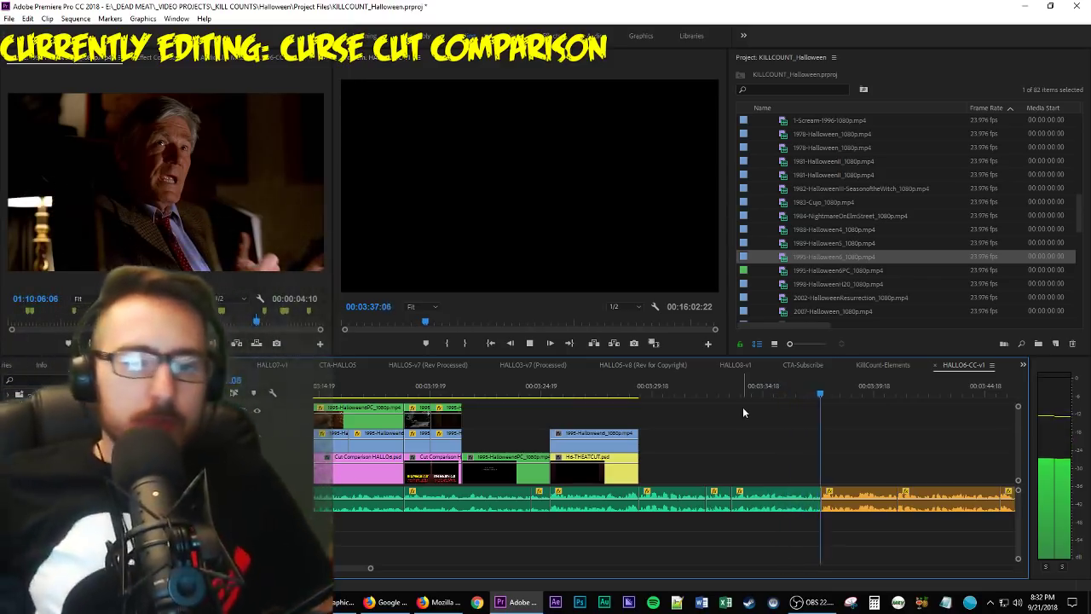
pyautogui.press('Up')
pyautogui.press('Up')
pyautogui.press('Up')
pyautogui.press('Up')
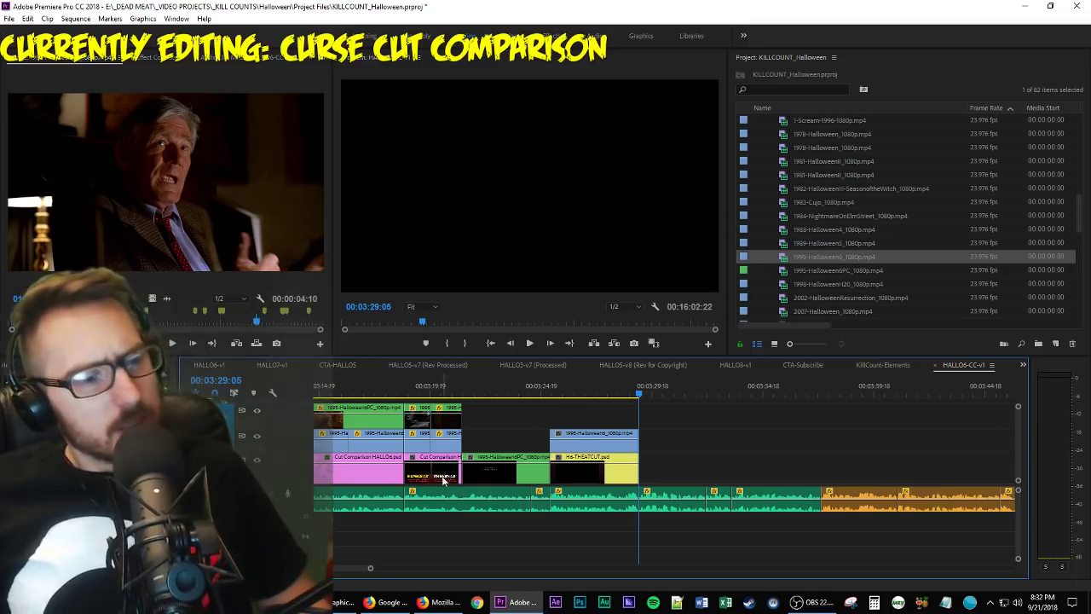
pyautogui.hotkey('ctrl', 'v')
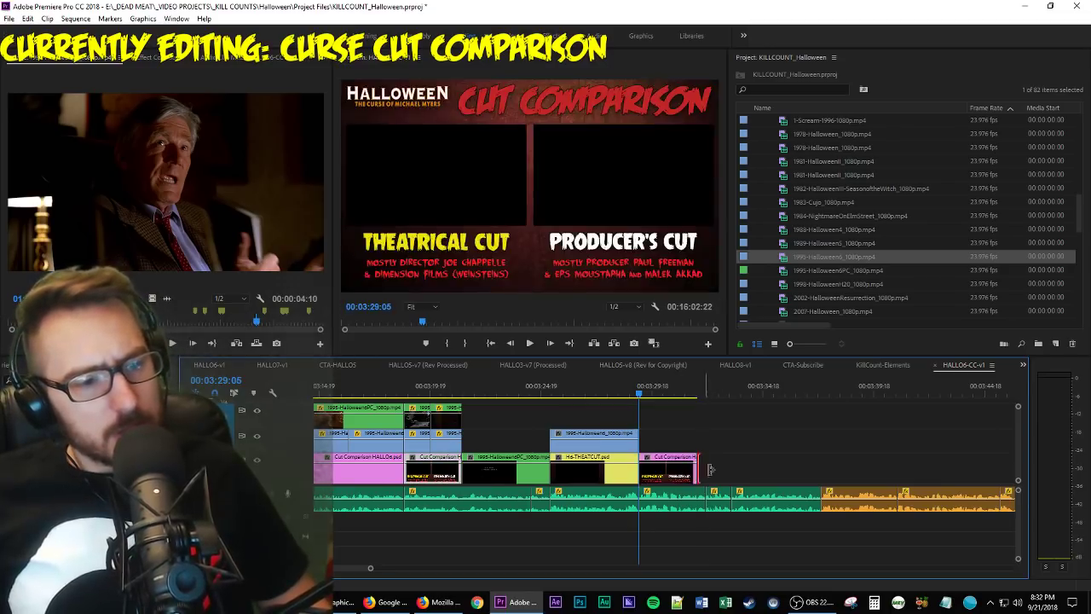
pyautogui.moveTo(698, 467); pyautogui.dragTo(821, 464)
pyautogui.press('space')
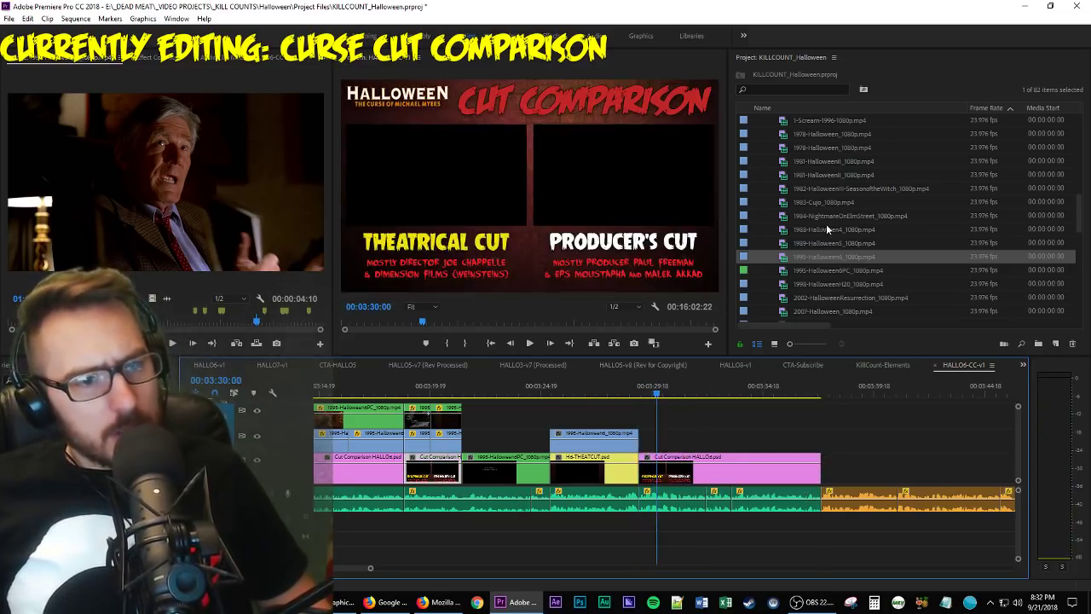
# Mark the theatrical cut's hospital attack shots, ending at 01:17:25:13, and place the clip above the comparison title from 03:29:05.
pyautogui.click(617, 389)
pyautogui.click(597, 435)
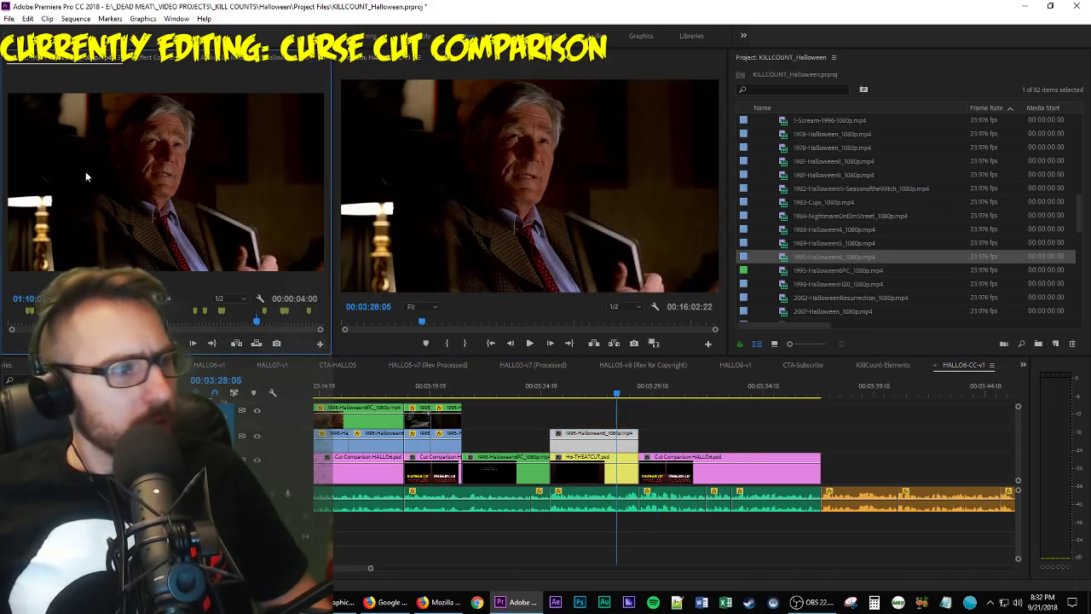
pyautogui.click(273, 322)
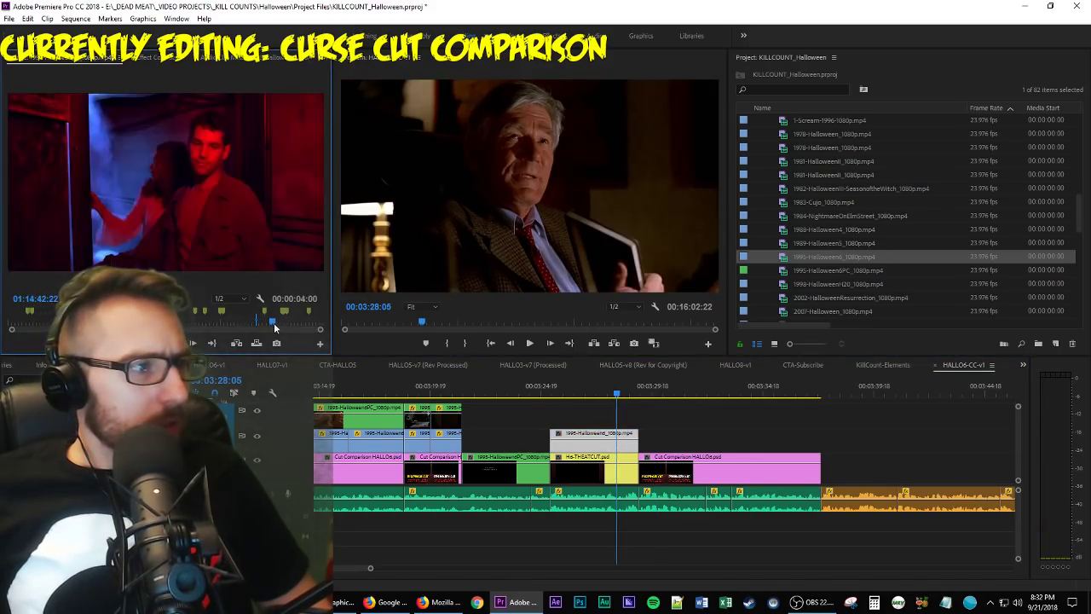
pyautogui.press('space')
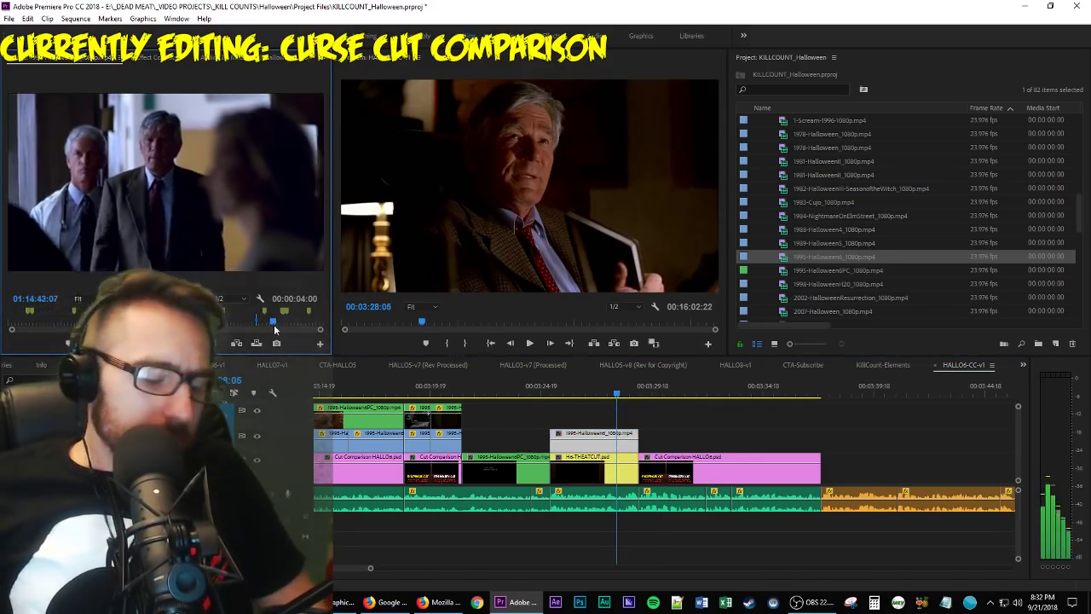
pyautogui.press('l')
pyautogui.press('l')
pyautogui.press('l')
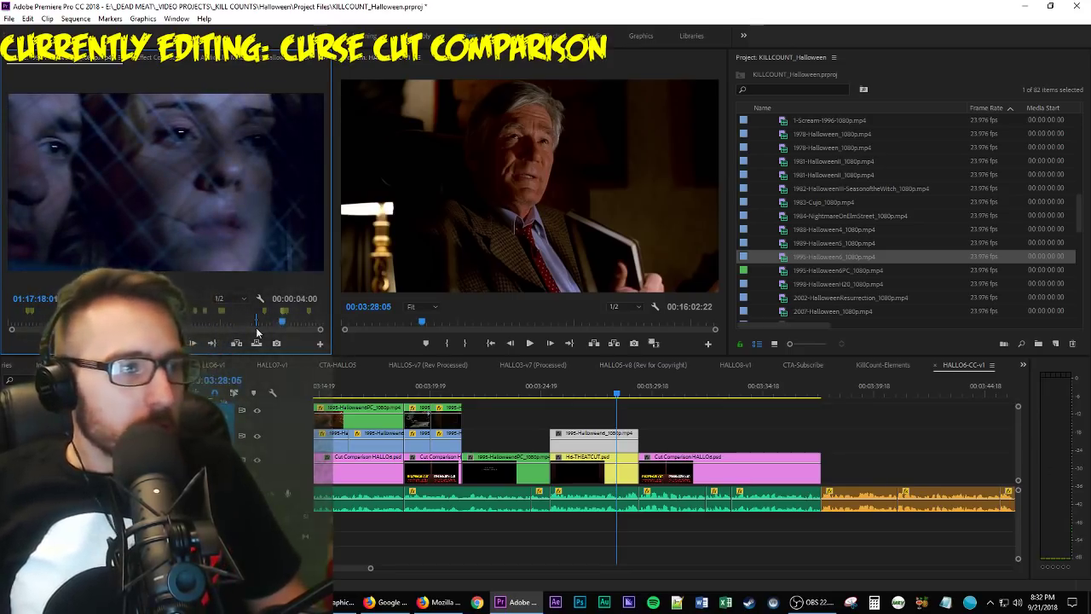
pyautogui.press('i')
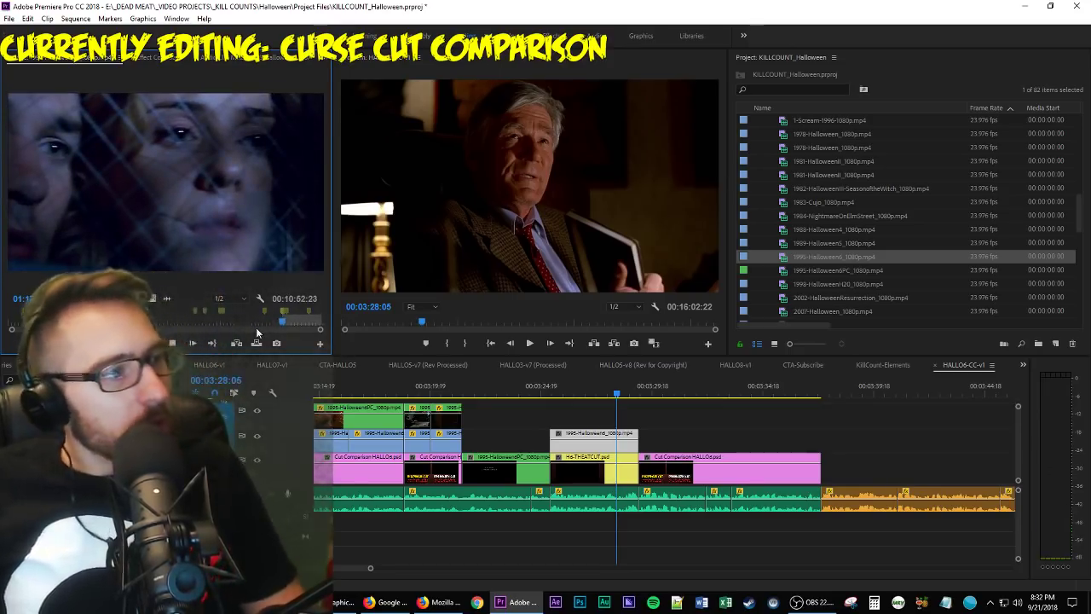
pyautogui.press('space')
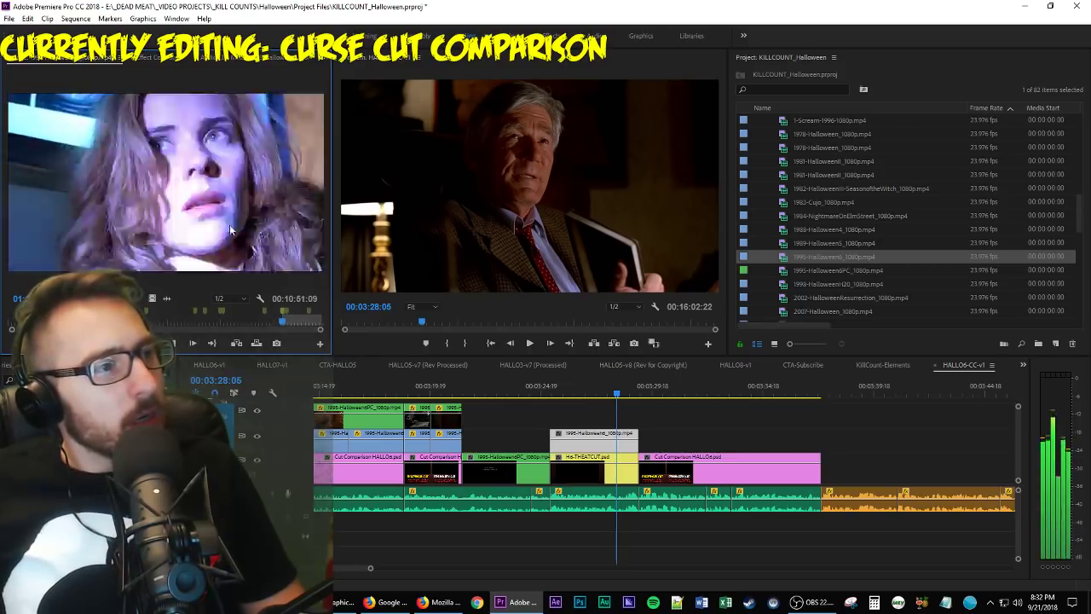
pyautogui.press('o')
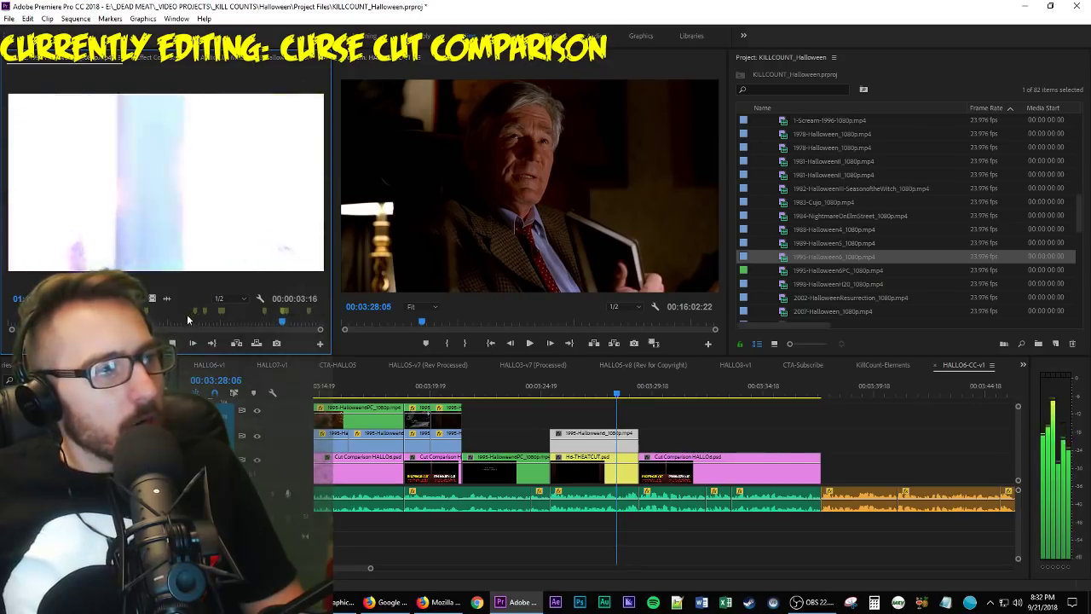
pyautogui.moveTo(151, 298); pyautogui.dragTo(680, 435)
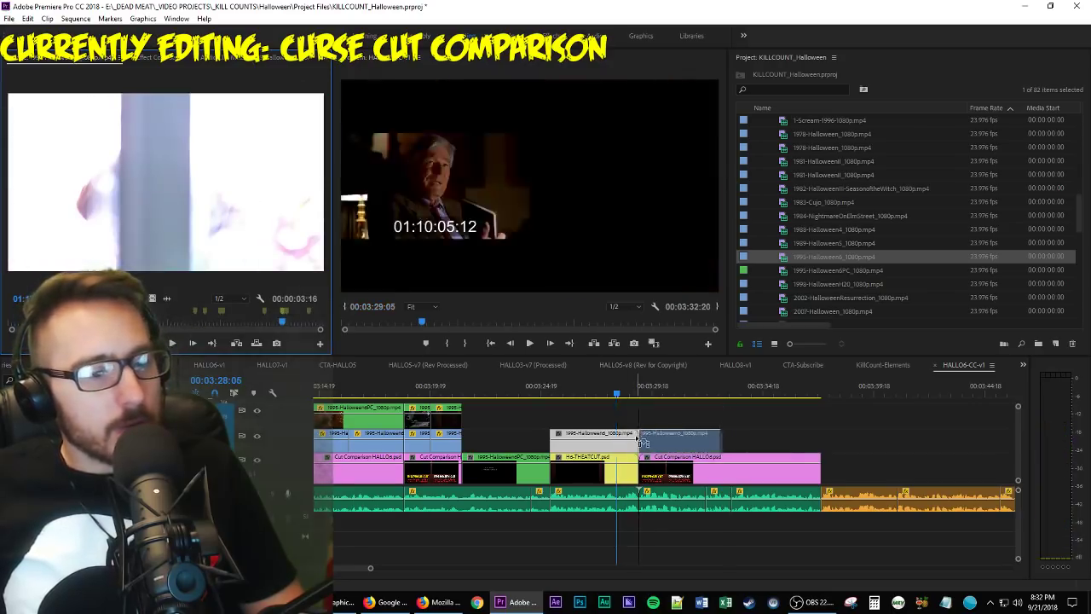
# Play the hospital clip against the narration and extend its end past the comparison title to 03:38:18.
pyautogui.press('space')
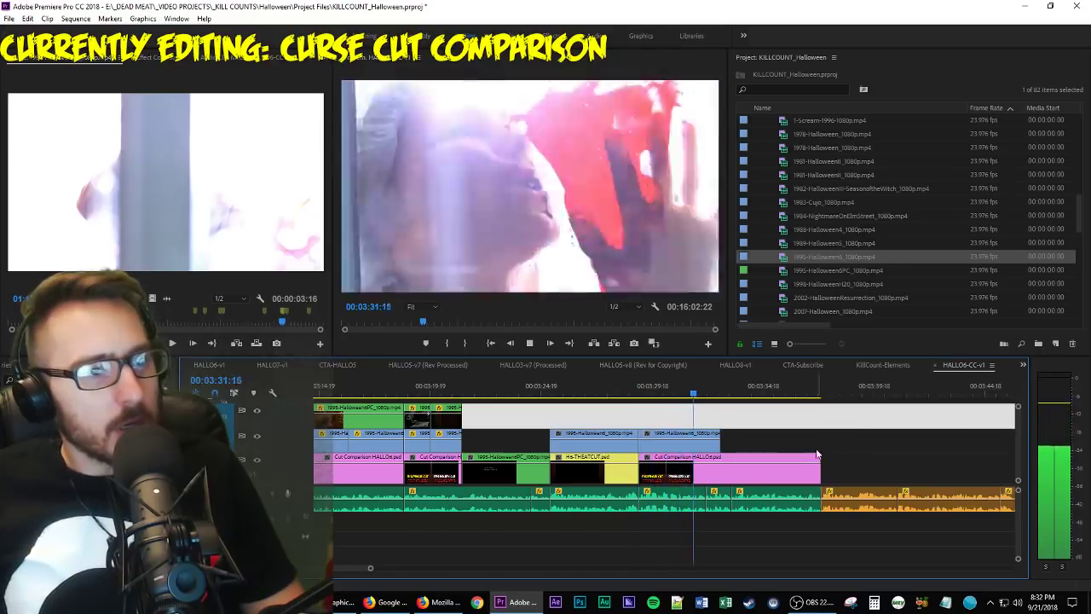
pyautogui.press('space')
pyautogui.moveTo(726, 439); pyautogui.dragTo(815, 442)
pyautogui.press('space')
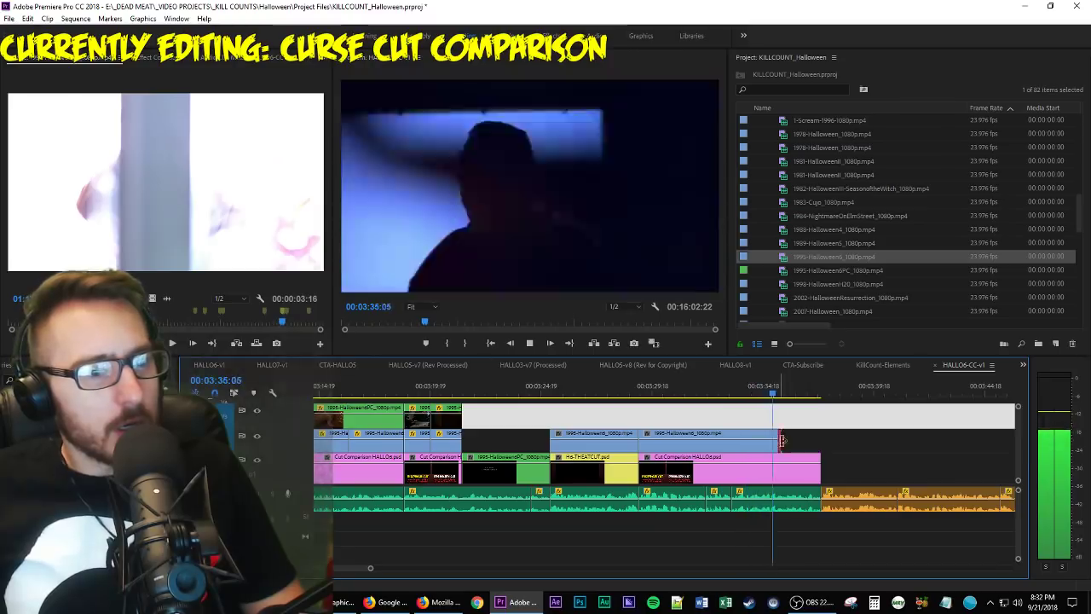
pyautogui.moveTo(777, 440); pyautogui.dragTo(850, 443)
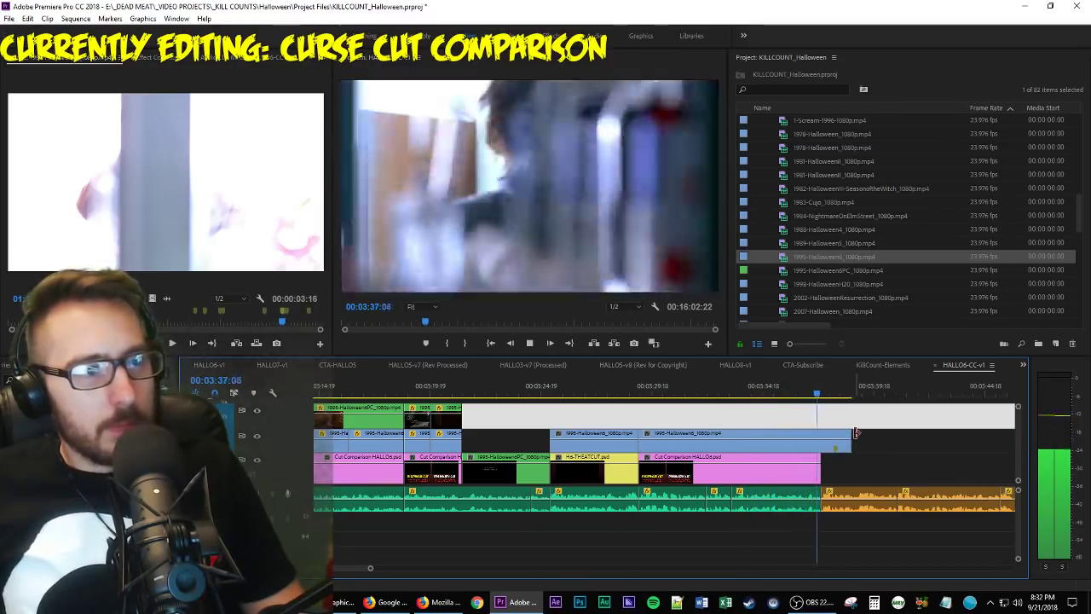
pyautogui.press('space')
# Split the extended hospital clip at 03:35:19 and slip the second part to the bright, blurred attack shot.
pyautogui.click(819, 395)
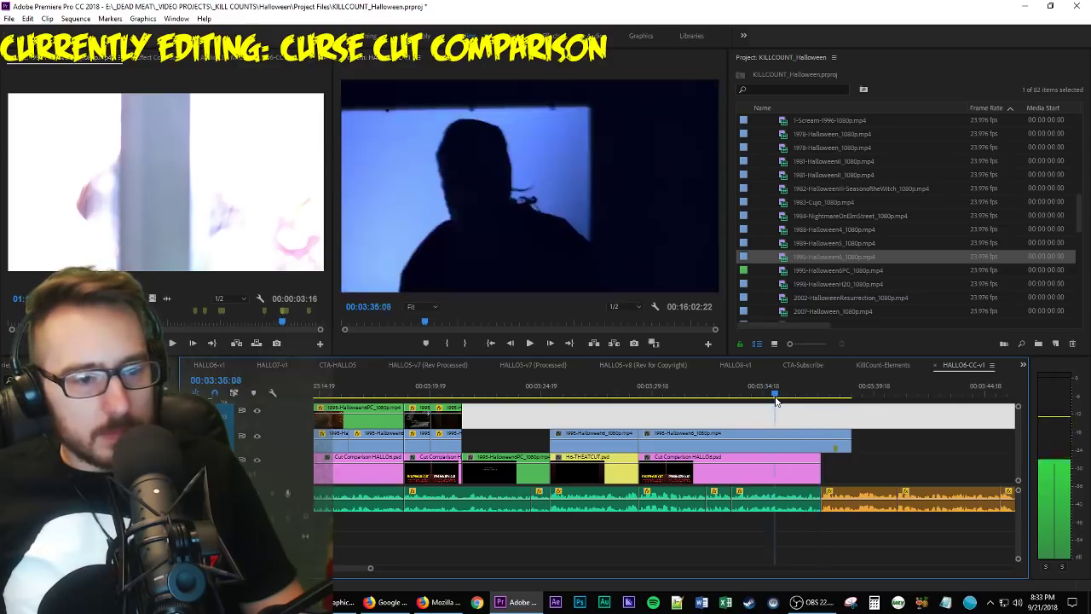
pyautogui.click(784, 397)
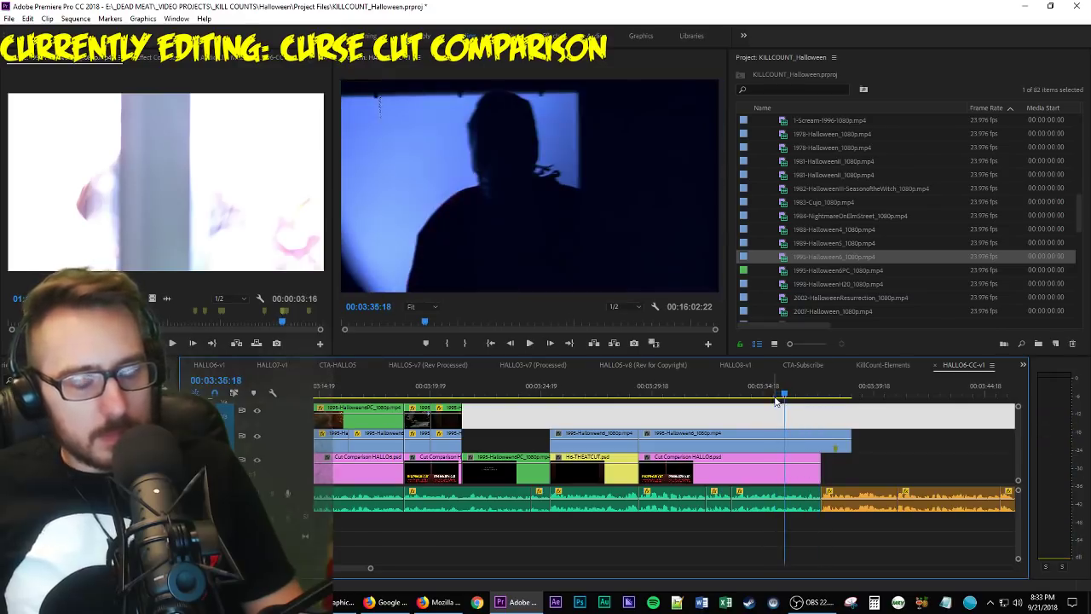
pyautogui.click(792, 445)
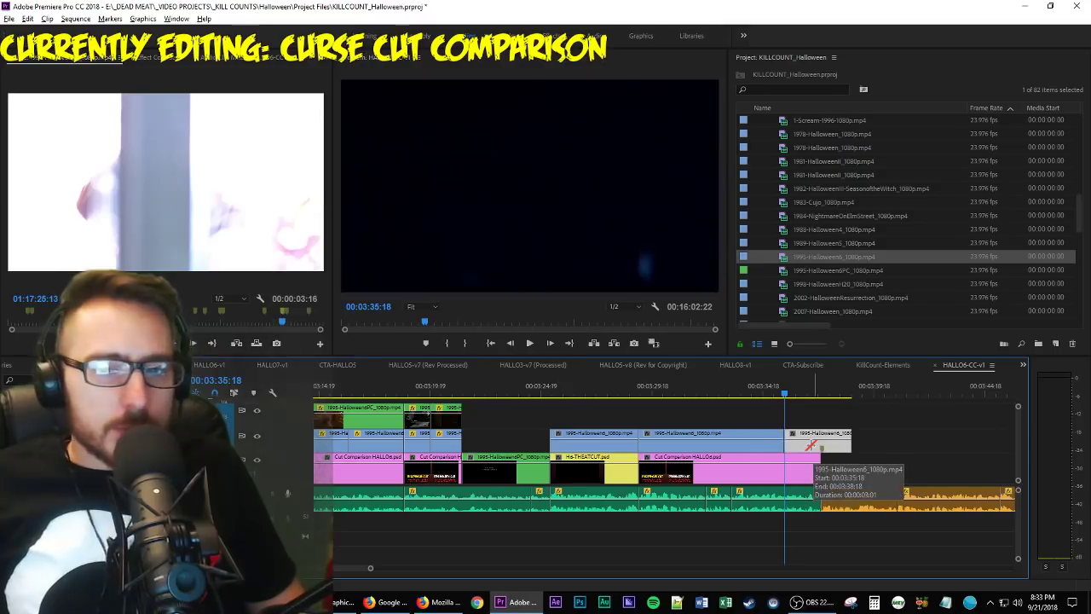
pyautogui.press('space')
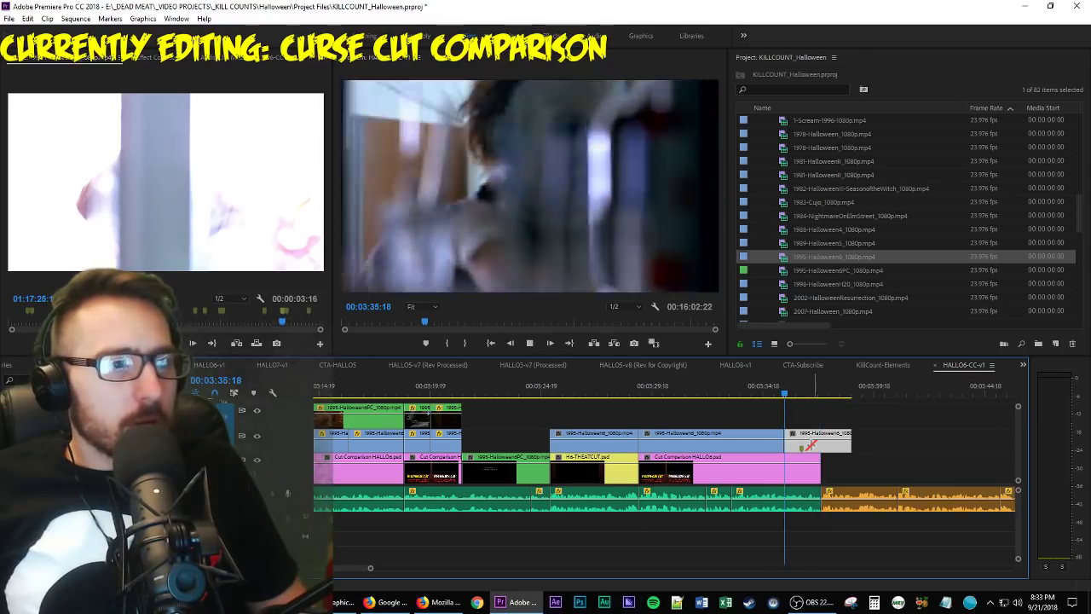
# Trim the second hospital clip to end with the comparison title at 03:37:10.
pyautogui.press('space')
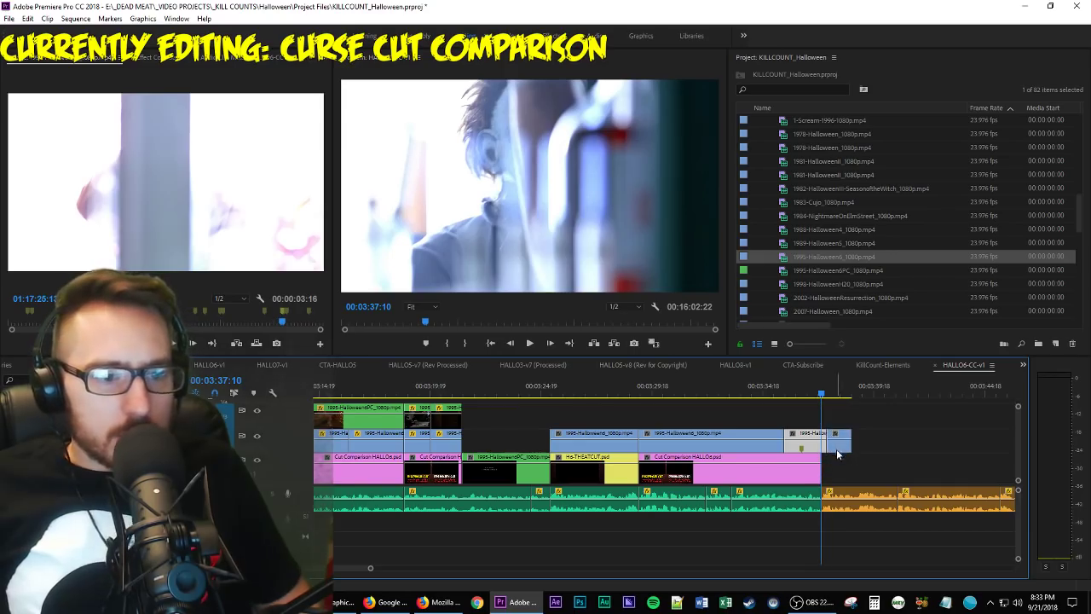
pyautogui.moveTo(835, 445); pyautogui.dragTo(827, 445)
pyautogui.press('j')
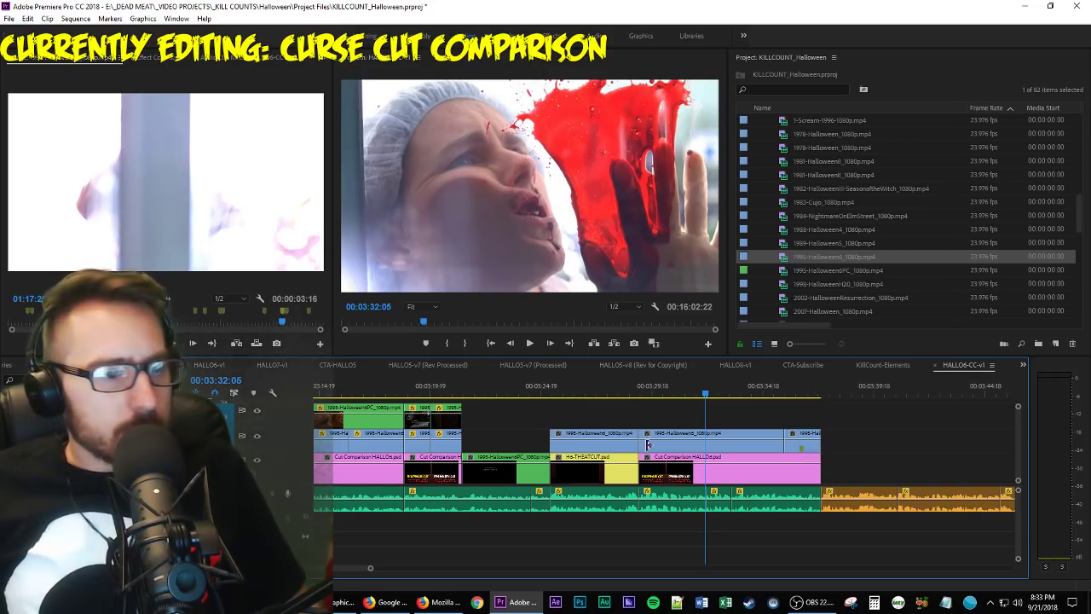
# Apply the earlier theatrical clip's Motion settings (position 960, 602 and scale 79) to the office clip at 03:25:05.
pyautogui.click(579, 462)
pyautogui.scroll(5, 546, 461)
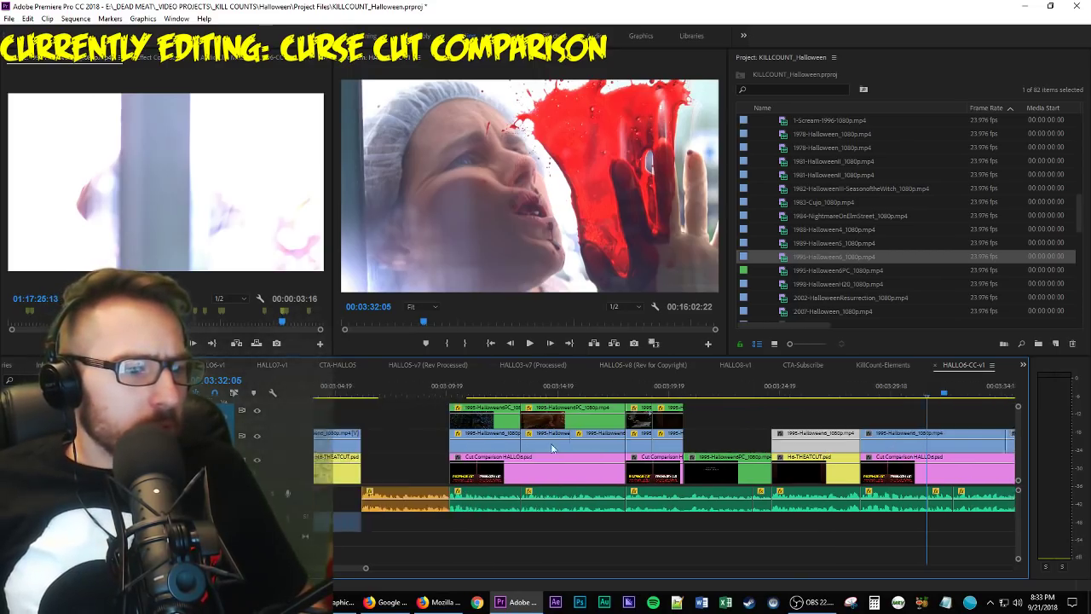
pyautogui.press('-')
pyautogui.press('-')
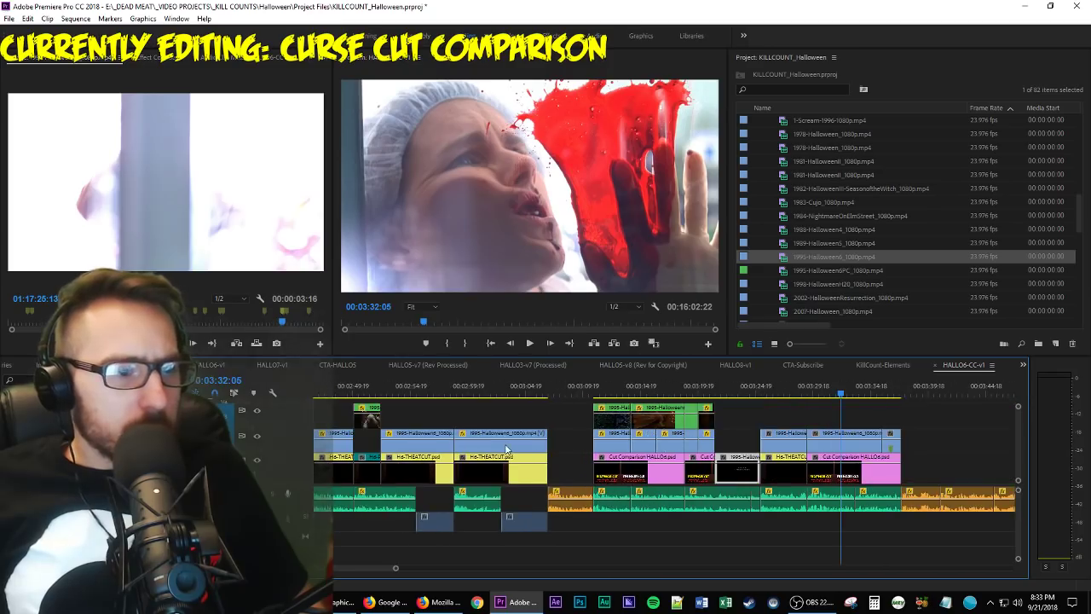
pyautogui.click(145, 57)
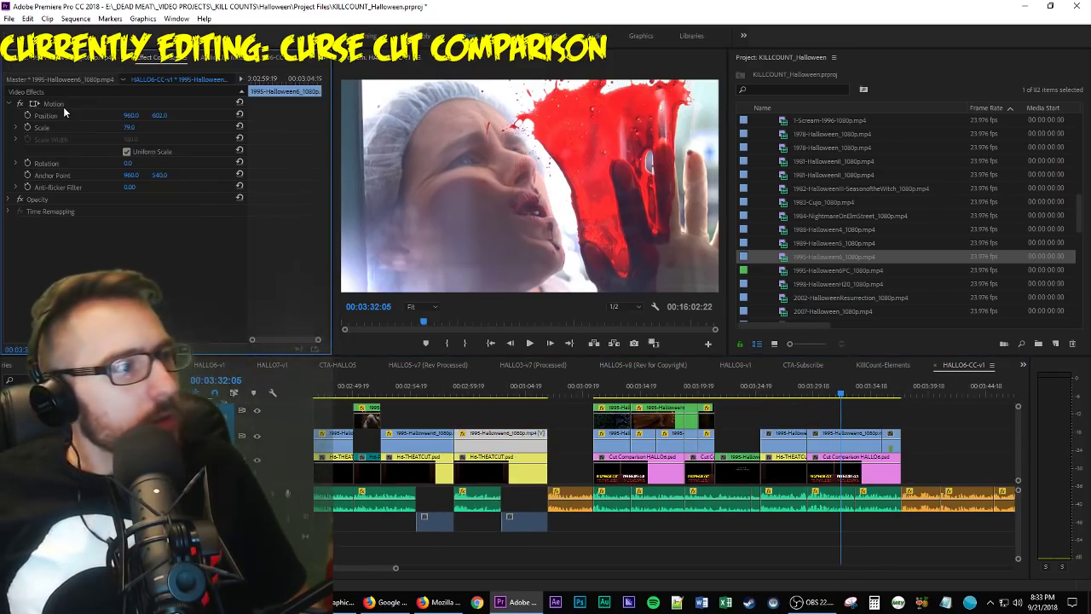
pyautogui.click(792, 445)
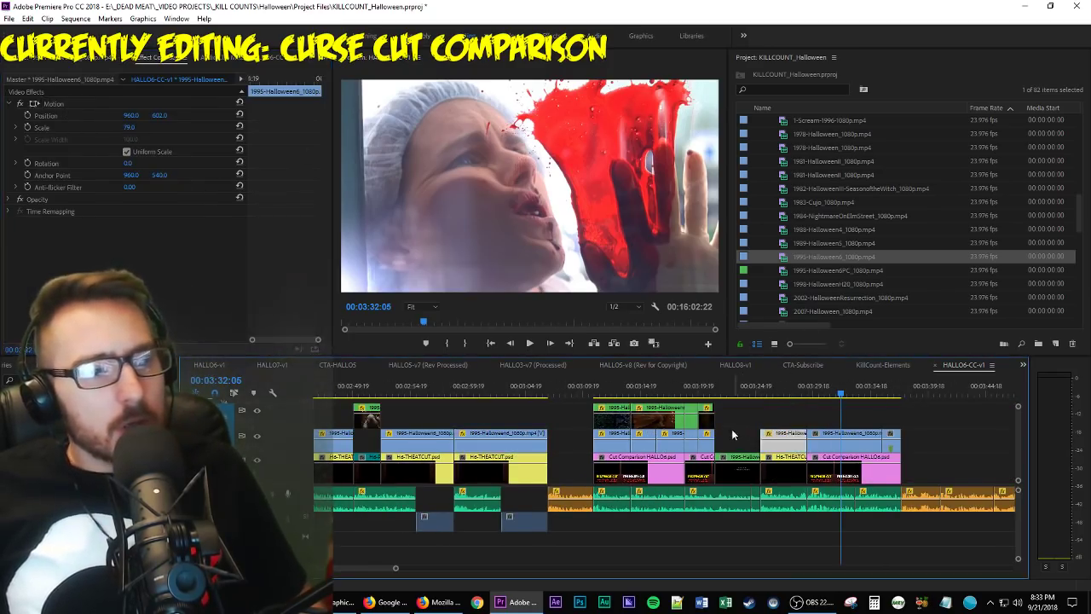
# Apply the earlier theatrical clip's Motion settings (position 486, 484.3 and scale 47) to the two hospital clips over the comparison title.
pyautogui.click(652, 440)
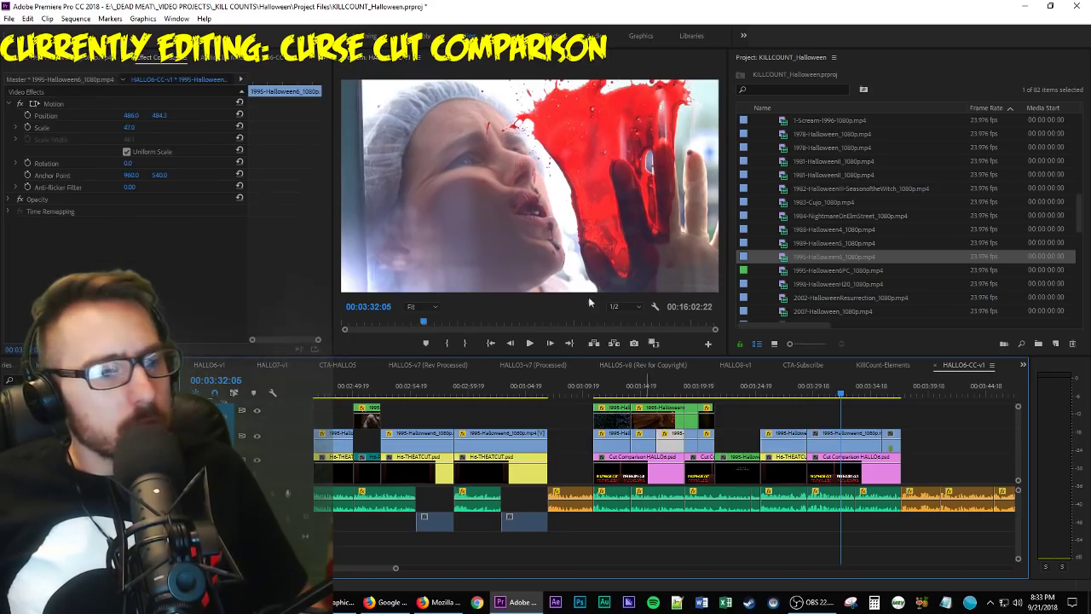
pyautogui.click(56, 115)
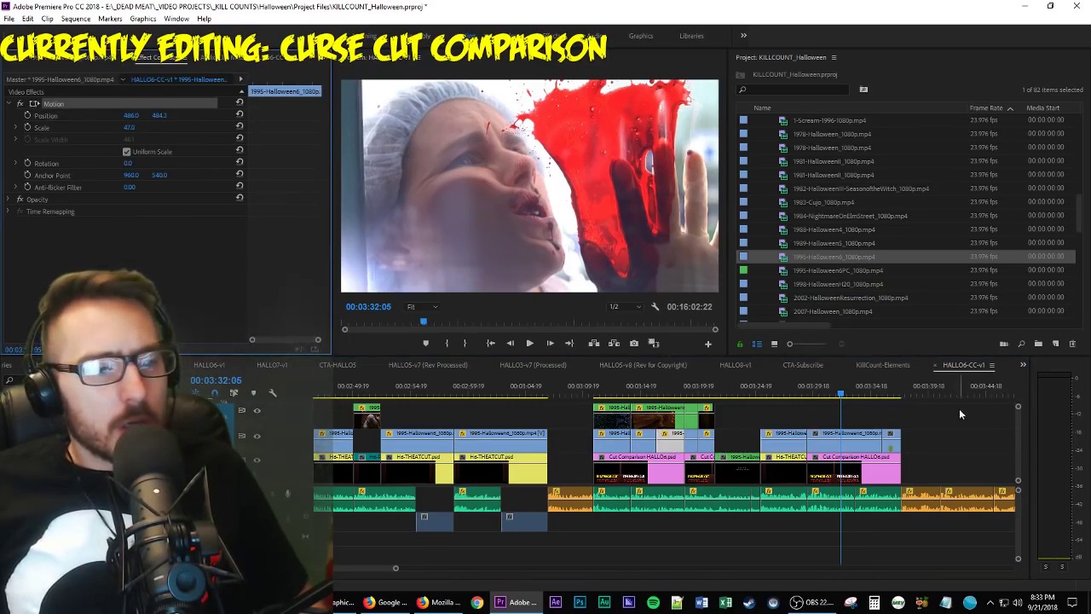
pyautogui.hotkey('ctrl', 'a')
pyautogui.scroll(-2, 937, 450)
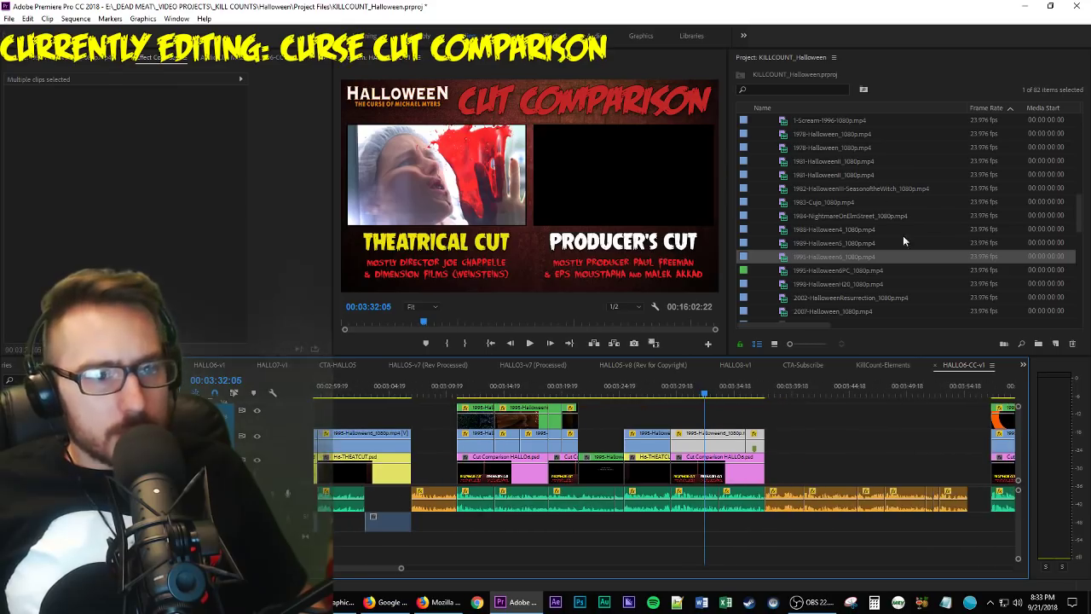
# Mark the candlelit ritual scene in 1995-Halloween6PC_1080p.mp4 and place it above the theatrical hospital clip, starting at 03:29:05.
pyautogui.doubleClick(856, 271)
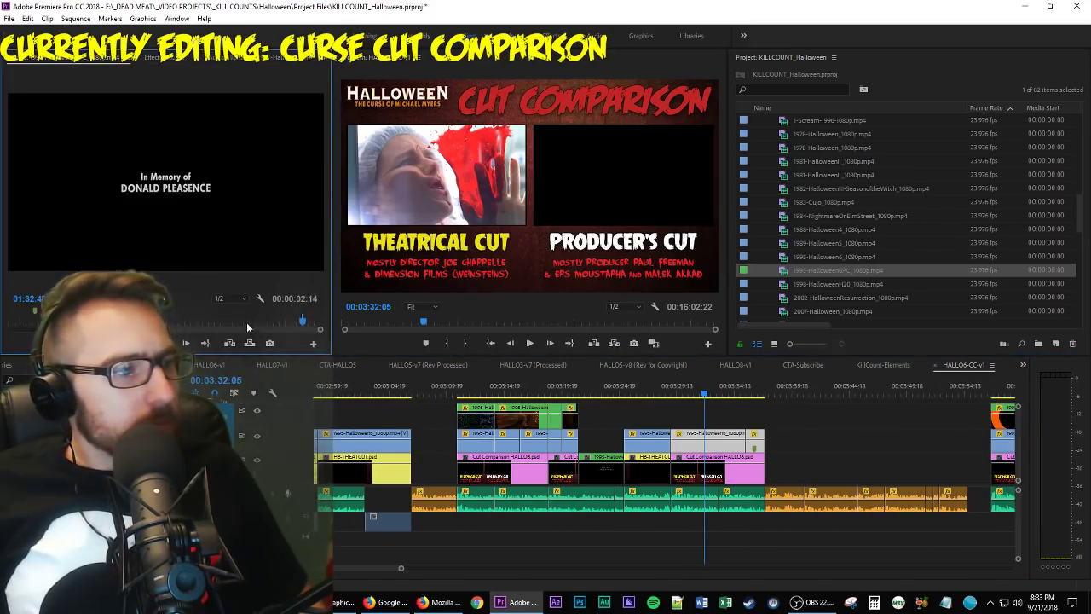
pyautogui.moveTo(248, 326)
pyautogui.mouseDown()
pyautogui.moveTo(273, 324)
pyautogui.moveTo(263, 331)
pyautogui.mouseUp()
pyautogui.press('space')
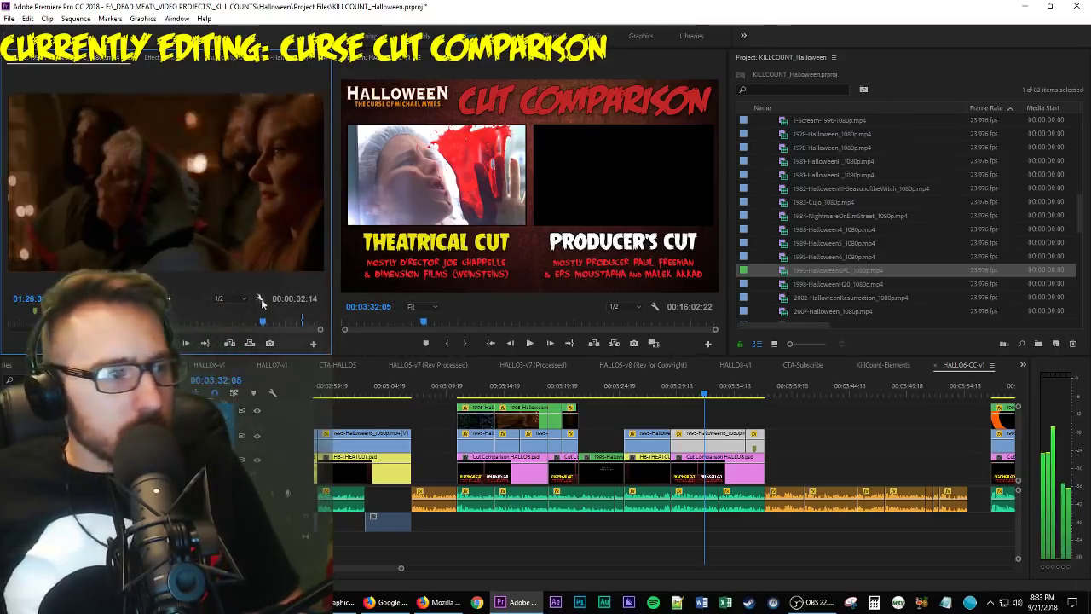
pyautogui.press('space')
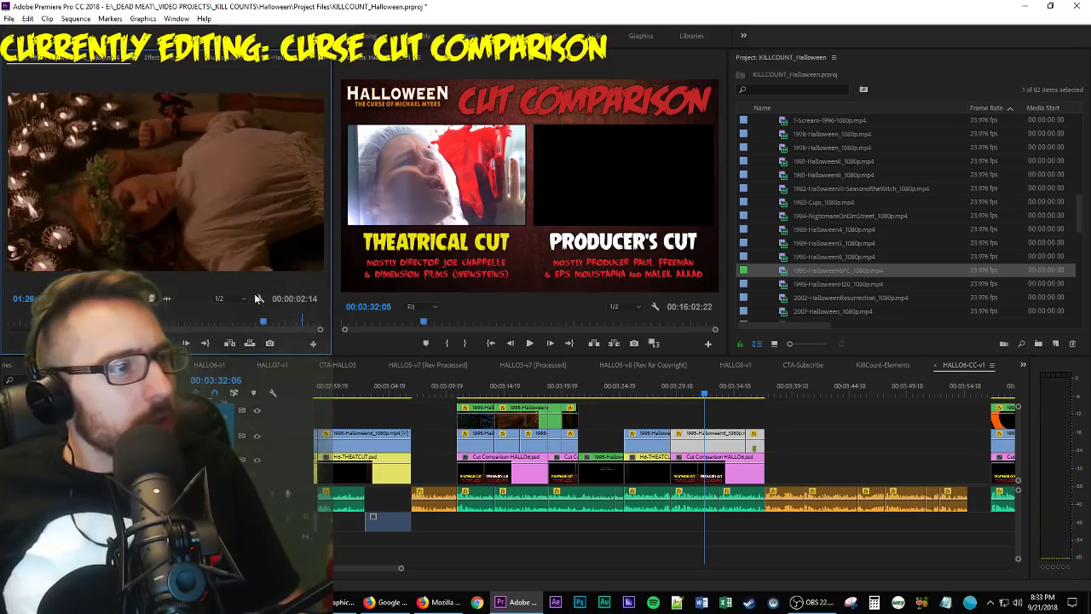
pyautogui.press('space')
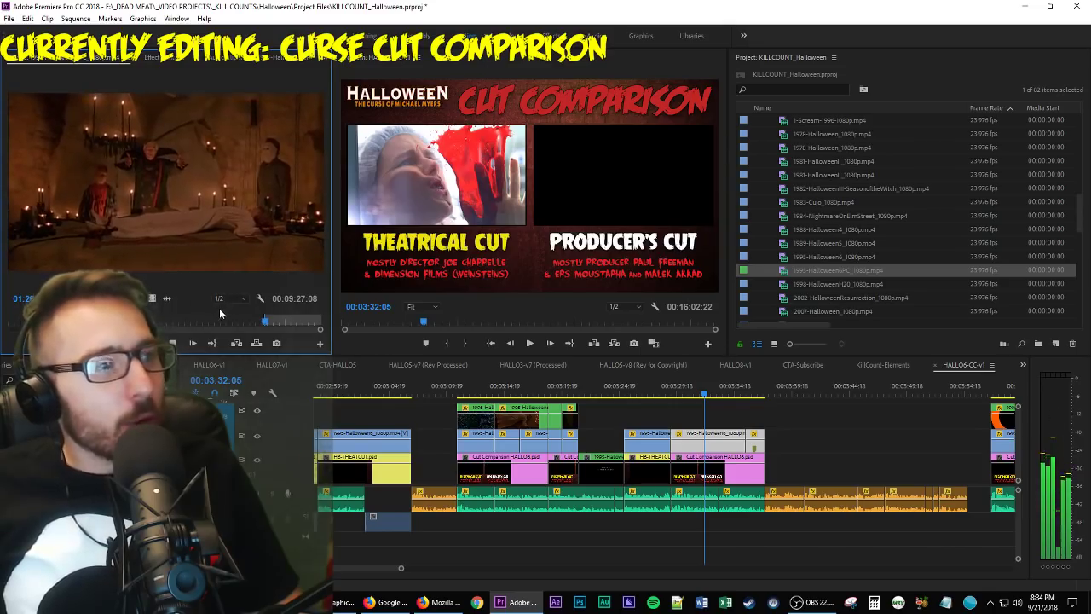
pyautogui.press('o')
pyautogui.moveTo(150, 299); pyautogui.dragTo(676, 408)
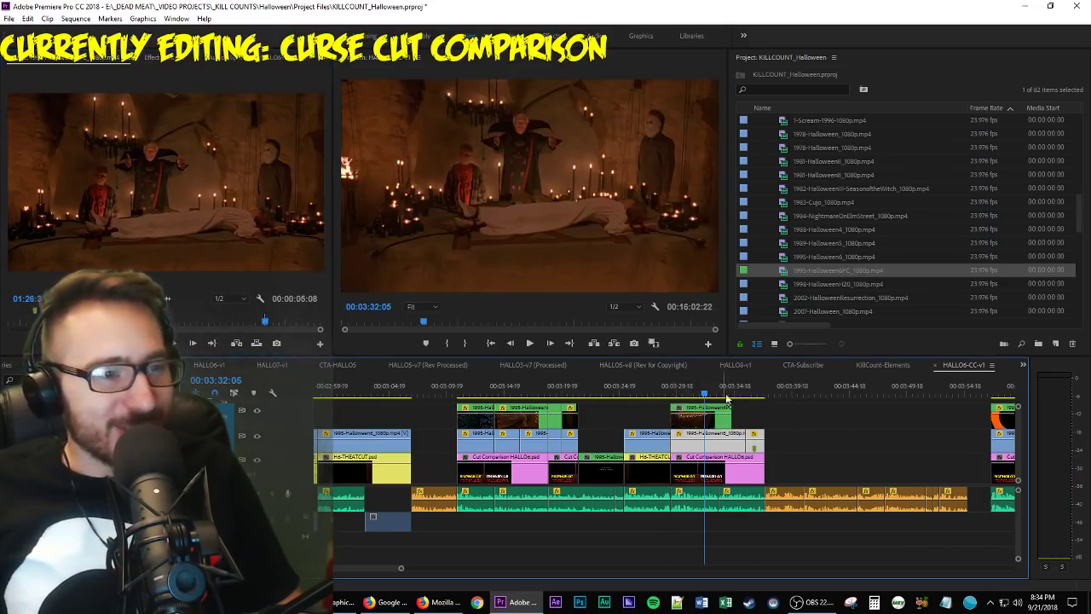
# Play the ritual clip against the narration, extend its end to 03:35:17 and return the playhead to 03:33:09.
pyautogui.click(769, 412)
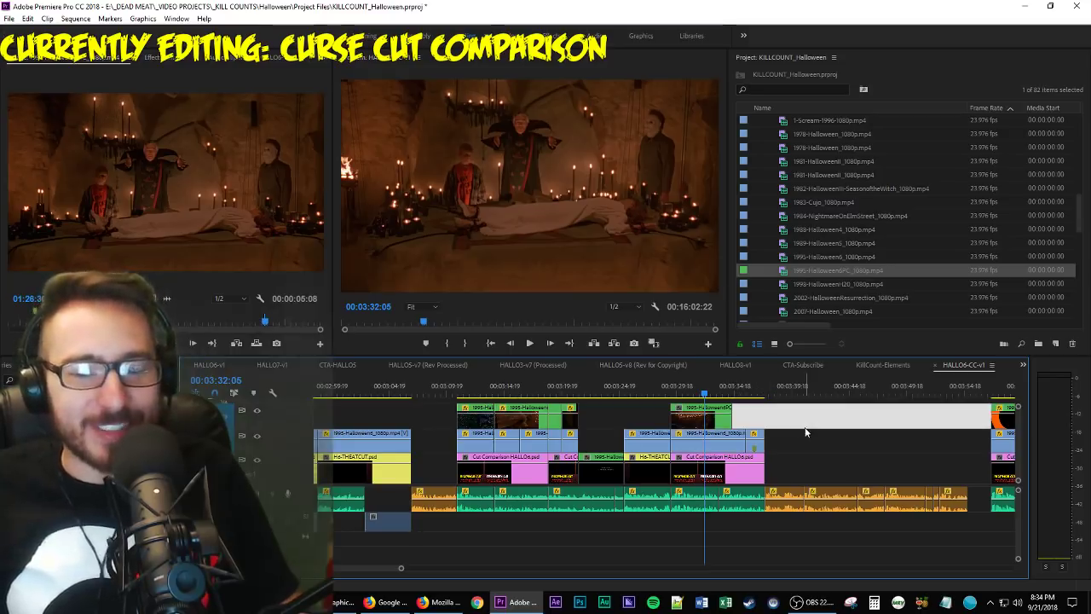
pyautogui.hotkey('shift', 'k')
pyautogui.press('space')
pyautogui.scroll(-3, 753, 432)
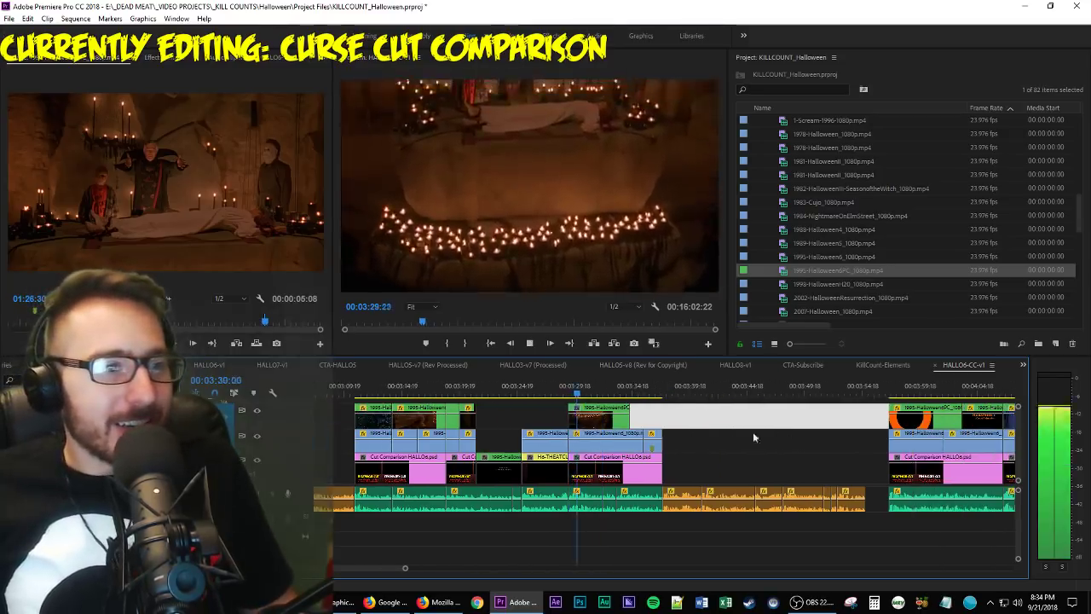
pyautogui.click(711, 426)
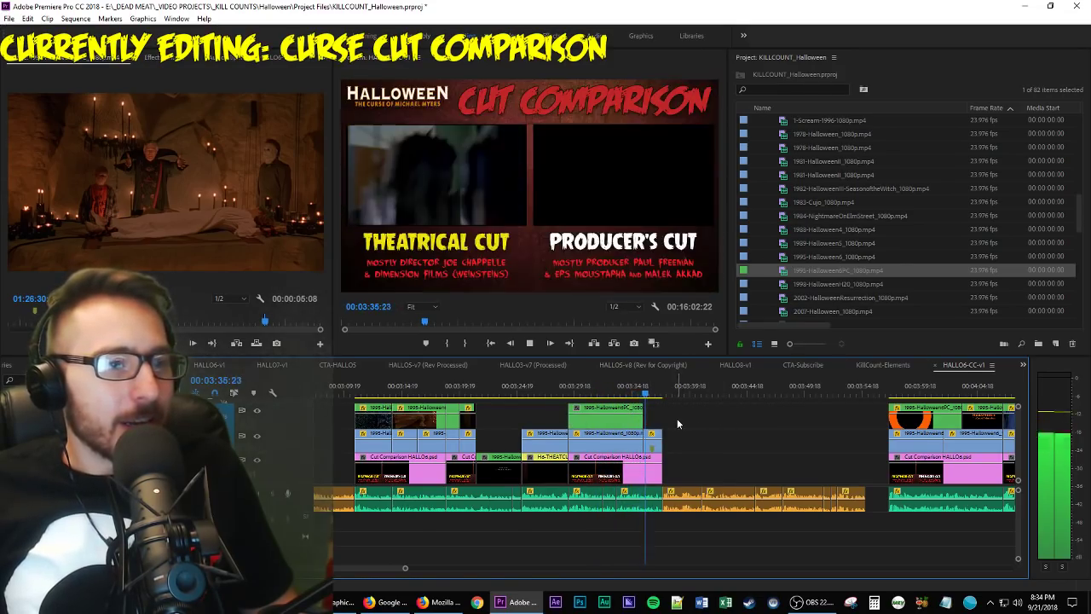
pyautogui.click(625, 394)
pyautogui.moveTo(626, 394); pyautogui.dragTo(623, 398)
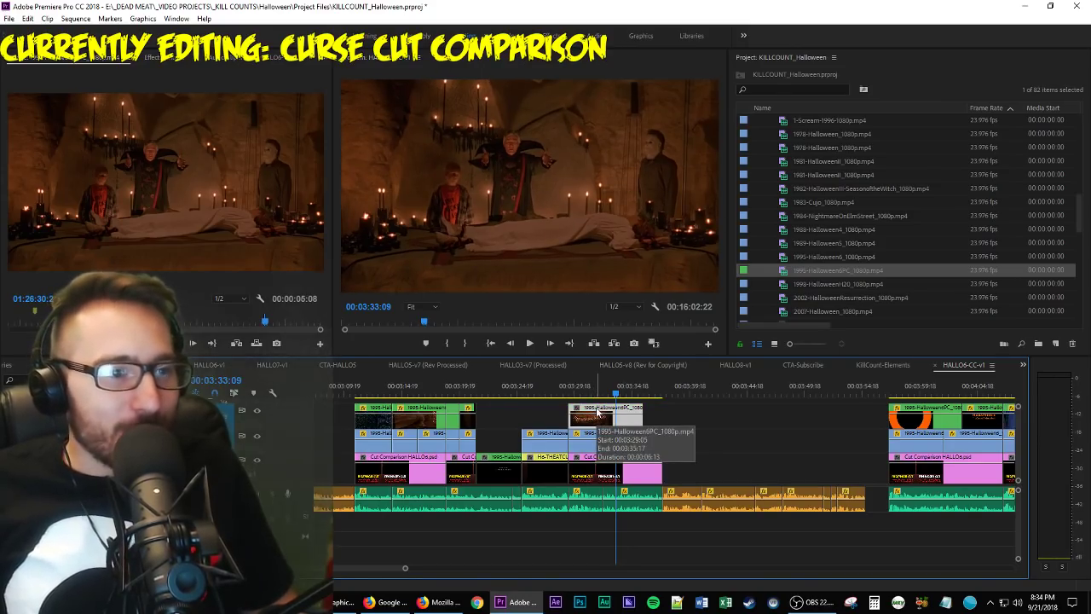
# Search the producer's cut source for the hospital corridor scene and try marking a range ending at the two figures in the blue-lit room.
pyautogui.click(277, 323)
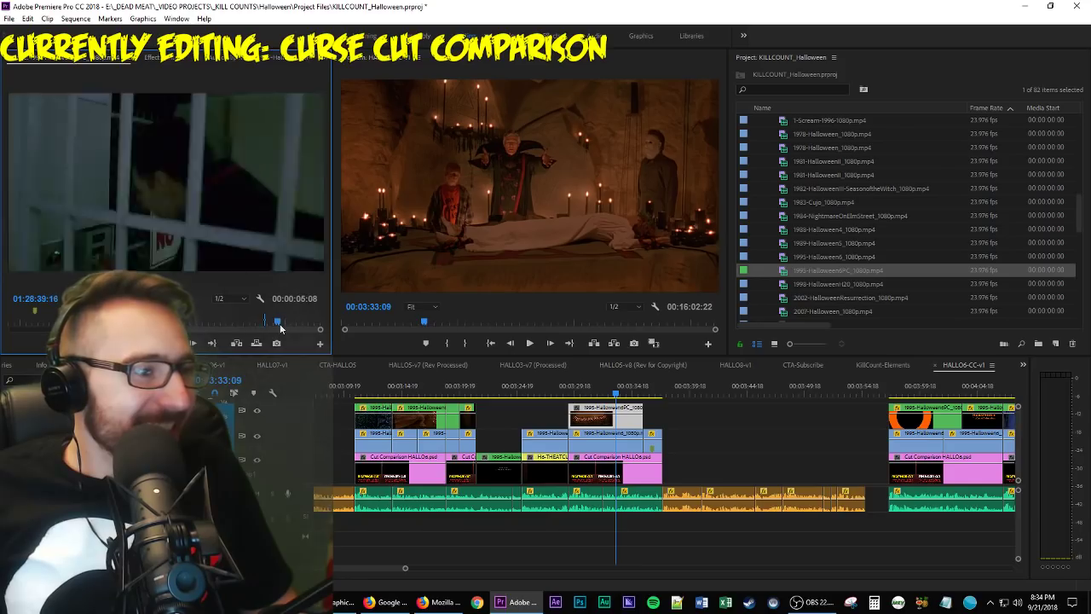
pyautogui.moveTo(282, 324); pyautogui.dragTo(280, 319)
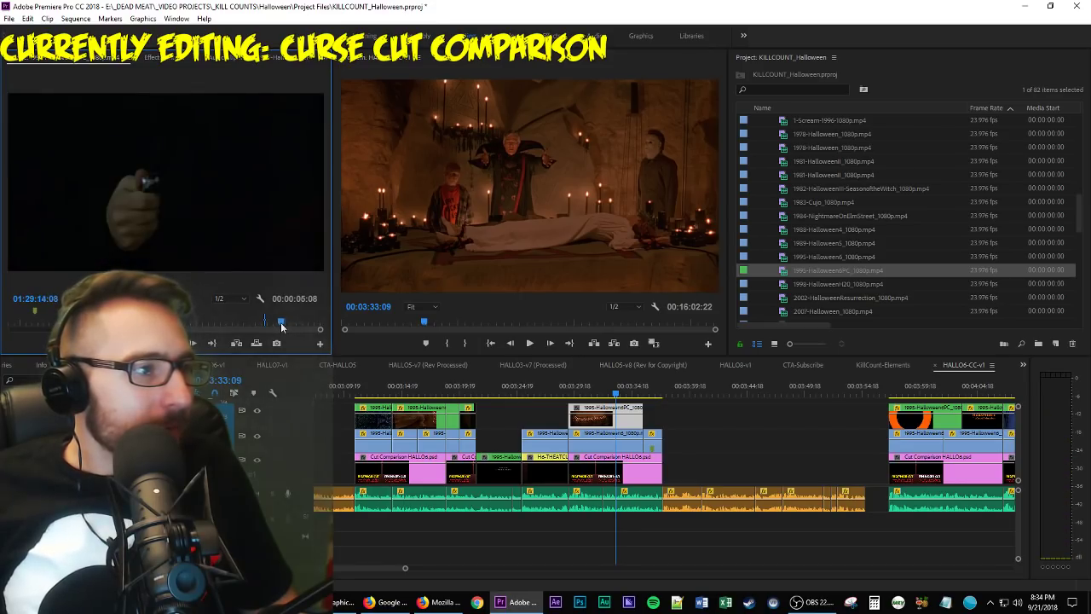
pyautogui.press('space')
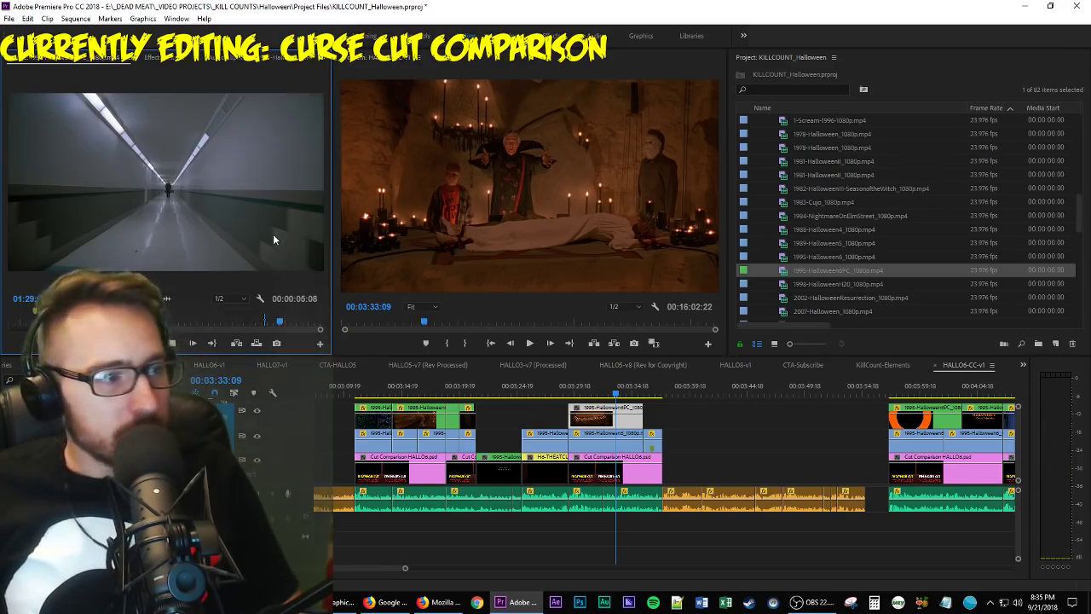
pyautogui.press('i')
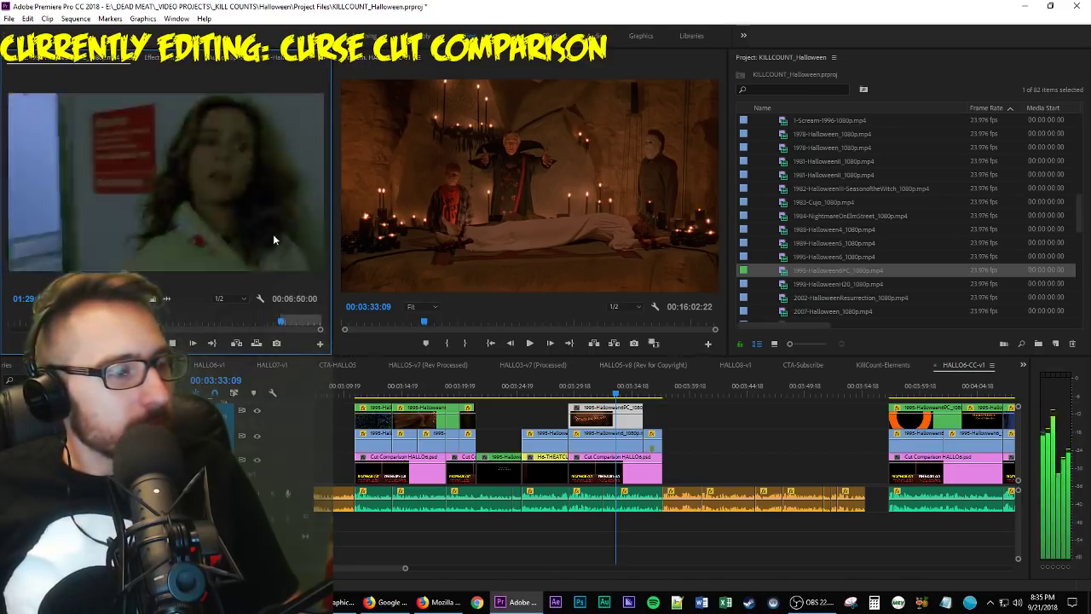
pyautogui.press('i')
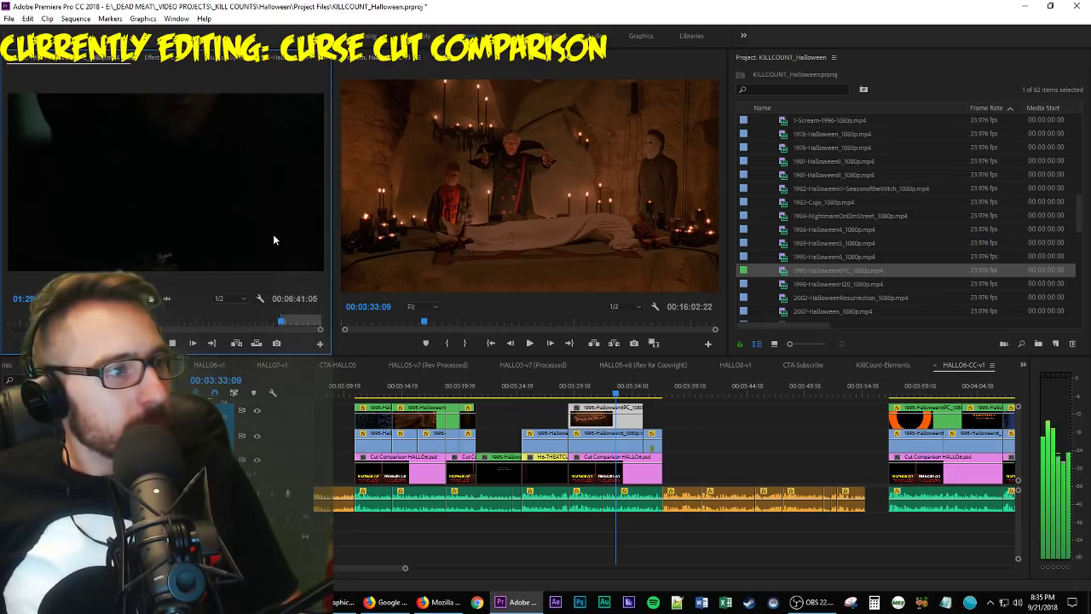
pyautogui.press('o')
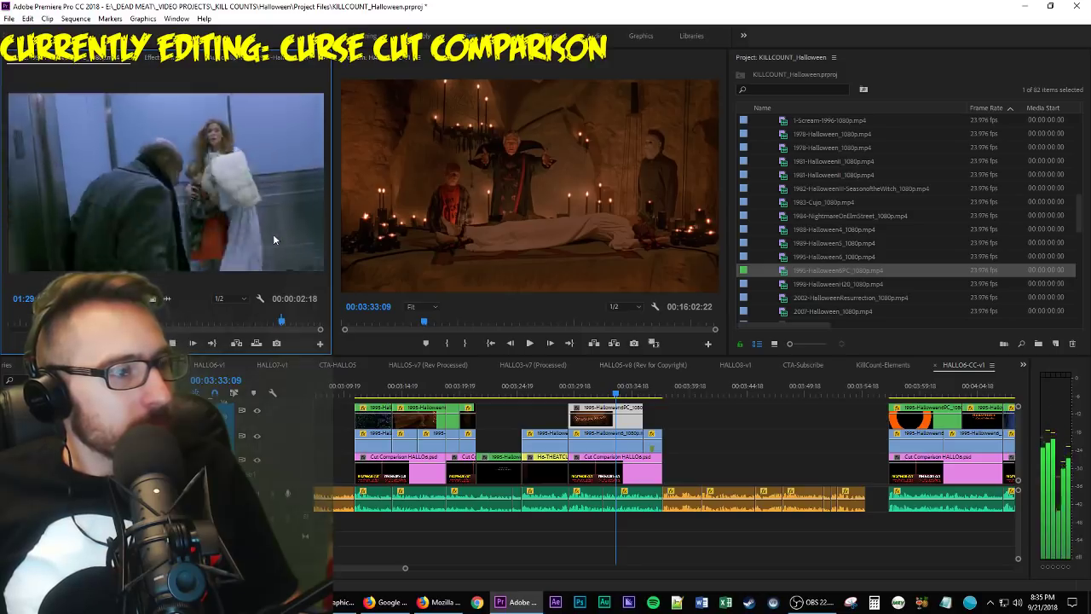
# Mark the earlier hospital corridor passage in the producer's cut source and place it over the ritual clip from 03:33:09.
pyautogui.click(278, 325)
pyautogui.moveTo(278, 328); pyautogui.dragTo(277, 330)
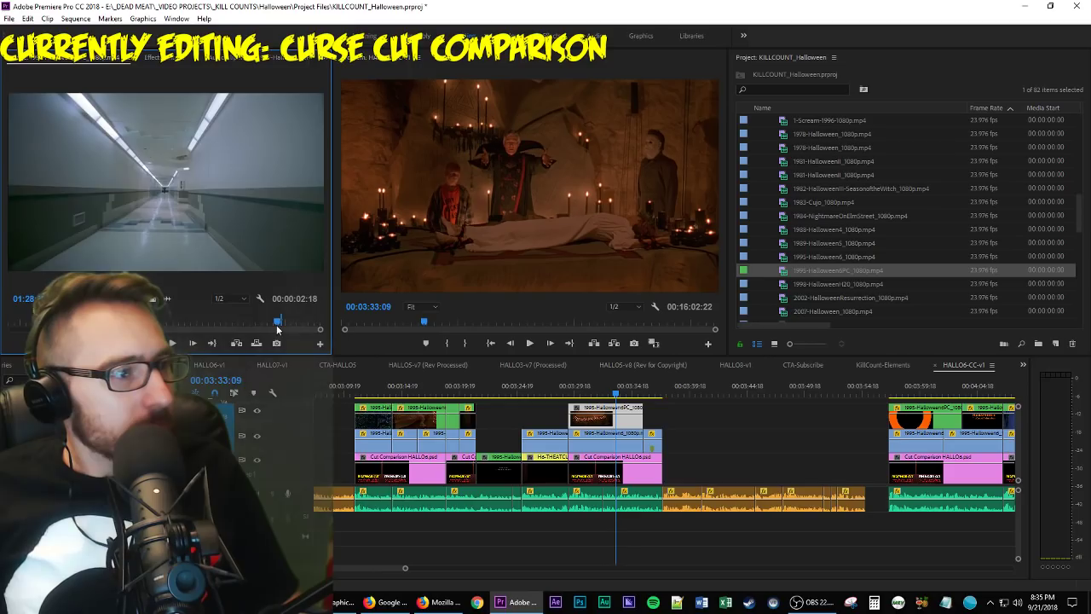
pyautogui.press('space')
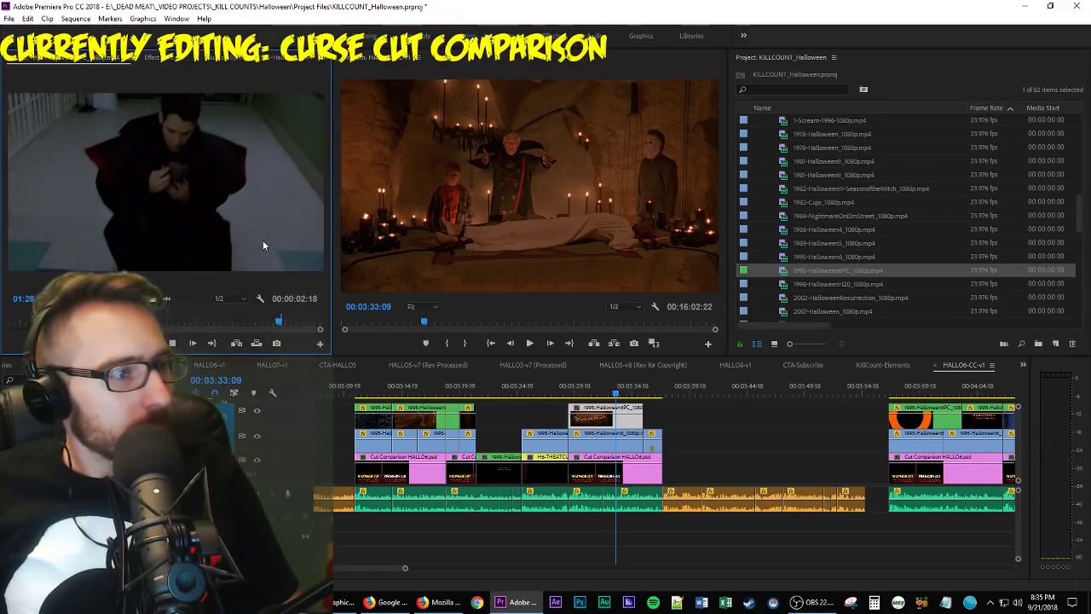
pyautogui.press('j')
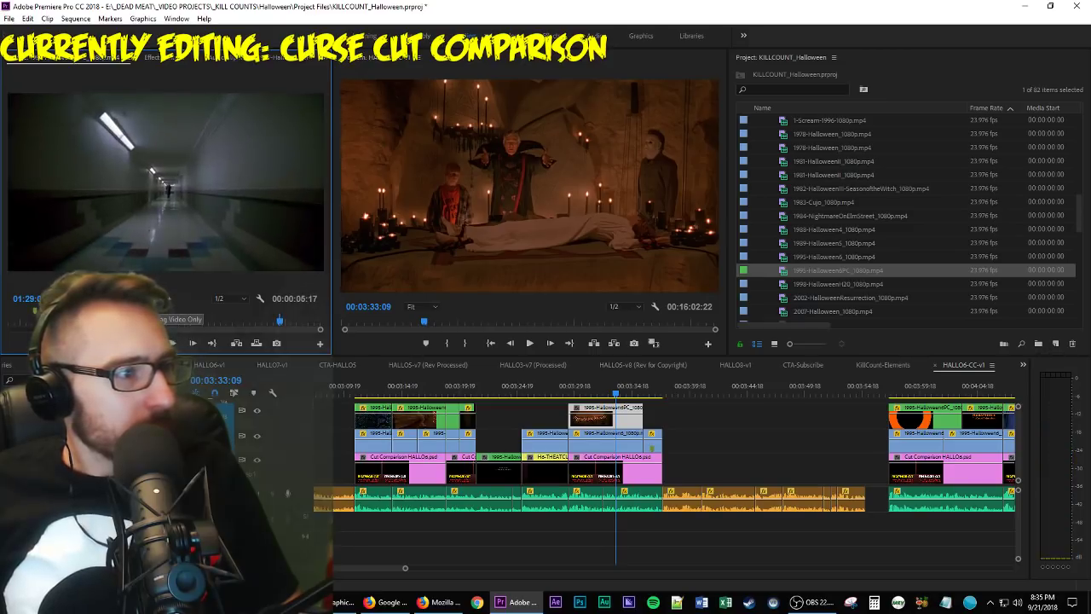
pyautogui.moveTo(627, 399); pyautogui.dragTo(657, 397)
# Split the producer's cut hospital clip at 03:35:18 and trim its second part to end with the comparison title at 03:37:10.
pyautogui.press('space')
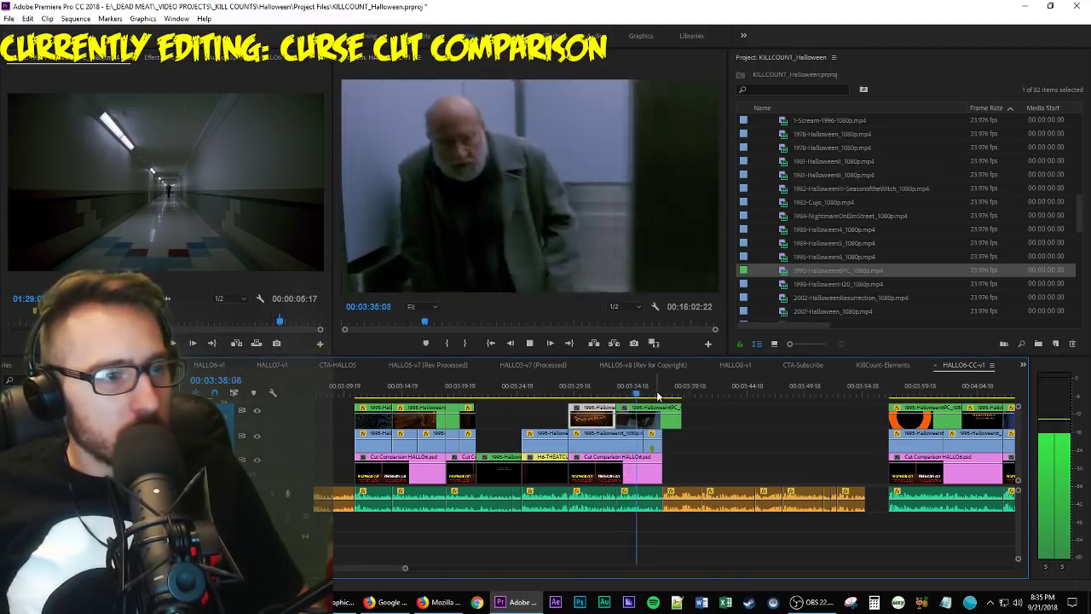
pyautogui.press('space')
pyautogui.press('=')
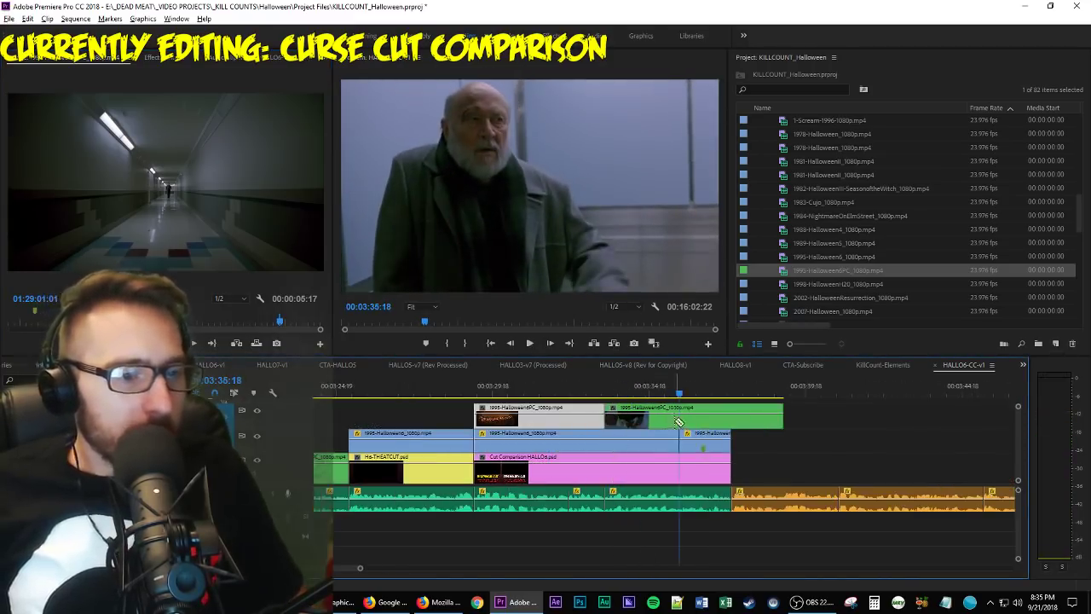
pyautogui.click(700, 422)
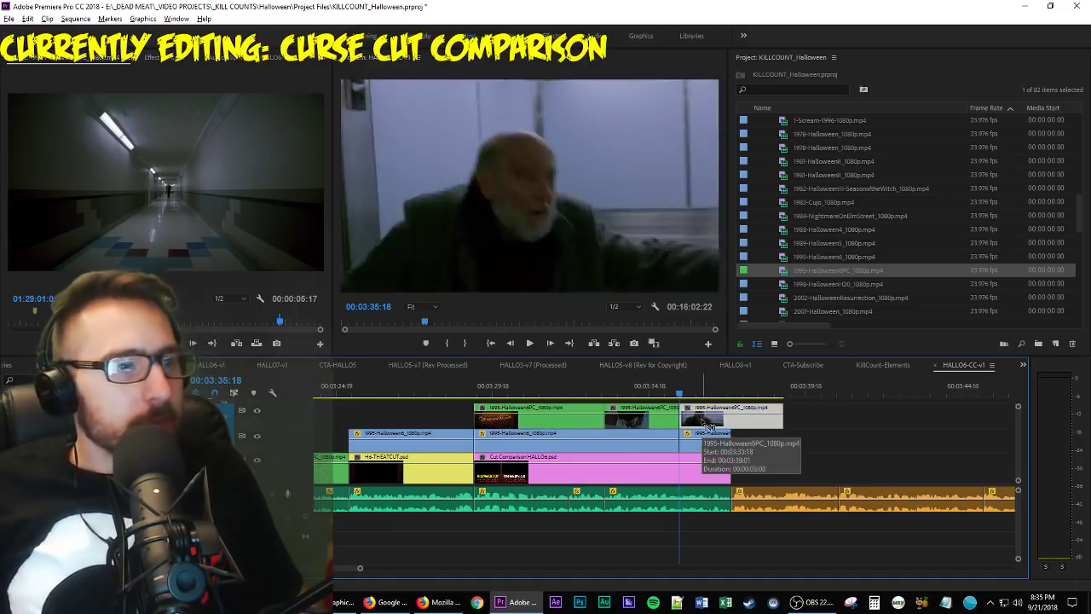
pyautogui.press('space')
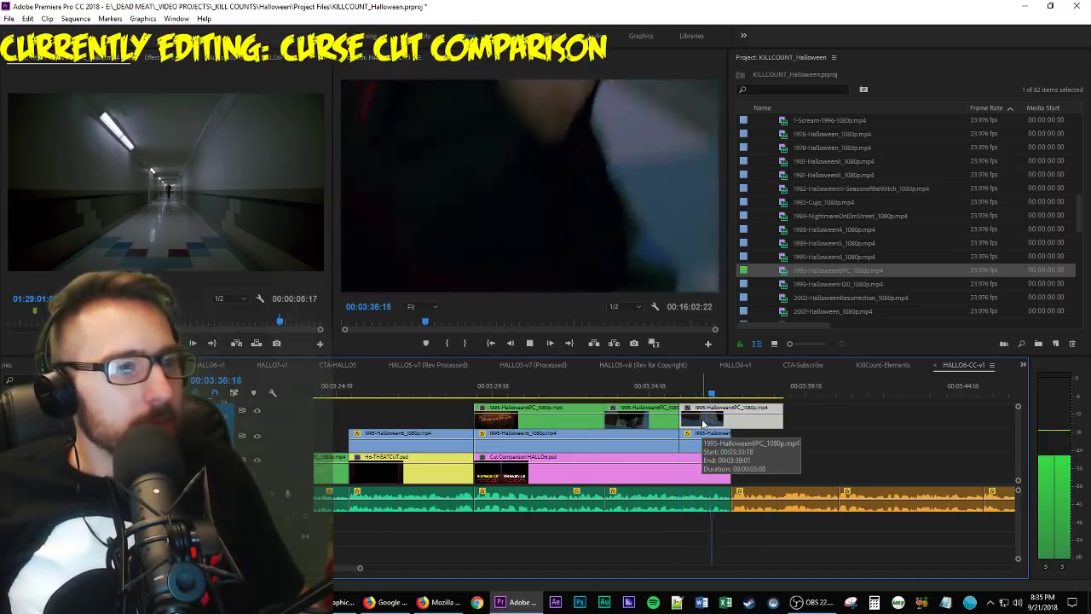
pyautogui.press('space')
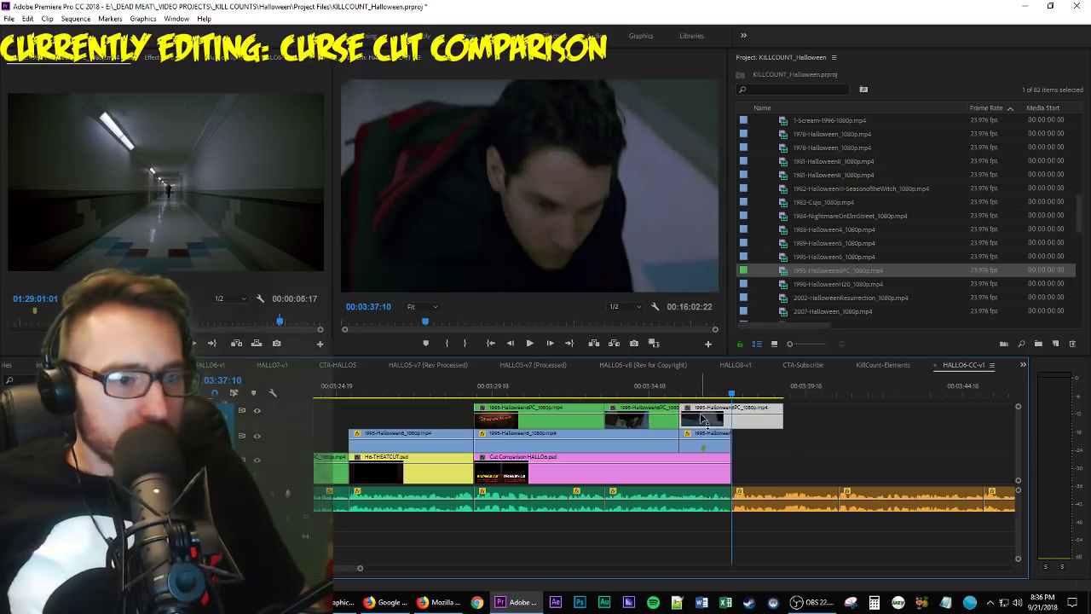
pyautogui.press('j')
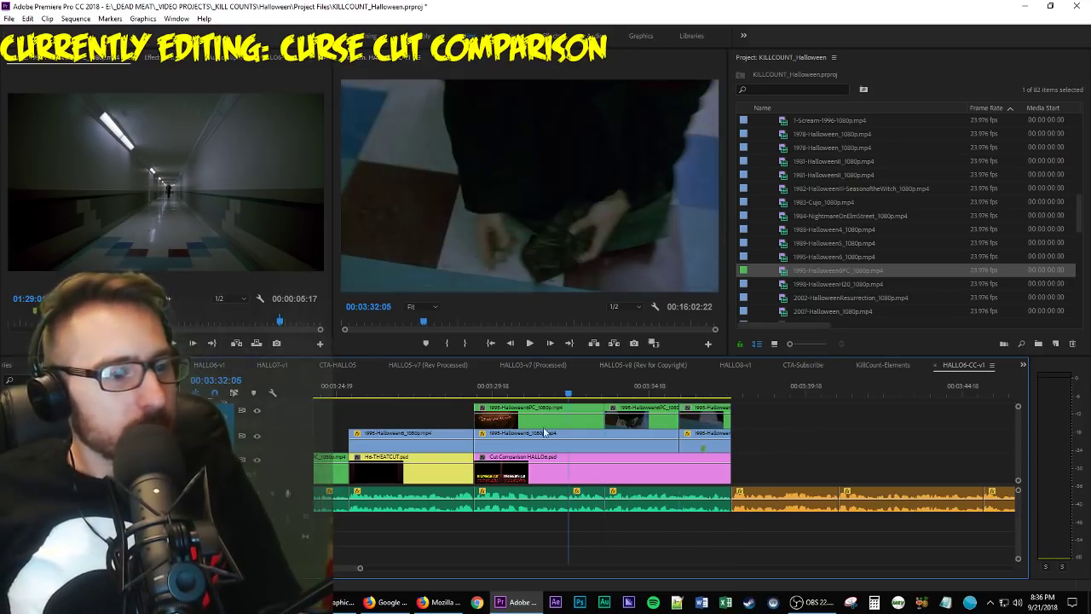
# Apply the earlier producer's cut clip's Motion settings (position 1433, 484.3 and scale 47) to the three new clips and play the result.
pyautogui.press('k')
pyautogui.press('-')
pyautogui.press('-')
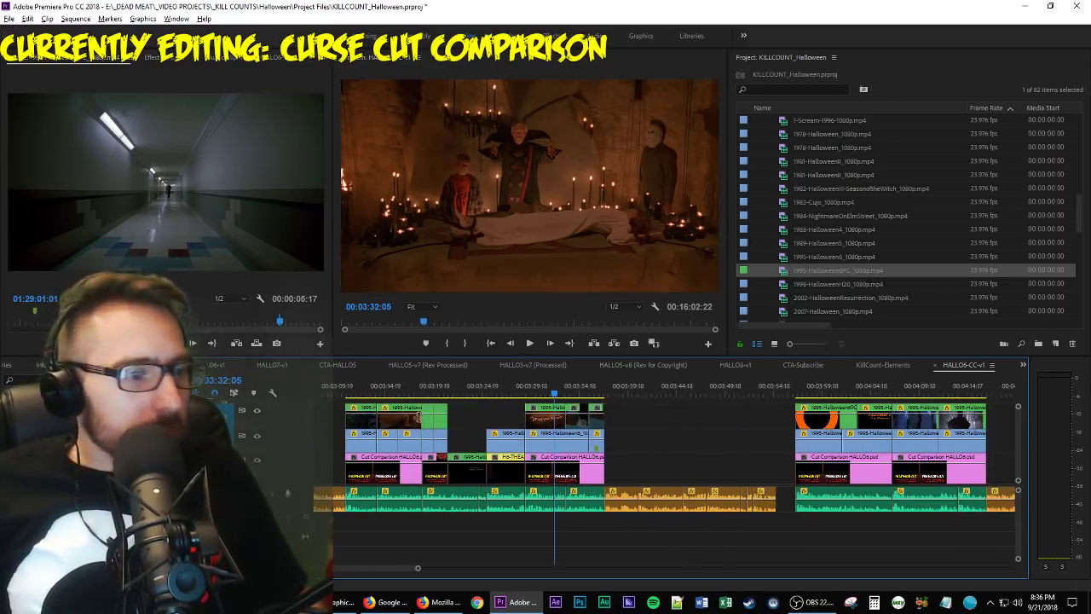
pyautogui.hotkey('shift', '5')
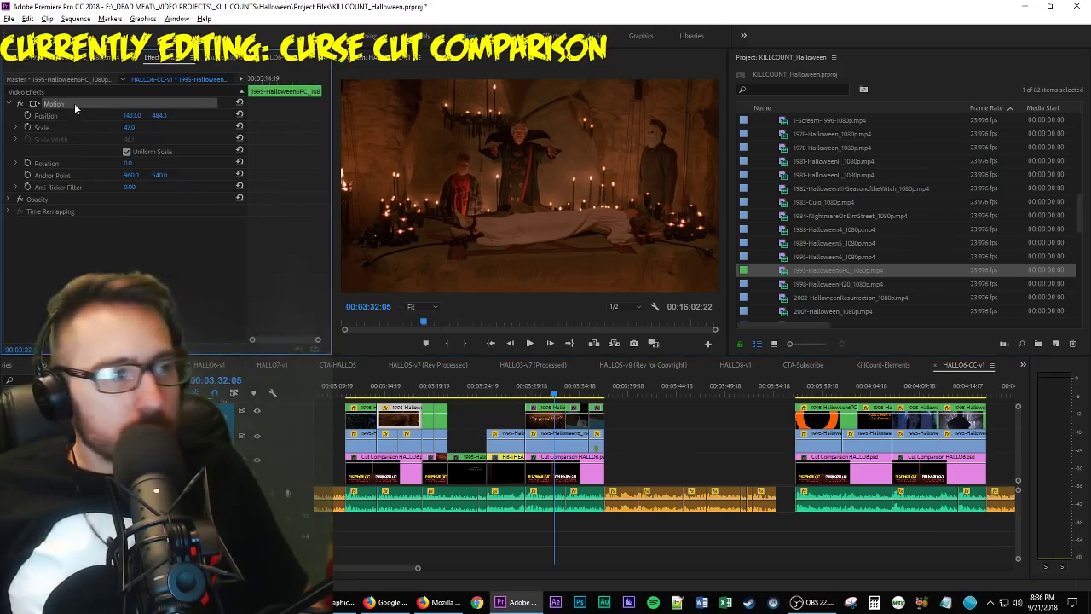
pyautogui.moveTo(699, 431); pyautogui.dragTo(518, 392)
pyautogui.press('space')
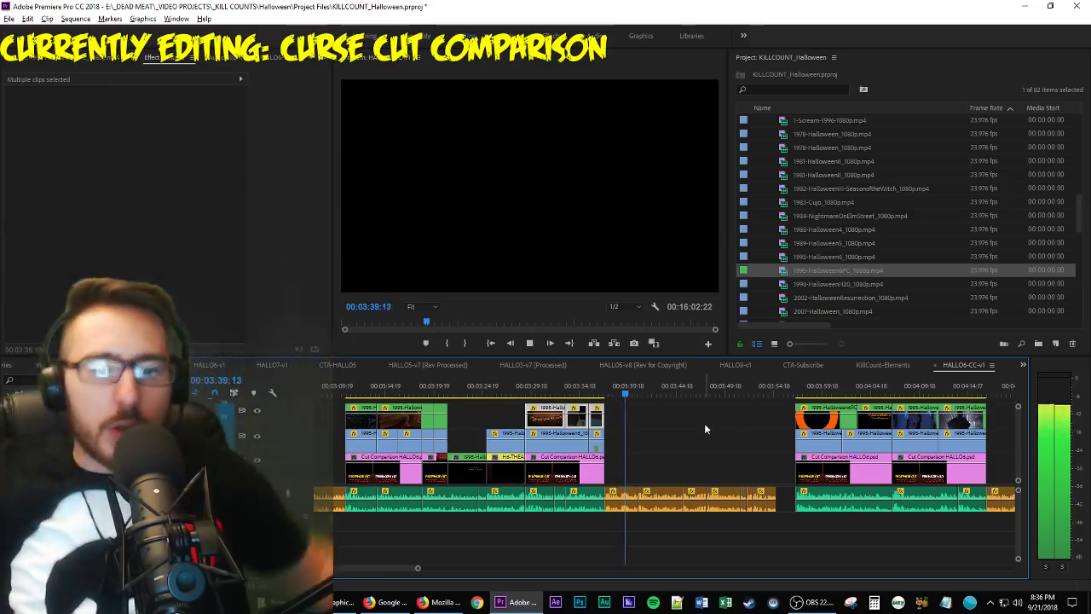
pyautogui.press('space')
# Examine the whole sequence to see which comparison title sections still lack footage.
pyautogui.press('=')
pyautogui.press('-')
pyautogui.press('-')
pyautogui.press('-')
pyautogui.press('-')
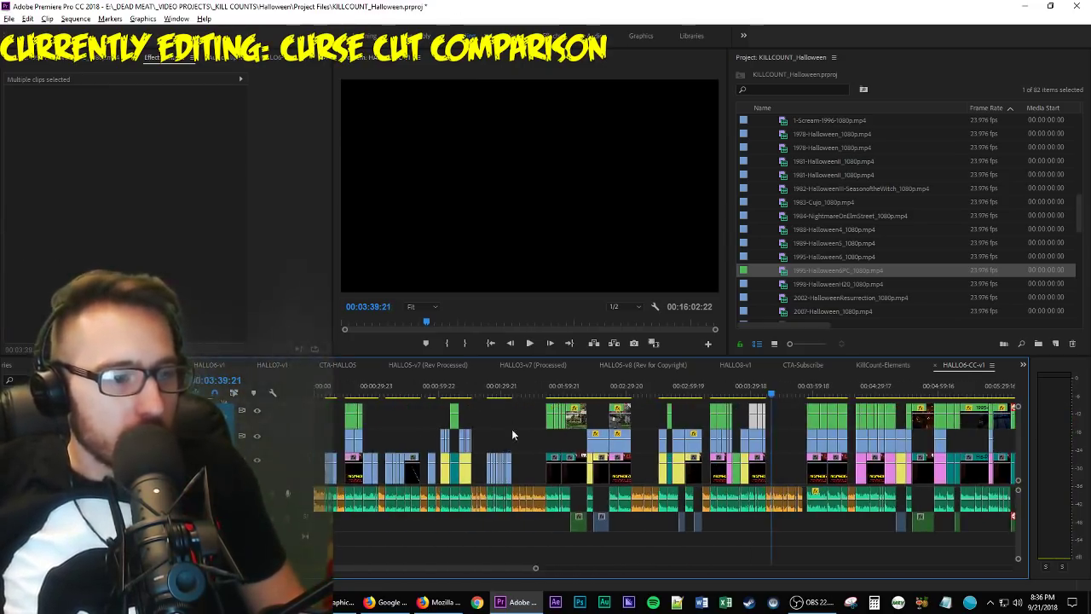
pyautogui.press('-')
pyautogui.press('-')
pyautogui.press('-')
pyautogui.press('-')
pyautogui.press('-')
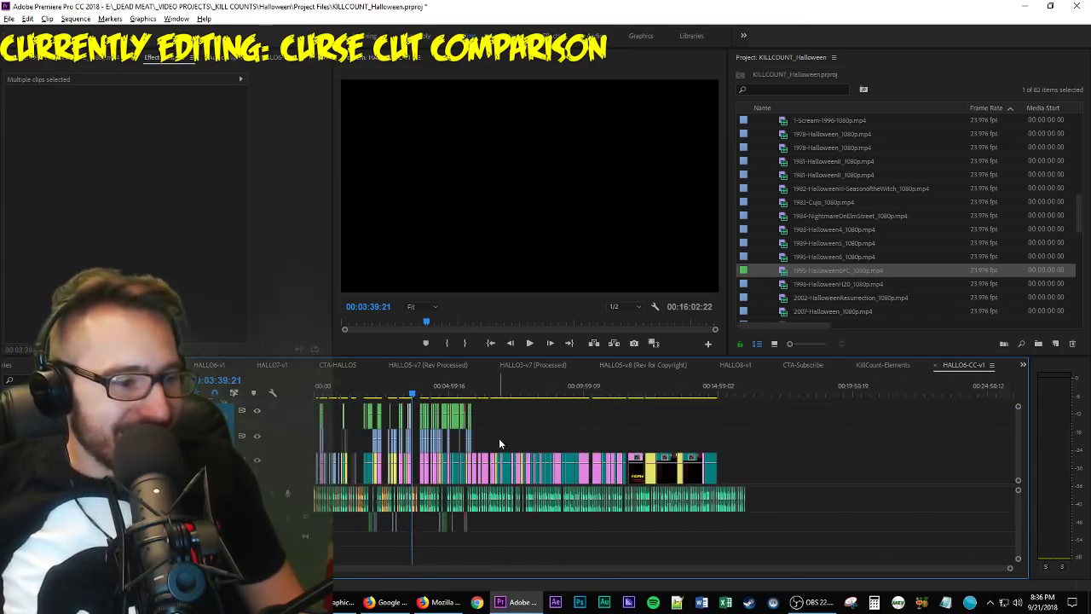
pyautogui.press('=')
pyautogui.press('=')
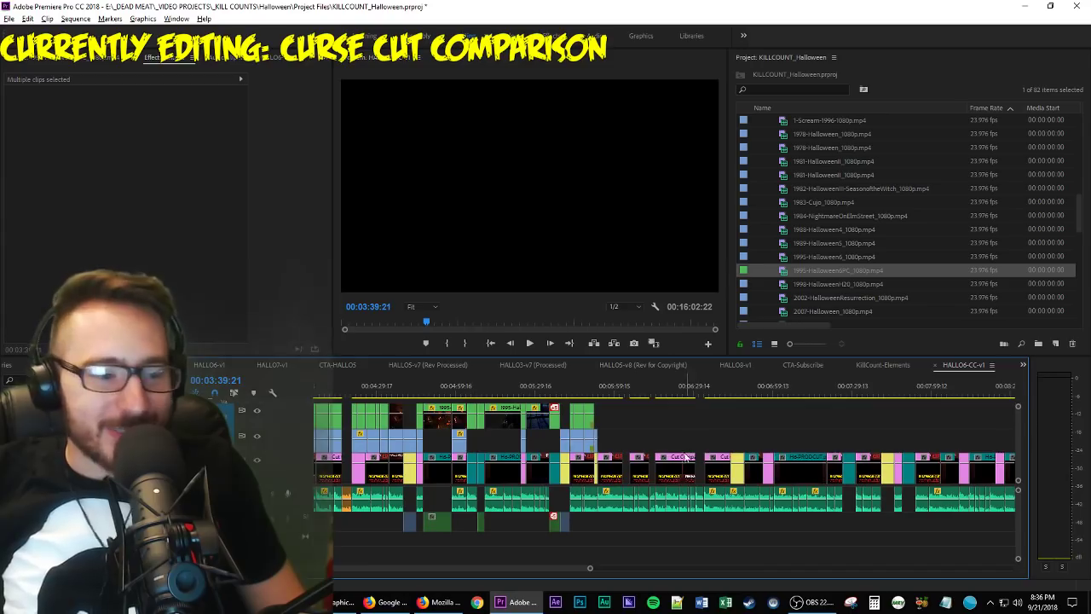
# Clear the clip selection, save the project and switch to Photoshop.
pyautogui.click(680, 431)
pyautogui.hotkey('ctrl', 's')
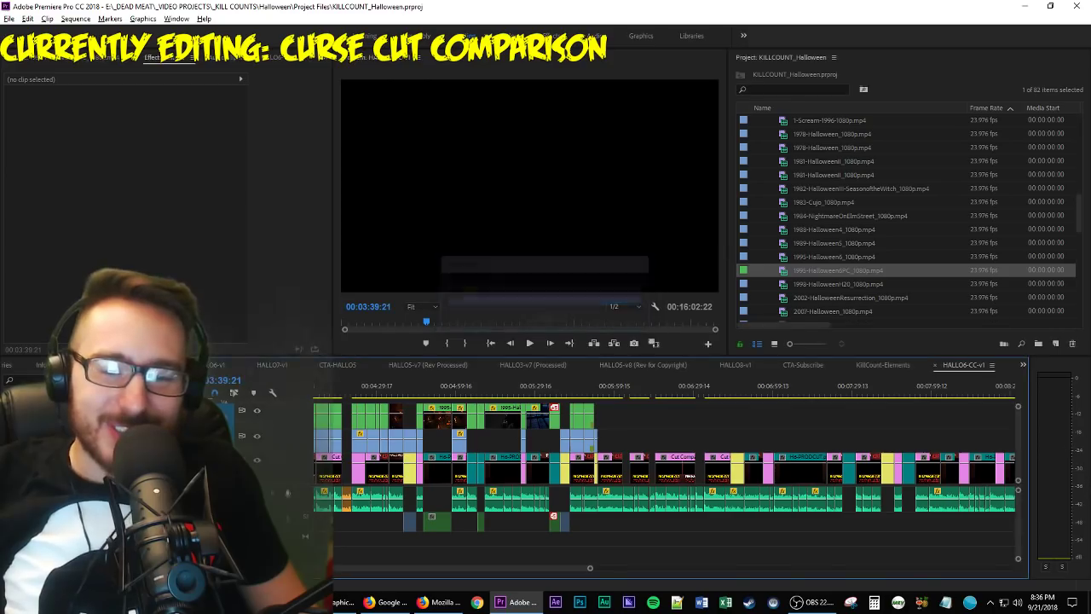
pyautogui.click(581, 603)
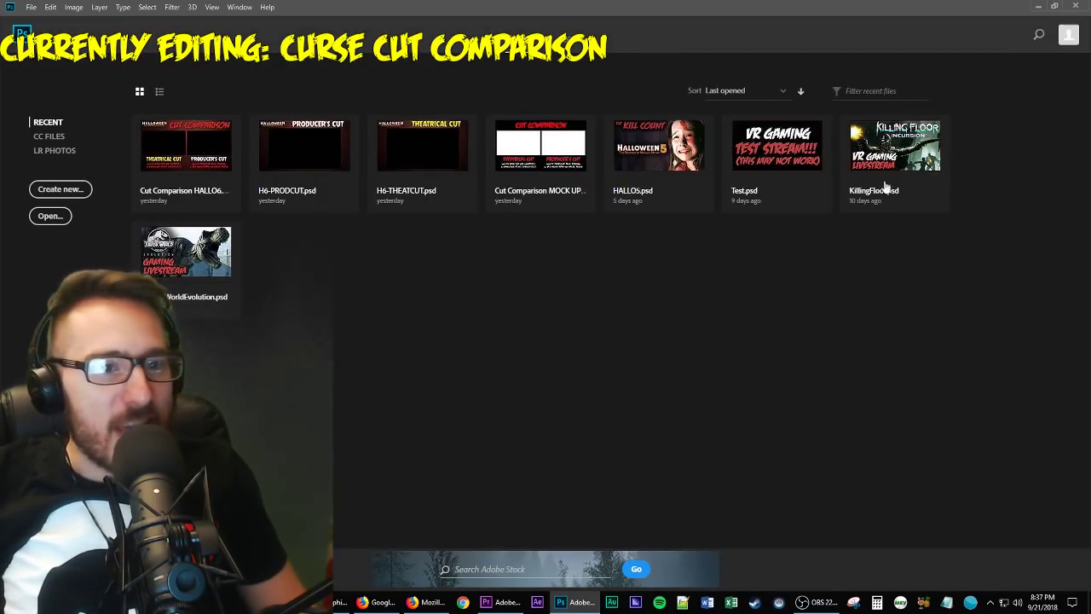
# Open KillingFloor.psd, paste the copied underwater creature artwork above the livestream text and scale it to about 118% so it fills the canvas.
pyautogui.click(918, 151)
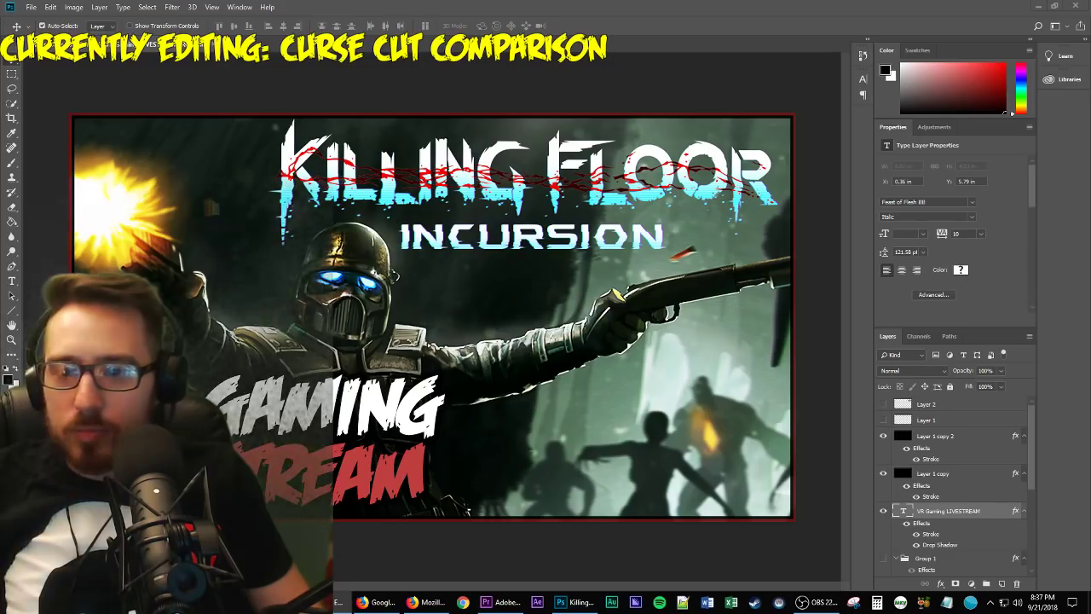
pyautogui.hotkey('ctrl', 'v')
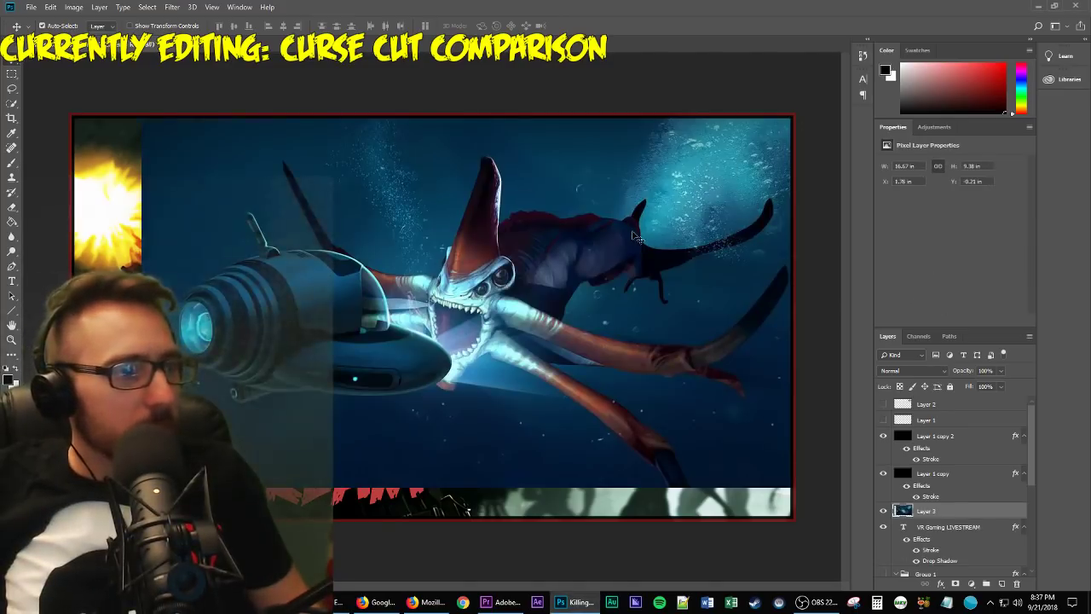
pyautogui.hotkey('ctrl', 't')
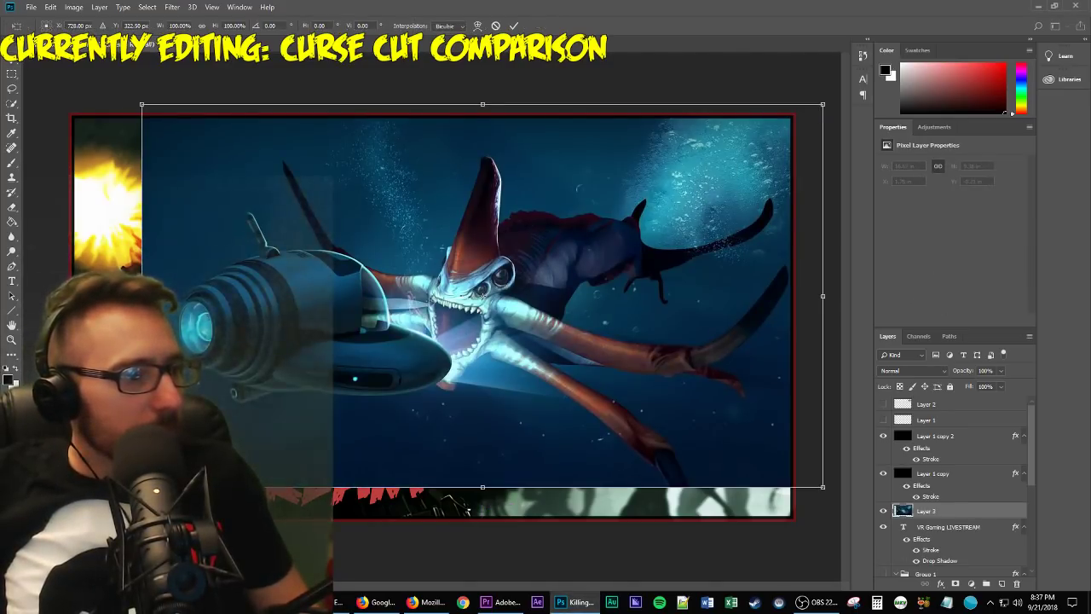
pyautogui.moveTo(142, 487); pyautogui.dragTo(17, 558)
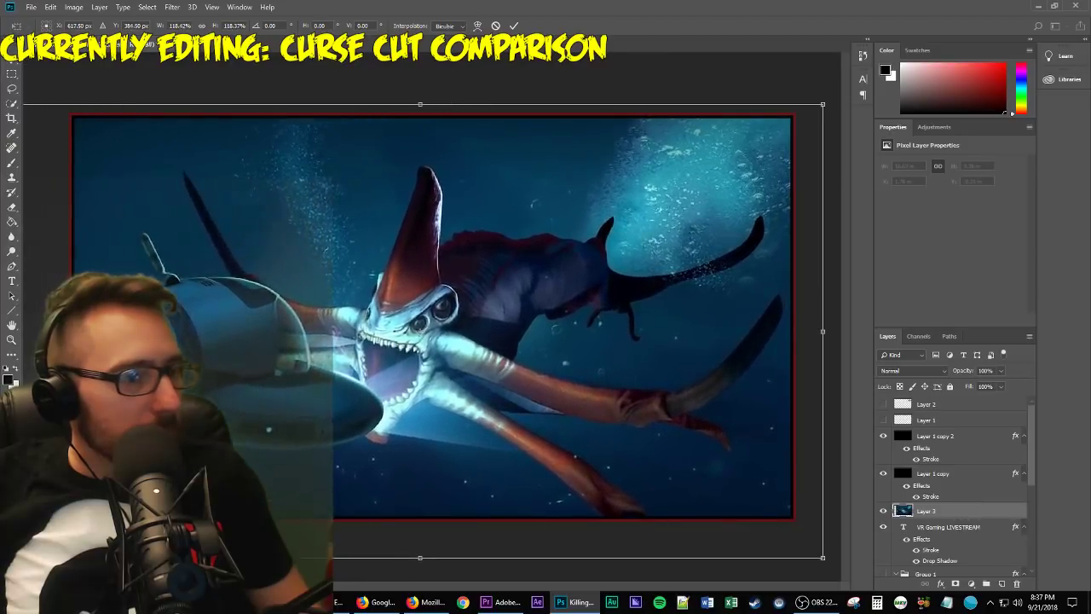
pyautogui.moveTo(426, 388); pyautogui.dragTo(459, 356)
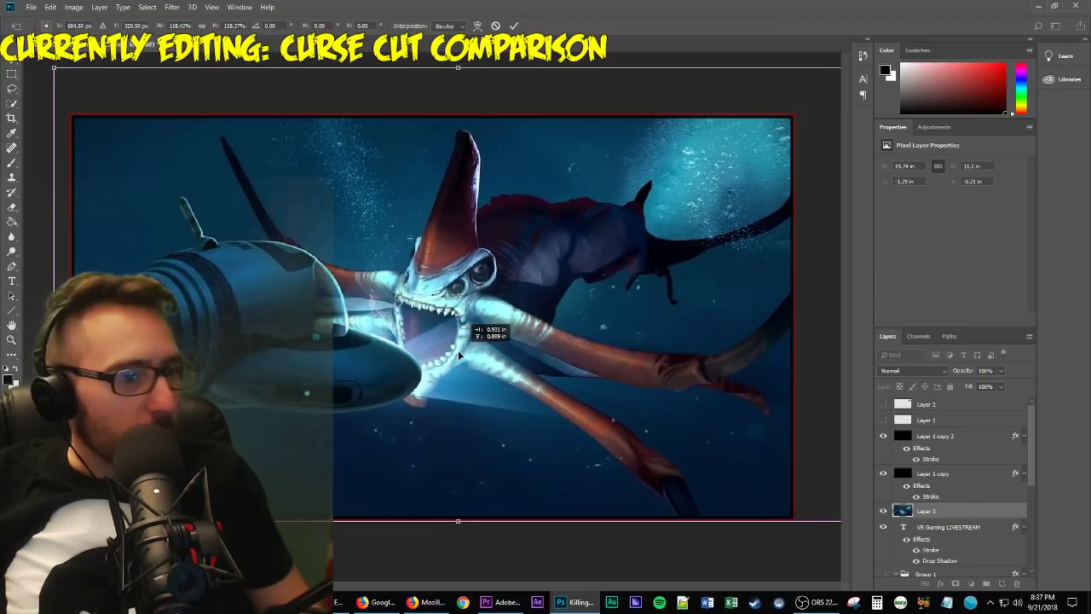
pyautogui.press('Return')
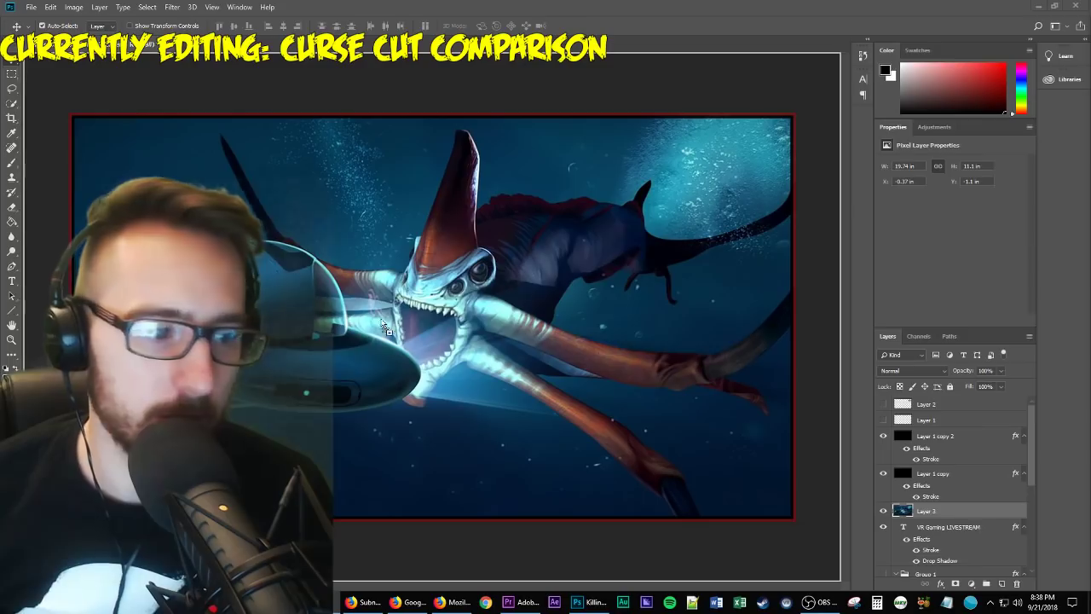
# Place Subnautica_logo.png in the thumbnail, scaled to about 64%, in the canvas's upper-left corner.
pyautogui.moveTo(596, 341); pyautogui.dragTo(824, 379)
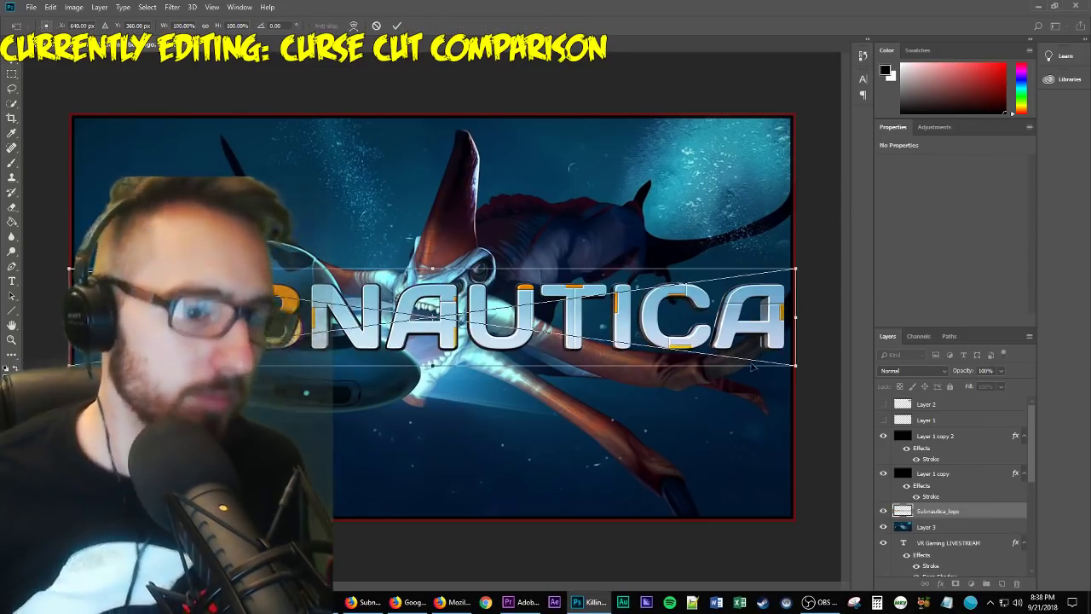
pyautogui.moveTo(794, 365); pyautogui.dragTo(471, 153)
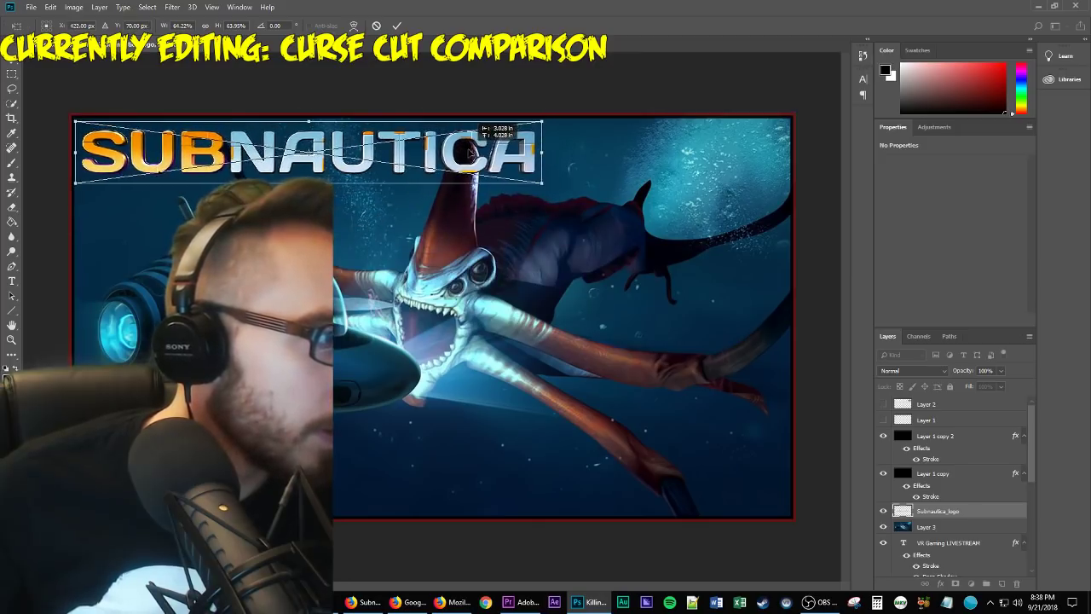
pyautogui.press('Return')
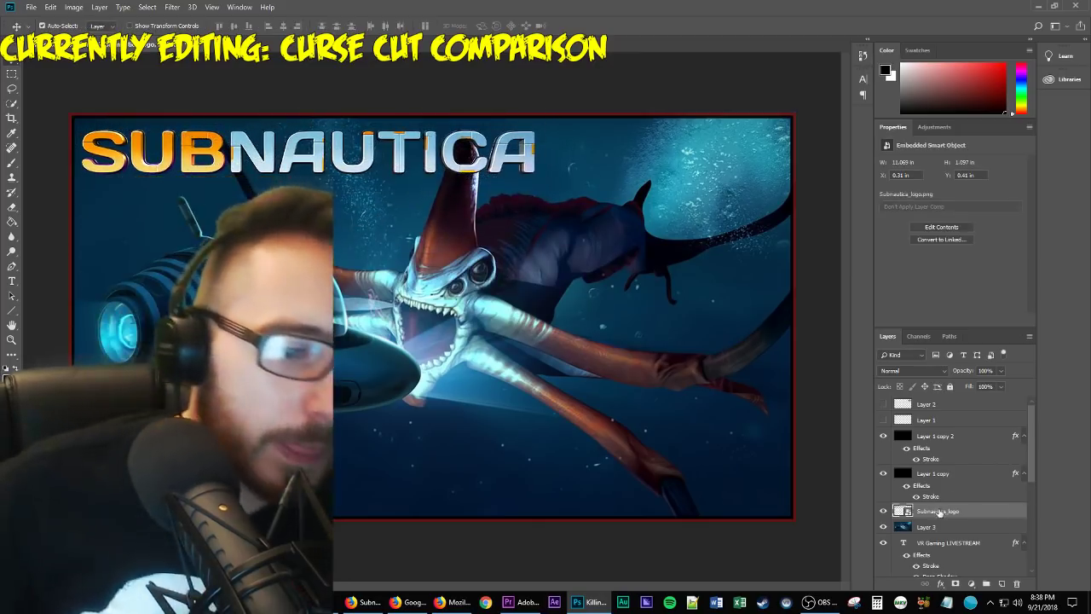
# Reorder the Subnautica logo and creature artwork layers beneath the VR Gaming LIVESTREAM text layer.
pyautogui.moveTo(938, 512)
pyautogui.mouseDown()
pyautogui.moveTo(949, 482)
pyautogui.moveTo(952, 523)
pyautogui.mouseUp()
pyautogui.scroll(-1, 955, 478)
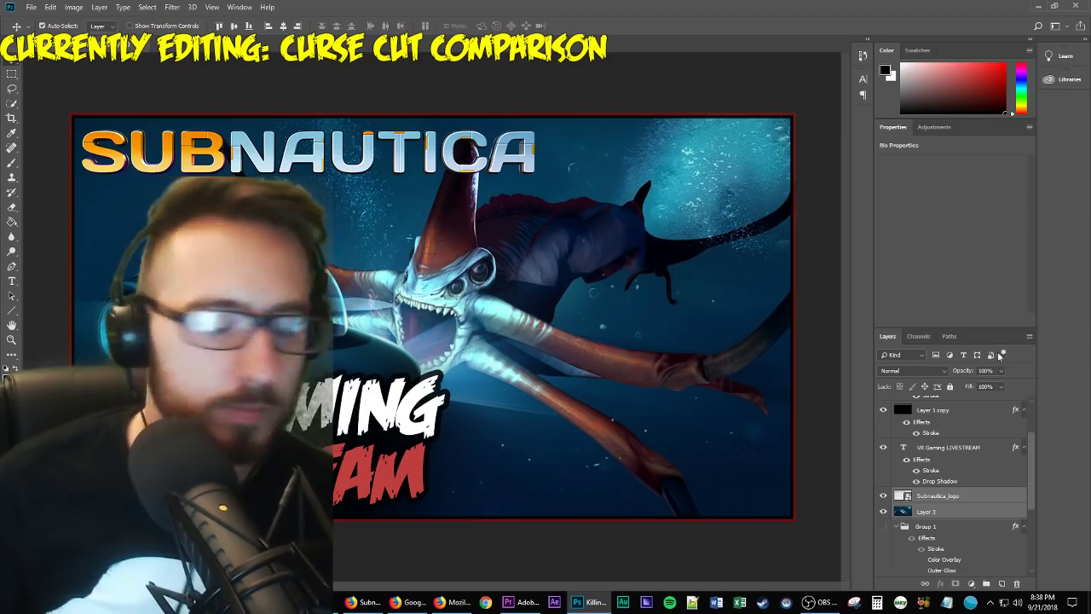
pyautogui.scroll(-2, 970, 501)
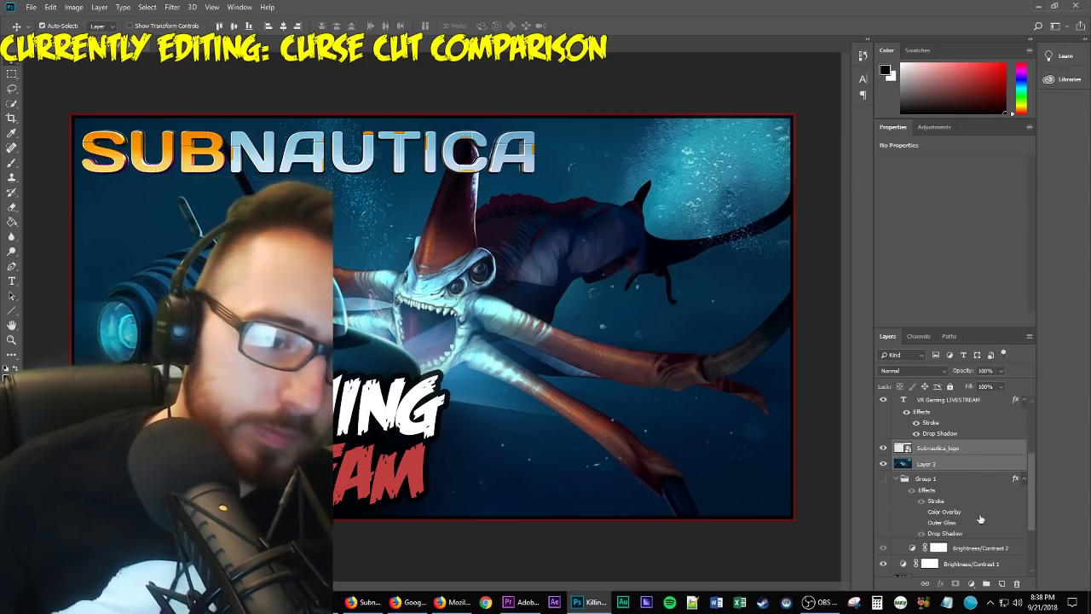
# Rotate the creature artwork about 17.9° clockwise, enlarge it to about 139% and shift it rightward so the face clears the livestream text.
pyautogui.click(942, 464)
pyautogui.hotkey('ctrl', 't')
pyautogui.hotkey('ctrl', '-')
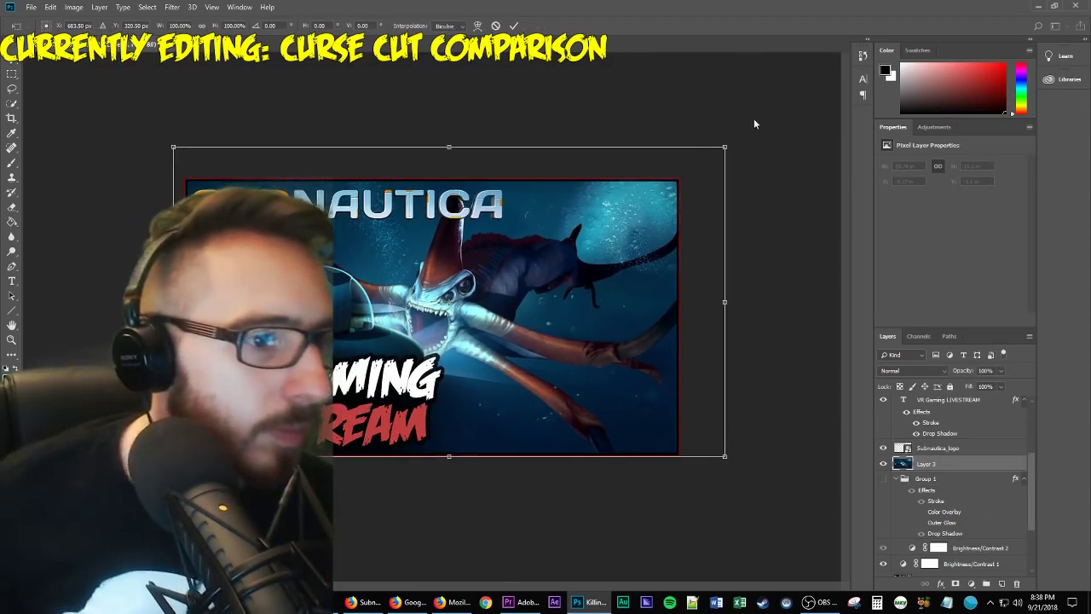
pyautogui.moveTo(742, 145); pyautogui.dragTo(704, 243)
pyautogui.moveTo(777, 175); pyautogui.dragTo(883, 220)
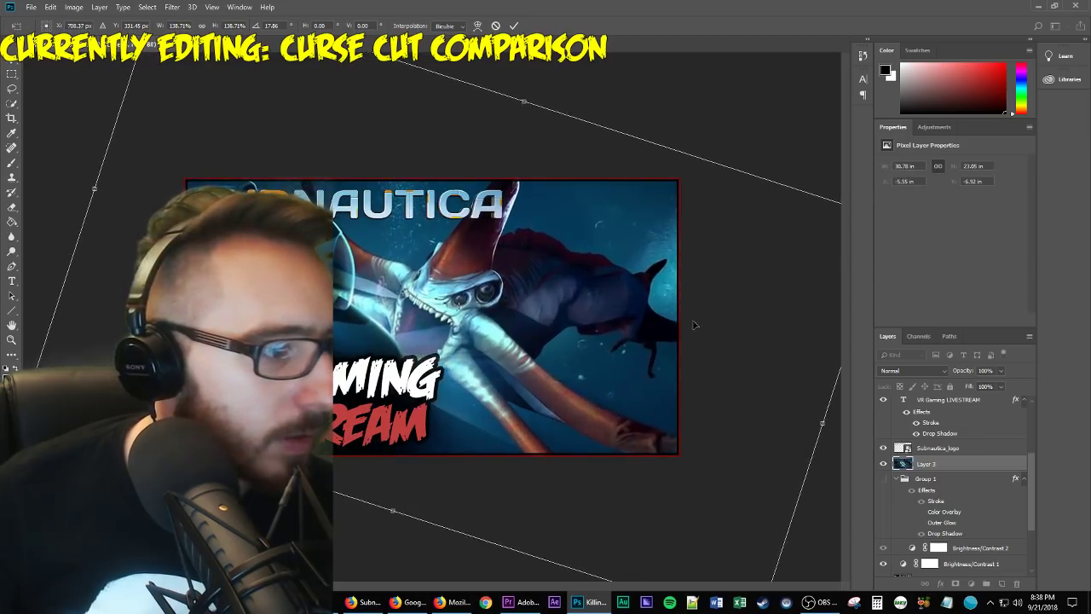
pyautogui.moveTo(694, 325); pyautogui.dragTo(737, 334)
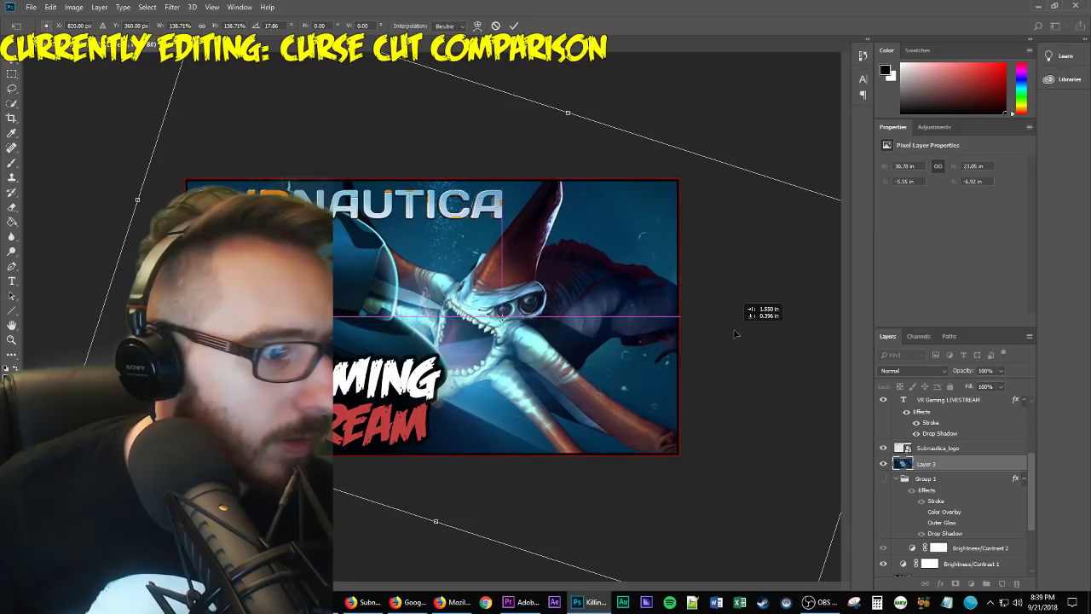
pyautogui.press('Return')
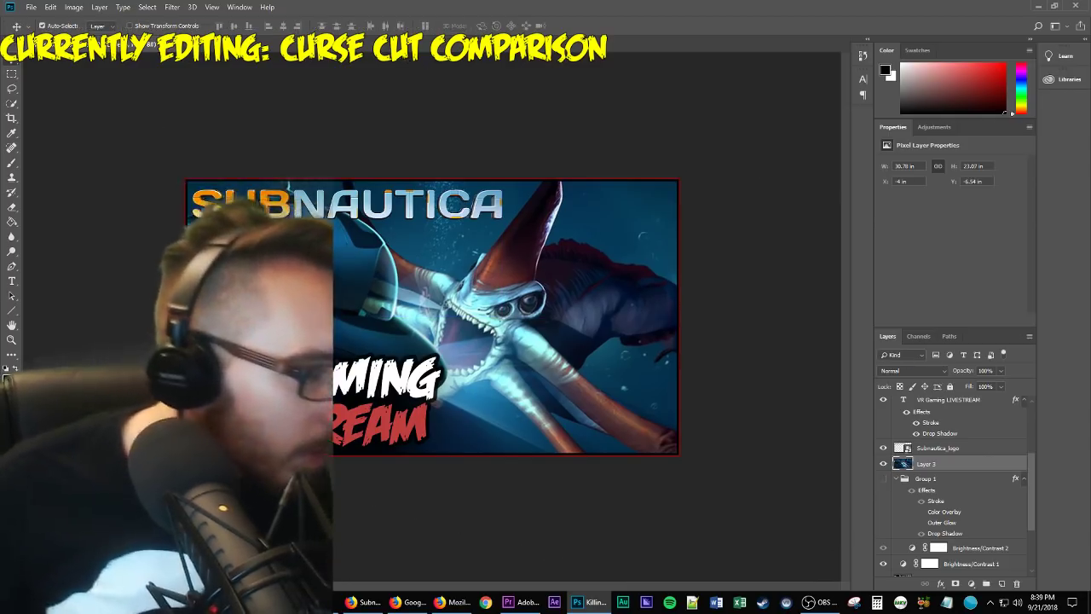
# Inspect the VR Gaming LIVESTREAM lettering up close and the thumbnail's overall composition.
pyautogui.hotkey('ctrl', '+')
pyautogui.scroll(5, 523, 248)
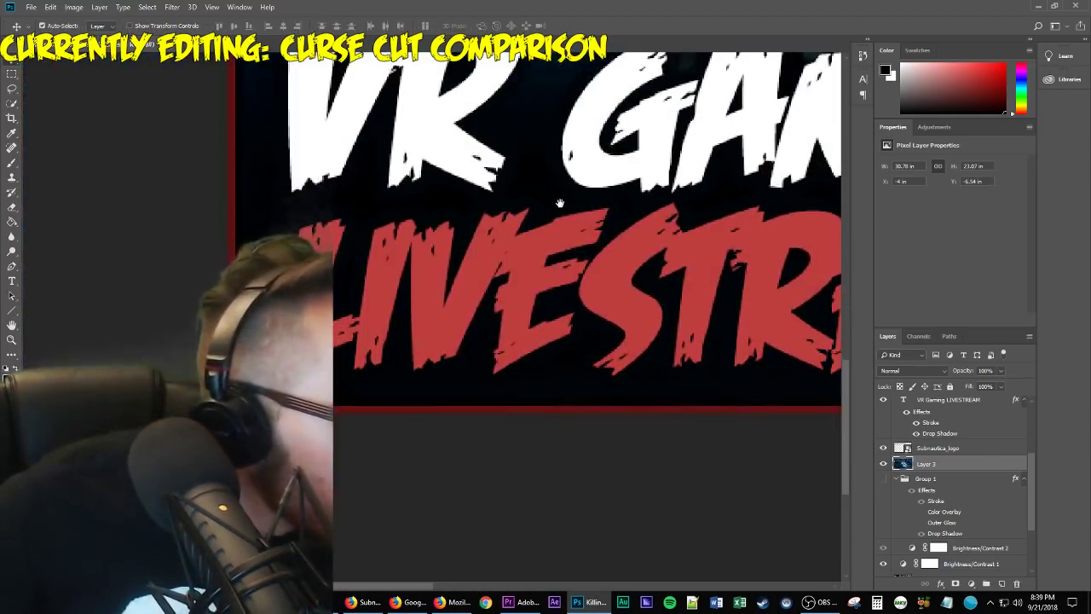
pyautogui.scroll(-2, 524, 248)
pyautogui.press('super')
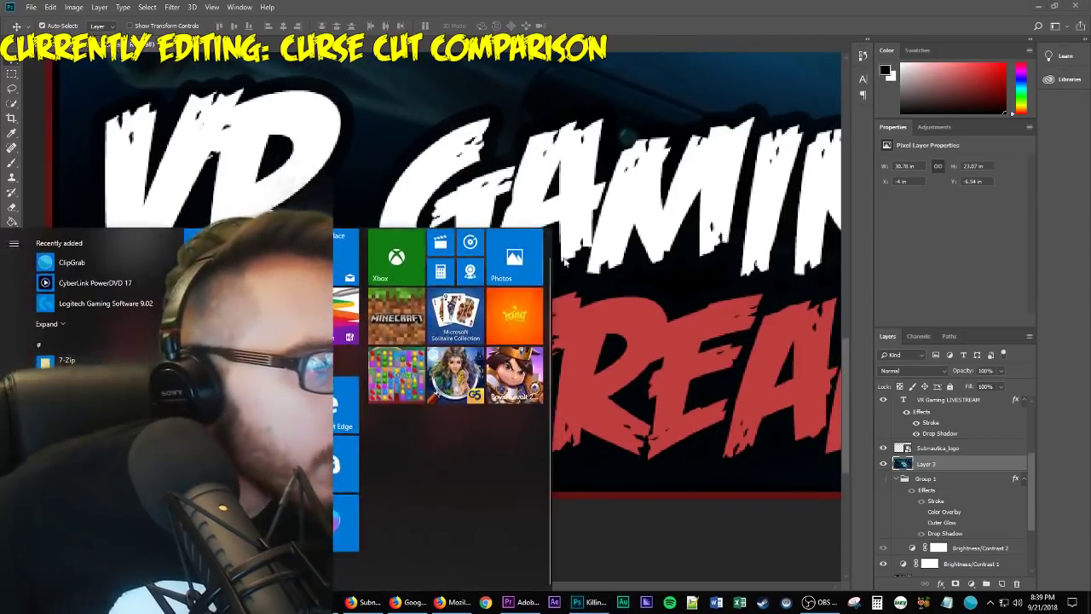
pyautogui.press('super')
pyautogui.scroll(-2, 582, 257)
pyautogui.scroll(-2, 582, 258)
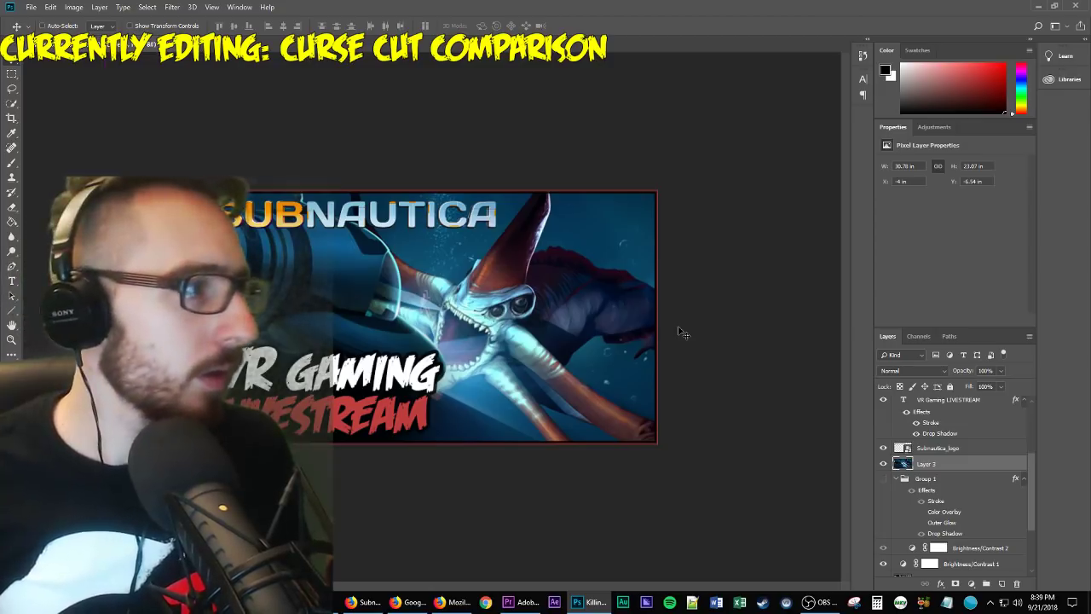
# Save the thumbnail as Subnautica.psd in the Game Livestreams folder with Maximize Compatibility on.
pyautogui.hotkey('ctrl', 'shift', 's')
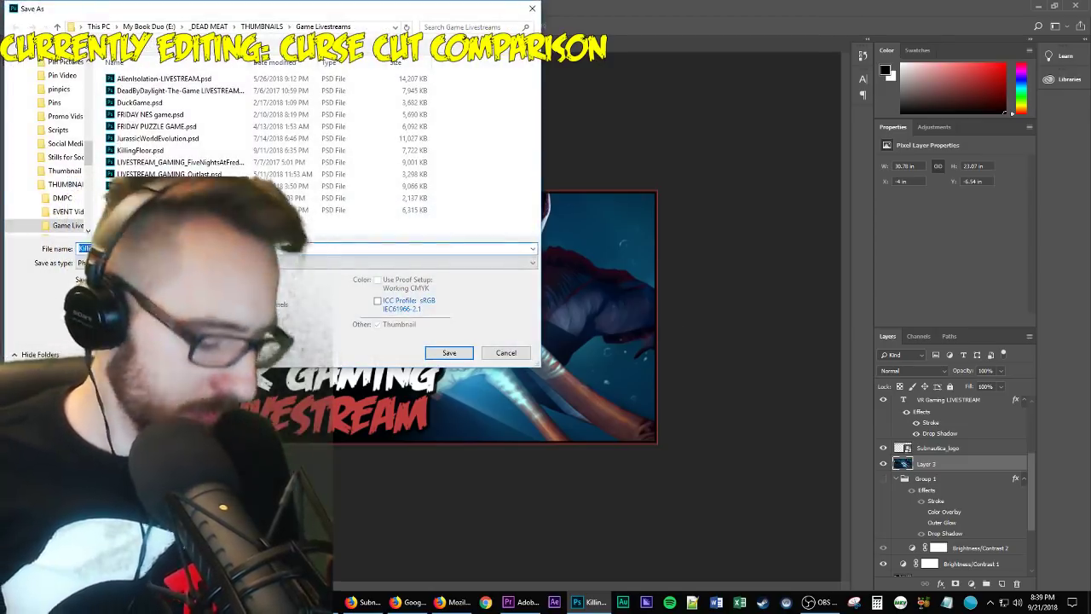
pyautogui.press('Return')
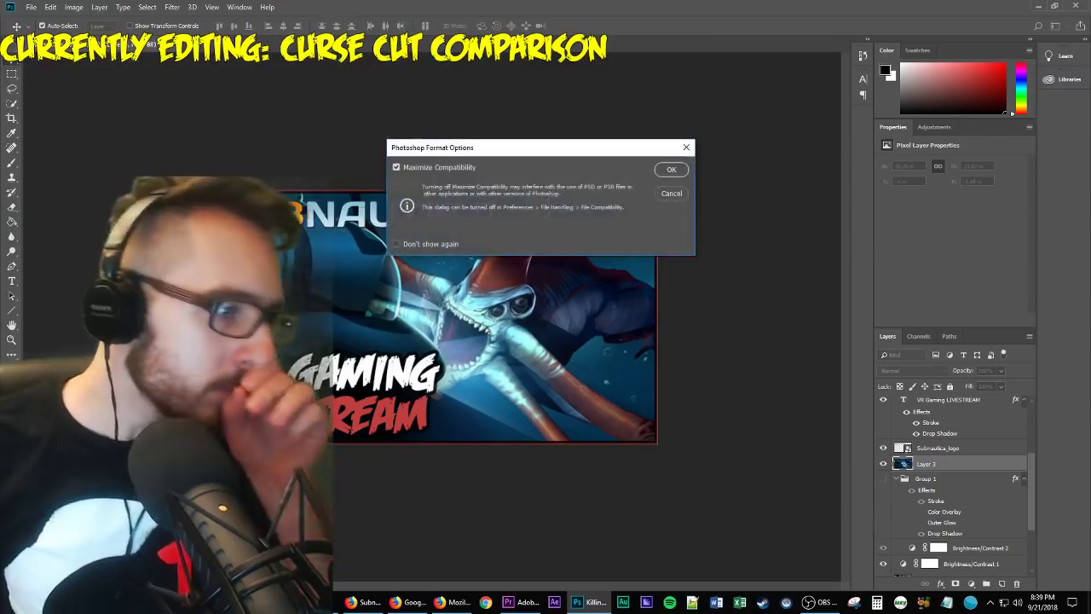
pyautogui.press('Return')
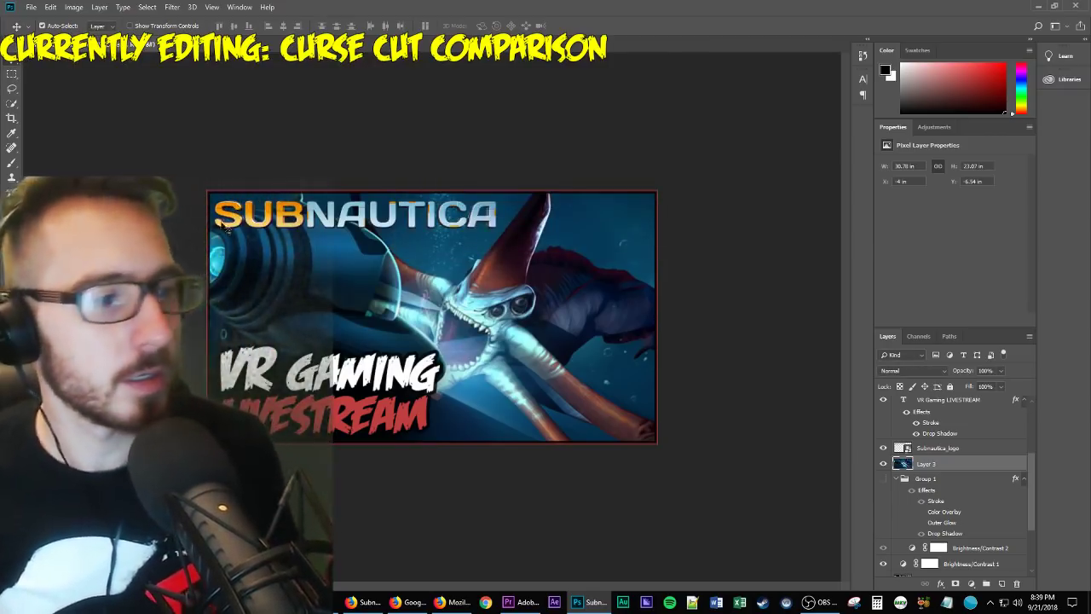
# Save a JPEG copy as Subnautica.jpg in the Game Livestreams folder at quality 12, Baseline ("Standard").
pyautogui.hotkey('ctrl', 'shift', 's')
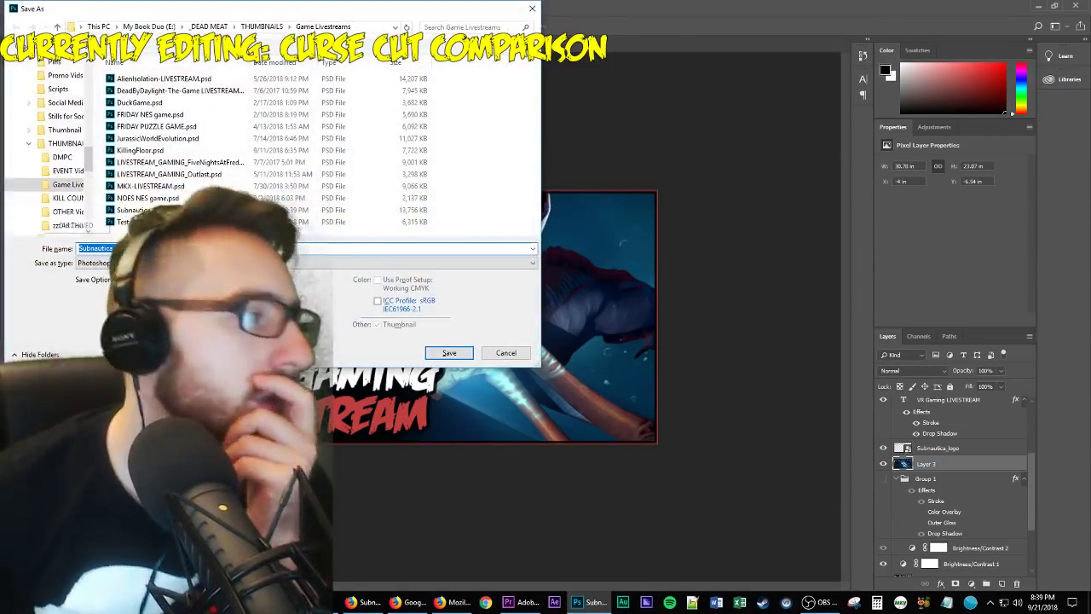
pyautogui.click(170, 262)
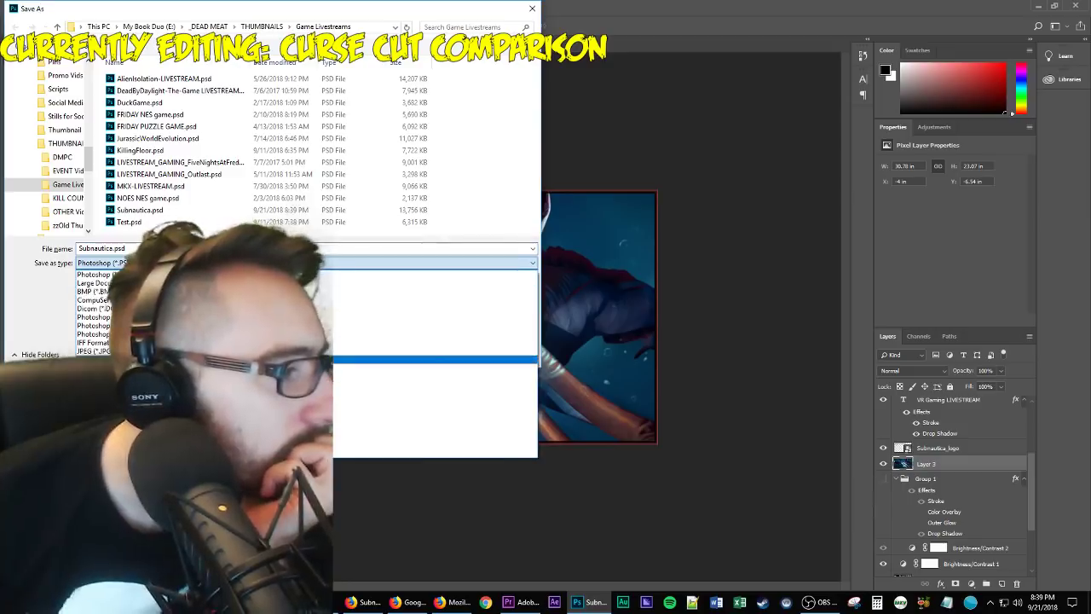
pyautogui.click(213, 351)
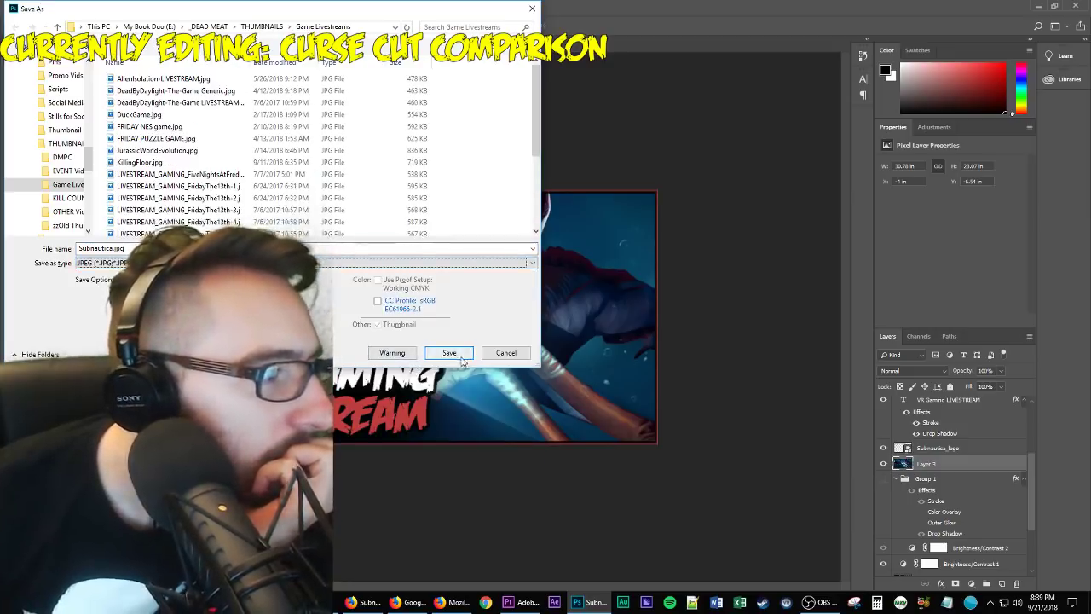
pyautogui.click(452, 353)
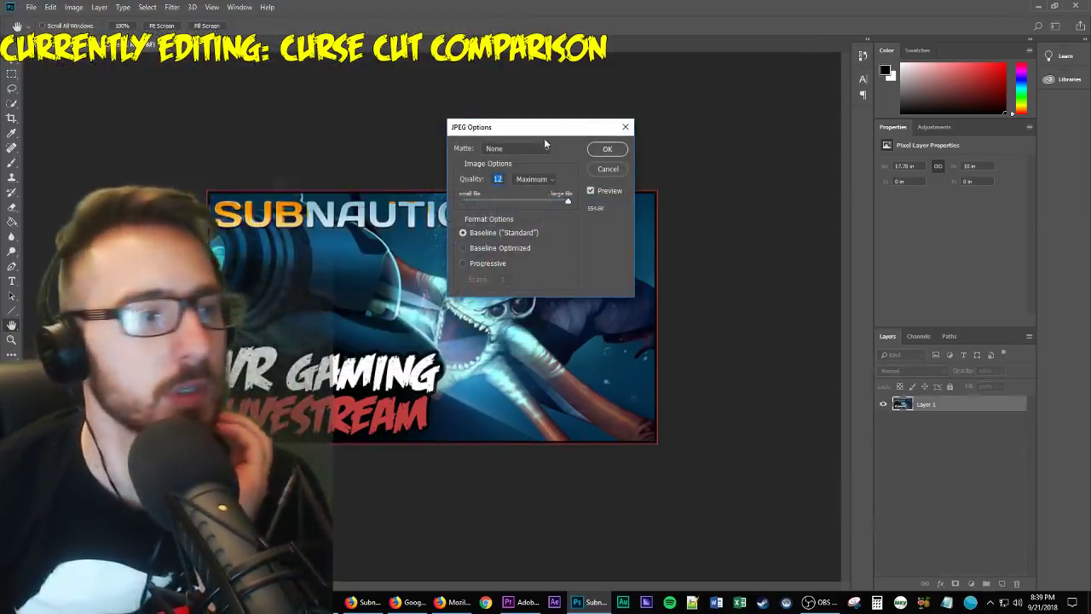
pyautogui.click(602, 150)
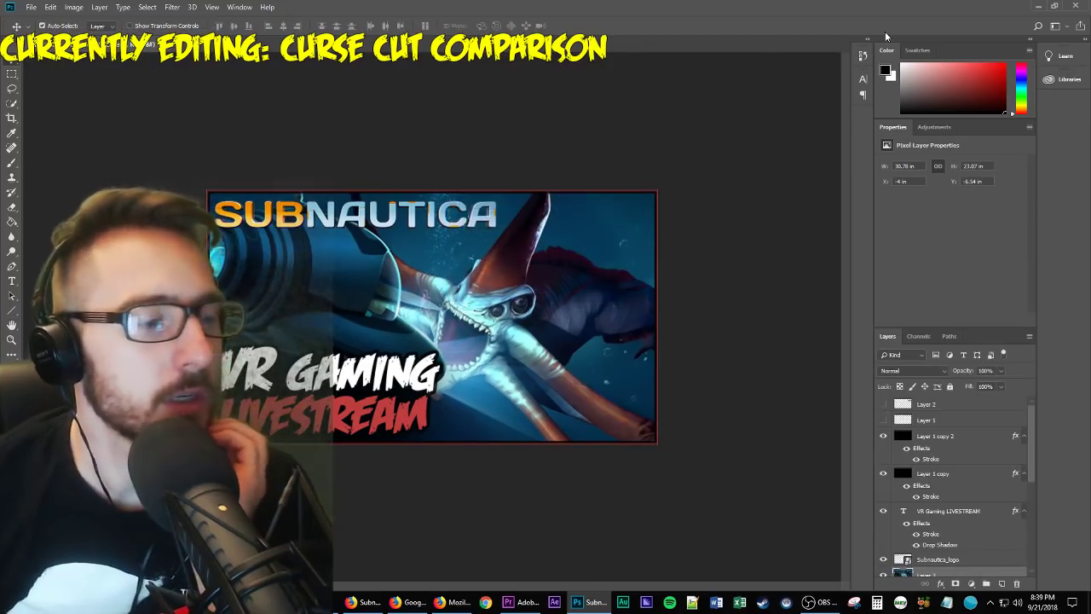
# Leave Photoshop and close Premiere Pro.
pyautogui.click(1035, 5)
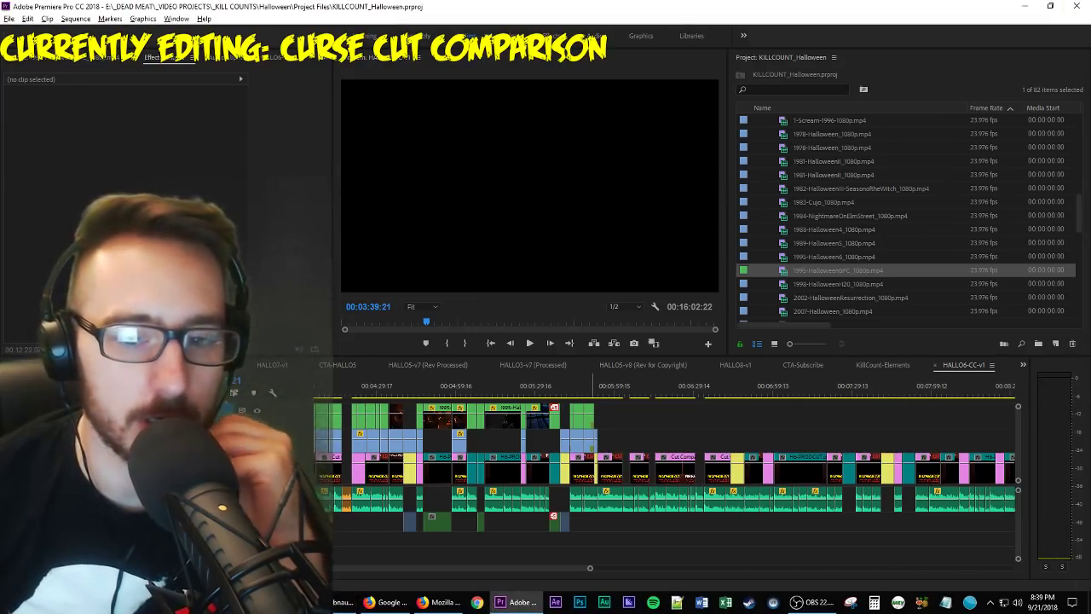
pyautogui.click(1081, 7)
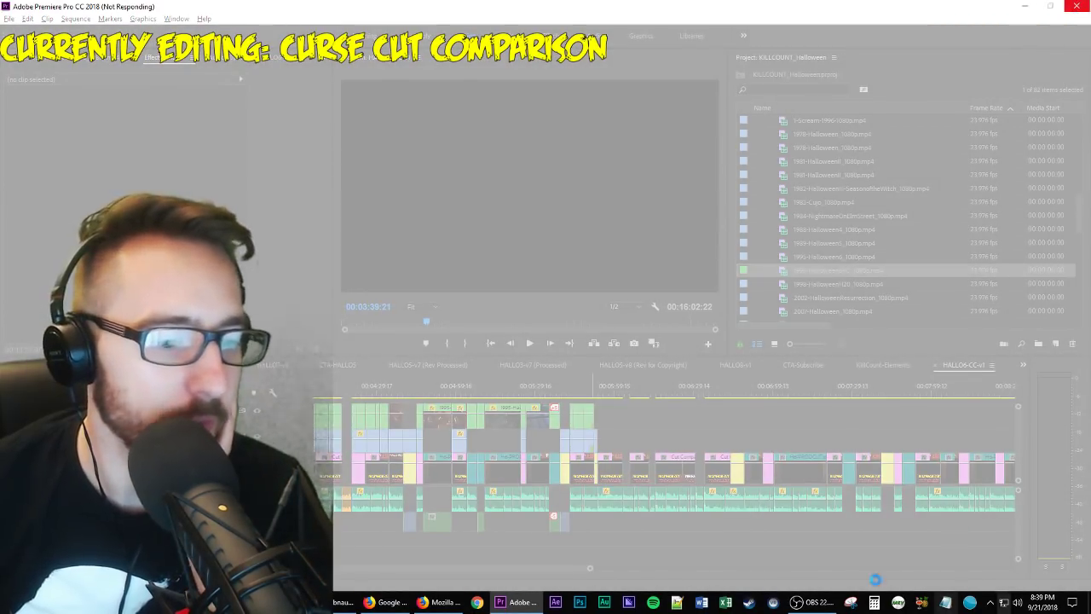
pyautogui.moveTo(808, 608)
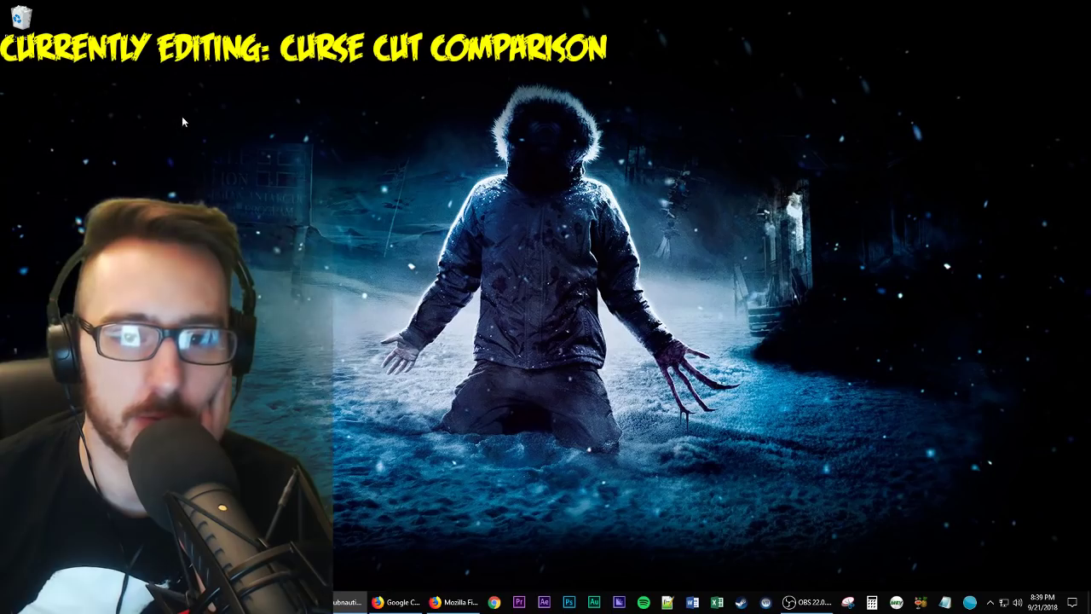
# Empty the Recycle Bin, permanently deleting all of its items.
pyautogui.click(22, 22)
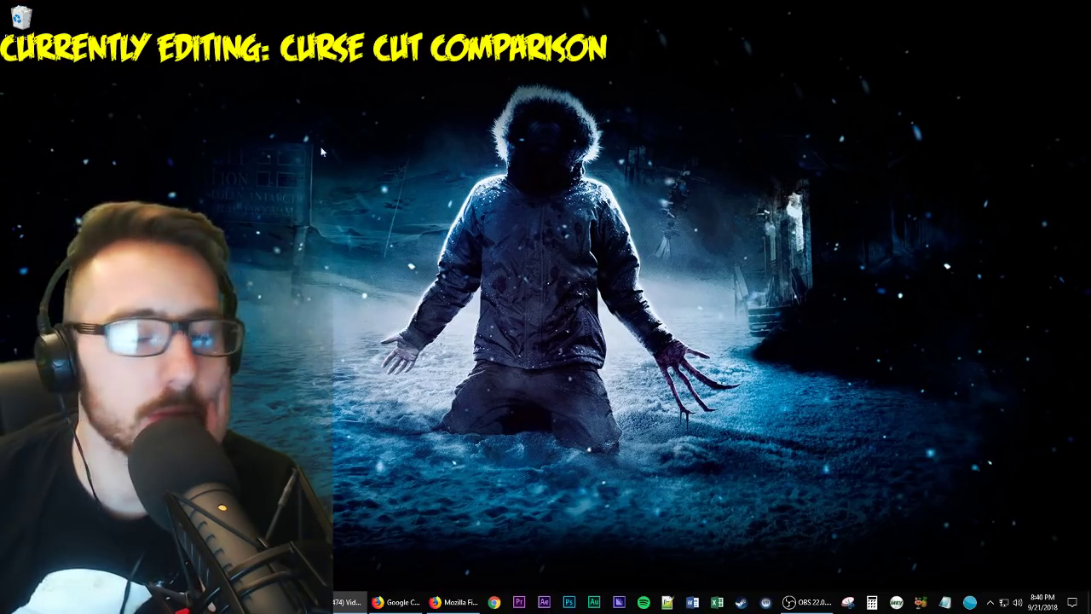
pyautogui.rightClick(18, 27)
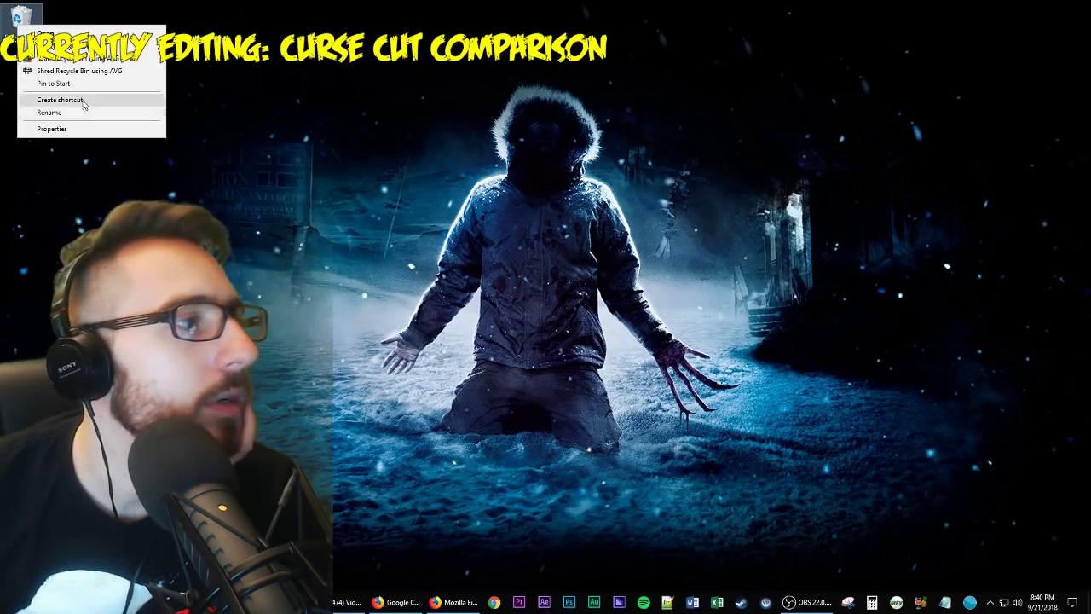
pyautogui.click(128, 44)
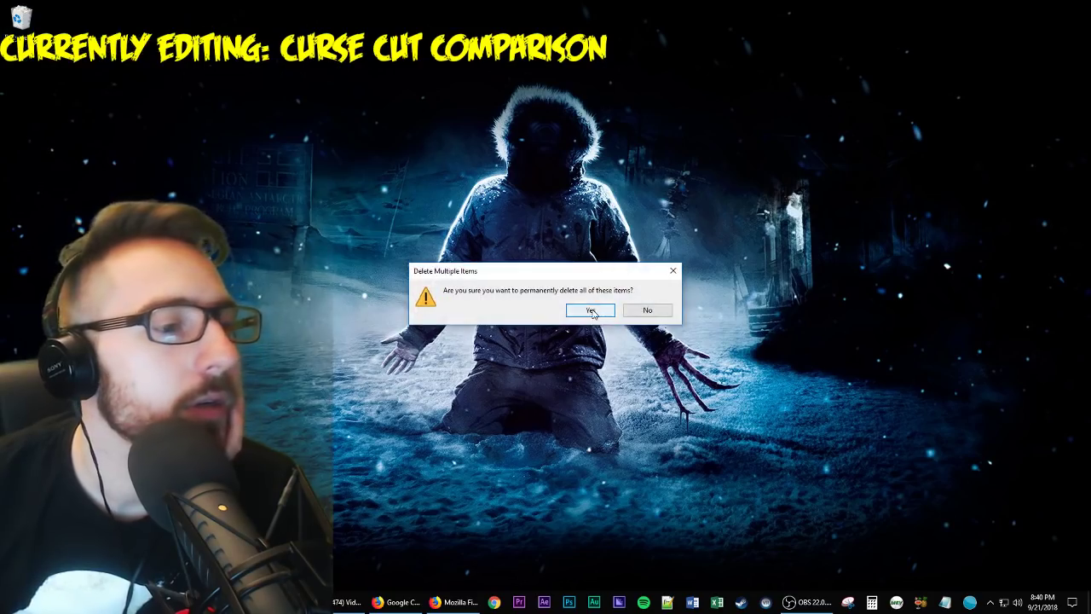
pyautogui.click(590, 311)
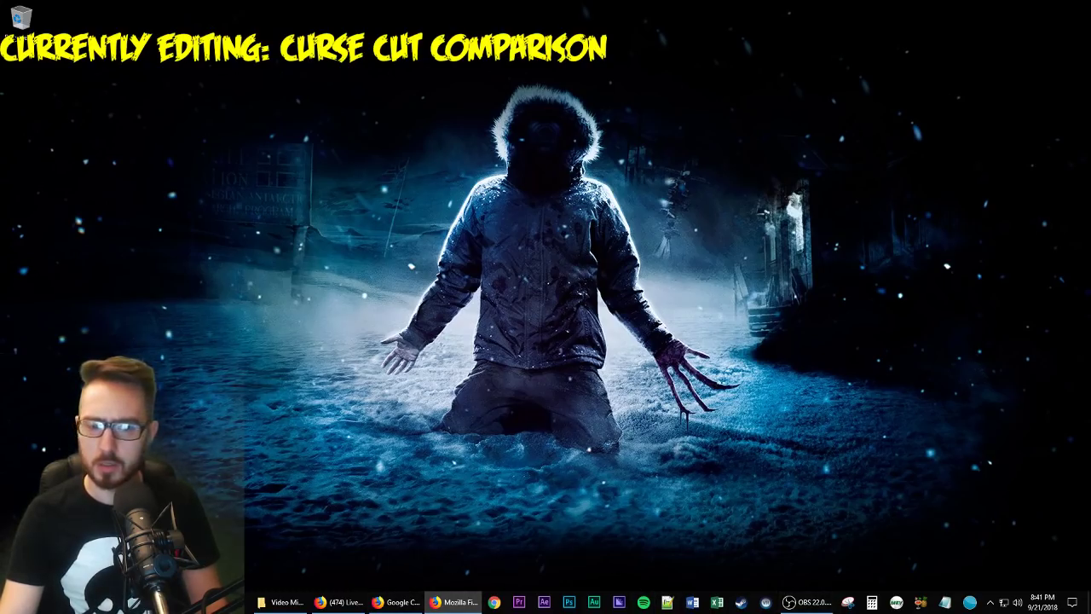
pyautogui.hotkey('alt', 'Tab')
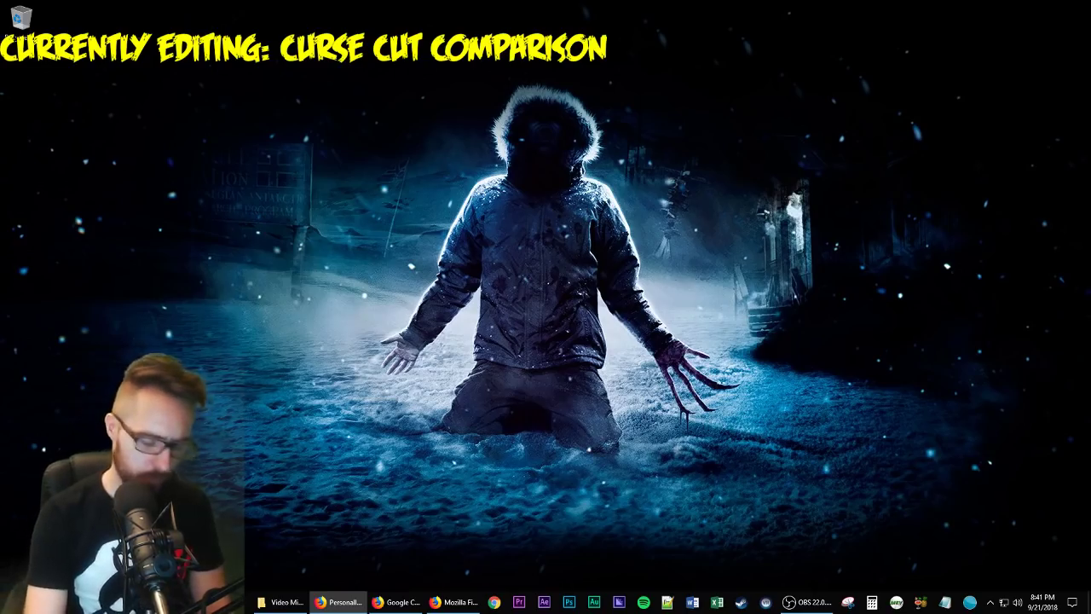
pyautogui.hotkey('ctrl', 'Tab')
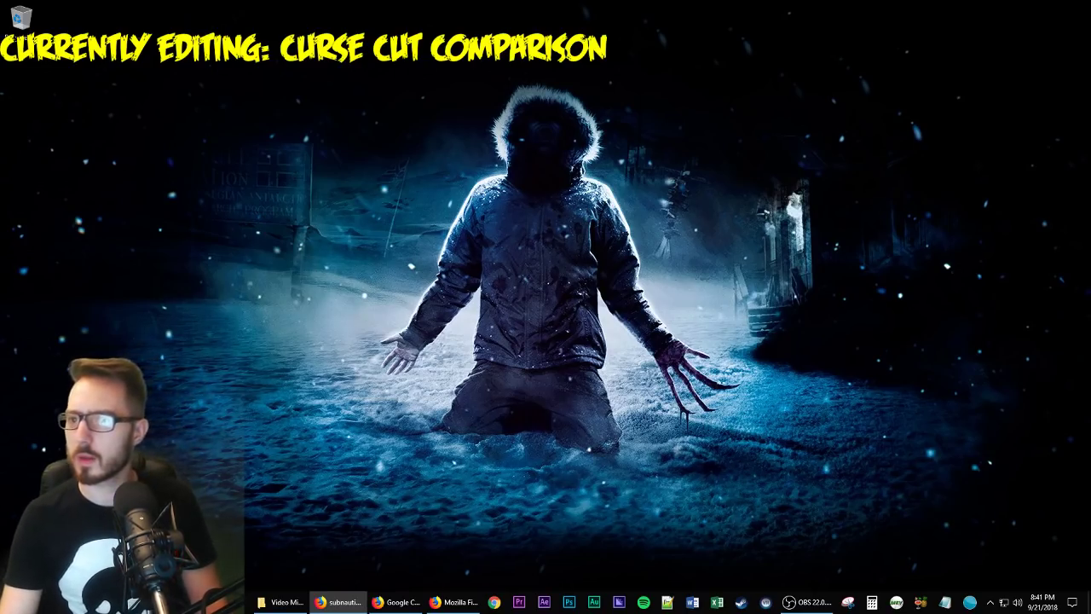